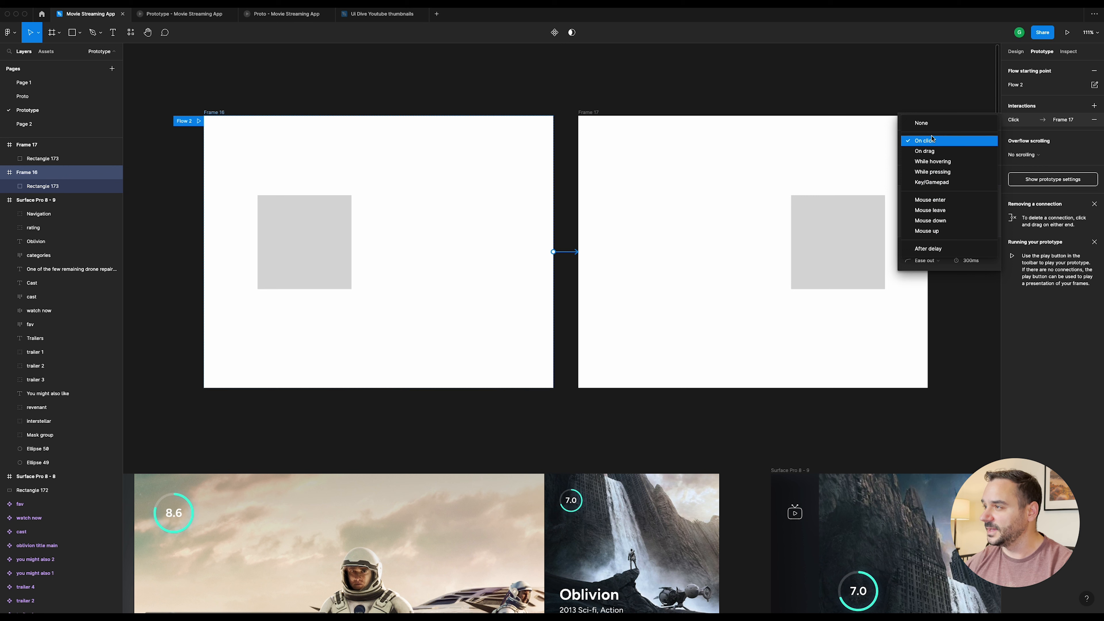
# Step: Set the interaction from Frame 16 to Frame 17 to trigger On click and use the Smart animate animation
pyautogui.click(932, 141)
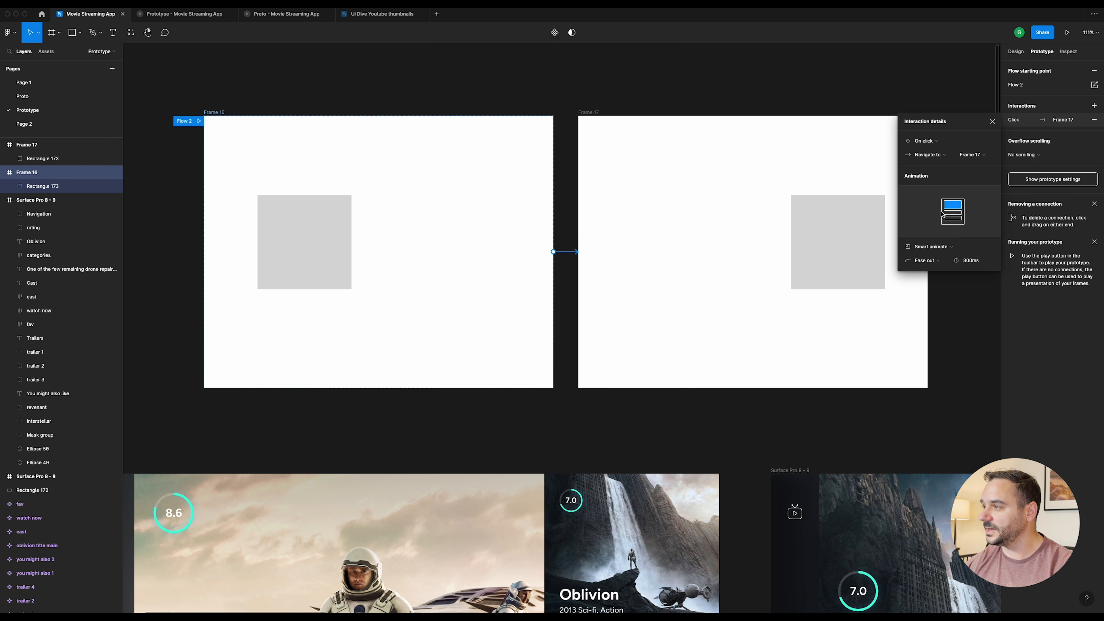
pyautogui.click(933, 248)
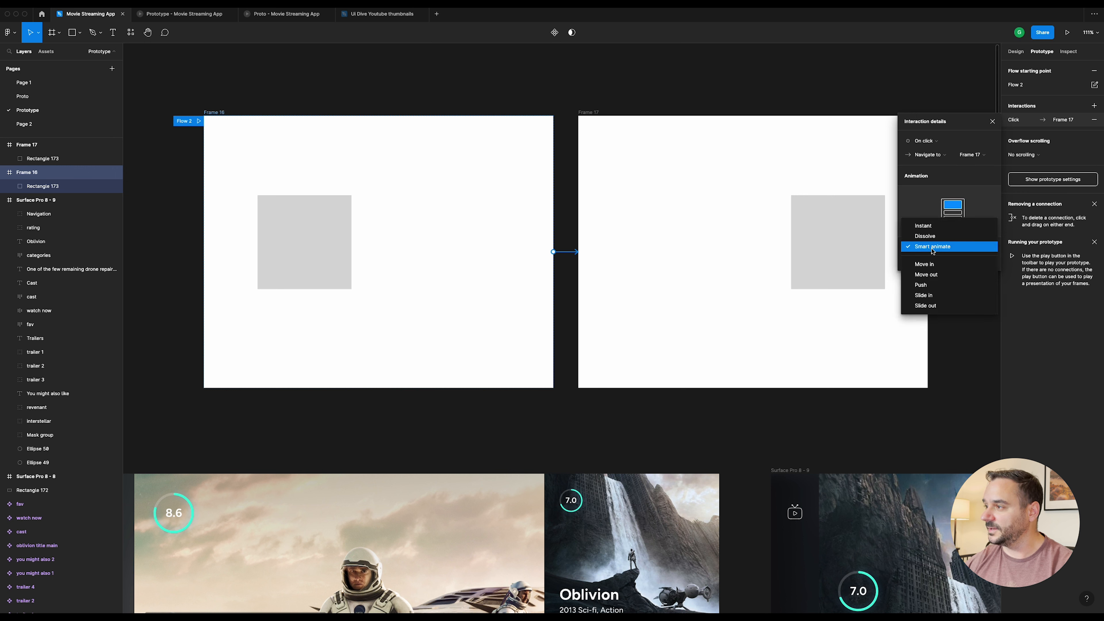
pyautogui.click(929, 226)
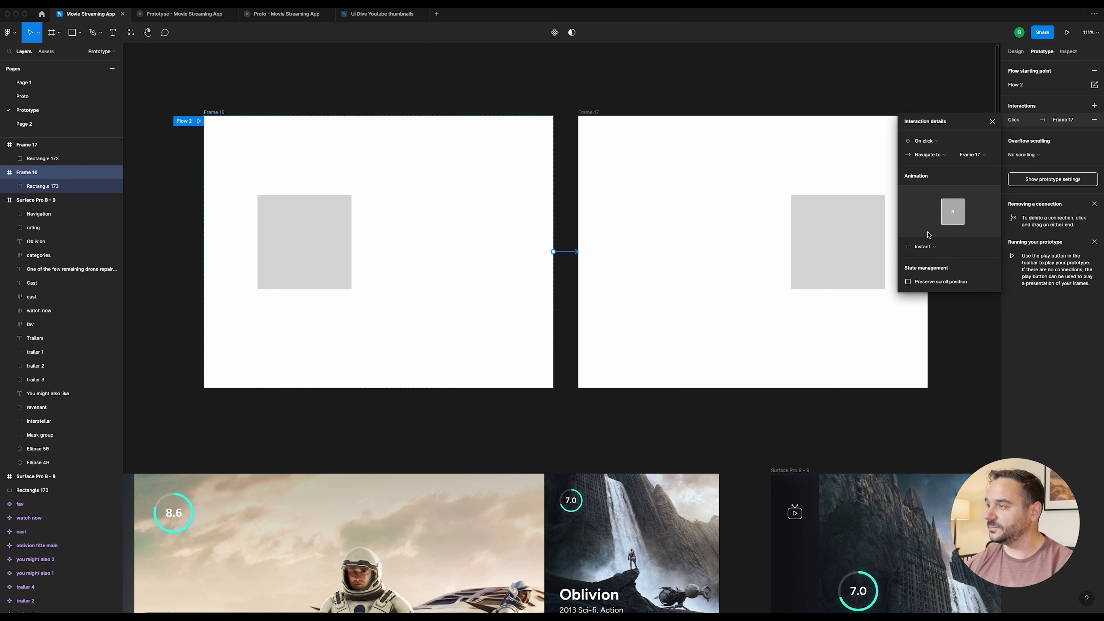
pyautogui.click(930, 247)
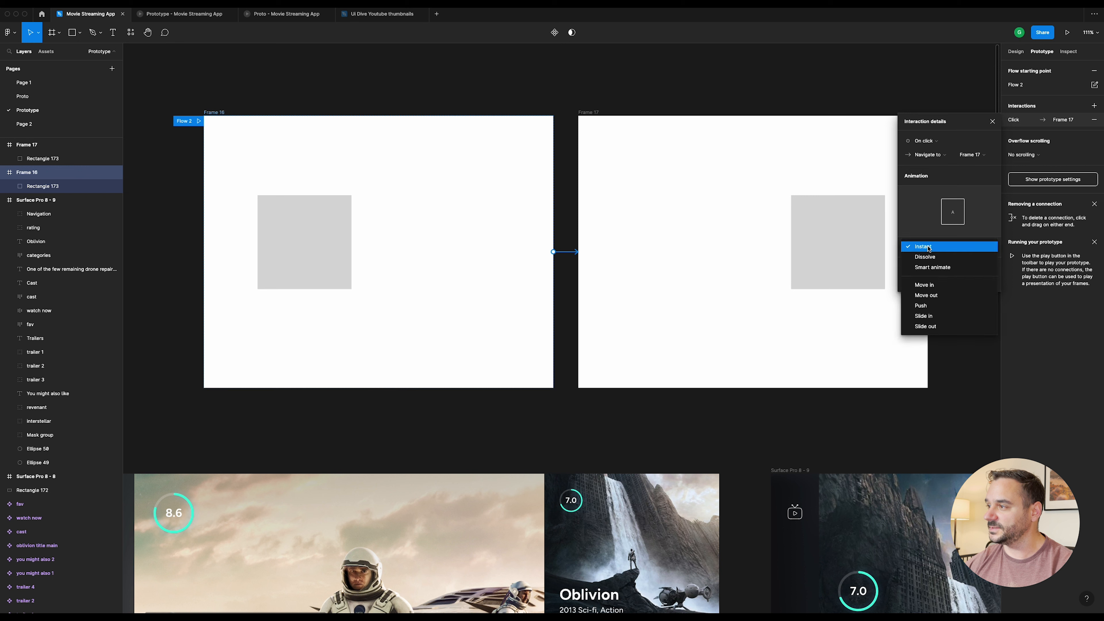
pyautogui.click(930, 269)
# Step: Give the Smart animate transition Ease out easing and a duration of 800 ms
pyautogui.click(930, 261)
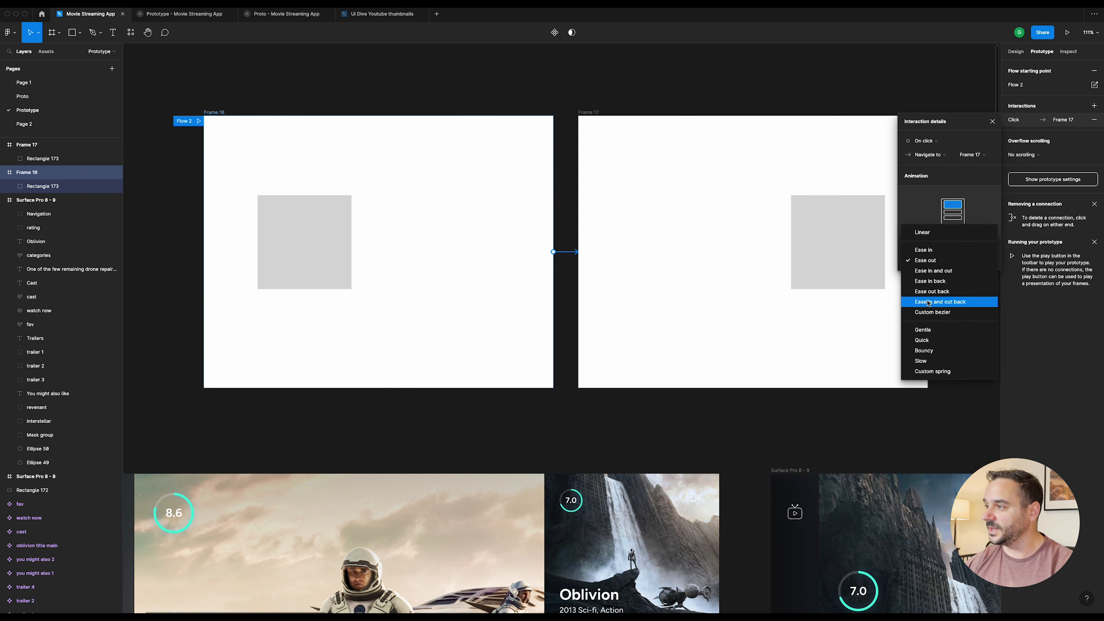
pyautogui.click(935, 262)
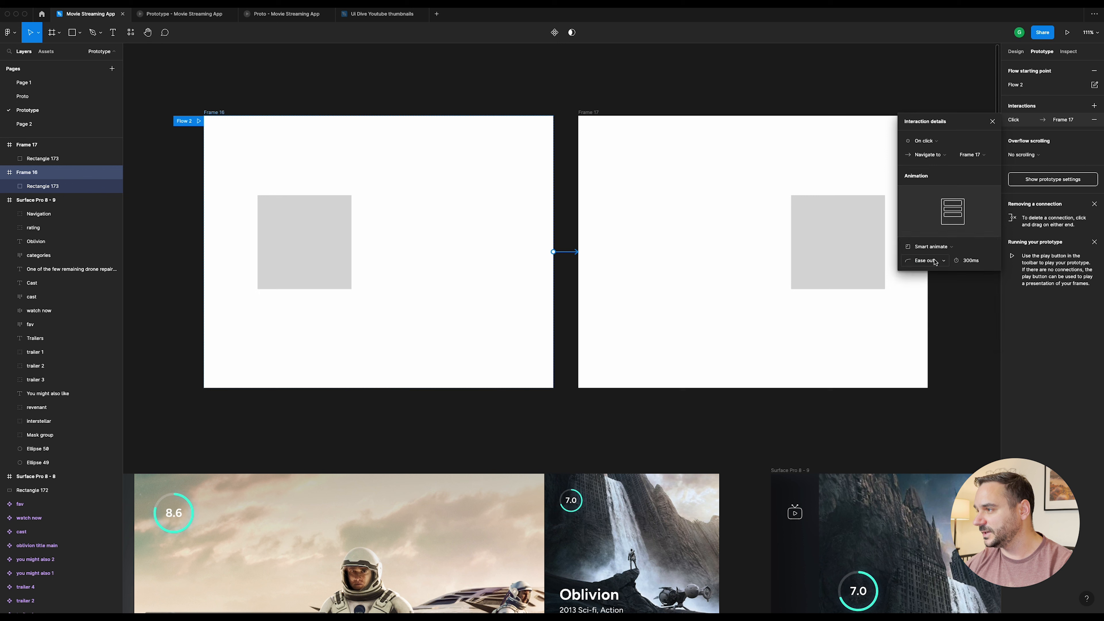
pyautogui.click(935, 262)
pyautogui.click(934, 264)
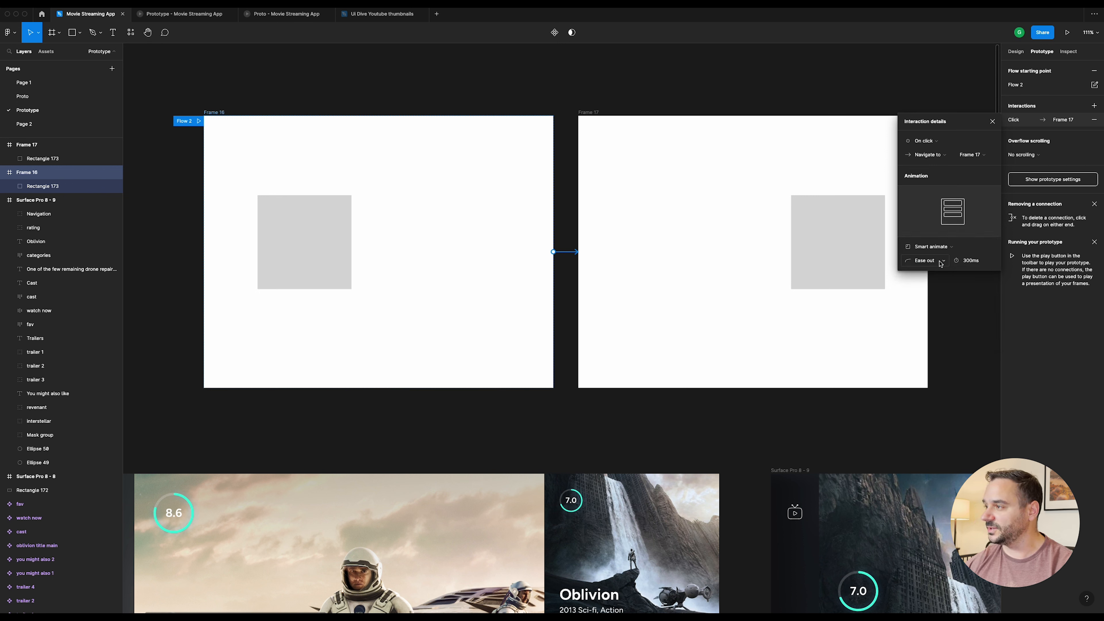
pyautogui.click(984, 264)
pyautogui.write('800')
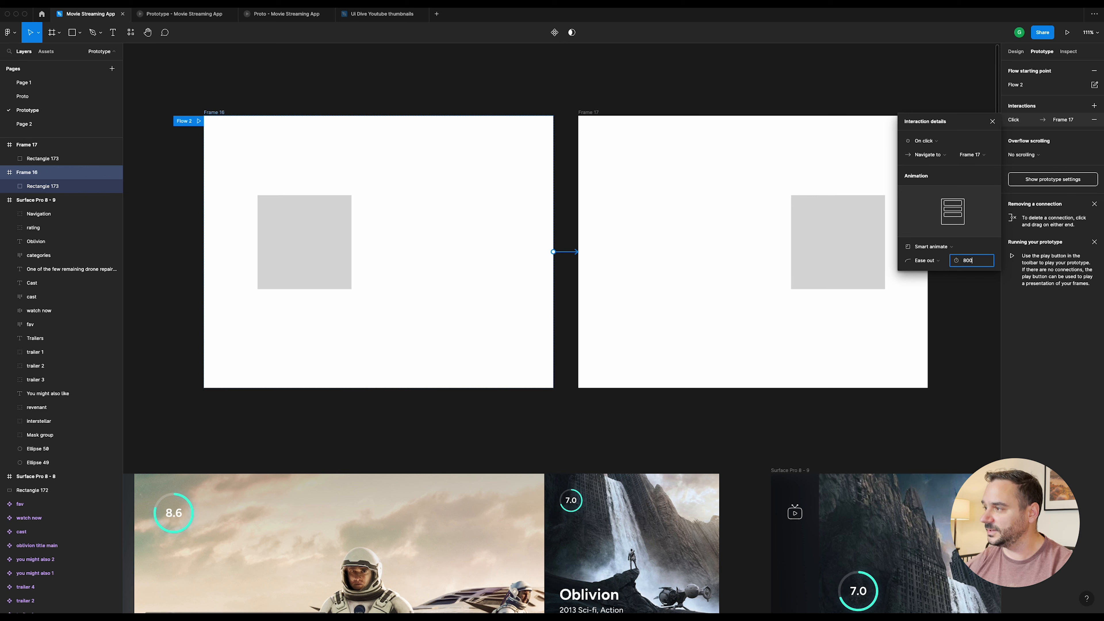
pyautogui.press('Return')
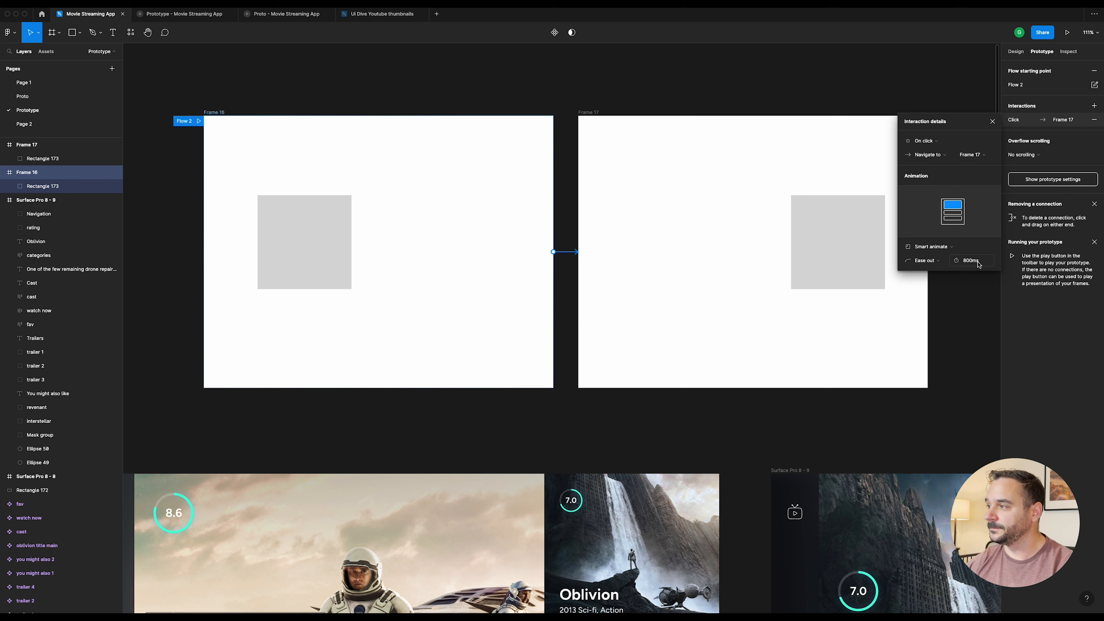
# Step: Play Flow 2 to watch the square's transition between the two frames, and return to the design file
pyautogui.click(192, 112)
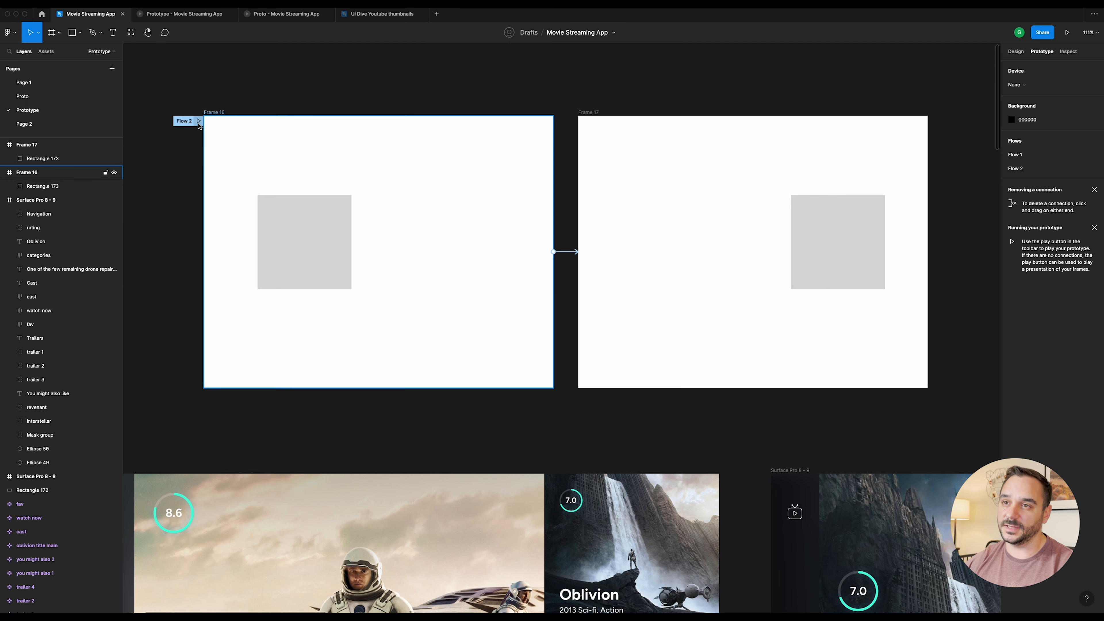
pyautogui.click(199, 122)
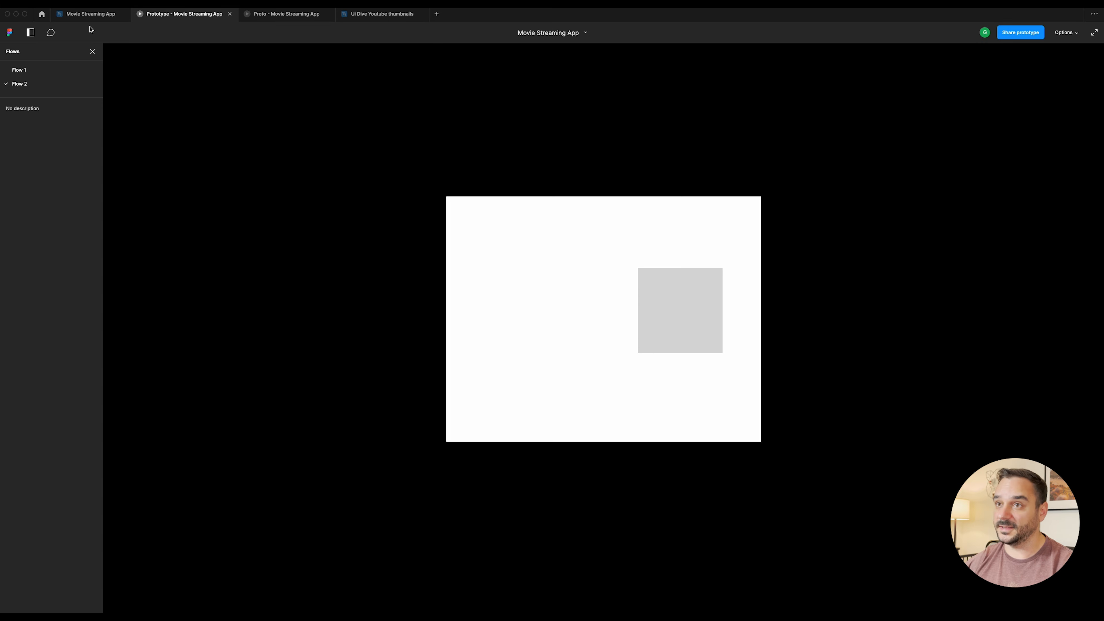
pyautogui.click(103, 17)
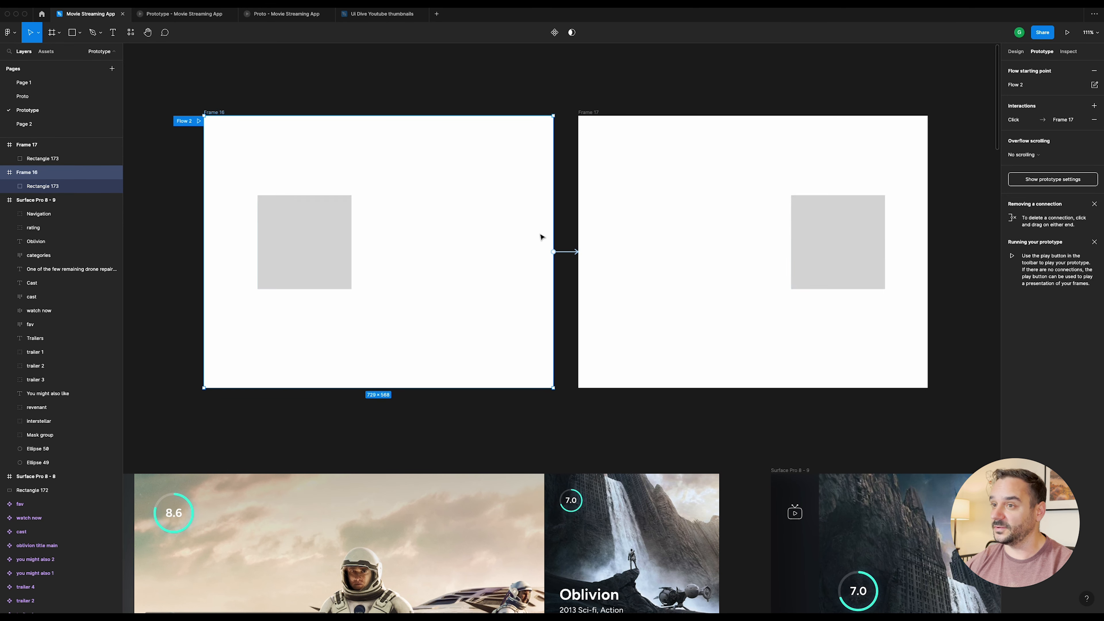
# Step: Shrink the grey square in Frame 17 around its centre to about 104 × 104 and preview the transition
pyautogui.click(1016, 52)
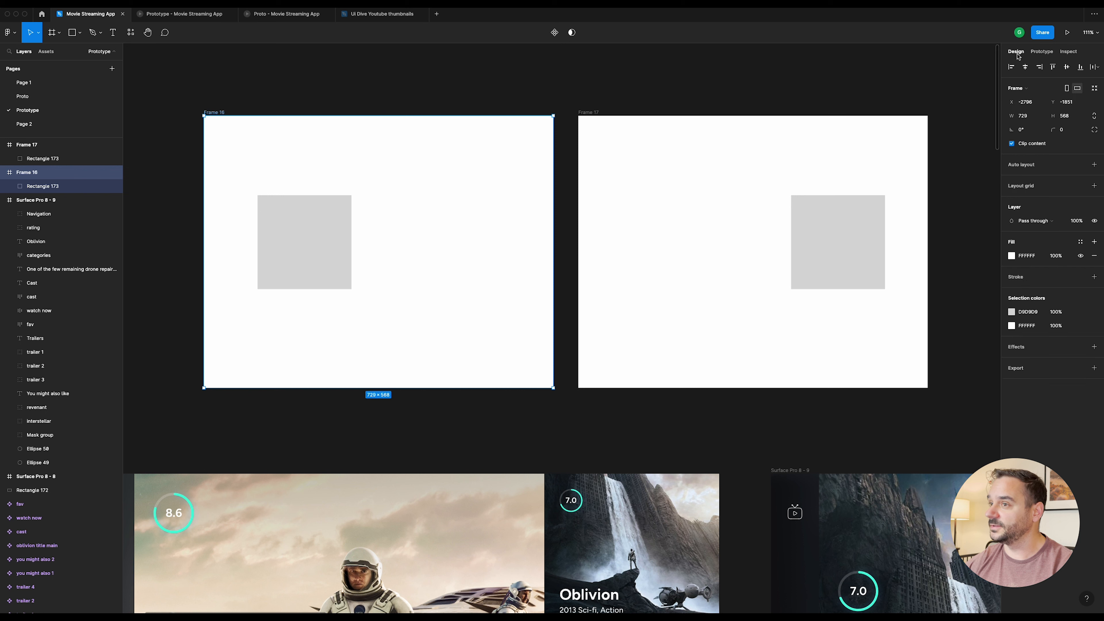
pyautogui.click(327, 217)
pyautogui.click(835, 207)
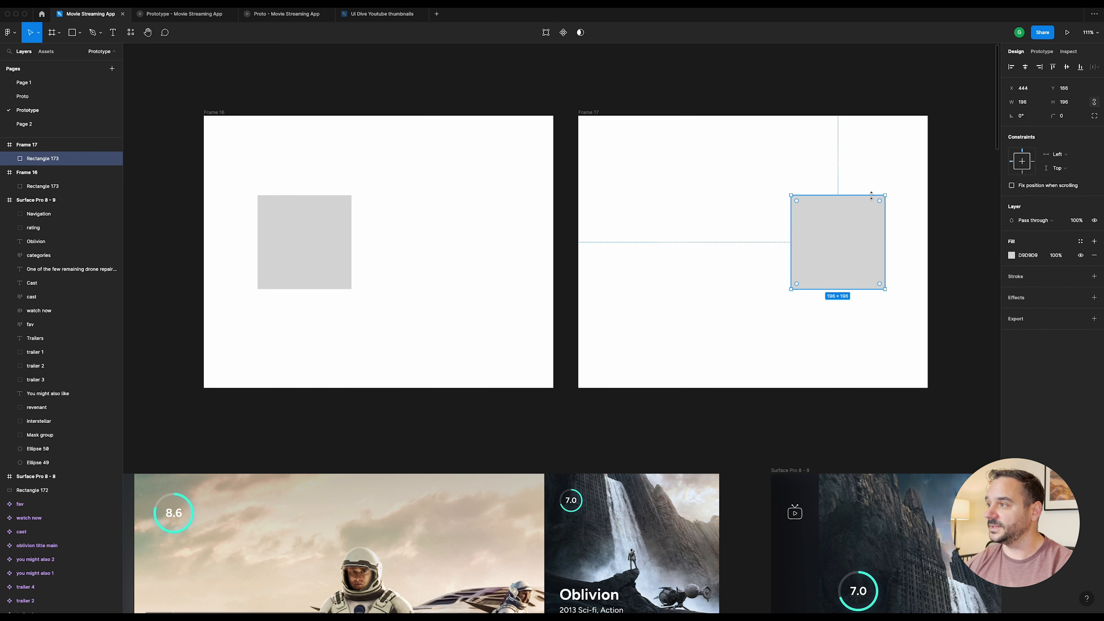
pyautogui.moveTo(884, 196); pyautogui.dragTo(863, 217)
pyautogui.click(187, 16)
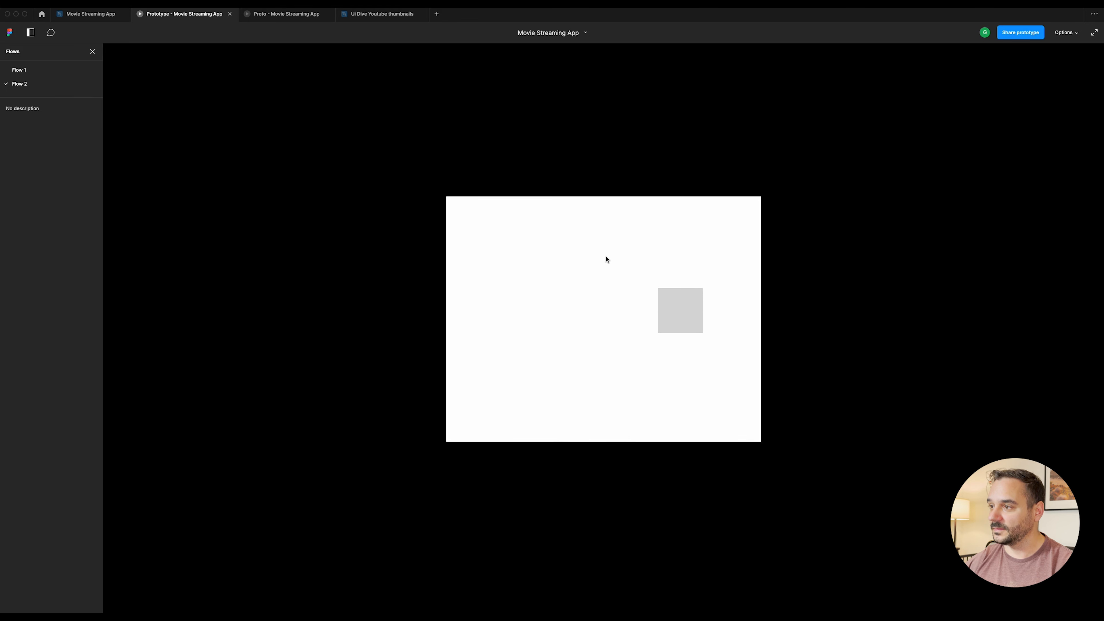
pyautogui.click(105, 15)
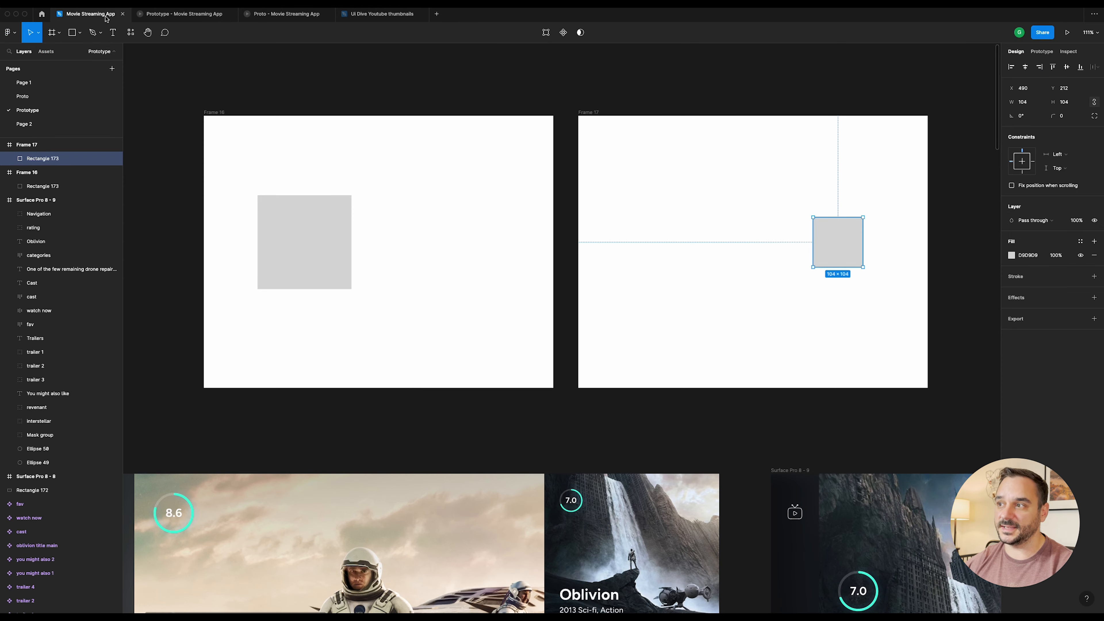
# Step: Fill the square in Frame 17 with red (E31212) and preview the transition
pyautogui.click(1011, 256)
pyautogui.click(992, 277)
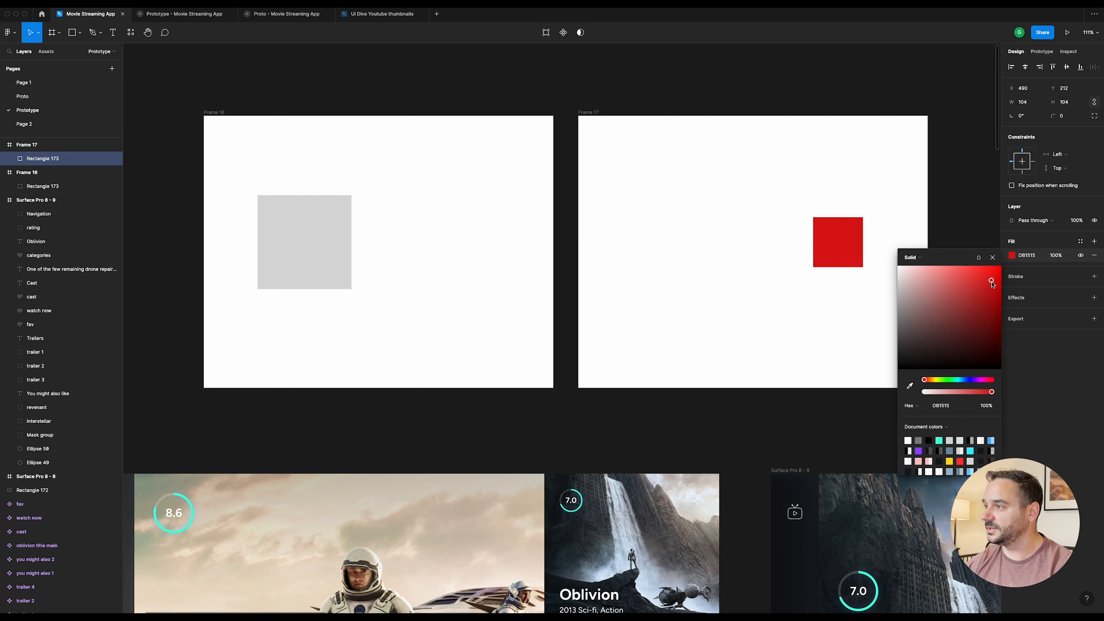
pyautogui.click(993, 257)
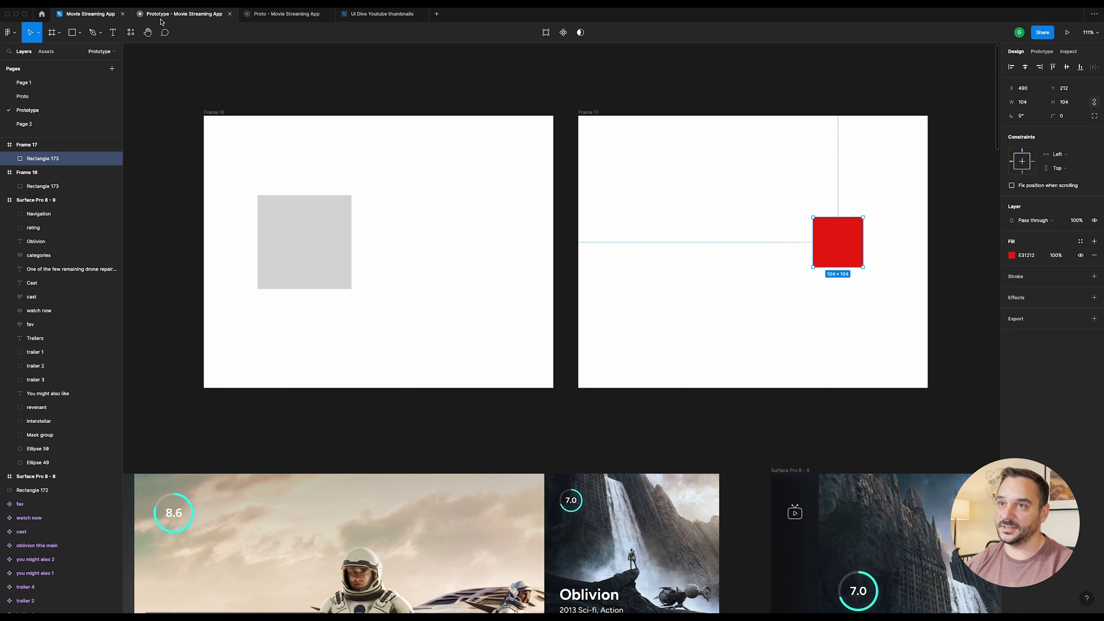
pyautogui.click(165, 15)
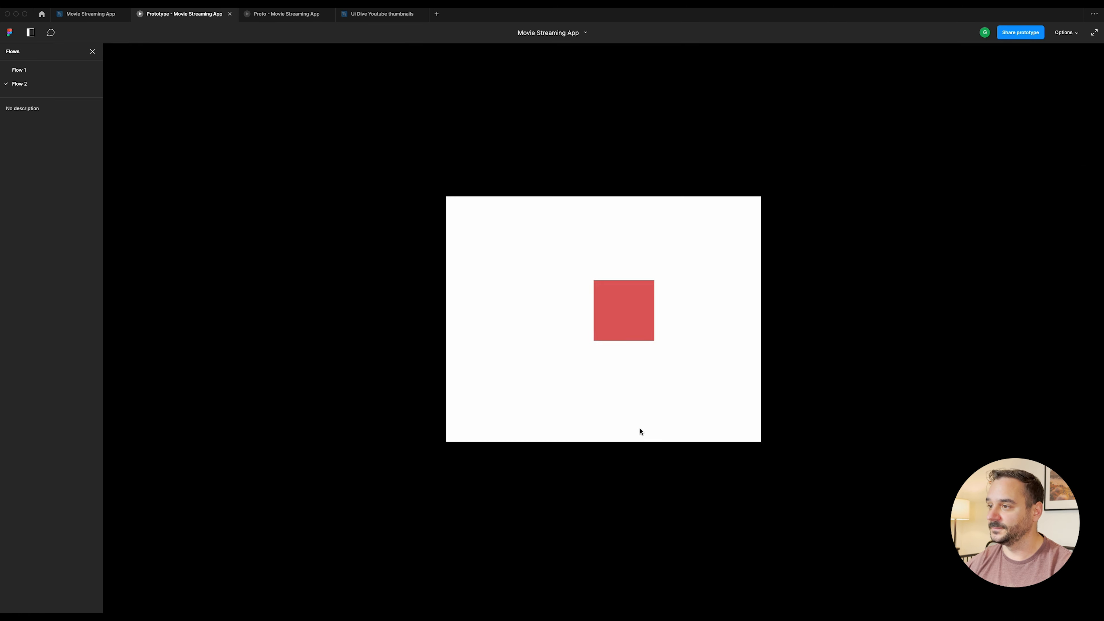
pyautogui.click(102, 17)
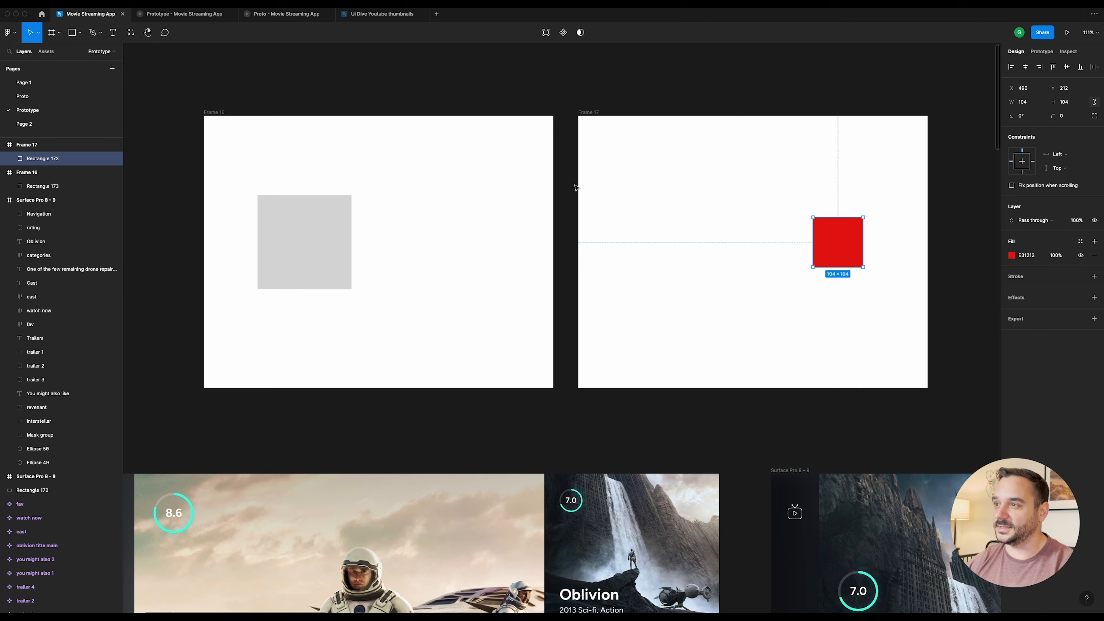
# Step: Place a copy of the Oblivion movie card from the Streamo home screen on the empty canvas below the two screens
pyautogui.scroll(-2, 492, 138)
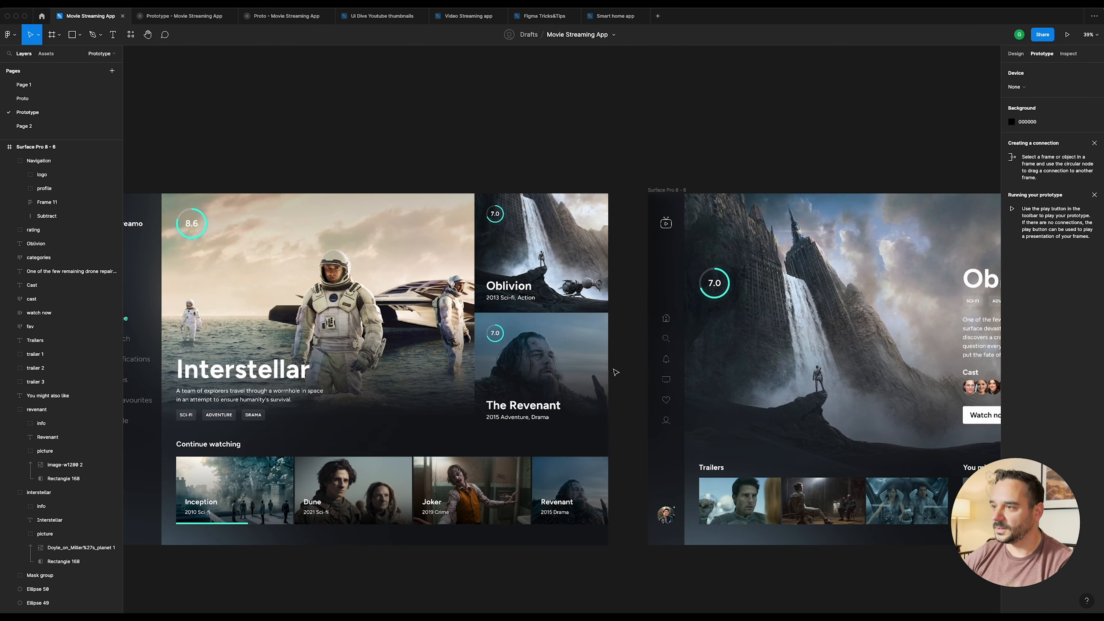
pyautogui.click(571, 251)
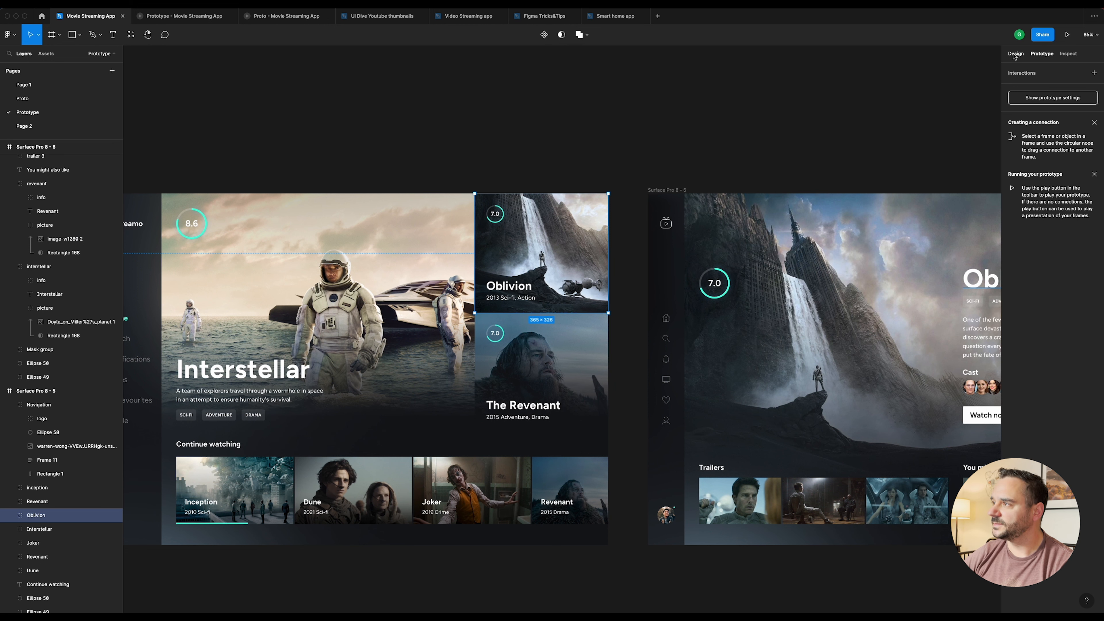
pyautogui.click(1016, 54)
pyautogui.click(660, 119)
pyautogui.click(553, 358)
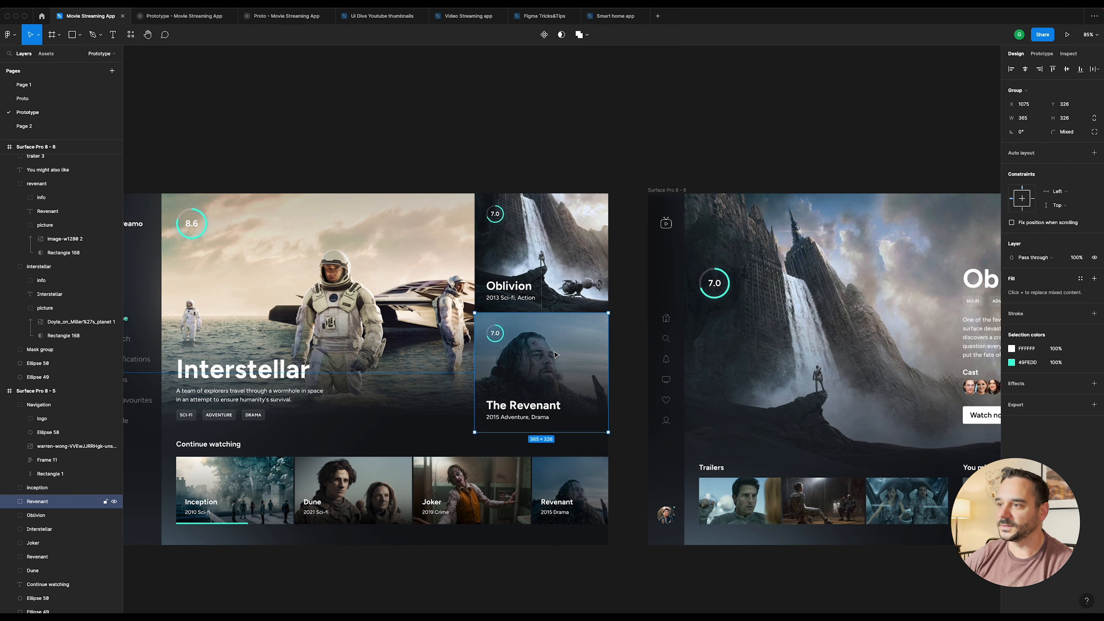
pyautogui.hscroll(-3, 554, 358)
pyautogui.click(582, 303)
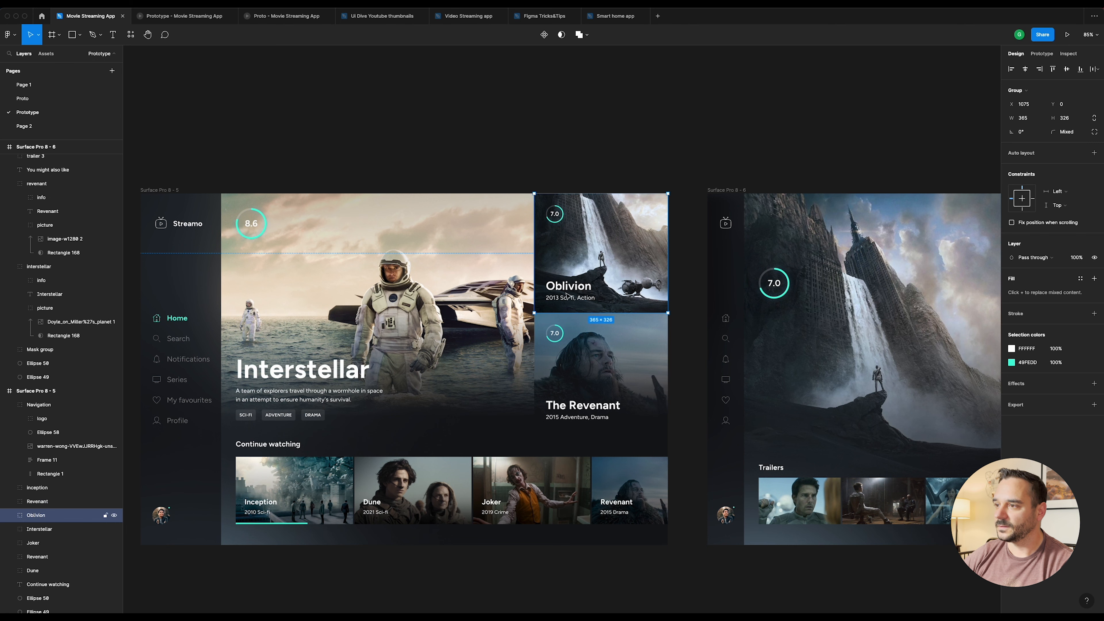
pyautogui.scroll(-5, 601, 197)
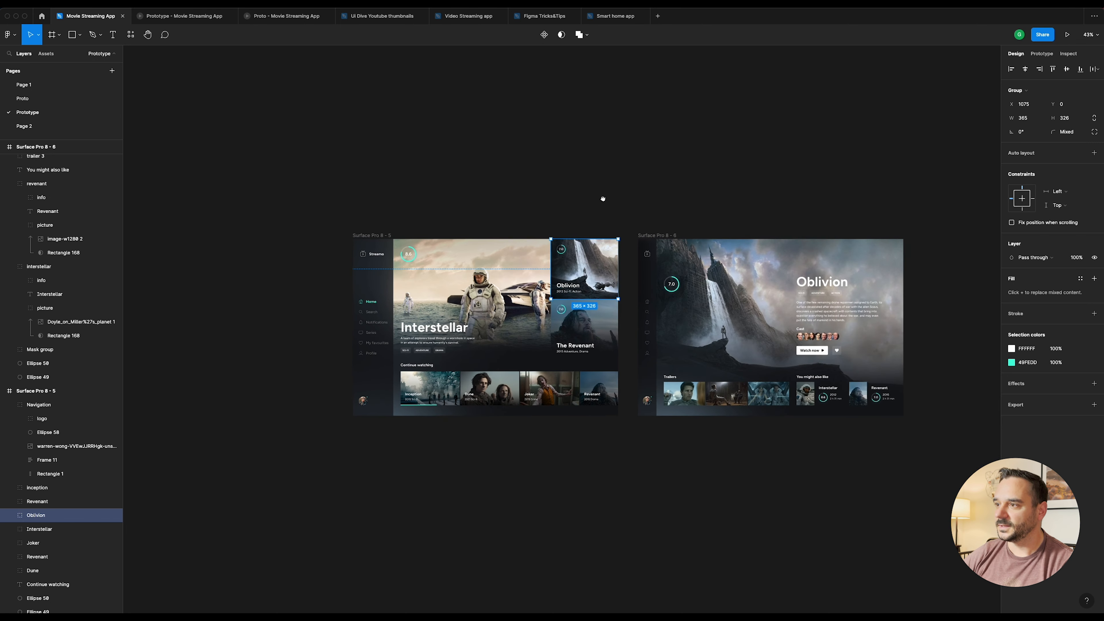
pyautogui.moveTo(601, 197); pyautogui.dragTo(454, 171)
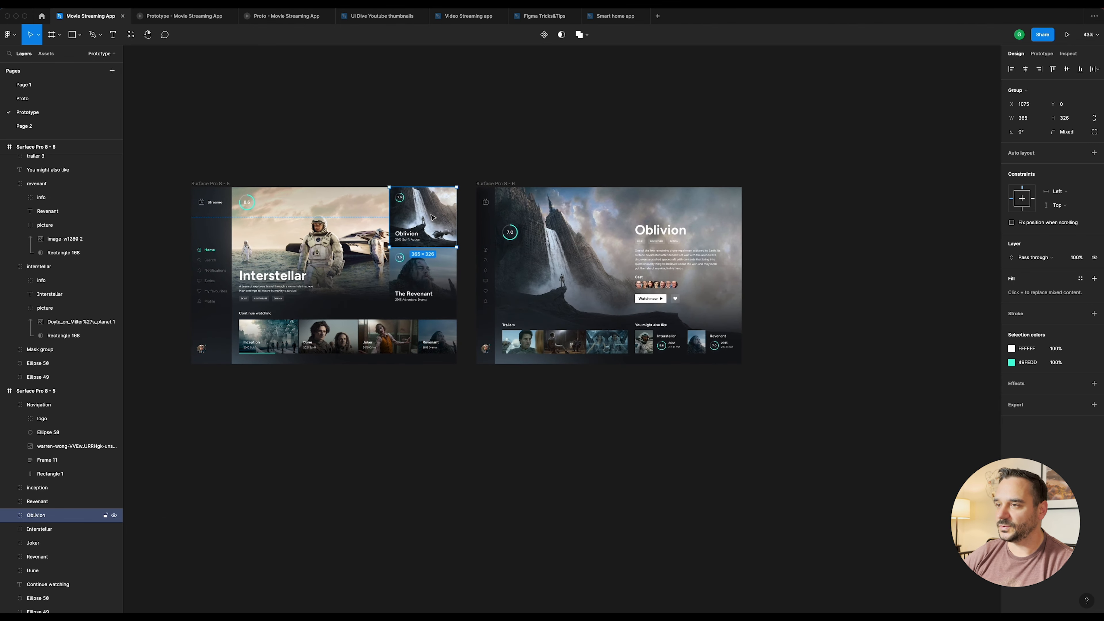
pyautogui.moveTo(430, 223); pyautogui.dragTo(516, 432)
# Step: Turn the copied Oblivion card into a component and add a second variant to it
pyautogui.scroll(8, 510, 464)
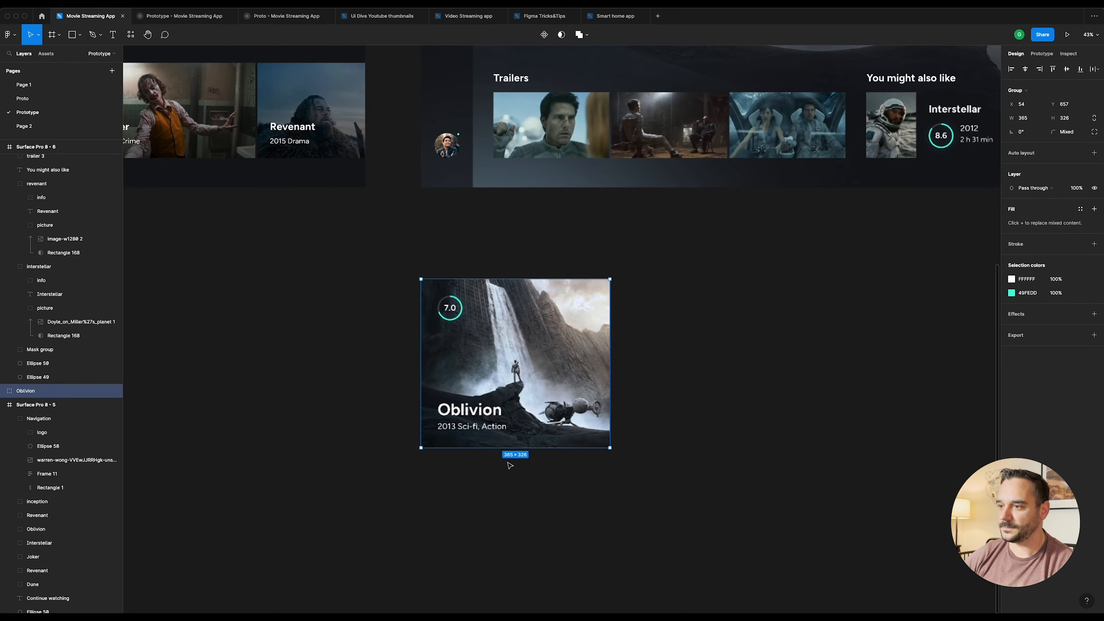
pyautogui.click(543, 34)
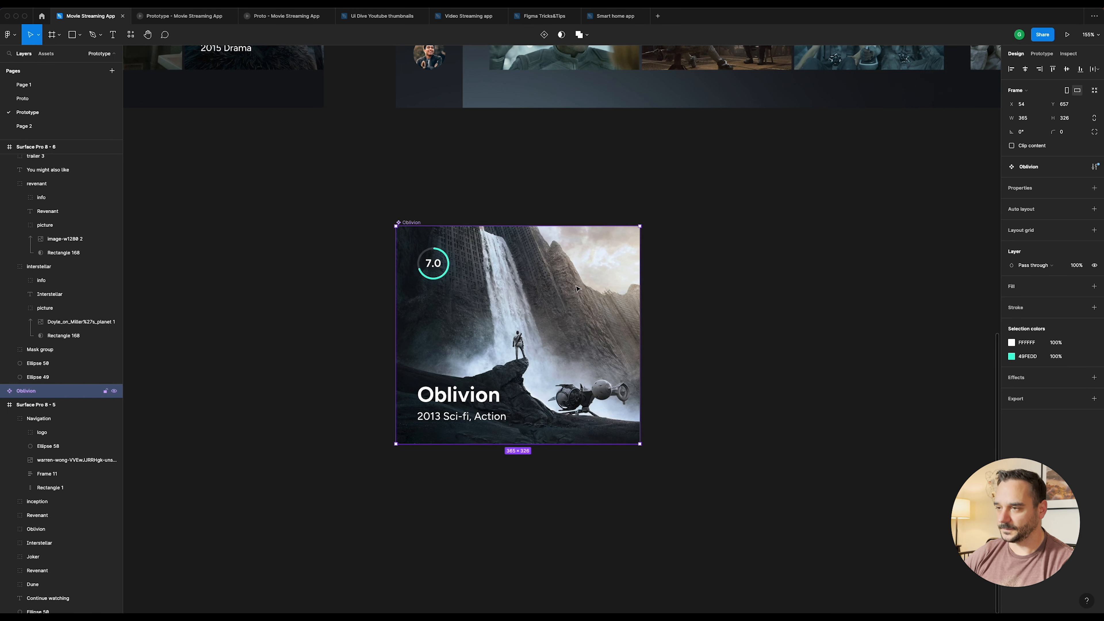
pyautogui.scroll(-2, 548, 316)
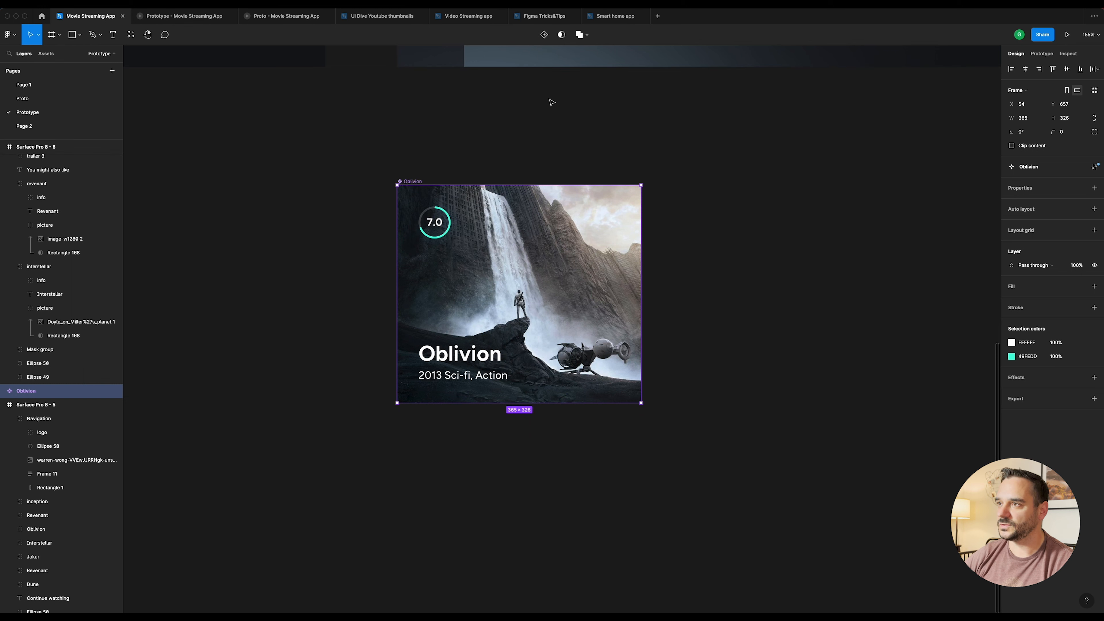
pyautogui.click(544, 36)
pyautogui.scroll(-3, 589, 185)
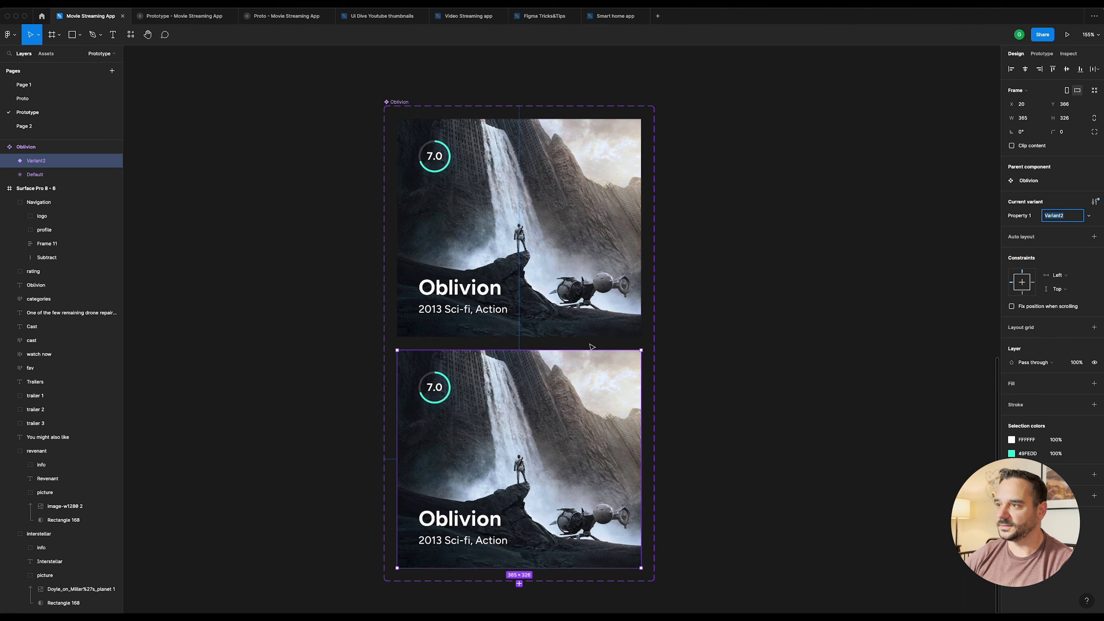
pyautogui.click(556, 207)
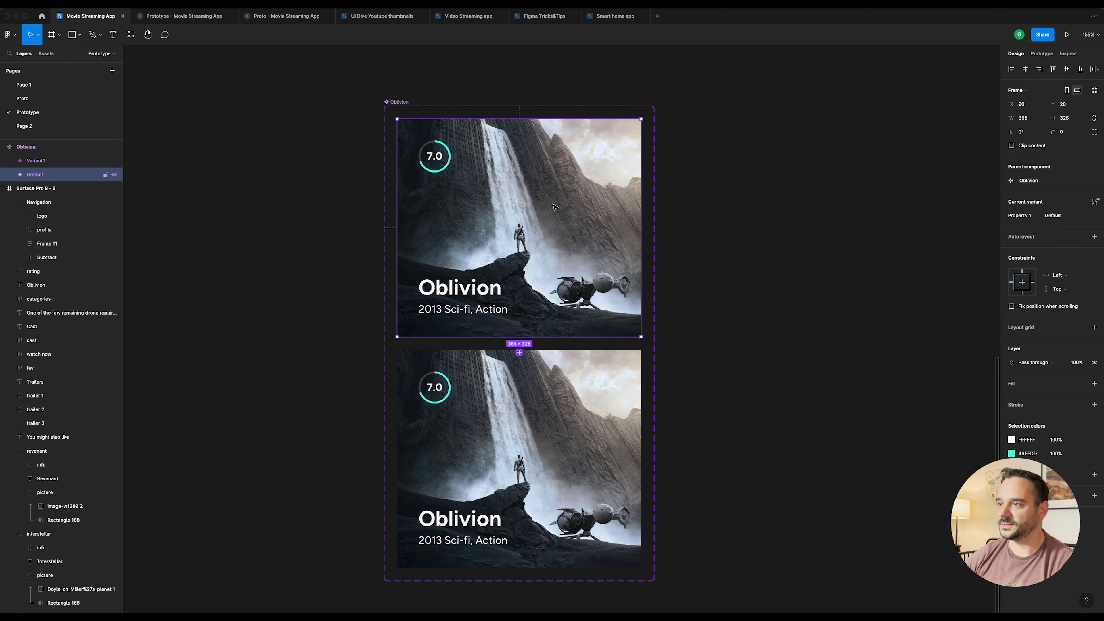
pyautogui.click(574, 405)
pyautogui.scroll(-5, 600, 444)
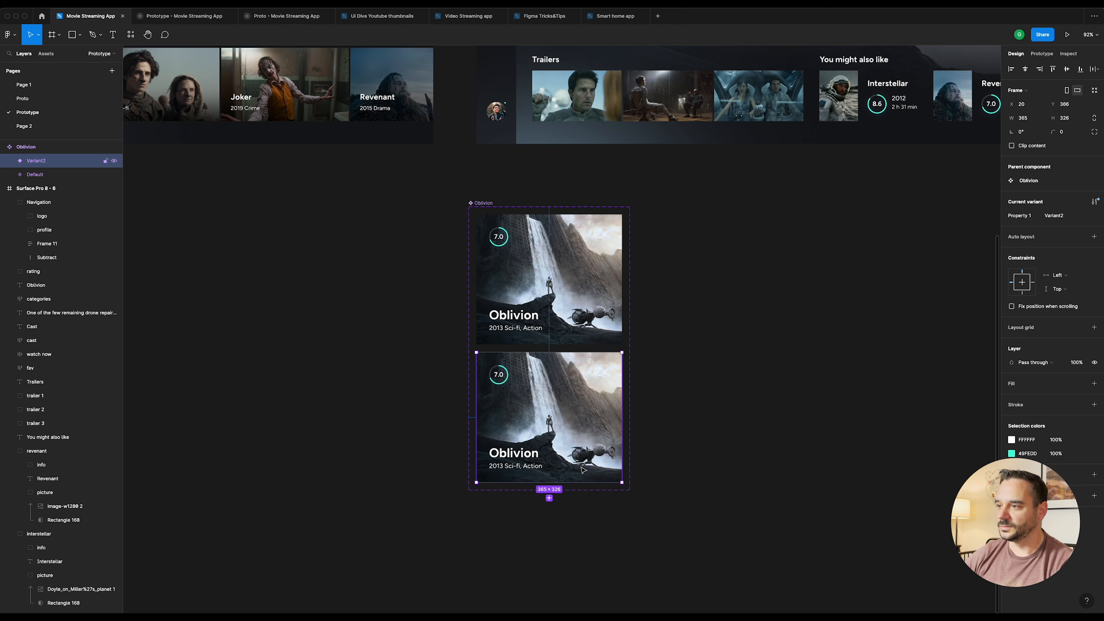
pyautogui.click(544, 196)
pyautogui.click(551, 257)
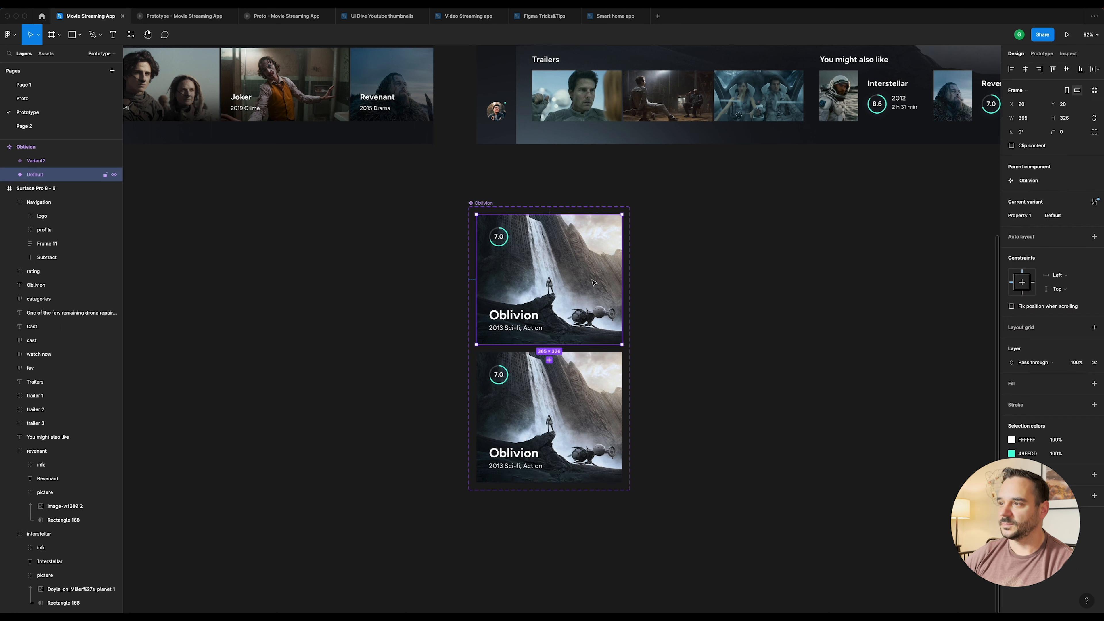
pyautogui.scroll(4, 594, 284)
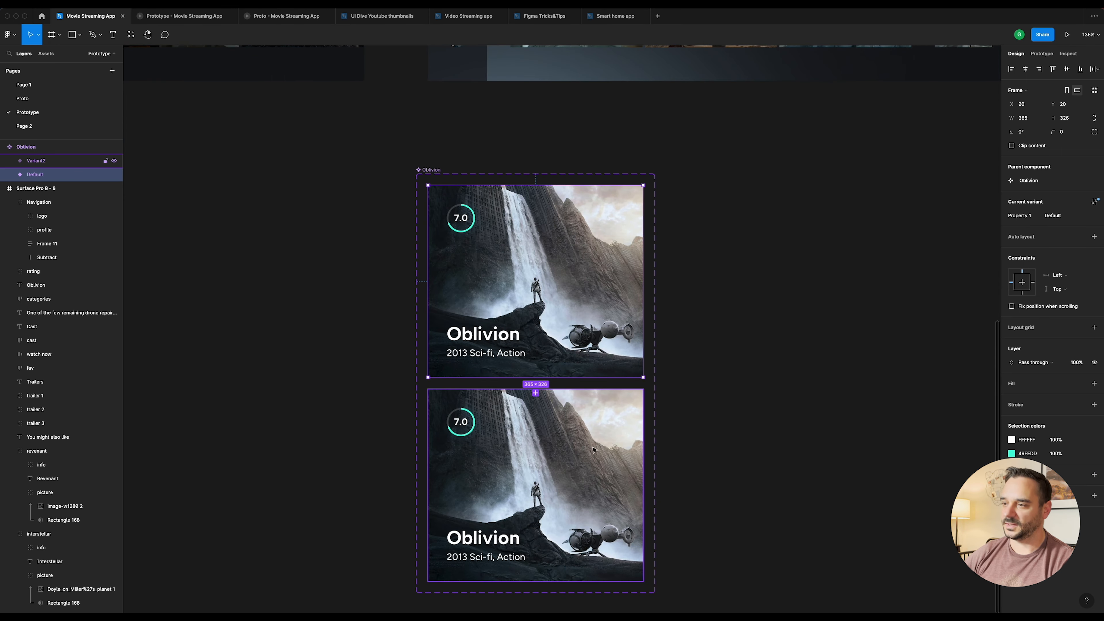
pyautogui.scroll(-3, 561, 477)
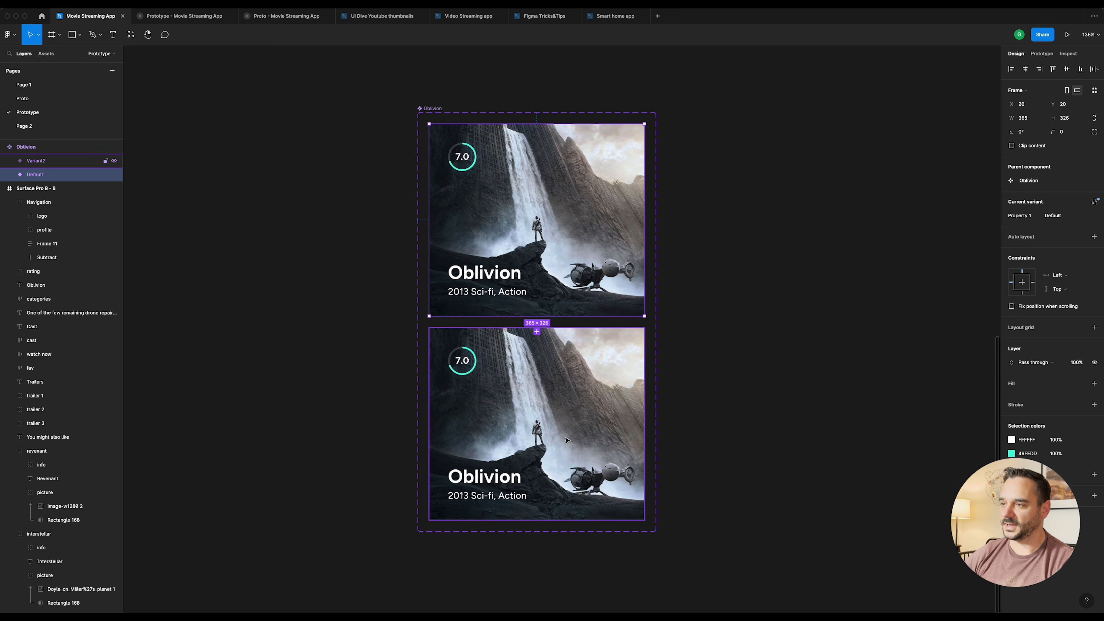
# Step: Add a third variant to the Oblivion card component, below the second one
pyautogui.scroll(-3, 531, 156)
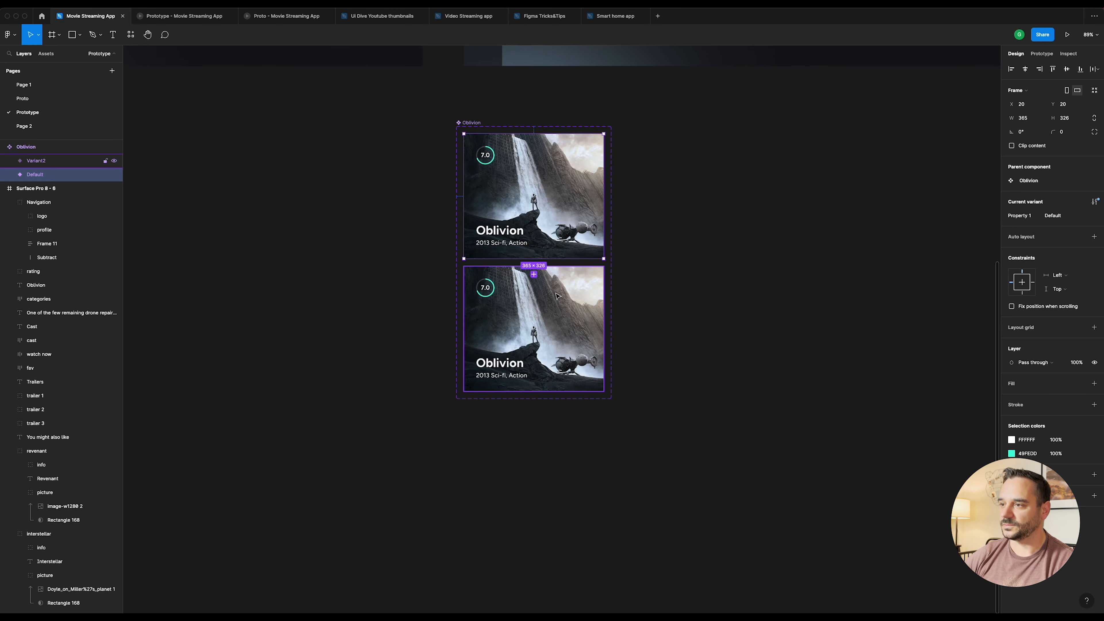
pyautogui.click(559, 300)
pyautogui.click(534, 406)
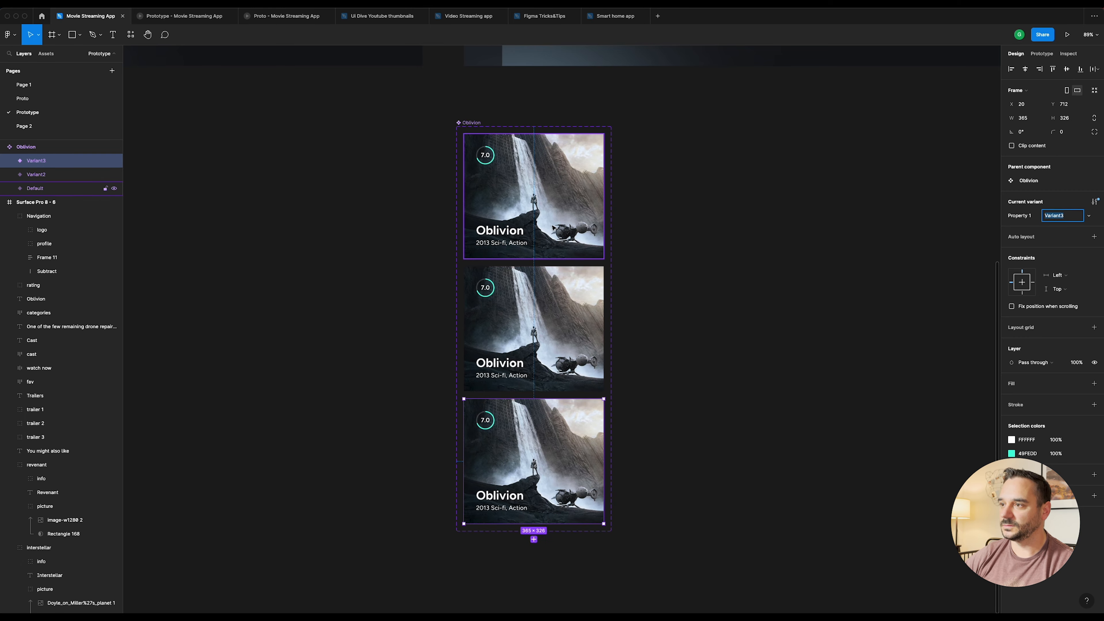
# Step: Move the rating badge in the Default variant of the Oblivion card straight down to Y 52
pyautogui.click(552, 183)
pyautogui.scroll(5, 552, 182)
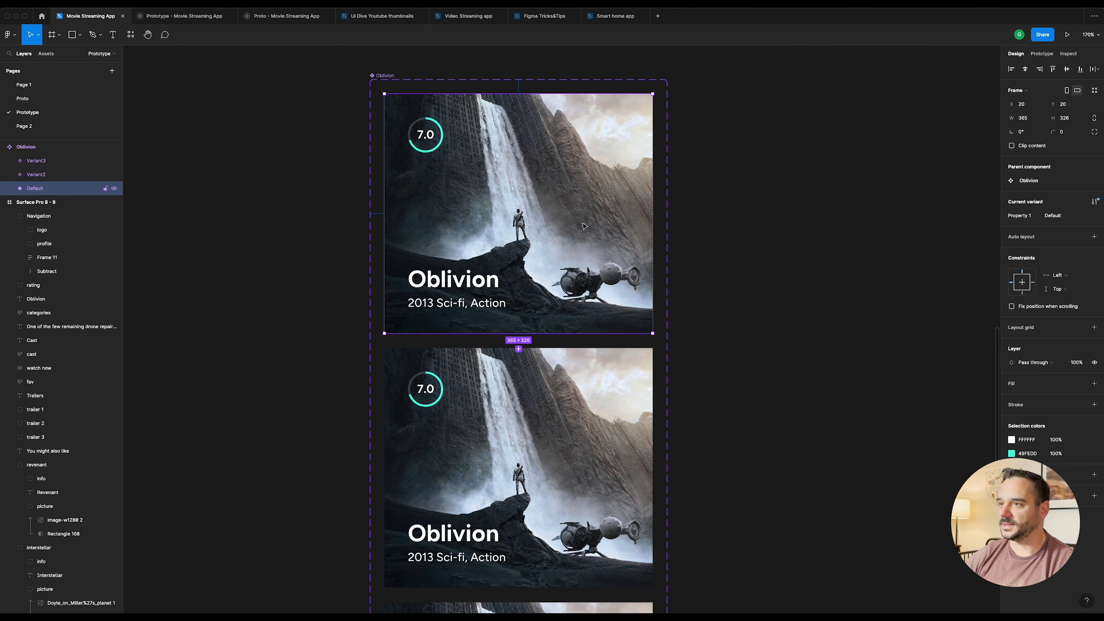
pyautogui.doubleClick(432, 137)
pyautogui.moveTo(433, 137); pyautogui.dragTo(432, 166)
pyautogui.press('super+z')
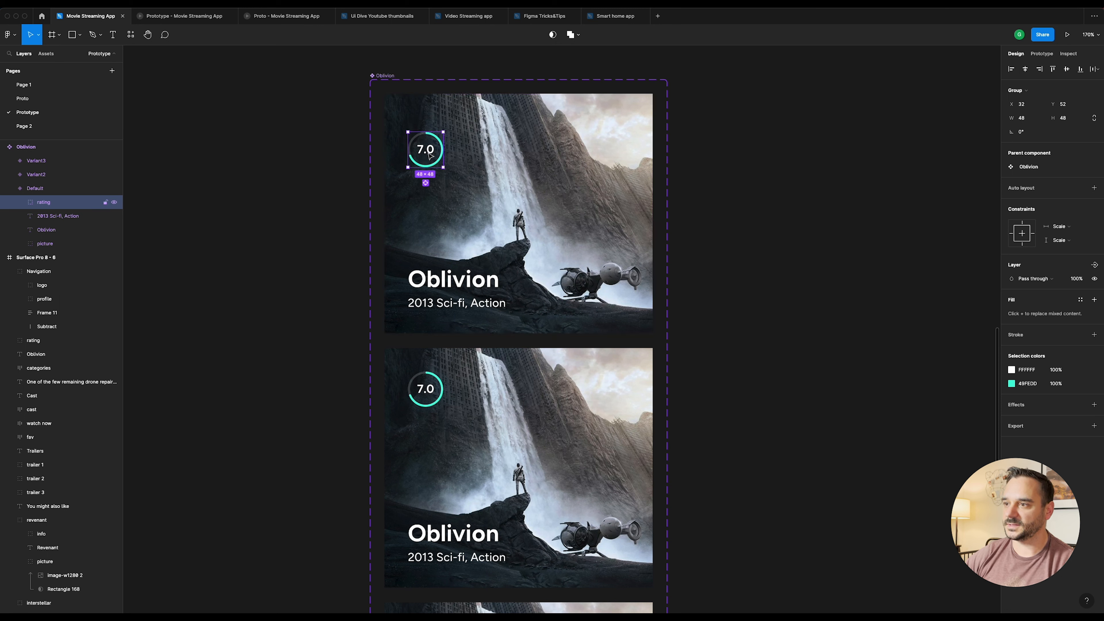
# Step: Move the Oblivion title and the "2013 Sci-fi, Action" line in the Default variant up together by 20 px
pyautogui.click(487, 291)
pyautogui.keyDown('shift'); pyautogui.click(492, 302); pyautogui.keyUp('shift')
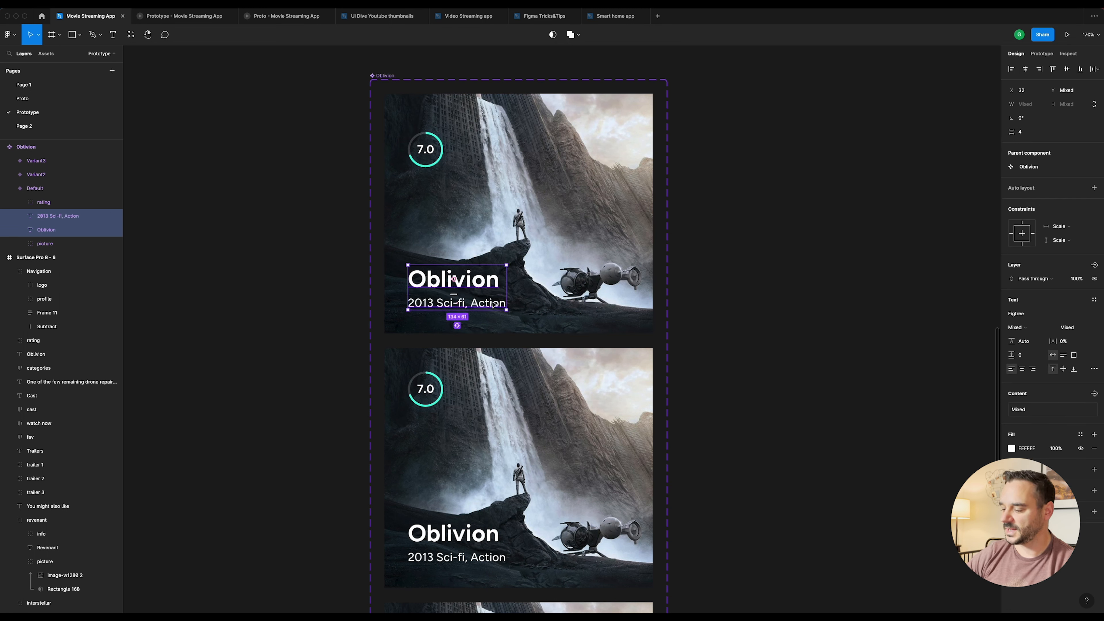
pyautogui.hotkey('shift', 'Up')
pyautogui.hotkey('shift', 'Up')
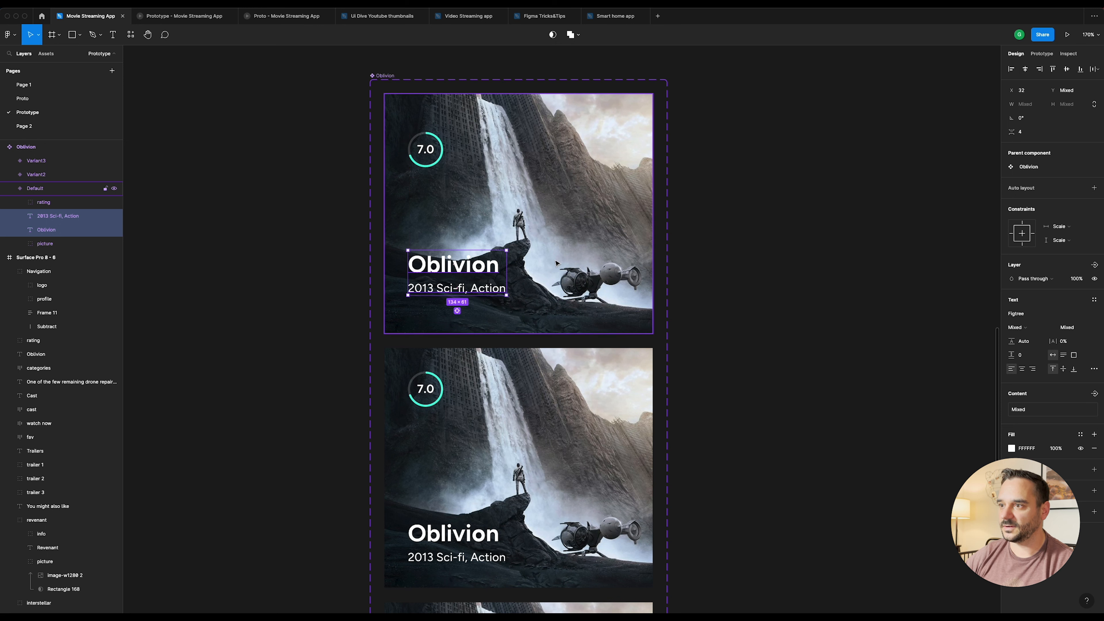
# Step: Set the layer opacity of the whole Default variant to 0%
pyautogui.scroll(-2, 570, 263)
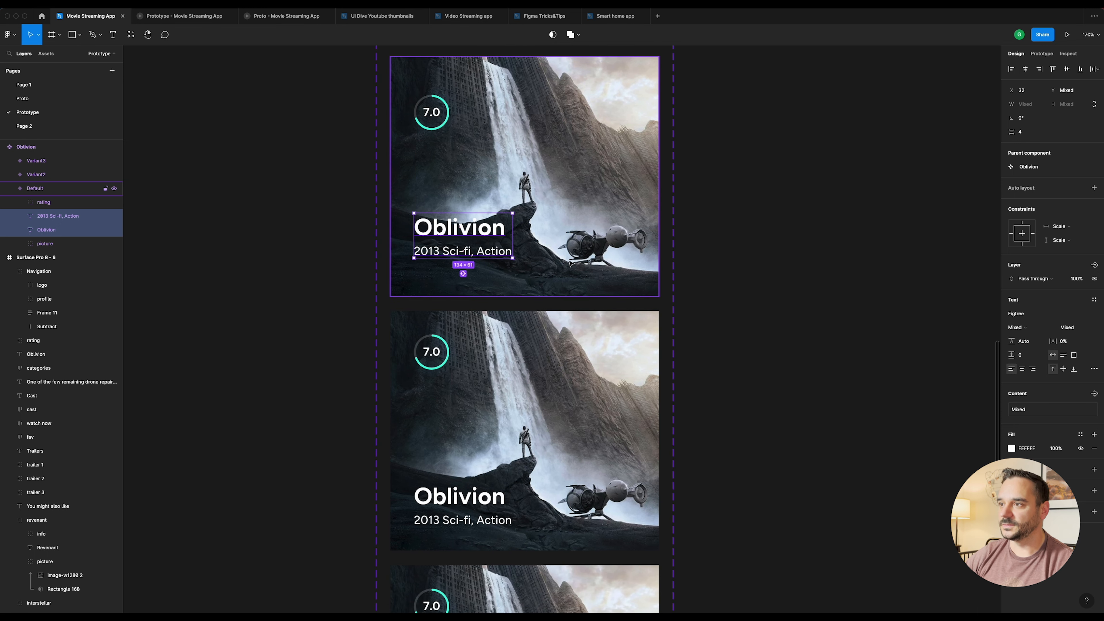
pyautogui.click(50, 187)
pyautogui.scroll(2, 688, 195)
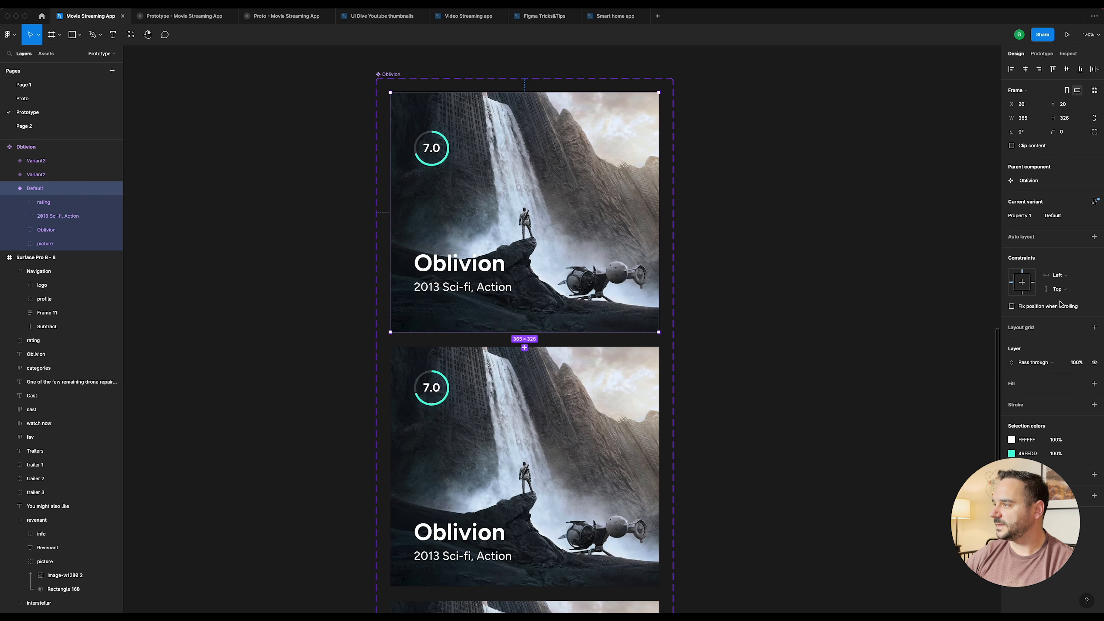
pyautogui.click(1081, 365)
pyautogui.write('0')
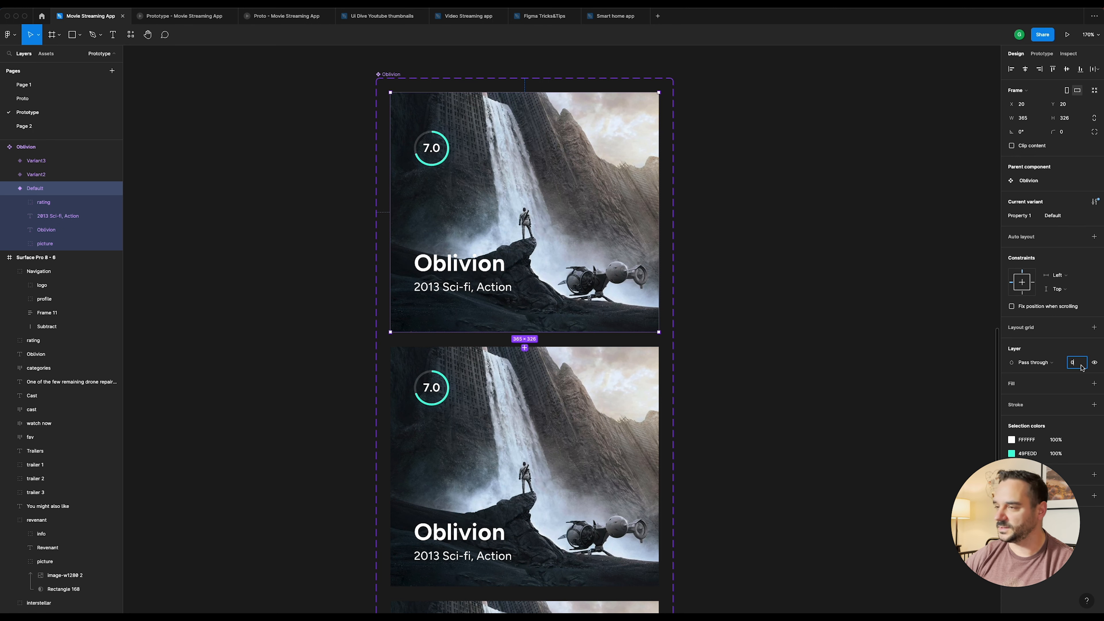
pyautogui.press('Return')
# Step: Review the order of the Default, Variant2 and Variant3 states within the Oblivion component set
pyautogui.scroll(-10, 670, 205)
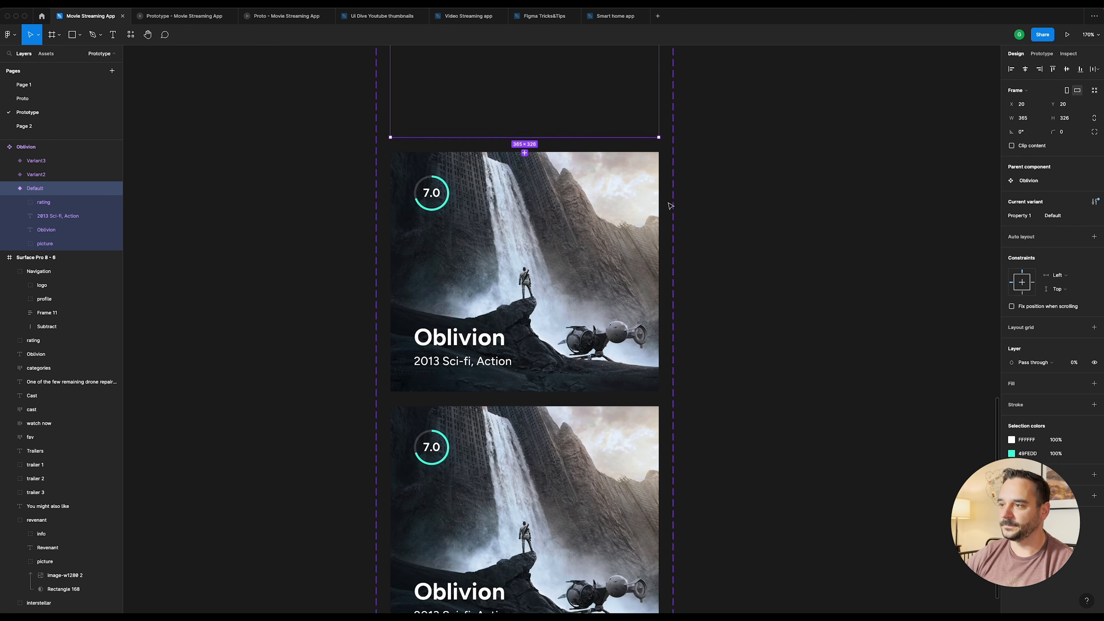
pyautogui.click(581, 251)
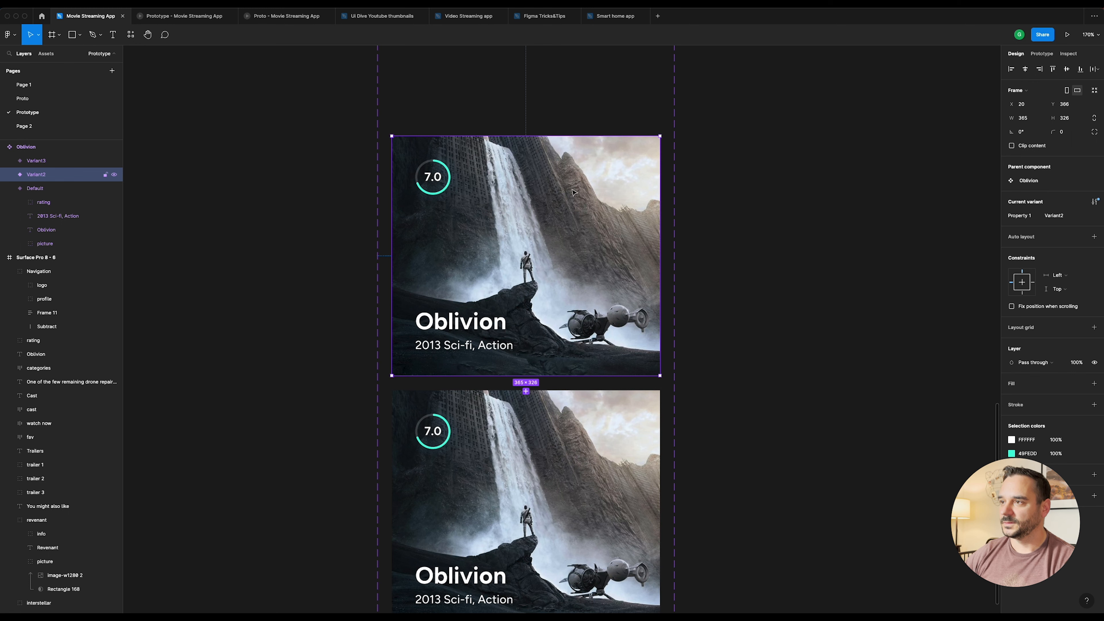
pyautogui.scroll(5, 564, 174)
pyautogui.click(558, 149)
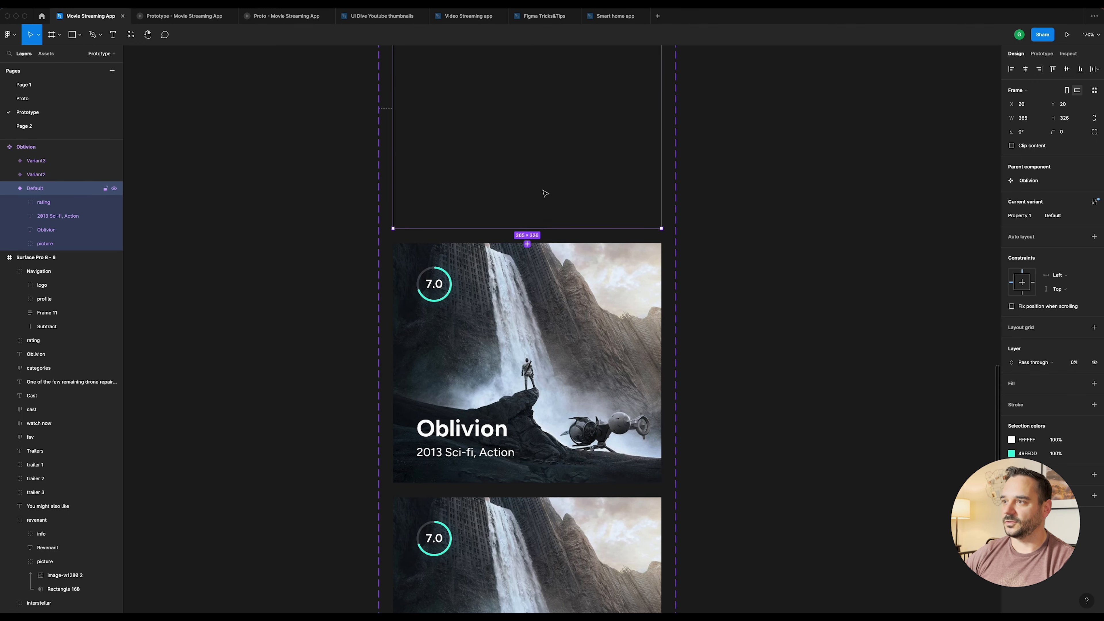
pyautogui.click(534, 337)
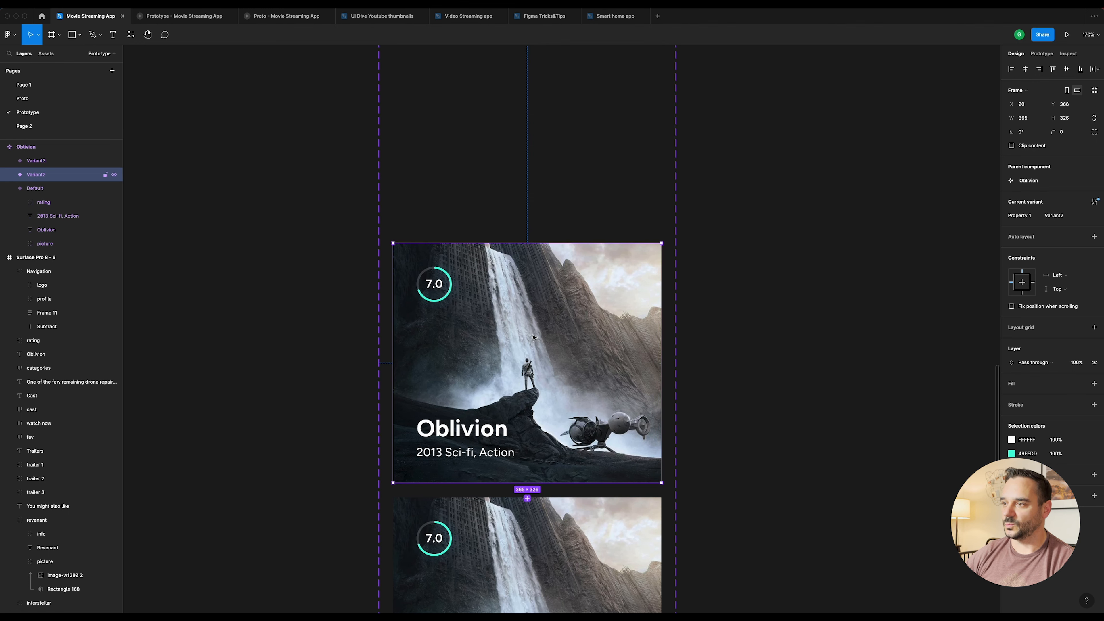
pyautogui.scroll(-5, 536, 336)
pyautogui.click(549, 334)
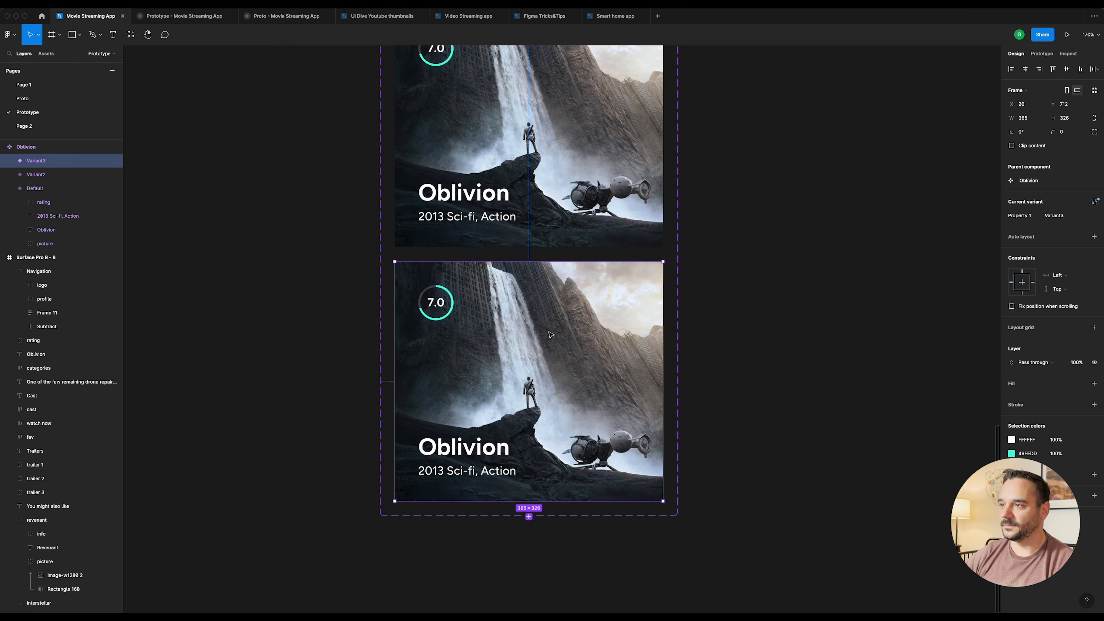
pyautogui.scroll(2, 550, 334)
pyautogui.click(583, 193)
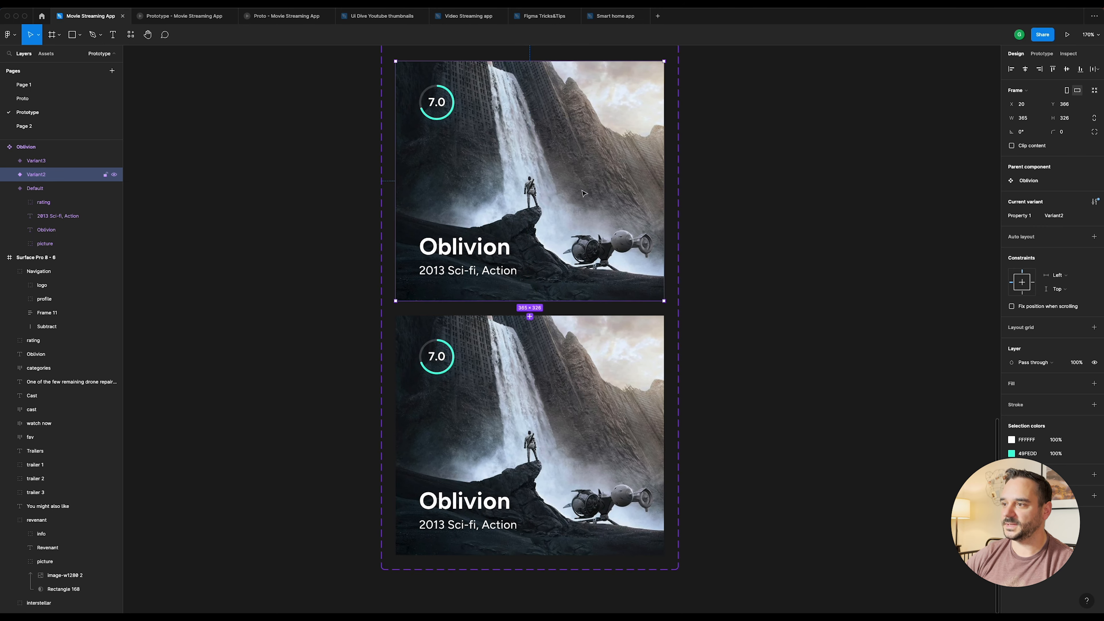
pyautogui.click(580, 396)
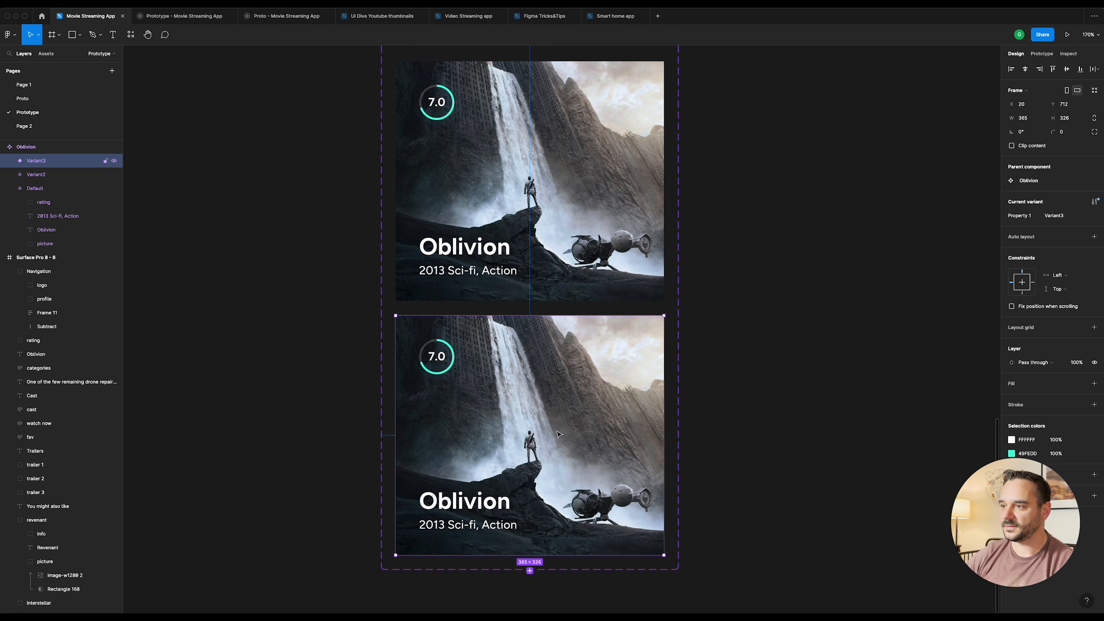
# Step: Enlarge the Oblivion picture in Variant3 around its centre to about 459 × 410 and shift it up about 25 px
pyautogui.scroll(-2, 559, 433)
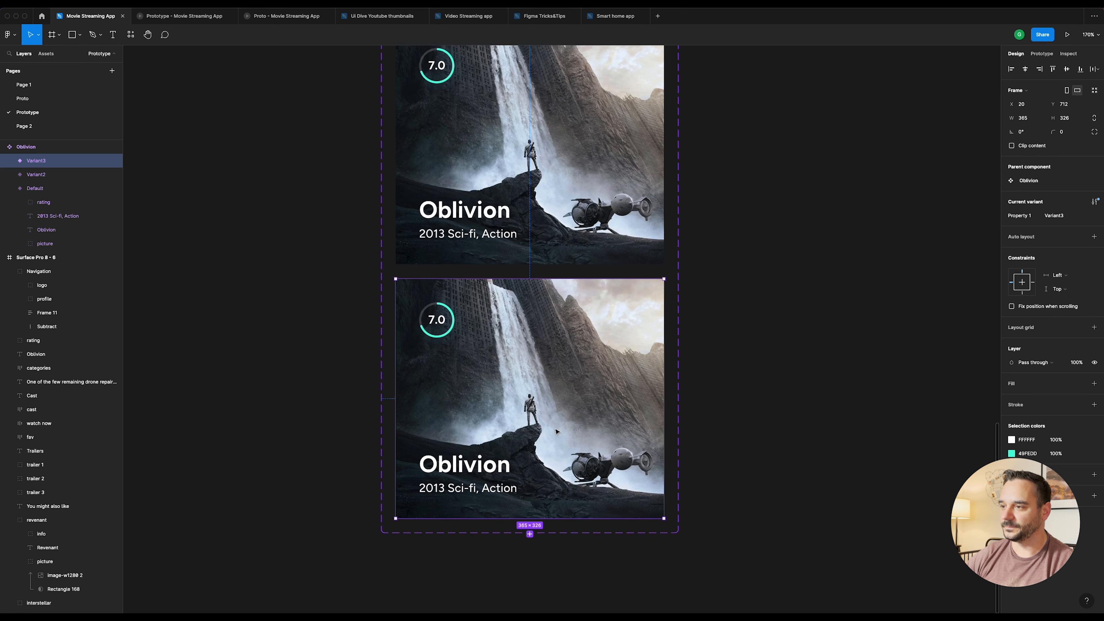
pyautogui.keyDown('super'); pyautogui.click(550, 397); pyautogui.keyUp('super')
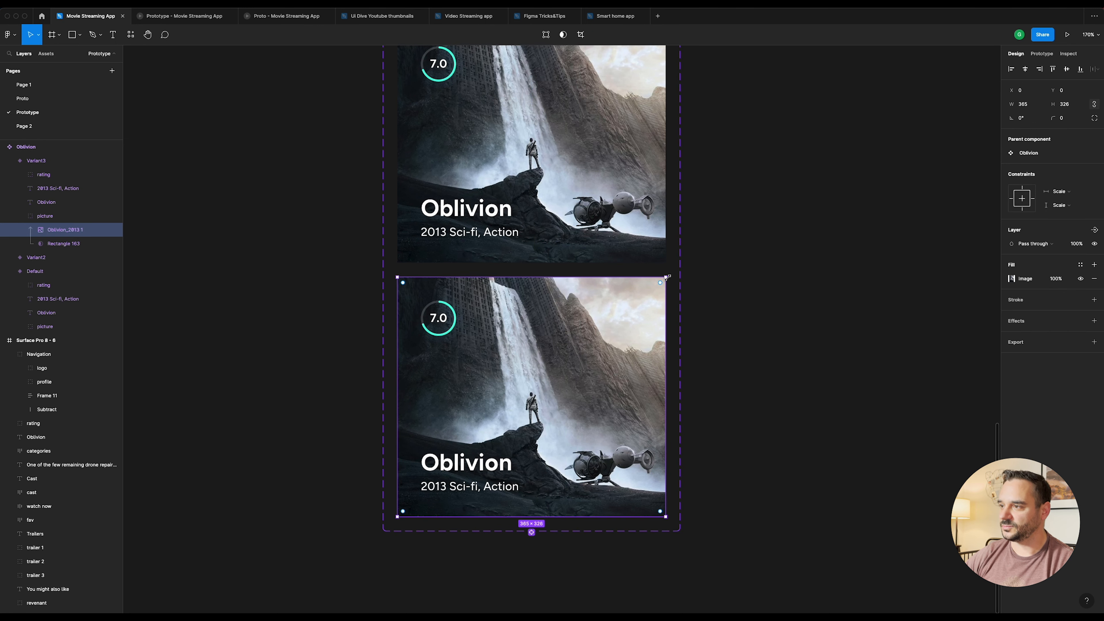
pyautogui.moveTo(665, 277); pyautogui.dragTo(699, 258)
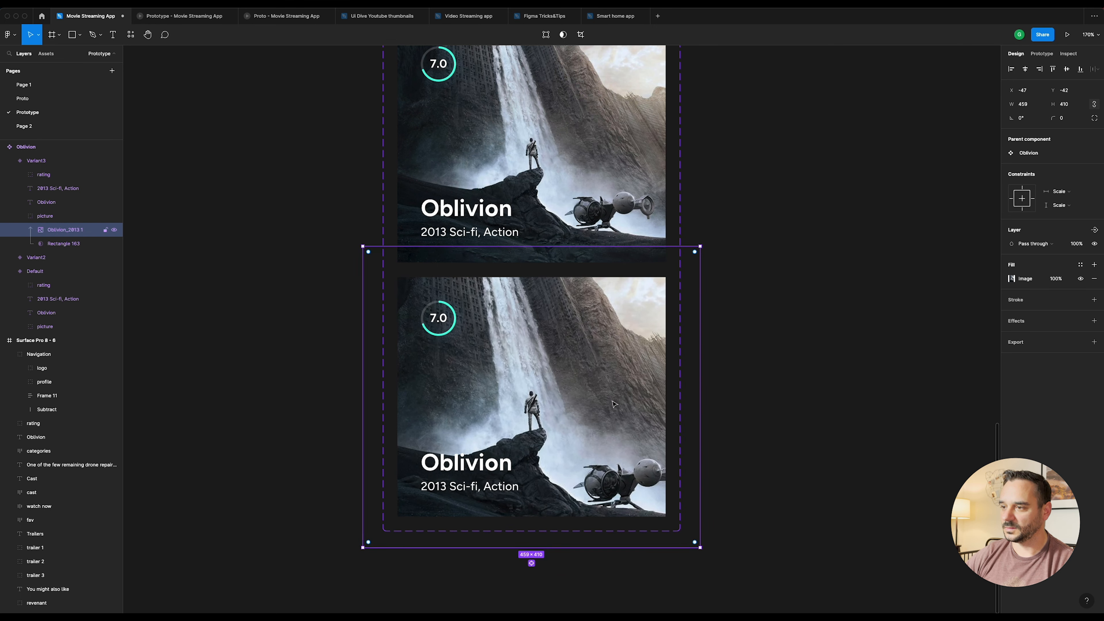
pyautogui.moveTo(614, 405); pyautogui.dragTo(614, 387)
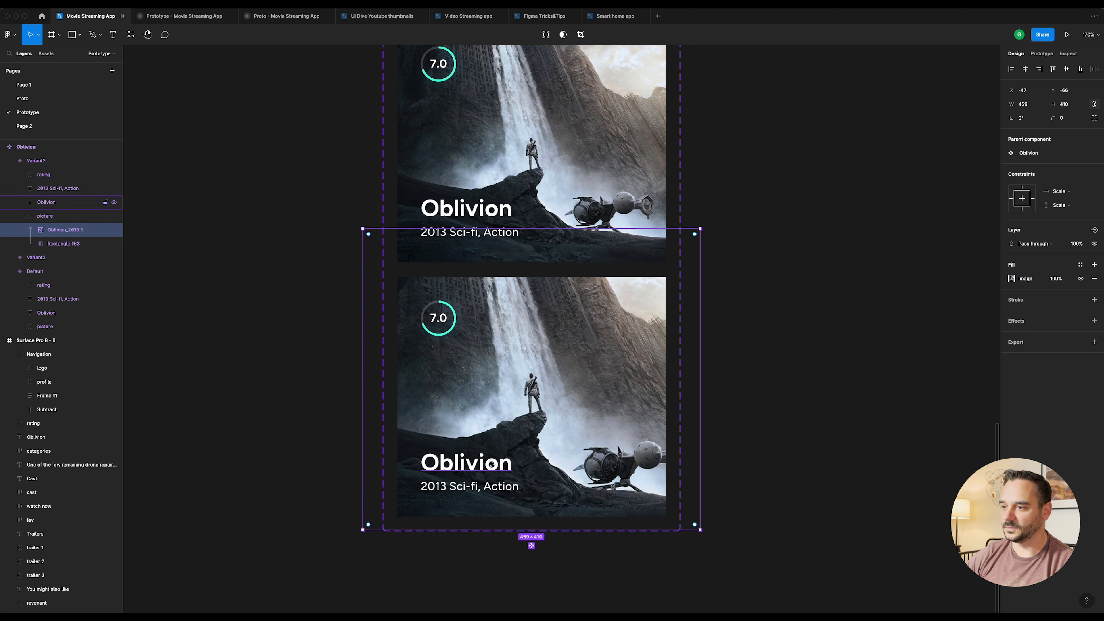
# Step: Move the Oblivion title and the "2013 Sci-fi, Action" line in Variant3 up together by 20 px
pyautogui.click(492, 464)
pyautogui.keyDown('shift'); pyautogui.click(504, 489); pyautogui.keyUp('shift')
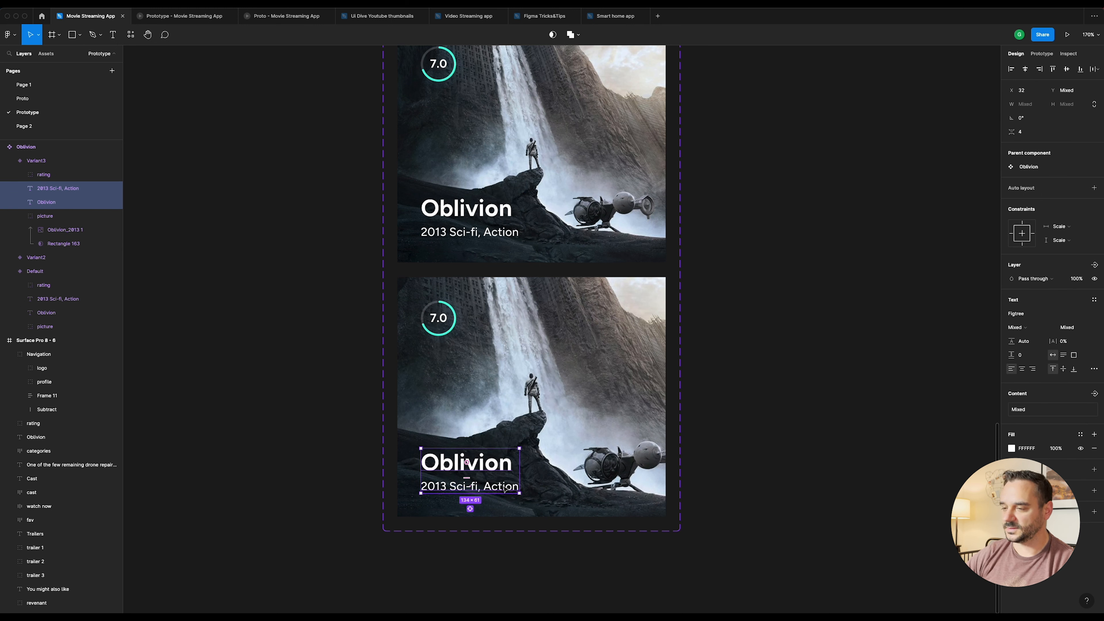
pyautogui.hotkey('shift', 'Up')
pyautogui.hotkey('shift', 'Up')
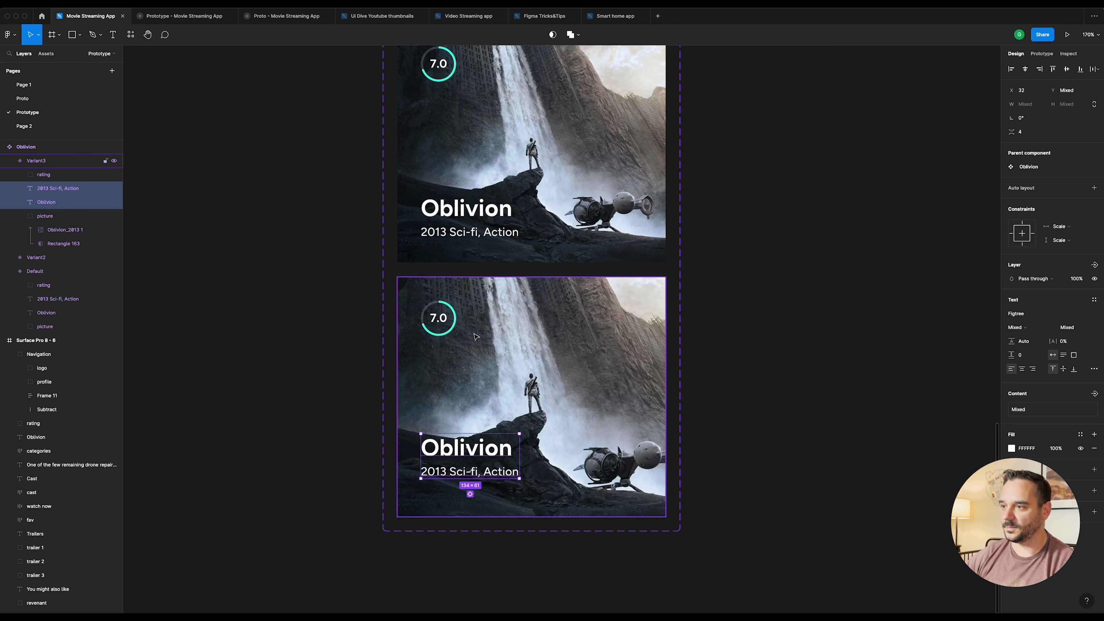
# Step: Add a prototype connection from the transparent Default variant to Variant2
pyautogui.scroll(-5, 470, 332)
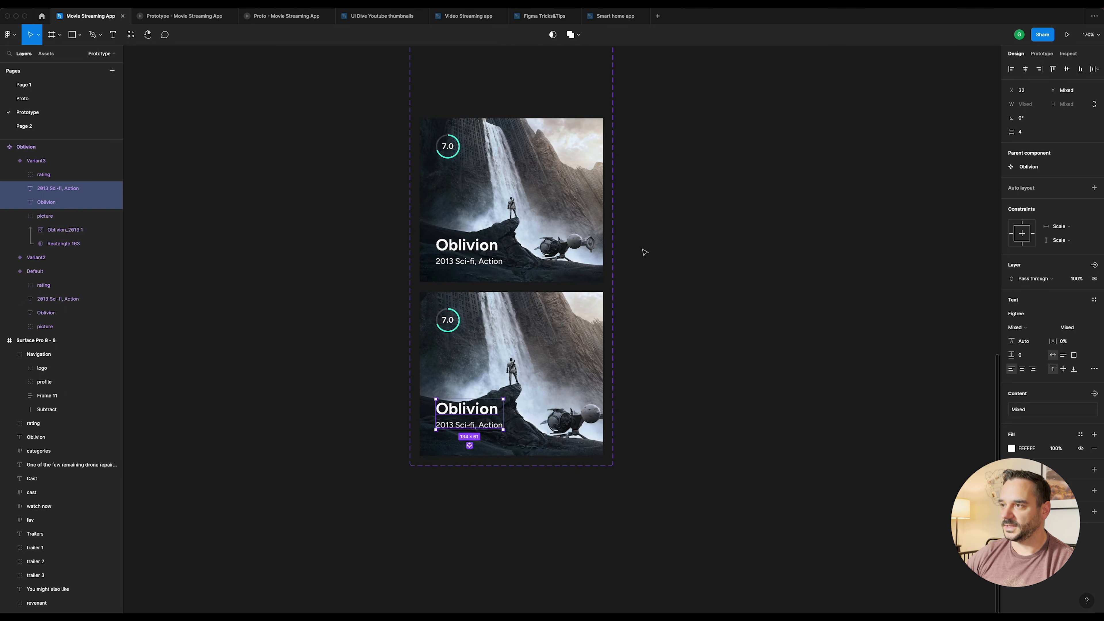
pyautogui.click(647, 251)
pyautogui.scroll(3, 631, 217)
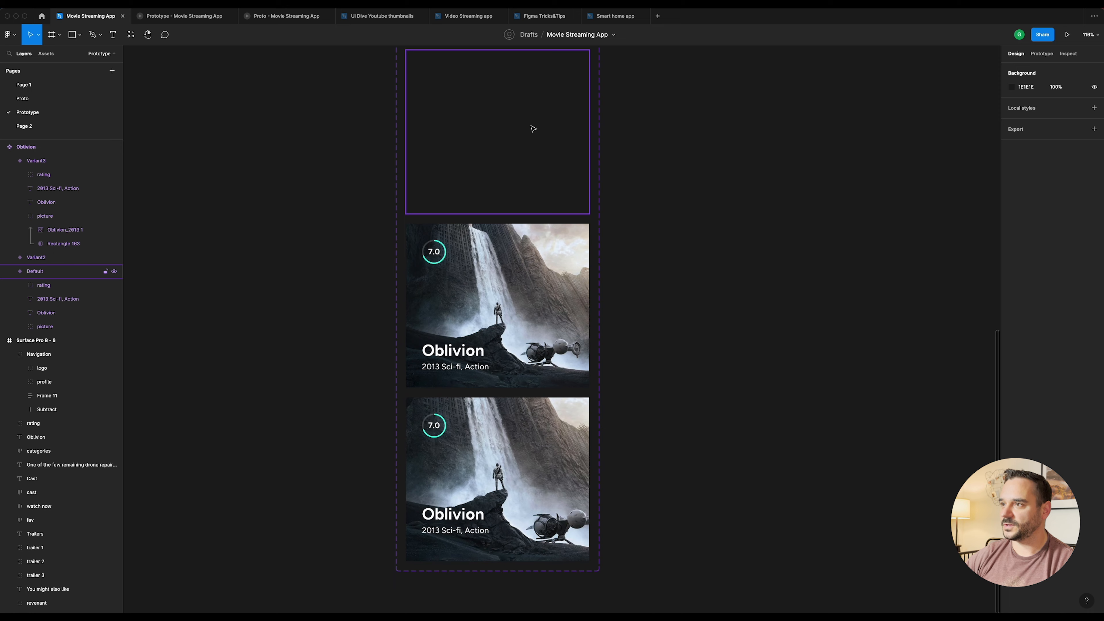
pyautogui.click(533, 129)
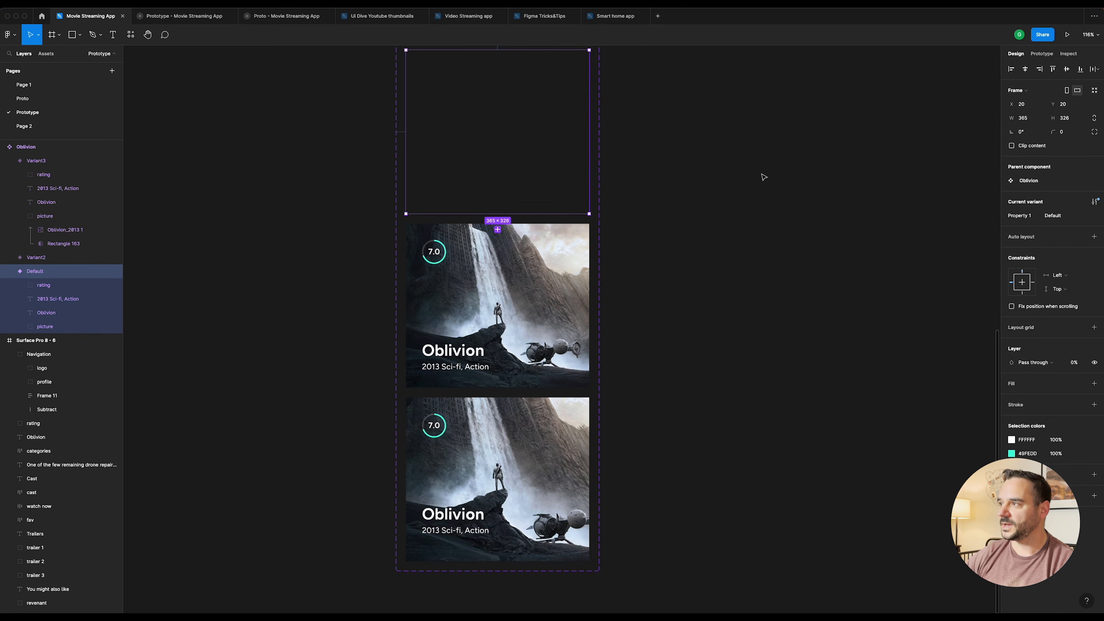
pyautogui.click(1042, 54)
pyautogui.scroll(5, 517, 222)
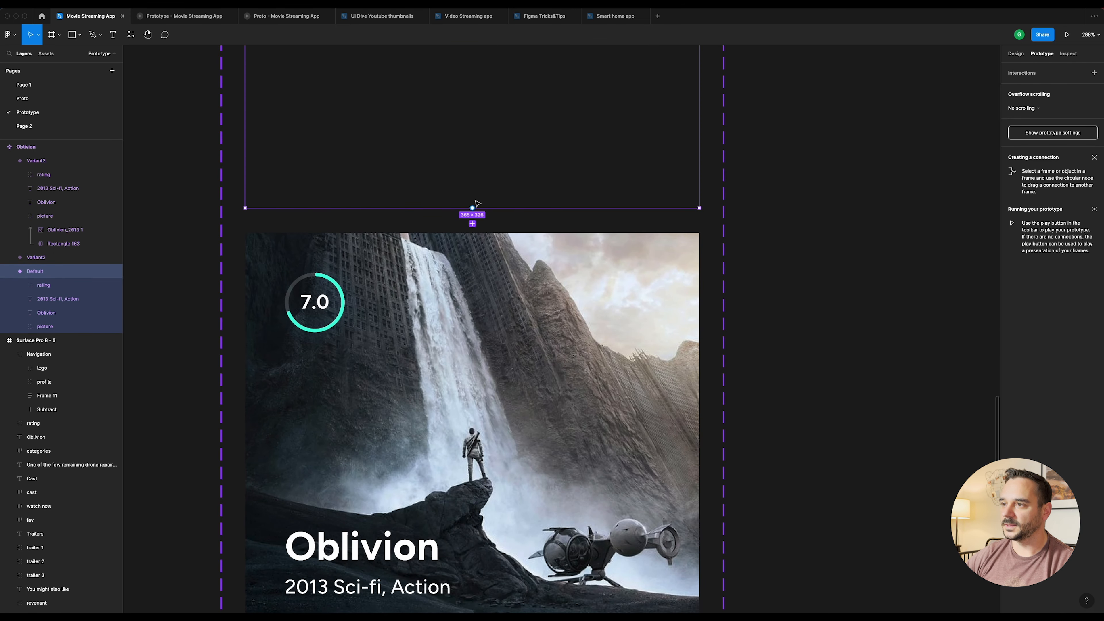
pyautogui.moveTo(472, 209); pyautogui.dragTo(470, 238)
pyautogui.scroll(-5, 470, 237)
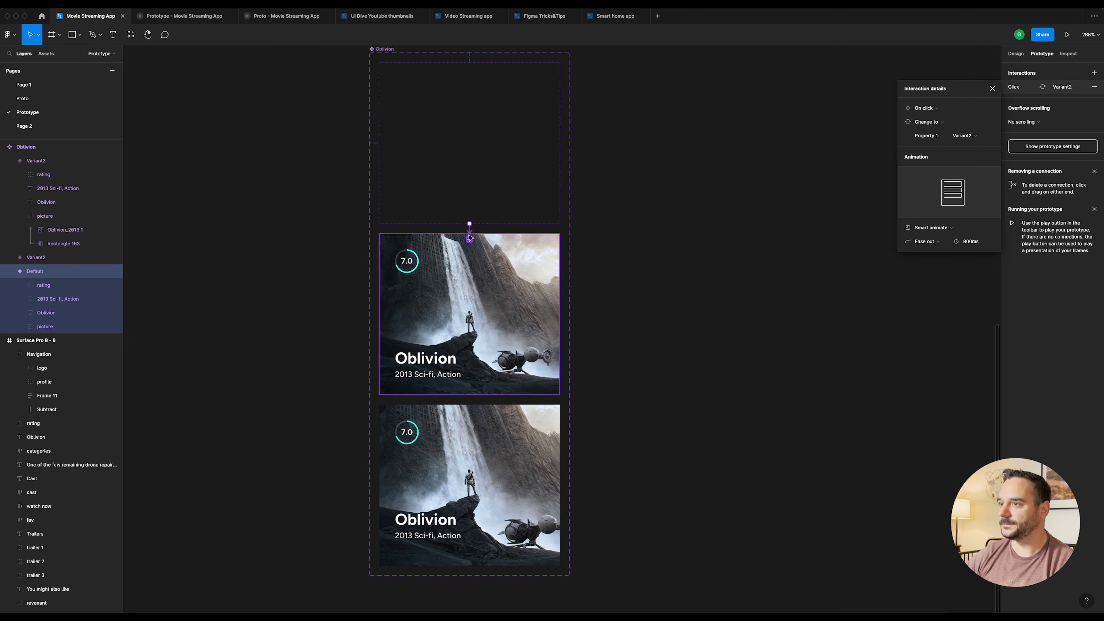
# Step: Set the trigger of the Default-to-Variant2 interaction to After delay with a delay of 400 ms
pyautogui.click(930, 108)
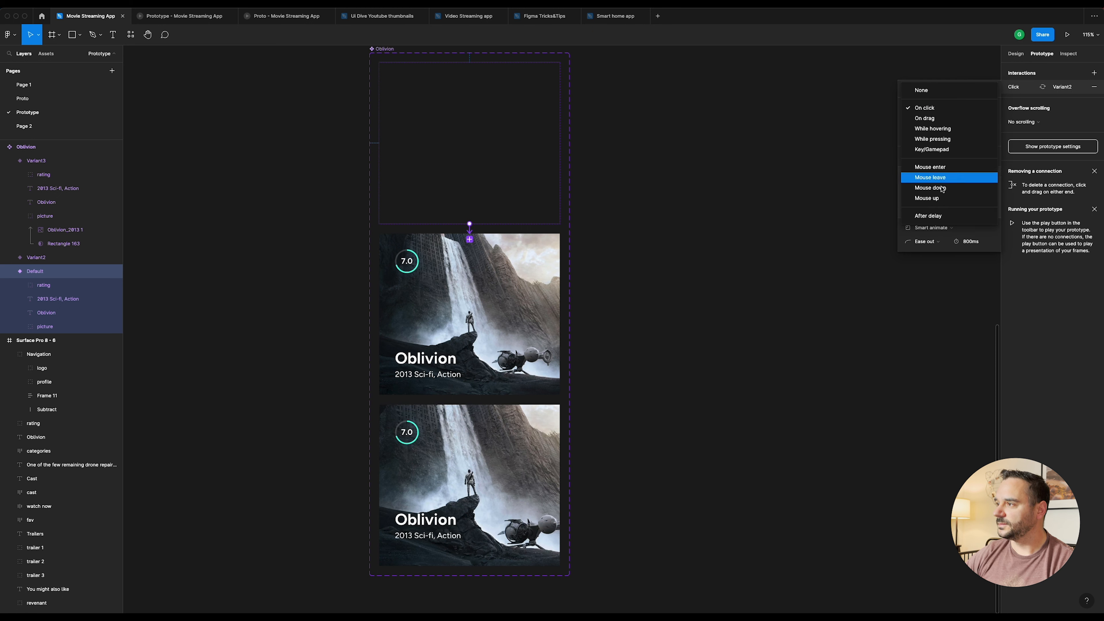
pyautogui.click(940, 216)
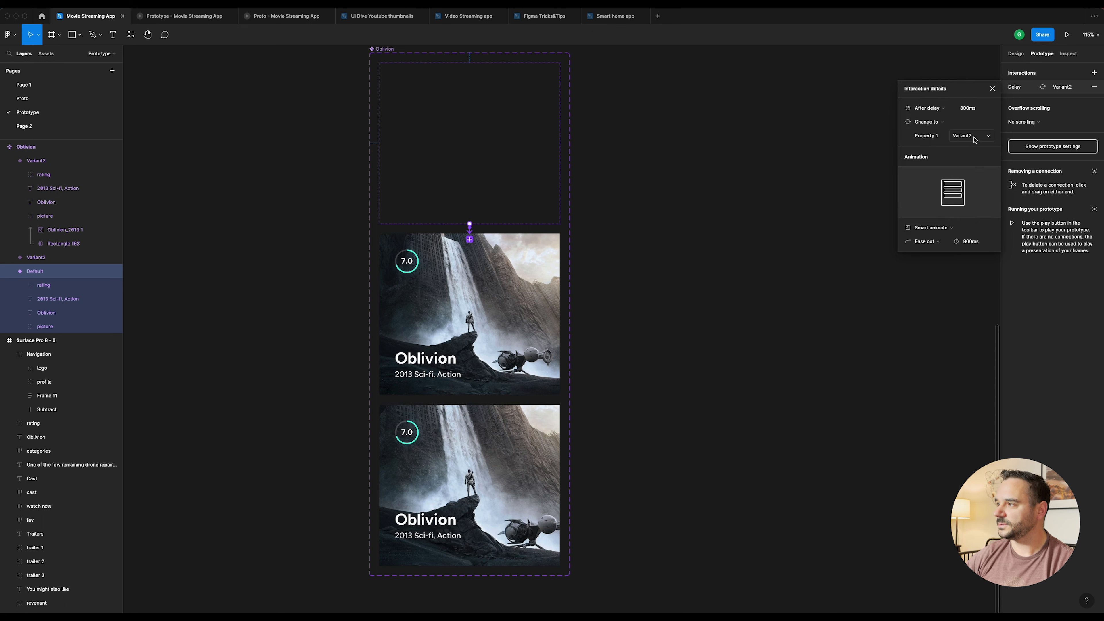
pyautogui.click(976, 110)
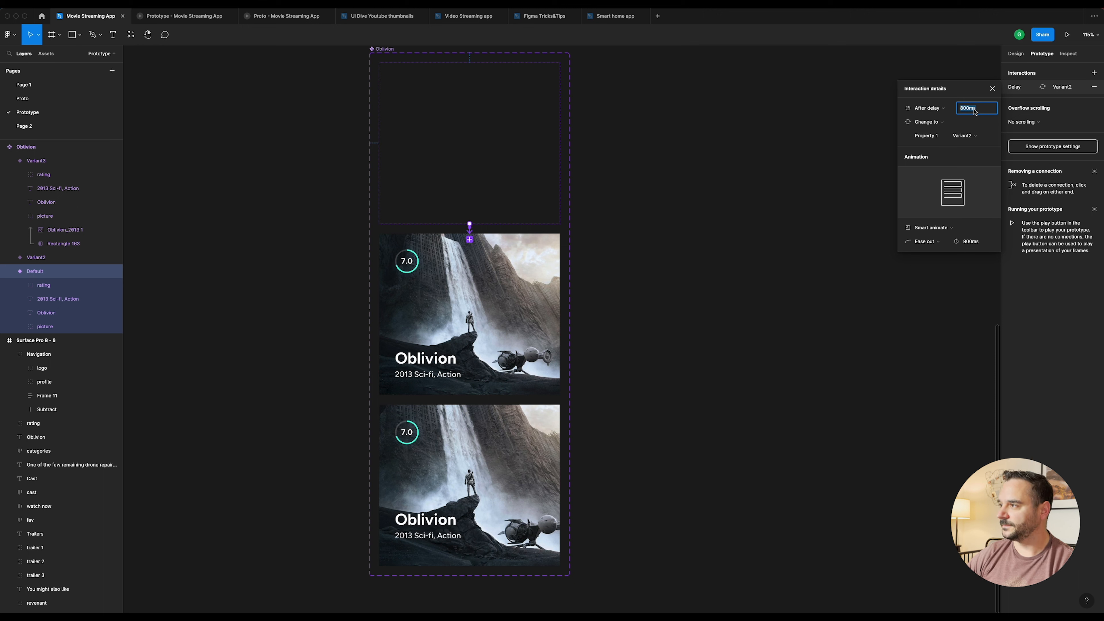
pyautogui.write('400')
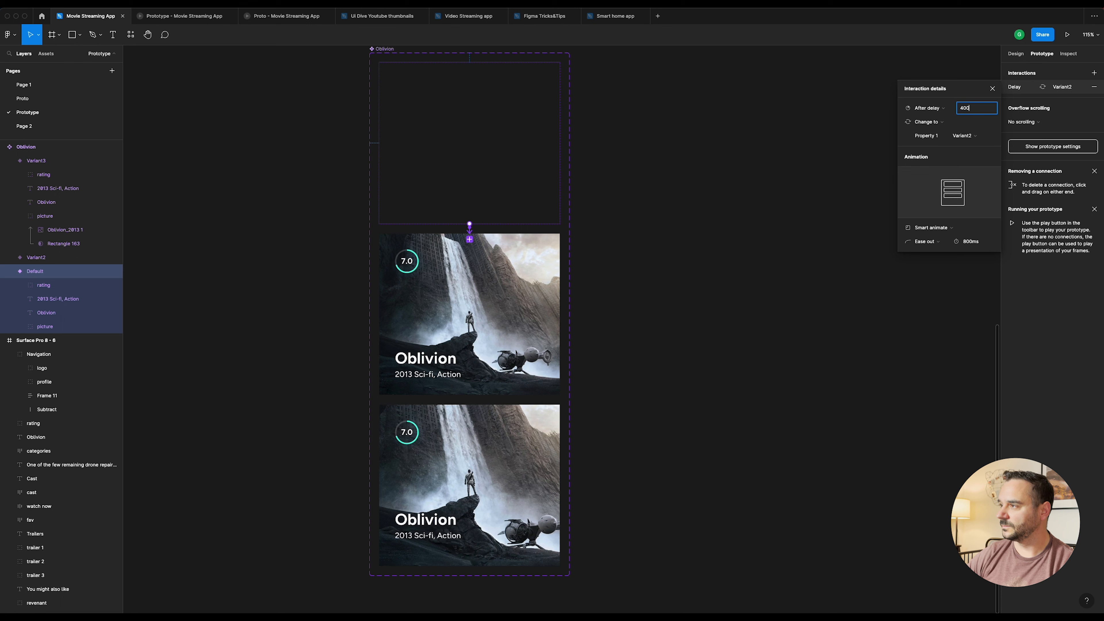
pyautogui.press('Return')
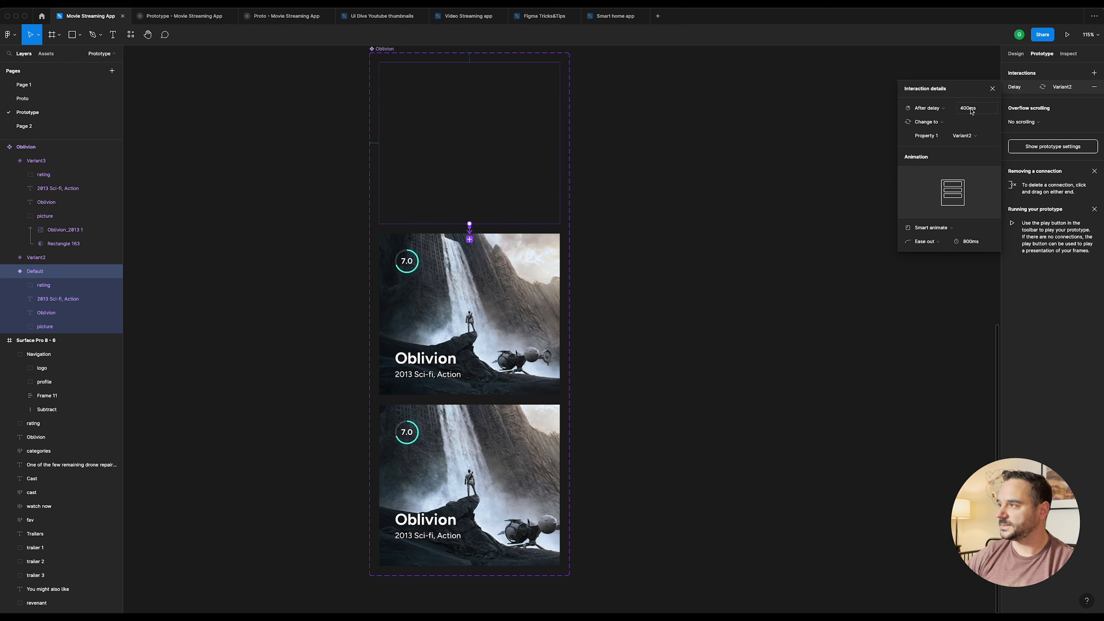
# Step: Add a prototype connection from Variant2 to Variant3 and set its trigger to While hovering
pyautogui.click(472, 271)
pyautogui.scroll(5, 470, 394)
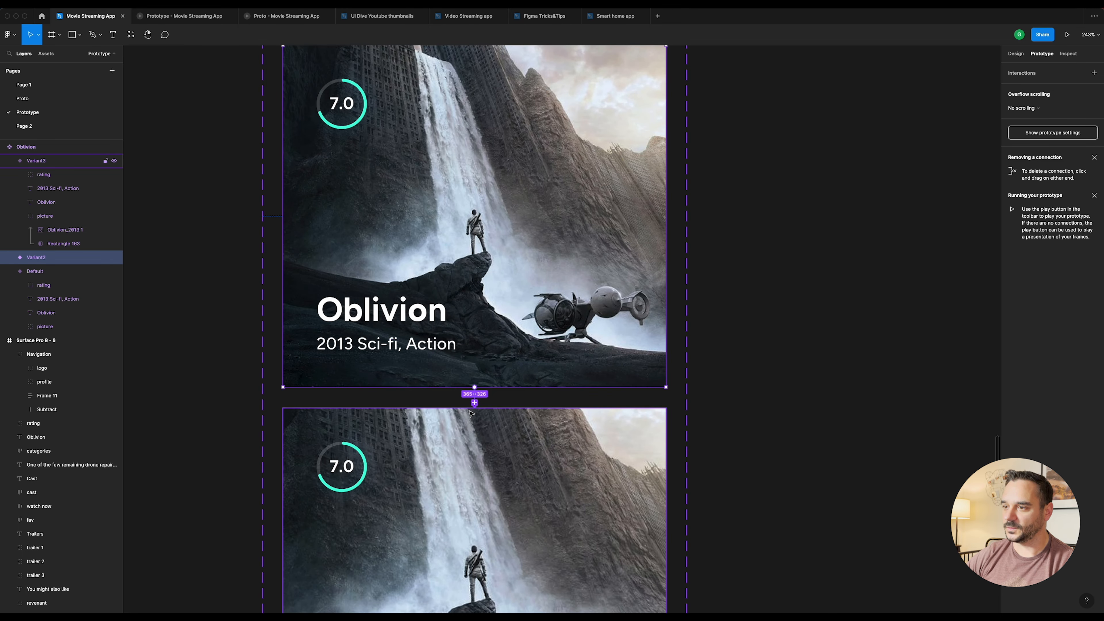
pyautogui.moveTo(472, 413); pyautogui.dragTo(472, 414)
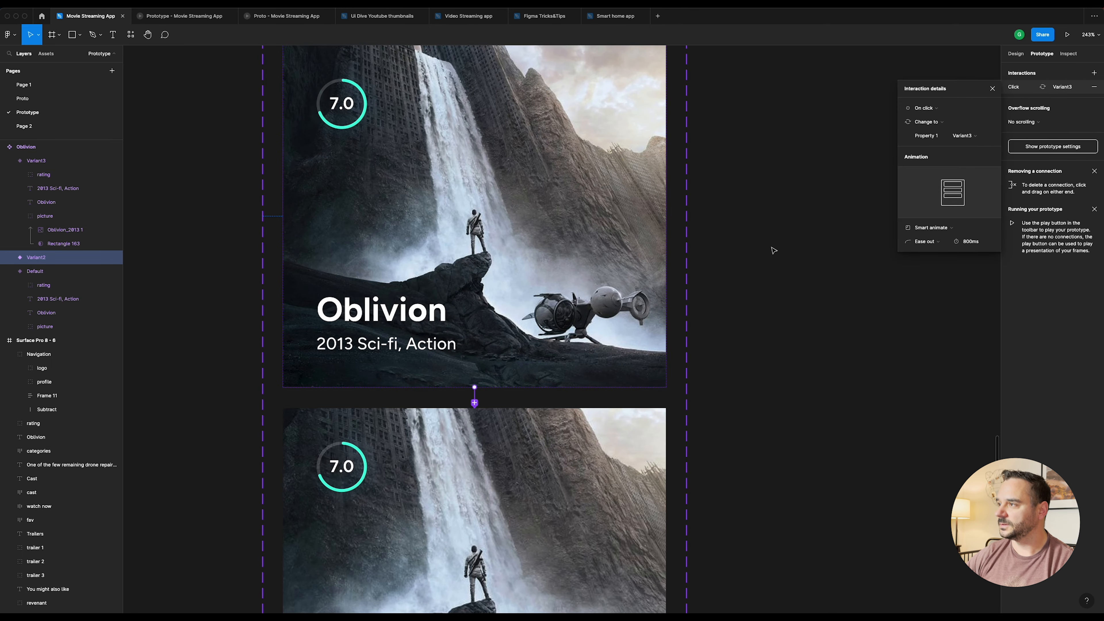
pyautogui.click(930, 109)
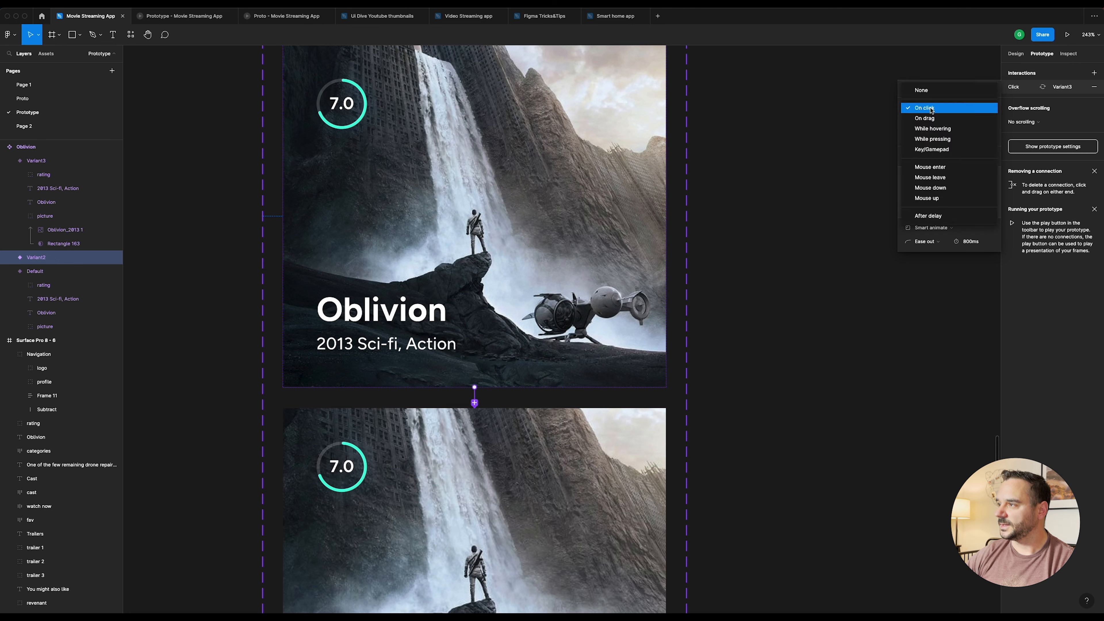
pyautogui.click(928, 129)
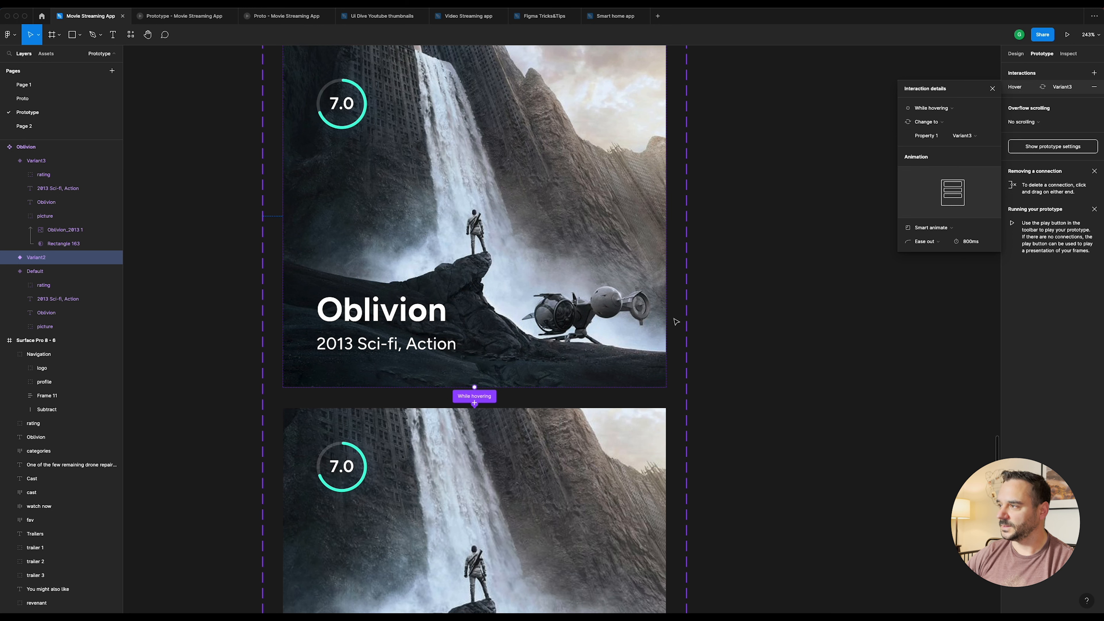
# Step: Set the easing of the Variant2-to-Variant3 Smart animate transition to Ease in and out
pyautogui.scroll(-5, 565, 287)
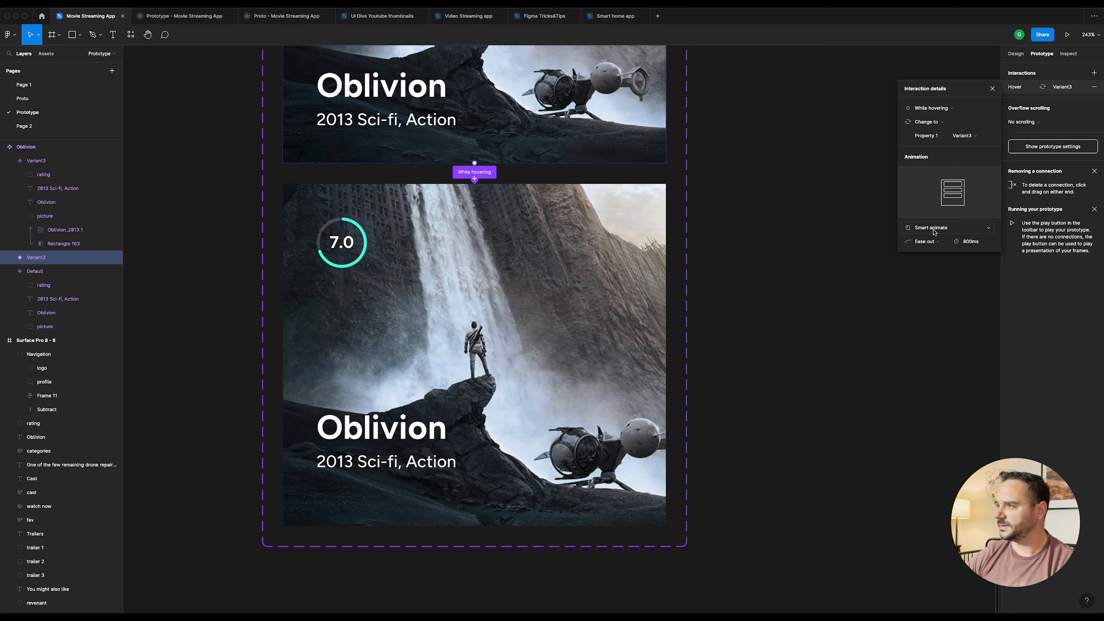
pyautogui.click(934, 242)
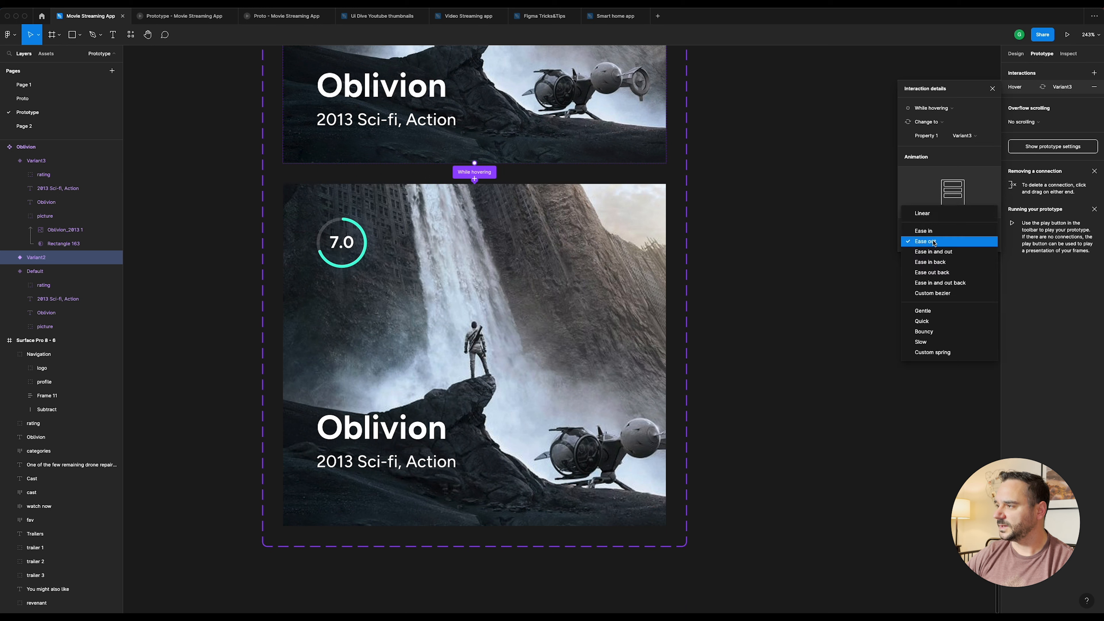
pyautogui.click(935, 252)
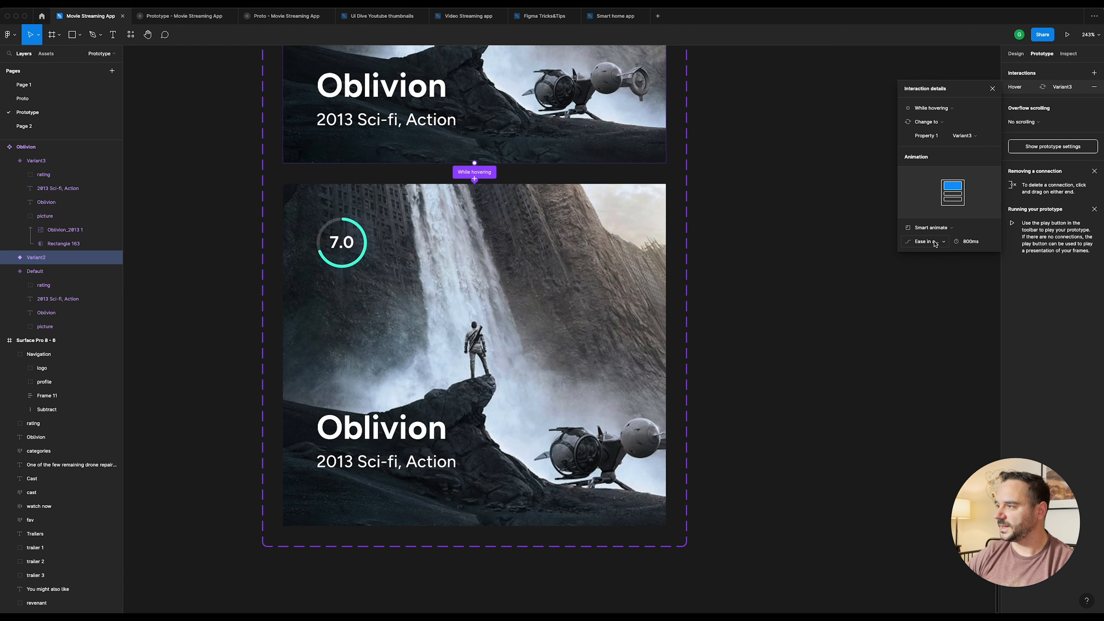
pyautogui.click(927, 243)
pyautogui.click(927, 245)
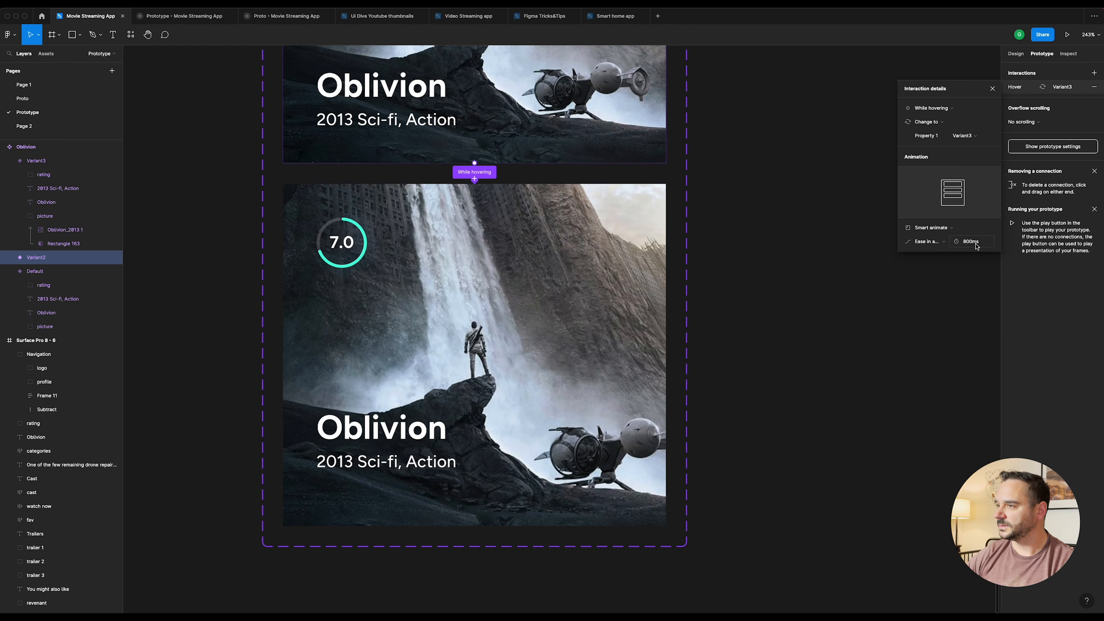
pyautogui.click(755, 148)
# Step: Delete the original Oblivion card group above The Revenant card in the Surface Pro 8 - 5 home screen frame
pyautogui.keyDown('ctrl'); pyautogui.scroll(-10, 730, 144); pyautogui.keyUp('ctrl')
pyautogui.scroll(5, 745, 141)
pyautogui.hscroll(3, 744, 141)
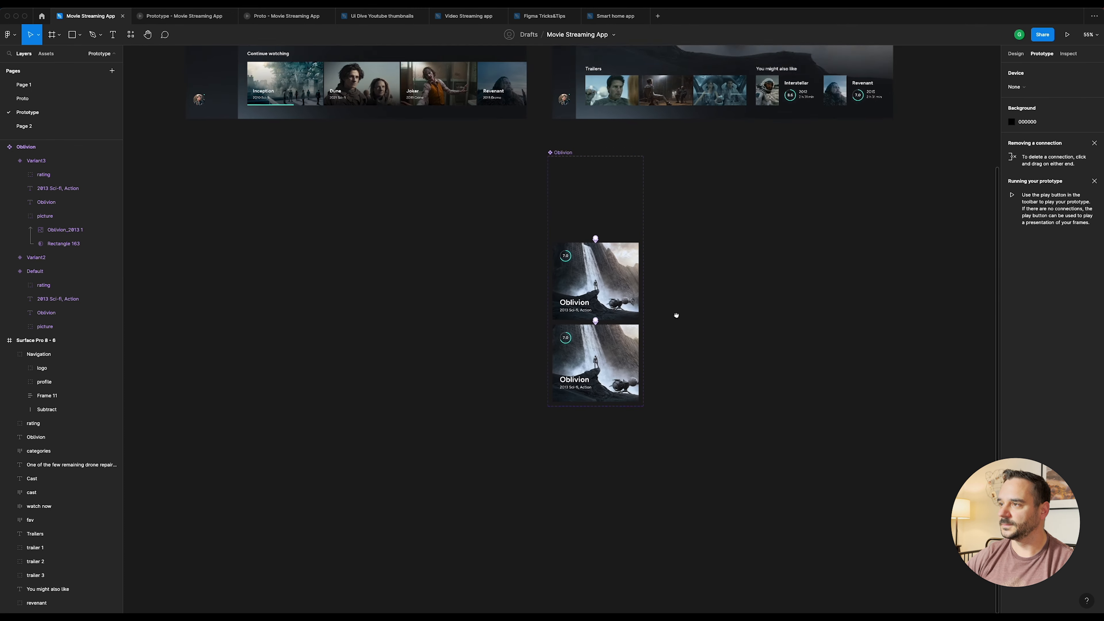
pyautogui.moveTo(518, 235); pyautogui.dragTo(529, 240)
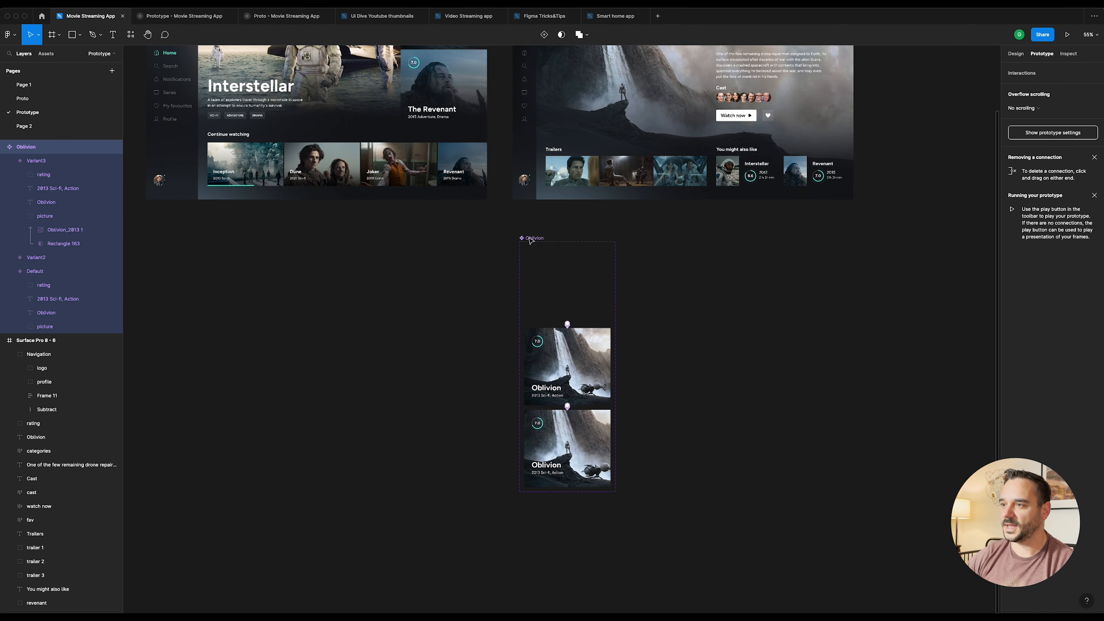
pyautogui.scroll(5, 538, 251)
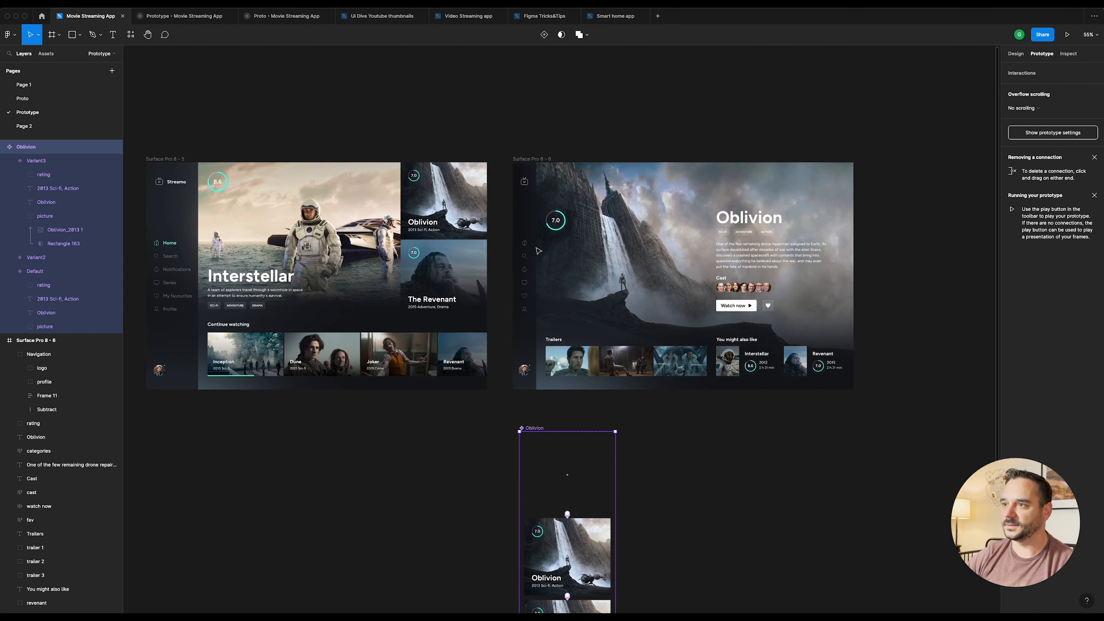
pyautogui.click(443, 200)
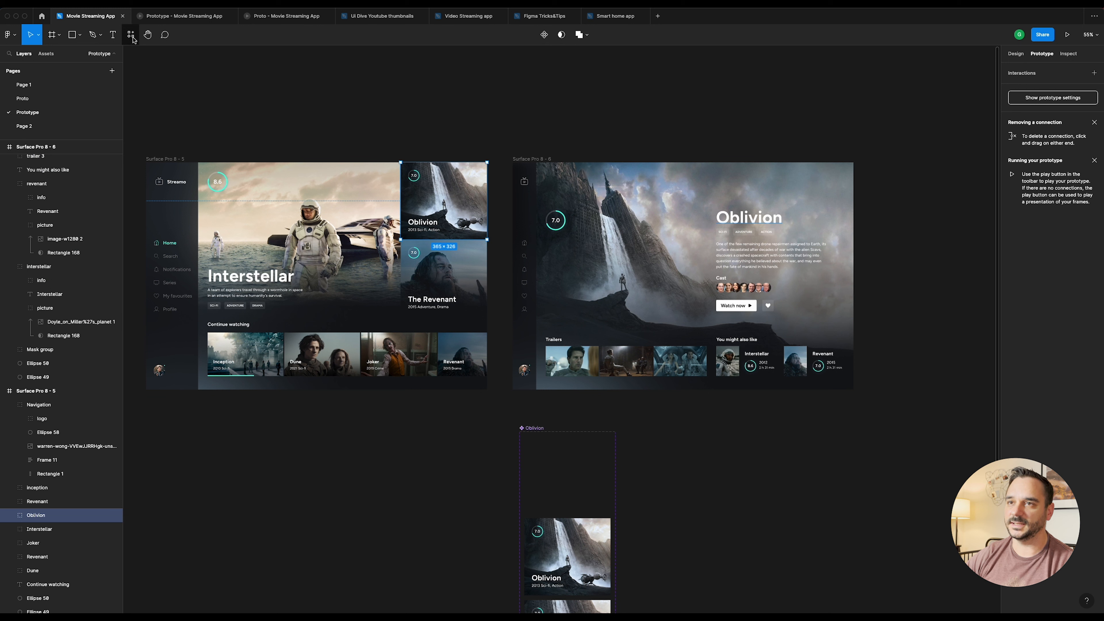
pyautogui.click(1017, 55)
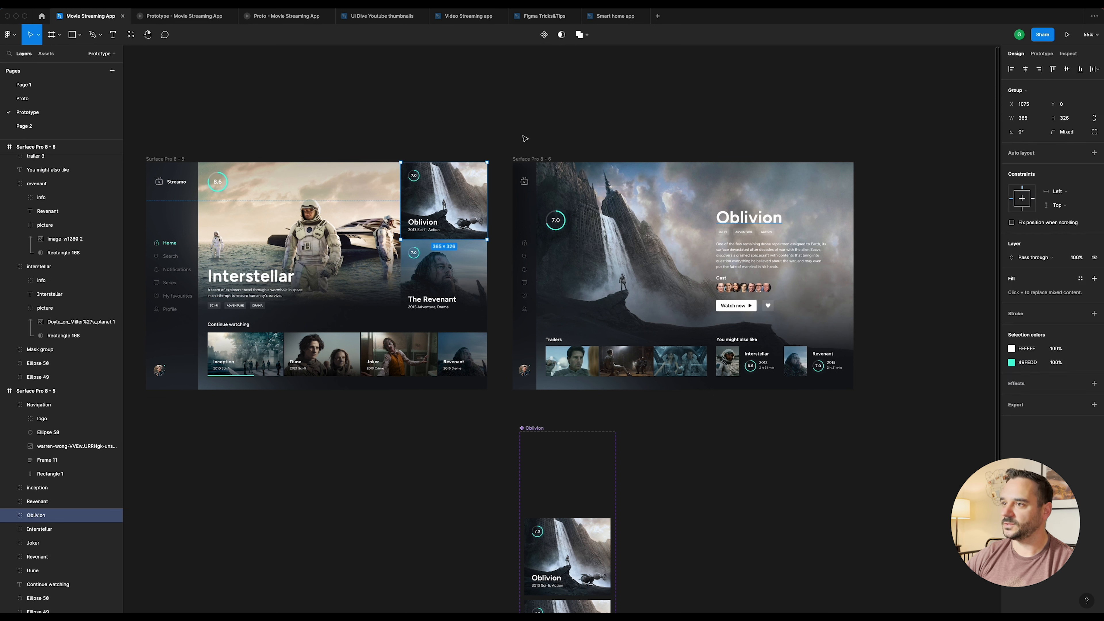
pyautogui.press('Escape')
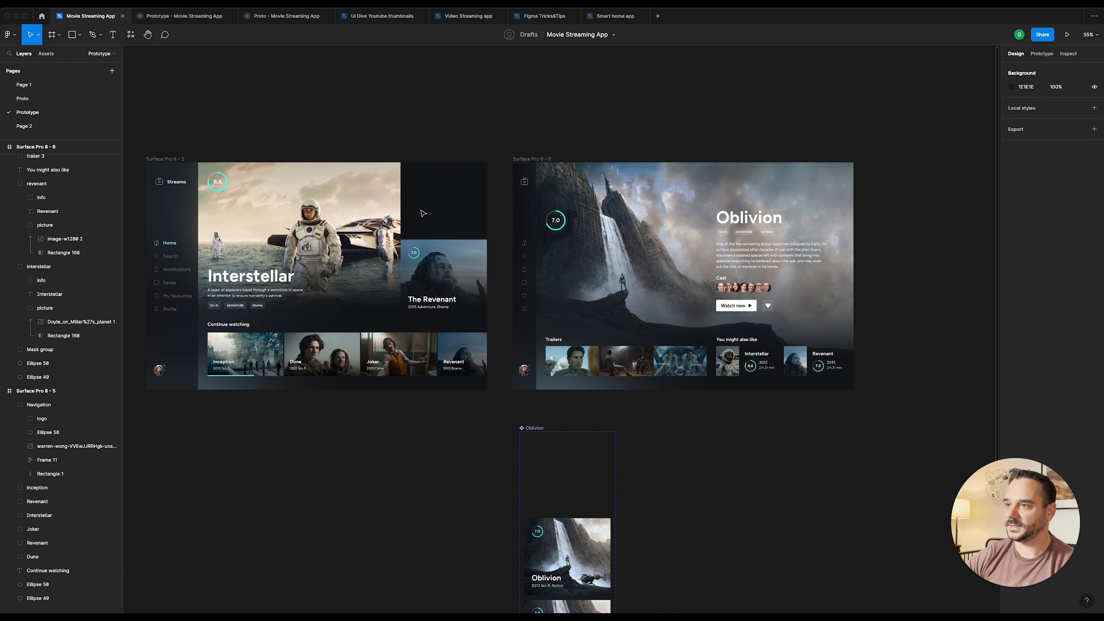
# Step: Select the Surface Pro 8 - 5 frame and search the local components for "obliv"
pyautogui.scroll(5, 416, 208)
pyautogui.hscroll(-5, 520, 173)
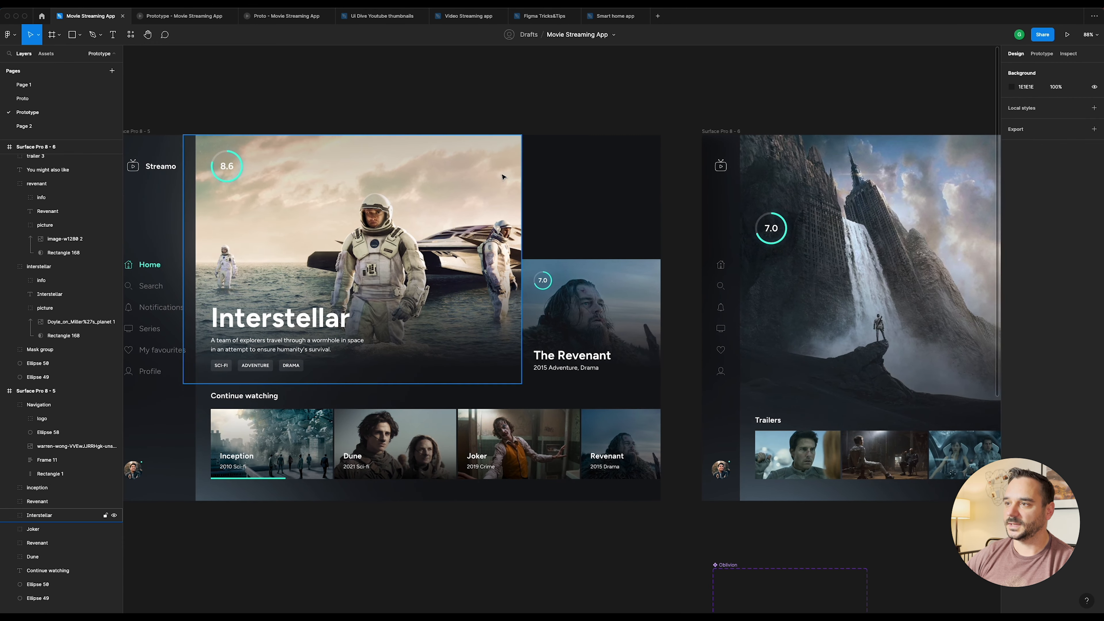
pyautogui.hscroll(-3, 347, 152)
pyautogui.click(191, 134)
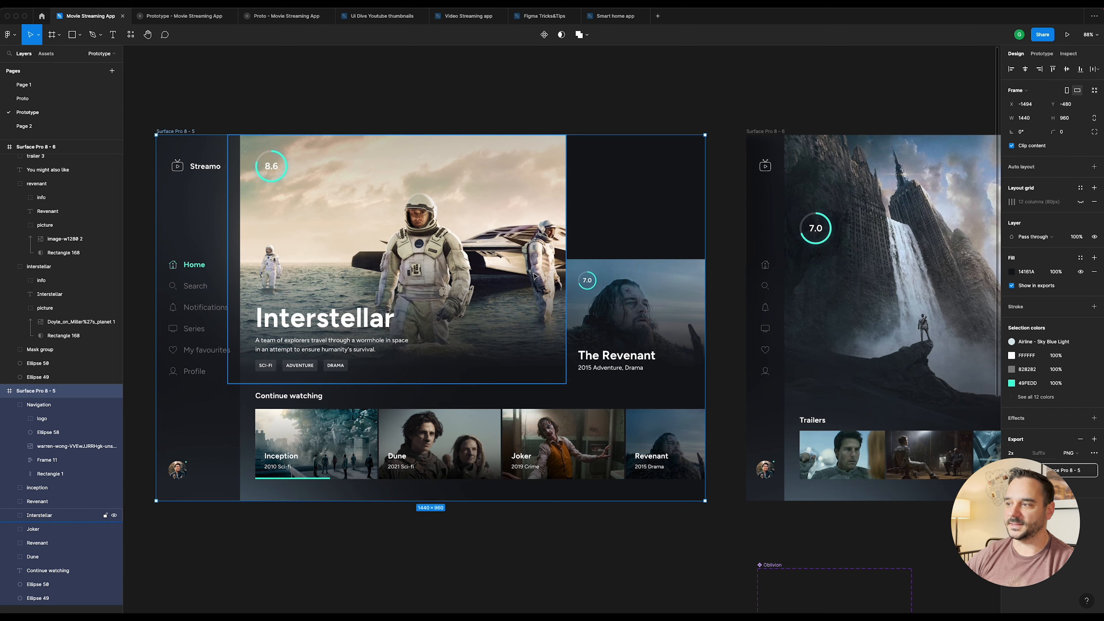
pyautogui.scroll(-5, 826, 435)
pyautogui.scroll(4, 827, 412)
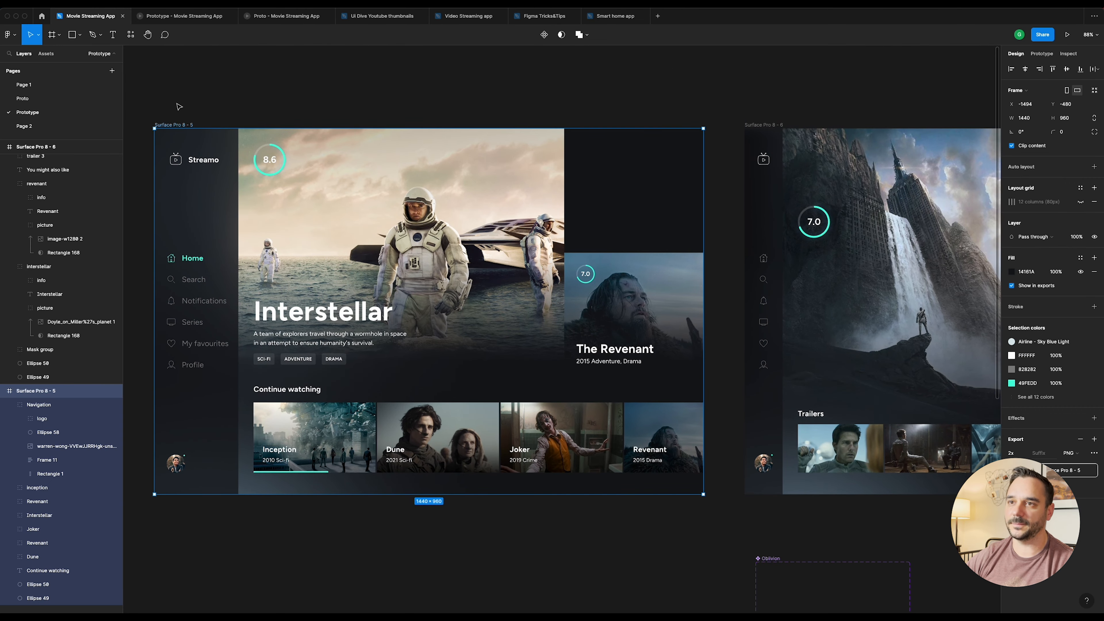
pyautogui.click(179, 105)
pyautogui.click(188, 126)
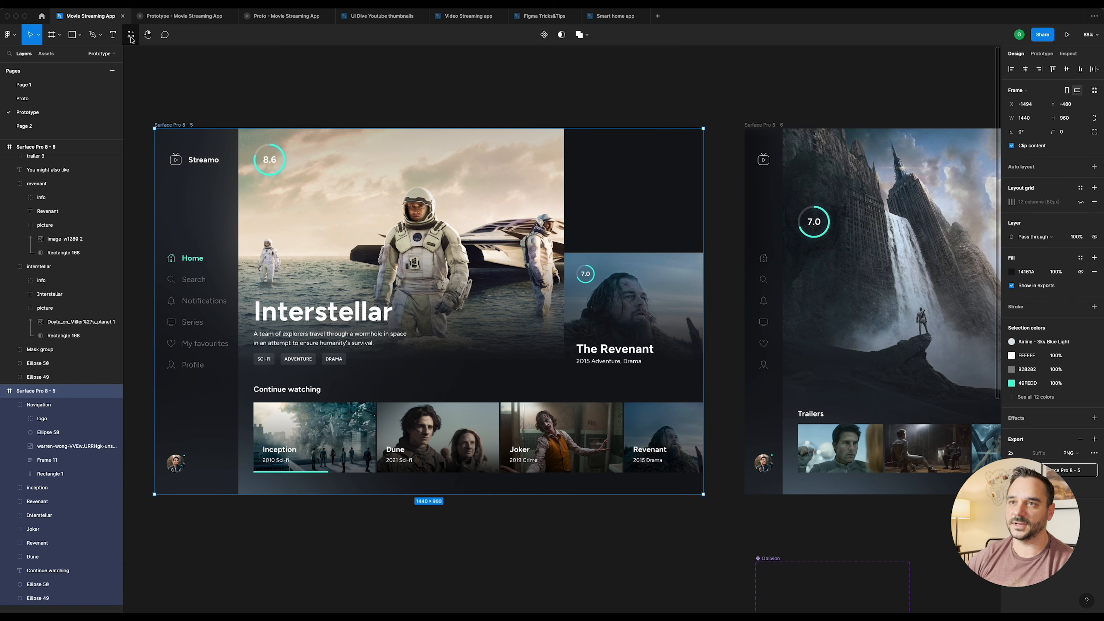
pyautogui.click(131, 38)
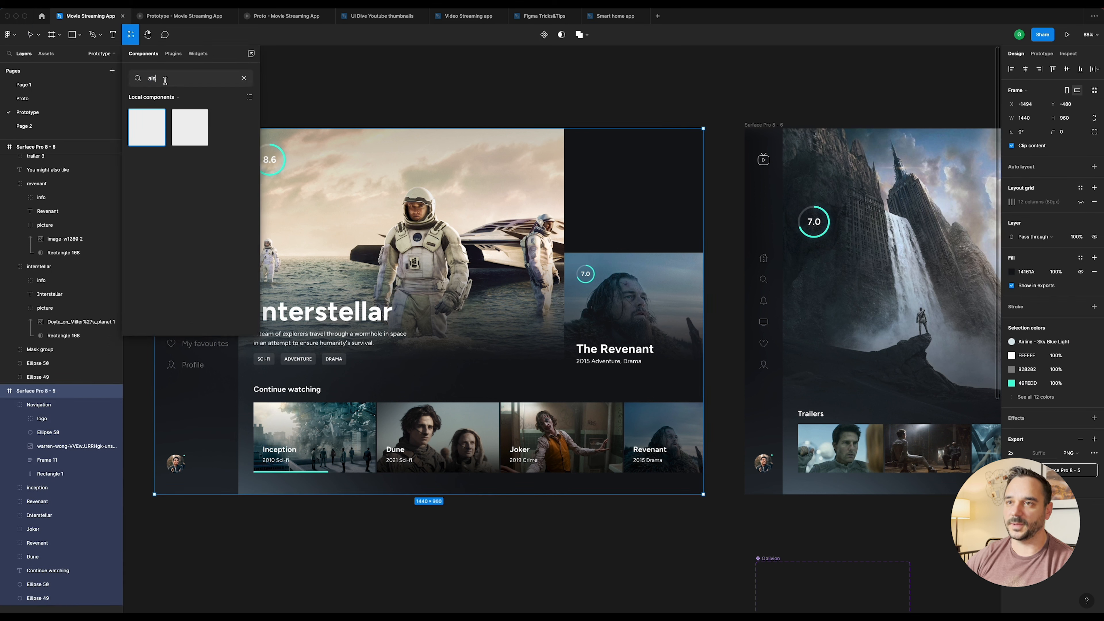
pyautogui.write('obliv')
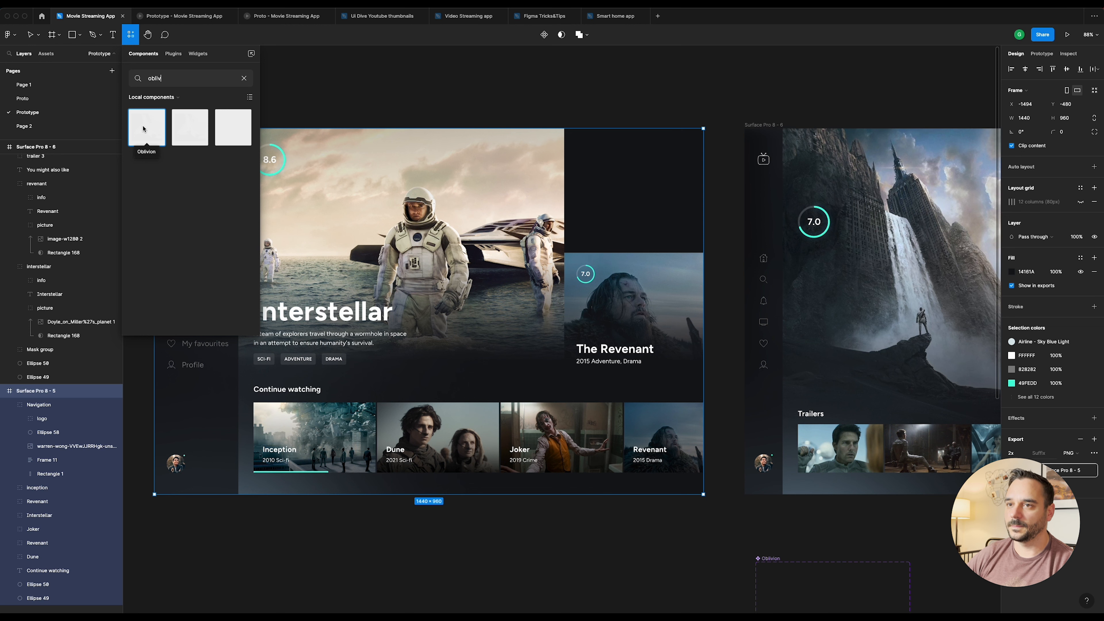
pyautogui.click(320, 97)
# Step: Rename the Oblivion component set as "Oblivion 2"
pyautogui.scroll(-3, 320, 98)
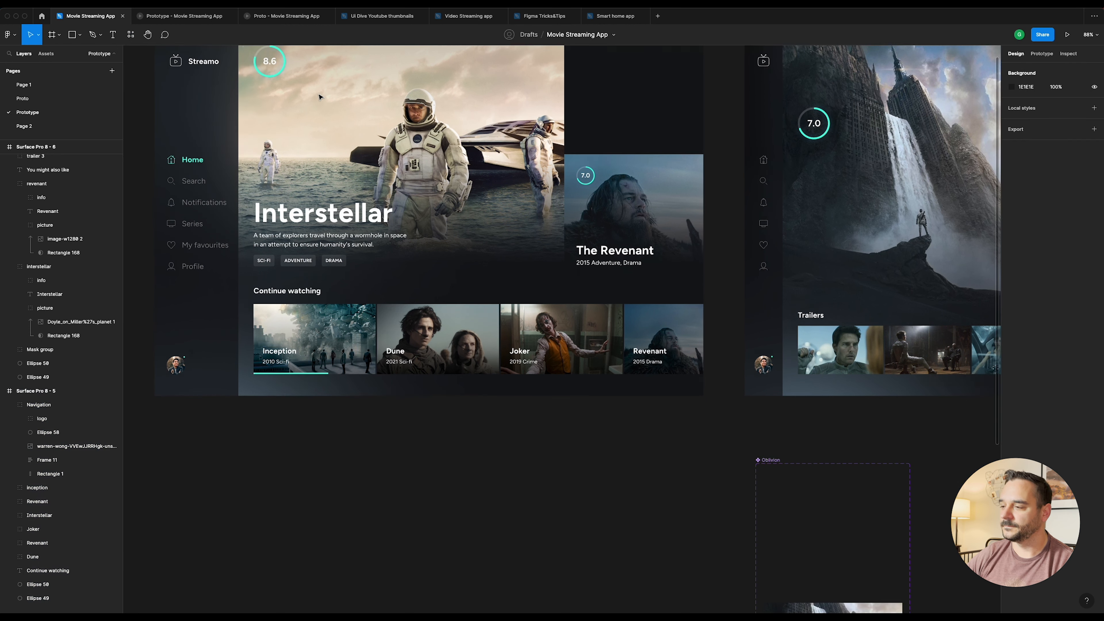
pyautogui.click(778, 425)
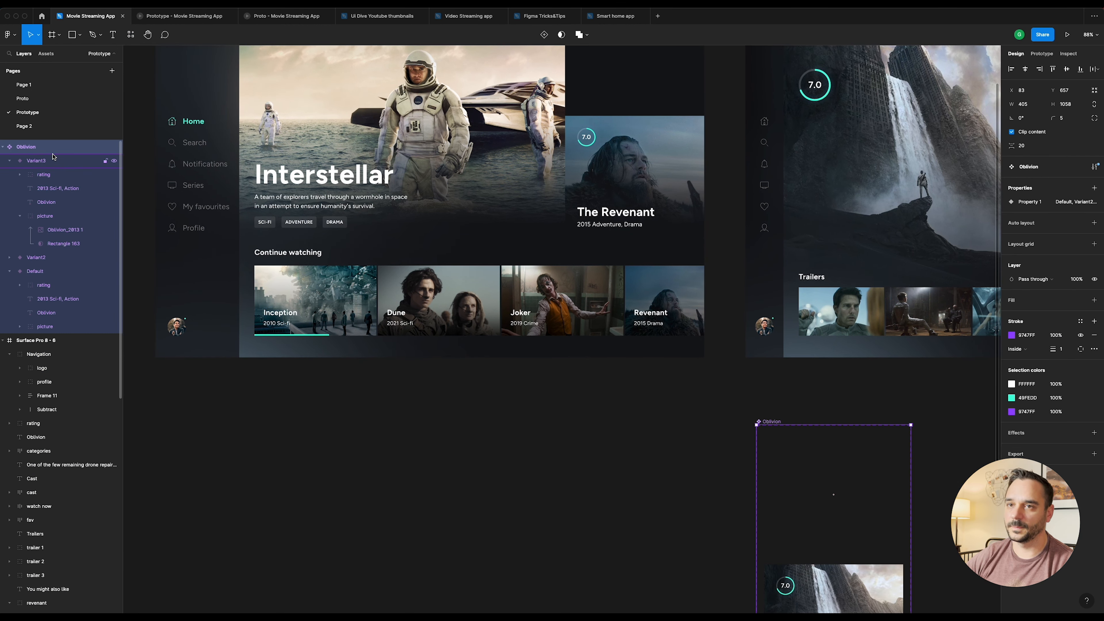
pyautogui.doubleClick(50, 148)
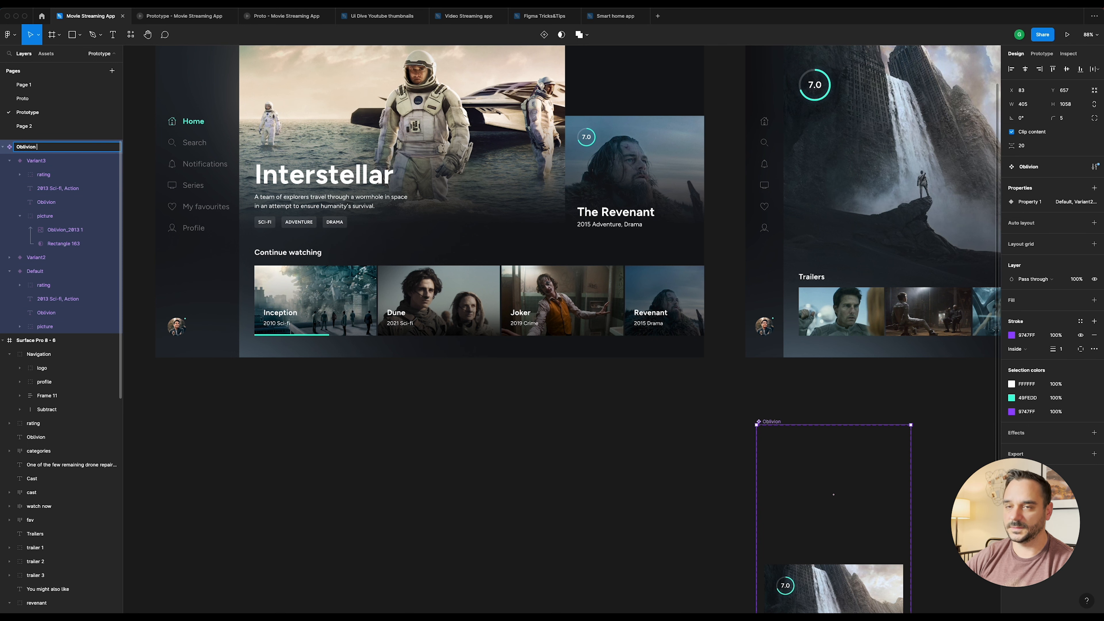
pyautogui.write('2')
pyautogui.press('Return')
# Step: Insert an Oblivion 2 instance above The Revenant card in the Surface Pro 8 - 5 frame, aligned to the frame's top and right edges
pyautogui.scroll(5, 235, 66)
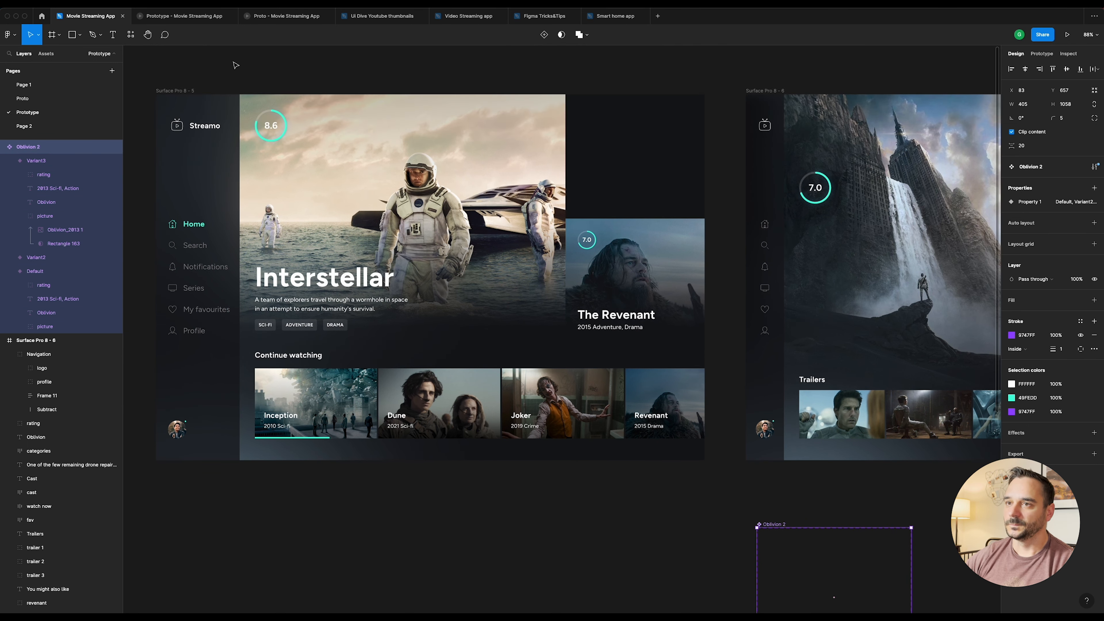
pyautogui.click(191, 89)
pyautogui.hotkey('shift', 'i')
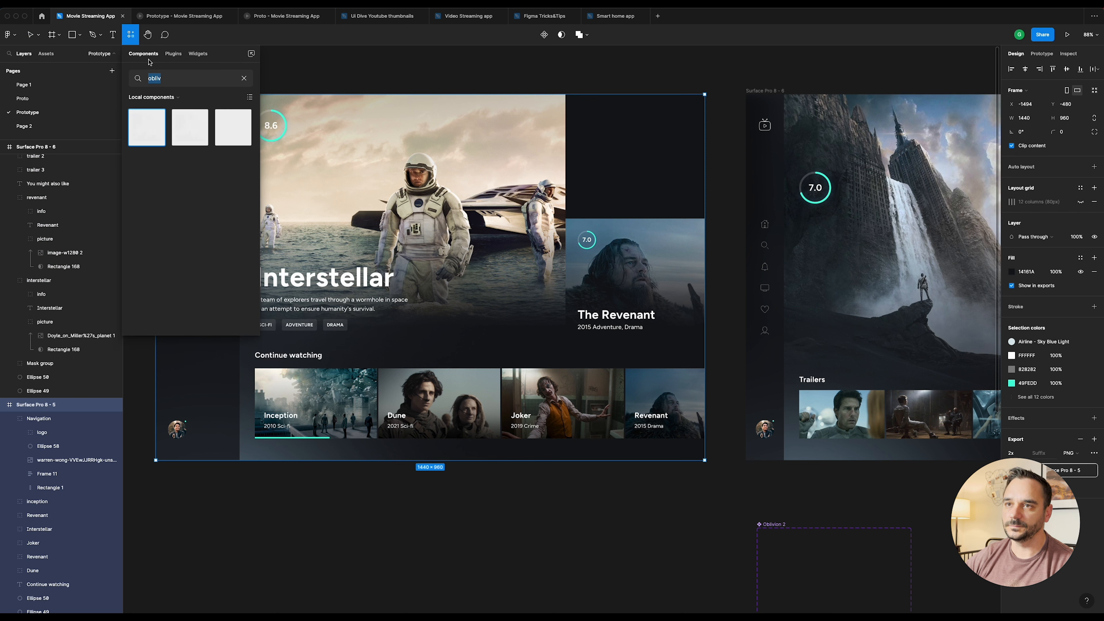
pyautogui.click(162, 75)
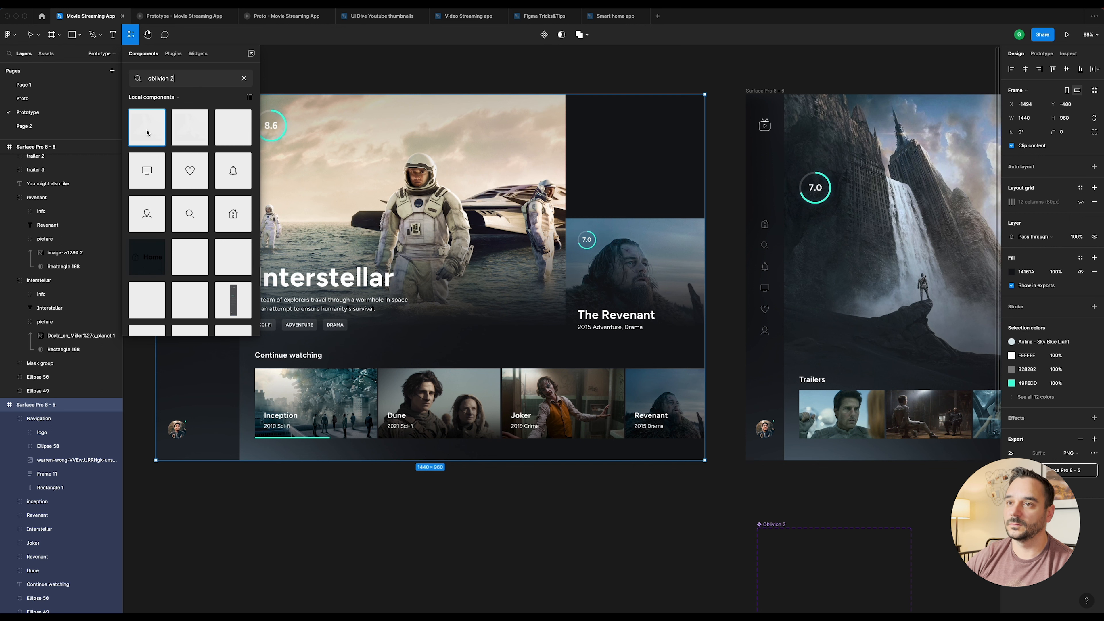
pyautogui.moveTo(147, 133); pyautogui.dragTo(637, 174)
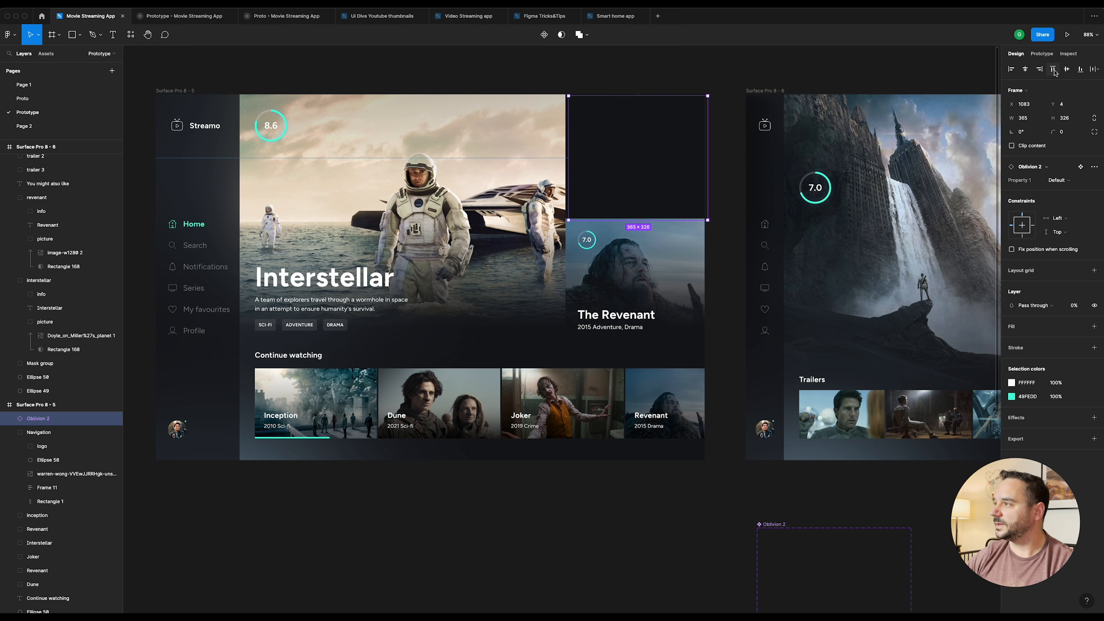
pyautogui.click(1053, 70)
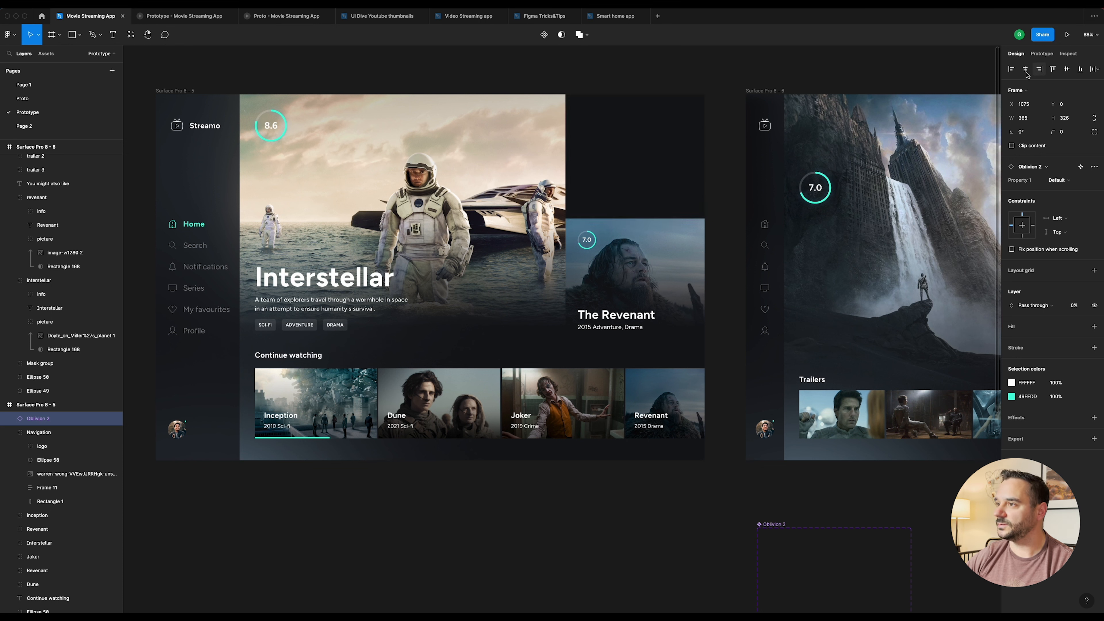
# Step: Add a flow starting point to the Surface Pro 8 - 5 frame
pyautogui.click(191, 82)
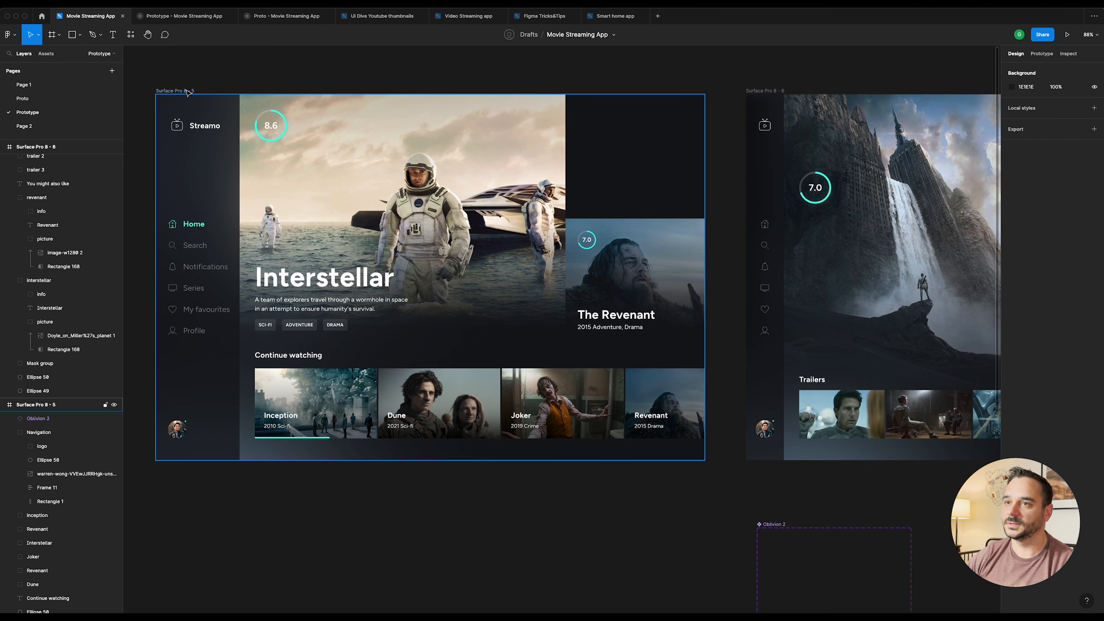
pyautogui.click(187, 91)
pyautogui.hscroll(-3, 199, 102)
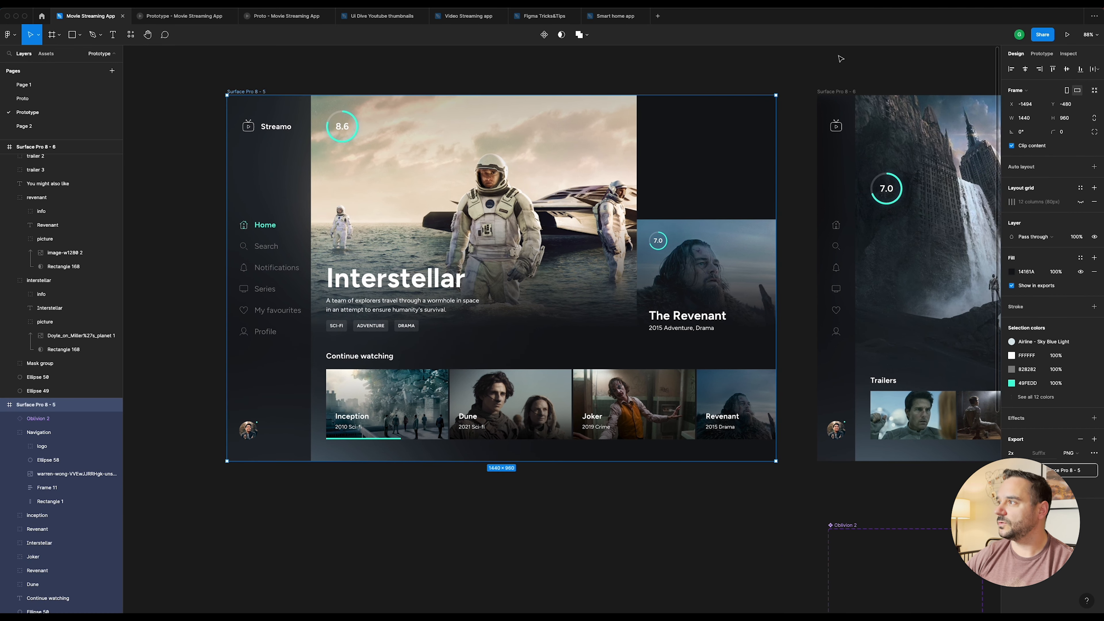
pyautogui.click(1034, 59)
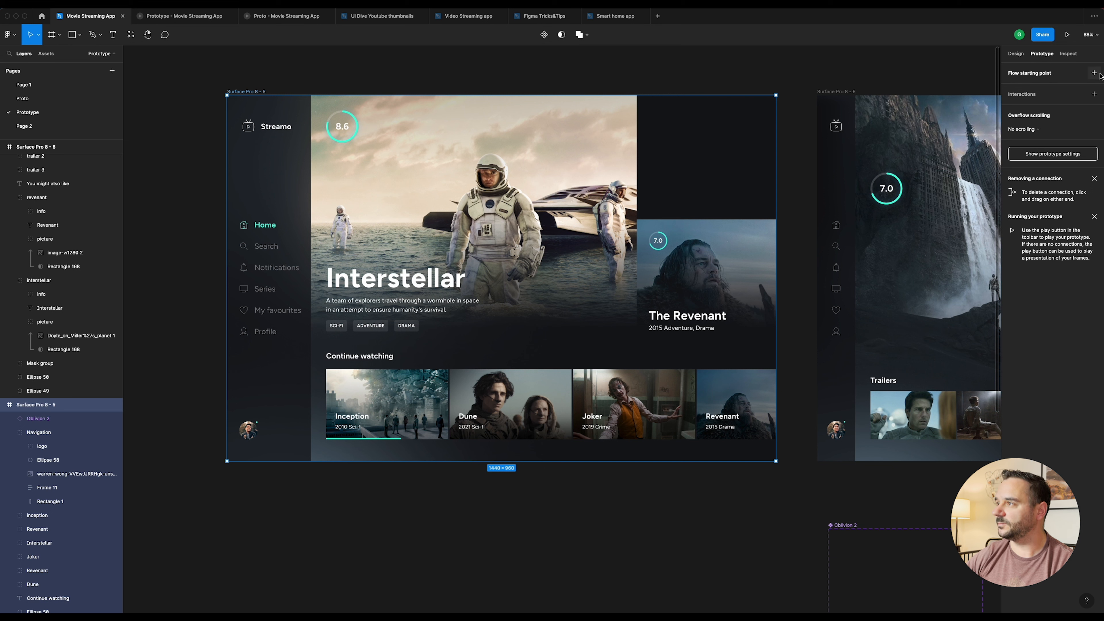
pyautogui.click(1095, 73)
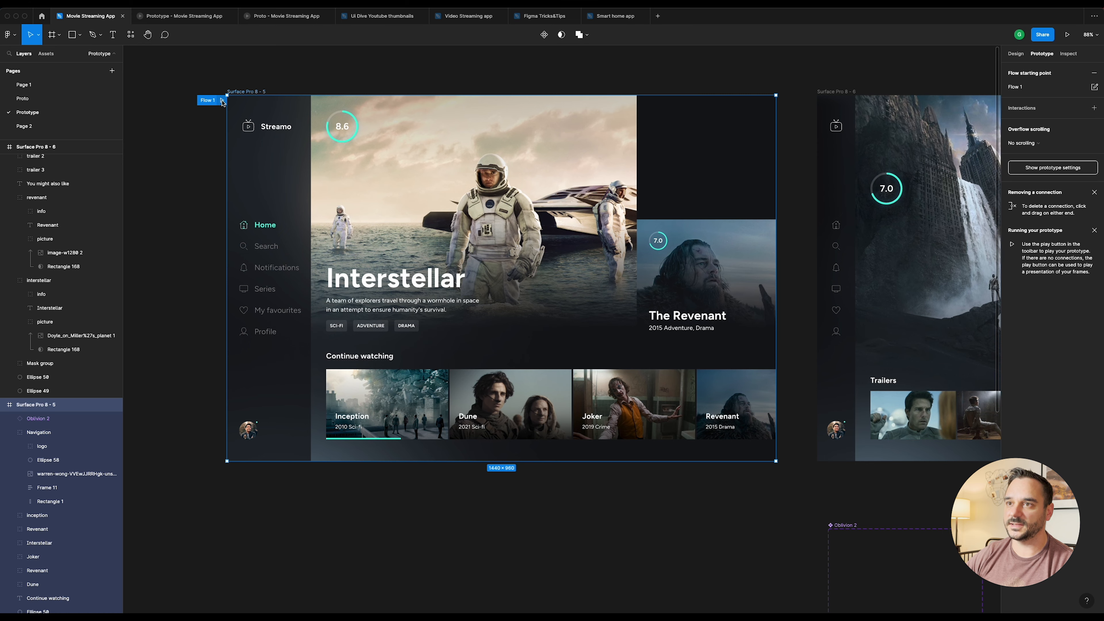
# Step: Play Flow 1 to preview the Oblivion card's animation, and return to the Movie Streaming App design file
pyautogui.click(222, 101)
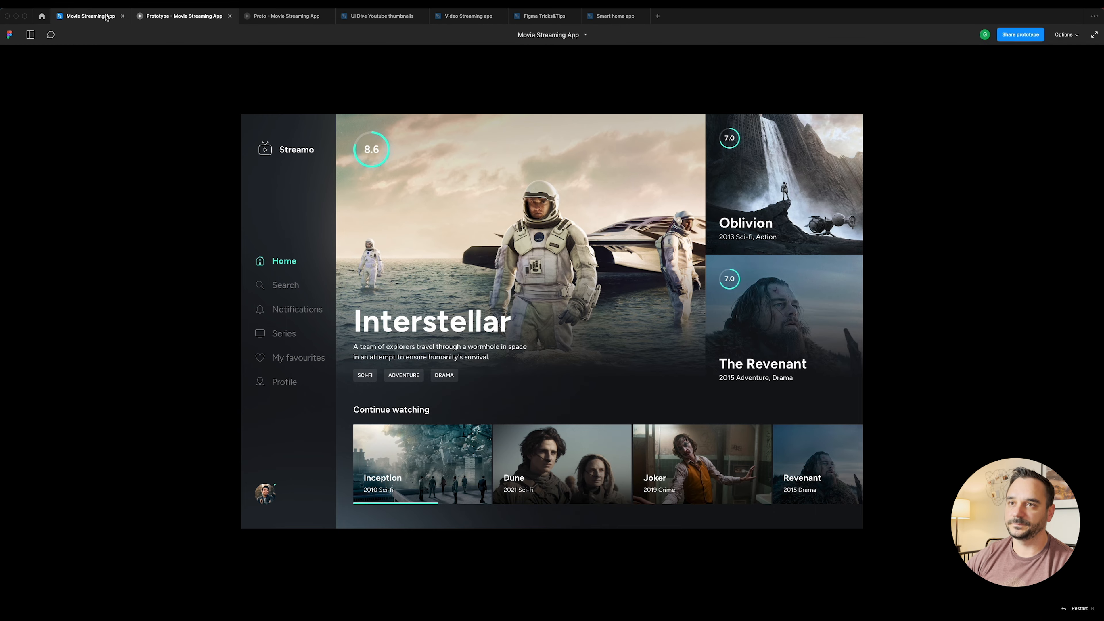
pyautogui.click(90, 16)
pyautogui.scroll(-5, 627, 188)
pyautogui.hscroll(5, 810, 77)
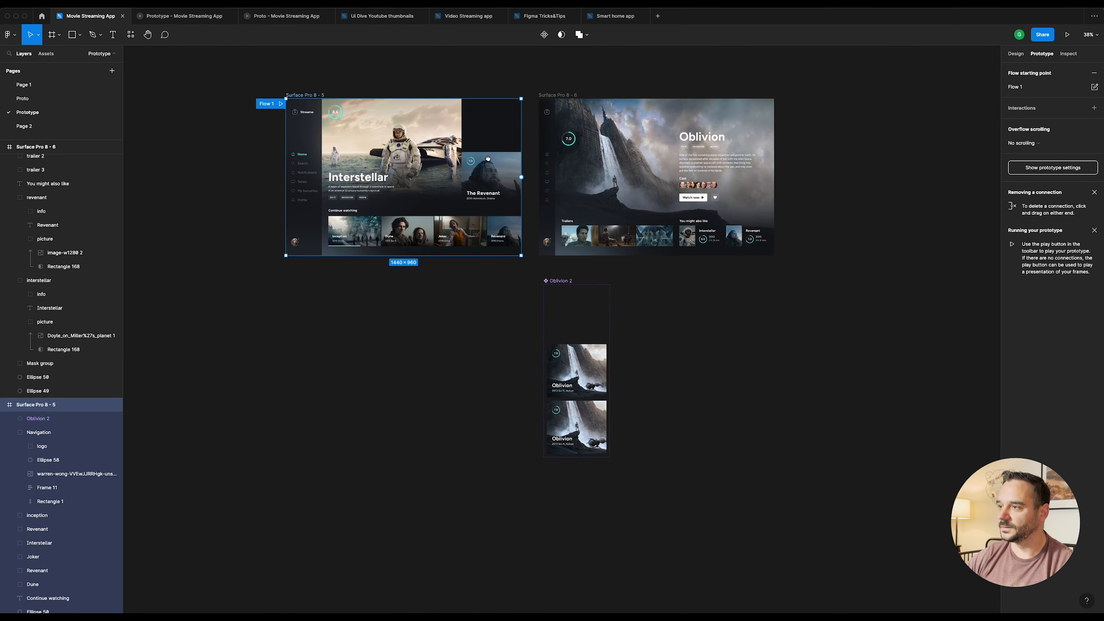
pyautogui.click(424, 76)
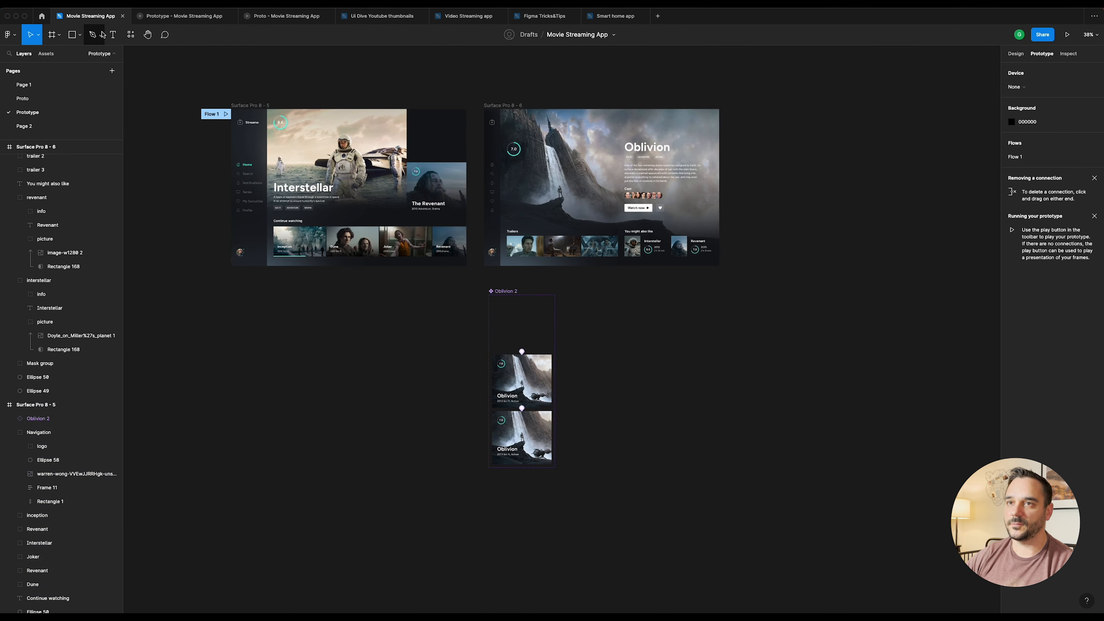
# Step: Place a copy of The Revenant card from the Surface Pro 8 - 5 frame beside the Oblivion 2 component set
pyautogui.click(1015, 54)
pyautogui.click(439, 187)
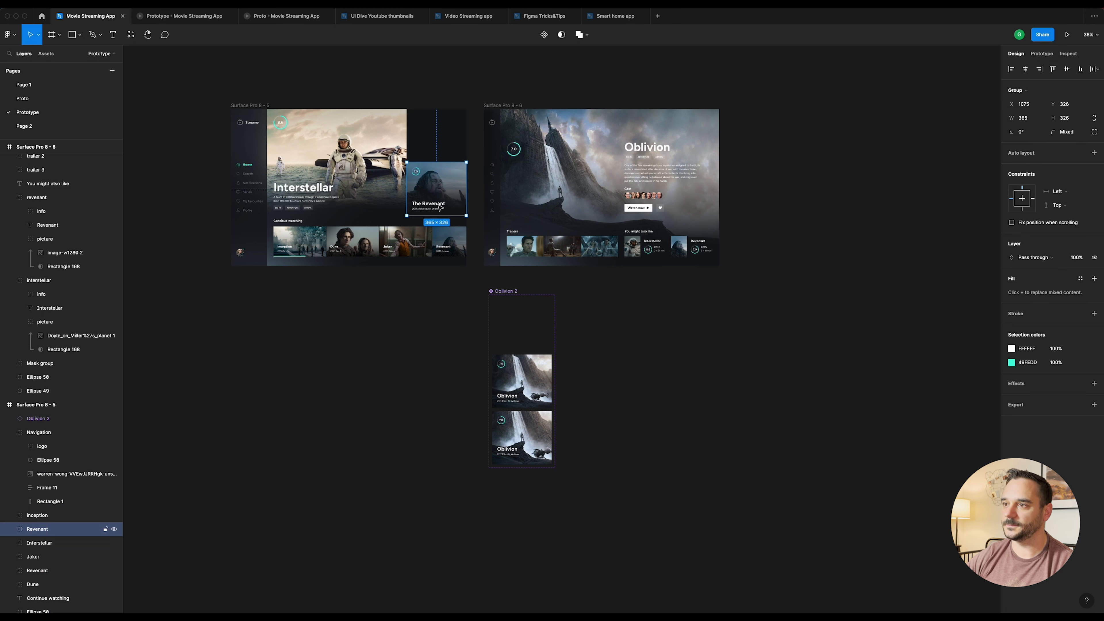
pyautogui.moveTo(440, 196); pyautogui.dragTo(593, 324)
# Step: Move the Surface Pro 8 - 5 frame down to Y 657, level with the top of the Oblivion 2 component set
pyautogui.click(262, 106)
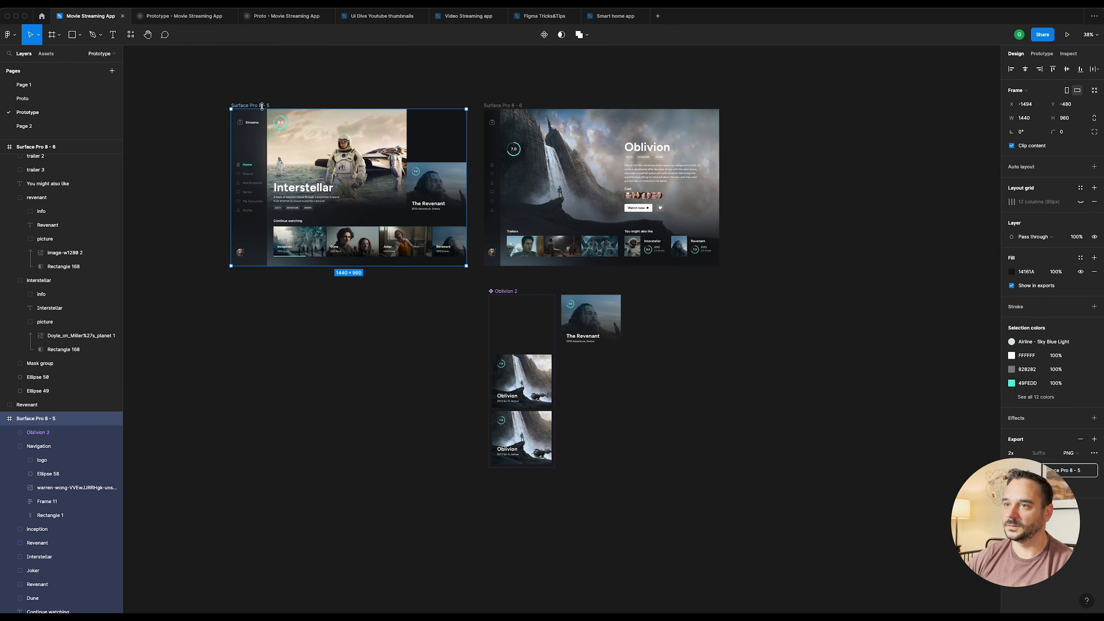
pyautogui.moveTo(257, 108); pyautogui.dragTo(269, 296)
pyautogui.scroll(5, 601, 380)
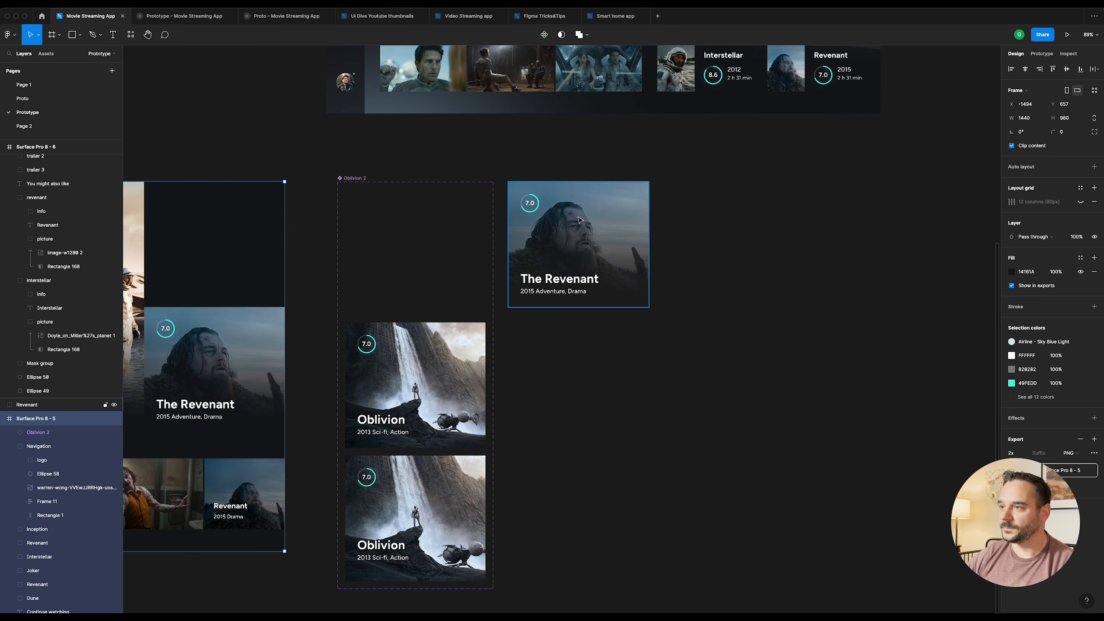
# Step: Convert the copied Revenant card into a component and rename it "Revenant 2"
pyautogui.click(588, 309)
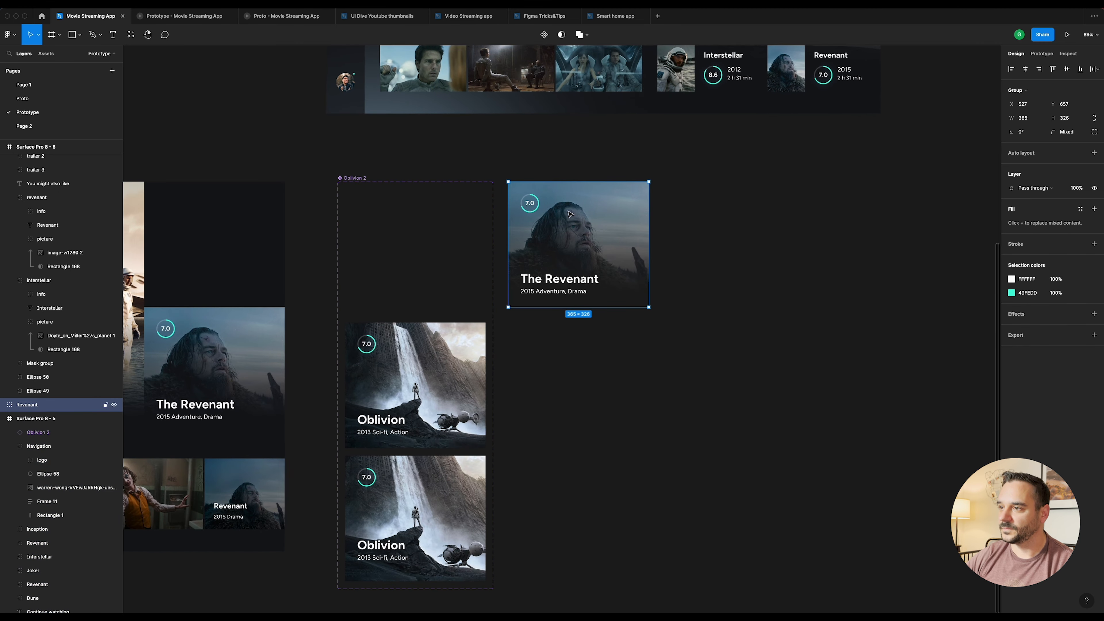
pyautogui.click(545, 36)
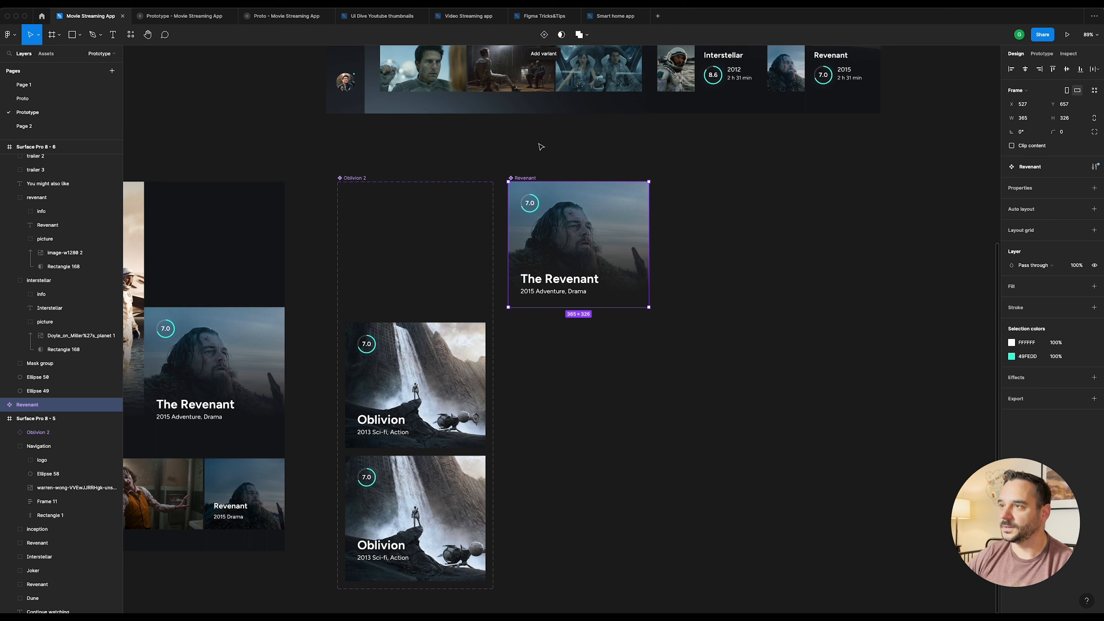
pyautogui.doubleClick(43, 405)
pyautogui.write('2')
pyautogui.press('Return')
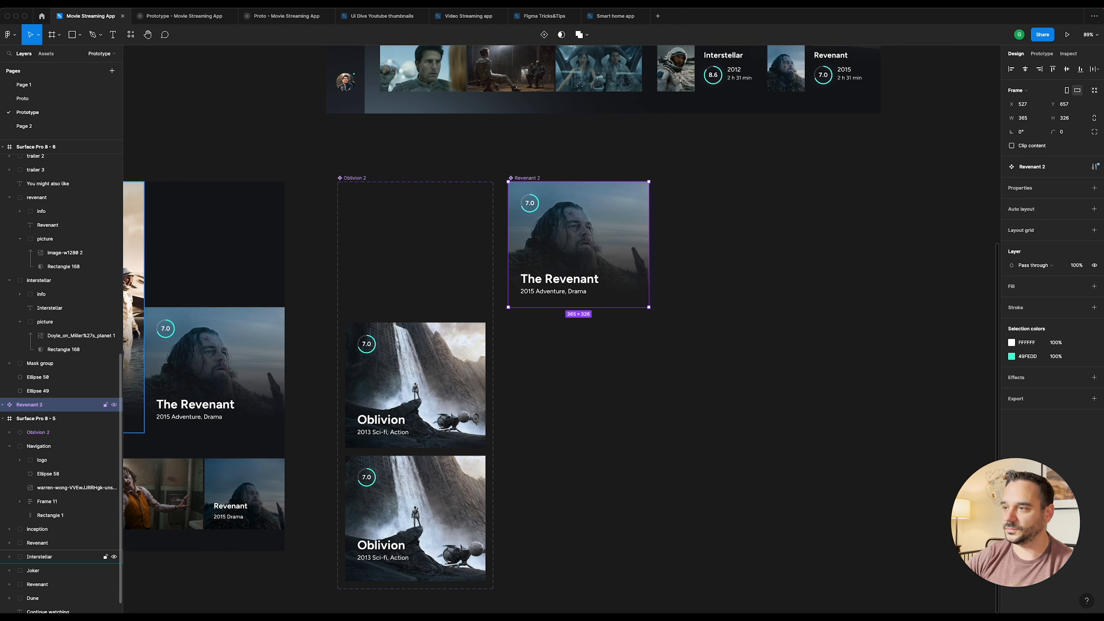
# Step: Add two variants to the Revenant 2 component and position the set beside Oblivion 2 at X 525, Y 657
pyautogui.click(545, 35)
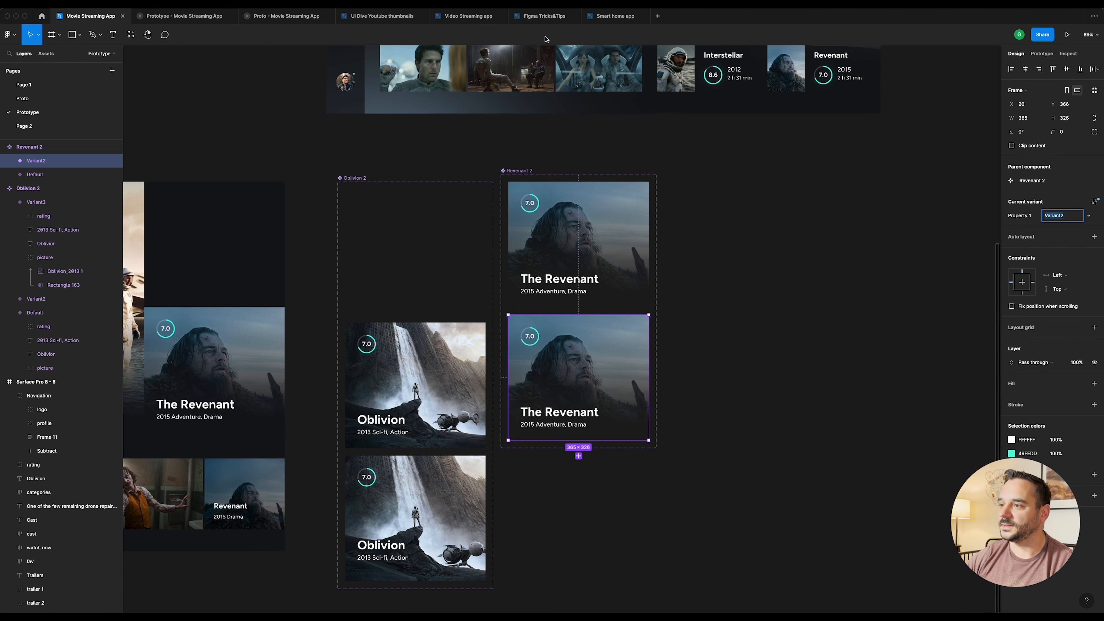
pyautogui.click(579, 456)
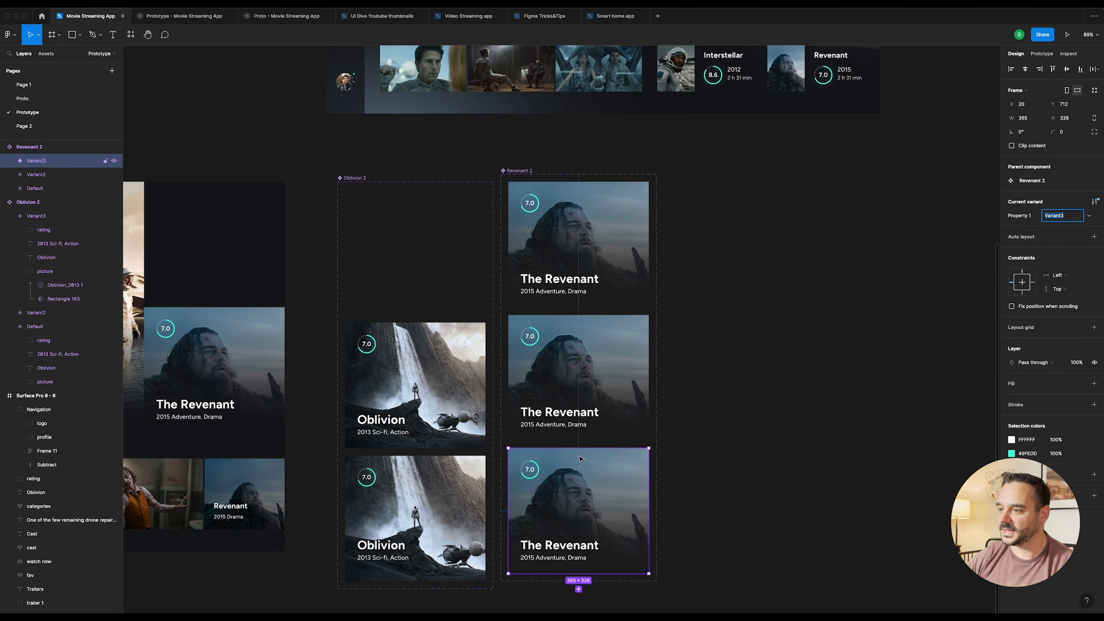
pyautogui.scroll(-3, 669, 418)
pyautogui.scroll(2, 594, 129)
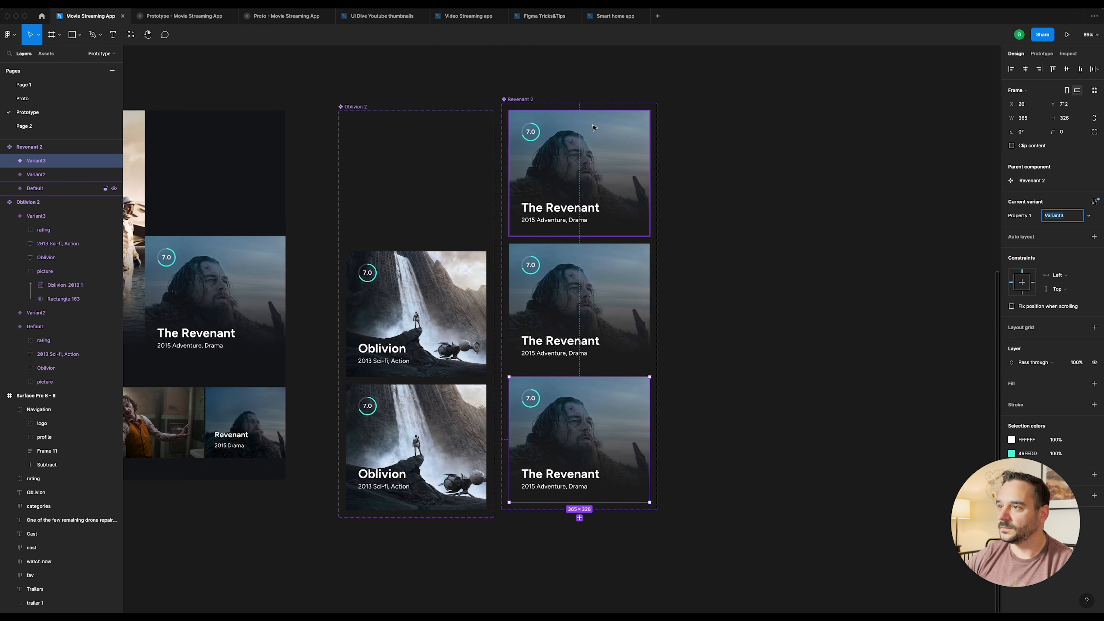
pyautogui.click(526, 100)
pyautogui.hotkey('shift', 'a')
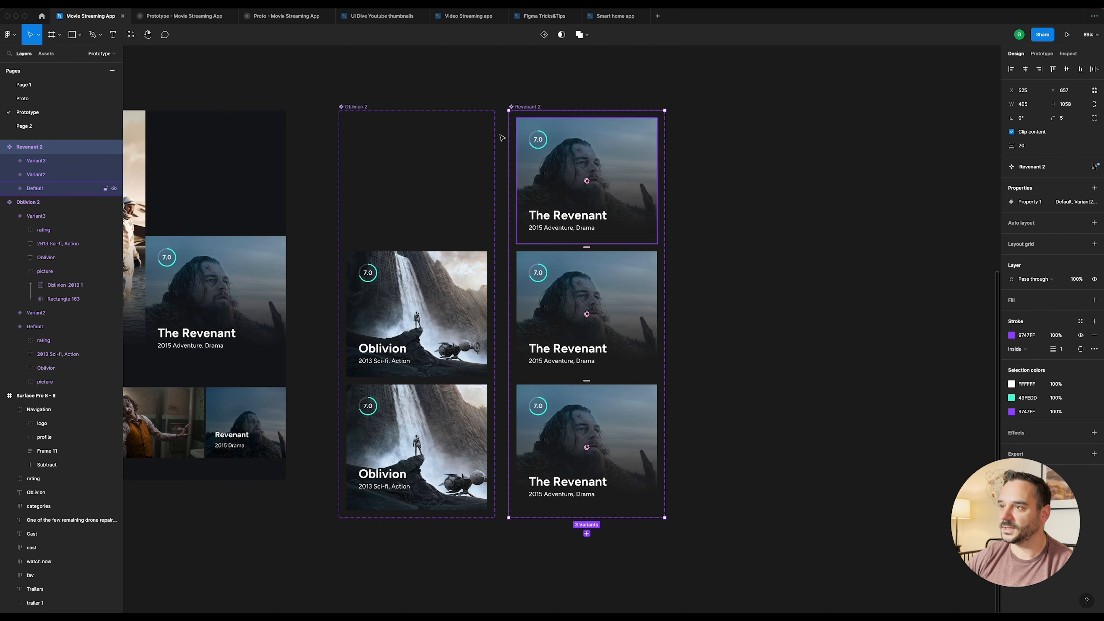
# Step: In Revenant 2's Default variant, move the title and genre text up 20 px and the rating badge down 20 px
pyautogui.click(576, 186)
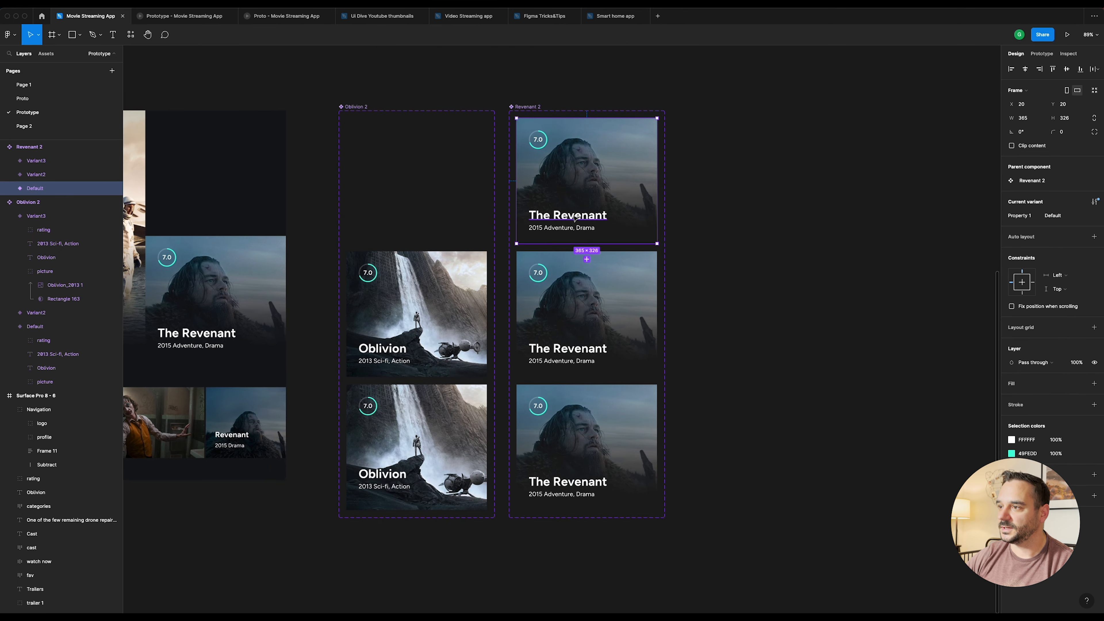
pyautogui.click(573, 216)
pyautogui.keyDown('shift'); pyautogui.click(553, 228); pyautogui.keyUp('shift')
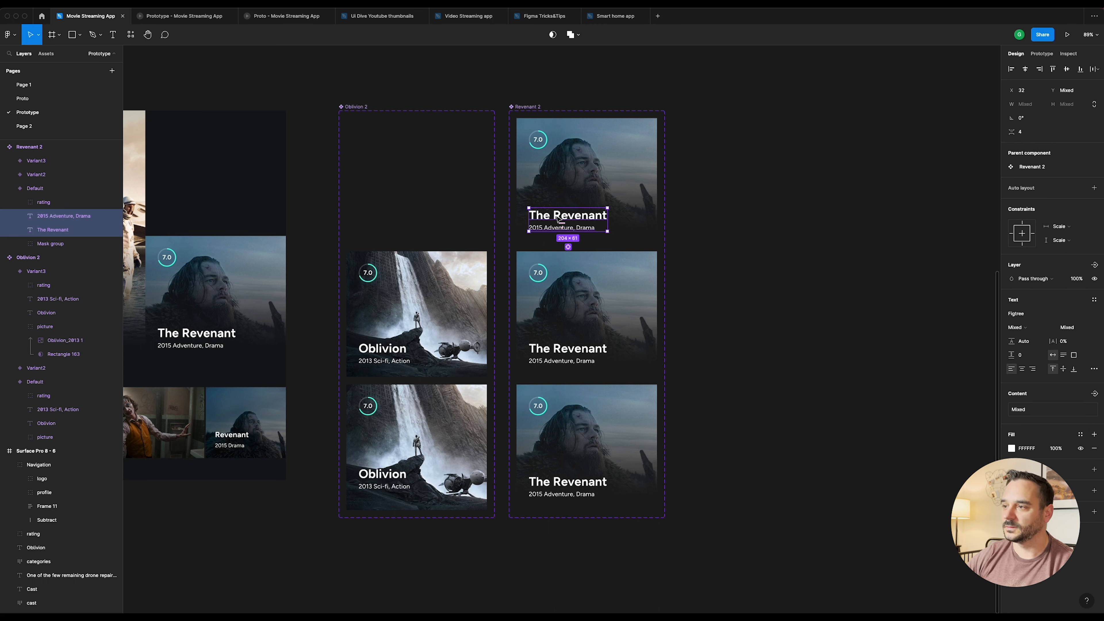
pyautogui.hotkey('shift', 'Up')
pyautogui.hotkey('shift', 'Up')
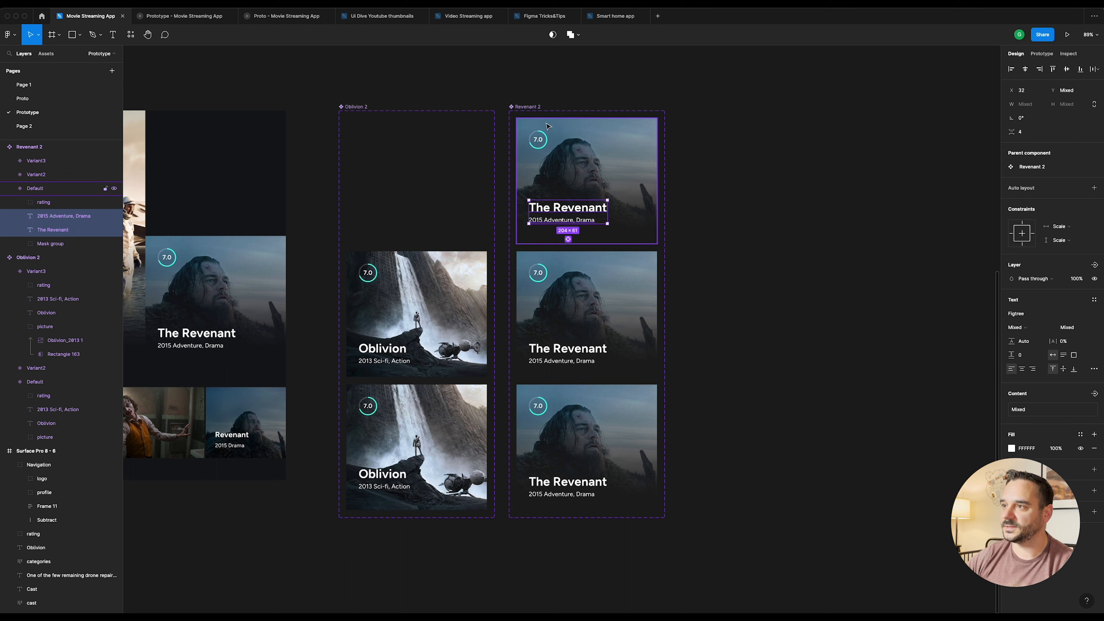
pyautogui.click(541, 142)
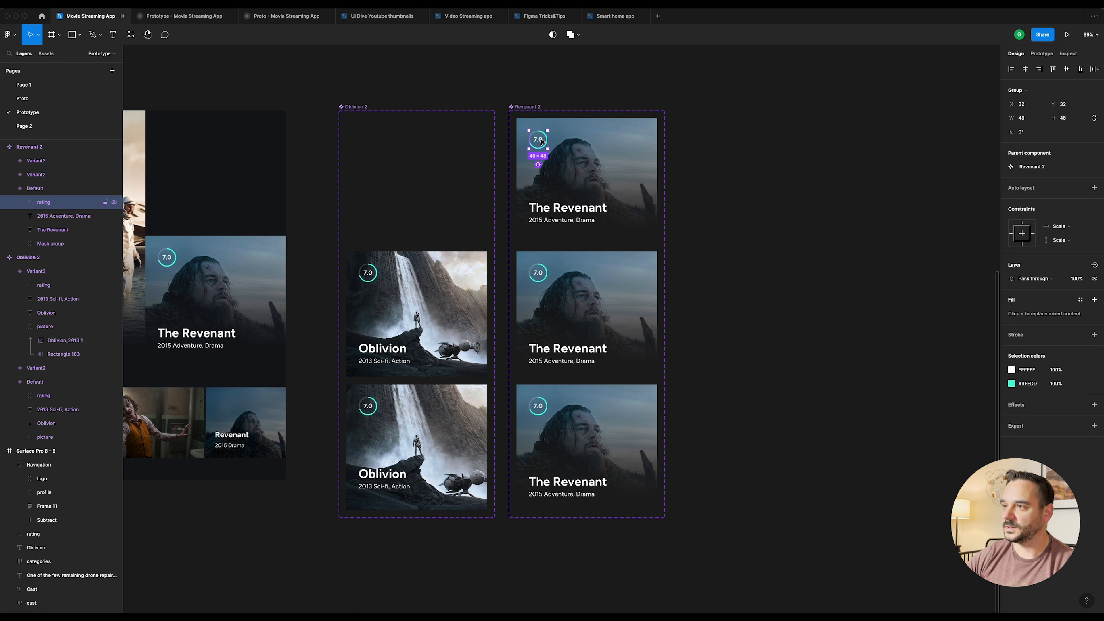
pyautogui.hotkey('shift', 'Down')
pyautogui.hotkey('shift', 'Down')
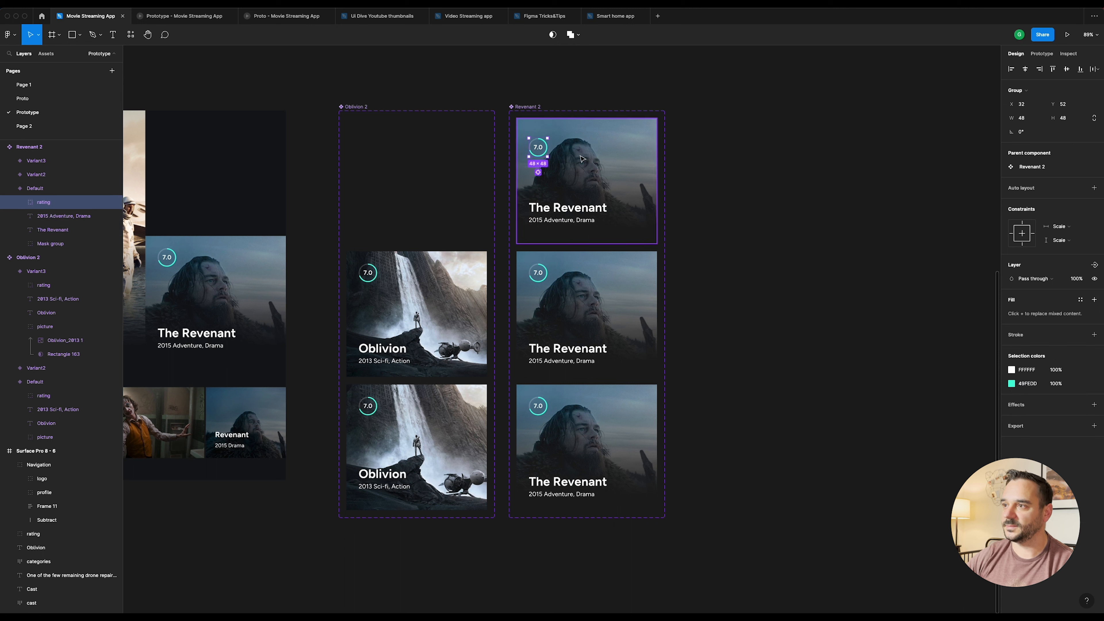
# Step: Set the layer opacity of Revenant 2's Default variant to 0%
pyautogui.click(579, 165)
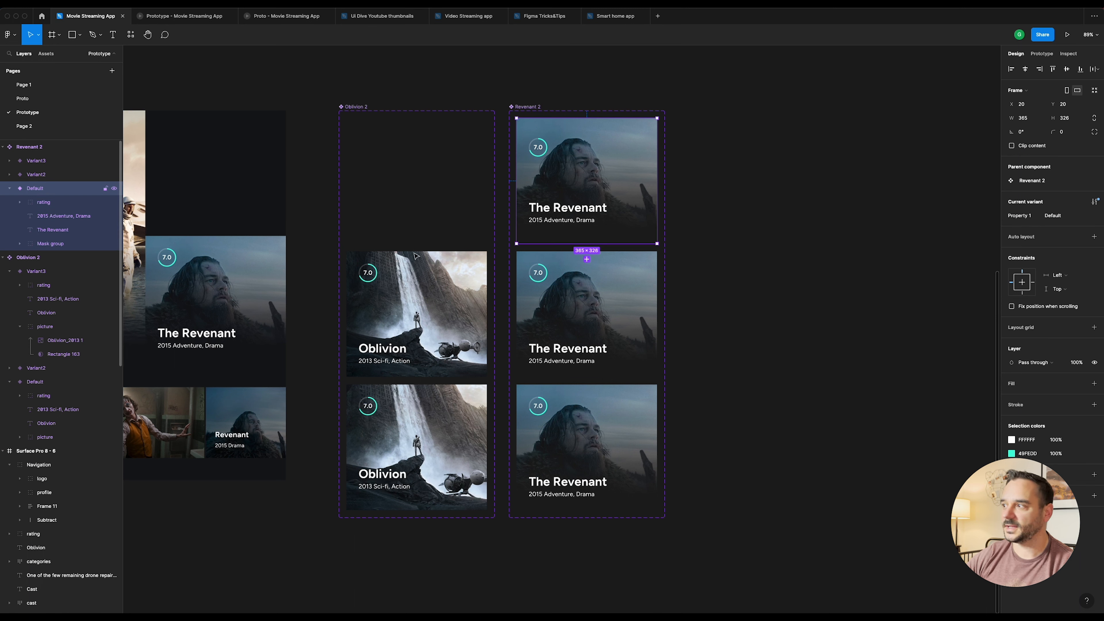
pyautogui.click(1076, 362)
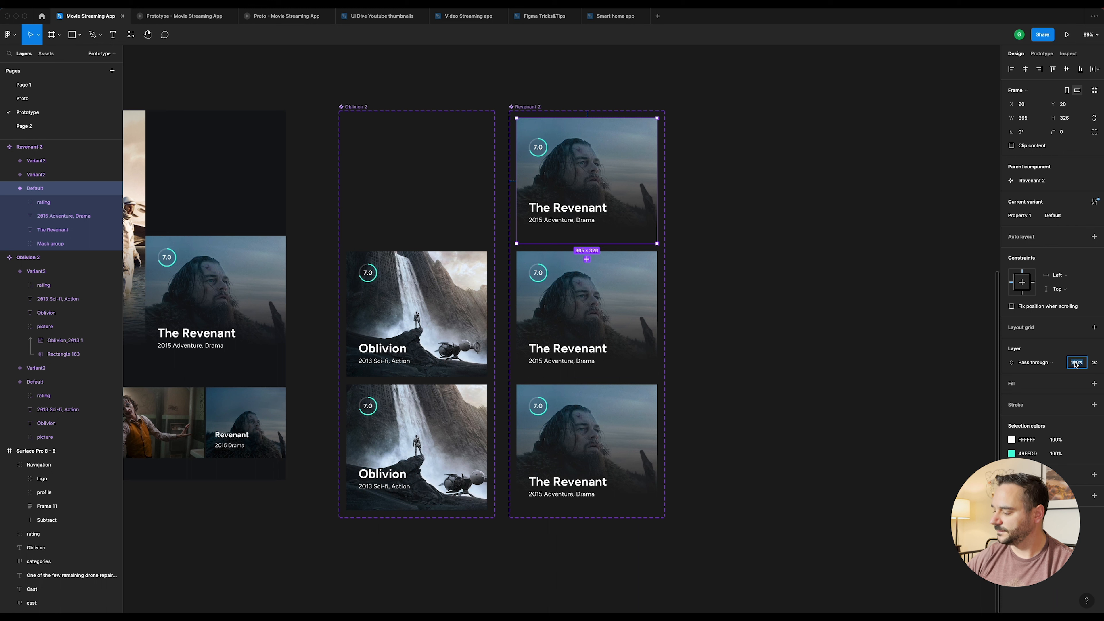
pyautogui.write('0')
pyautogui.press('Return')
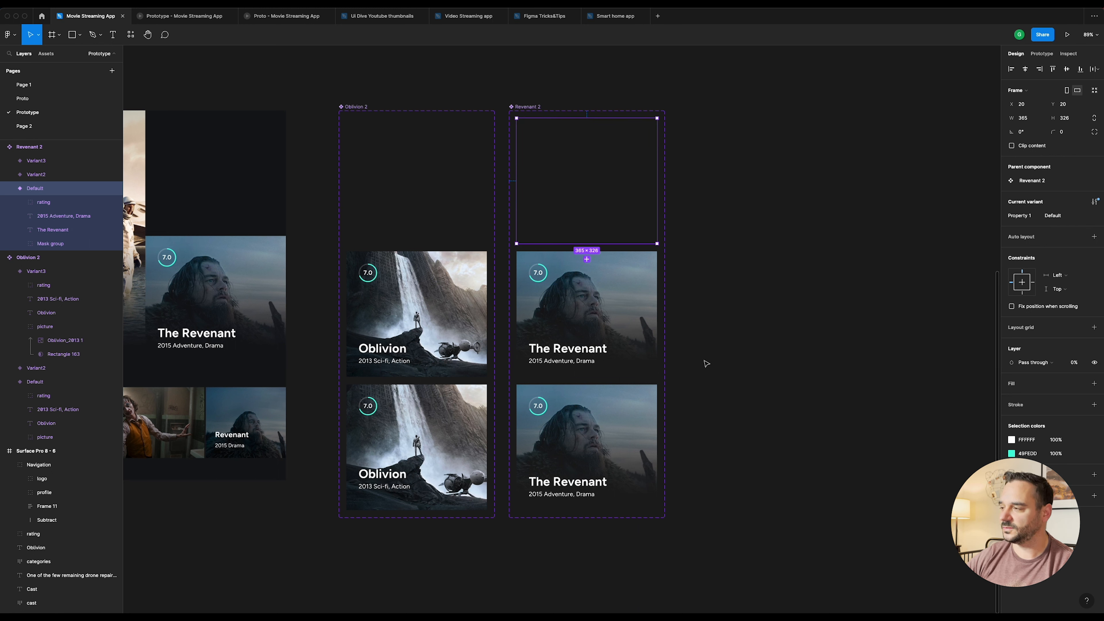
# Step: Enlarge the picture inside Revenant 2's Variant3 from its centre to about 441 × 394
pyautogui.click(583, 352)
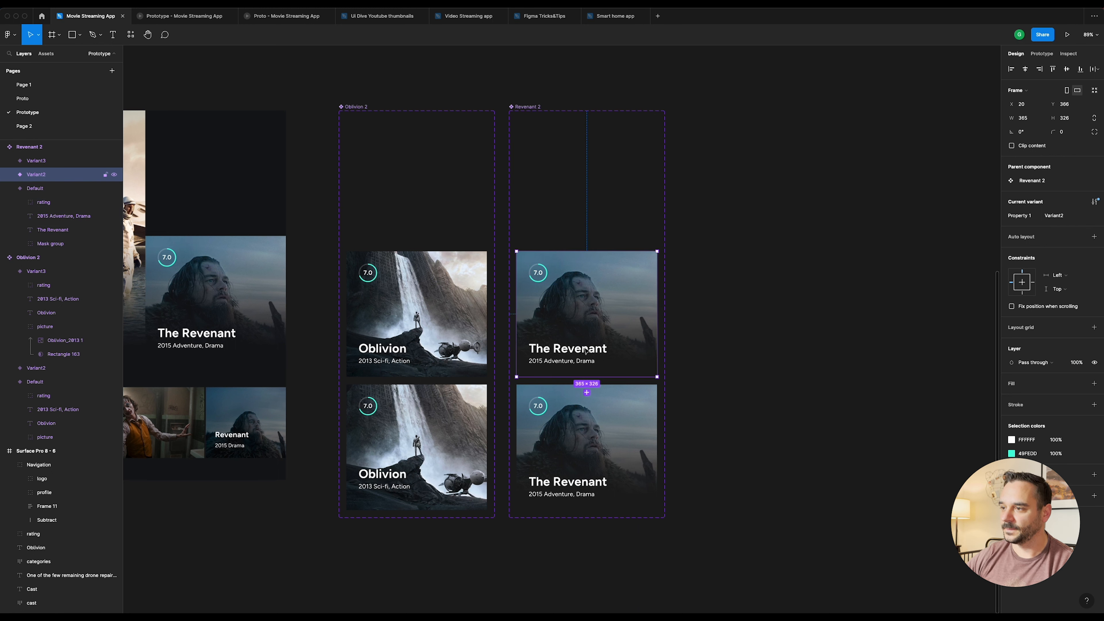
pyautogui.scroll(5, 584, 362)
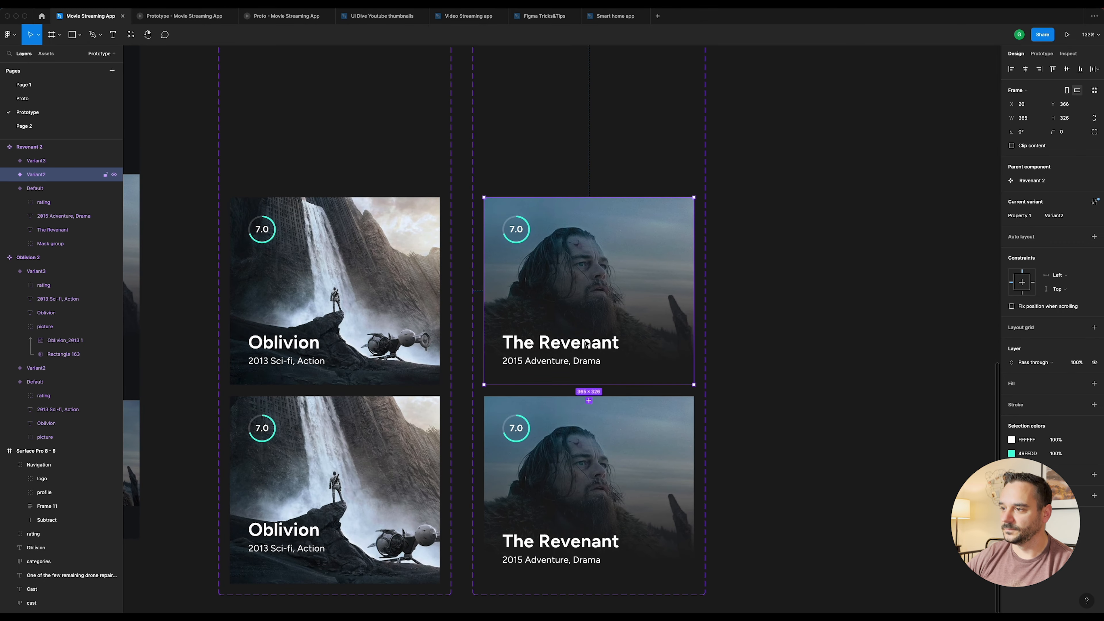
pyautogui.scroll(-2, 586, 343)
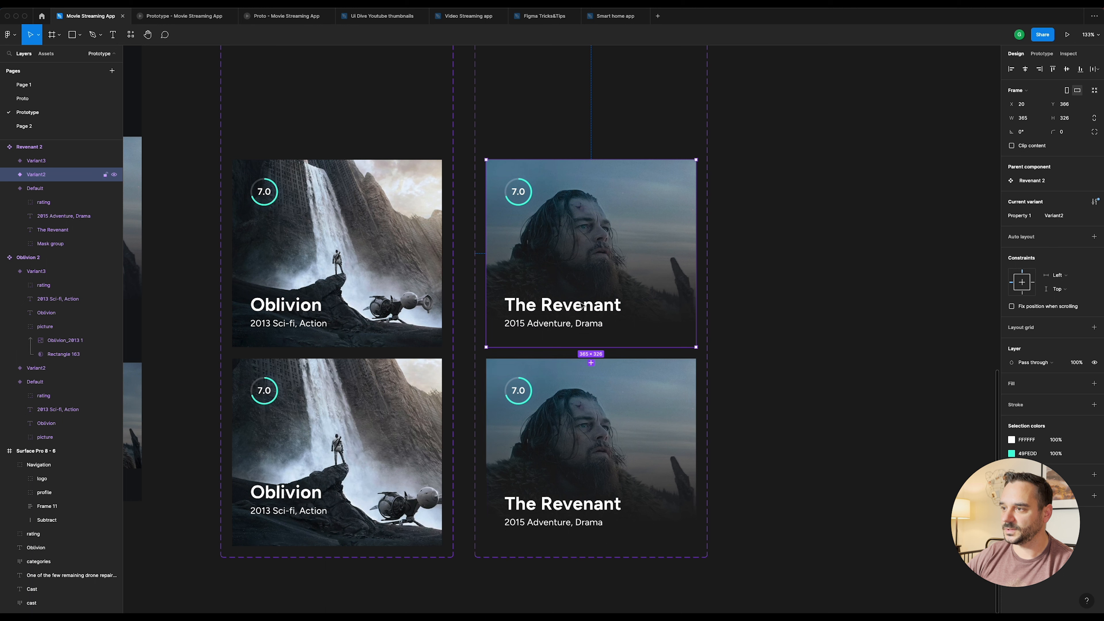
pyautogui.scroll(-3, 582, 306)
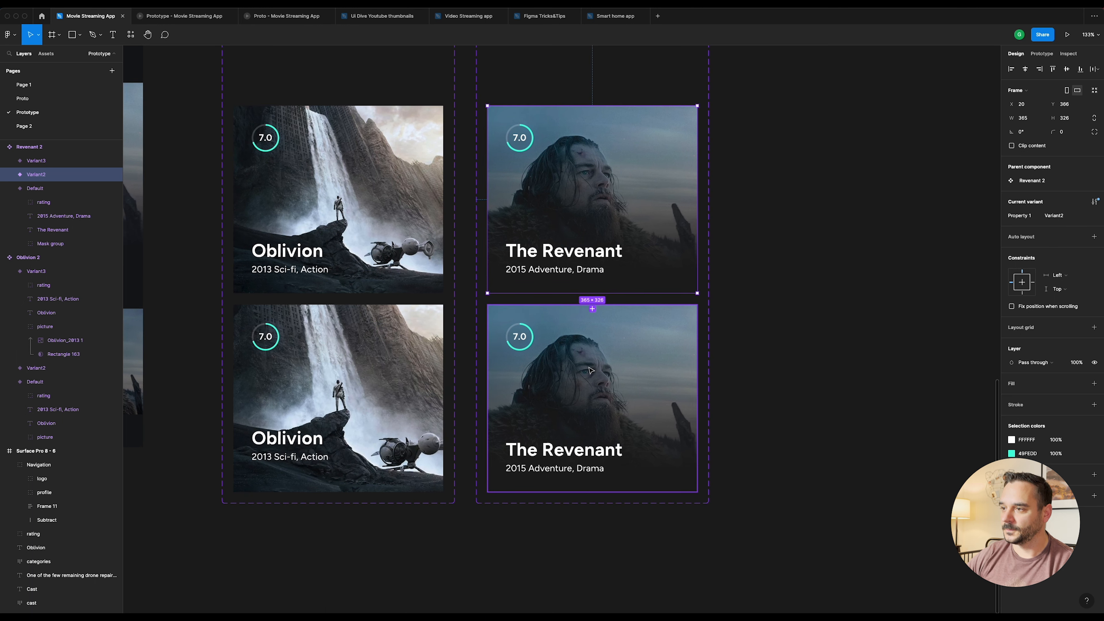
pyautogui.keyDown('super'); pyautogui.click(590, 370); pyautogui.keyUp('super')
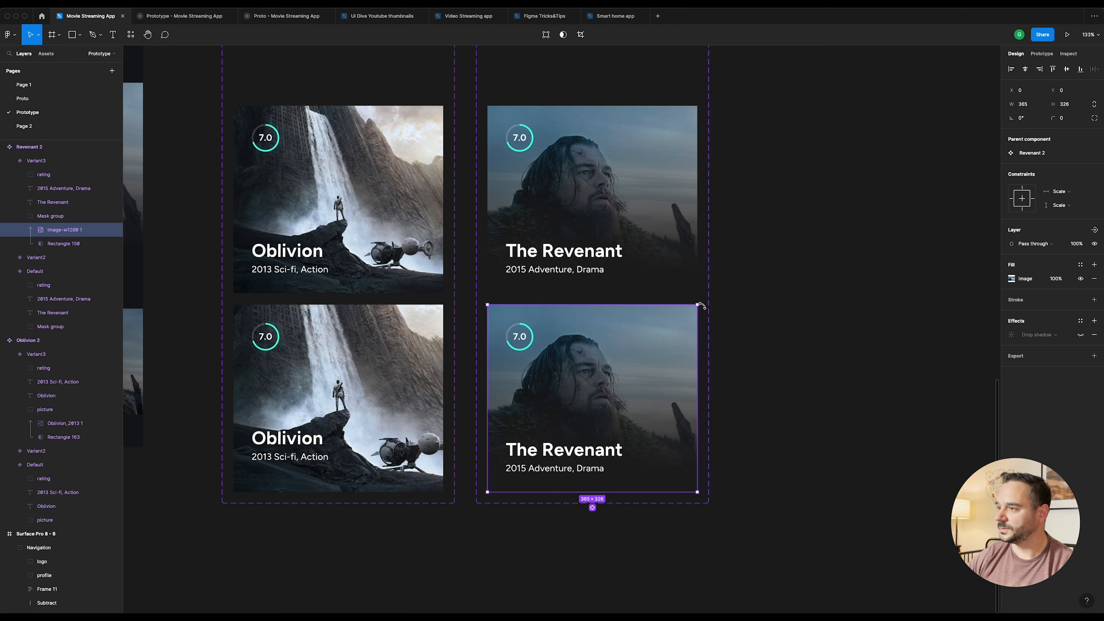
pyautogui.press('alt')
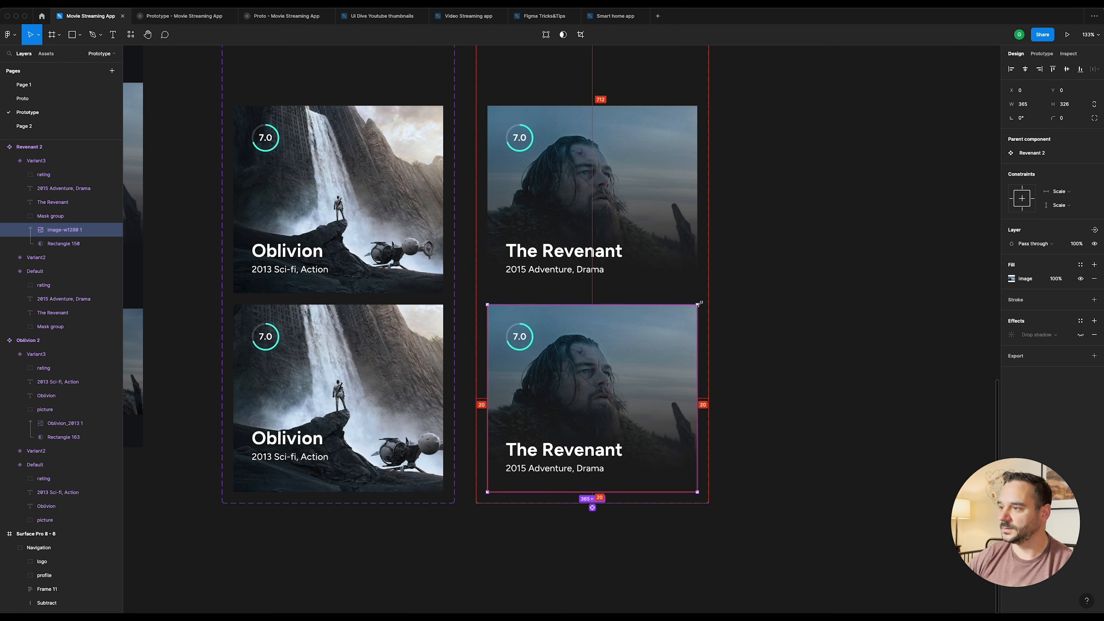
pyautogui.moveTo(700, 302); pyautogui.dragTo(720, 294)
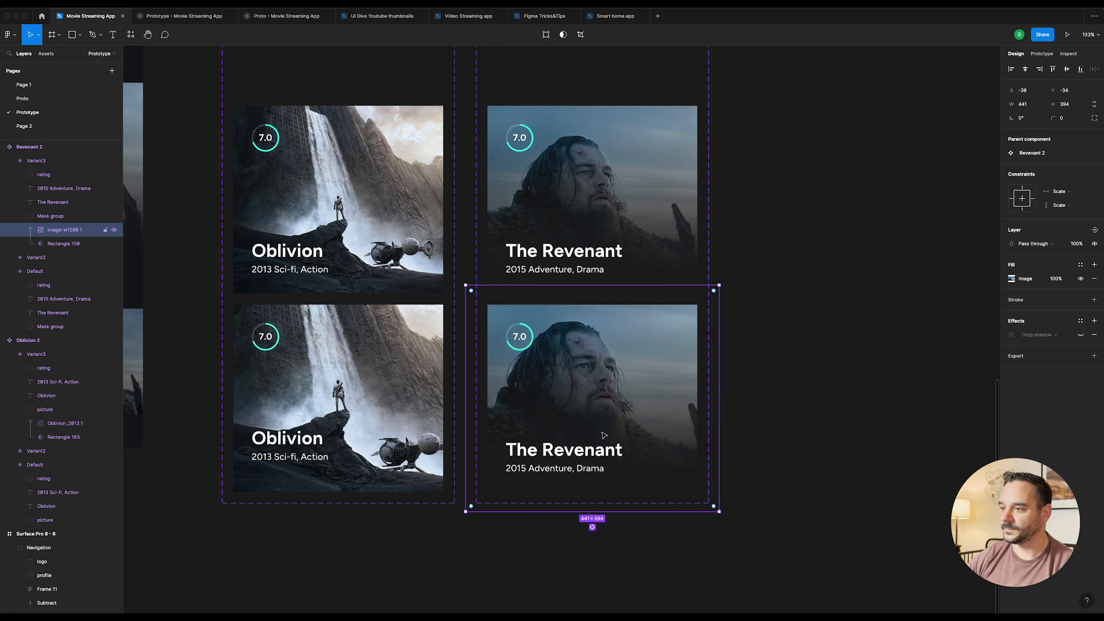
# Step: Move the title and genre text in Revenant 2's Variant3 up 20 px
pyautogui.click(596, 454)
pyautogui.keyDown('shift'); pyautogui.click(591, 473); pyautogui.keyUp('shift')
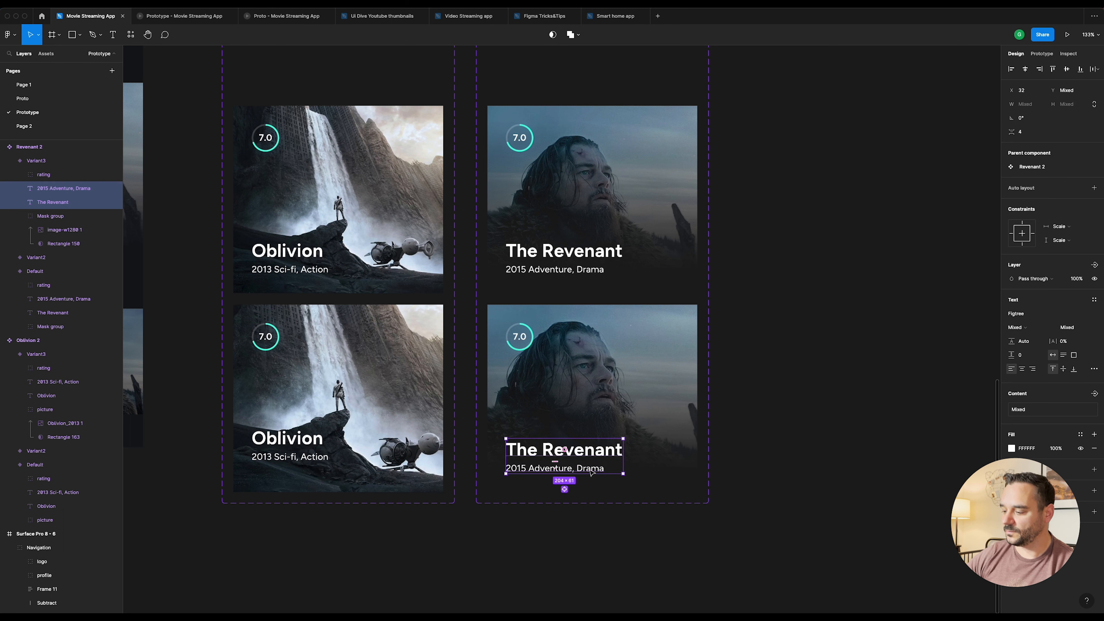
pyautogui.hotkey('shift', 'Up')
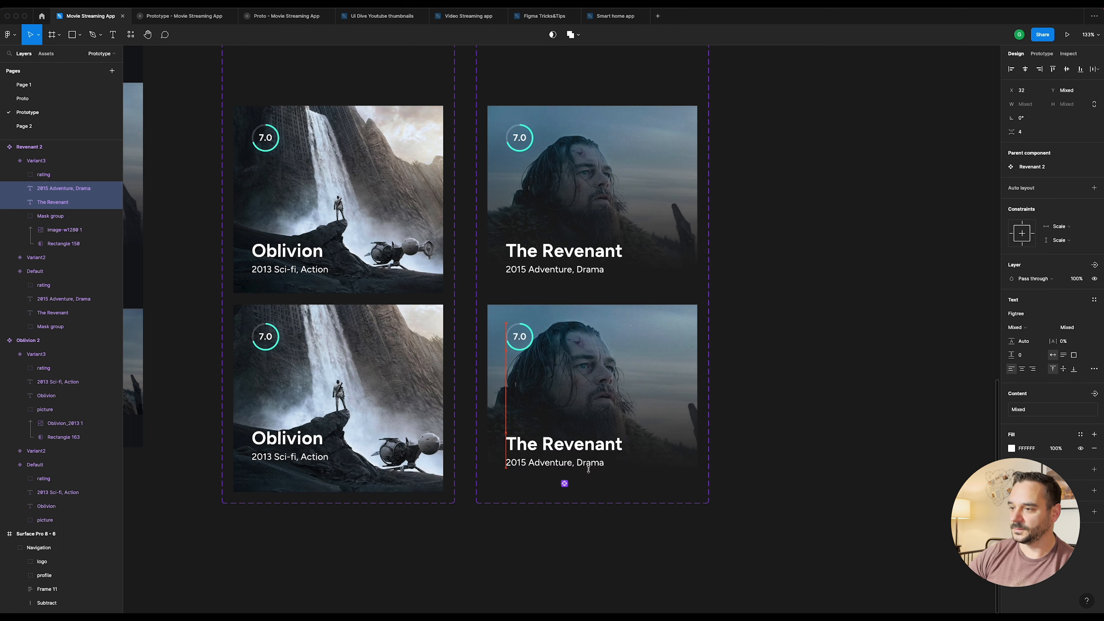
pyautogui.hotkey('shift', 'Up')
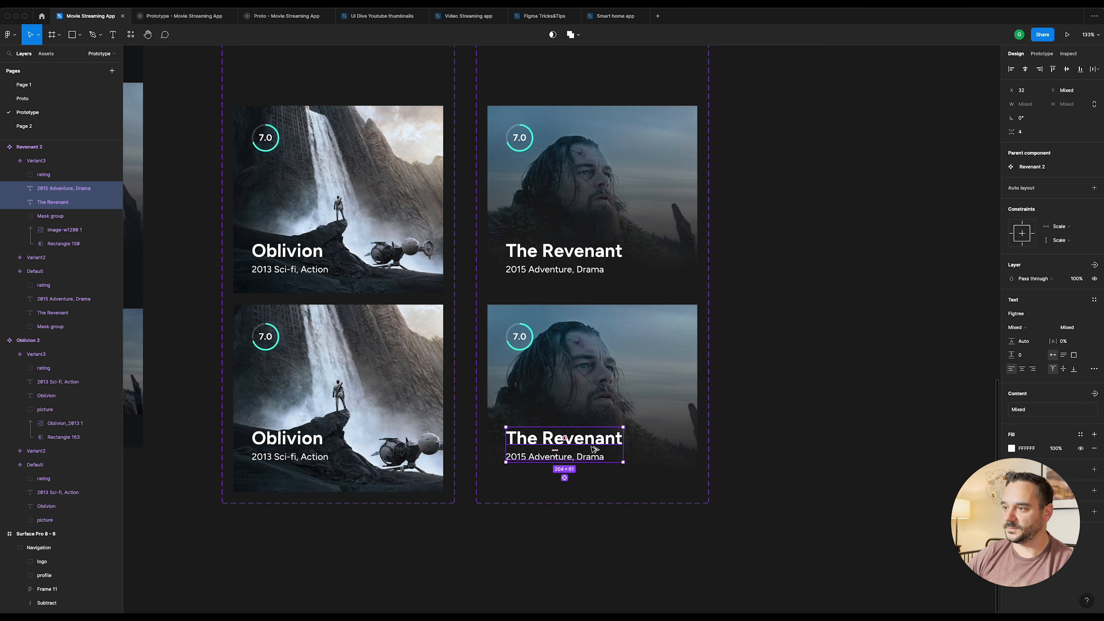
# Step: Examine Variant3's mask group in Revenant 2, including its enlarged image and the Rectangle 158 gradient mask
pyautogui.scroll(-4, 600, 374)
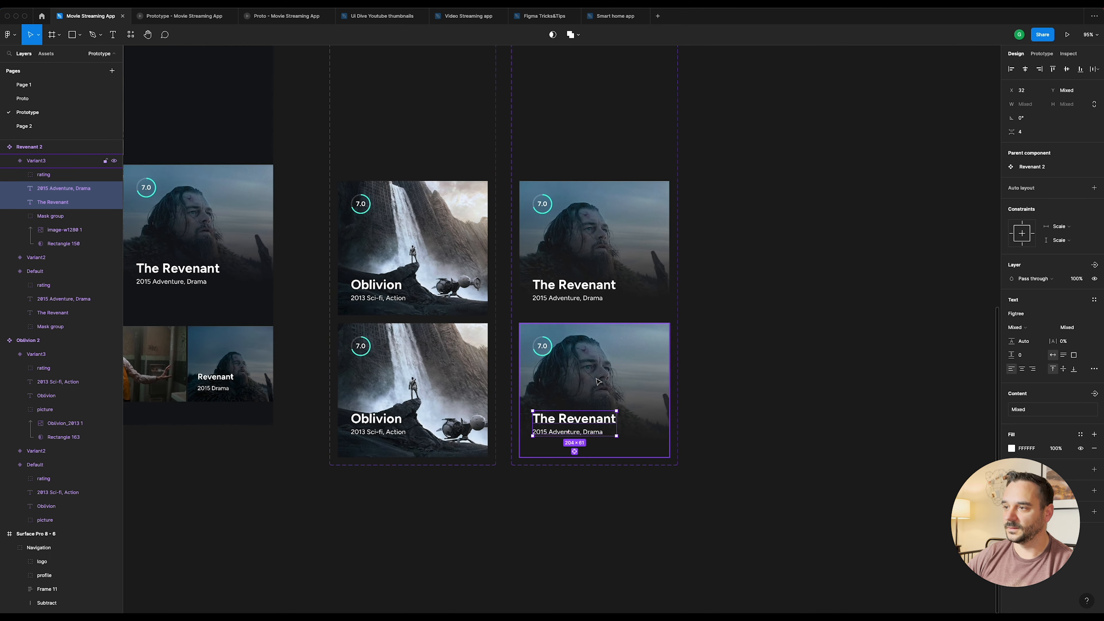
pyautogui.scroll(3, 606, 378)
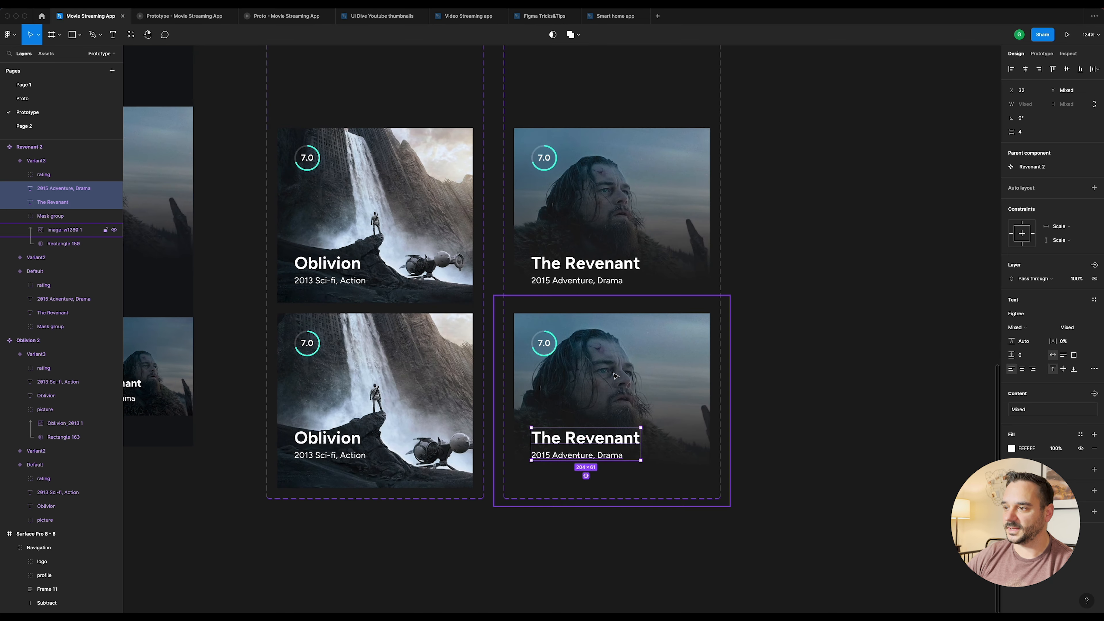
pyautogui.click(614, 375)
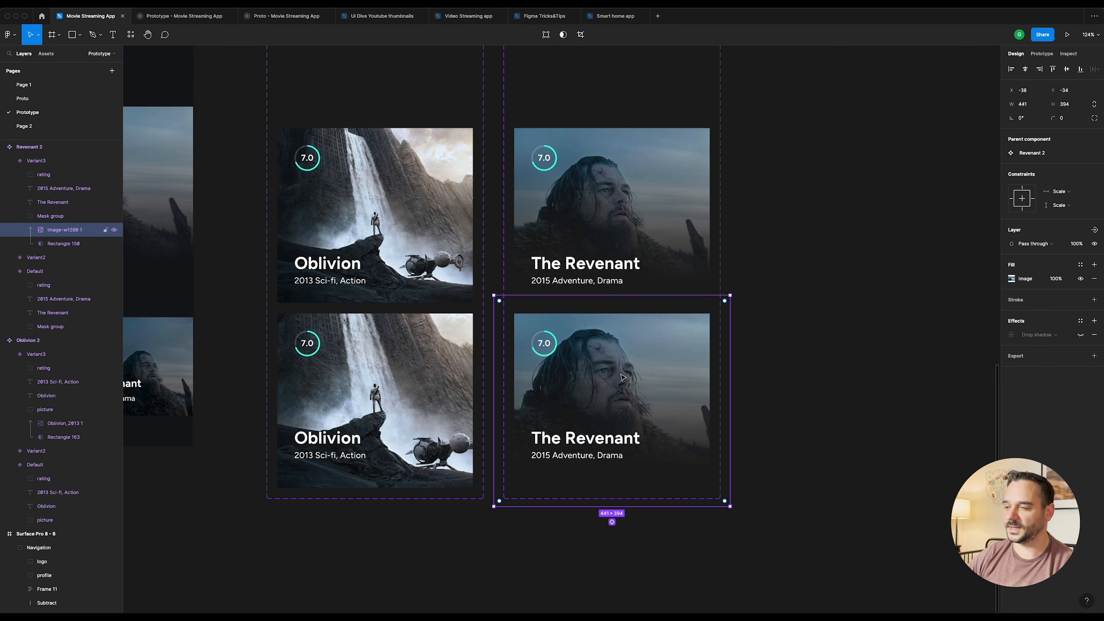
pyautogui.click(70, 243)
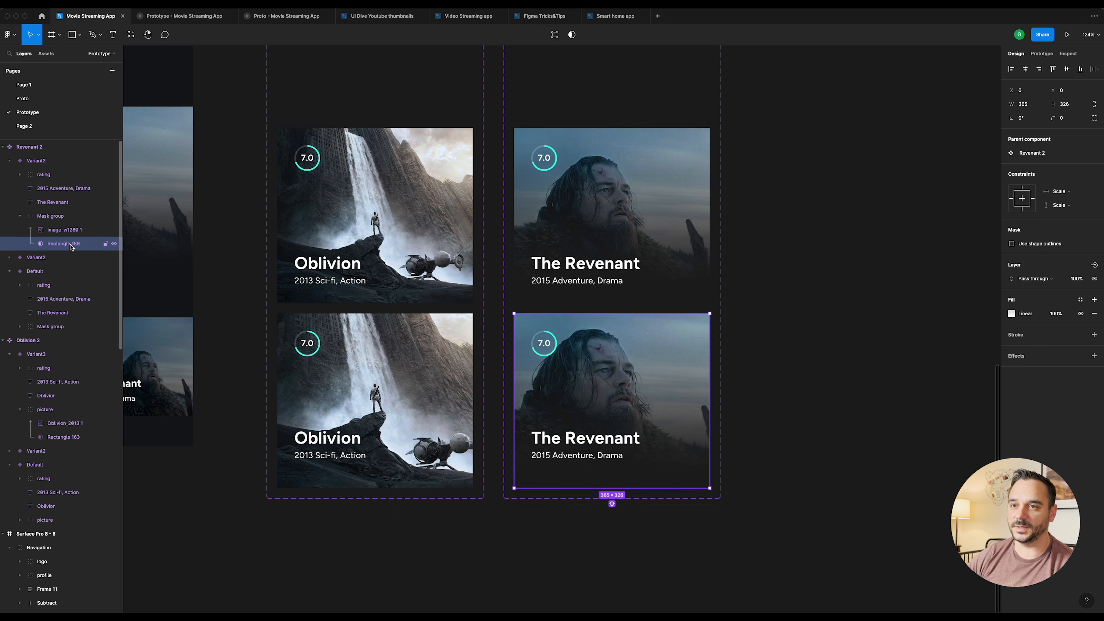
pyautogui.click(65, 231)
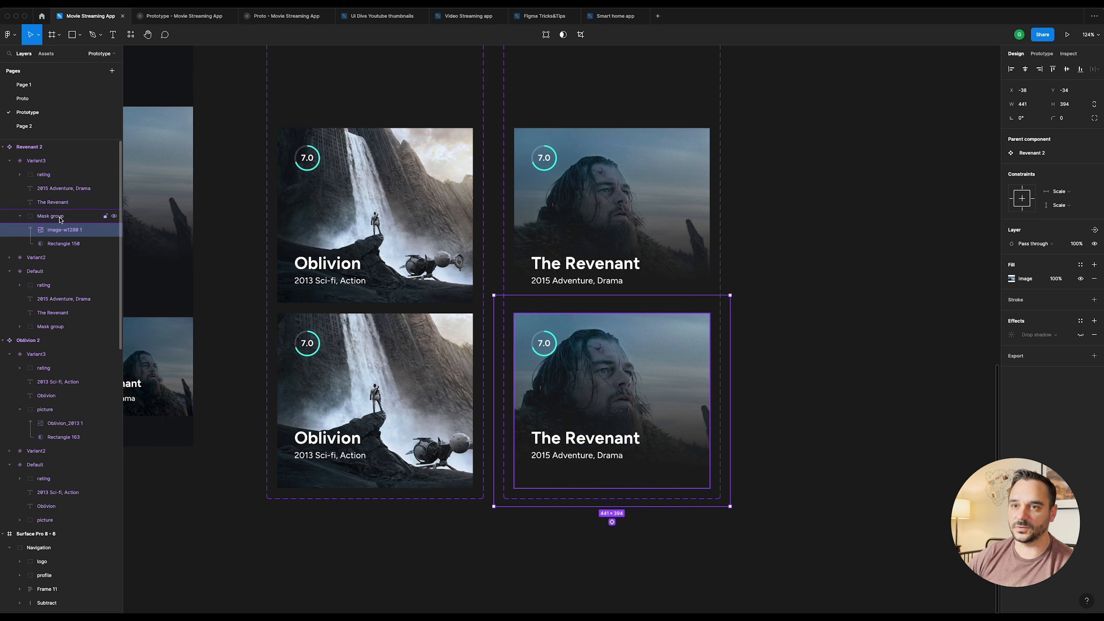
pyautogui.click(47, 219)
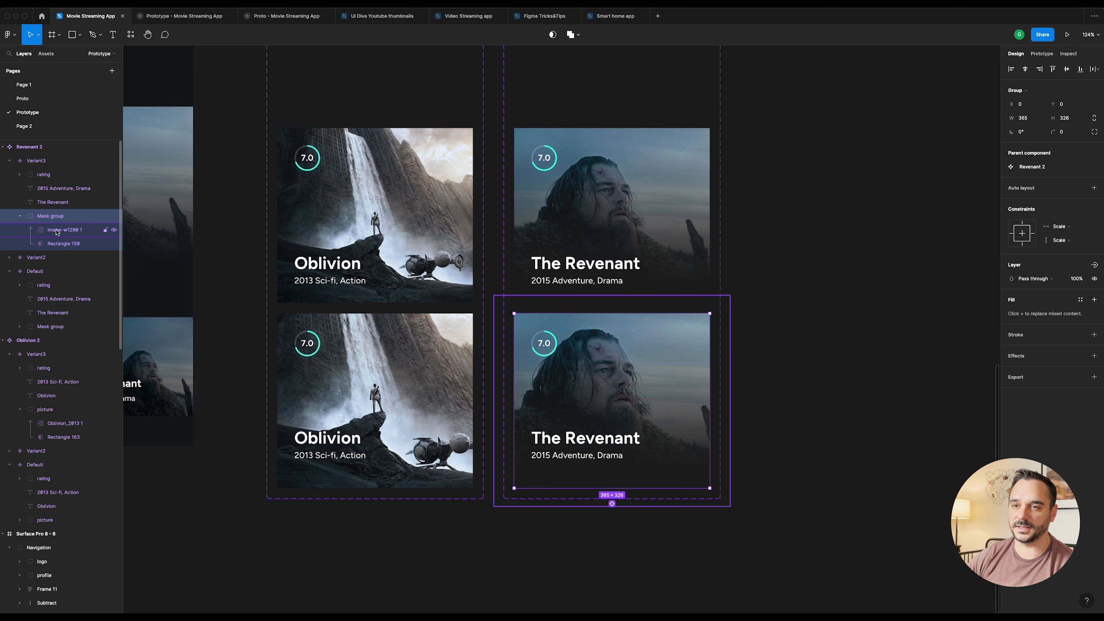
pyautogui.click(61, 243)
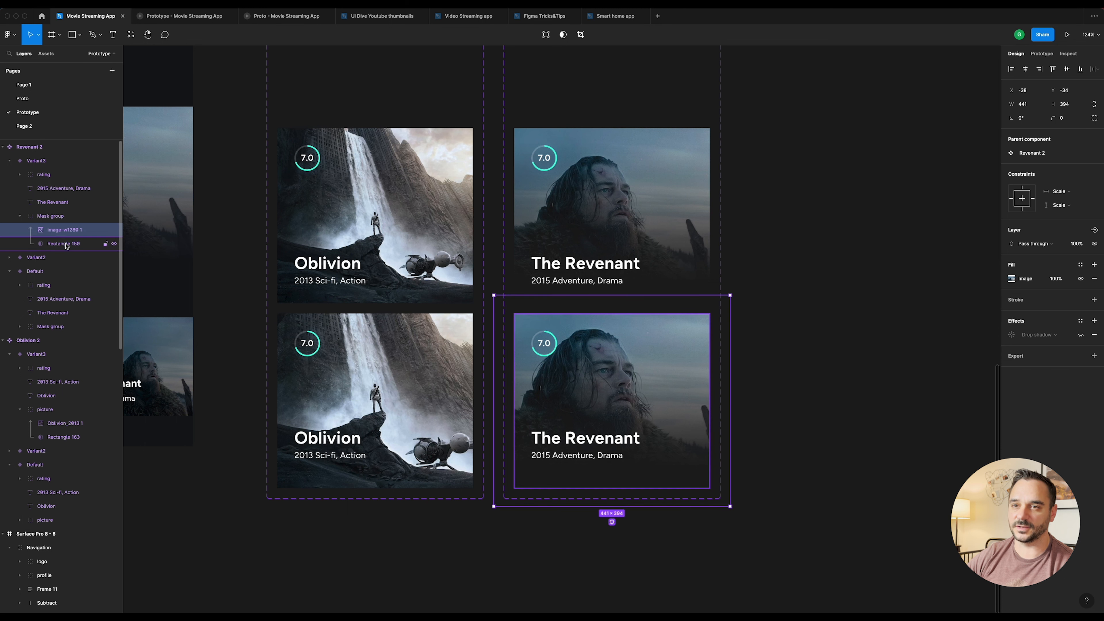
# Step: Connect Revenant 2's Default variant to Variant2 with a Smart animate interaction and set its trigger to After delay
pyautogui.click(655, 380)
pyautogui.scroll(-3, 752, 276)
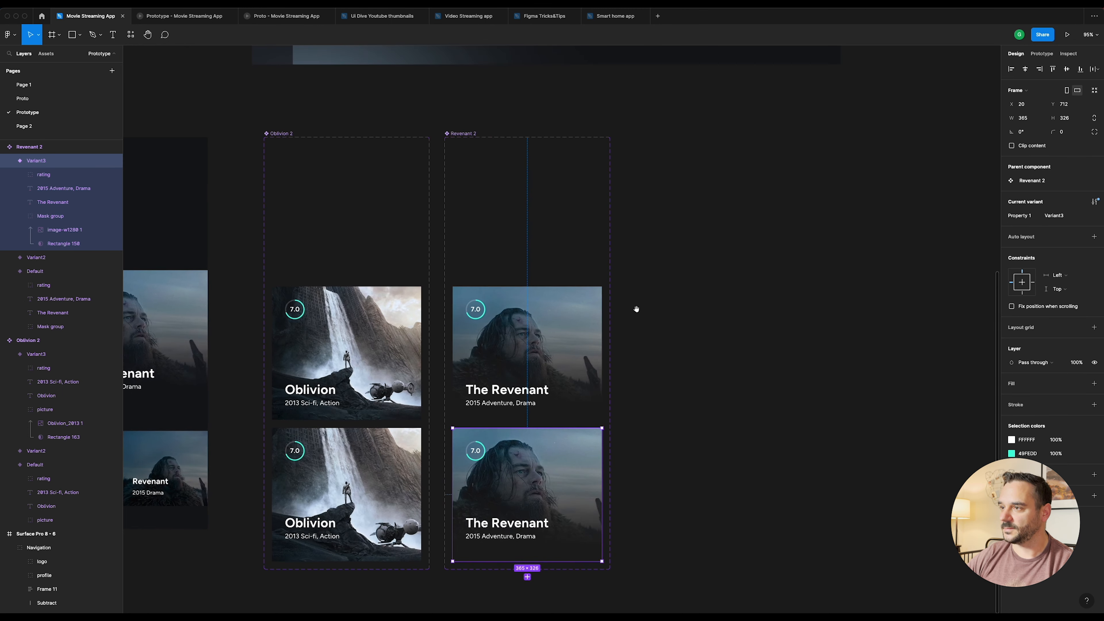
pyautogui.click(542, 214)
pyautogui.click(1041, 53)
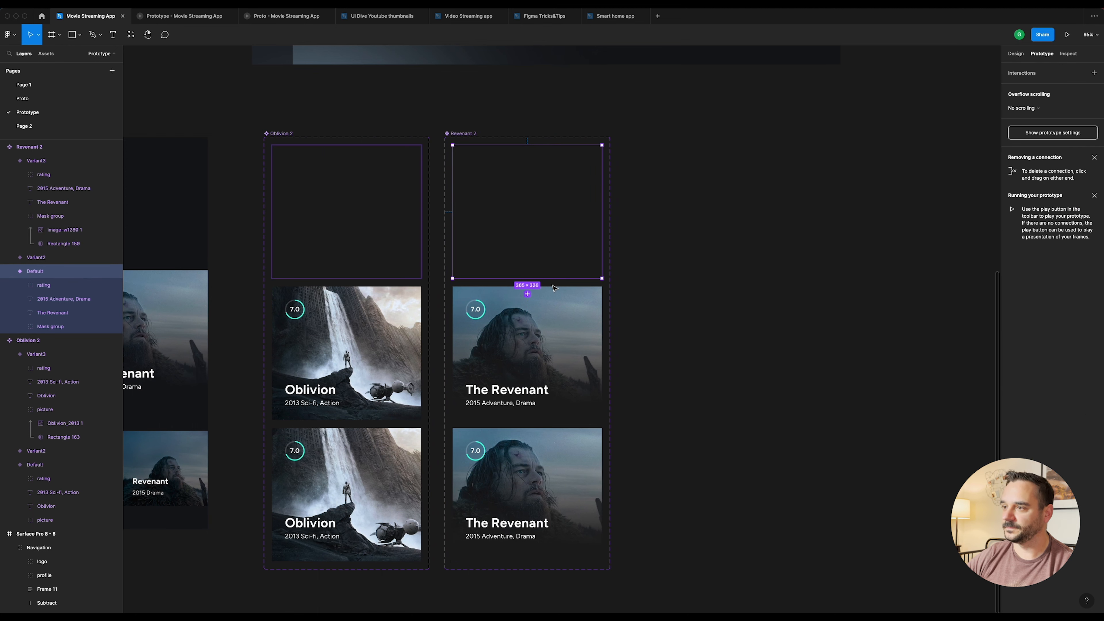
pyautogui.scroll(5, 528, 294)
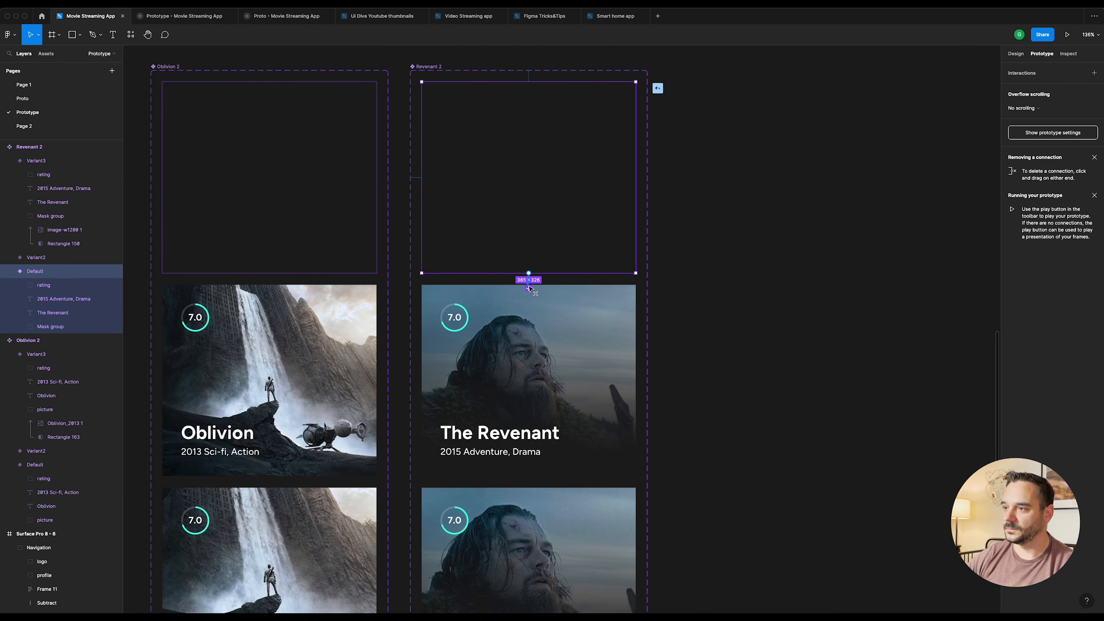
pyautogui.moveTo(530, 289); pyautogui.dragTo(531, 300)
pyautogui.scroll(-3, 537, 352)
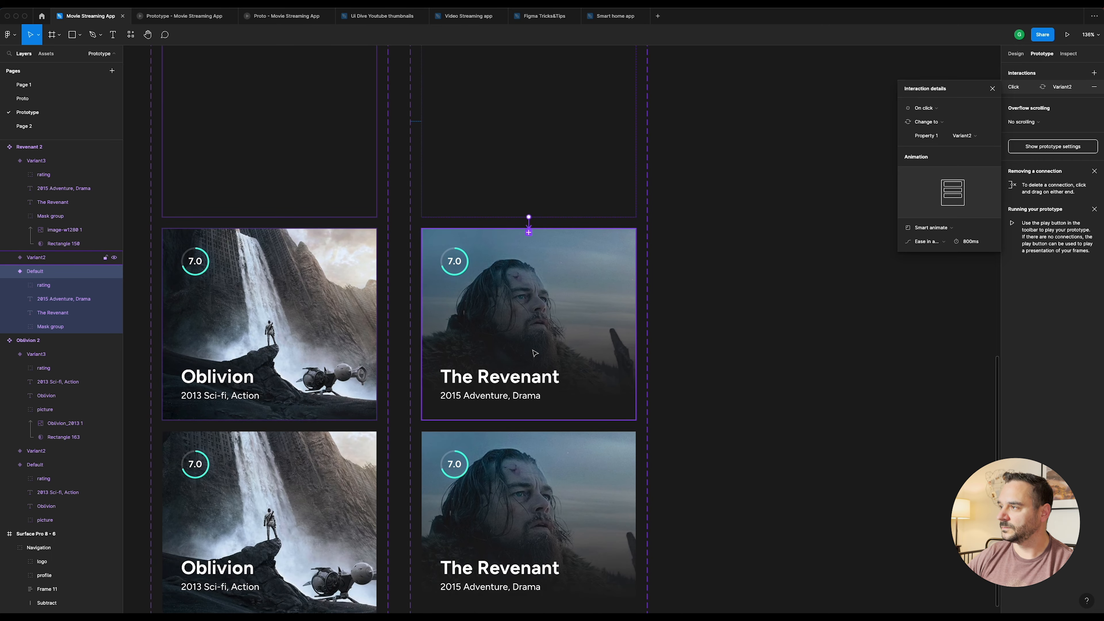
pyautogui.click(931, 109)
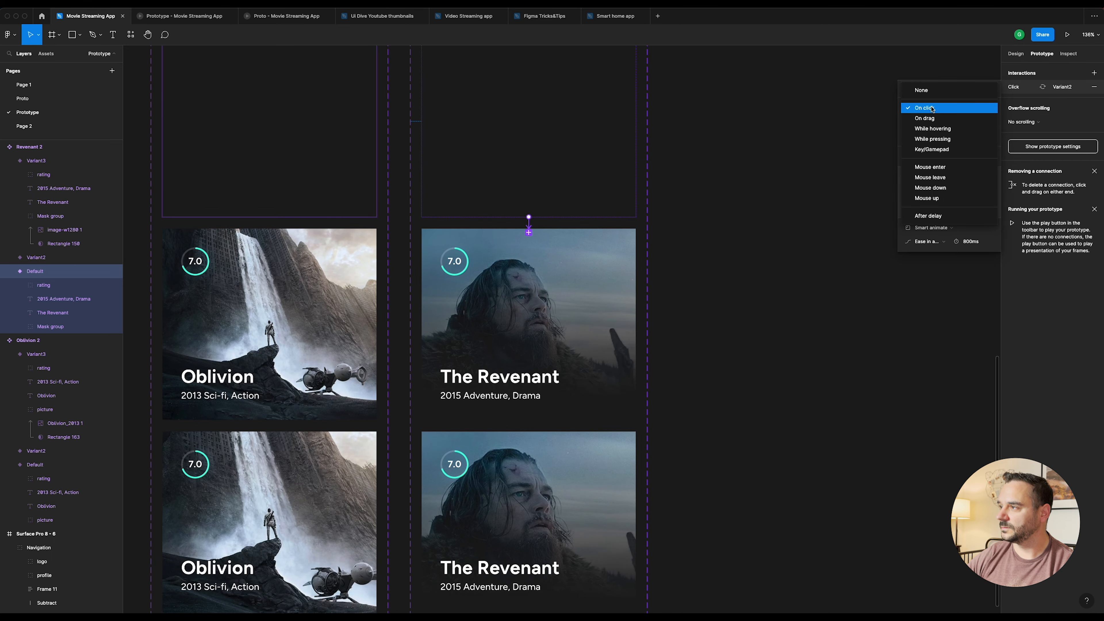
pyautogui.click(932, 215)
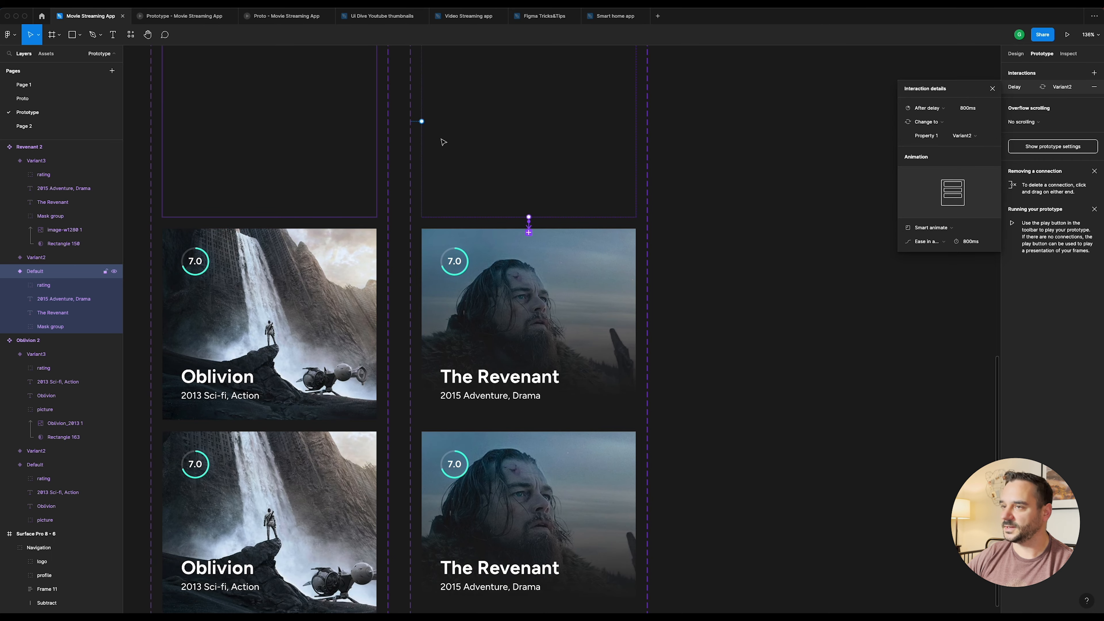
# Step: Check the delay on Oblivion 2's Default variant and set Revenant 2's Default-to-Variant2 delay to 500 ms
pyautogui.click(299, 127)
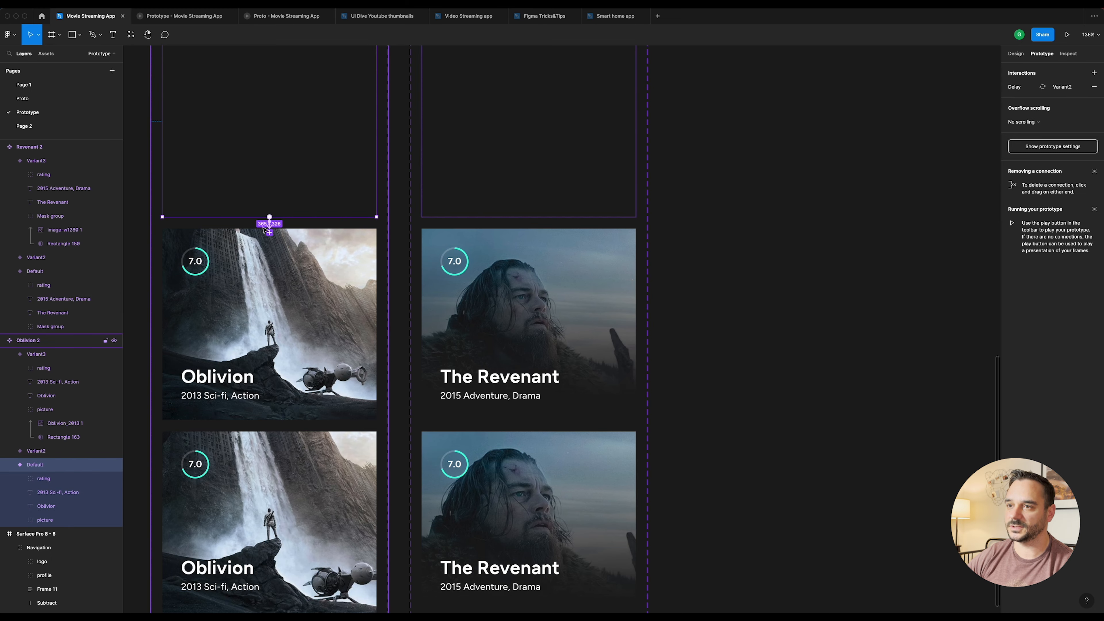
pyautogui.scroll(5, 264, 228)
pyautogui.click(293, 220)
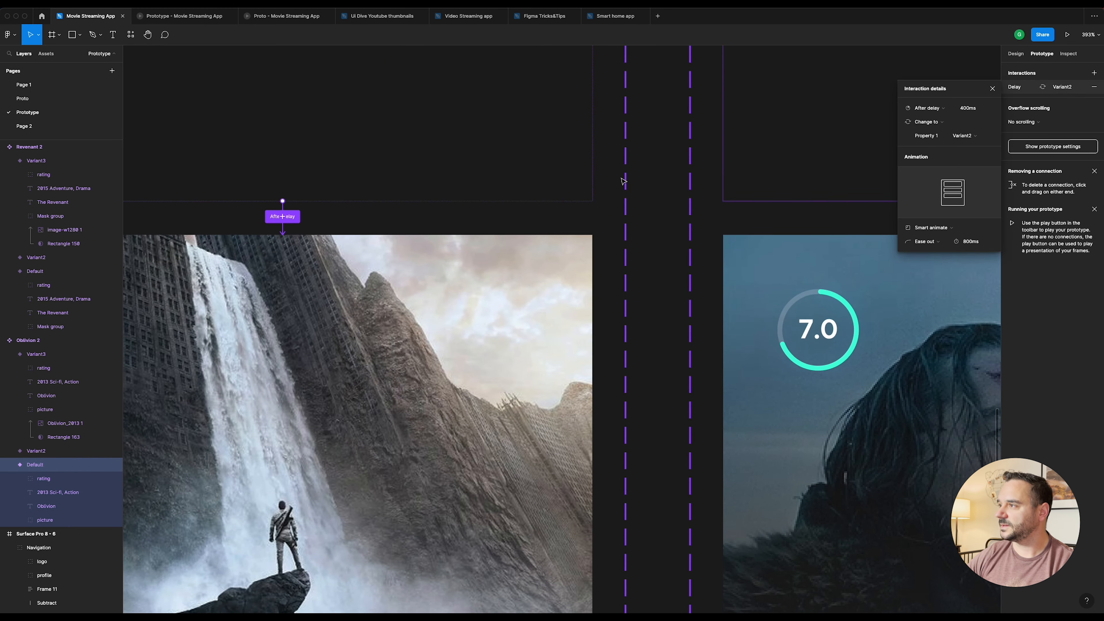
pyautogui.scroll(-5, 624, 182)
pyautogui.click(756, 150)
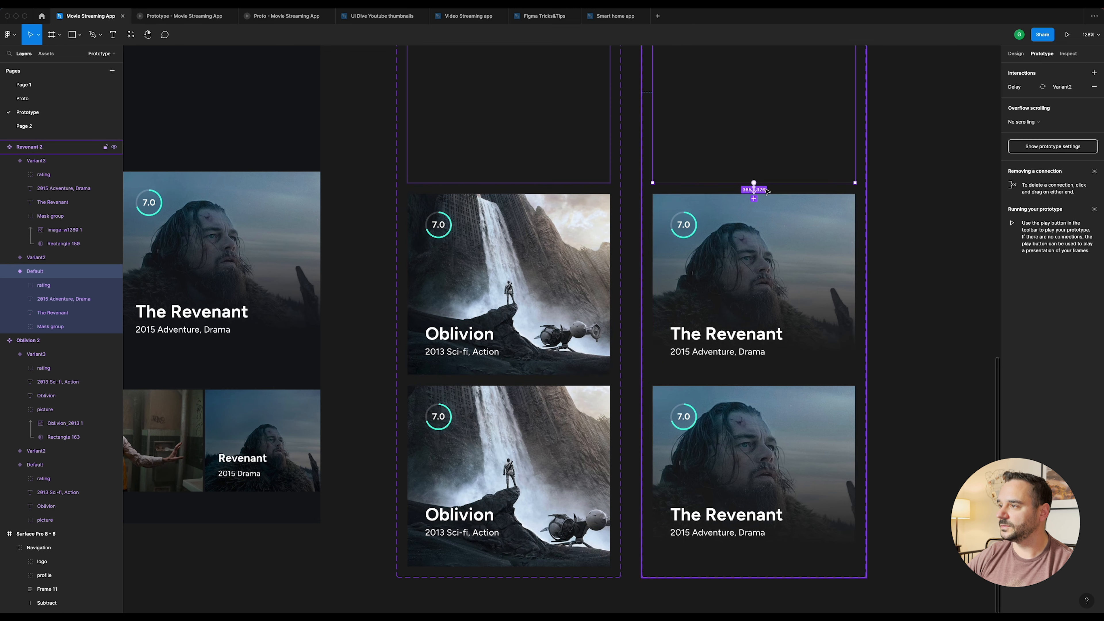
pyautogui.scroll(5, 765, 196)
pyautogui.click(748, 191)
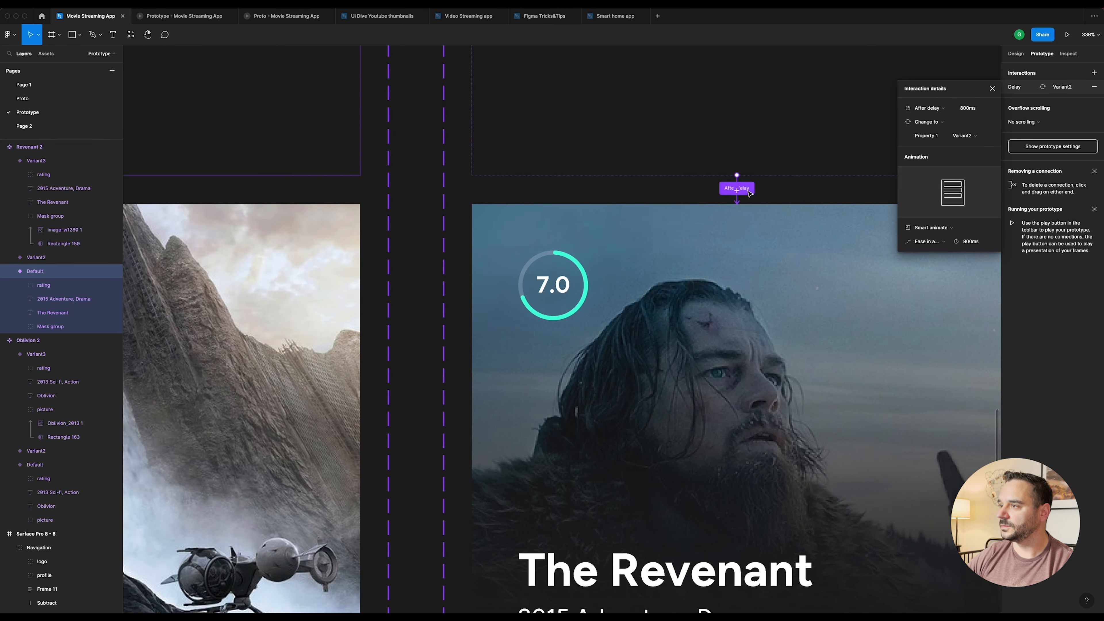
pyautogui.click(973, 109)
pyautogui.write('400')
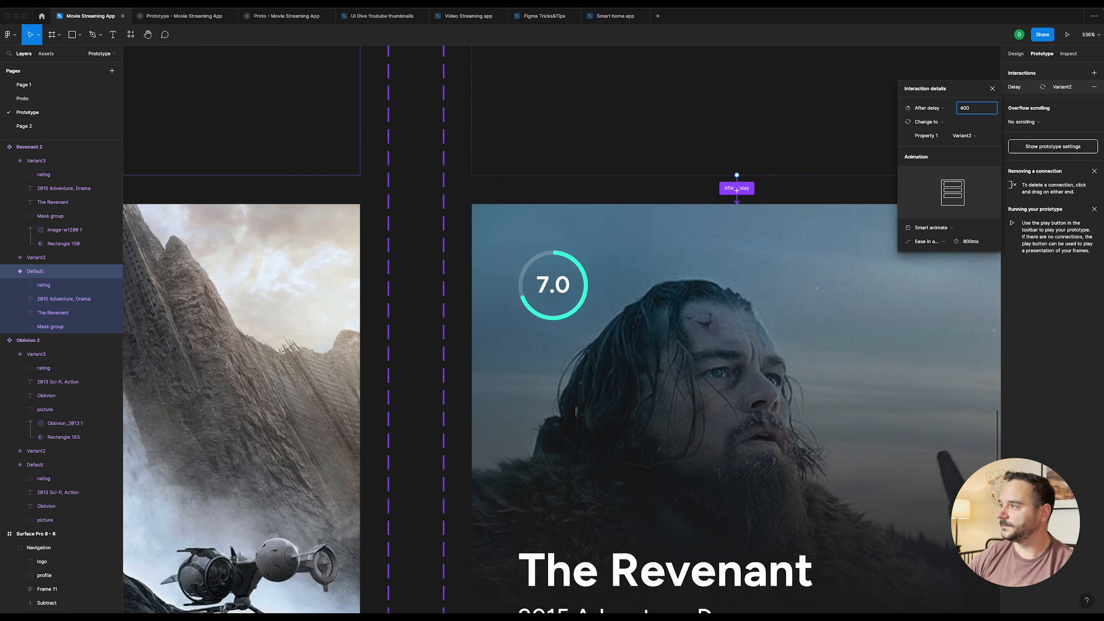
pyautogui.press('Return')
pyautogui.click(976, 110)
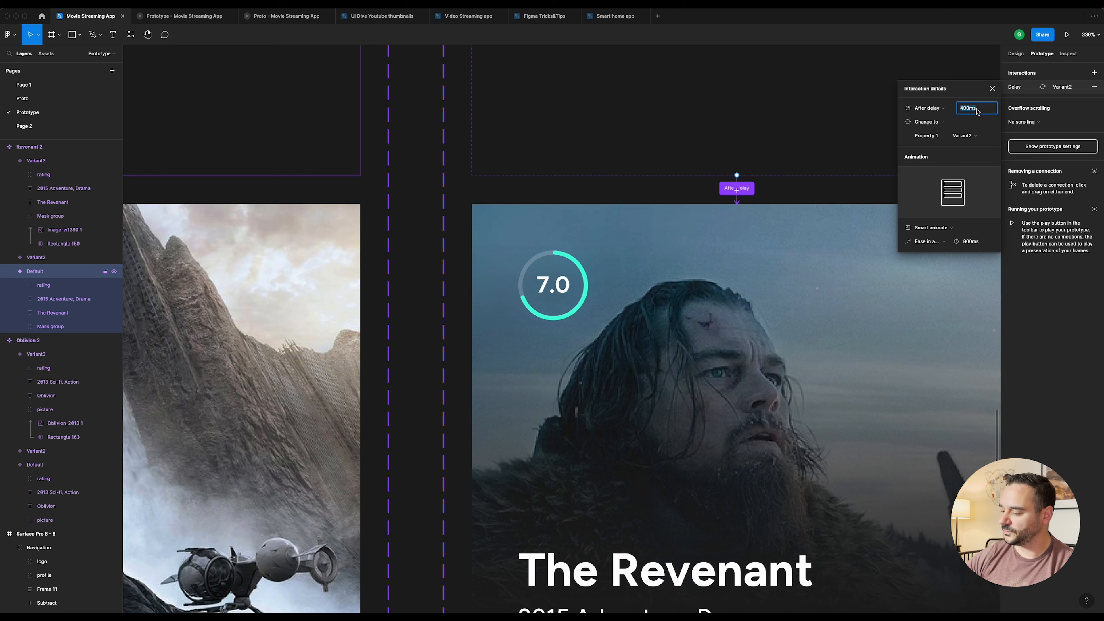
pyautogui.write('500')
pyautogui.press('Return')
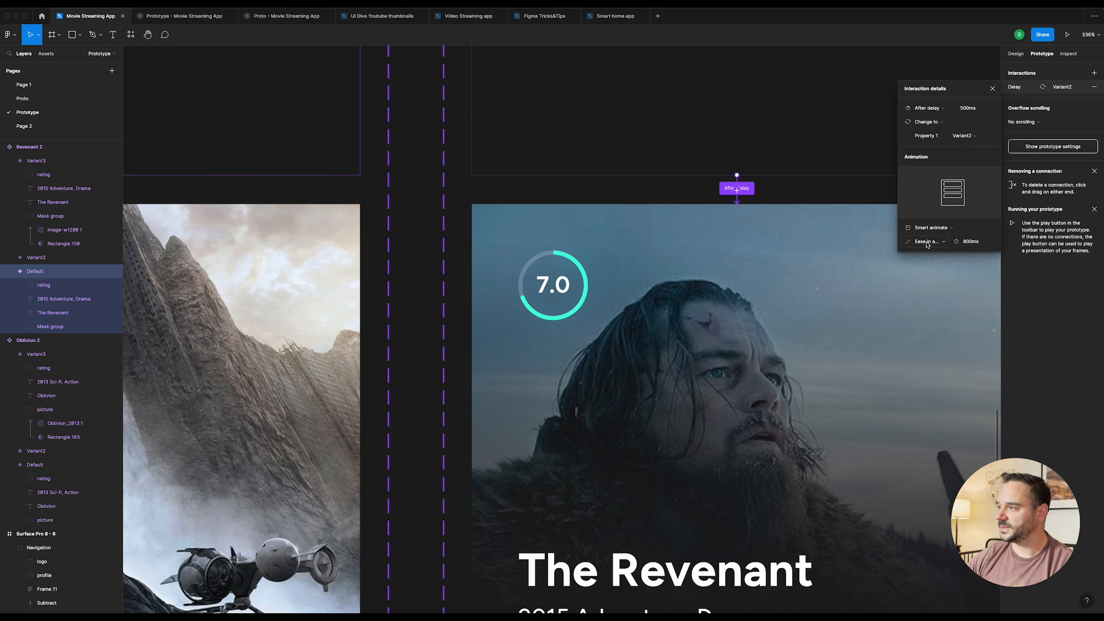
# Step: Connect Revenant 2's Variant2 to Variant3 with a Smart animate interaction
pyautogui.scroll(-10, 782, 247)
pyautogui.scroll(4, 671, 310)
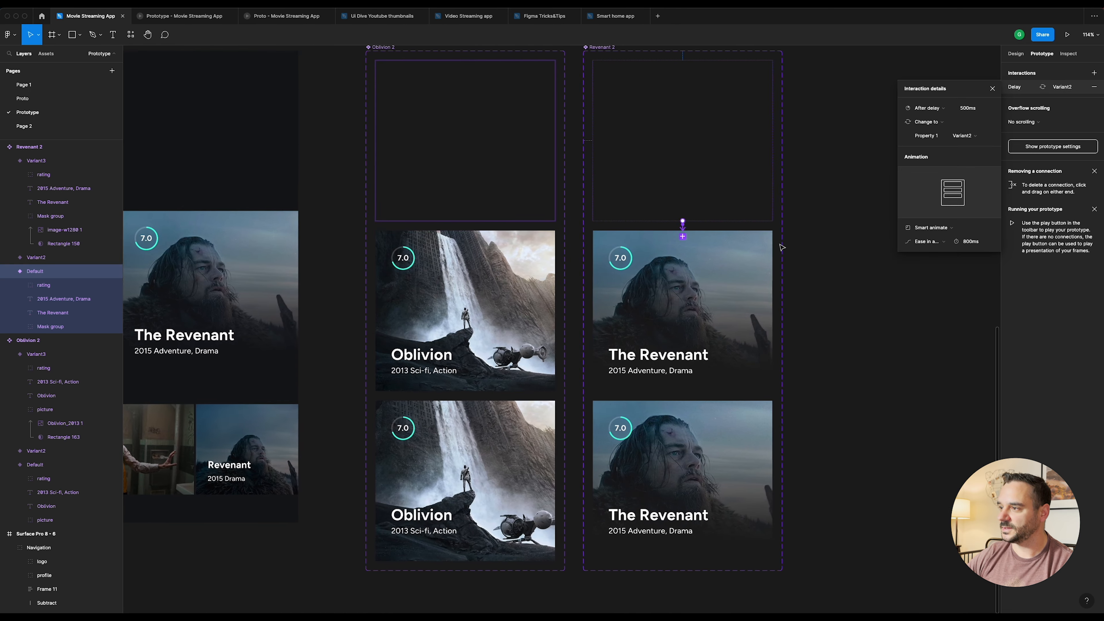
pyautogui.click(671, 310)
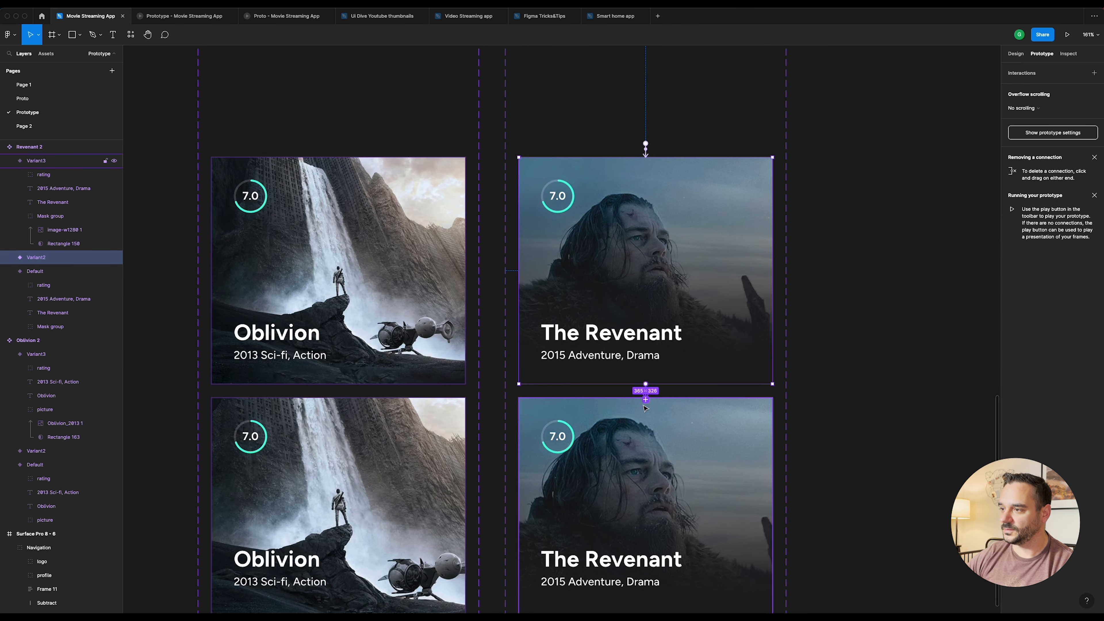
pyautogui.moveTo(645, 408); pyautogui.dragTo(645, 409)
pyautogui.scroll(-4, 647, 304)
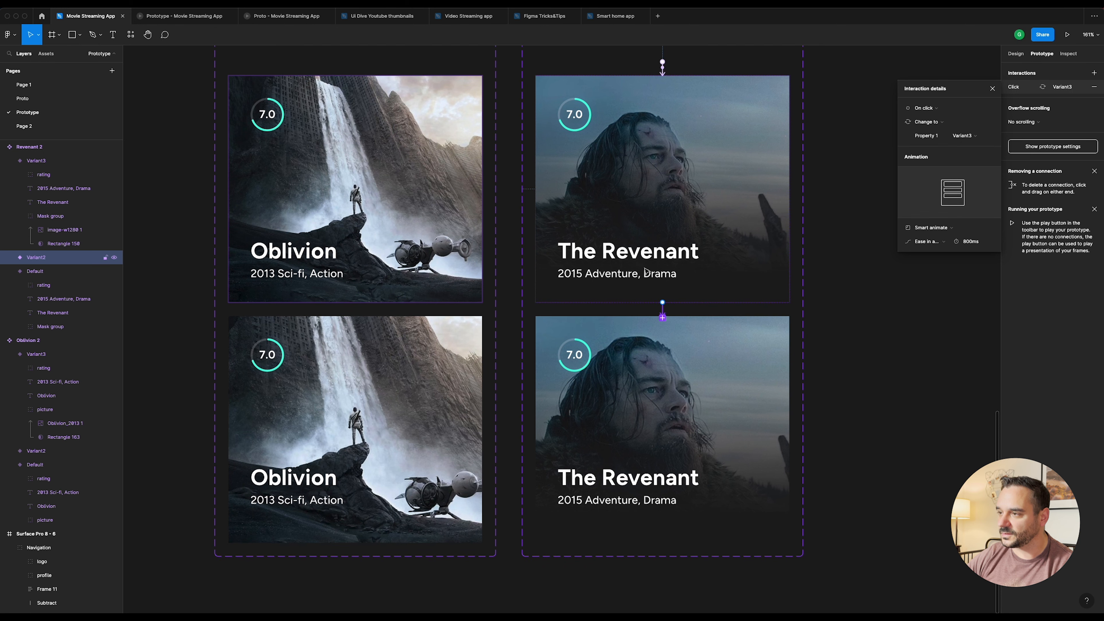
pyautogui.scroll(1, 656, 227)
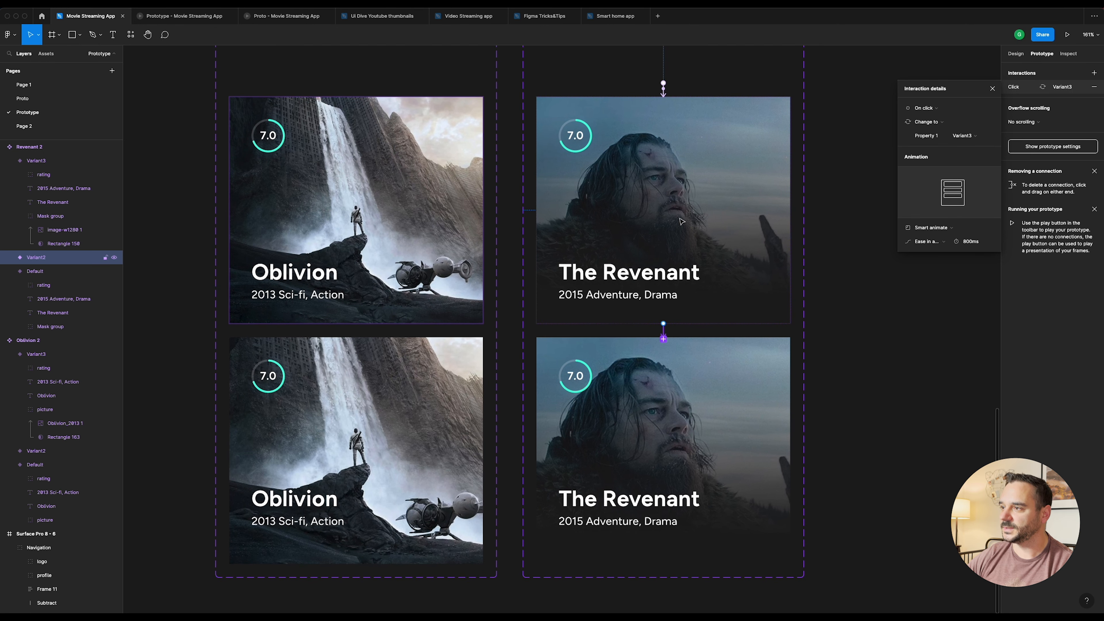
# Step: Check the trigger and easing options of Oblivion 2's Variant2-to-Variant3 interaction
pyautogui.click(482, 212)
pyautogui.scroll(5, 358, 328)
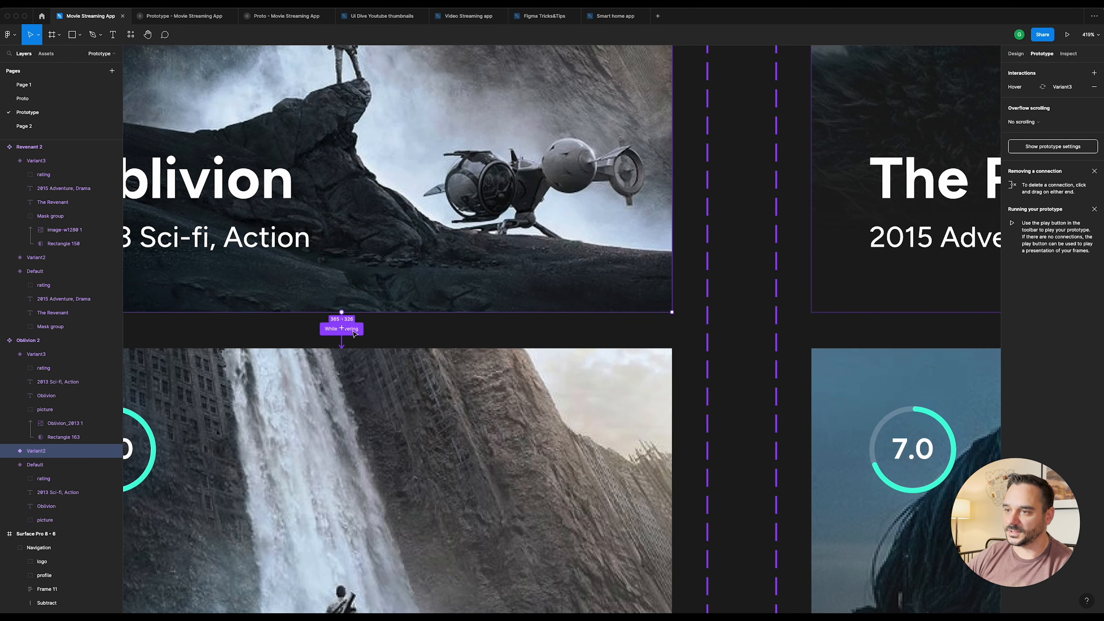
pyautogui.click(354, 329)
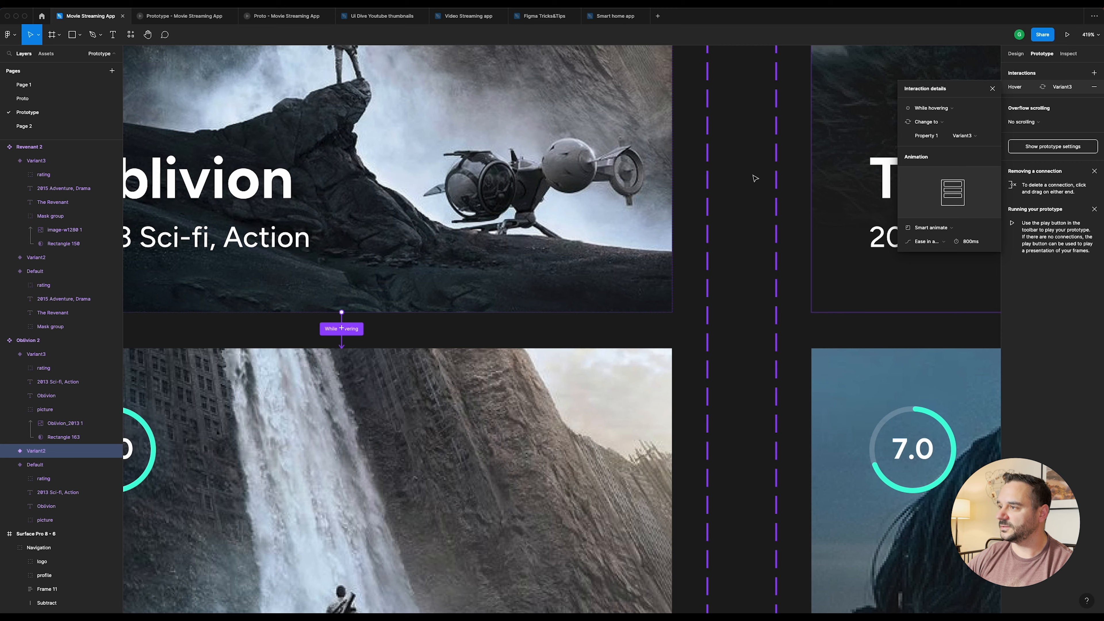
pyautogui.click(942, 243)
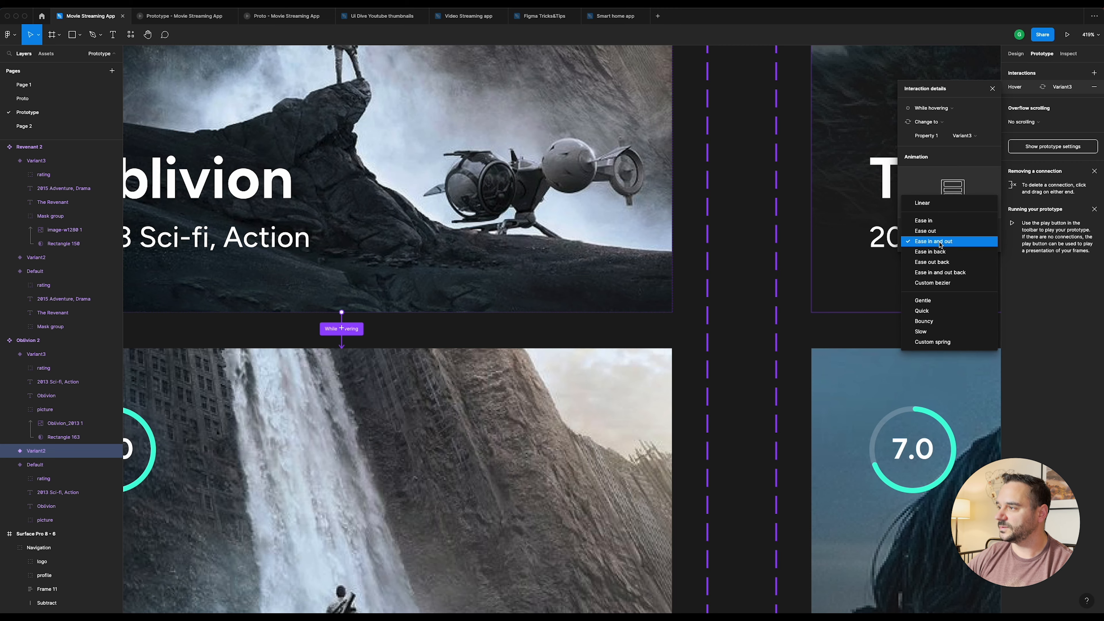
pyautogui.click(940, 244)
pyautogui.click(744, 197)
pyautogui.scroll(-10, 744, 197)
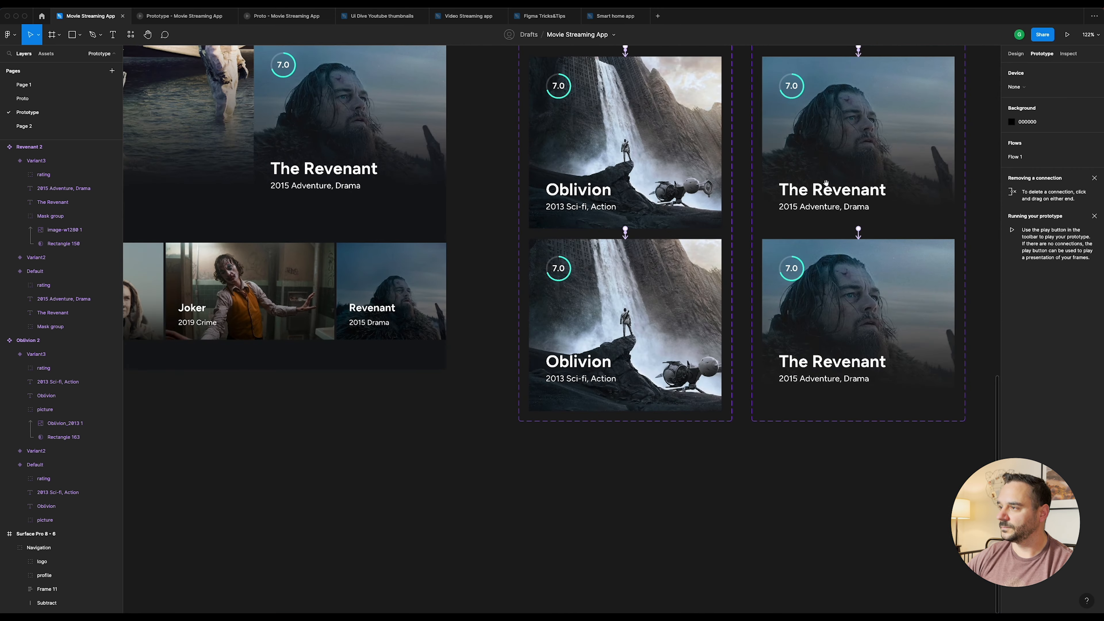
# Step: Set Revenant 2's Variant2-to-Variant3 interaction to trigger While hovering, with Ease in and out easing
pyautogui.moveTo(846, 230); pyautogui.dragTo(630, 238)
pyautogui.scroll(10, 630, 238)
pyautogui.click(682, 253)
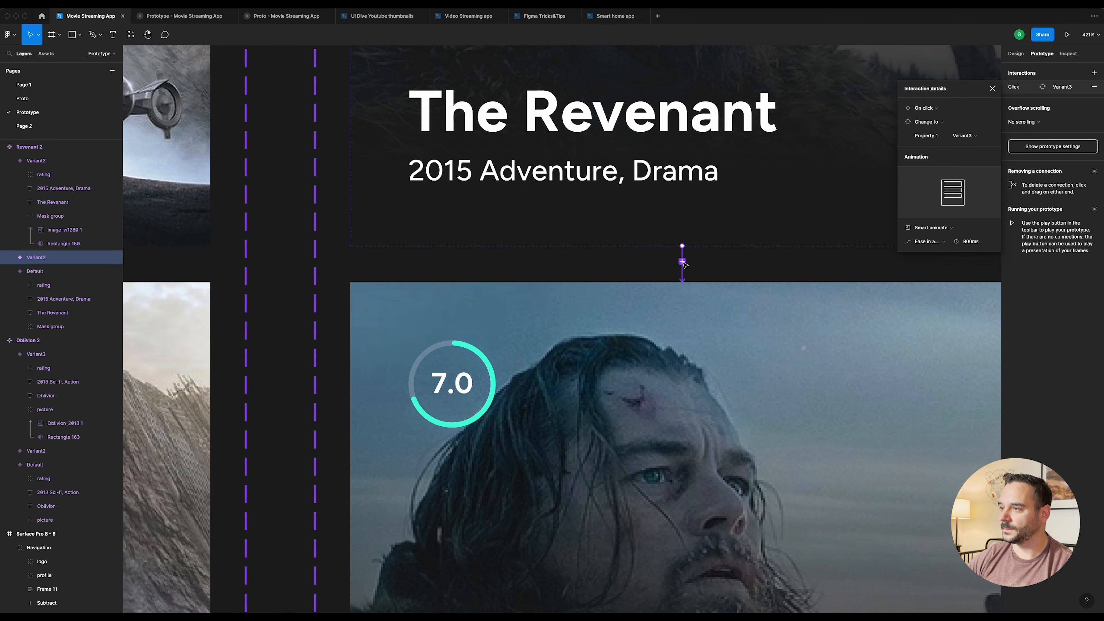
pyautogui.click(937, 109)
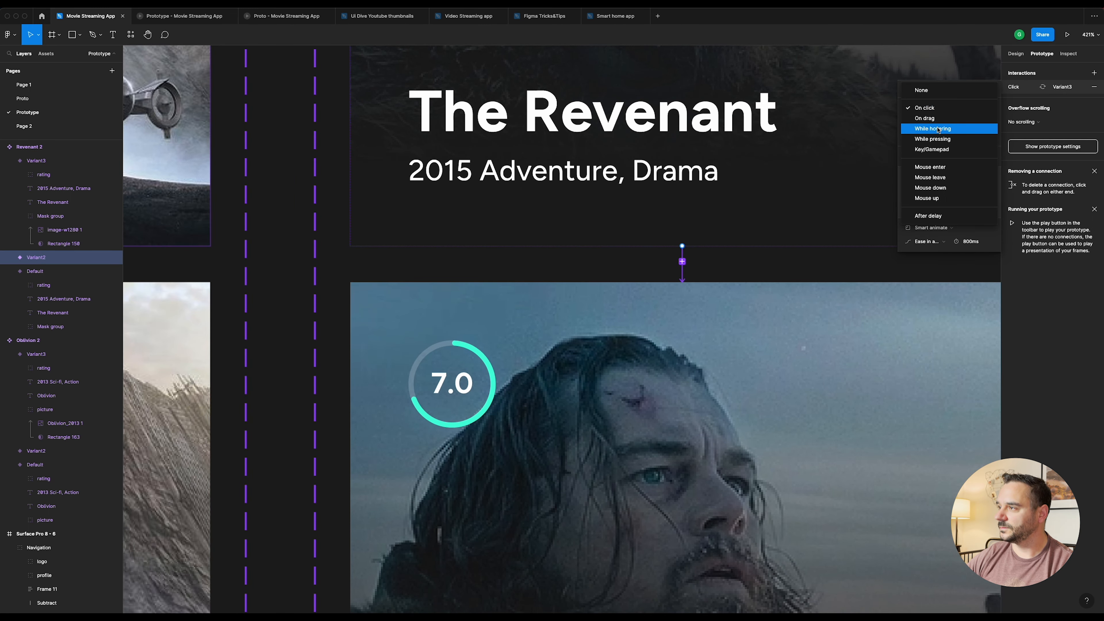
pyautogui.click(939, 129)
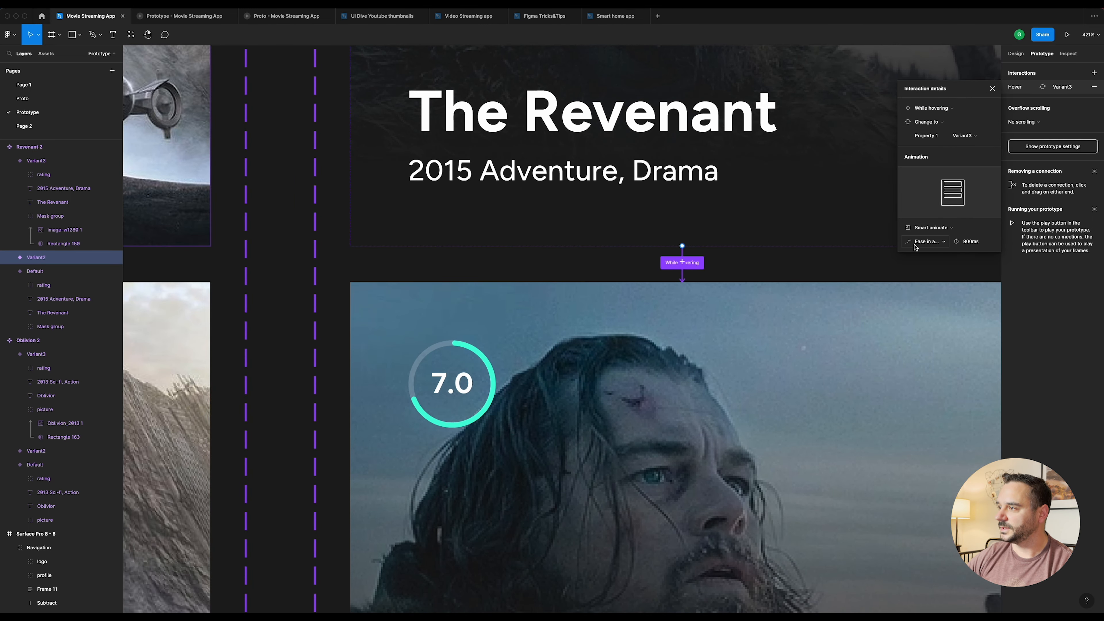
pyautogui.click(925, 242)
pyautogui.click(938, 242)
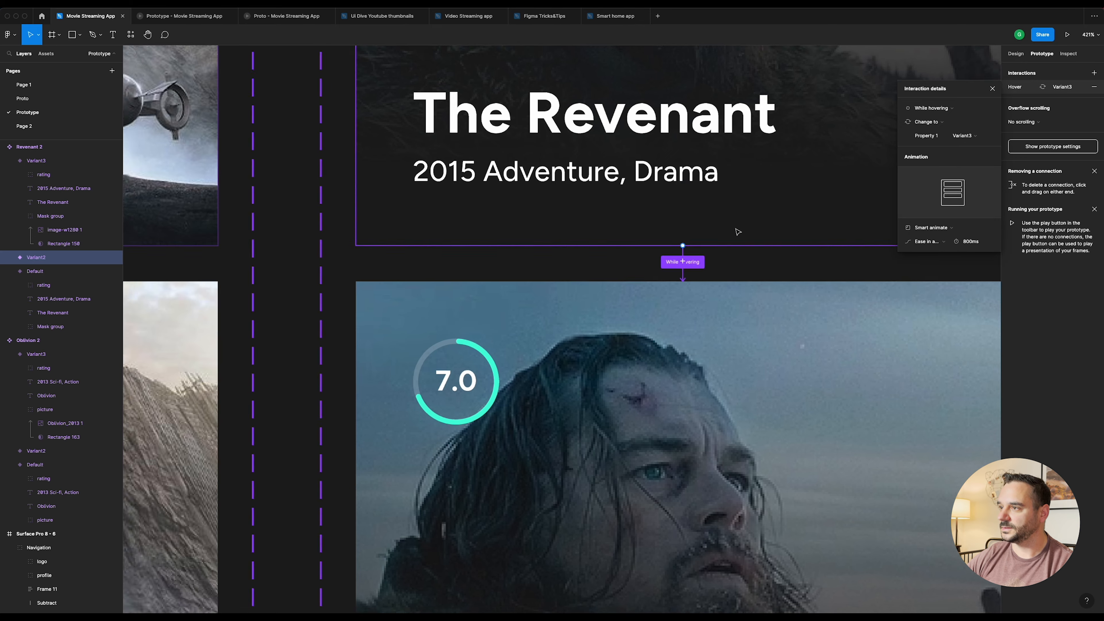
pyautogui.scroll(-10, 838, 195)
pyautogui.click(838, 195)
# Step: Delete the original large Revenant card group beside the Interstellar picture in the Surface Pro 8 - 5 frame
pyautogui.scroll(5, 791, 365)
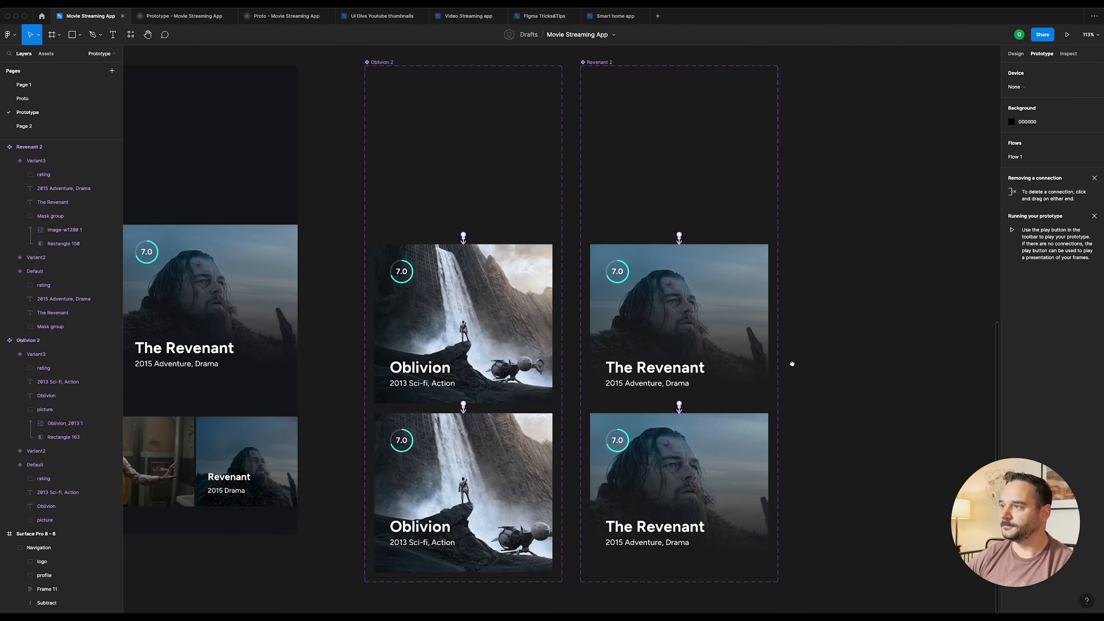
pyautogui.scroll(-5, 395, 122)
pyautogui.scroll(6, 395, 122)
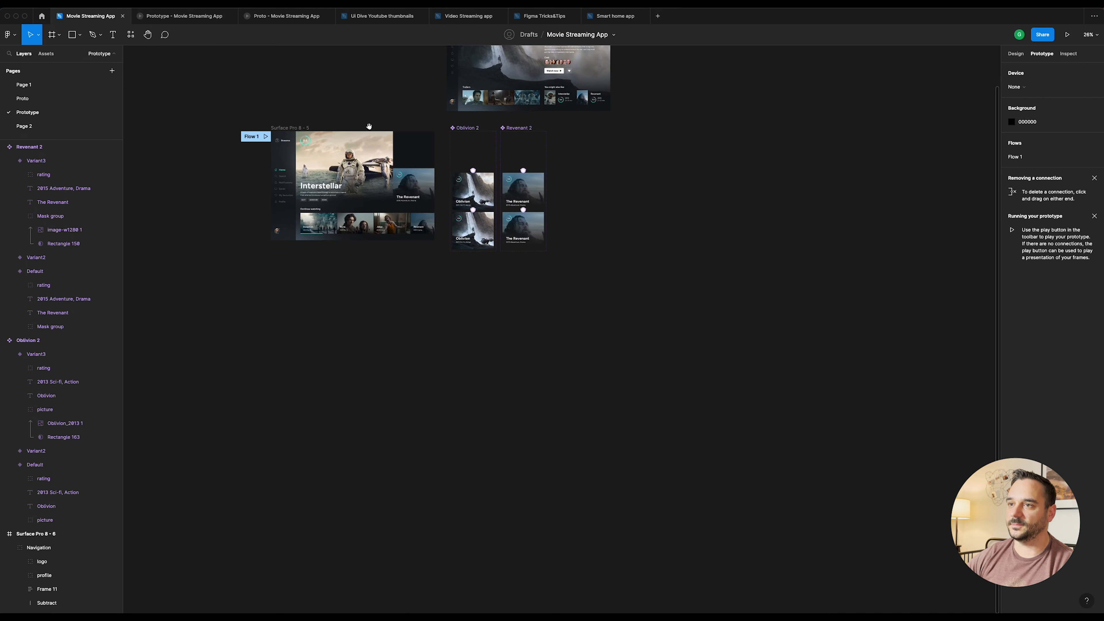
pyautogui.scroll(6, 393, 178)
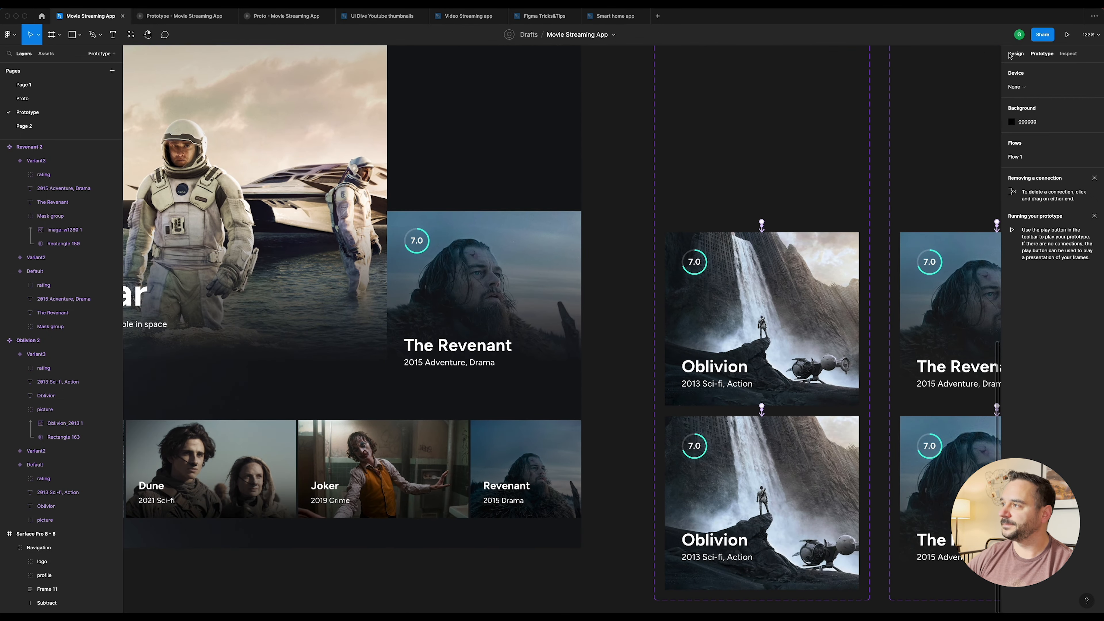
pyautogui.hotkey('shift', 'e')
pyautogui.click(472, 243)
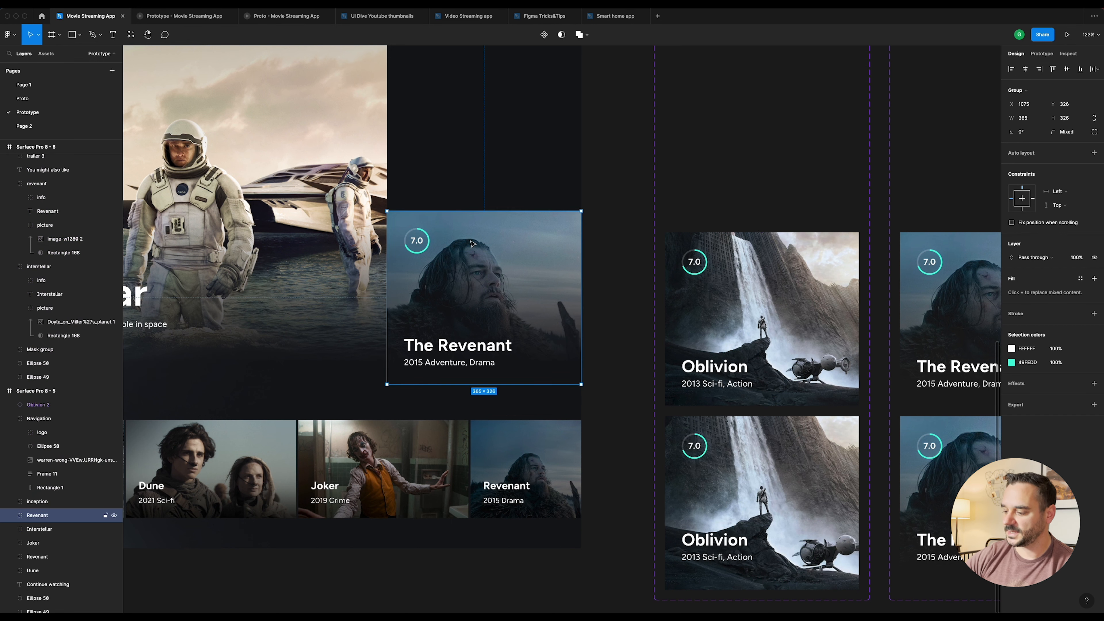
pyautogui.press('Delete')
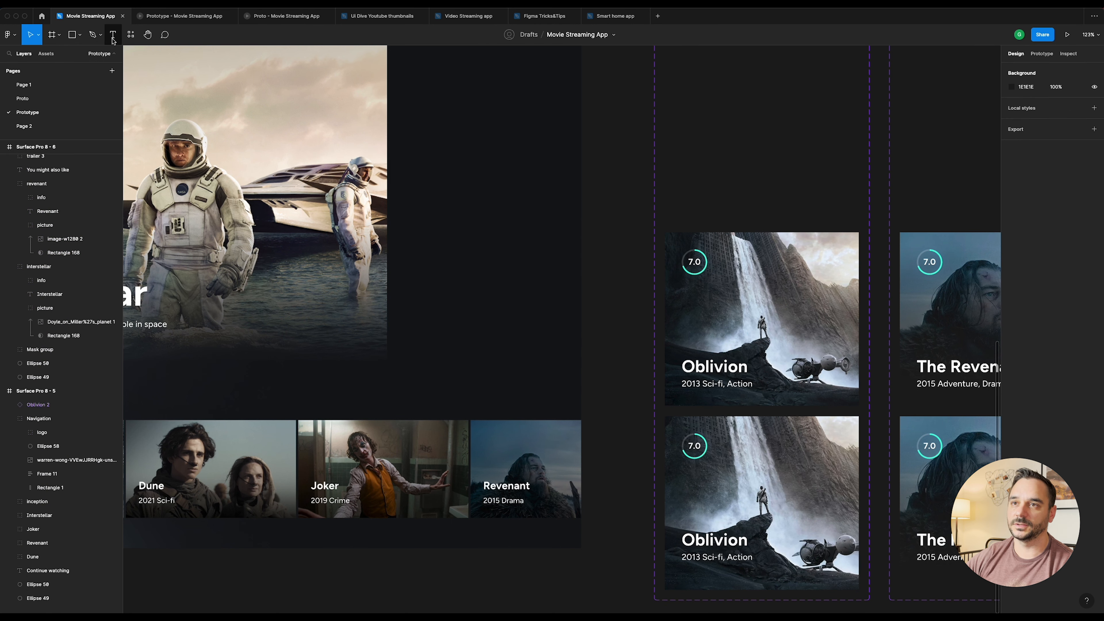
# Step: Insert an instance of the Revenant 2 component in the empty card area of Surface Pro 8 - 5, positioned at X 1074, Y 339
pyautogui.click(130, 35)
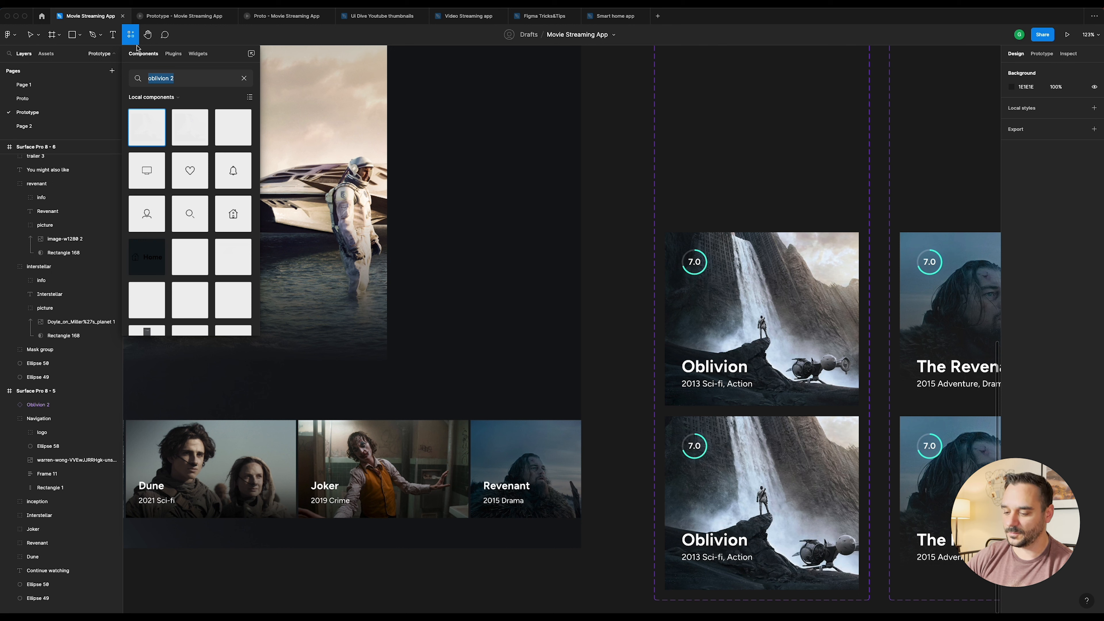
pyautogui.write('revenant')
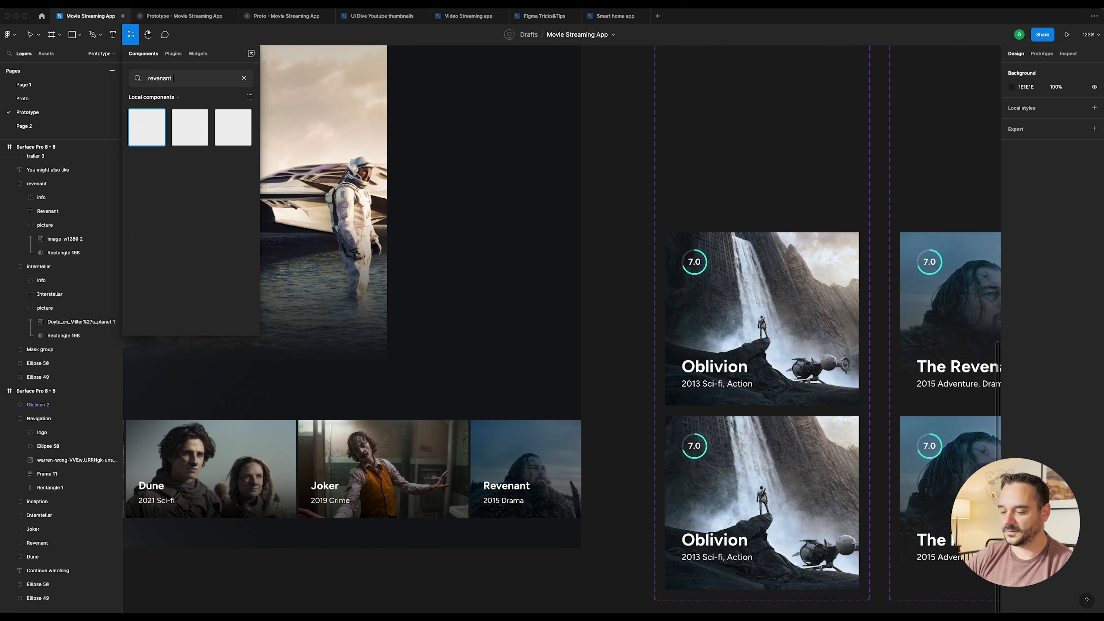
pyautogui.write(' 2')
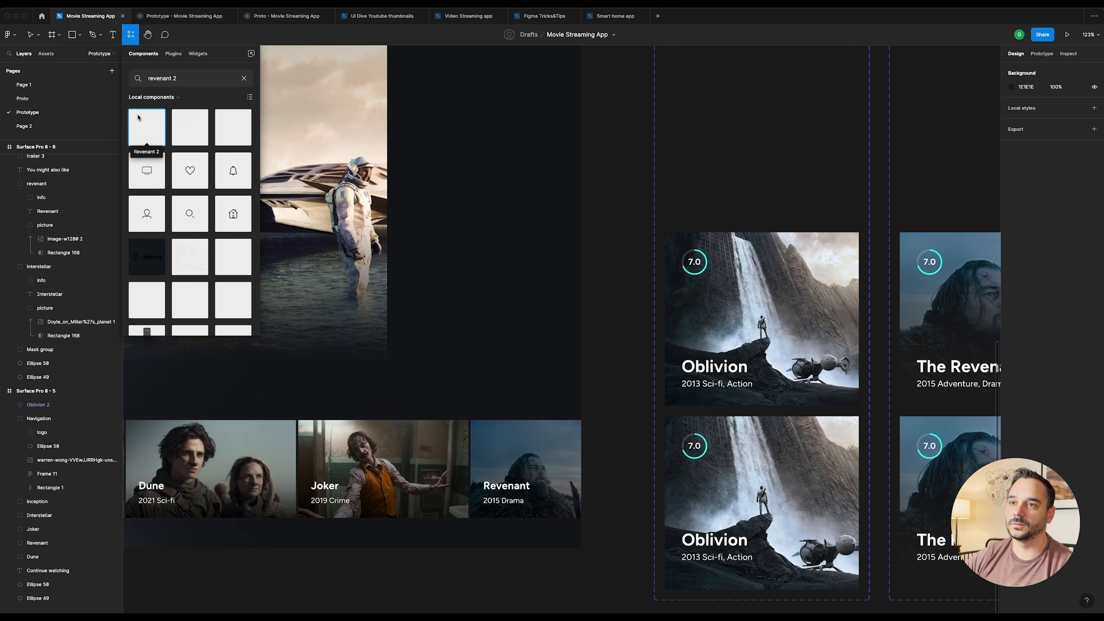
pyautogui.moveTo(486, 170); pyautogui.dragTo(506, 283)
pyautogui.scroll(2, 508, 136)
pyautogui.keyDown('ctrl'); pyautogui.scroll(3, 504, 174); pyautogui.keyUp('ctrl')
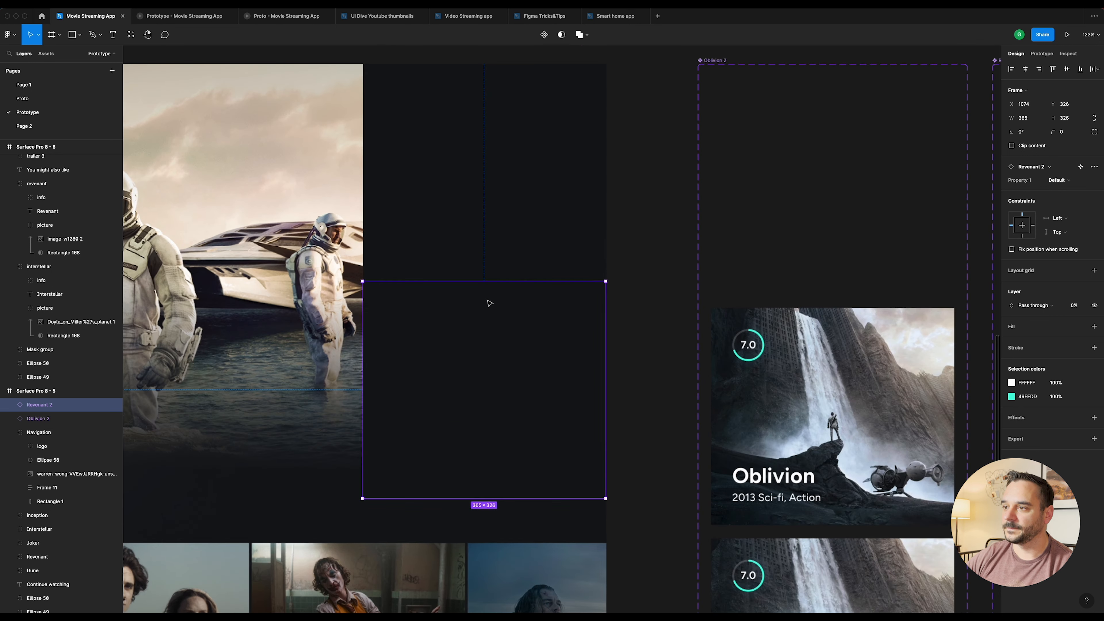
pyautogui.moveTo(497, 327); pyautogui.dragTo(497, 336)
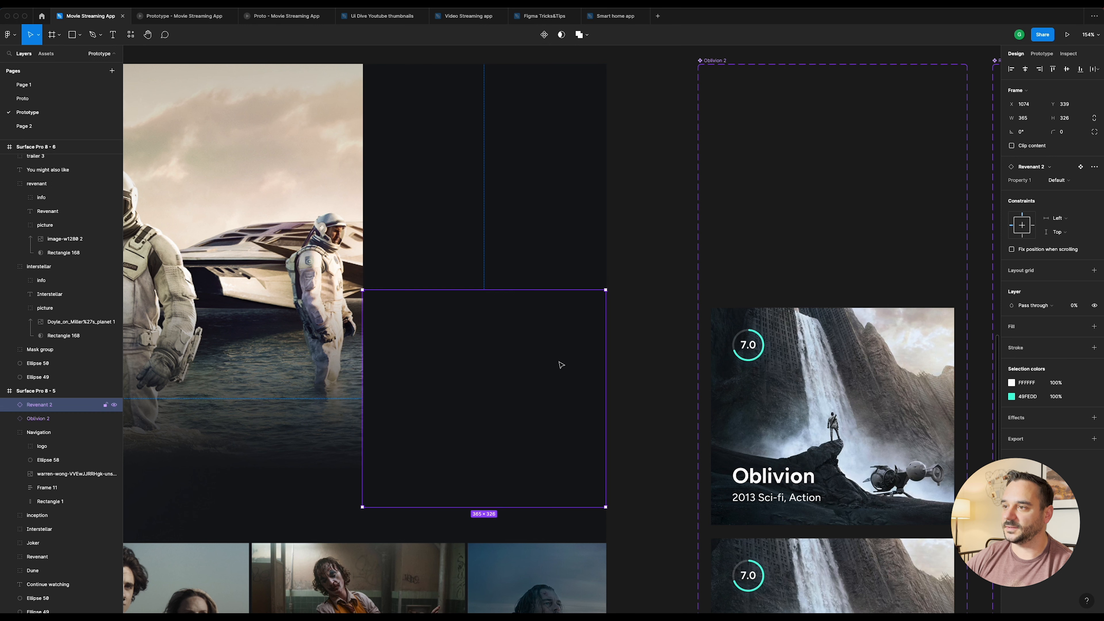
# Step: Move the Revenant 2 instance up to Y 326 so it sits flush beneath the Oblivion 2 instance
pyautogui.press('alt')
pyautogui.press('alt')
pyautogui.press('alt')
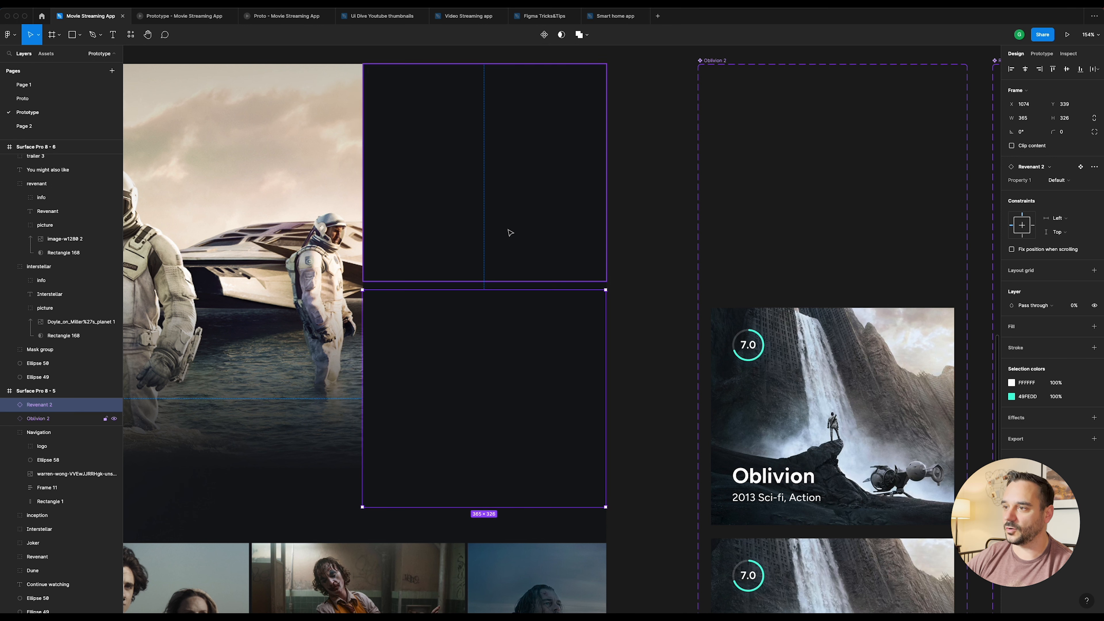
pyautogui.press('alt')
pyautogui.press('alt')
pyautogui.press('alt')
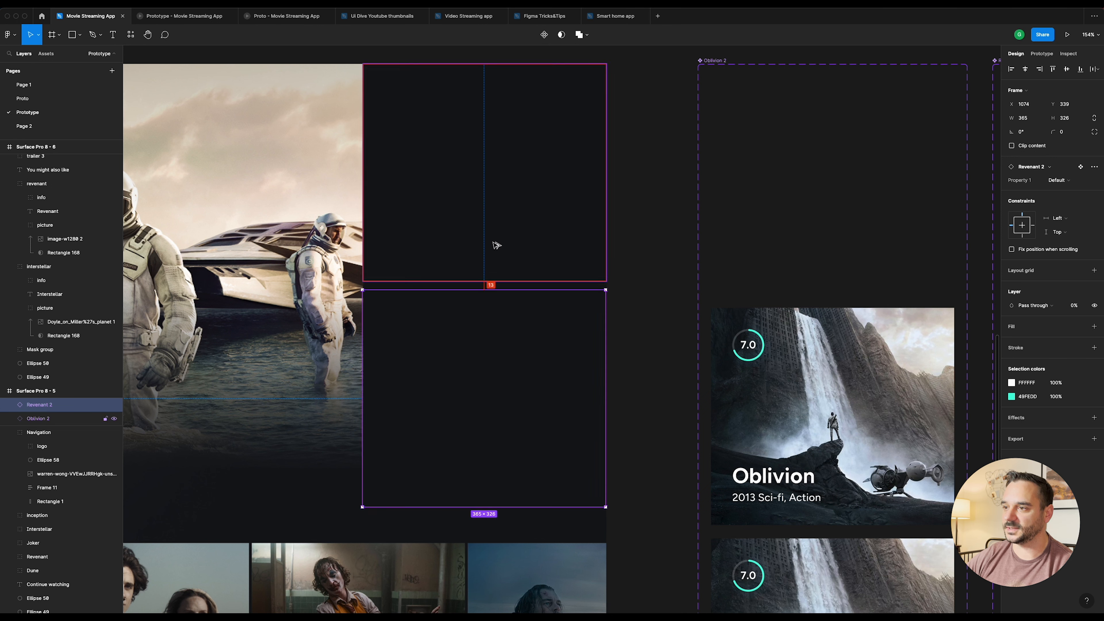
pyautogui.press('alt')
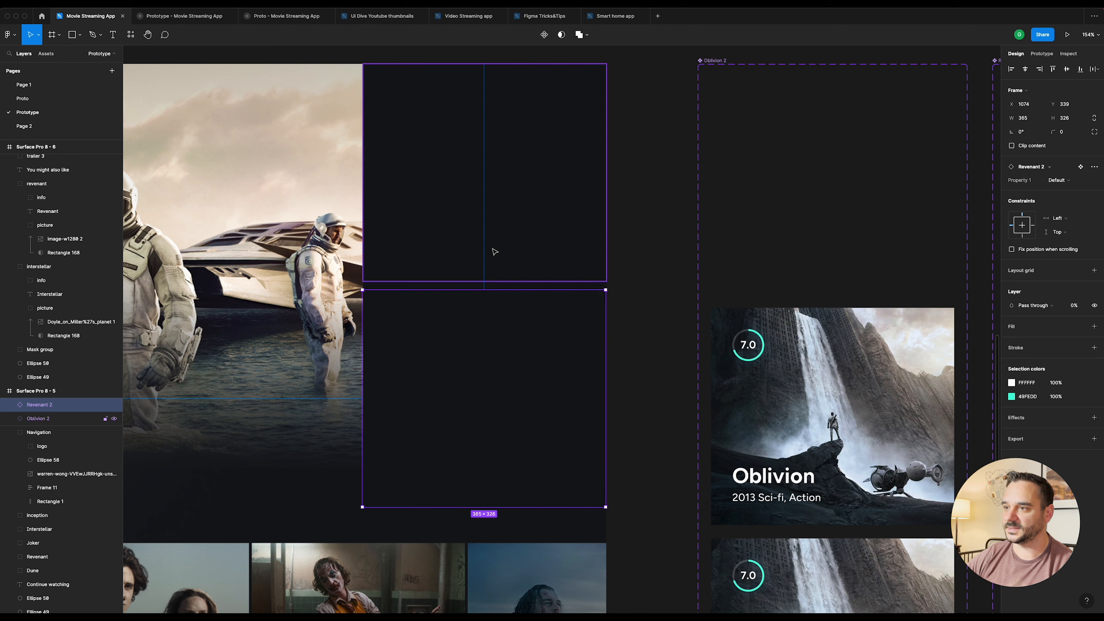
pyautogui.press('alt')
pyautogui.moveTo(495, 311); pyautogui.dragTo(495, 302)
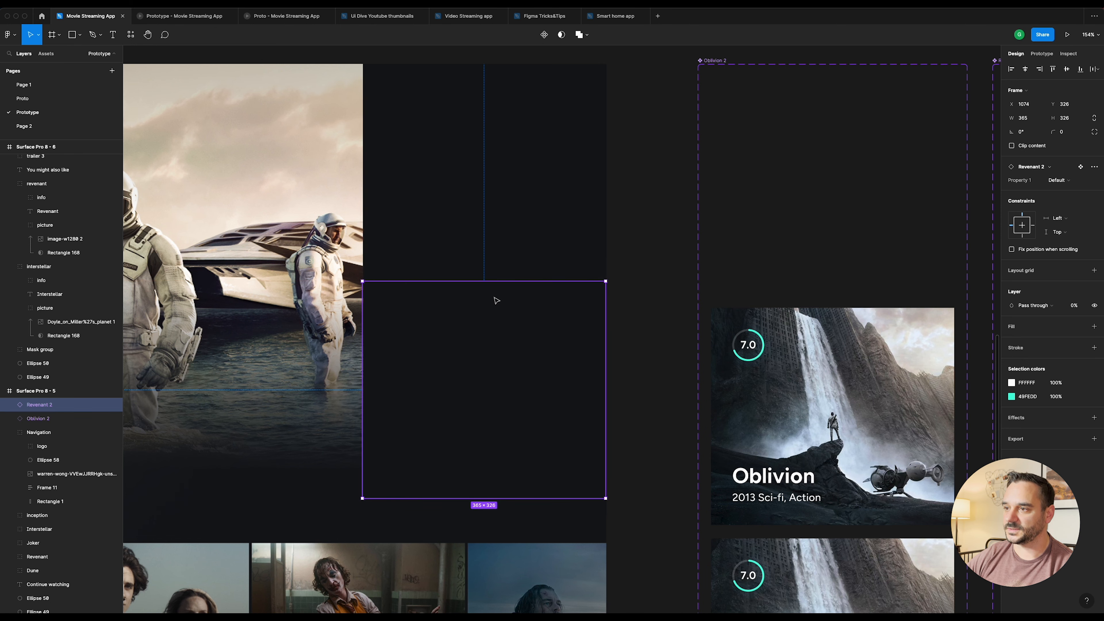
pyautogui.scroll(-5, 496, 300)
# Step: Review the home screen in the running prototype preview, then return to the Movie Streaming App design file
pyautogui.click(195, 17)
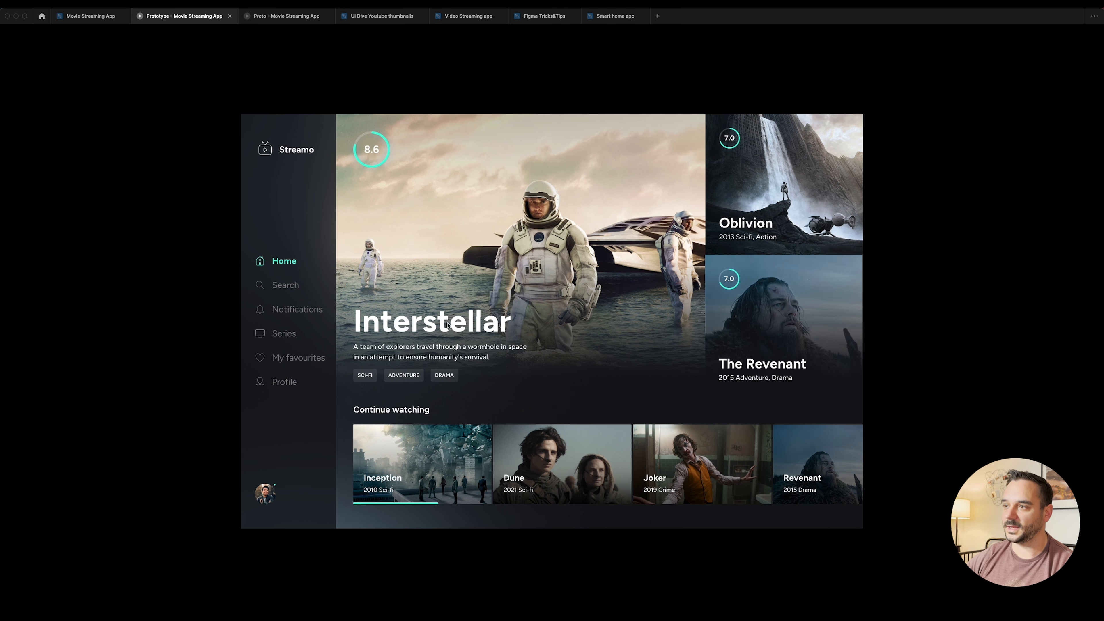
pyautogui.click(89, 16)
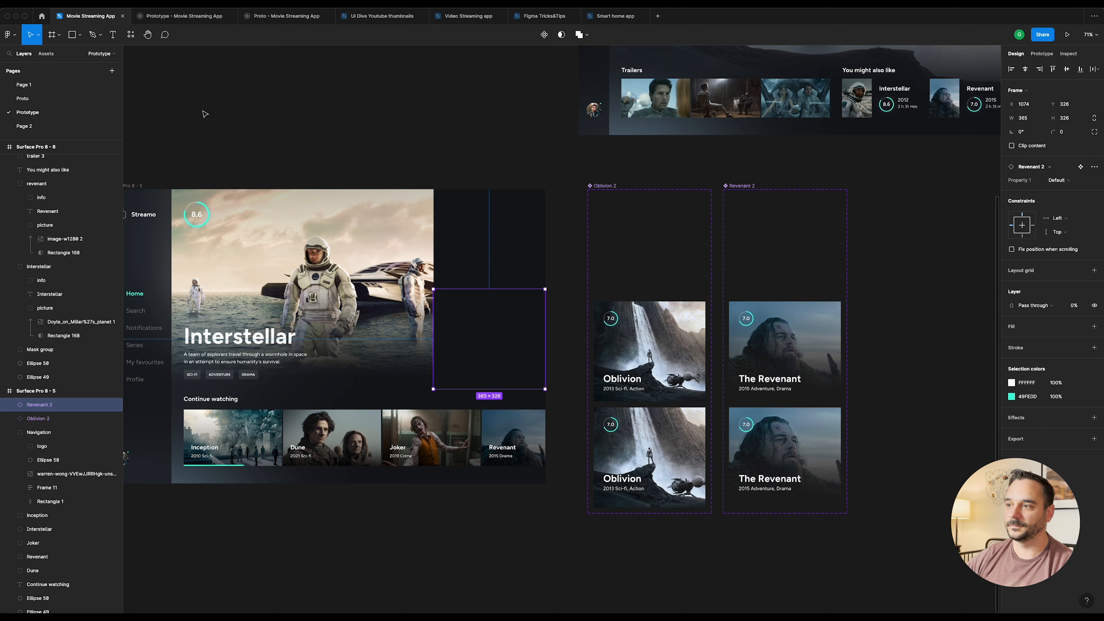
pyautogui.click(407, 162)
pyautogui.hscroll(-3, 411, 252)
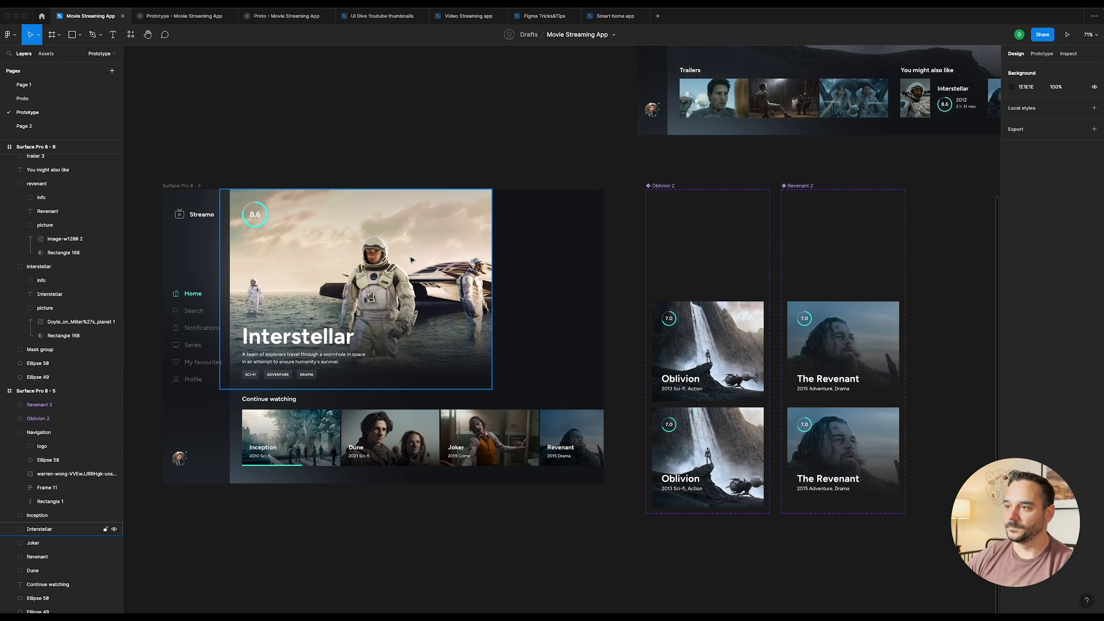
# Step: Move the Interstellar group out of Surface Pro 8 - 5 to the empty canvas beside the Revenant 2 component, at X 1037, Y 657
pyautogui.click(411, 260)
pyautogui.scroll(-5, 392, 235)
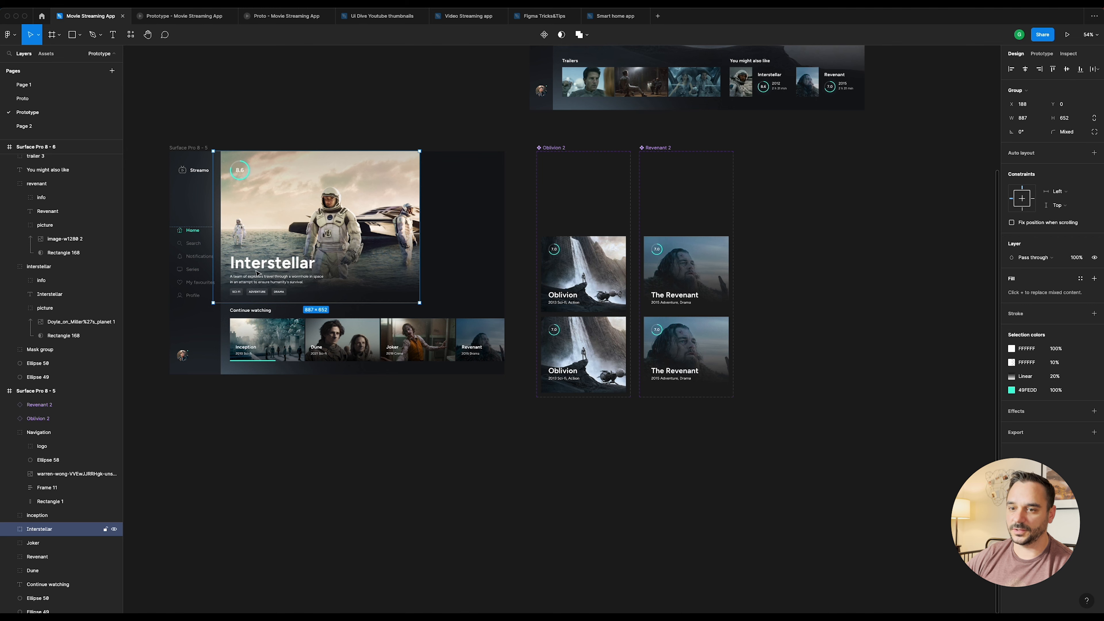
pyautogui.moveTo(283, 245); pyautogui.dragTo(829, 268)
pyautogui.hscroll(5, 829, 268)
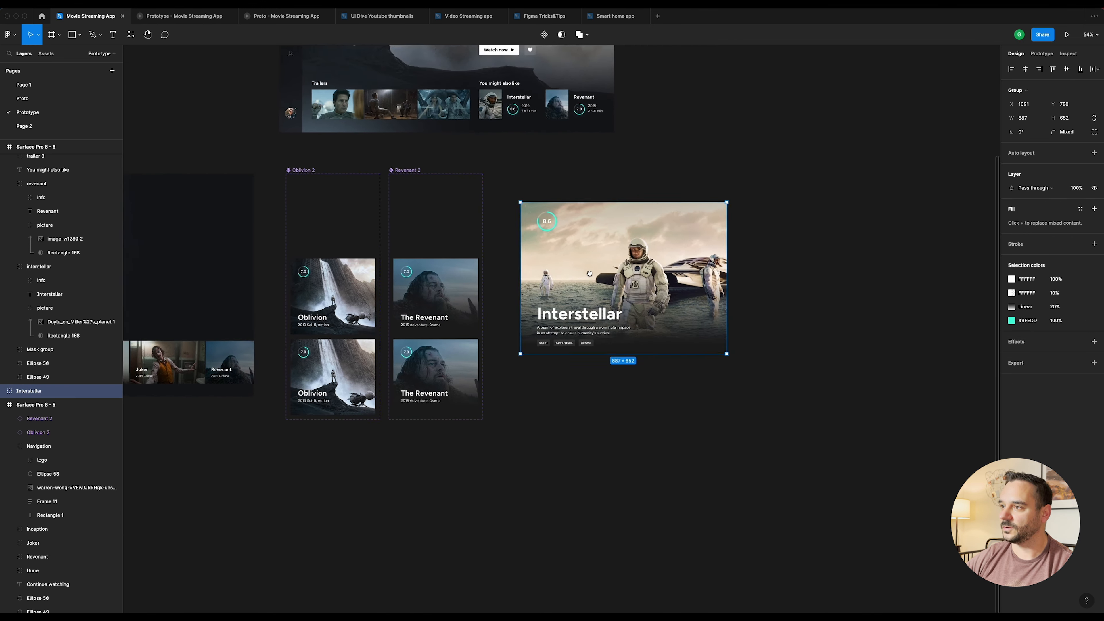
pyautogui.scroll(3, 565, 273)
pyautogui.moveTo(605, 255); pyautogui.dragTo(588, 218)
pyautogui.scroll(3, 588, 218)
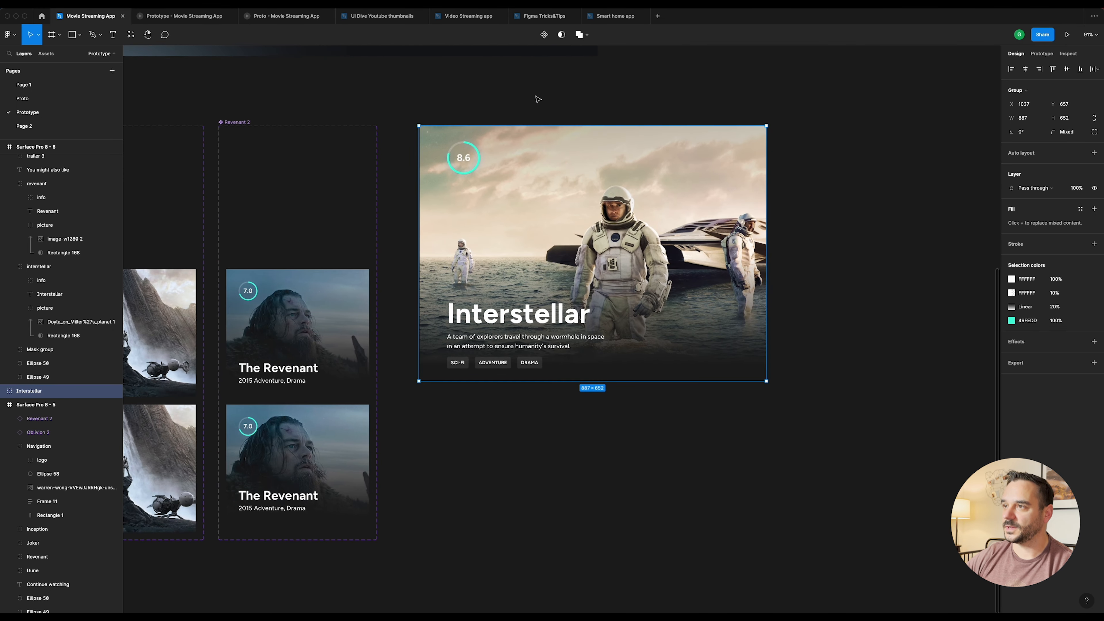
# Step: Convert the Interstellar group into a component and rename it Interstellar 2
pyautogui.click(544, 35)
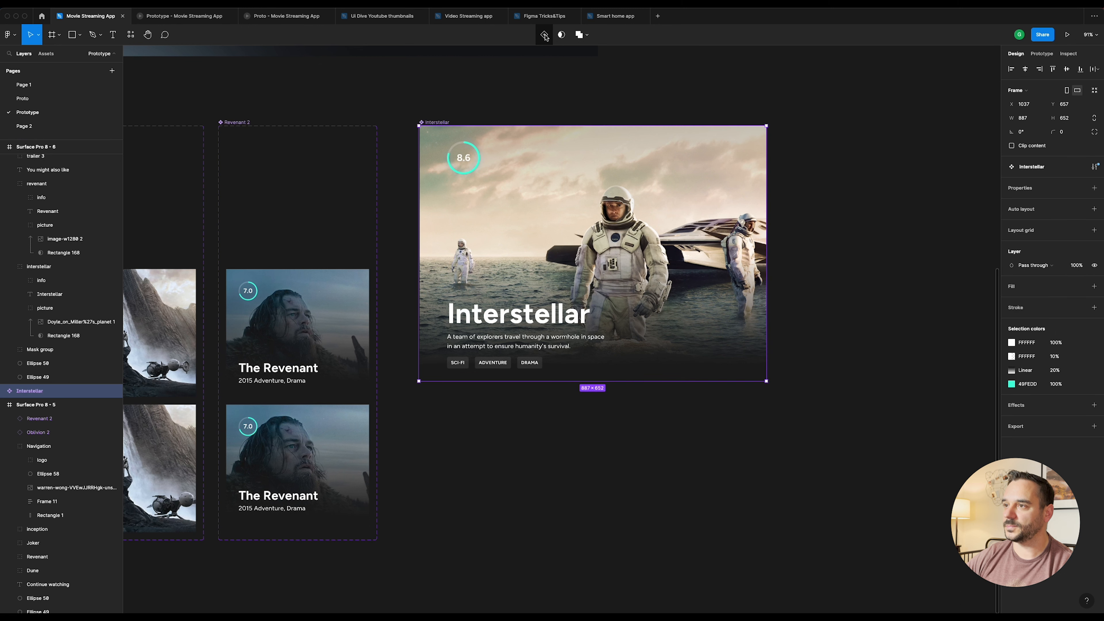
pyautogui.doubleClick(64, 394)
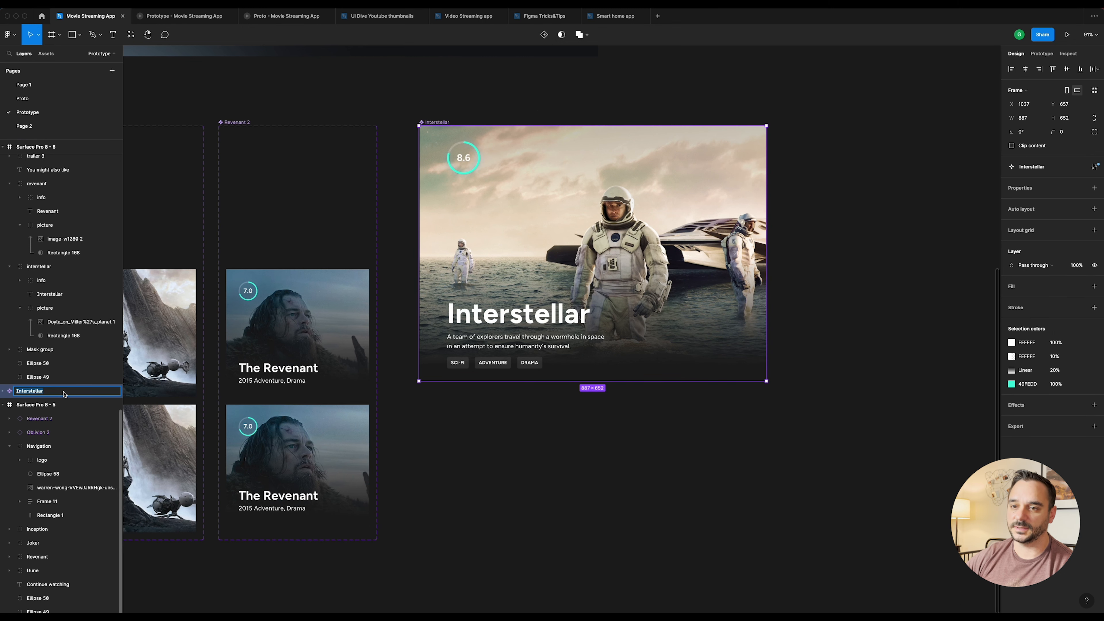
pyautogui.press('Right')
pyautogui.write('2')
pyautogui.press('Return')
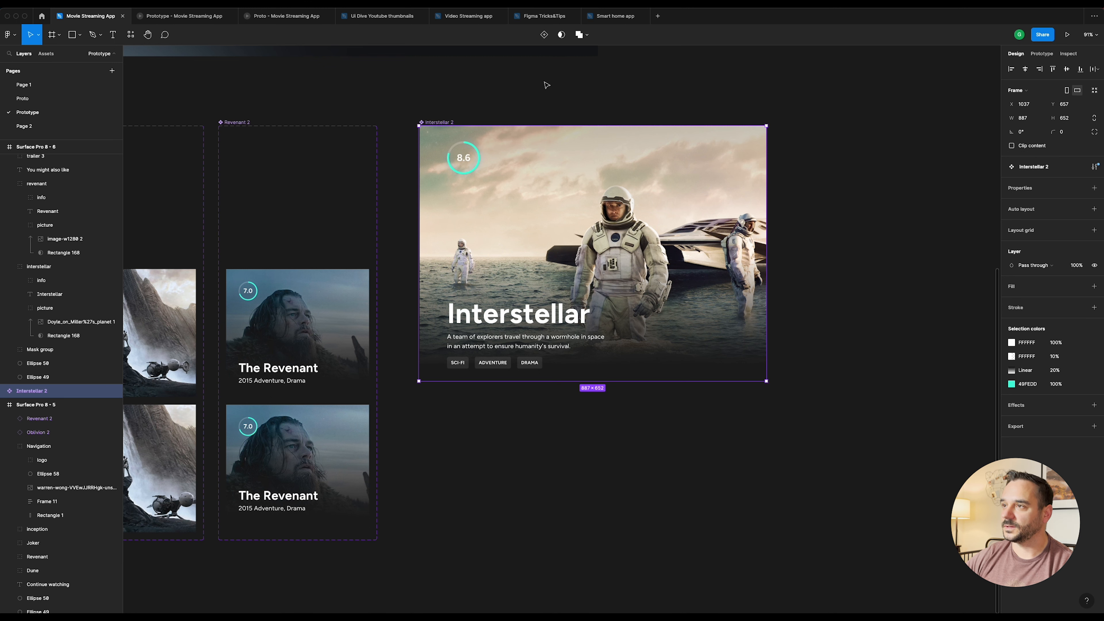
# Step: Add a second variant to the Interstellar 2 component
pyautogui.click(545, 35)
pyautogui.scroll(-2, 574, 310)
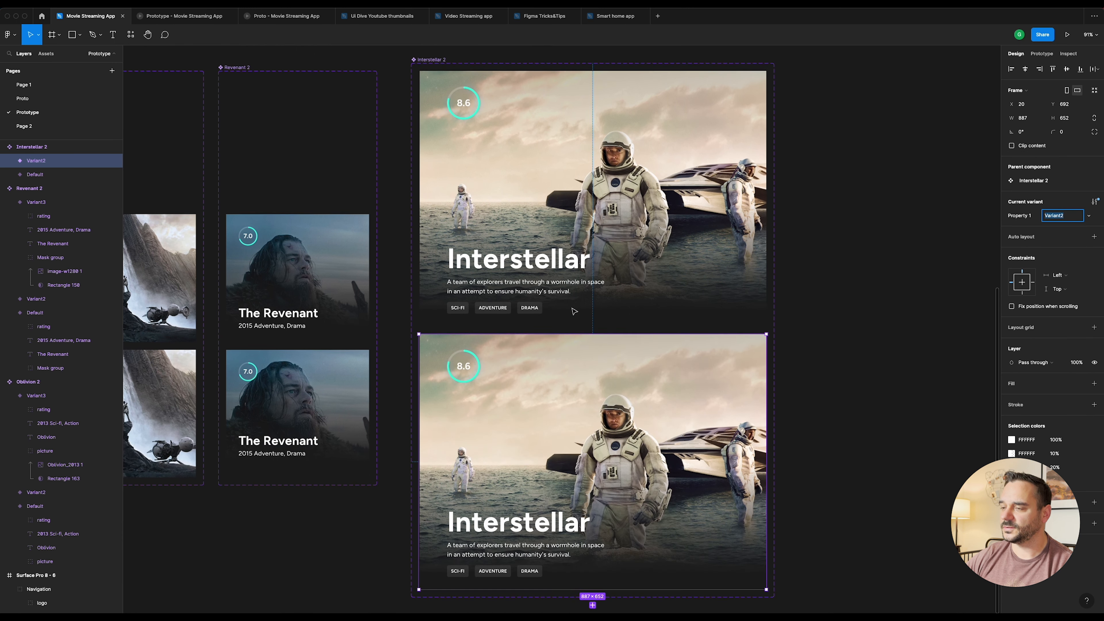
pyautogui.scroll(-1, 573, 311)
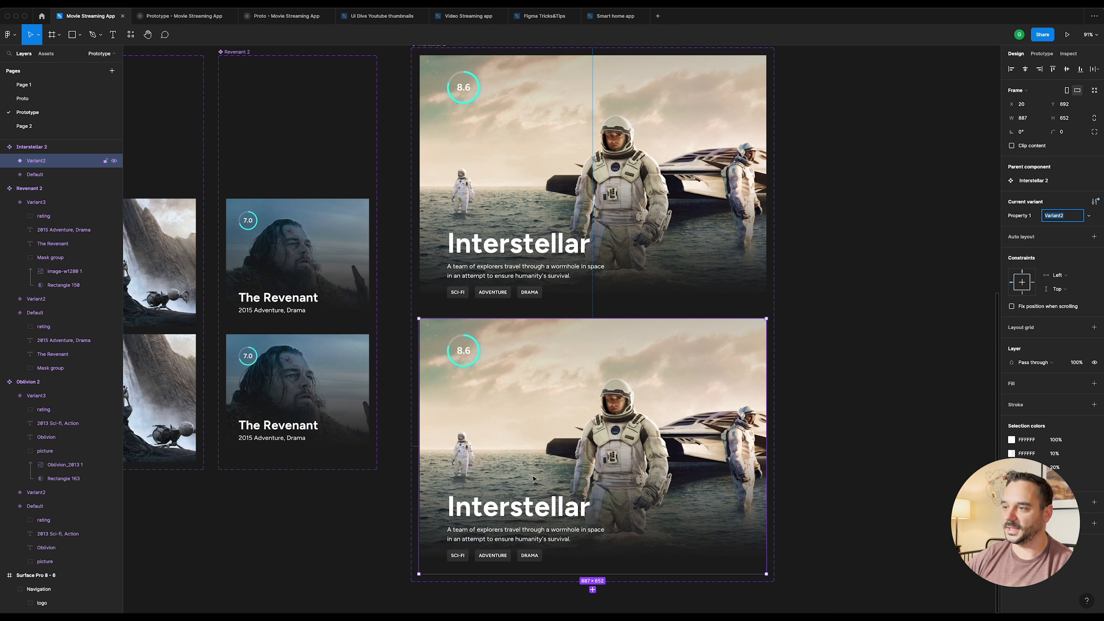
pyautogui.scroll(1, 550, 250)
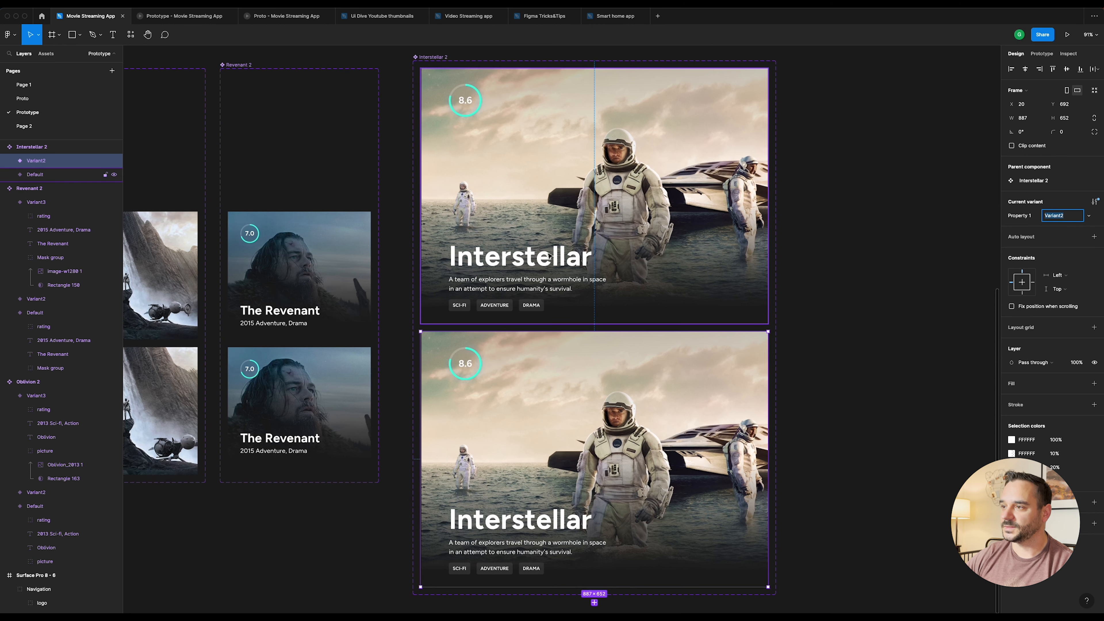
# Step: In Interstellar 2's Default variant, move the title, description and category tags down 30 px and set their opacity to 0%
pyautogui.doubleClick(574, 263)
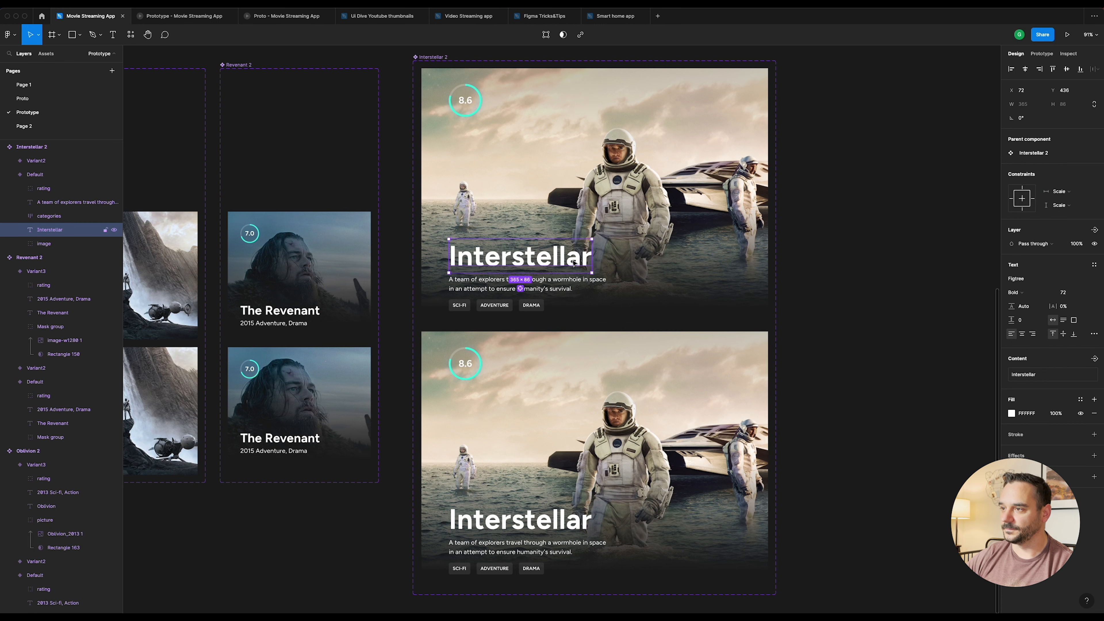
pyautogui.keyDown('shift'); pyautogui.click(551, 289); pyautogui.keyUp('shift')
pyautogui.keyDown('shift'); pyautogui.click(538, 306); pyautogui.keyUp('shift')
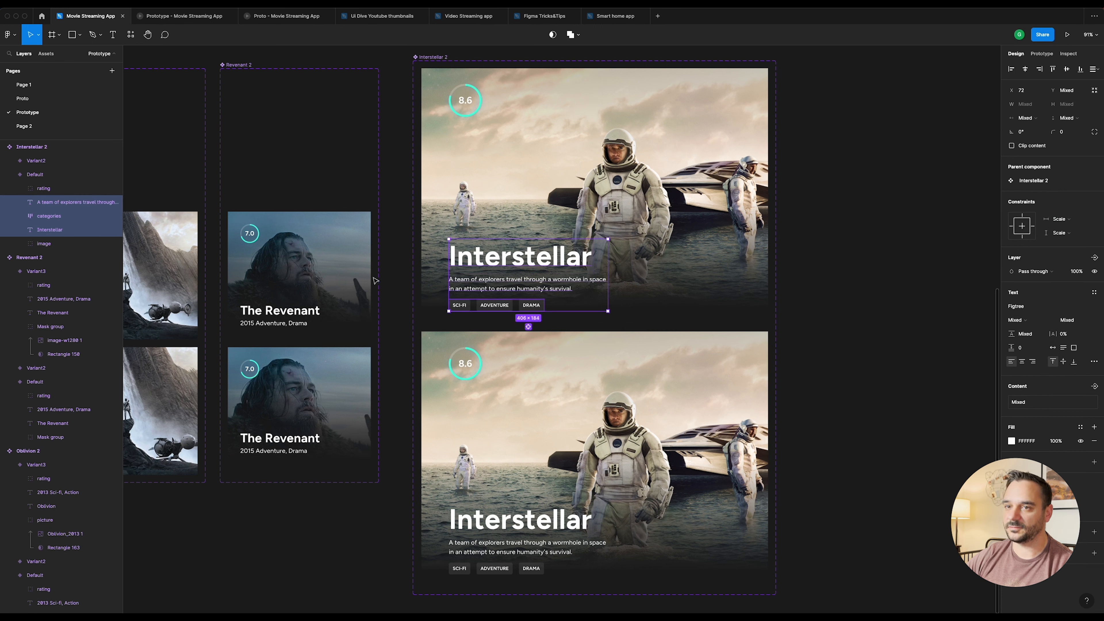
pyautogui.hotkey('shift', 'Down')
pyautogui.hotkey('shift', 'Down')
pyautogui.hotkey('shift', 'Down')
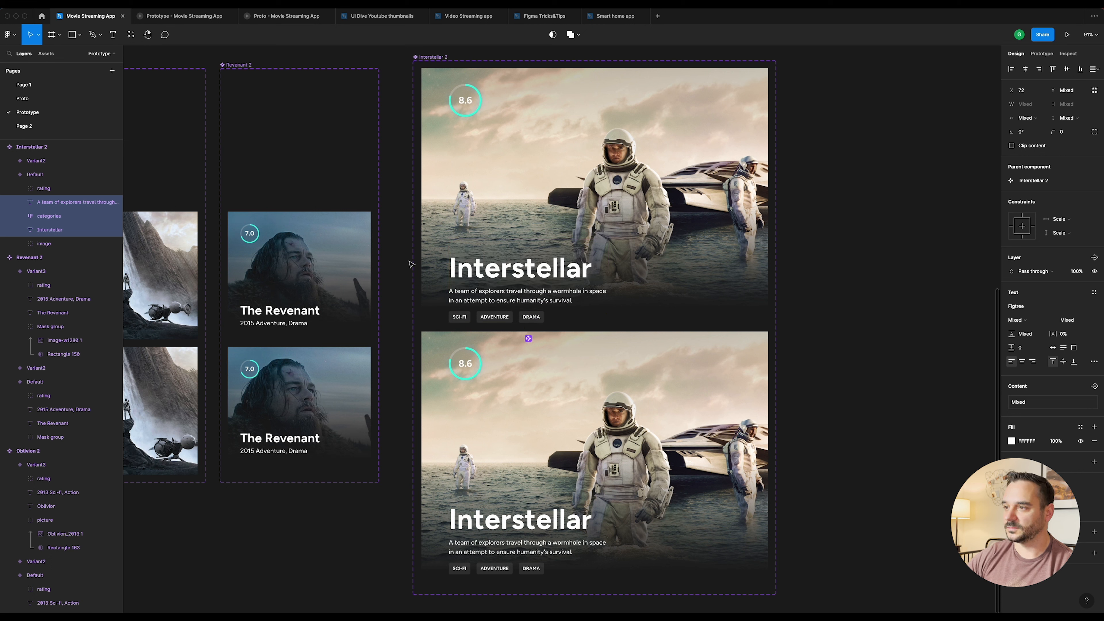
pyautogui.click(1077, 272)
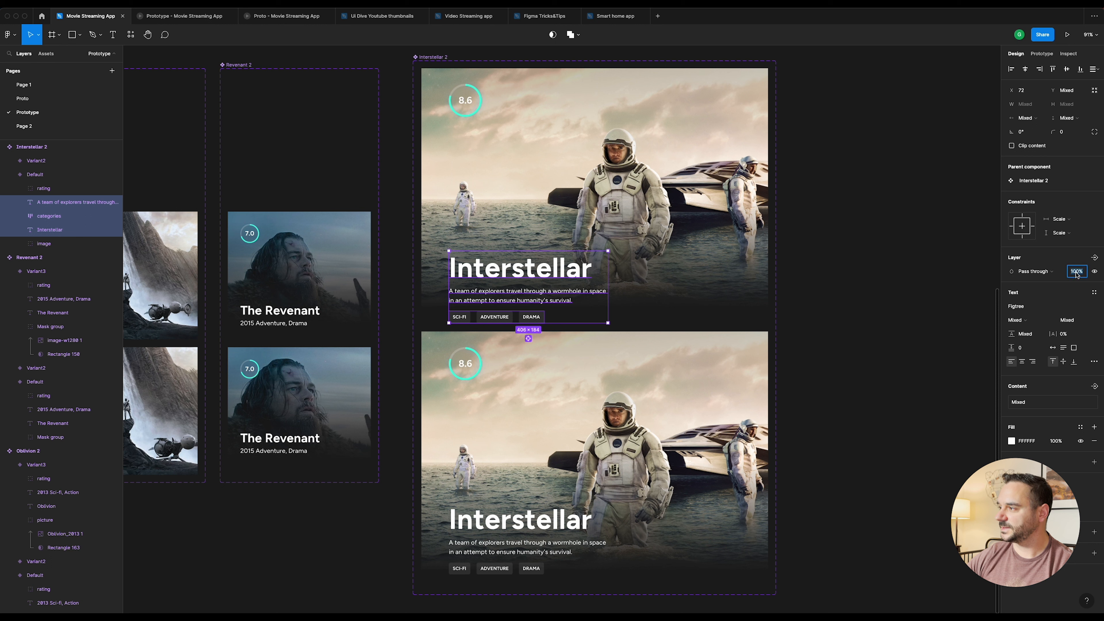
pyautogui.write('0')
pyautogui.press('Return')
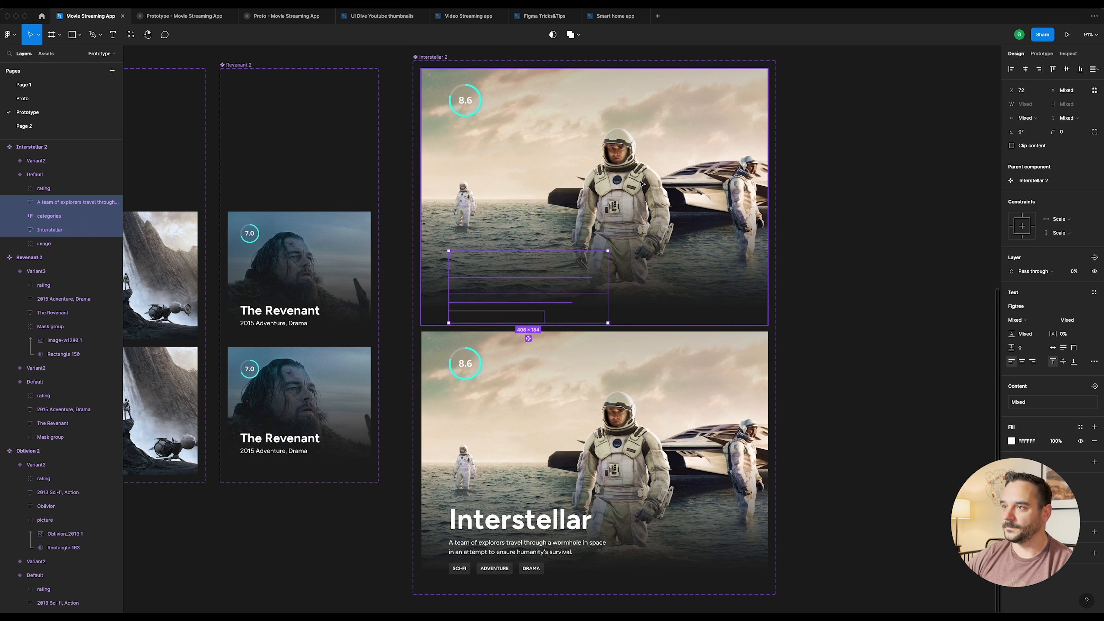
# Step: Move the Default variant's rating group up 40 px to Y 0 and set its opacity to 0%
pyautogui.click(469, 103)
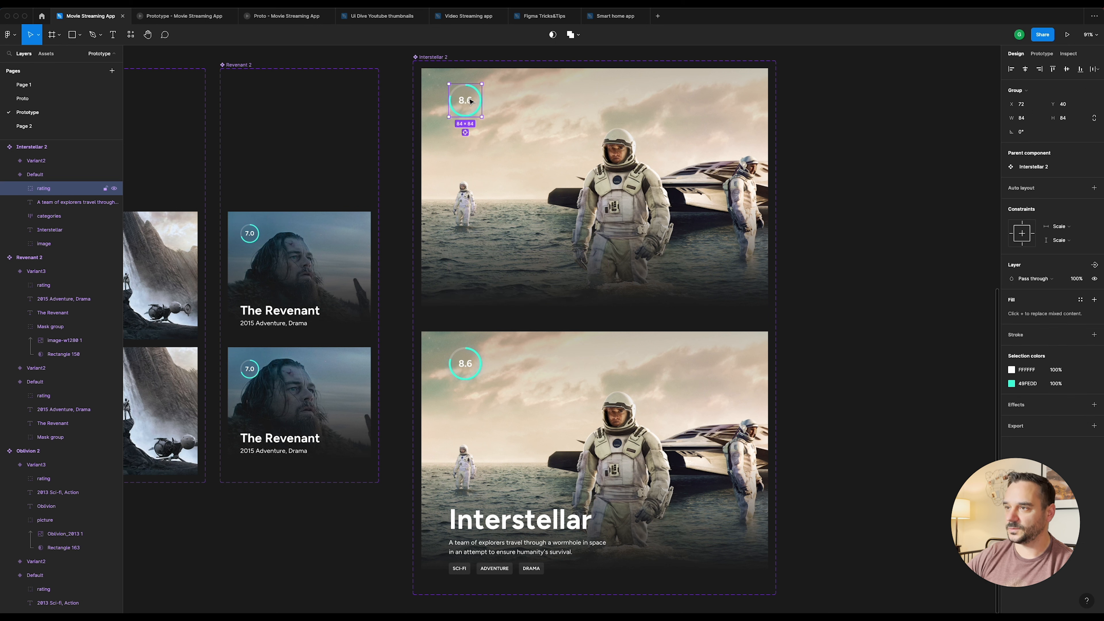
pyautogui.hotkey('shift', 'Up')
pyautogui.hotkey('shift', 'Up')
pyautogui.hotkey('shift', 'Up')
pyautogui.hotkey('shift', 'Up')
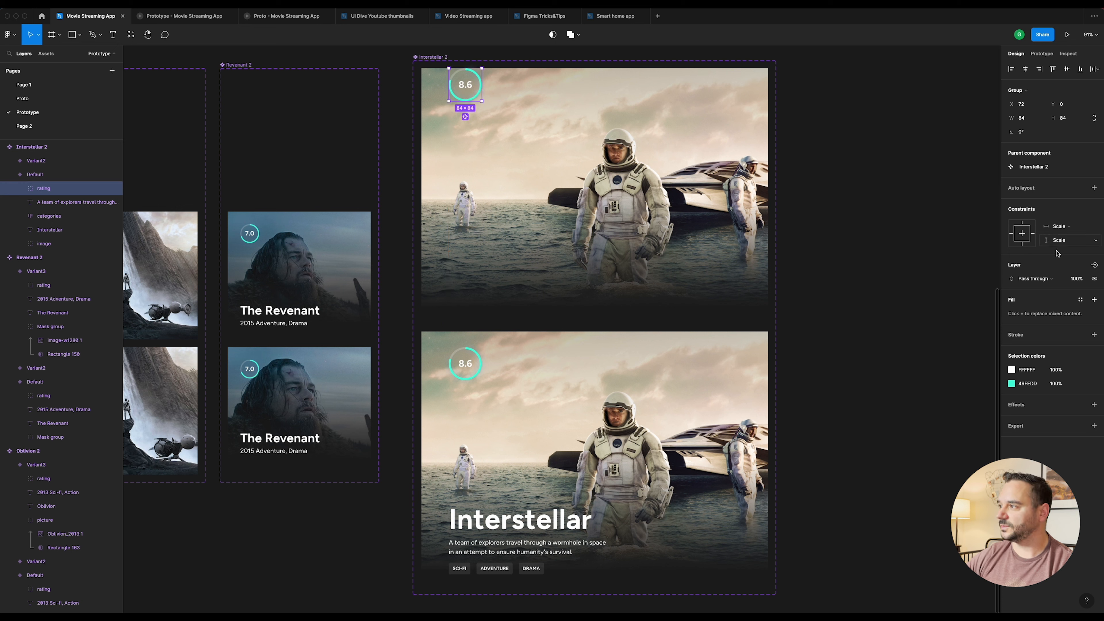
pyautogui.click(1074, 279)
pyautogui.write('0')
pyautogui.press('Return')
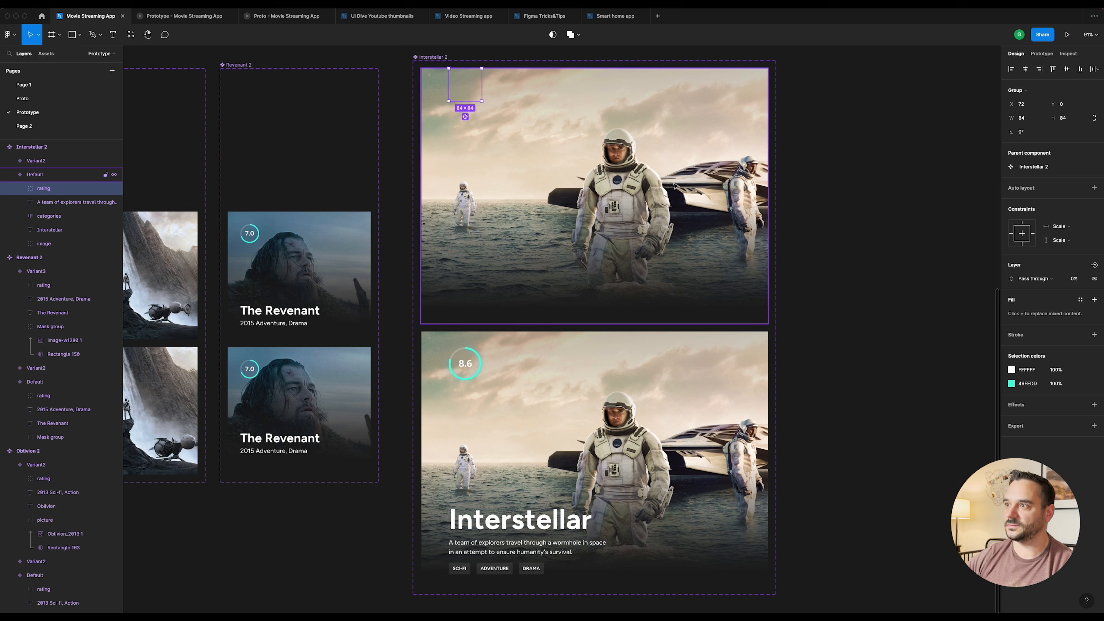
# Step: Enlarge the Default variant's Interstellar image slightly from its centre within the crop and nudge it down a little
pyautogui.keyDown('super'); pyautogui.click(560, 168); pyautogui.keyUp('super')
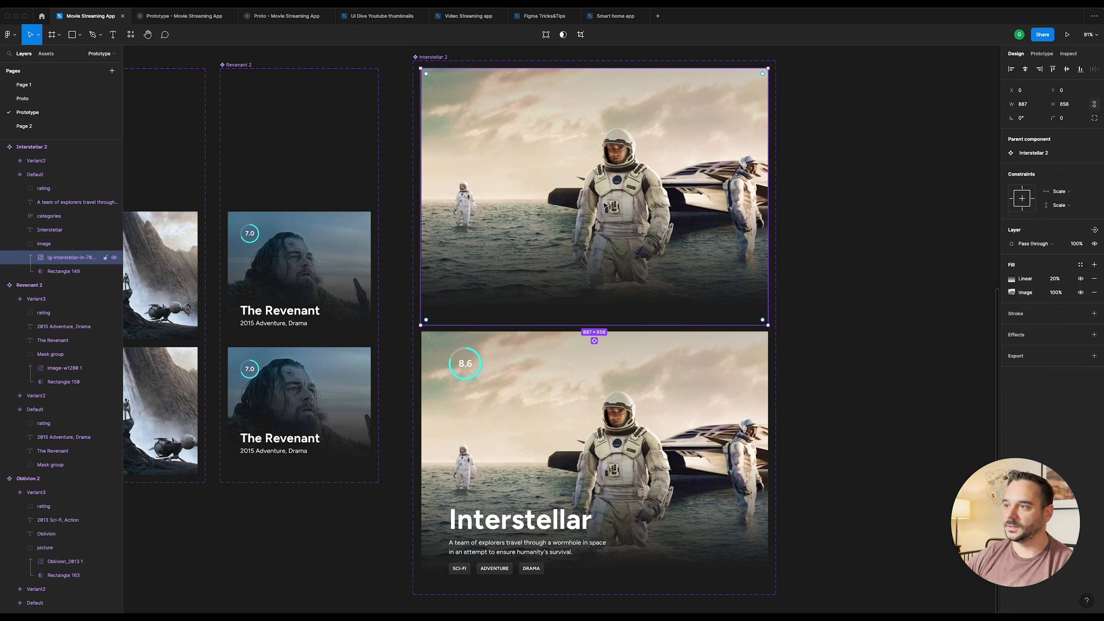
pyautogui.click(68, 272)
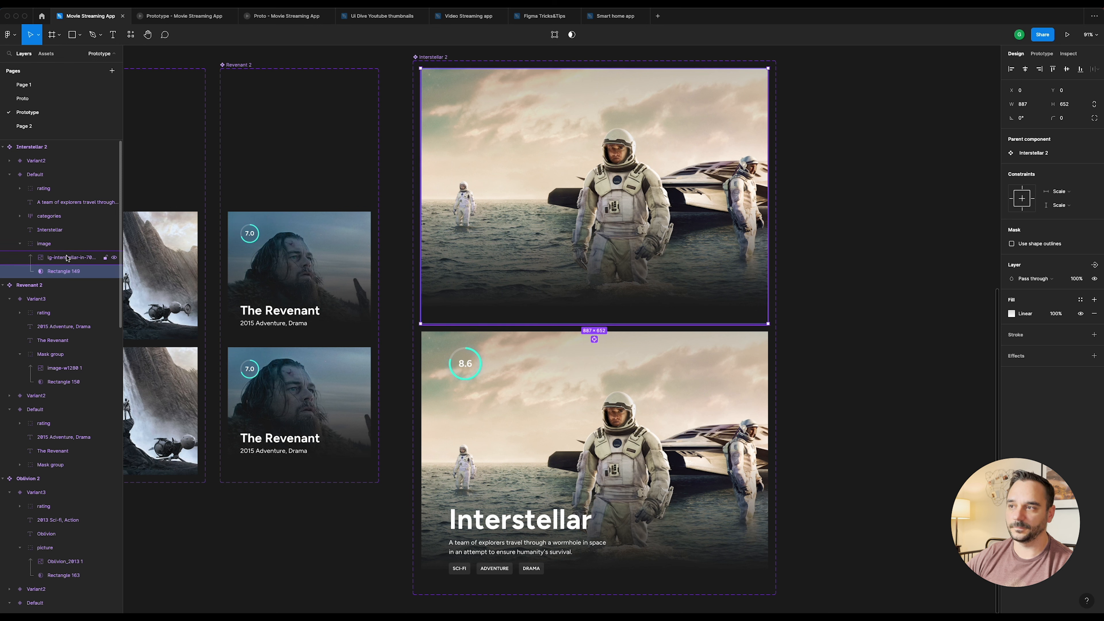
pyautogui.click(68, 258)
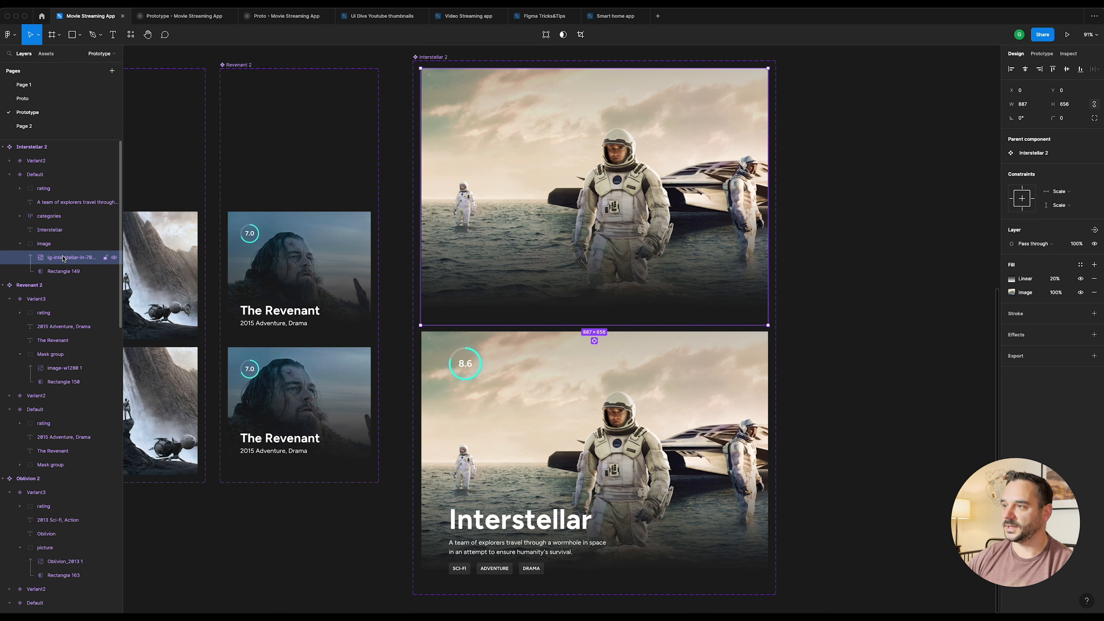
pyautogui.scroll(2, 623, 190)
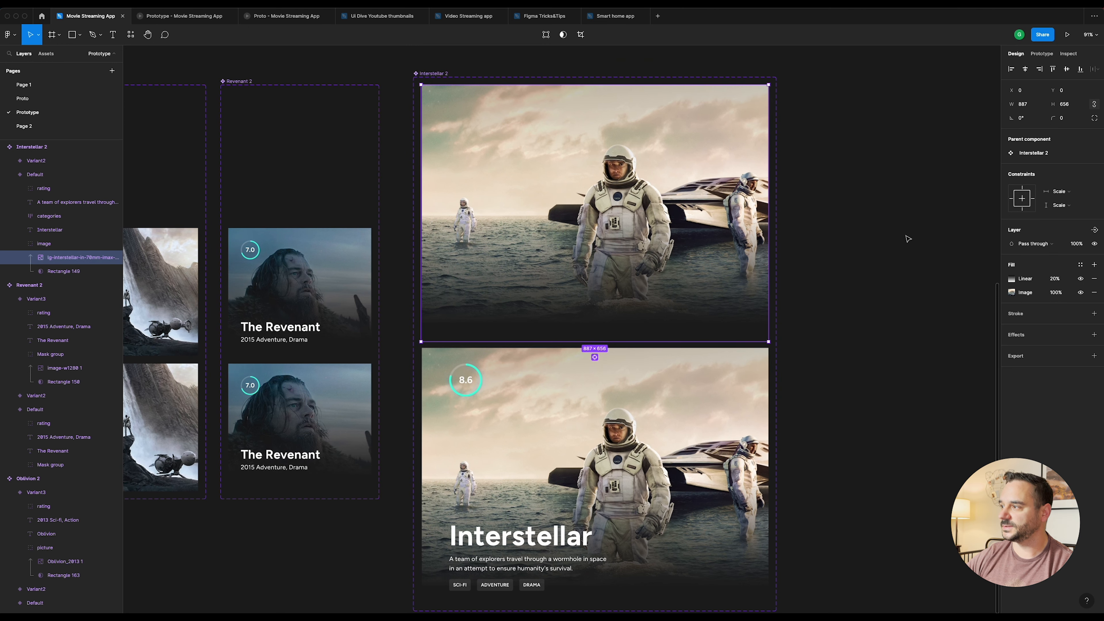
pyautogui.click(1011, 292)
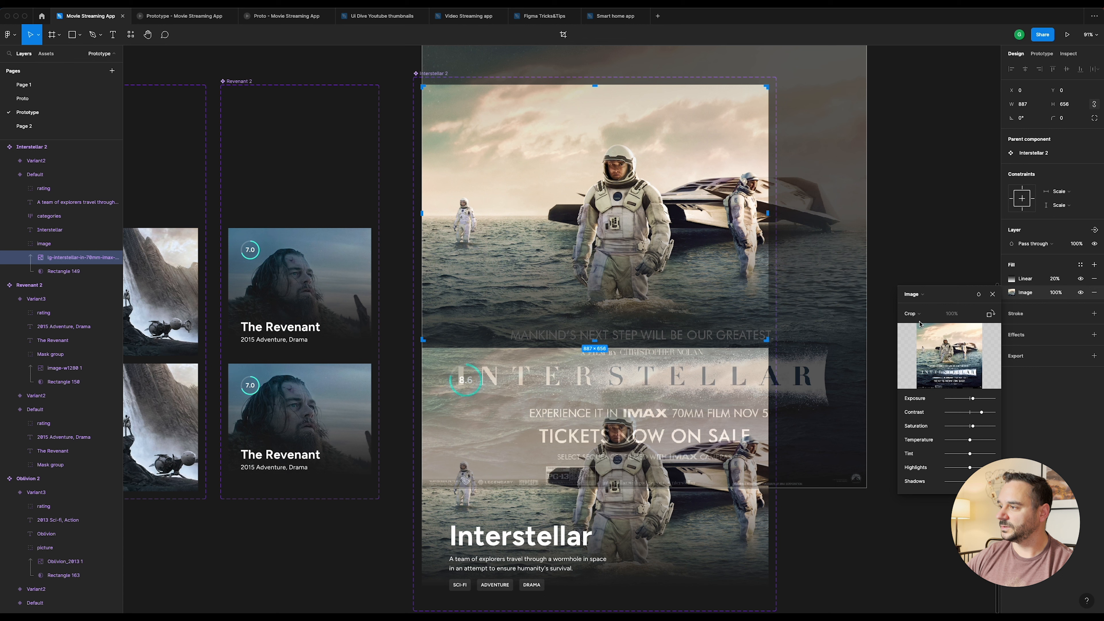
pyautogui.scroll(5, 838, 165)
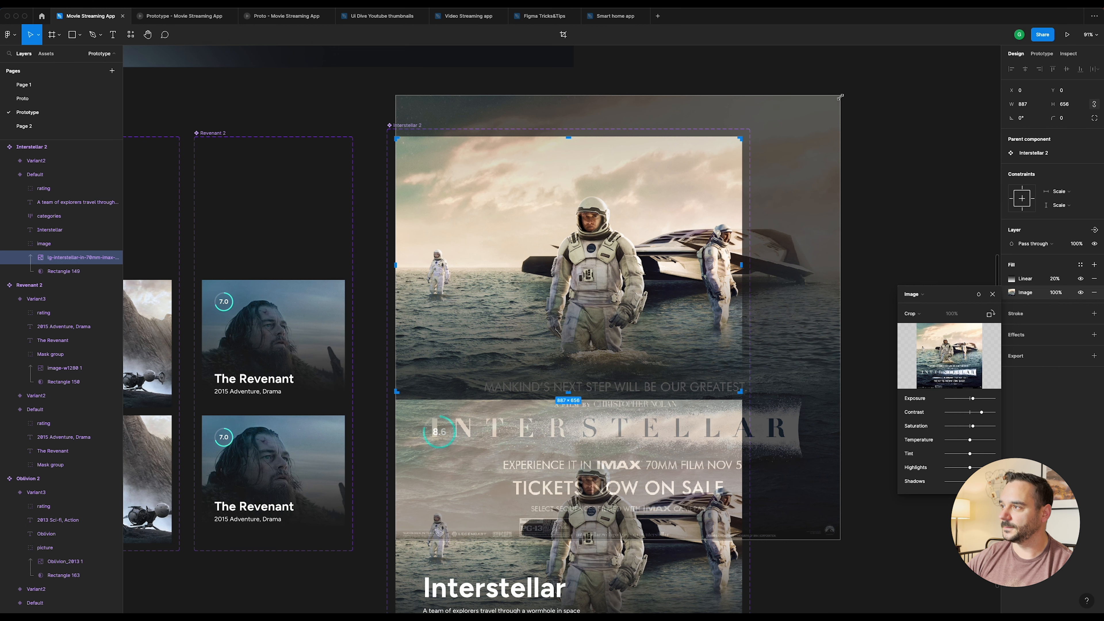
pyautogui.moveTo(840, 97); pyautogui.dragTo(858, 87)
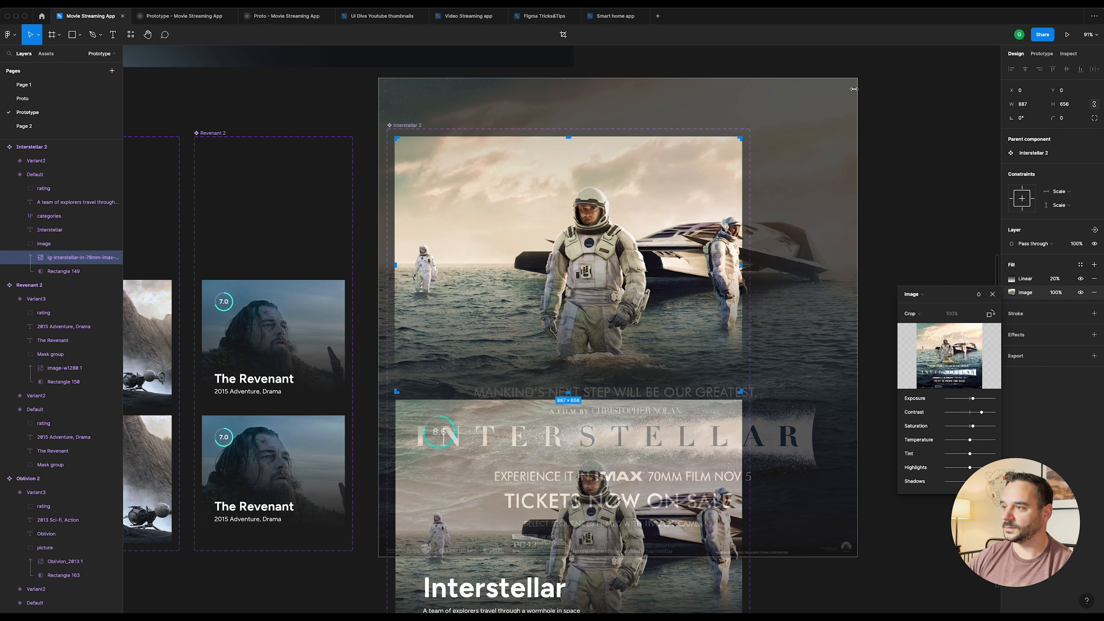
pyautogui.moveTo(721, 170); pyautogui.dragTo(721, 174)
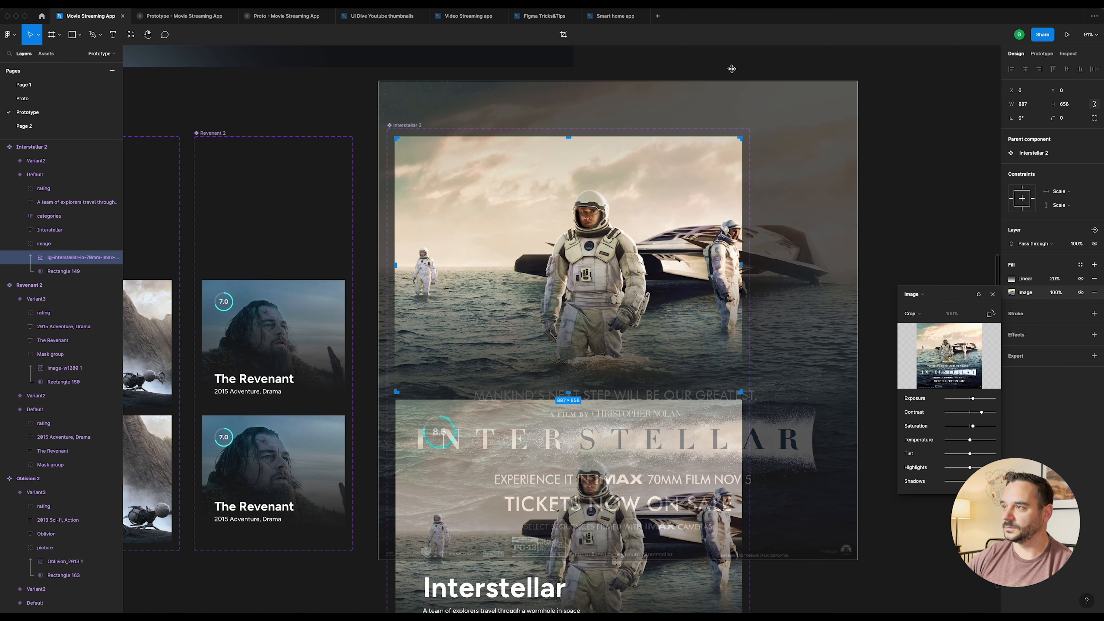
pyautogui.press('Return')
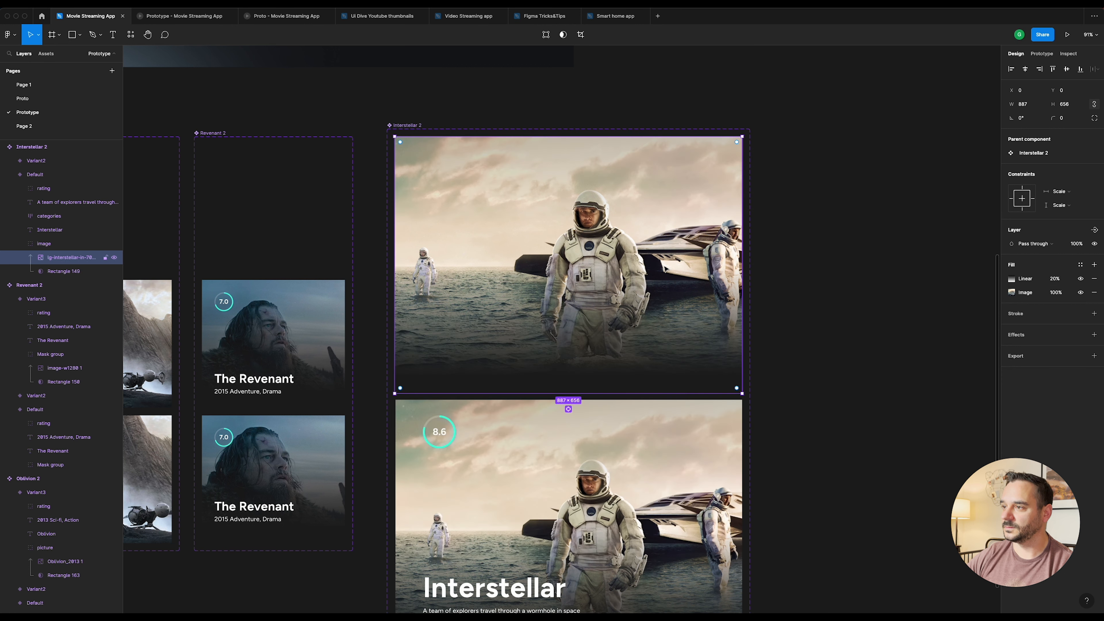
# Step: Set the opacity of the Interstellar image layer in the Default variant to 0%
pyautogui.click(1081, 244)
pyautogui.write('0')
pyautogui.press('Return')
pyautogui.click(908, 213)
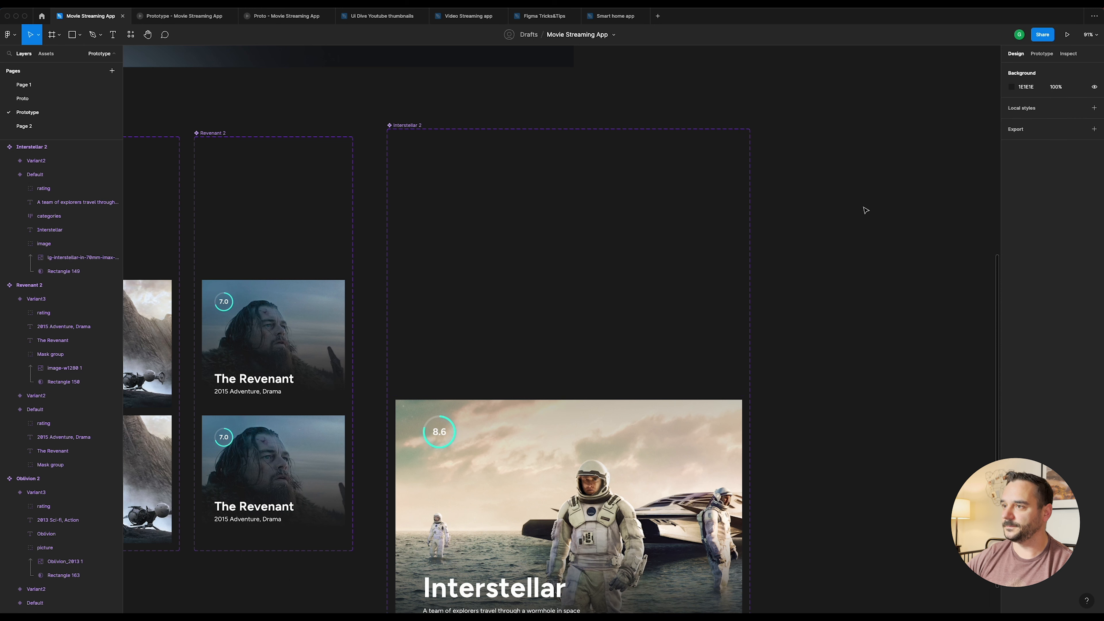
pyautogui.scroll(-3, 863, 210)
pyautogui.scroll(1, 622, 151)
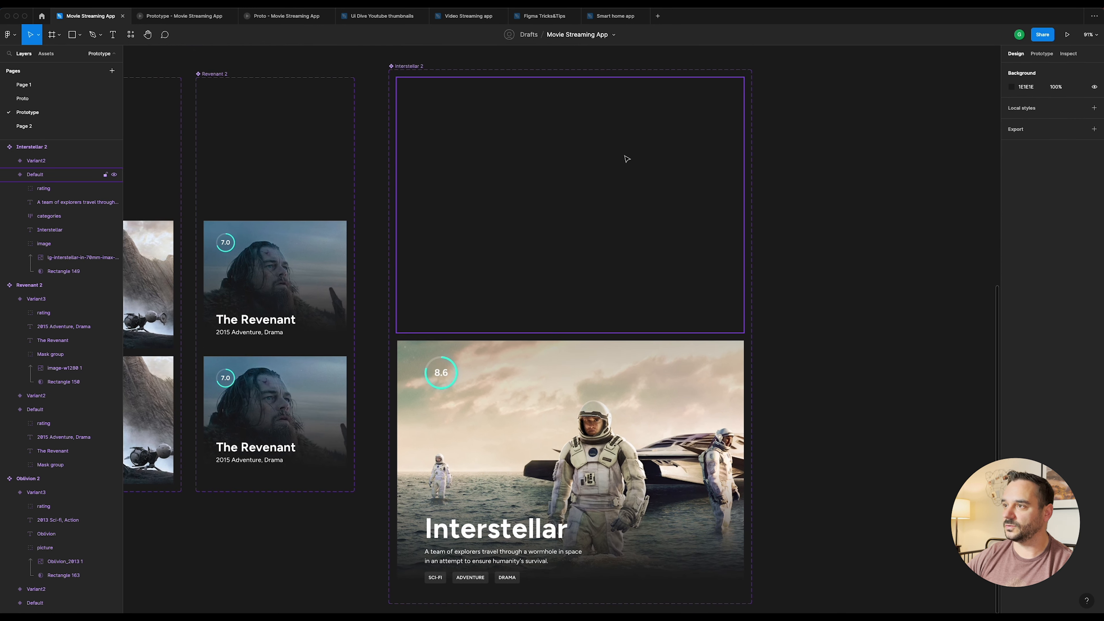
# Step: Connect Interstellar 2's Default variant to Variant2 with a change-to interaction triggered after a 1 ms delay
pyautogui.click(623, 153)
pyautogui.click(1042, 54)
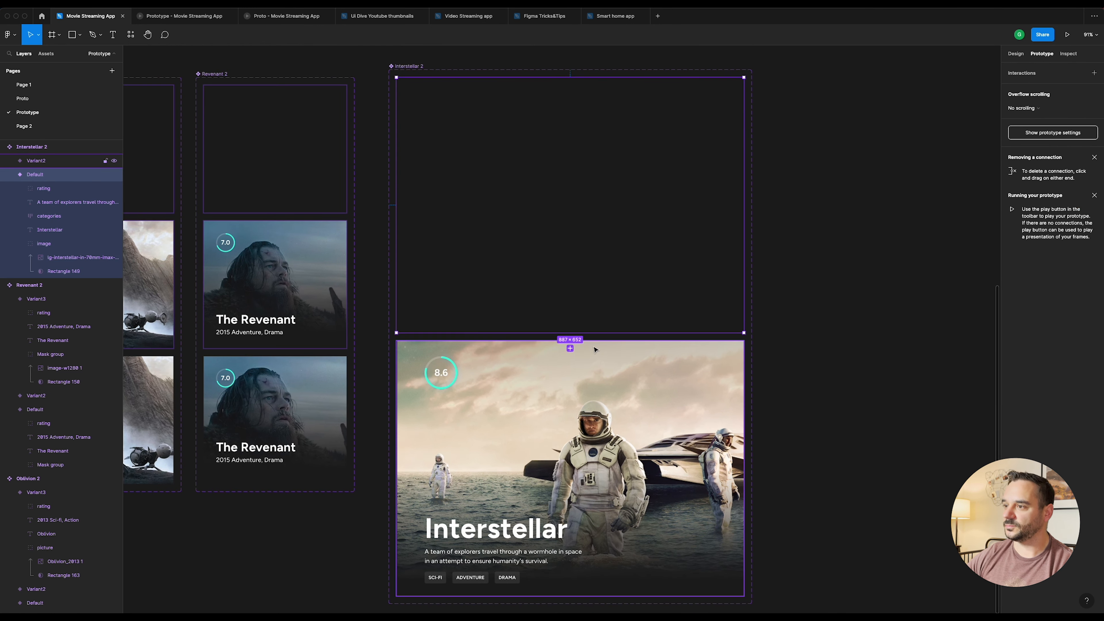
pyautogui.scroll(10, 574, 348)
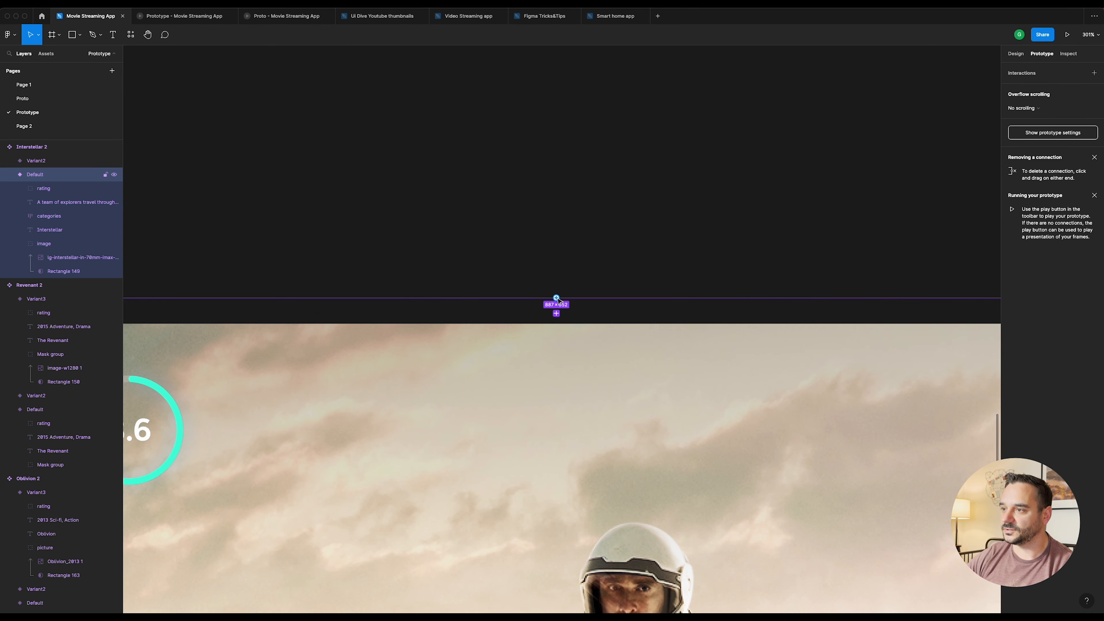
pyautogui.moveTo(557, 298); pyautogui.dragTo(556, 326)
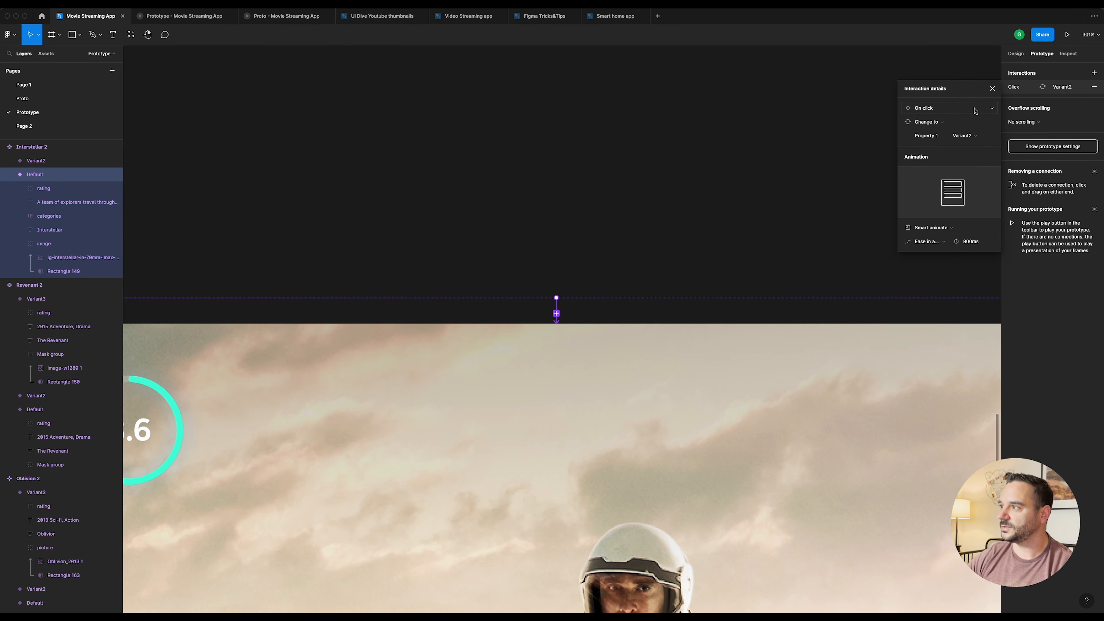
pyautogui.click(952, 108)
pyautogui.click(949, 216)
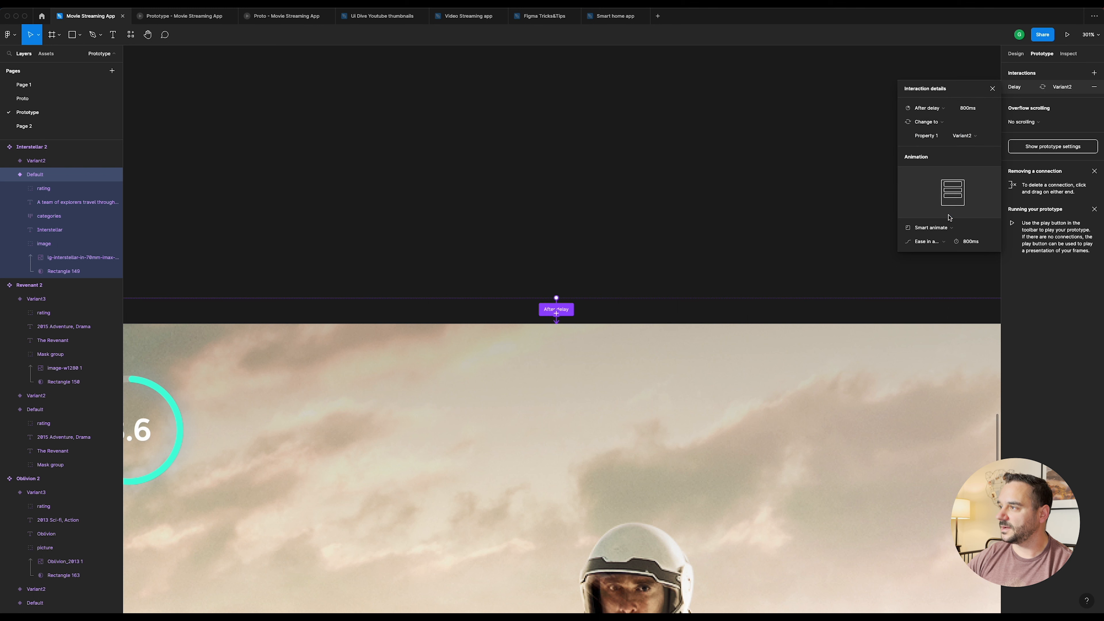
pyautogui.click(975, 109)
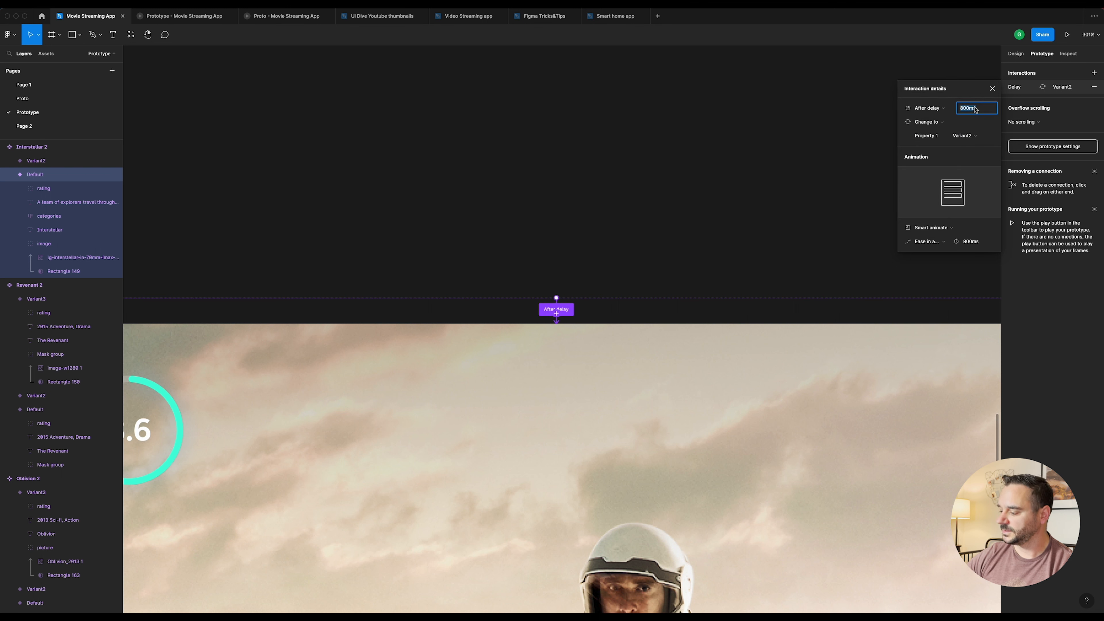
pyautogui.write('1')
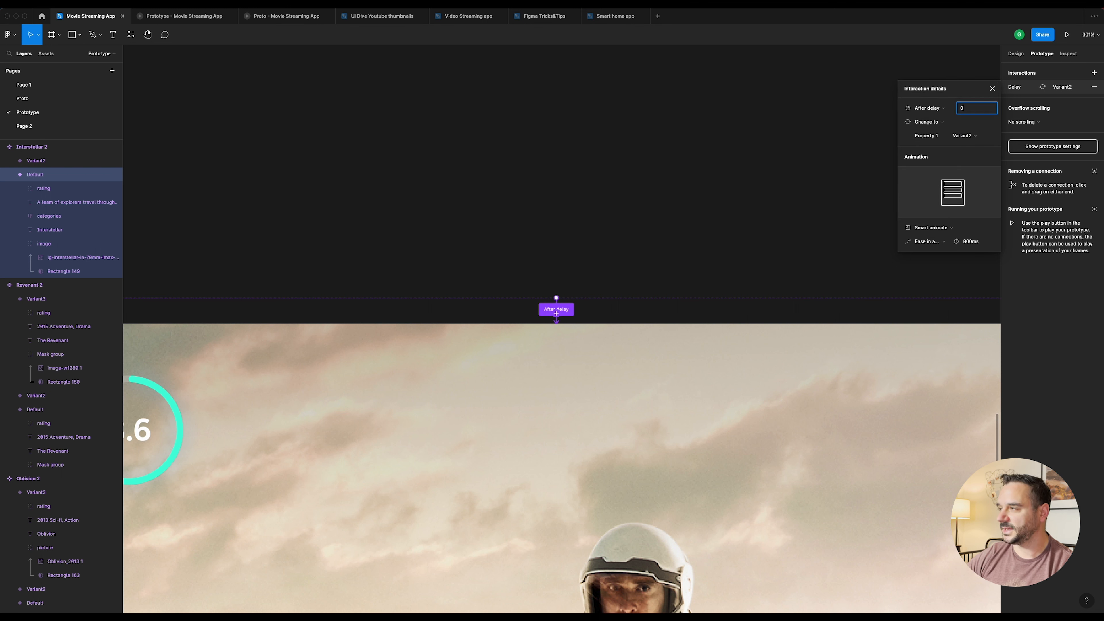
pyautogui.press('Return')
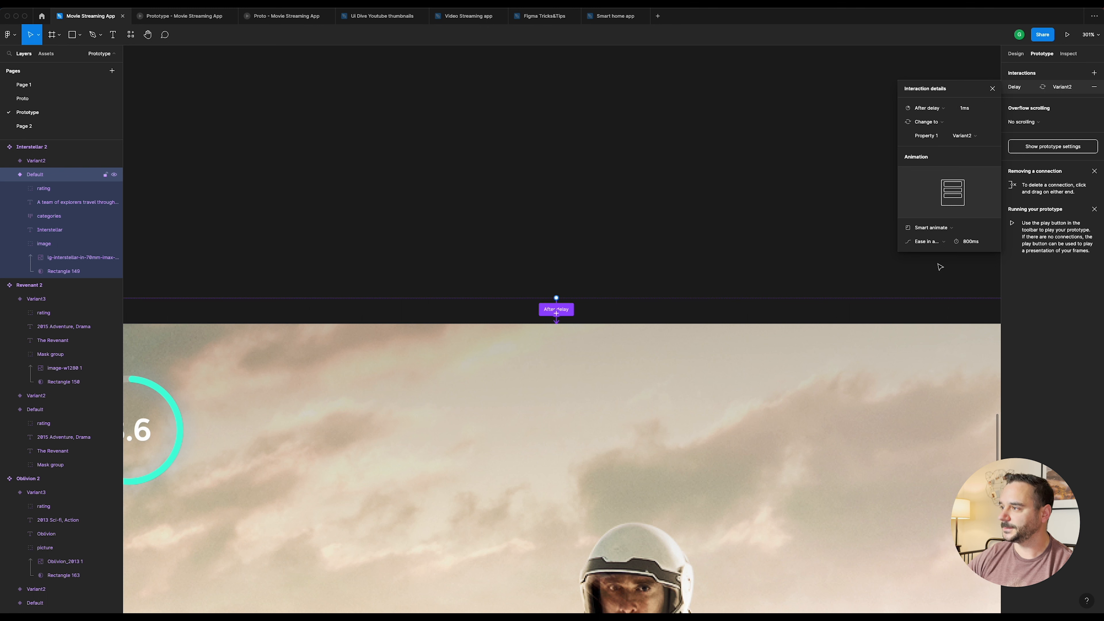
# Step: Set the Default-to-Variant2 transition to Smart animate with Ease out easing and a 1300 ms duration
pyautogui.click(940, 242)
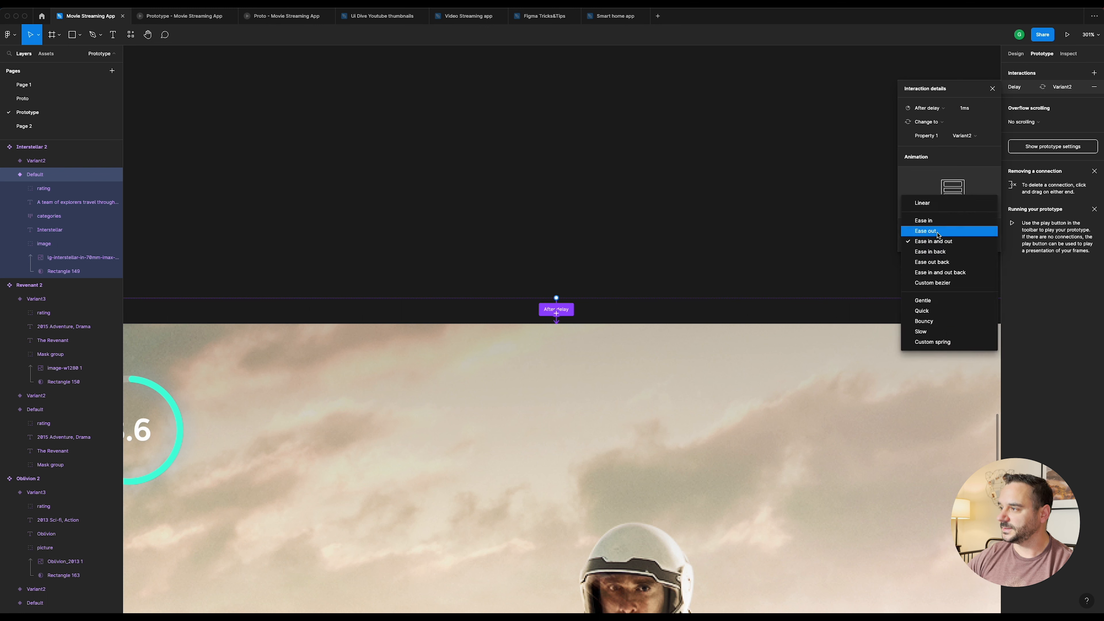
pyautogui.click(934, 230)
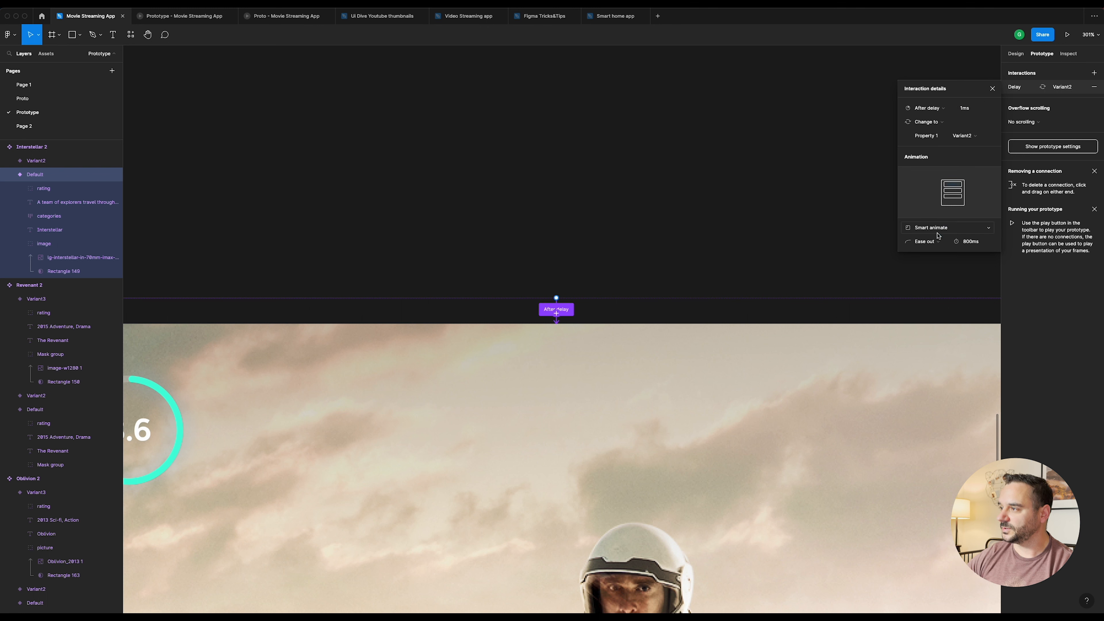
pyautogui.click(922, 230)
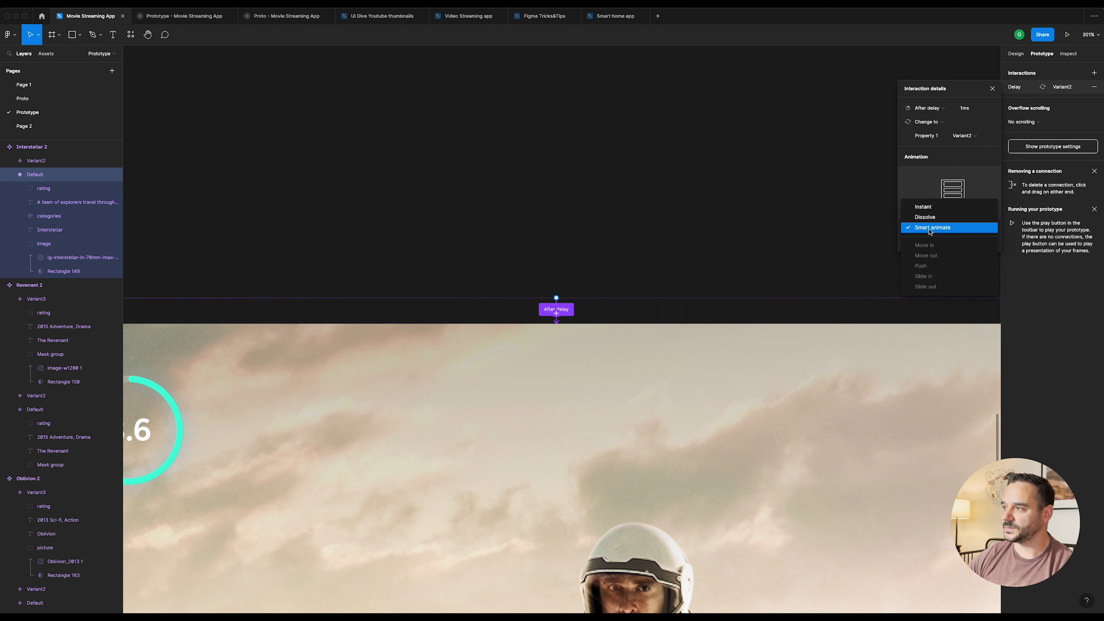
pyautogui.click(930, 230)
pyautogui.click(978, 245)
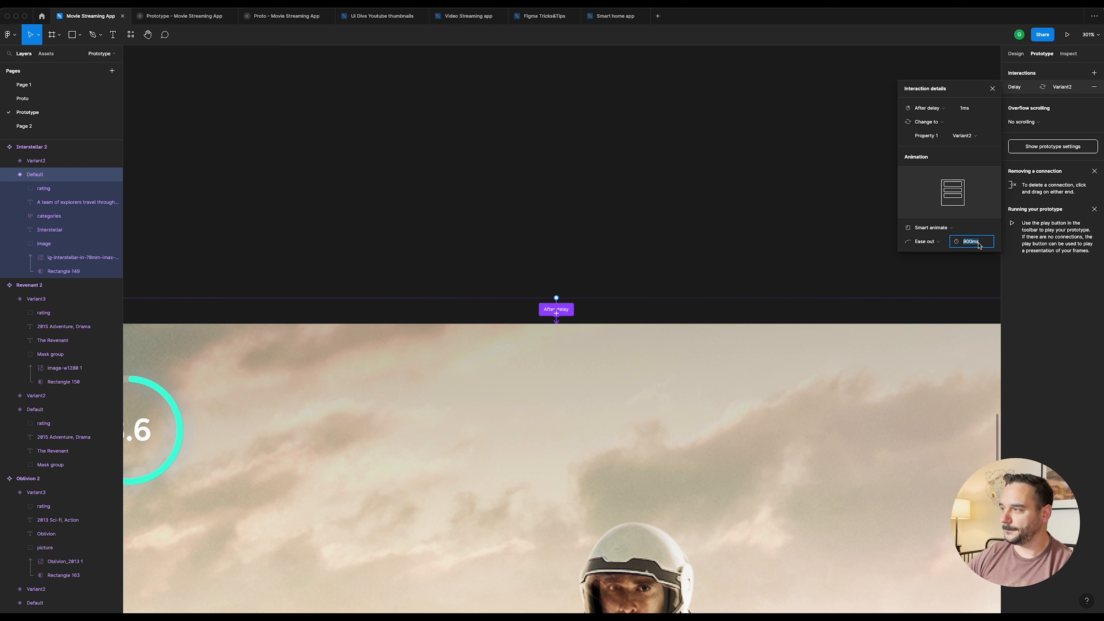
pyautogui.write('1300')
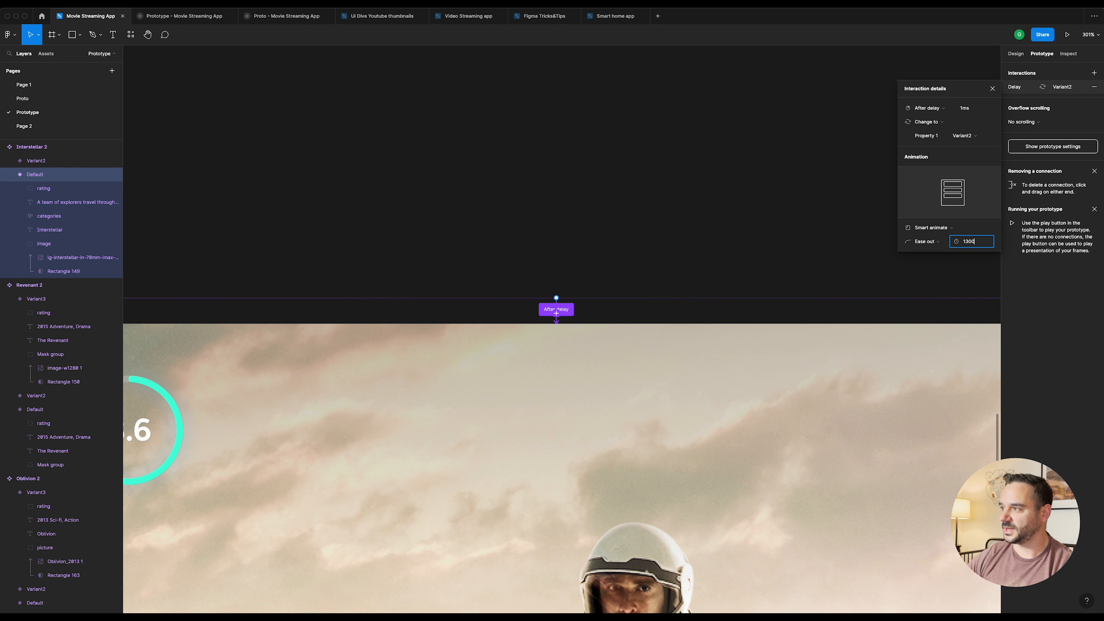
pyautogui.press('Return')
# Step: Find the Interstellar 2 component among the local components and insert an instance into the Surface Pro 8 - 5 frame
pyautogui.scroll(-5, 691, 135)
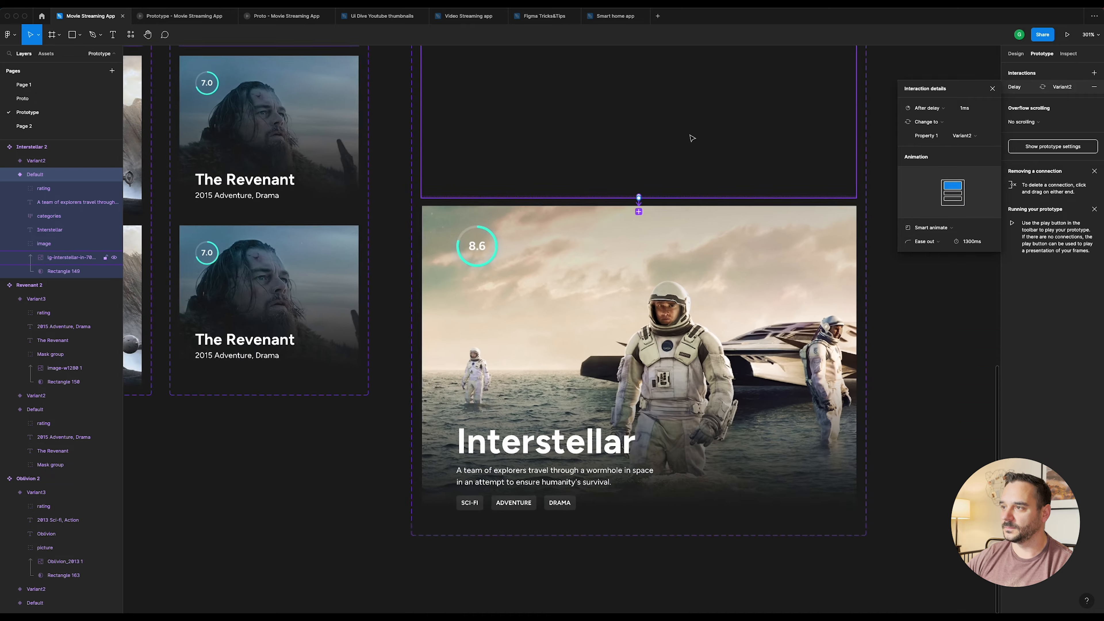
pyautogui.scroll(-4, 692, 133)
pyautogui.moveTo(563, 75); pyautogui.dragTo(685, 251)
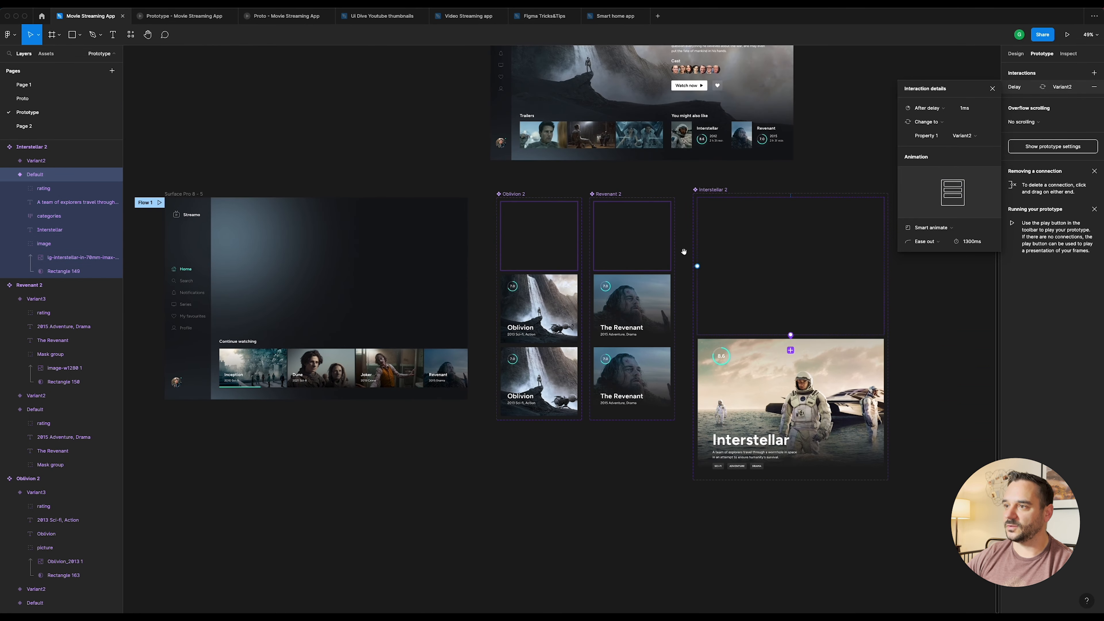
pyautogui.moveTo(456, 231); pyautogui.dragTo(672, 204)
pyautogui.click(413, 157)
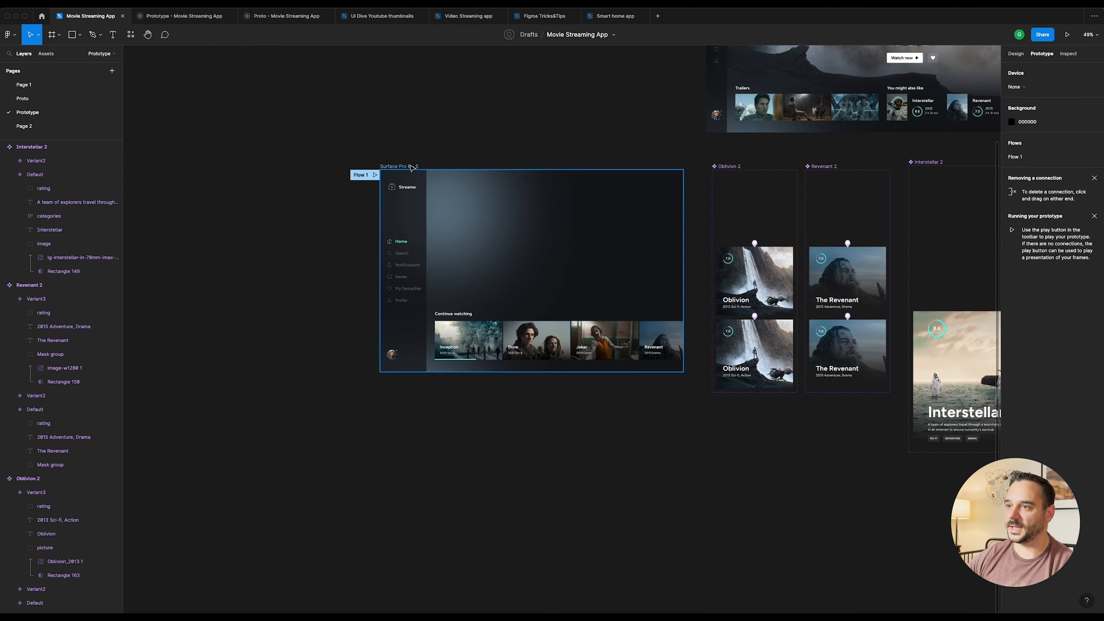
pyautogui.click(404, 167)
pyautogui.scroll(3, 454, 216)
pyautogui.click(1016, 54)
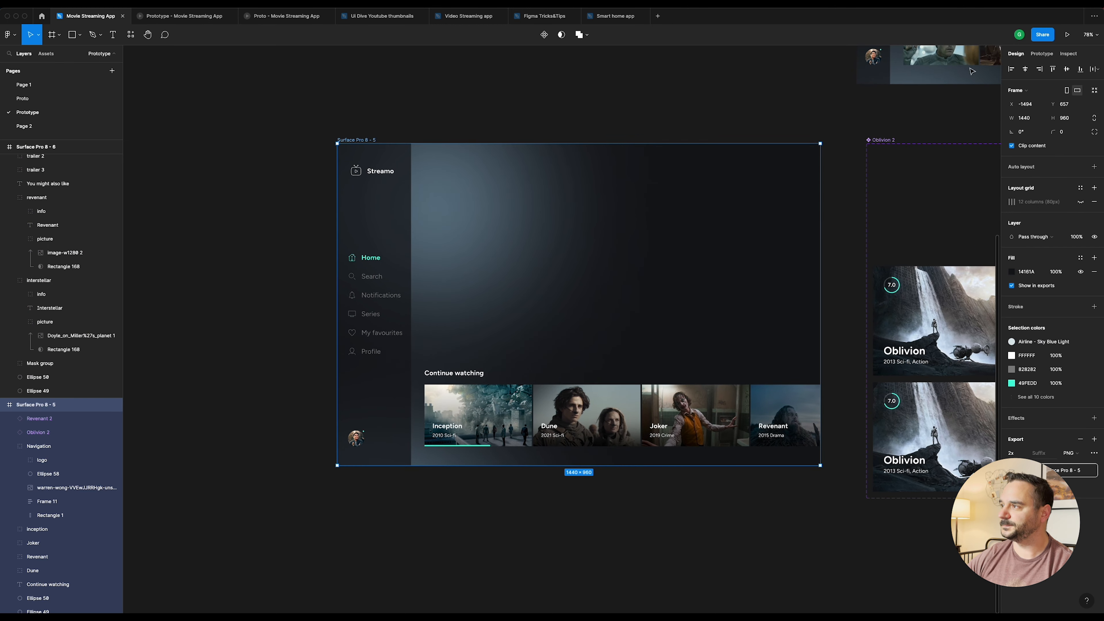
pyautogui.scroll(3, 496, 192)
pyautogui.click(131, 38)
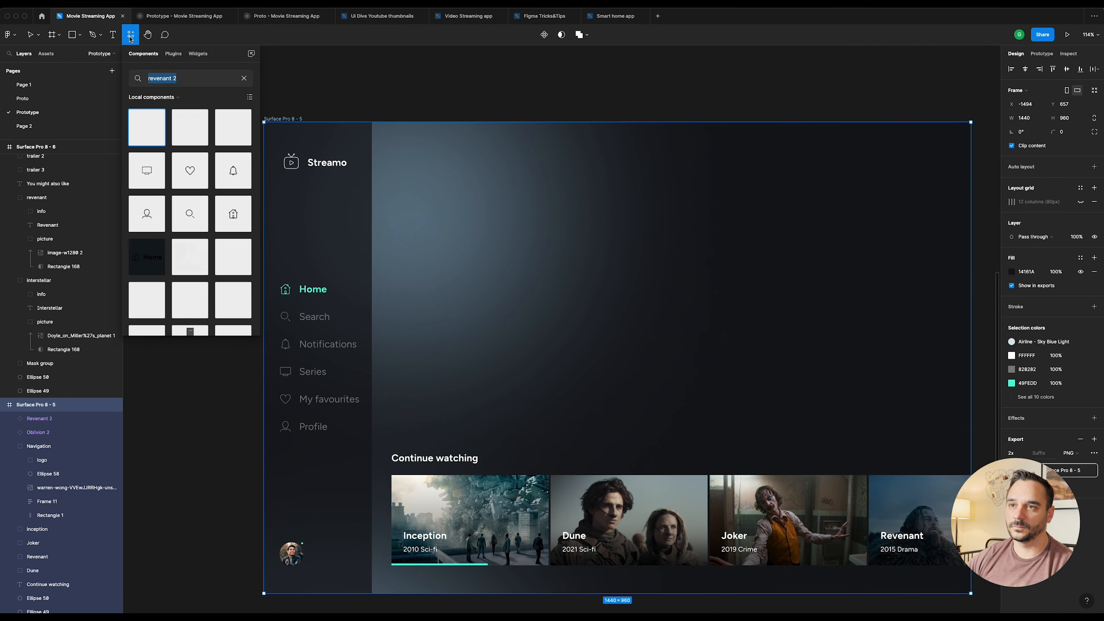
pyautogui.write('interste')
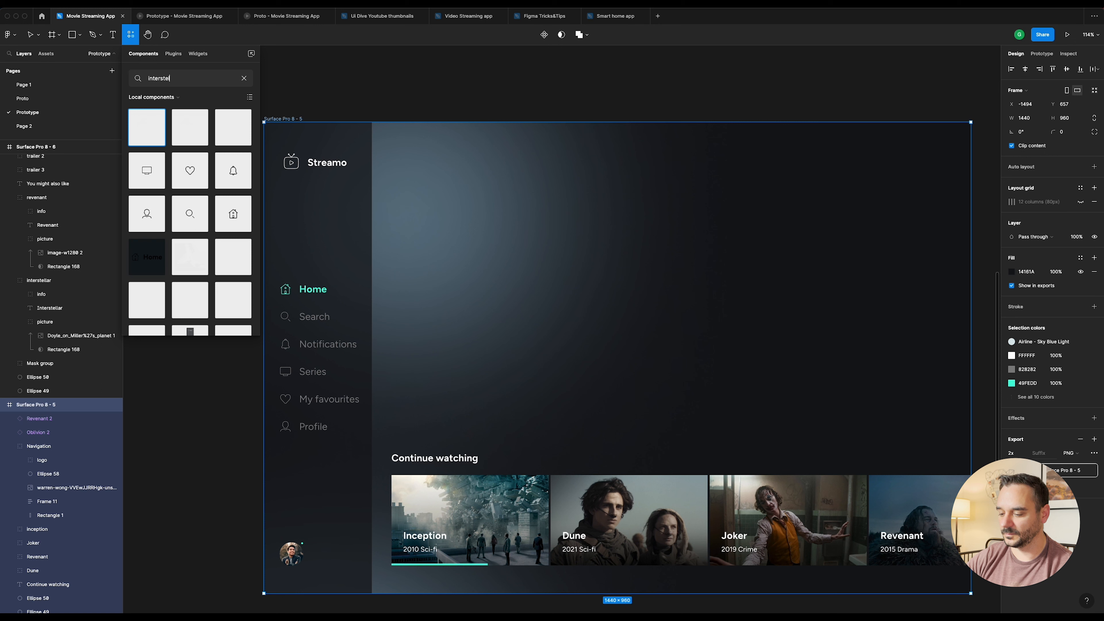
pyautogui.write('llar 2')
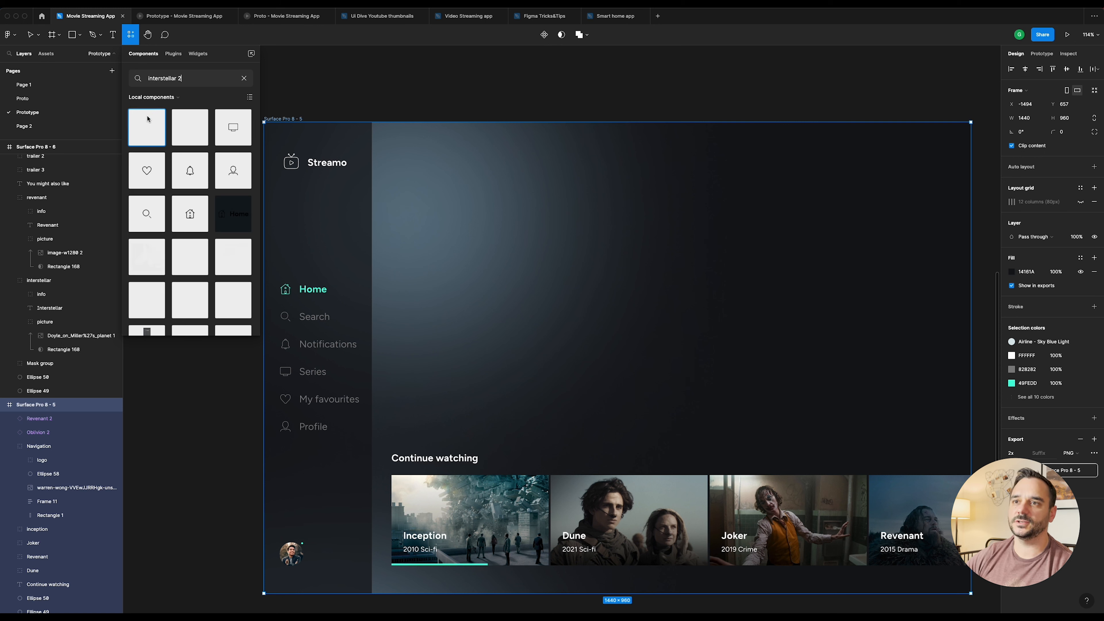
pyautogui.click(550, 192)
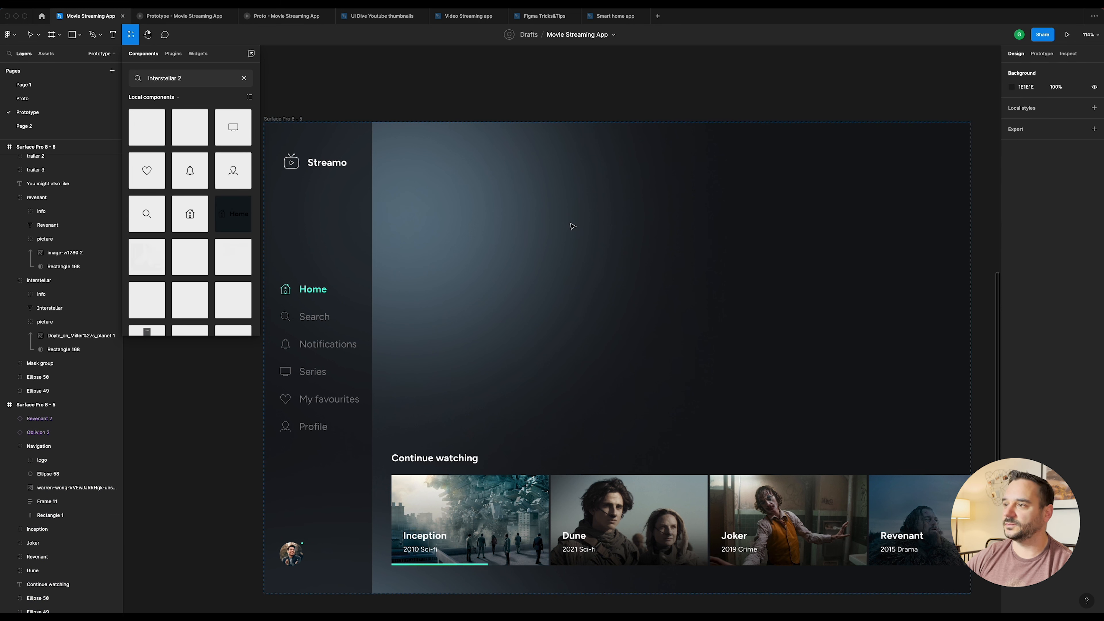
pyautogui.moveTo(573, 226); pyautogui.dragTo(579, 229)
# Step: Align the Interstellar 2 instance to the frame's top edge at Y 0 and place it beside the small cards at X 187
pyautogui.moveTo(682, 228); pyautogui.dragTo(659, 221)
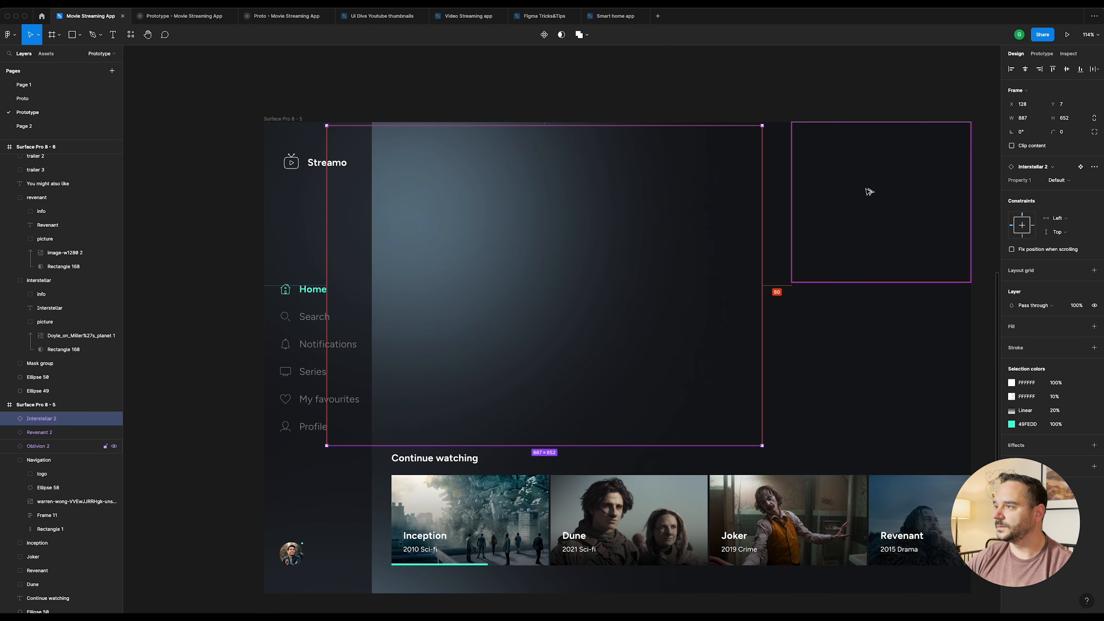
pyautogui.click(1052, 68)
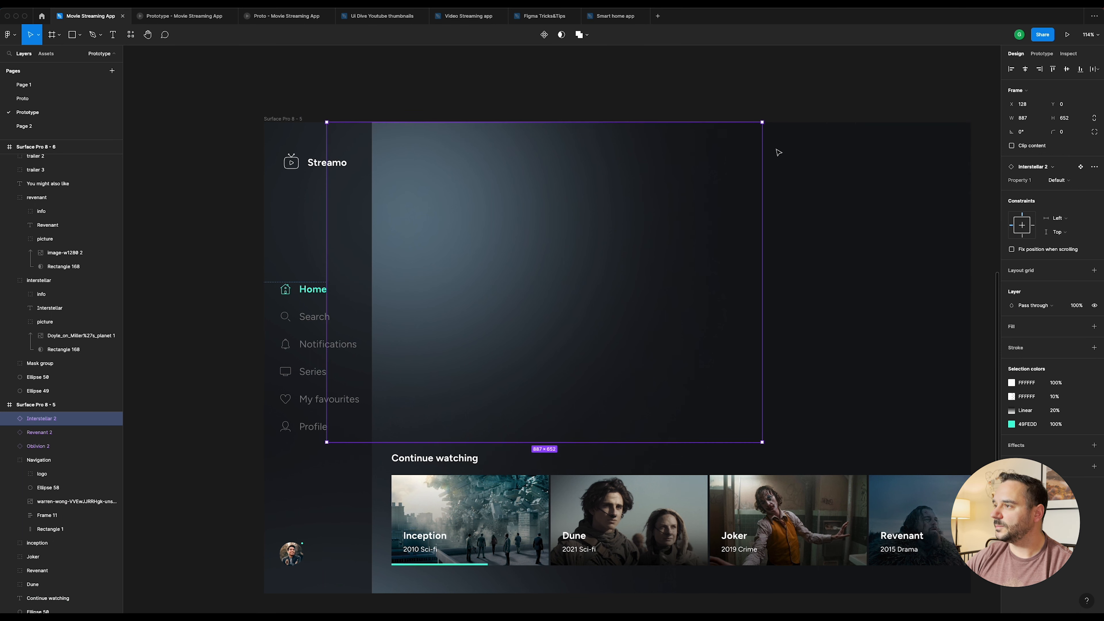
pyautogui.moveTo(752, 155); pyautogui.dragTo(779, 154)
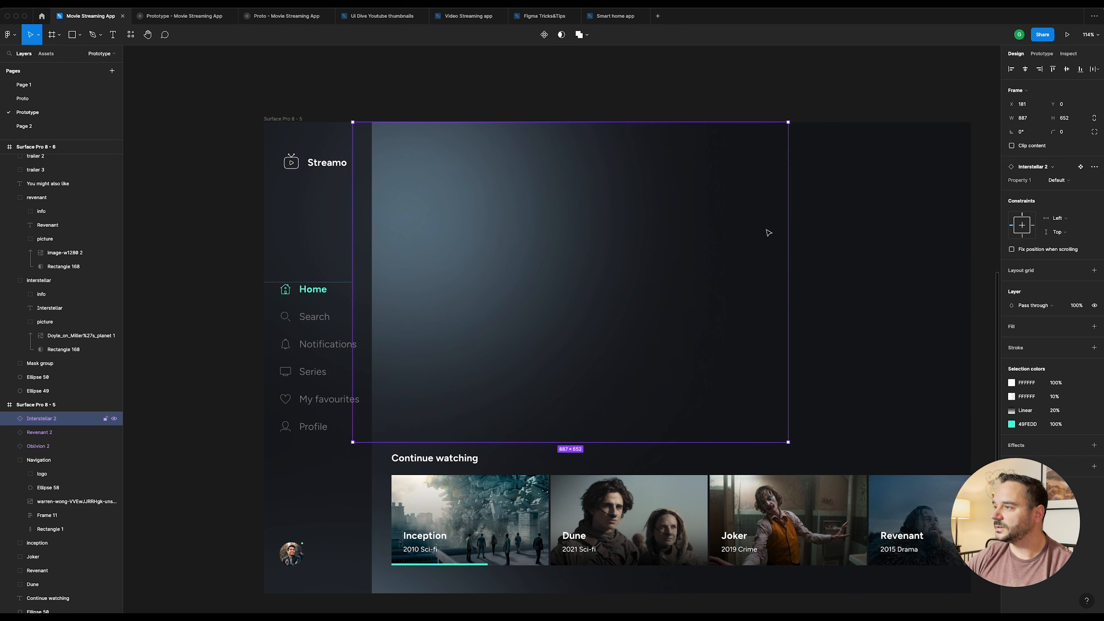
pyautogui.moveTo(768, 232); pyautogui.dragTo(771, 232)
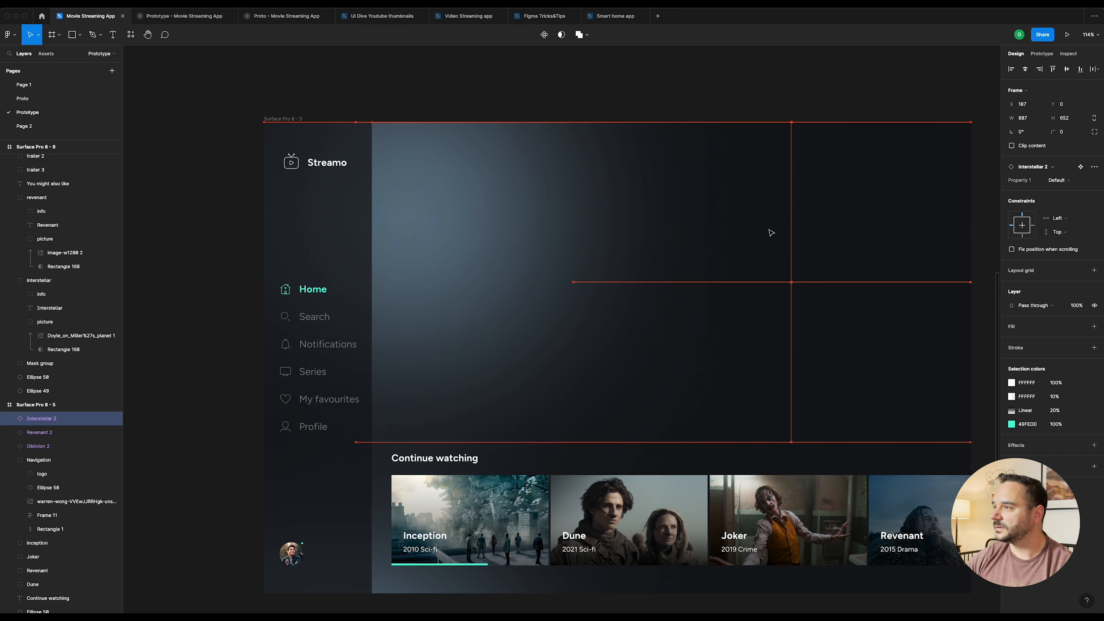
# Step: Position the Revenant 2 and Oblivion 2 instances at X 1075, flush with the frame's right edge, and Interstellar 2 at X 188
pyautogui.click(884, 319)
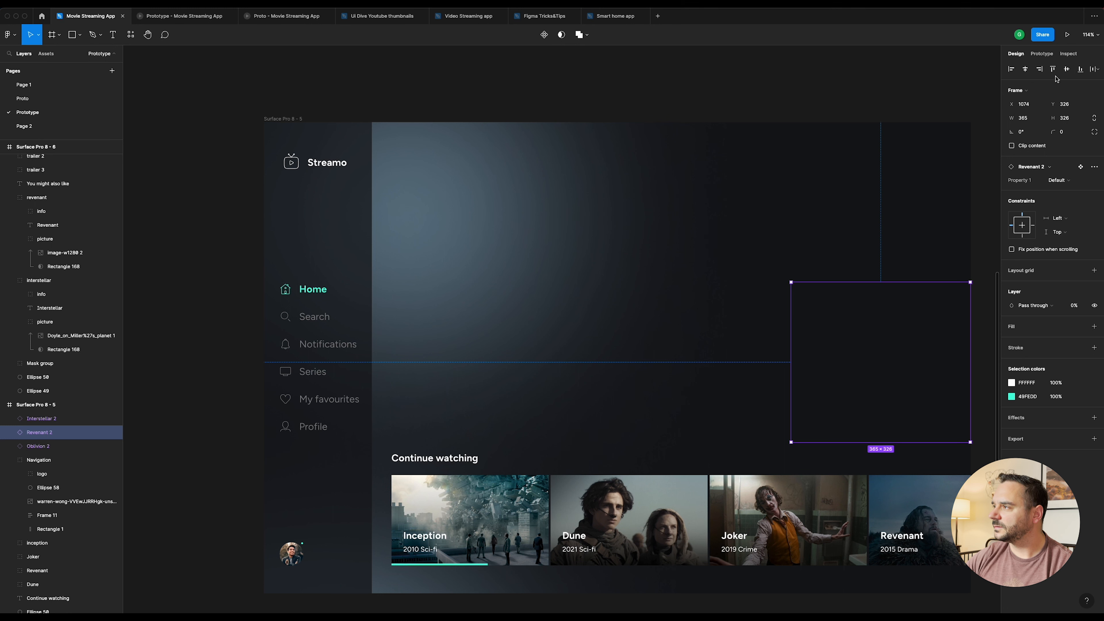
pyautogui.press('Right')
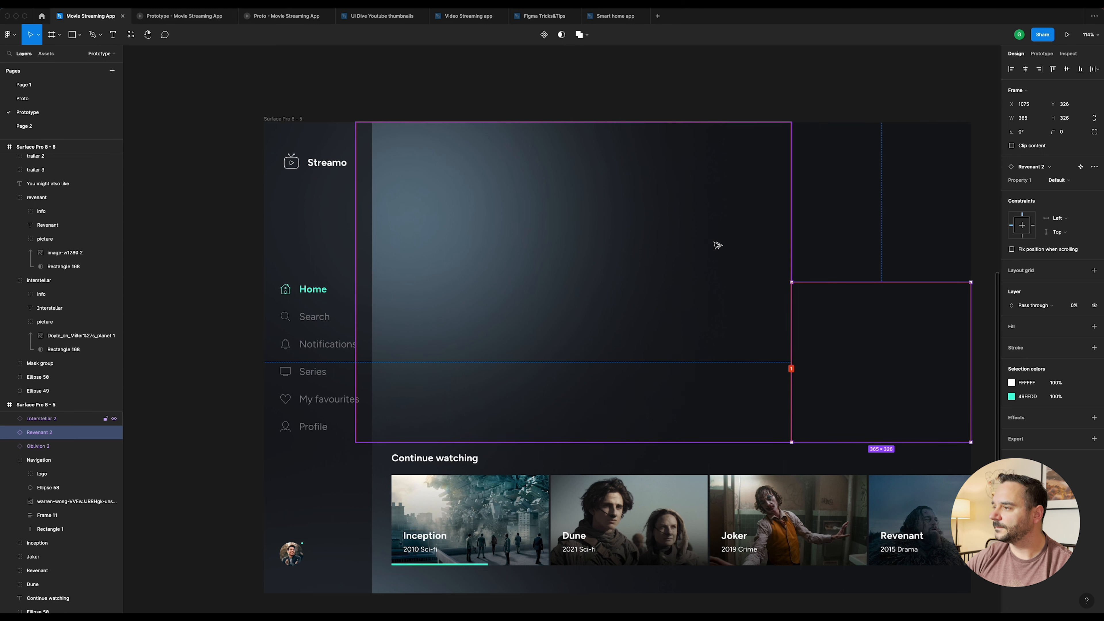
pyautogui.hscroll(4, 861, 295)
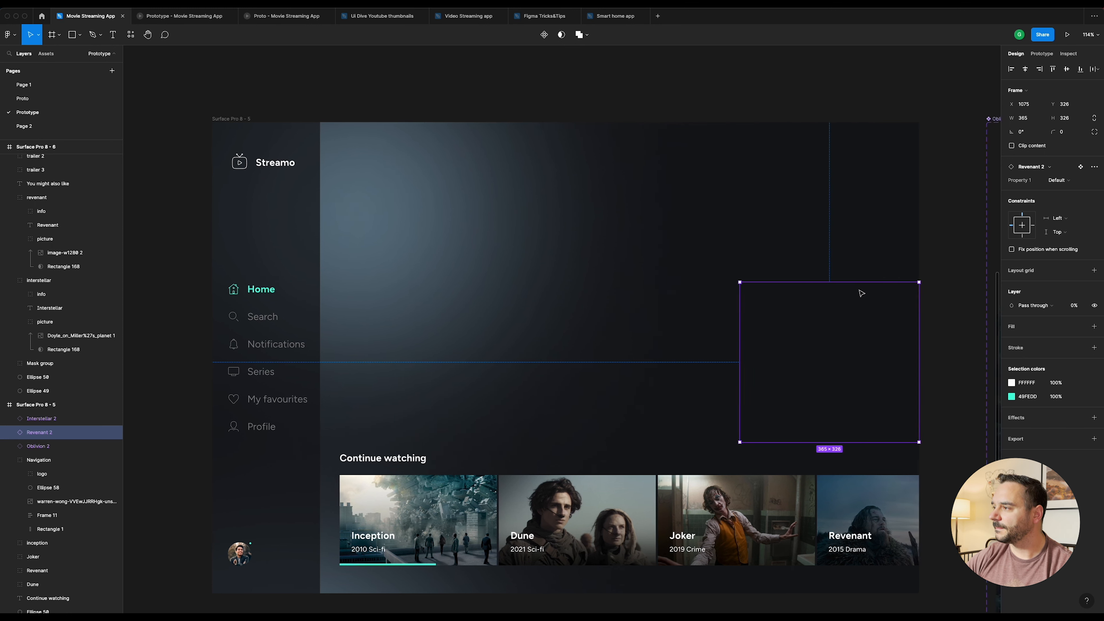
pyautogui.click(871, 239)
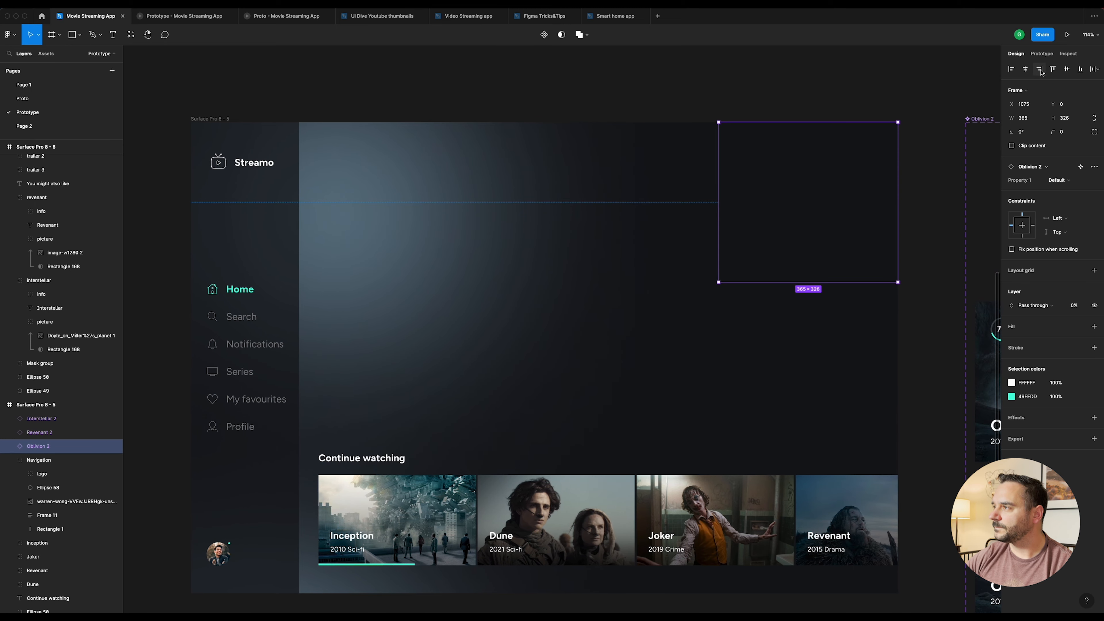
pyautogui.click(650, 262)
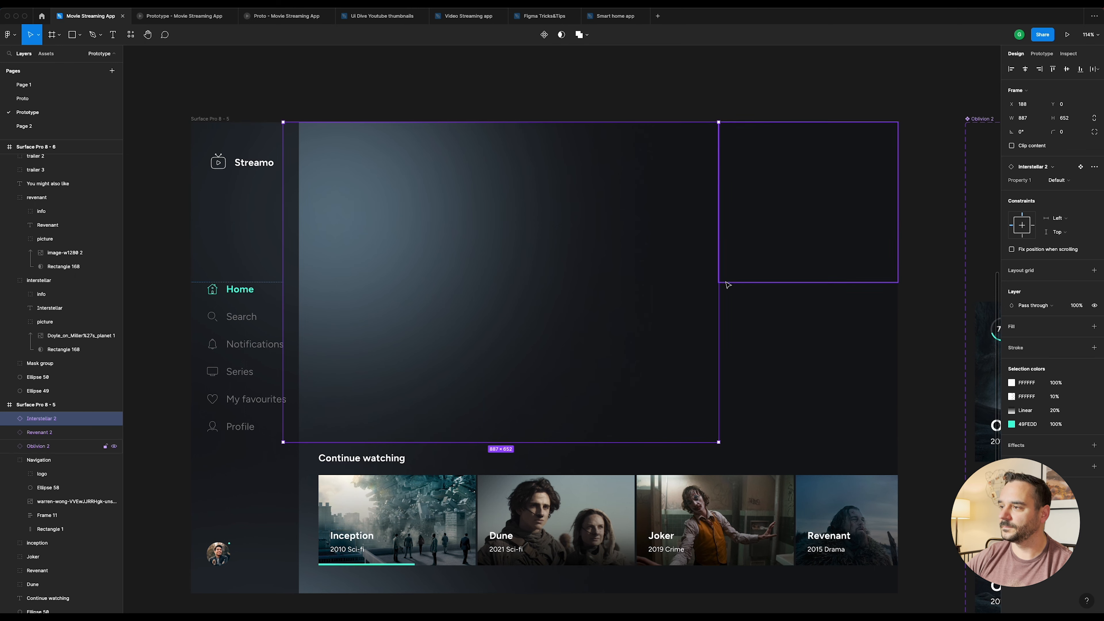
# Step: Check the card placement in the frame and preview the prototype's card animations, returning to the design file
pyautogui.click(734, 296)
pyautogui.scroll(-3, 741, 302)
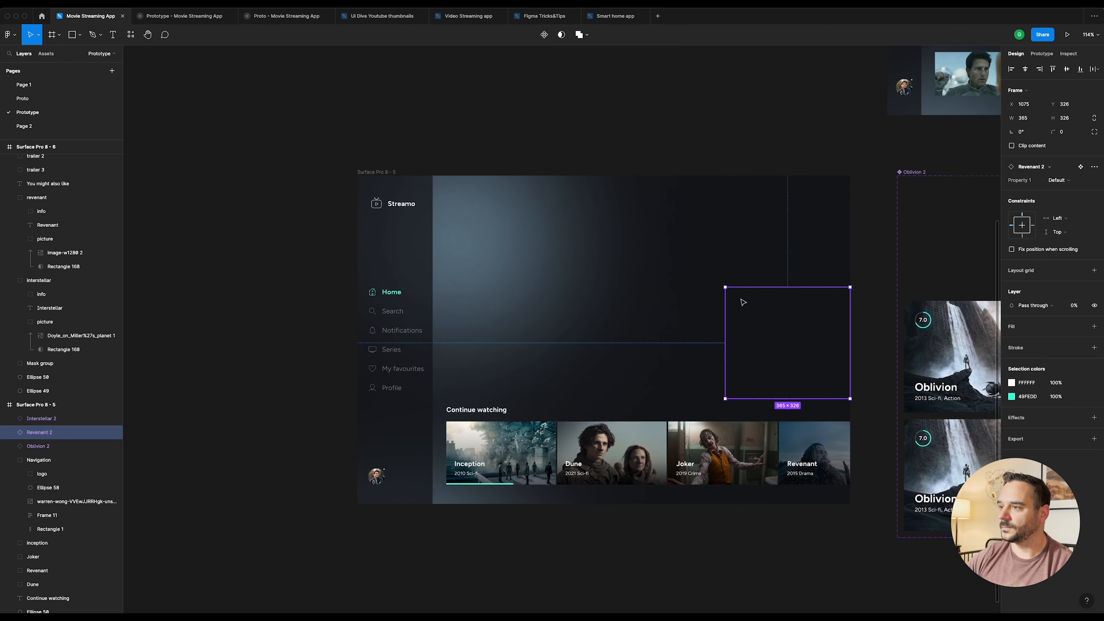
pyautogui.scroll(-1, 740, 299)
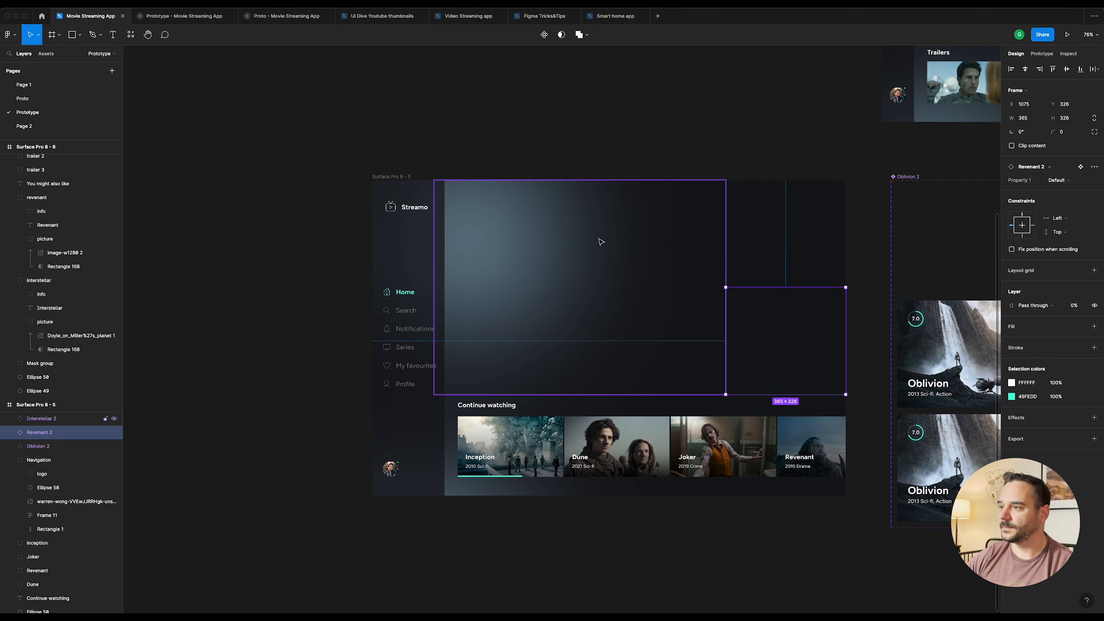
pyautogui.click(194, 18)
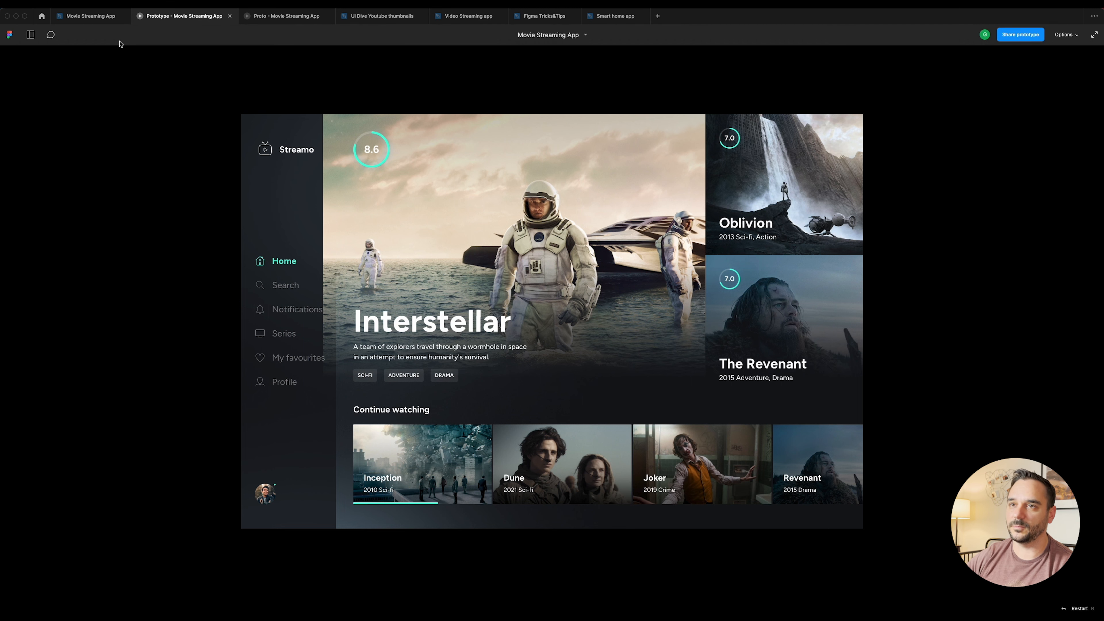
pyautogui.click(99, 16)
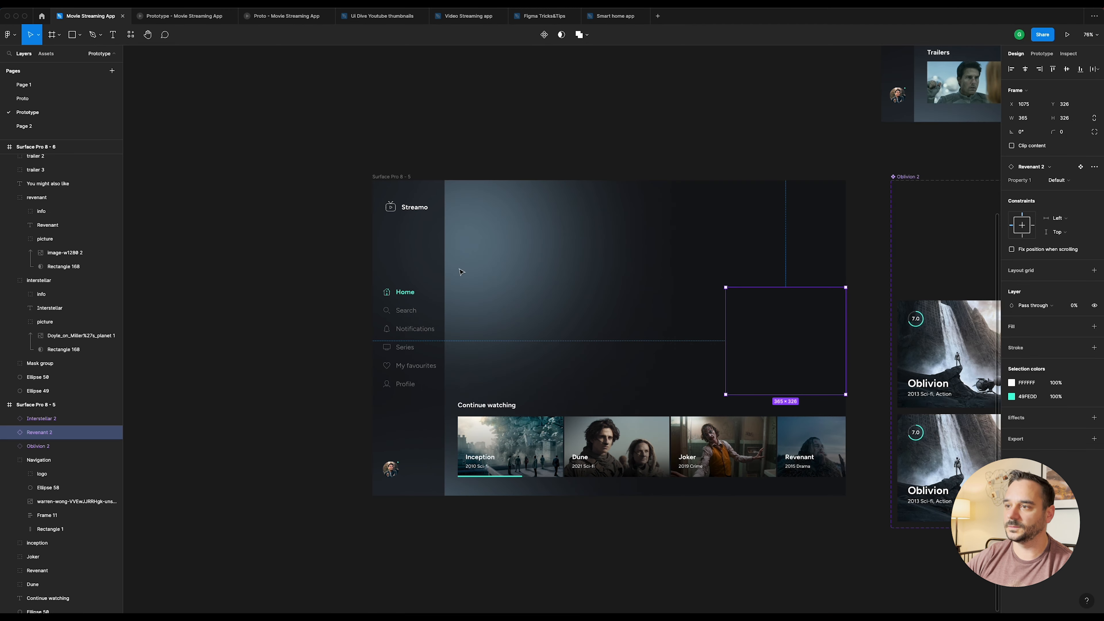
# Step: Collapse the Navigation group in Surface Pro 8 - 5 and move it above Interstellar 2 in the layer order
pyautogui.click(423, 287)
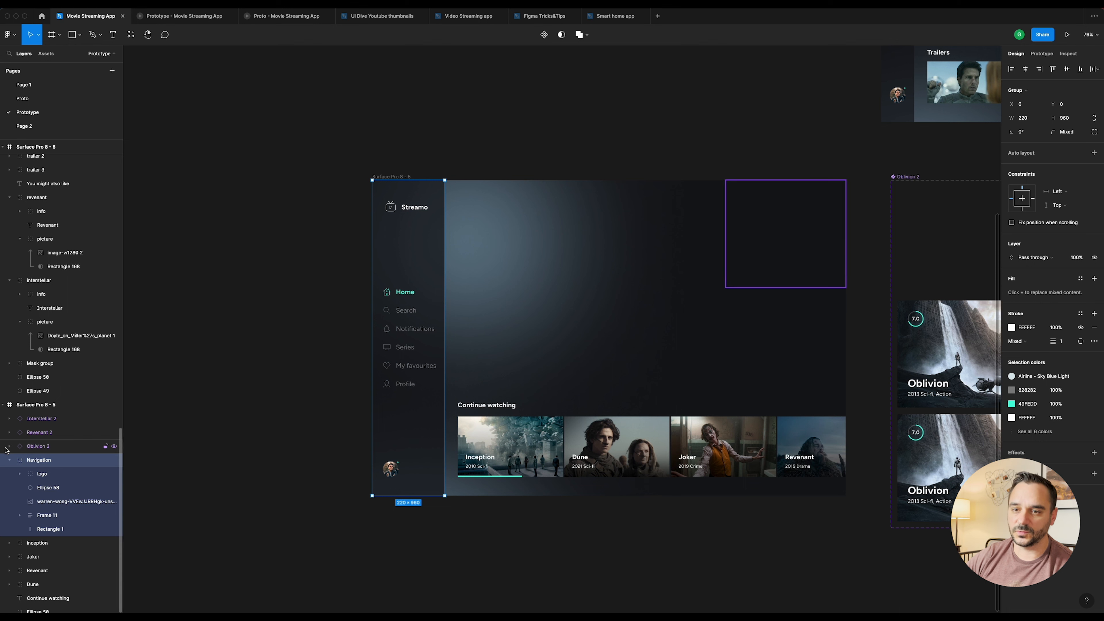
pyautogui.click(9, 460)
pyautogui.moveTo(43, 456); pyautogui.dragTo(44, 415)
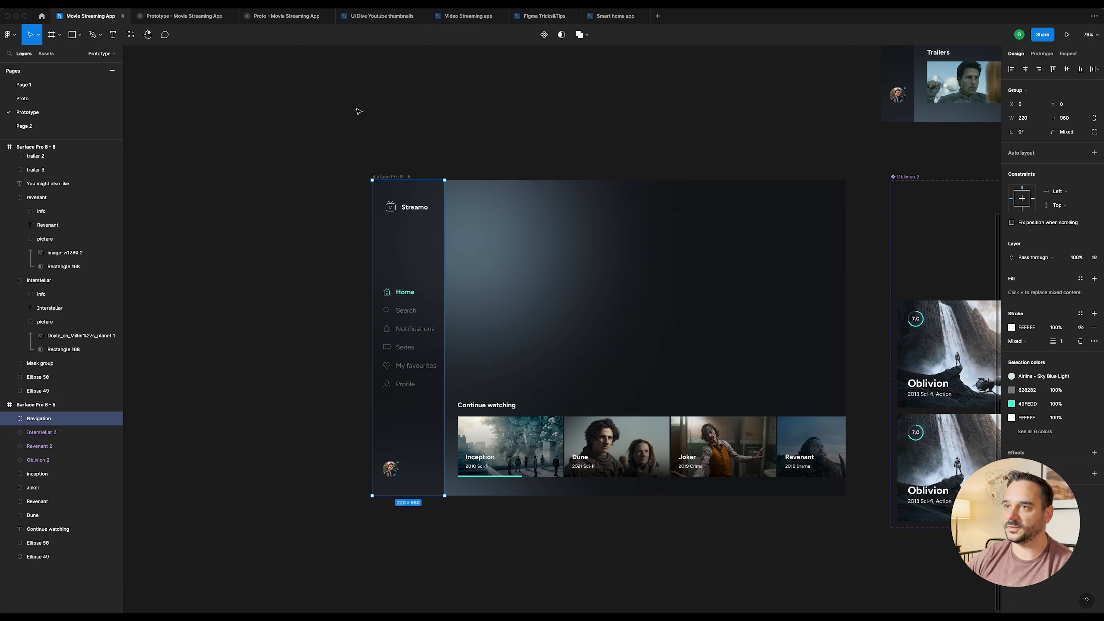
# Step: Preview the home screen prototype with its navigation and movie cards, then return to the design file
pyautogui.click(187, 18)
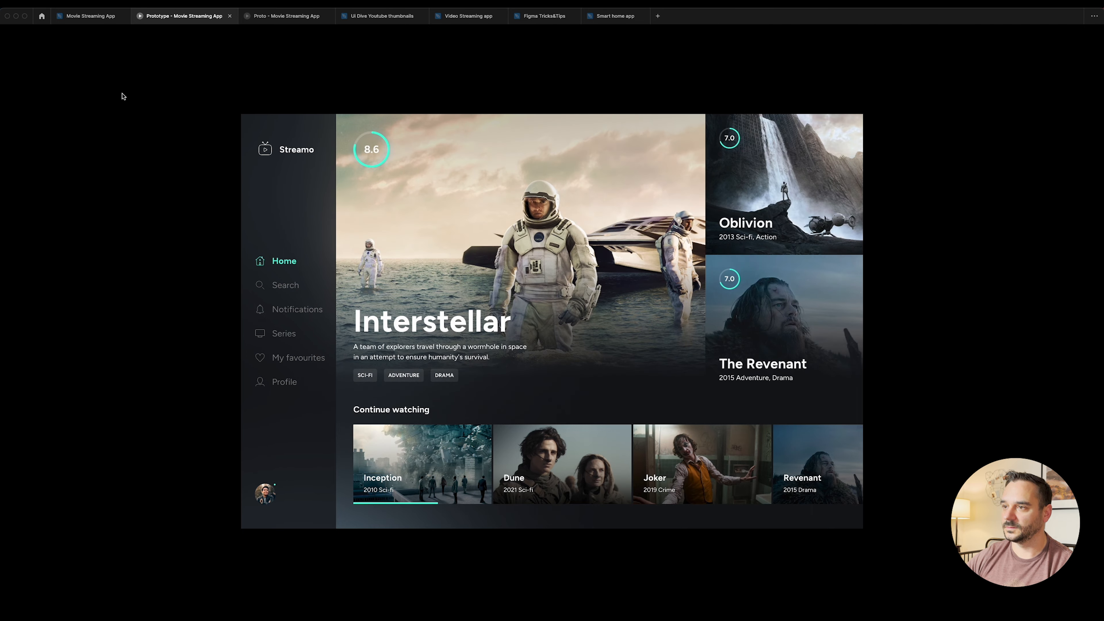
pyautogui.click(97, 20)
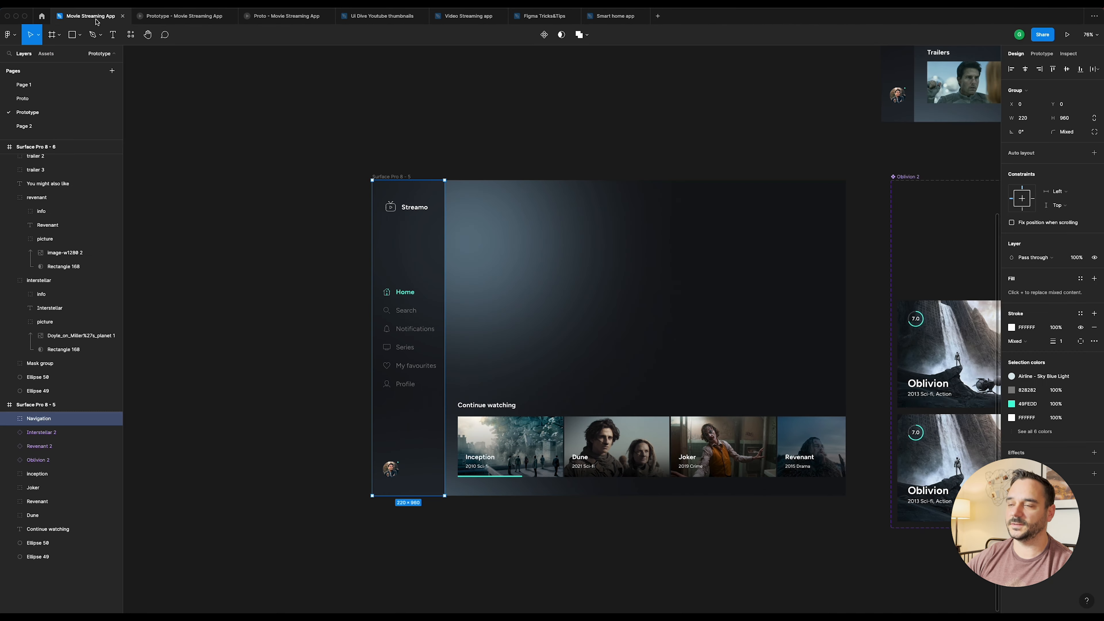
pyautogui.click(420, 138)
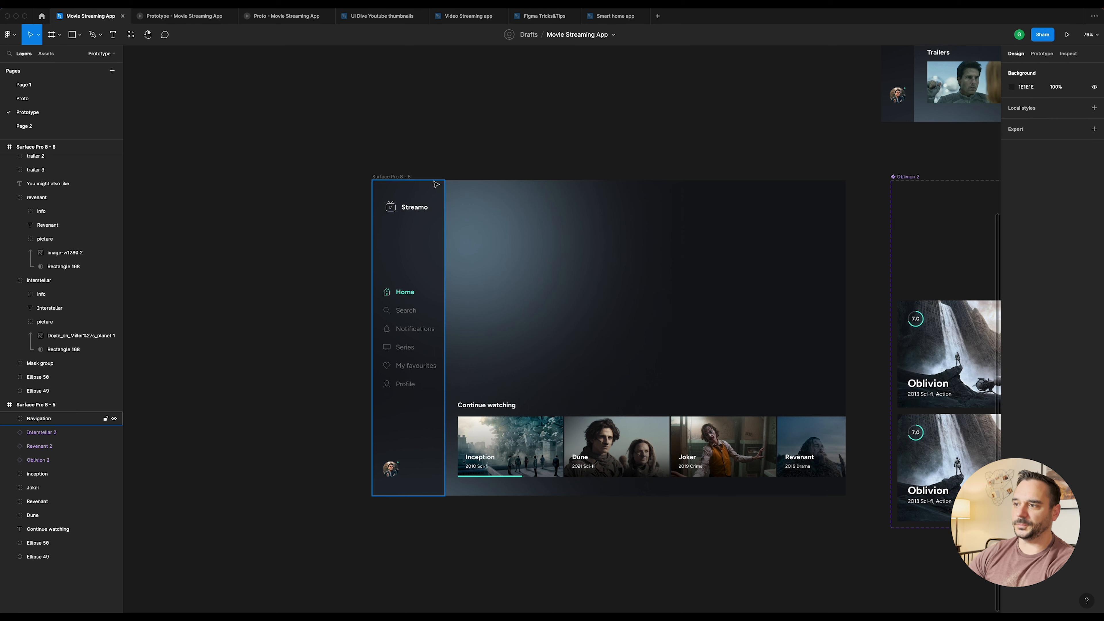
pyautogui.scroll(-3, 435, 184)
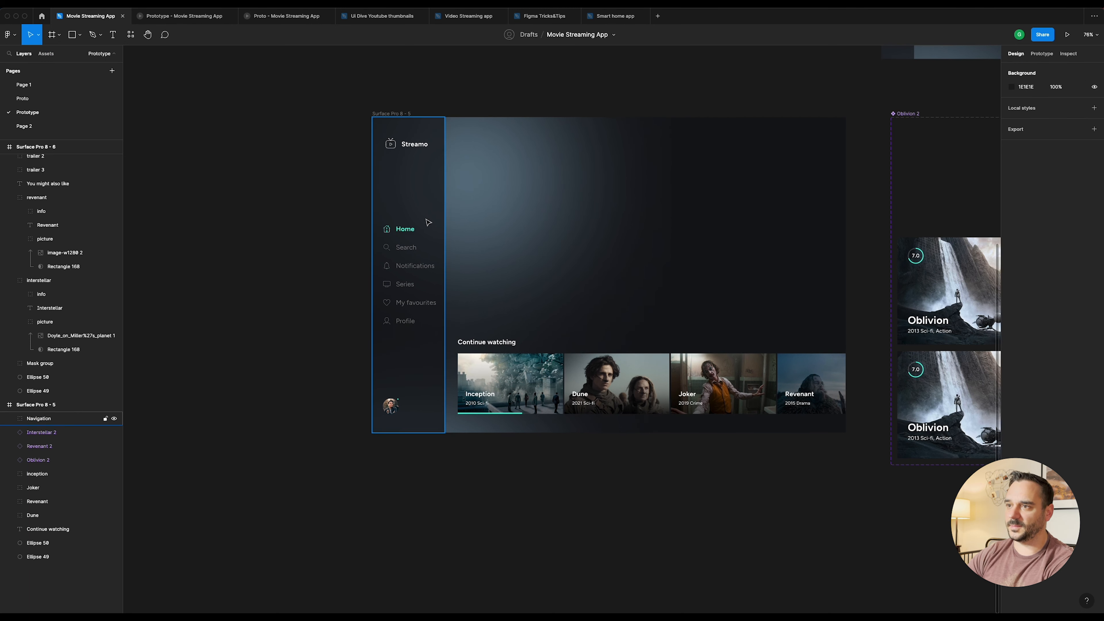
pyautogui.hscroll(1, 428, 222)
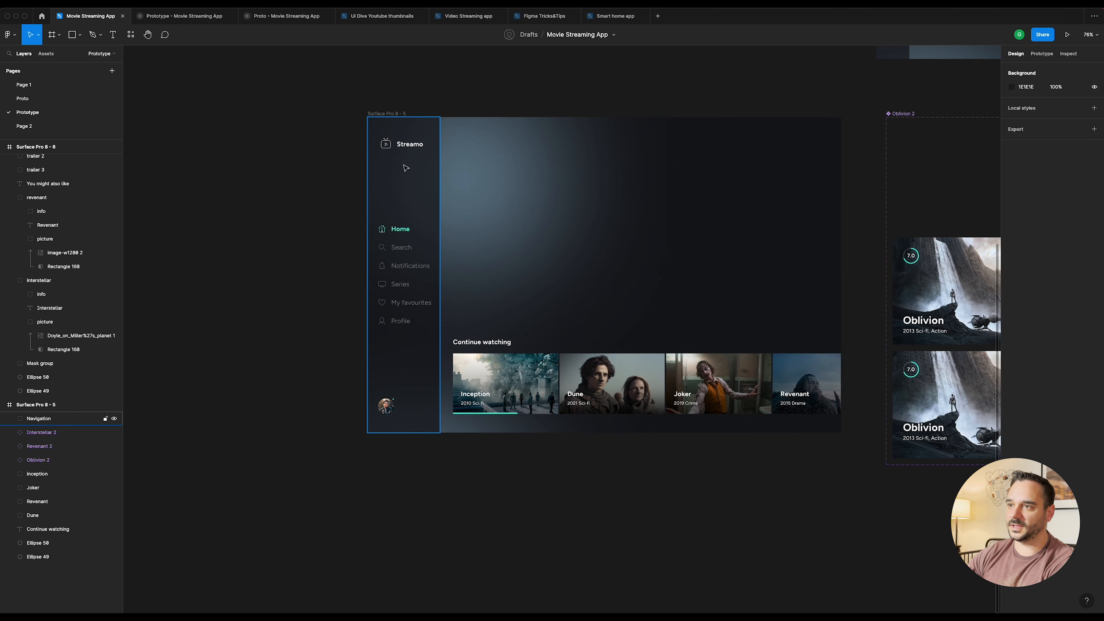
# Step: Move the Navigation group out of Surface Pro 8 - 5 onto the canvas beside the Interstellar 2 component, at X 2081, Y 657
pyautogui.click(413, 200)
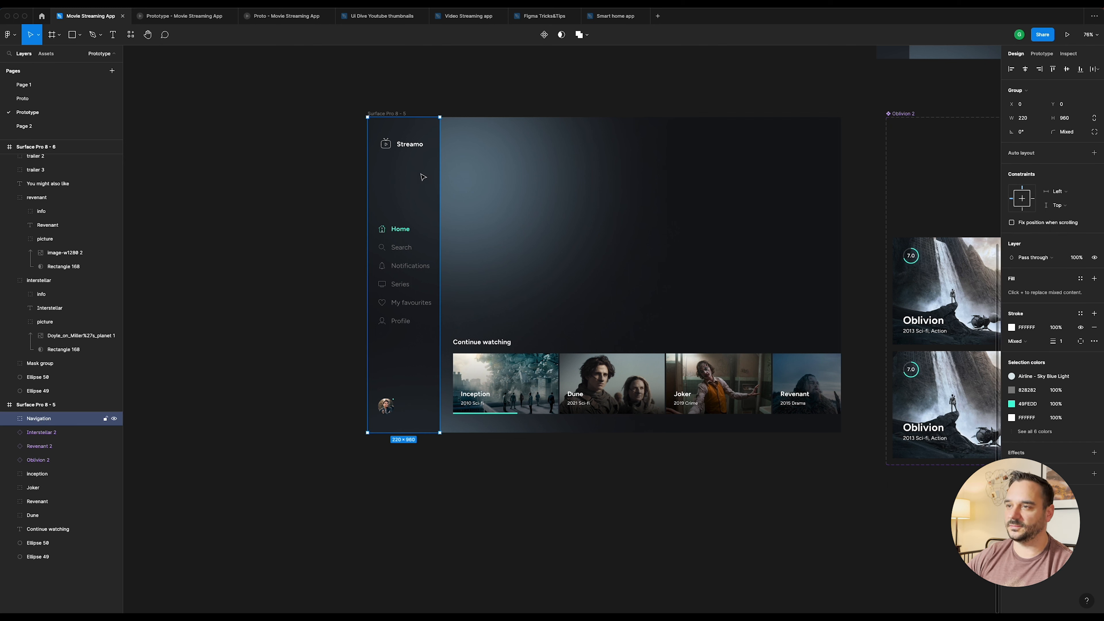
pyautogui.scroll(-5, 427, 207)
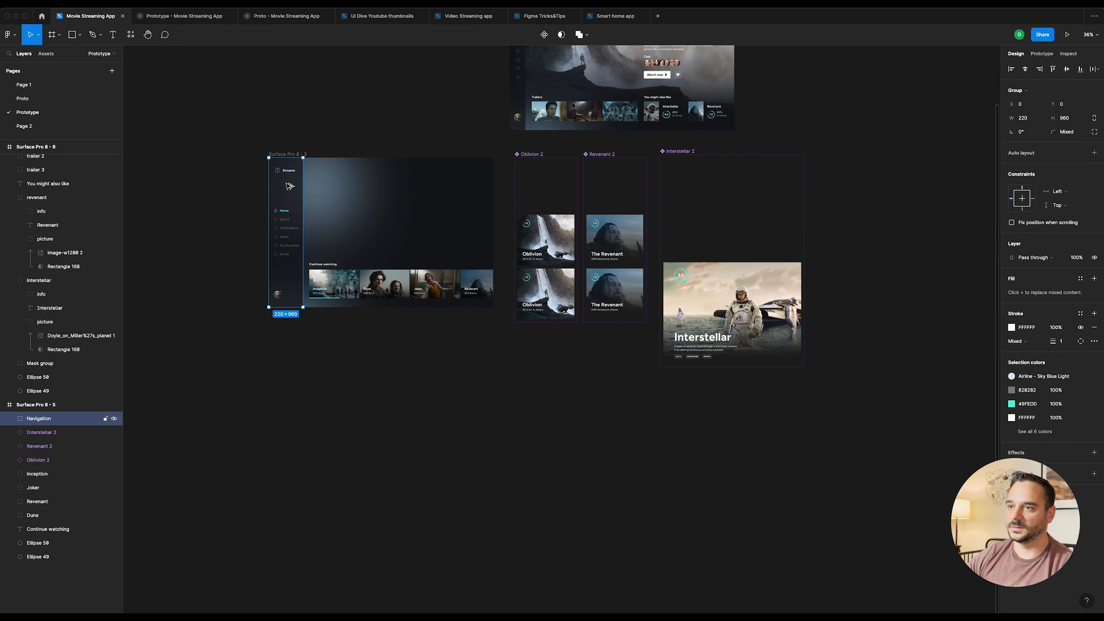
pyautogui.moveTo(285, 184); pyautogui.dragTo(841, 184)
pyautogui.hscroll(3, 840, 184)
pyautogui.scroll(5, 787, 179)
pyautogui.scroll(2, 781, 178)
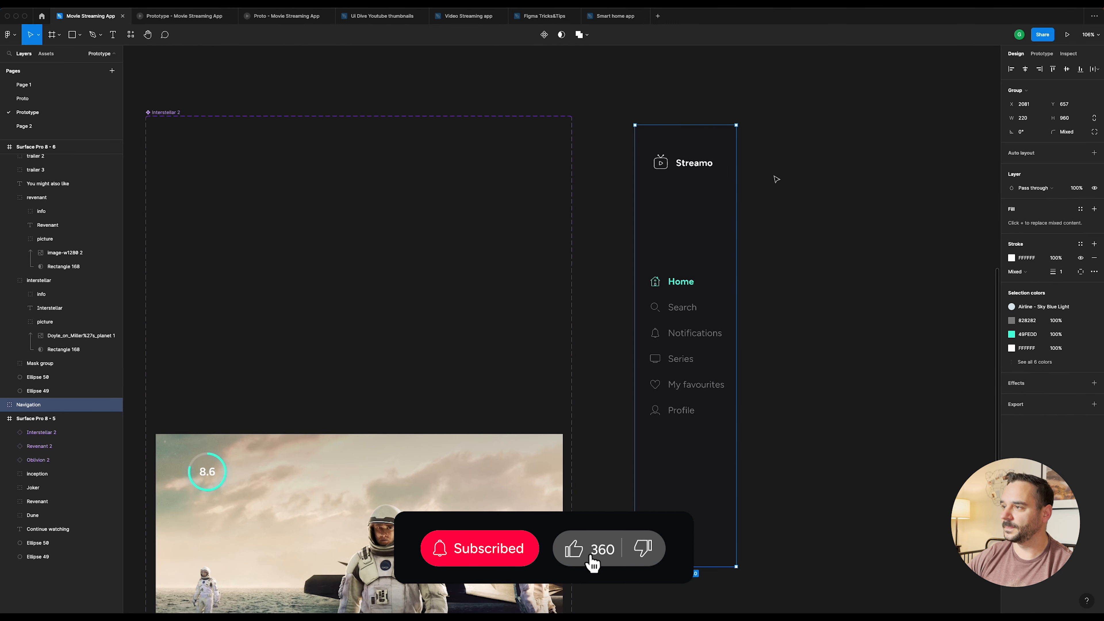
pyautogui.hscroll(3, 784, 180)
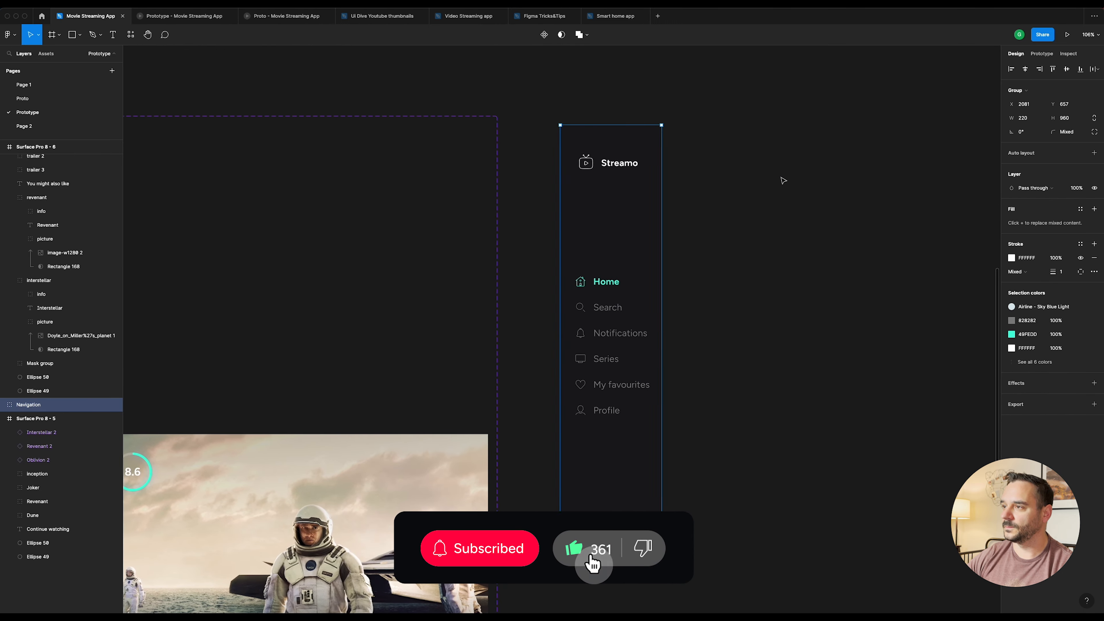
# Step: Duplicate Rectangle 1 in the Navigation group and mask all the group's contents with the original Rectangle 1
pyautogui.click(2, 405)
pyautogui.click(46, 474)
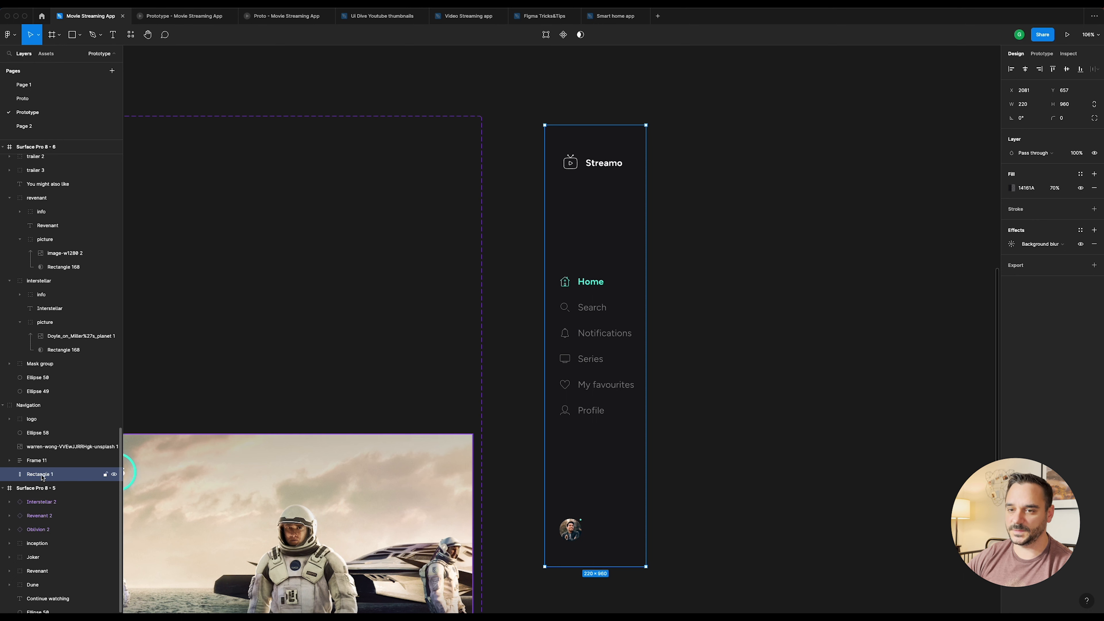
pyautogui.scroll(-2, 513, 313)
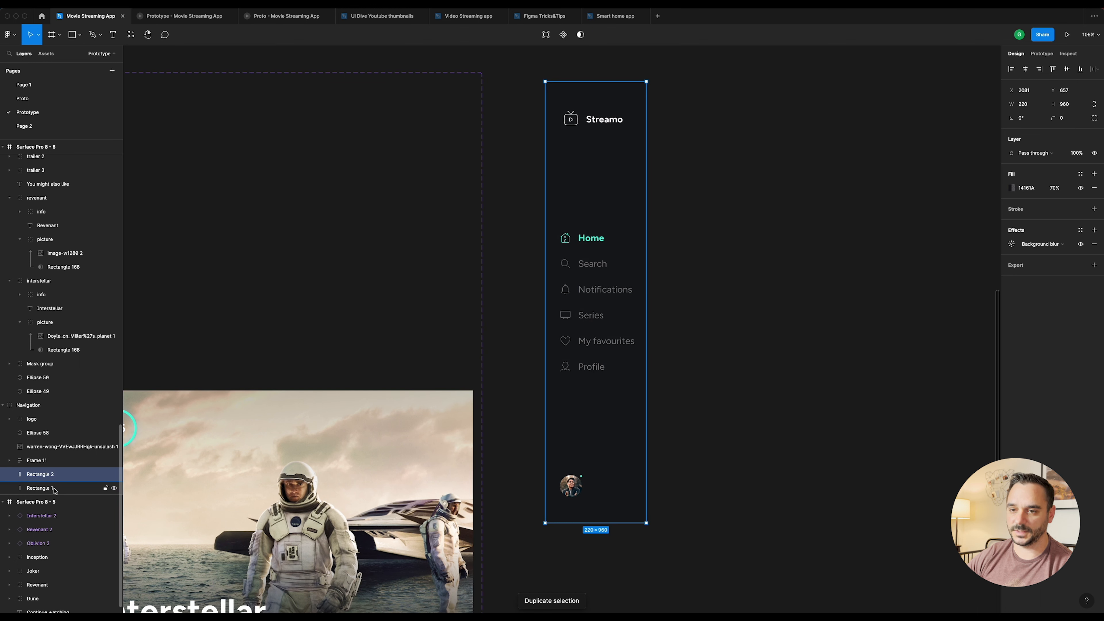
pyautogui.hotkey('ctrl', 'd')
pyautogui.keyDown('shift'); pyautogui.click(50, 419); pyautogui.keyUp('shift')
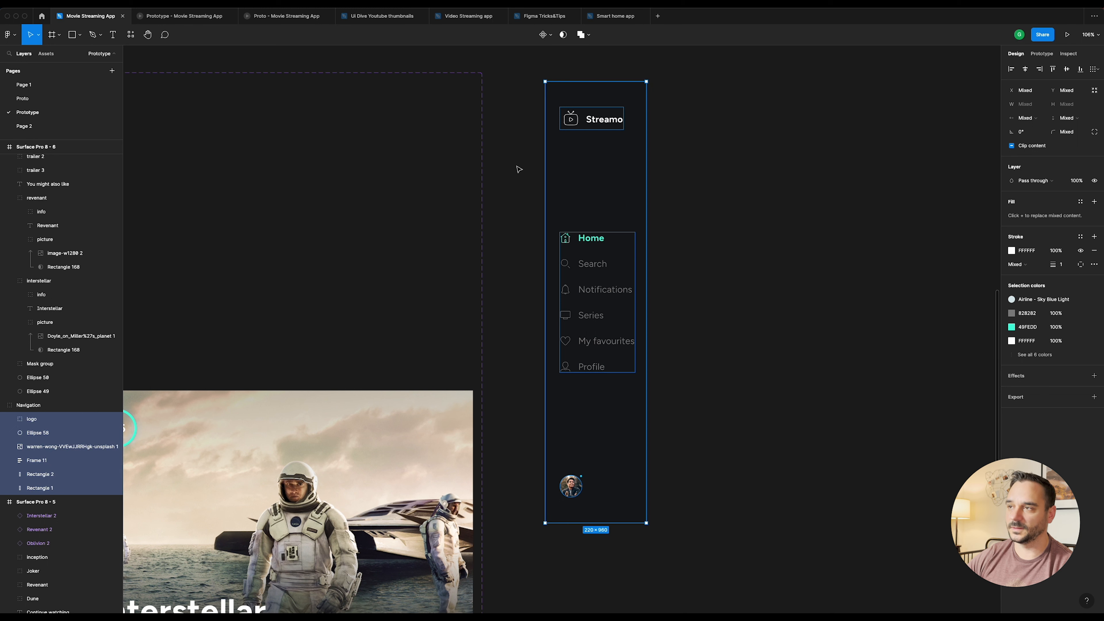
pyautogui.click(564, 34)
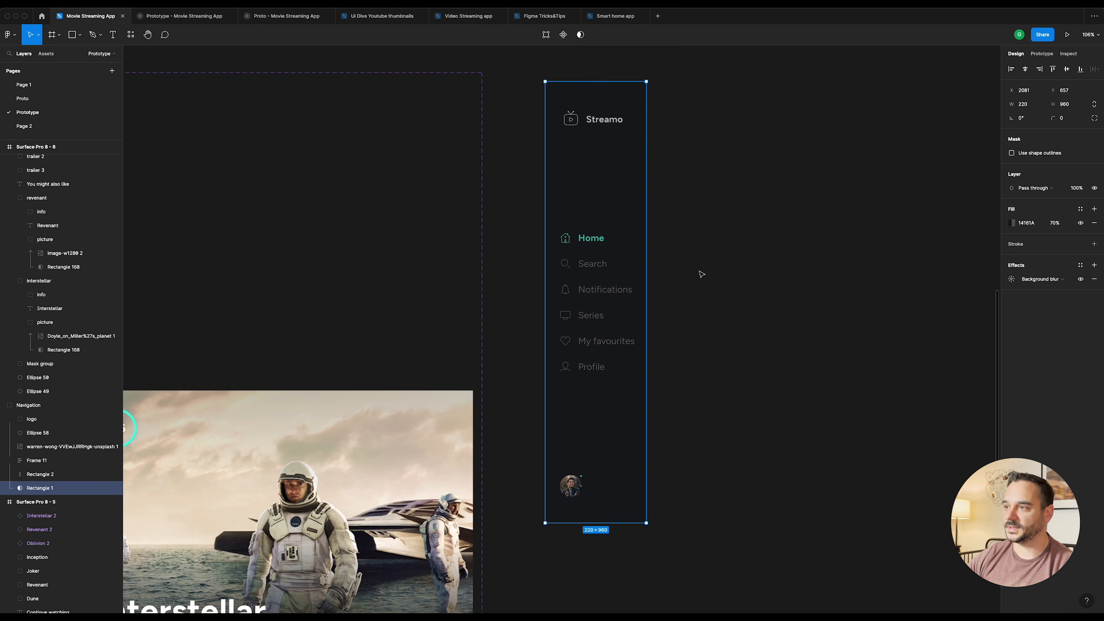
pyautogui.moveTo(647, 206)
pyautogui.mouseDown()
pyautogui.moveTo(550, 207)
pyautogui.moveTo(666, 209)
pyautogui.moveTo(550, 210)
pyautogui.moveTo(646, 213)
pyautogui.mouseUp()
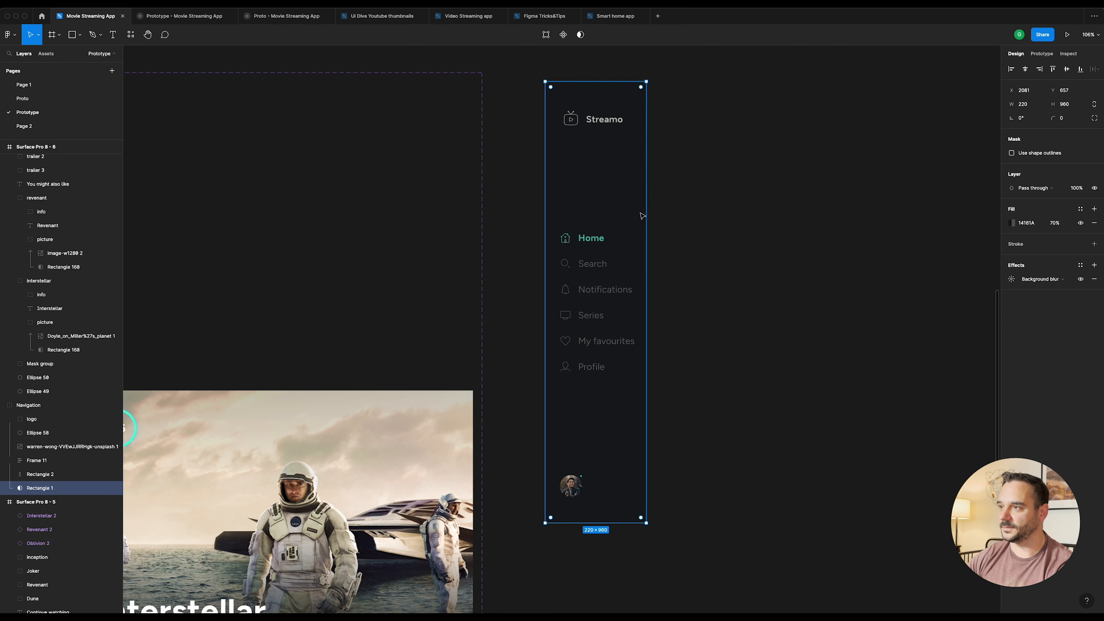
# Step: Rename the Navigation group as Navigation 2
pyautogui.click(722, 161)
pyautogui.click(596, 124)
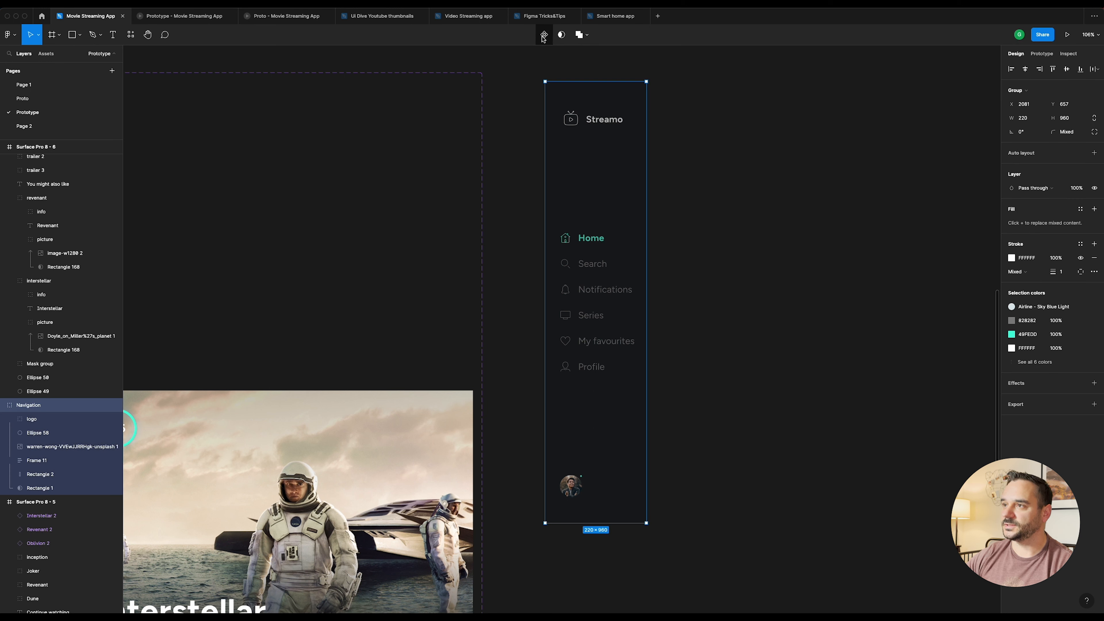
pyautogui.doubleClick(65, 406)
pyautogui.write('2')
pyautogui.press('Return')
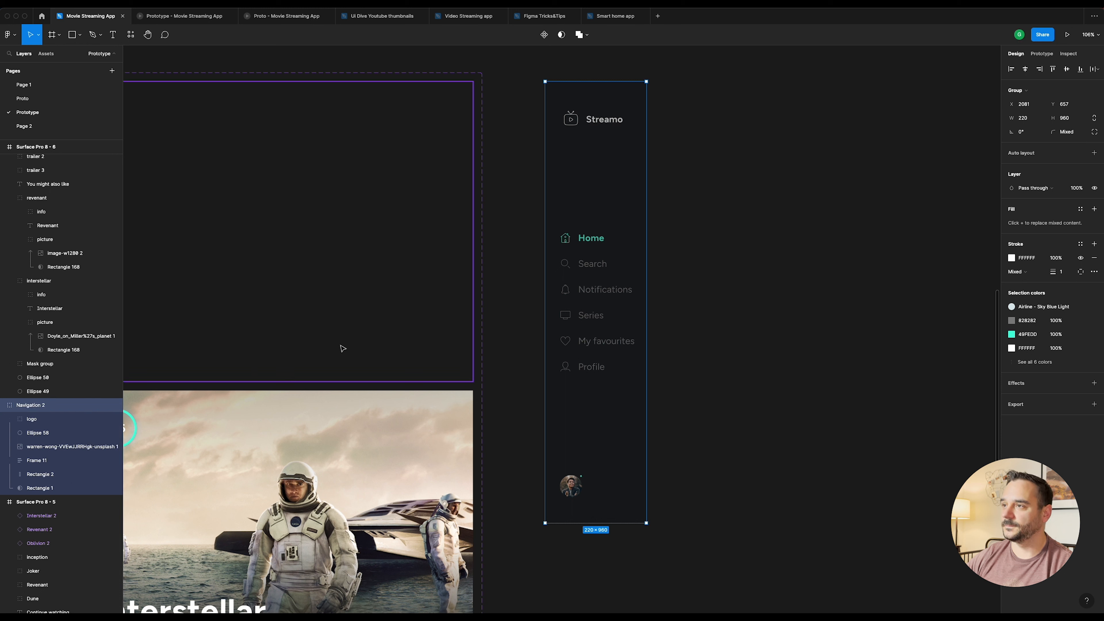
# Step: Convert the Navigation 2 group into a component and add a second variant to it
pyautogui.click(544, 34)
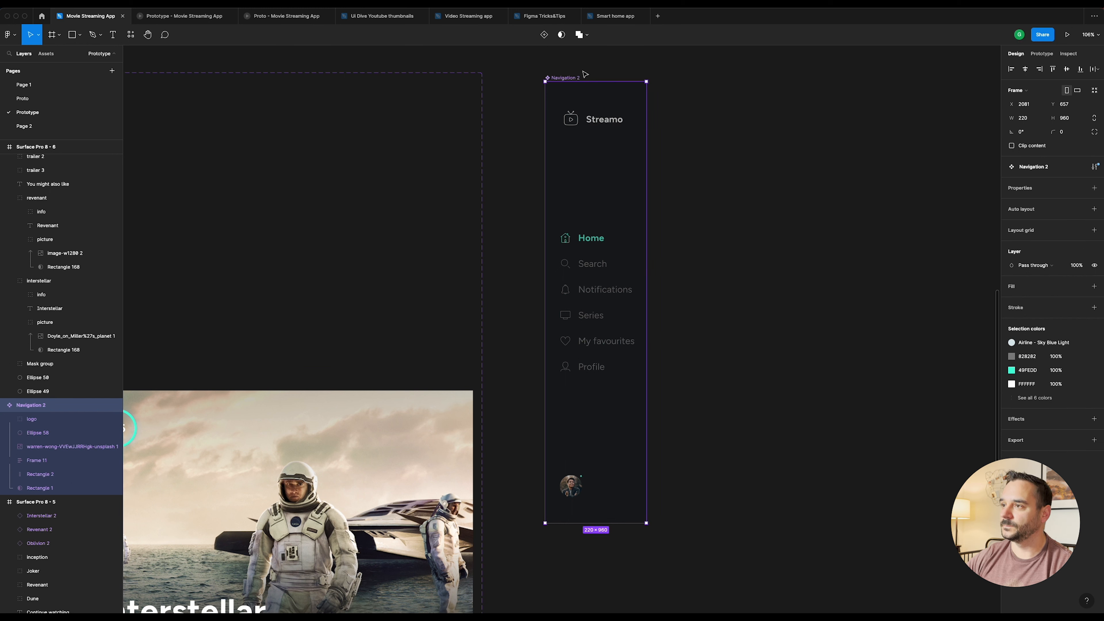
pyautogui.click(544, 34)
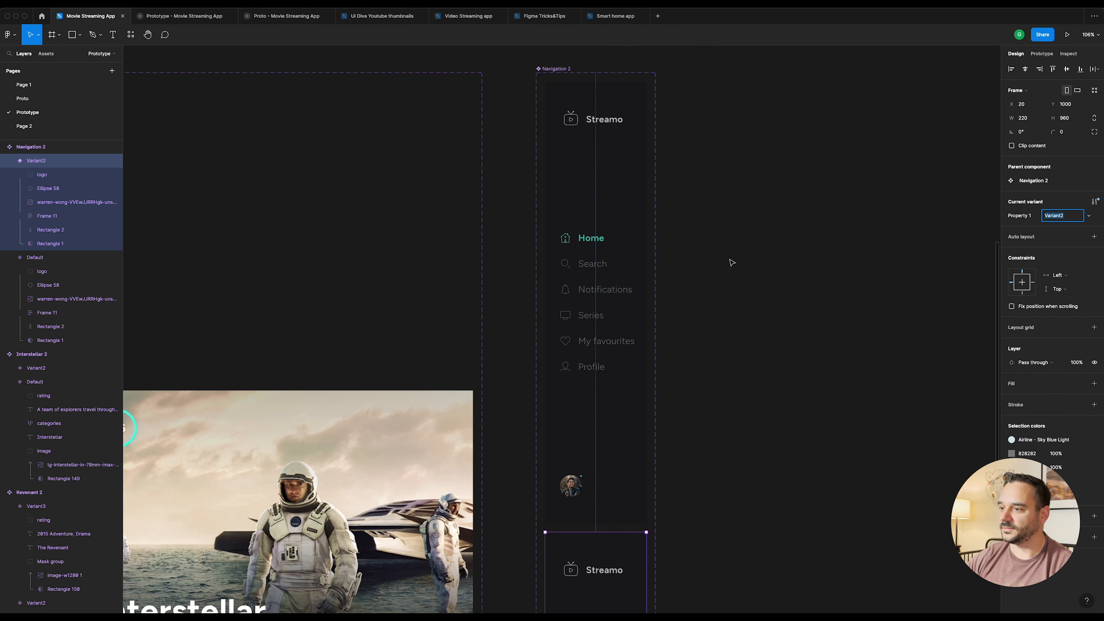
pyautogui.click(702, 340)
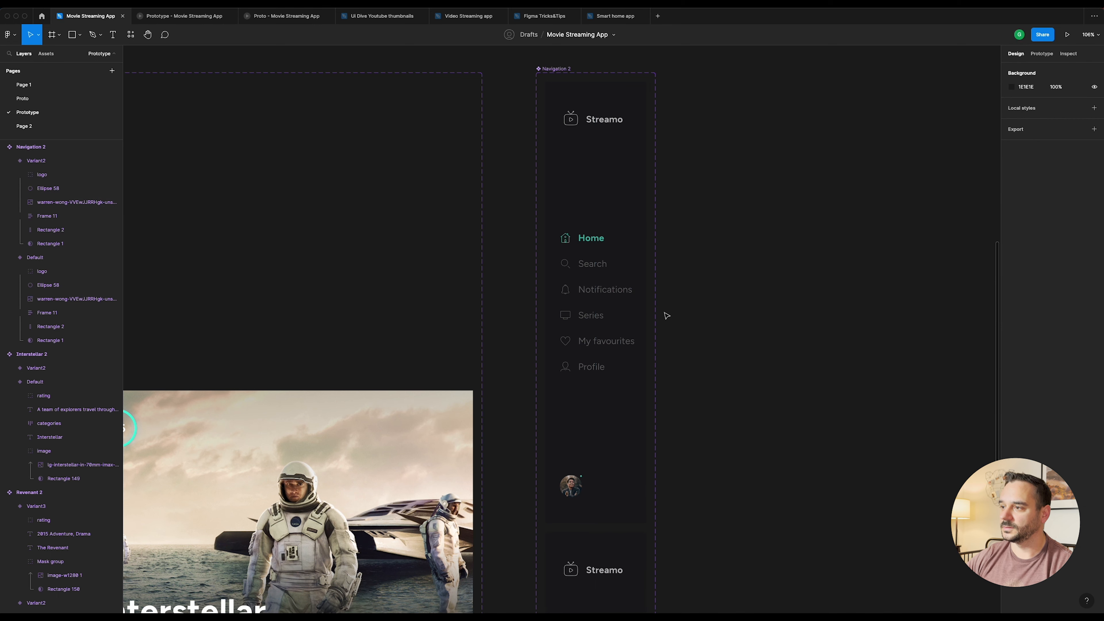
# Step: Resize the Navigation 2 component set to about 874 × 1003, with Variant2 placed beside Default at X 279, Y 20
pyautogui.scroll(-5, 638, 145)
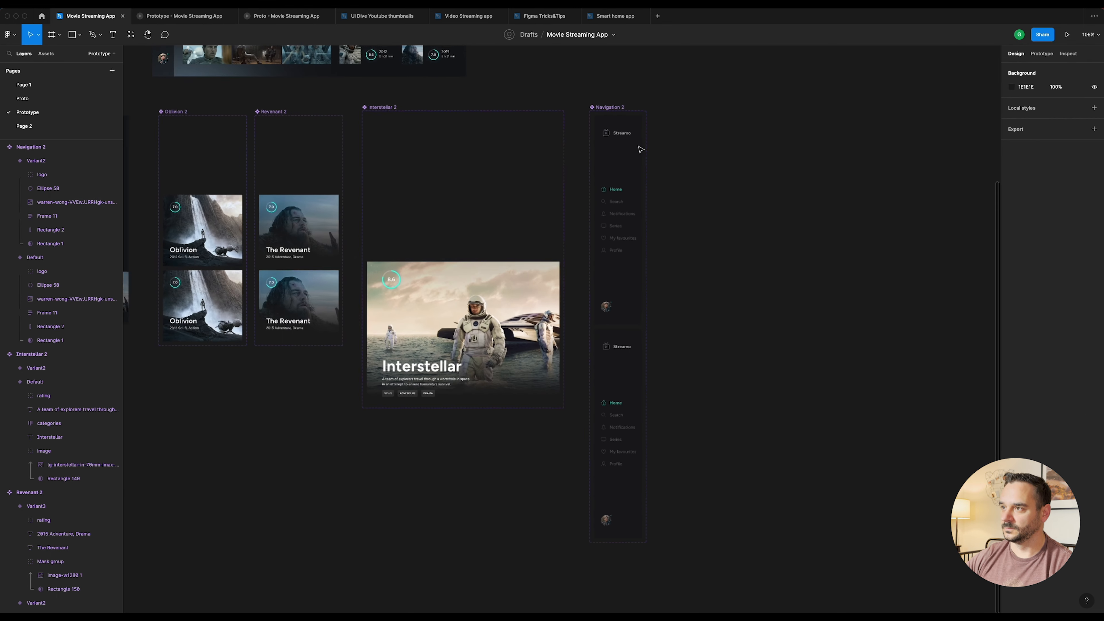
pyautogui.click(620, 110)
pyautogui.moveTo(651, 178); pyautogui.dragTo(778, 176)
pyautogui.click(629, 386)
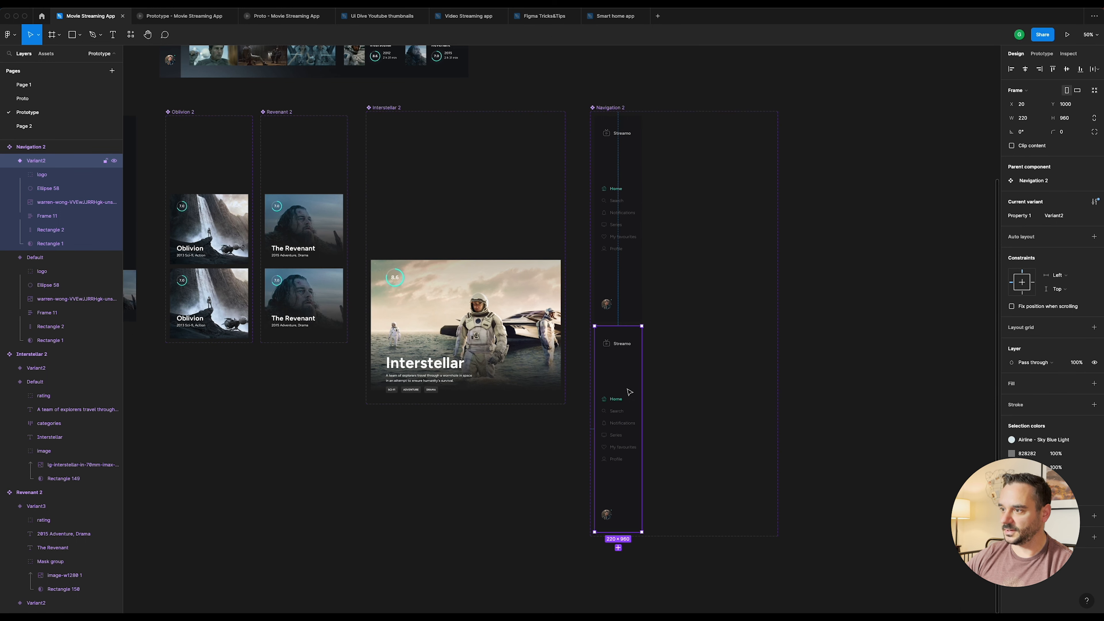
pyautogui.moveTo(621, 400); pyautogui.dragTo(671, 190)
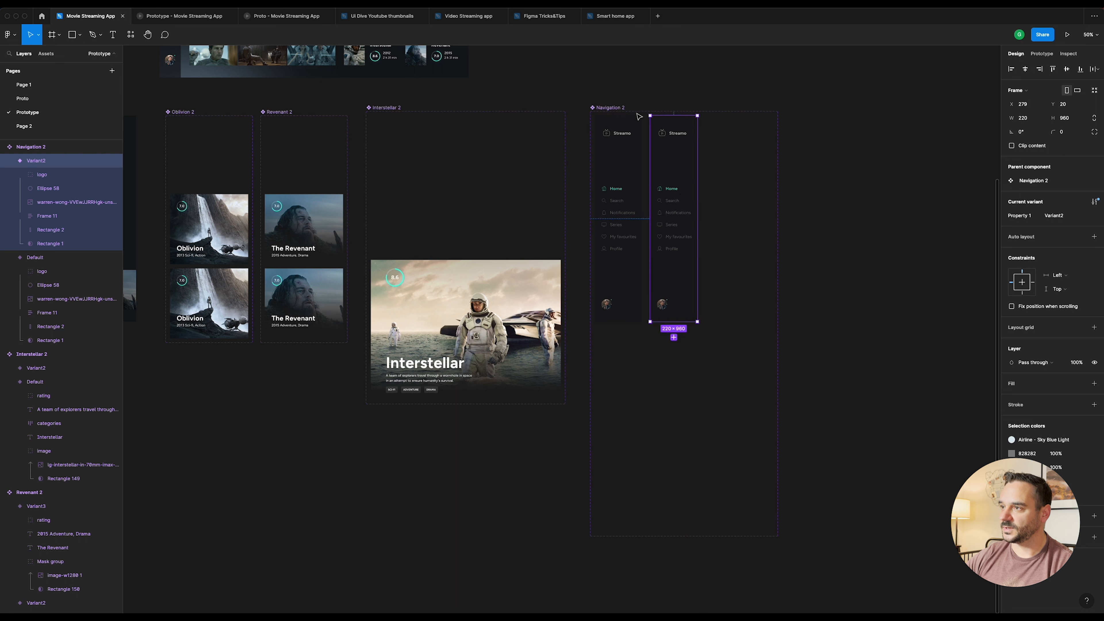
pyautogui.click(624, 113)
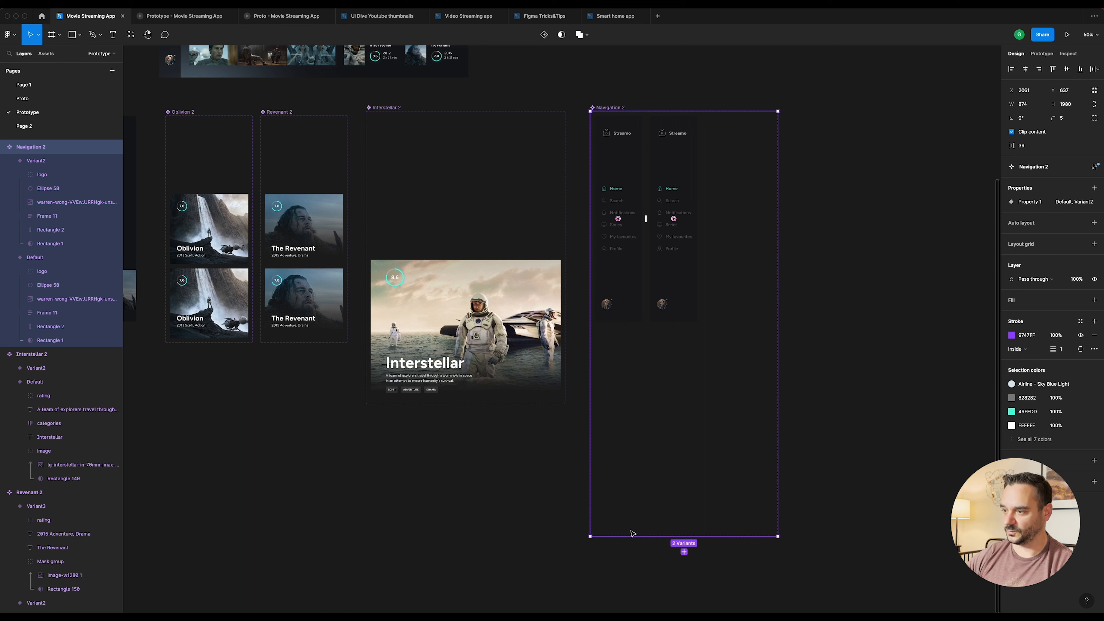
pyautogui.moveTo(630, 536); pyautogui.dragTo(631, 326)
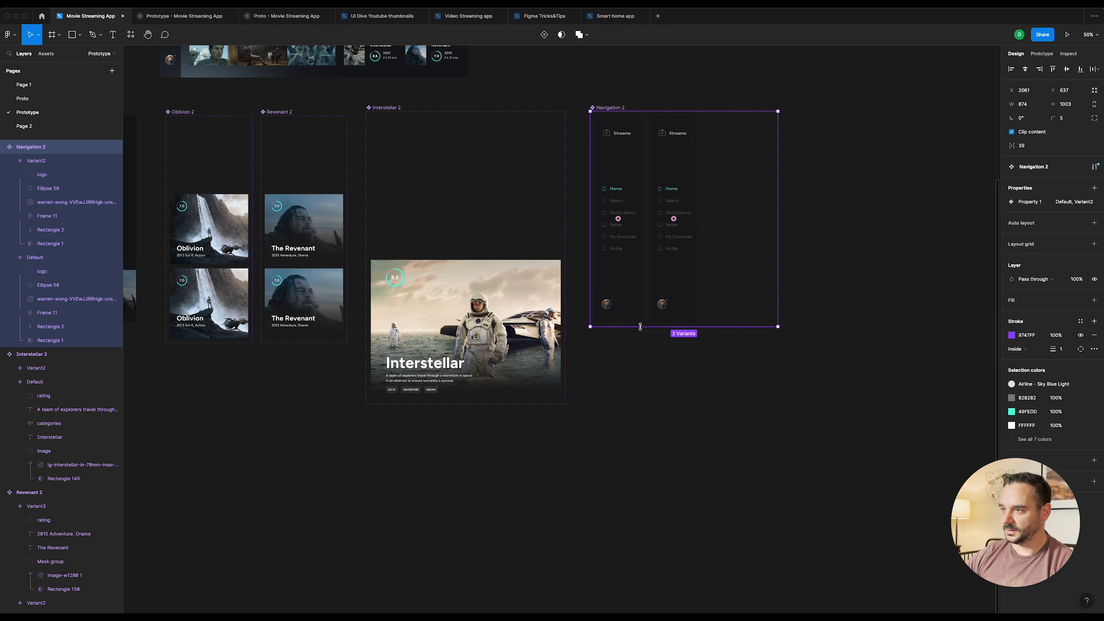
# Step: Narrow the Rectangle 1 mask in the Default variant of Navigation 2 to a width of 1
pyautogui.scroll(10, 645, 220)
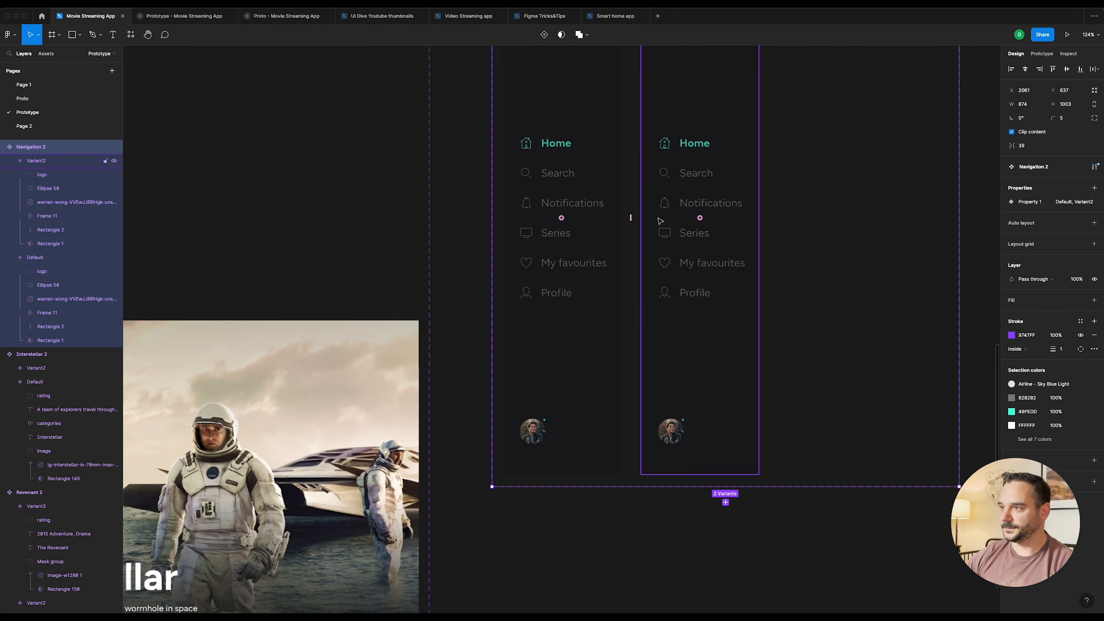
pyautogui.click(599, 179)
pyautogui.scroll(2, 599, 179)
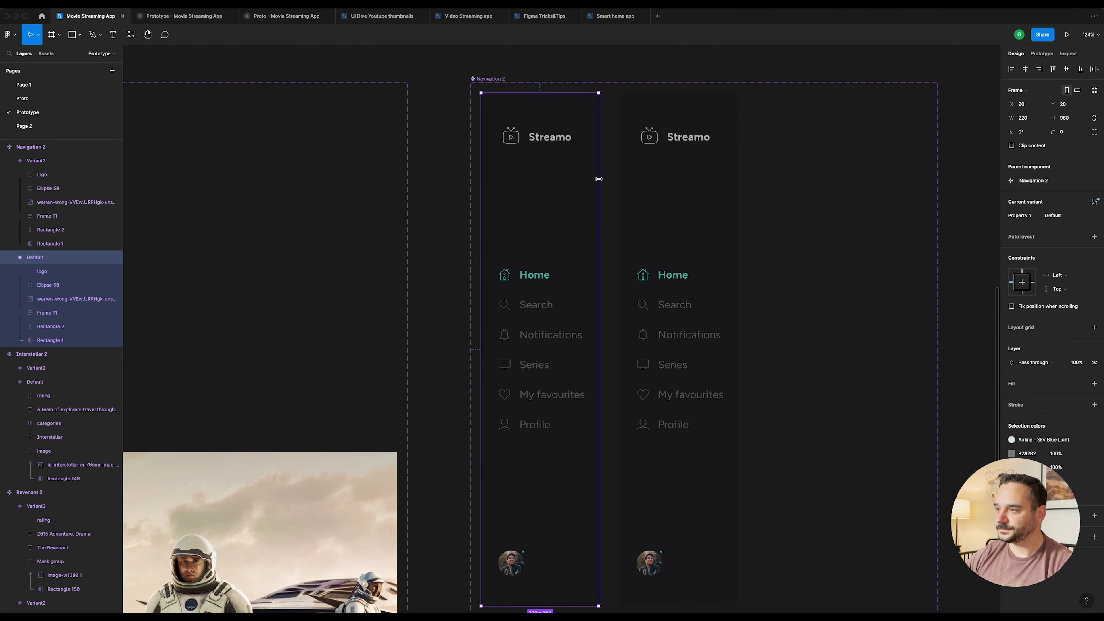
pyautogui.hscroll(2, 599, 179)
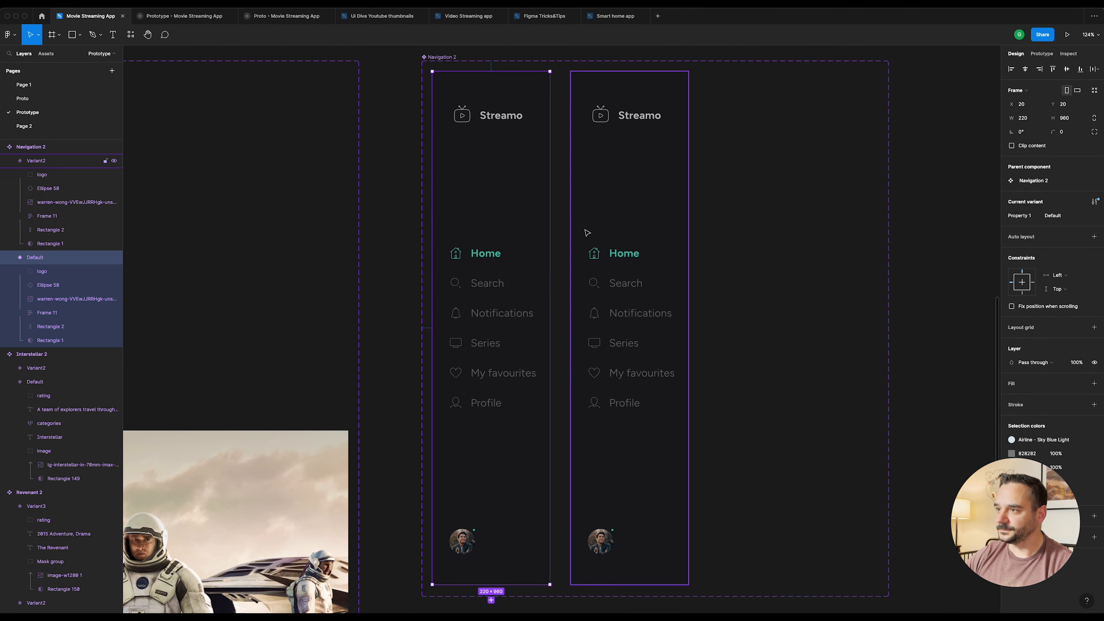
pyautogui.doubleClick(538, 248)
pyautogui.click(78, 343)
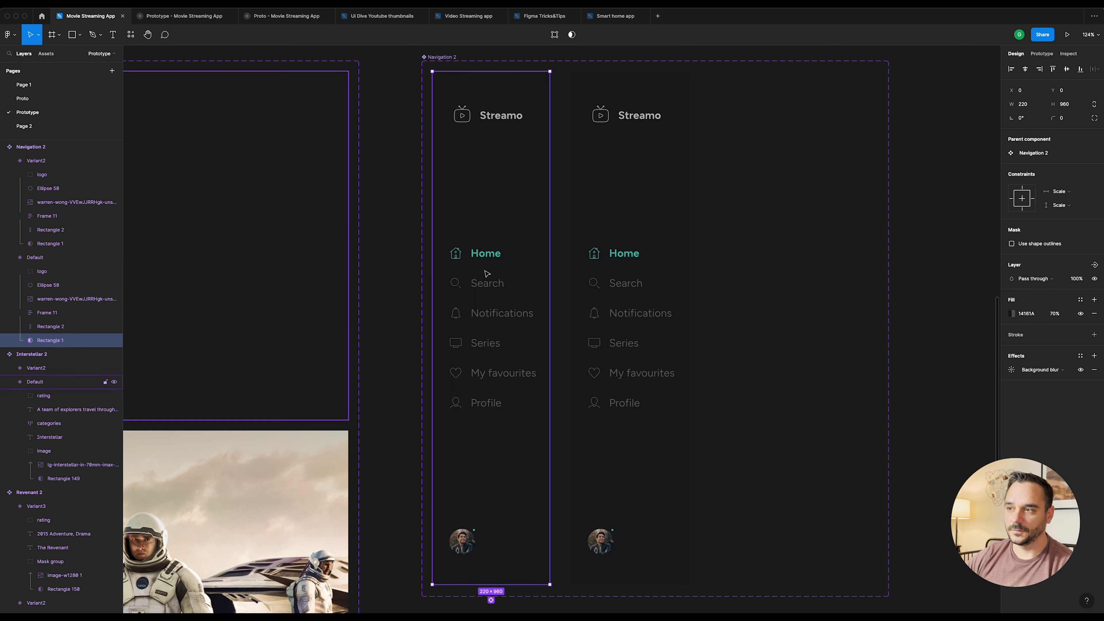
pyautogui.moveTo(550, 244); pyautogui.dragTo(436, 236)
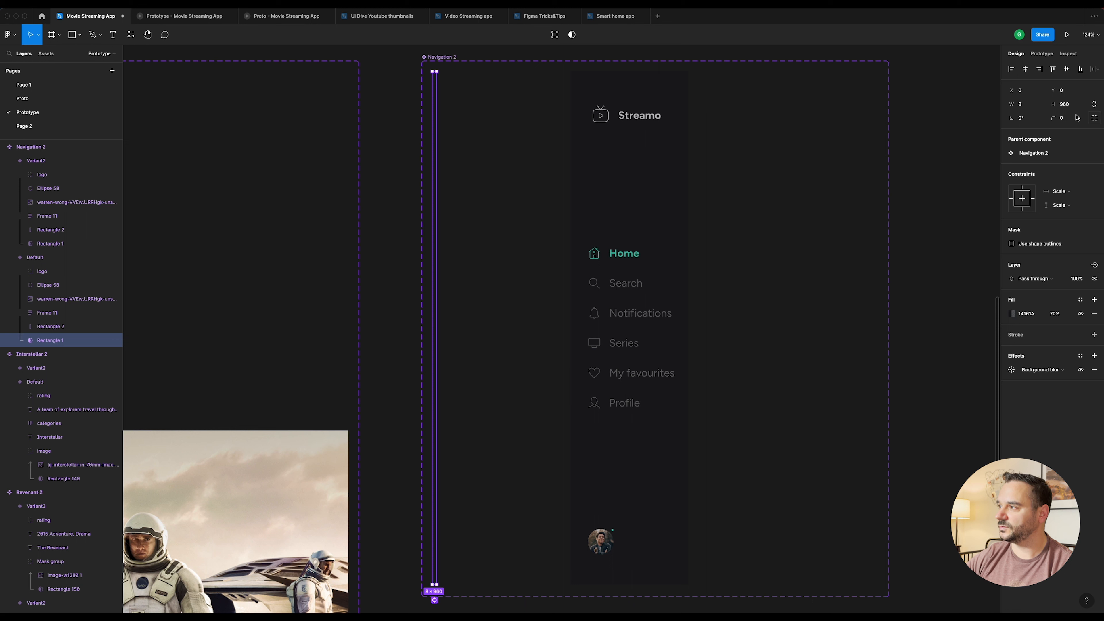
pyautogui.click(1031, 104)
pyautogui.write('1')
pyautogui.press('Return')
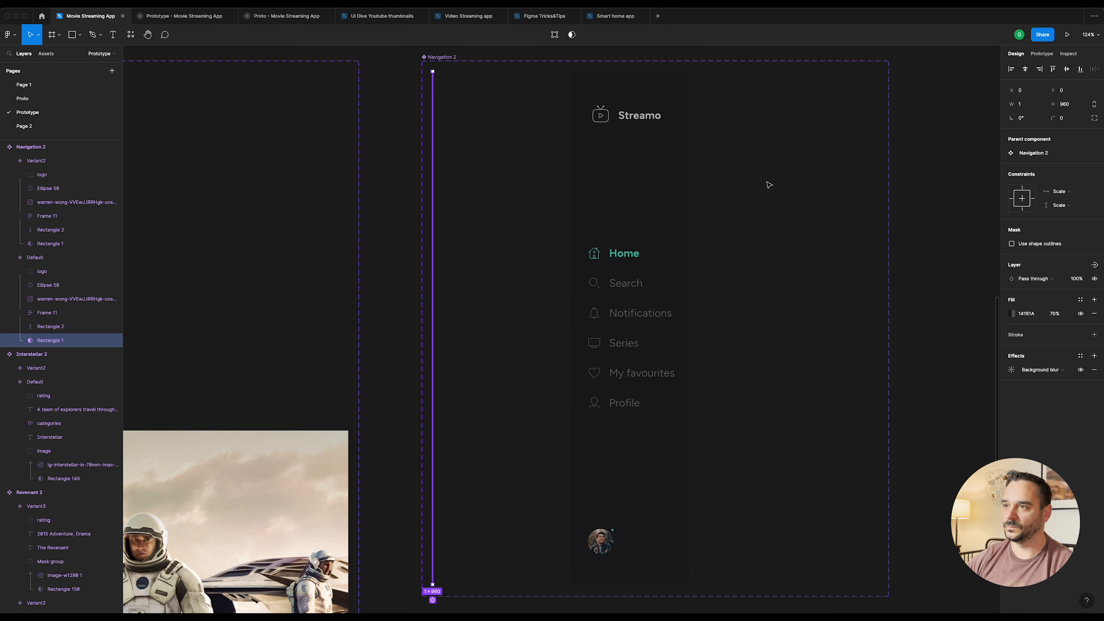
# Step: Set the layer opacity of the Default variant's Rectangle 1 mask to 0%
pyautogui.click(1077, 279)
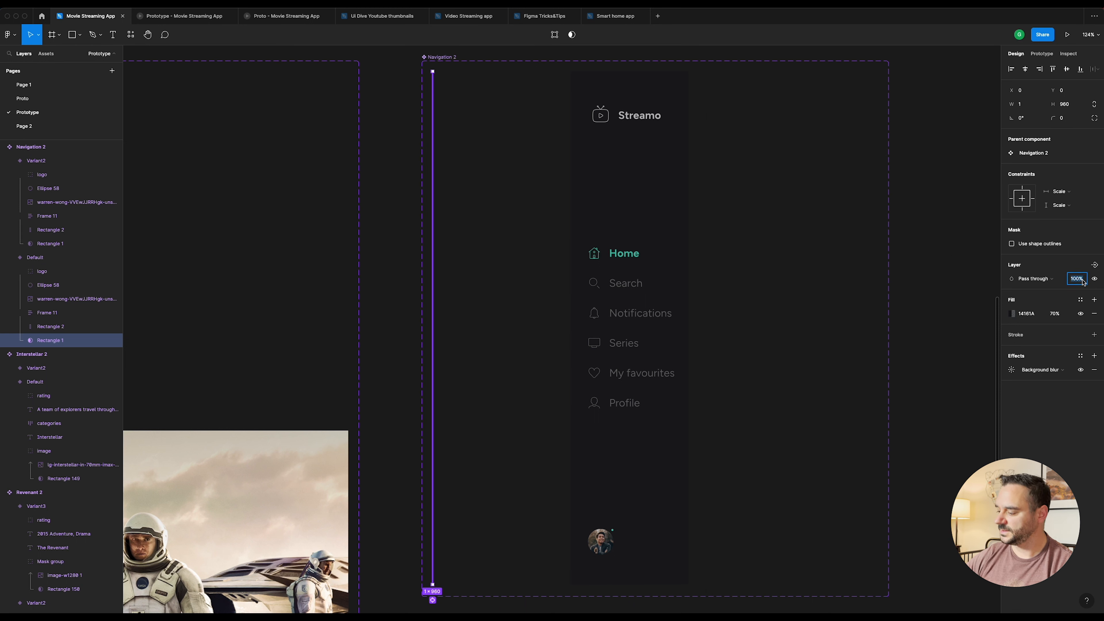
pyautogui.write('0')
pyautogui.press('Return')
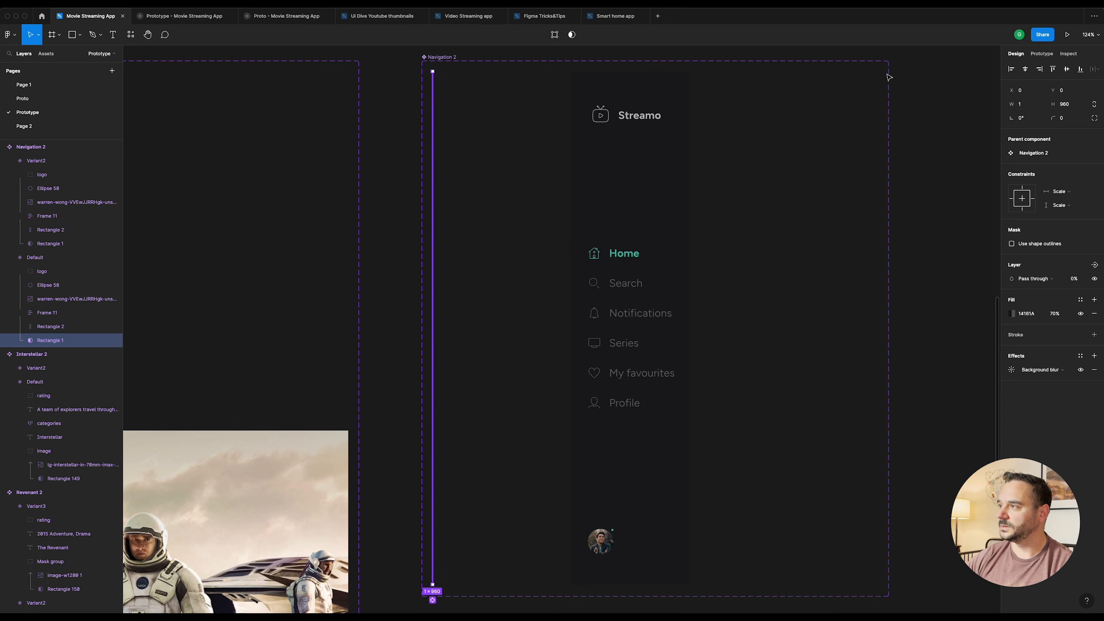
# Step: Link the Default variant of Navigation 2 to Variant2 with an After delay trigger of 100 ms
pyautogui.click(1035, 59)
pyautogui.click(515, 118)
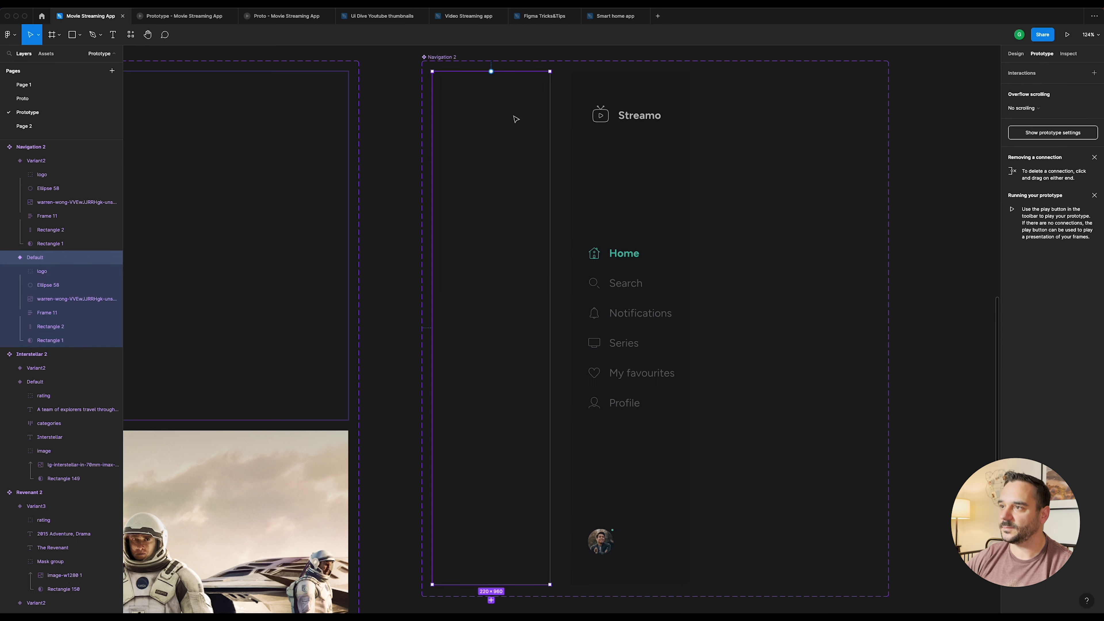
pyautogui.moveTo(549, 328); pyautogui.dragTo(578, 335)
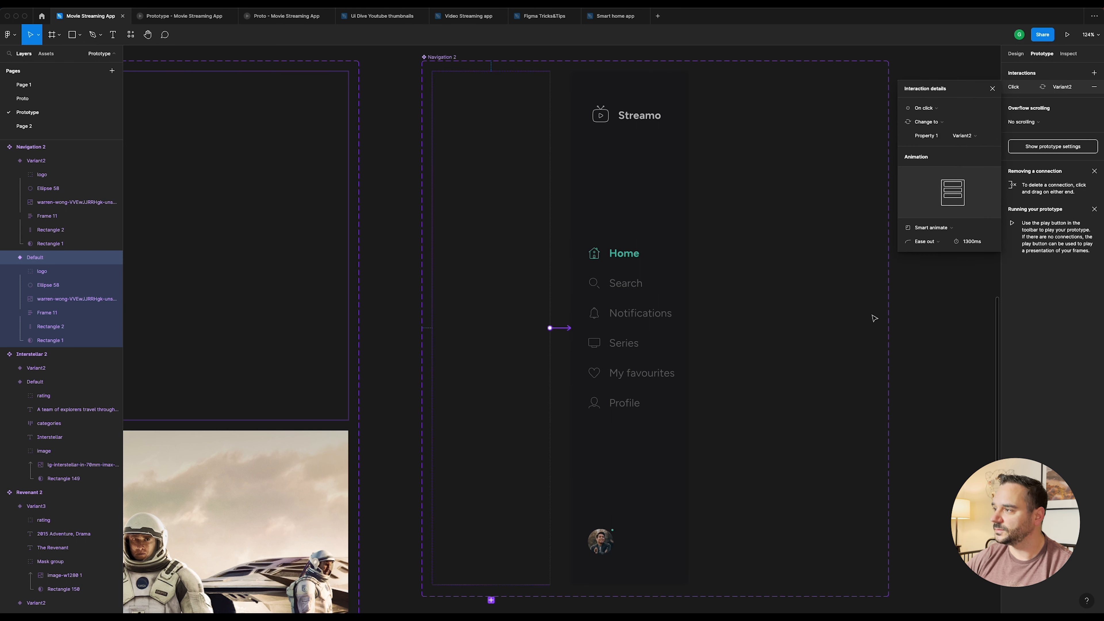
pyautogui.click(936, 111)
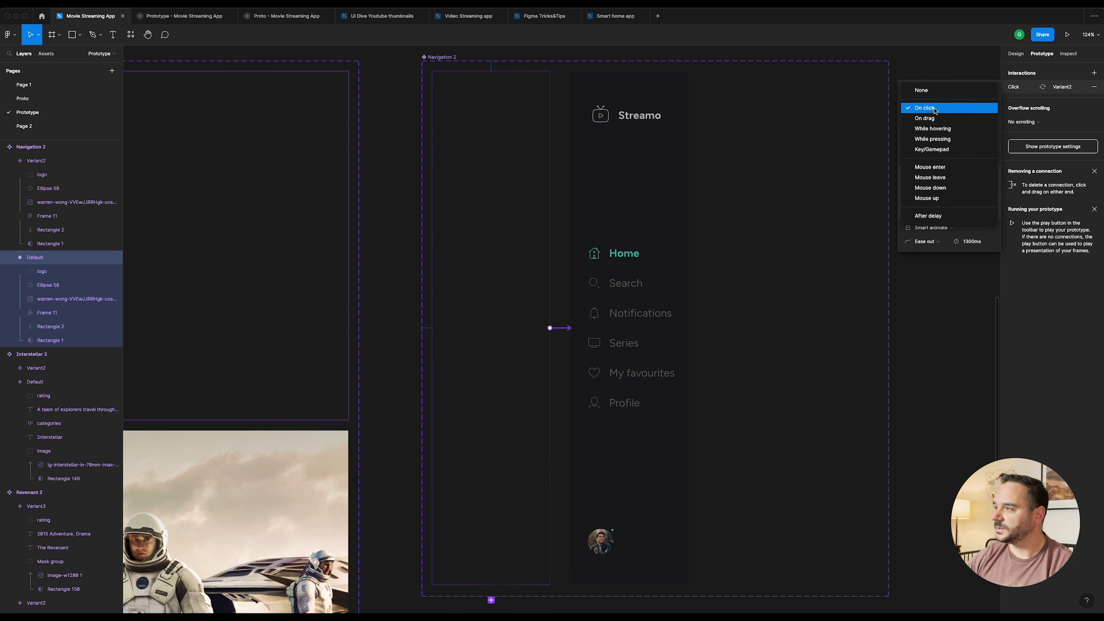
pyautogui.click(939, 216)
pyautogui.click(978, 112)
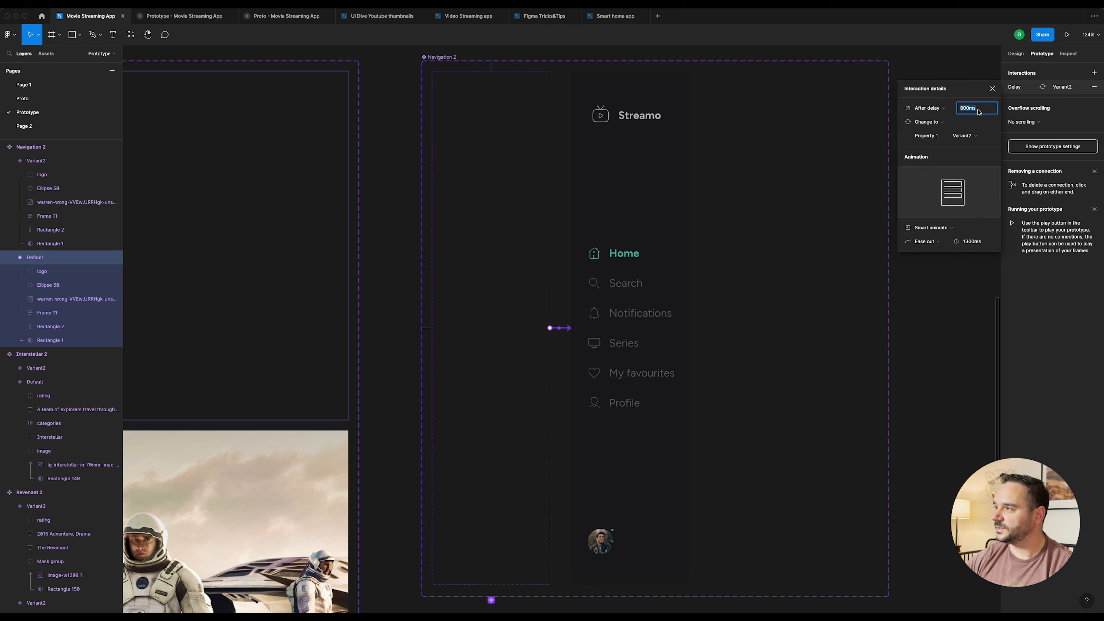
pyautogui.write('100')
pyautogui.press('Return')
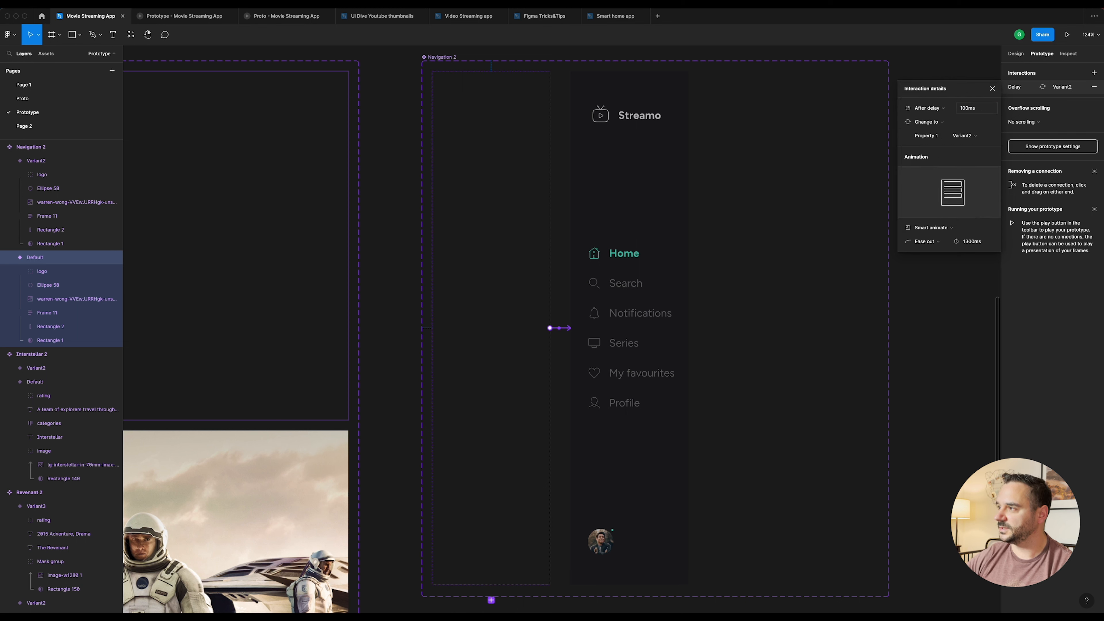
# Step: Set the duration of the Navigation 2 Smart animate transition to 400 ms
pyautogui.click(980, 244)
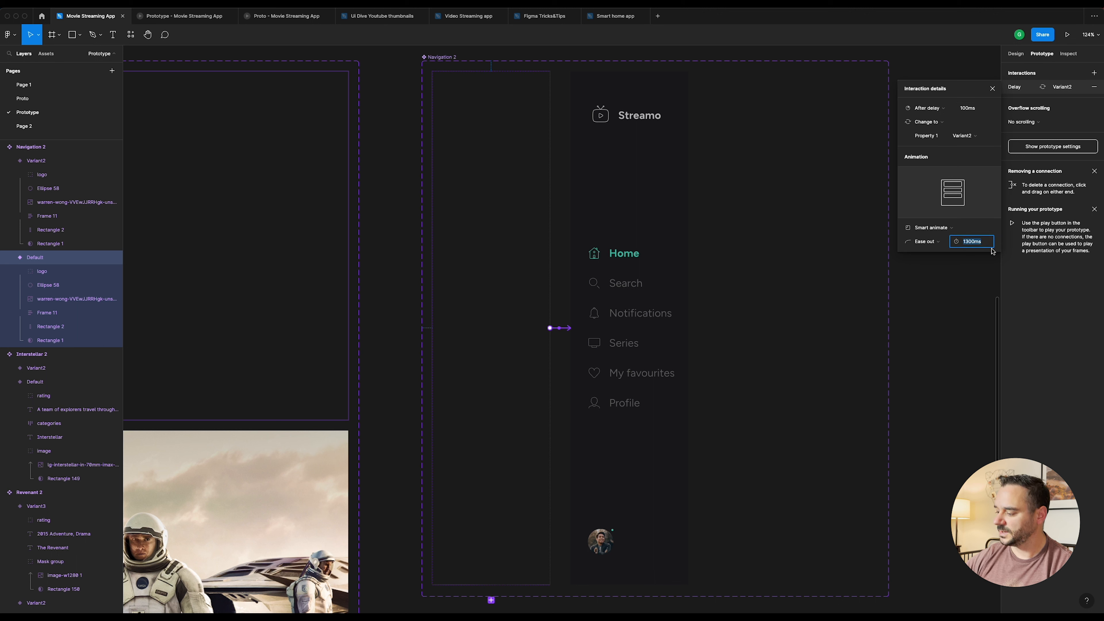
pyautogui.write('400')
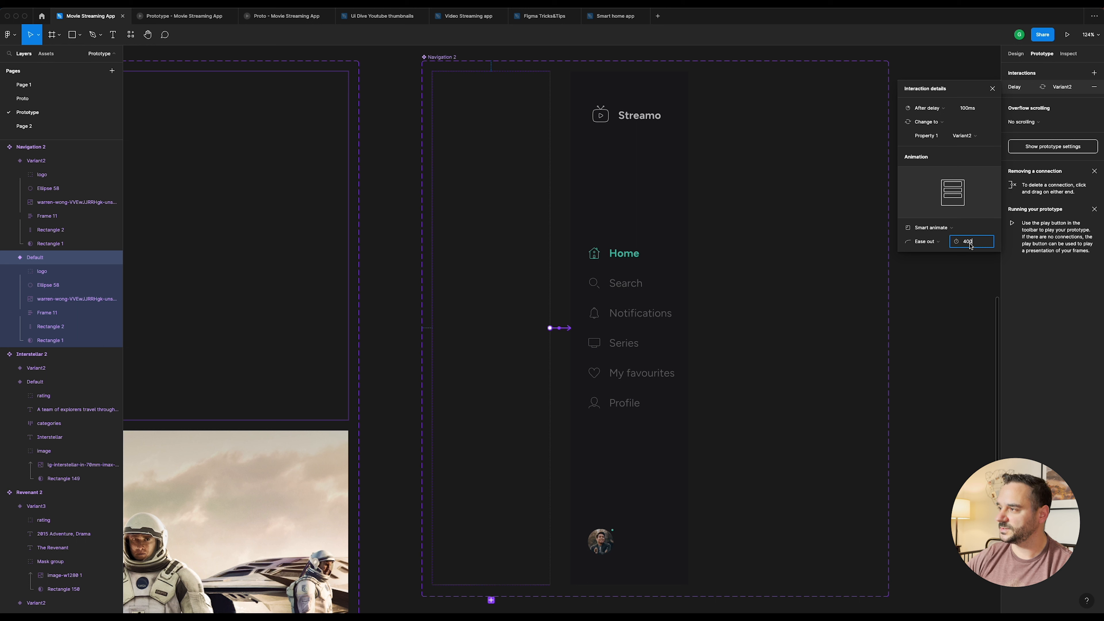
pyautogui.press('Return')
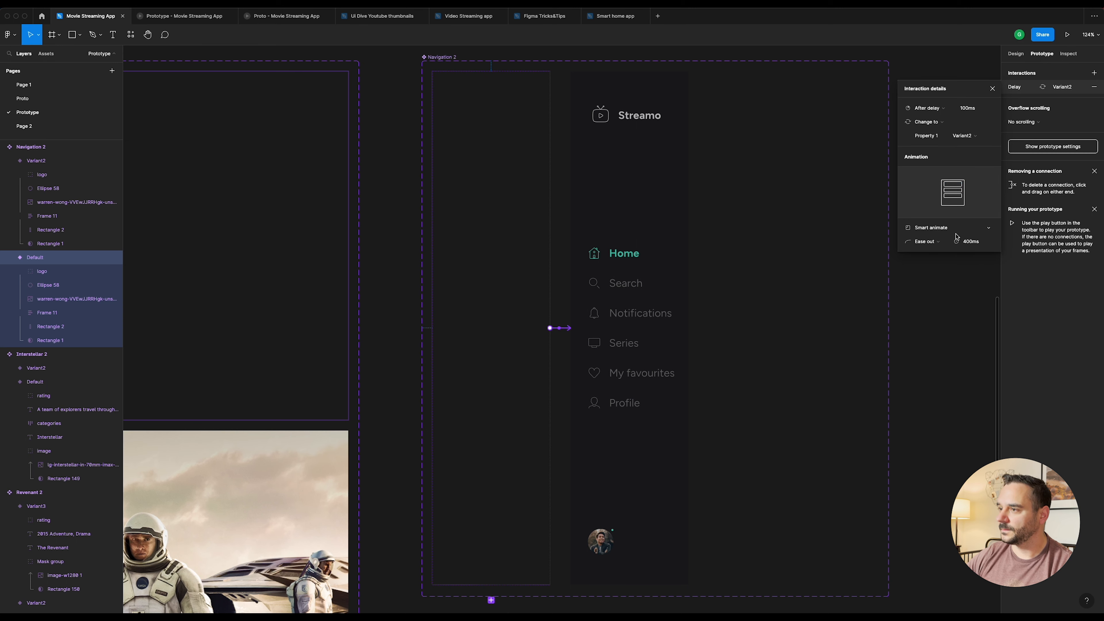
pyautogui.click(992, 89)
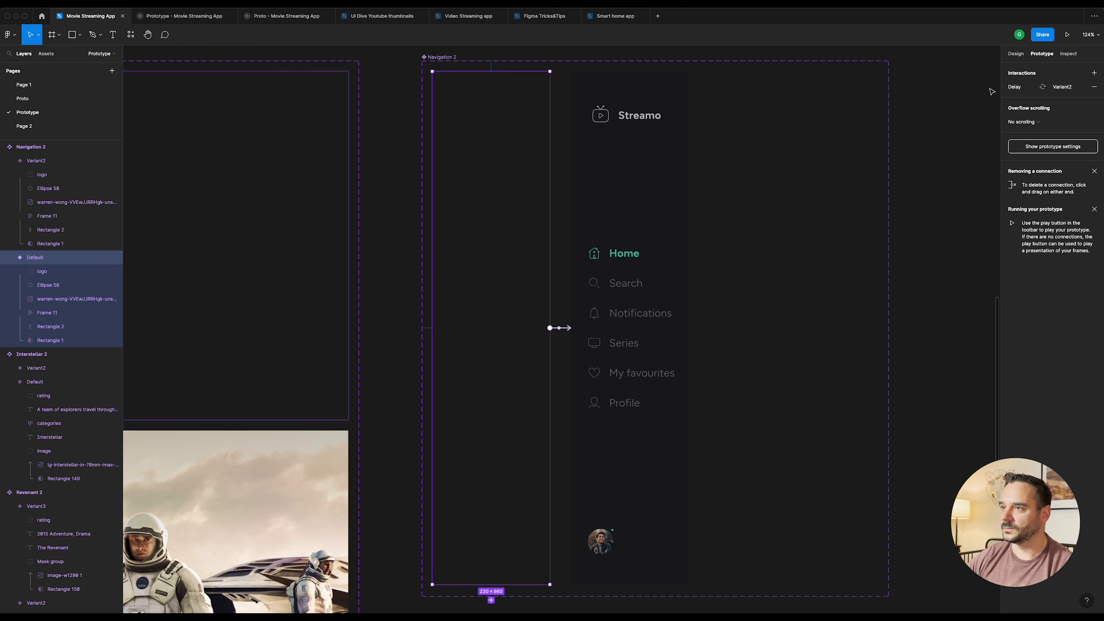
# Step: Insert an instance of the Navigation 2 component into the Surface Pro 8 - 5 frame
pyautogui.scroll(-10, 498, 87)
pyautogui.moveTo(498, 87); pyautogui.dragTo(811, 111)
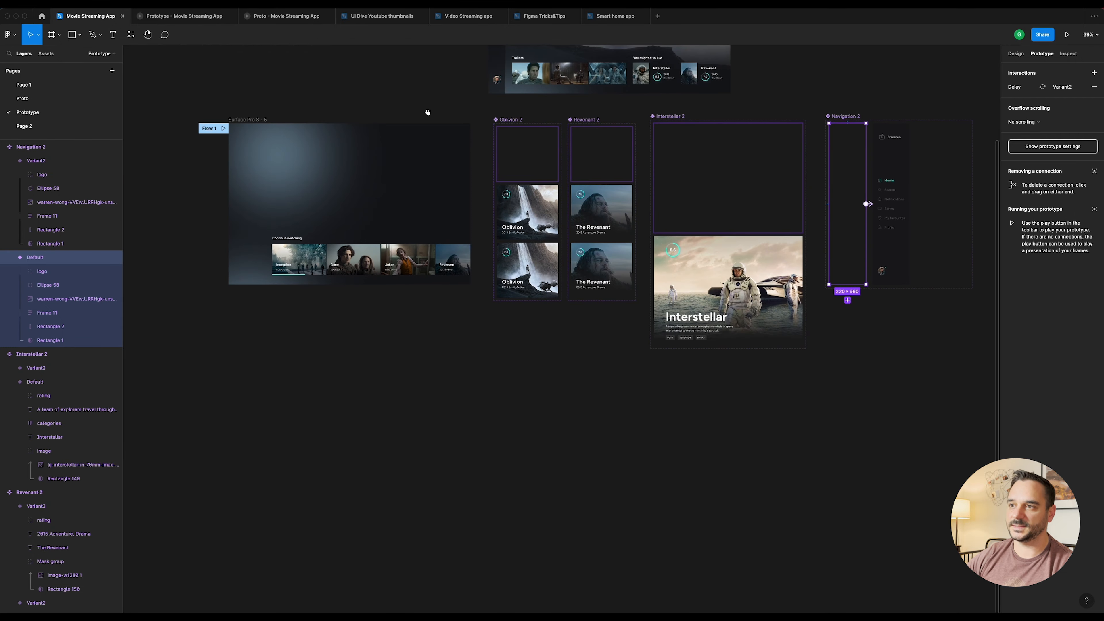
pyautogui.moveTo(337, 102); pyautogui.dragTo(545, 118)
pyautogui.click(1016, 53)
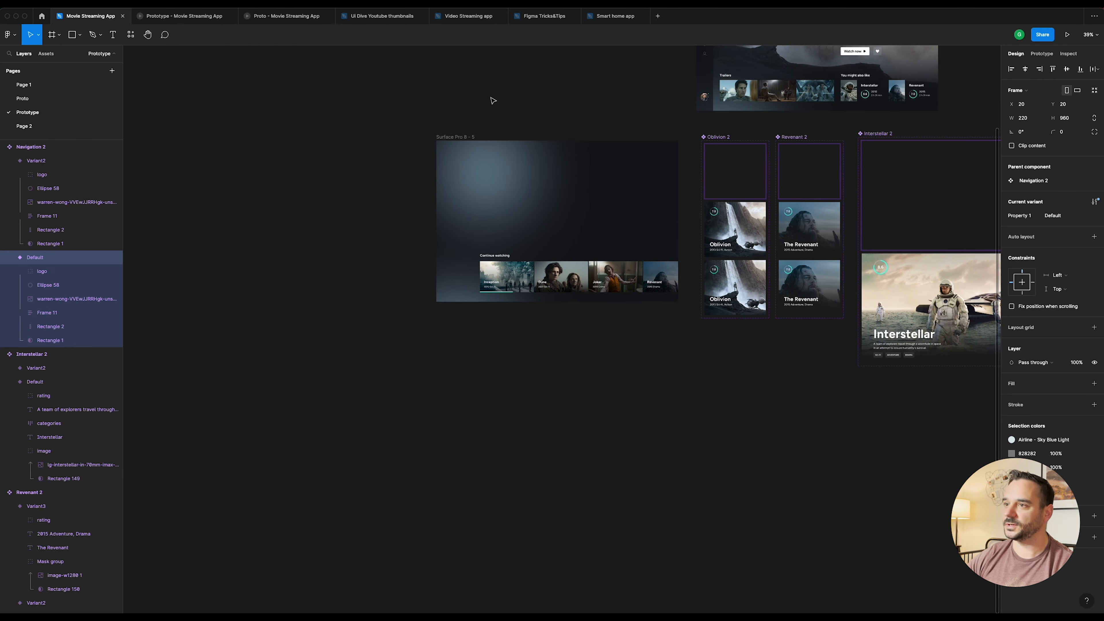
pyautogui.scroll(6, 482, 155)
pyautogui.click(360, 103)
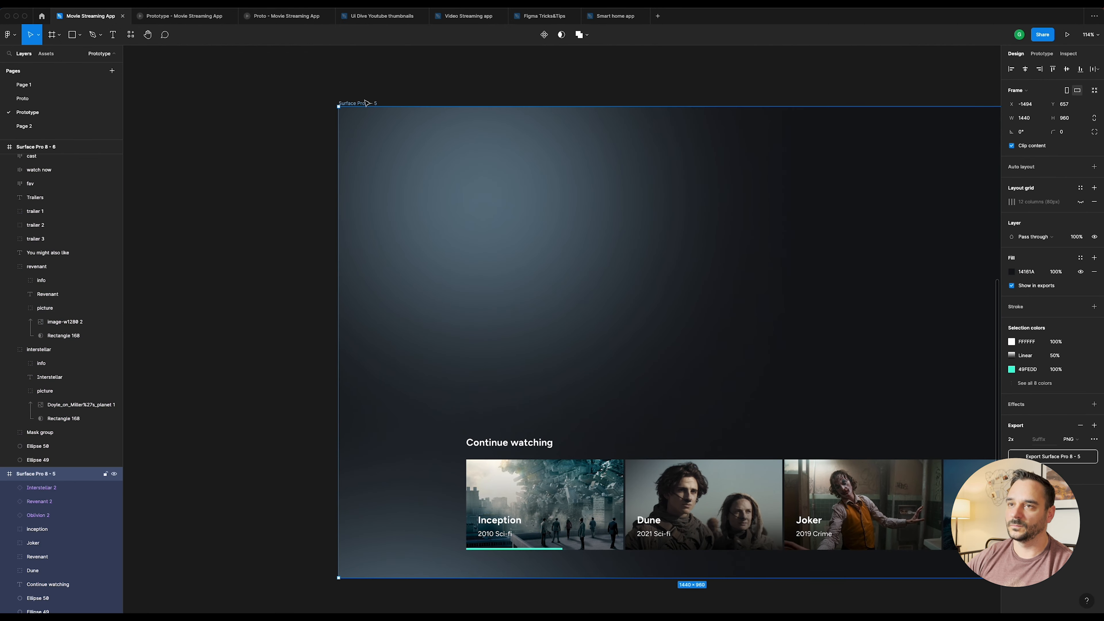
pyautogui.click(131, 35)
pyautogui.write('nav')
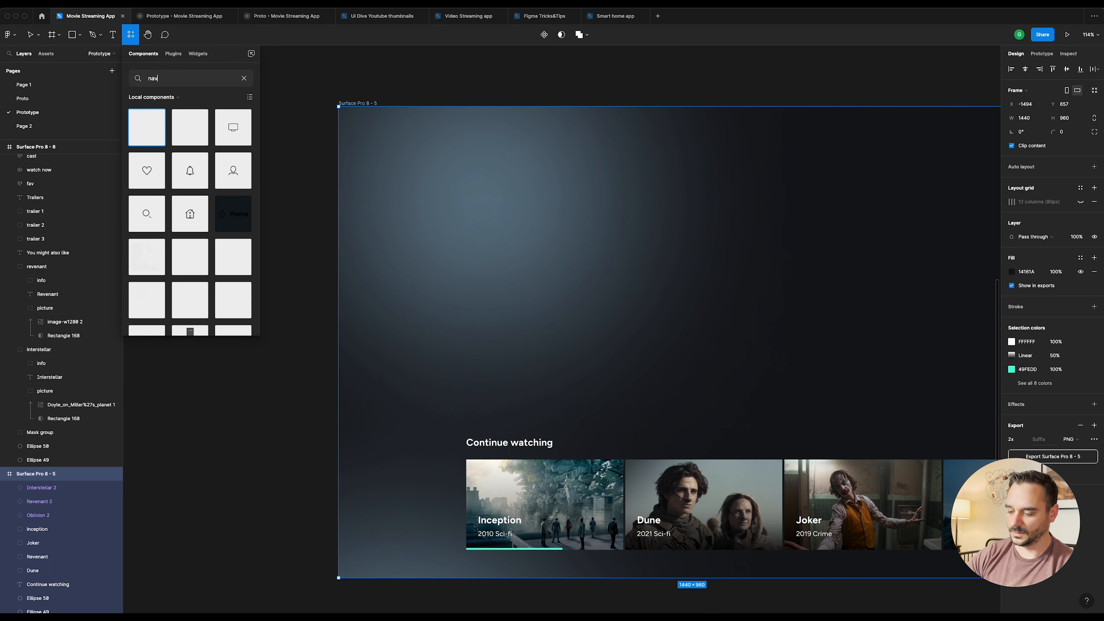
pyautogui.write('igation 2')
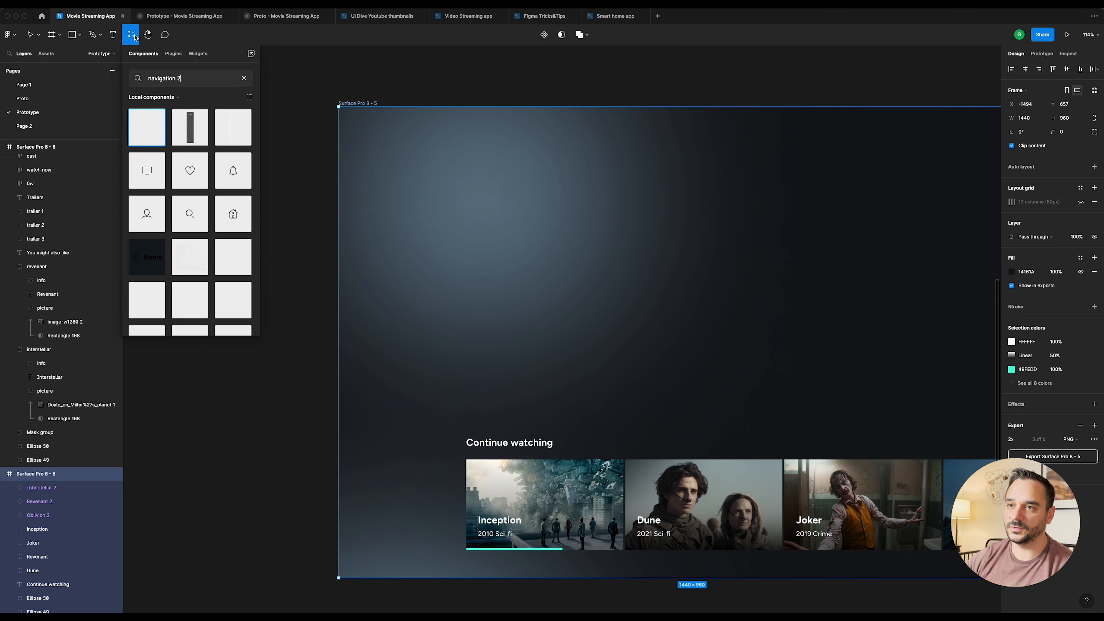
pyautogui.moveTo(154, 131); pyautogui.dragTo(471, 165)
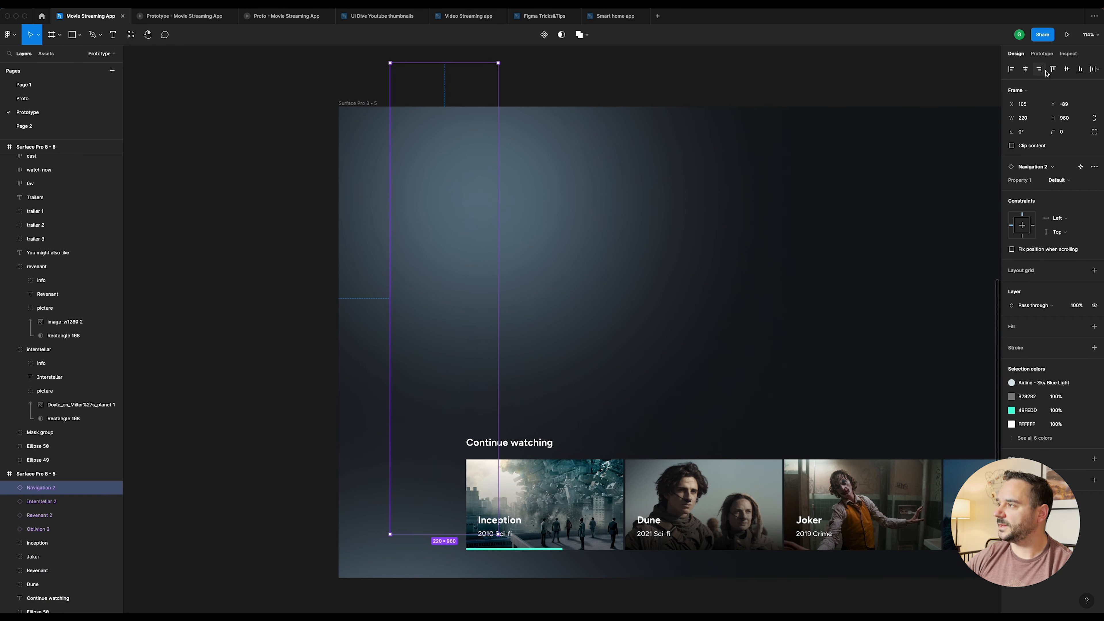
# Step: Align the Navigation 2 instance to the frame's left and top edges, and preview the sidebar animation in the running prototype
pyautogui.click(1011, 70)
pyautogui.click(1052, 70)
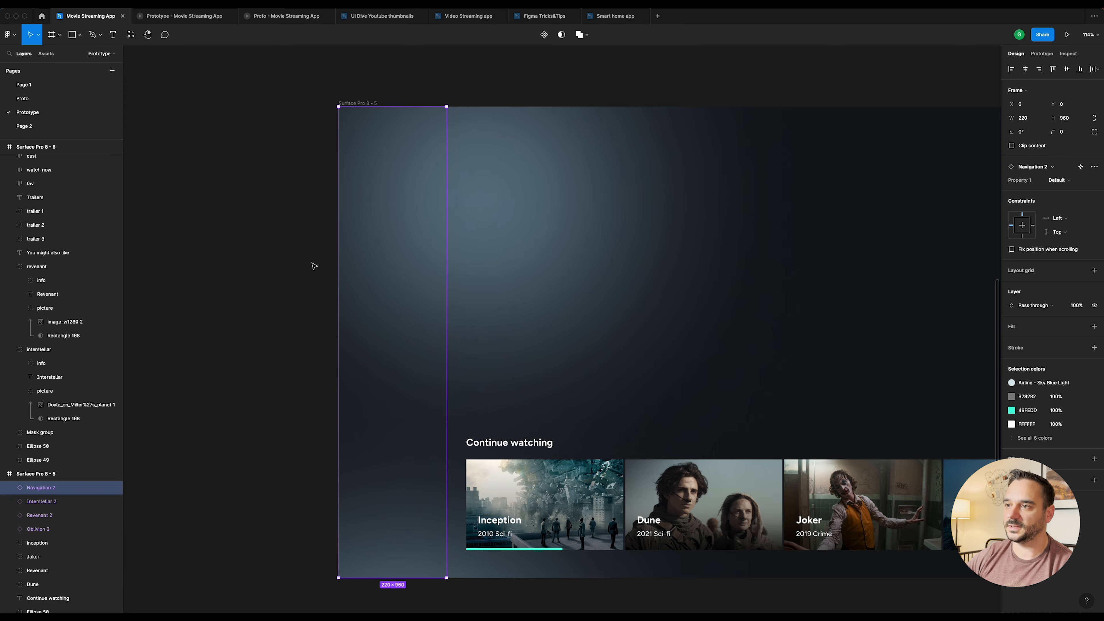
pyautogui.click(191, 17)
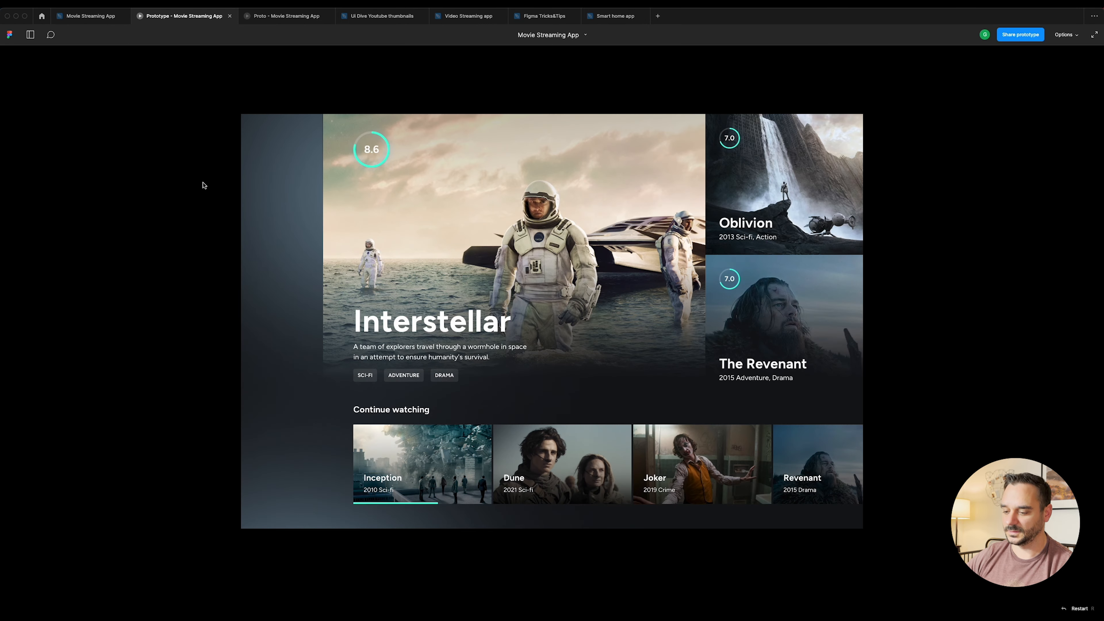
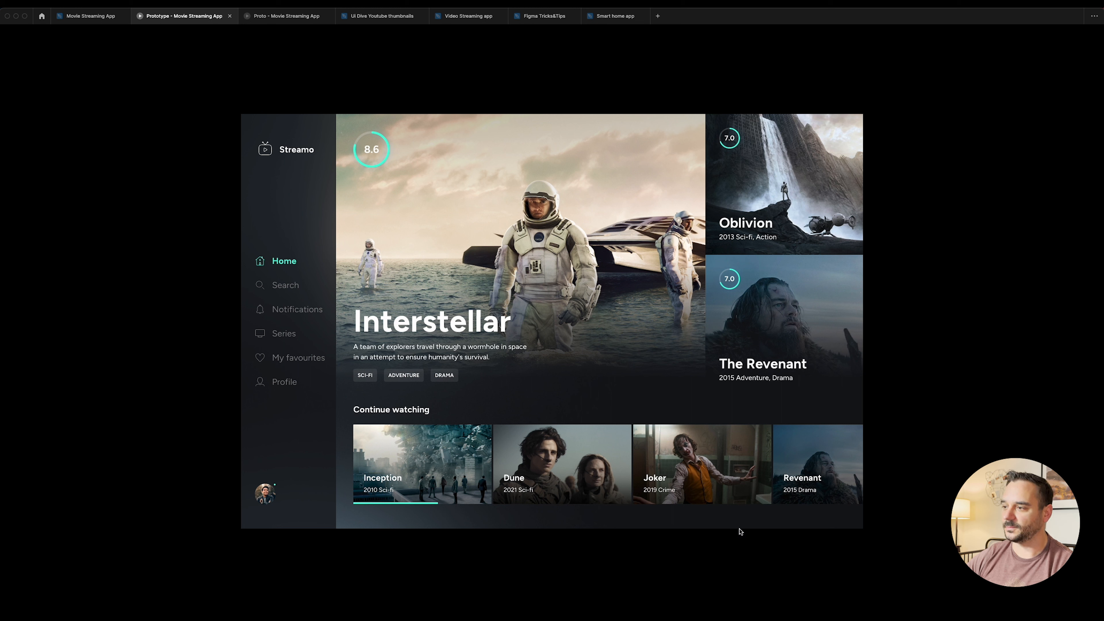
pyautogui.click(90, 16)
# Step: Move the Inception, Dune, Joker and Revenant cards together out of the Surface Pro 8 - 5 frame onto the empty canvas below
pyautogui.scroll(-10, 631, 290)
pyautogui.moveTo(717, 387); pyautogui.dragTo(445, 274)
pyautogui.click(301, 229)
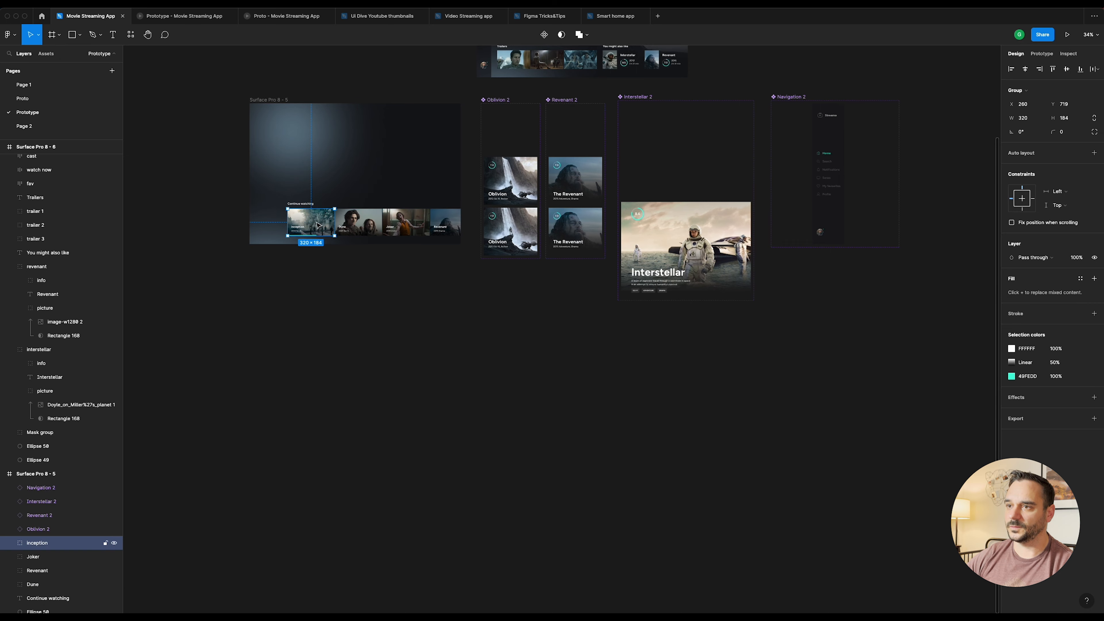
pyautogui.keyDown('shift'); pyautogui.click(367, 222); pyautogui.keyUp('shift')
pyautogui.scroll(5, 310, 211)
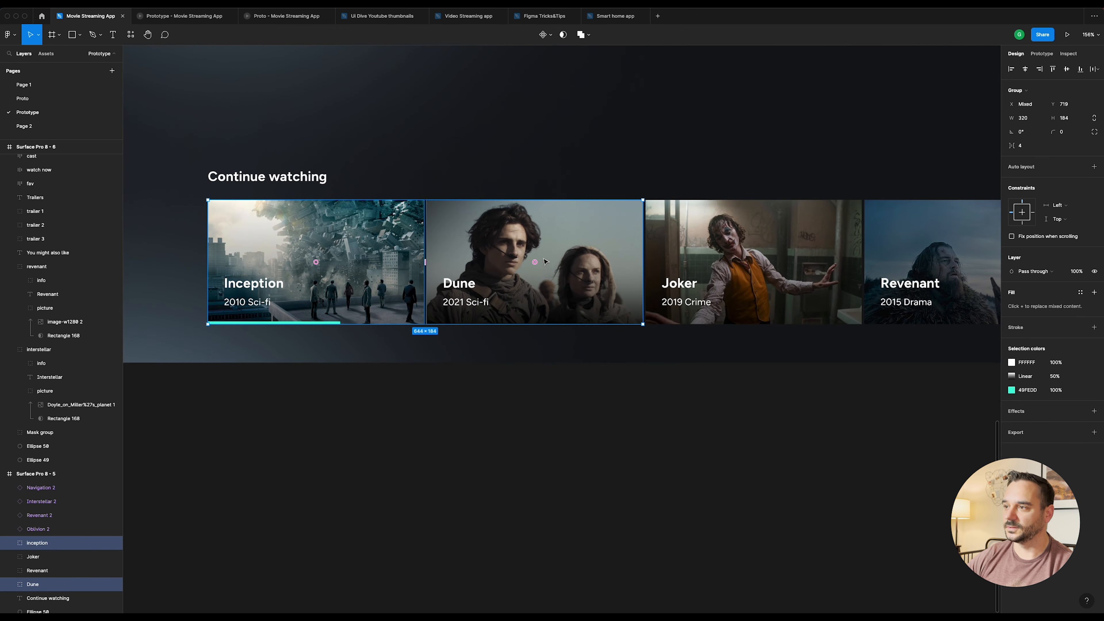
pyautogui.keyDown('shift'); pyautogui.click(709, 234); pyautogui.keyUp('shift')
pyautogui.keyDown('shift'); pyautogui.click(889, 241); pyautogui.keyUp('shift')
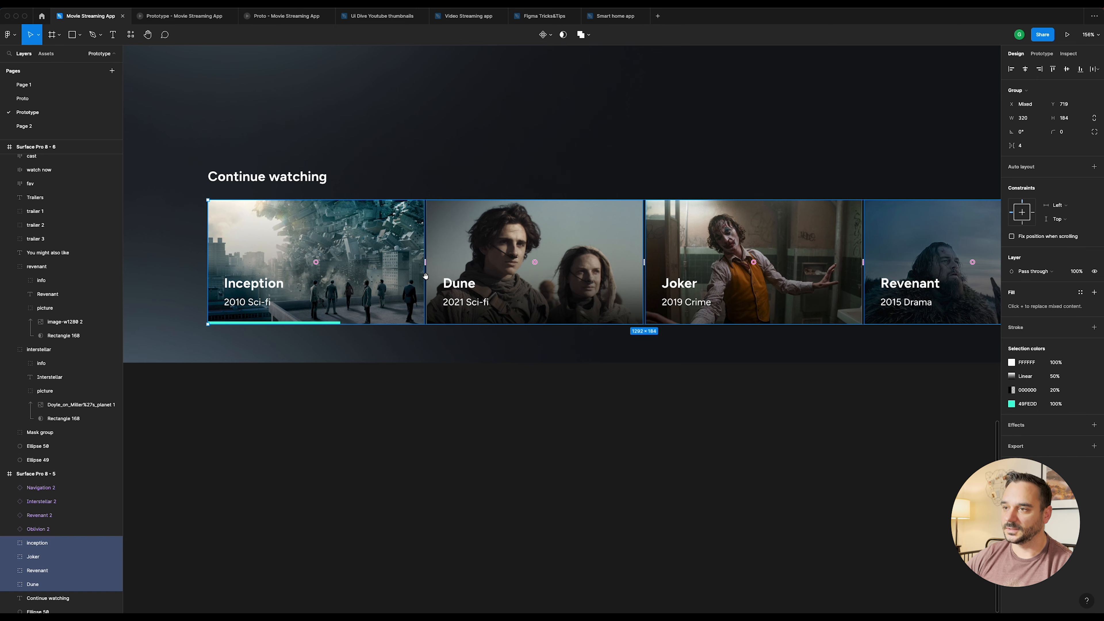
pyautogui.scroll(-5, 425, 276)
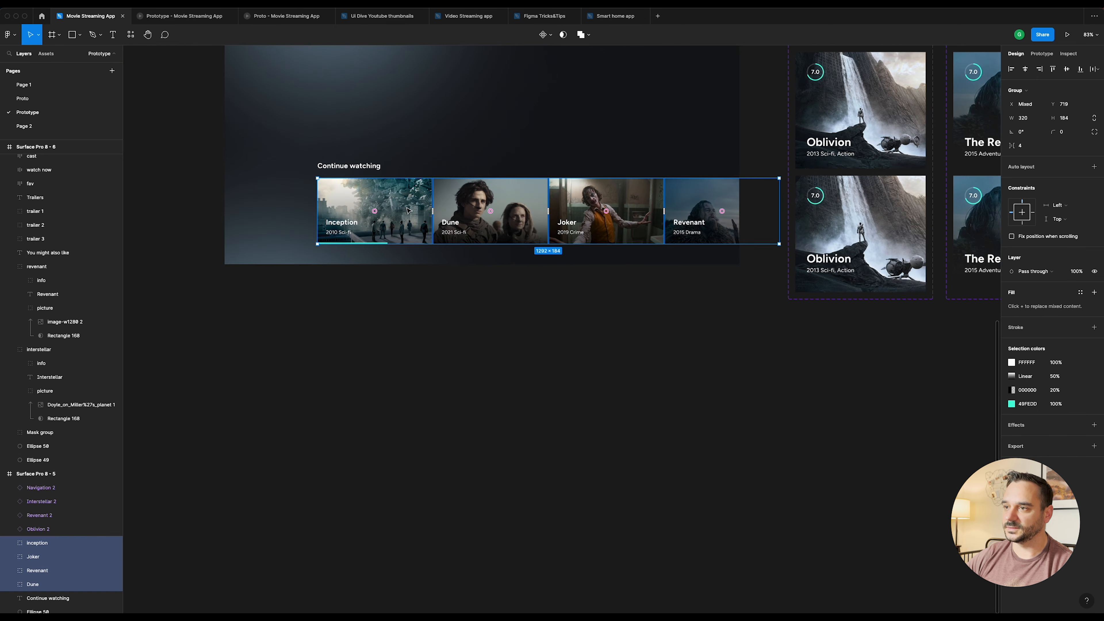
pyautogui.moveTo(412, 197); pyautogui.dragTo(457, 444)
# Step: Move the four Continue watching cards to the right of the Navigation 2 component set, at about Y 596
pyautogui.scroll(-3, 311, 256)
pyautogui.hscroll(4, 311, 256)
pyautogui.scroll(-5, 311, 256)
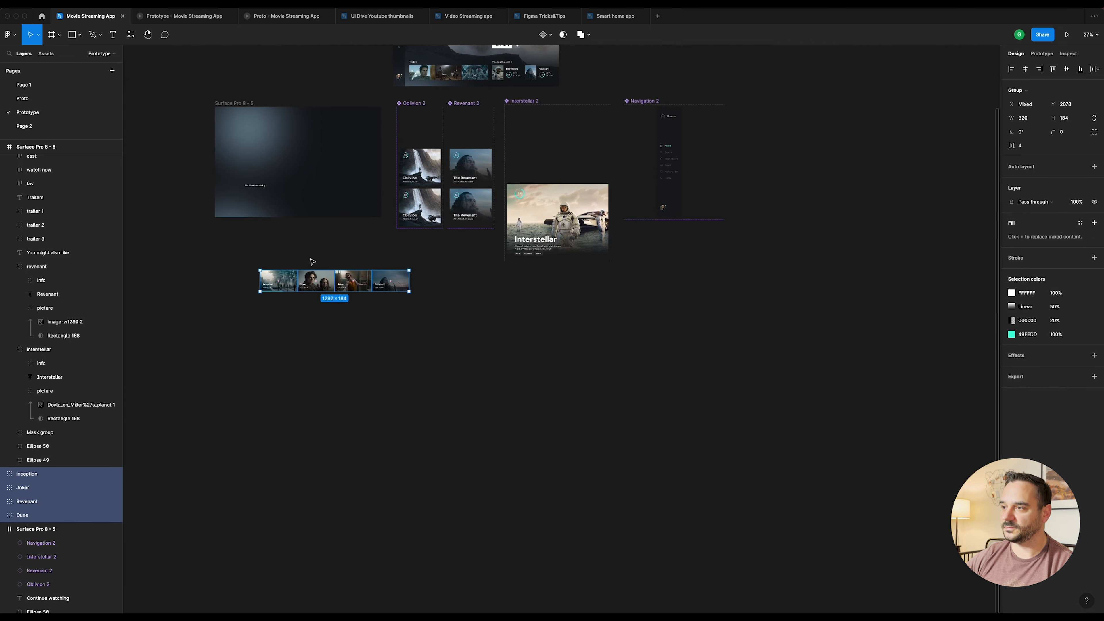
pyautogui.moveTo(288, 283); pyautogui.dragTo(784, 110)
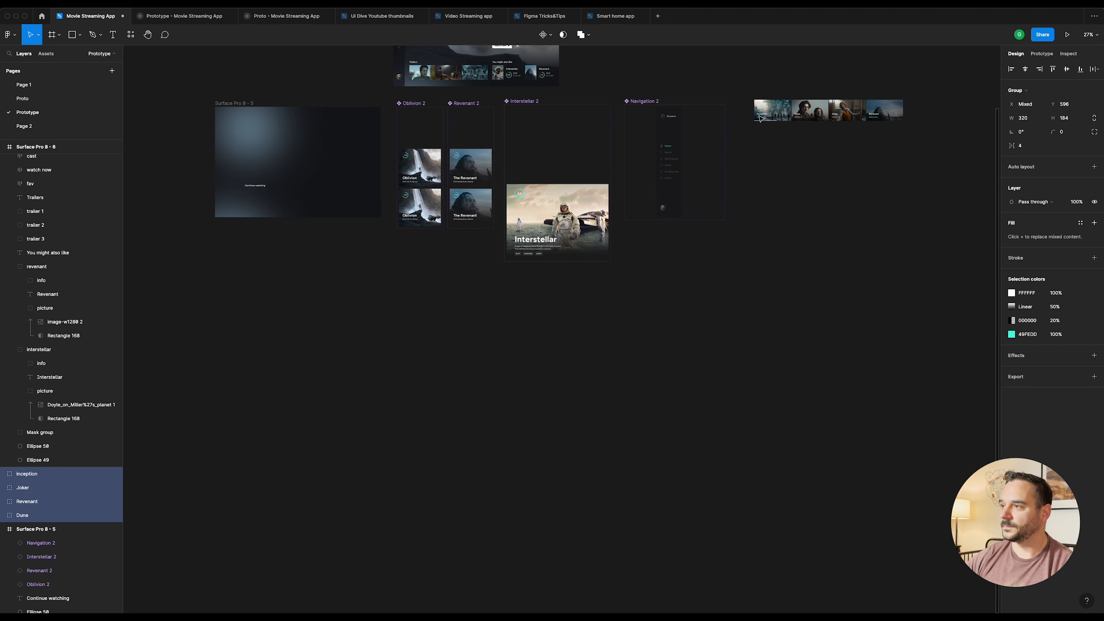
# Step: Space the four cards apart in their row and shift the row closer to Navigation 2, with Inception at about X 2860, Y 637
pyautogui.scroll(5, 759, 117)
pyautogui.click(689, 124)
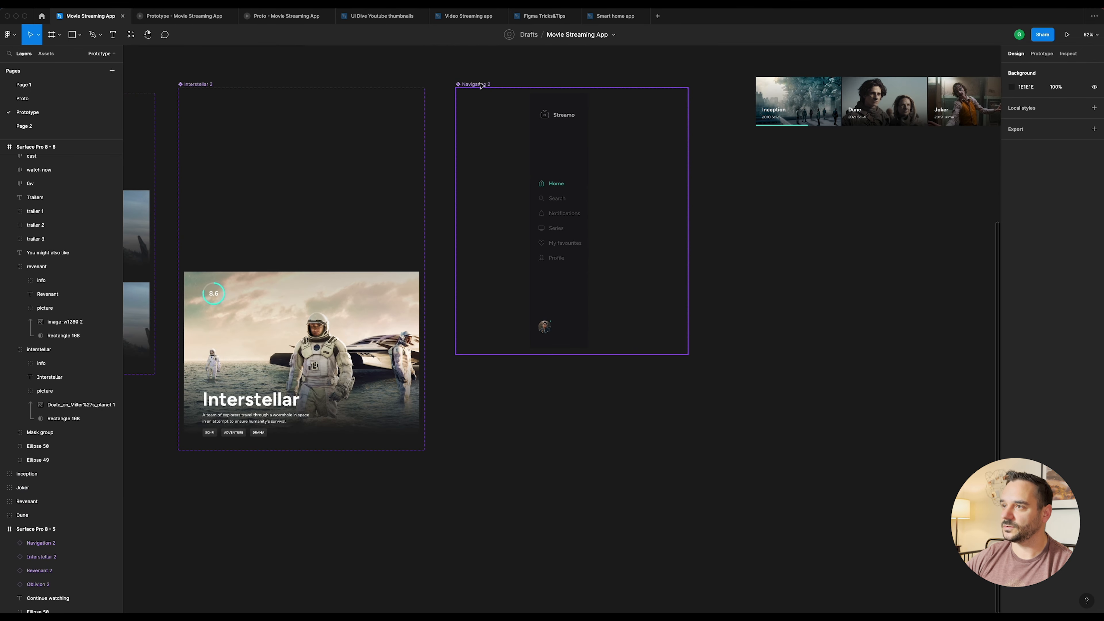
pyautogui.moveTo(688, 134); pyautogui.dragTo(596, 133)
pyautogui.click(637, 136)
pyautogui.hscroll(5, 643, 138)
pyautogui.hscroll(3, 643, 138)
pyautogui.hscroll(-3, 643, 138)
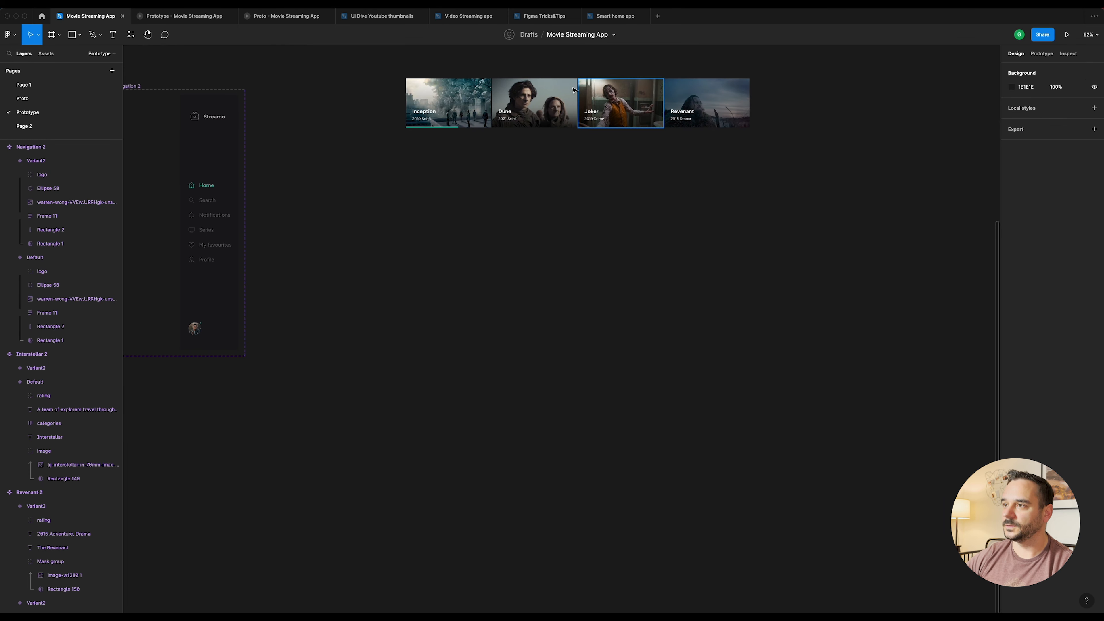
pyautogui.moveTo(544, 66); pyautogui.dragTo(712, 165)
pyautogui.moveTo(644, 116); pyautogui.dragTo(670, 117)
pyautogui.click(647, 66)
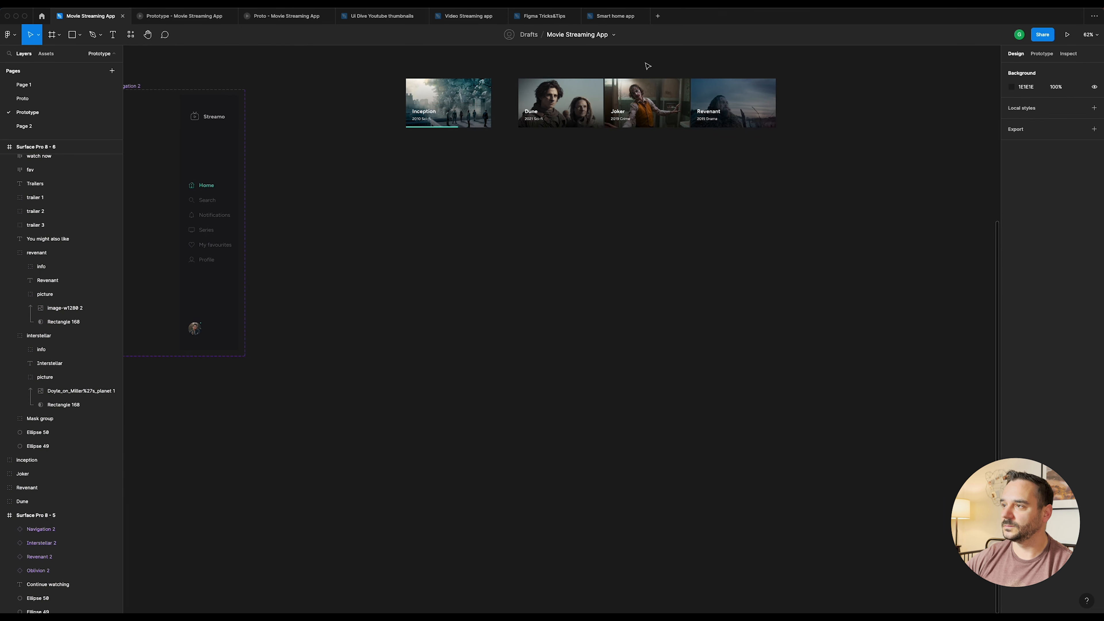
pyautogui.moveTo(647, 65); pyautogui.dragTo(742, 106)
pyautogui.click(727, 70)
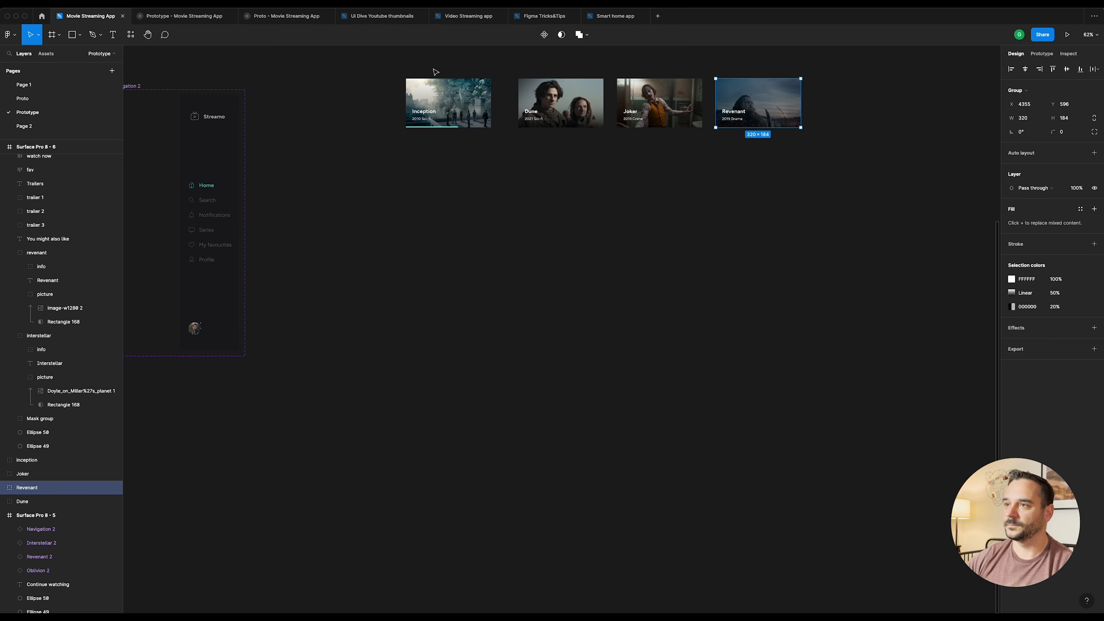
pyautogui.moveTo(404, 63); pyautogui.dragTo(771, 150)
pyautogui.moveTo(552, 99); pyautogui.dragTo(464, 109)
# Step: Rename the Inception card group as Inception 2, and convert it into a component with a second variant
pyautogui.click(344, 114)
pyautogui.keyDown('ctrl'); pyautogui.scroll(5, 344, 114); pyautogui.keyUp('ctrl')
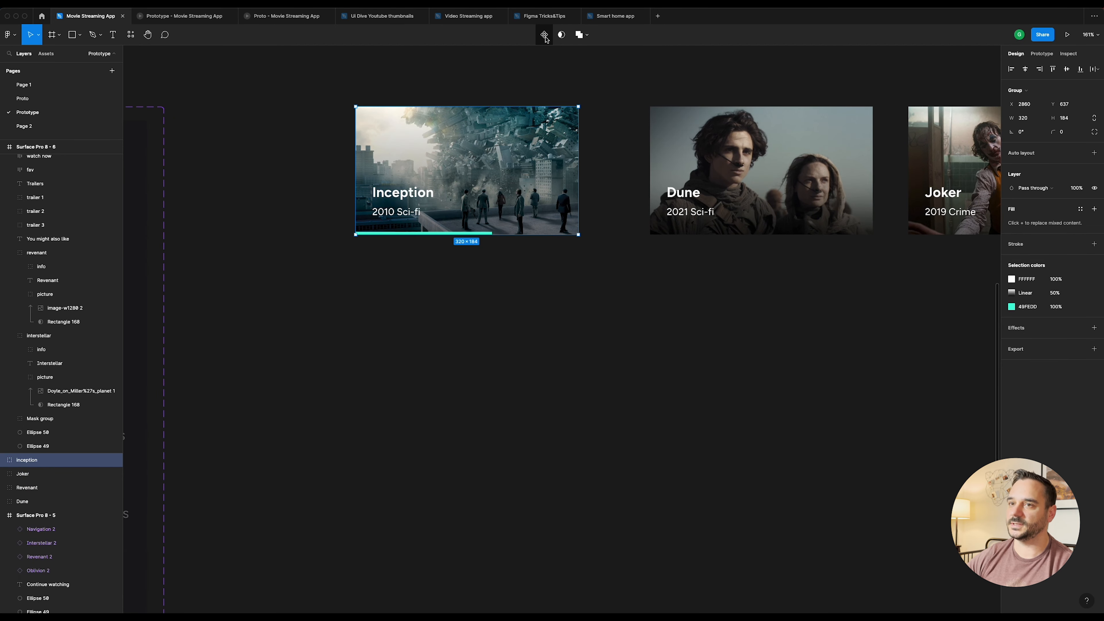
pyautogui.doubleClick(53, 466)
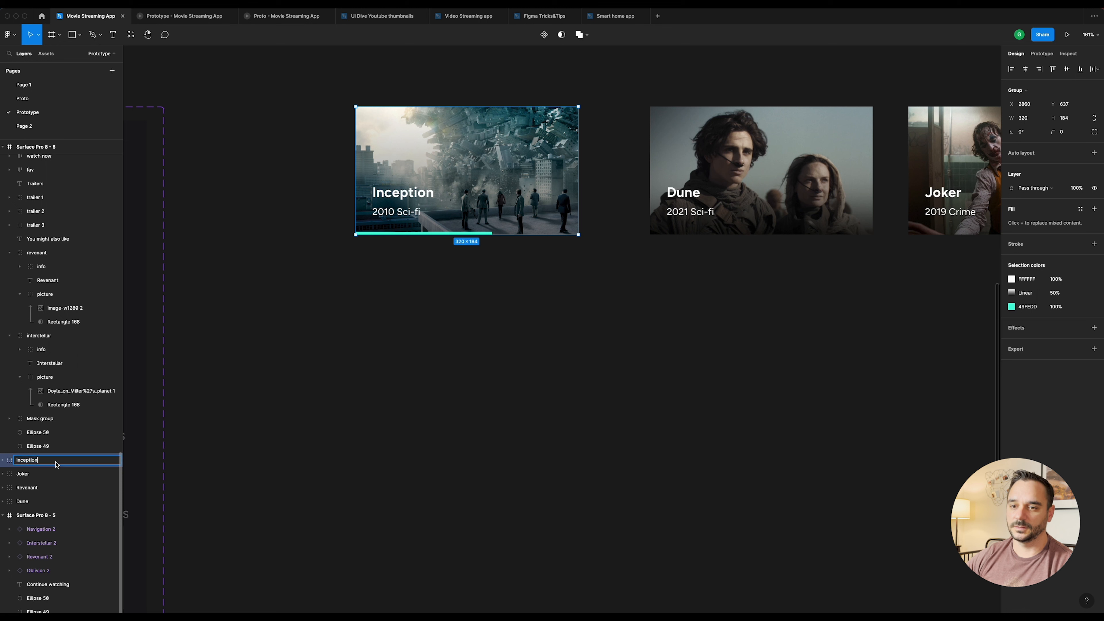
pyautogui.write('2')
pyautogui.press('Return')
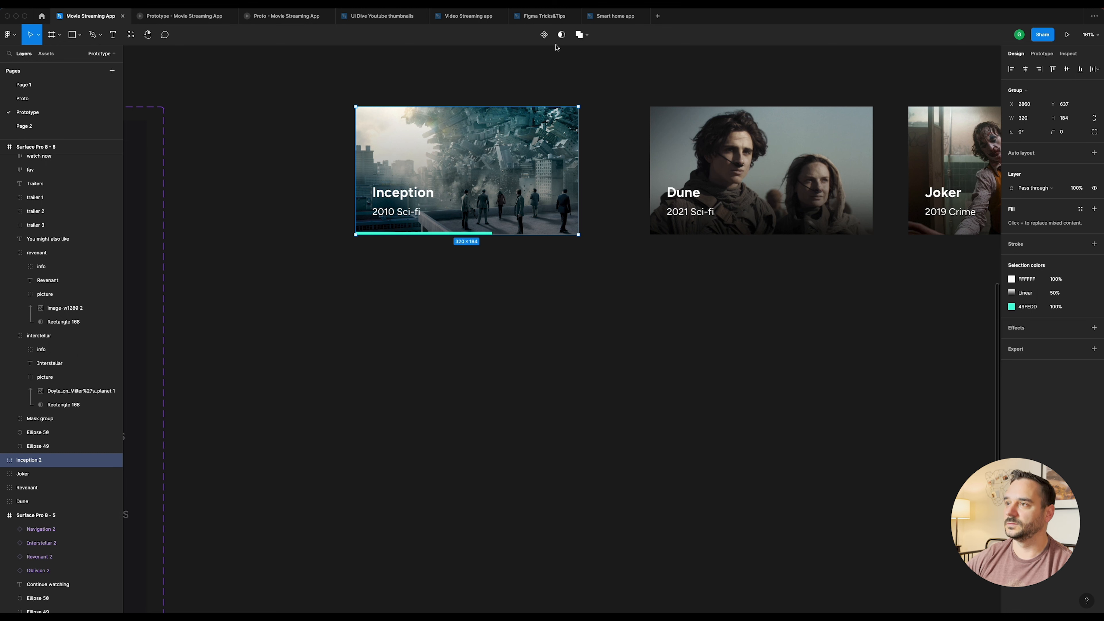
pyautogui.click(544, 34)
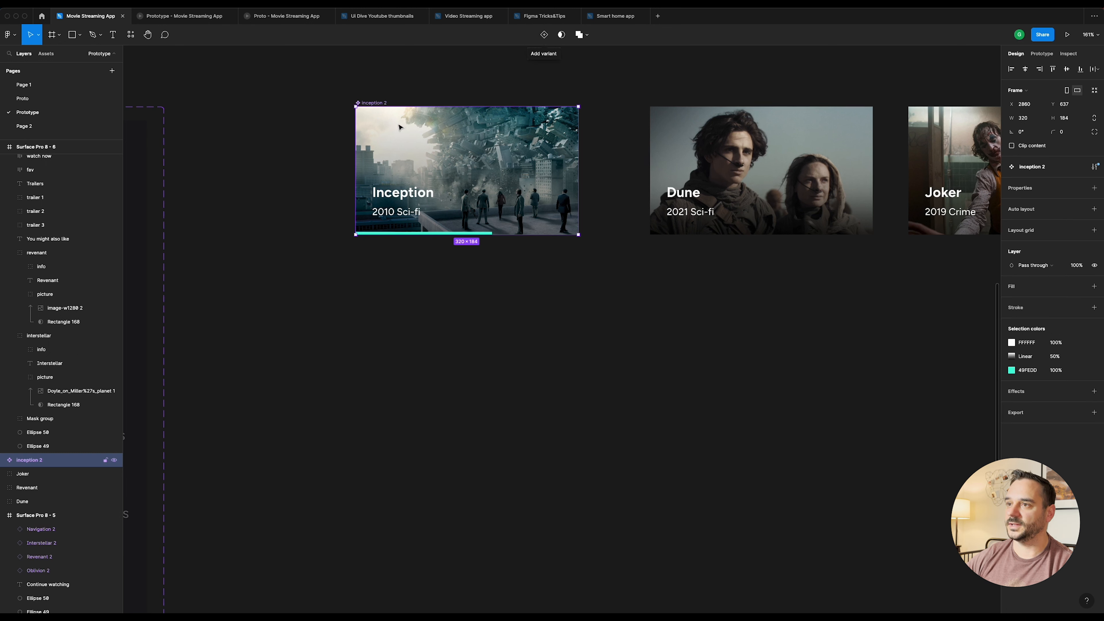
pyautogui.click(544, 34)
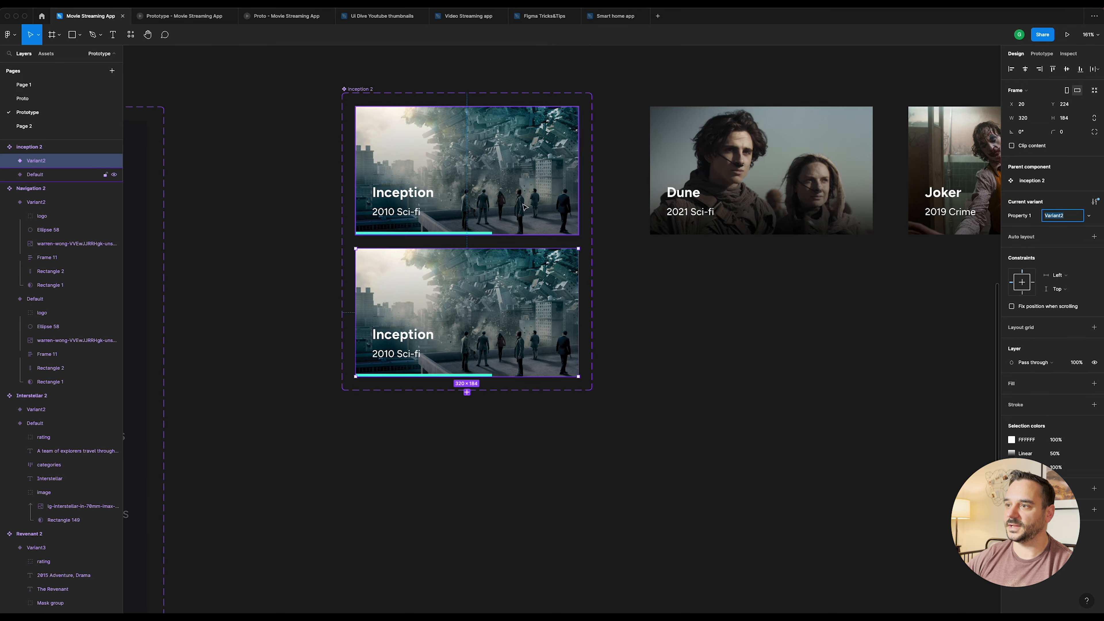
# Step: Shrink the picture's mask, Rectangle 155, in the Default variant of Inception 2 to 1 px high along the card's bottom edge at Y 183
pyautogui.doubleClick(508, 190)
pyautogui.scroll(5, 506, 183)
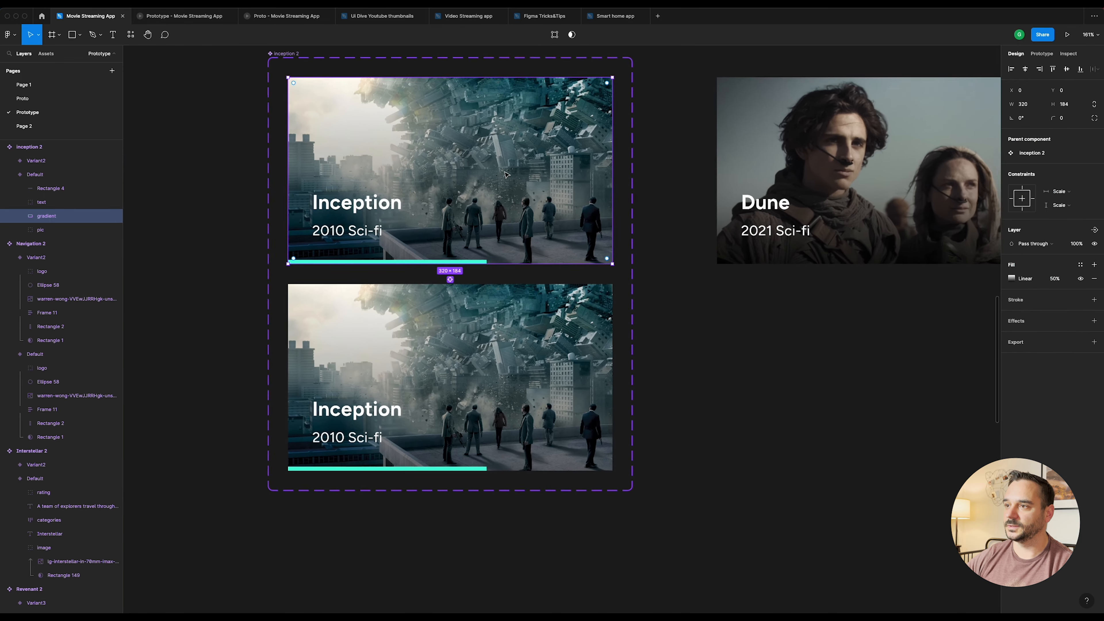
pyautogui.scroll(1, 505, 175)
pyautogui.scroll(1, 506, 175)
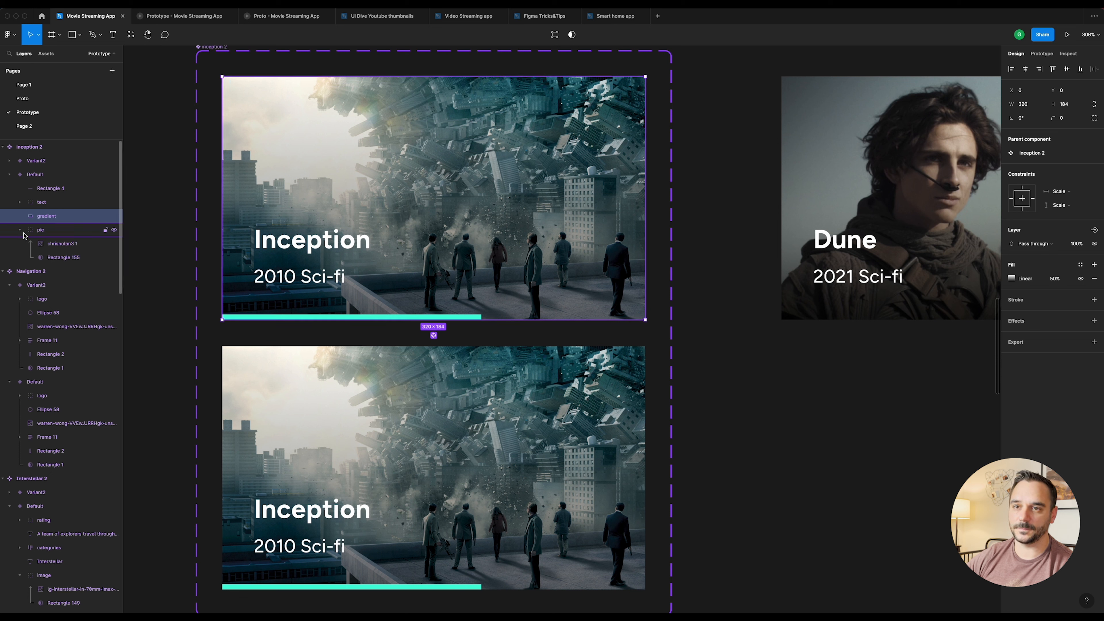
pyautogui.click(64, 257)
pyautogui.moveTo(465, 78); pyautogui.dragTo(464, 298)
pyautogui.scroll(3, 497, 326)
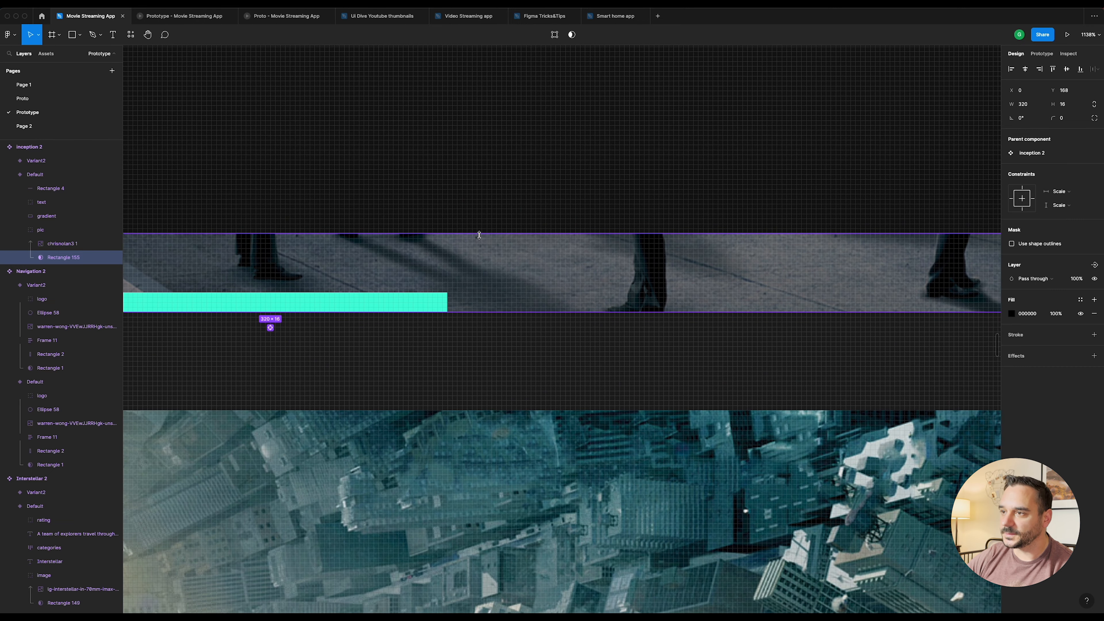
pyautogui.moveTo(479, 238); pyautogui.dragTo(478, 307)
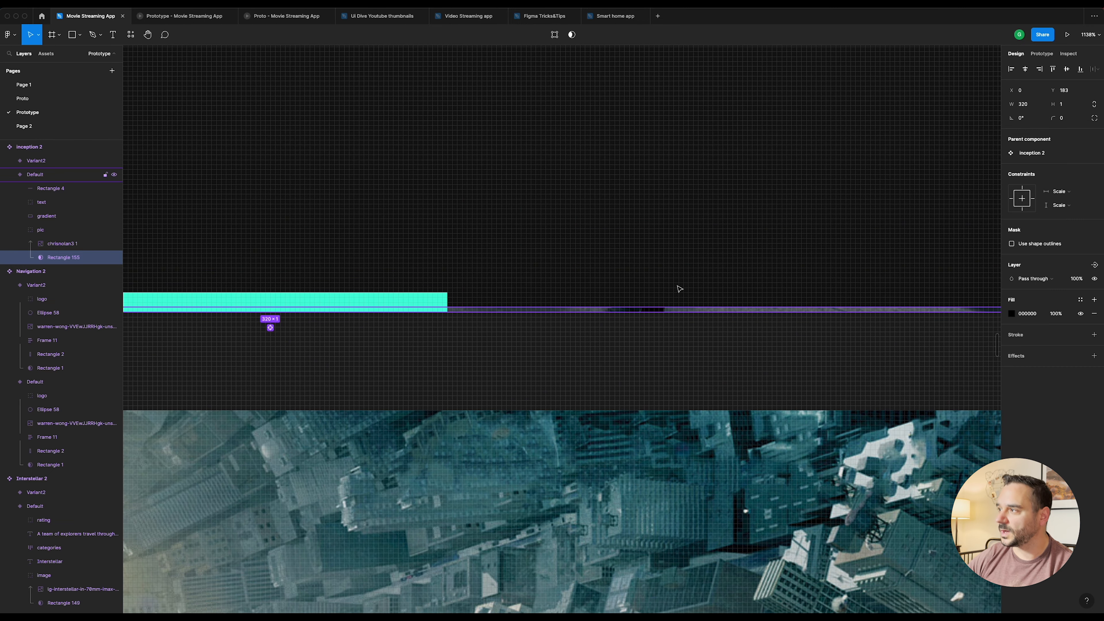
# Step: Set the layer opacity of the Default variant's Rectangle 155 mask to 0%
pyautogui.click(1080, 280)
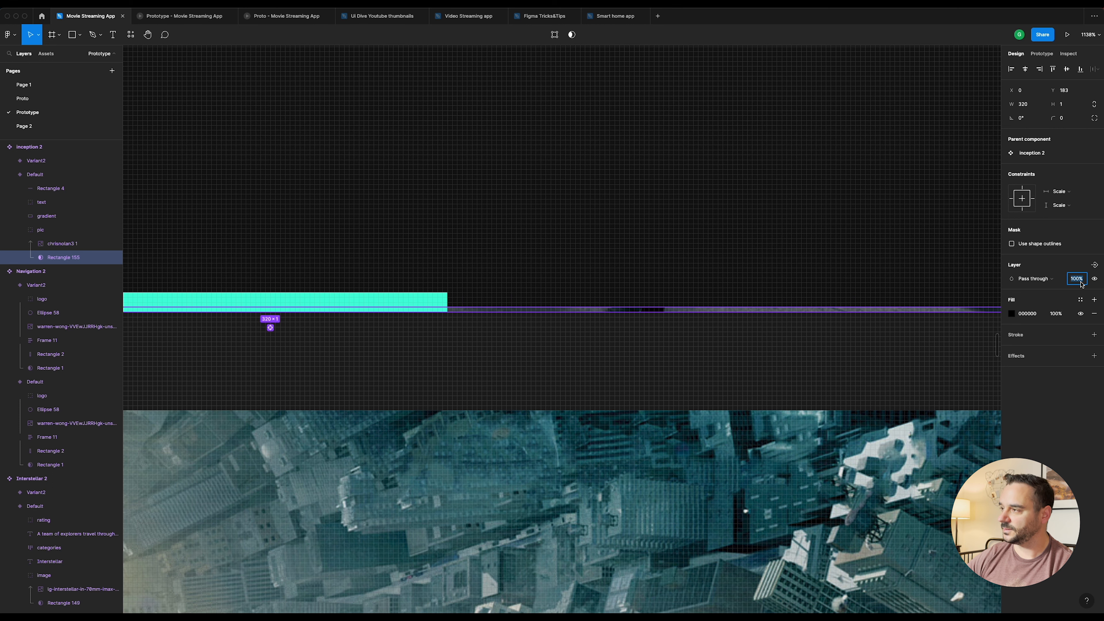
pyautogui.write('0')
pyautogui.press('Return')
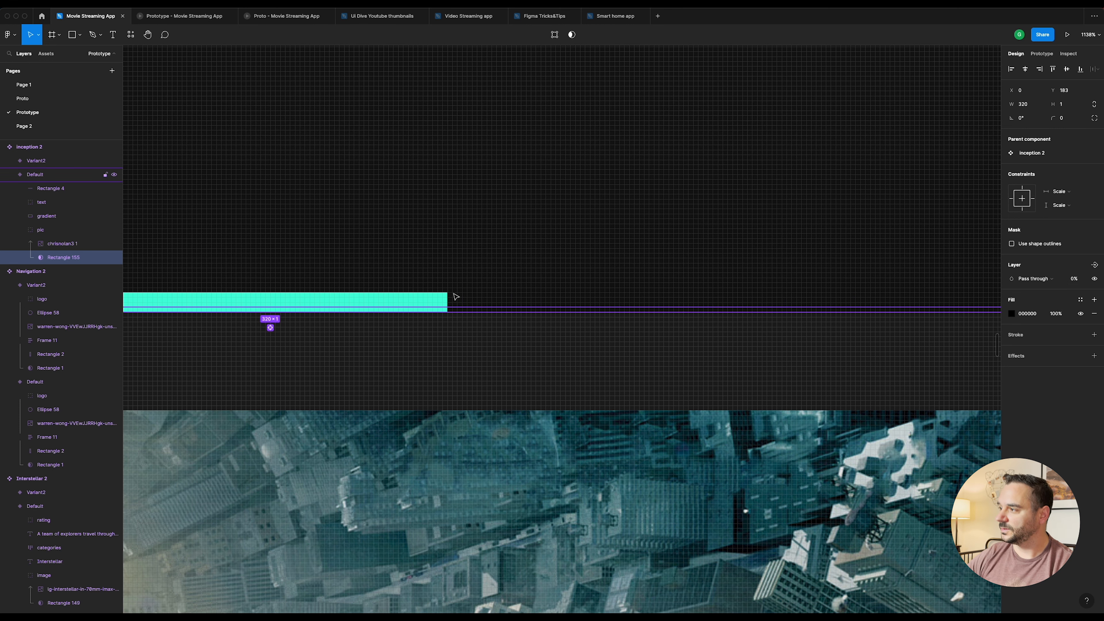
pyautogui.scroll(-6, 452, 293)
pyautogui.scroll(-4, 450, 292)
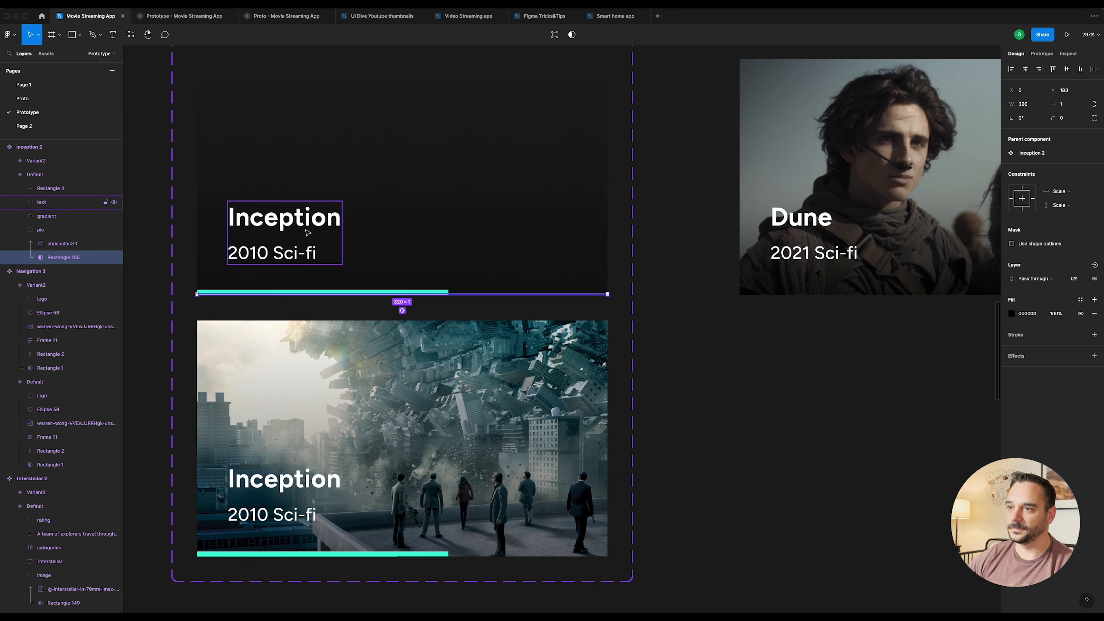
# Step: Move the Default variant's title text group up 20 px to Y 91 and set its opacity to 0%
pyautogui.click(304, 228)
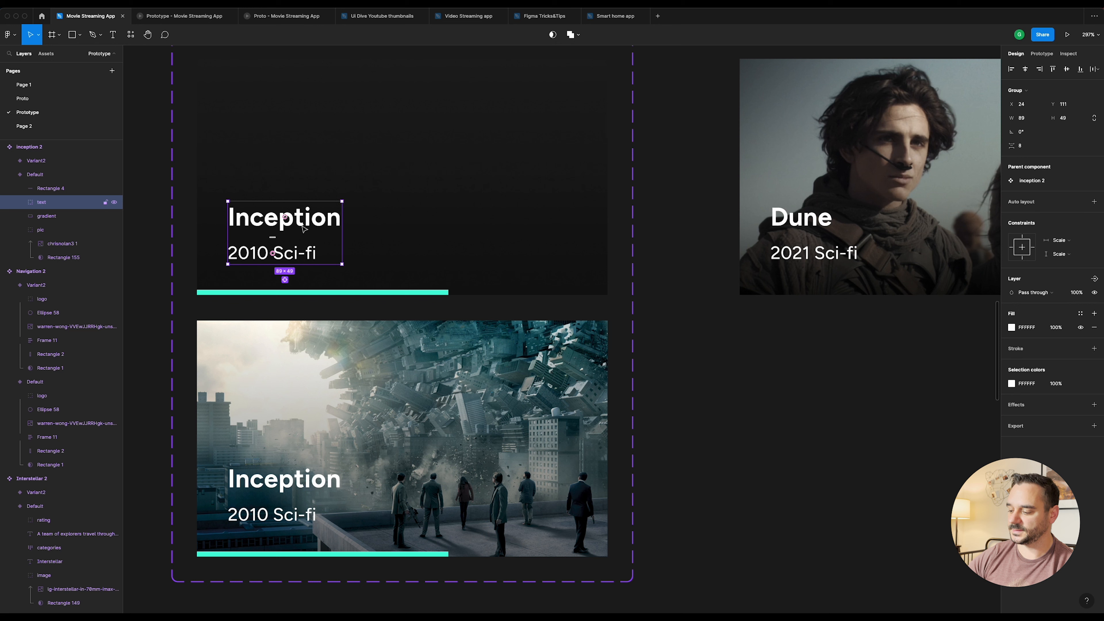
pyautogui.hotkey('shift', 'Up')
pyautogui.hotkey('shift', 'Up')
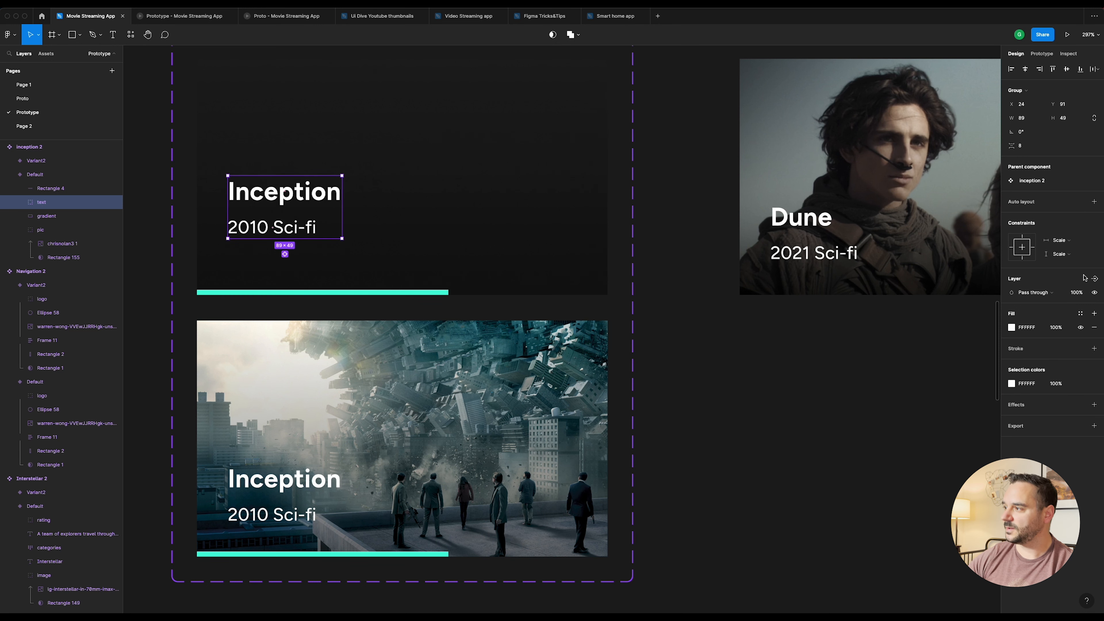
pyautogui.click(1077, 293)
pyautogui.write('0')
pyautogui.press('Return')
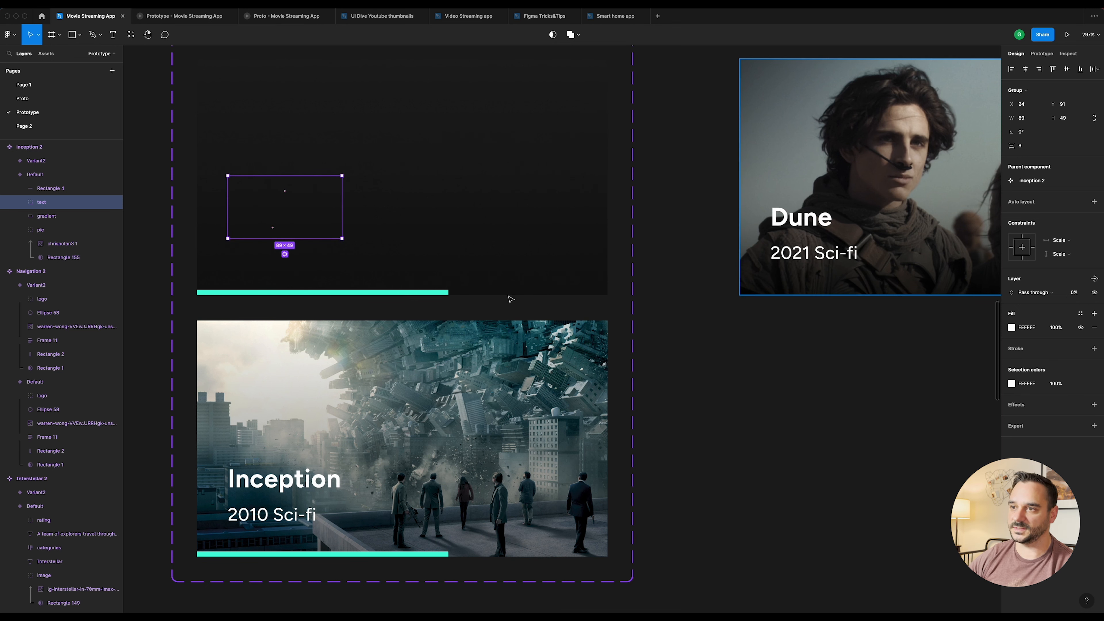
# Step: Set the Default variant's turquoise progress bar, Rectangle 4, to a width of 1 and an opacity of 0%
pyautogui.click(376, 293)
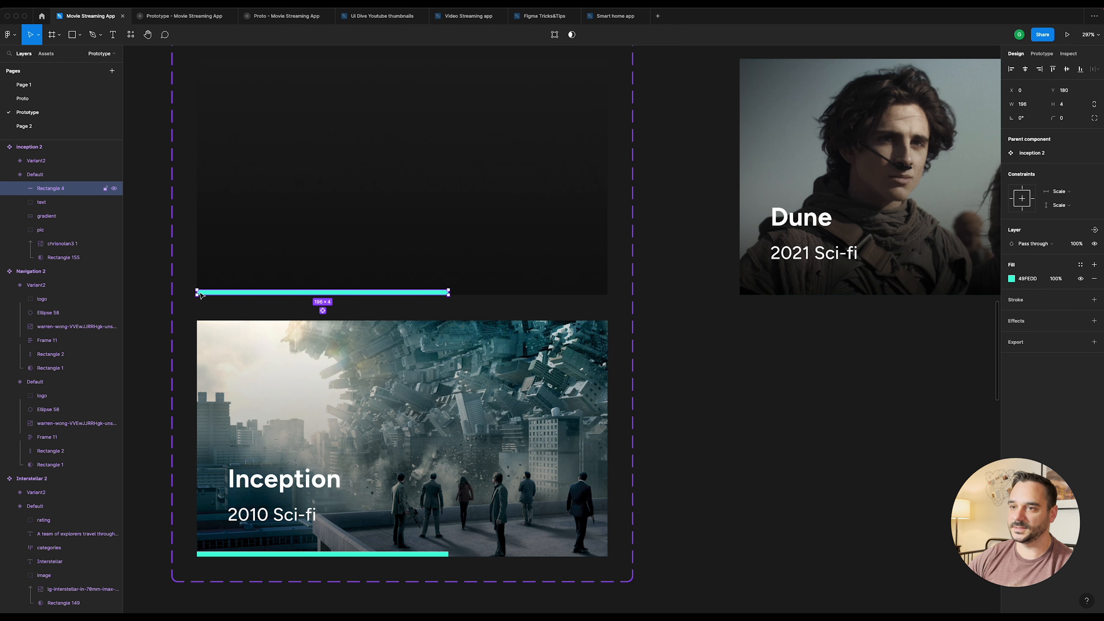
pyautogui.click(1028, 107)
pyautogui.write('1')
pyautogui.press('Return')
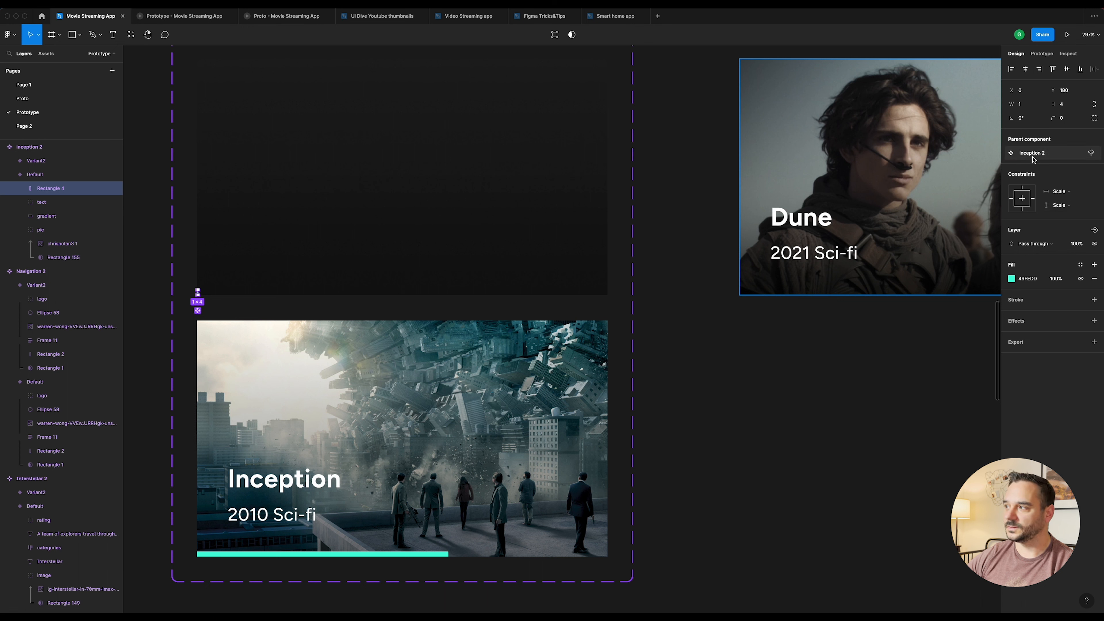
pyautogui.click(1076, 245)
pyautogui.write('0')
pyautogui.press('Return')
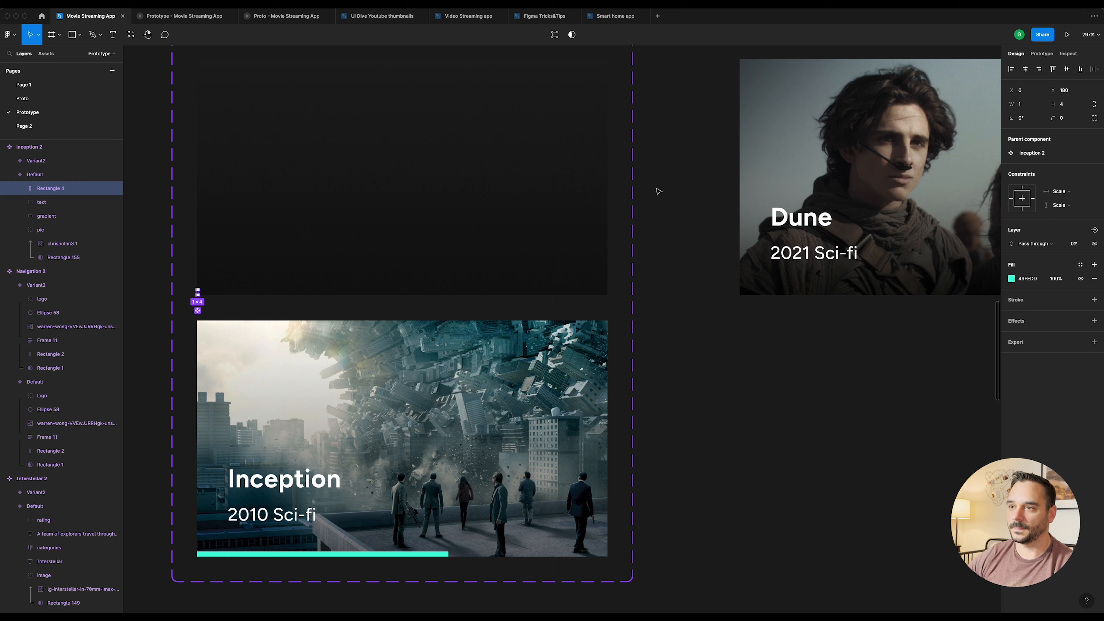
# Step: Set the layer opacity of the Default variant's gradient rectangle to 0%
pyautogui.click(659, 191)
pyautogui.click(520, 211)
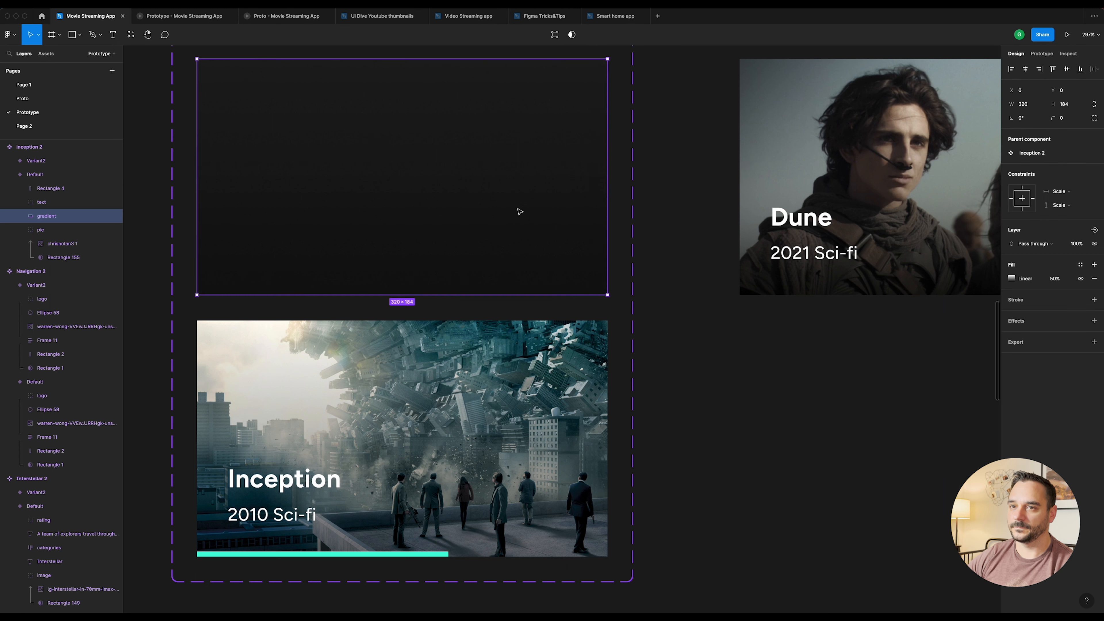
pyautogui.click(1077, 244)
pyautogui.write('100')
pyautogui.press('Return')
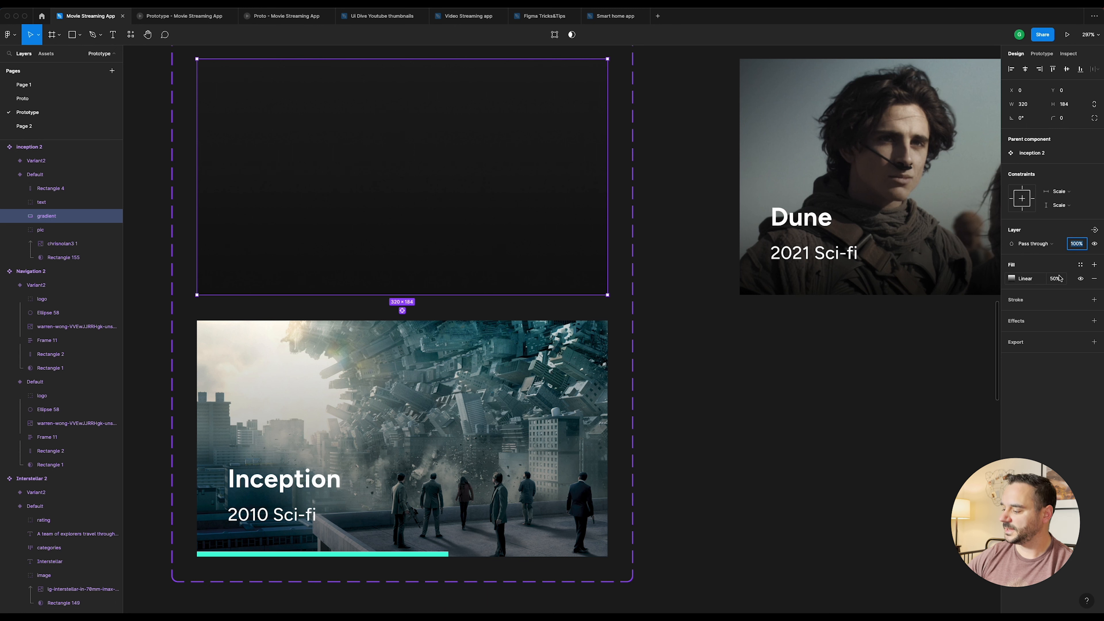
pyautogui.write('0')
pyautogui.press('Return')
pyautogui.scroll(1, 660, 95)
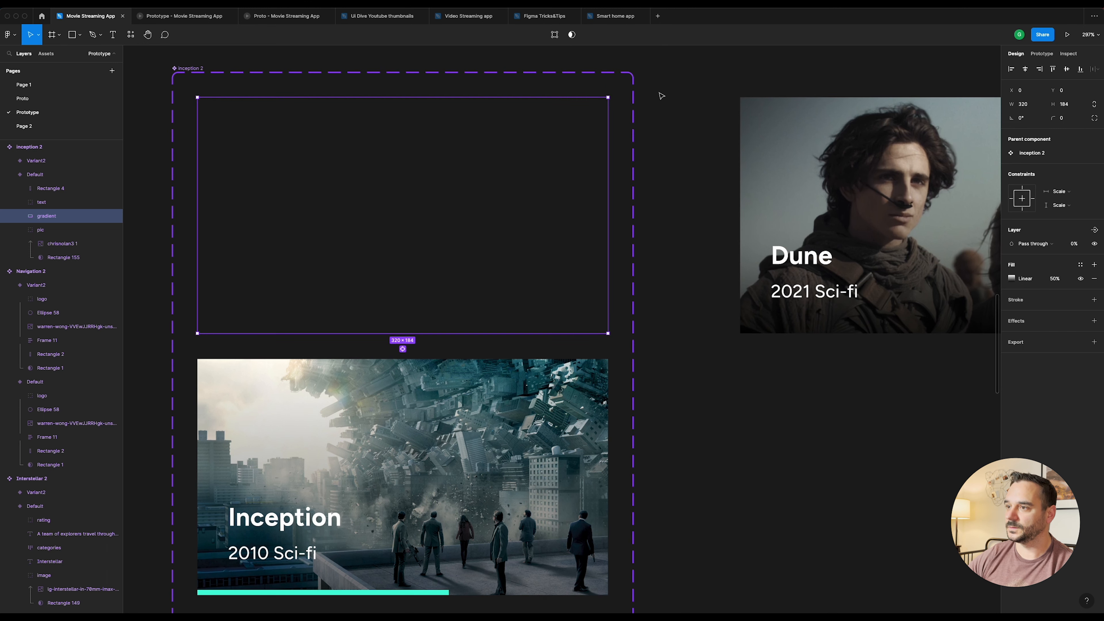
pyautogui.click(661, 96)
pyautogui.scroll(-2, 661, 95)
pyautogui.scroll(-1, 661, 96)
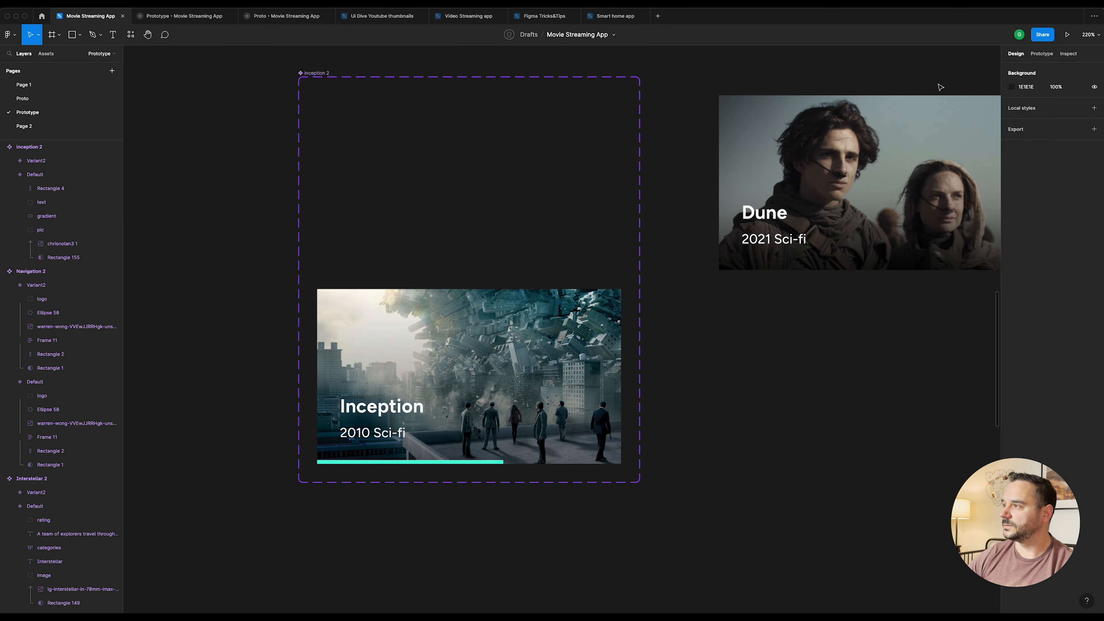
# Step: Link the Default variant of Inception 2 to Variant2 with an After delay trigger of 400 ms
pyautogui.click(1042, 54)
pyautogui.click(478, 251)
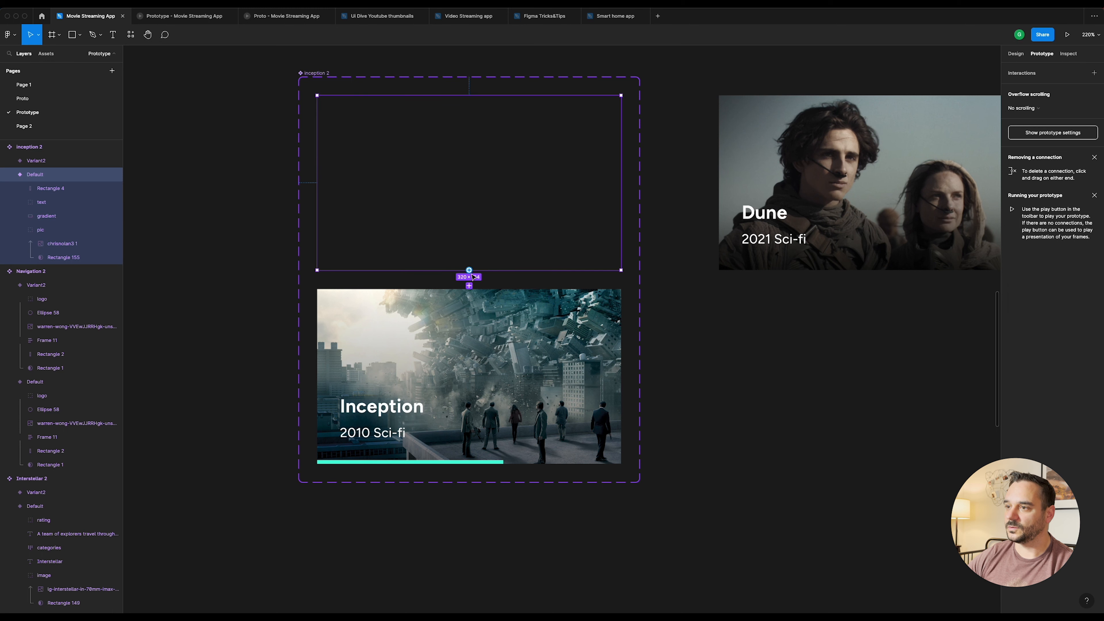
pyautogui.moveTo(470, 271); pyautogui.dragTo(463, 298)
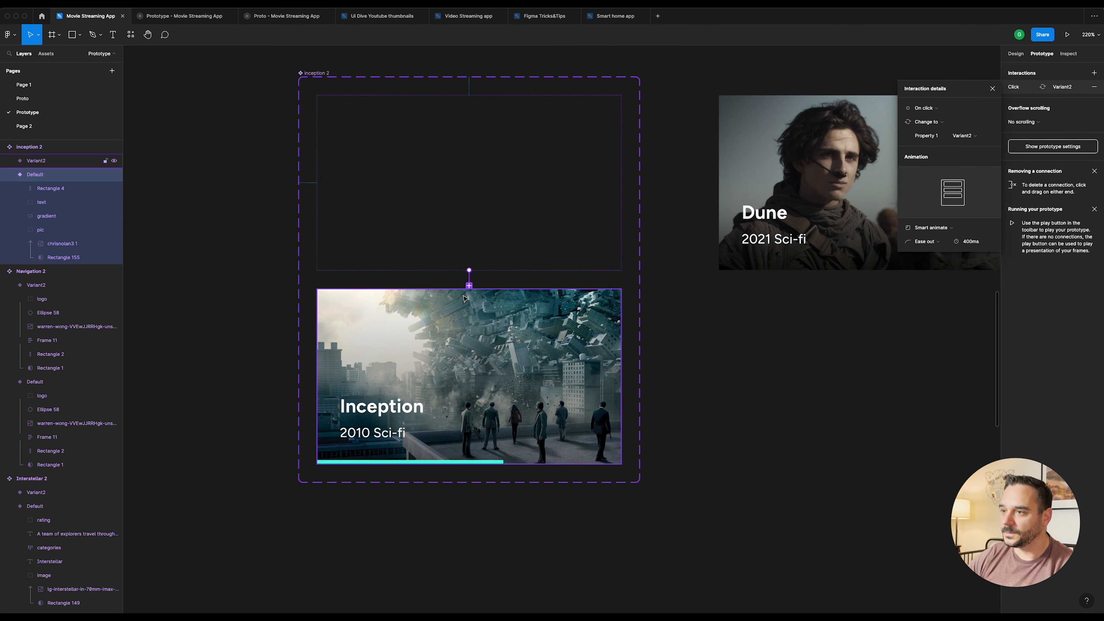
pyautogui.scroll(3, 480, 279)
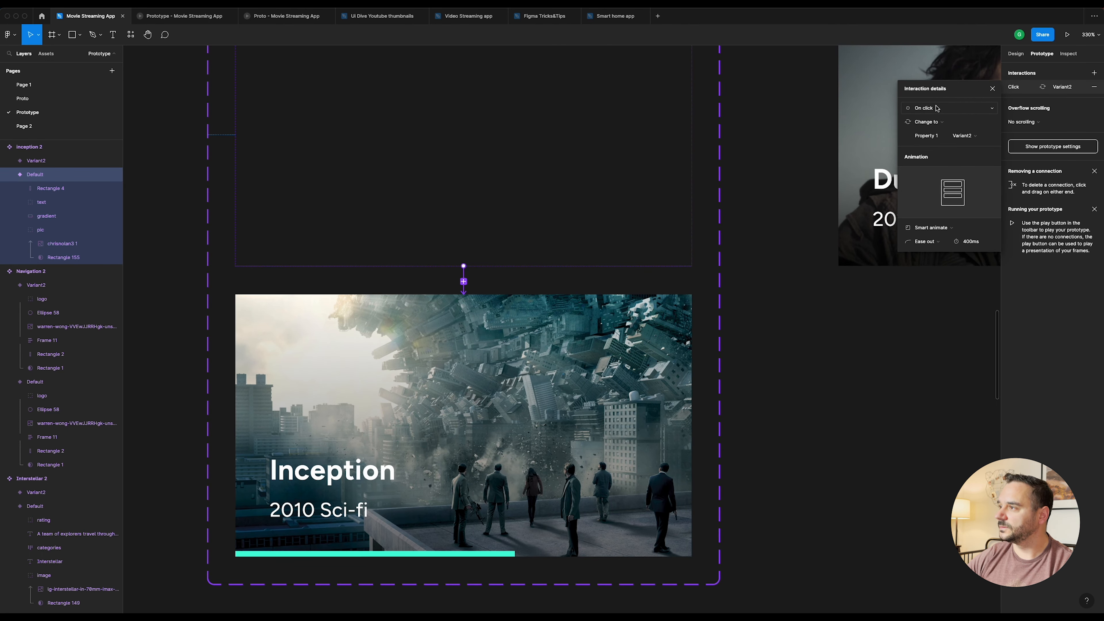
pyautogui.click(925, 108)
pyautogui.click(930, 218)
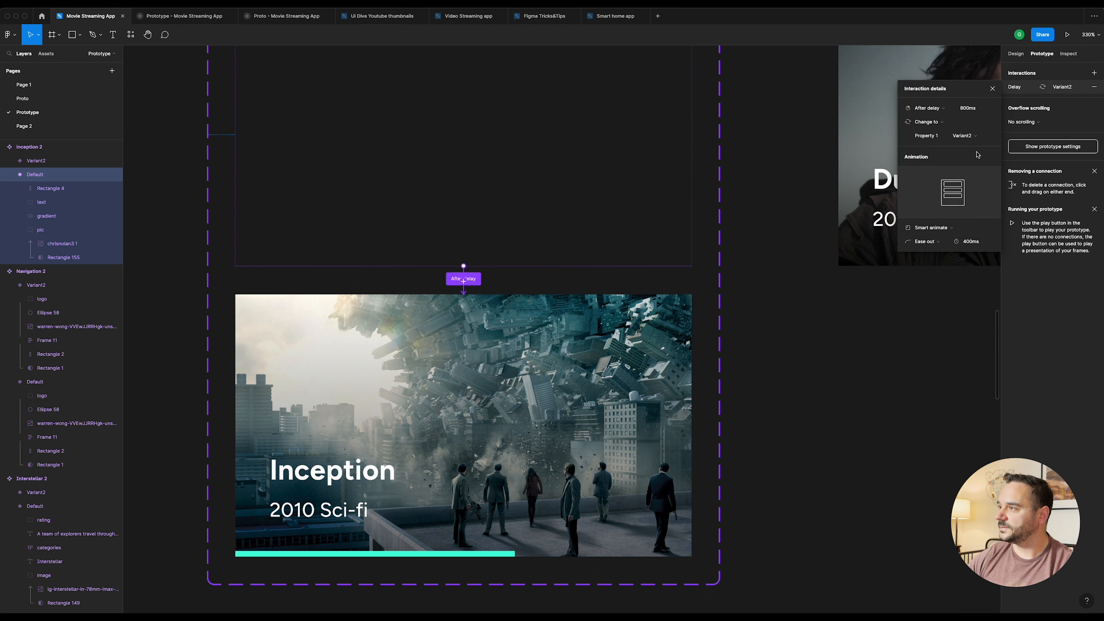
pyautogui.click(980, 114)
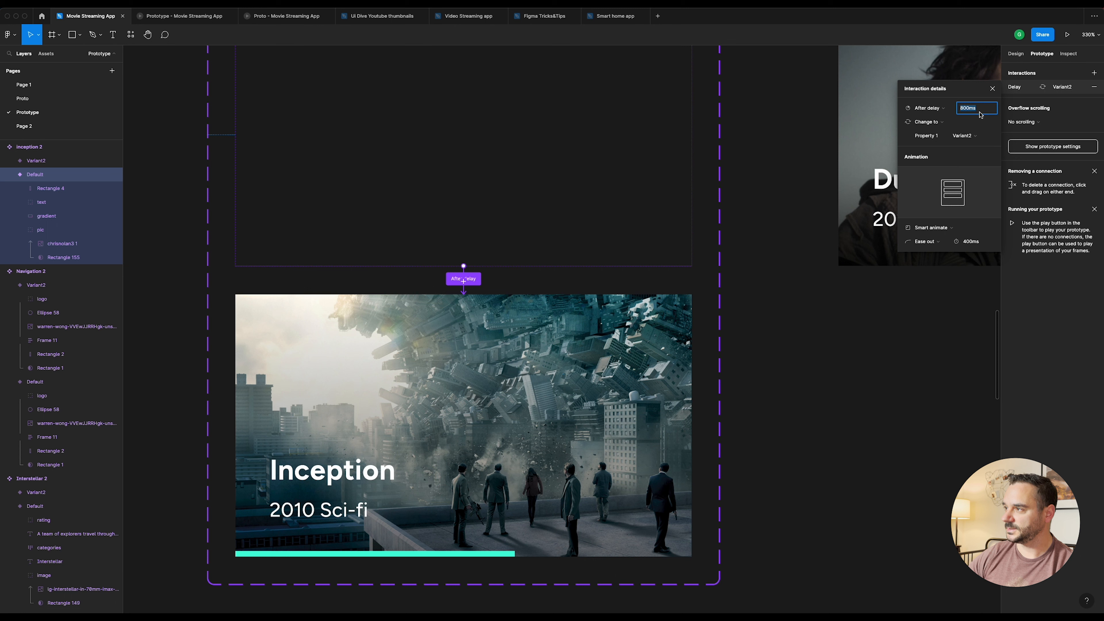
pyautogui.write('400')
pyautogui.press('Return')
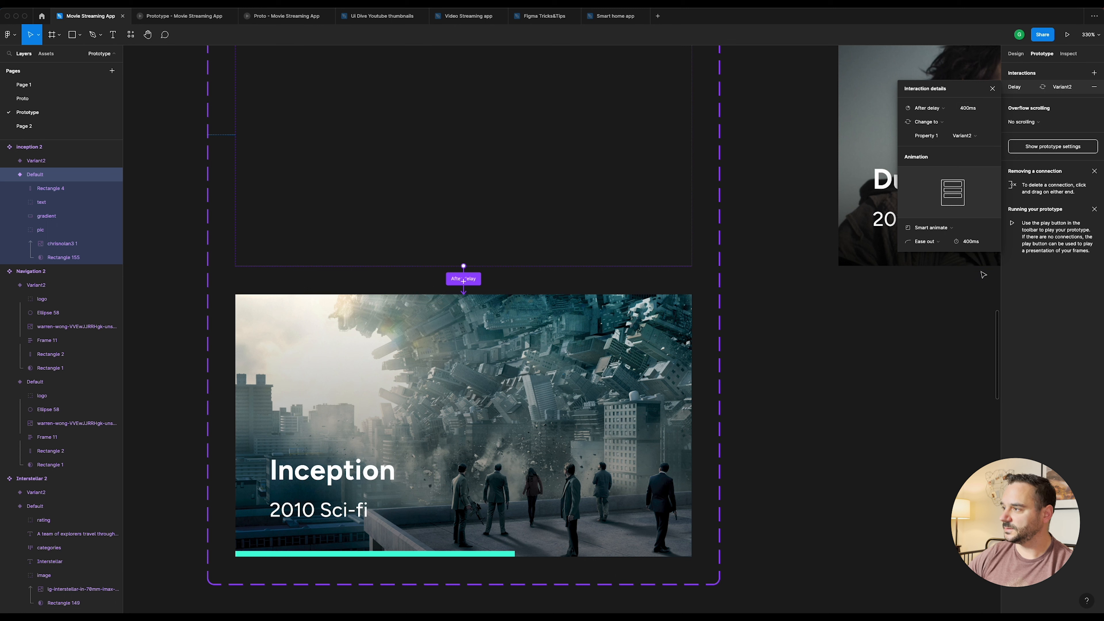
# Step: Set the Smart animate transition to Variant2 to a 500 ms duration with Ease in and out easing
pyautogui.click(983, 243)
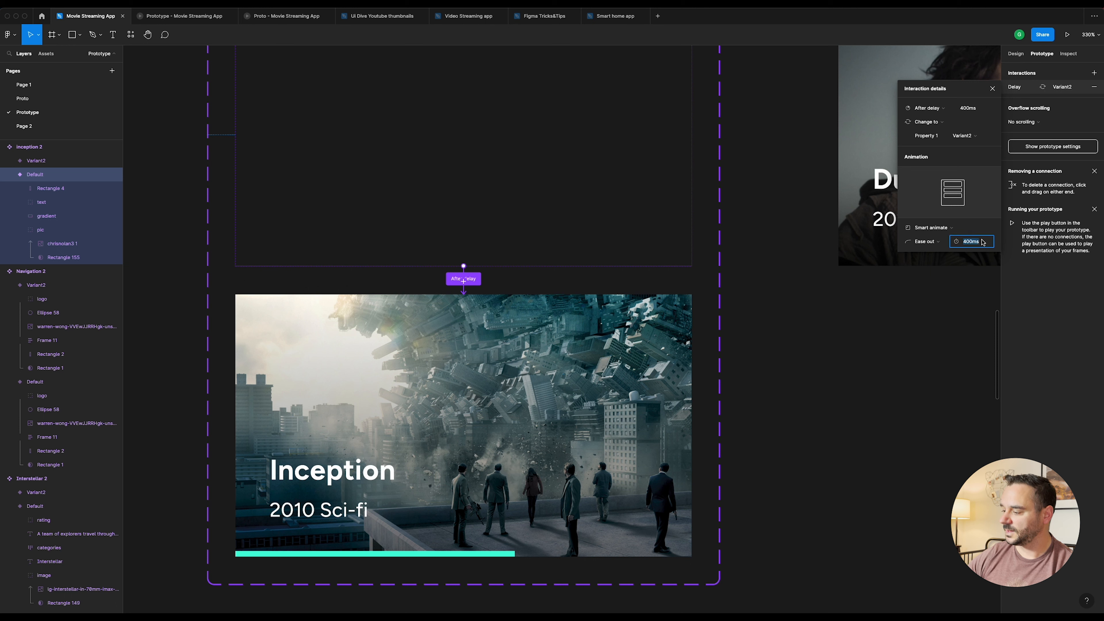
pyautogui.write('500')
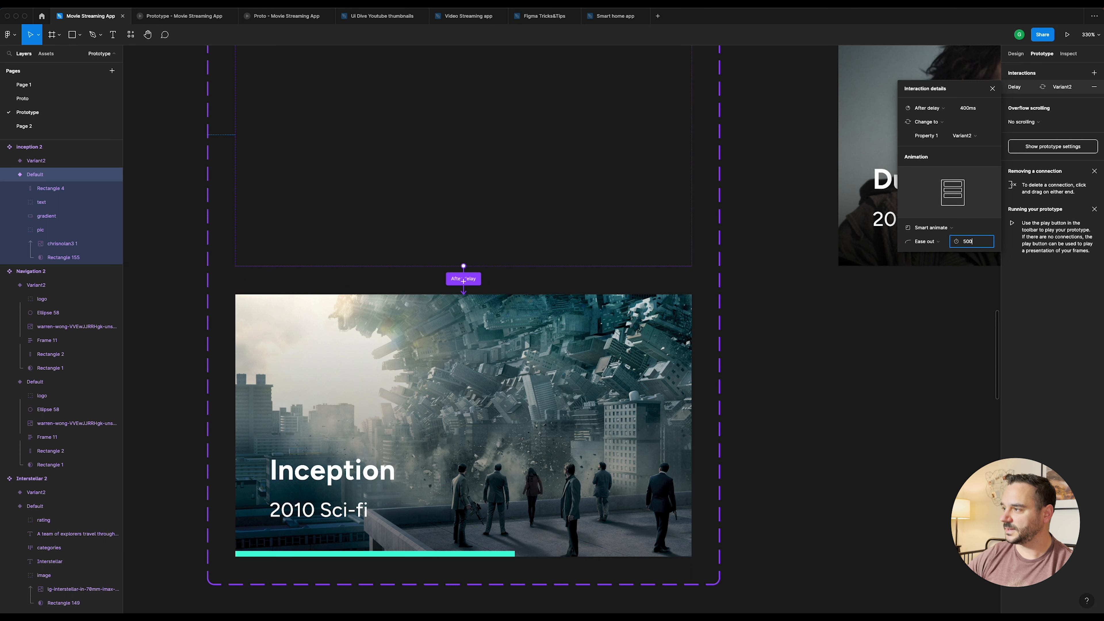
pyautogui.press('Return')
pyautogui.click(925, 242)
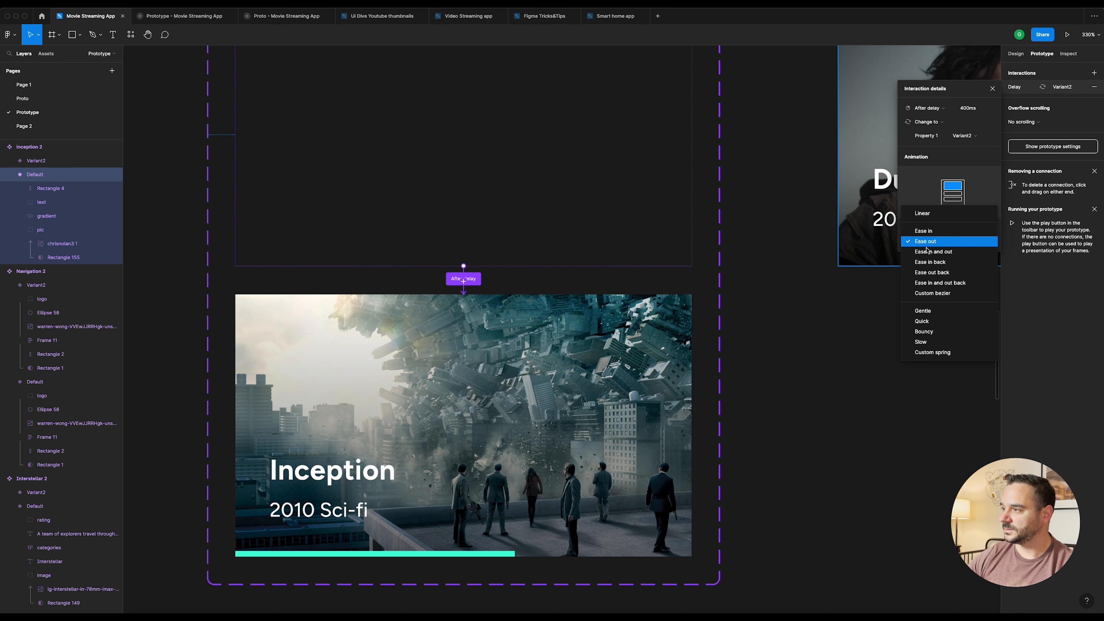
pyautogui.click(931, 252)
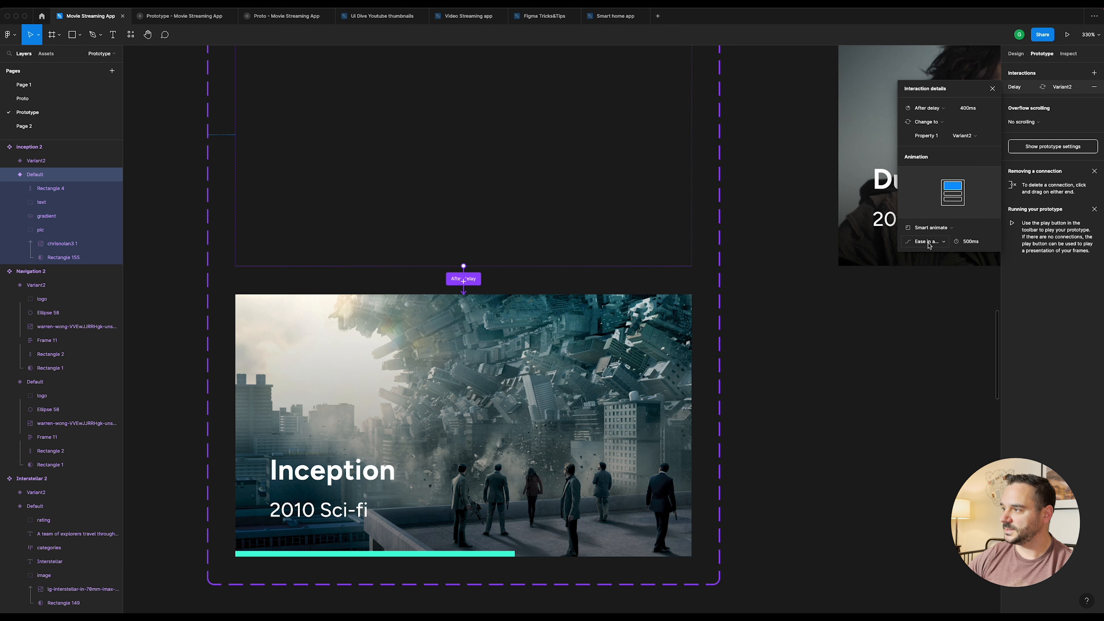
pyautogui.click(757, 247)
# Step: Find the Inception 2 component among the local components and insert an instance of it into the Surface Pro 8 - 5 frame
pyautogui.hotkey('shift', '1')
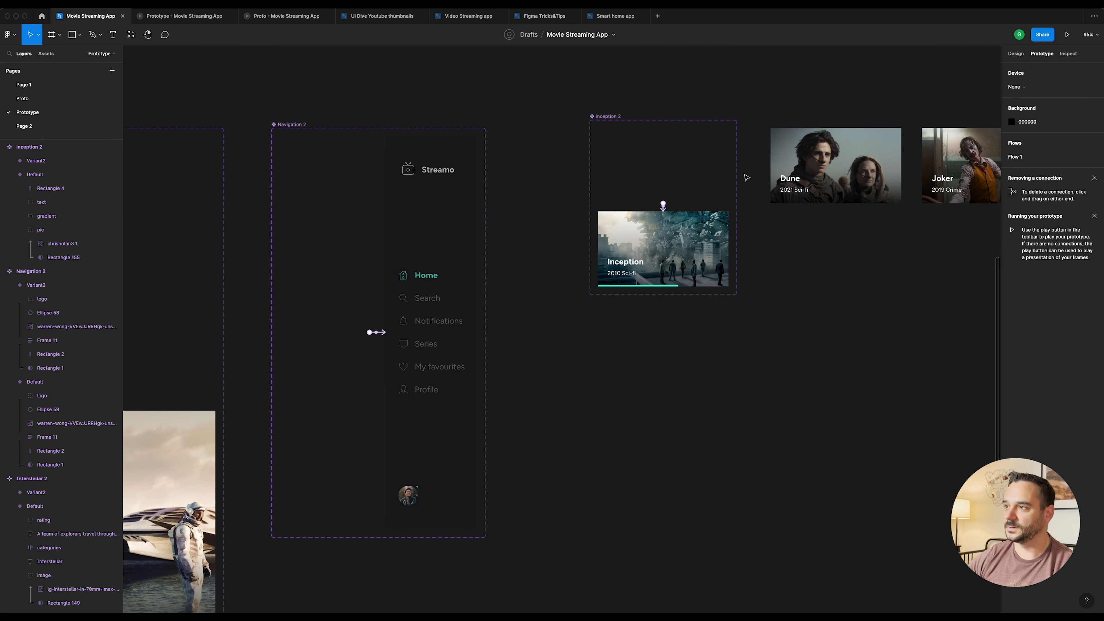
pyautogui.scroll(-5, 573, 254)
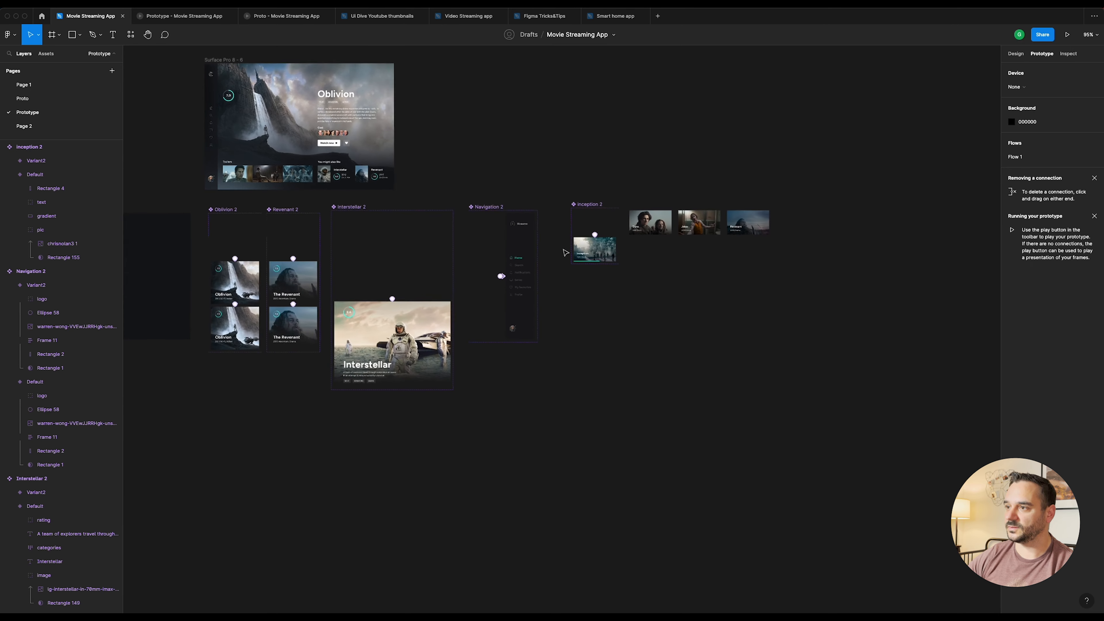
pyautogui.hscroll(-8, 628, 243)
pyautogui.scroll(5, 495, 245)
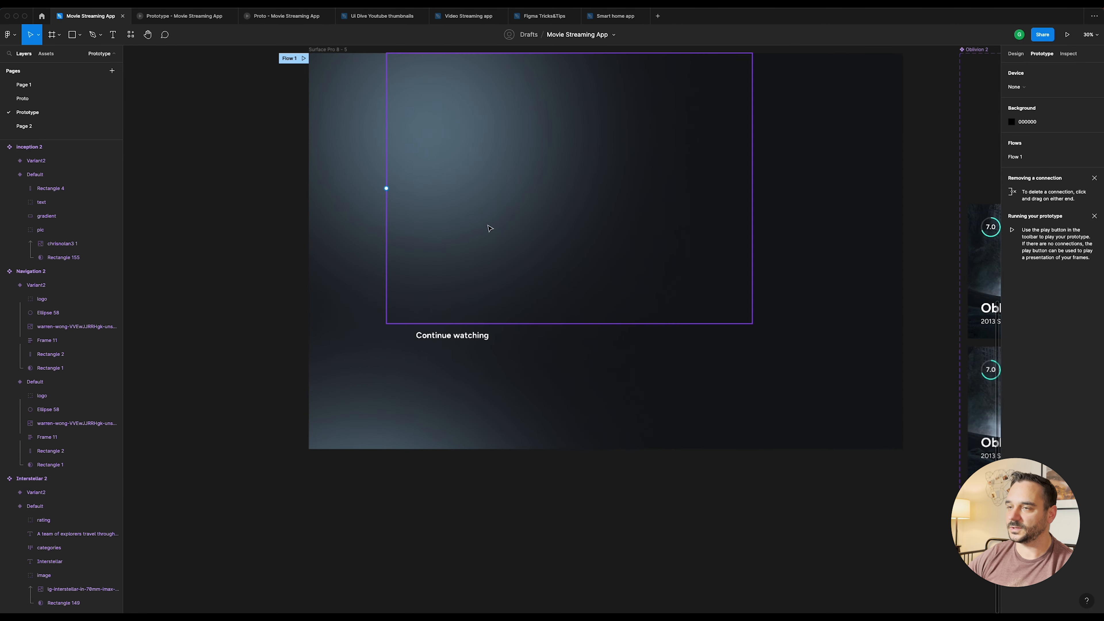
pyautogui.scroll(3, 333, 90)
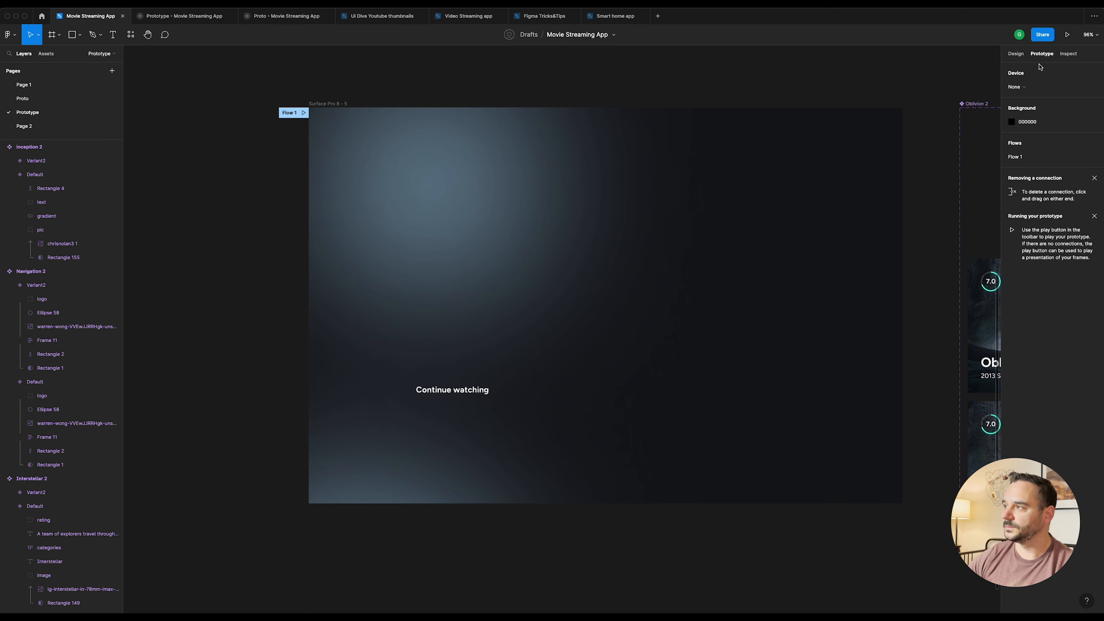
pyautogui.click(1017, 55)
pyautogui.click(326, 104)
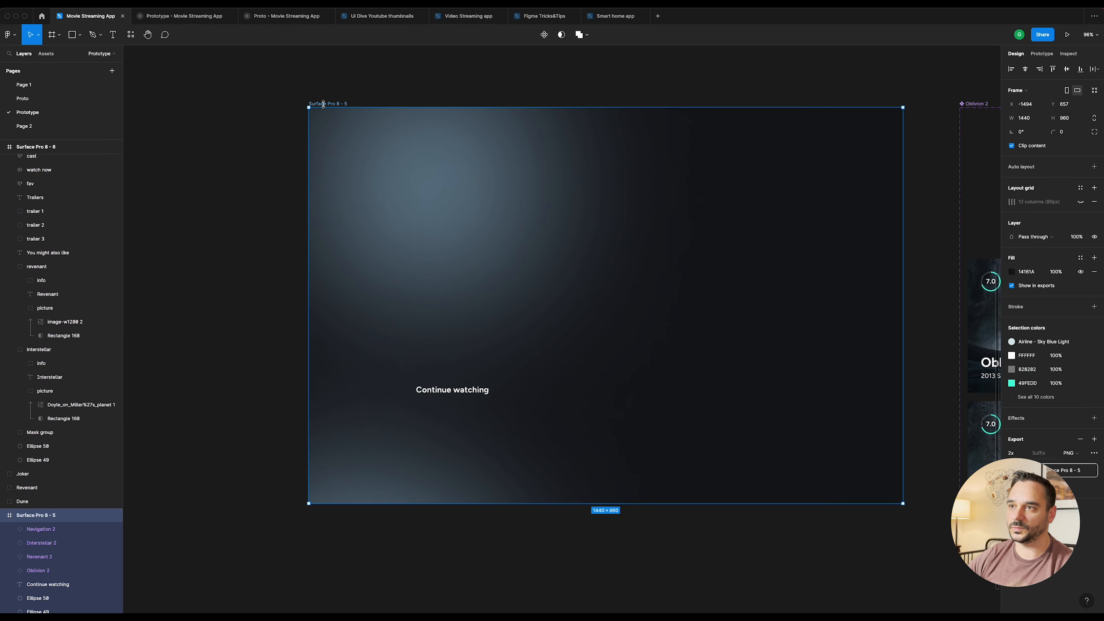
pyautogui.click(130, 35)
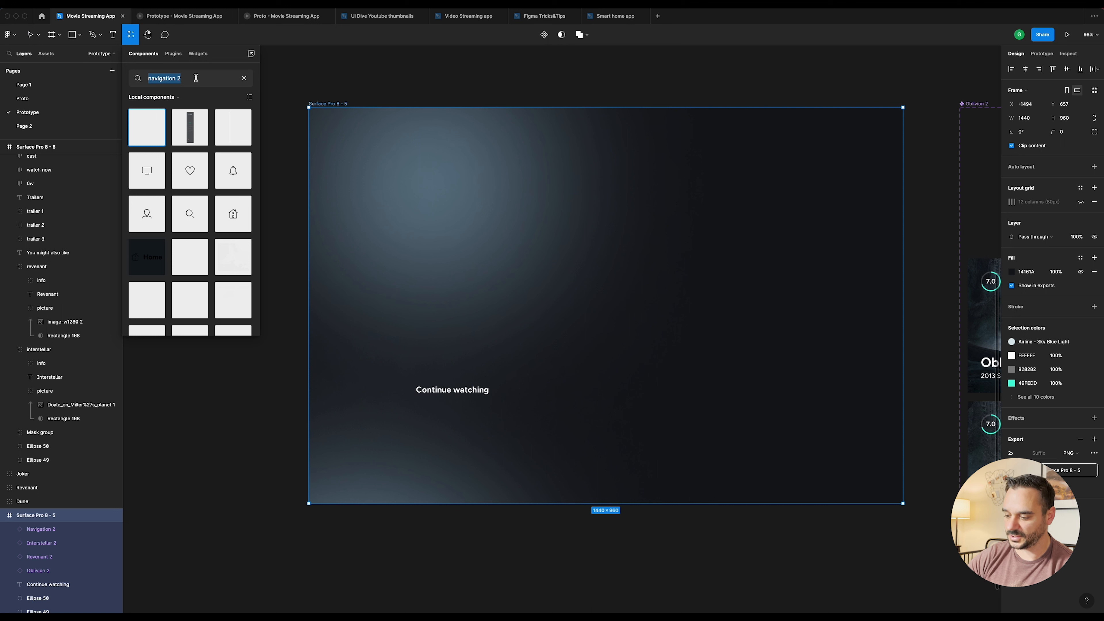
pyautogui.write('incep')
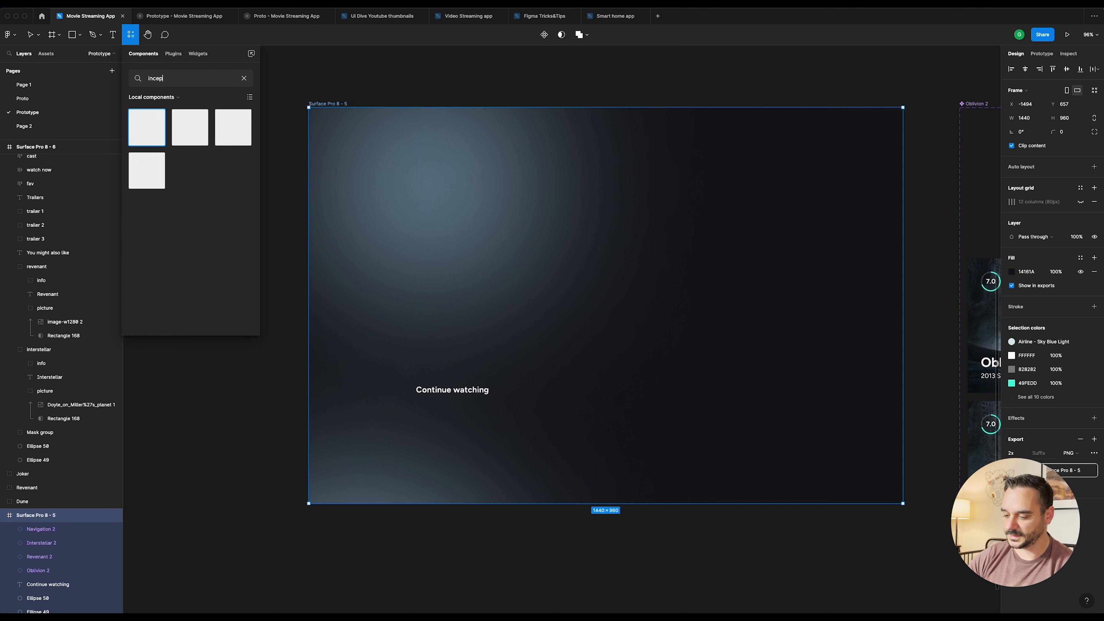
pyautogui.write('tion 2')
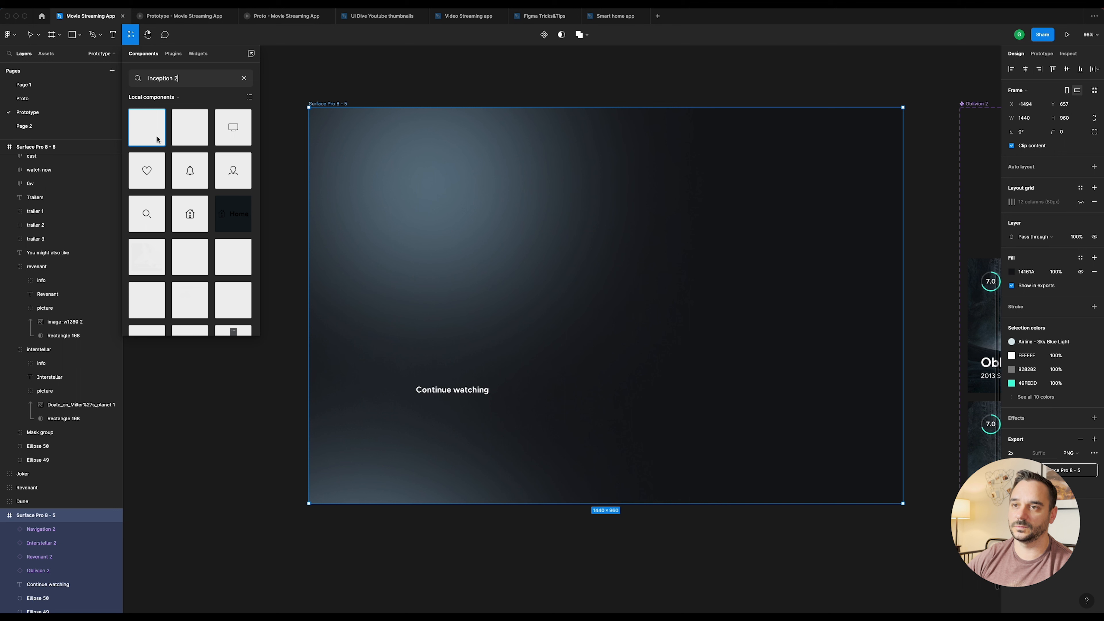
pyautogui.click(395, 294)
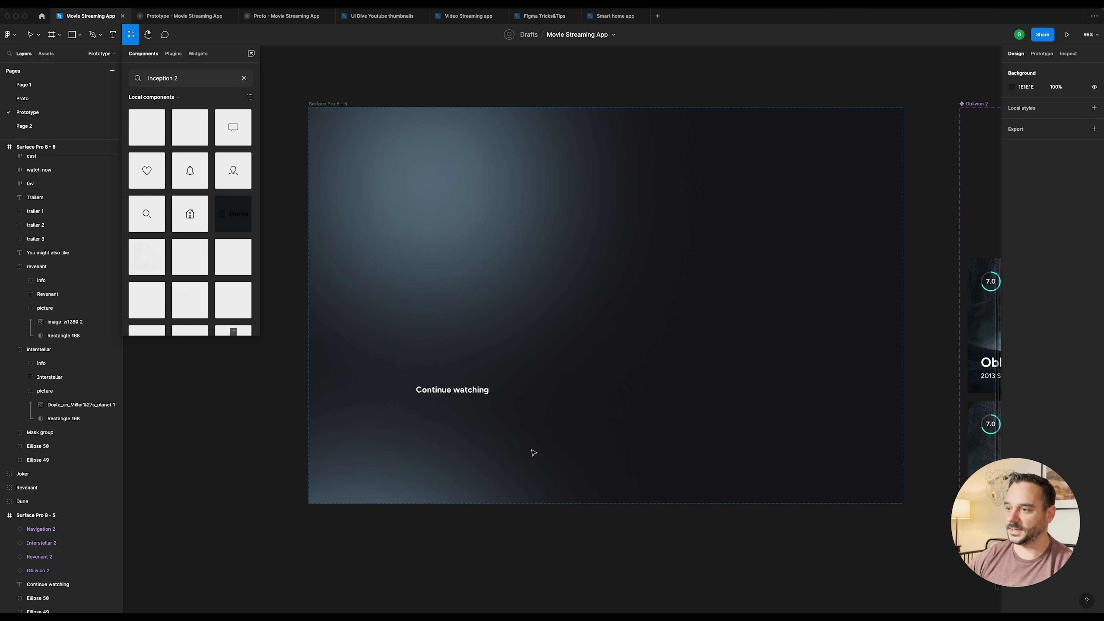
# Step: Position the Inception 2 instance below the Continue watching heading, left-aligned with it, at X 260 and Y 720
pyautogui.moveTo(534, 453); pyautogui.dragTo(477, 440)
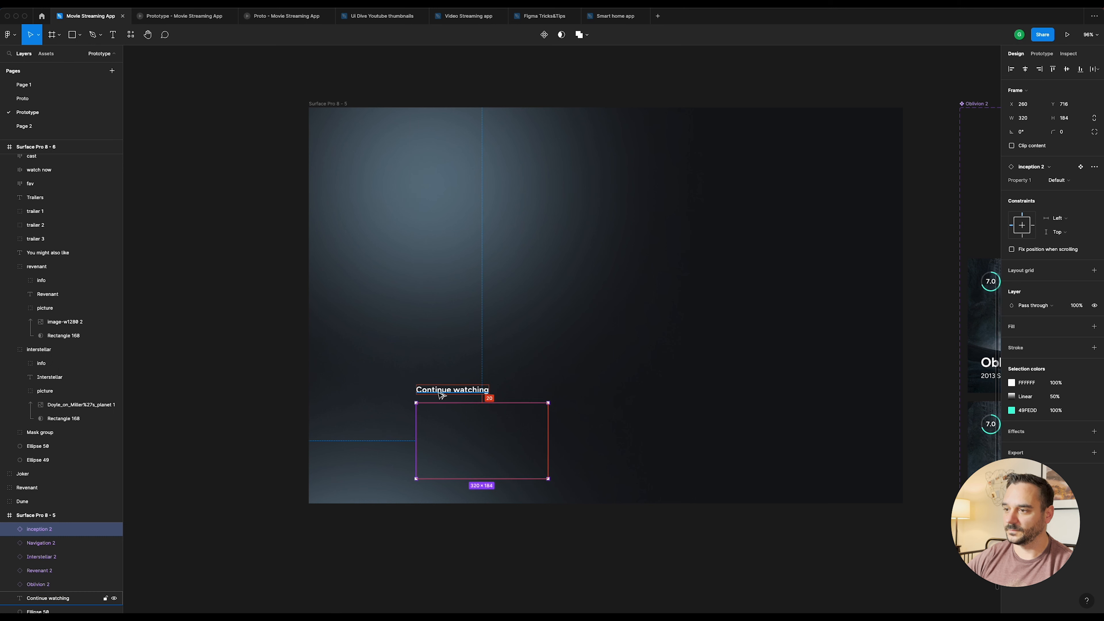
pyautogui.press('Down')
pyautogui.press('Down')
pyautogui.press('Down')
pyautogui.press('Down')
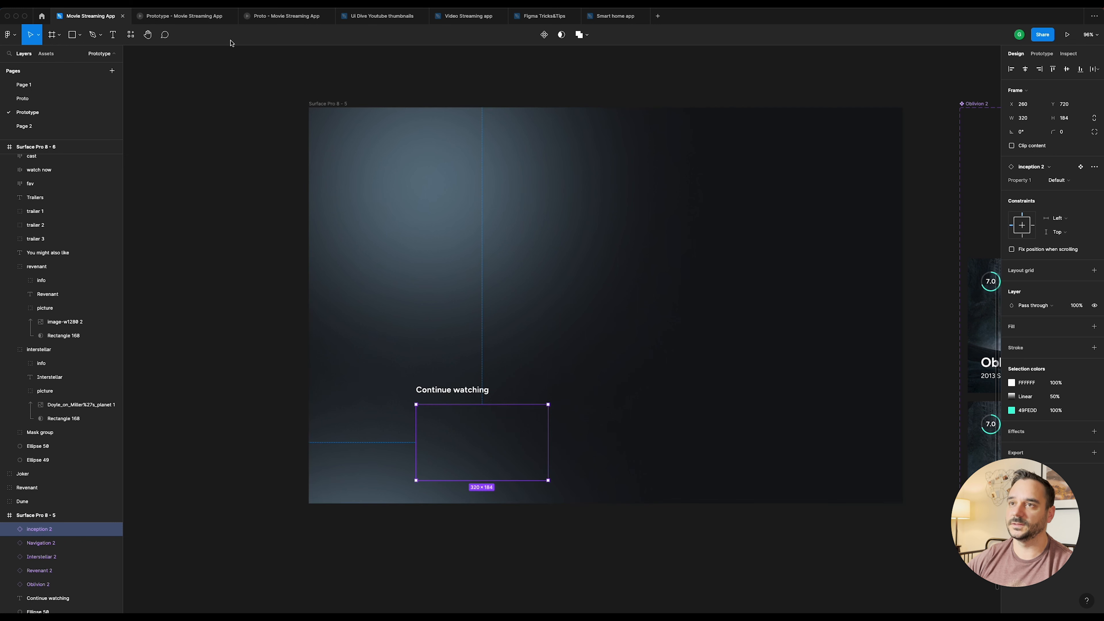
# Step: Replay the prototype preview several times to check the Inception card's reveal animation, and return to the design file
pyautogui.click(187, 16)
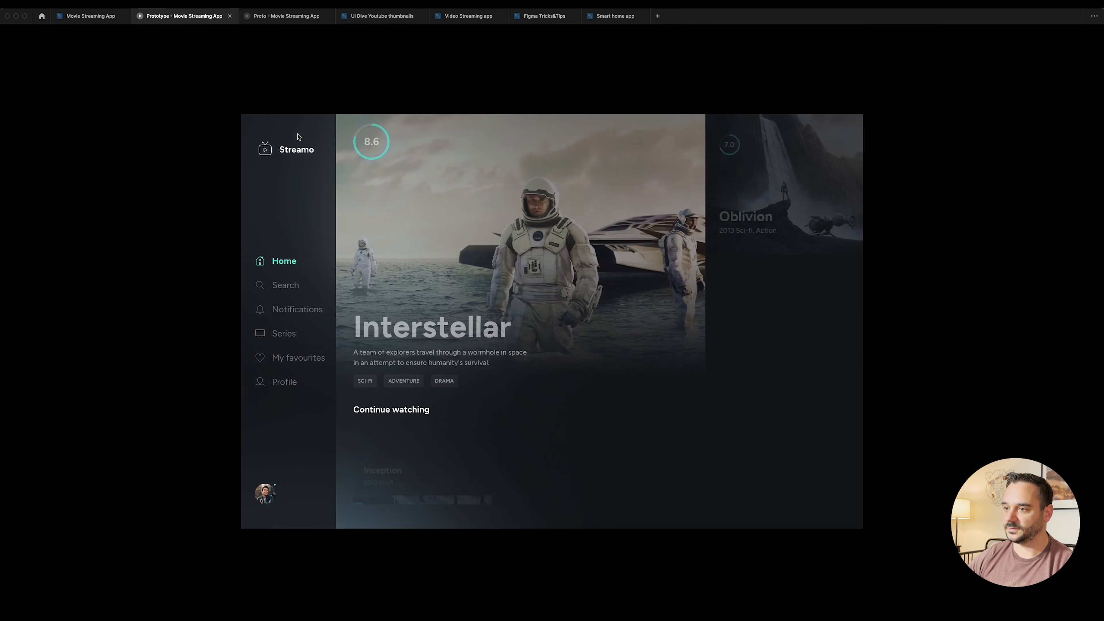
pyautogui.press('r')
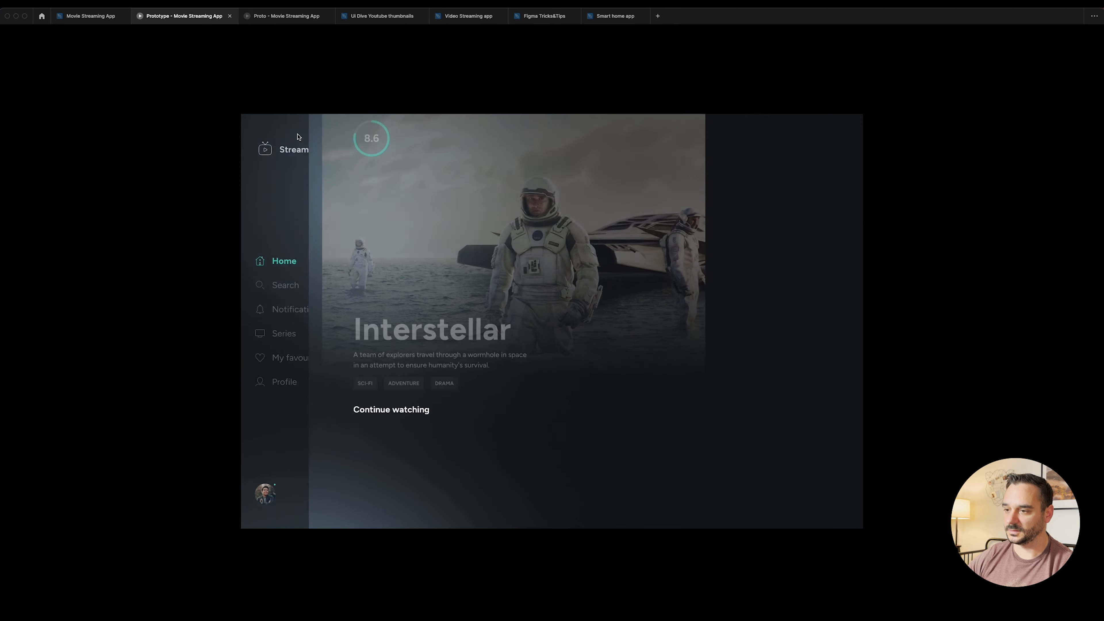
pyautogui.press('r')
pyautogui.press('r')
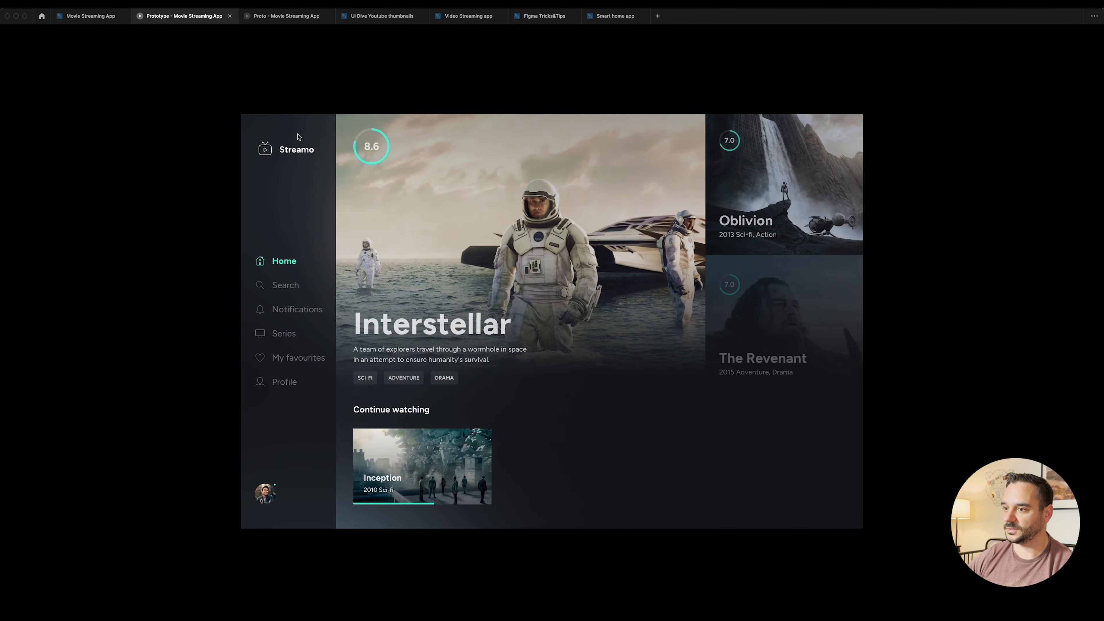
pyautogui.press('r')
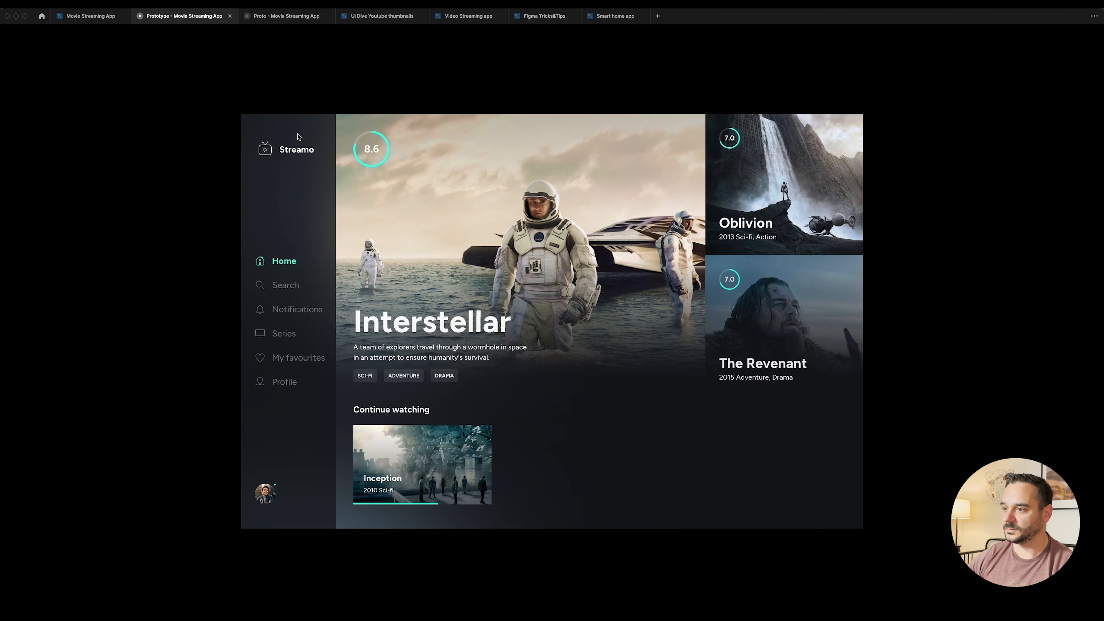
pyautogui.press('r')
pyautogui.click(104, 13)
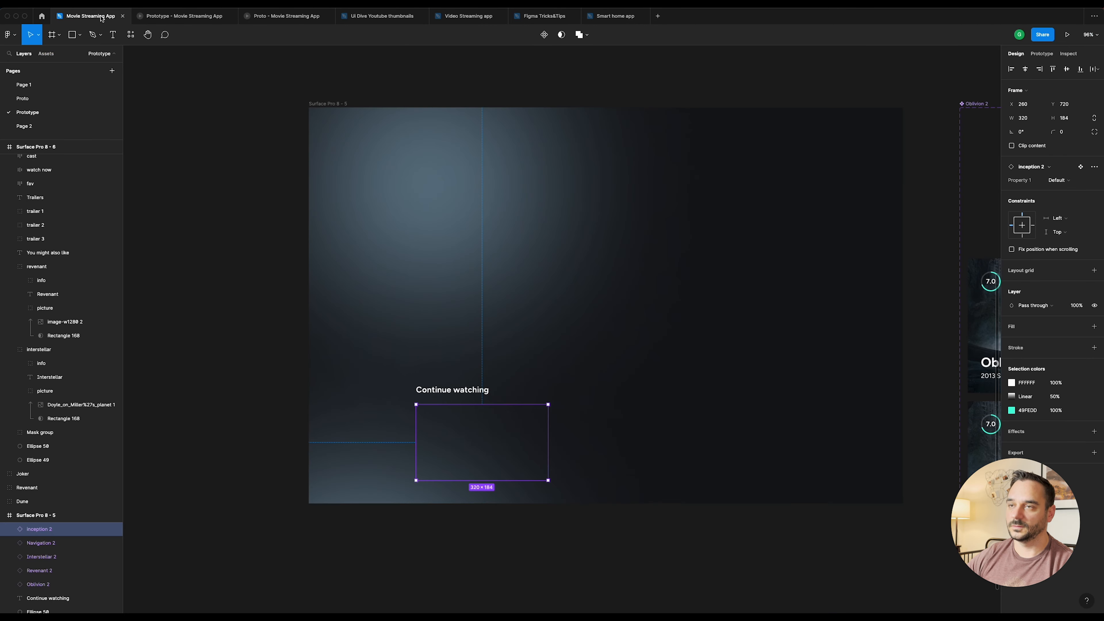
# Step: Move the Dune card group slightly up and closer to the Inception 2 component, to X 3252, Y 628
pyautogui.scroll(-5, 719, 276)
pyautogui.moveTo(768, 287); pyautogui.dragTo(468, 242)
pyautogui.hscroll(2, 844, 199)
pyautogui.scroll(10, 826, 198)
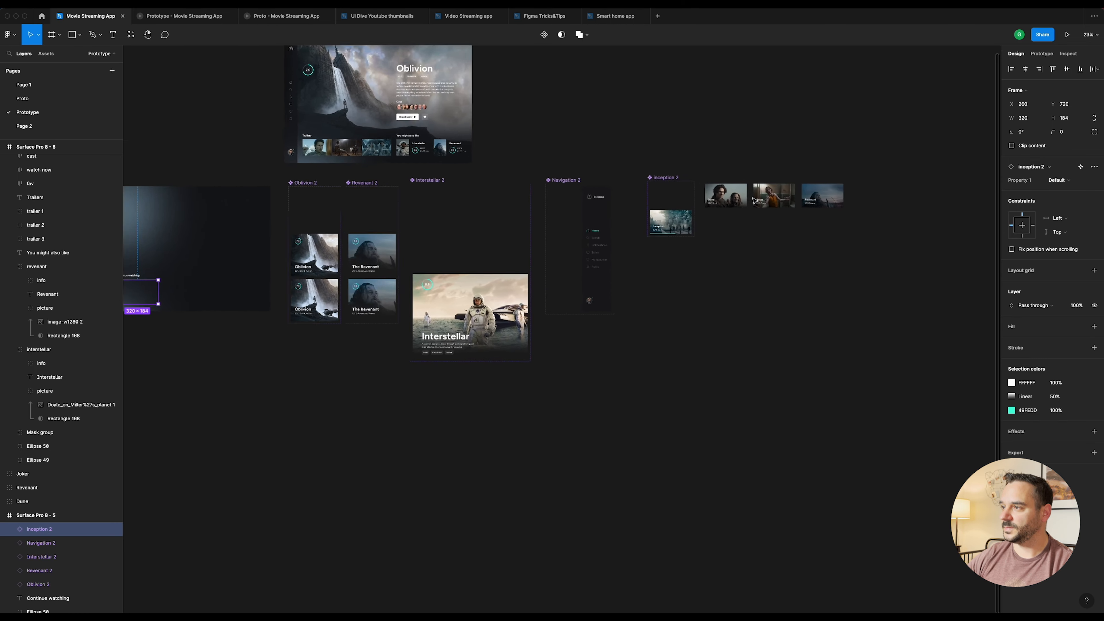
pyautogui.scroll(4, 753, 197)
pyautogui.hscroll(2, 753, 198)
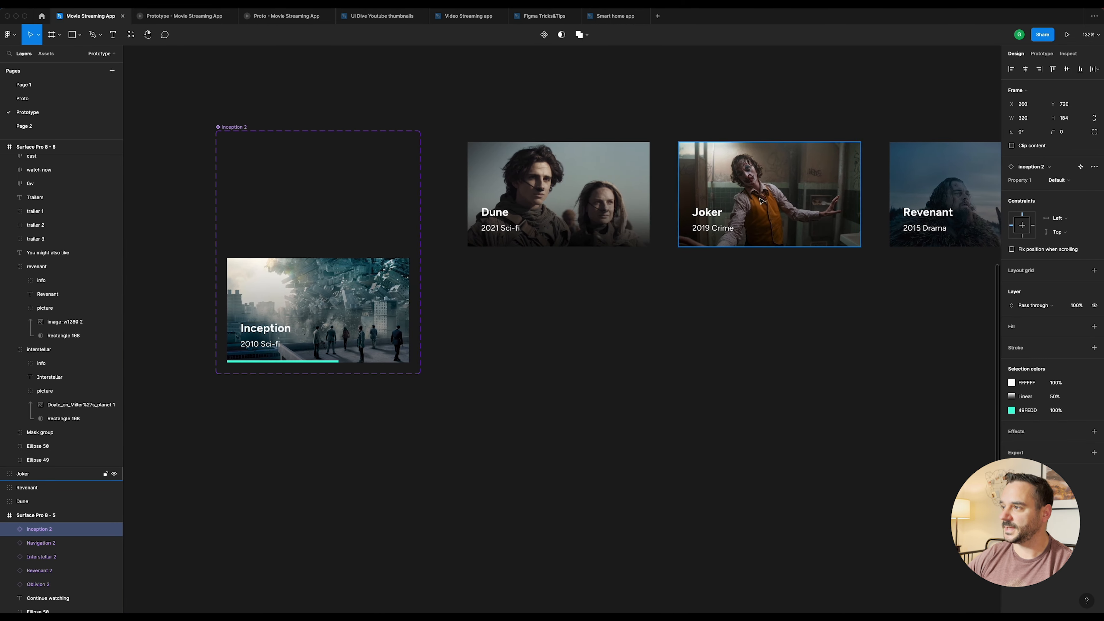
pyautogui.click(600, 191)
pyautogui.hscroll(1, 862, 178)
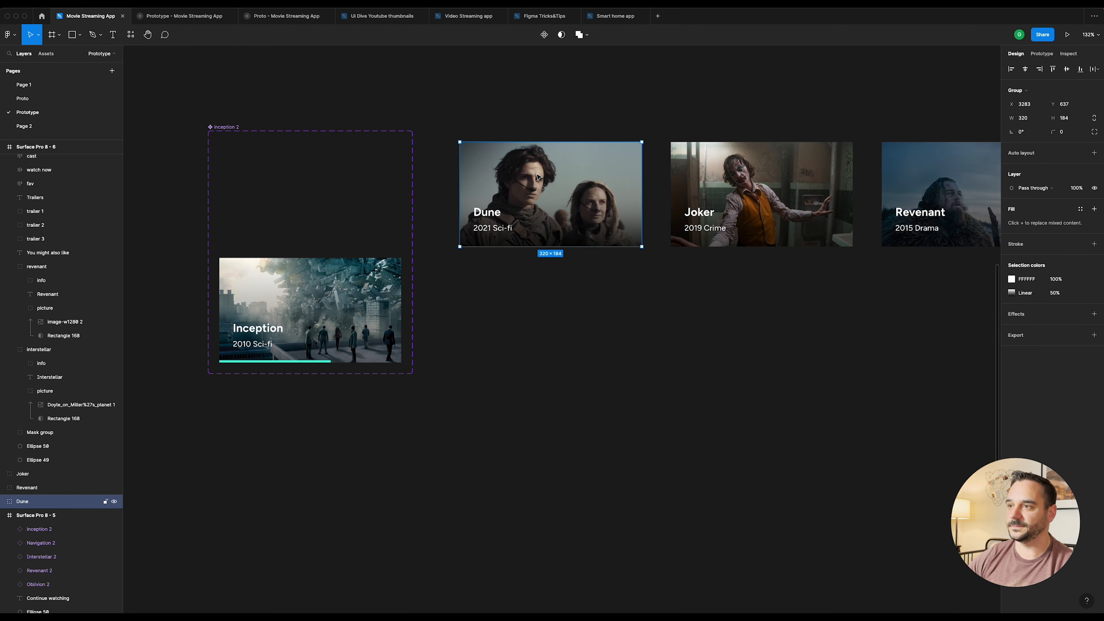
pyautogui.moveTo(544, 186); pyautogui.dragTo(526, 181)
pyautogui.hscroll(-2, 417, 174)
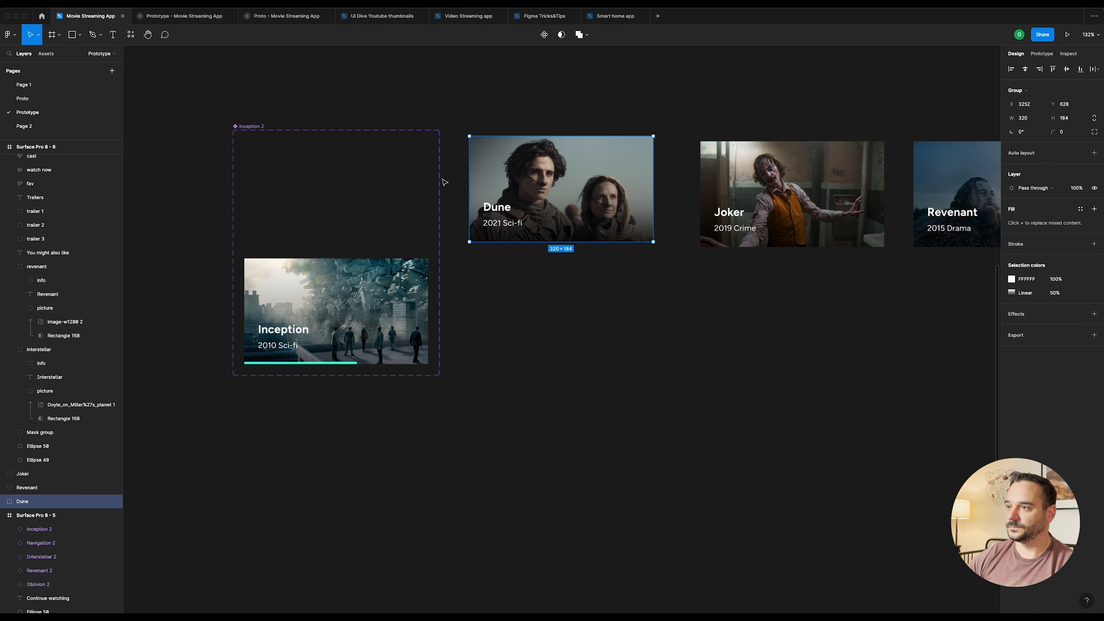
# Step: Convert the Dune card group into a component and add a second variant
pyautogui.scroll(3, 446, 177)
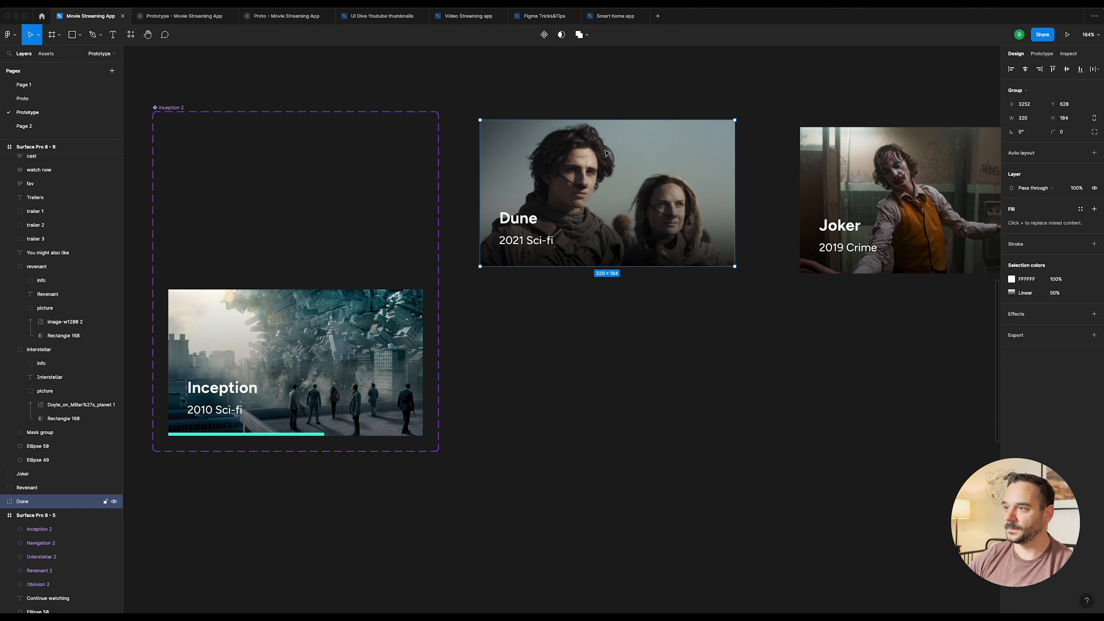
pyautogui.press('super+alt+k')
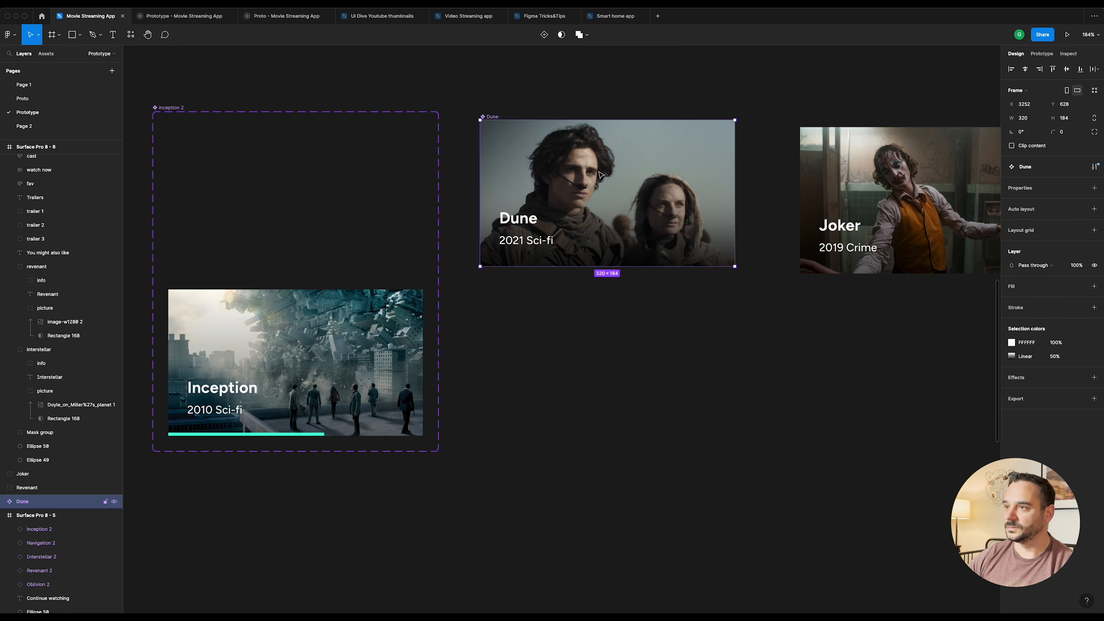
pyautogui.click(544, 36)
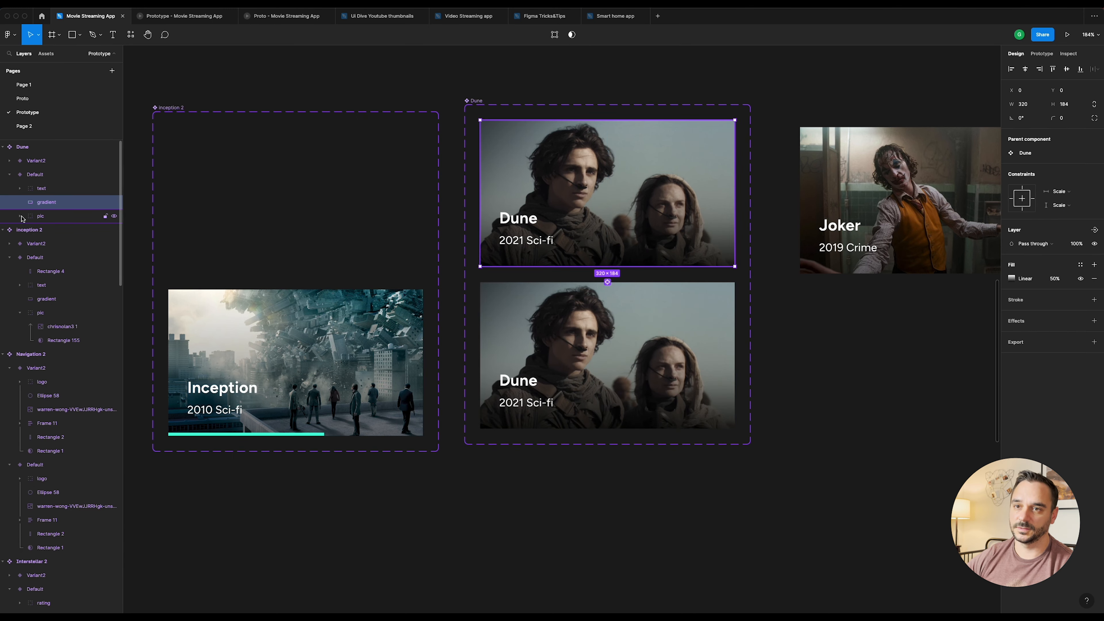
# Step: In the Dune Default variant, collapse the picture mask rectangle to a height of 1 at the card's lower edge and set its opacity to 0%
pyautogui.keyDown('super'); pyautogui.click(632, 142); pyautogui.keyUp('super')
pyautogui.scroll(5, 633, 142)
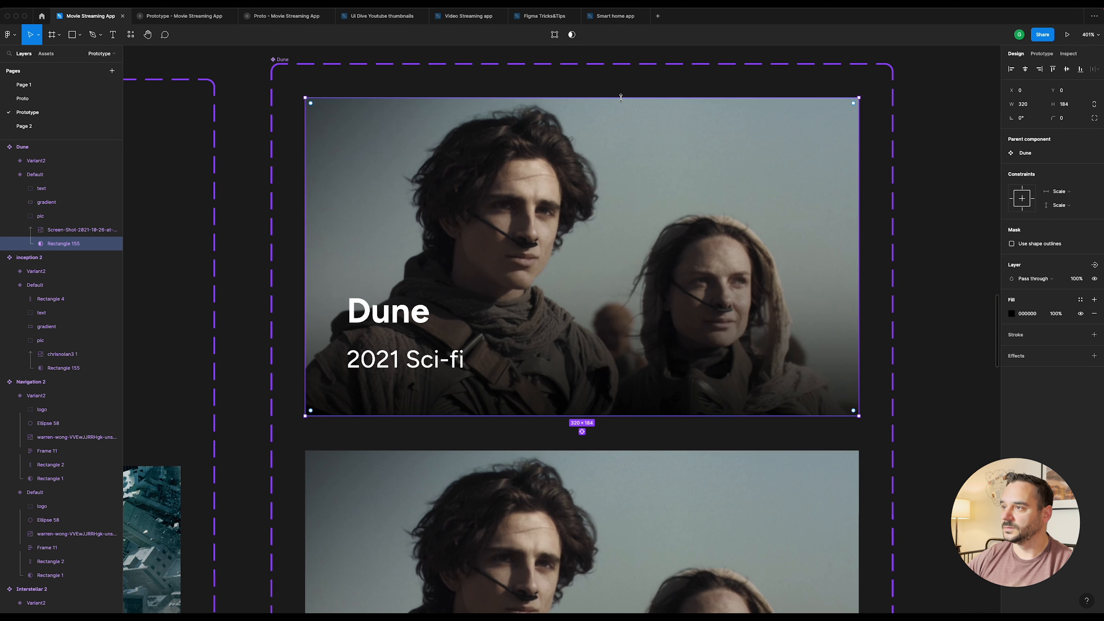
pyautogui.moveTo(632, 99); pyautogui.dragTo(630, 413)
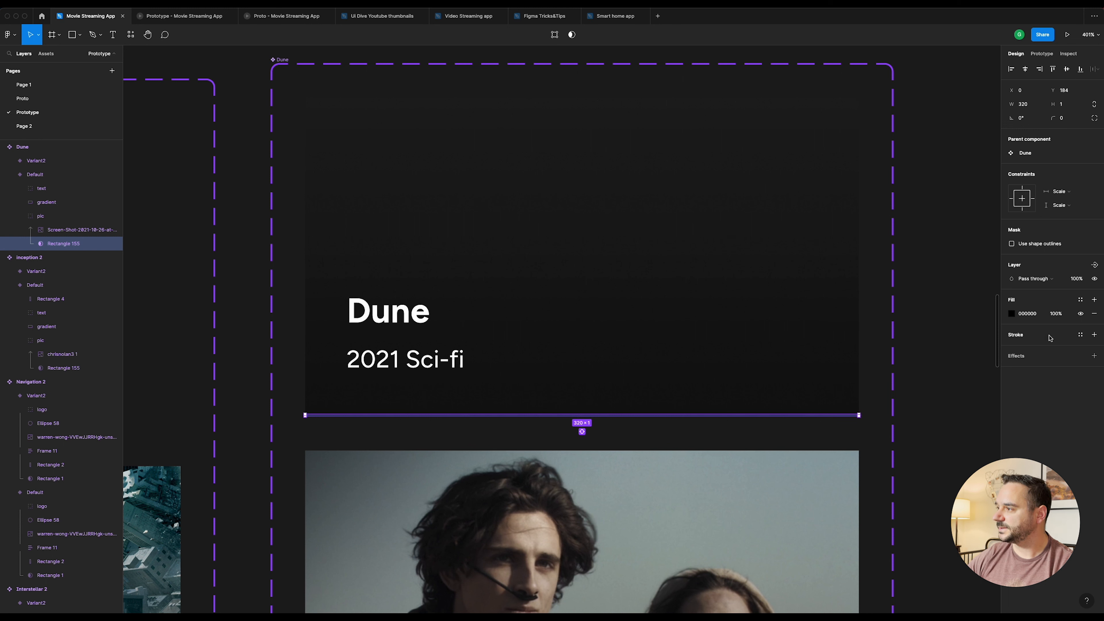
pyautogui.click(1074, 279)
pyautogui.write('0')
pyautogui.press('Return')
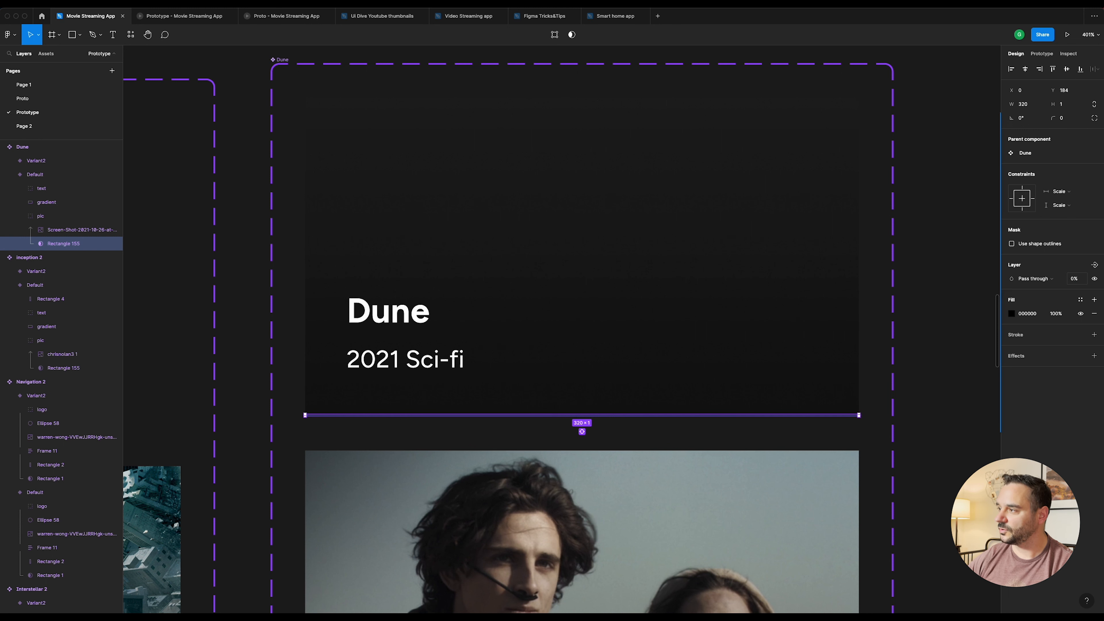
# Step: Move the text group in the Dune Default variant up 20 px and set its opacity to 0%
pyautogui.click(420, 363)
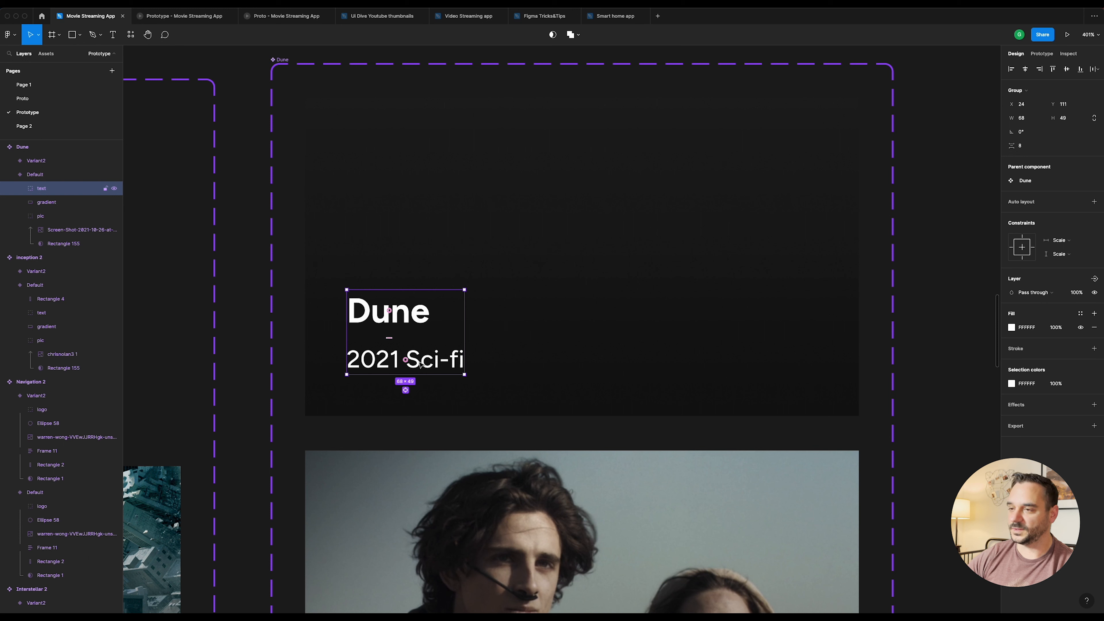
pyautogui.hotkey('shift', 'Up')
pyautogui.hotkey('shift', 'Up')
pyautogui.click(1077, 296)
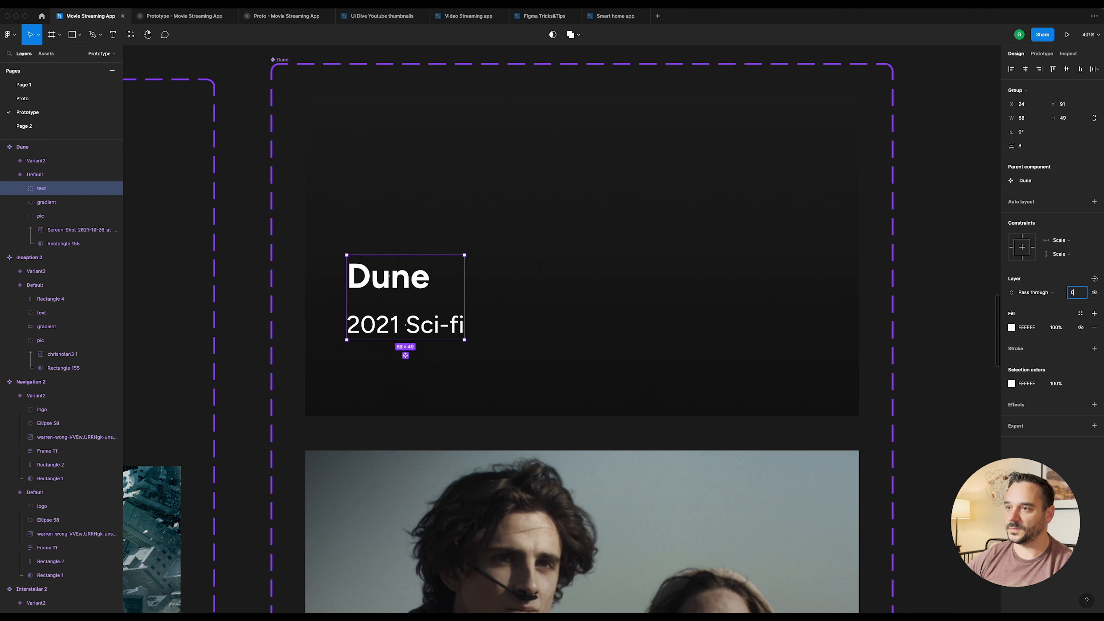
pyautogui.write('0')
pyautogui.press('Return')
# Step: Set the opacity of the gradient layer in the Dune Default variant to 0%
pyautogui.click(733, 235)
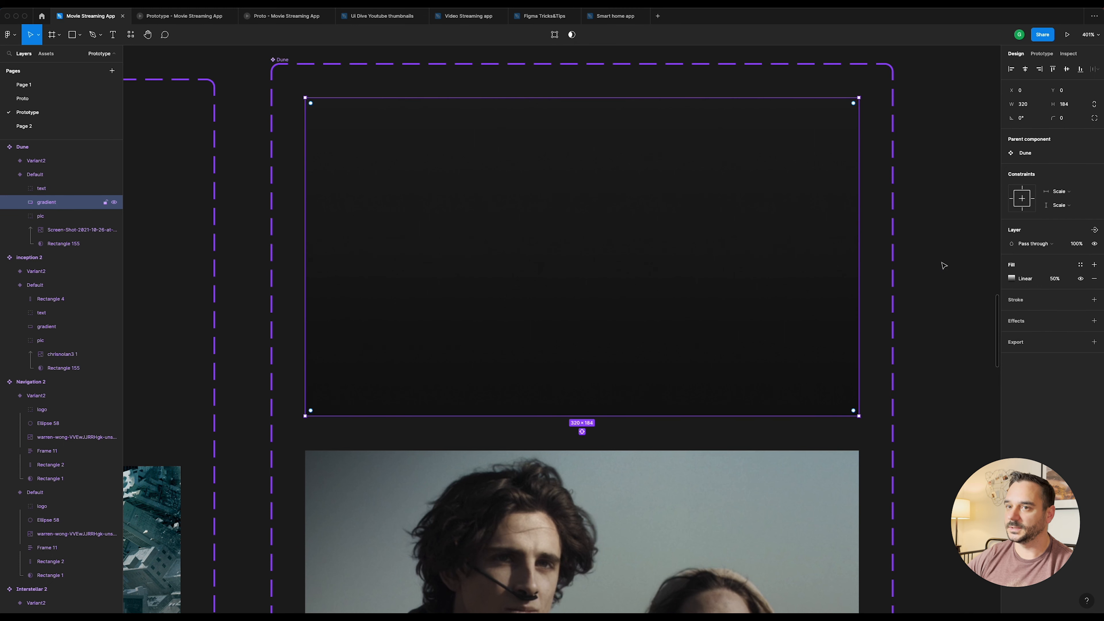
pyautogui.click(1073, 244)
pyautogui.write('0')
pyautogui.press('Return')
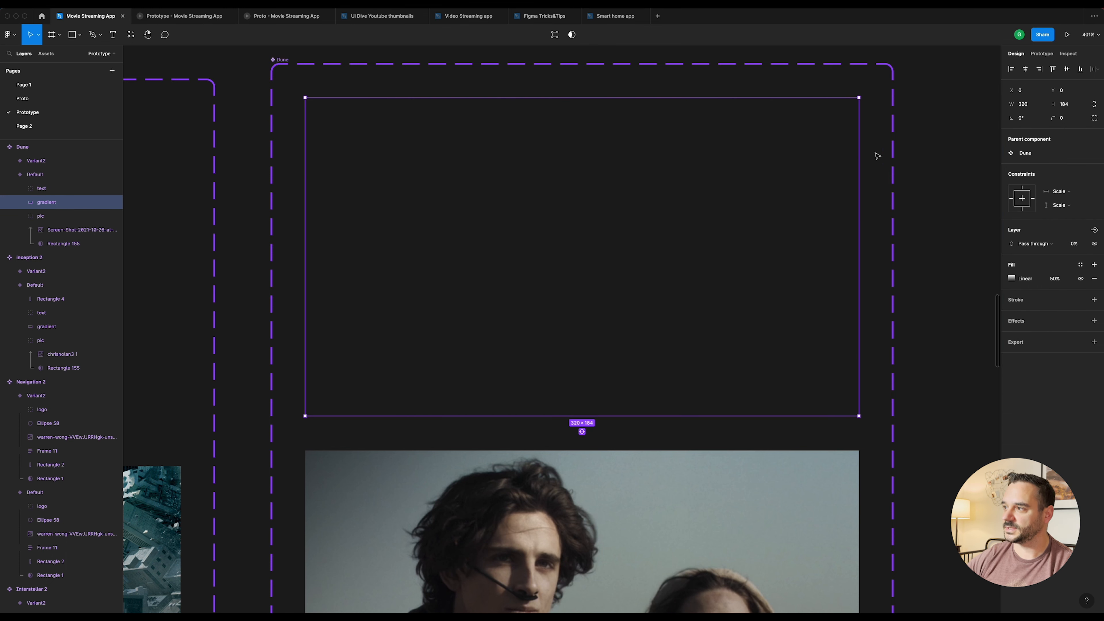
# Step: Add a prototype connection from the Dune component's Default variant to Variant2
pyautogui.click(725, 239)
pyautogui.hotkey('shift', 'e')
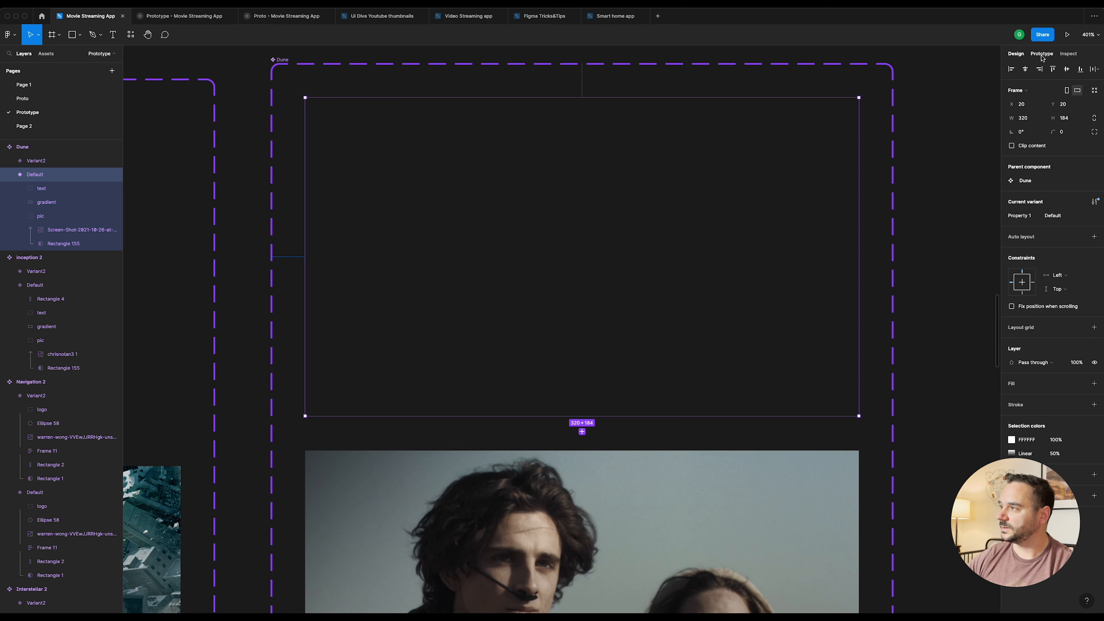
pyautogui.scroll(-5, 579, 351)
pyautogui.moveTo(574, 231); pyautogui.dragTo(574, 264)
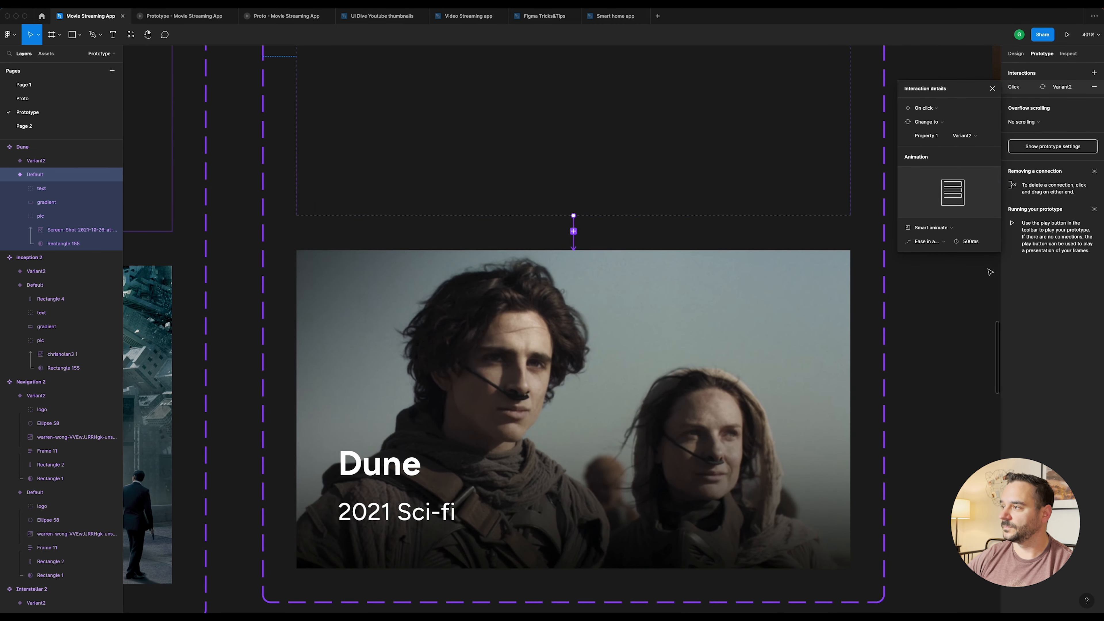
# Step: Change the Dune interaction's trigger to After delay and set the delay to 500 ms
pyautogui.click(941, 110)
pyautogui.click(938, 217)
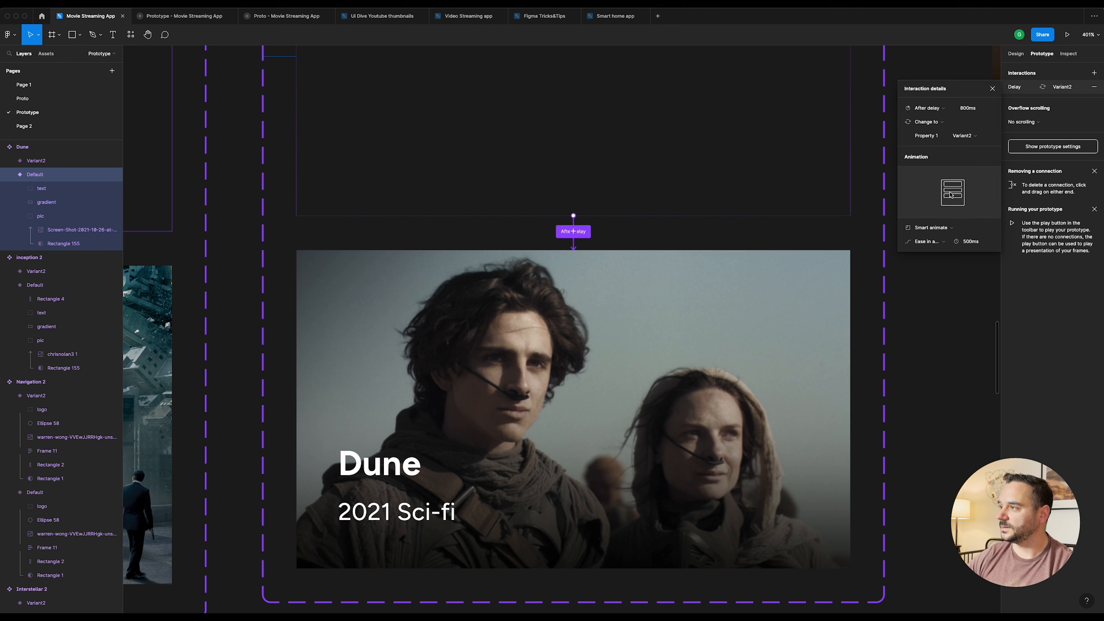
pyautogui.click(975, 110)
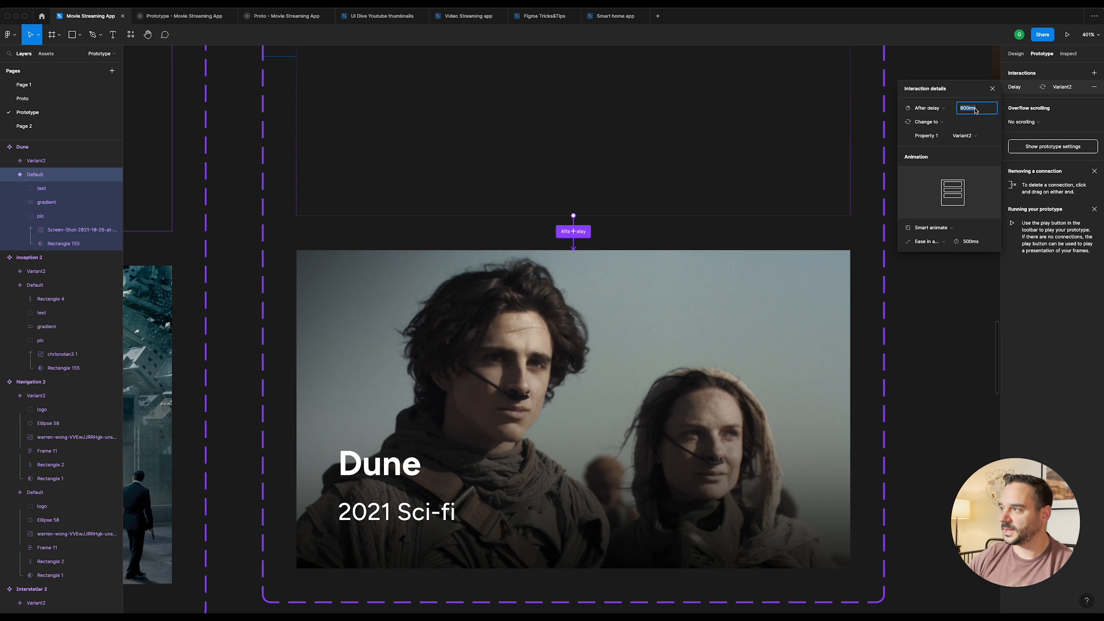
pyautogui.write('500')
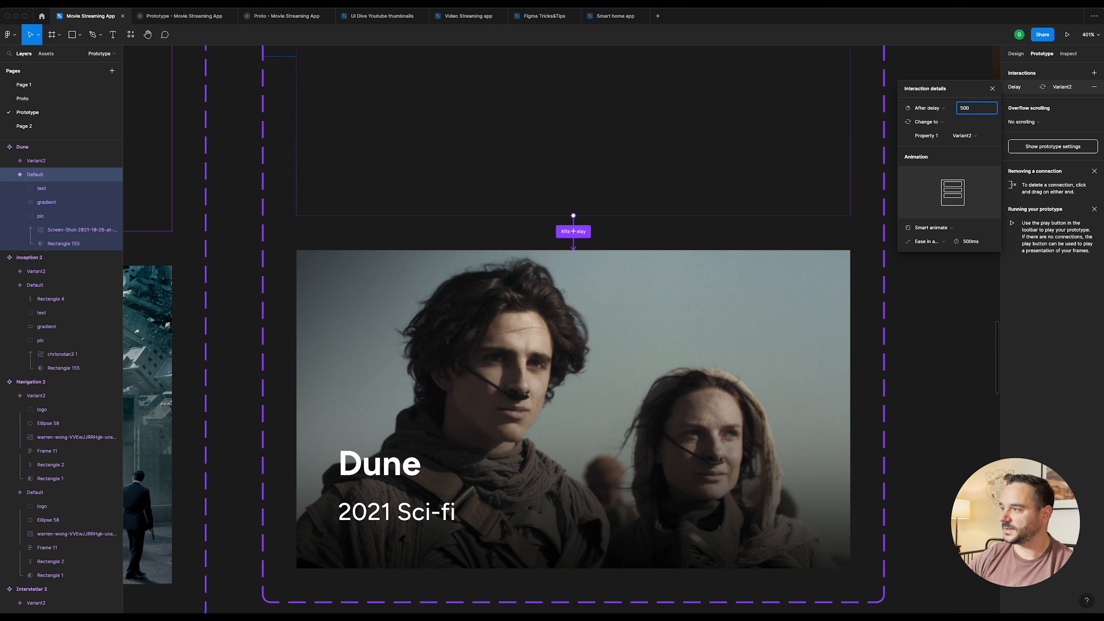
pyautogui.press('Return')
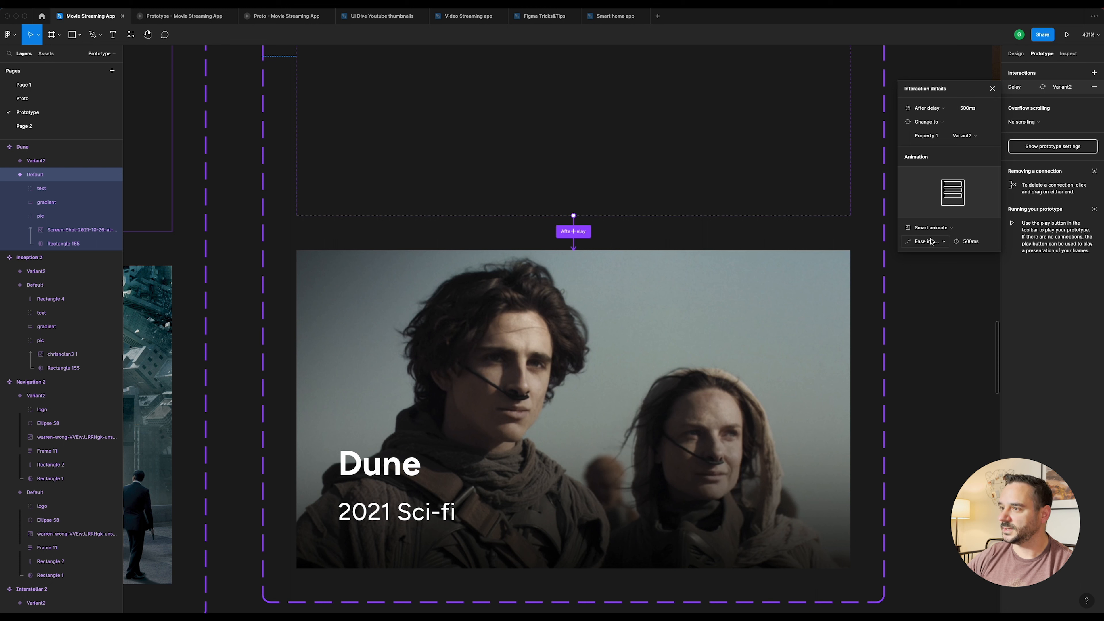
# Step: Move the Joker card slightly closer to the Dune component and convert it into a component with a second variant
pyautogui.scroll(-10, 660, 197)
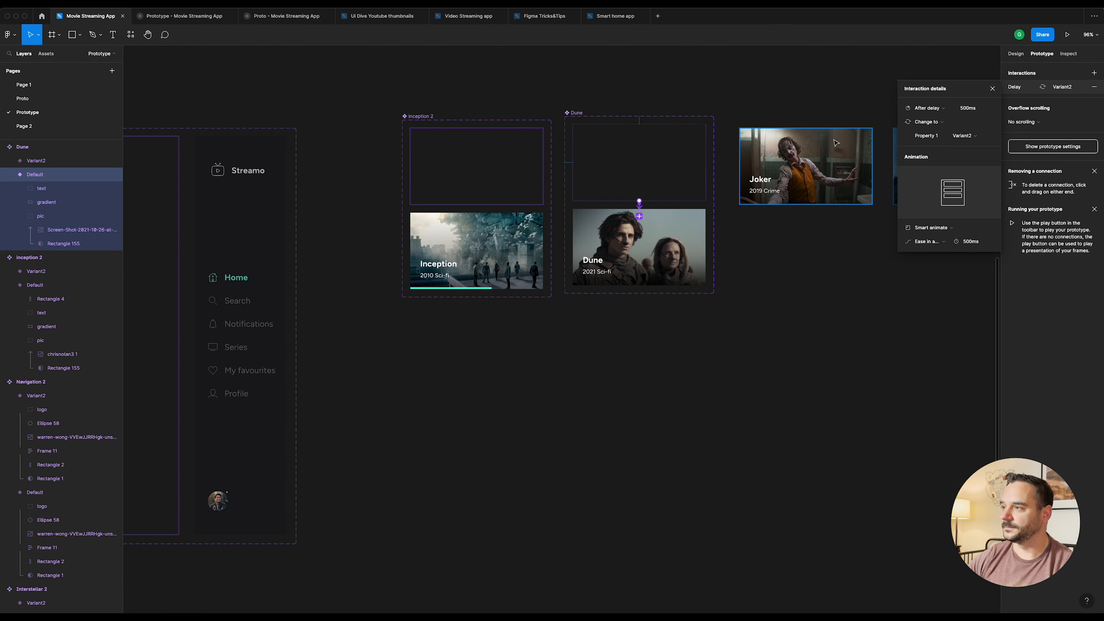
pyautogui.scroll(5, 835, 142)
pyautogui.click(800, 85)
pyautogui.hscroll(4, 793, 79)
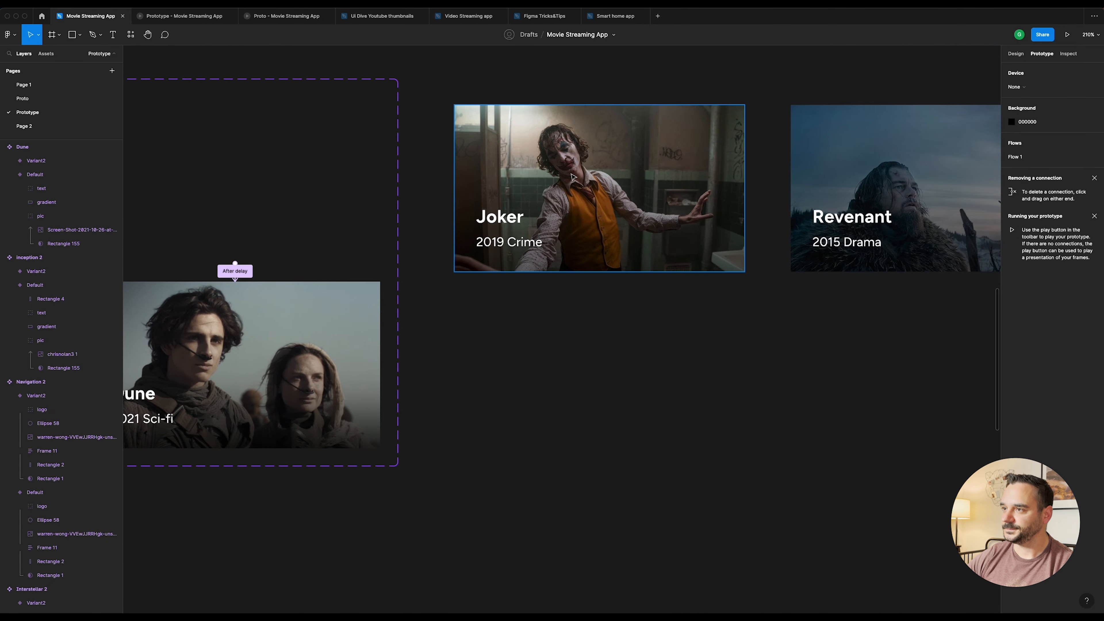
pyautogui.click(614, 174)
pyautogui.moveTo(608, 172); pyautogui.dragTo(597, 161)
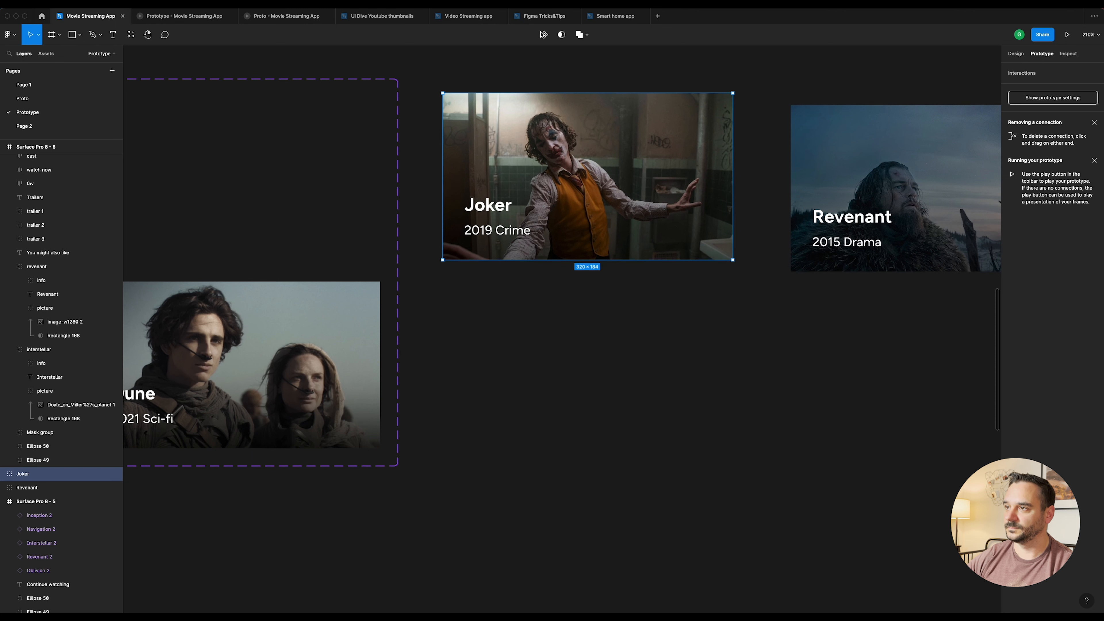
pyautogui.click(544, 35)
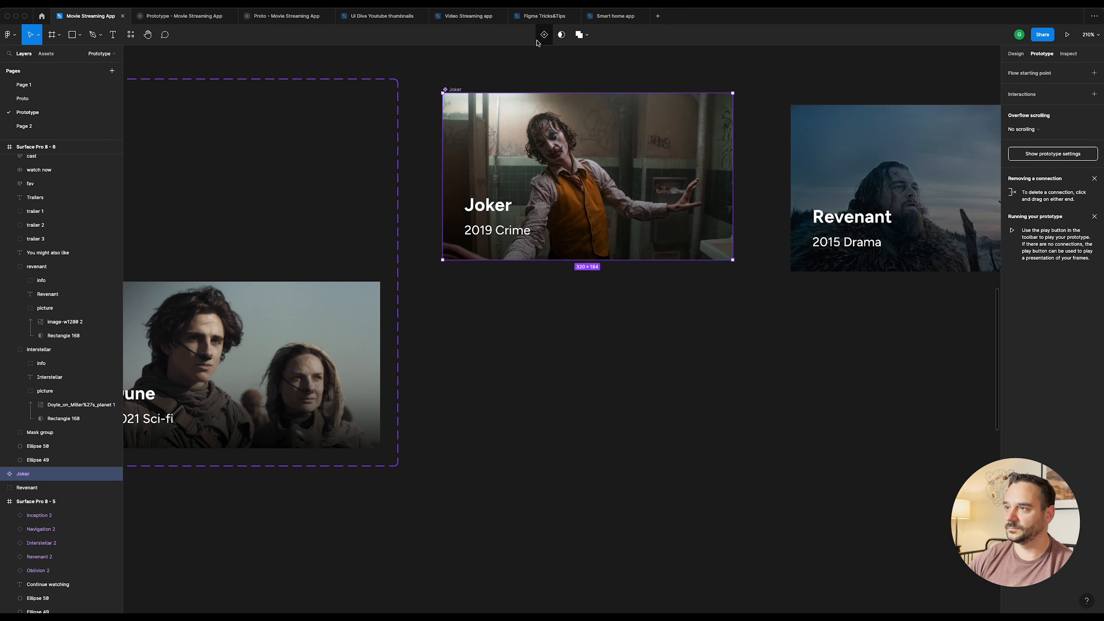
pyautogui.click(541, 35)
# Step: In the Joker Default variant, collapse the picture mask rectangle to a height of 1 at the card's lower edge and set its opacity to 0%
pyautogui.doubleClick(584, 237)
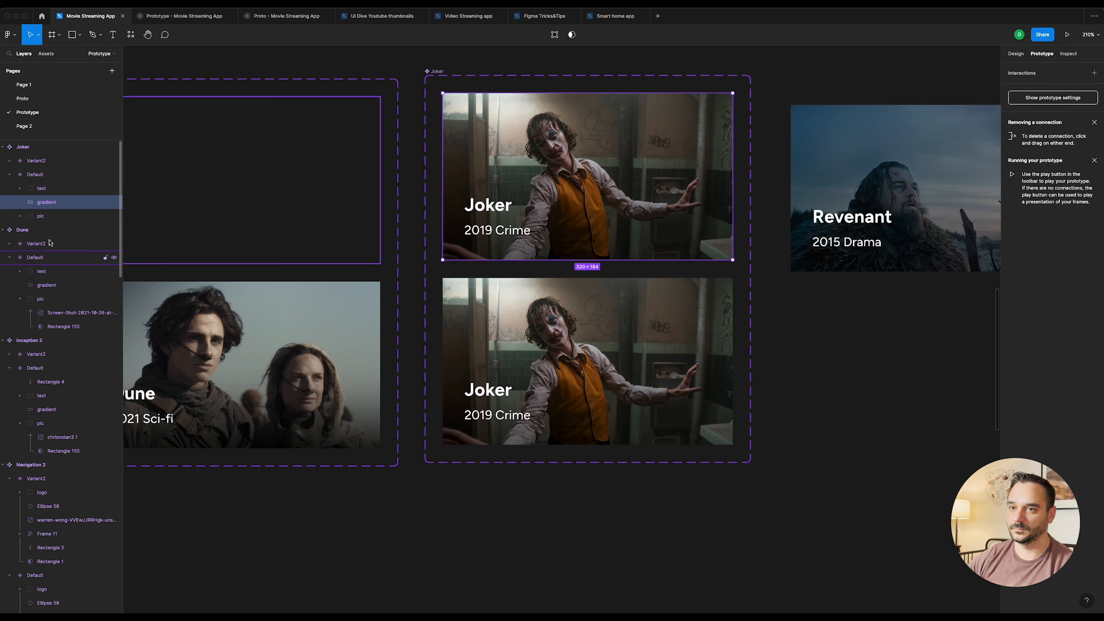
pyautogui.click(20, 216)
pyautogui.click(71, 244)
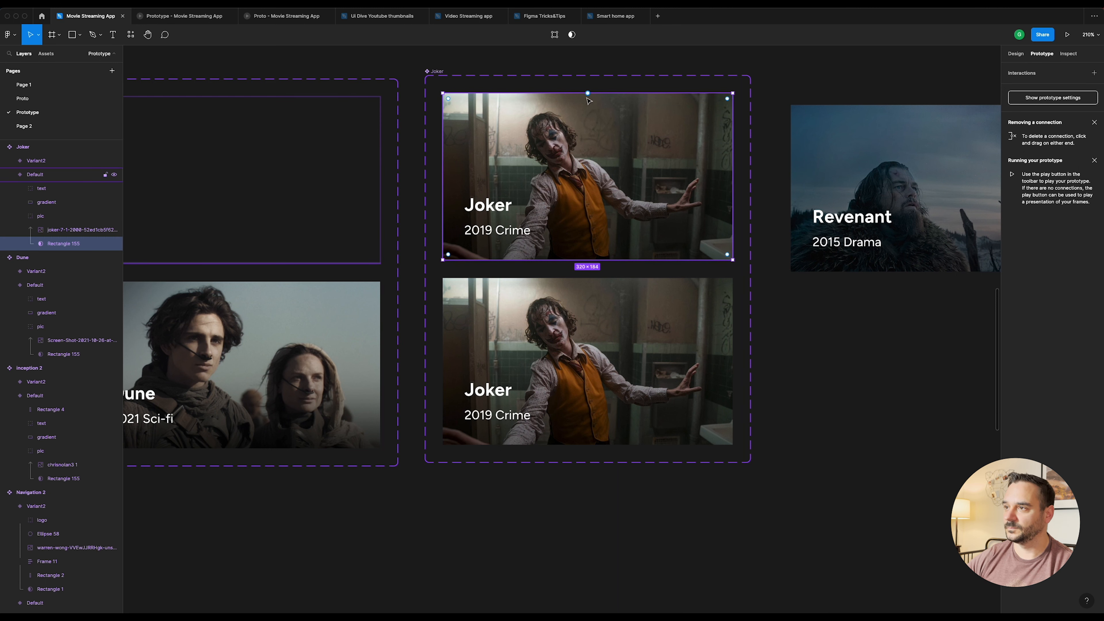
pyautogui.click(1015, 53)
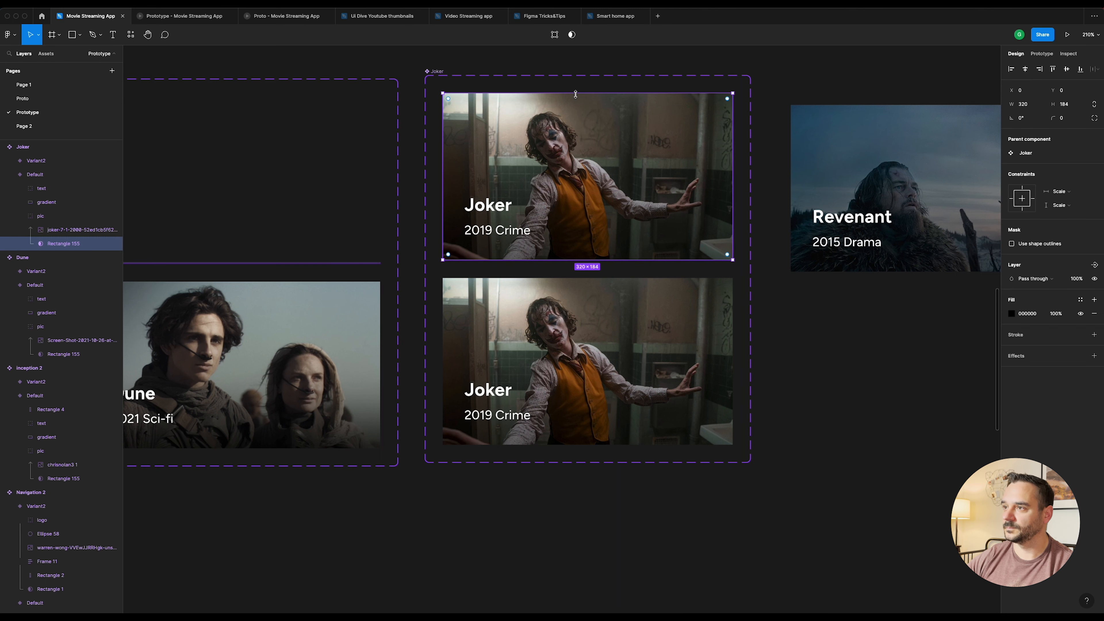
pyautogui.moveTo(576, 94); pyautogui.dragTo(799, 256)
pyautogui.scroll(5, 621, 255)
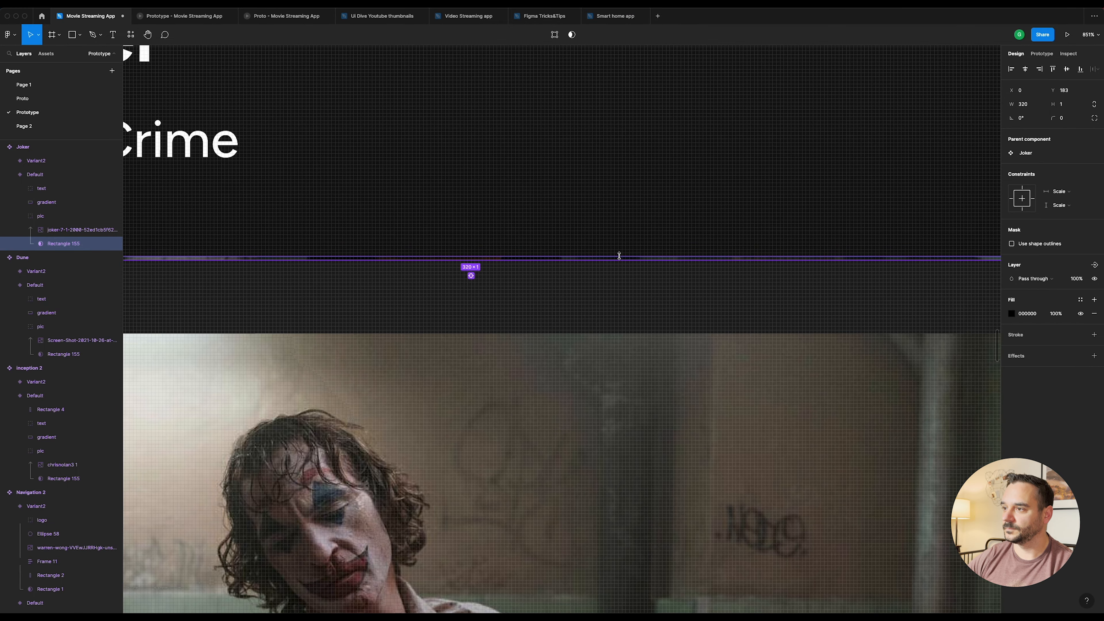
pyautogui.click(1077, 278)
pyautogui.write('0')
pyautogui.press('Return')
# Step: Move the Joker Default variant's text group up 20 px and set the opacity of both the text and gradient layers to 0%
pyautogui.scroll(-10, 615, 146)
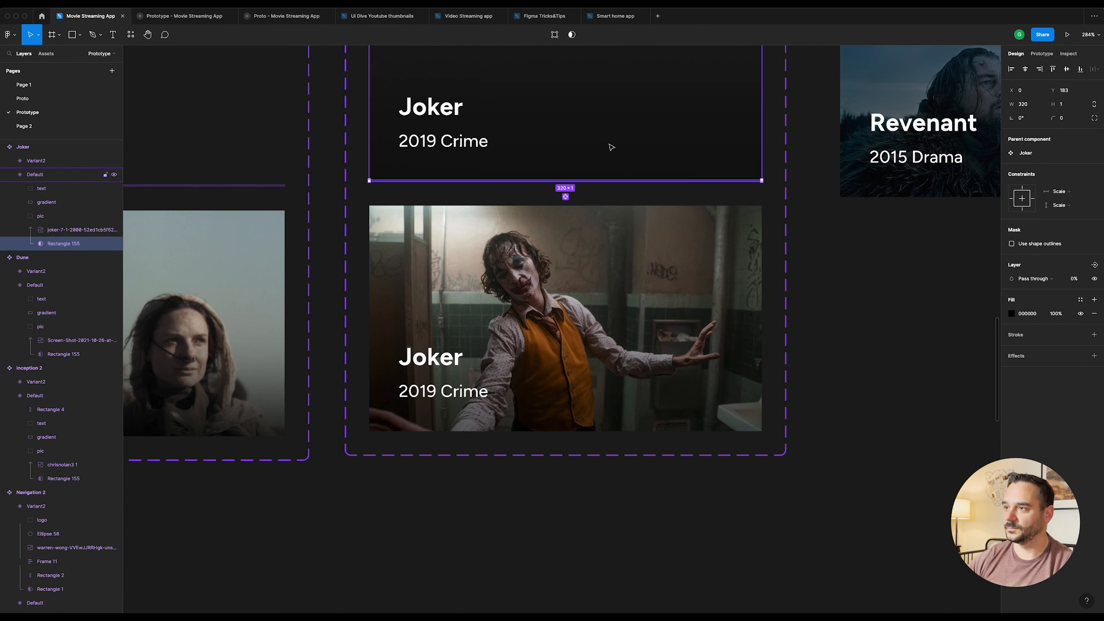
pyautogui.scroll(3, 570, 167)
pyautogui.click(388, 230)
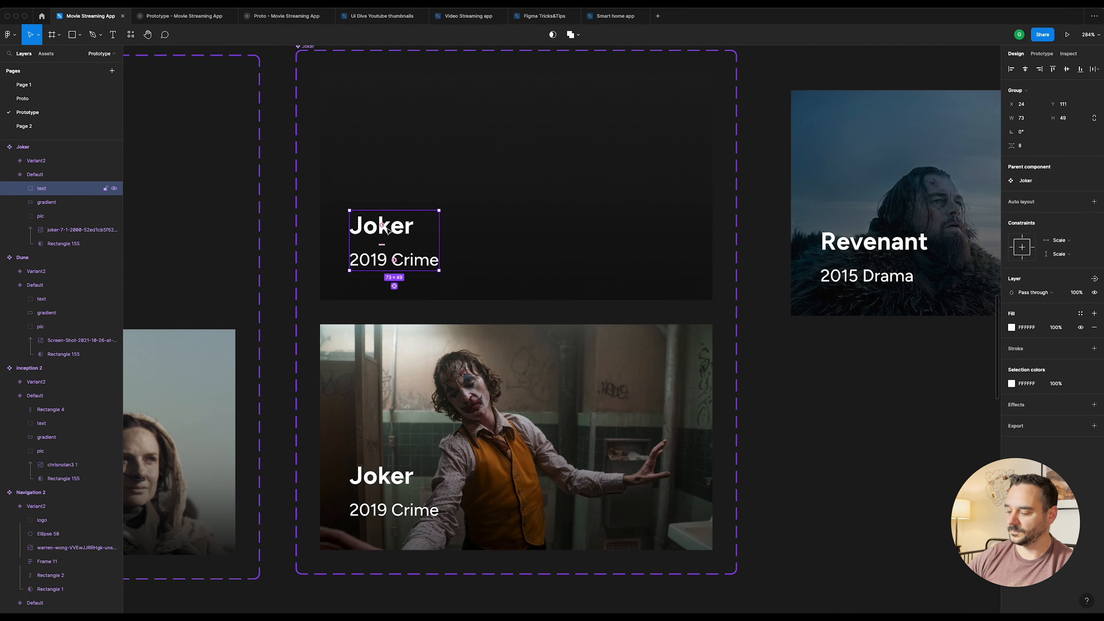
pyautogui.hotkey('shift', 'Up')
pyautogui.hotkey('shift', 'Up')
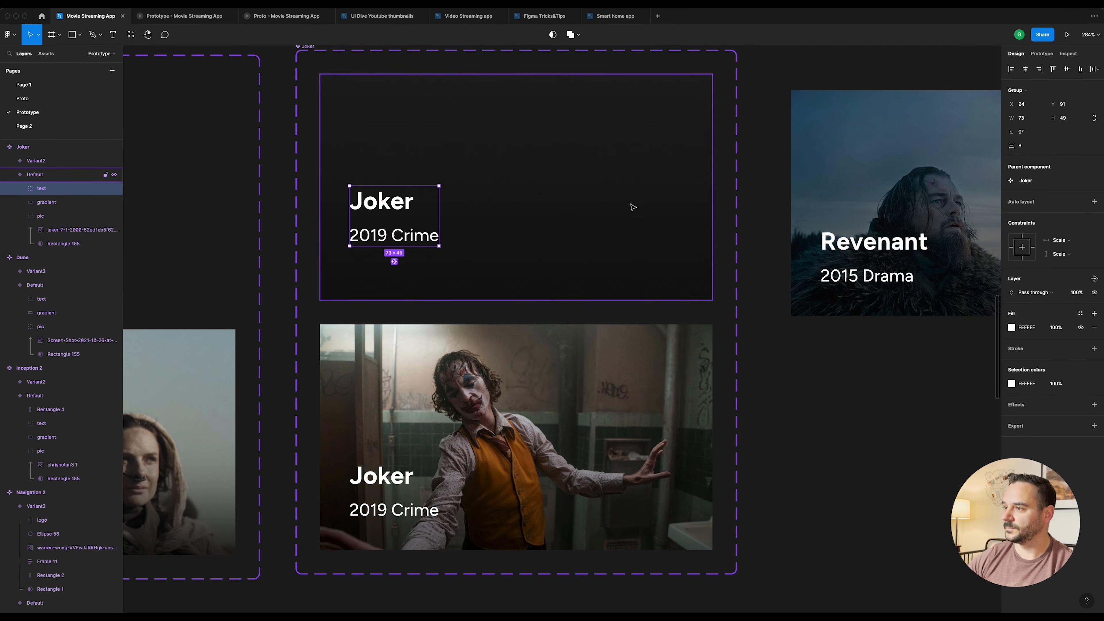
pyautogui.keyDown('shift'); pyautogui.click(621, 202); pyautogui.keyUp('shift')
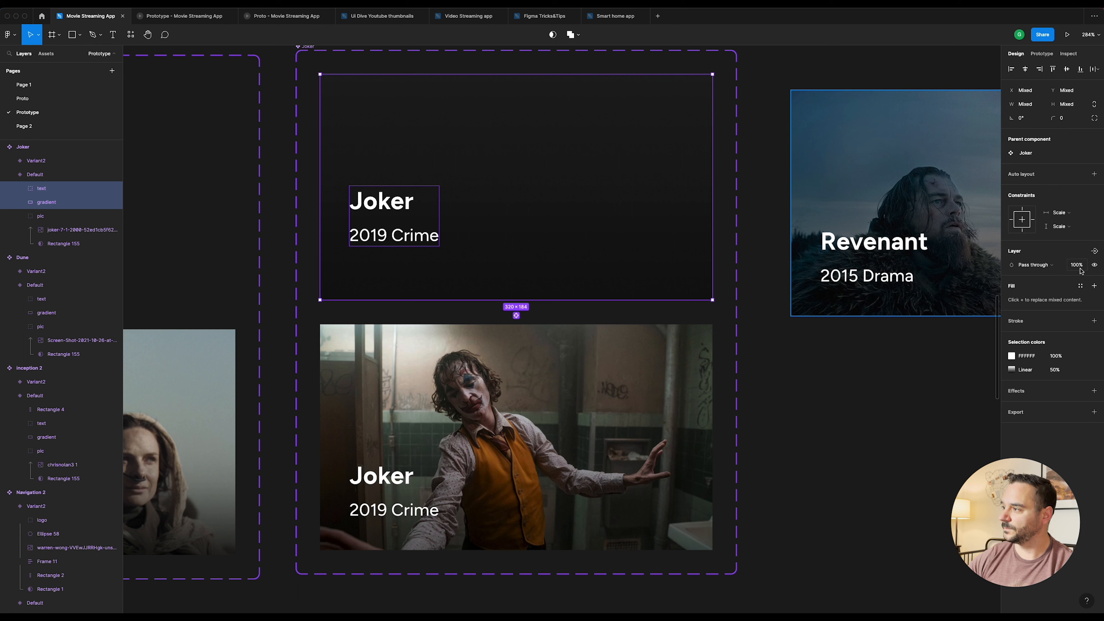
pyautogui.press('Return')
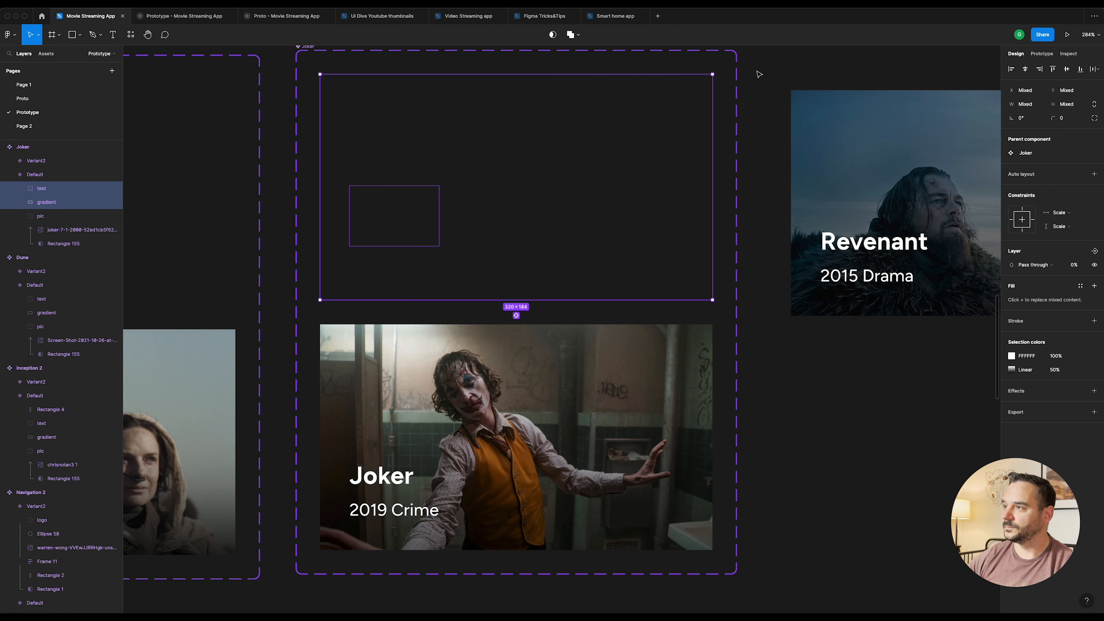
# Step: Add a prototype connection from the Joker component's Default variant to Variant2
pyautogui.press('Escape')
pyautogui.click(1051, 55)
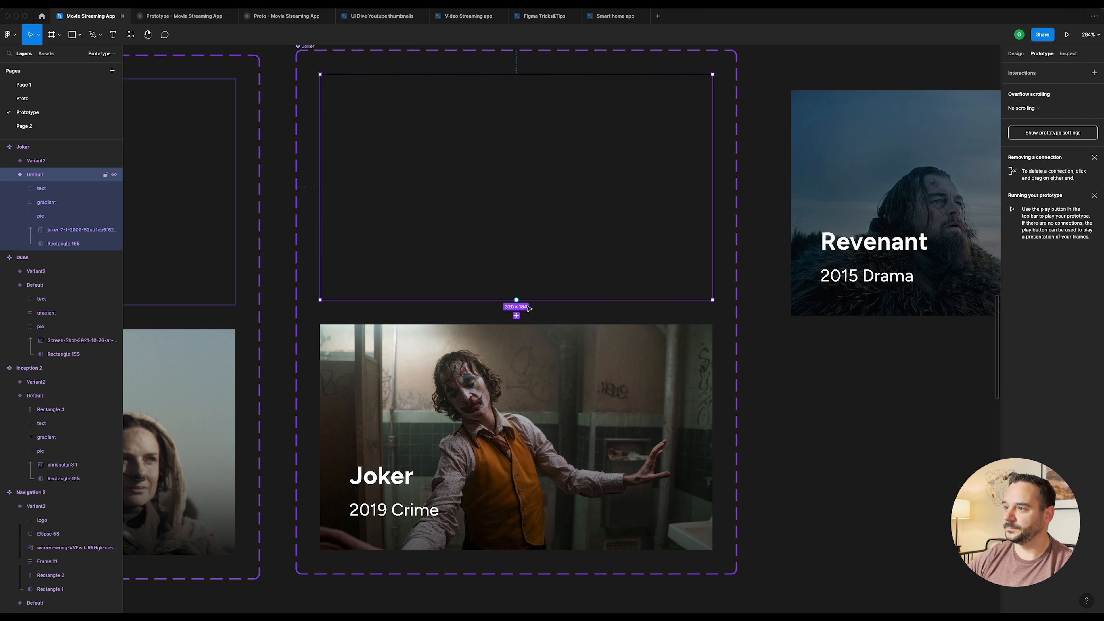
pyautogui.moveTo(515, 324); pyautogui.dragTo(517, 333)
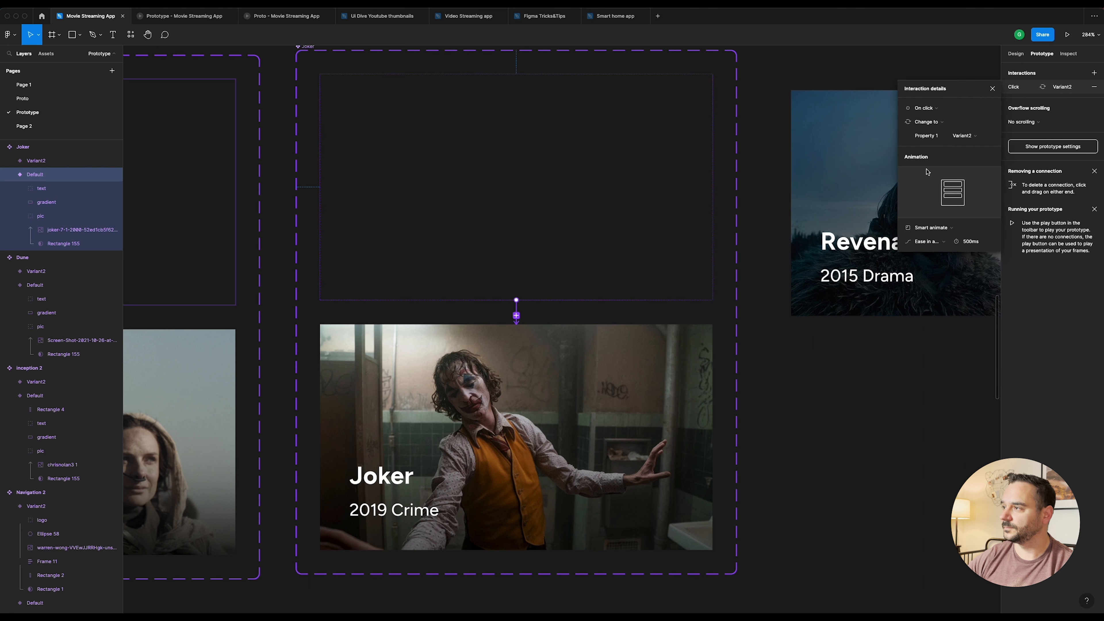
# Step: Change the Joker Default variant's interaction trigger to After delay with a 600 ms delay
pyautogui.click(947, 112)
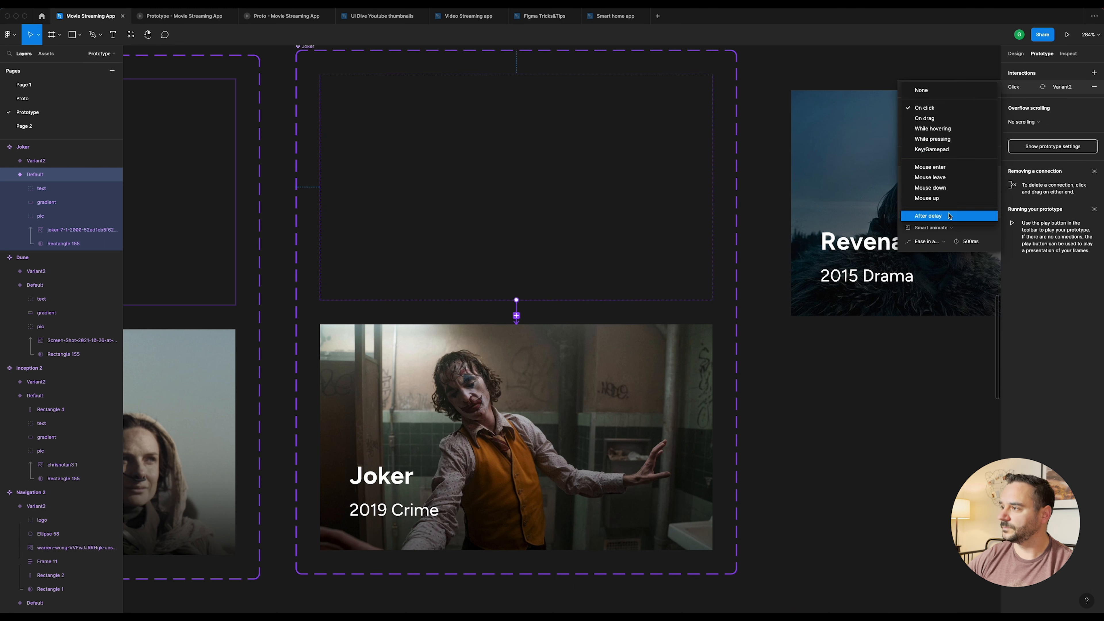
pyautogui.click(956, 217)
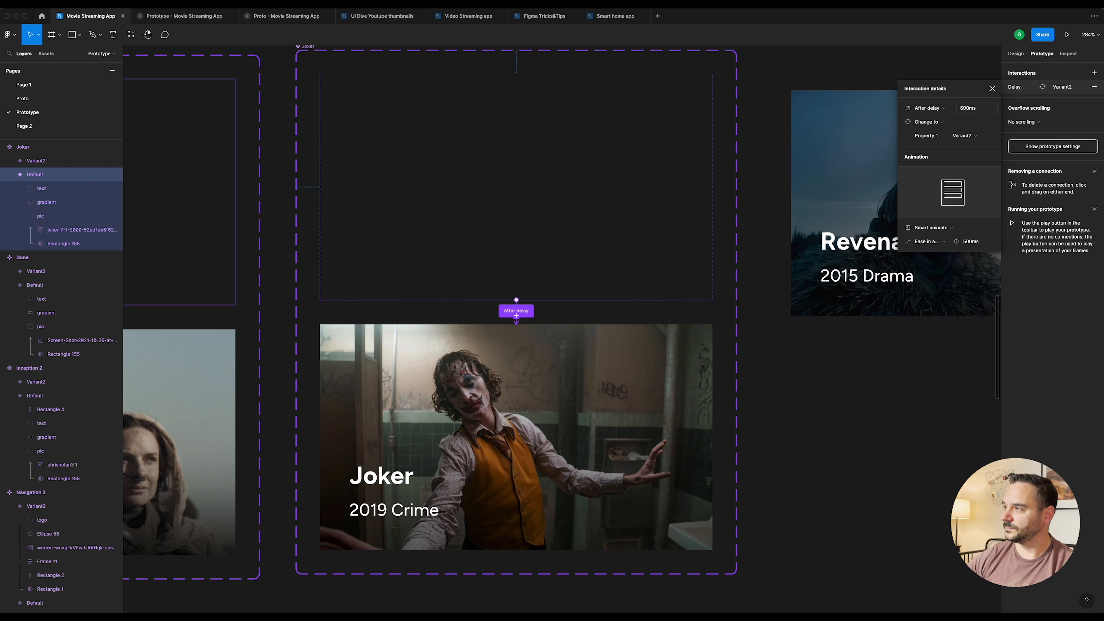
# Step: Move the Revenant card slightly up and convert it into a component with a second variant
pyautogui.hscroll(10, 862, 247)
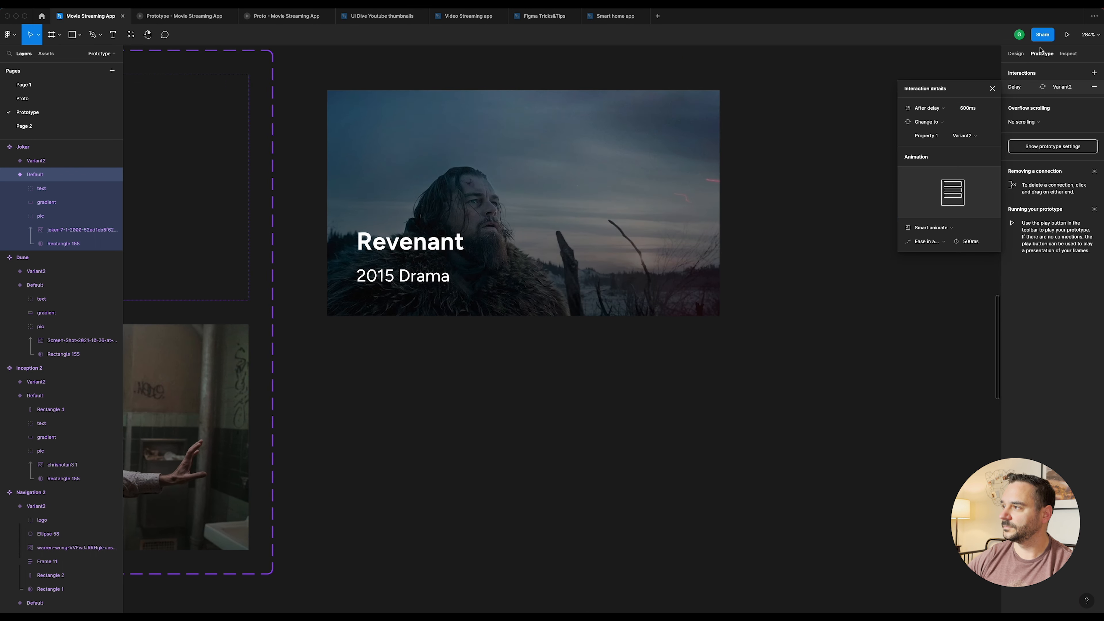
pyautogui.click(1017, 54)
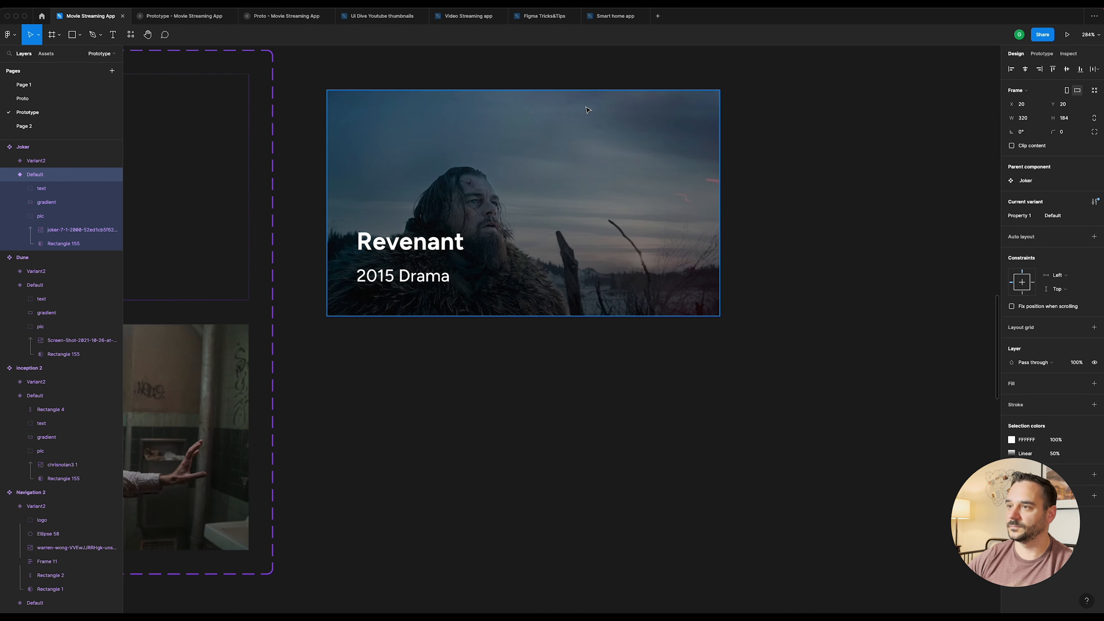
pyautogui.moveTo(587, 110); pyautogui.dragTo(593, 89)
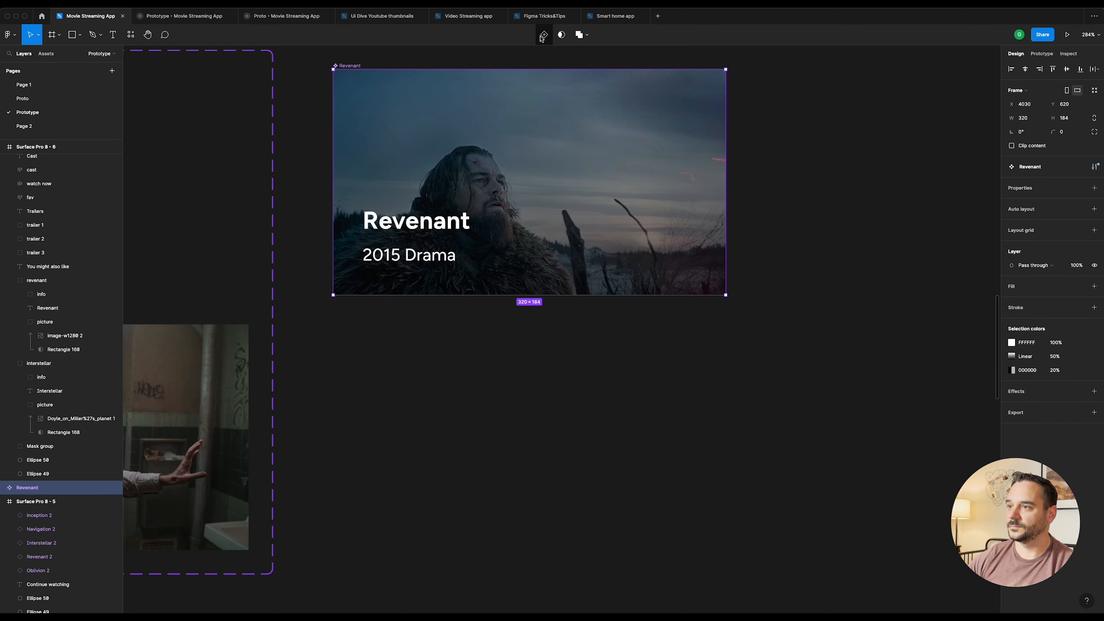
pyautogui.scroll(-5, 553, 135)
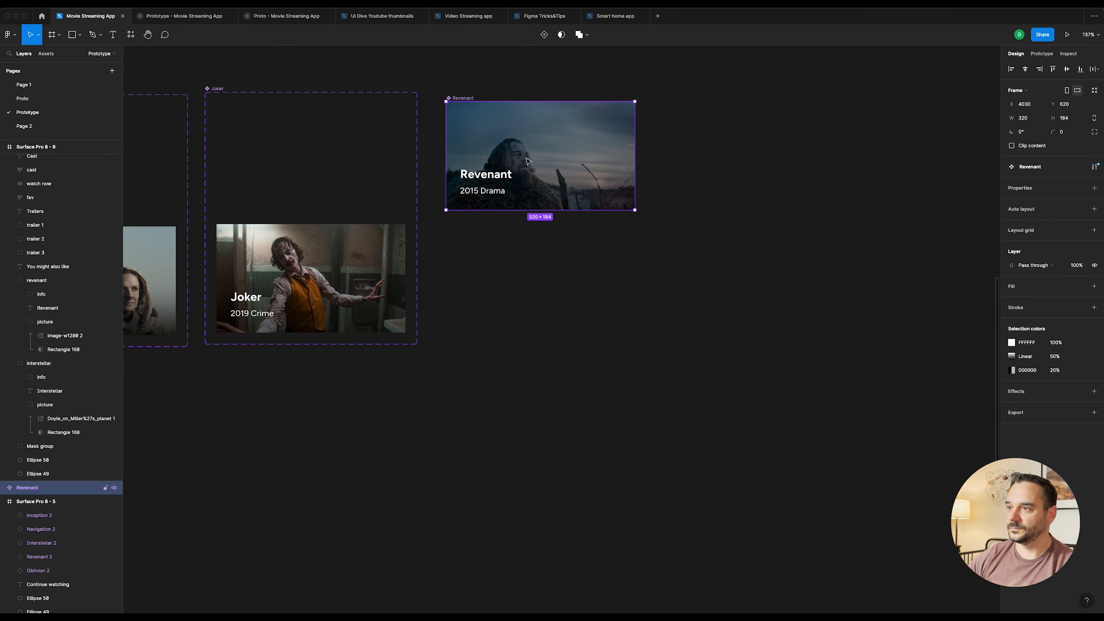
pyautogui.scroll(4, 527, 161)
pyautogui.click(543, 34)
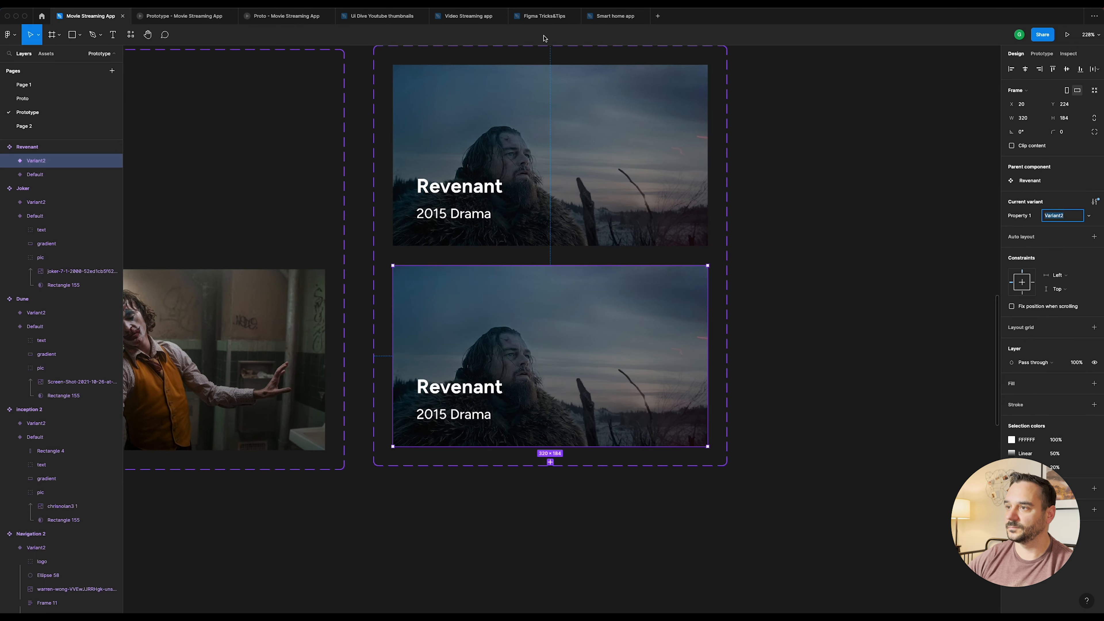
# Step: In the Revenant Default variant, collapse the picture mask rectangle to a height of 1 at the card's lower edge and set its opacity to 0%
pyautogui.doubleClick(547, 141)
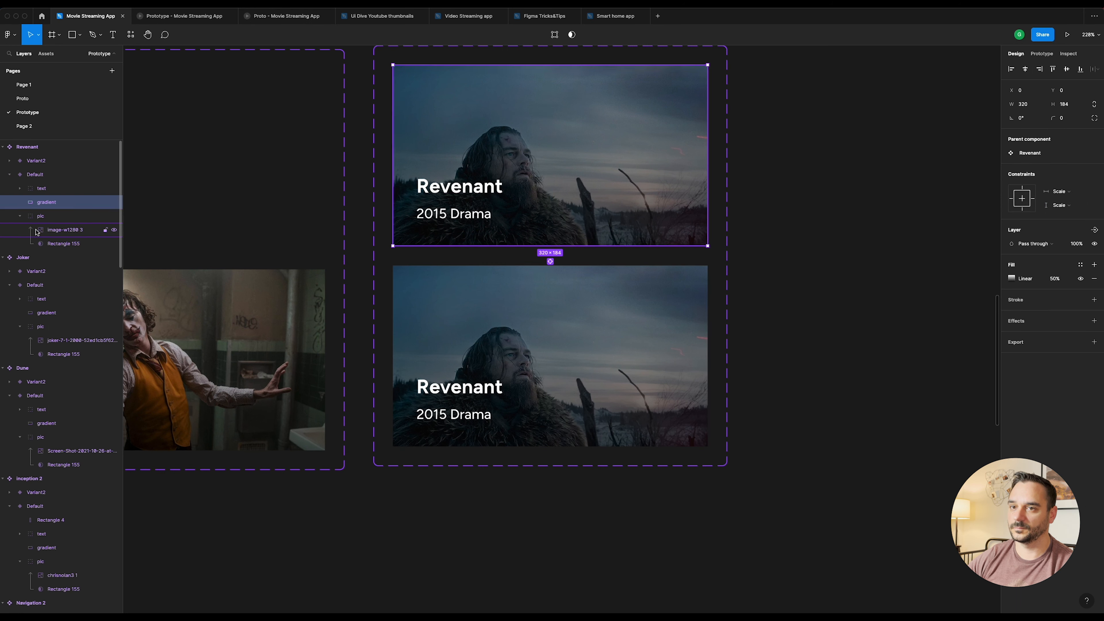
pyautogui.click(63, 243)
pyautogui.moveTo(548, 64); pyautogui.dragTo(545, 245)
pyautogui.scroll(10, 545, 246)
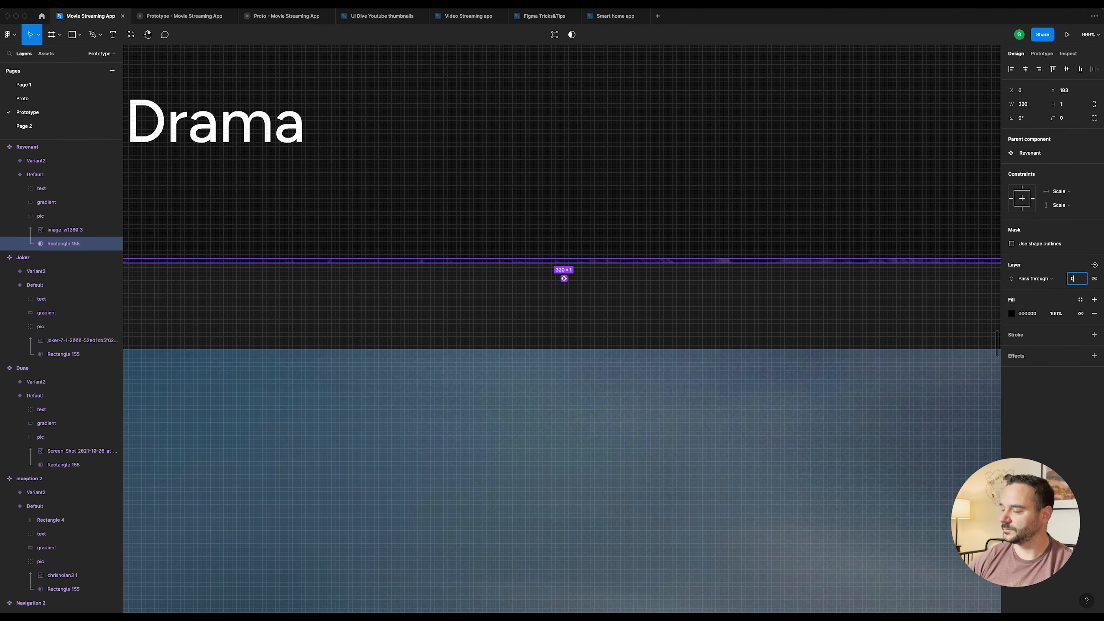
pyautogui.press('Return')
pyautogui.scroll(-5, 671, 110)
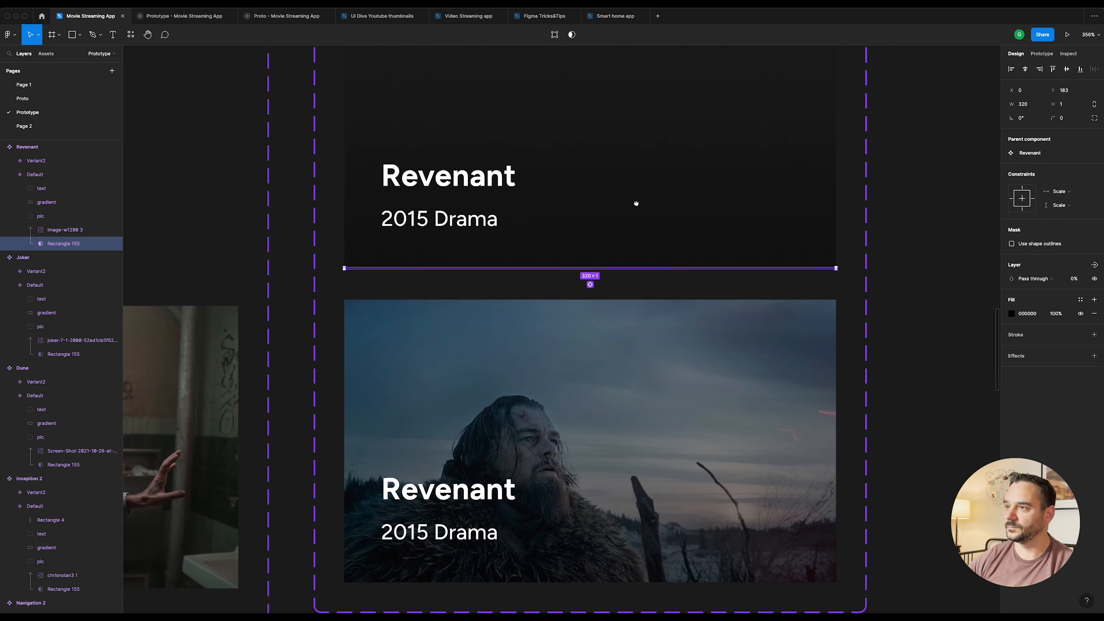
# Step: Move the Revenant Default variant's text group up 20 px and set the opacity of both the text and gradient layers to 0%
pyautogui.click(499, 187)
pyautogui.hotkey('shift', 'Up')
pyautogui.hotkey('shift', 'Up')
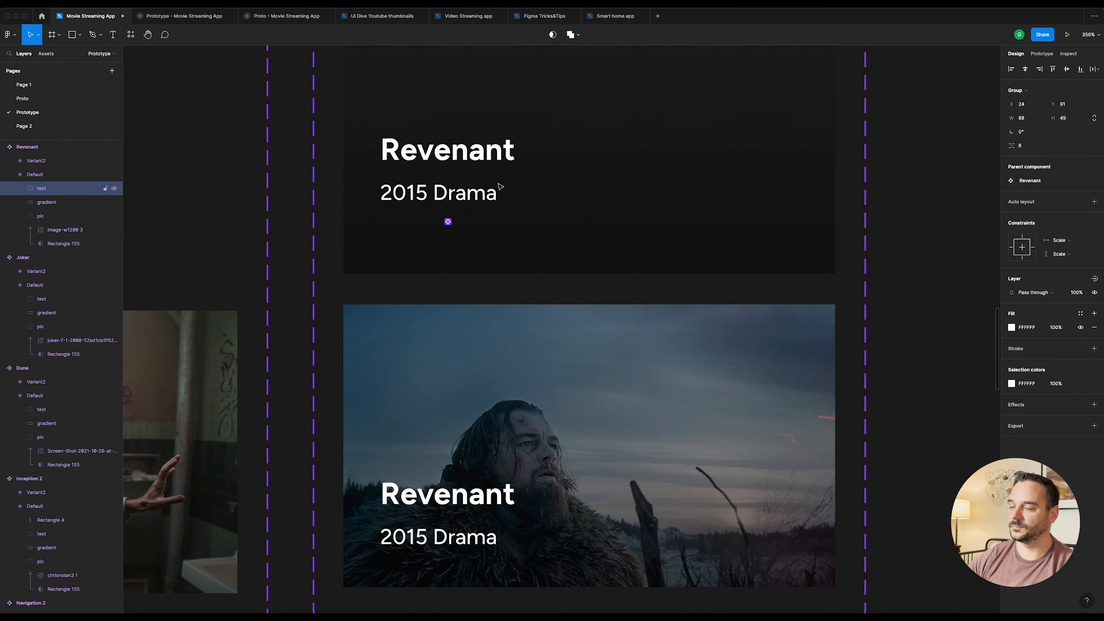
pyautogui.keyDown('shift'); pyautogui.click(609, 147); pyautogui.keyUp('shift')
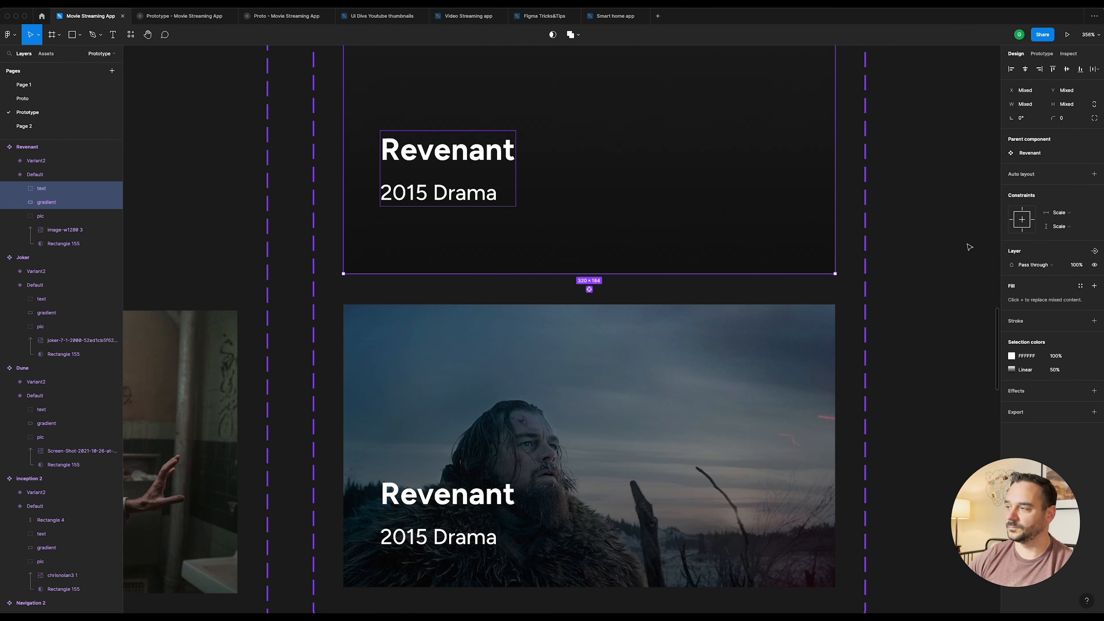
pyautogui.write('0')
pyautogui.press('Return')
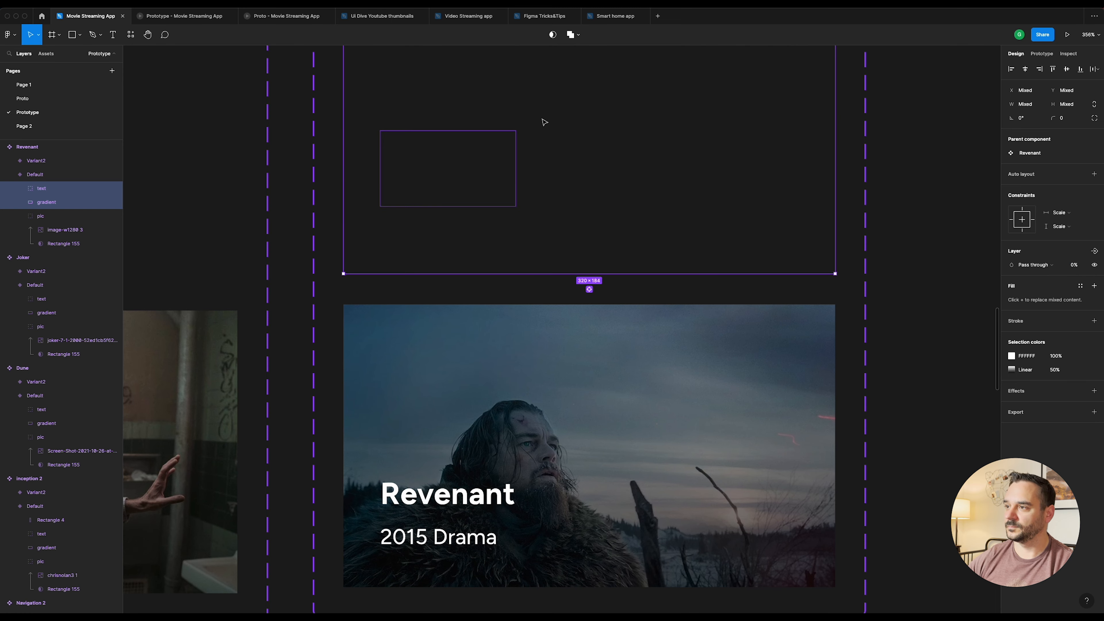
# Step: Rename the Dune component set as Dune 2
pyautogui.scroll(-5, 542, 118)
pyautogui.moveTo(480, 118); pyautogui.dragTo(736, 221)
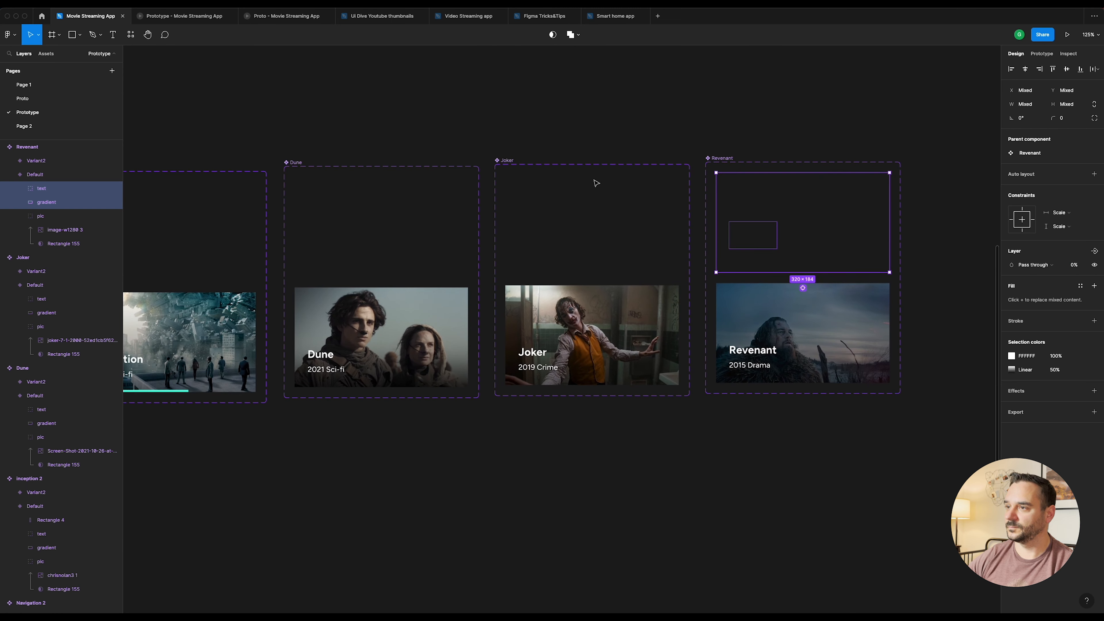
pyautogui.click(294, 163)
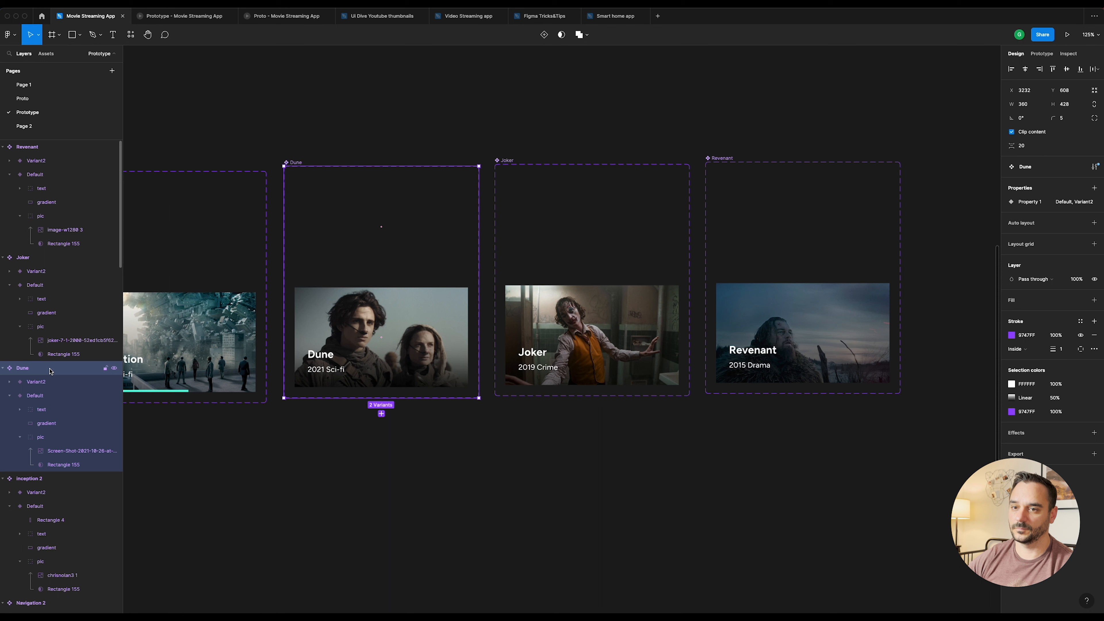
pyautogui.doubleClick(23, 368)
pyautogui.write('2')
pyautogui.press('Return')
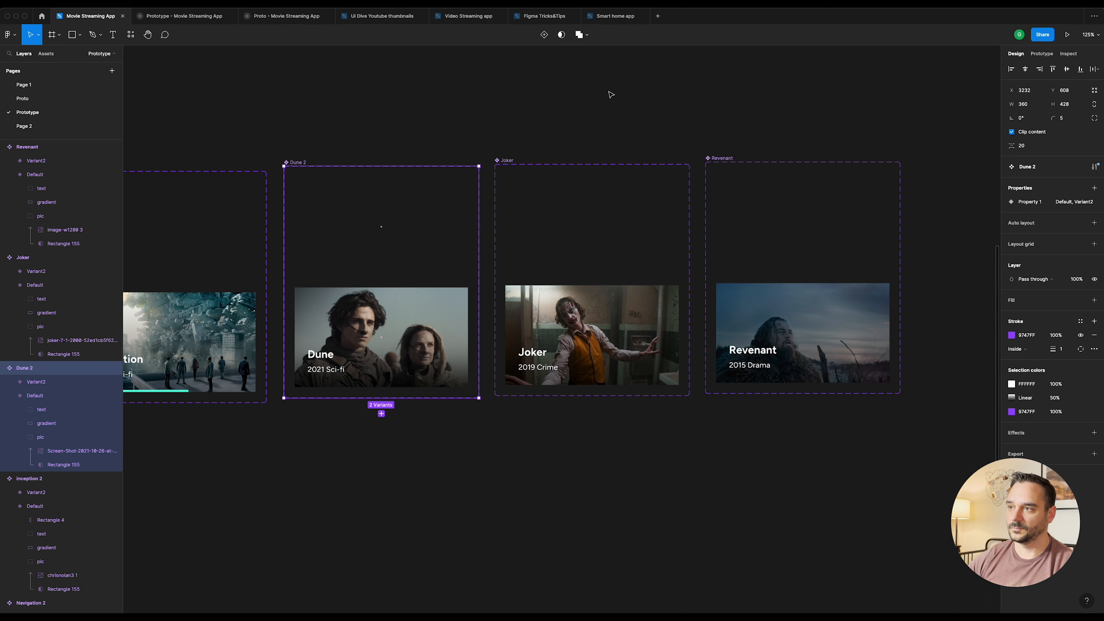
# Step: Rename the Joker component set as Joker 2 and the Revenant component set as Revenant 2
pyautogui.click(509, 161)
pyautogui.doubleClick(40, 261)
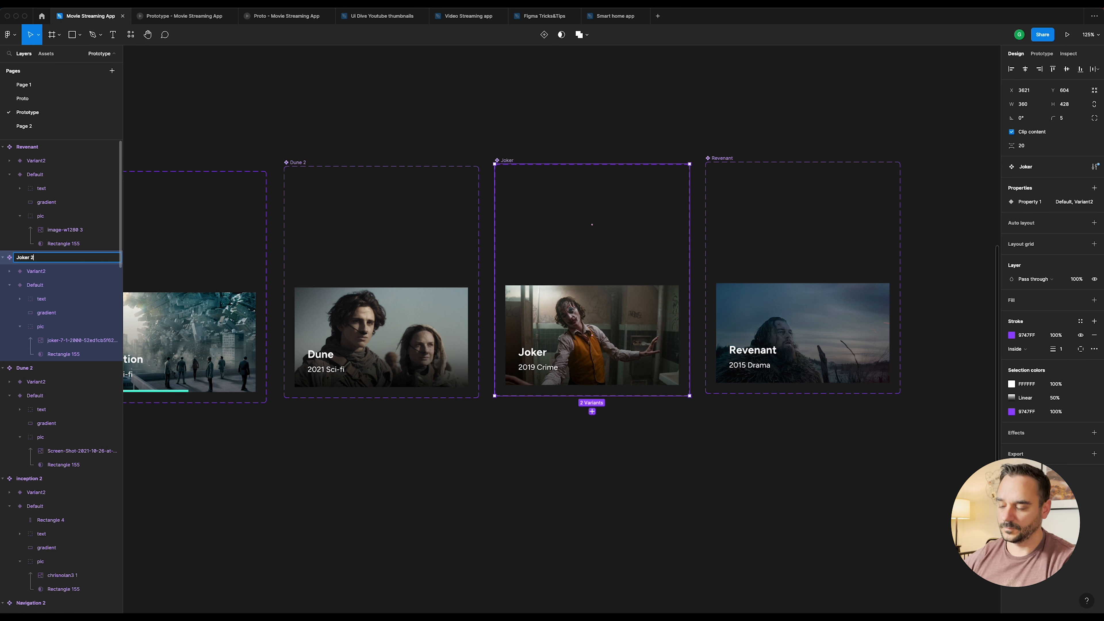
pyautogui.write('2')
pyautogui.press('Return')
pyautogui.click(731, 176)
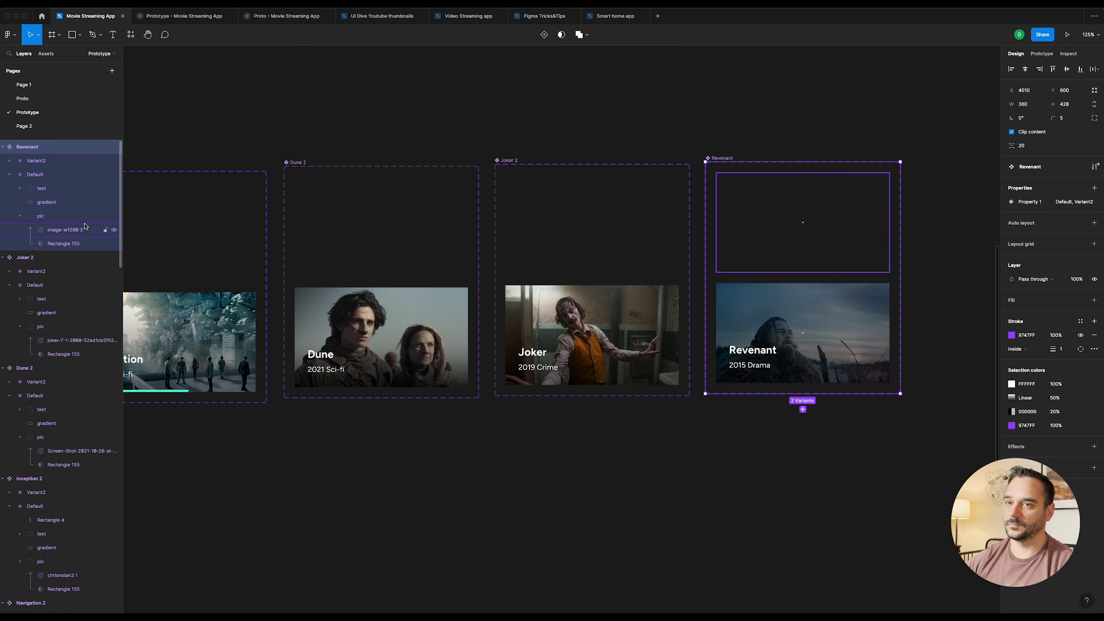
pyautogui.doubleClick(49, 148)
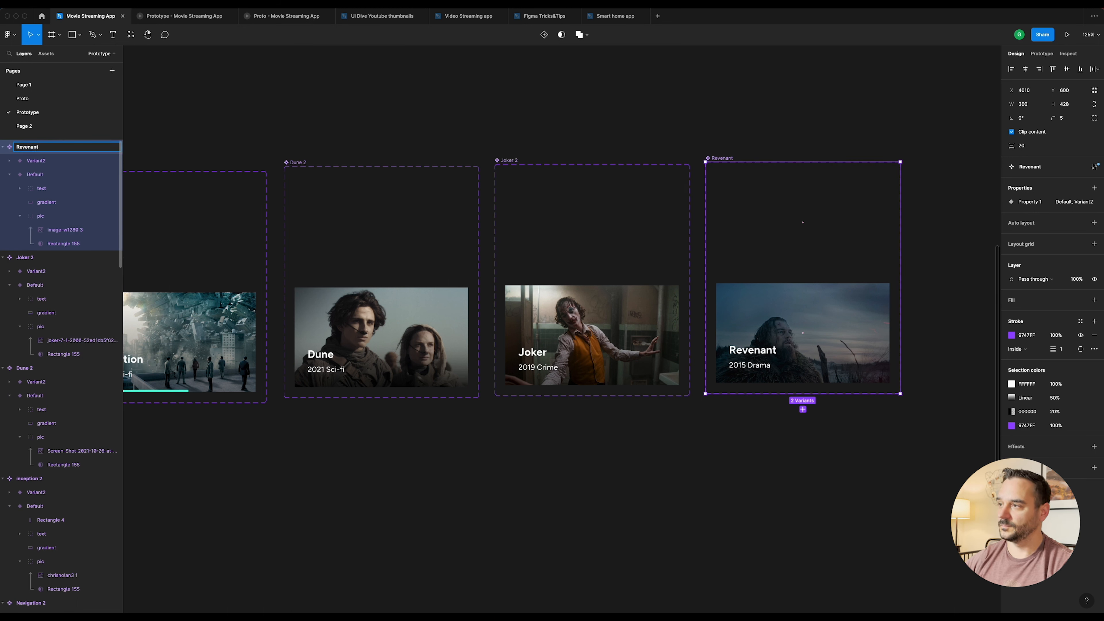
pyautogui.write('2')
pyautogui.press('Return')
# Step: Insert a Dune 2 component instance into the Surface Pro 8 - 5 frame, just right of the Inception 2 instance below Continue watching
pyautogui.scroll(-6, 567, 240)
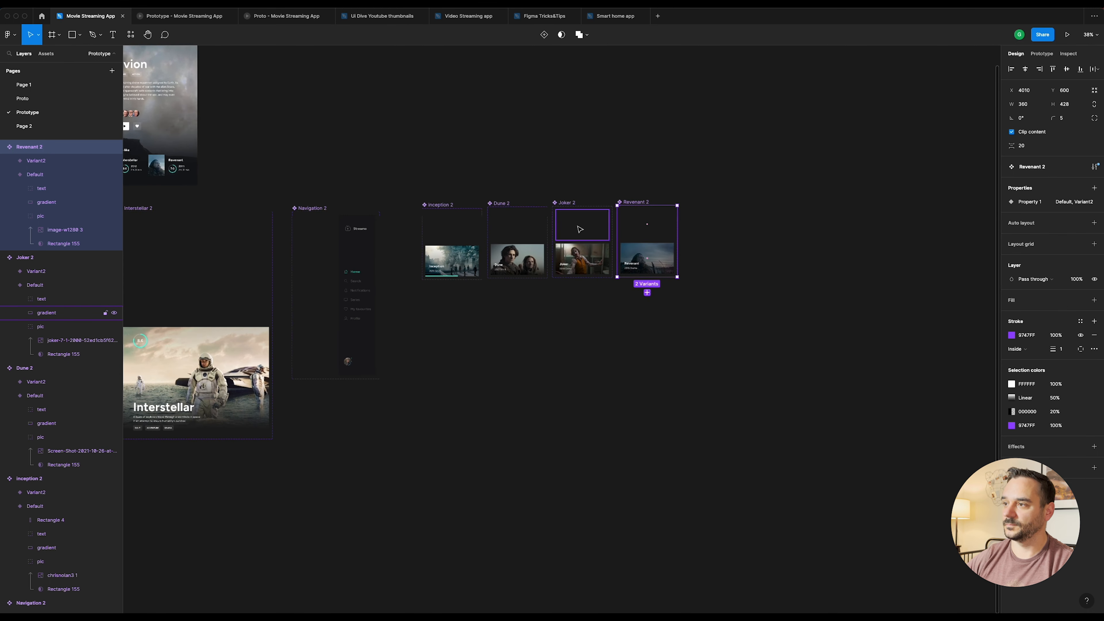
pyautogui.click(512, 160)
pyautogui.moveTo(437, 147); pyautogui.dragTo(488, 164)
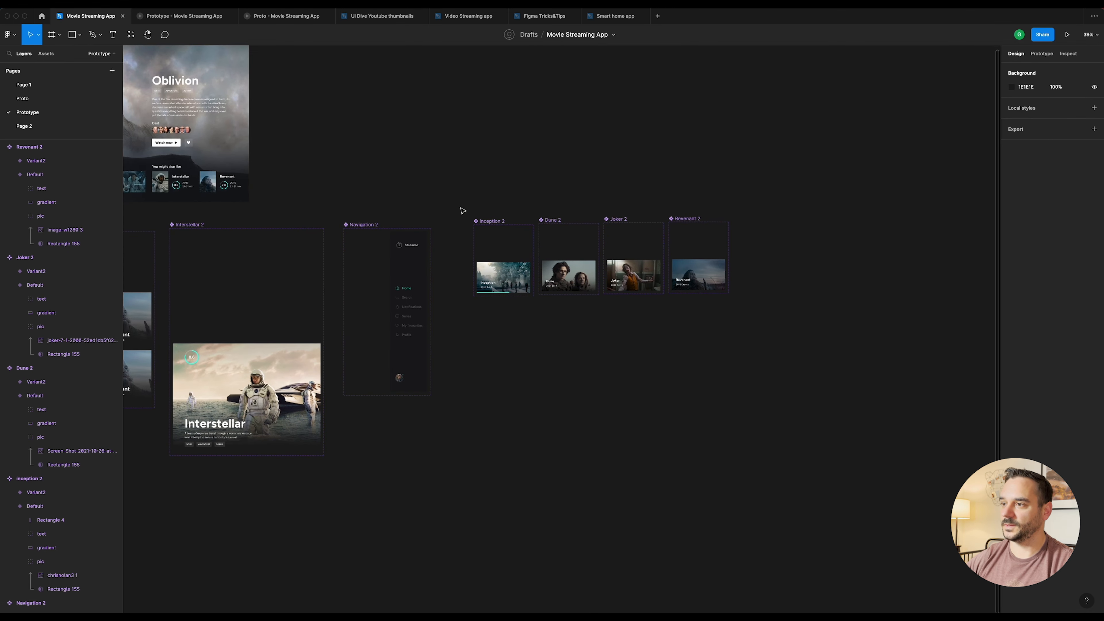
pyautogui.moveTo(349, 171); pyautogui.dragTo(758, 265)
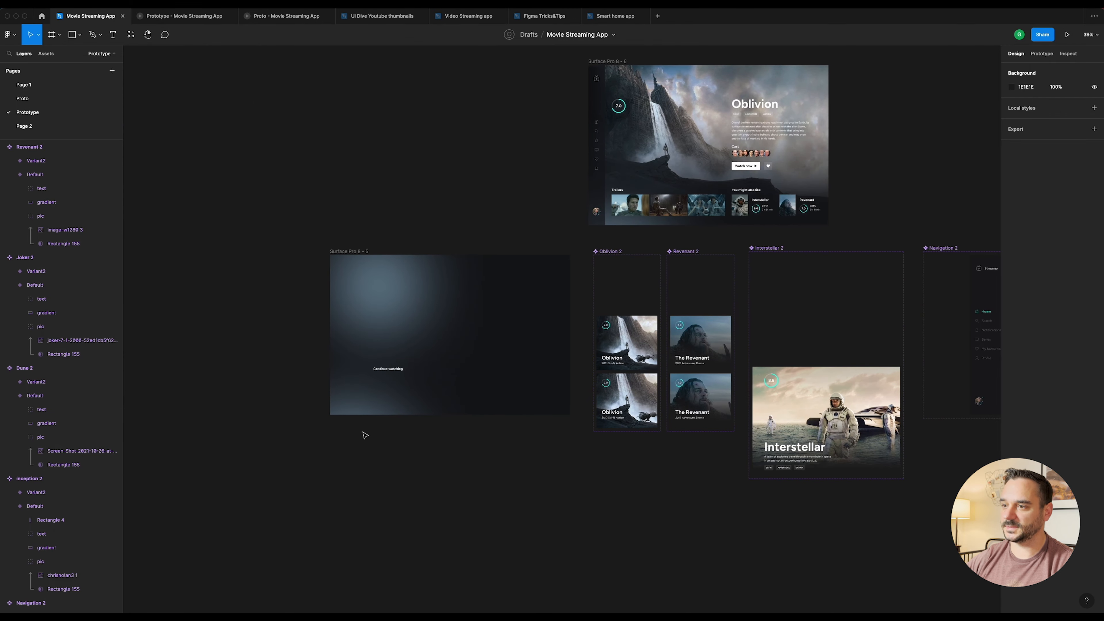
pyautogui.scroll(-2, 365, 435)
pyautogui.scroll(6, 424, 412)
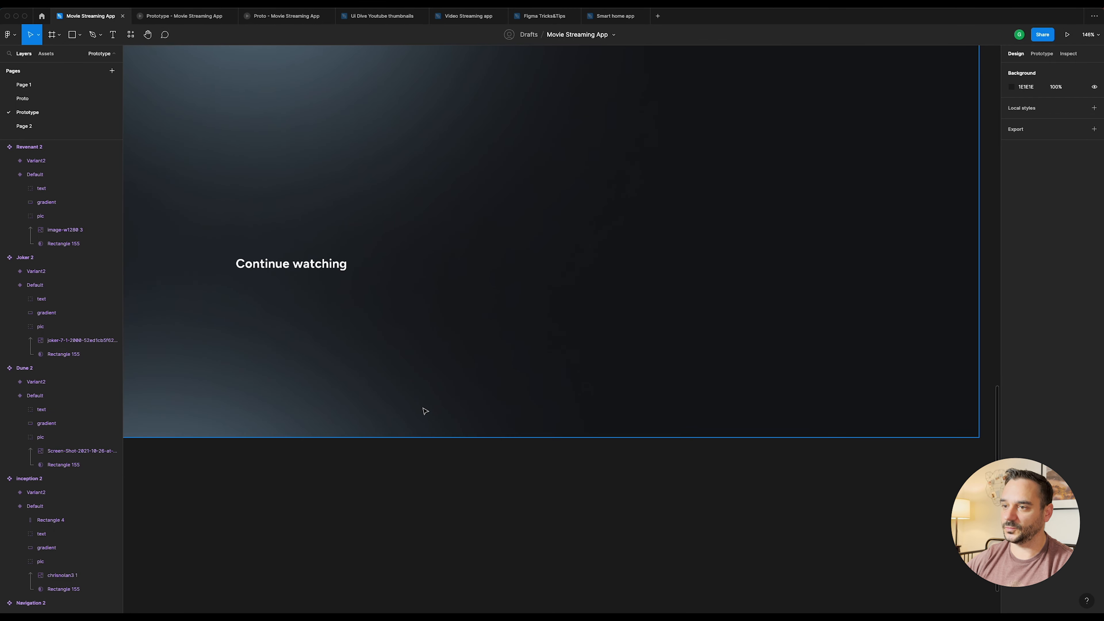
pyautogui.scroll(-2, 424, 411)
pyautogui.moveTo(428, 421); pyautogui.dragTo(431, 429)
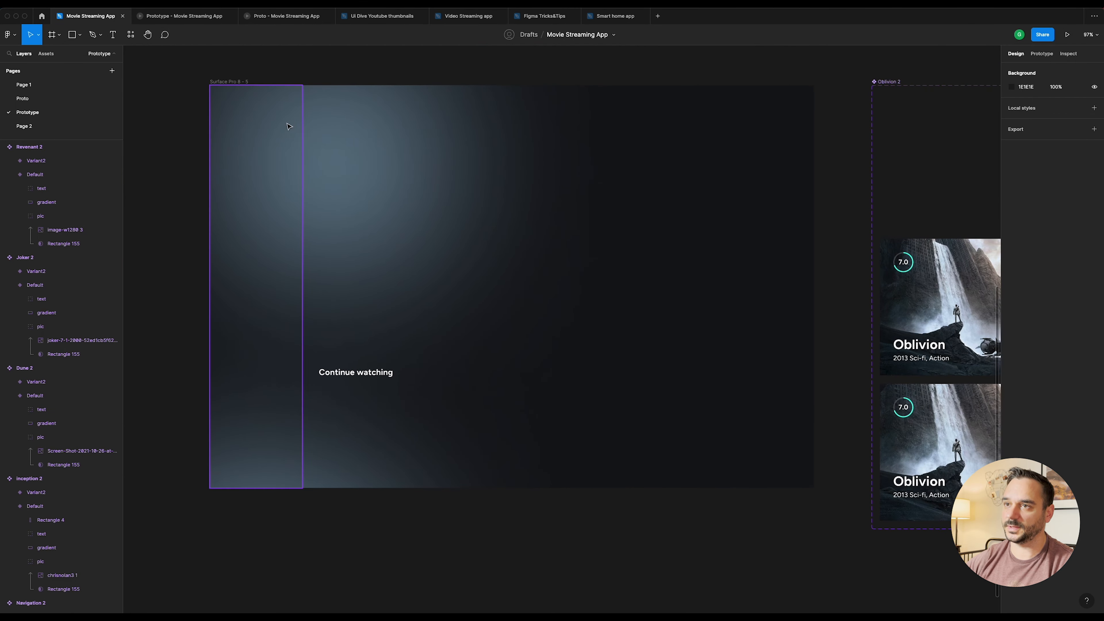
pyautogui.click(239, 81)
pyautogui.click(238, 69)
pyautogui.click(239, 81)
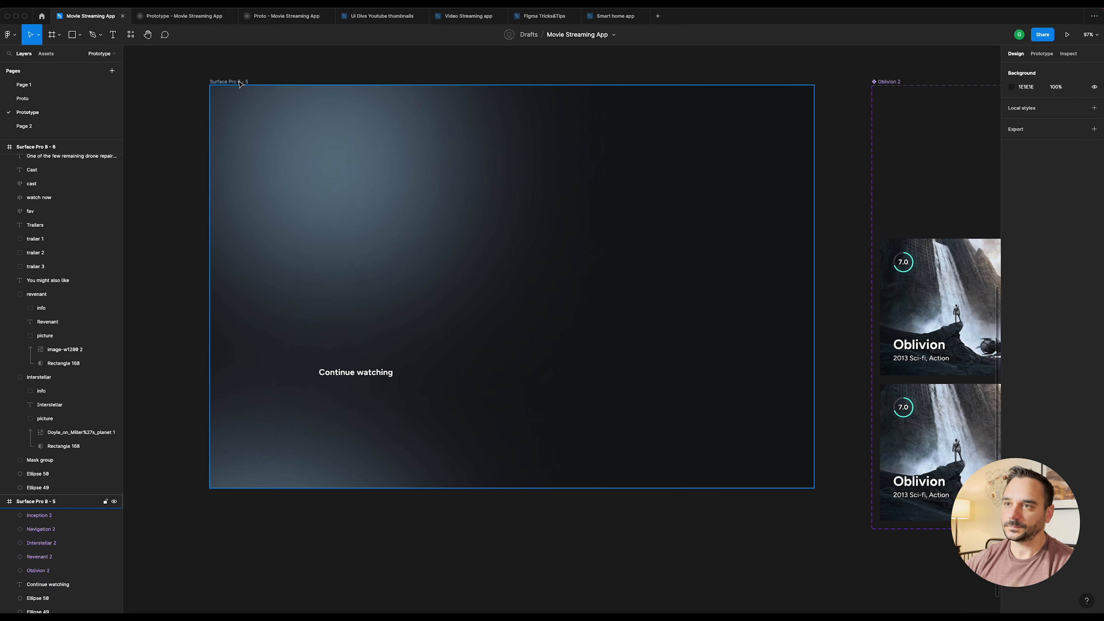
pyautogui.click(131, 35)
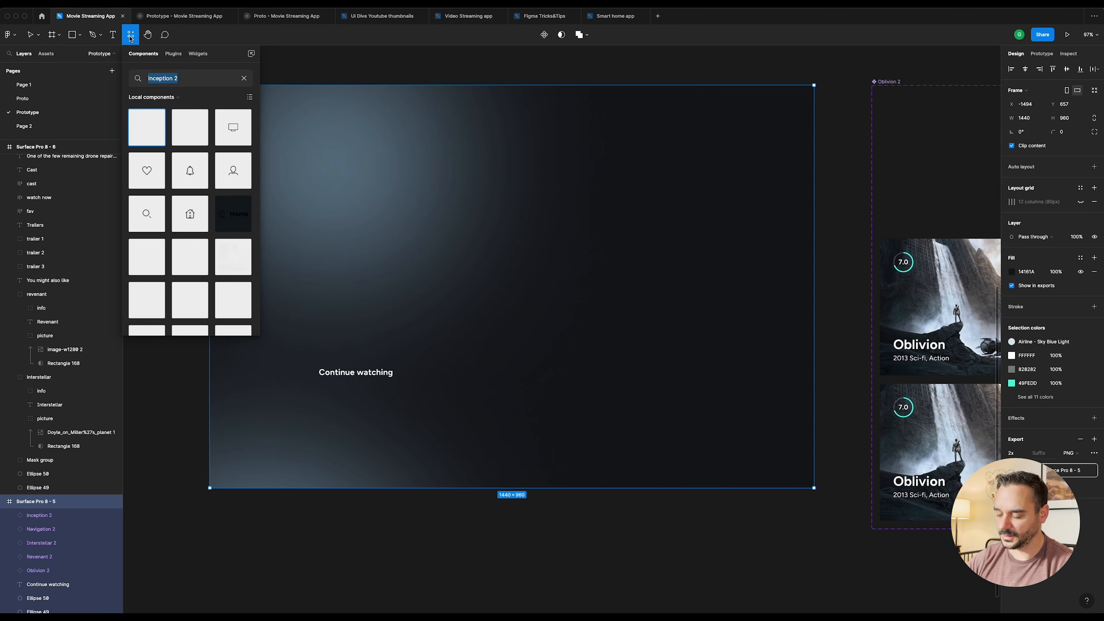
pyautogui.write('dune 2')
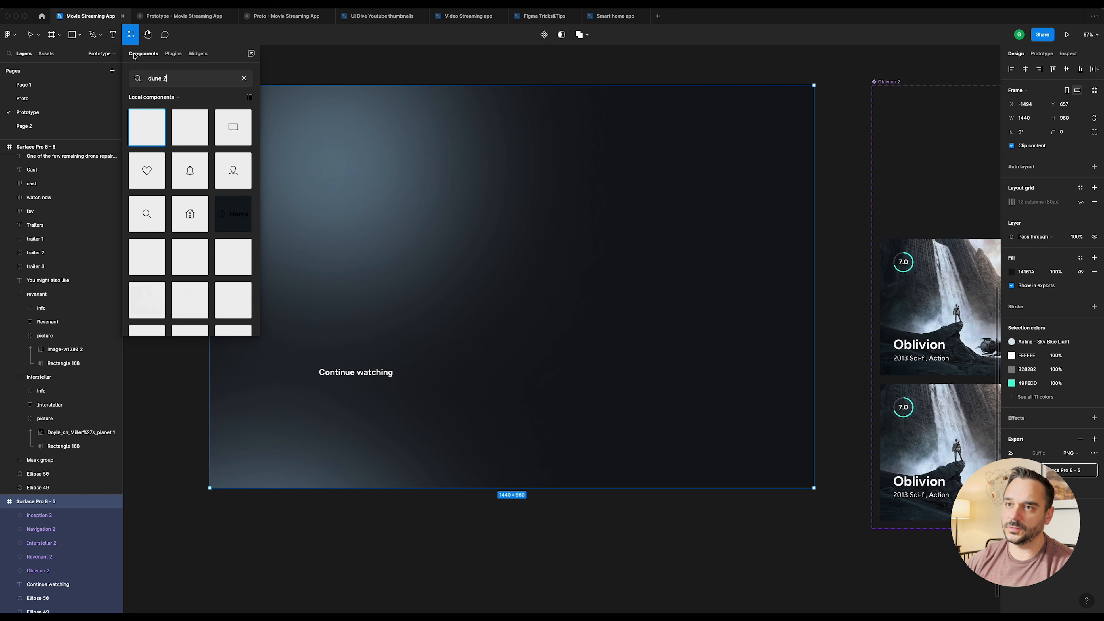
pyautogui.moveTo(135, 132); pyautogui.dragTo(499, 422)
# Step: Check the gap between the Inception 2 and Dune 2 instances and nudge Dune 2 left 4 px to X 584
pyautogui.press('alt')
pyautogui.scroll(5, 464, 444)
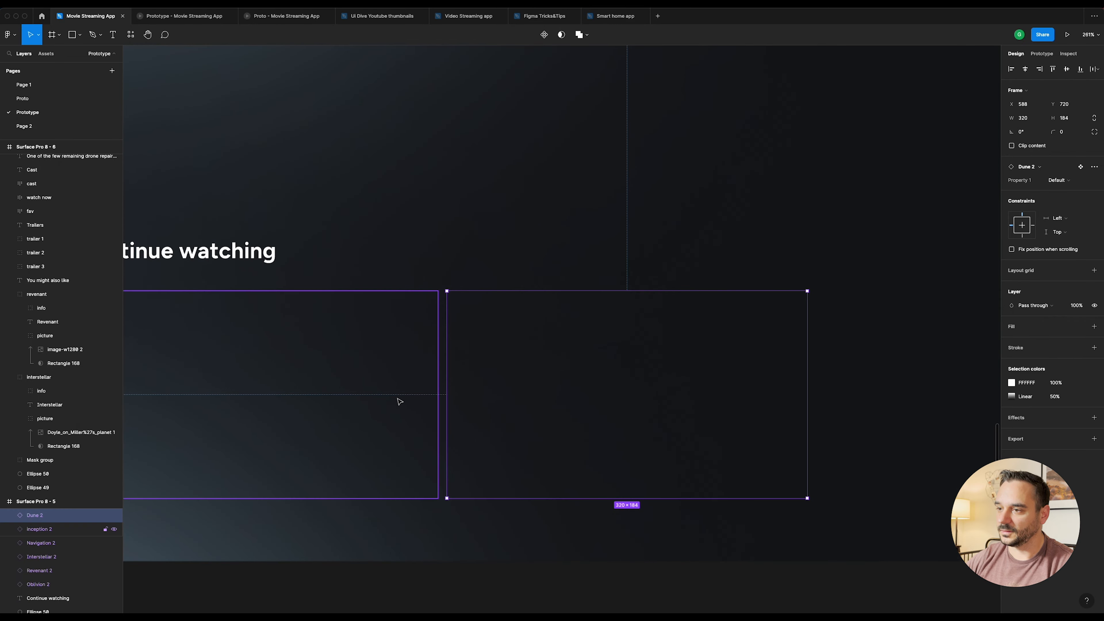
pyautogui.press('alt')
pyautogui.press('Left')
pyautogui.press('Left')
pyautogui.press('Left')
pyautogui.press('Left')
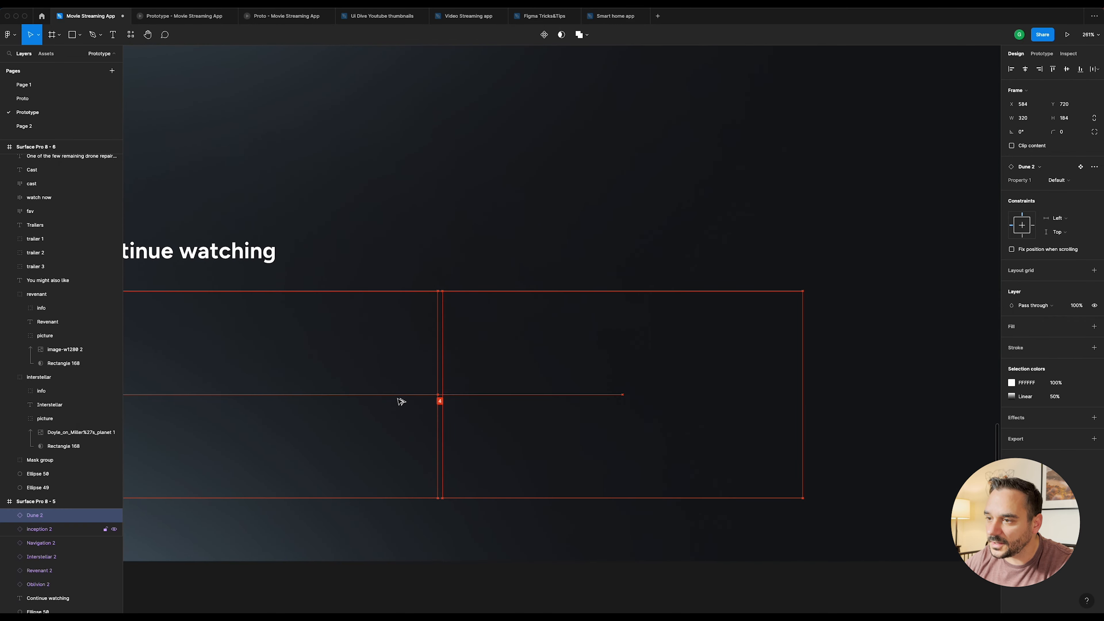
# Step: Insert a Joker 2 component instance into the Surface Pro 8 - 5 frame right of Dune 2, at about X 921, Y 716
pyautogui.hotkey('shift', '0')
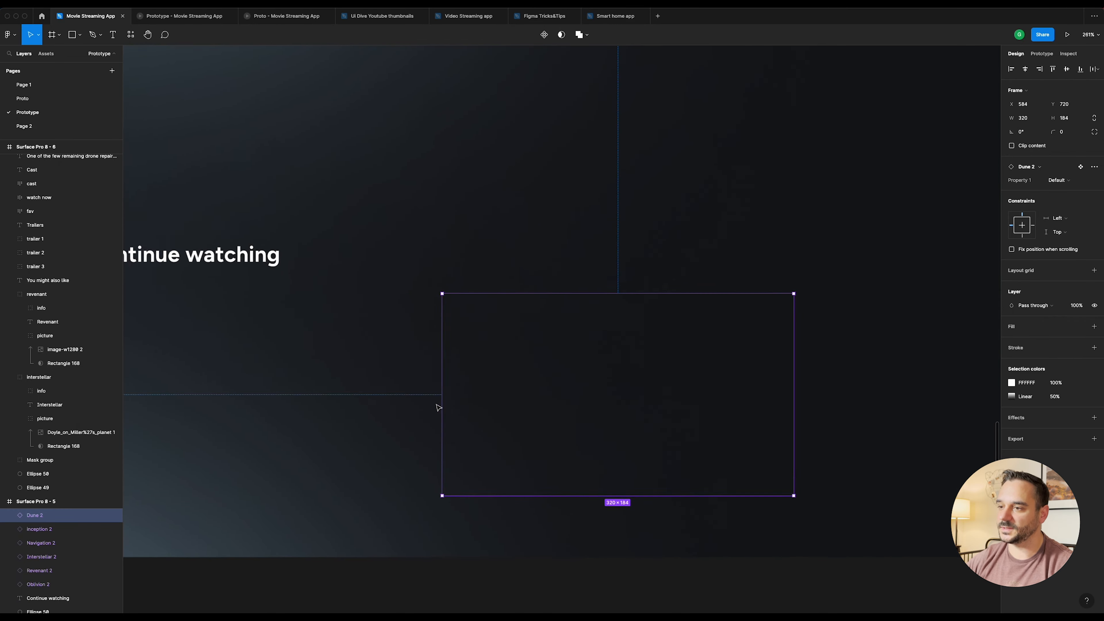
pyautogui.click(154, 84)
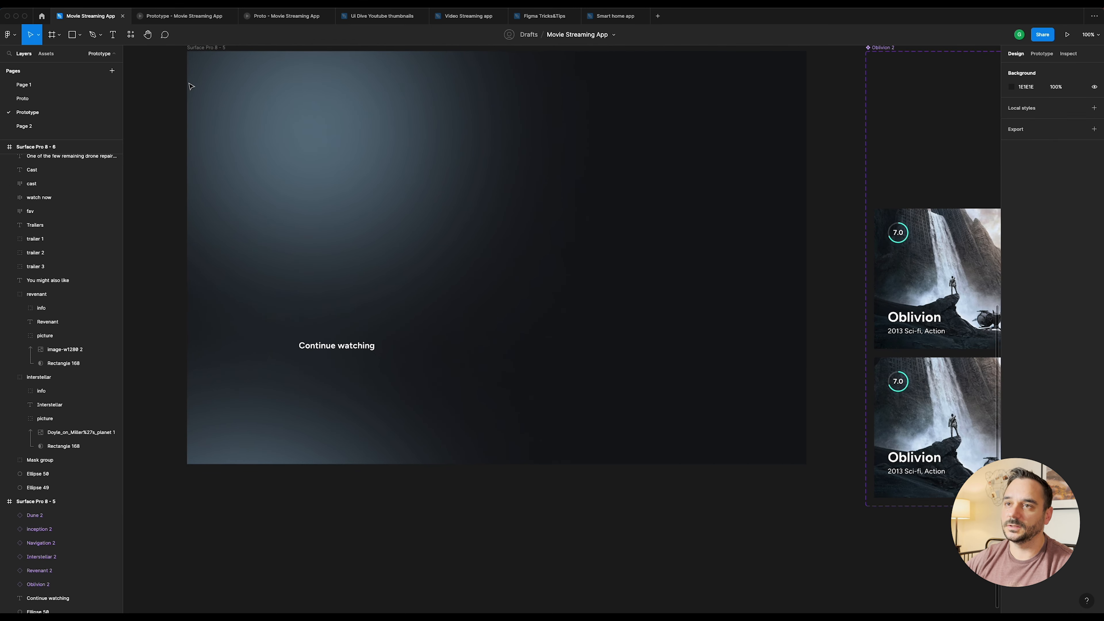
pyautogui.scroll(1, 204, 65)
pyautogui.click(209, 62)
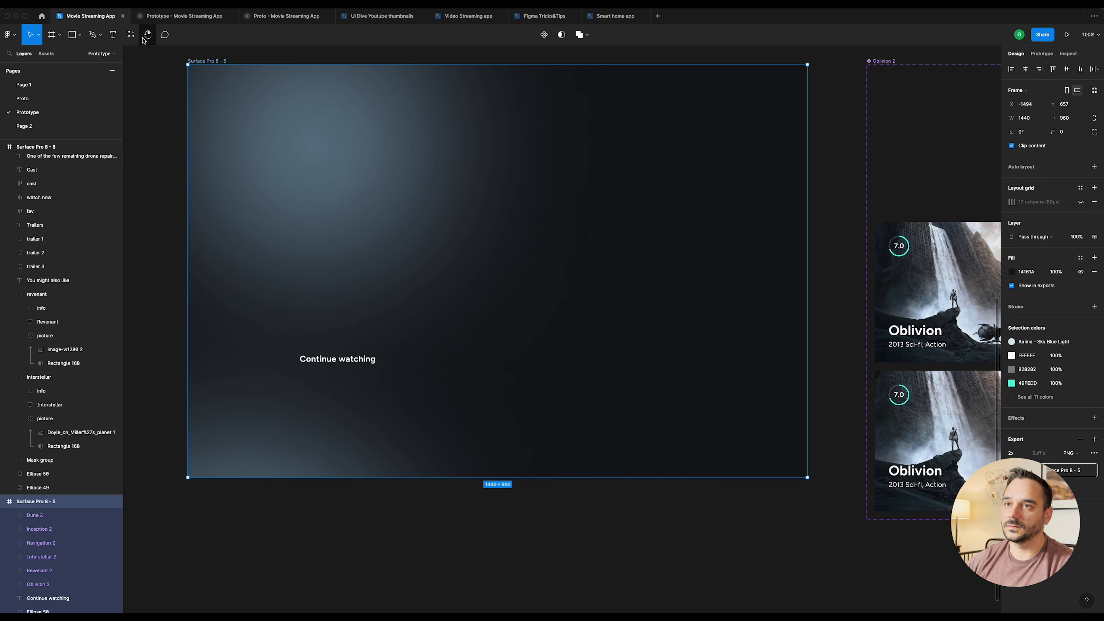
pyautogui.click(130, 35)
pyautogui.write('joker')
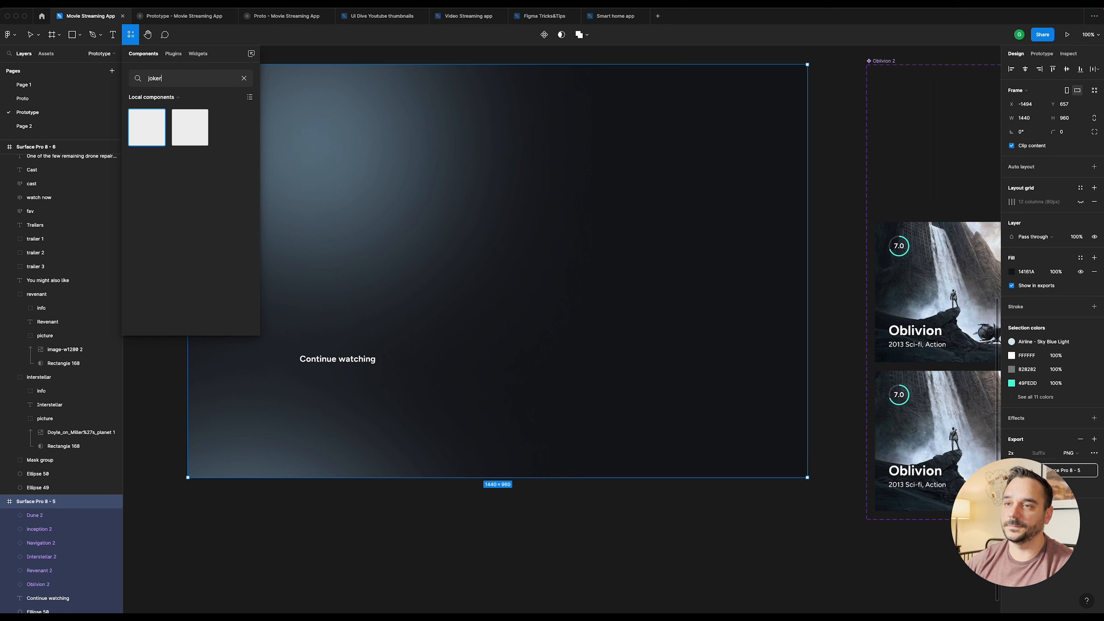
pyautogui.write(' 2')
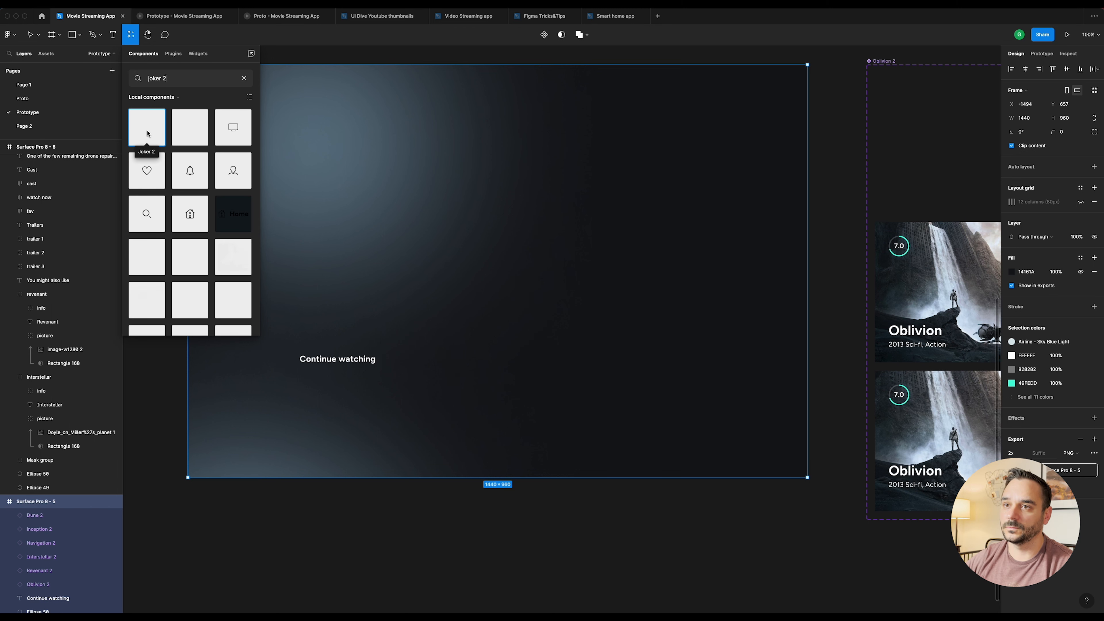
pyautogui.moveTo(148, 133); pyautogui.dragTo(615, 413)
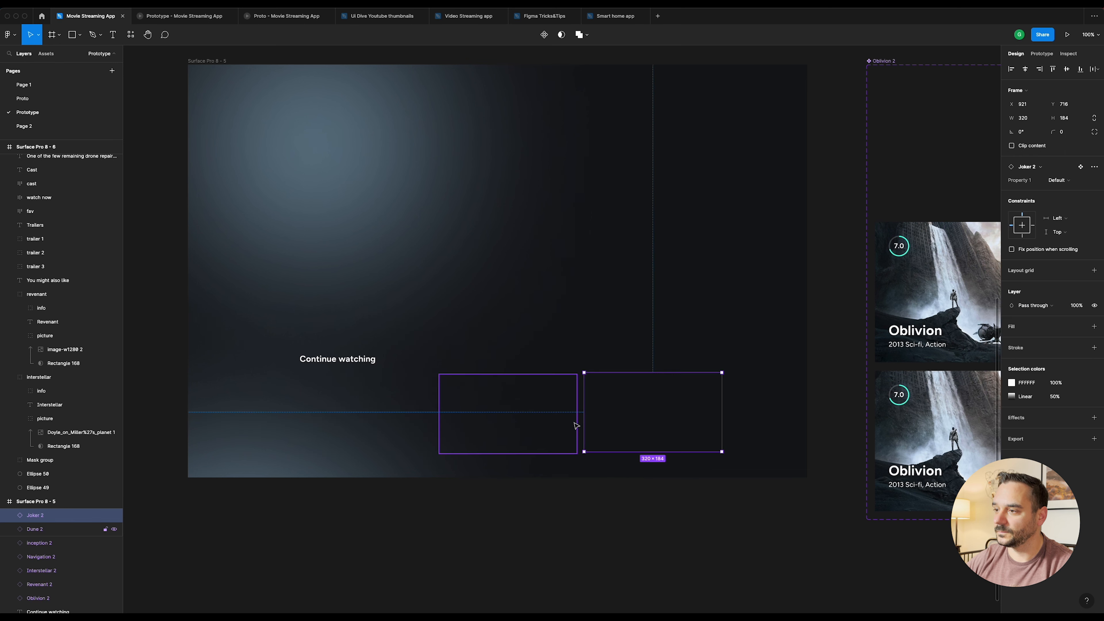
# Step: Move the Joker 2 instance in the Surface Pro 8 - 5 frame to X 908, Y 720, beside Dune 2
pyautogui.scroll(5, 594, 425)
pyautogui.moveTo(617, 363); pyautogui.dragTo(607, 366)
pyautogui.press('alt')
pyautogui.press('Left')
pyautogui.press('Left')
pyautogui.press('Left')
pyautogui.press('Left')
pyautogui.scroll(-10, 508, 372)
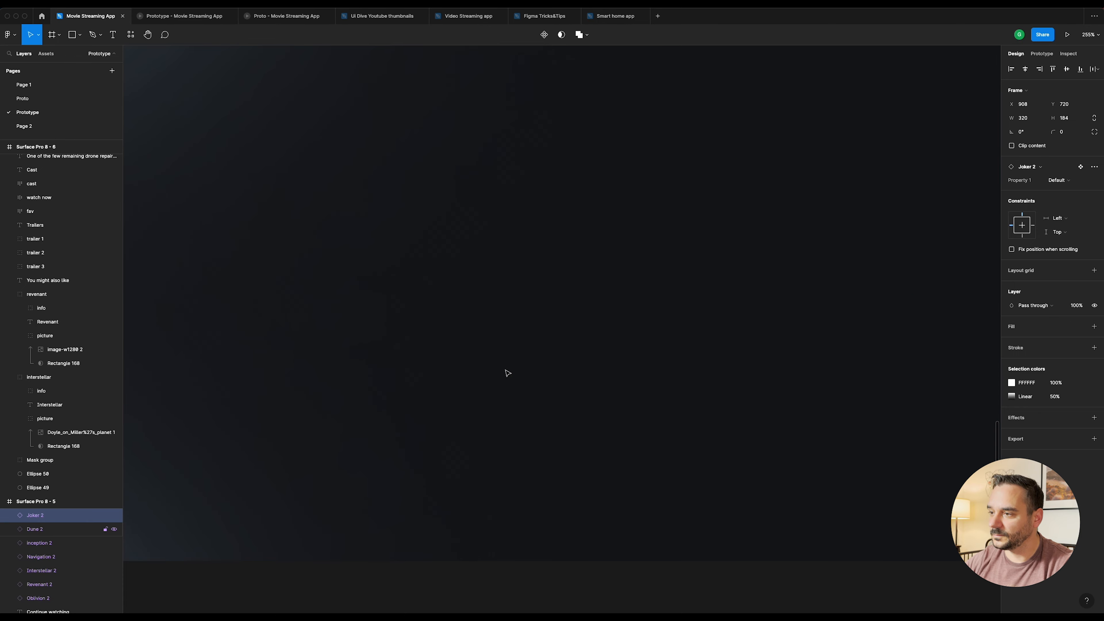
pyautogui.moveTo(532, 450); pyautogui.dragTo(462, 471)
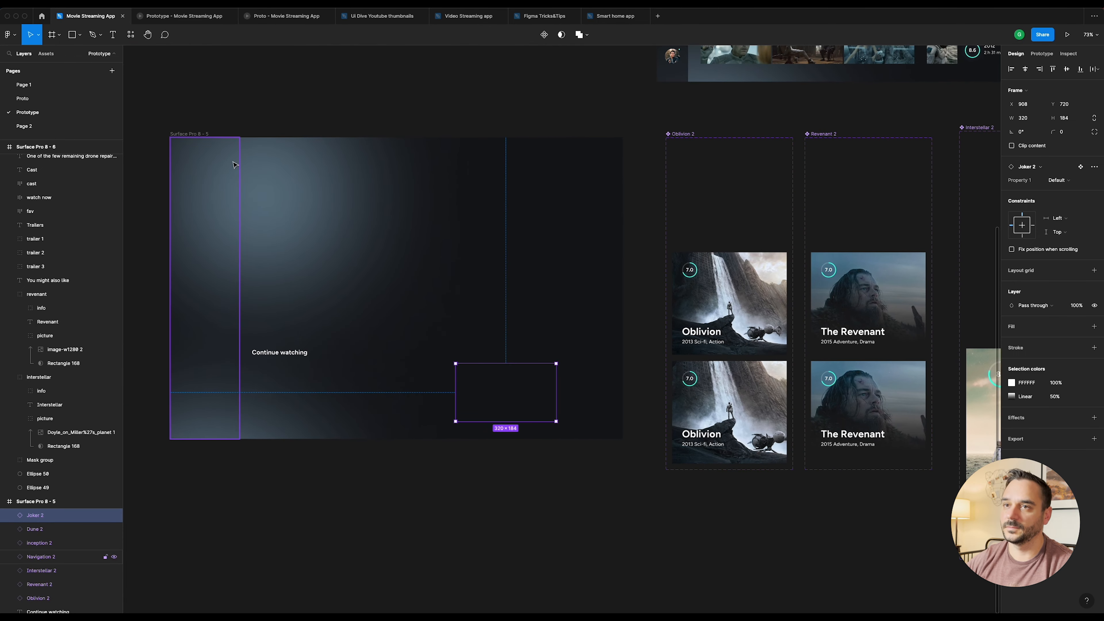
# Step: Insert a Revenant watch component instance into the Surface Pro 8 - 5 frame right of Joker 2, at X 1232, Y 720
pyautogui.click(190, 134)
pyautogui.click(130, 35)
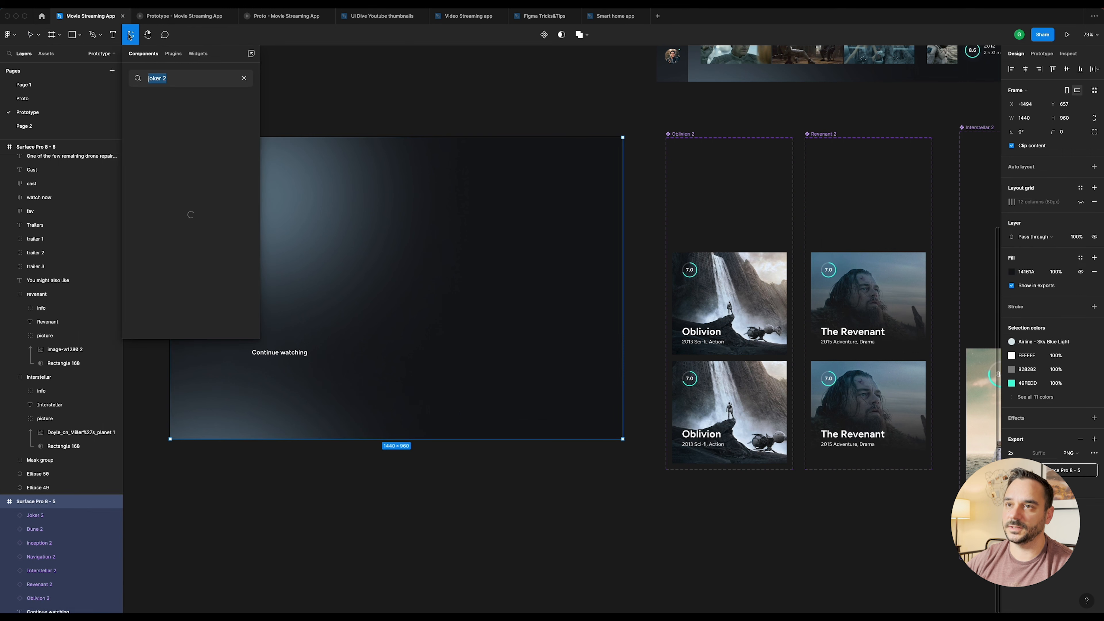
pyautogui.write('reve')
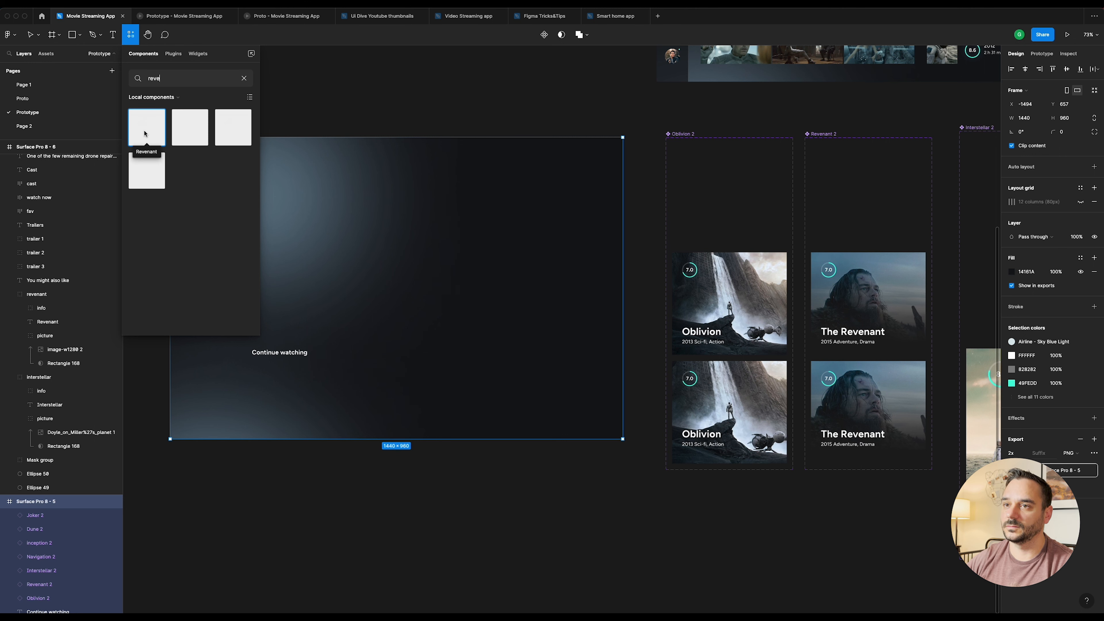
pyautogui.moveTo(144, 133); pyautogui.dragTo(738, 396)
pyautogui.scroll(3, 738, 396)
pyautogui.scroll(3, 738, 397)
pyautogui.moveTo(705, 311); pyautogui.dragTo(661, 320)
pyautogui.scroll(-10, 661, 321)
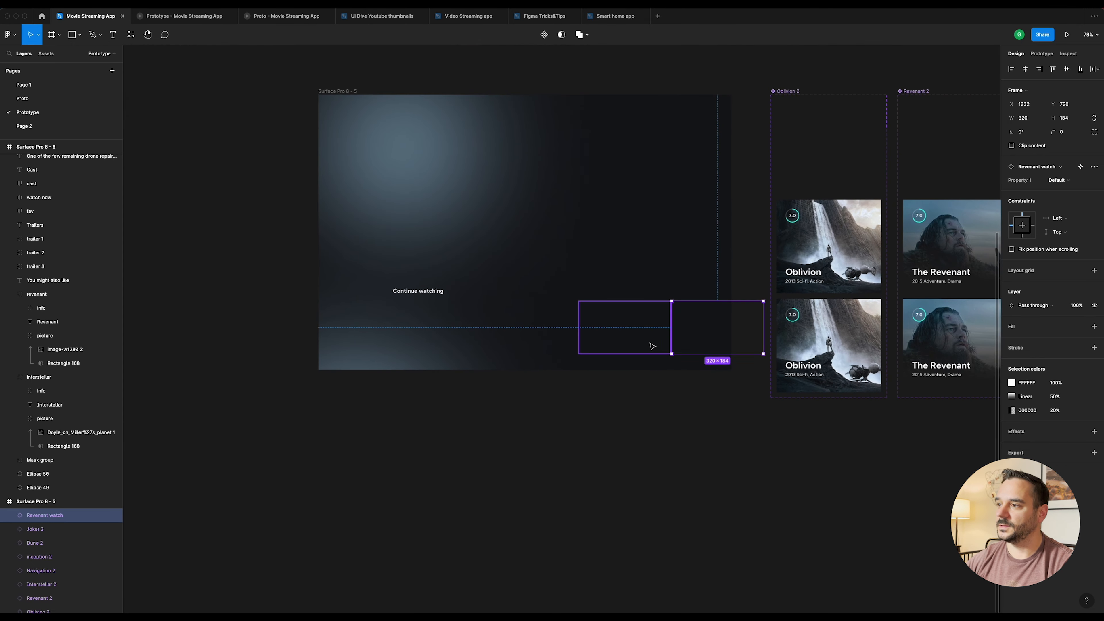
pyautogui.press('Escape')
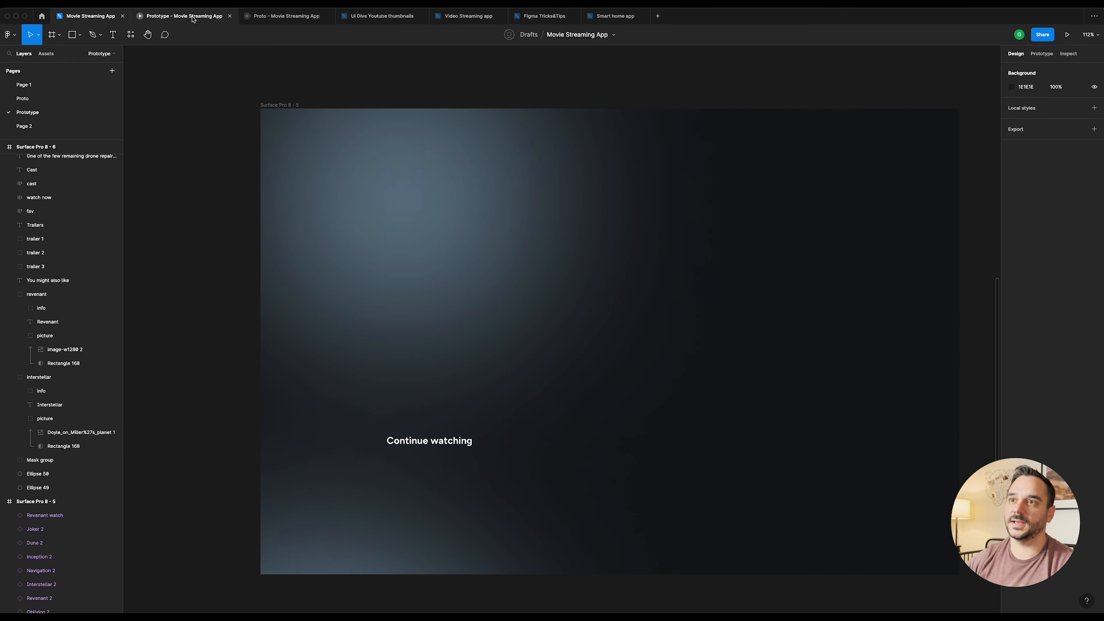
# Step: Replay the home screen prototype from the start to check the card reveals, and return to the Movie Streaming App design file
pyautogui.click(191, 16)
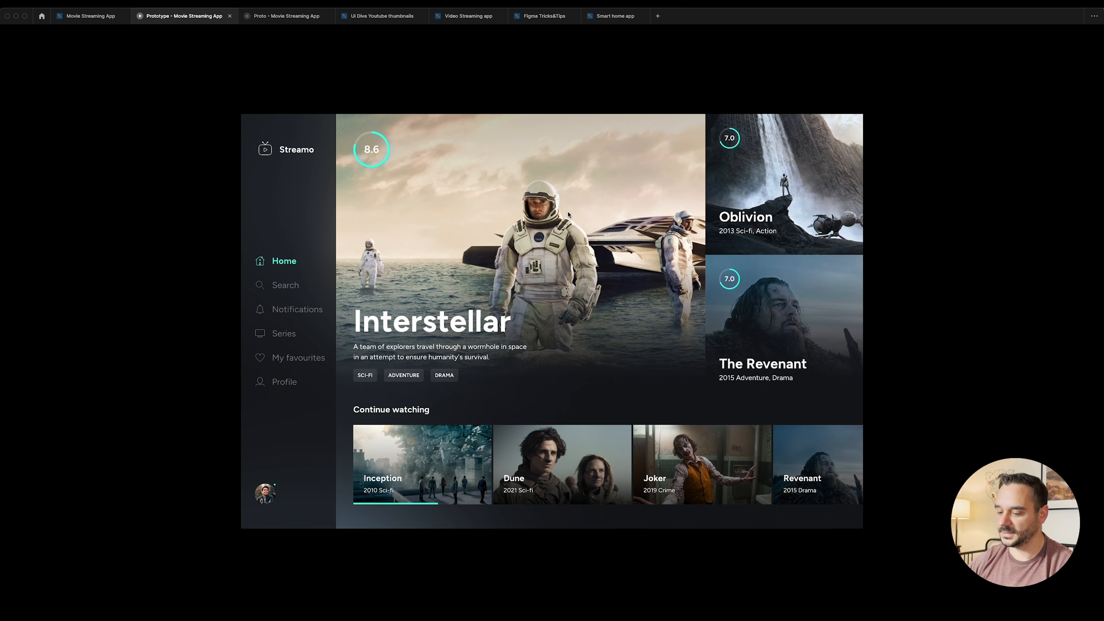
pyautogui.press('r')
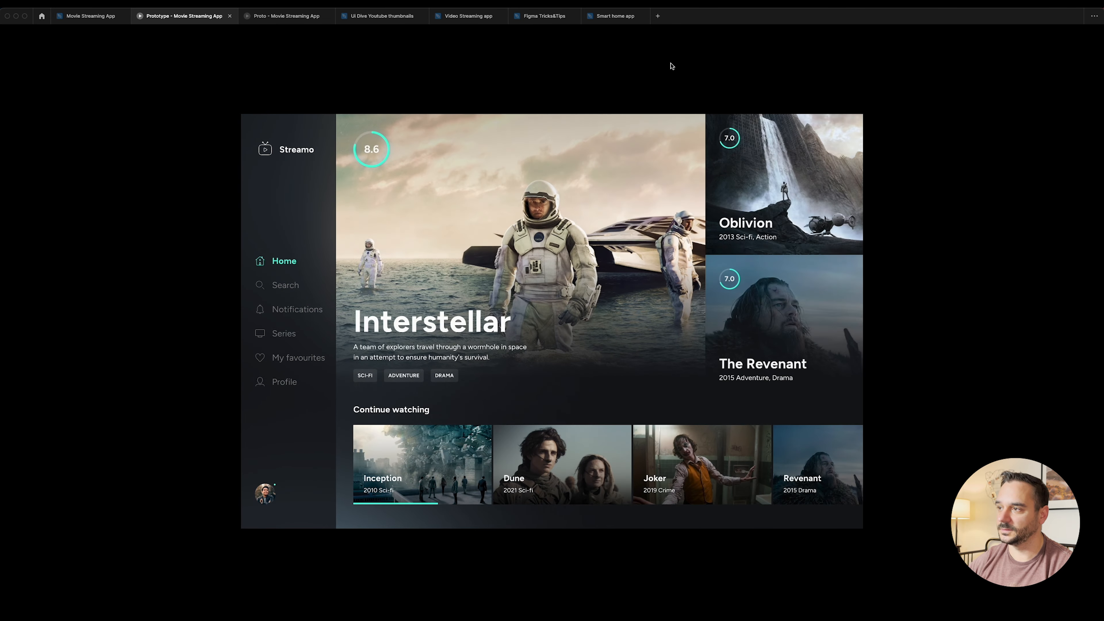
pyautogui.press('r')
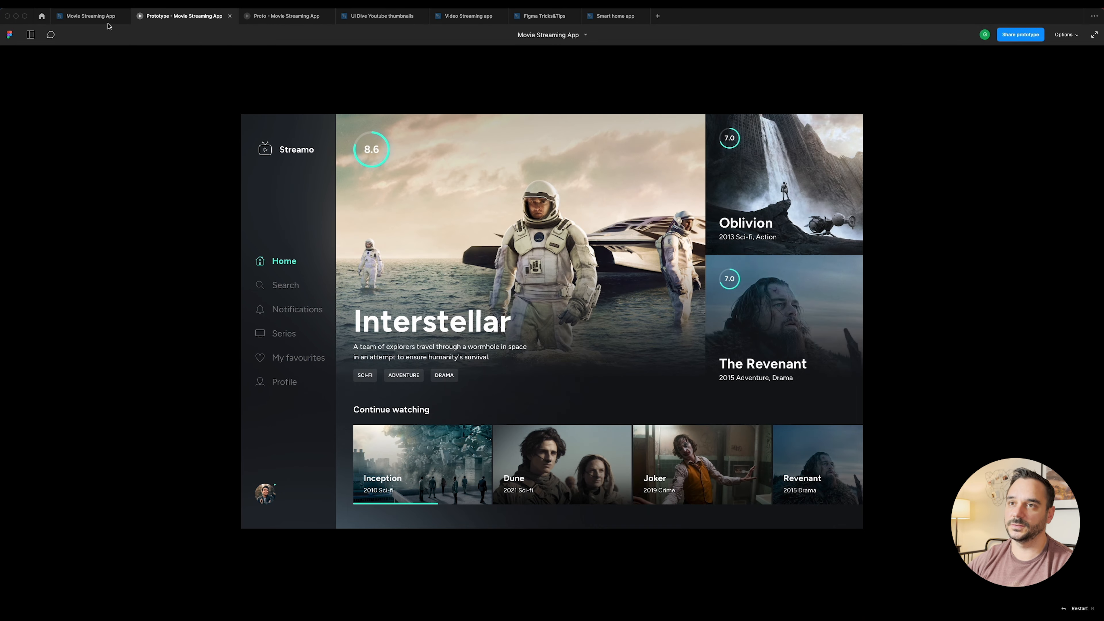
pyautogui.click(98, 20)
# Step: Move the Surface Pro 8 - 6 movie detail frame directly below the Surface Pro 8 - 5 frame, aligned with its left edge
pyautogui.scroll(-10, 633, 159)
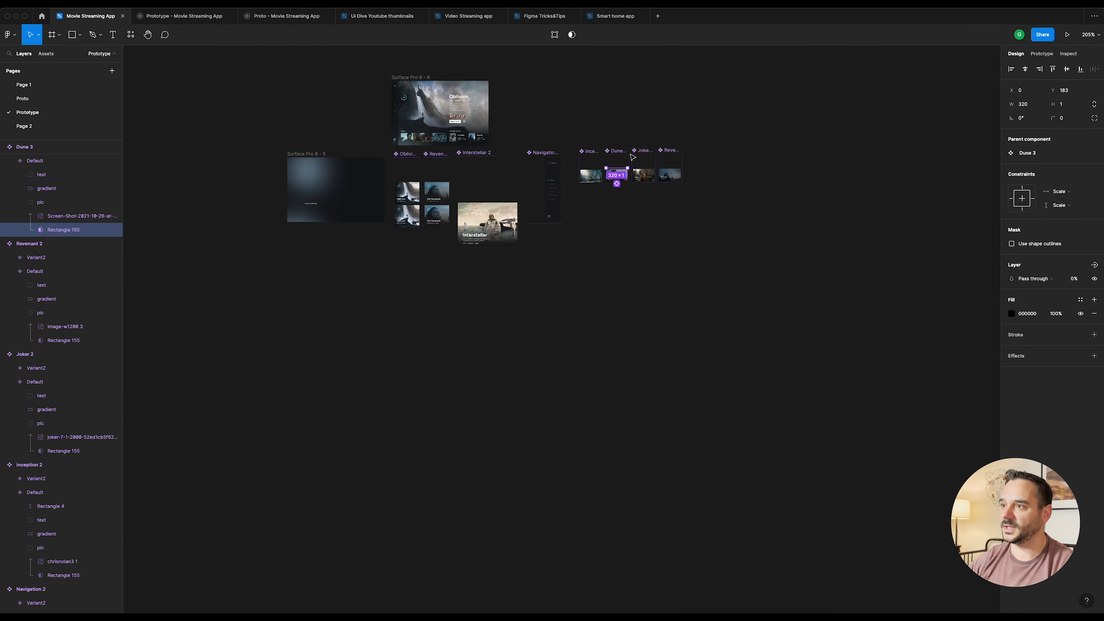
pyautogui.click(560, 126)
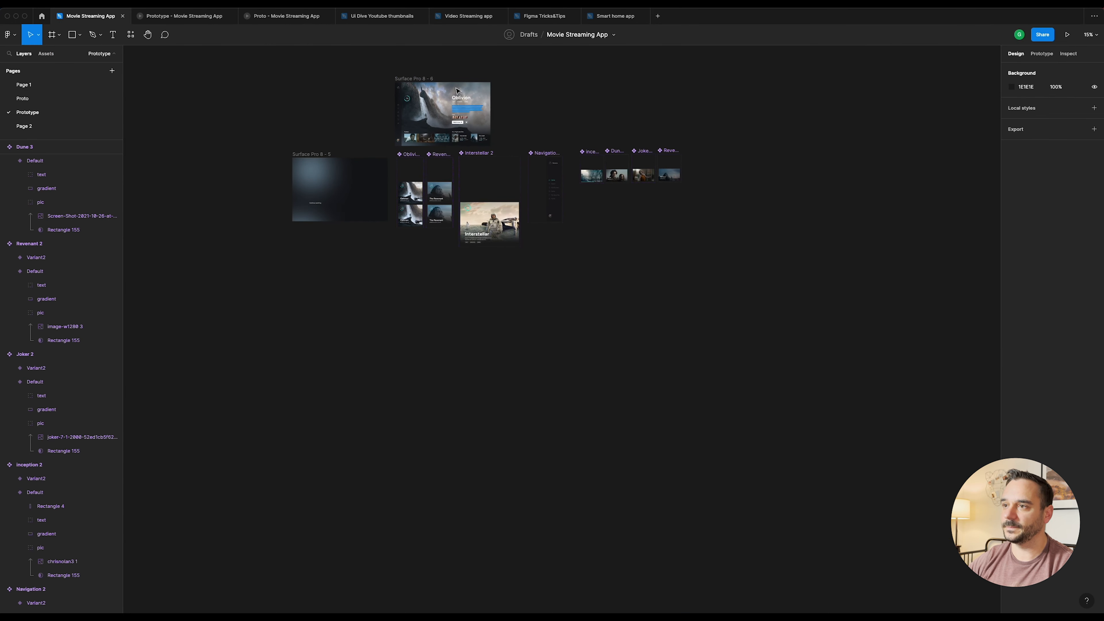
pyautogui.moveTo(415, 79); pyautogui.dragTo(313, 262)
pyautogui.click(314, 246)
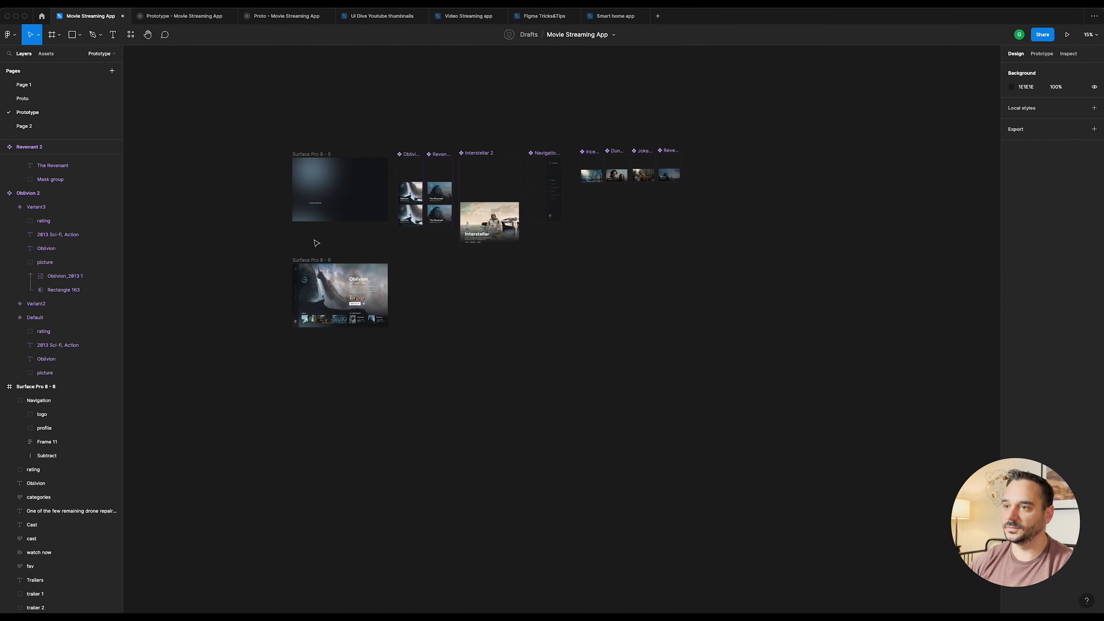
# Step: Examine the layers of the Surface Pro 8 - 6 detail screen, including its description, trailers, categories and masked background image
pyautogui.scroll(5, 317, 252)
pyautogui.scroll(2, 322, 255)
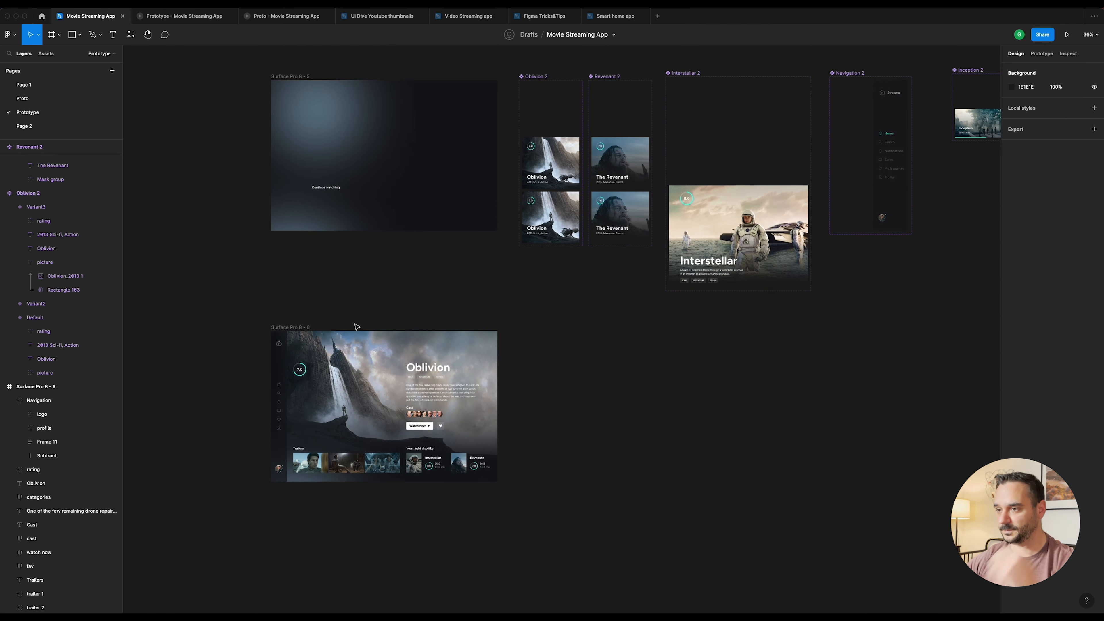
pyautogui.click(418, 393)
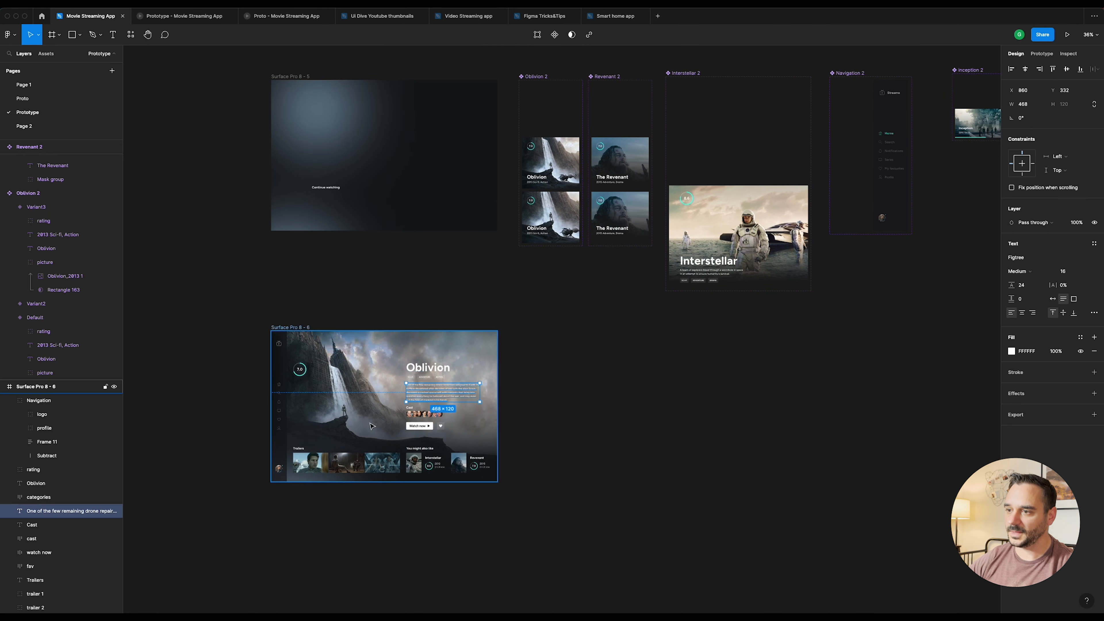
pyautogui.scroll(3, 338, 473)
pyautogui.click(347, 461)
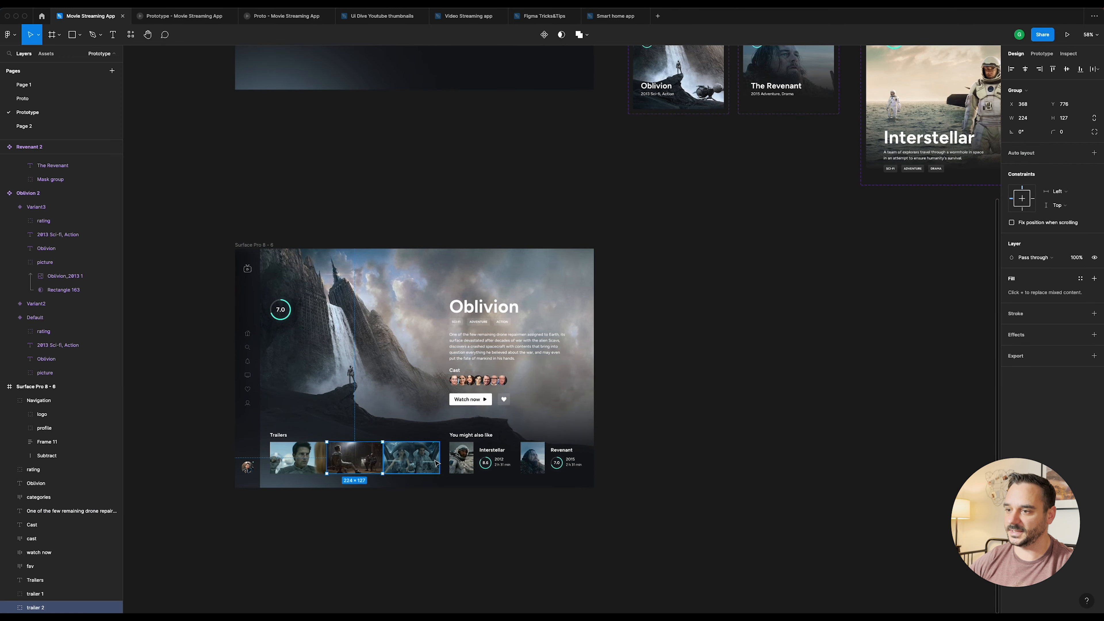
pyautogui.press('Escape')
pyautogui.click(495, 324)
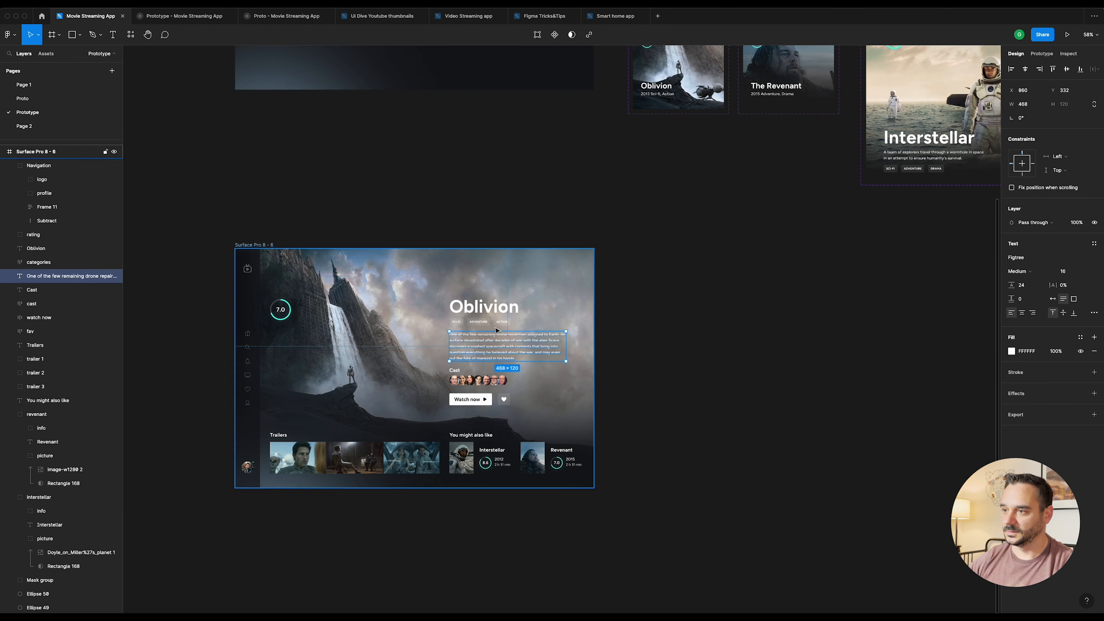
pyautogui.scroll(5, 494, 316)
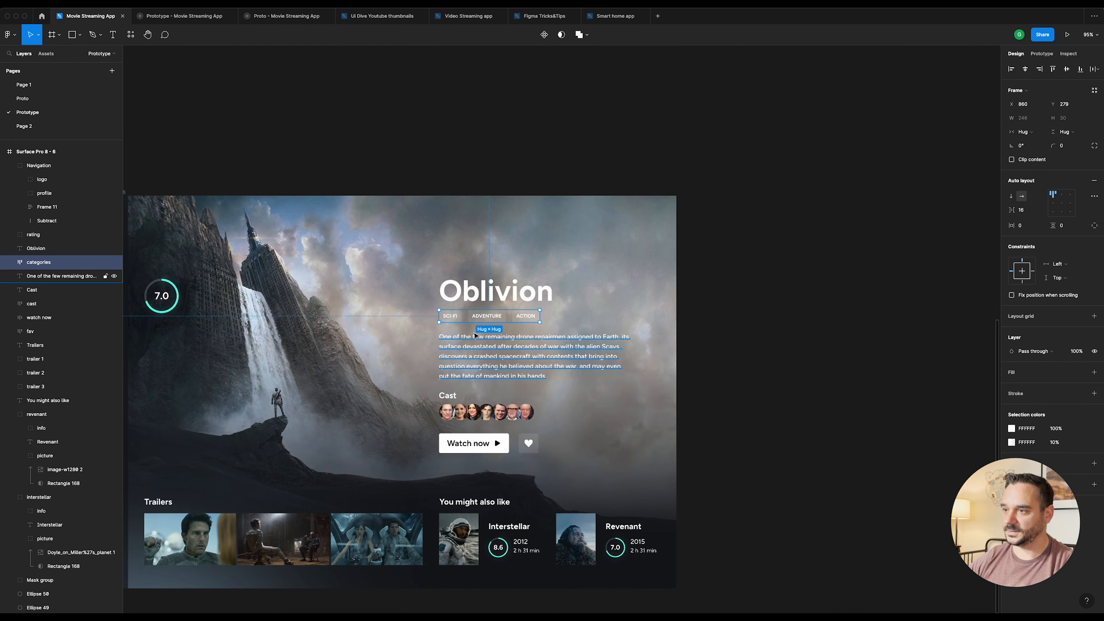
pyautogui.click(382, 321)
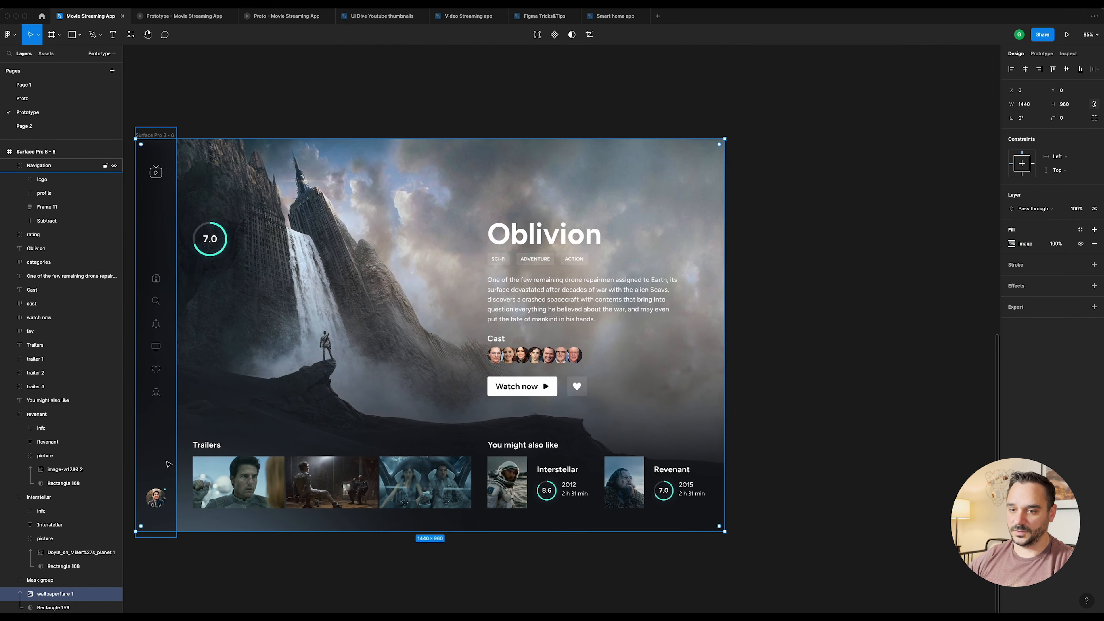
pyautogui.scroll(-5, 57, 509)
pyautogui.click(78, 509)
pyautogui.click(78, 494)
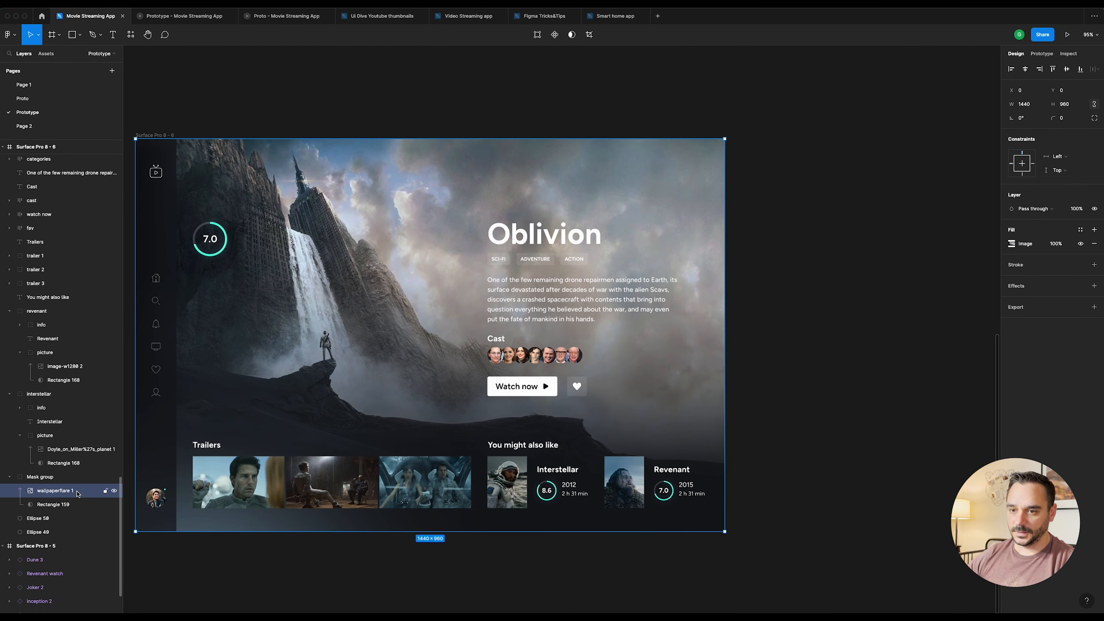
pyautogui.scroll(-5, 413, 391)
# Step: Move the Surface Pro 8 - 6 frame up closer to the Surface Pro 8 - 5 frame, to Y 1888
pyautogui.click(468, 177)
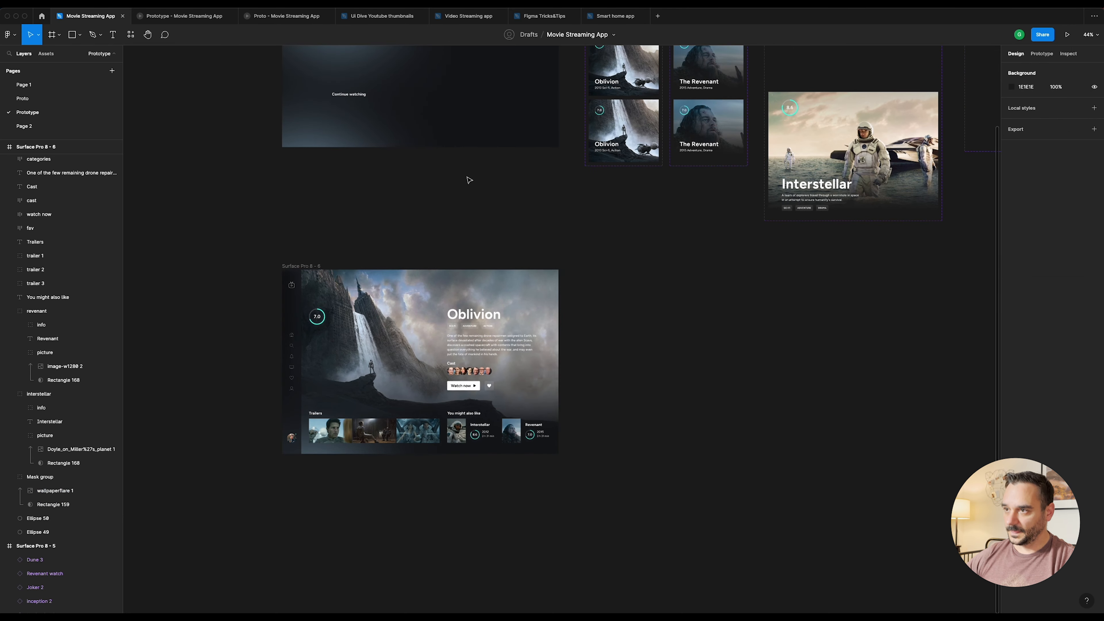
pyautogui.scroll(3, 505, 240)
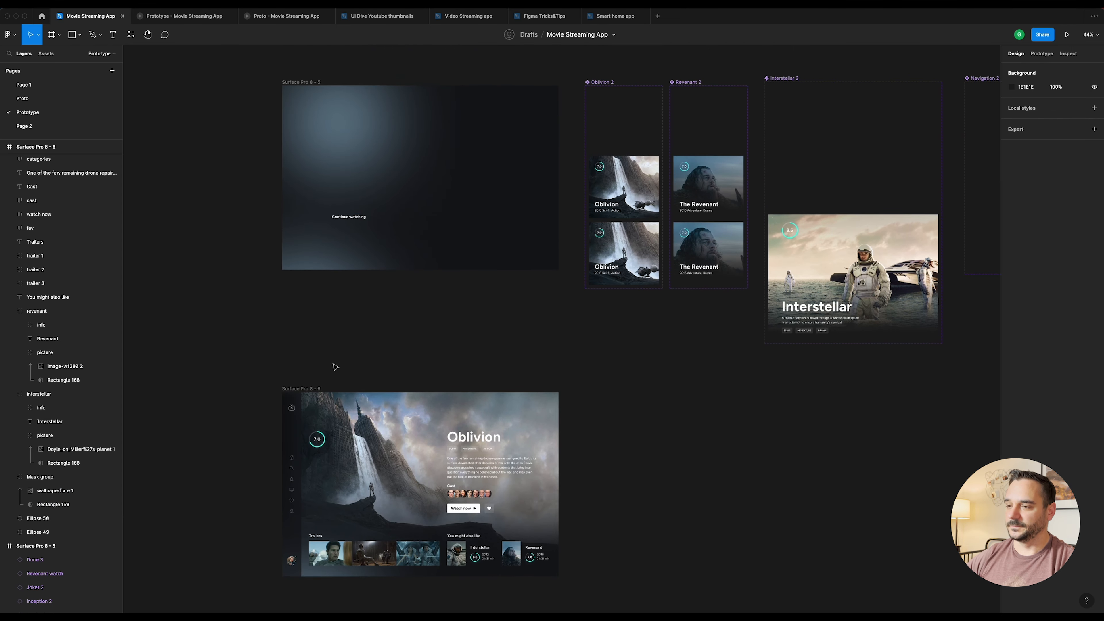
pyautogui.moveTo(313, 389); pyautogui.dragTo(349, 289)
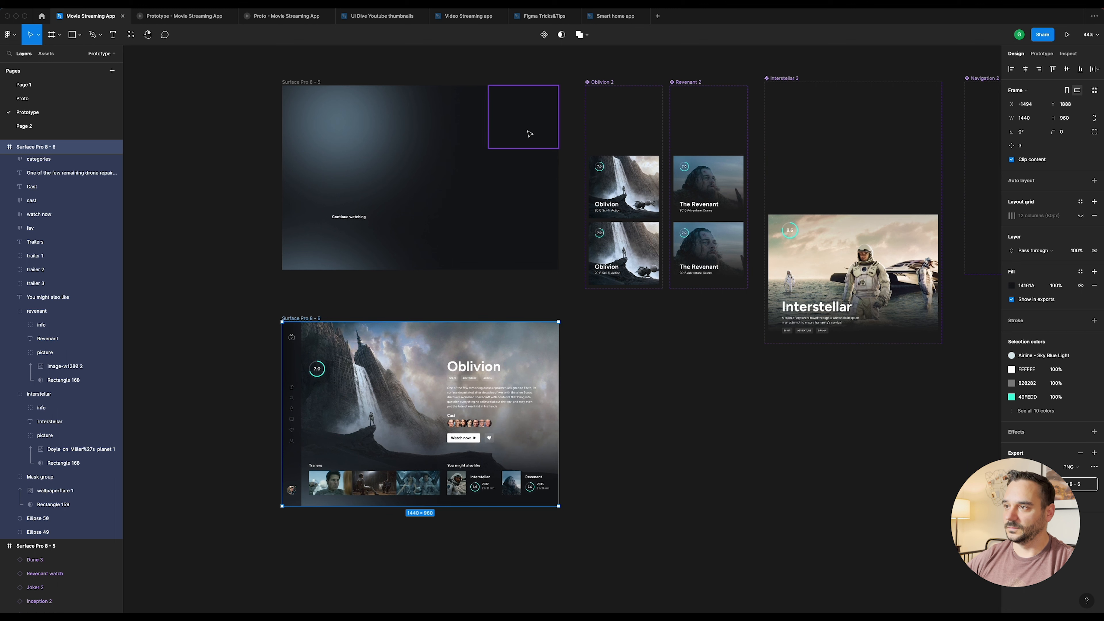
# Step: Connect the Oblivion 2 instance in the Surface Pro 8 - 5 frame to the Surface Pro 8 - 6 frame with a prototype interaction
pyautogui.click(505, 124)
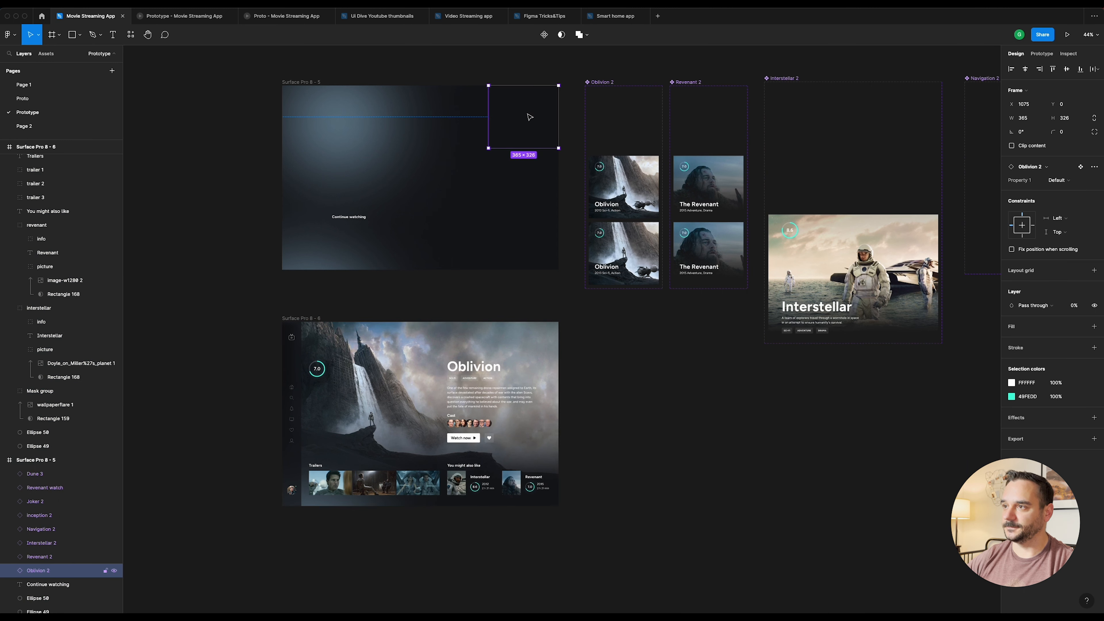
pyautogui.scroll(5, 511, 106)
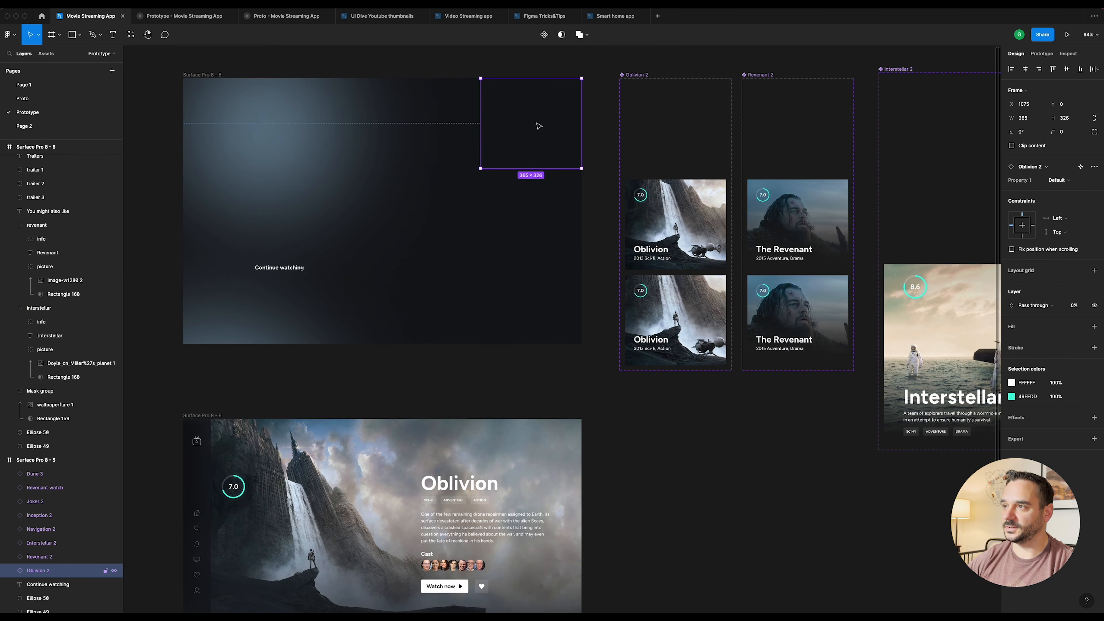
pyautogui.hscroll(-1, 541, 124)
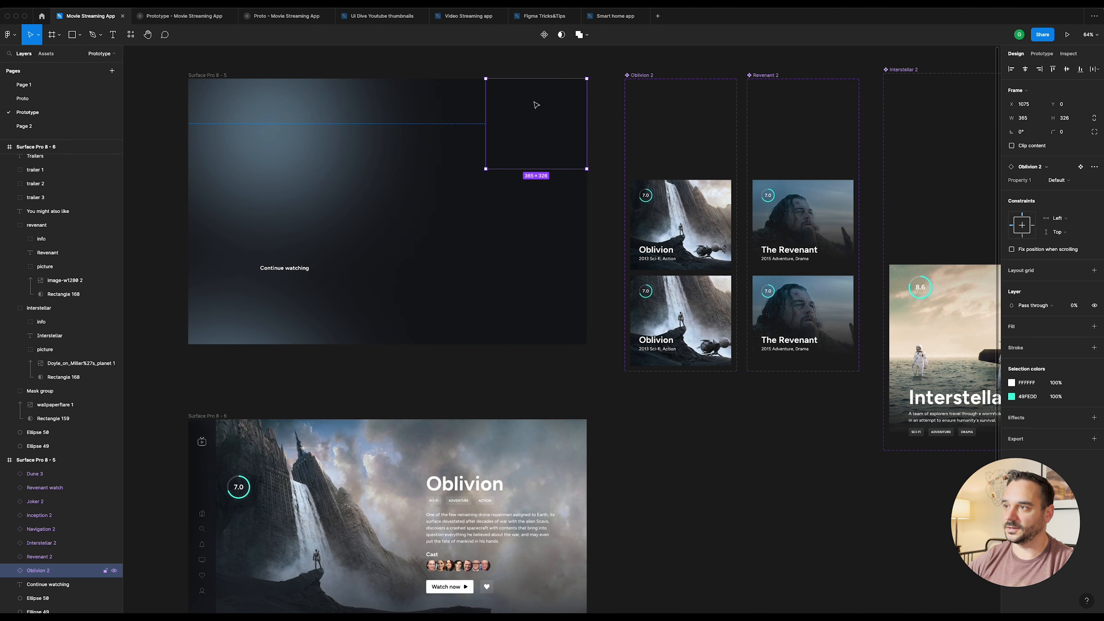
pyautogui.scroll(-3, 382, 356)
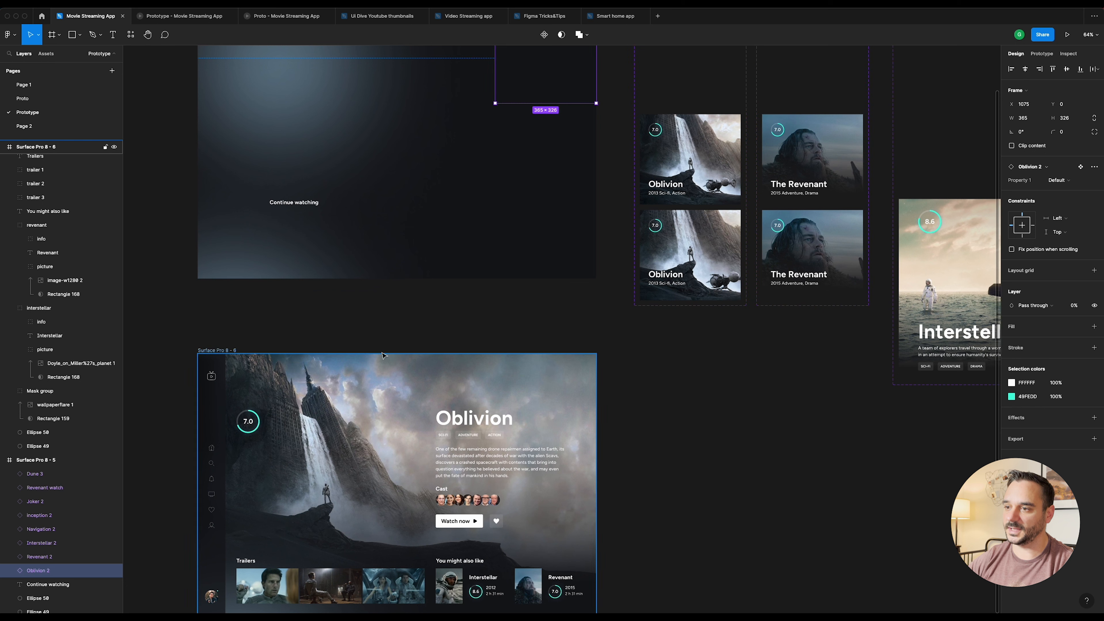
pyautogui.click(226, 350)
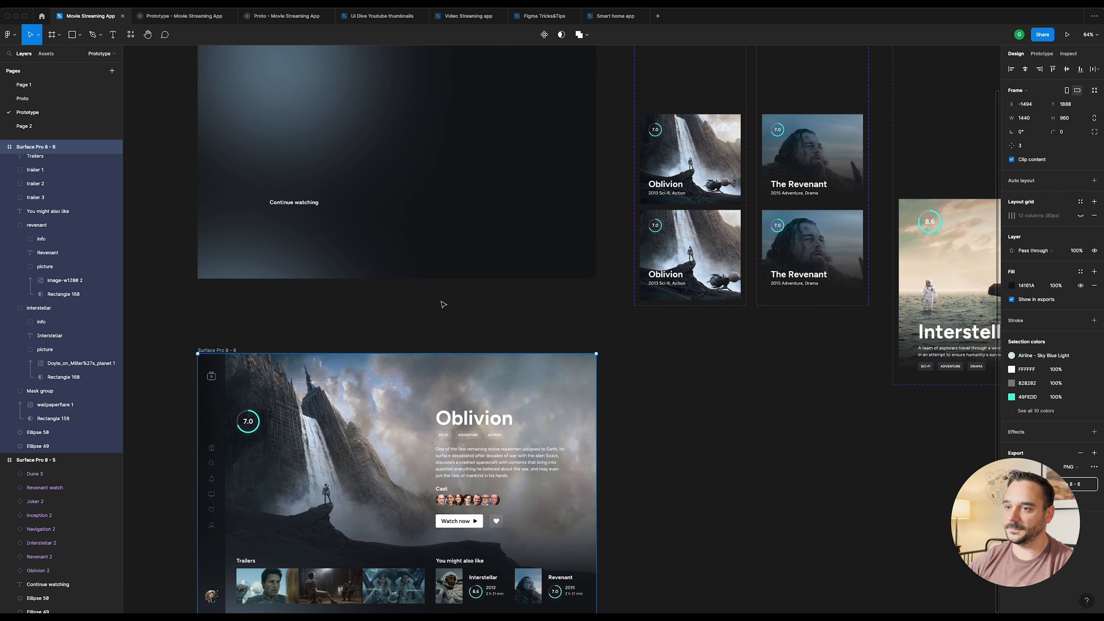
pyautogui.scroll(-3, 443, 305)
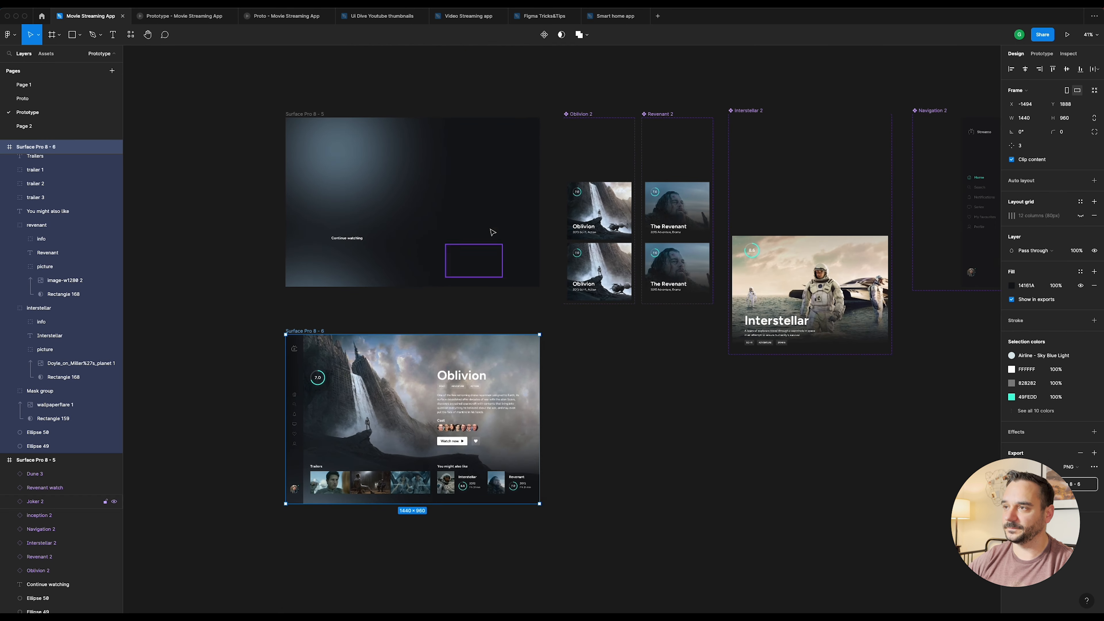
pyautogui.click(514, 144)
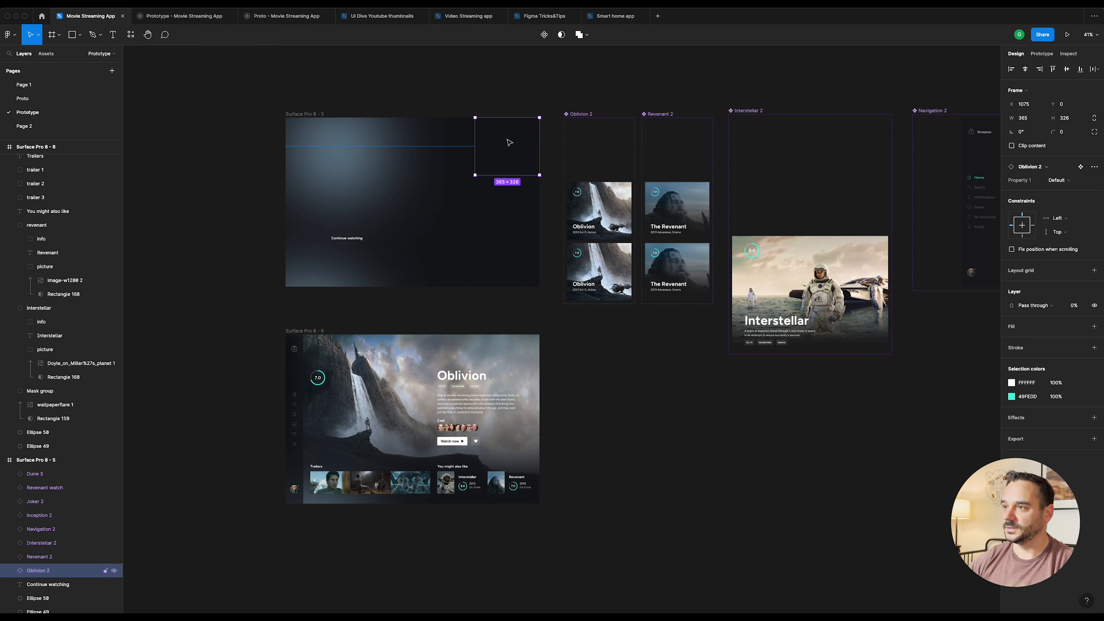
pyautogui.scroll(2, 510, 142)
pyautogui.click(1041, 53)
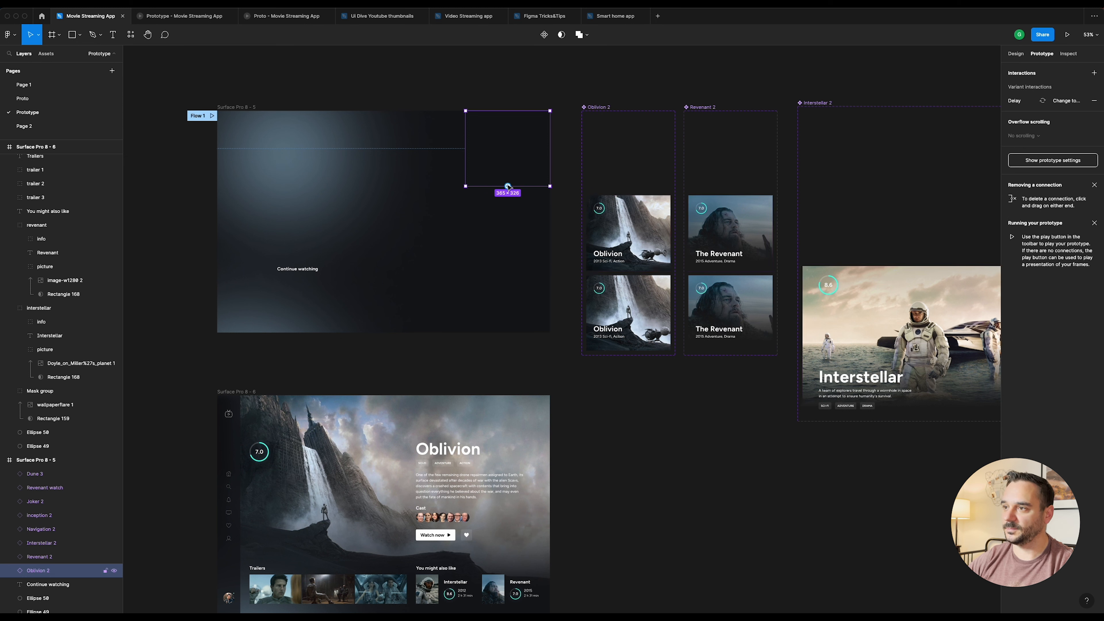
pyautogui.moveTo(507, 186); pyautogui.dragTo(365, 407)
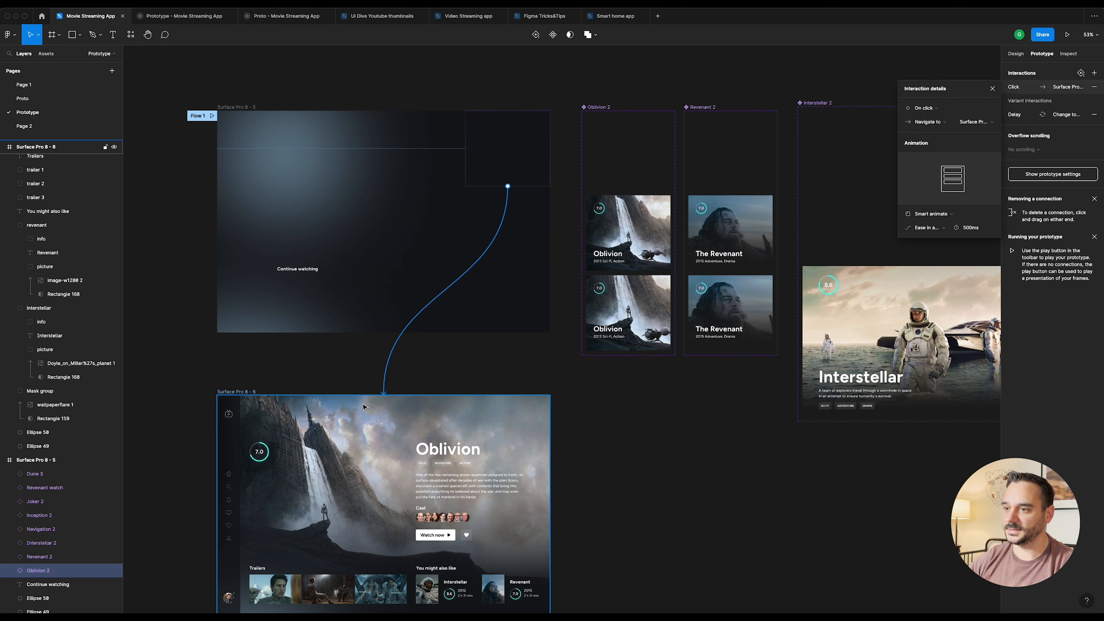
# Step: Check the trigger of the Oblivion 2 instance's Navigate to interaction and set its animation to Instant
pyautogui.click(933, 109)
pyautogui.click(930, 110)
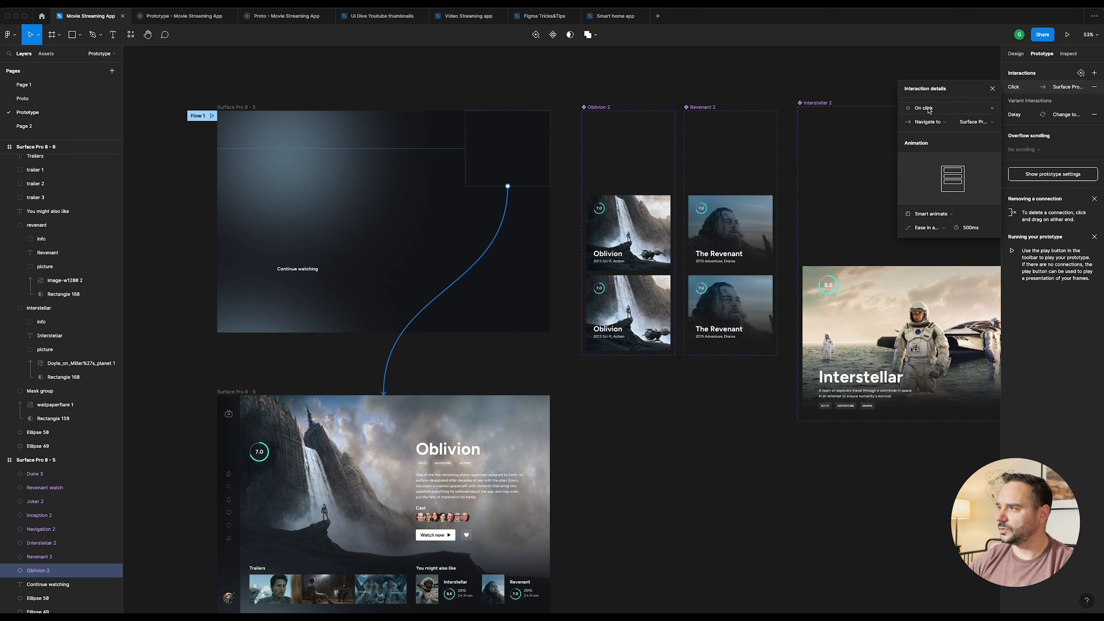
pyautogui.click(936, 216)
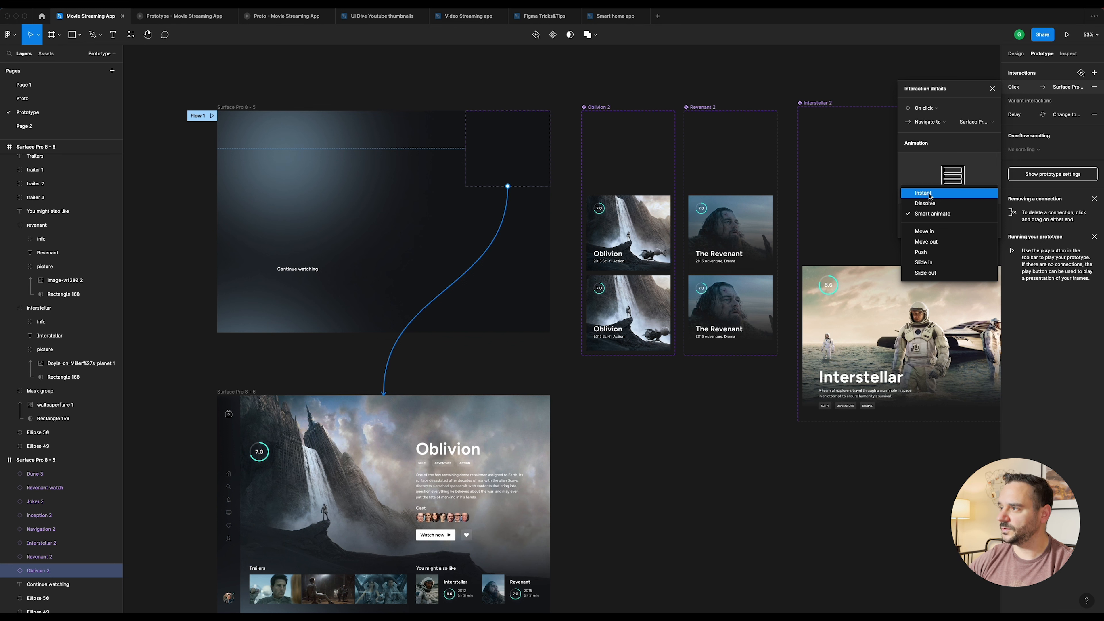
pyautogui.click(935, 197)
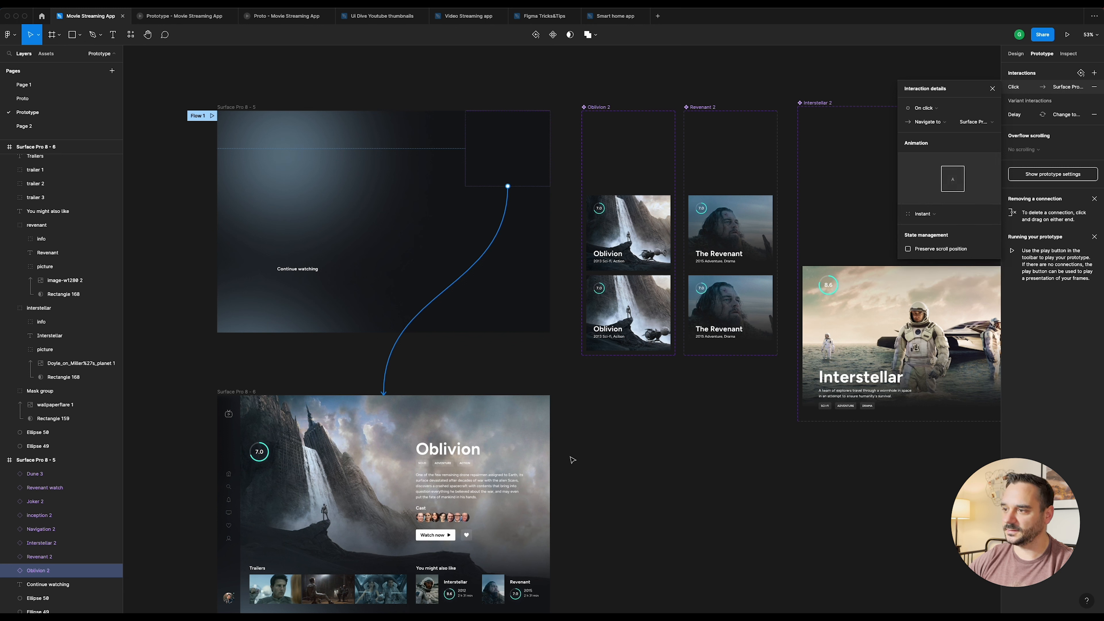
pyautogui.click(638, 410)
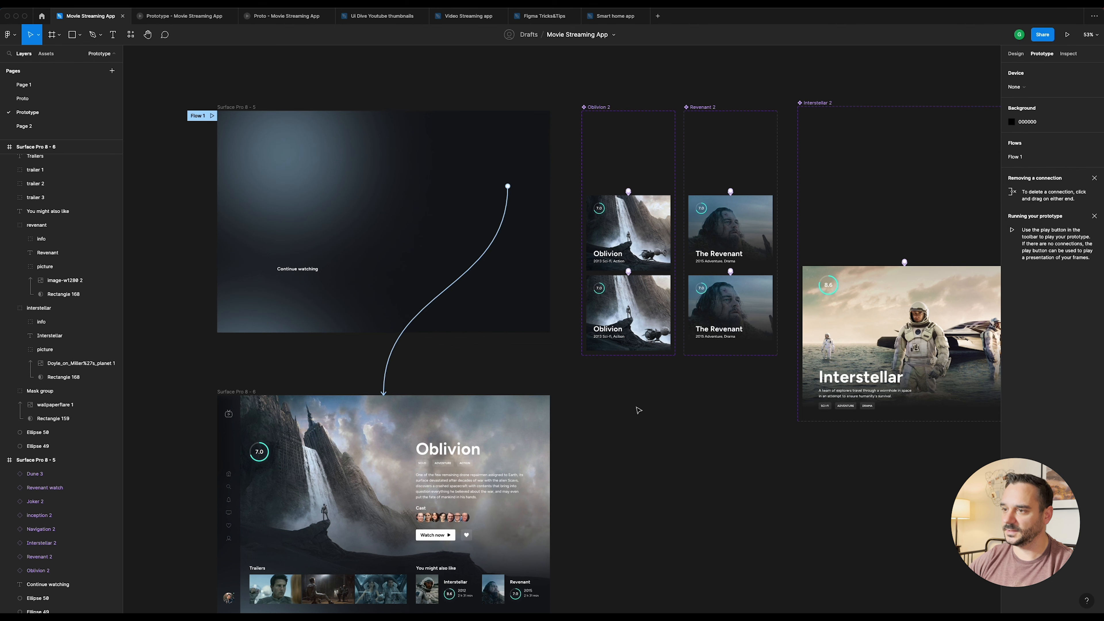
# Step: Test the Oblivion card's link to the movie detail screen in the running prototype, and return to the design file
pyautogui.click(211, 17)
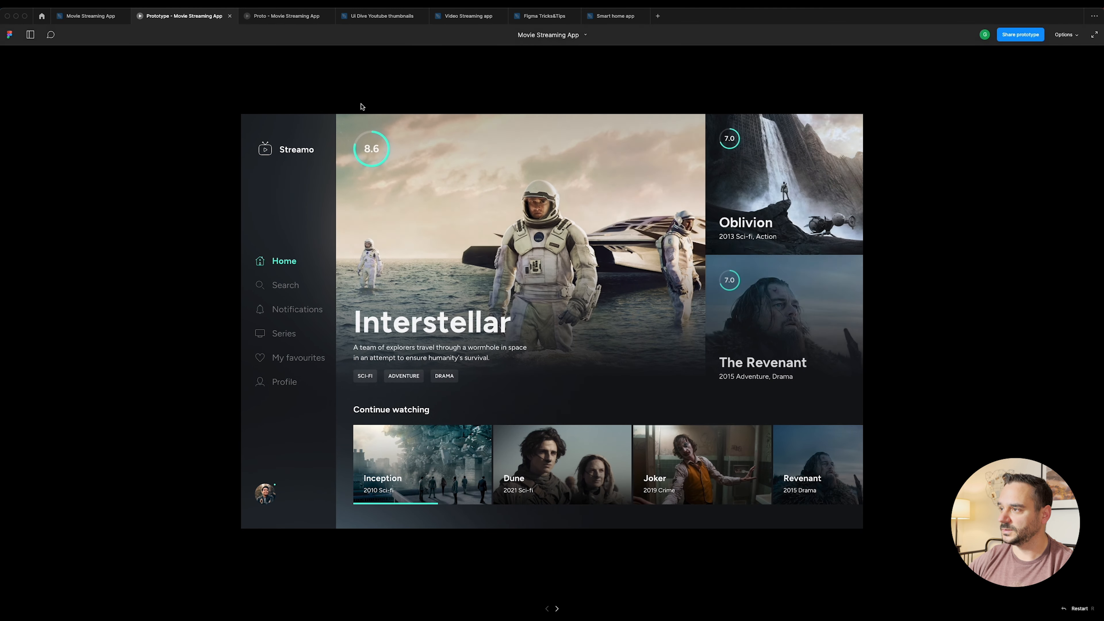
pyautogui.click(777, 180)
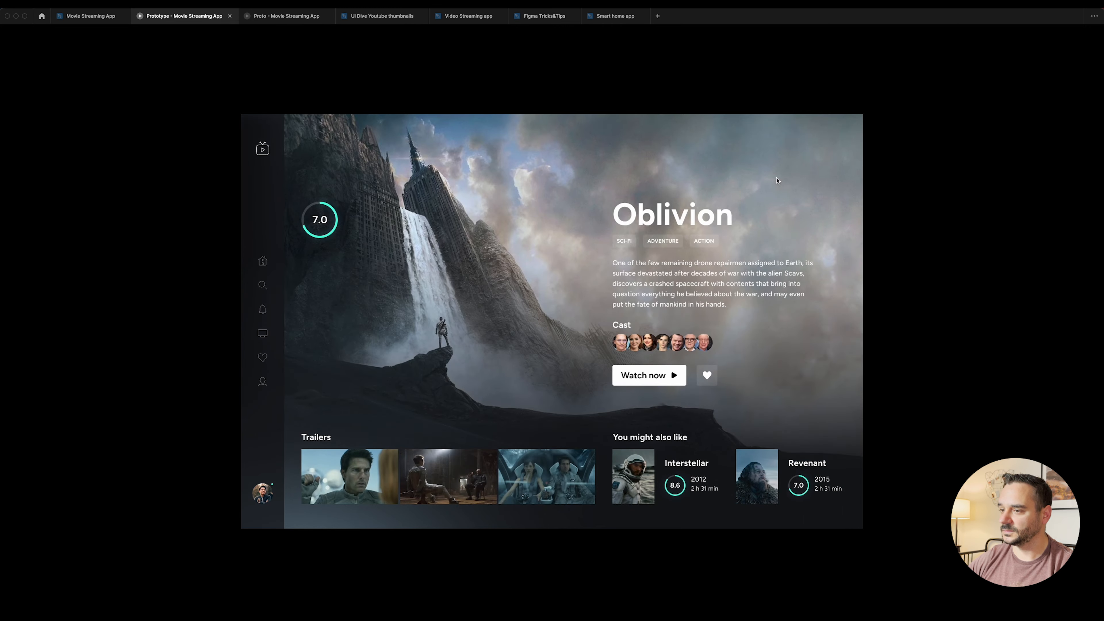
pyautogui.click(90, 15)
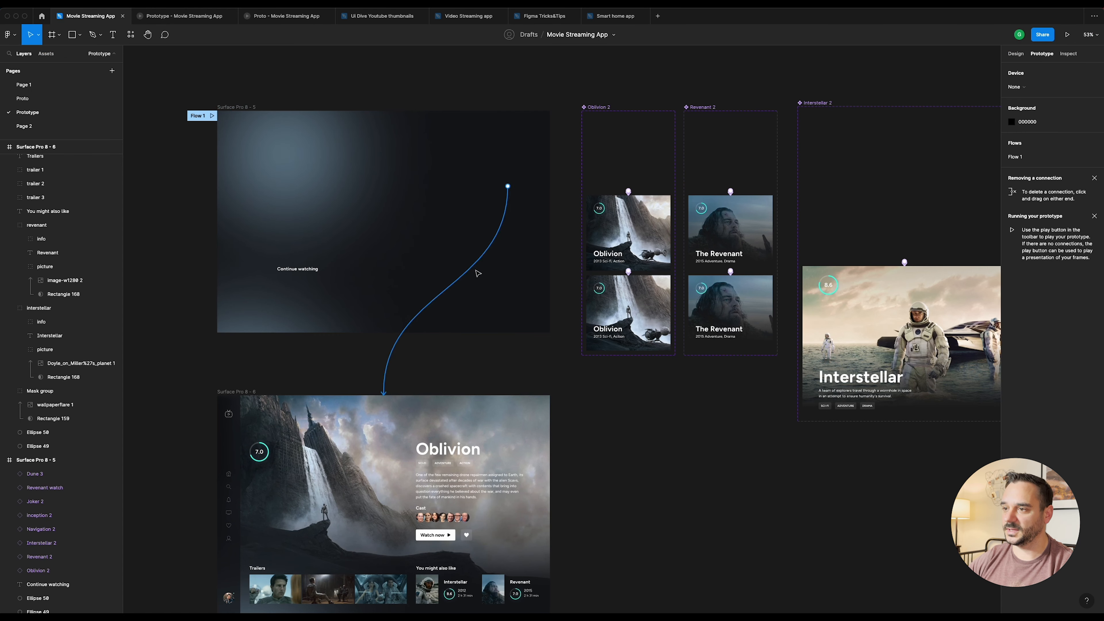
# Step: Compare the narrow icon navigation of the Surface Pro 8 - 6 screen with the wide Navigation 2 component
pyautogui.scroll(-2, 478, 273)
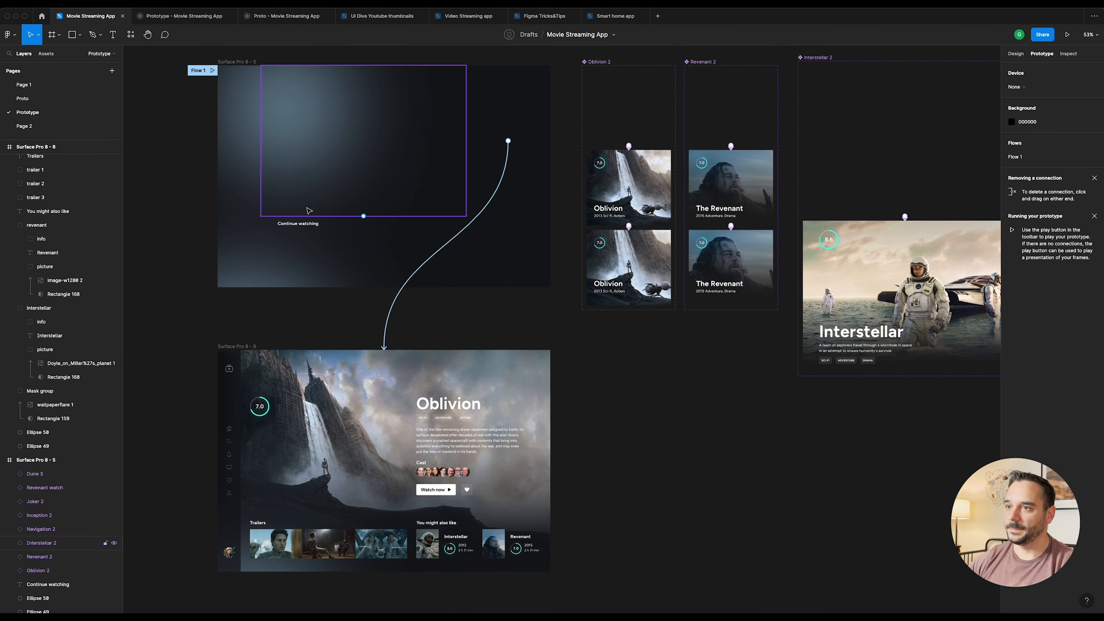
pyautogui.scroll(-4, 565, 347)
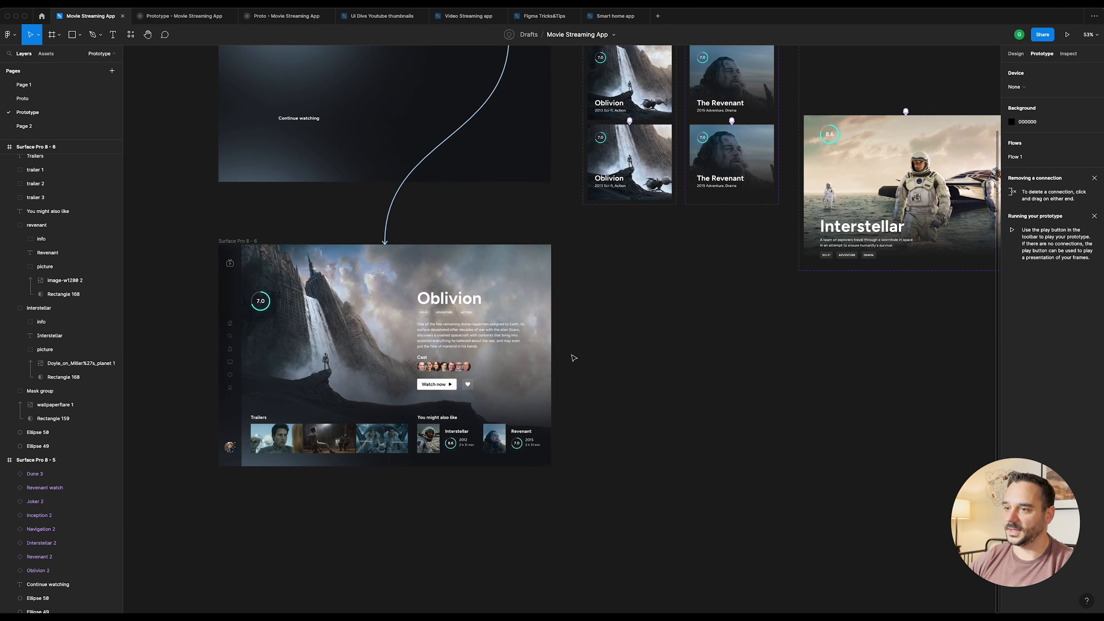
pyautogui.scroll(2, 209, 404)
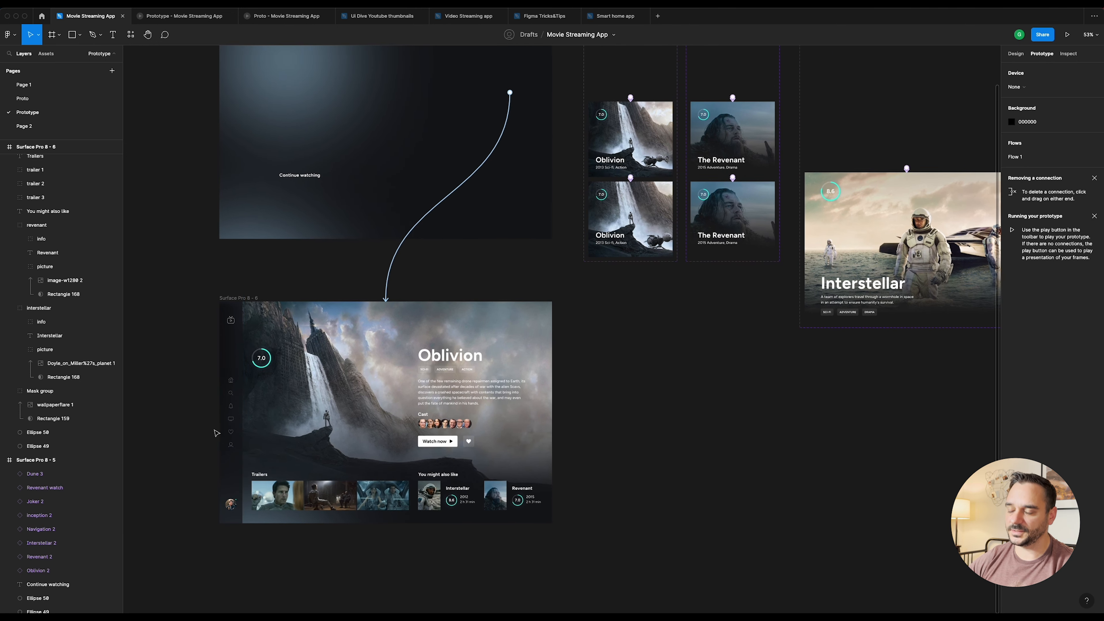
pyautogui.scroll(5, 209, 459)
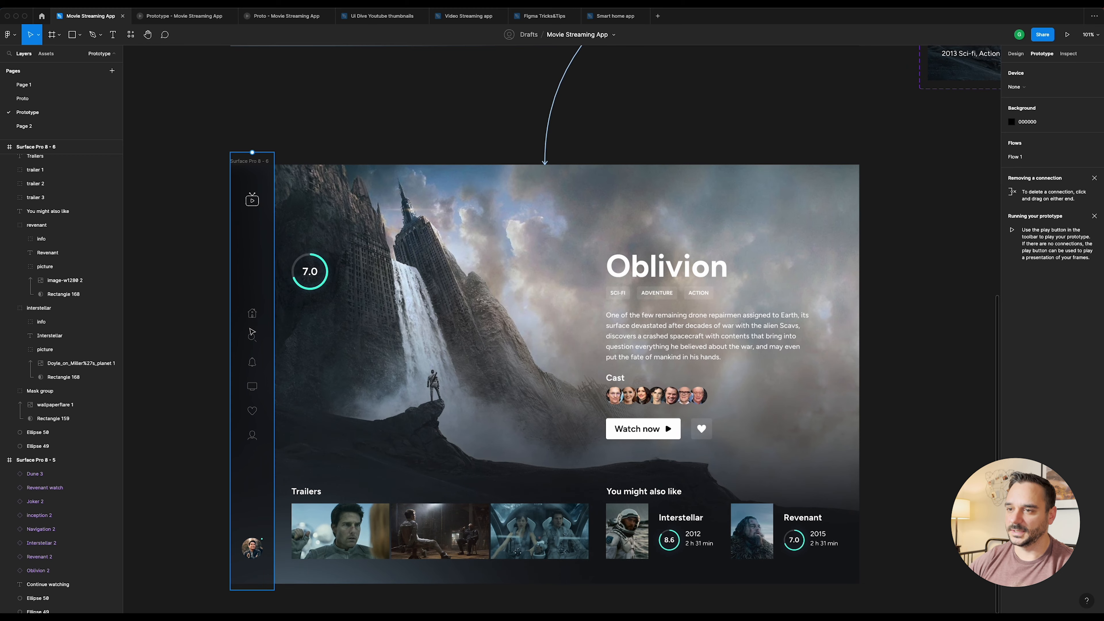
pyautogui.scroll(-7, 252, 332)
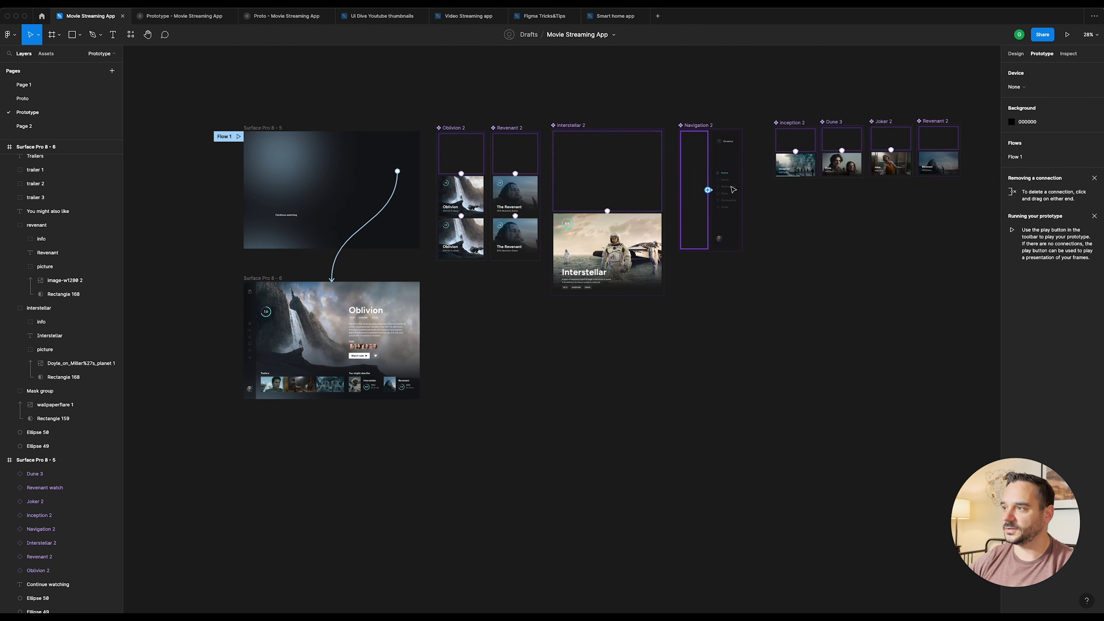
pyautogui.scroll(8, 733, 189)
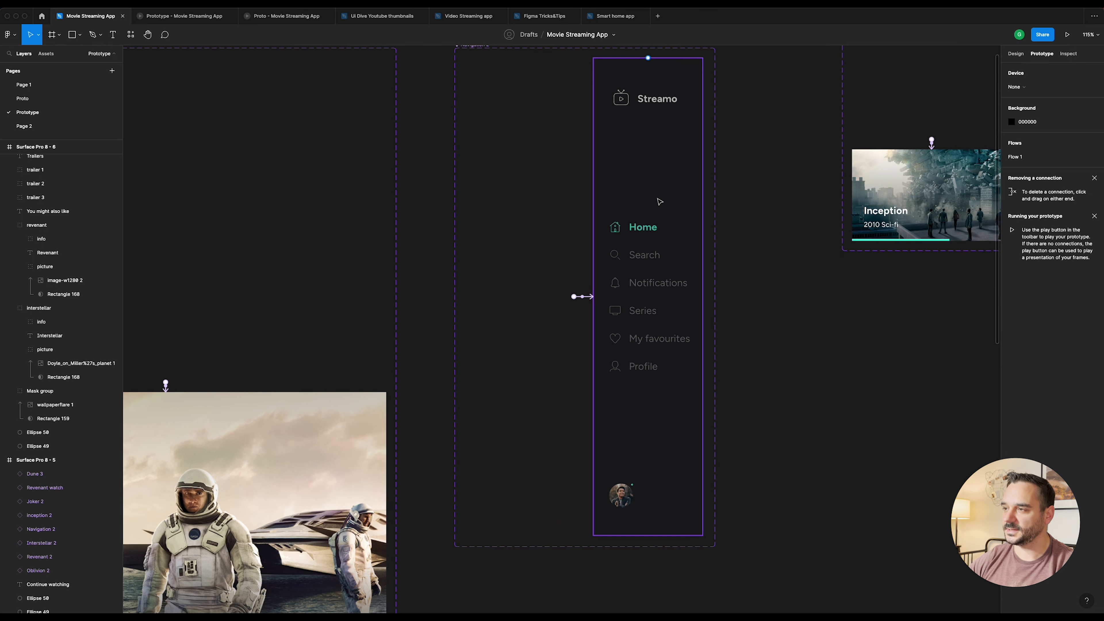
pyautogui.scroll(-10, 623, 208)
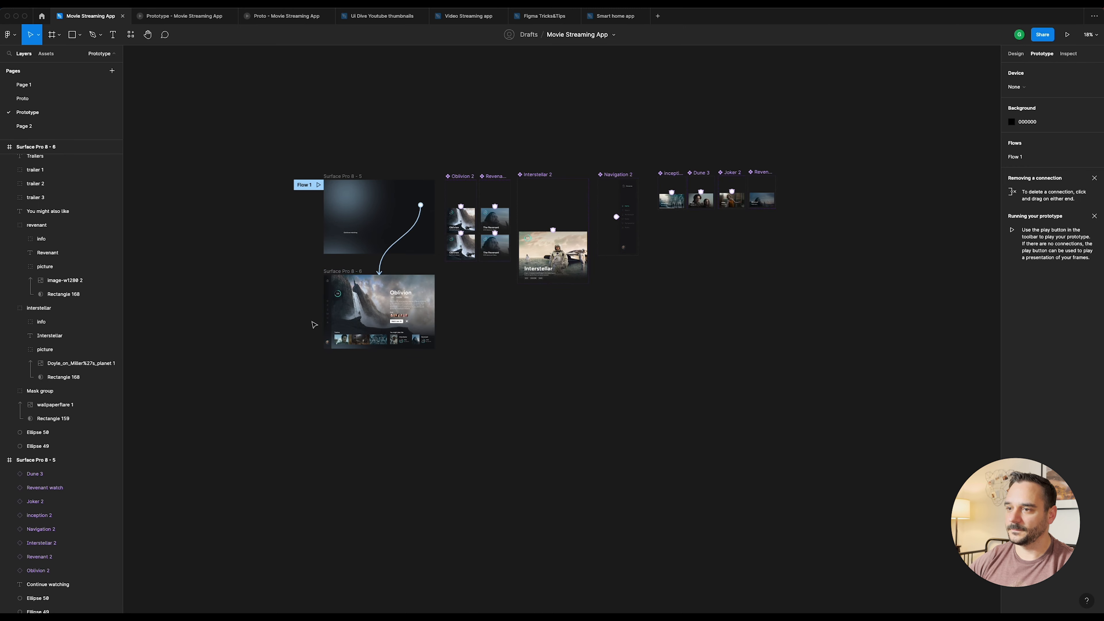
pyautogui.scroll(5, 326, 317)
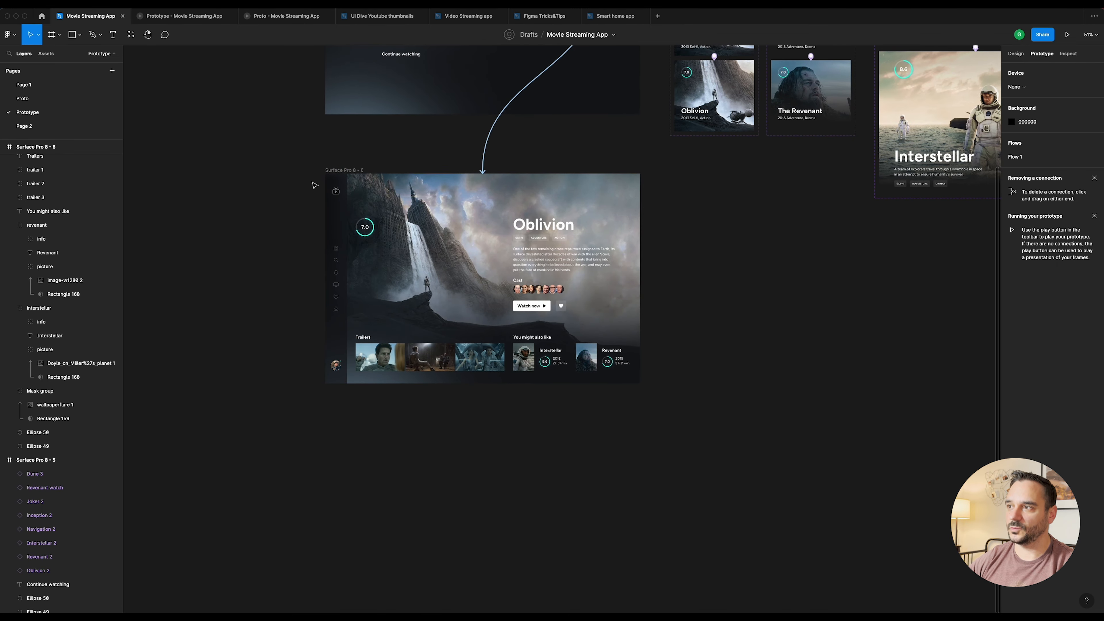
pyautogui.scroll(-4, 315, 186)
pyautogui.moveTo(566, 180); pyautogui.dragTo(431, 278)
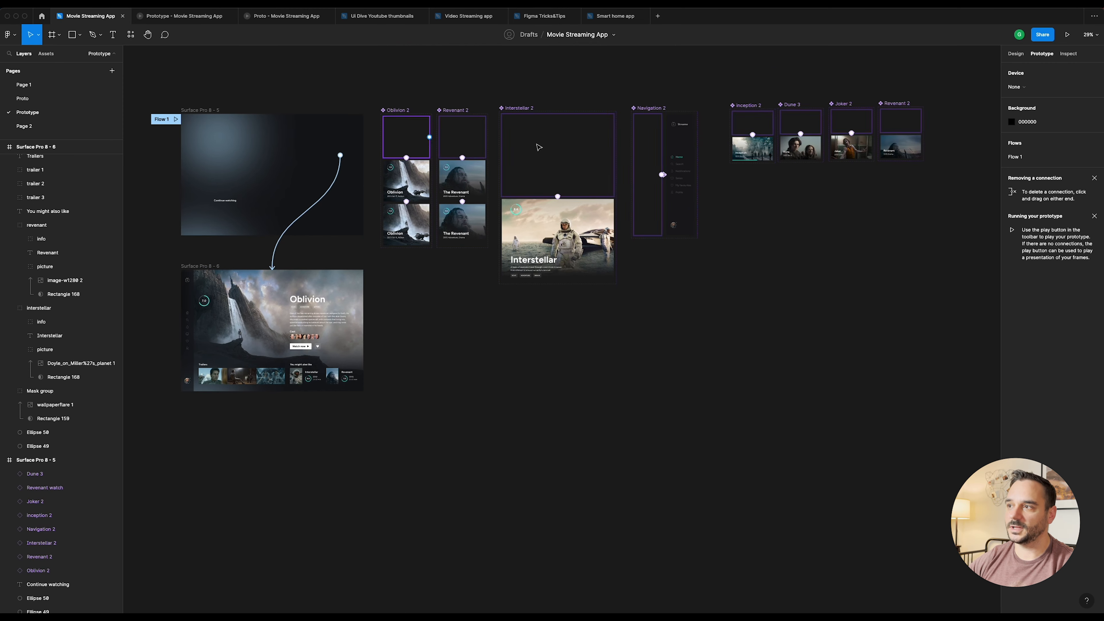
# Step: Duplicate Navigation 2's Variant2 below the component set and detach the copy from its component
pyautogui.click(680, 157)
pyautogui.click(1015, 54)
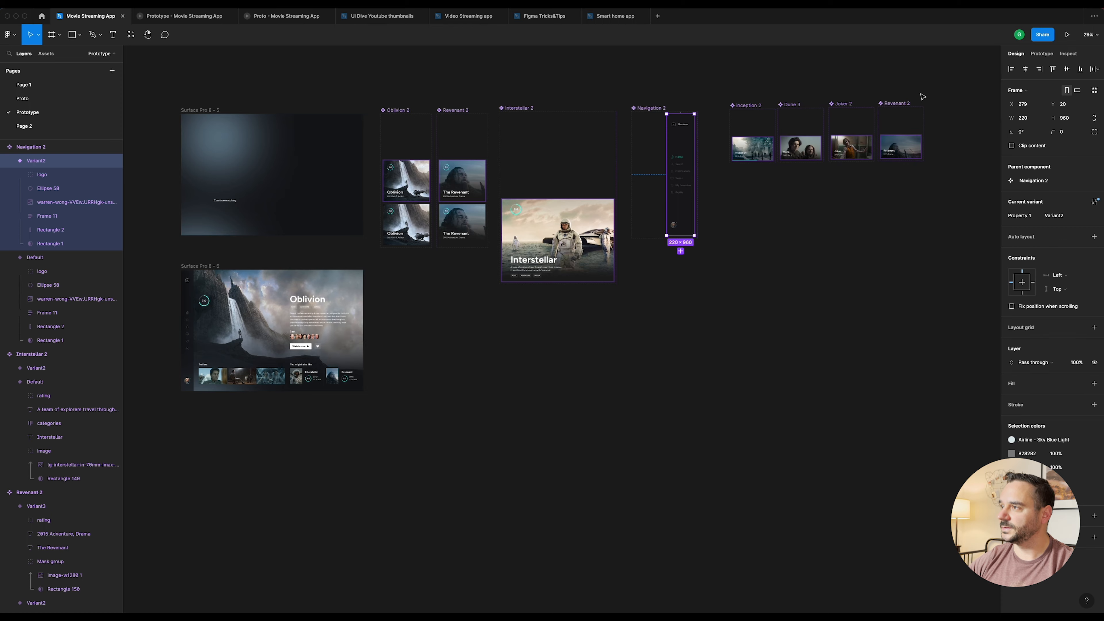
pyautogui.scroll(5, 700, 158)
pyautogui.moveTo(671, 134); pyautogui.dragTo(670, 293)
pyautogui.rightClick(669, 293)
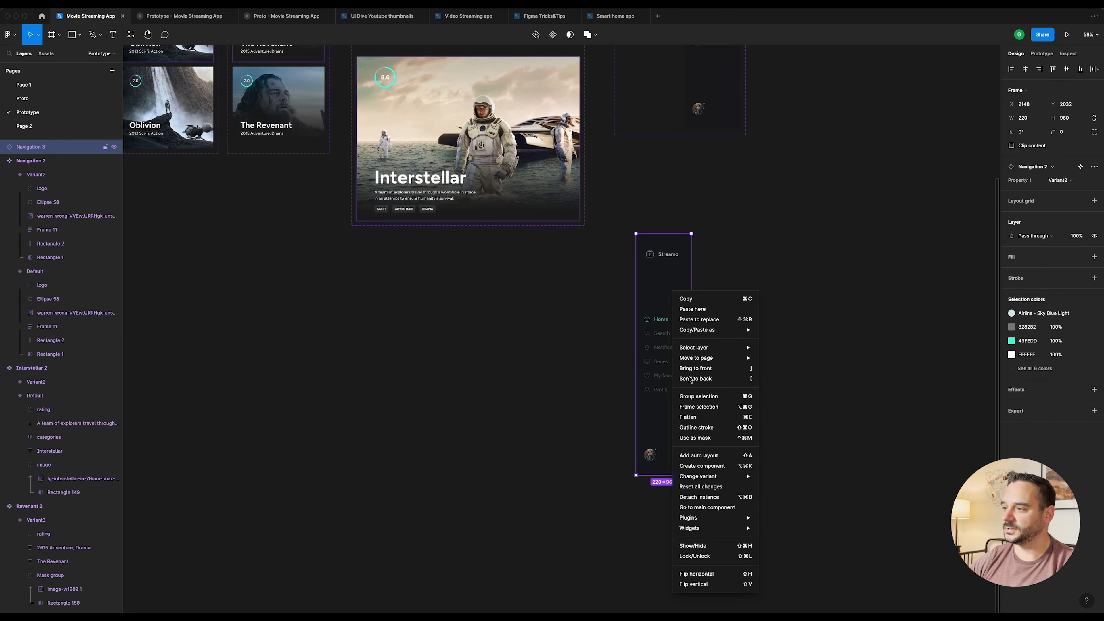
pyautogui.click(730, 500)
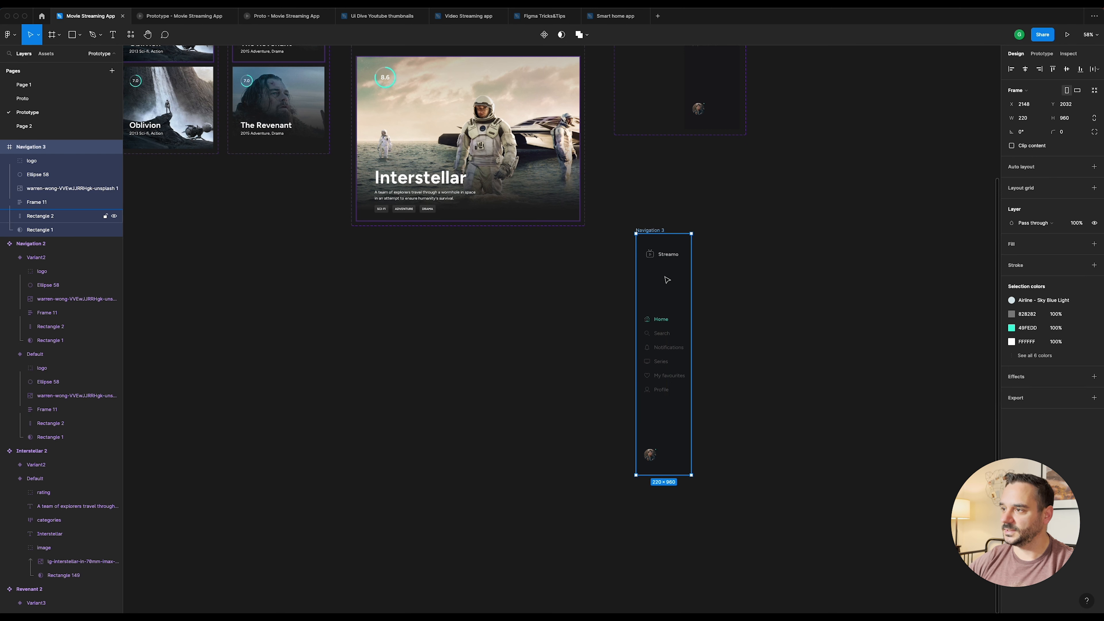
# Step: Position the detached Navigation 3 frame beside Surface Pro 8 - 6, level with its upper edge at X 120, Y 2301
pyautogui.moveTo(654, 231); pyautogui.dragTo(481, 274)
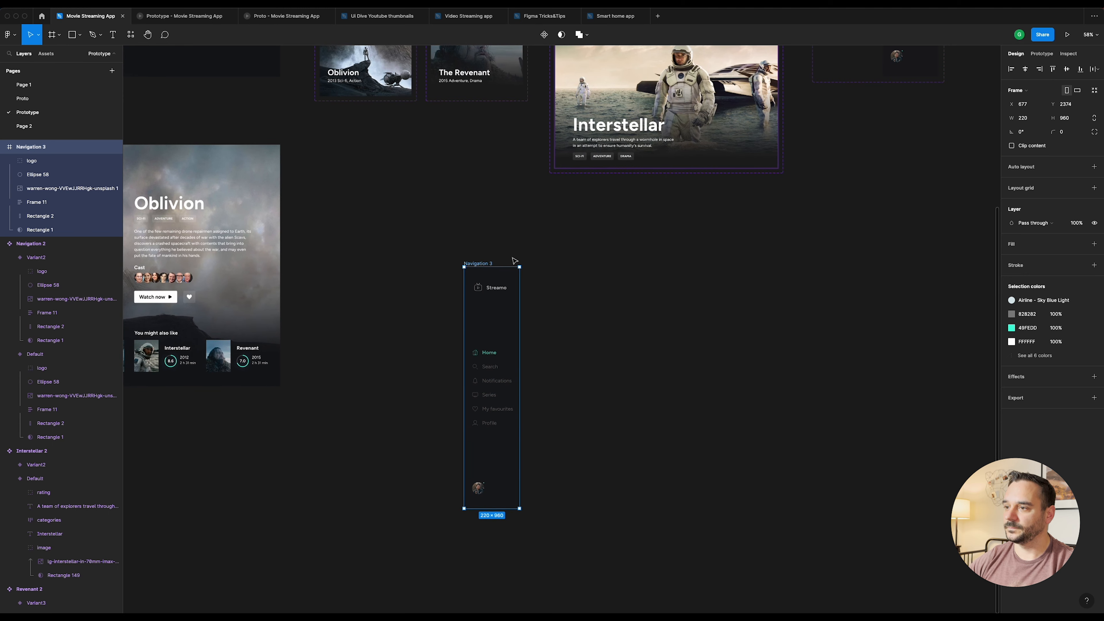
pyautogui.moveTo(493, 313); pyautogui.dragTo(356, 280)
pyautogui.scroll(-5, 383, 191)
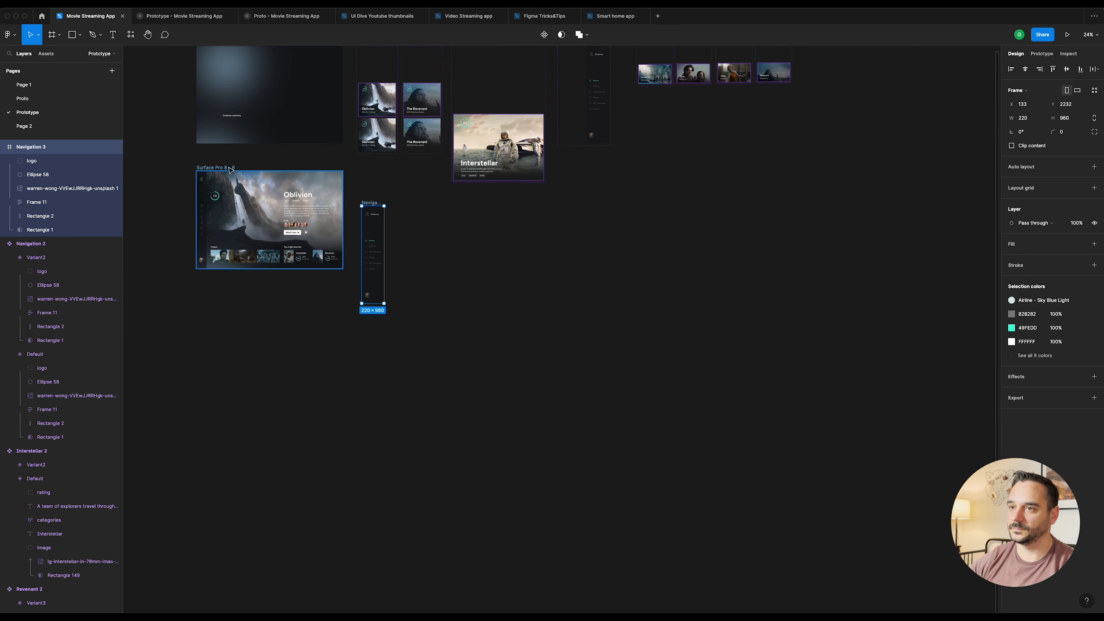
pyautogui.click(230, 189)
pyautogui.moveTo(229, 189); pyautogui.dragTo(230, 215)
pyautogui.moveTo(369, 204); pyautogui.dragTo(369, 210)
pyautogui.scroll(5, 361, 248)
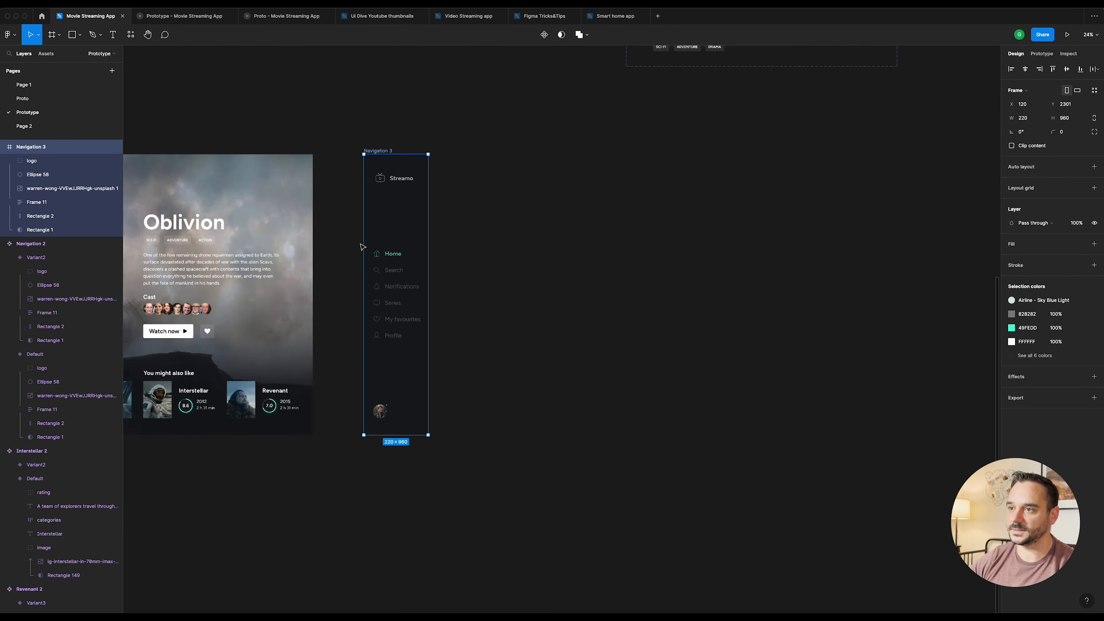
pyautogui.scroll(1, 363, 248)
# Step: Delete the Rectangle 1 mask from the Navigation 3 frame and check its logo and menu layers
pyautogui.click(456, 88)
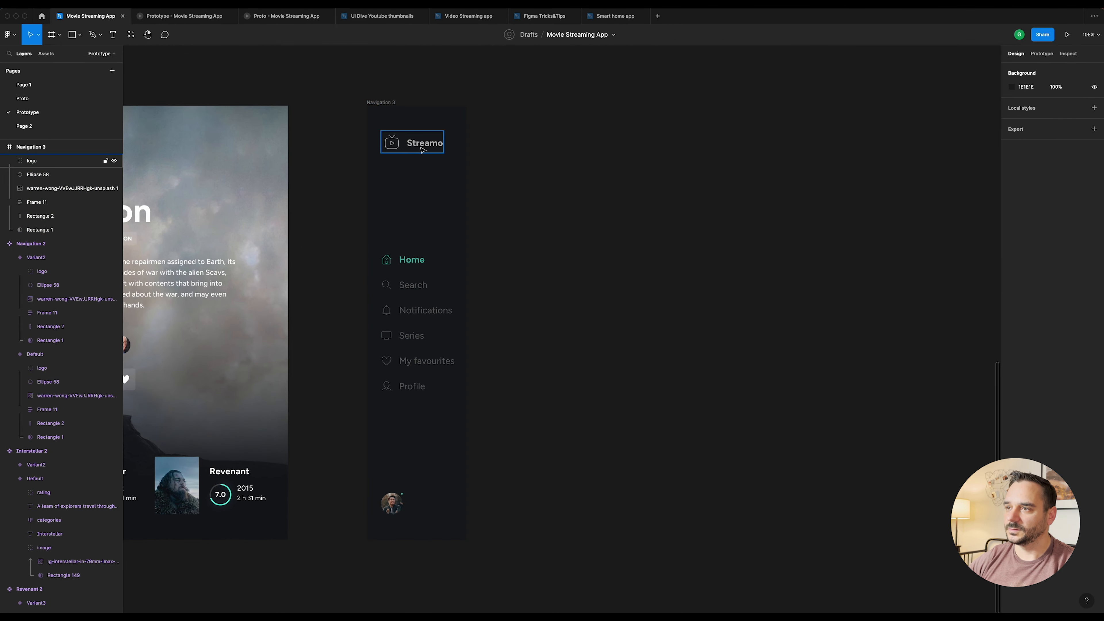
pyautogui.click(421, 148)
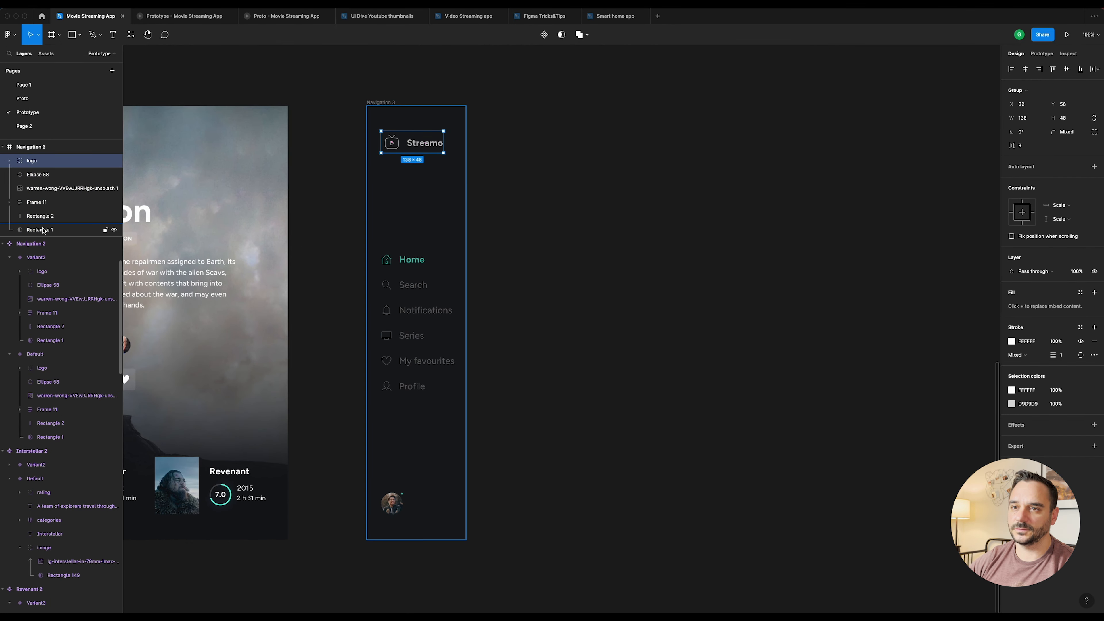
pyautogui.click(44, 230)
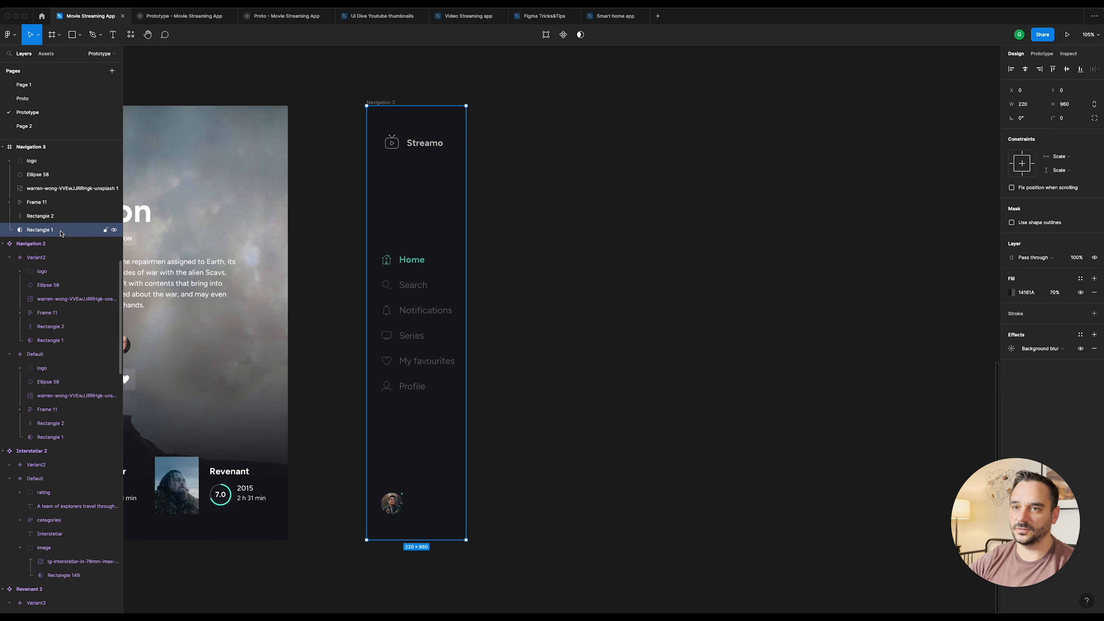
pyautogui.press('Delete')
pyautogui.click(48, 160)
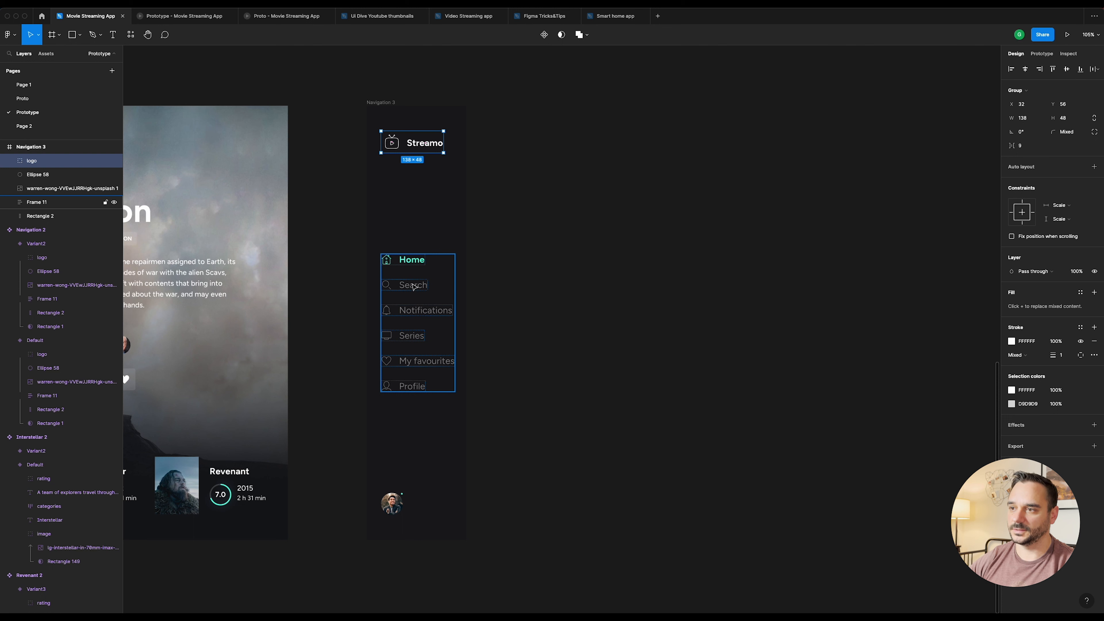
pyautogui.click(413, 287)
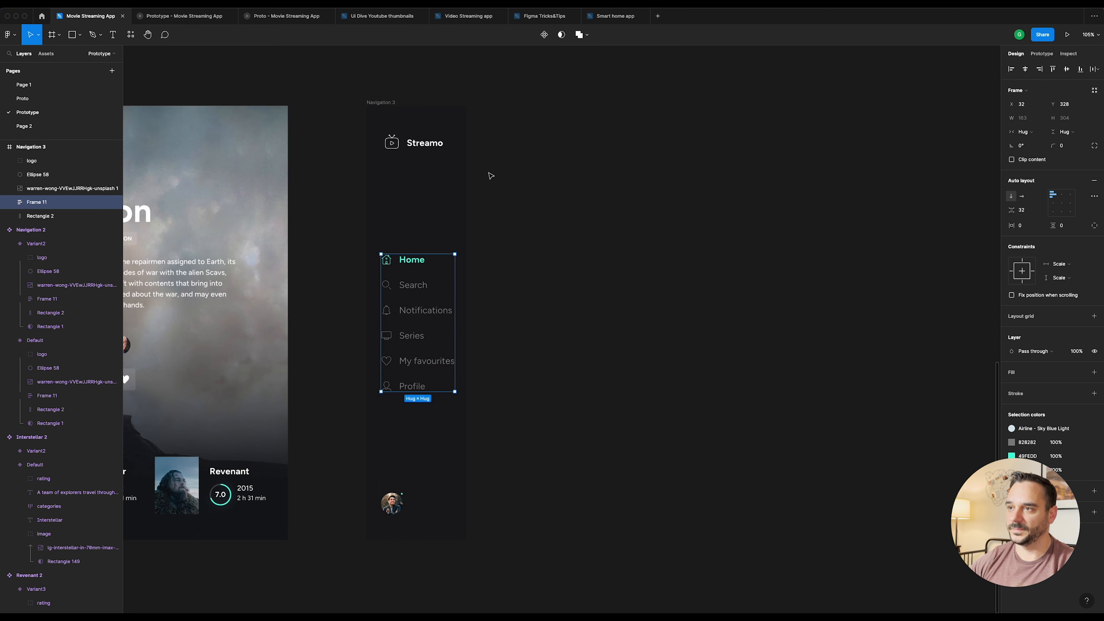
# Step: Place a copy of Surface Pro 8 - 6's narrow Navigation group beside Navigation 3 for comparison, and delete it
pyautogui.scroll(-3, 491, 175)
pyautogui.click(502, 174)
pyautogui.hscroll(-5, 500, 174)
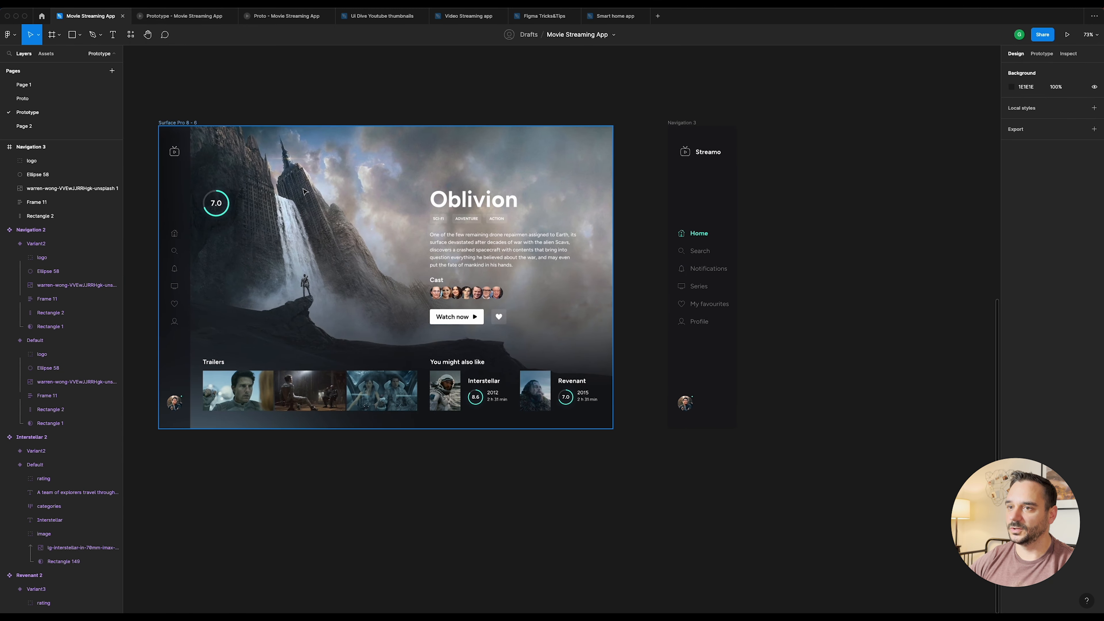
pyautogui.click(177, 197)
pyautogui.moveTo(182, 211); pyautogui.dragTo(816, 214)
pyautogui.hotkey('shift', '2')
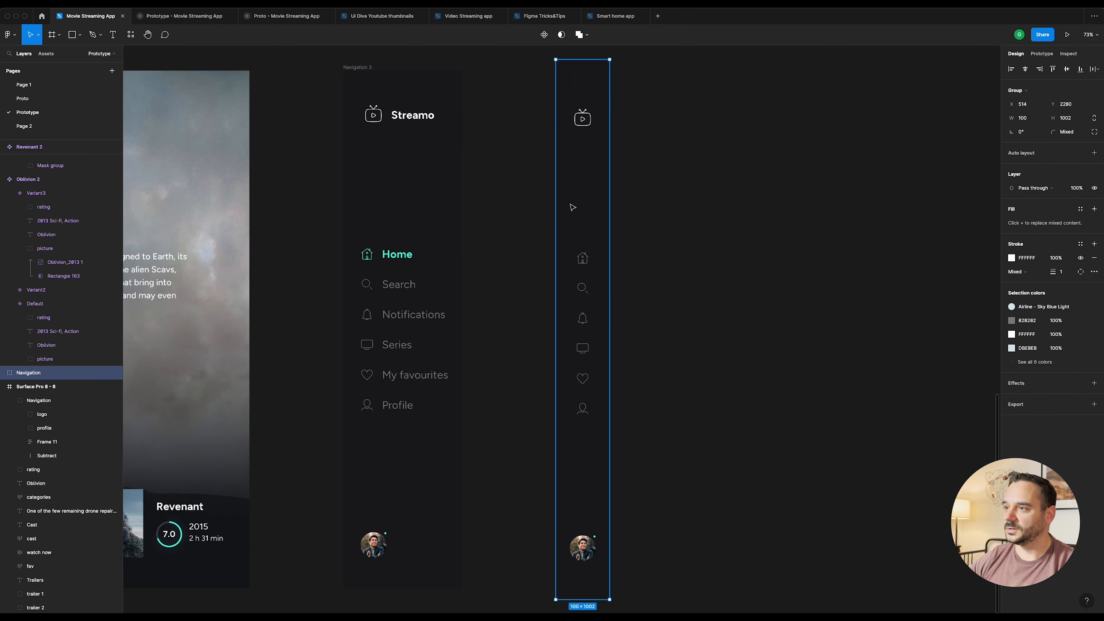
pyautogui.click(414, 143)
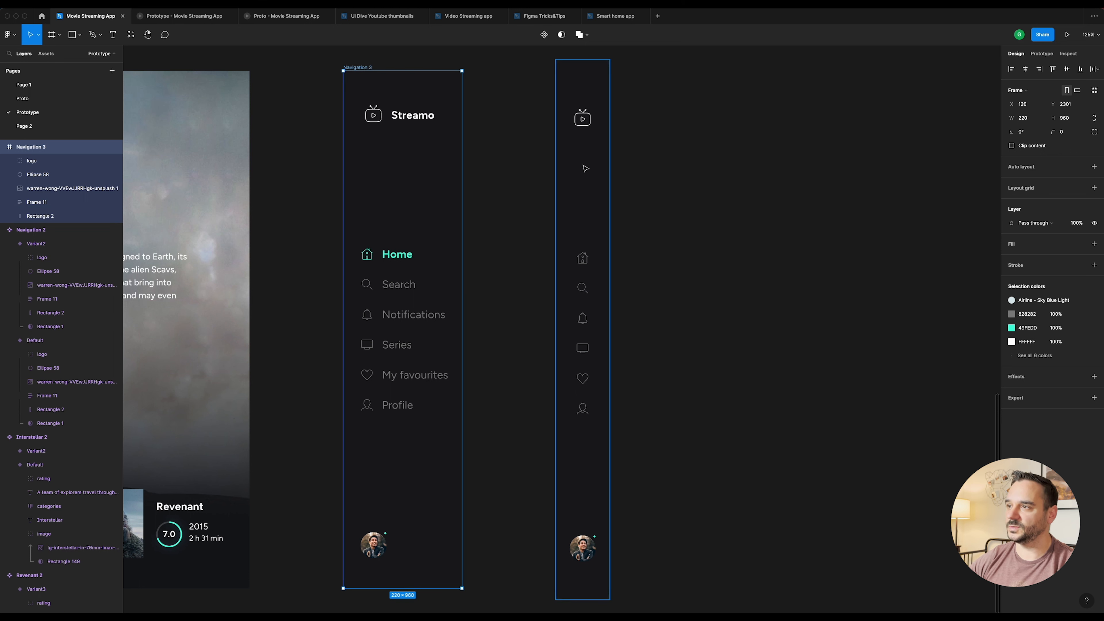
pyautogui.click(489, 142)
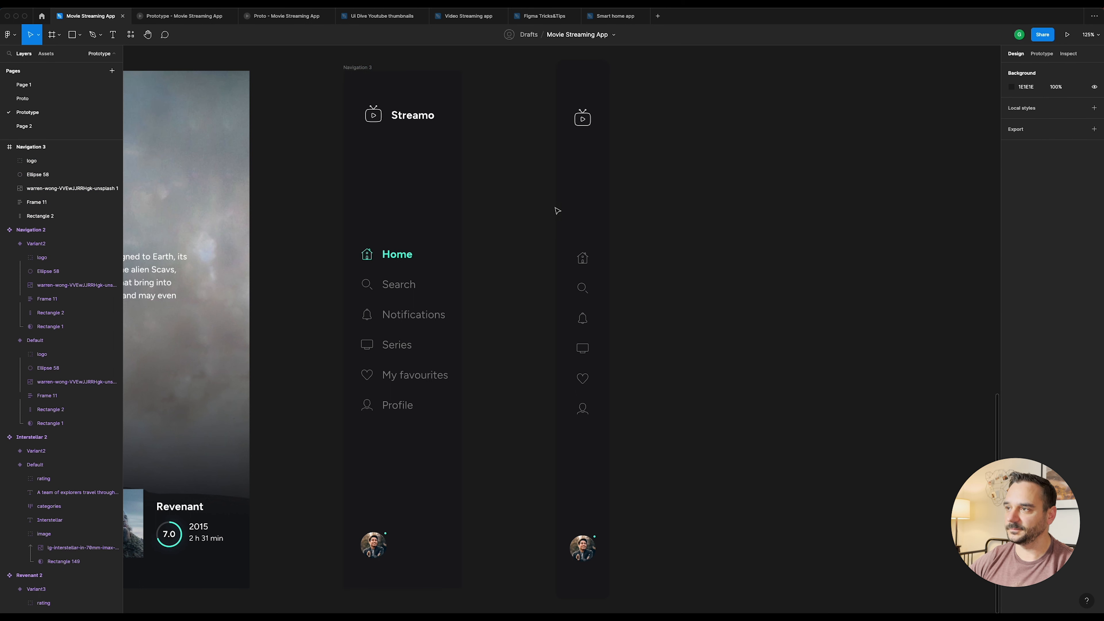
pyautogui.click(581, 186)
pyautogui.press('Delete')
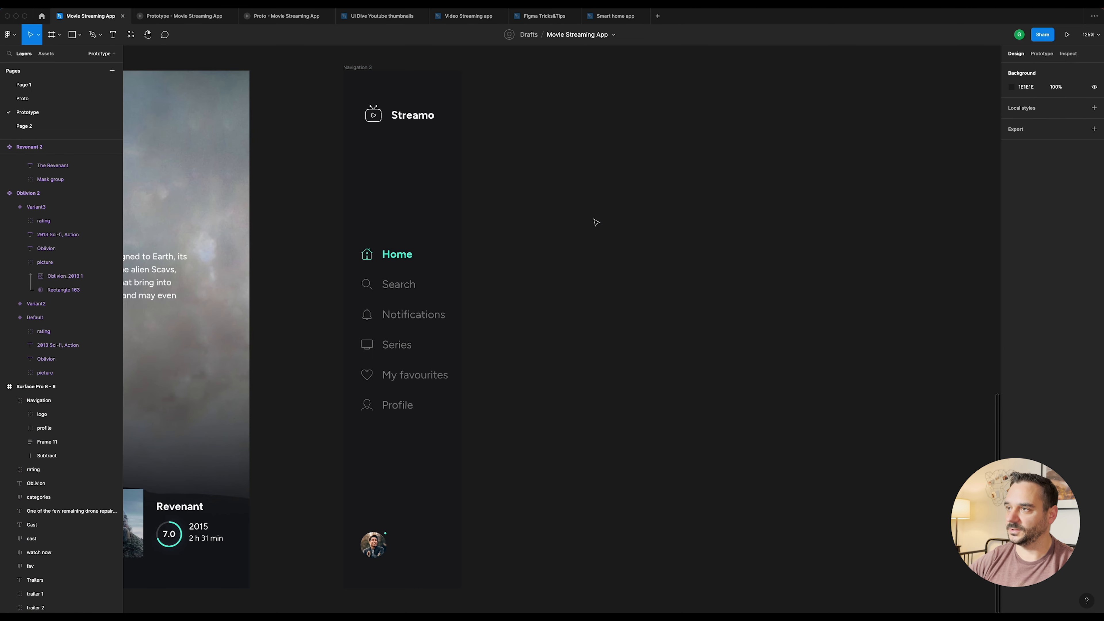
# Step: Turn the Navigation 3 frame into a component and rename it "Navigation transform"
pyautogui.click(399, 166)
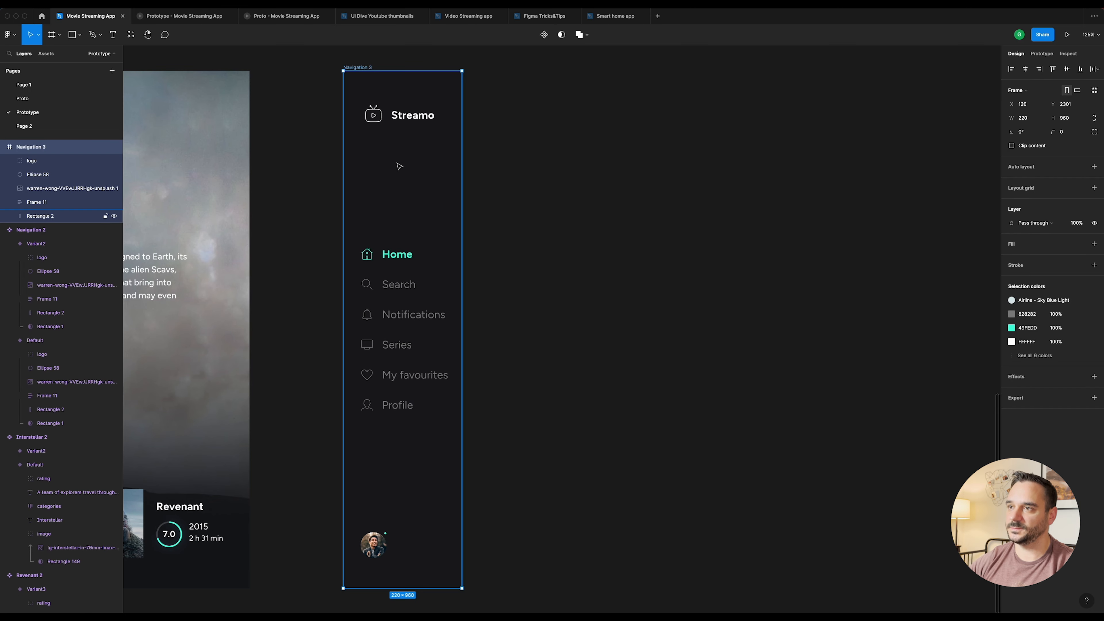
pyautogui.click(544, 36)
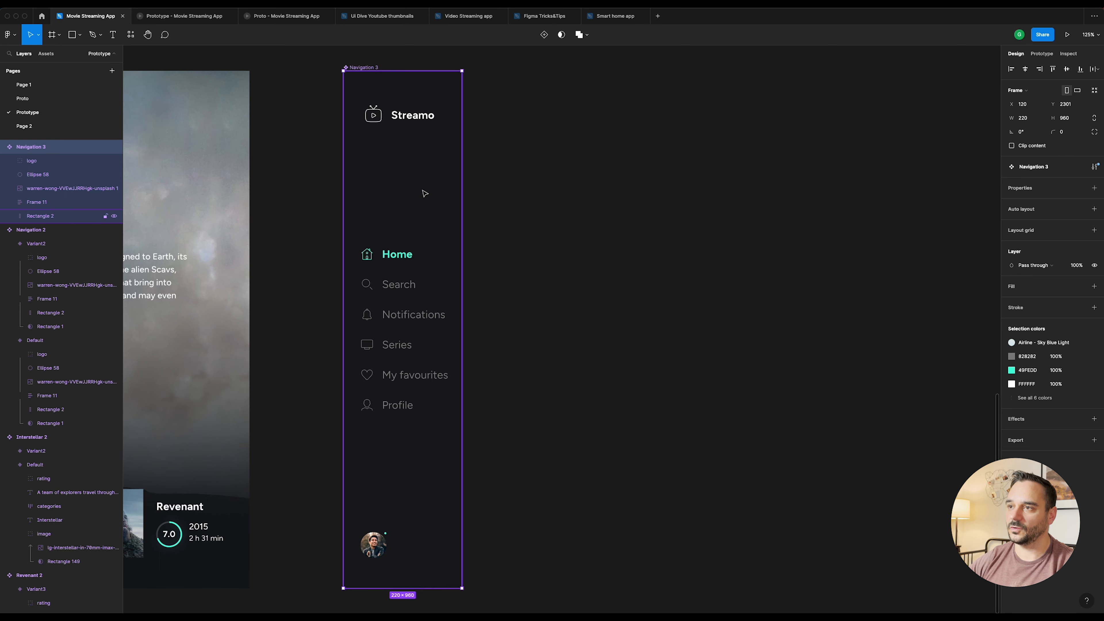
pyautogui.scroll(-1, 425, 193)
pyautogui.scroll(-2, 424, 193)
pyautogui.doubleClick(57, 148)
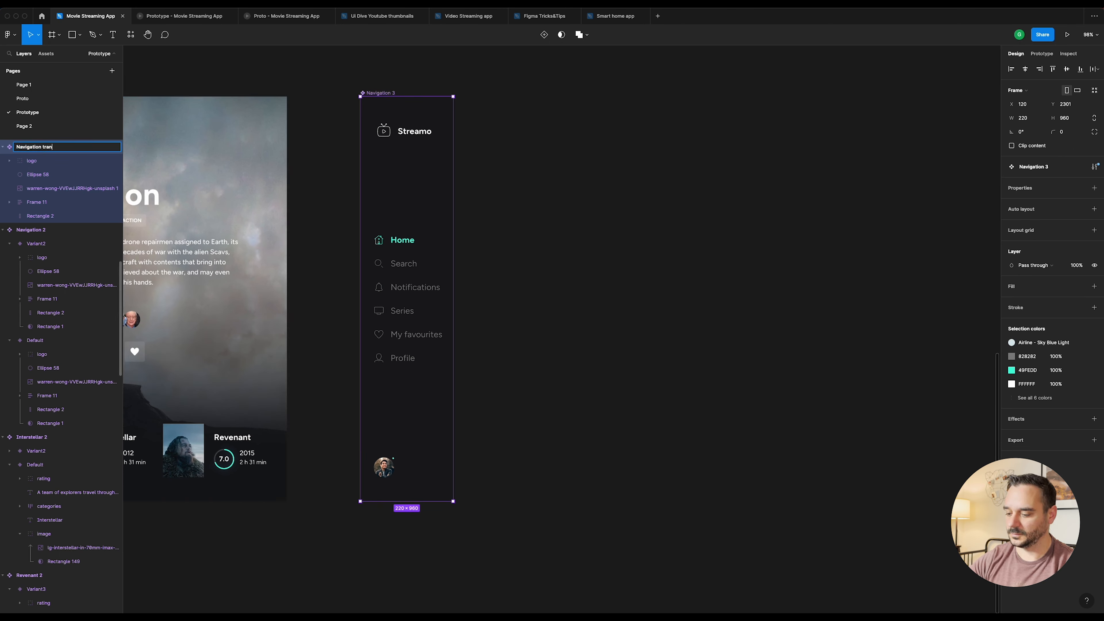
pyautogui.press('Return')
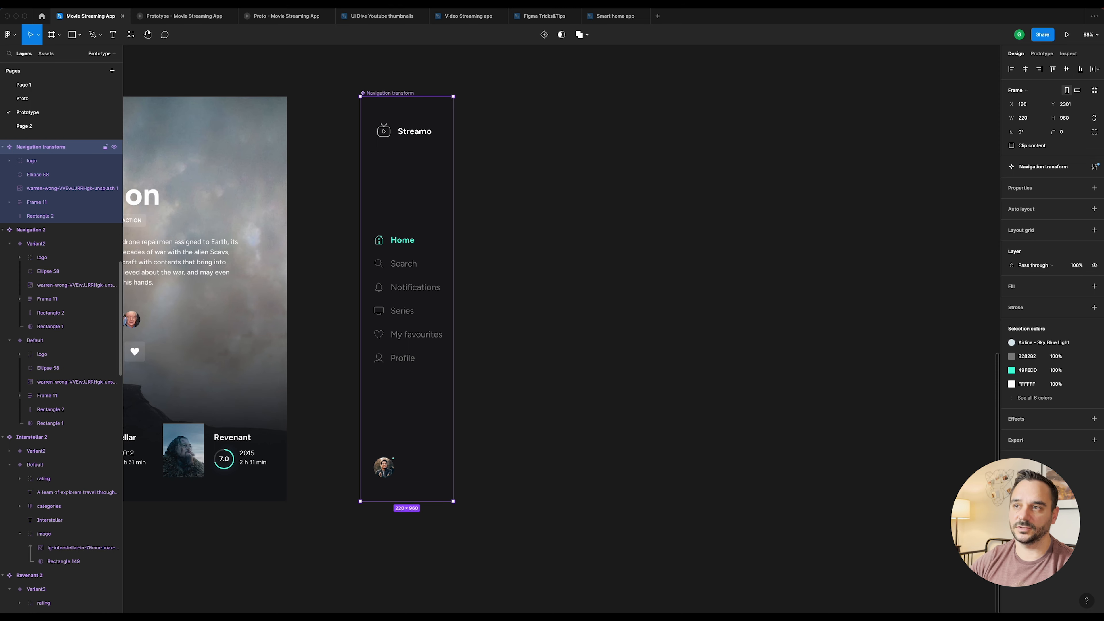
# Step: Add a second variant to the Navigation transform component and widen the component set to make room beside the variants
pyautogui.click(544, 36)
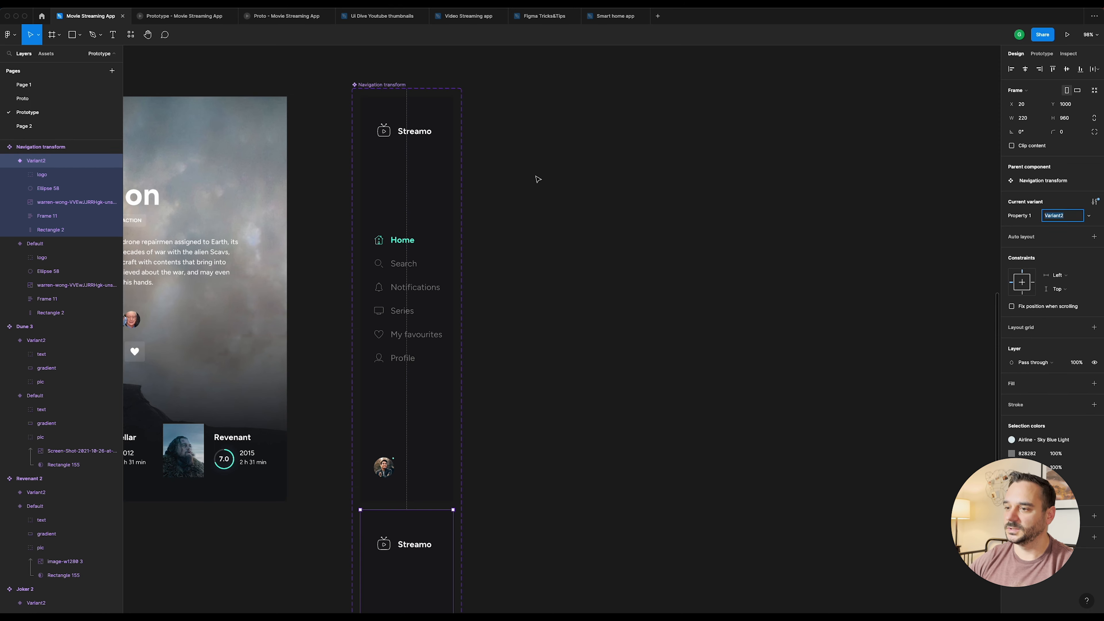
pyautogui.scroll(-5, 537, 177)
pyautogui.click(476, 131)
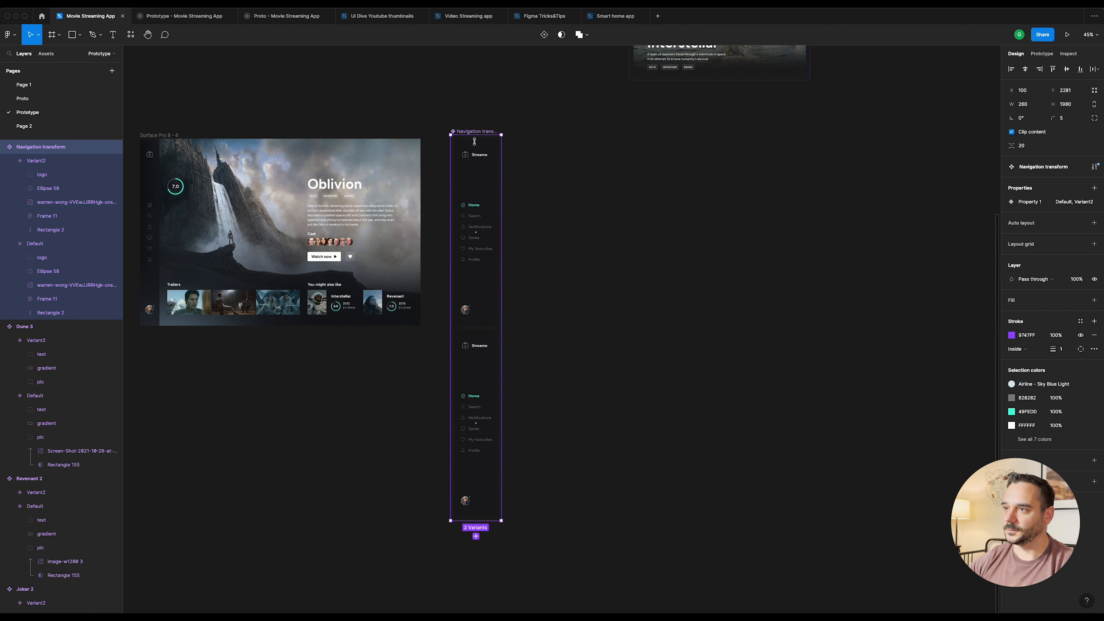
pyautogui.moveTo(501, 160); pyautogui.dragTo(575, 160)
pyautogui.click(541, 355)
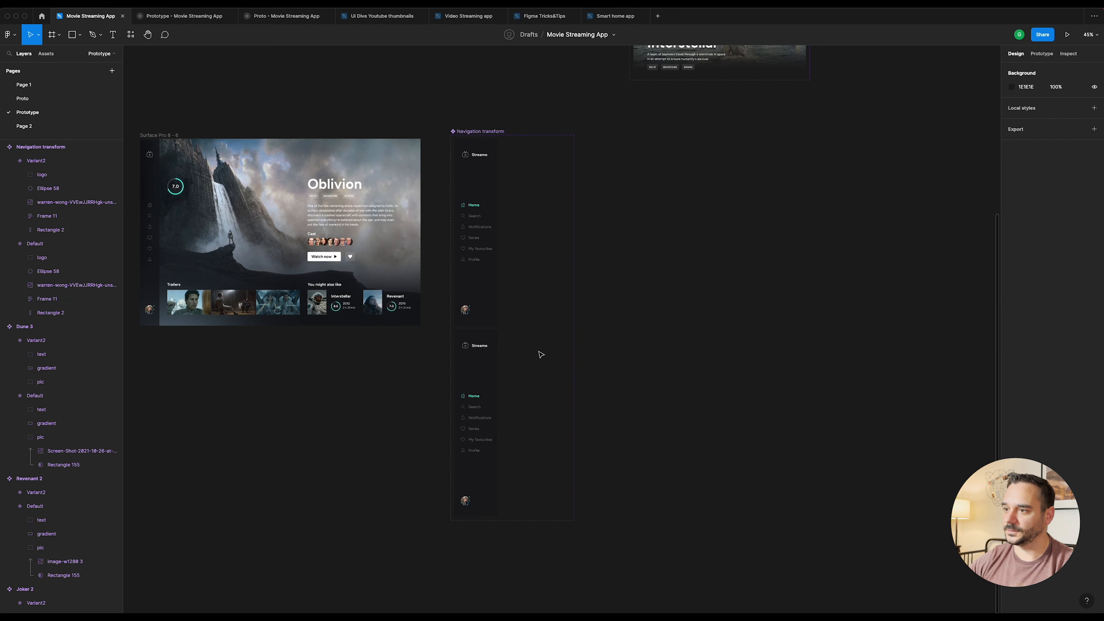
# Step: Place the second Navigation transform variant beside the Default variant, and delete that second variant
pyautogui.click(476, 388)
pyautogui.moveTo(475, 388); pyautogui.dragTo(525, 199)
pyautogui.click(489, 167)
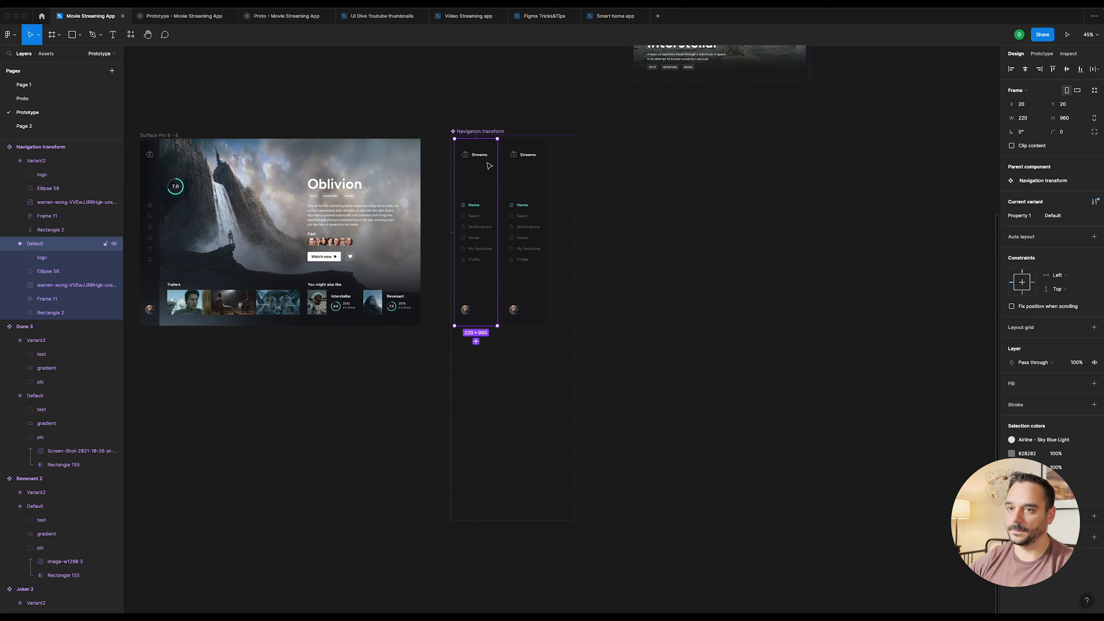
pyautogui.scroll(5, 489, 166)
pyautogui.click(564, 164)
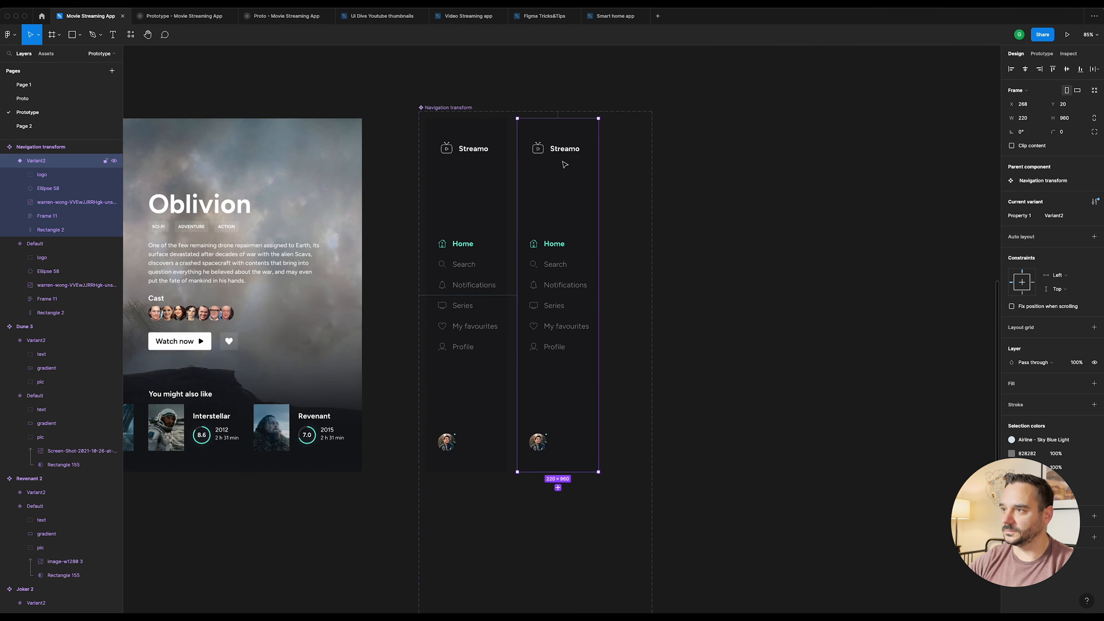
pyautogui.press('Escape')
# Step: Draw a rectangle about 159 × 58 over the Streamo logo in the Default variant
pyautogui.click(470, 156)
pyautogui.scroll(5, 471, 155)
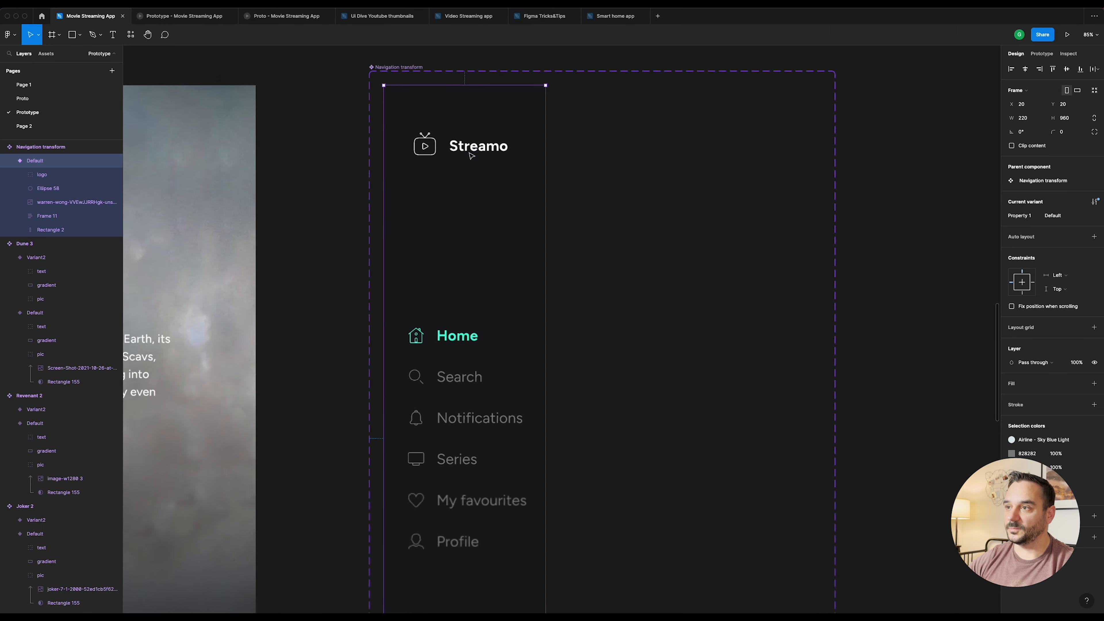
pyautogui.scroll(1, 474, 154)
pyautogui.doubleClick(479, 152)
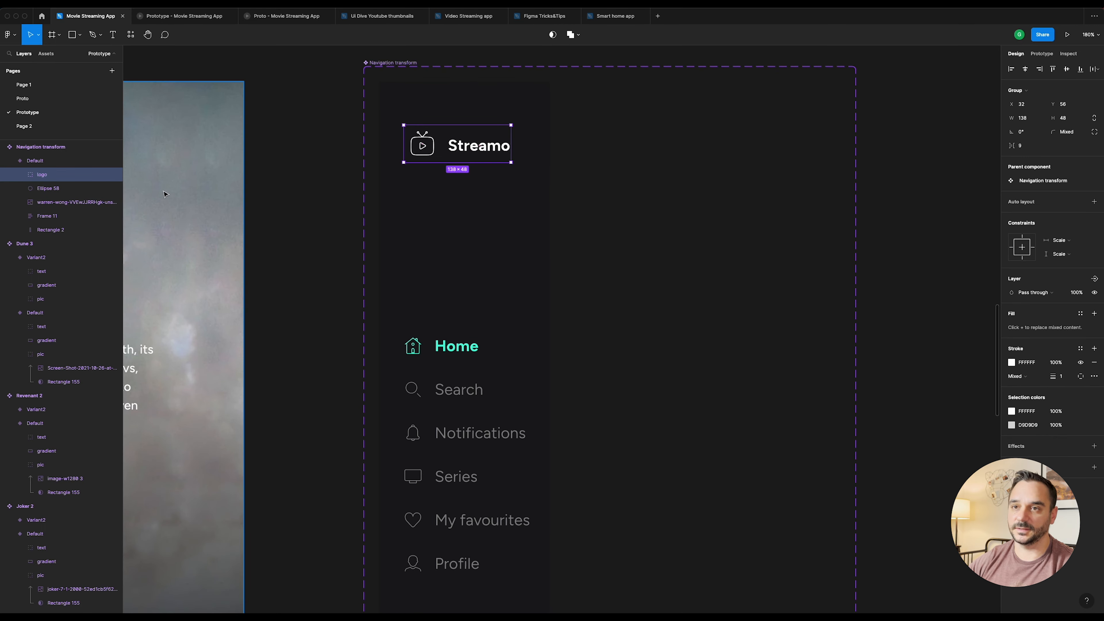
pyautogui.click(81, 188)
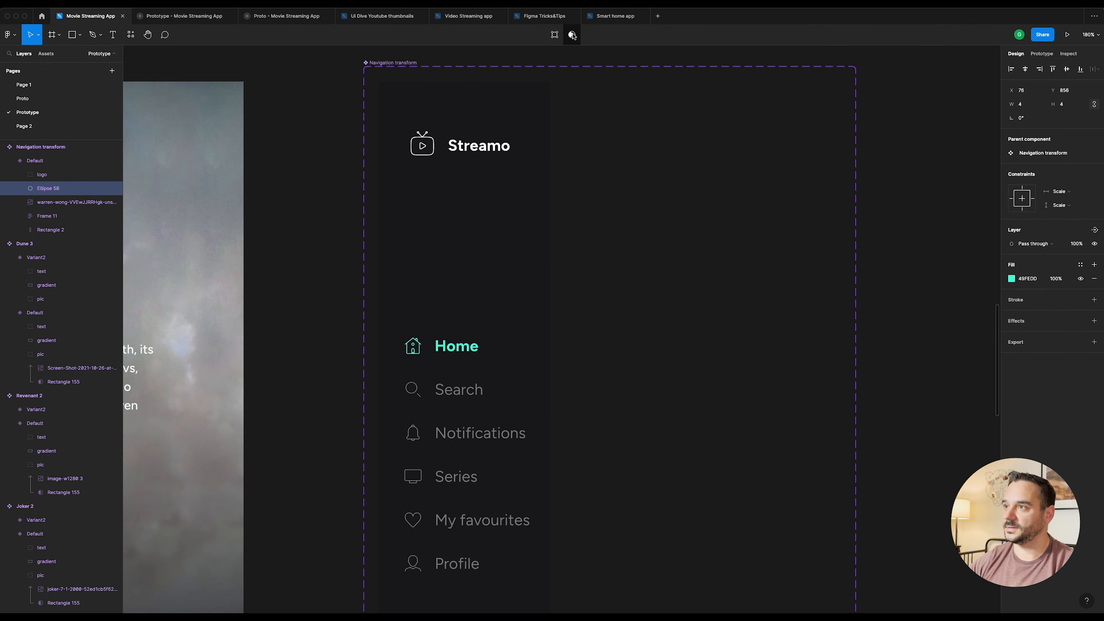
pyautogui.click(77, 35)
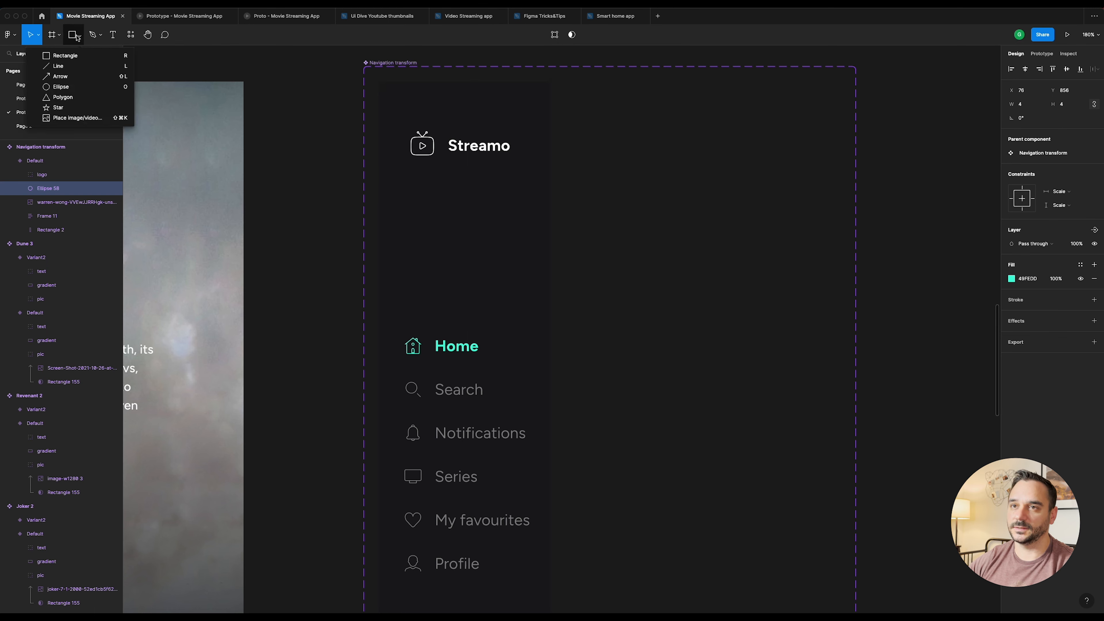
pyautogui.click(73, 57)
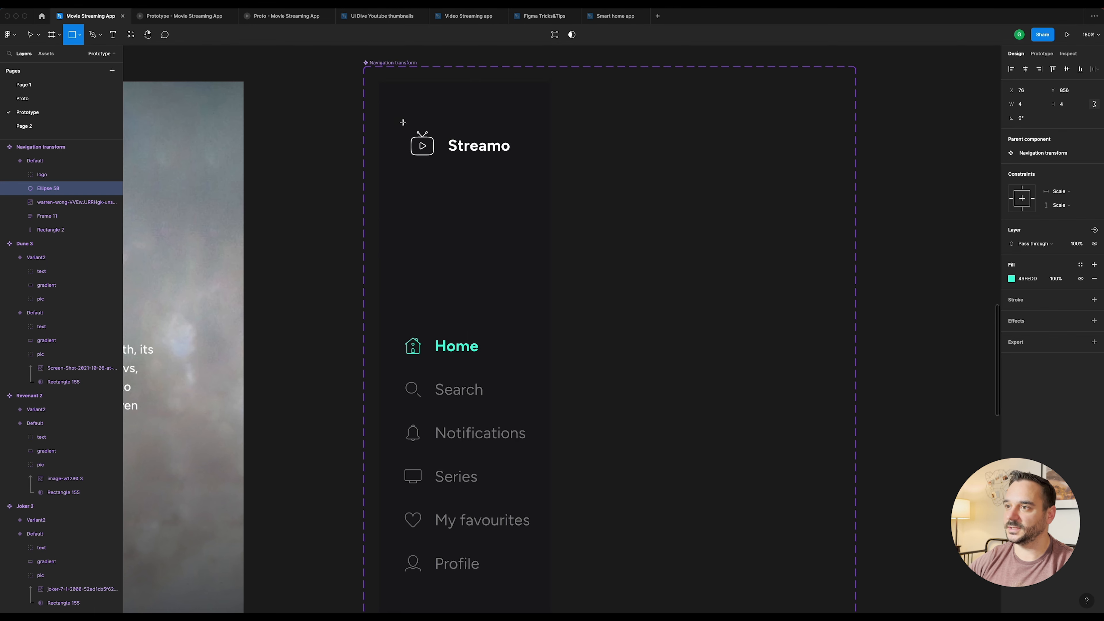
pyautogui.moveTo(403, 123); pyautogui.dragTo(530, 168)
# Step: Move the new rectangle directly beneath the logo layer and use it as a mask for the logo
pyautogui.press('BackSpace')
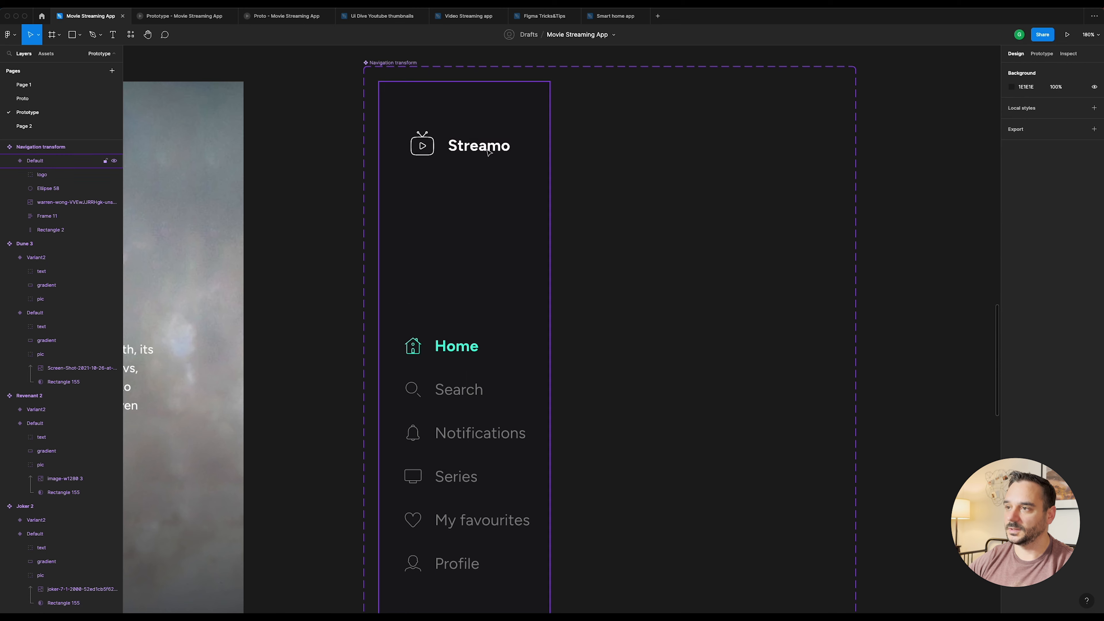
pyautogui.click(489, 151)
pyautogui.click(489, 151)
pyautogui.click(65, 189)
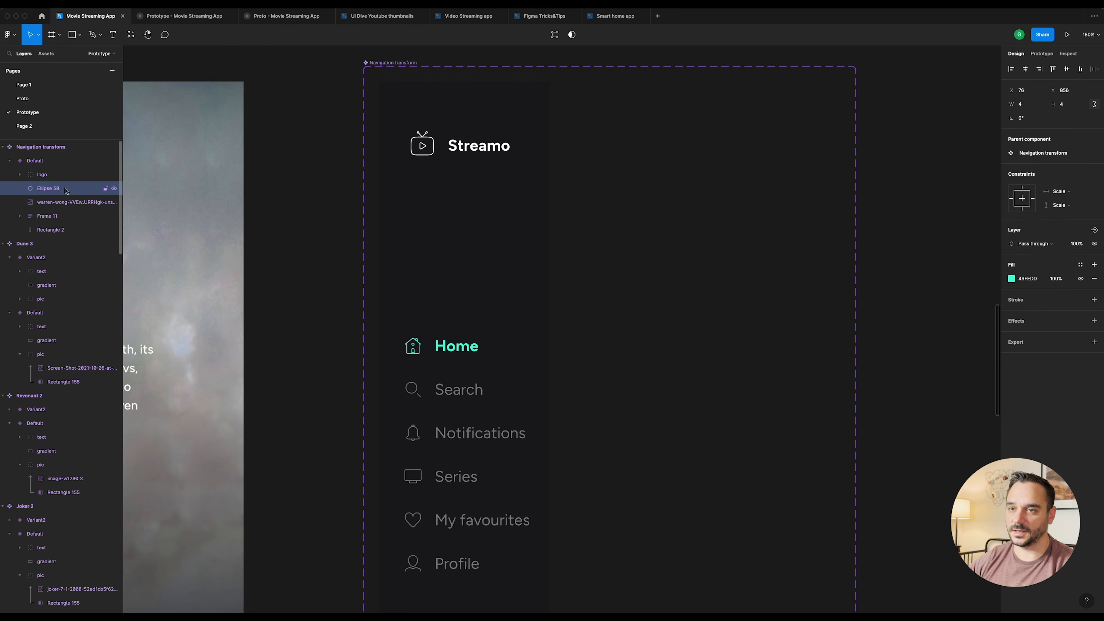
pyautogui.press('super+v')
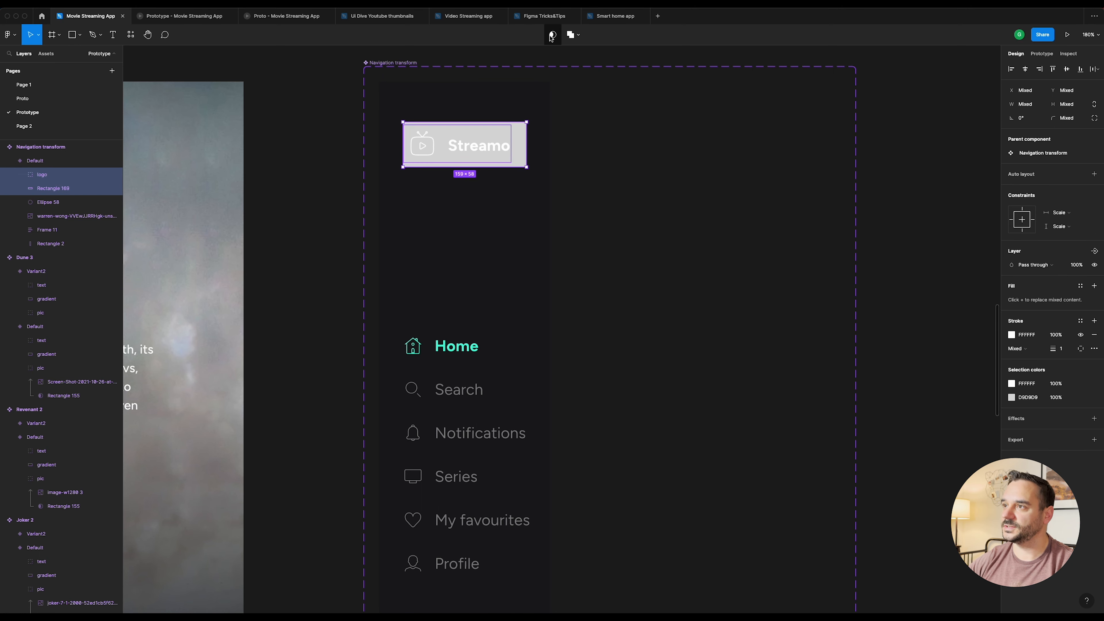
pyautogui.click(571, 34)
# Step: Draw a rectangle over the Home to Profile menu items and enlarge it to about 188 × 369
pyautogui.scroll(-5, 483, 277)
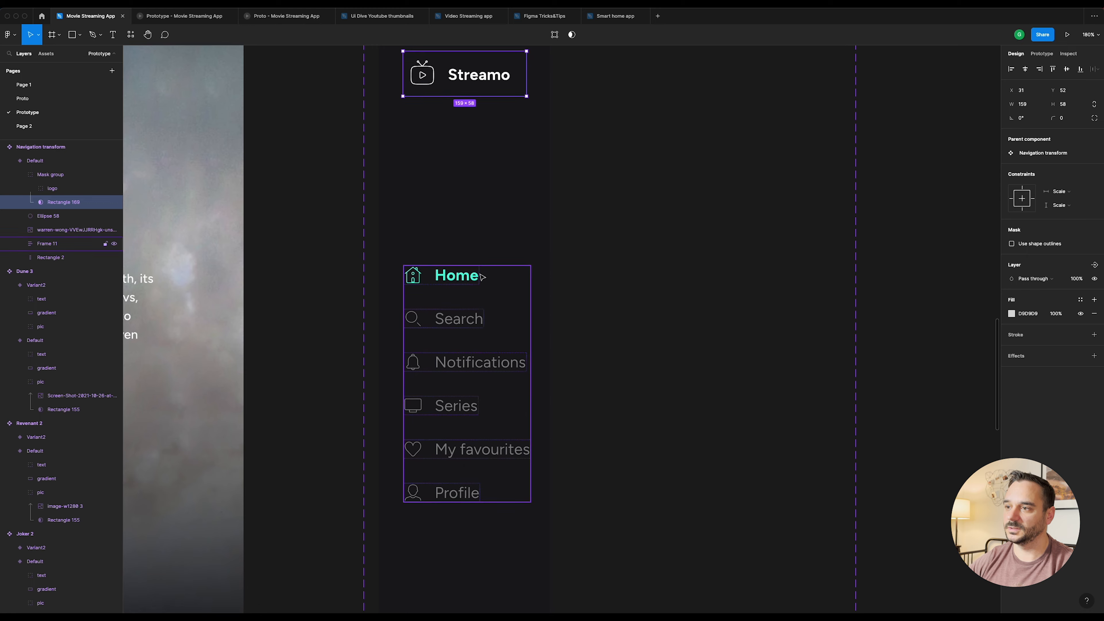
pyautogui.click(468, 257)
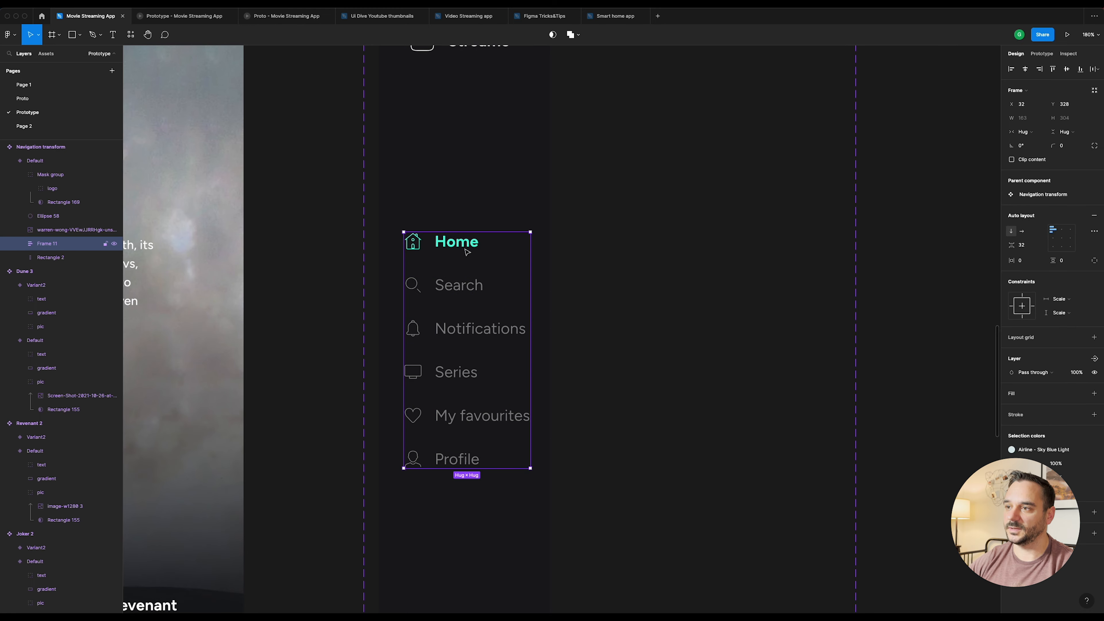
pyautogui.click(66, 259)
pyautogui.hotkey('shift', '2')
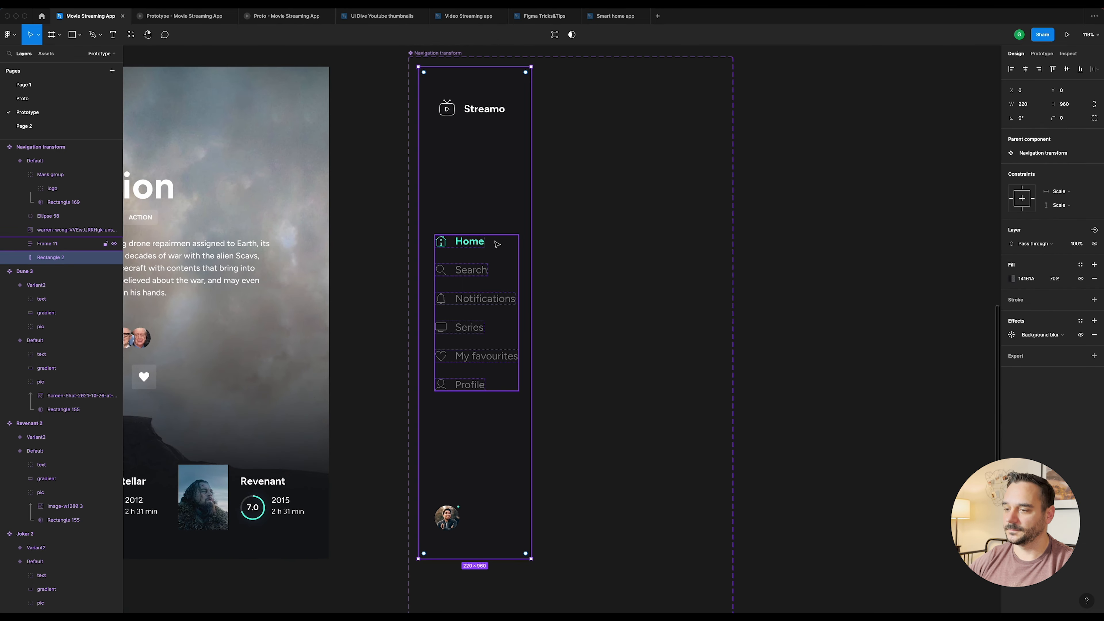
pyautogui.click(73, 37)
pyautogui.moveTo(431, 226); pyautogui.dragTo(525, 414)
pyautogui.scroll(5, 508, 360)
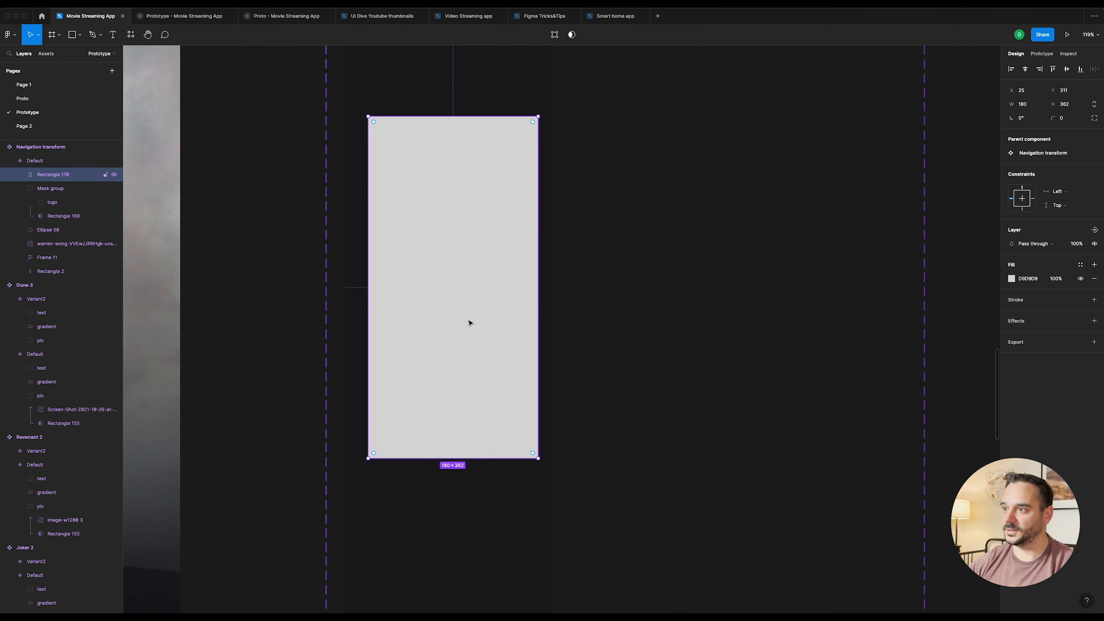
pyautogui.moveTo(366, 266); pyautogui.dragTo(360, 268)
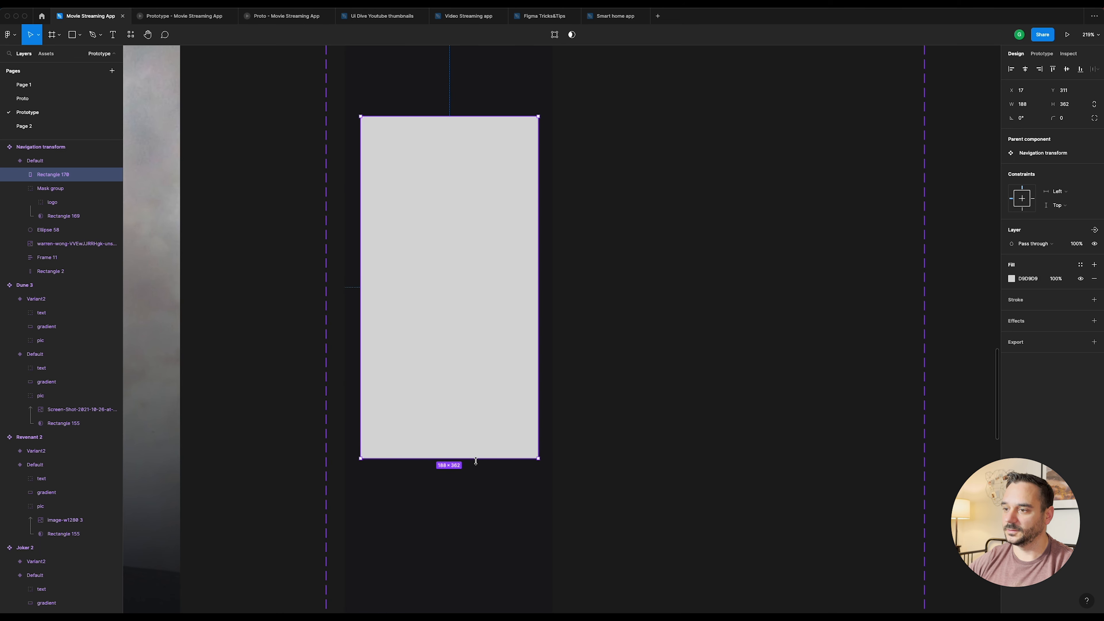
pyautogui.moveTo(474, 458); pyautogui.dragTo(474, 465)
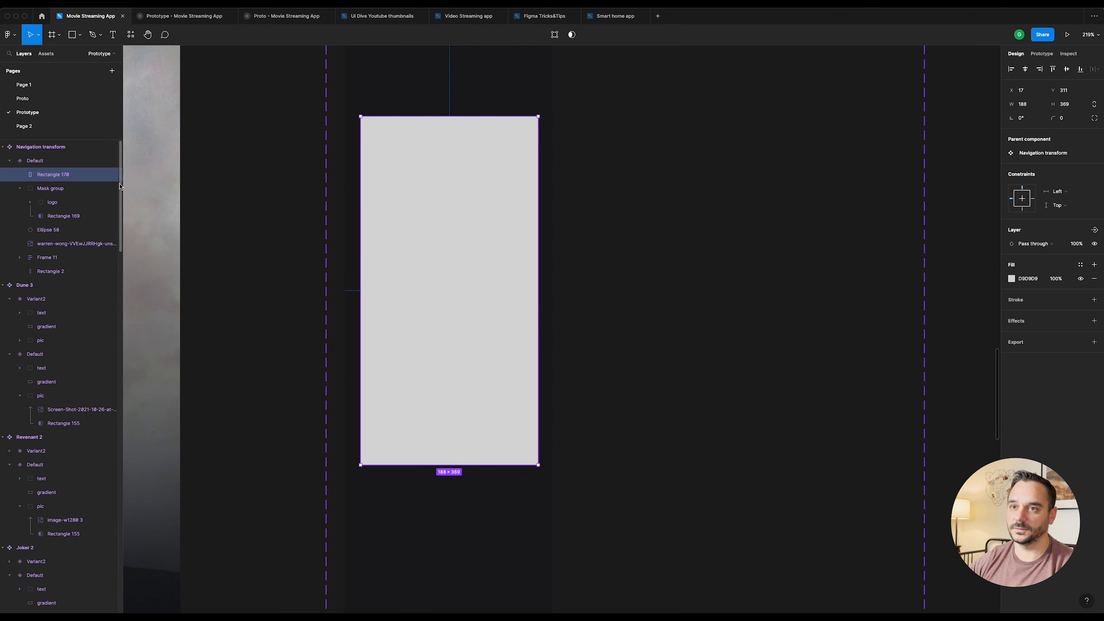
# Step: Move the menu rectangle directly beneath Frame 11 and use it as a mask for the menu items
pyautogui.click(21, 192)
pyautogui.moveTo(52, 174); pyautogui.dragTo(75, 237)
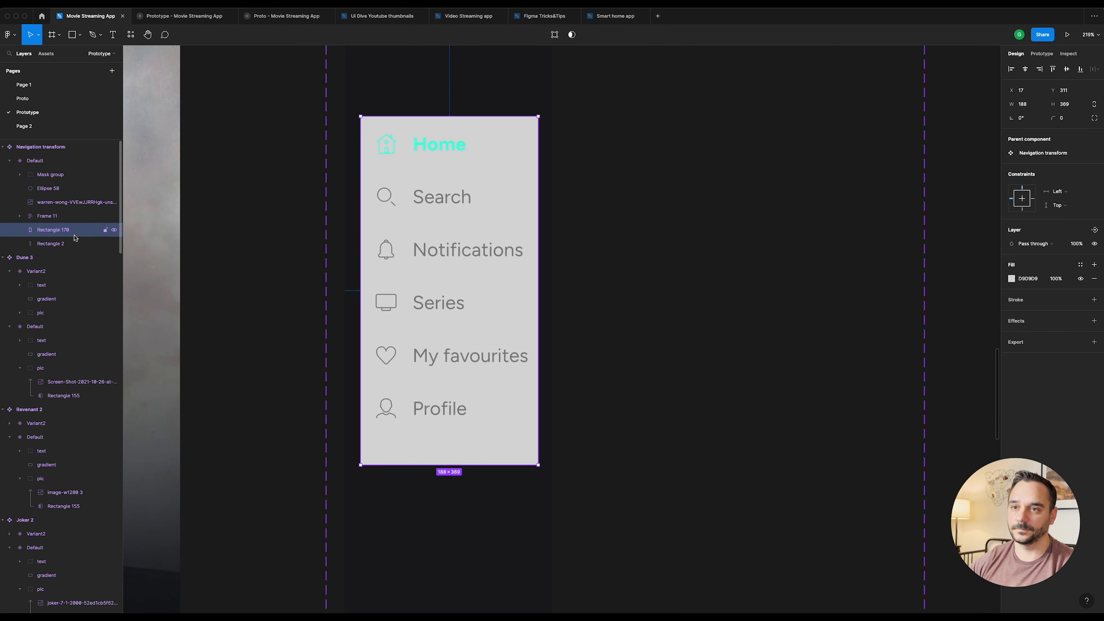
pyautogui.click(65, 217)
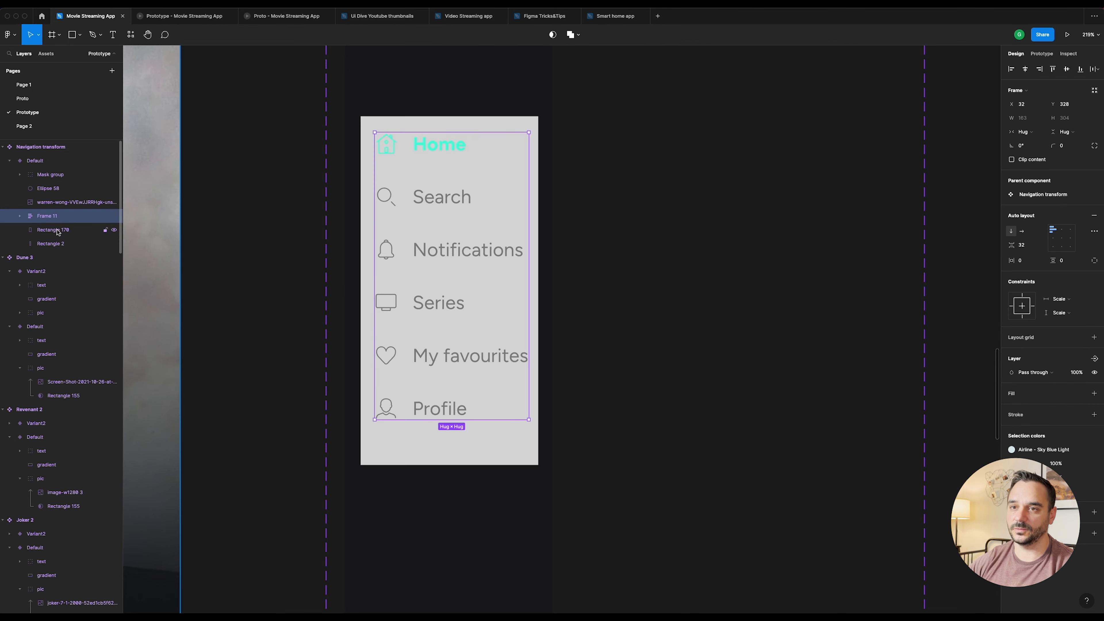
pyautogui.keyDown('shift'); pyautogui.click(94, 230); pyautogui.keyUp('shift')
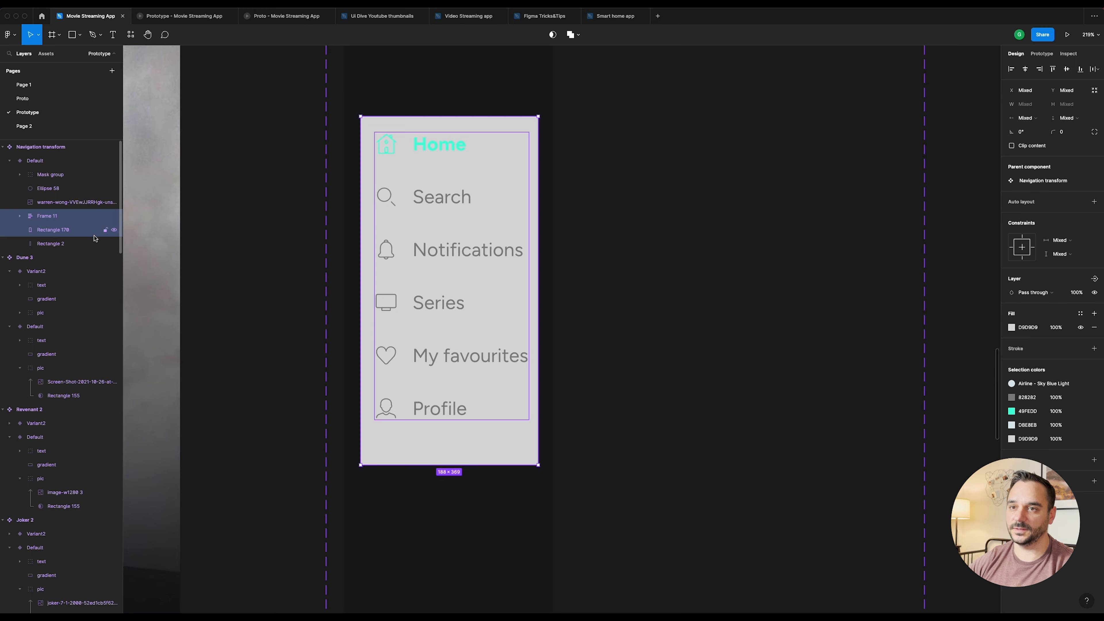
pyautogui.click(552, 35)
# Step: Shorten the Navigation transform component set to a height of about 1003 so it fits the Default variant
pyautogui.scroll(-5, 511, 198)
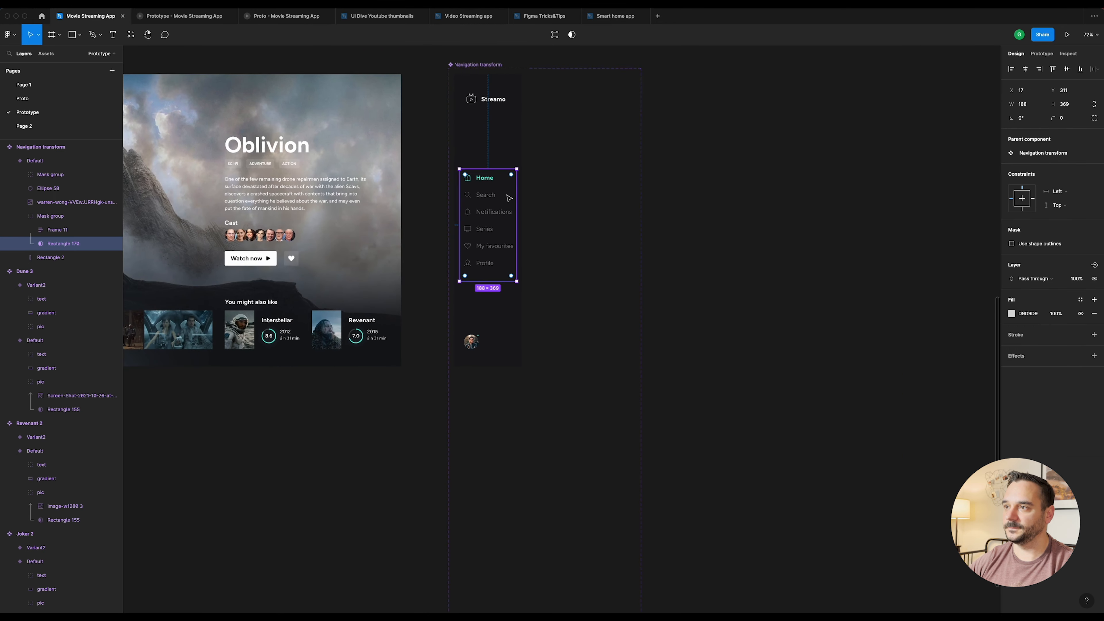
pyautogui.scroll(-1, 509, 198)
pyautogui.click(646, 85)
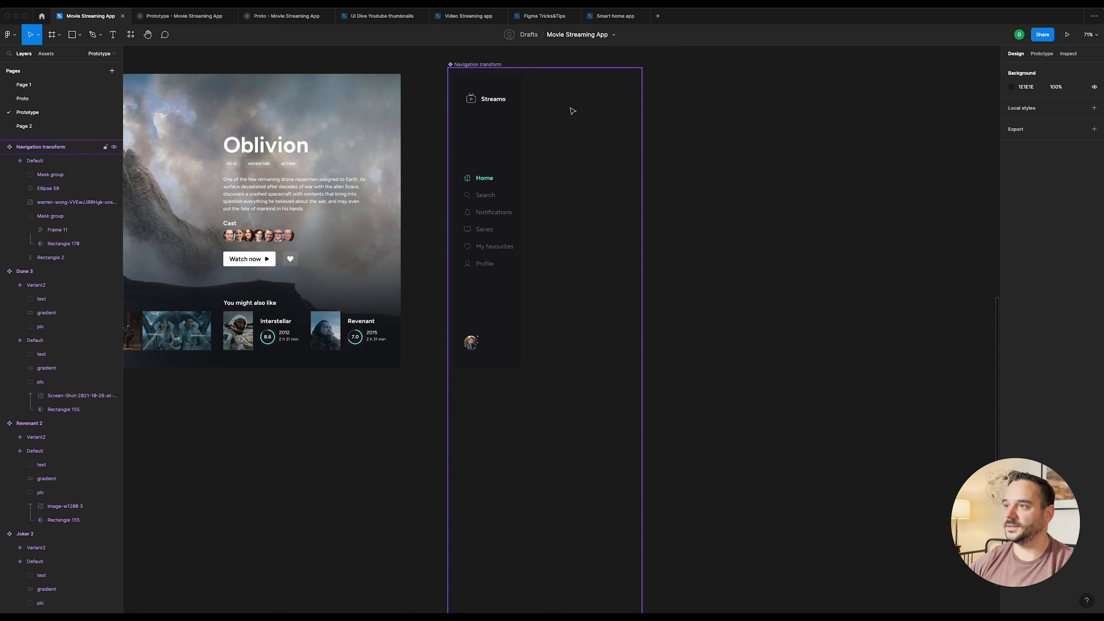
pyautogui.click(517, 107)
pyautogui.click(490, 64)
pyautogui.scroll(-3, 557, 141)
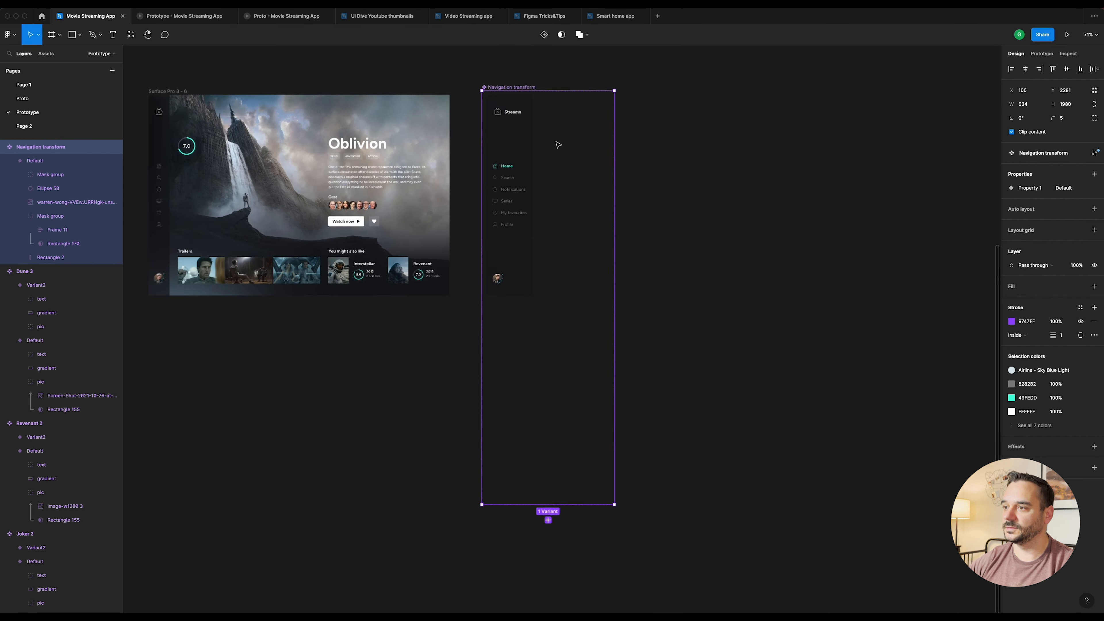
pyautogui.scroll(-3, 558, 144)
pyautogui.moveTo(574, 387); pyautogui.dragTo(571, 250)
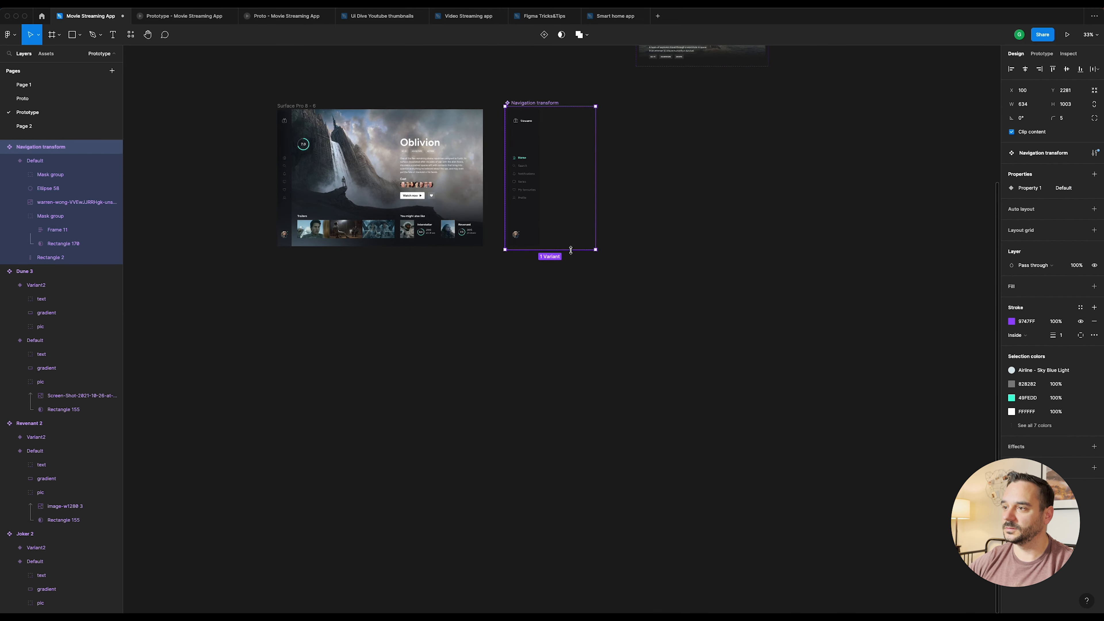
# Step: Duplicate the masked Default variant beside itself inside the component set as a second variant
pyautogui.press('Return')
pyautogui.scroll(5, 578, 114)
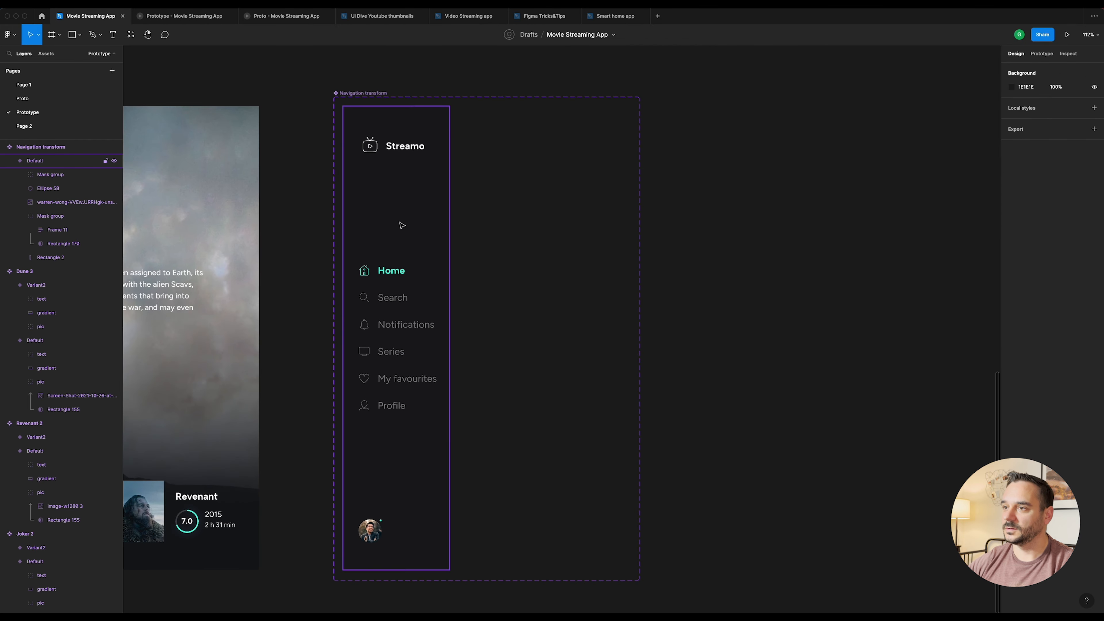
pyautogui.moveTo(388, 262); pyautogui.dragTo(509, 256)
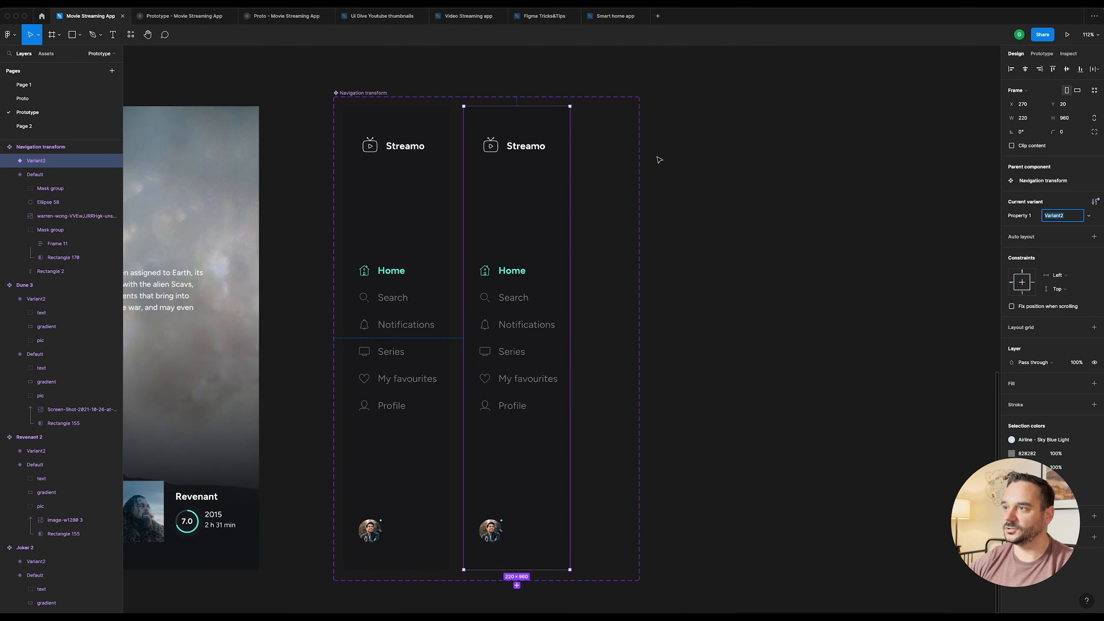
# Step: Narrow the logo's mask rectangle in the second variant to about 49 wide, leaving only the TV icon uncovered
pyautogui.click(533, 148)
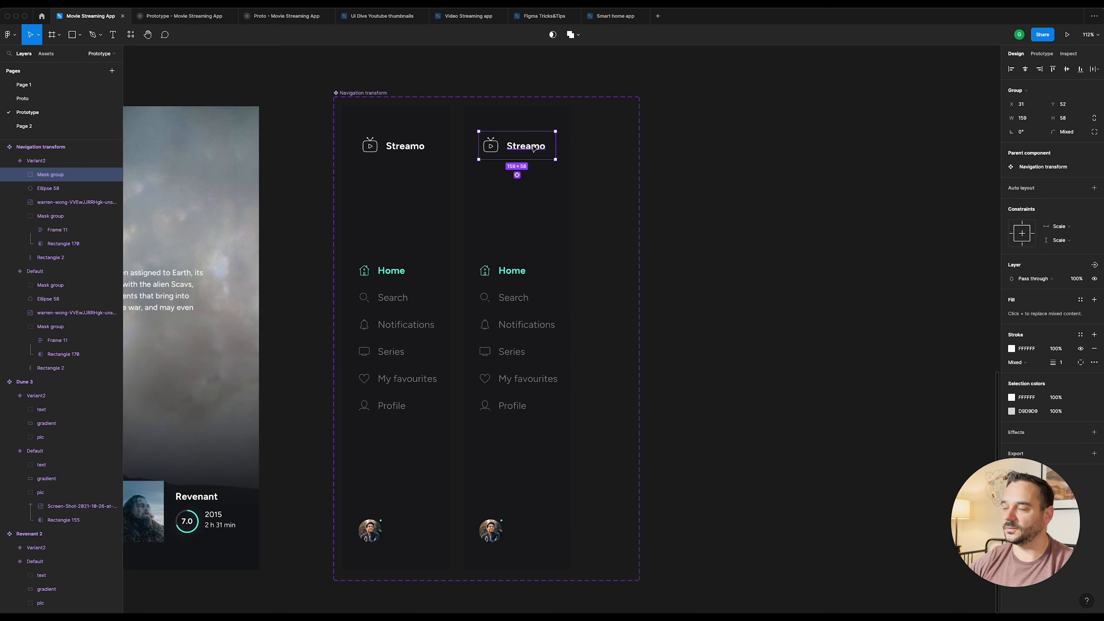
pyautogui.scroll(3, 533, 148)
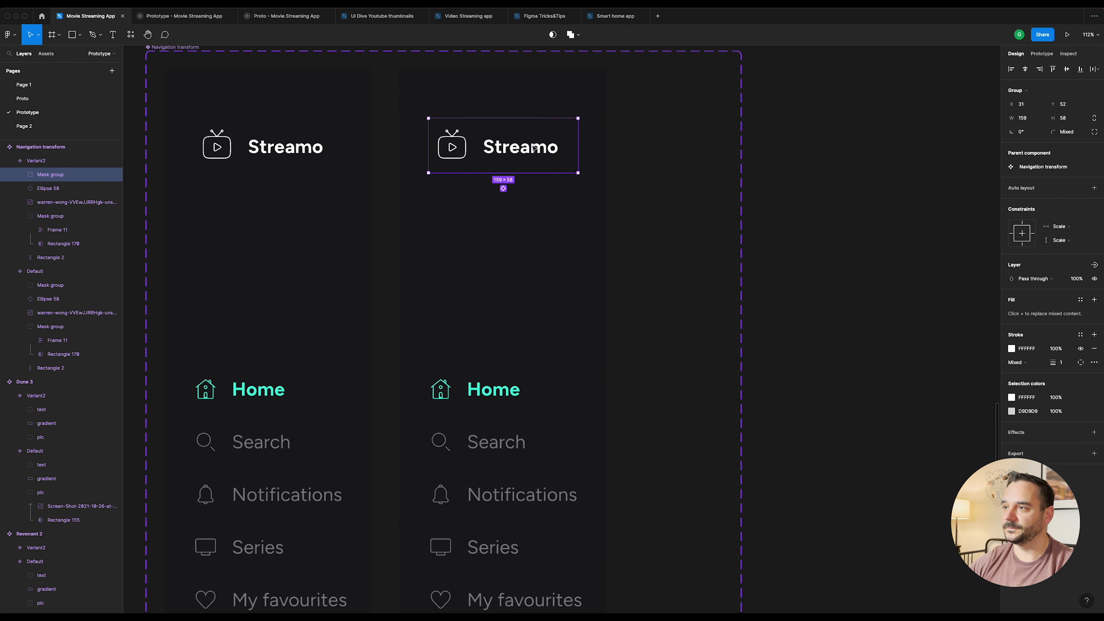
pyautogui.click(20, 175)
pyautogui.click(65, 202)
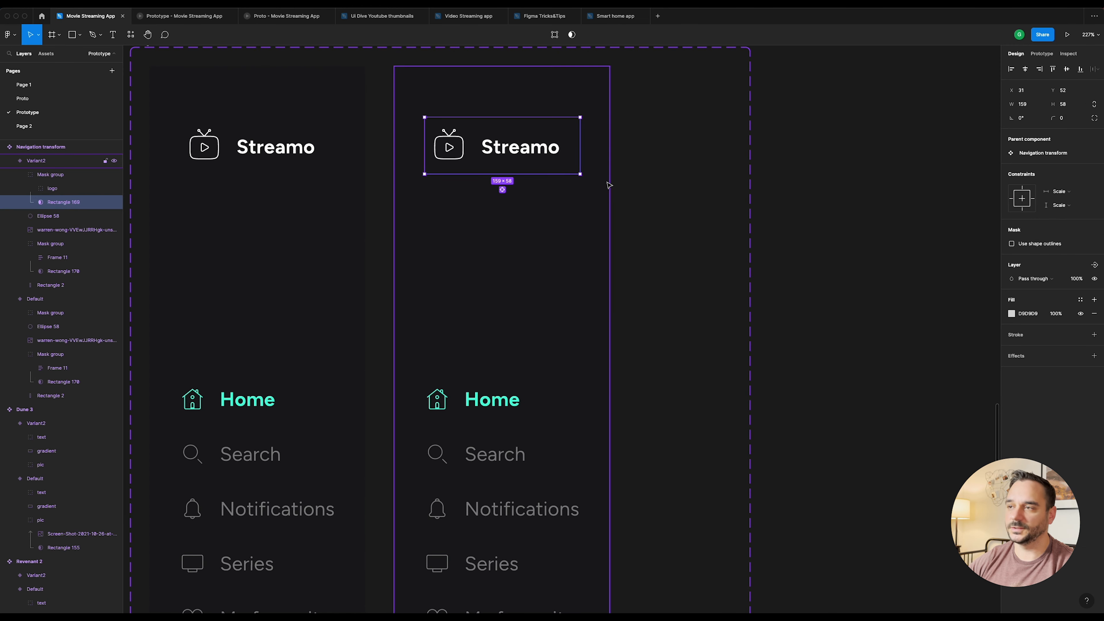
pyautogui.moveTo(580, 131); pyautogui.dragTo(473, 130)
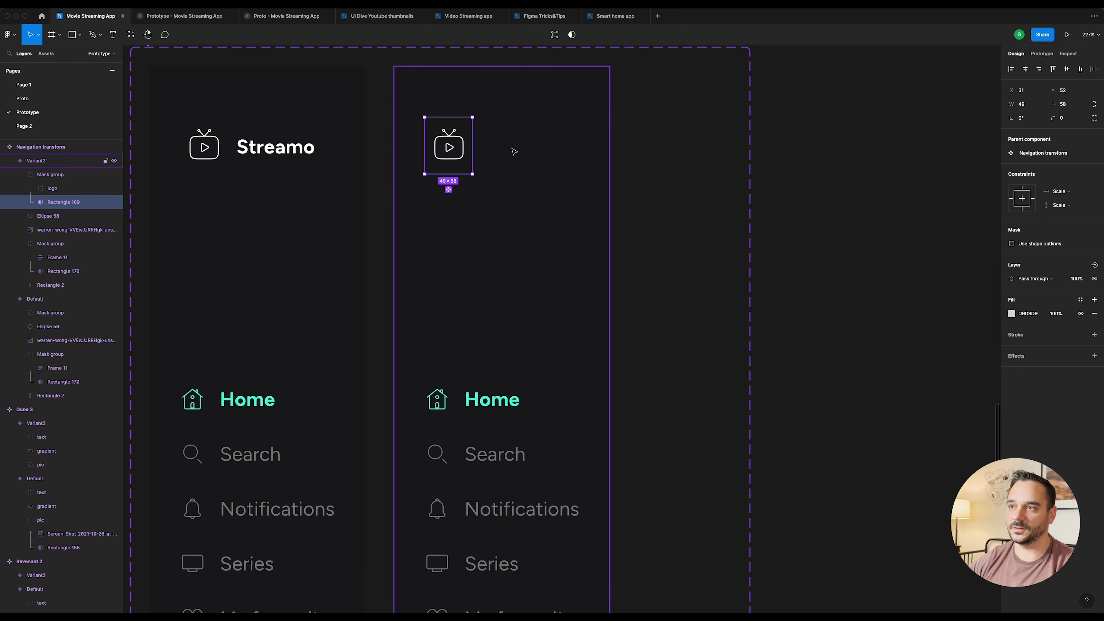
# Step: Narrow the menu's mask rectangle in the second variant to 54 wide, hiding the item labels beside the icons
pyautogui.click(519, 411)
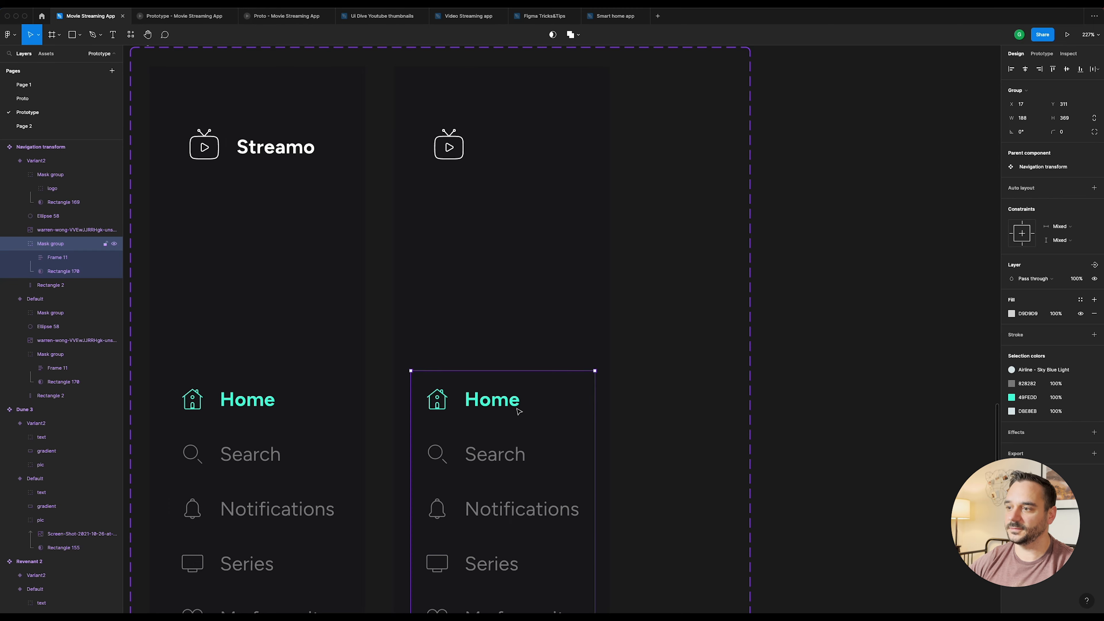
pyautogui.click(65, 272)
pyautogui.scroll(-2, 538, 366)
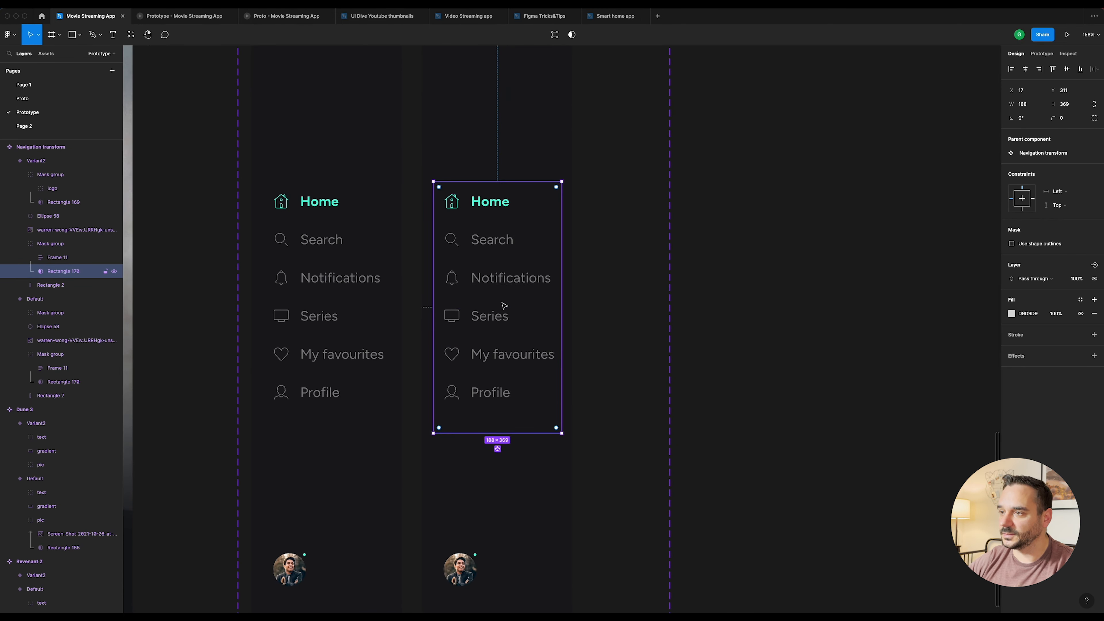
pyautogui.scroll(5, 504, 304)
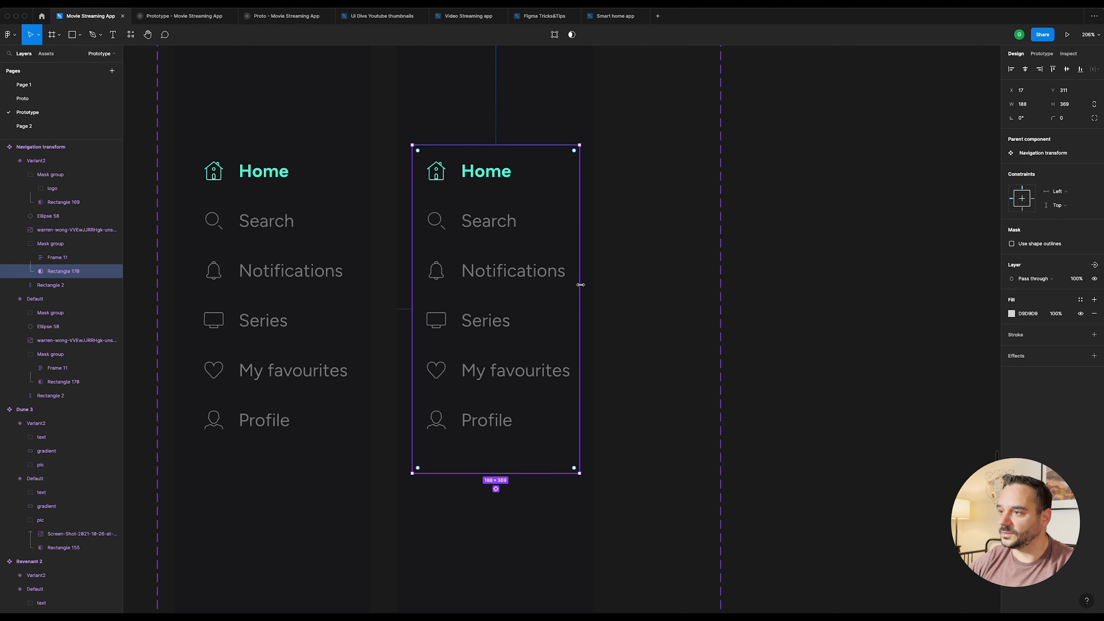
pyautogui.moveTo(580, 285); pyautogui.dragTo(460, 273)
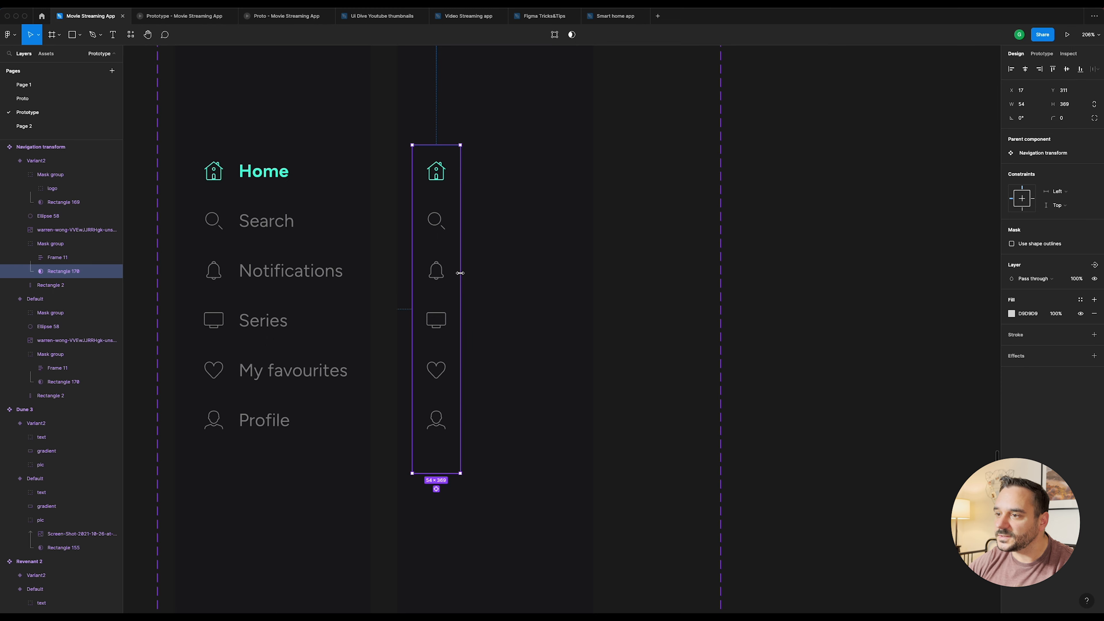
# Step: Set the width of the background rectangle in the second Navigation transform variant to 100
pyautogui.scroll(-5, 461, 273)
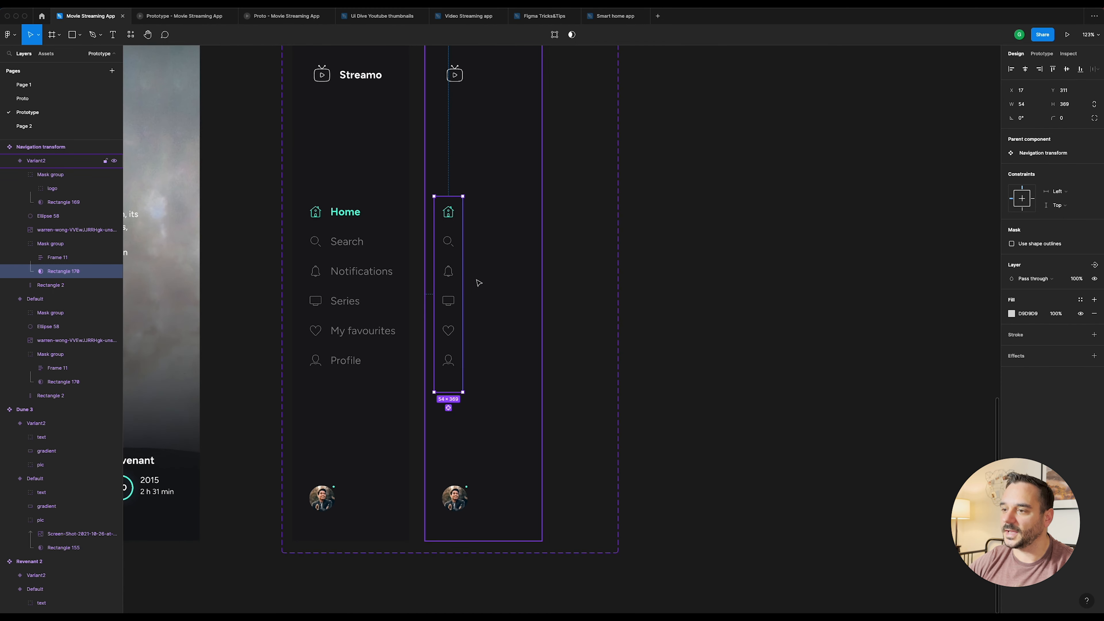
pyautogui.scroll(-1, 472, 305)
pyautogui.click(454, 478)
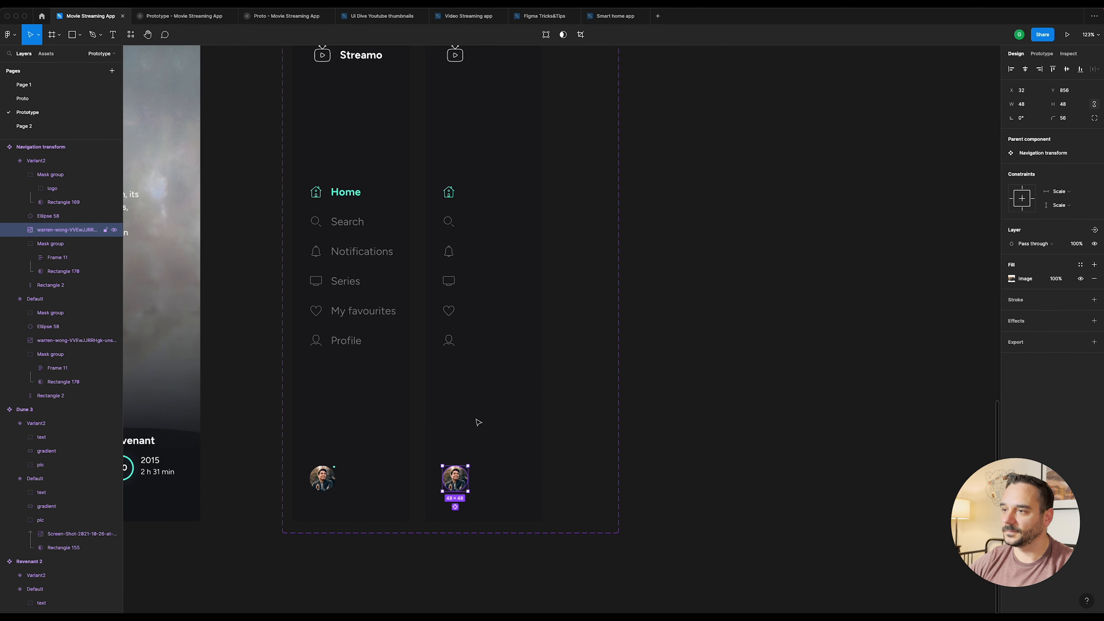
pyautogui.click(500, 192)
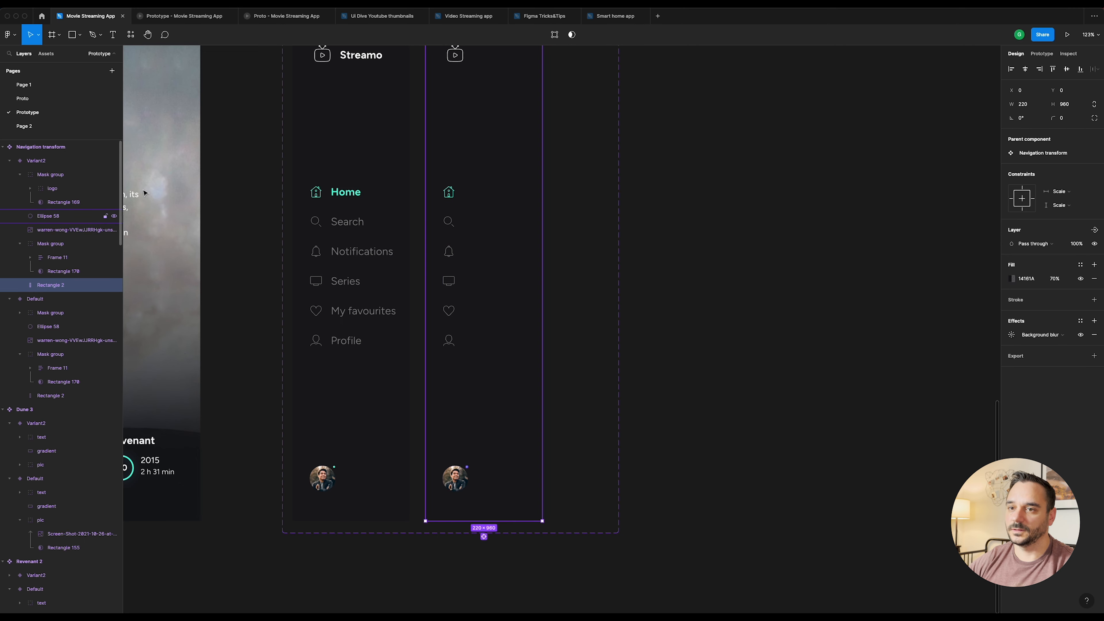
pyautogui.scroll(1, 376, 216)
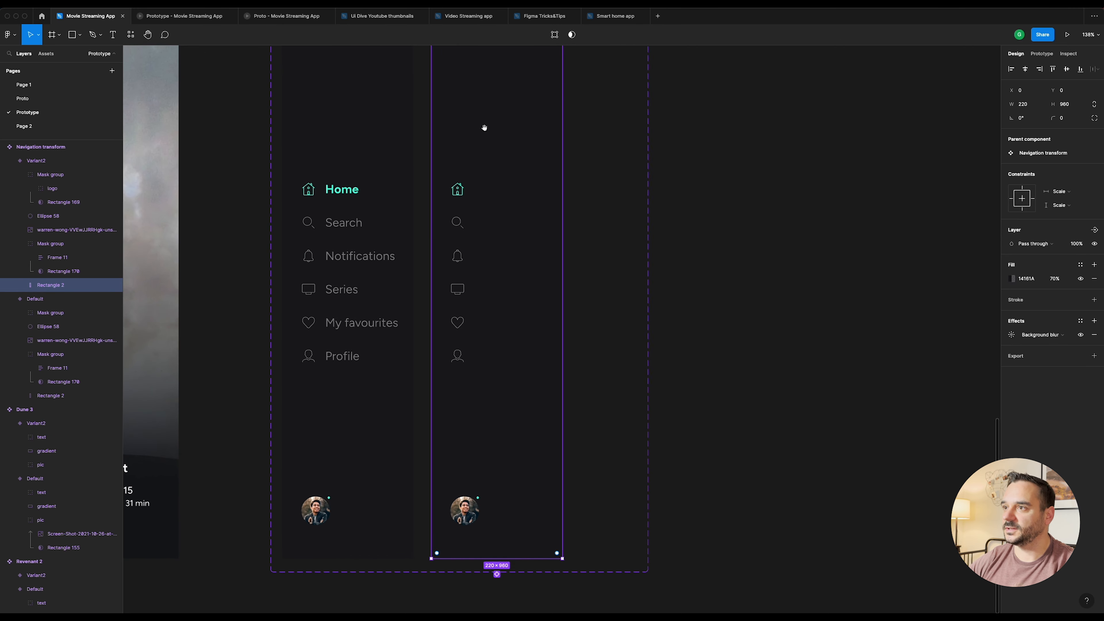
pyautogui.scroll(3, 484, 127)
pyautogui.click(1029, 106)
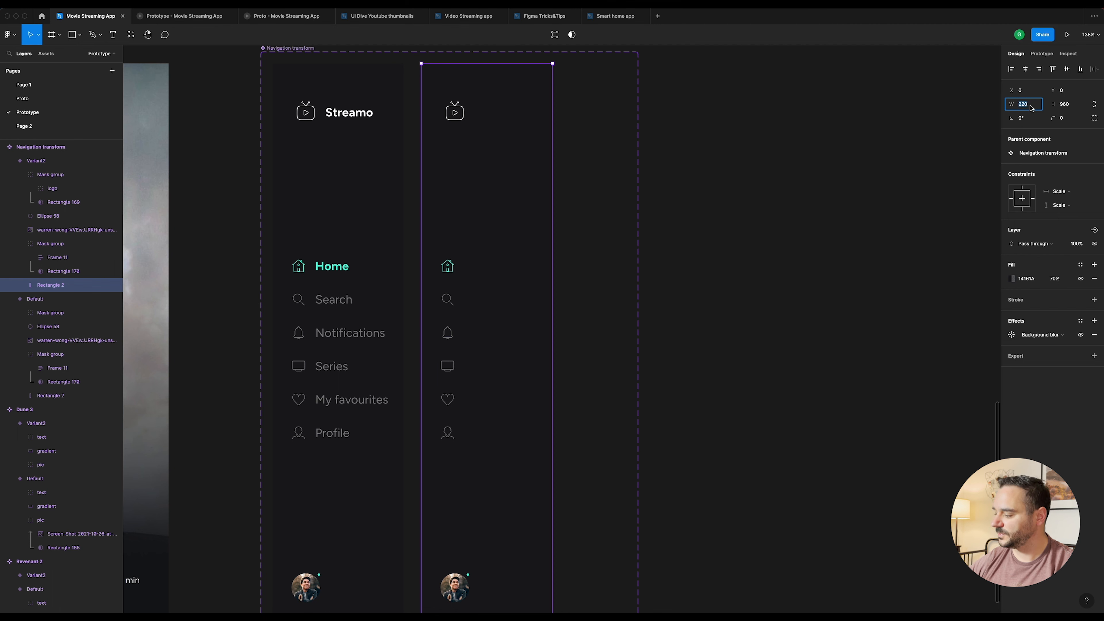
pyautogui.write('1')
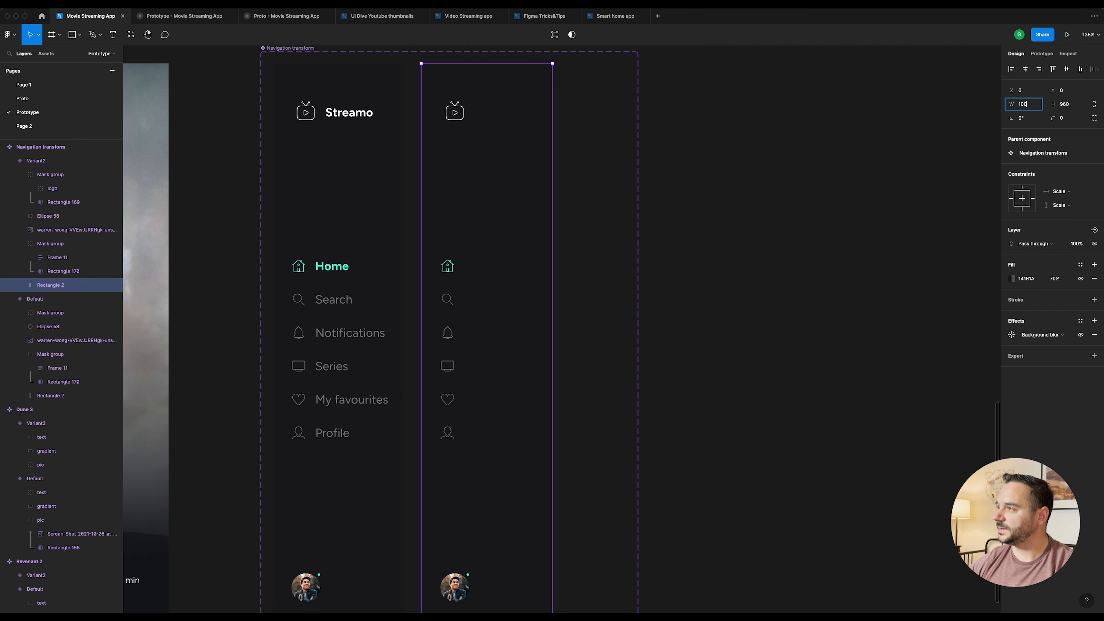
pyautogui.write('00')
pyautogui.press('Return')
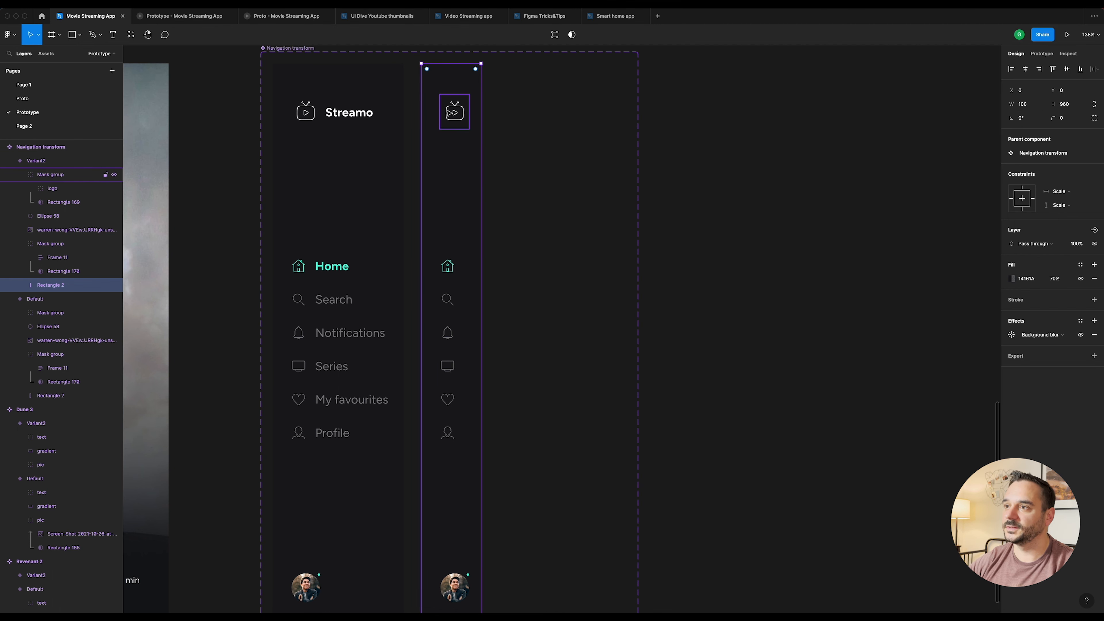
# Step: Centre the masked logo and the masked menu icons horizontally on the second variant's narrow background
pyautogui.click(455, 111)
pyautogui.scroll(3, 457, 112)
pyautogui.scroll(5, 457, 111)
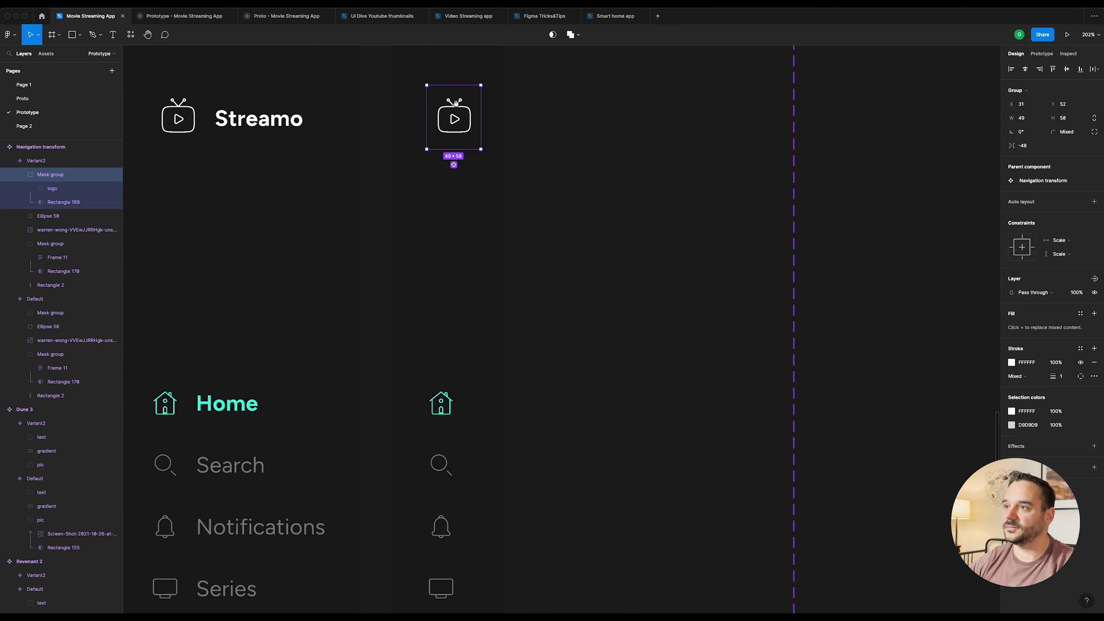
pyautogui.moveTo(459, 182); pyautogui.dragTo(452, 207)
pyautogui.scroll(-6, 454, 182)
pyautogui.click(444, 194)
# Step: Move the second variant's profile picture together with its status dot so they are horizontally centred on the narrow background
pyautogui.scroll(-5, 461, 391)
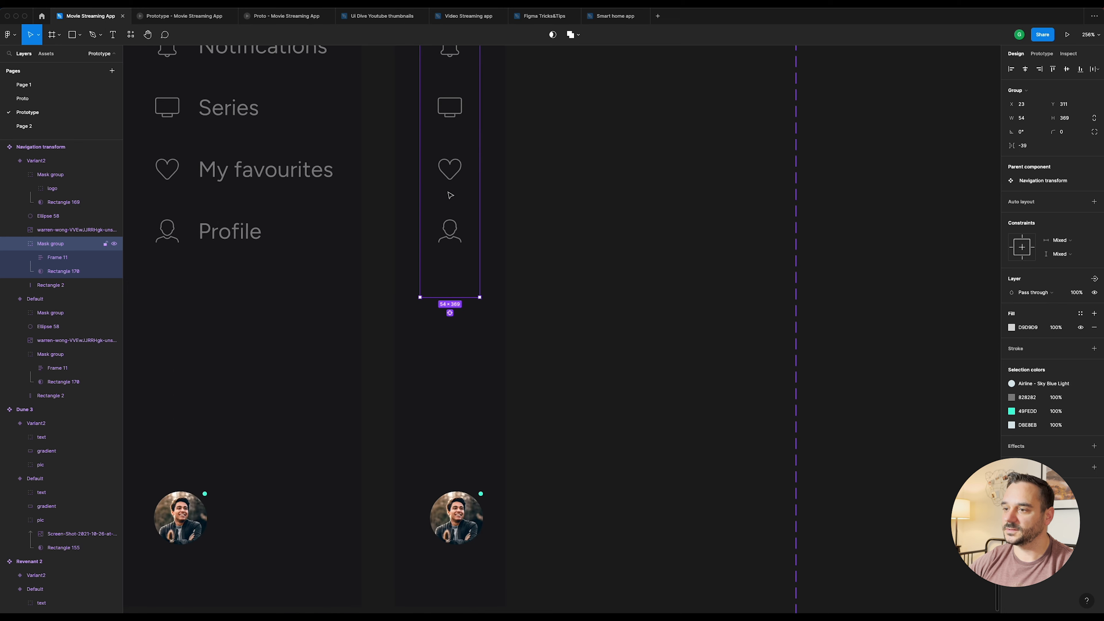
pyautogui.click(466, 504)
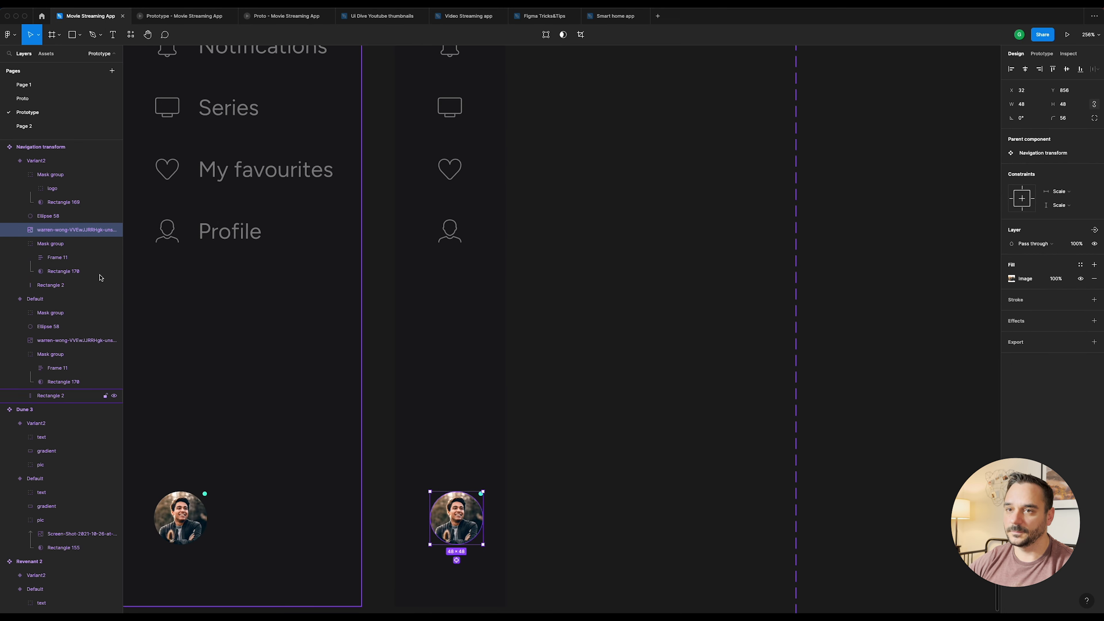
pyautogui.keyDown('shift'); pyautogui.click(91, 215); pyautogui.keyUp('shift')
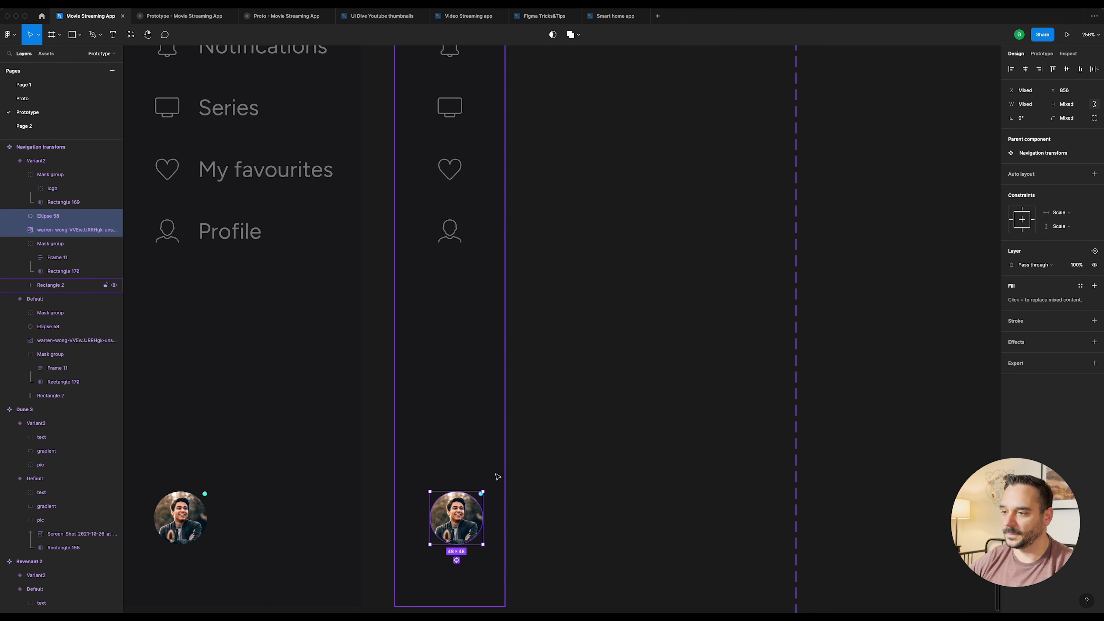
pyautogui.moveTo(469, 520); pyautogui.dragTo(462, 520)
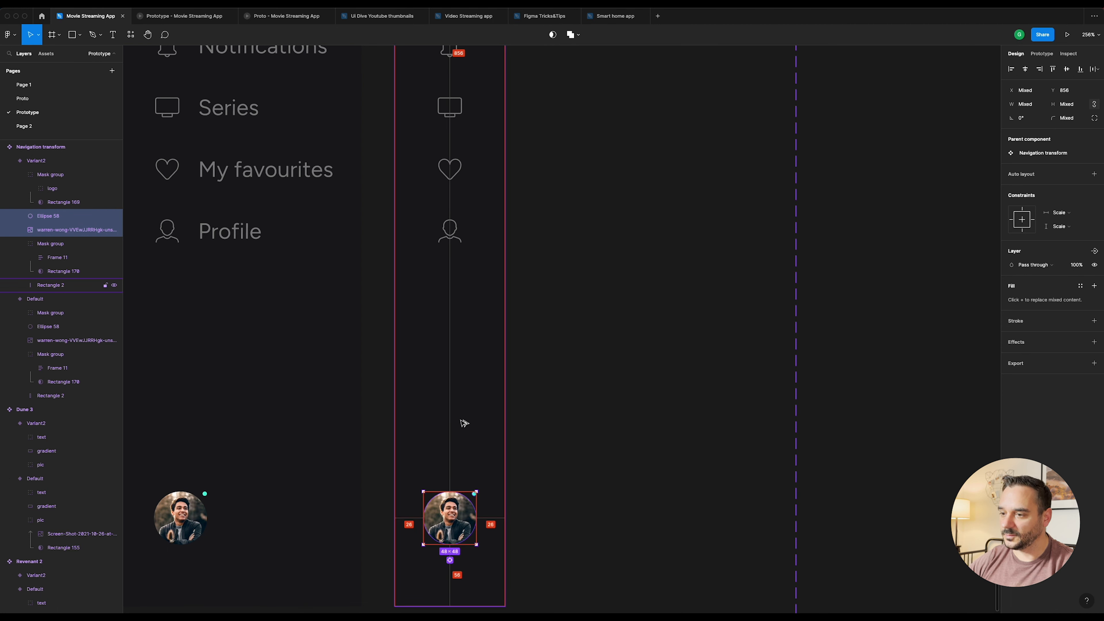
# Step: Narrow the Navigation transform component set to about 403 wide so it fits closely around both variants
pyautogui.scroll(-10, 451, 399)
pyautogui.scroll(3, 424, 167)
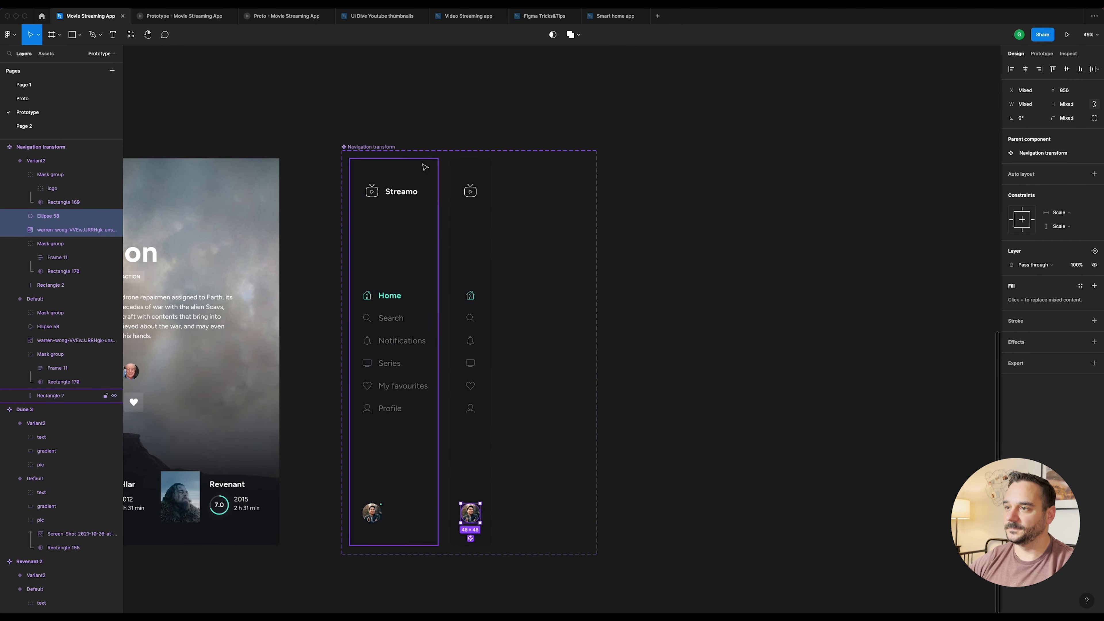
pyautogui.click(370, 147)
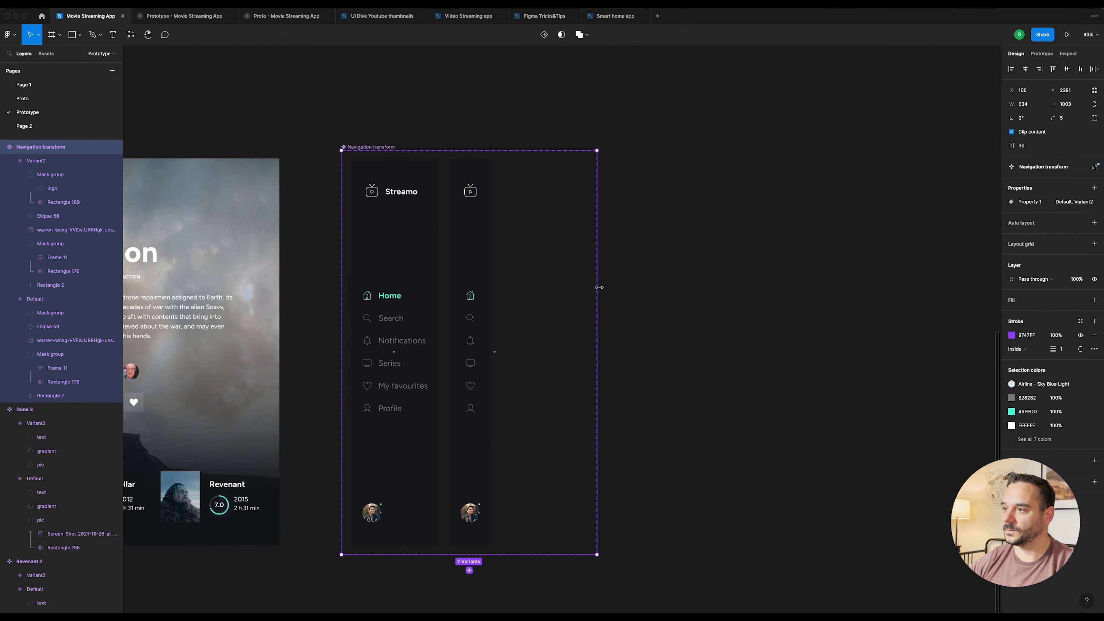
pyautogui.moveTo(599, 287); pyautogui.dragTo(505, 284)
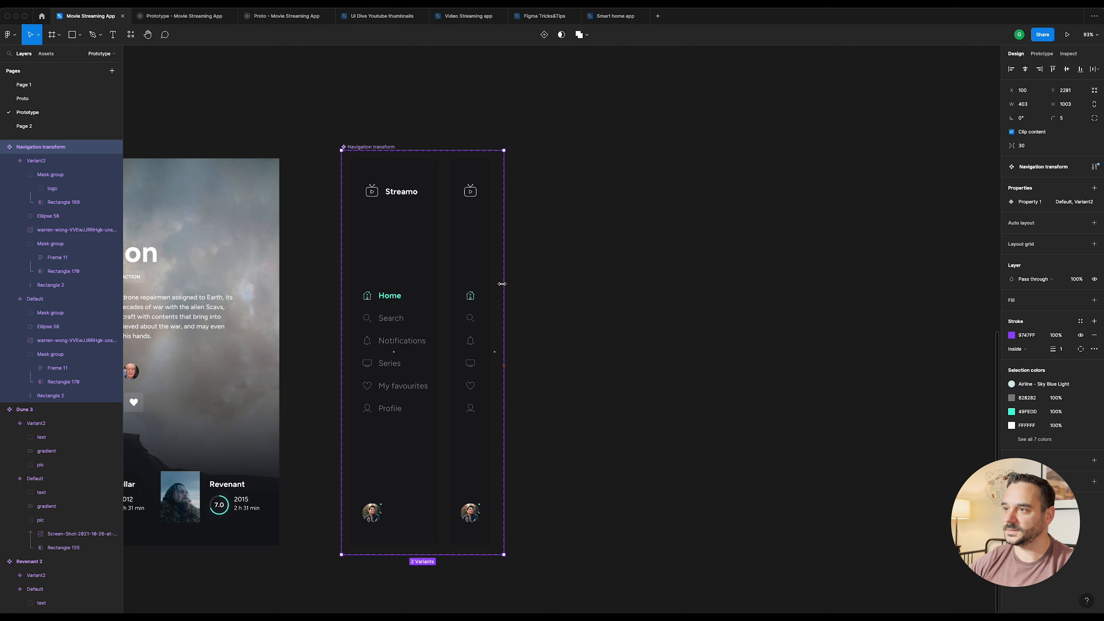
# Step: Add a prototype connection from the Default variant to Variant2 of the Navigation transform component
pyautogui.click(393, 352)
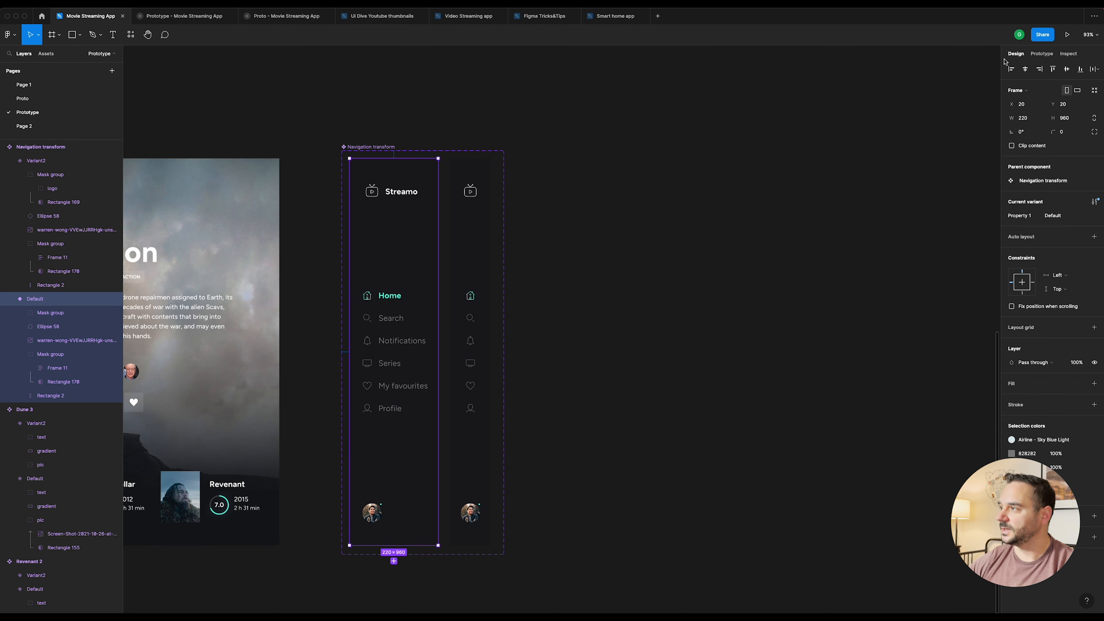
pyautogui.click(1041, 54)
pyautogui.moveTo(438, 352); pyautogui.dragTo(456, 355)
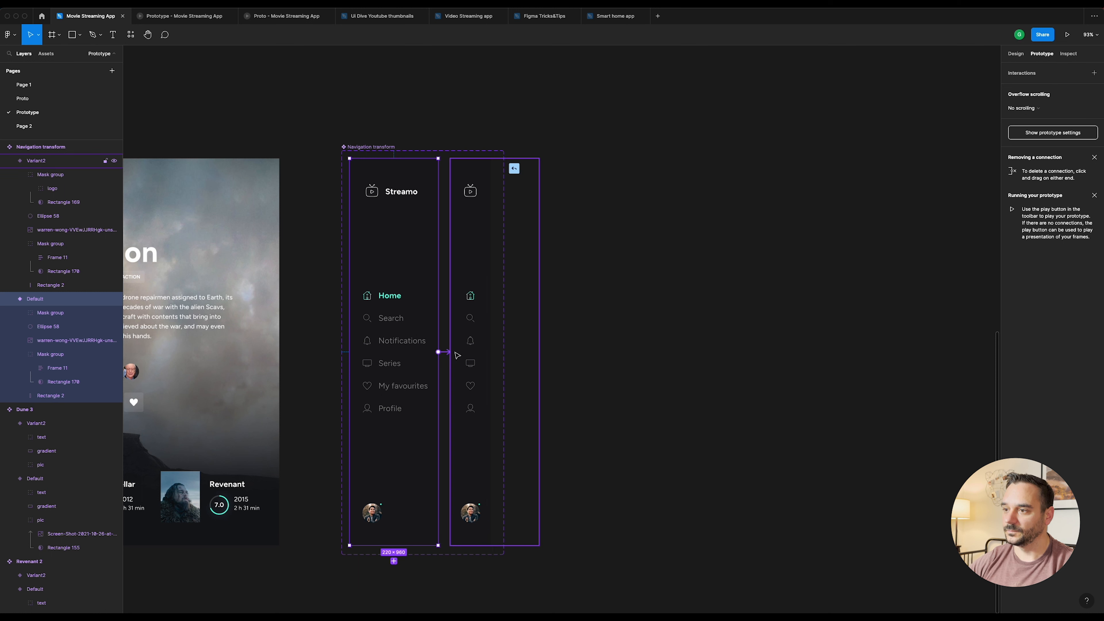
pyautogui.moveTo(456, 355); pyautogui.dragTo(457, 356)
pyautogui.scroll(3, 404, 386)
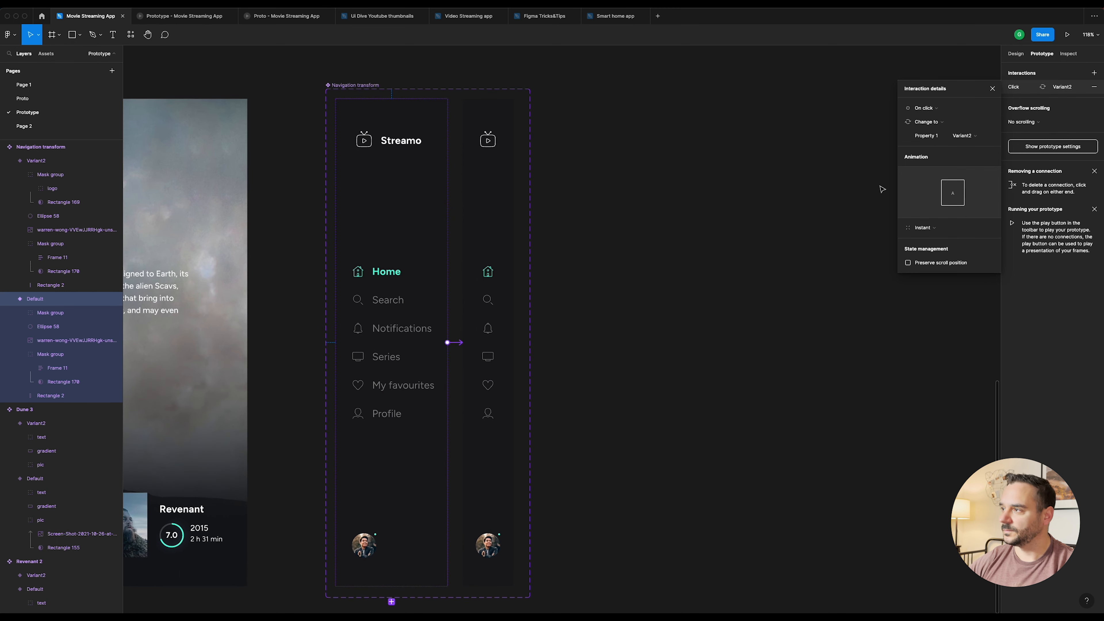
# Step: Set the trigger of the Default variant's interaction to After delay with a delay of 100 ms
pyautogui.click(925, 108)
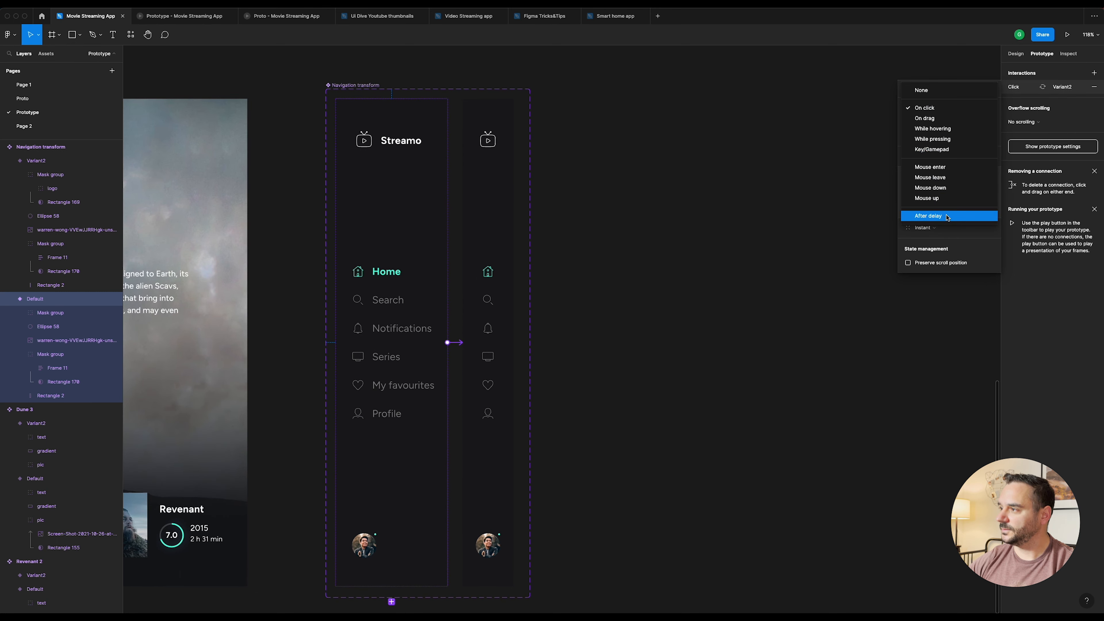
pyautogui.click(935, 216)
pyautogui.click(982, 110)
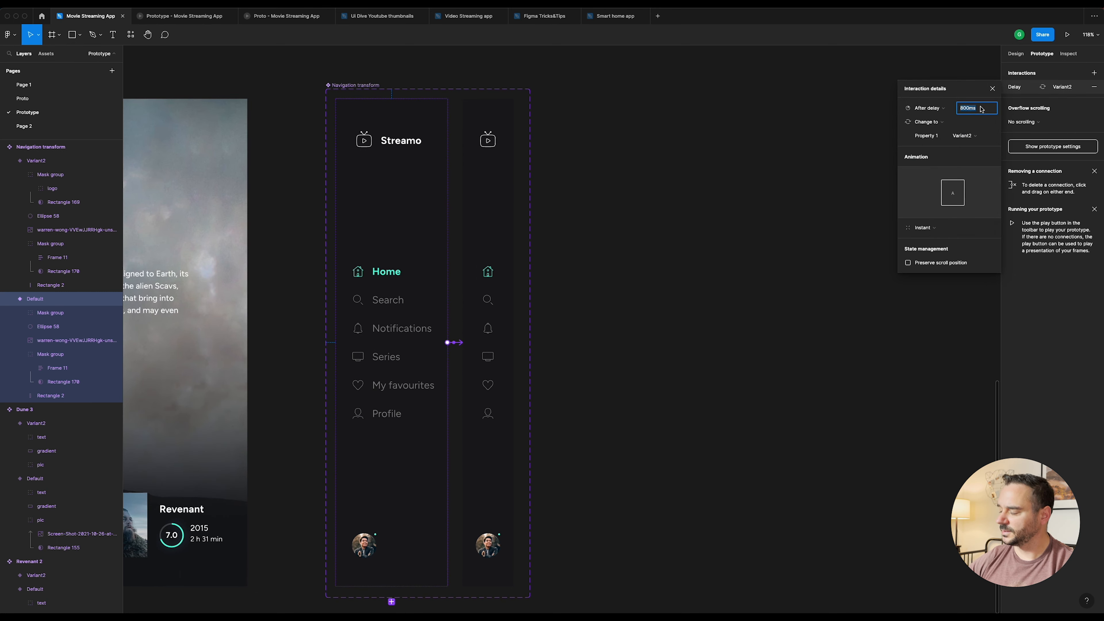
pyautogui.click(936, 112)
pyautogui.click(935, 112)
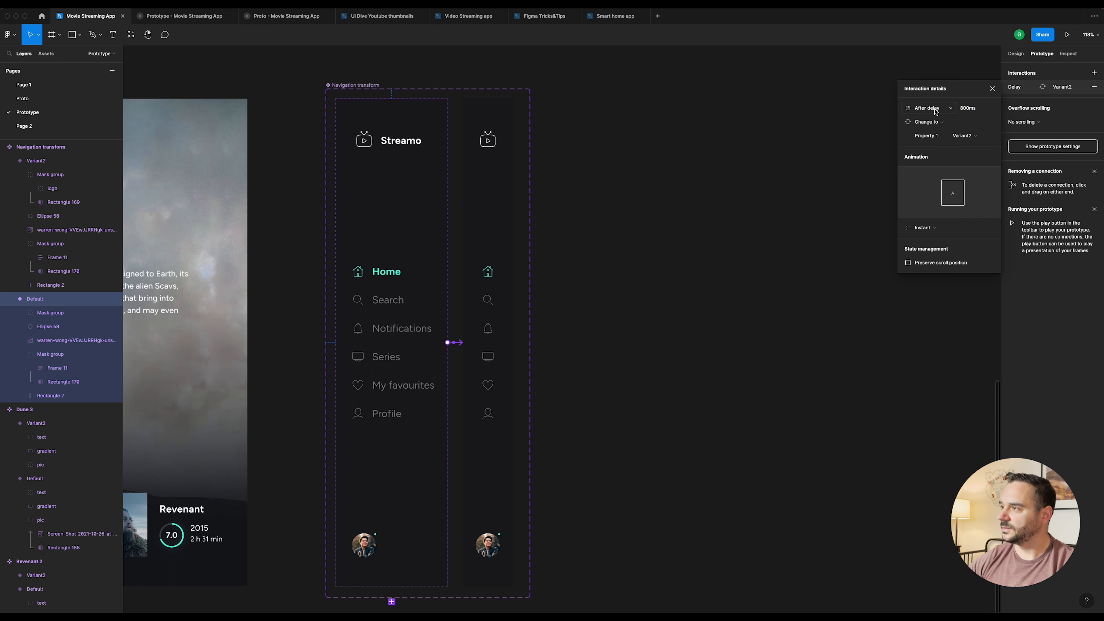
pyautogui.click(985, 113)
pyautogui.write('100')
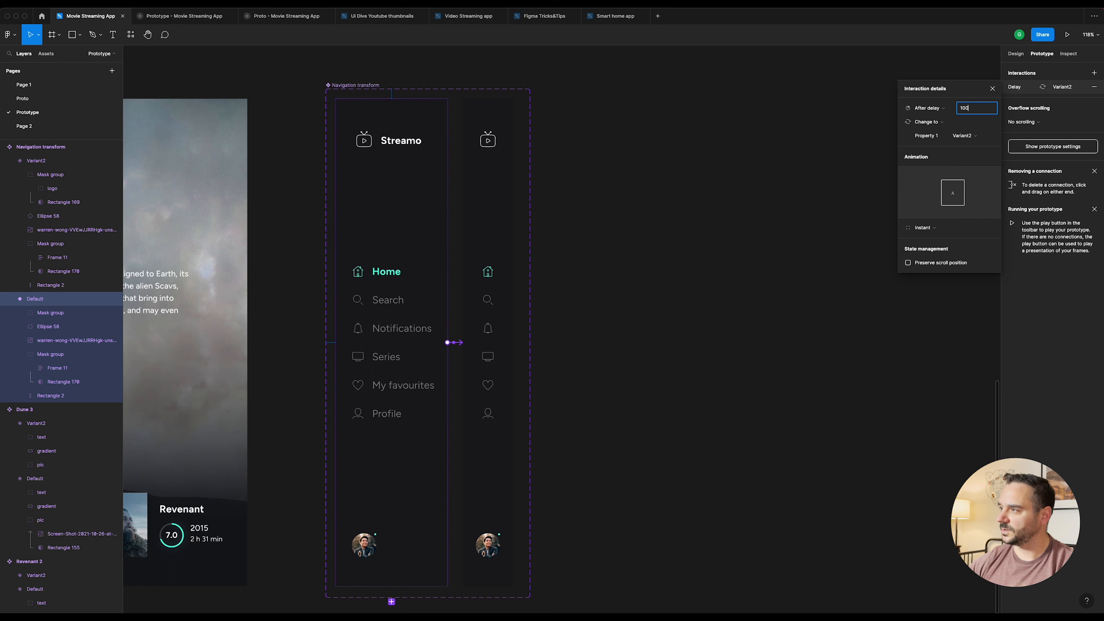
pyautogui.press('Return')
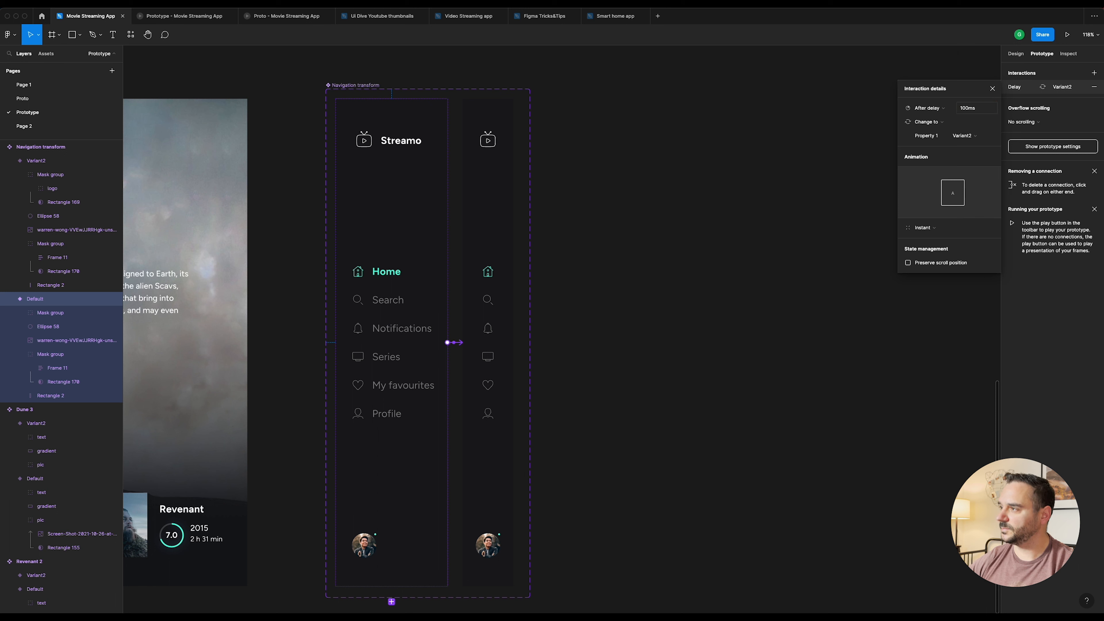
# Step: Set the interaction's animation to Smart animate with Ease out easing and a duration of 400 ms
pyautogui.click(933, 232)
pyautogui.click(933, 247)
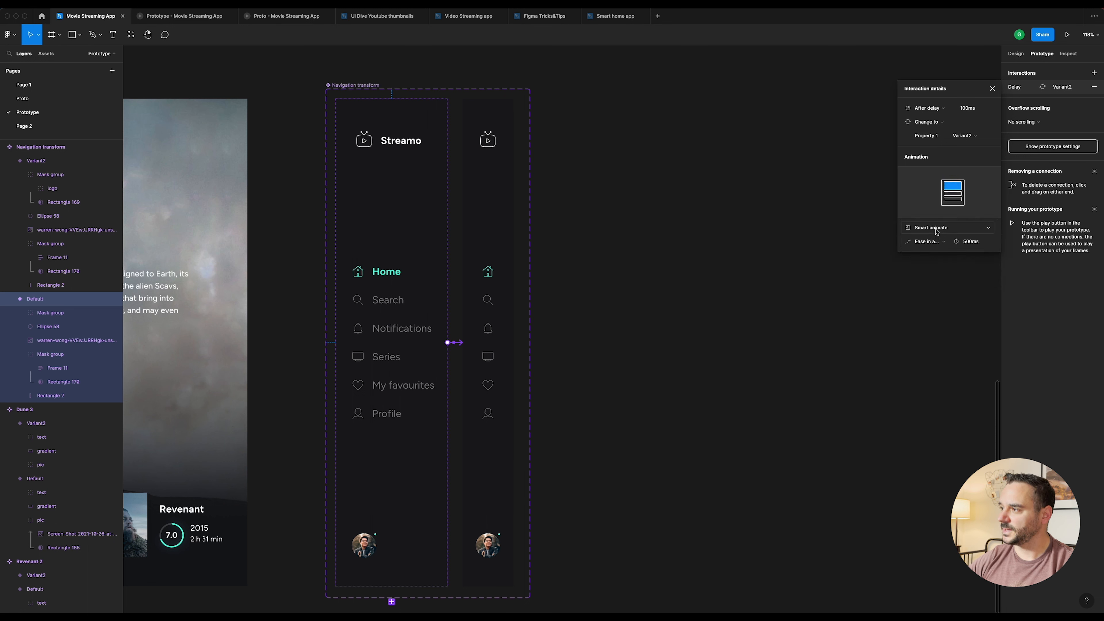
pyautogui.click(935, 243)
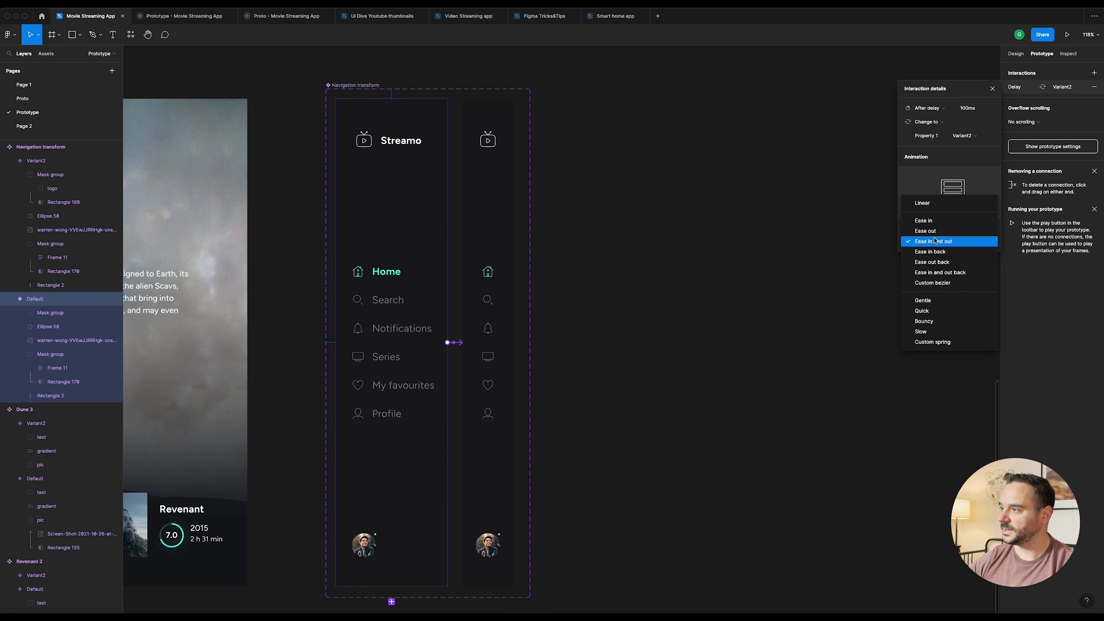
pyautogui.click(935, 239)
pyautogui.click(977, 244)
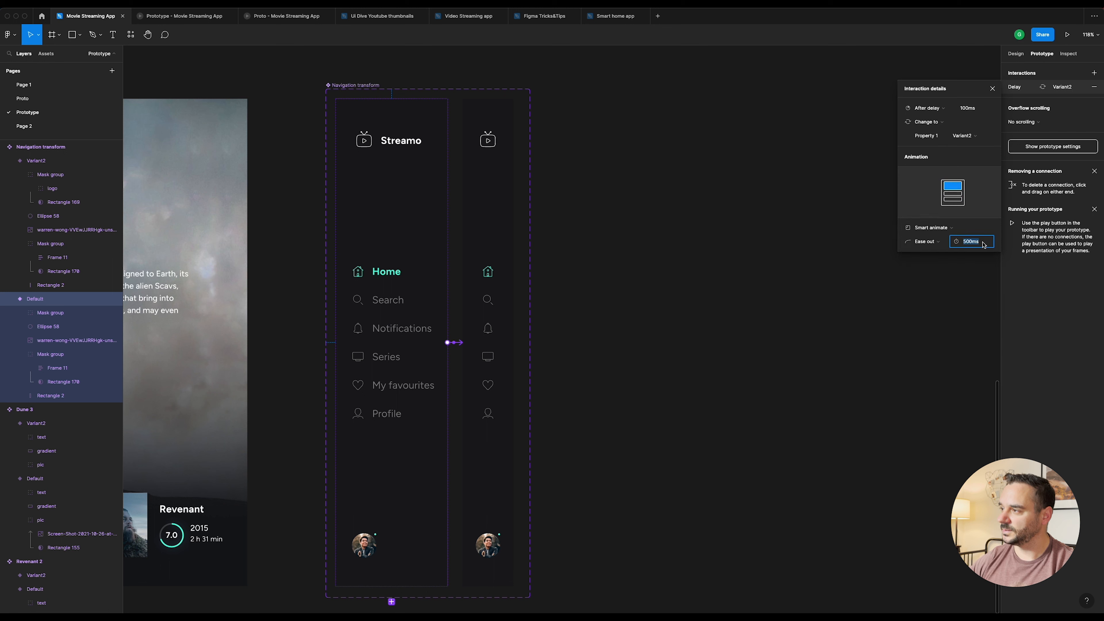
pyautogui.write('4')
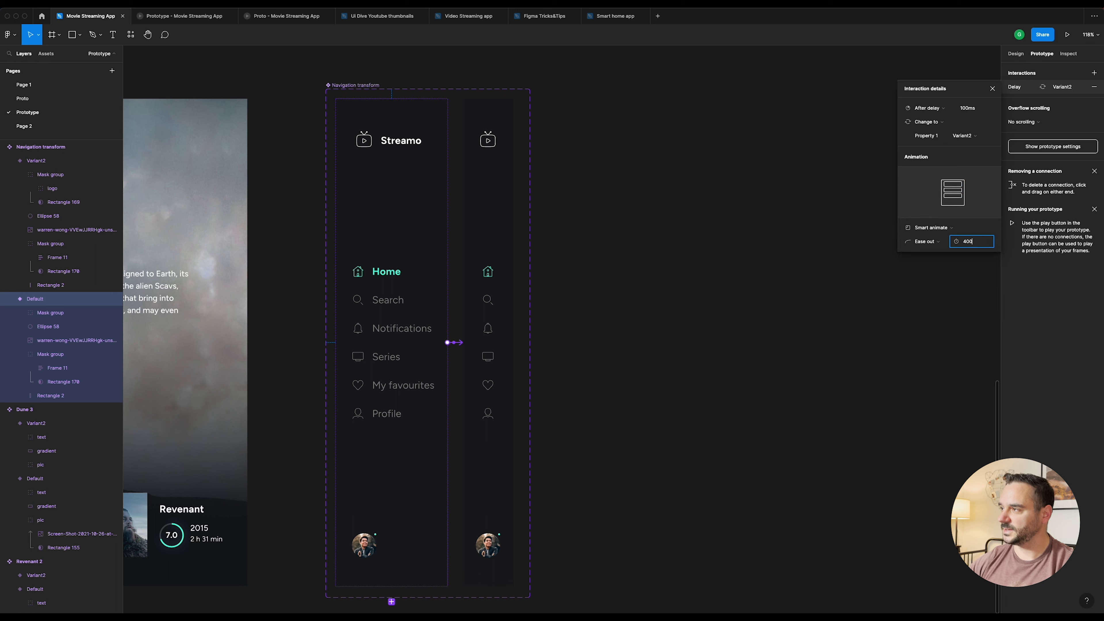
pyautogui.click(615, 108)
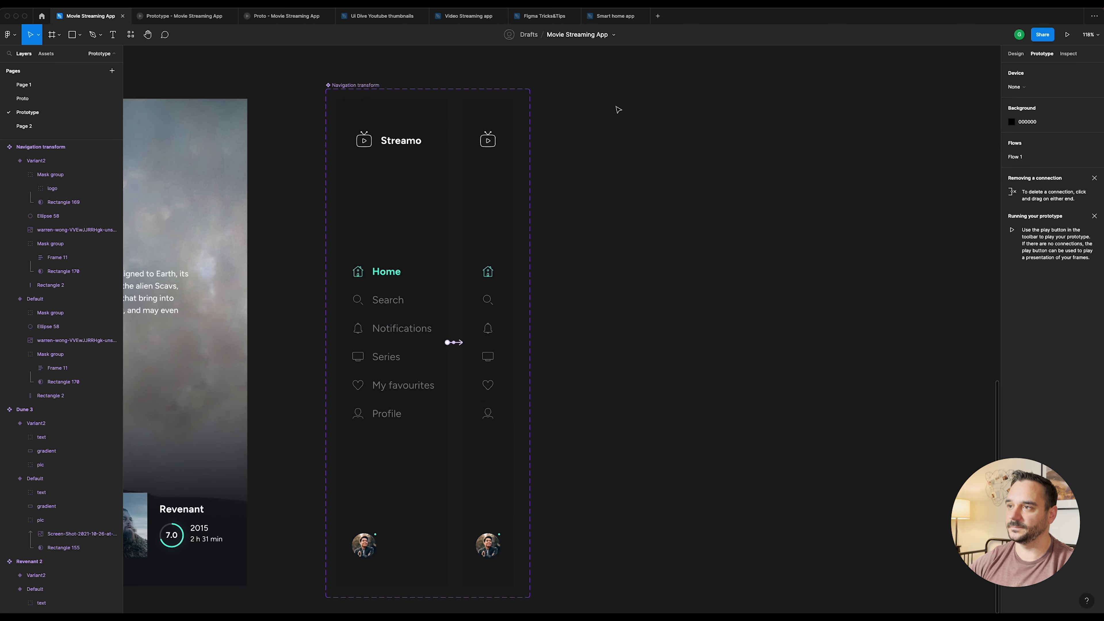
# Step: Delete the old narrow Navigation group from the Oblivion detail screen
pyautogui.scroll(-5, 599, 109)
pyautogui.scroll(10, 458, 93)
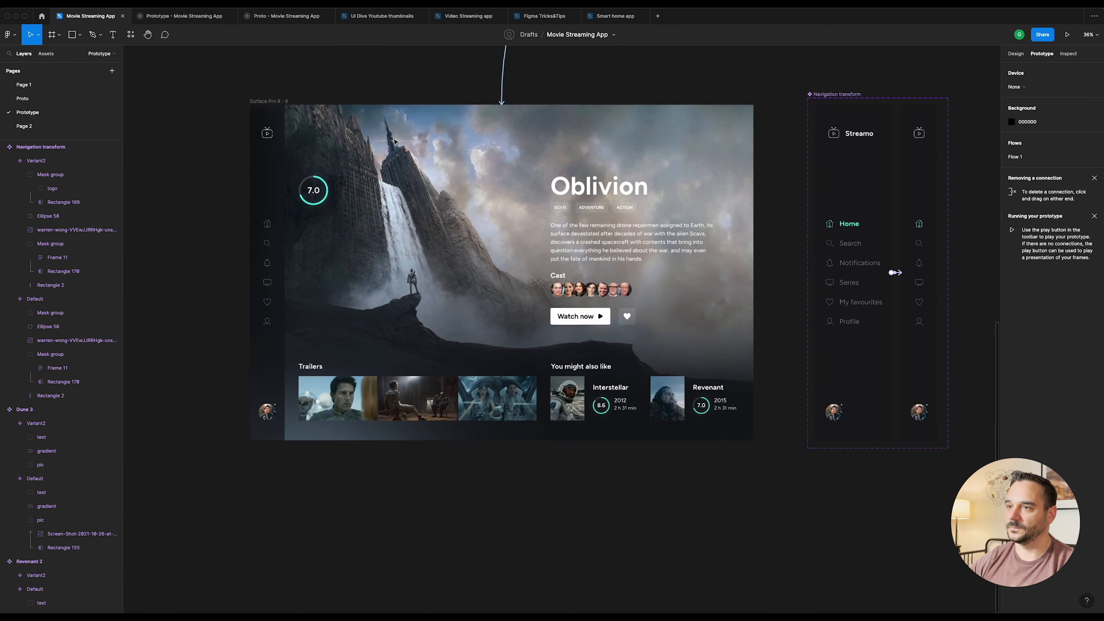
pyautogui.click(1018, 55)
pyautogui.click(256, 156)
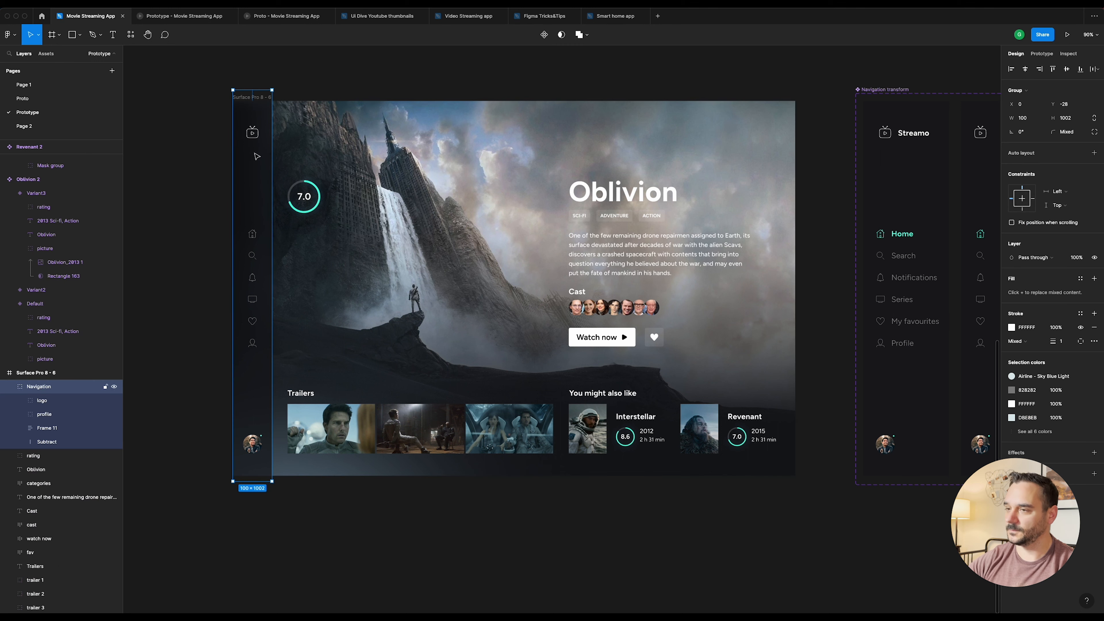
pyautogui.press('Delete')
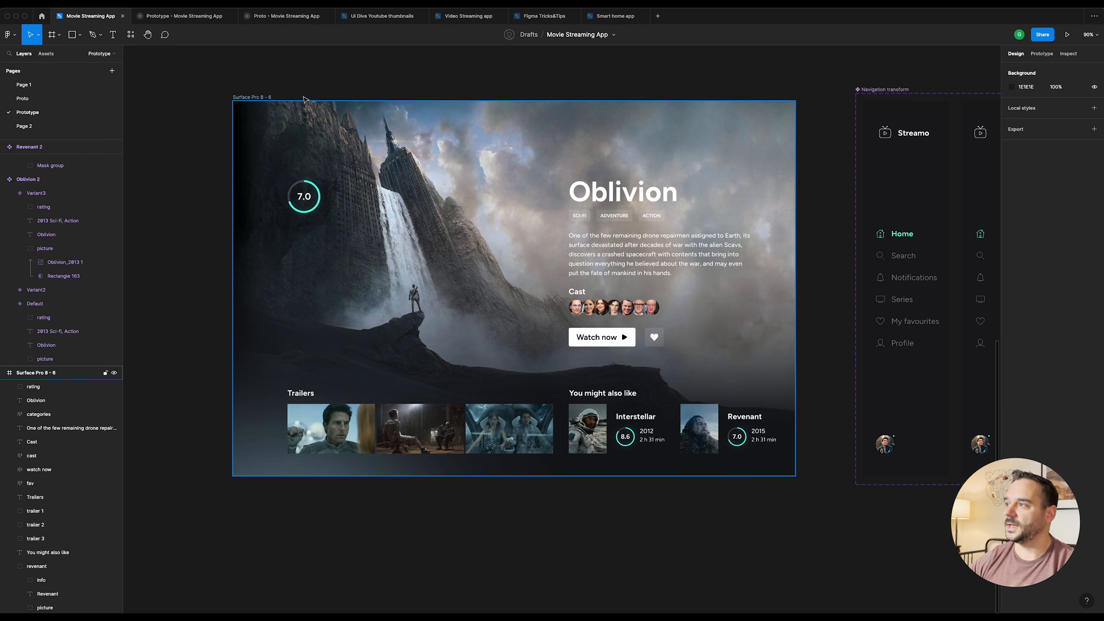
# Step: Insert an instance of the Navigation transform component into the Oblivion detail screen and align it to the frame's left edge
pyautogui.click(255, 99)
pyautogui.click(130, 35)
pyautogui.write('n')
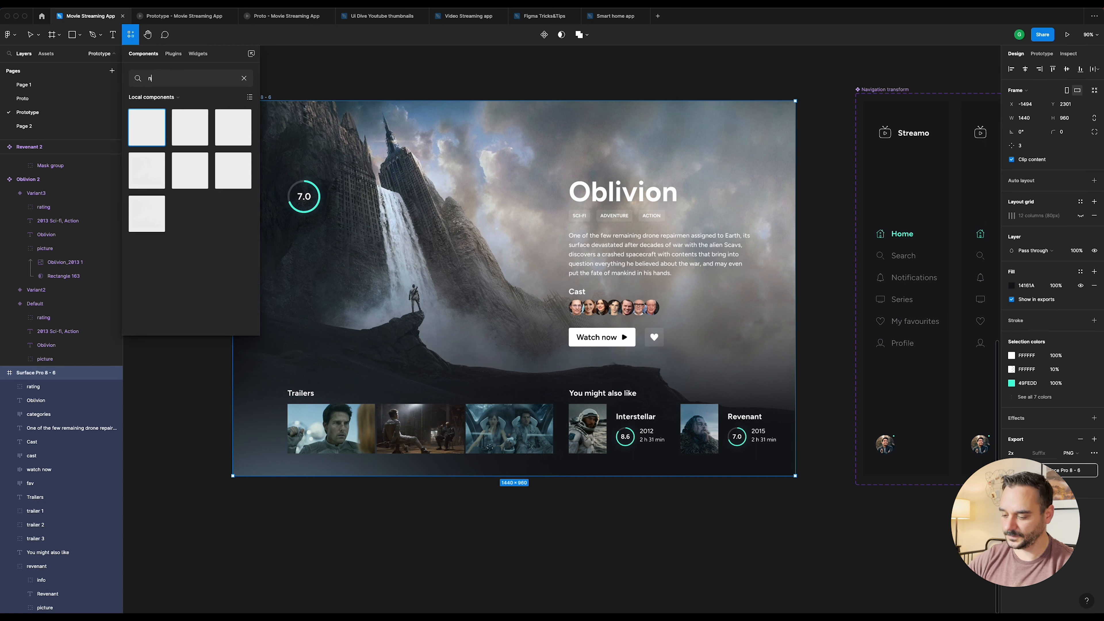
pyautogui.write('avigation transform')
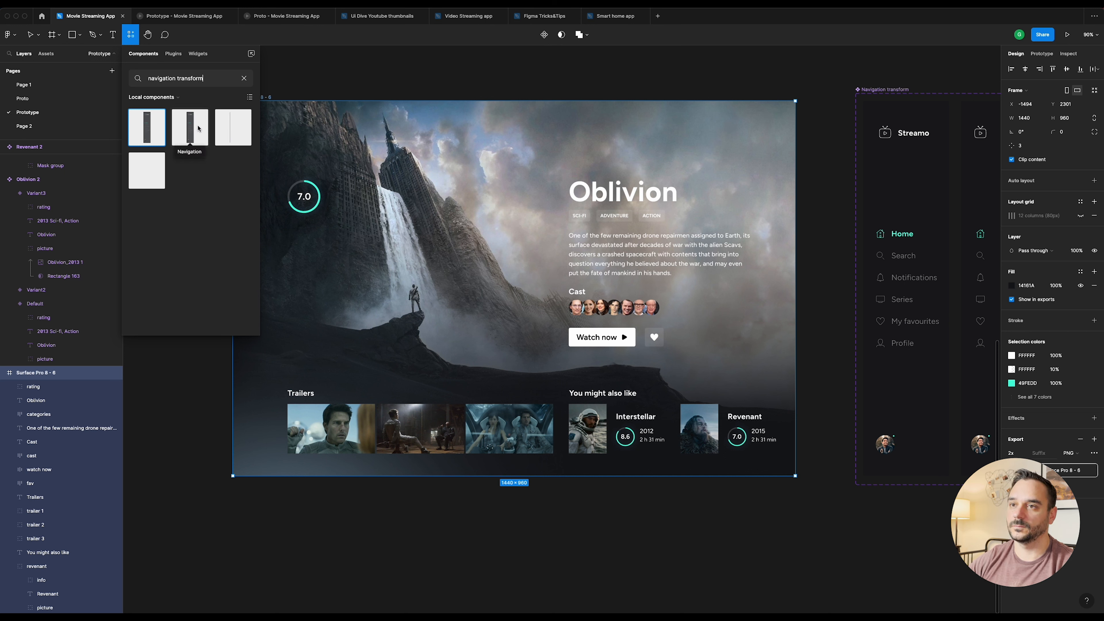
pyautogui.moveTo(153, 129); pyautogui.dragTo(287, 239)
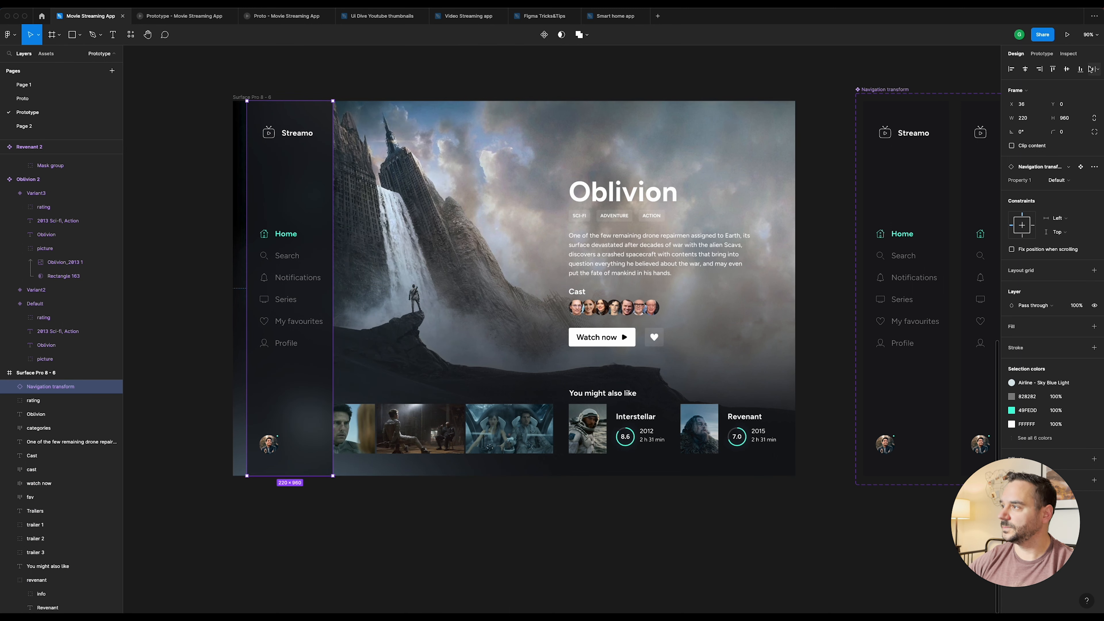
pyautogui.click(1011, 69)
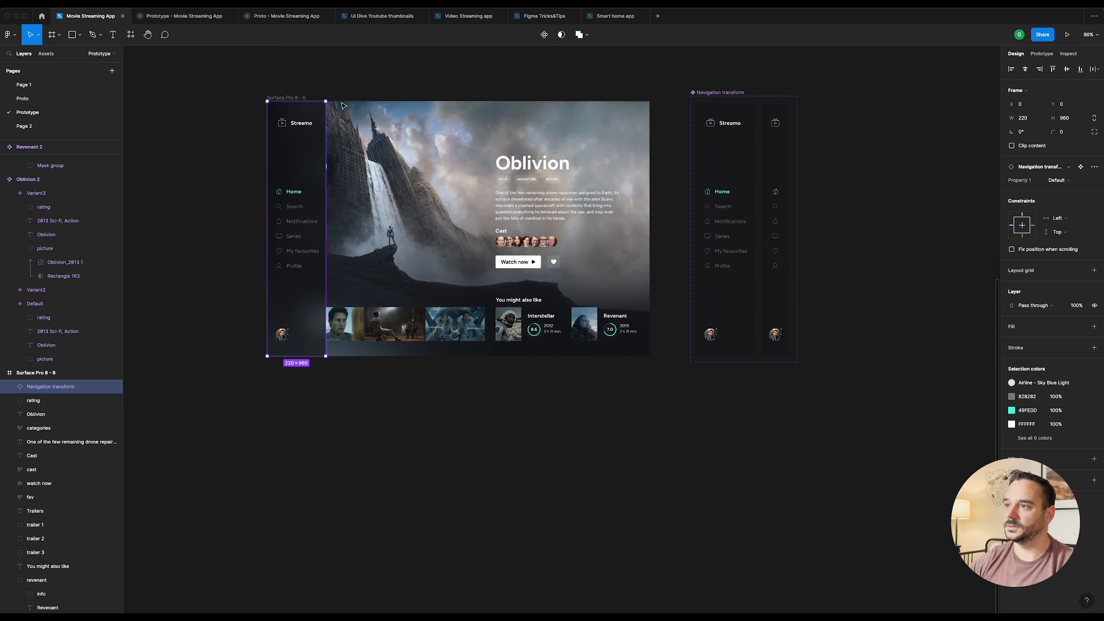
# Step: Play the prototype and open the Oblivion detail screen from its home card repeatedly to check the navigation's collapse animation
pyautogui.click(200, 17)
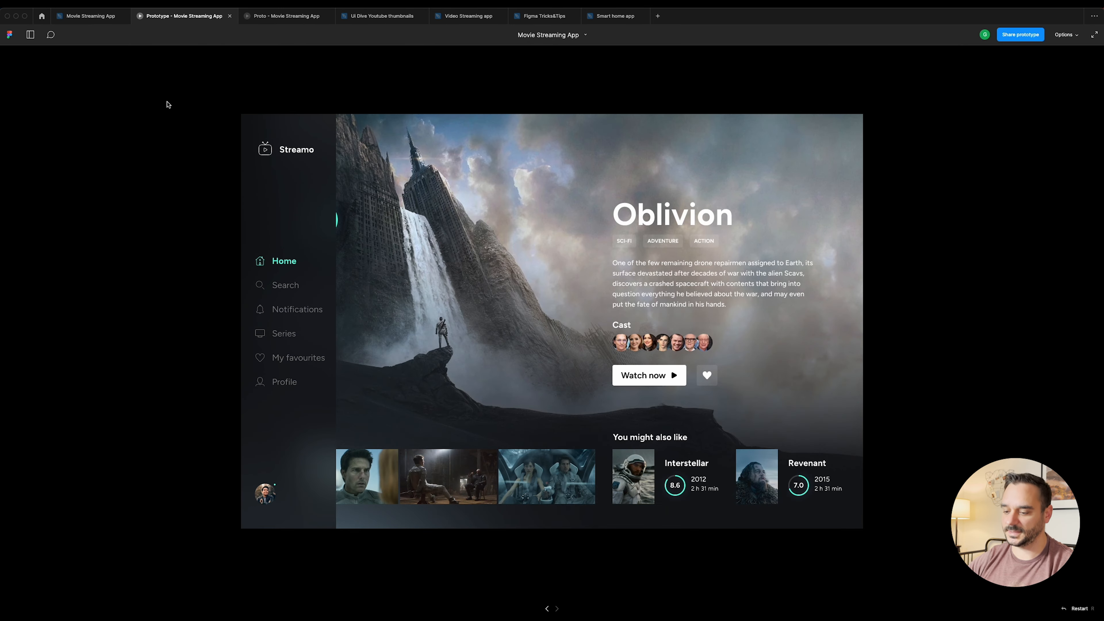
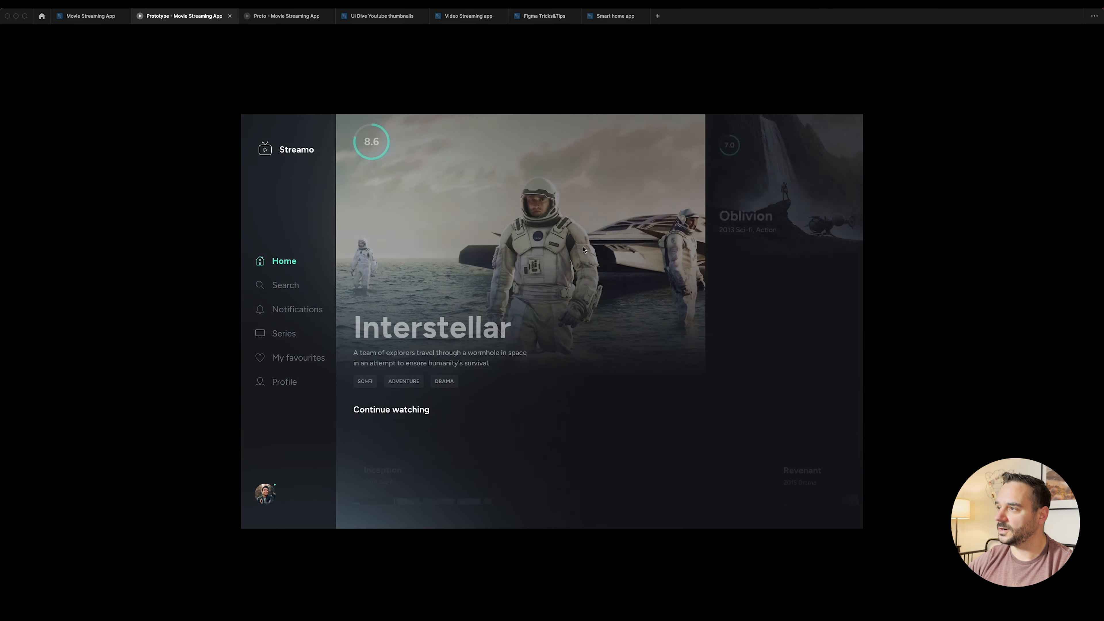
pyautogui.click(789, 162)
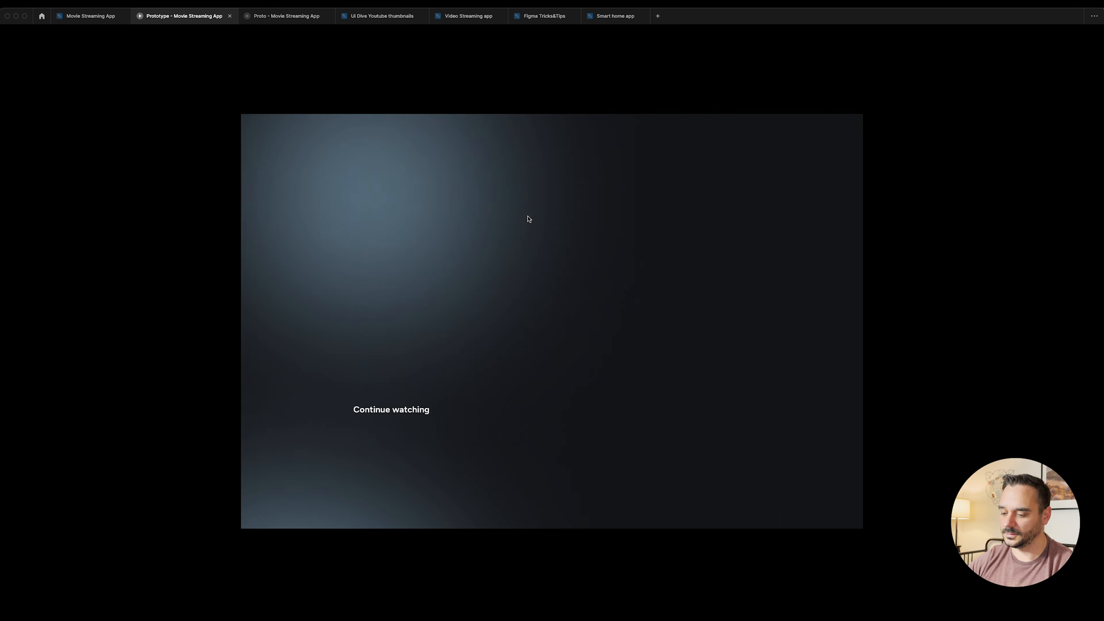
pyautogui.click(758, 186)
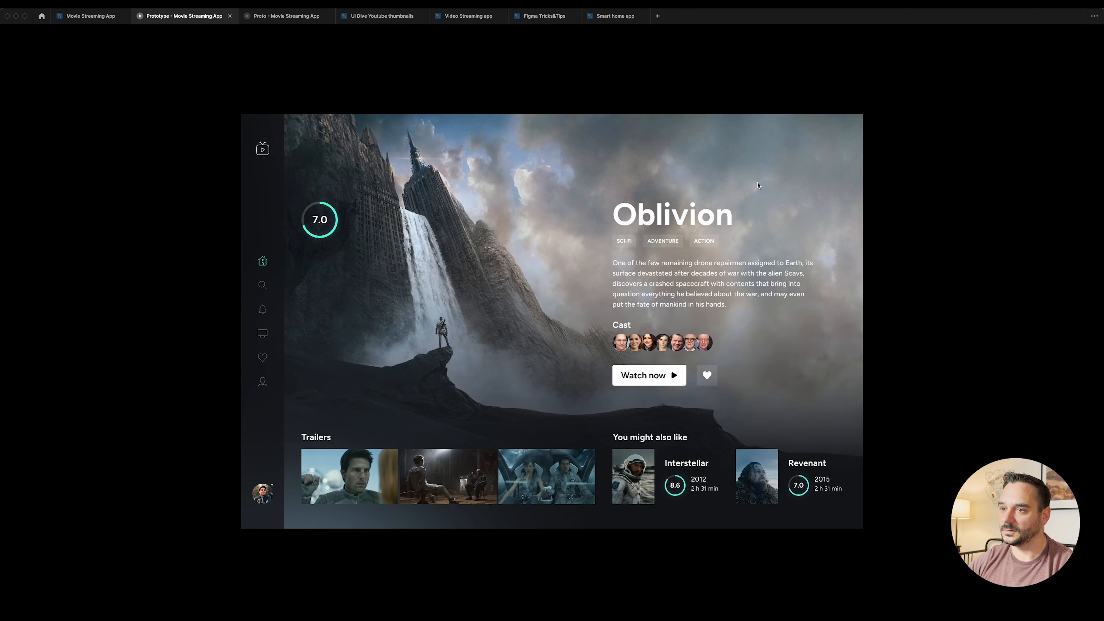
pyautogui.click(756, 186)
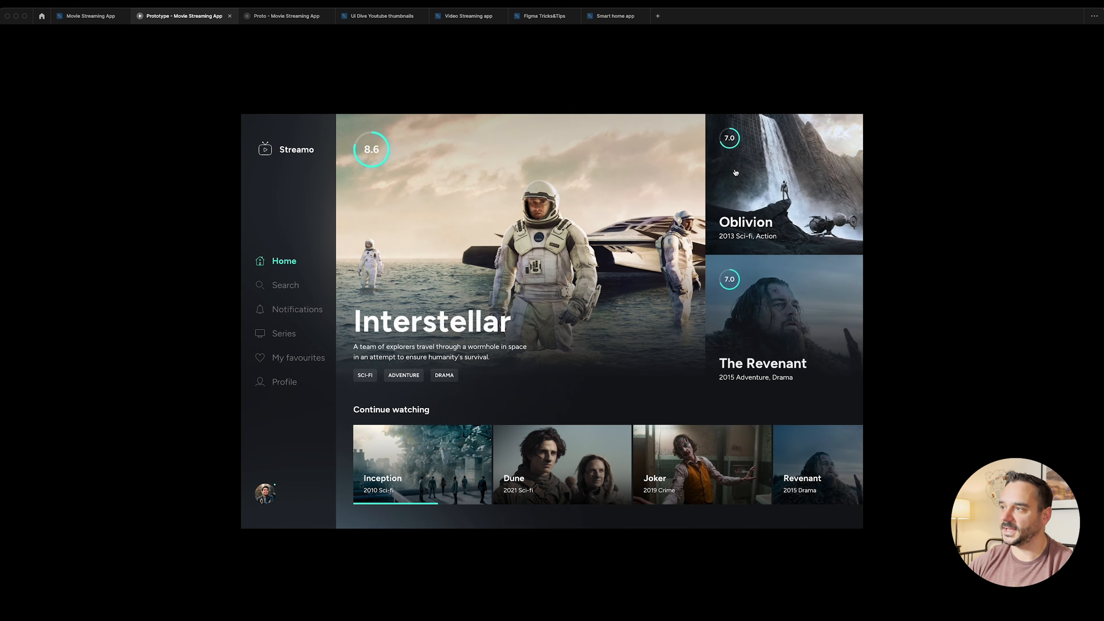
pyautogui.click(761, 179)
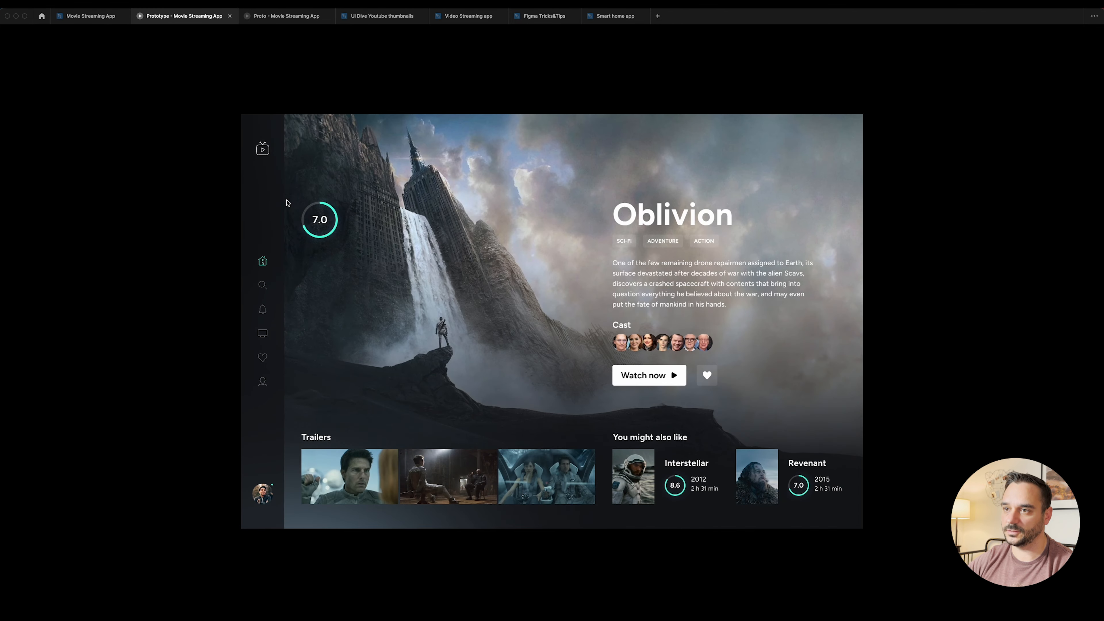
pyautogui.click(625, 193)
pyautogui.click(816, 190)
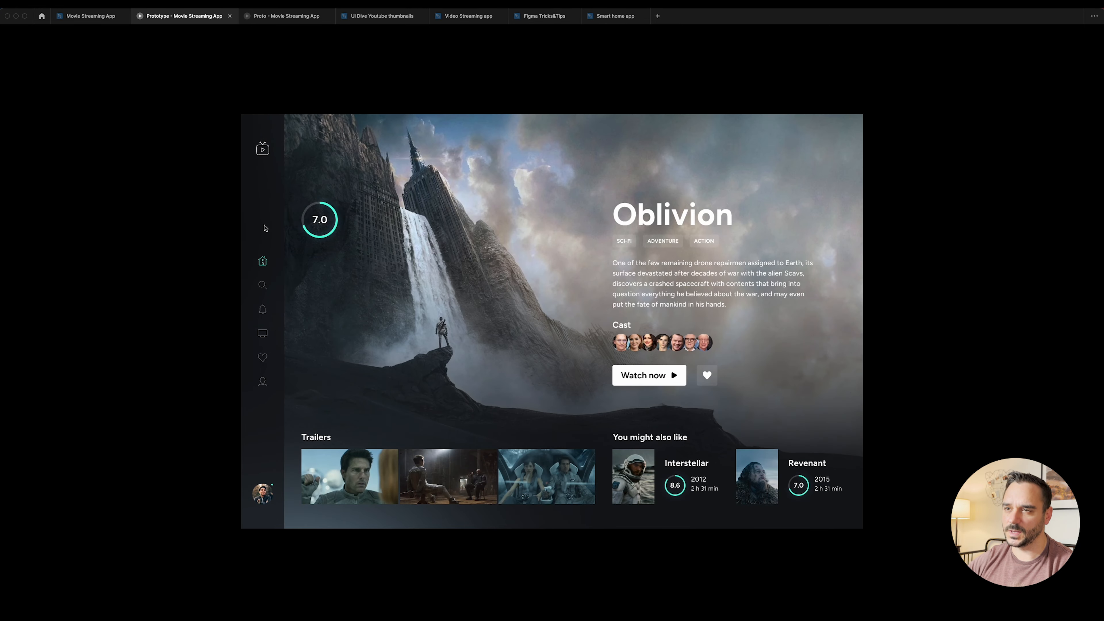
pyautogui.click(709, 178)
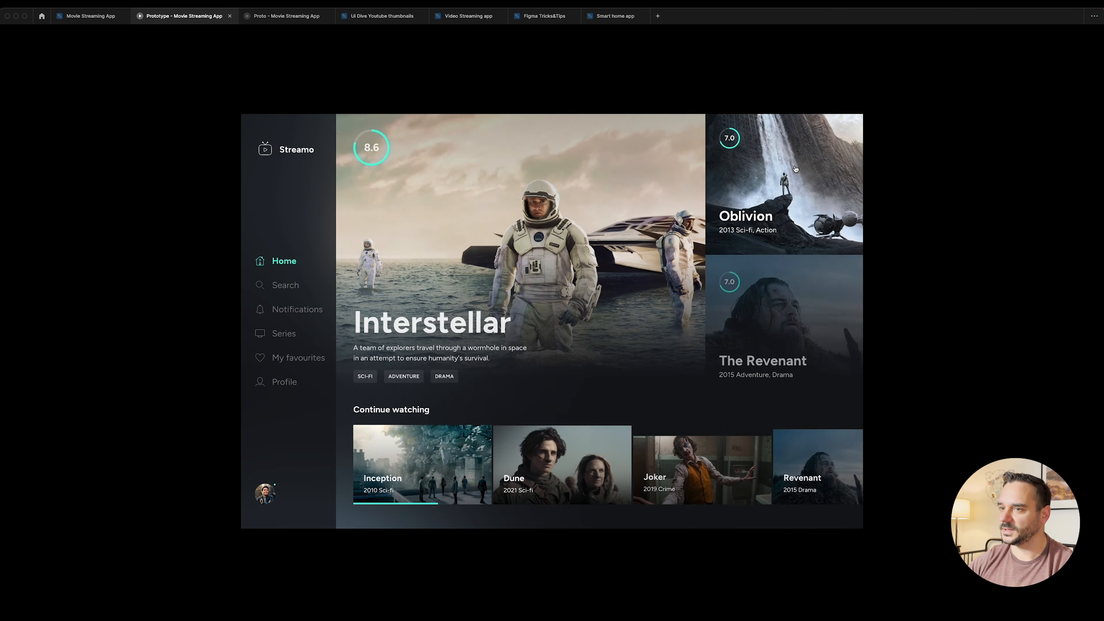
pyautogui.click(756, 180)
# Step: Set the After delay trigger of the Navigation transform component's Default variant to 1 ms
pyautogui.click(90, 16)
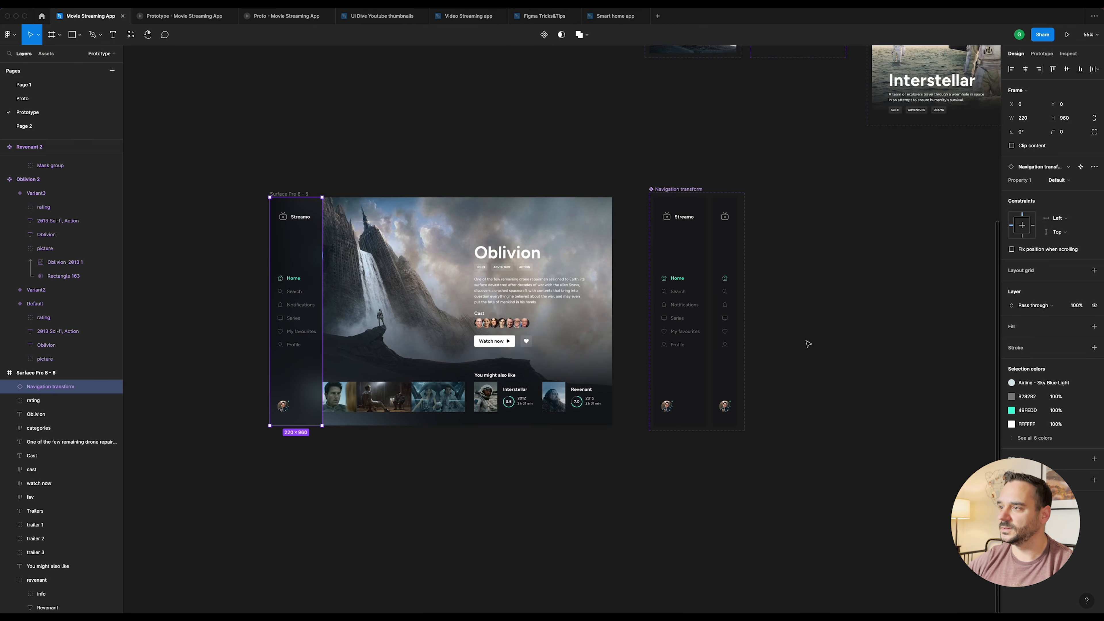
pyautogui.scroll(5, 786, 326)
pyautogui.hotkey('alt', '9')
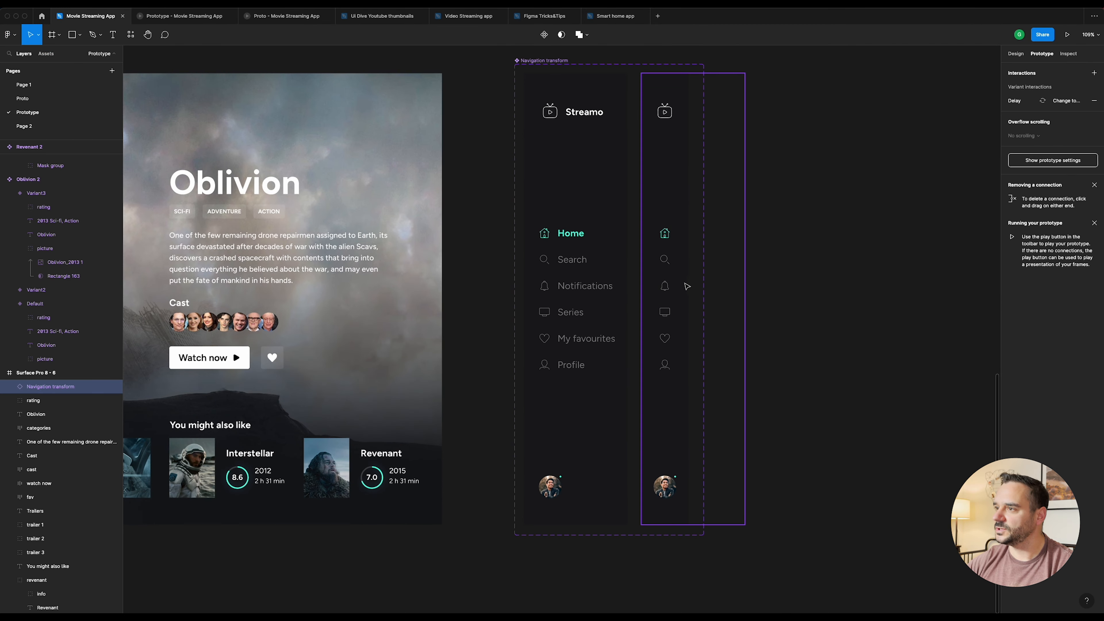
pyautogui.click(624, 268)
pyautogui.click(634, 298)
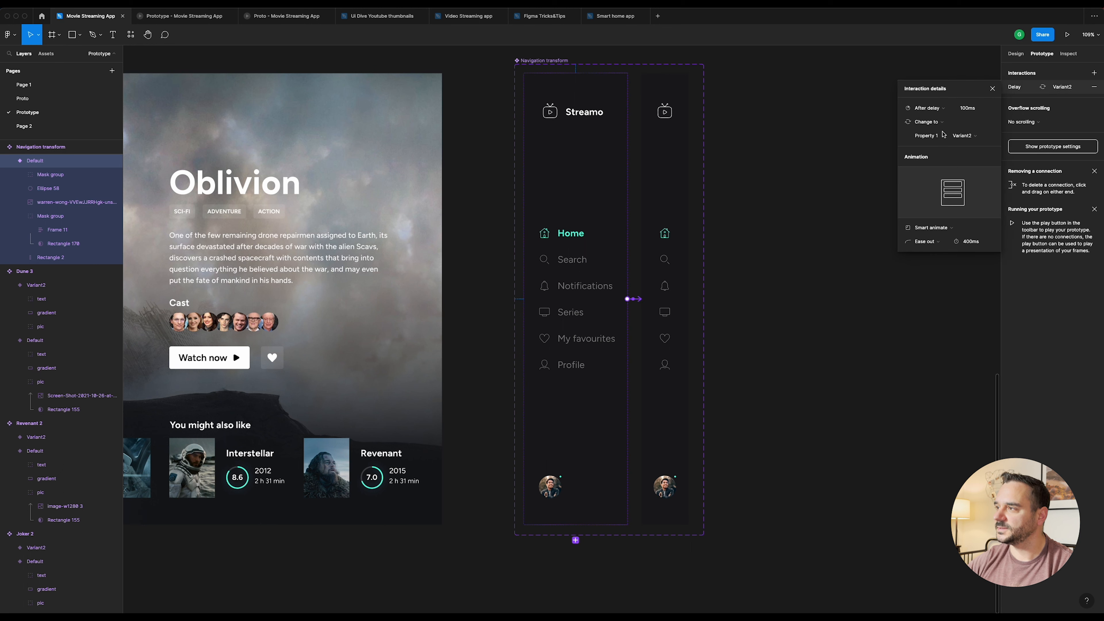
pyautogui.click(976, 110)
pyautogui.write('1')
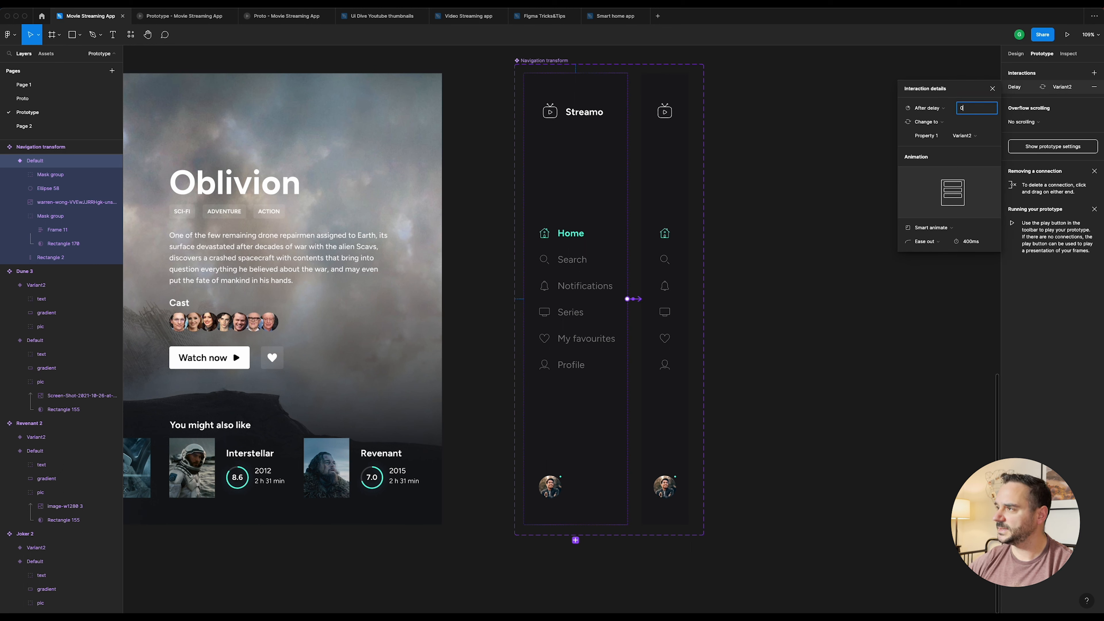
pyautogui.press('Return')
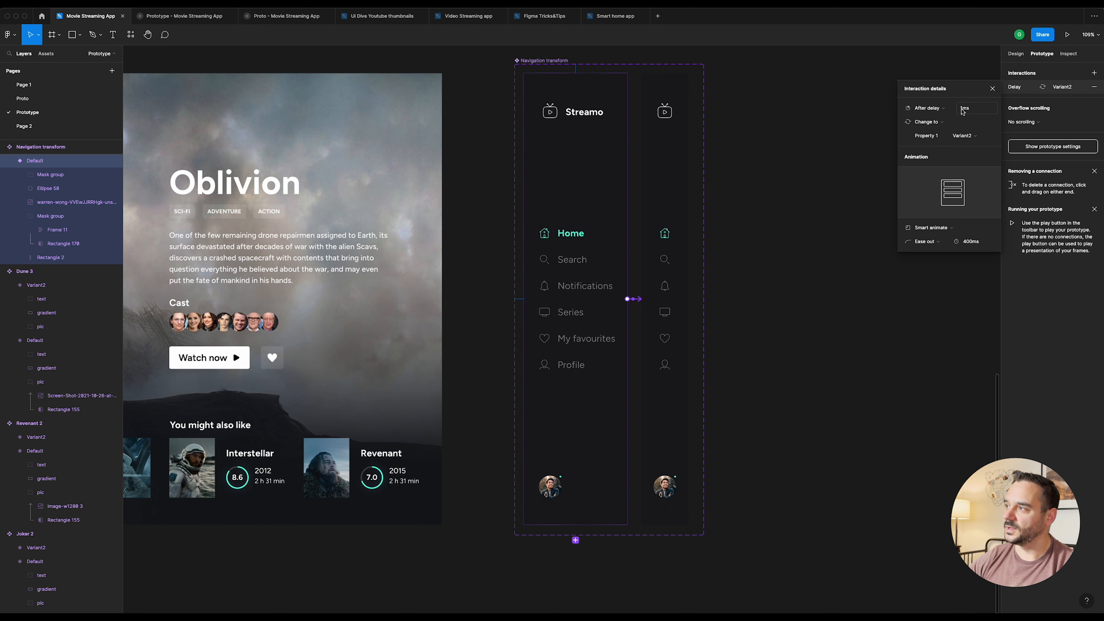
# Step: Replay the transition from the home screen to the Oblivion detail screen with the shortened navigation delay
pyautogui.click(174, 16)
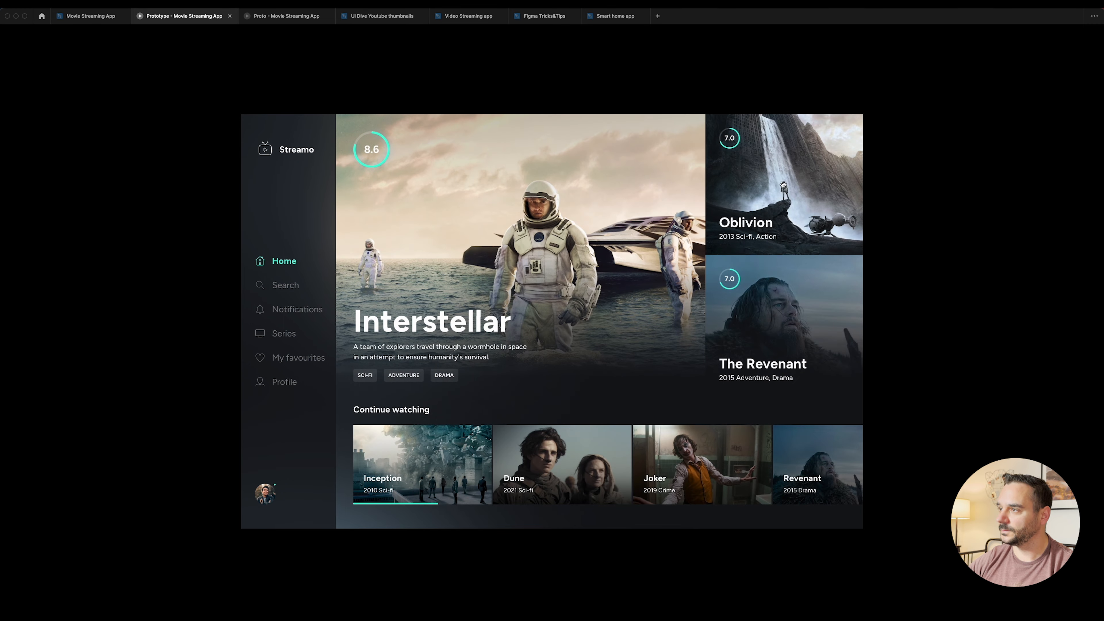
pyautogui.click(783, 178)
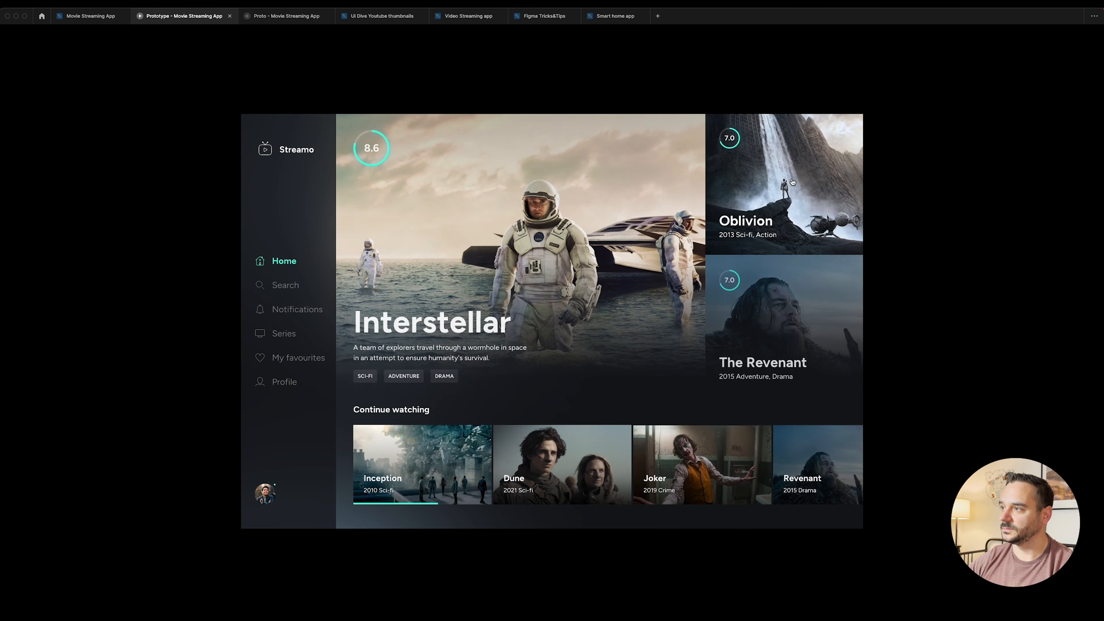
pyautogui.click(792, 182)
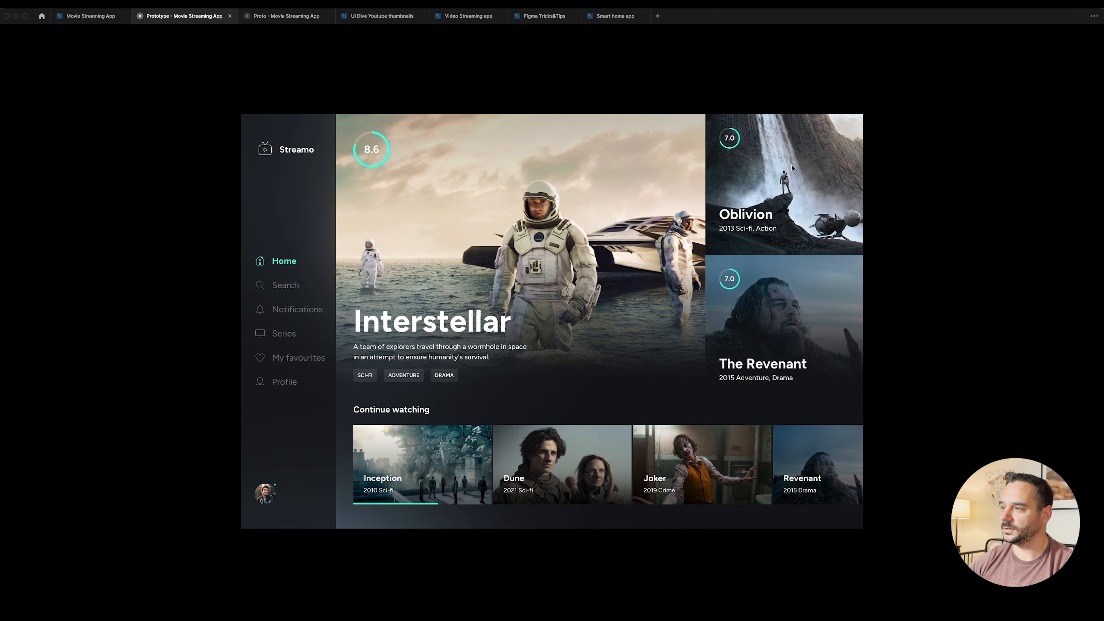
pyautogui.click(794, 169)
# Step: Back in the design file, inspect the Oblivion detail screen's title, categories, description, cast and background image layers
pyautogui.click(90, 15)
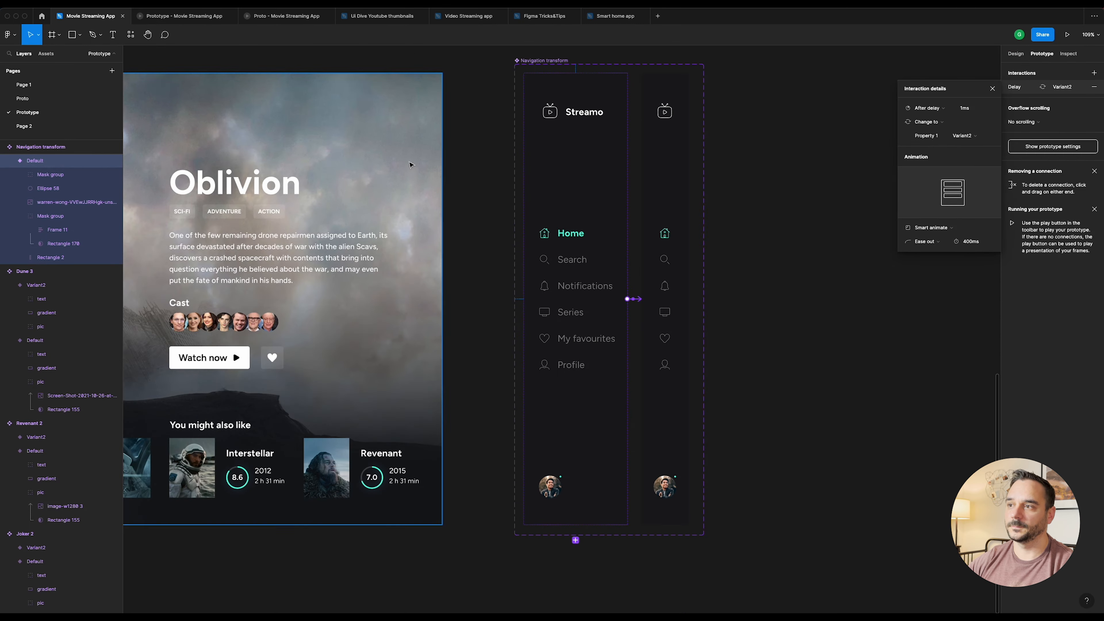
pyautogui.scroll(-5, 551, 192)
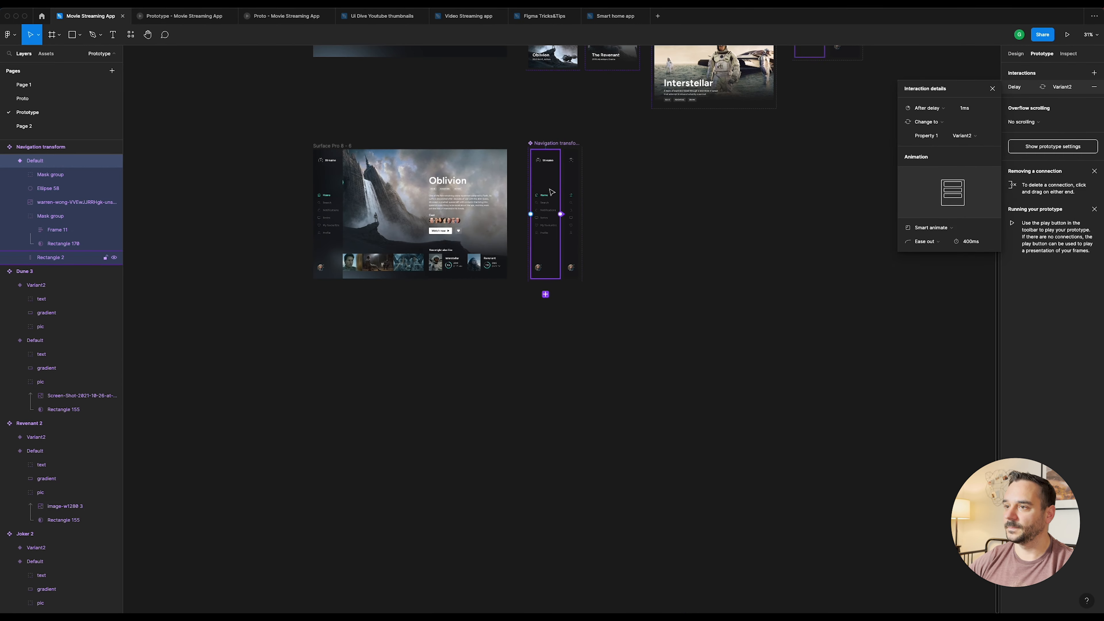
pyautogui.click(992, 88)
pyautogui.click(512, 120)
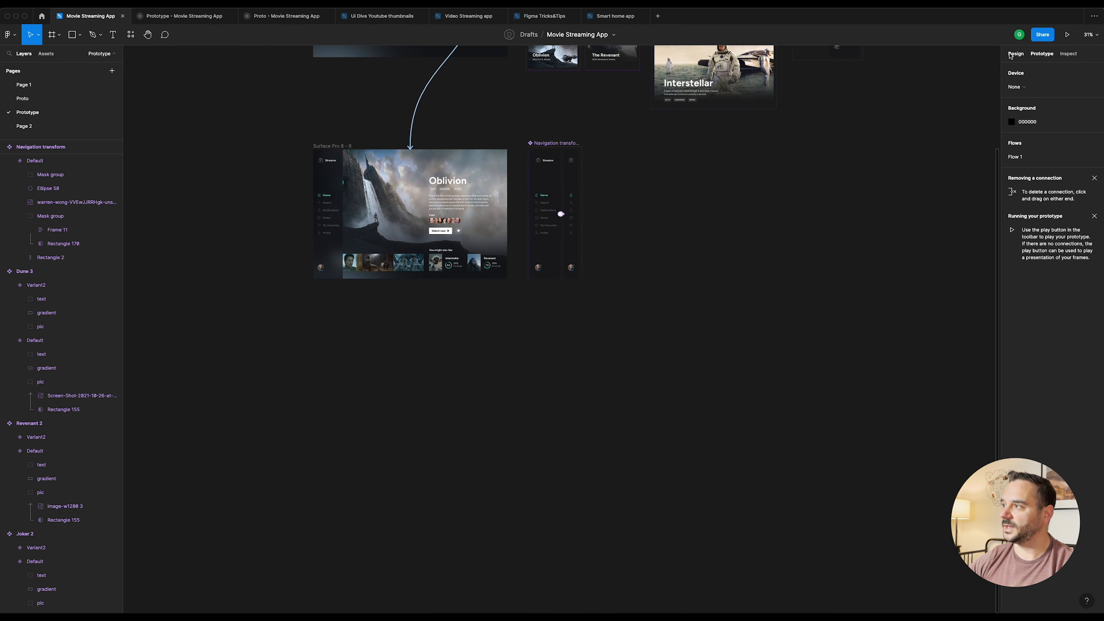
pyautogui.click(1016, 54)
pyautogui.scroll(5, 358, 174)
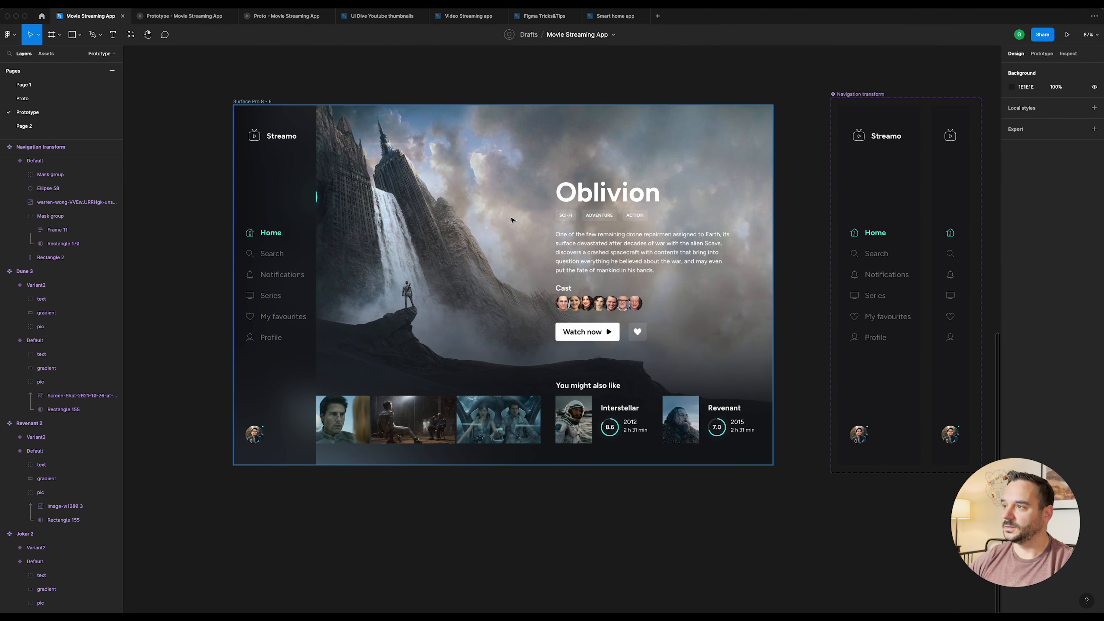
pyautogui.click(580, 200)
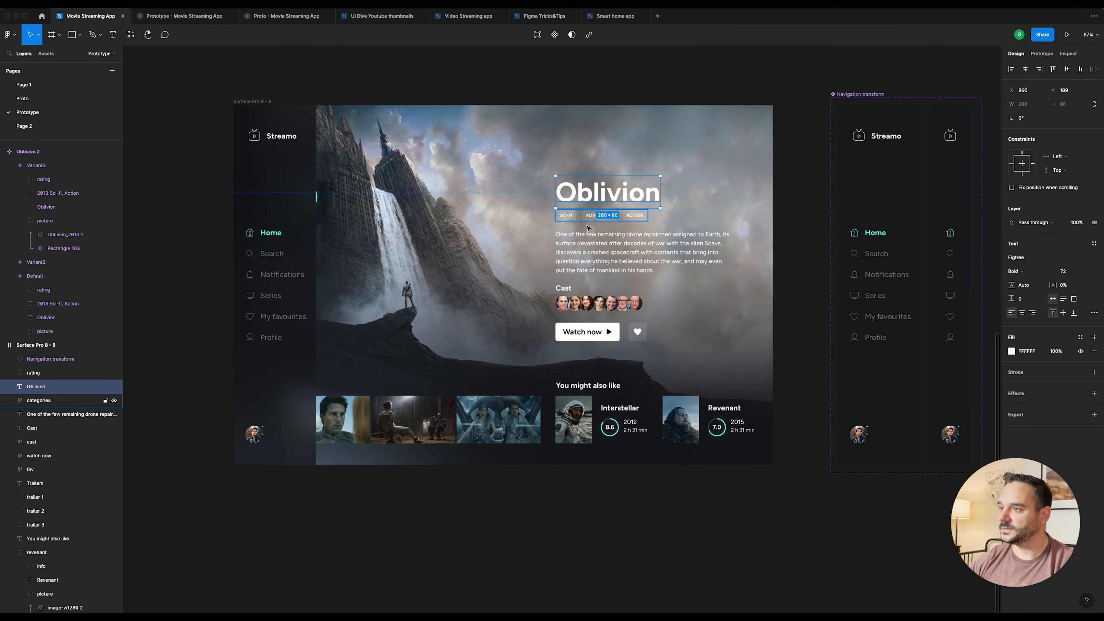
pyautogui.click(566, 221)
pyautogui.click(567, 254)
pyautogui.click(568, 303)
pyautogui.doubleClick(486, 270)
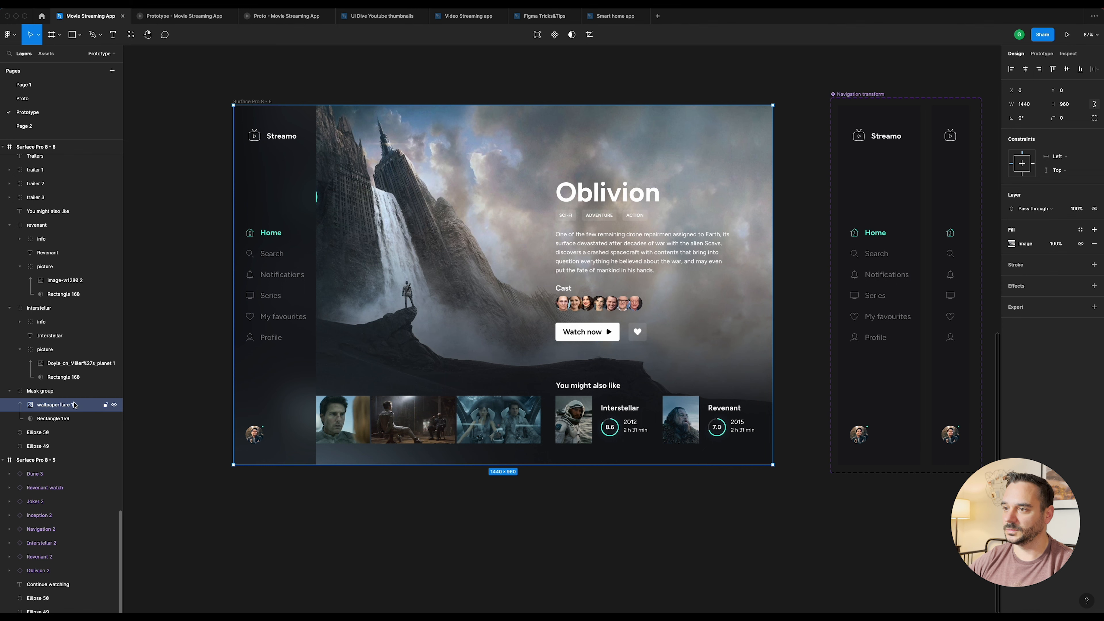
# Step: Rename the Mask group containing the Oblivion screen's wallpaperflare 1 image as bacground
pyautogui.scroll(-5, 330, 422)
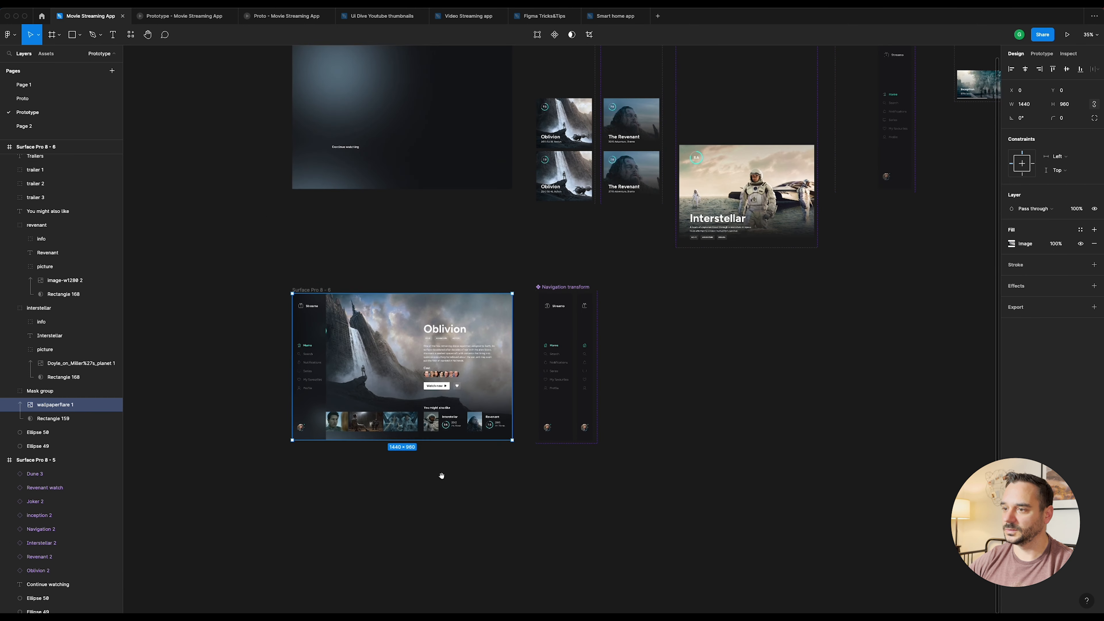
pyautogui.moveTo(438, 478); pyautogui.dragTo(391, 436)
pyautogui.click(19, 392)
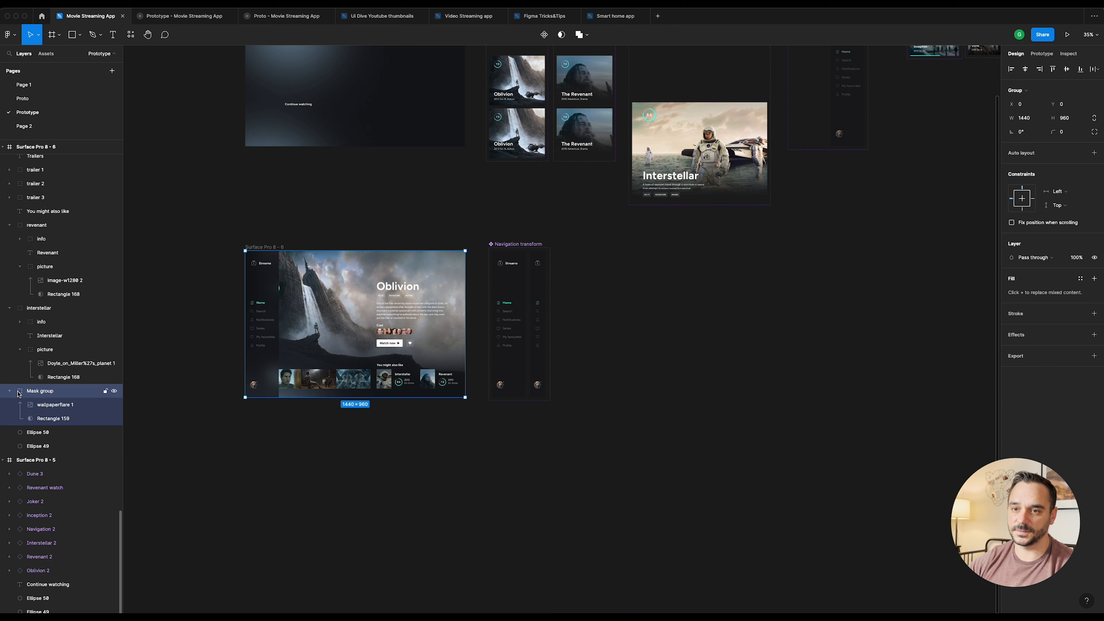
pyautogui.doubleClick(52, 393)
pyautogui.write('bacground')
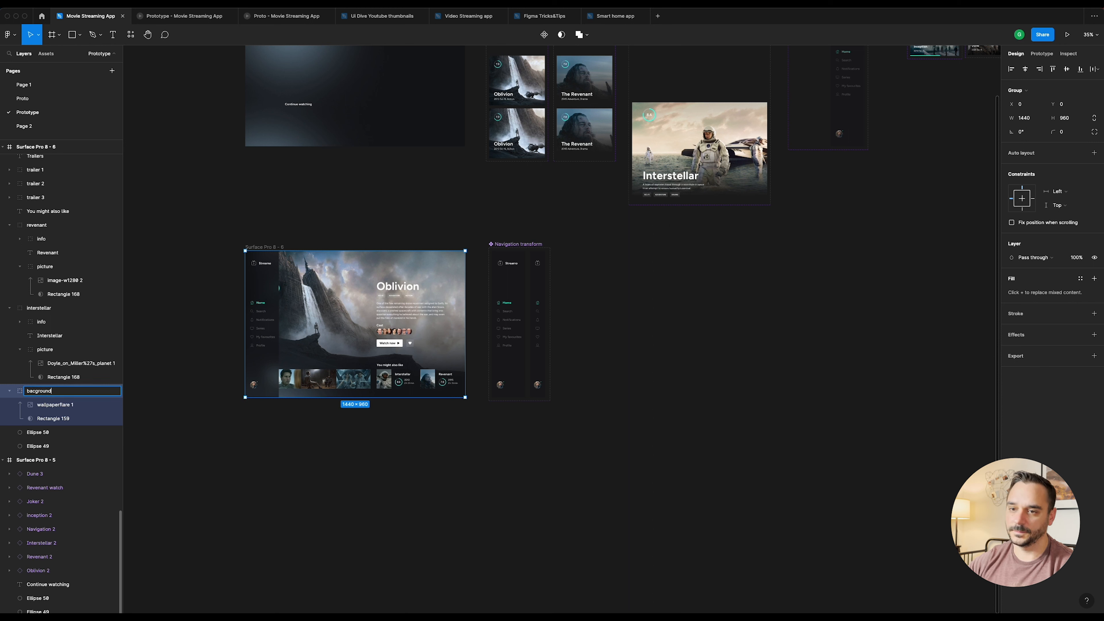
pyautogui.press('Return')
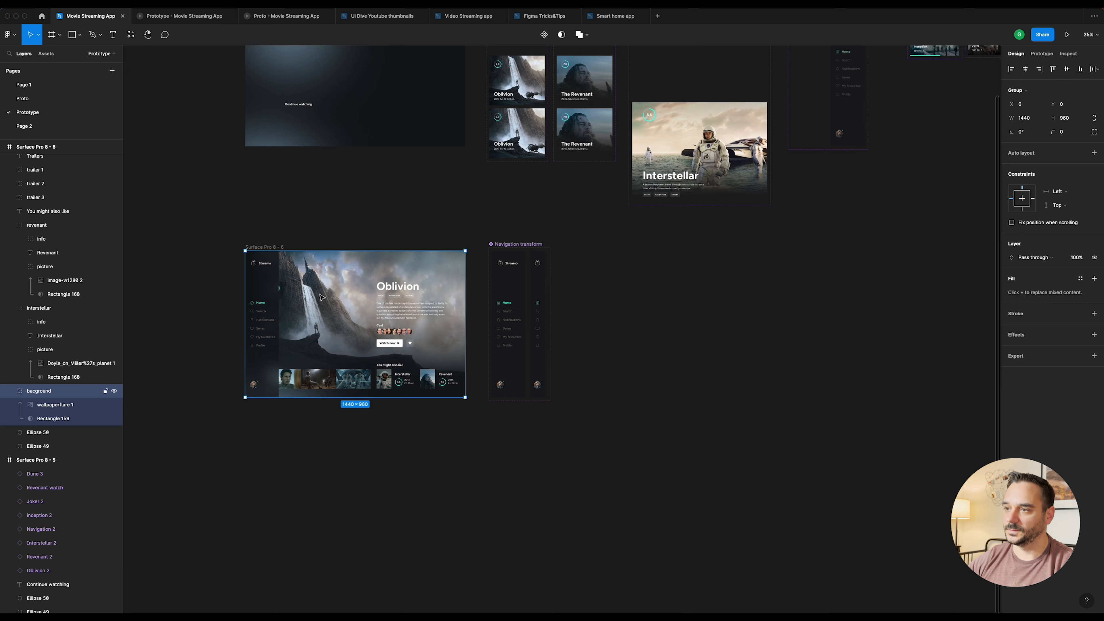
# Step: Move the bacground group out of the Oblivion screen, beside Navigation transform, and make it a component with a second variant
pyautogui.moveTo(320, 297); pyautogui.dragTo(664, 290)
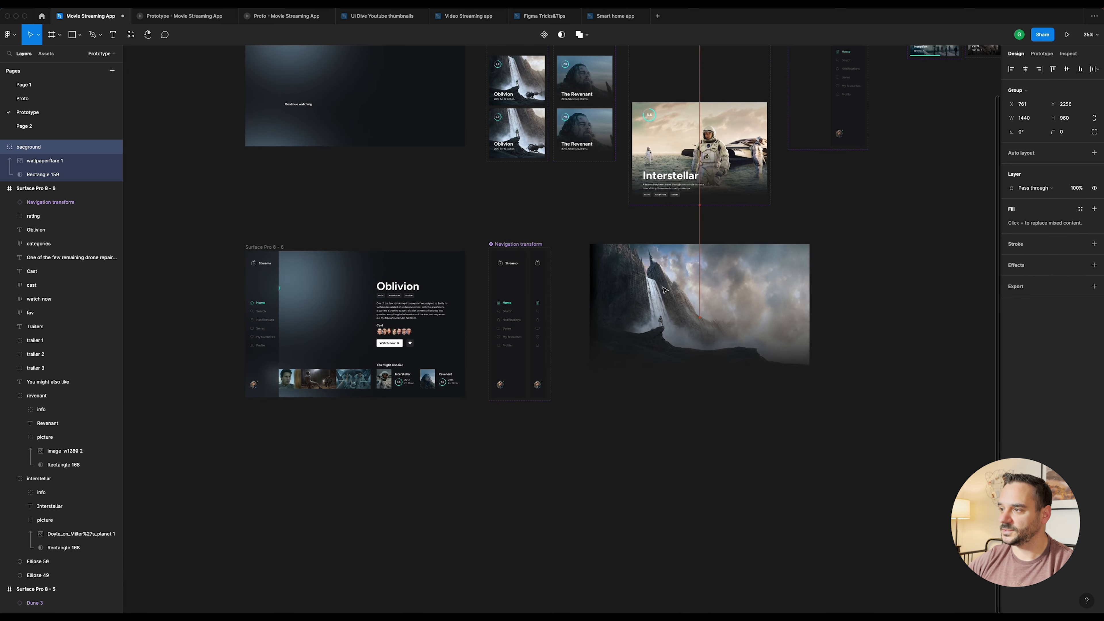
pyautogui.scroll(5, 551, 274)
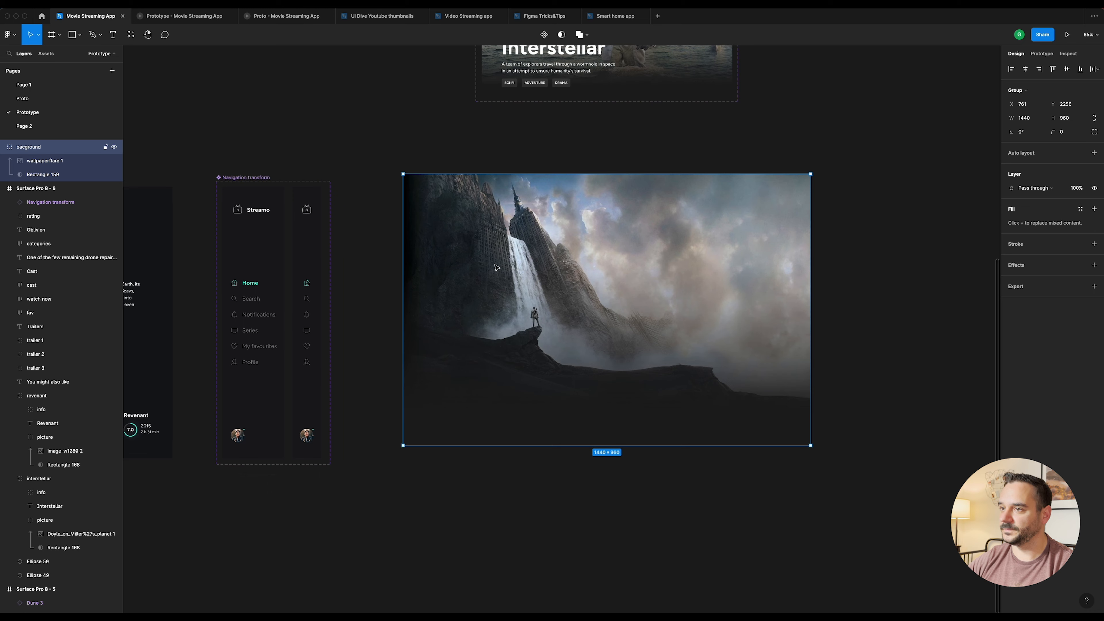
pyautogui.moveTo(496, 268); pyautogui.dragTo(459, 274)
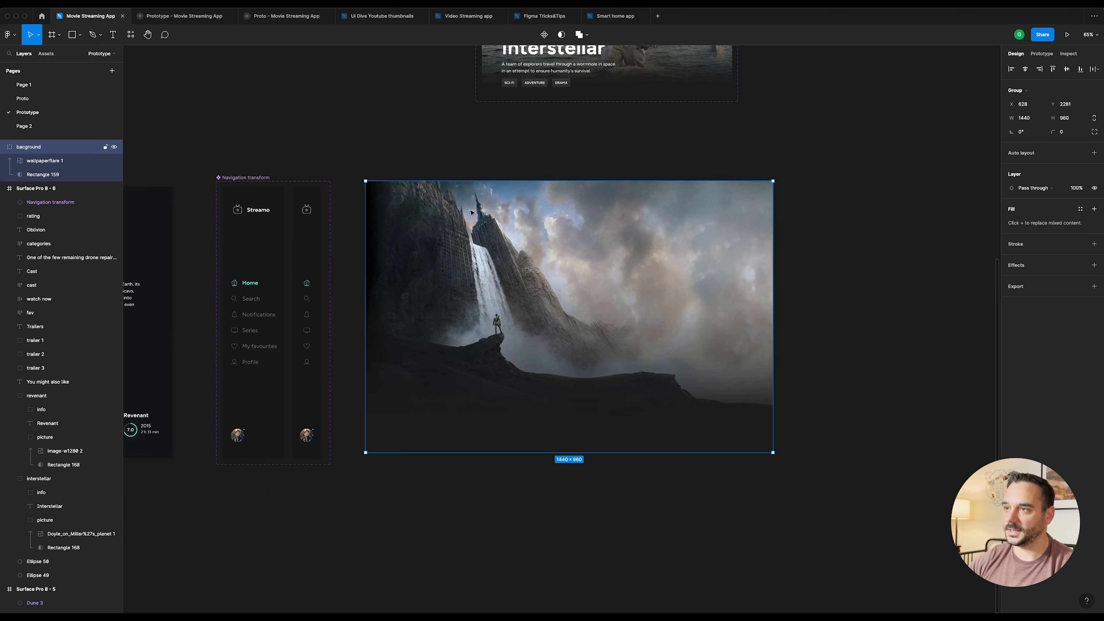
pyautogui.click(545, 35)
pyautogui.click(544, 35)
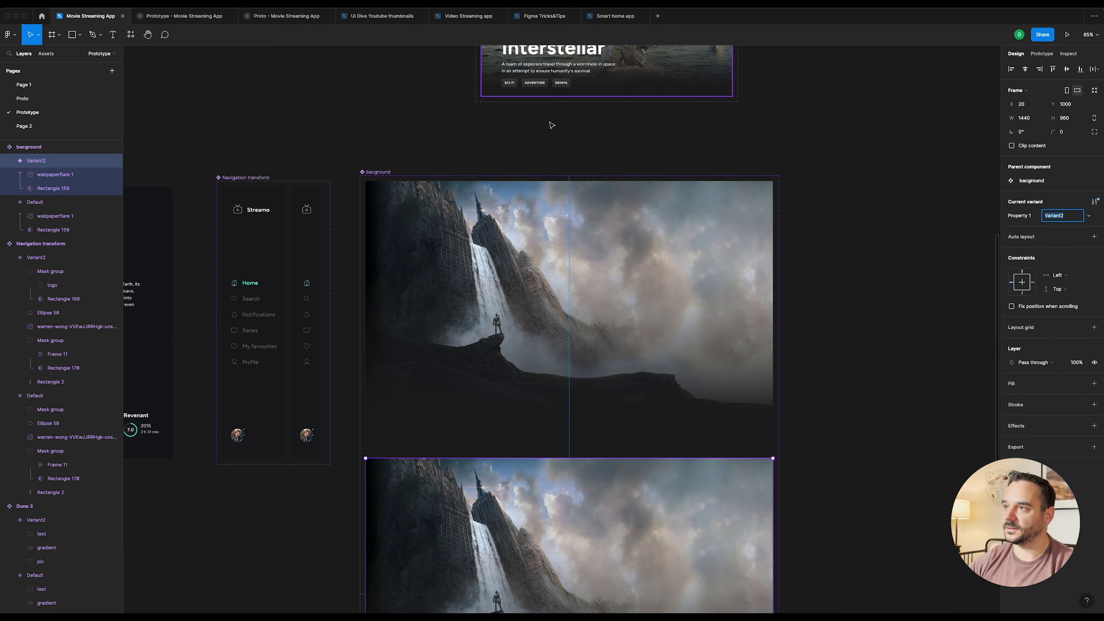
# Step: Enlarge the wallpaperflare 1 image in the bacground component's Default variant from its centre to about 1634 × 1090
pyautogui.scroll(-6, 555, 187)
pyautogui.doubleClick(584, 330)
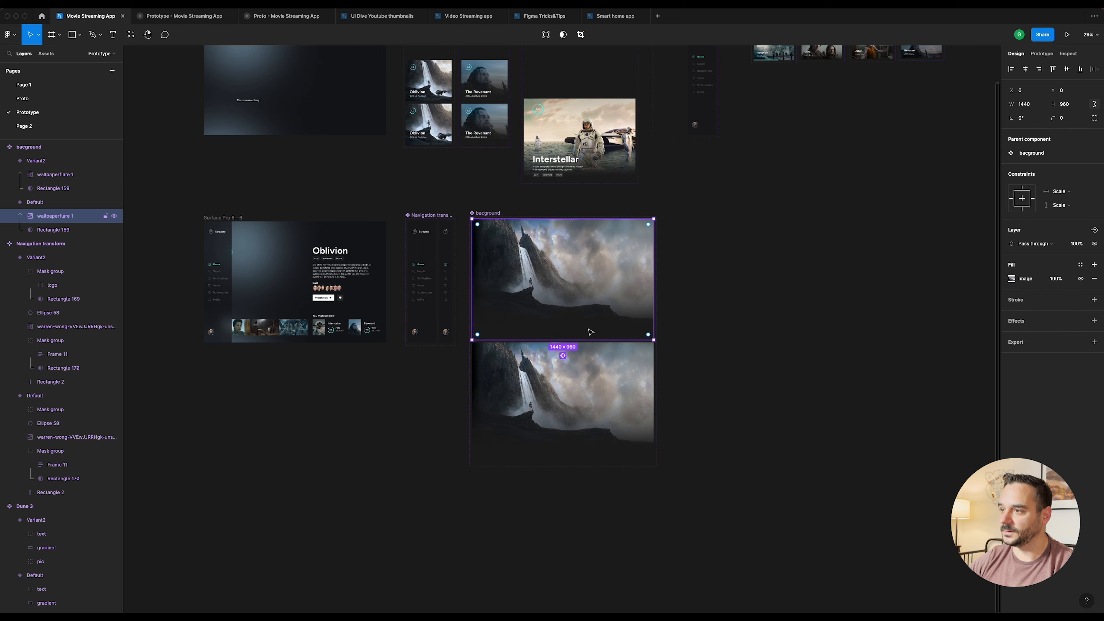
pyautogui.scroll(5, 591, 332)
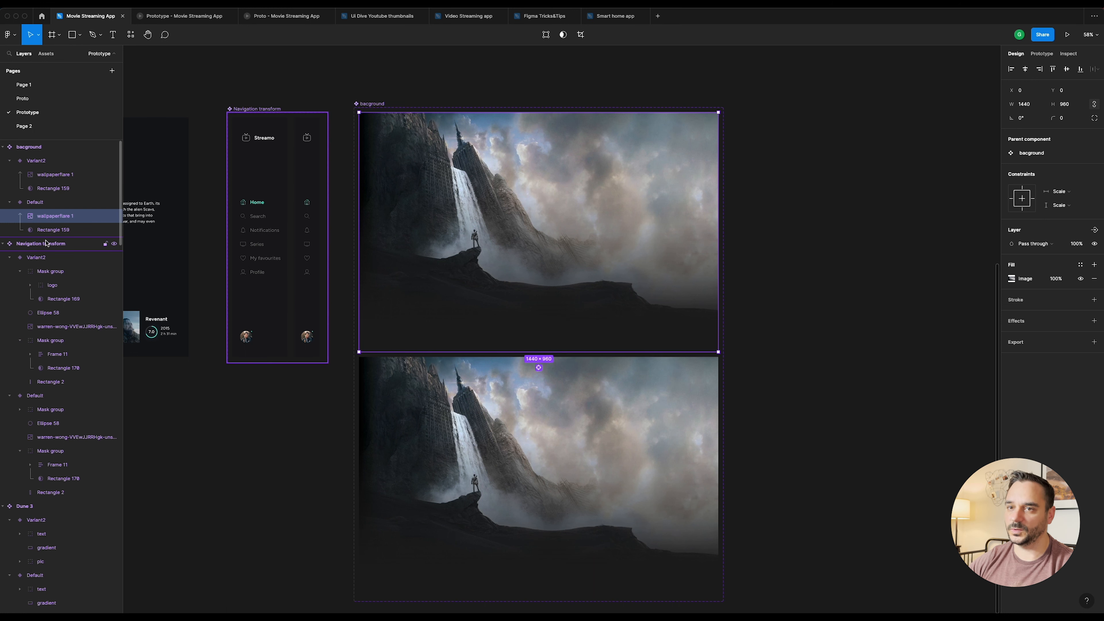
pyautogui.click(69, 230)
pyautogui.click(66, 217)
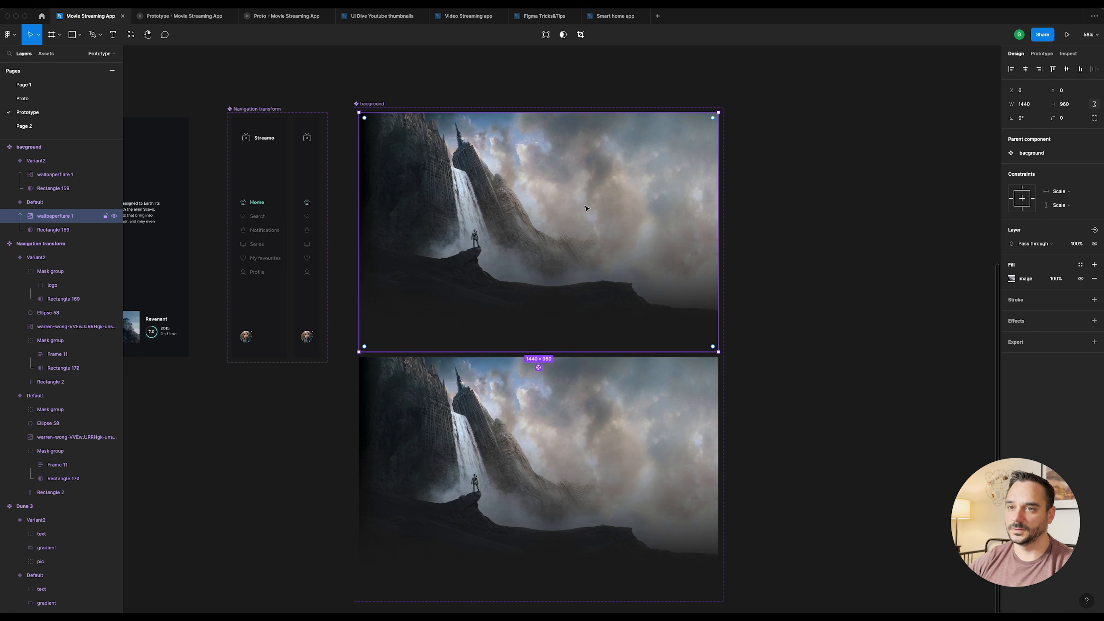
pyautogui.moveTo(717, 113); pyautogui.dragTo(741, 100)
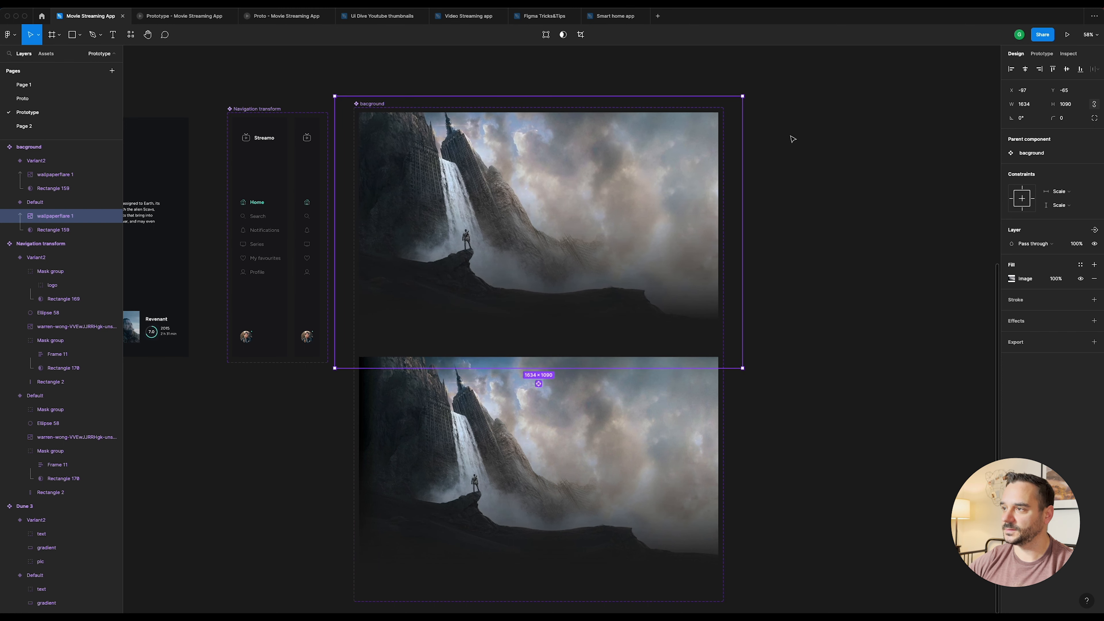
pyautogui.scroll(-3, 819, 174)
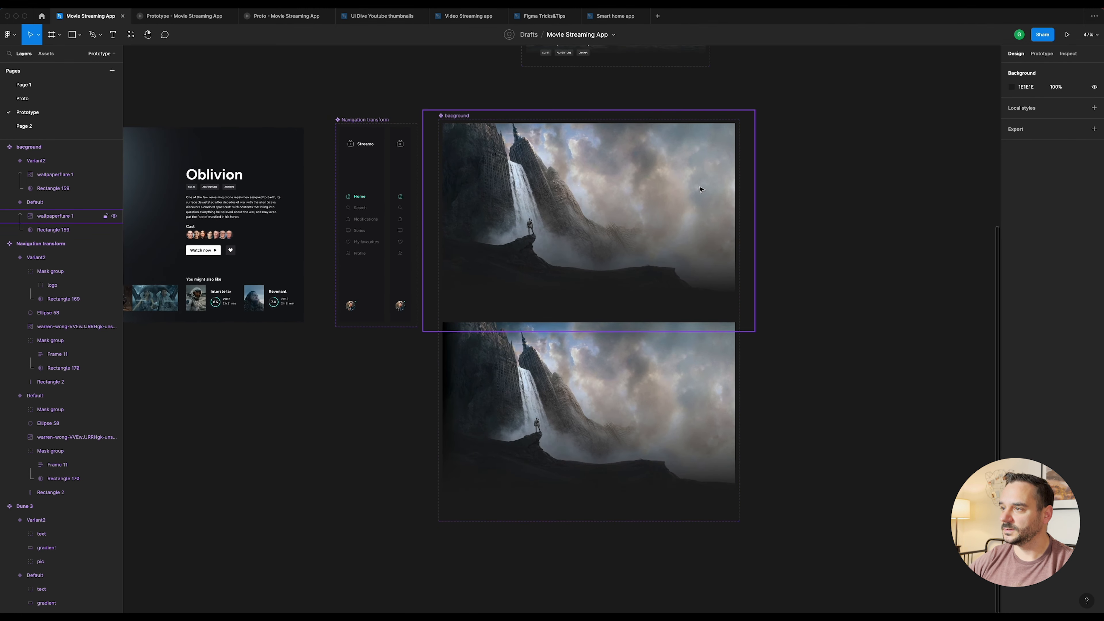
# Step: Set the opacity of the wallpaperflare 1 image in the bacground component's Default variant to 0%
pyautogui.click(1077, 244)
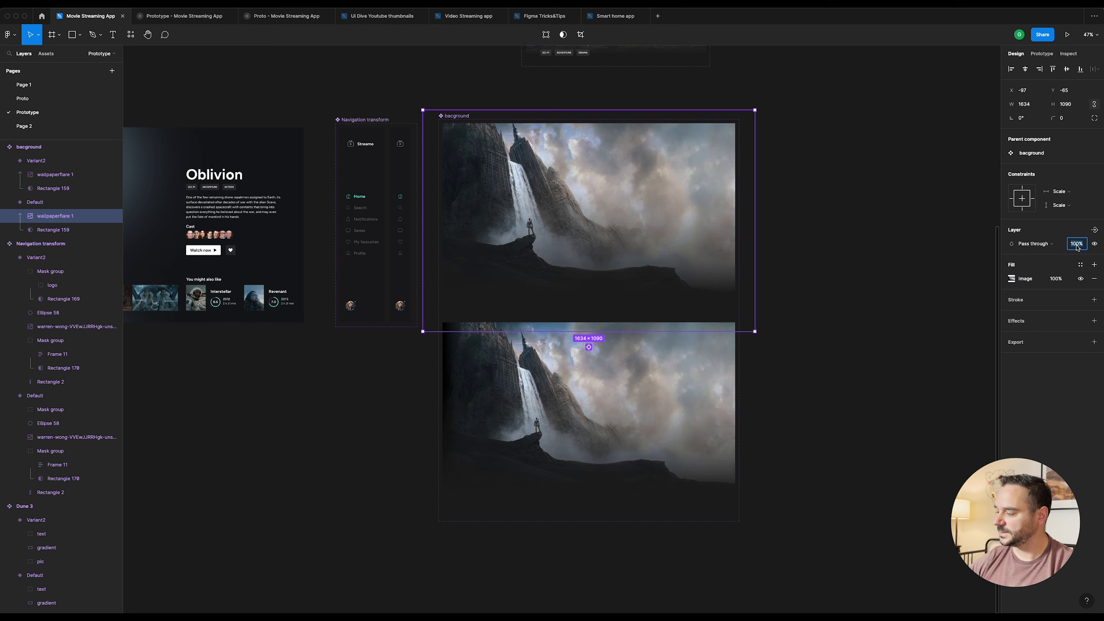
pyautogui.write('0')
pyautogui.press('Return')
pyautogui.click(927, 189)
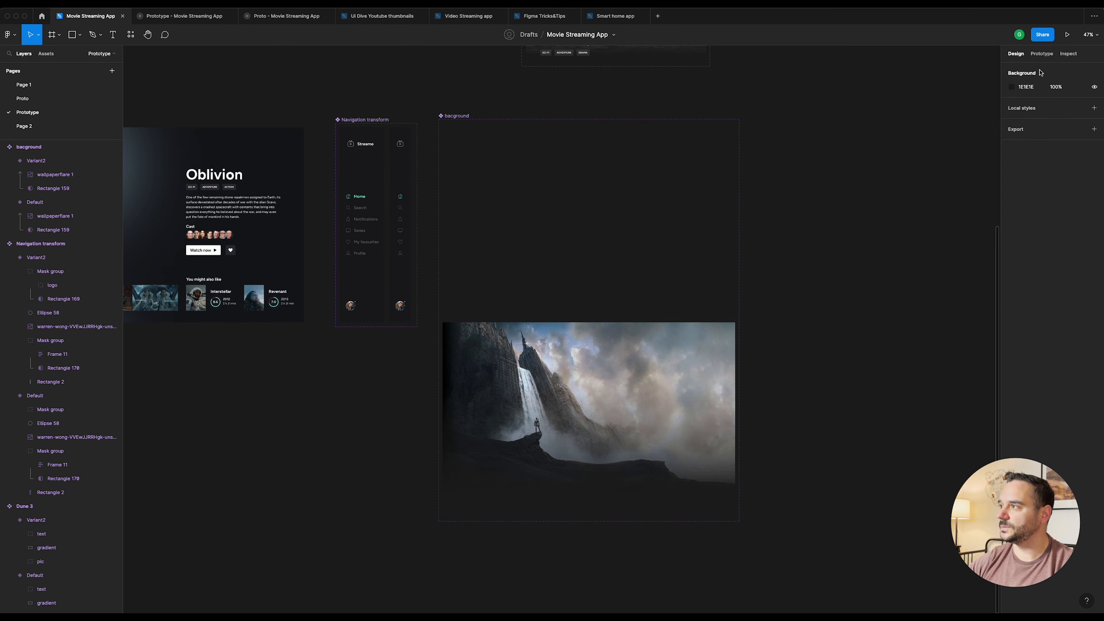
# Step: Add a prototype connection from the bacground component's Default variant to its Variant2
pyautogui.click(1042, 53)
pyautogui.click(591, 282)
pyautogui.scroll(5, 587, 333)
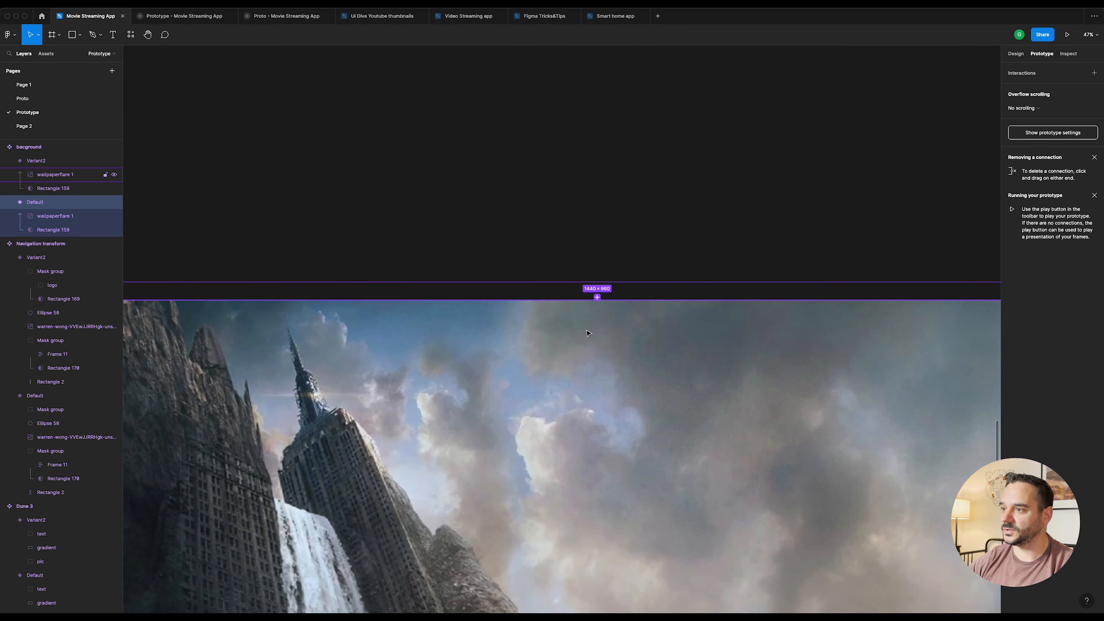
pyautogui.scroll(3, 587, 333)
pyautogui.moveTo(609, 268); pyautogui.dragTo(607, 304)
pyautogui.scroll(-5, 762, 190)
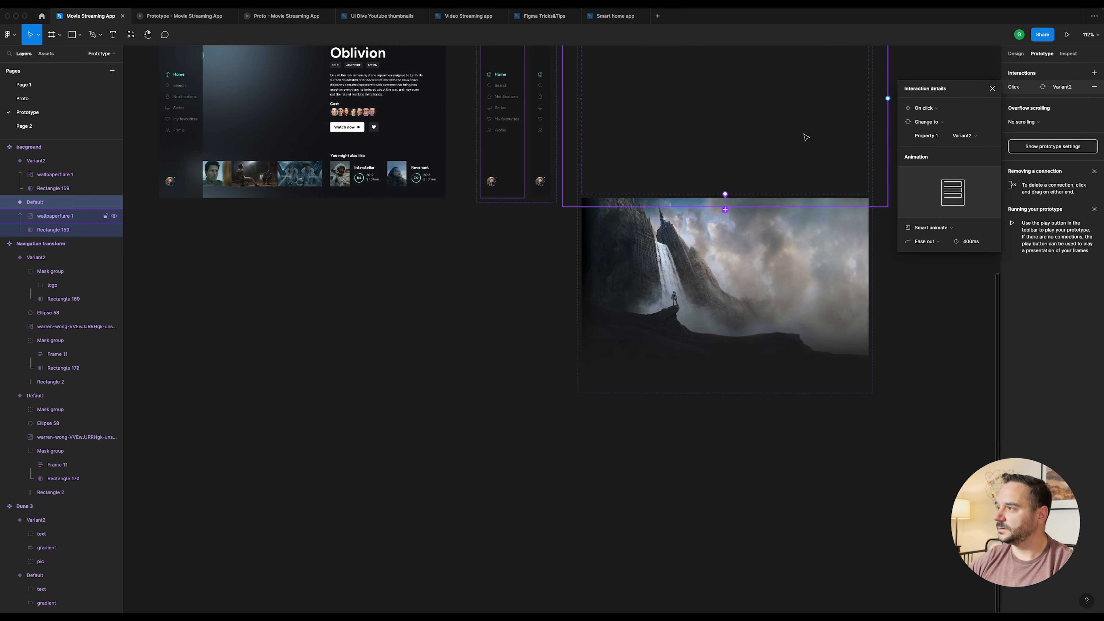
# Step: Trigger the bacground interaction after a 1 ms delay and set its animation duration to 1200 ms
pyautogui.moveTo(776, 147); pyautogui.dragTo(658, 219)
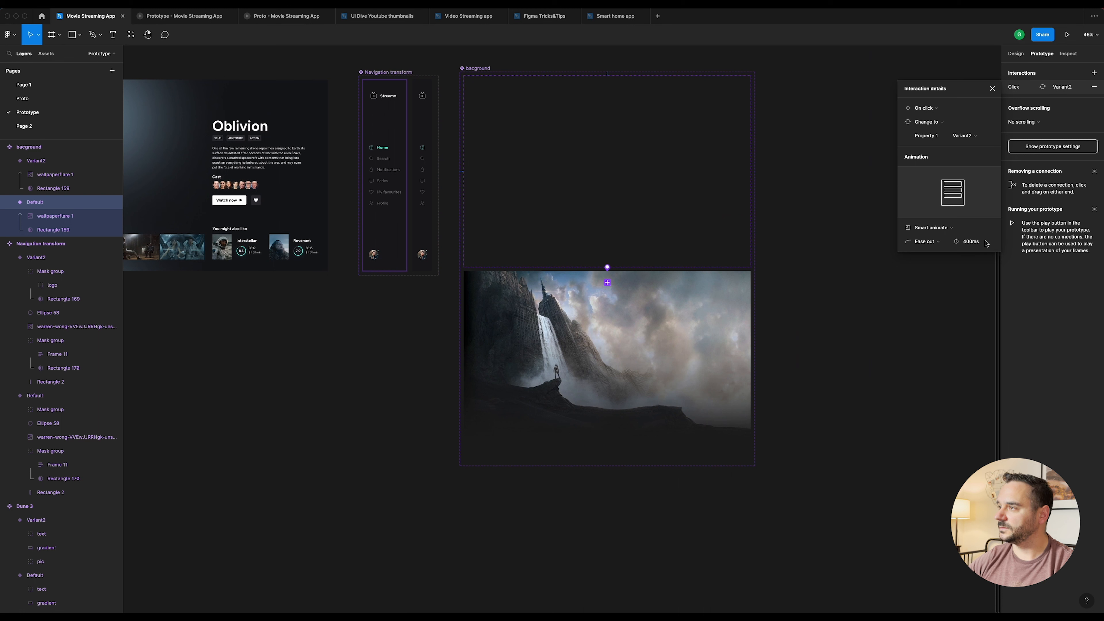
pyautogui.click(927, 108)
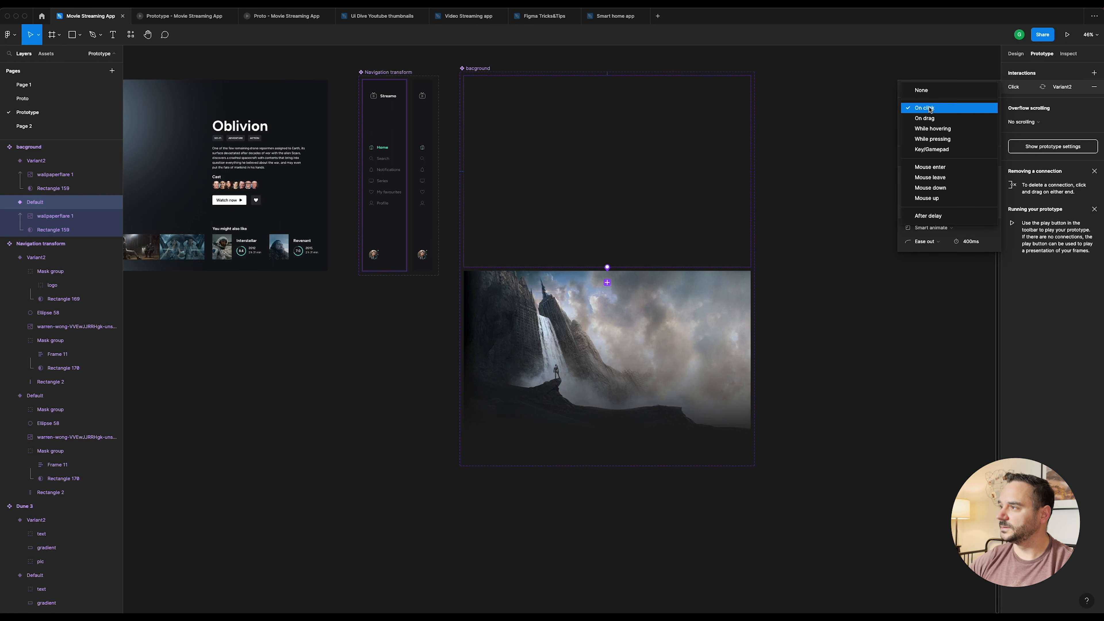
pyautogui.click(943, 219)
pyautogui.click(979, 112)
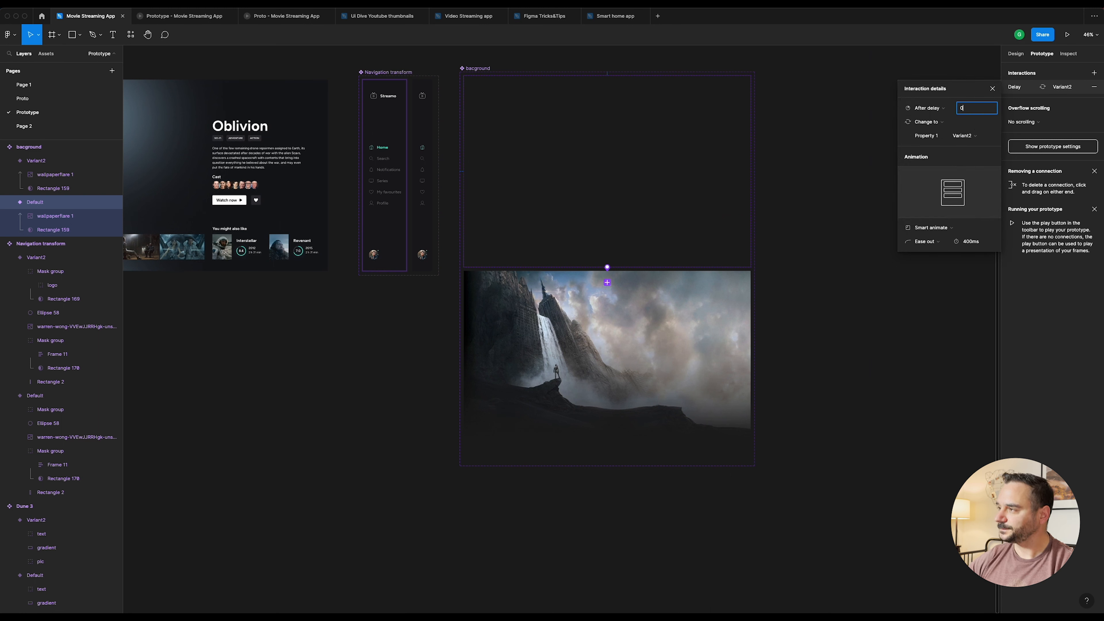
pyautogui.write('1')
pyautogui.press('Return')
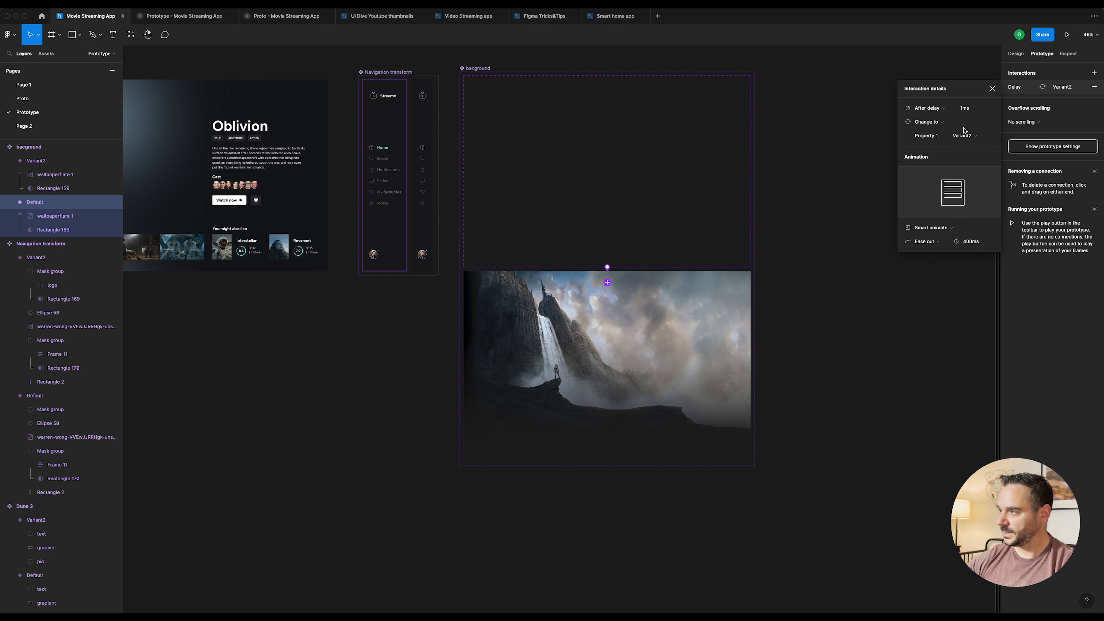
pyautogui.click(982, 242)
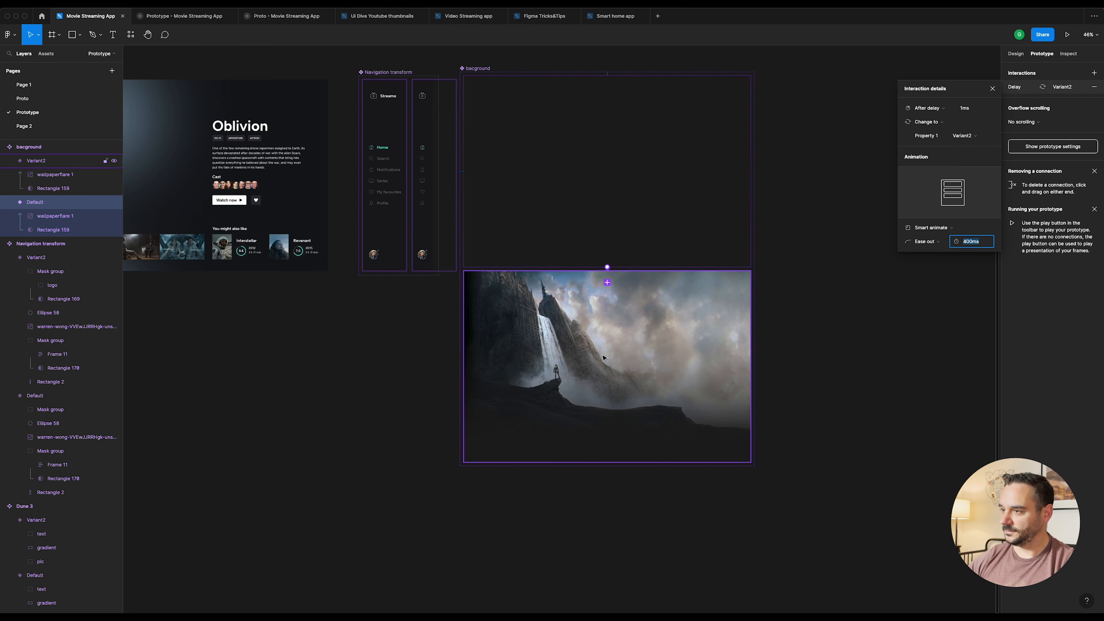
pyautogui.scroll(5, 644, 339)
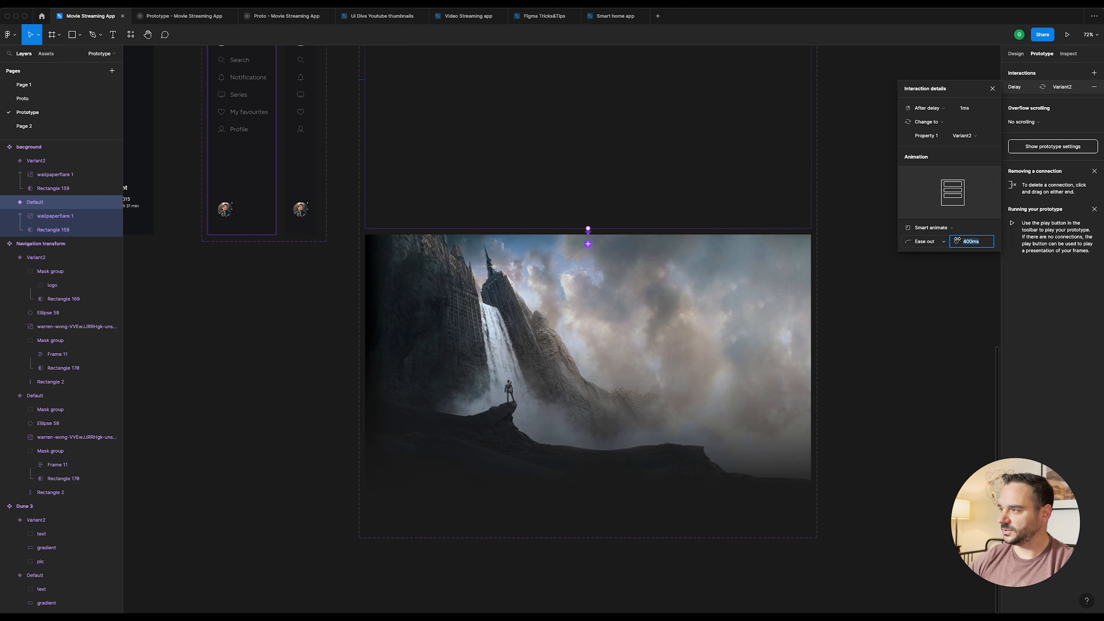
pyautogui.write('1200')
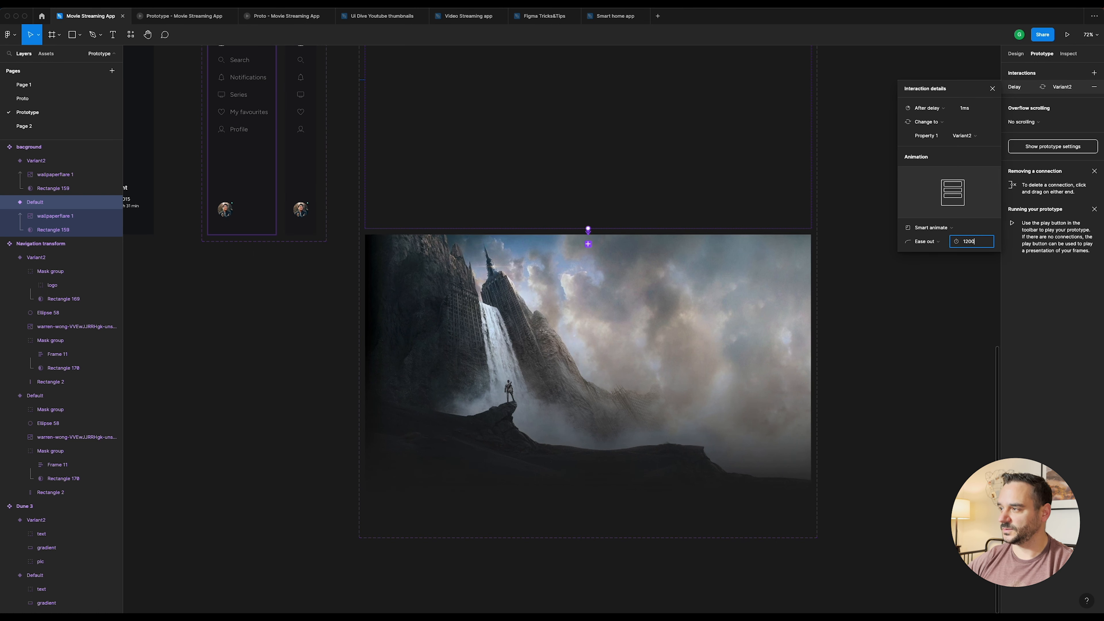
pyautogui.press('Return')
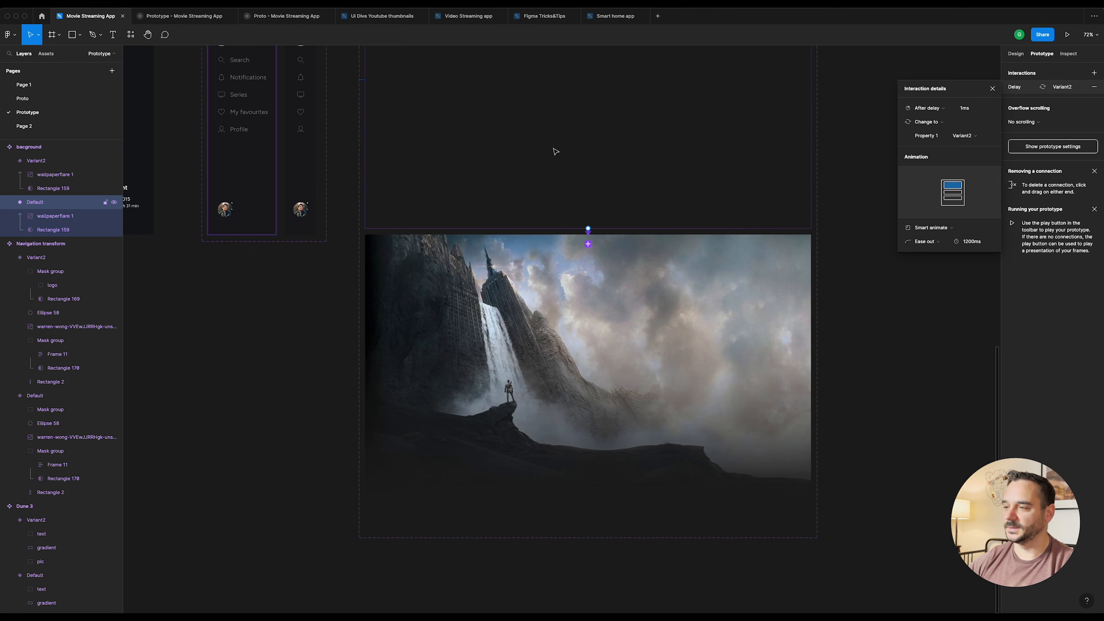
# Step: Insert an instance of the bacground component into the Oblivion screen and centre it horizontally
pyautogui.scroll(-5, 561, 131)
pyautogui.moveTo(412, 144); pyautogui.dragTo(553, 272)
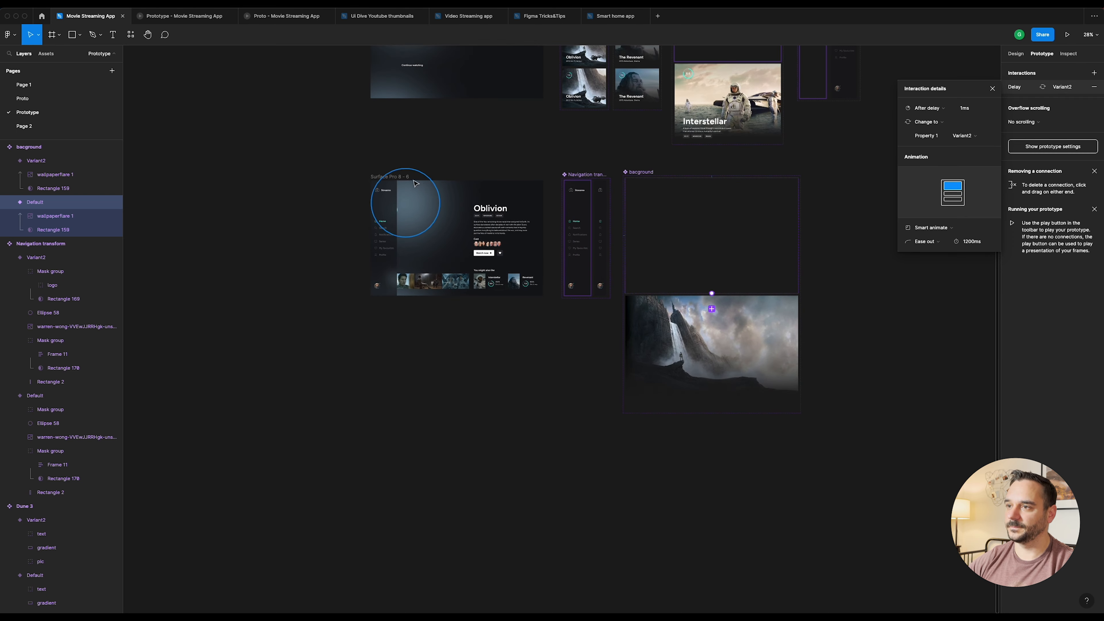
pyautogui.scroll(4, 647, 178)
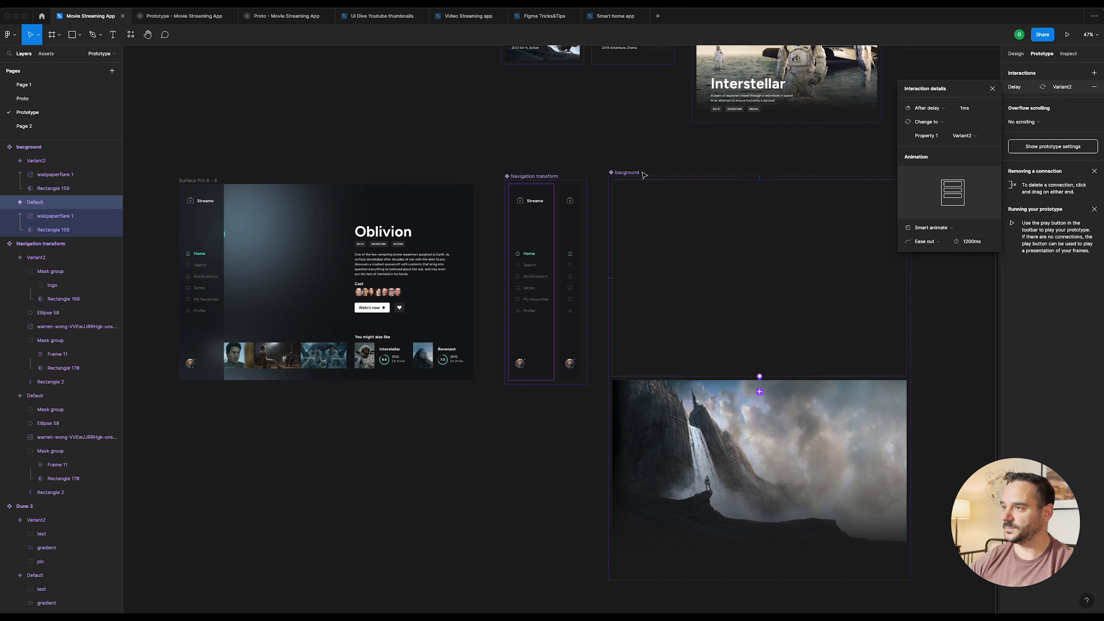
pyautogui.click(201, 180)
pyautogui.scroll(5, 200, 217)
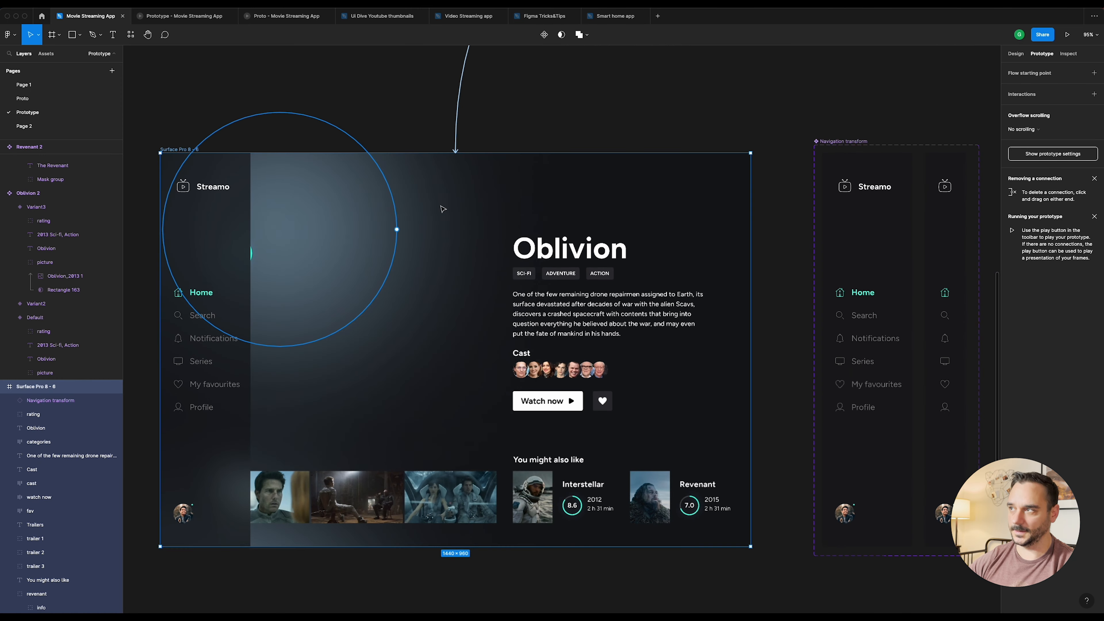
pyautogui.click(131, 34)
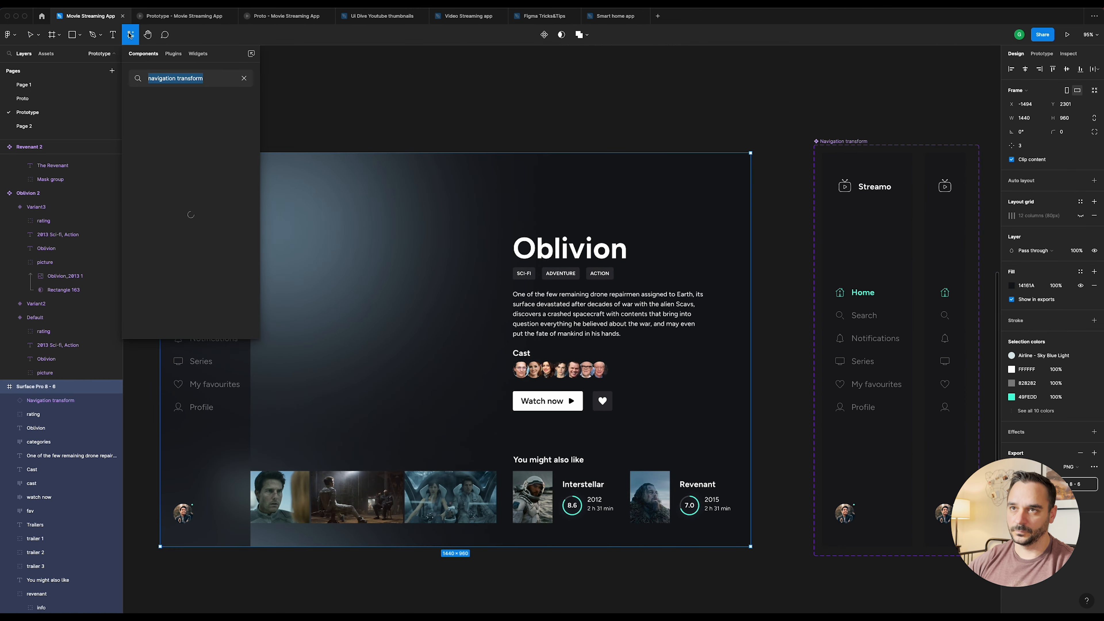
pyautogui.write('back')
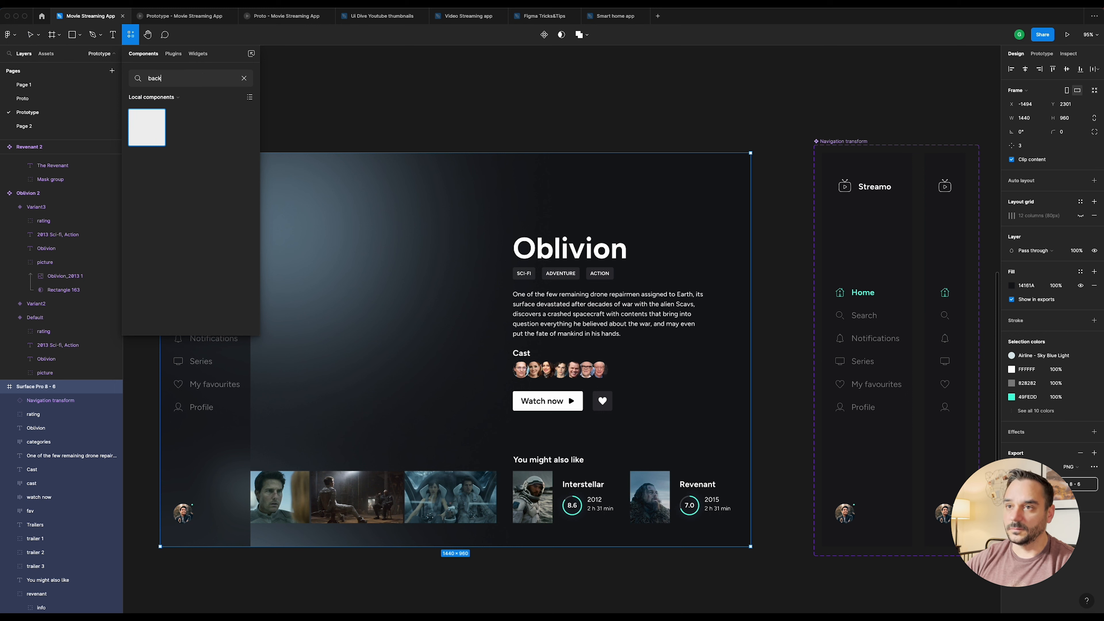
pyautogui.moveTo(134, 131); pyautogui.dragTo(395, 176)
pyautogui.moveTo(464, 297); pyautogui.dragTo(364, 278)
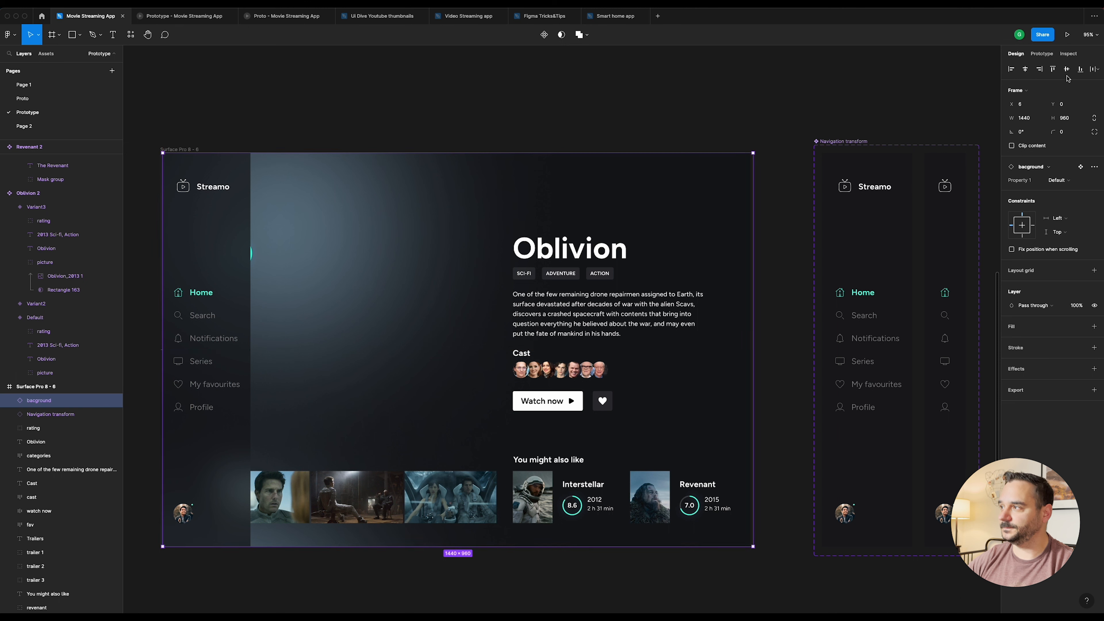
pyautogui.click(1025, 68)
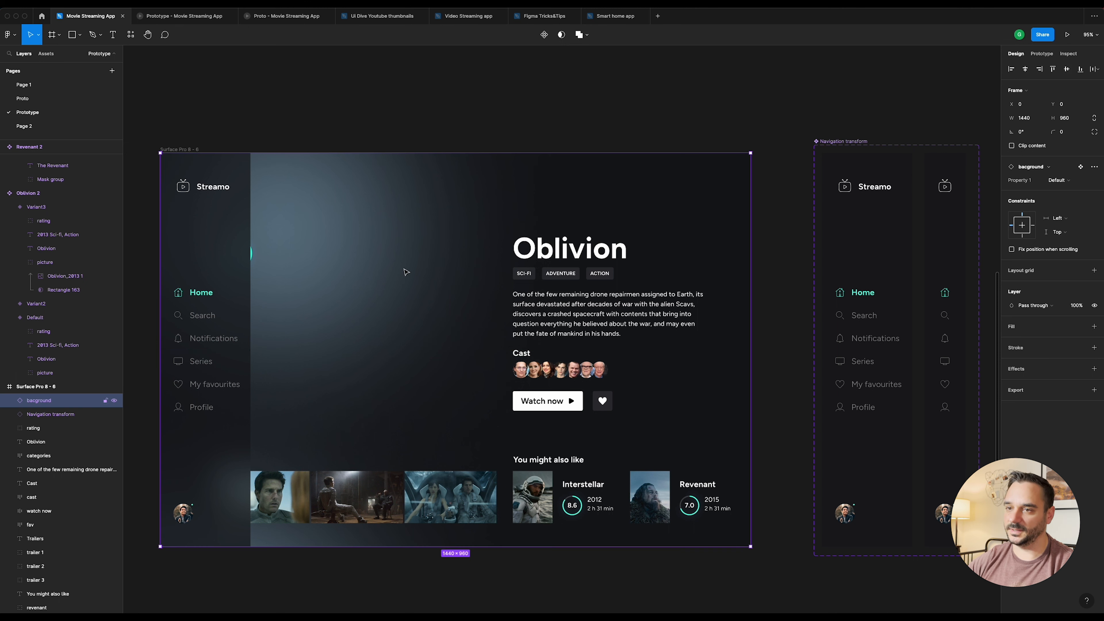
# Step: Reorder the bacground instance in the Oblivion screen's layers to sit between interstellar and Ellipse 50
pyautogui.scroll(-5, 40, 420)
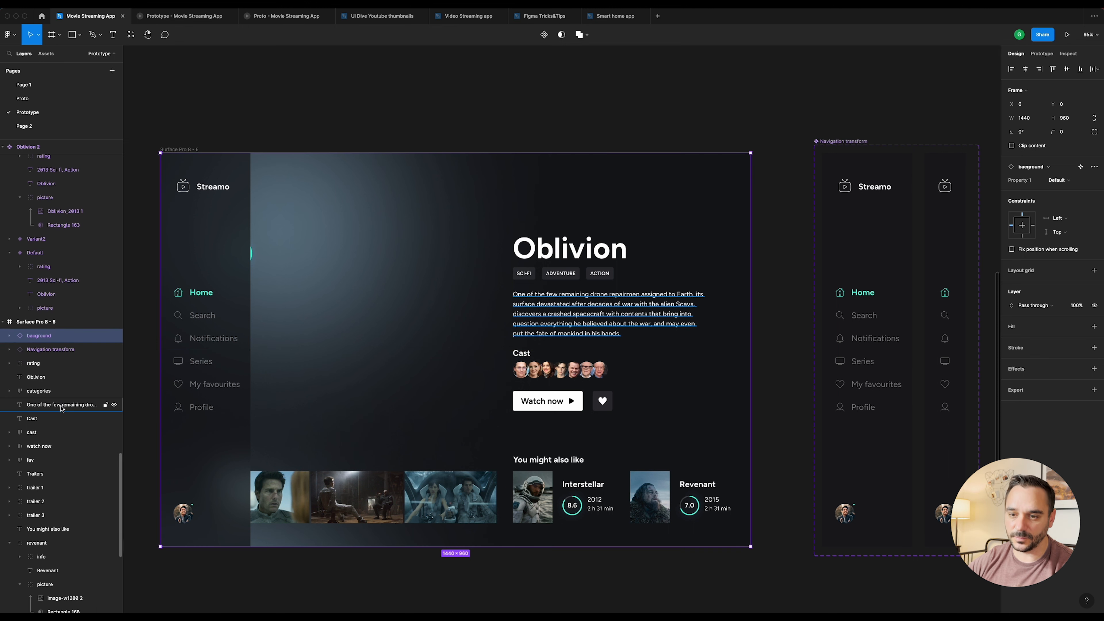
pyautogui.click(9, 439)
pyautogui.click(9, 452)
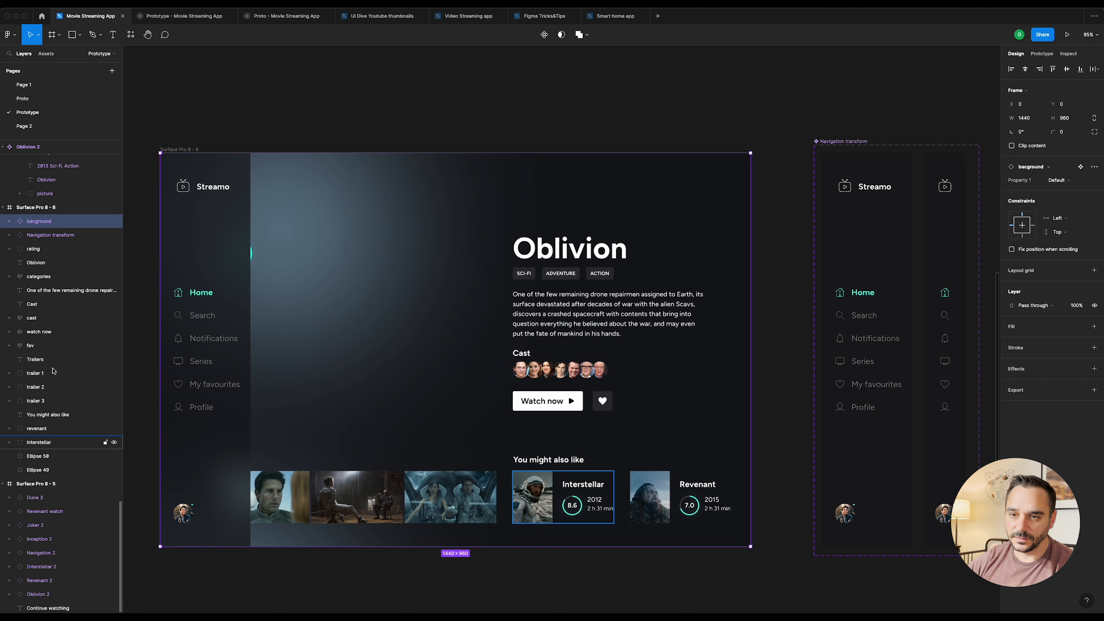
pyautogui.moveTo(49, 225); pyautogui.dragTo(65, 455)
# Step: Switch to the running prototype and open the Oblivion detail screen several times to test the background animation
pyautogui.click(184, 16)
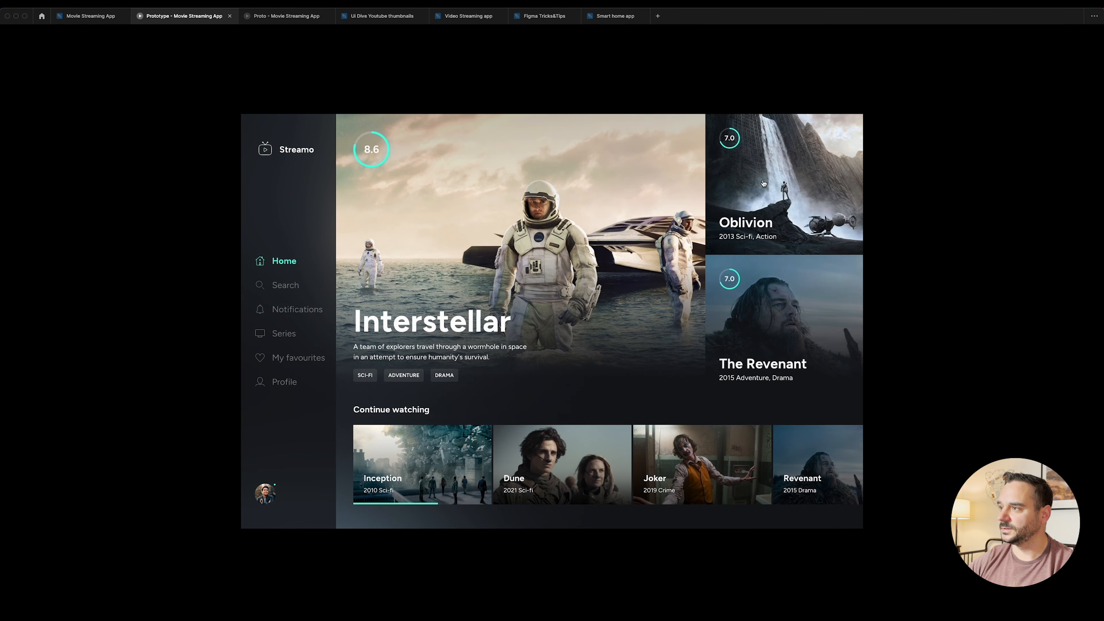
pyautogui.click(766, 181)
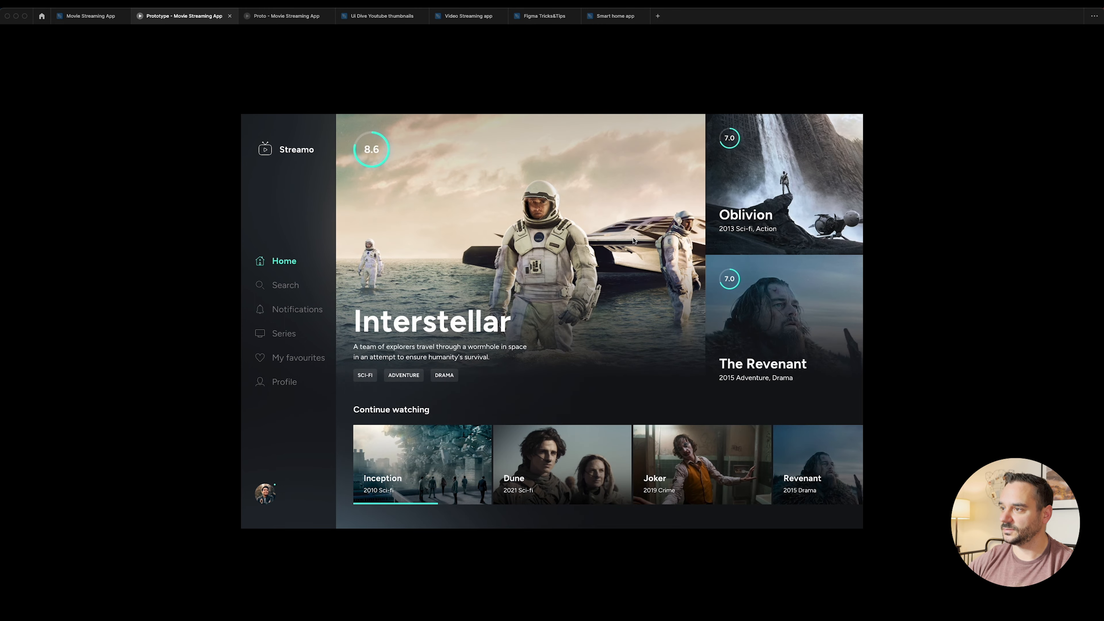
pyautogui.click(790, 180)
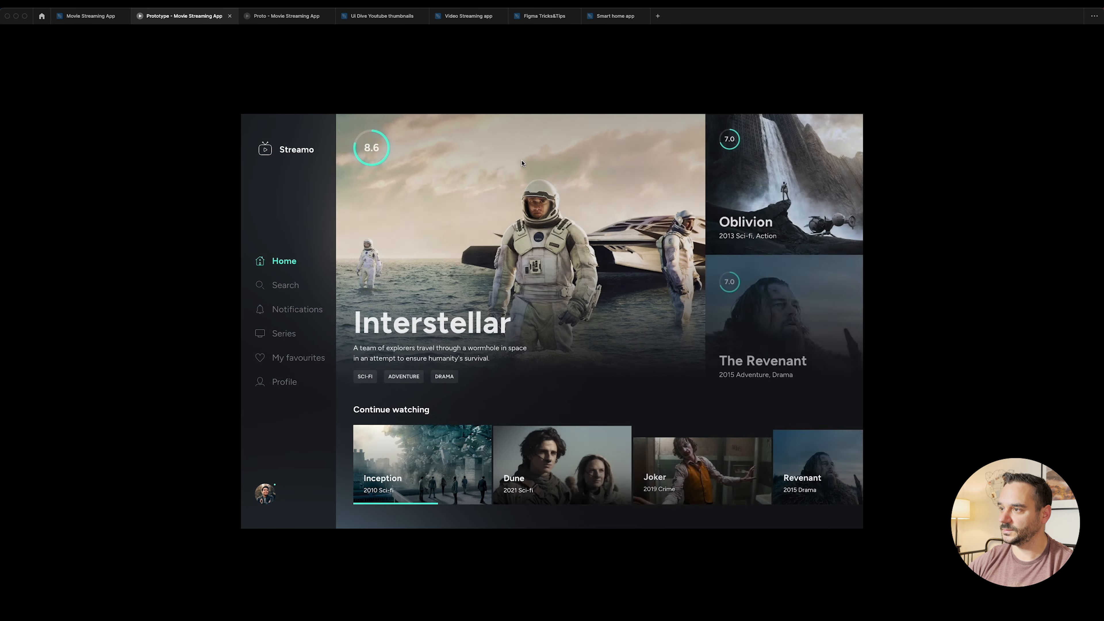
pyautogui.click(774, 168)
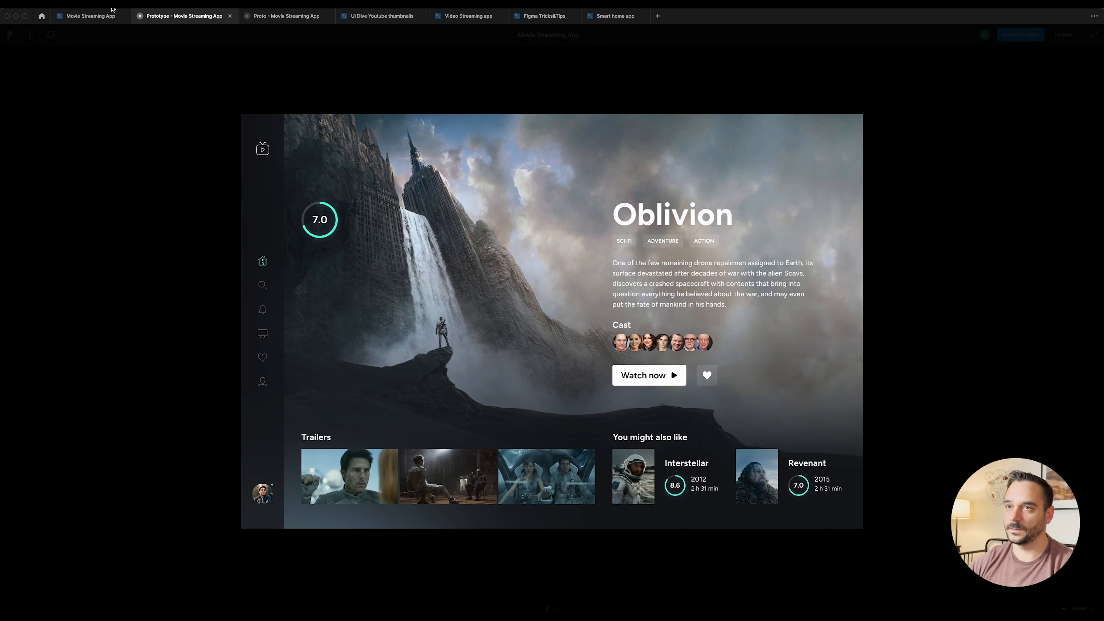
# Step: Back in the design file, duplicate the Oblivion screen's rating group and place the copy beside the bacground component
pyautogui.click(94, 19)
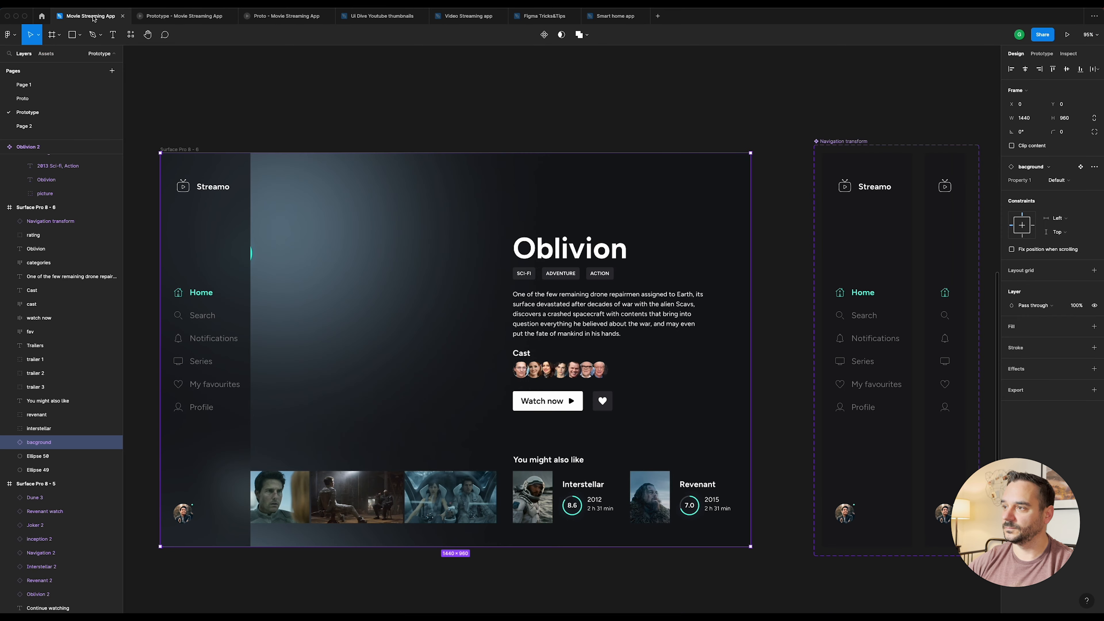
pyautogui.click(253, 253)
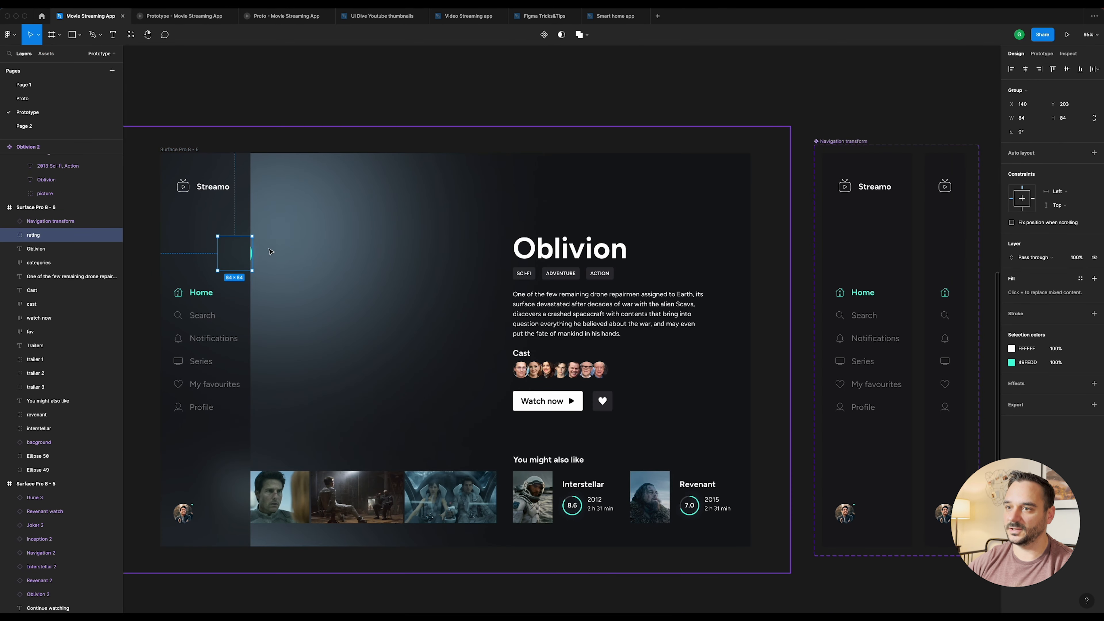
pyautogui.scroll(-5, 261, 247)
pyautogui.scroll(-2, 275, 242)
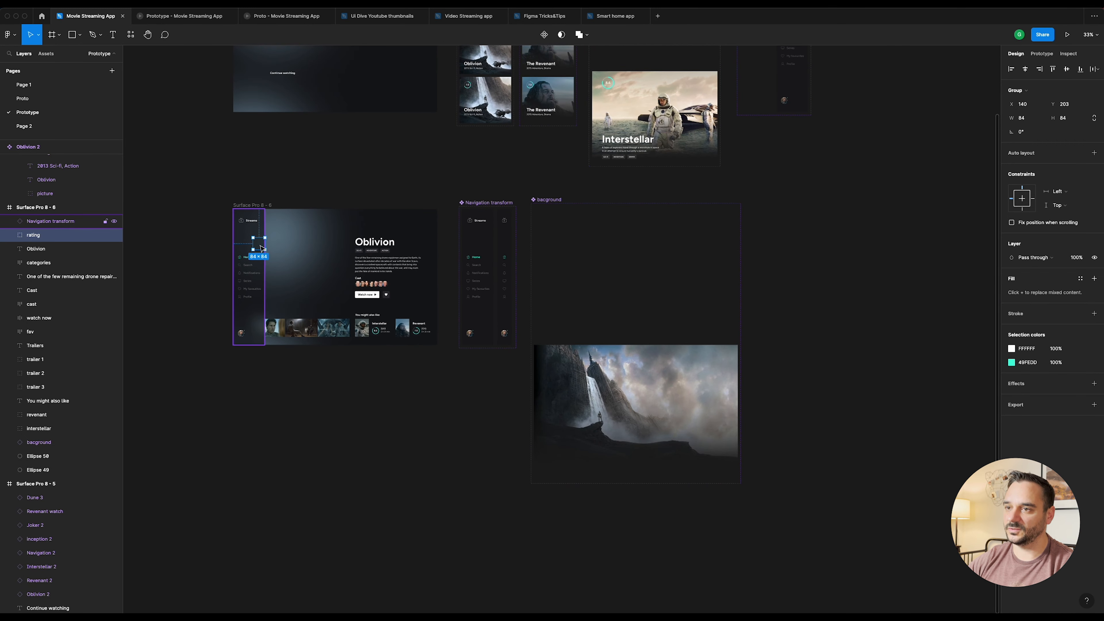
pyautogui.press('alt')
pyautogui.moveTo(264, 247); pyautogui.dragTo(771, 221)
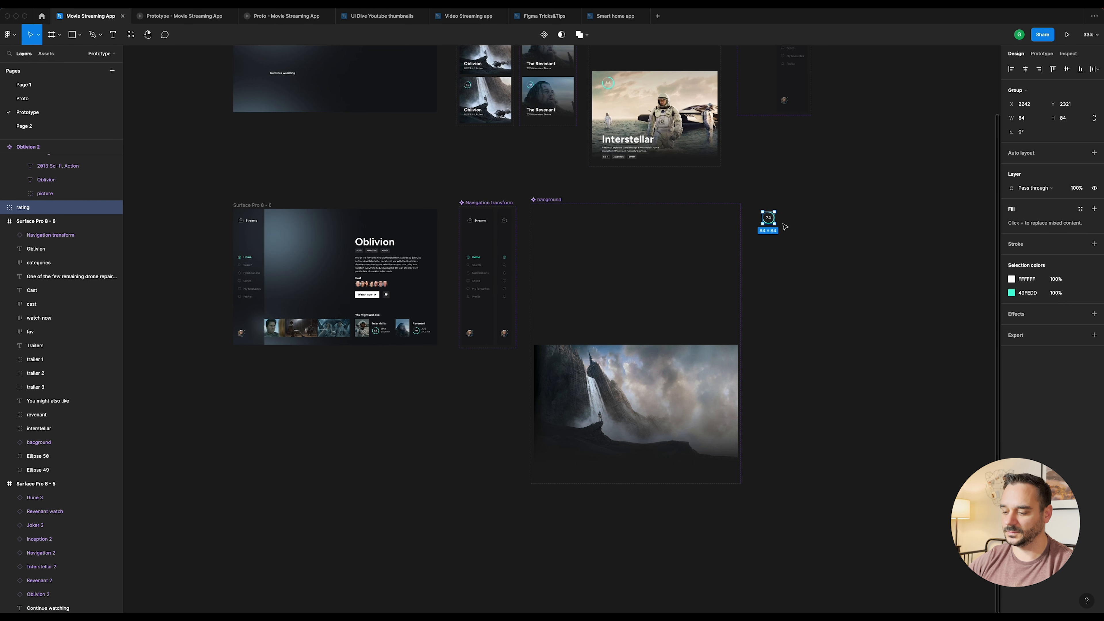
pyautogui.moveTo(774, 220)
pyautogui.mouseDown()
pyautogui.moveTo(260, 240)
pyautogui.moveTo(759, 245)
pyautogui.moveTo(771, 214)
pyautogui.mouseUp()
pyautogui.hotkey('shift', '2')
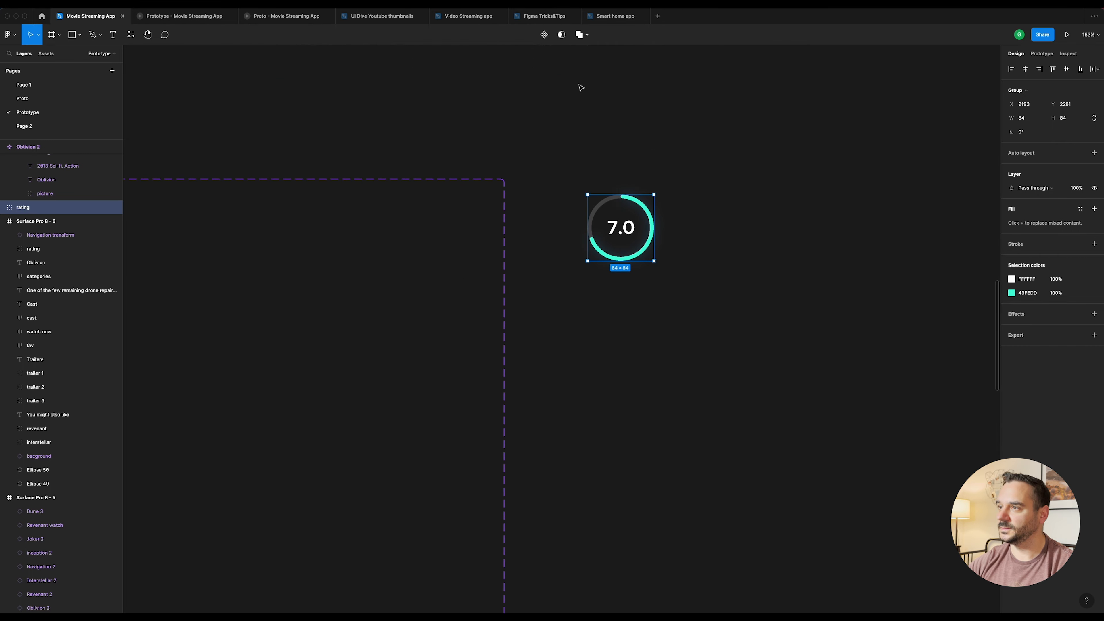
# Step: Make the copied rating group a component with a second variant and set its Default variant's opacity to 0%
pyautogui.click(544, 34)
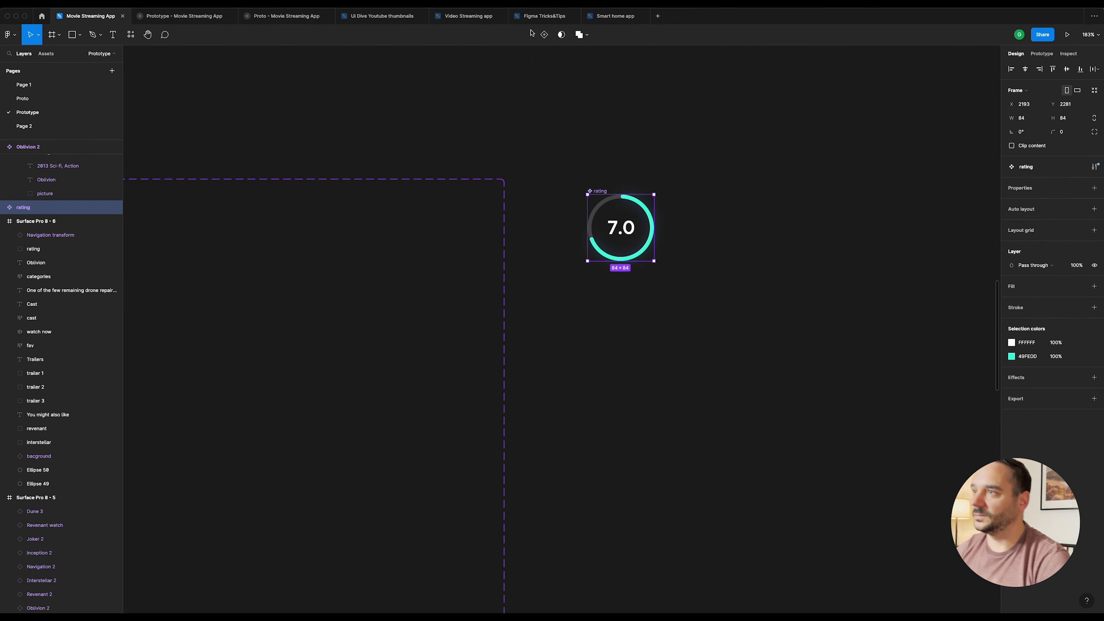
pyautogui.click(541, 34)
pyautogui.click(624, 223)
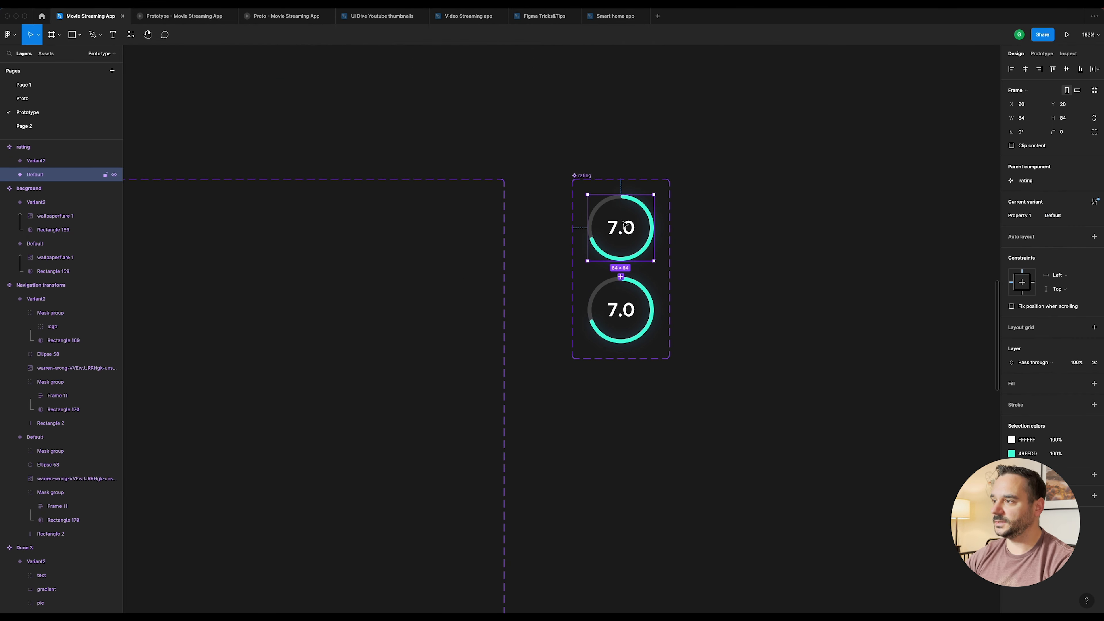
pyautogui.click(1075, 365)
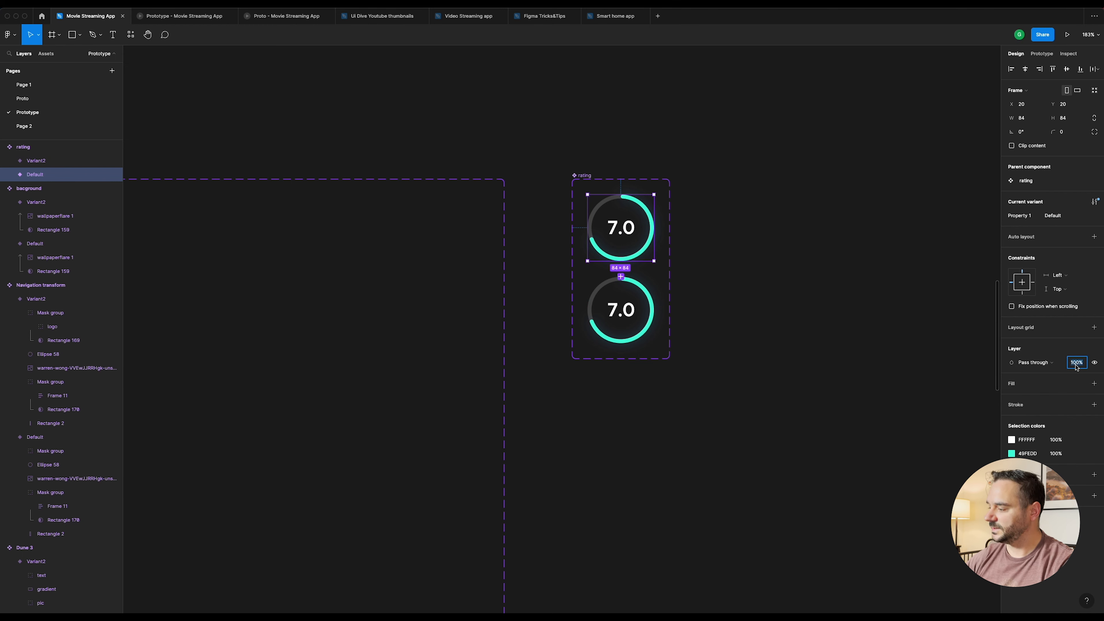
pyautogui.write('0')
pyautogui.press('Return')
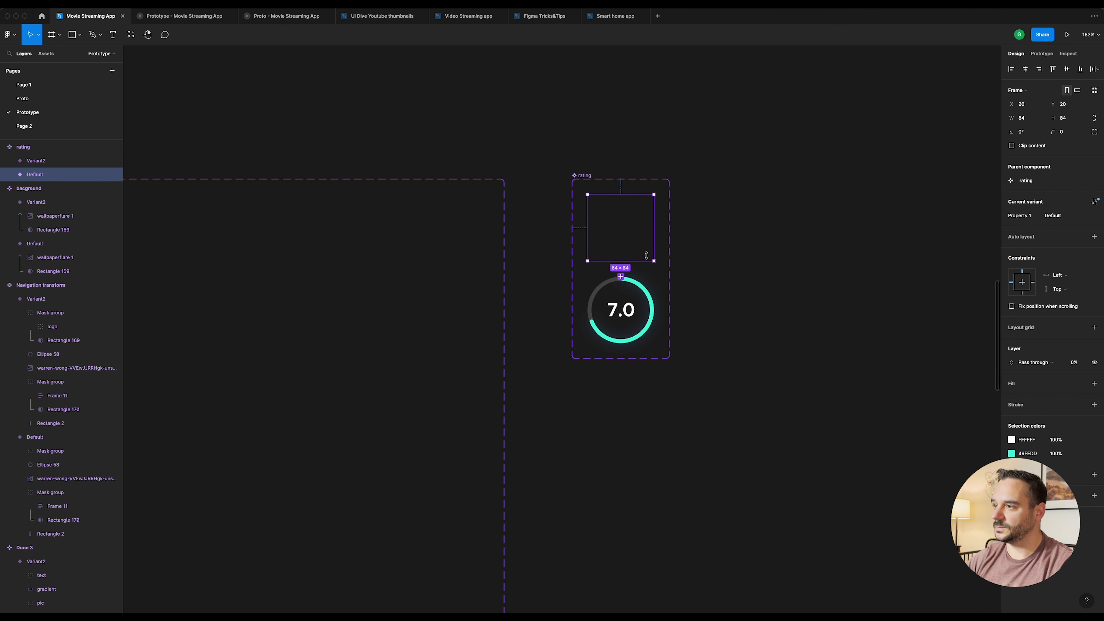
# Step: Link the rating component's Default variant to Variant2 with an After delay trigger of 400 ms
pyautogui.hotkey('shift', 'e')
pyautogui.scroll(5, 638, 253)
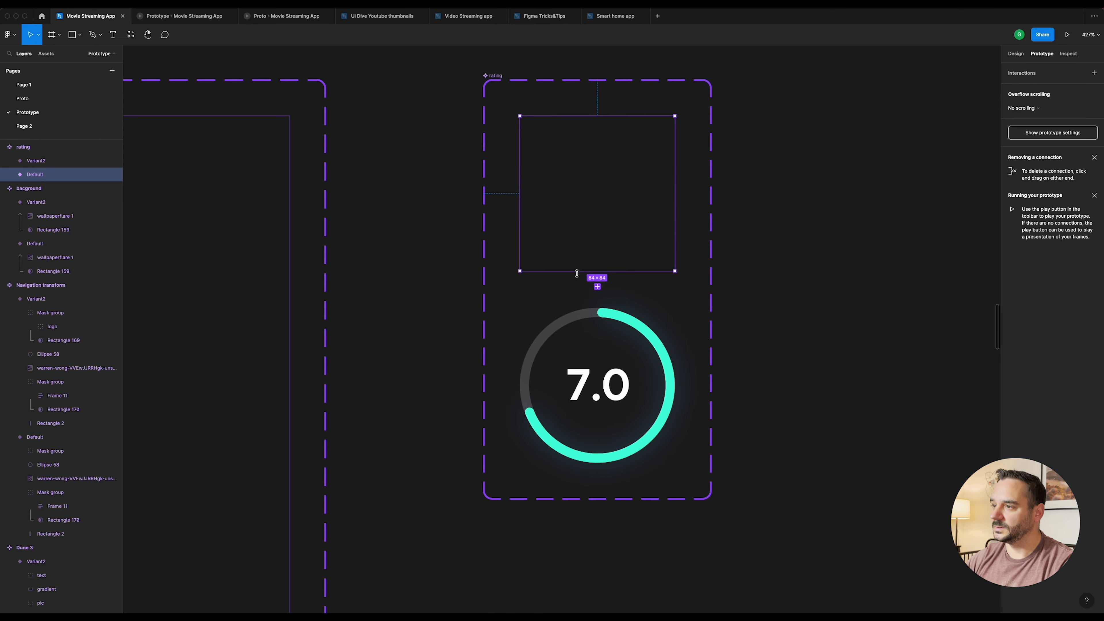
pyautogui.moveTo(597, 286); pyautogui.dragTo(605, 323)
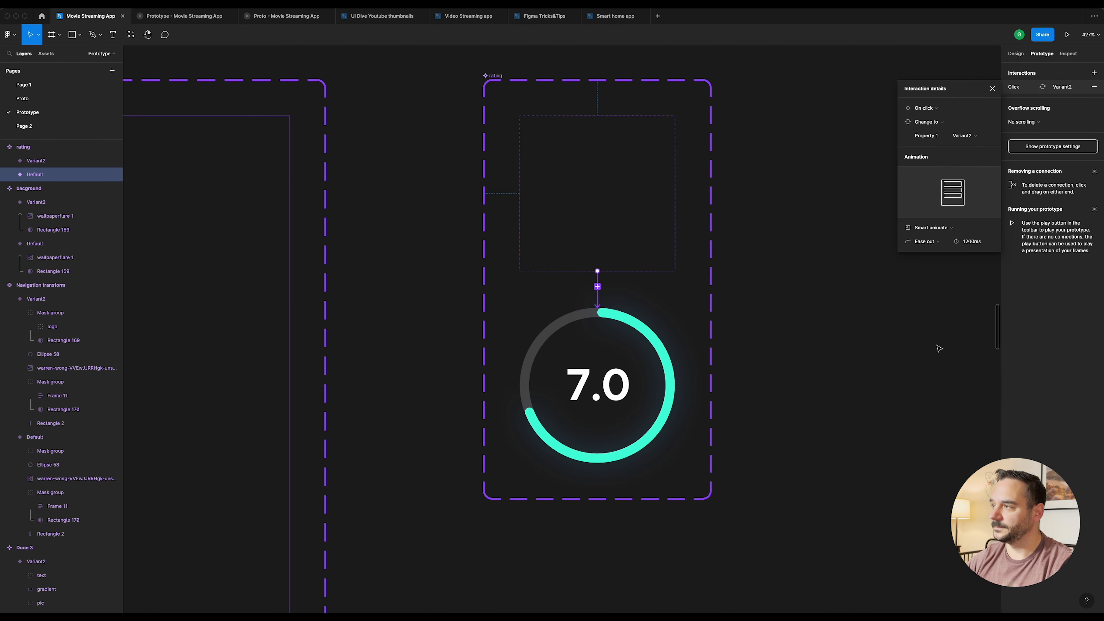
pyautogui.click(933, 111)
pyautogui.click(941, 215)
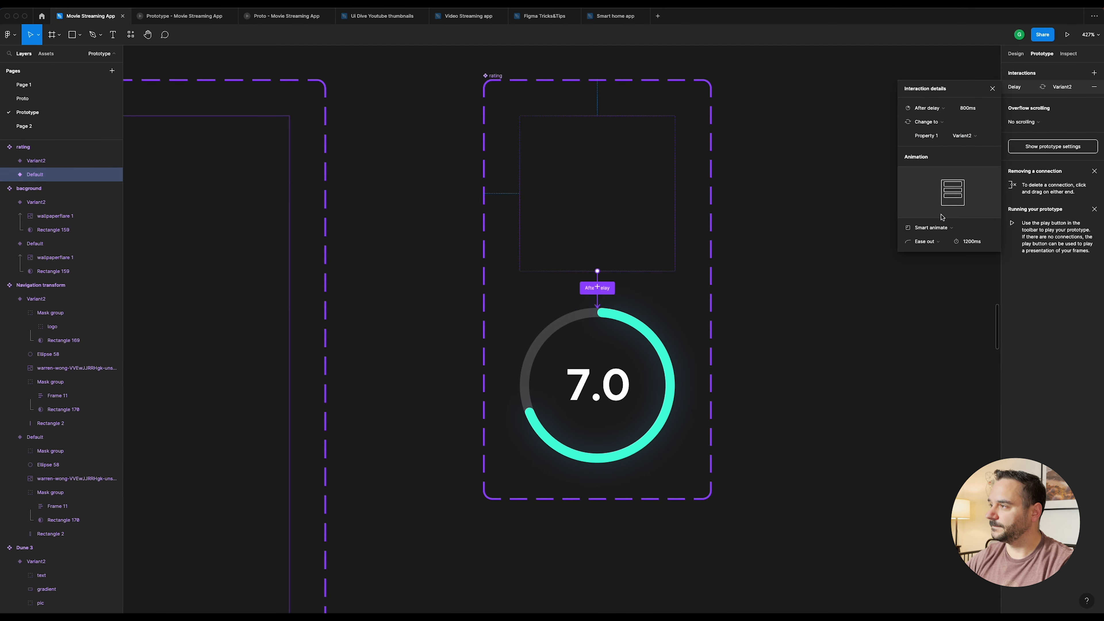
pyautogui.click(977, 108)
pyautogui.write('400')
pyautogui.press('Return')
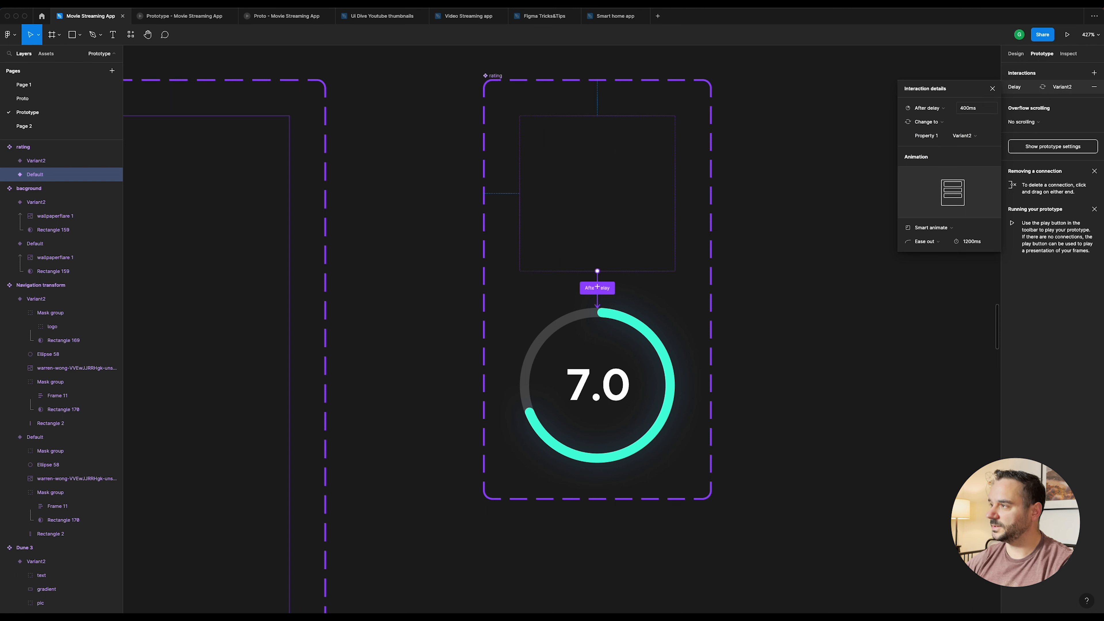
# Step: Set the Smart animate duration of the rating's Default-to-Variant2 interaction to 800 ms
pyautogui.click(980, 243)
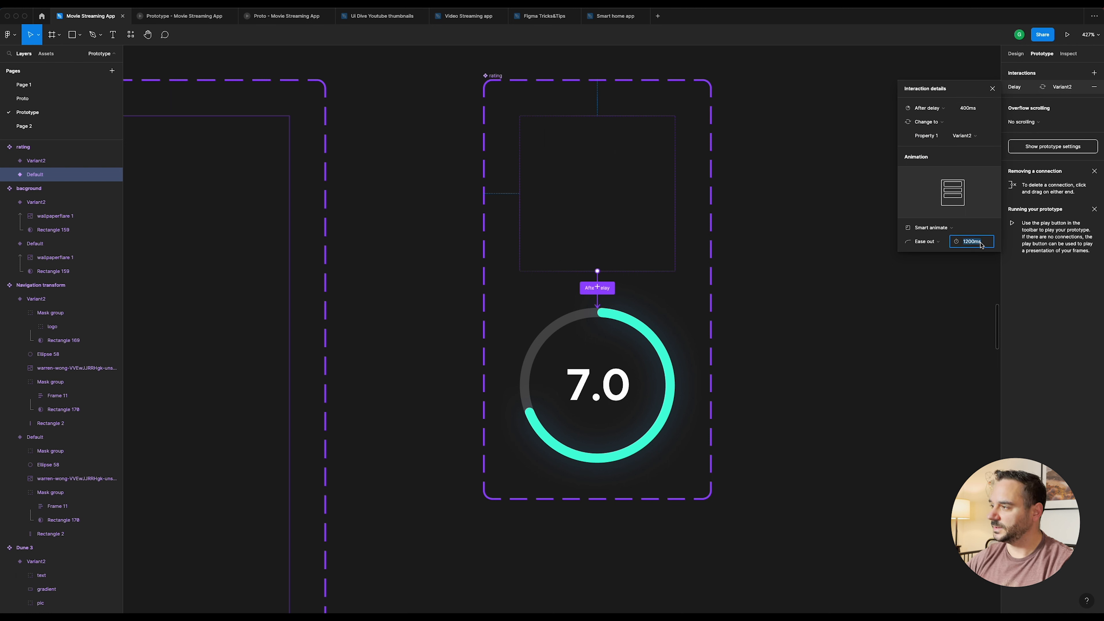
pyautogui.write('8')
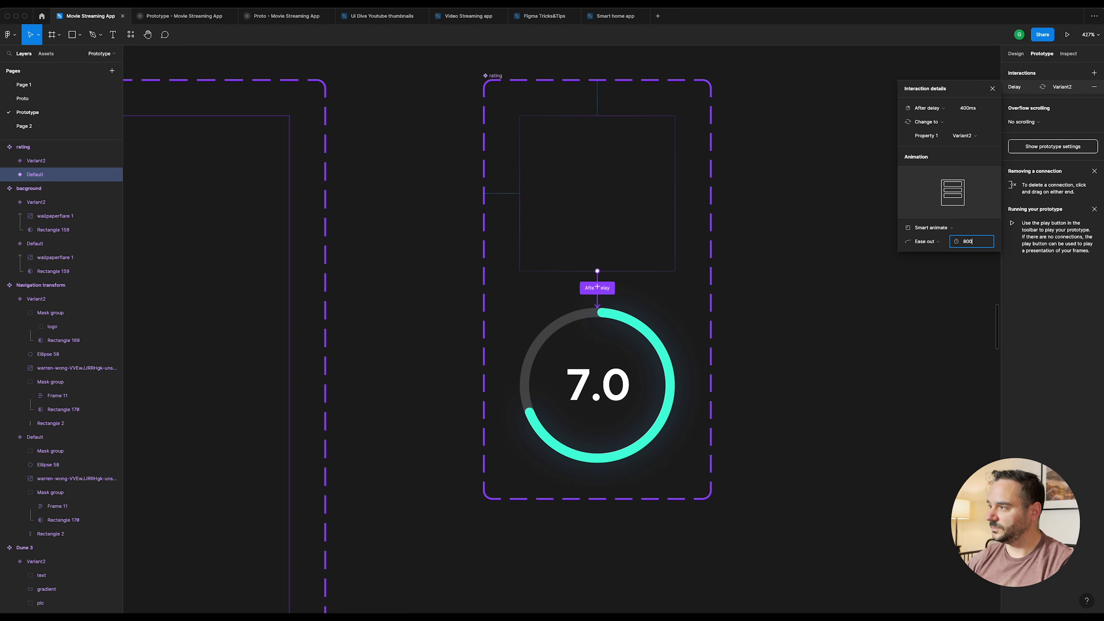
pyautogui.write('00')
pyautogui.press('Return')
# Step: Check the original rating group's position on the Oblivion screen, then delete the group
pyautogui.scroll(-10, 788, 177)
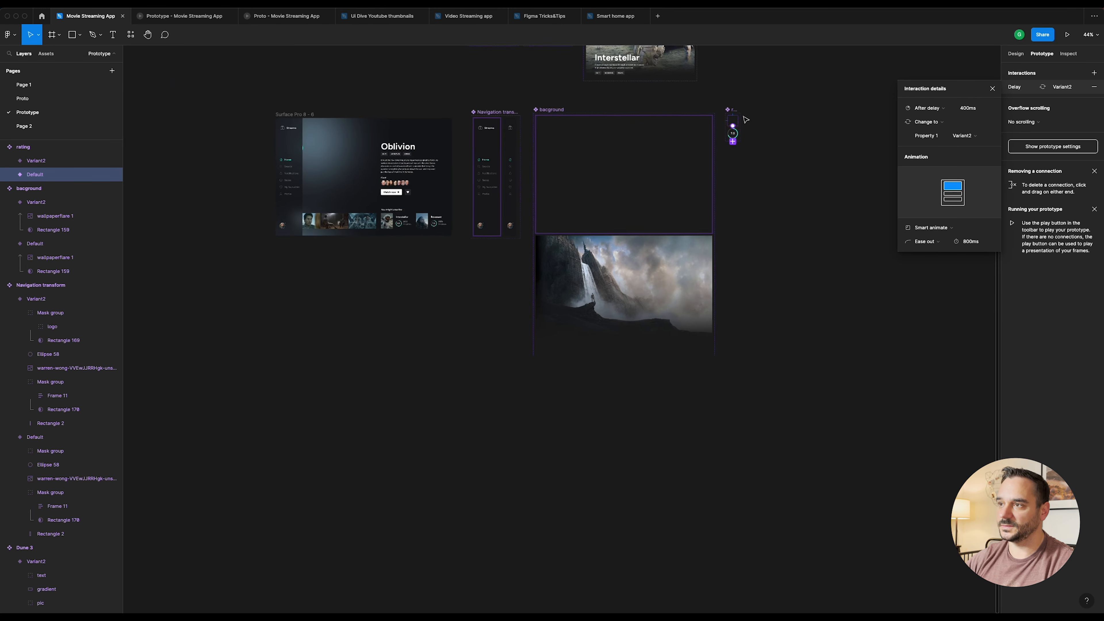
pyautogui.click(295, 114)
pyautogui.hotkey('shift', '2')
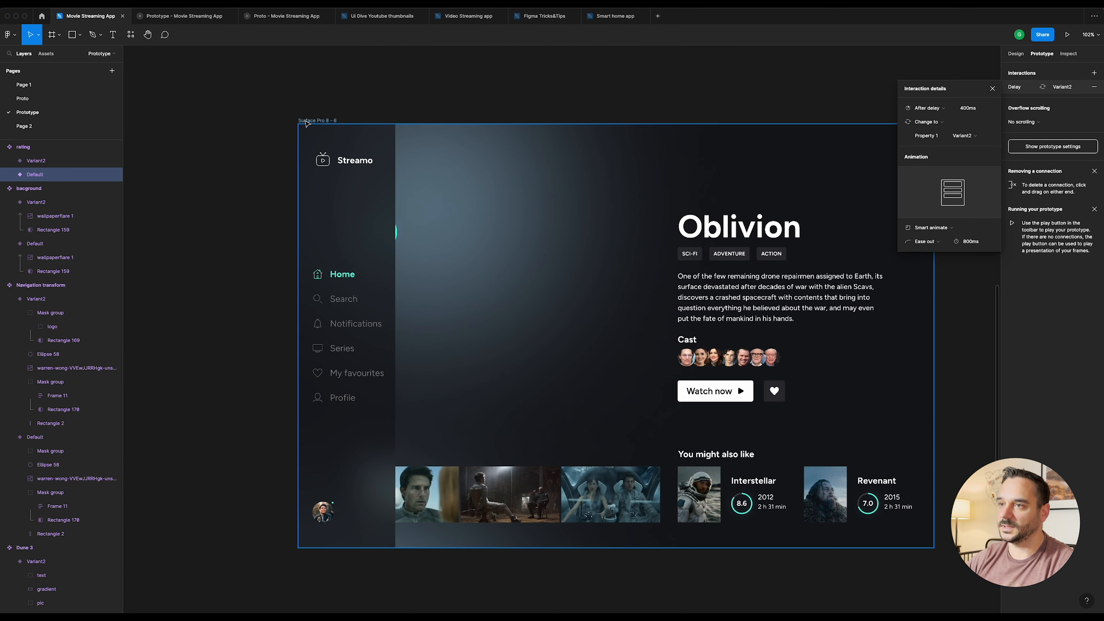
pyautogui.click(306, 122)
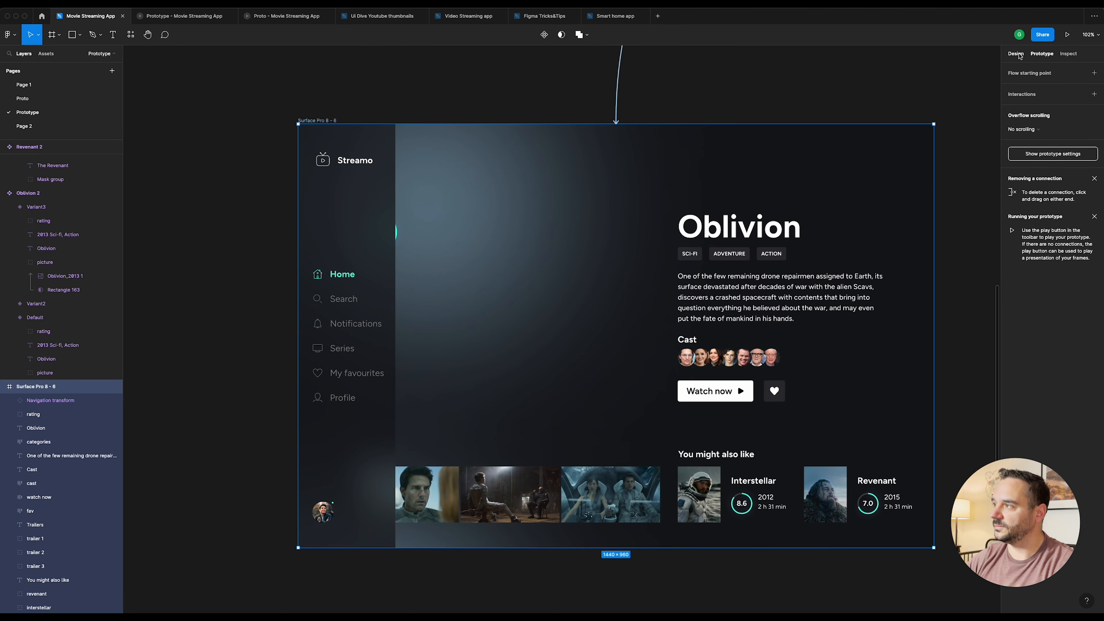
pyautogui.click(1016, 54)
pyautogui.click(382, 92)
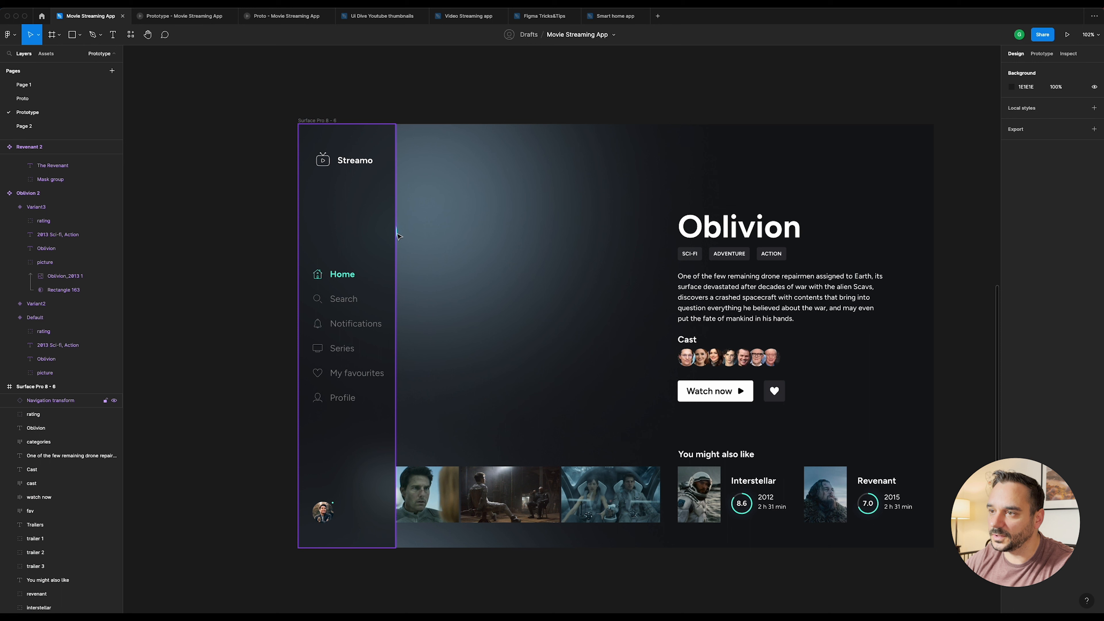
pyautogui.click(395, 233)
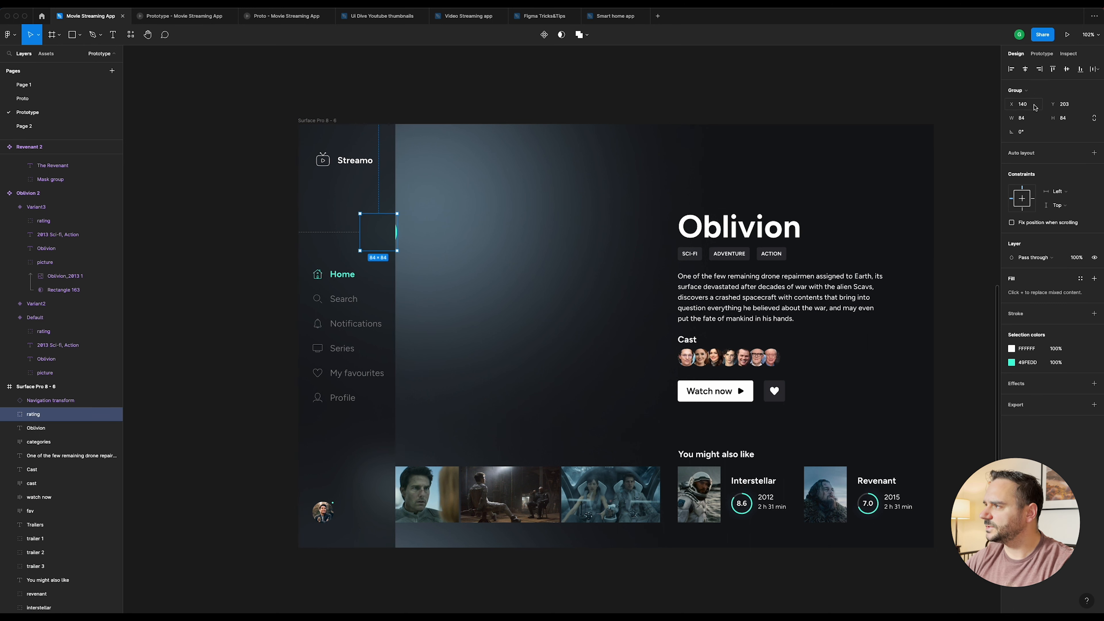
pyautogui.click(1035, 106)
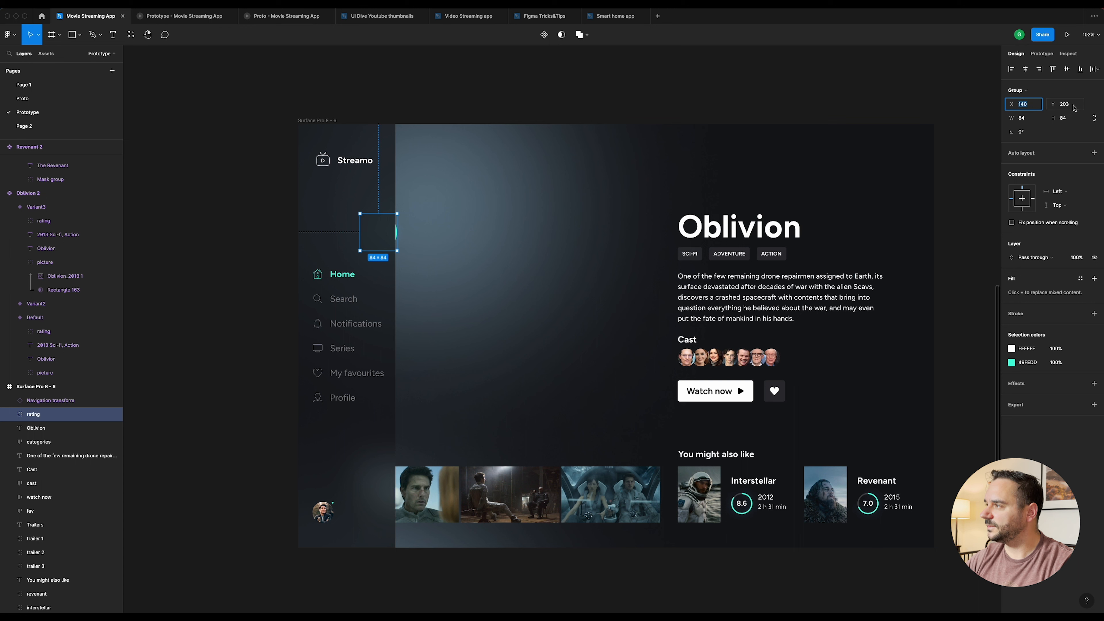
pyautogui.click(607, 102)
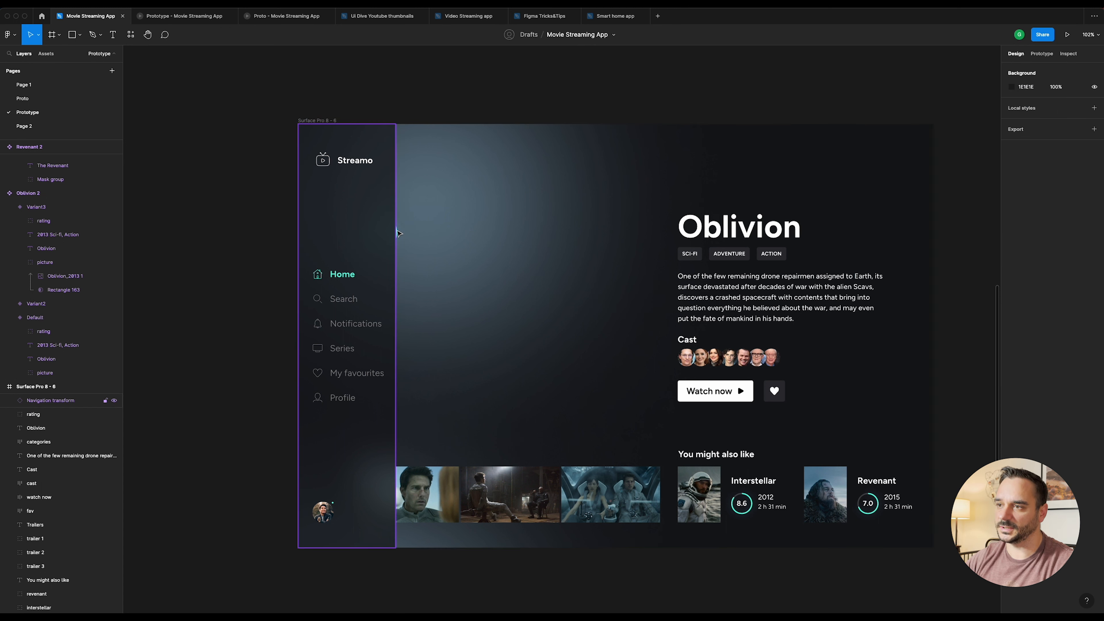
pyautogui.click(396, 231)
pyautogui.press('Delete')
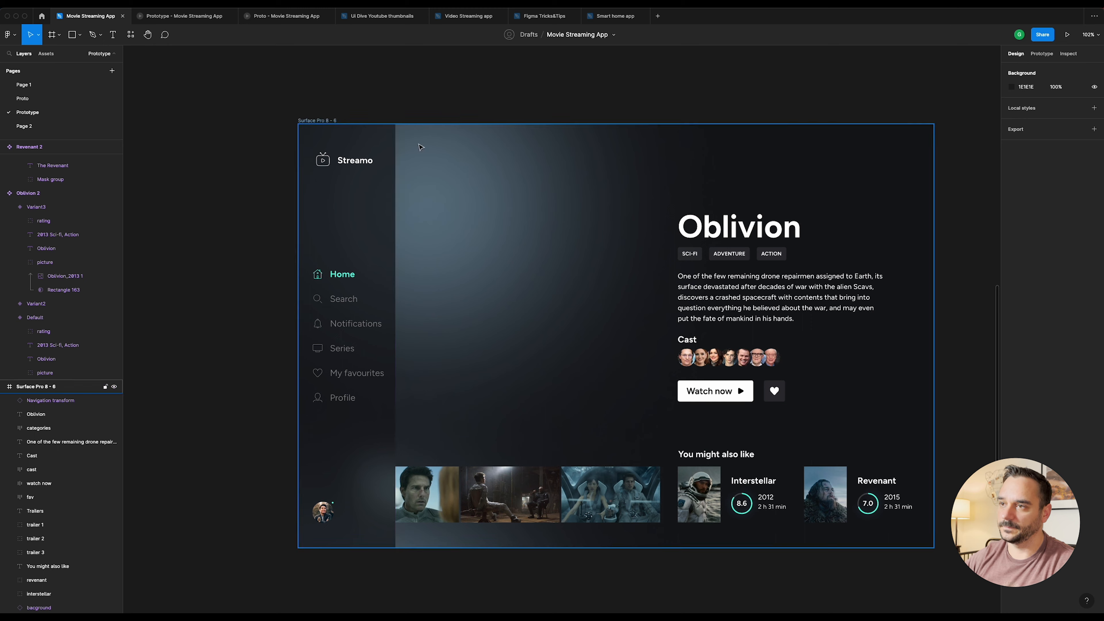
# Step: Find the rating component by searching local components for "rating" and place an instance on the Oblivion screen
pyautogui.click(325, 122)
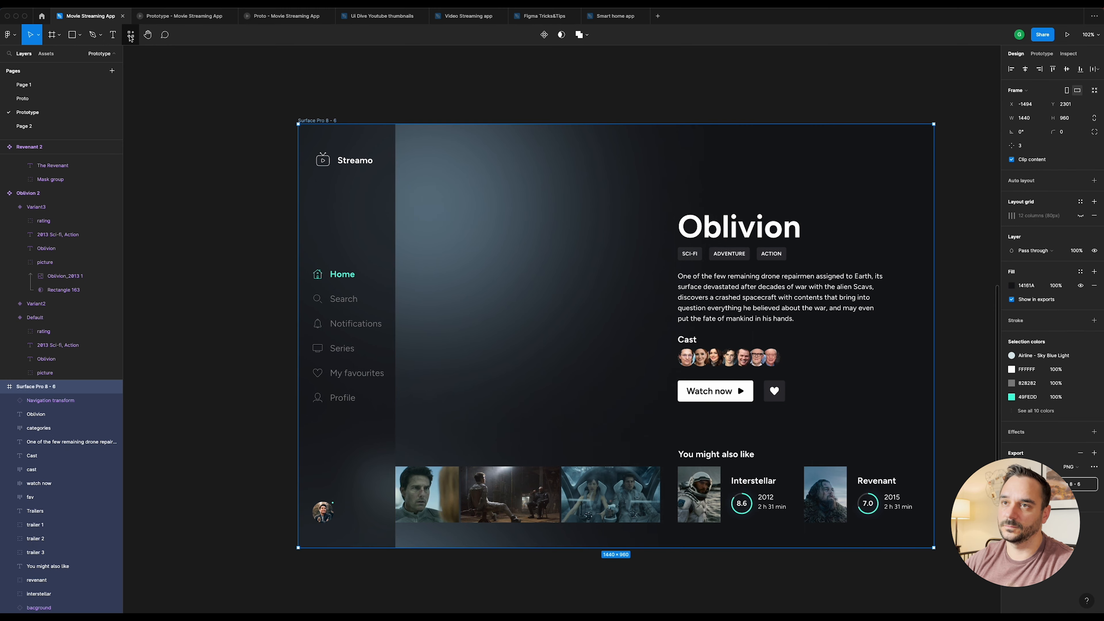
pyautogui.scroll(-10, 438, 124)
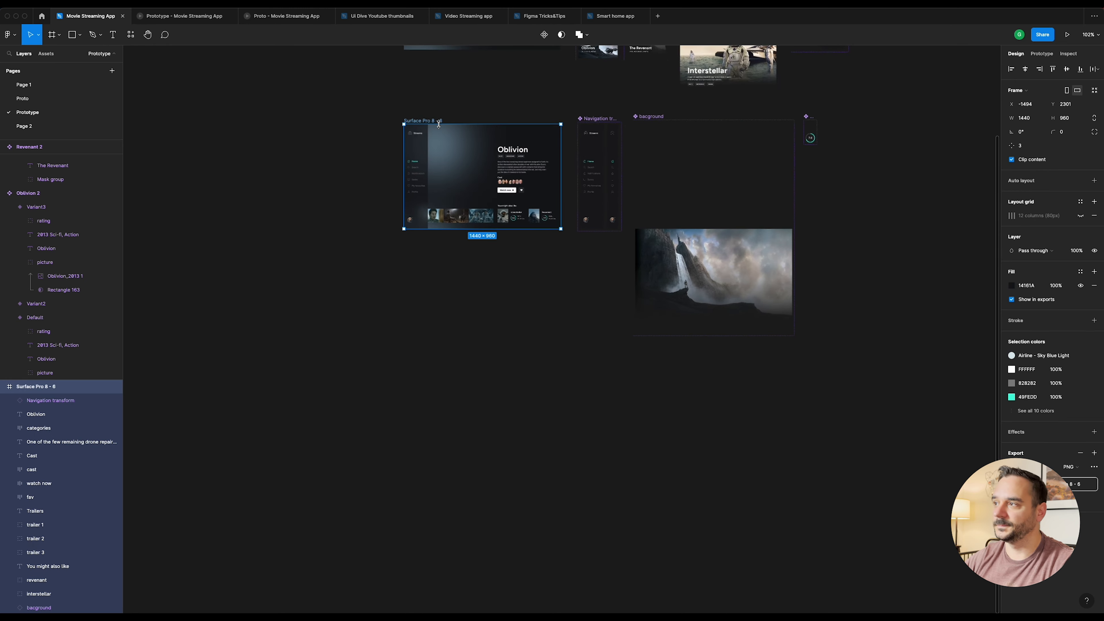
pyautogui.click(809, 119)
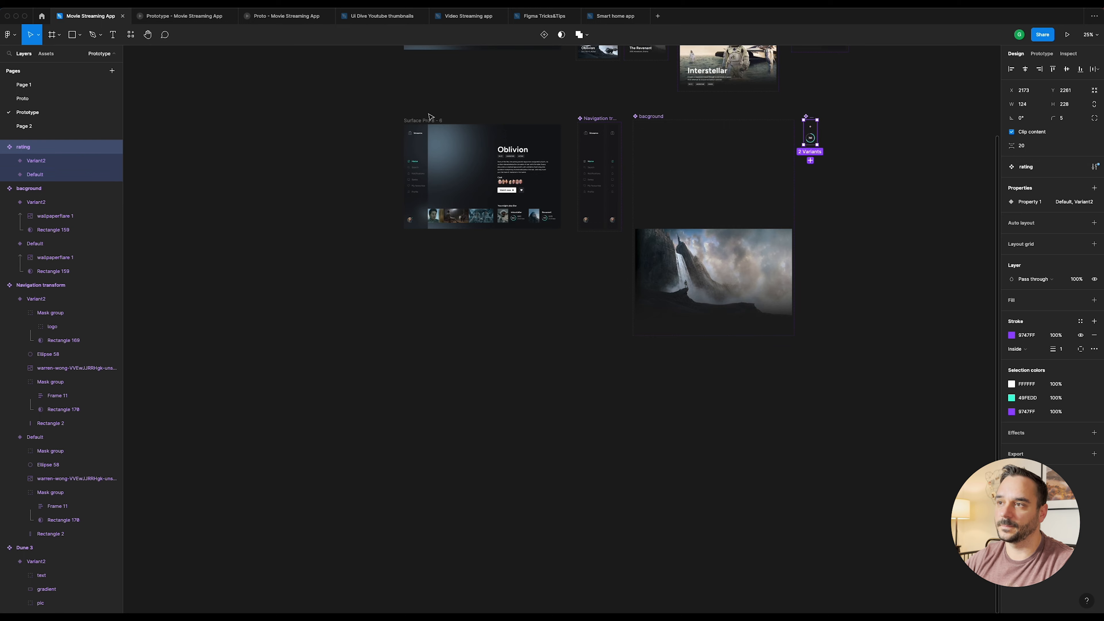
pyautogui.scroll(8, 435, 116)
pyautogui.click(356, 141)
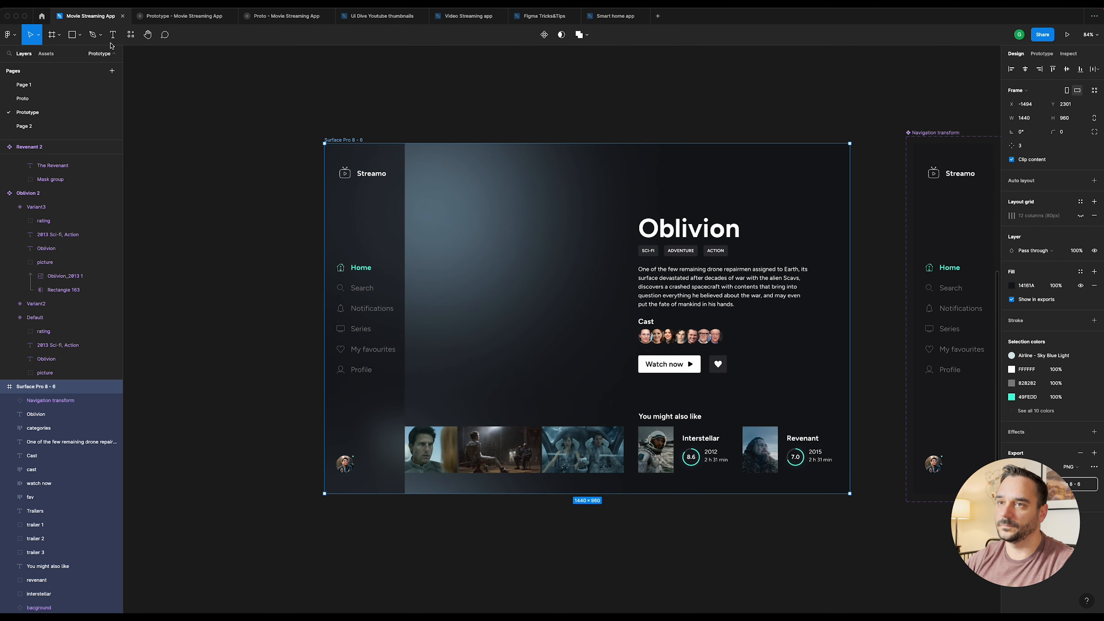
pyautogui.click(130, 35)
pyautogui.write('rat')
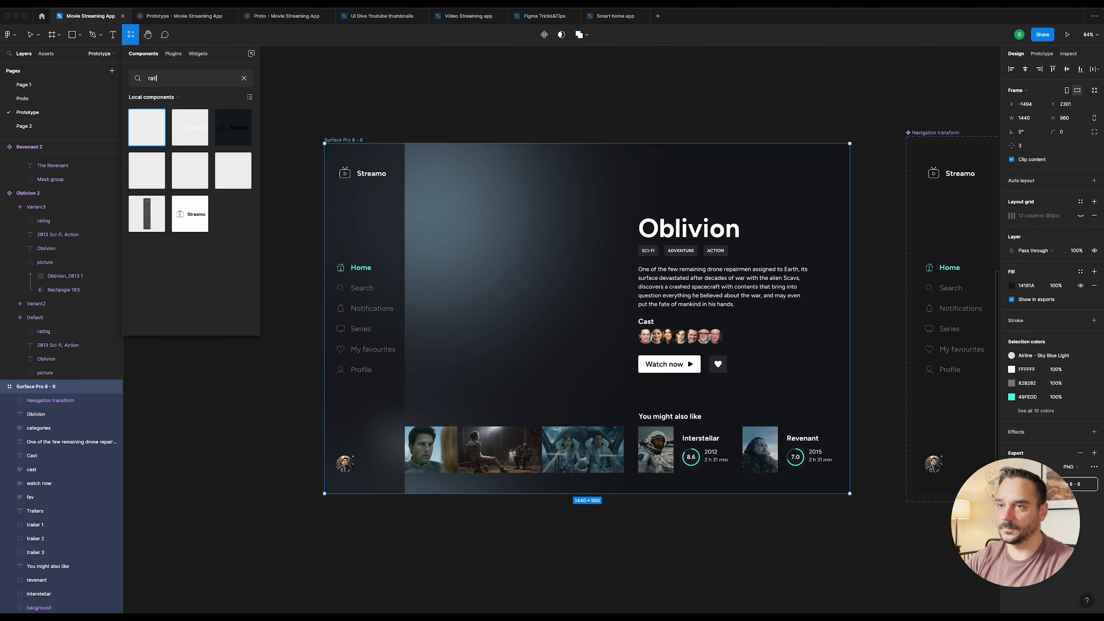
pyautogui.write('in')
pyautogui.moveTo(158, 131); pyautogui.dragTo(435, 220)
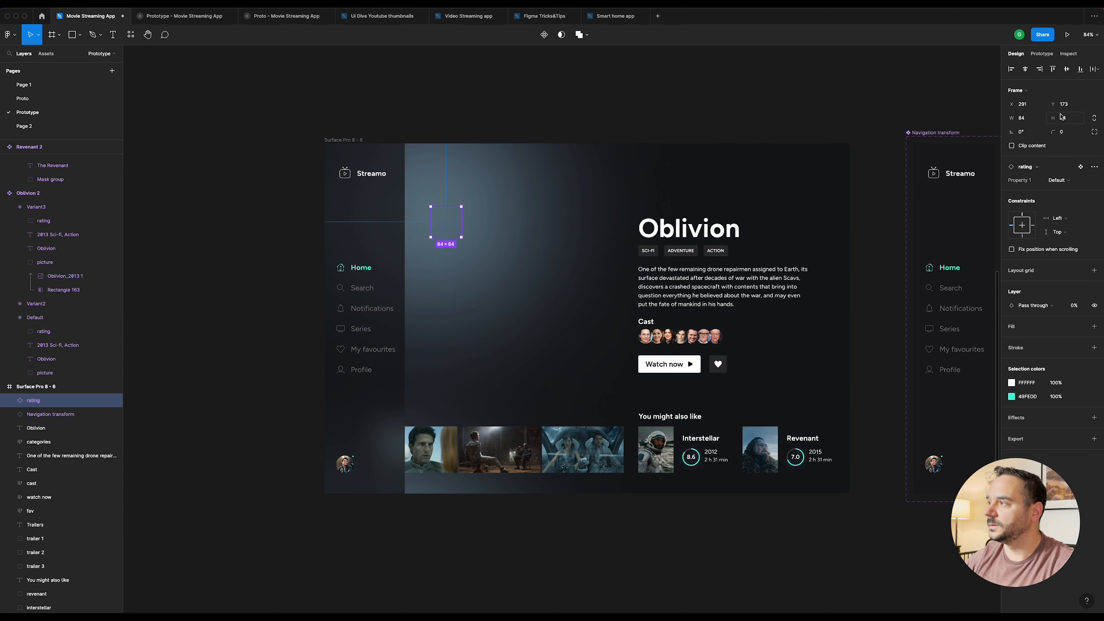
# Step: Position the rating instance at X 140 and Y 203 on the Oblivion screen
pyautogui.click(1033, 107)
pyautogui.write('140')
pyautogui.press('Tab')
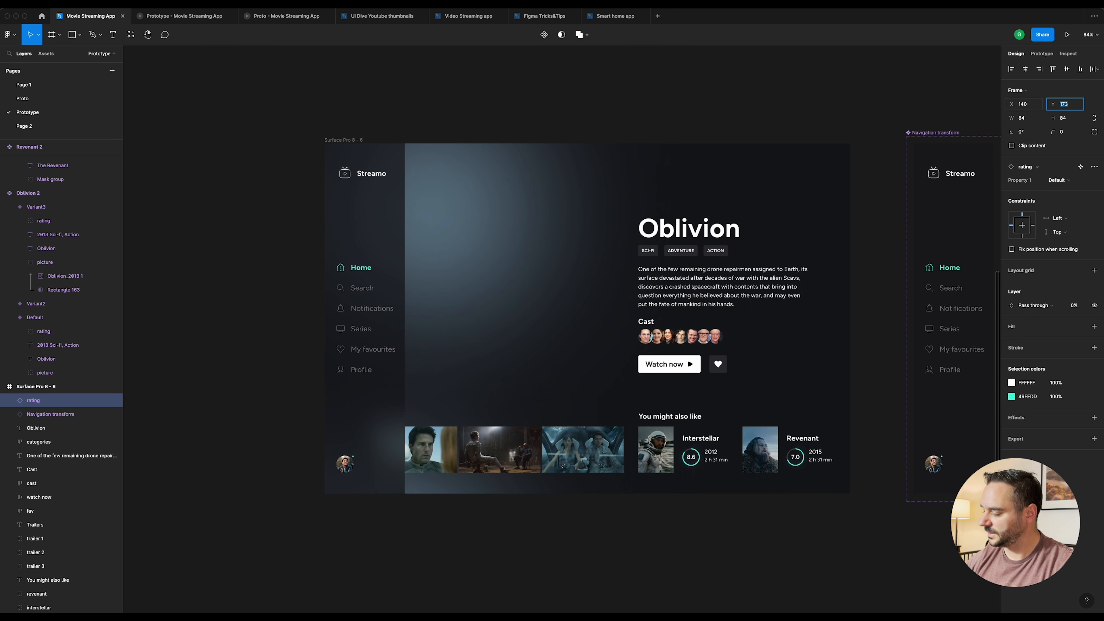
pyautogui.write('203')
pyautogui.press('Return')
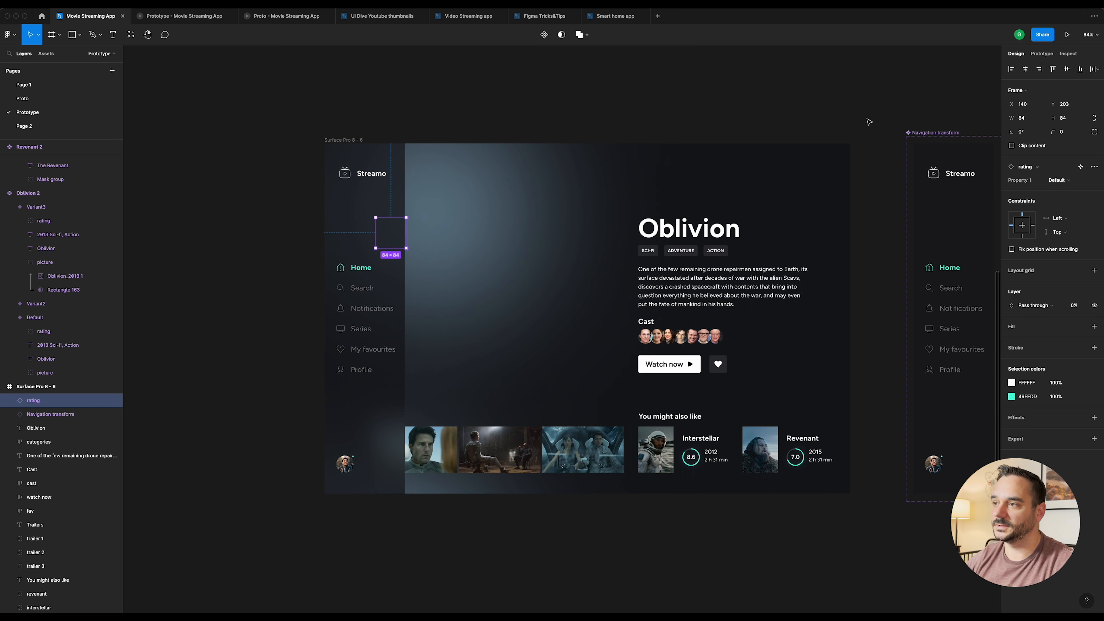
# Step: Switch to the running prototype, restart it and open the Oblivion detail screen twice to test the rating fade-in
pyautogui.click(195, 16)
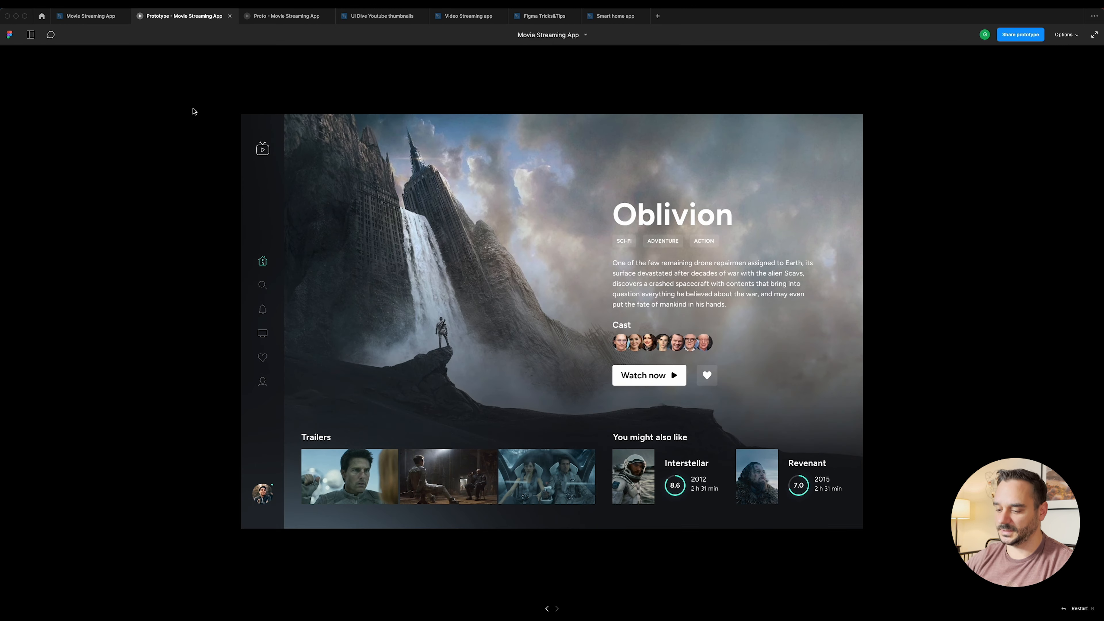
pyautogui.press('r')
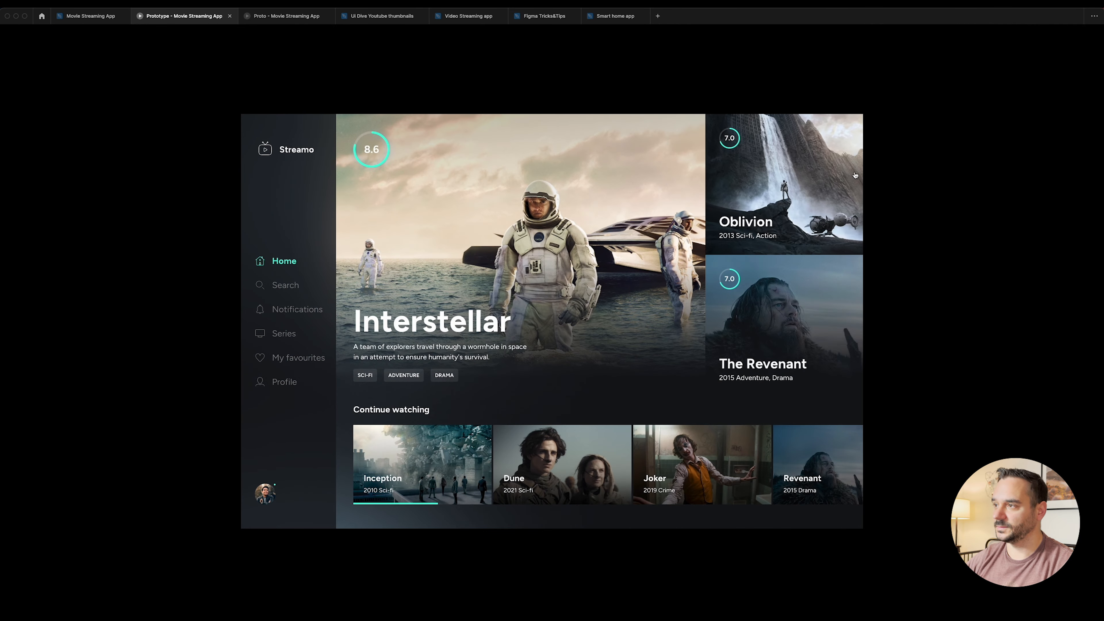
pyautogui.click(854, 175)
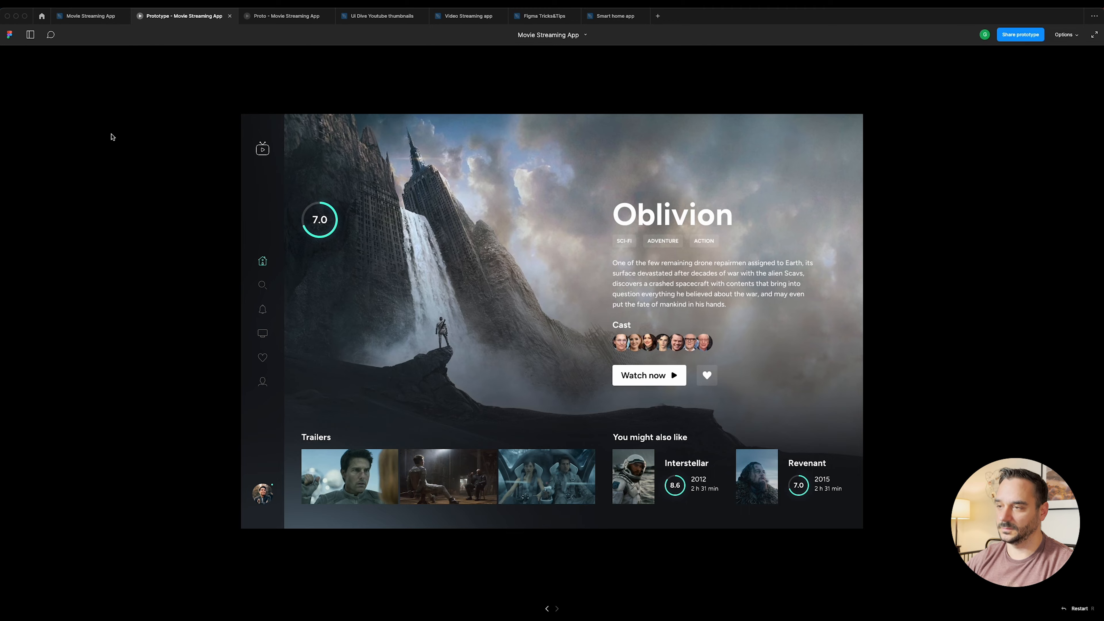
pyautogui.press('r')
pyautogui.click(771, 172)
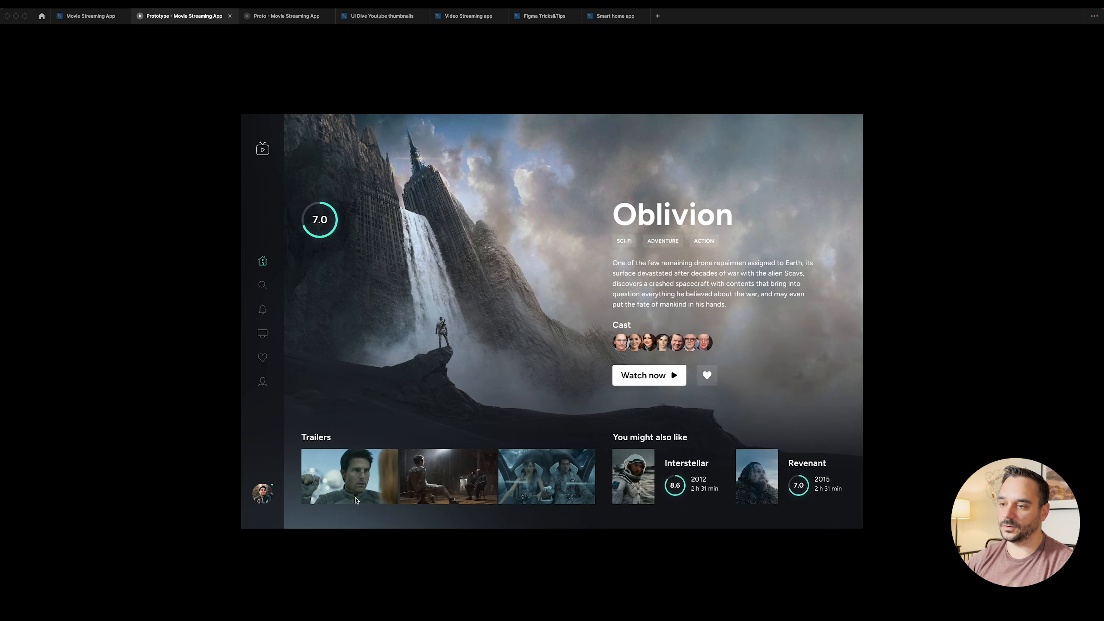
# Step: Back in the design file, move trailer 1, trailer 2 and trailer 3 out of the Oblivion screen to beside the rating component
pyautogui.click(100, 17)
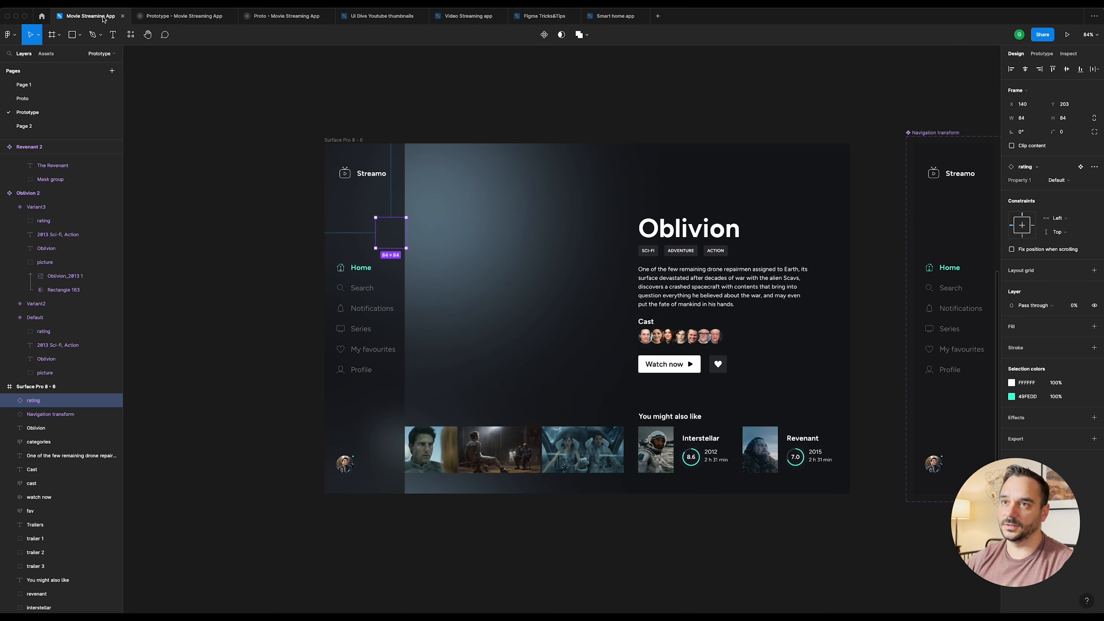
pyautogui.scroll(-5, 584, 279)
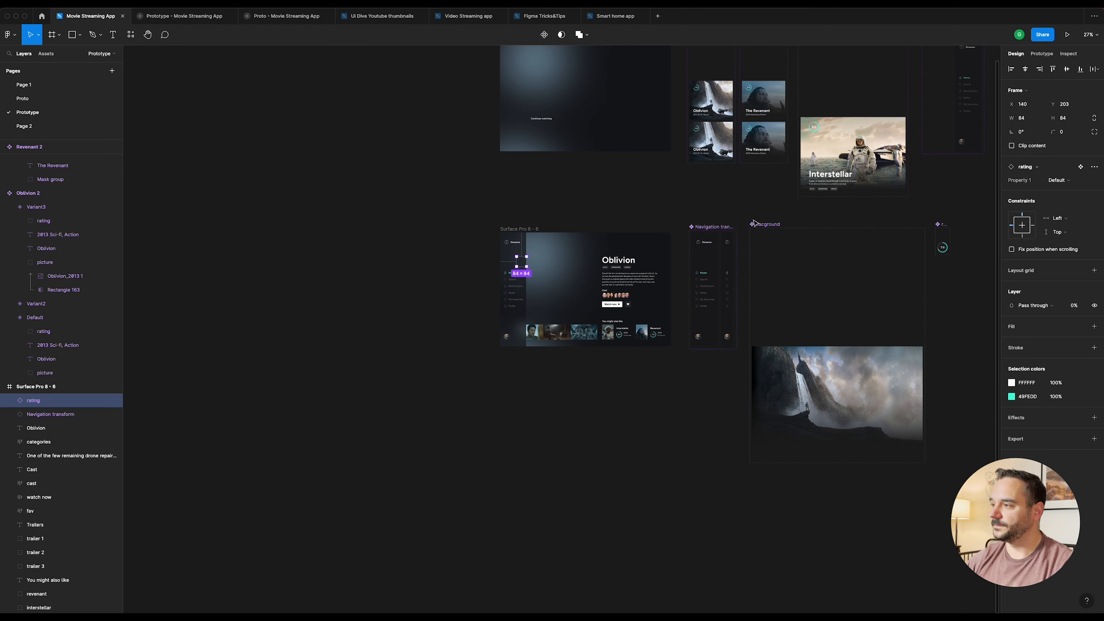
pyautogui.hscroll(5, 756, 243)
pyautogui.click(900, 213)
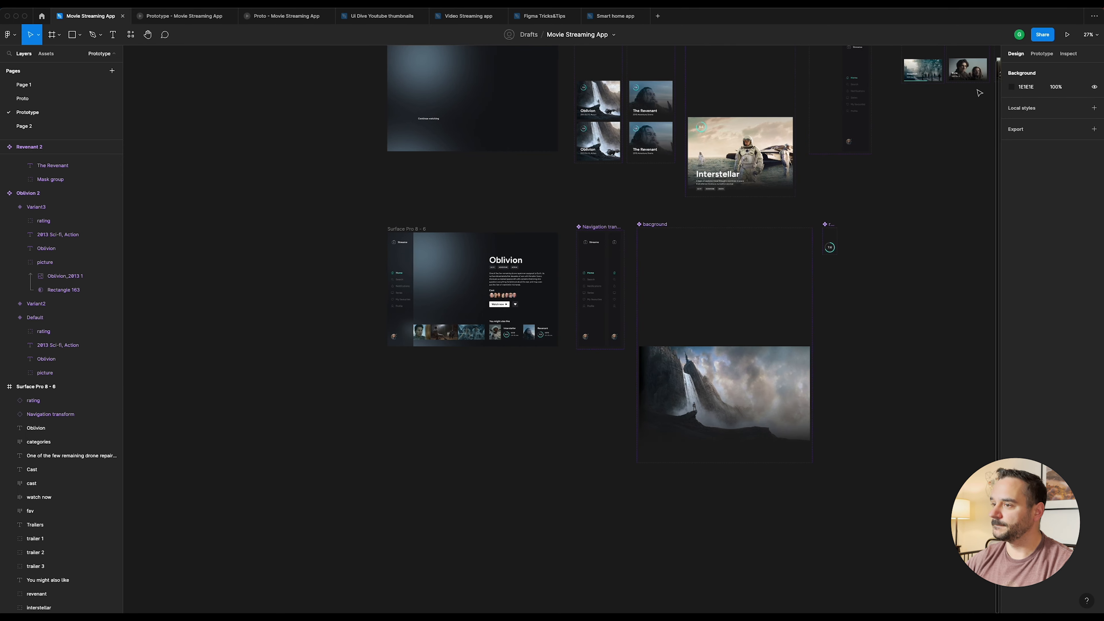
pyautogui.click(441, 334)
pyautogui.scroll(5, 429, 343)
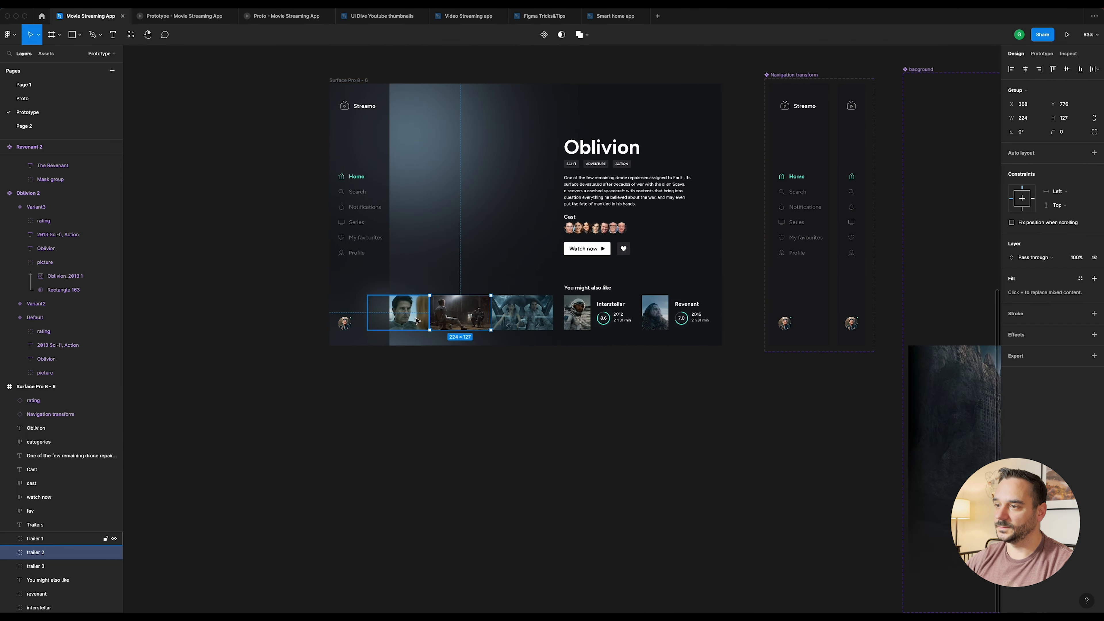
pyautogui.keyDown('shift'); pyautogui.click(416, 321); pyautogui.keyUp('shift')
pyautogui.keyDown('shift'); pyautogui.click(520, 325); pyautogui.keyUp('shift')
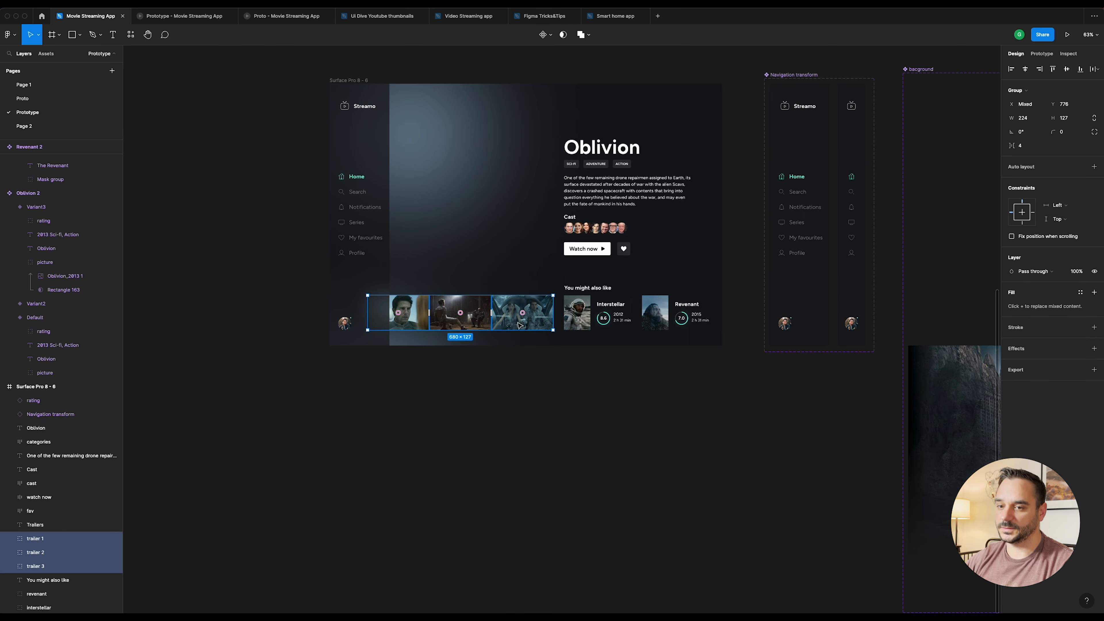
pyautogui.moveTo(511, 305); pyautogui.dragTo(694, 247)
pyautogui.scroll(-3, 322, 386)
pyautogui.scroll(-3, 320, 386)
pyautogui.scroll(2, 750, 265)
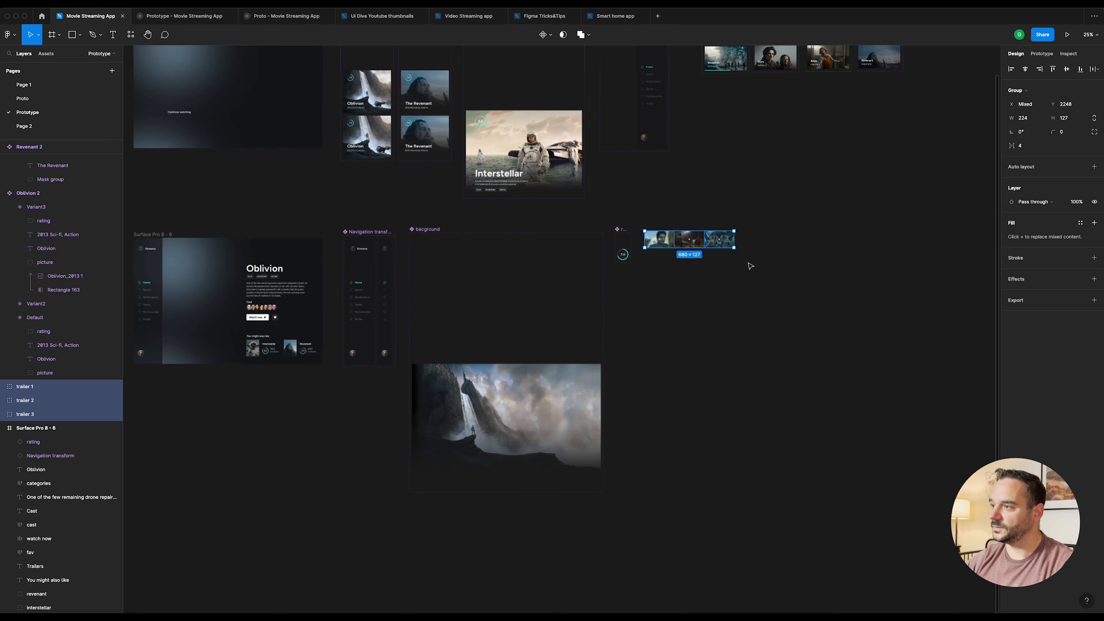
# Step: Spread the three trailer thumbnails apart into a row with wider, even gaps
pyautogui.scroll(5, 750, 266)
pyautogui.moveTo(563, 122); pyautogui.dragTo(714, 182)
pyautogui.click(714, 124)
pyautogui.click(677, 134)
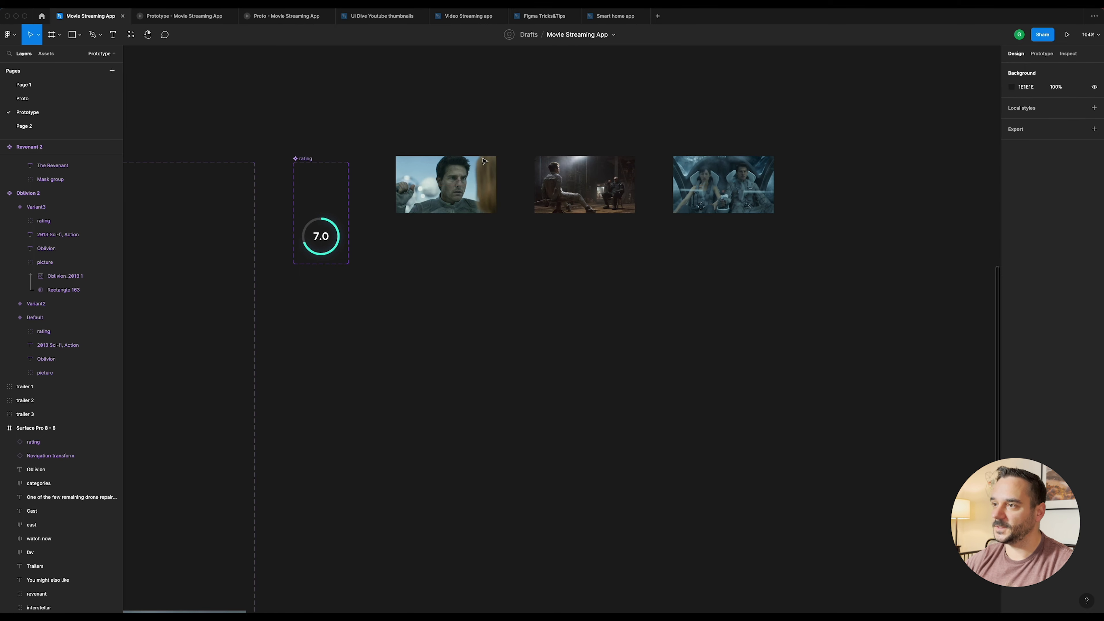
# Step: Make the trailer 1 thumbnail a component and add a second variant to it
pyautogui.click(468, 165)
pyautogui.click(543, 35)
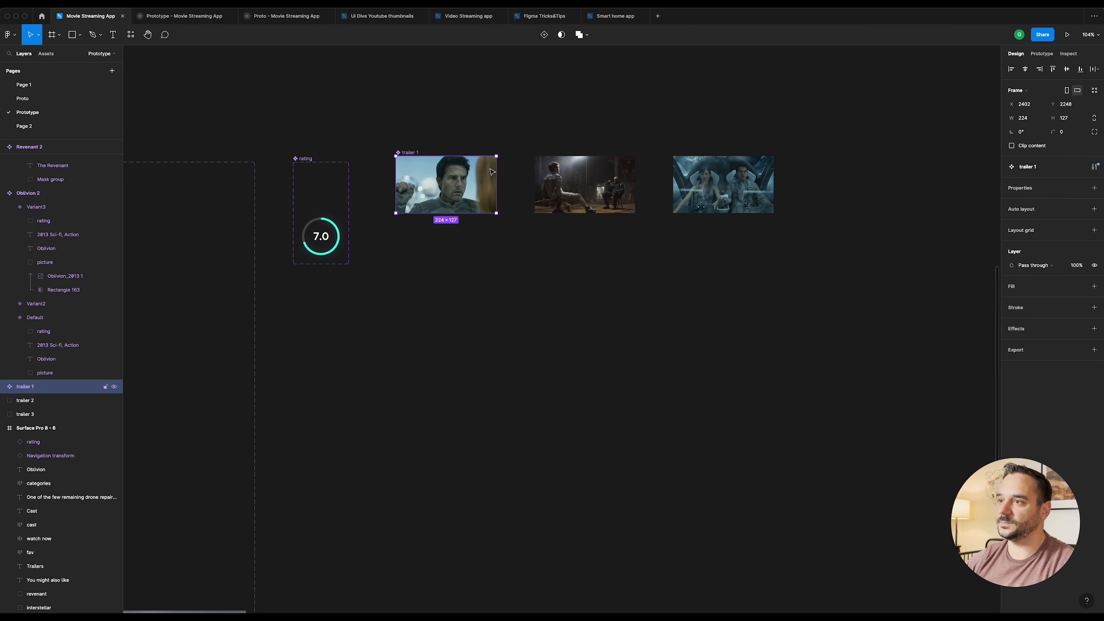
pyautogui.scroll(5, 443, 179)
pyautogui.click(543, 35)
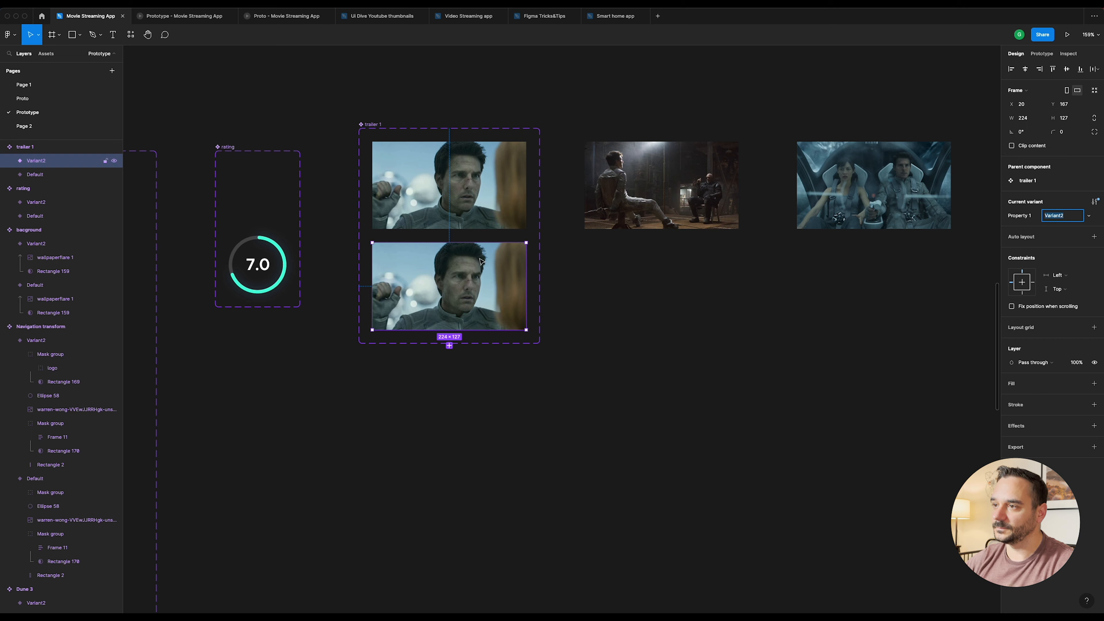
# Step: Shrink the mask in trailer 1's Default variant to a 1 px high strip at its bottom edge and make it fully transparent
pyautogui.doubleClick(451, 161)
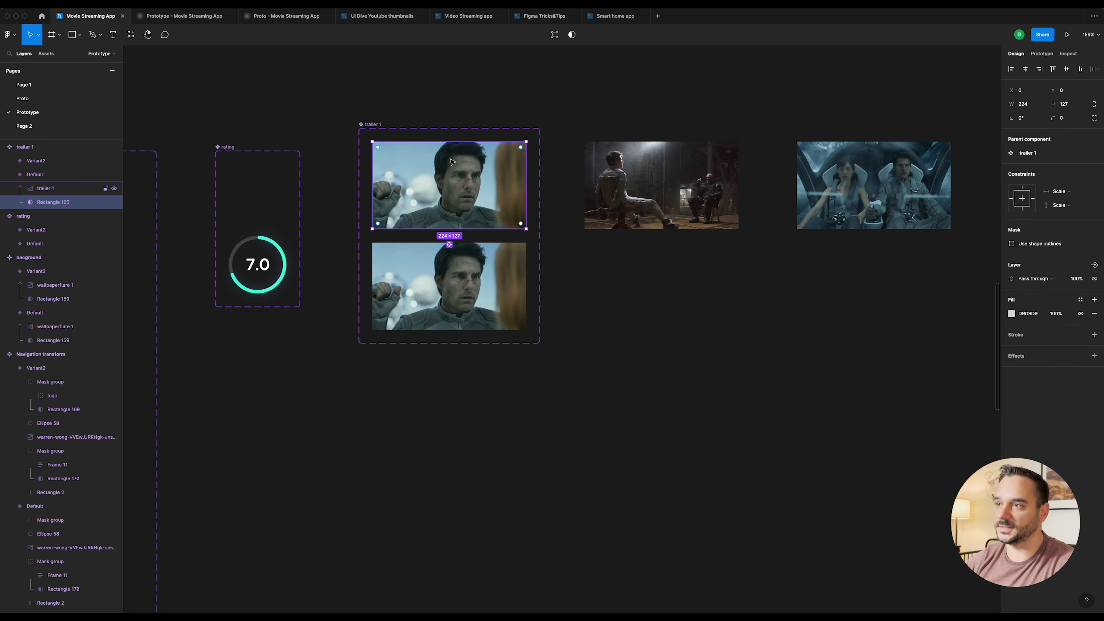
pyautogui.scroll(10, 451, 162)
pyautogui.scroll(-5, 403, 270)
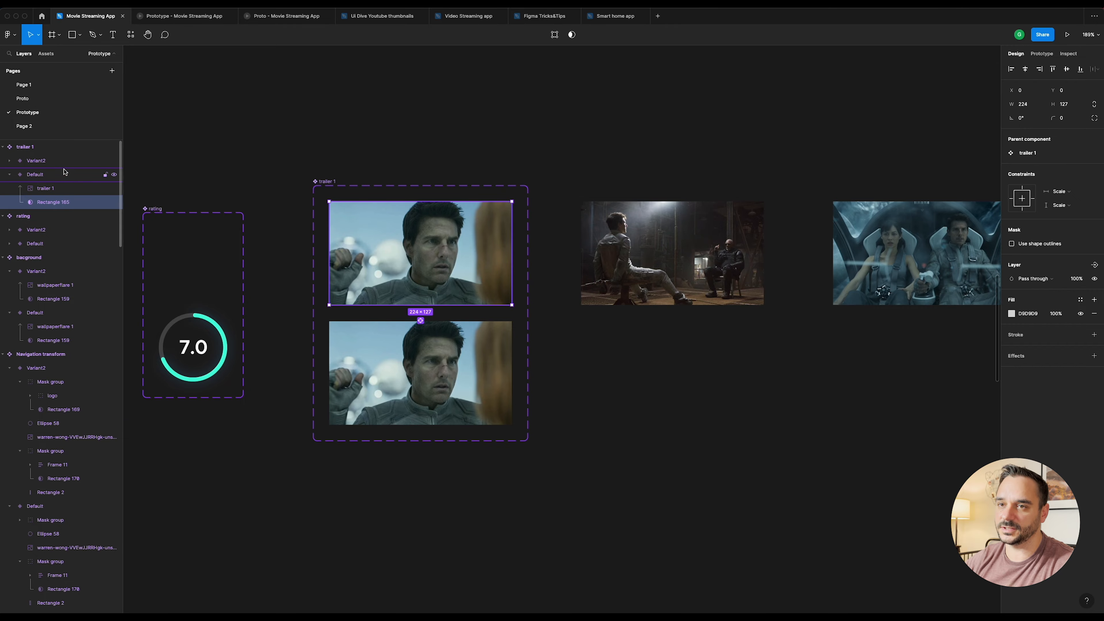
pyautogui.scroll(5, 434, 243)
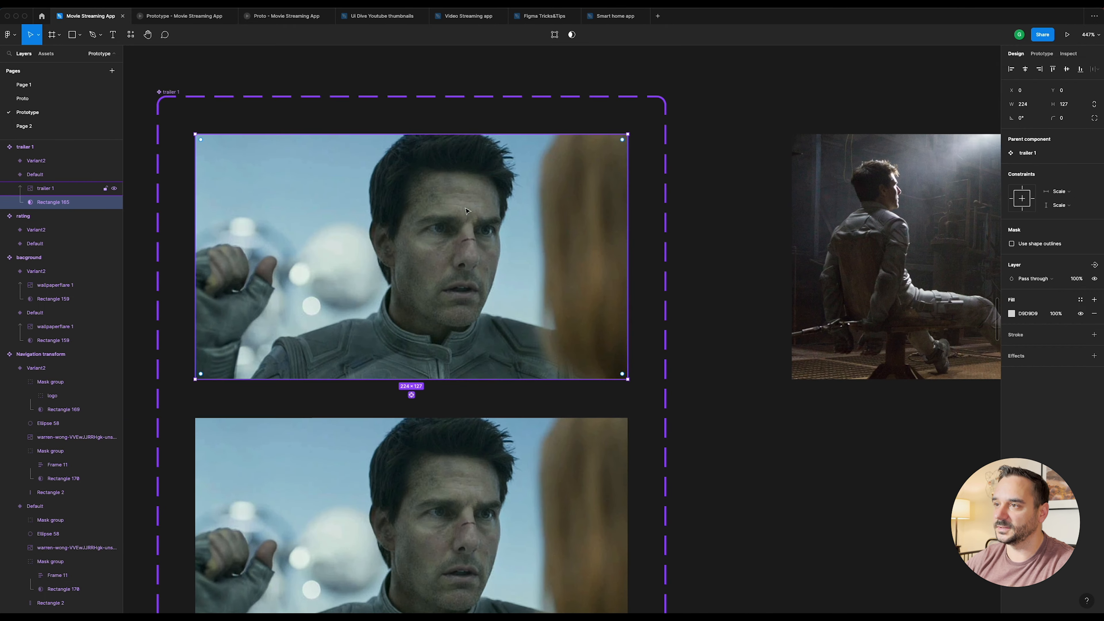
pyautogui.scroll(5, 465, 211)
pyautogui.scroll(-1, 495, 252)
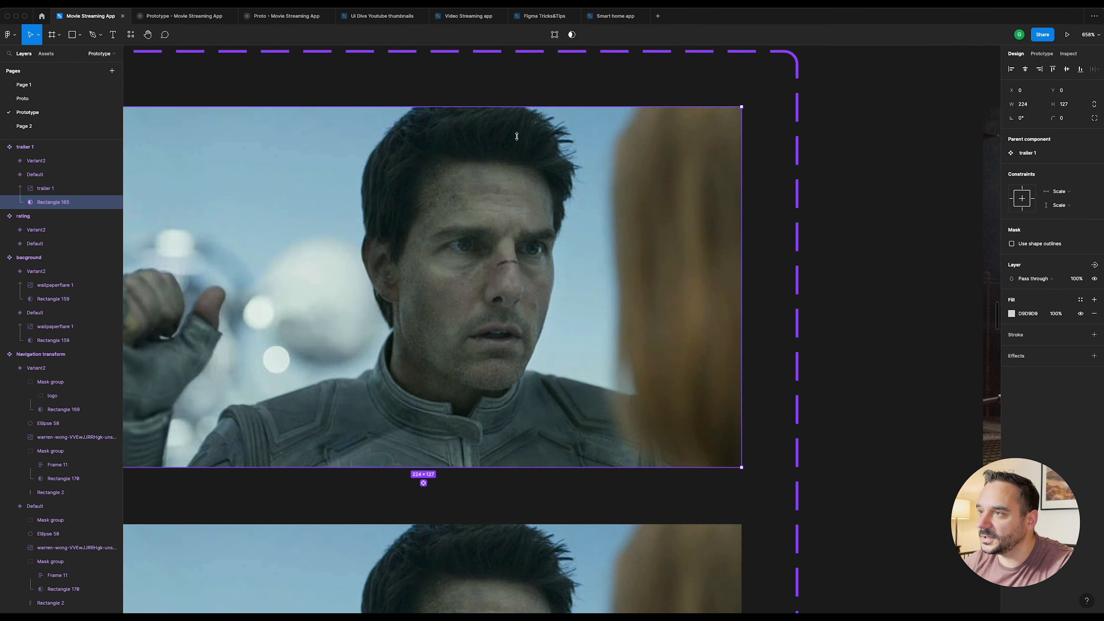
pyautogui.moveTo(567, 105); pyautogui.dragTo(562, 465)
pyautogui.scroll(5, 573, 476)
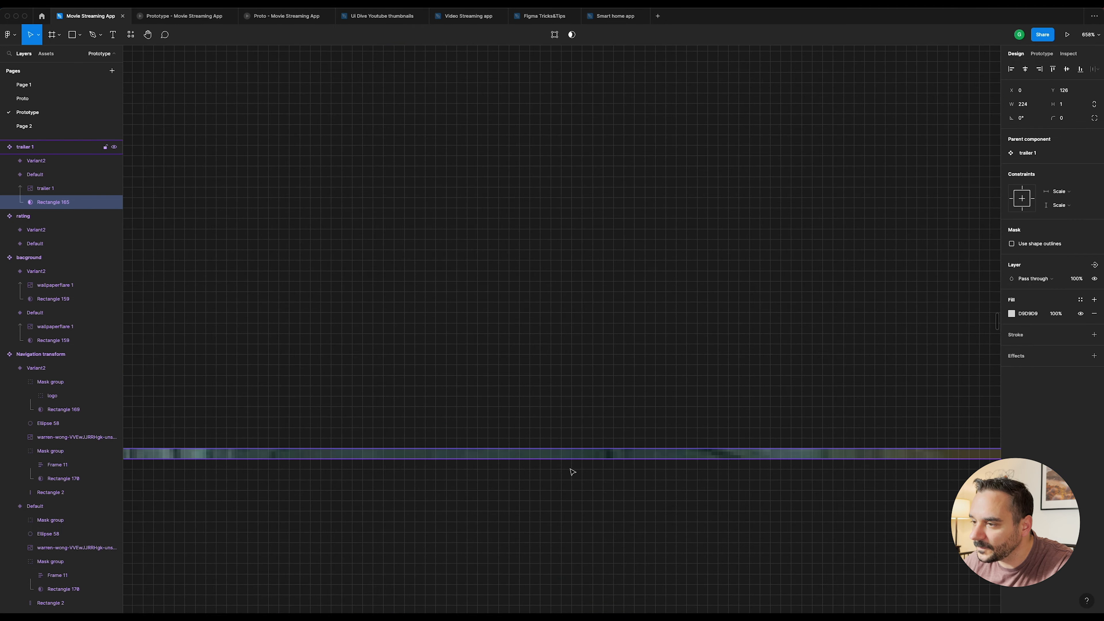
pyautogui.scroll(-10, 569, 468)
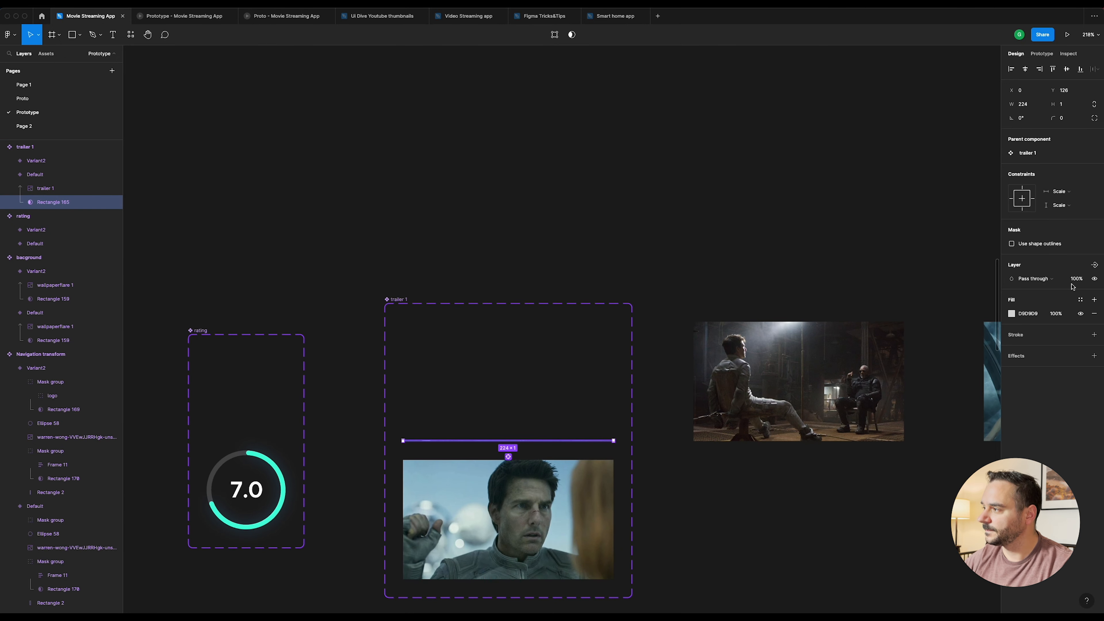
pyautogui.press('Return')
pyautogui.click(667, 180)
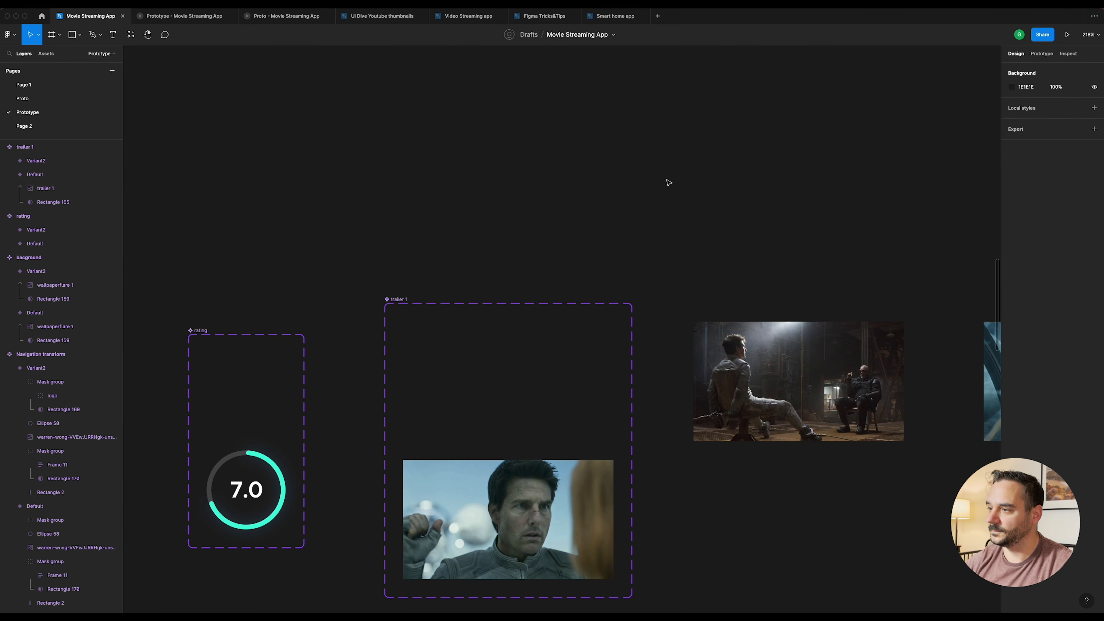
# Step: Make the trailer 2 thumbnail a component and add a second variant to it
pyautogui.moveTo(724, 221); pyautogui.dragTo(589, 118)
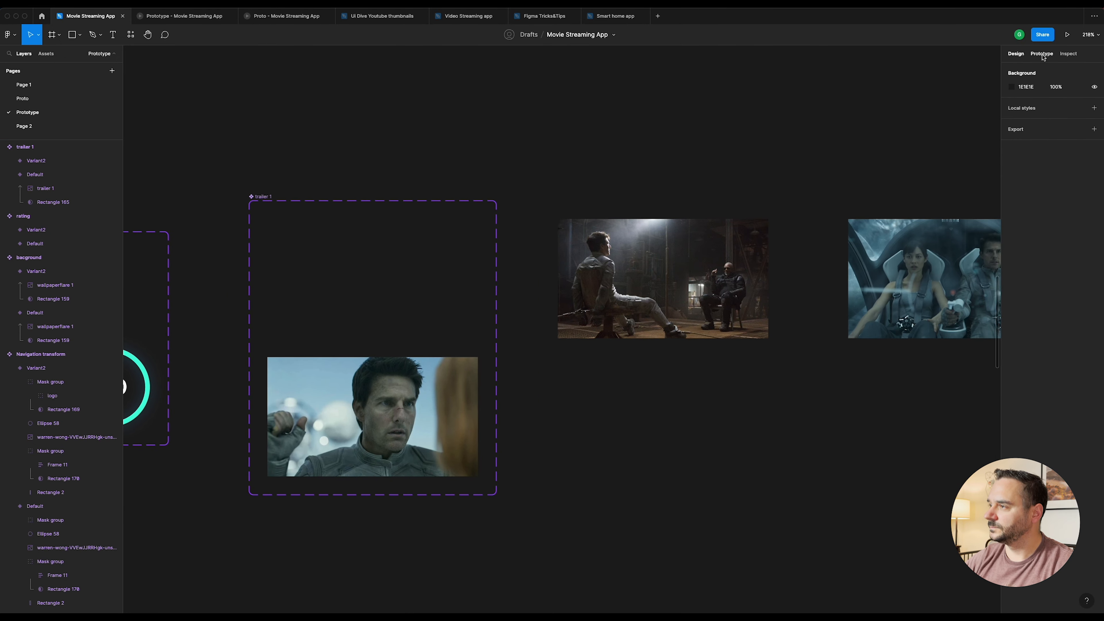
pyautogui.hscroll(3, 652, 205)
pyautogui.click(608, 254)
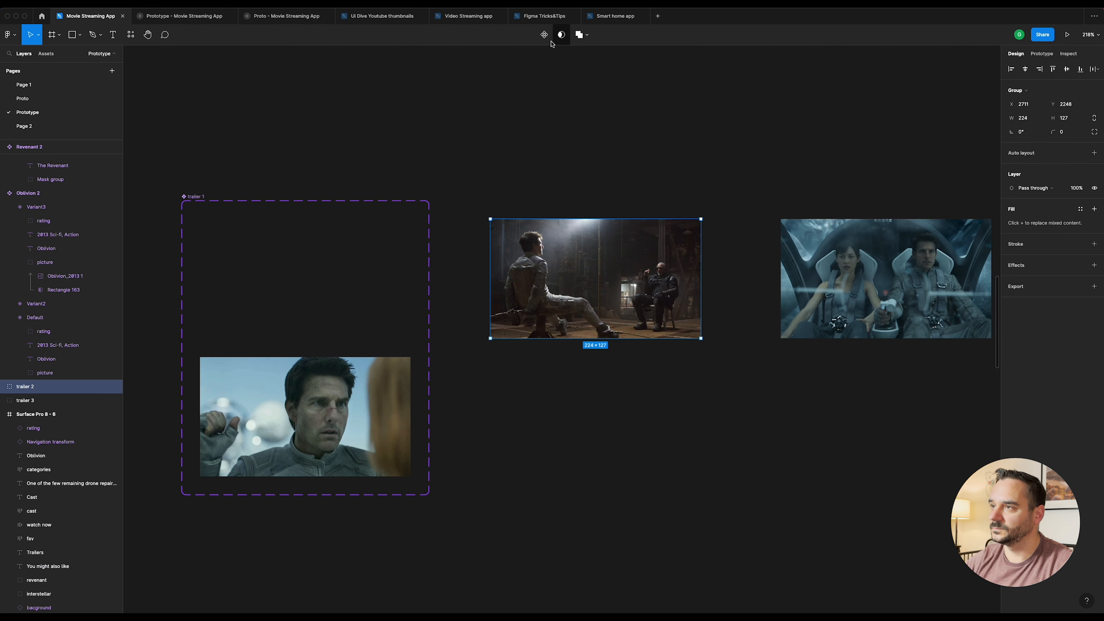
pyautogui.click(544, 36)
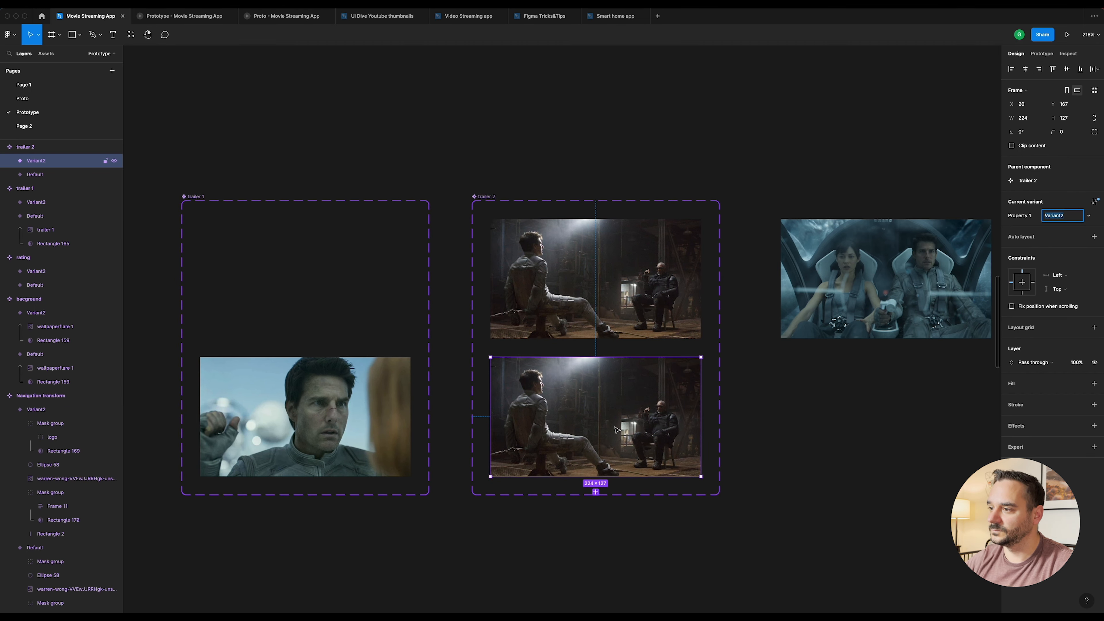
# Step: Shrink the mask in trailer 2's Default variant to 1 px high at its bottom edge and set its opacity to 0%
pyautogui.click(100, 183)
pyautogui.click(86, 202)
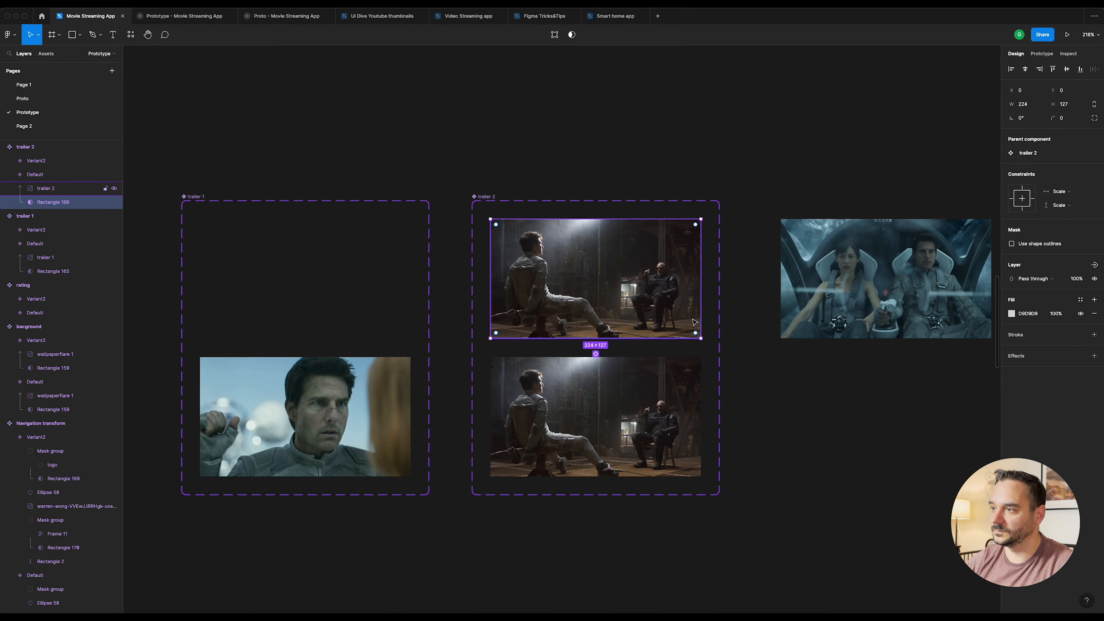
pyautogui.scroll(5, 677, 307)
pyautogui.moveTo(536, 140); pyautogui.dragTo(564, 344)
pyautogui.hotkey('shift', '2')
pyautogui.scroll(-10, 507, 202)
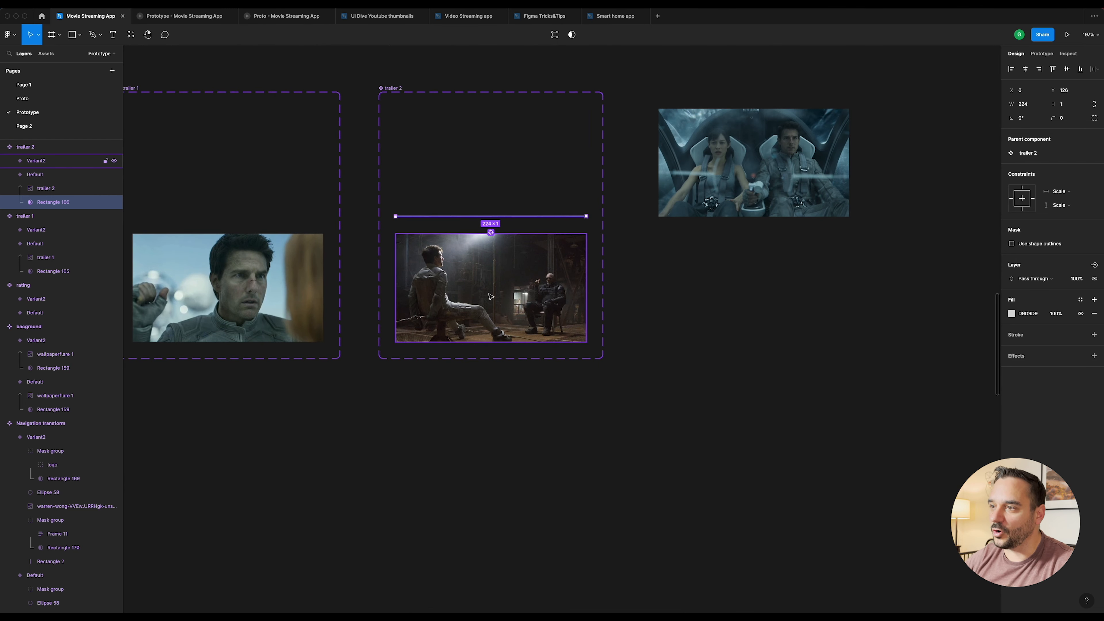
pyautogui.scroll(-15, 542, 100)
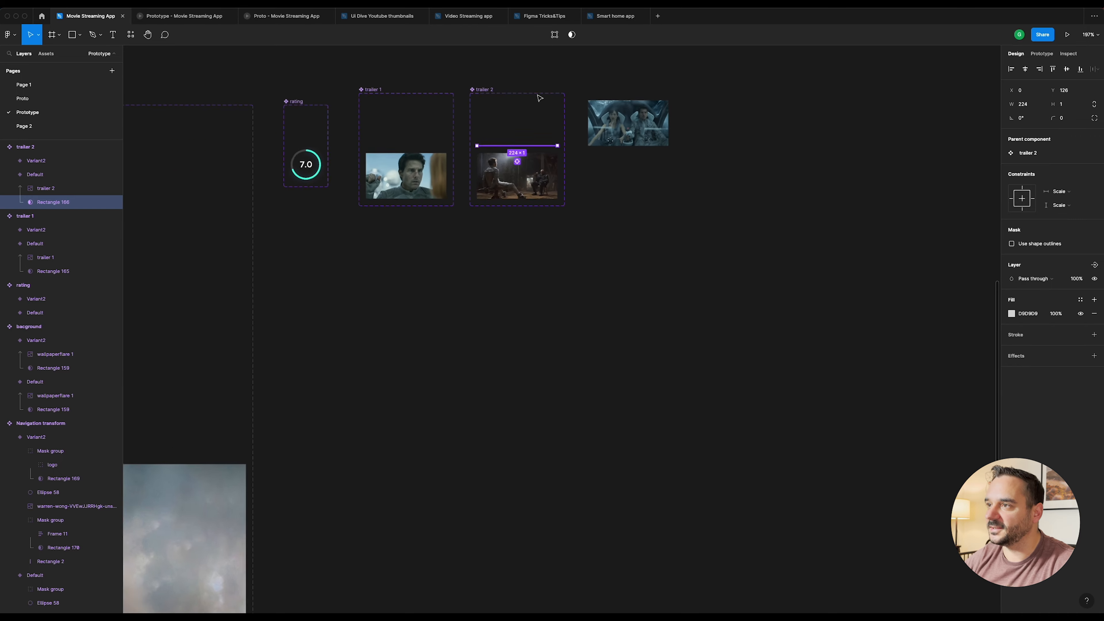
pyautogui.scroll(15, 535, 85)
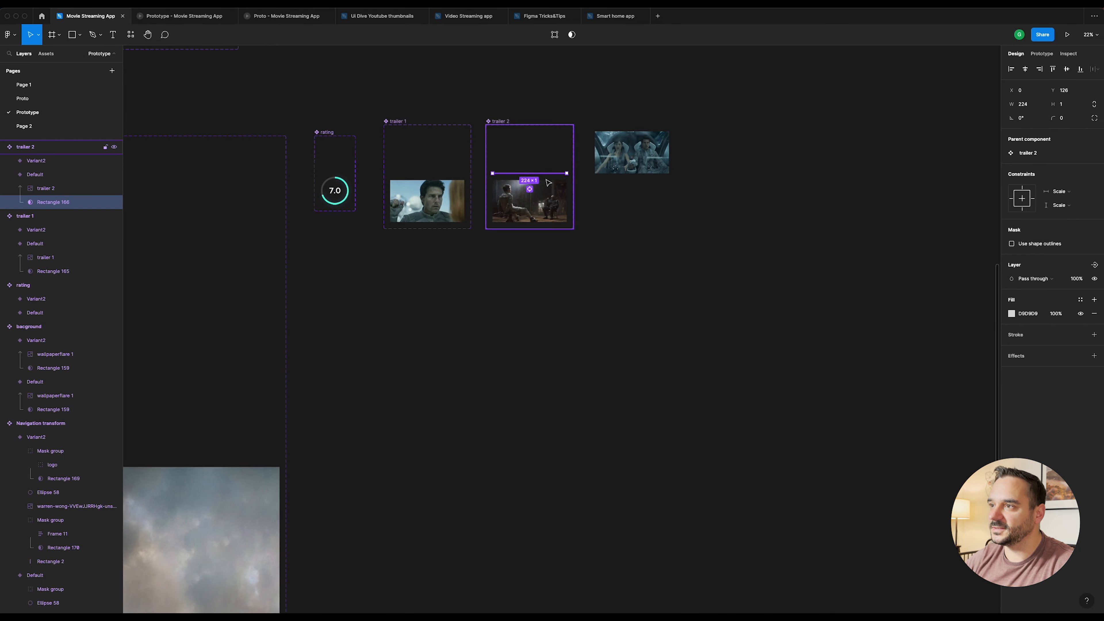
pyautogui.scroll(5, 529, 169)
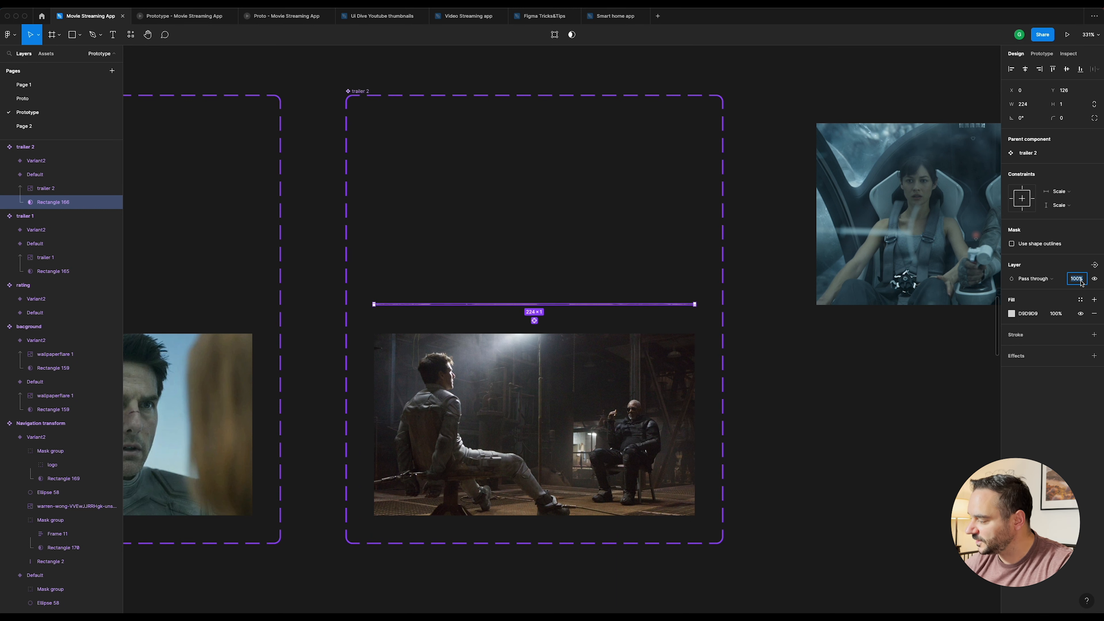
pyautogui.write('0')
pyautogui.press('Return')
pyautogui.click(752, 95)
# Step: Make the trailer 3 thumbnail a component and add a second variant to it
pyautogui.scroll(-6, 752, 95)
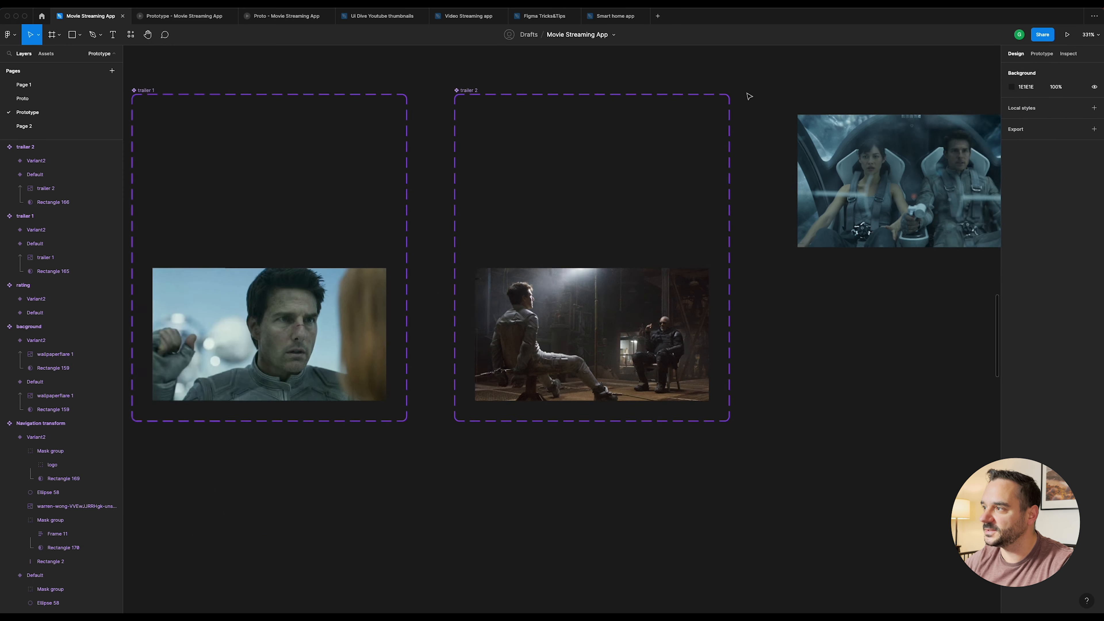
pyautogui.hscroll(5, 648, 106)
pyautogui.click(556, 199)
pyautogui.scroll(5, 570, 195)
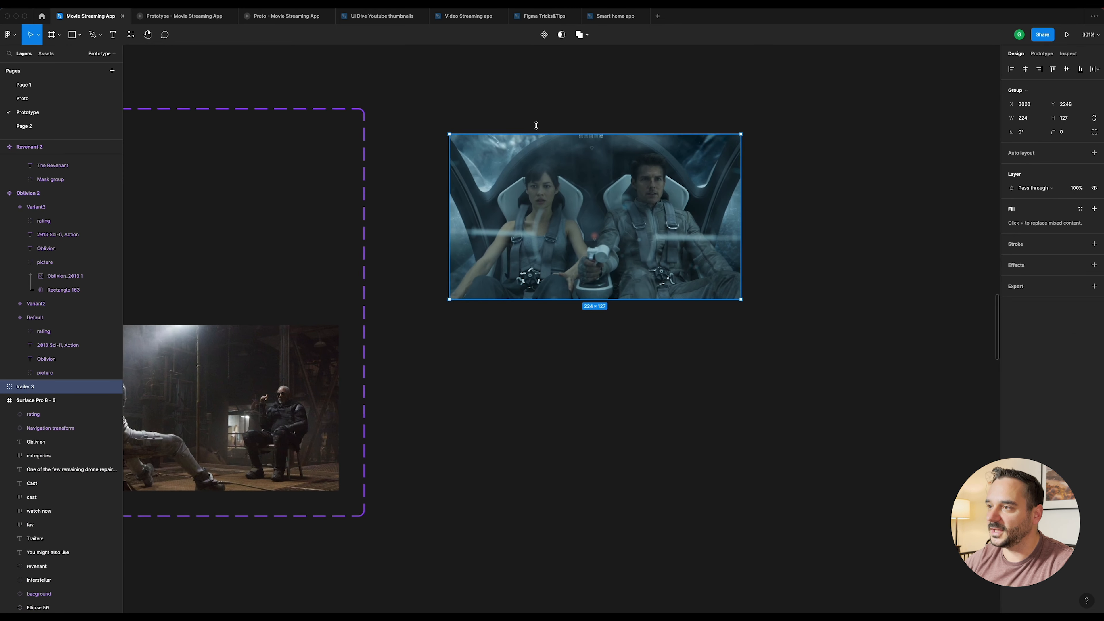
pyautogui.click(543, 34)
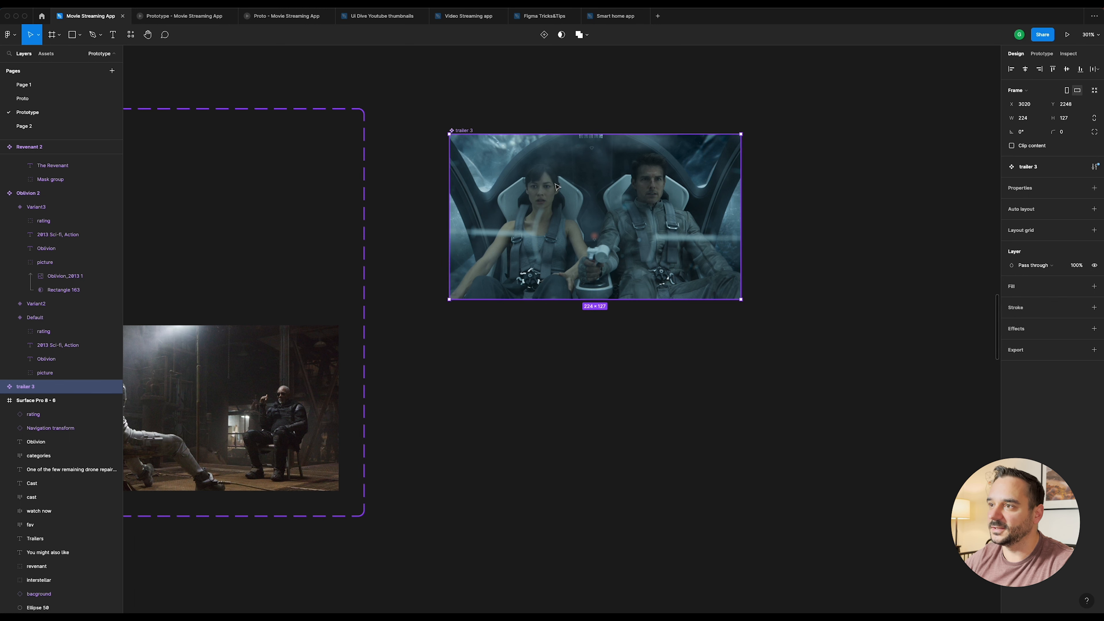
pyautogui.click(543, 34)
# Step: Shrink the mask in trailer 3's Default variant to 1 px high at its bottom edge and set its opacity to 0%
pyautogui.click(90, 202)
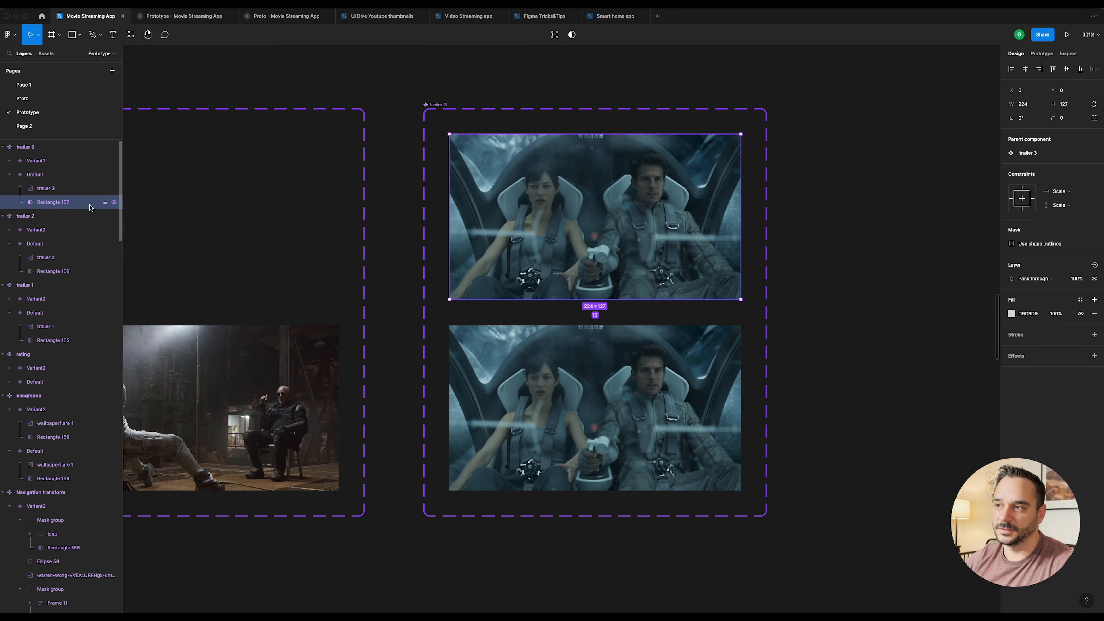
pyautogui.moveTo(685, 134); pyautogui.dragTo(688, 297)
pyautogui.scroll(10, 687, 298)
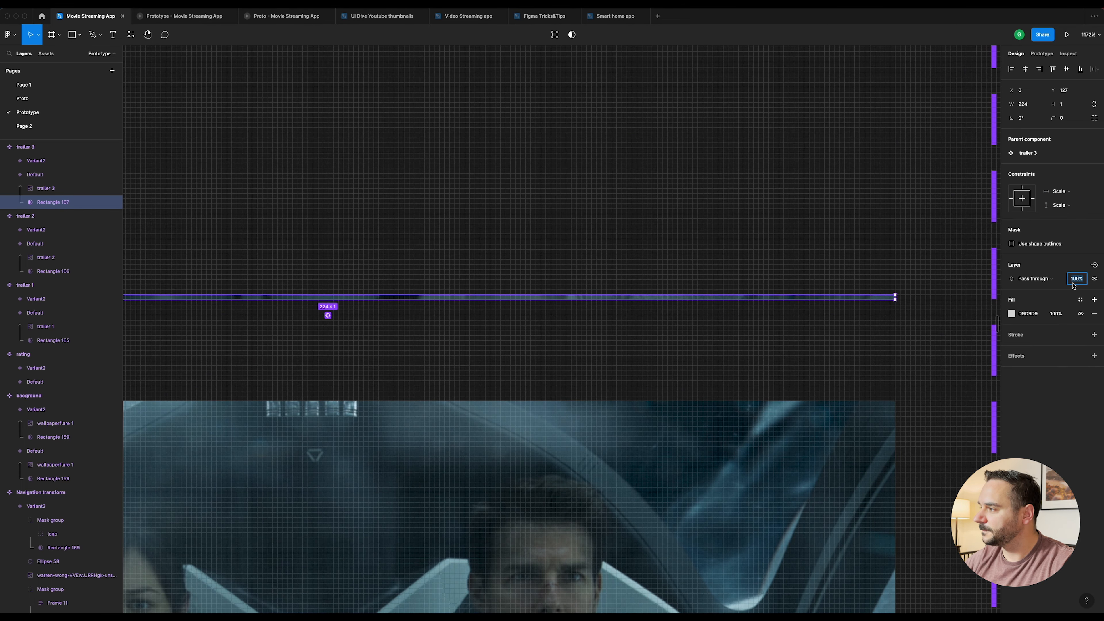
pyautogui.scroll(-15, 820, 183)
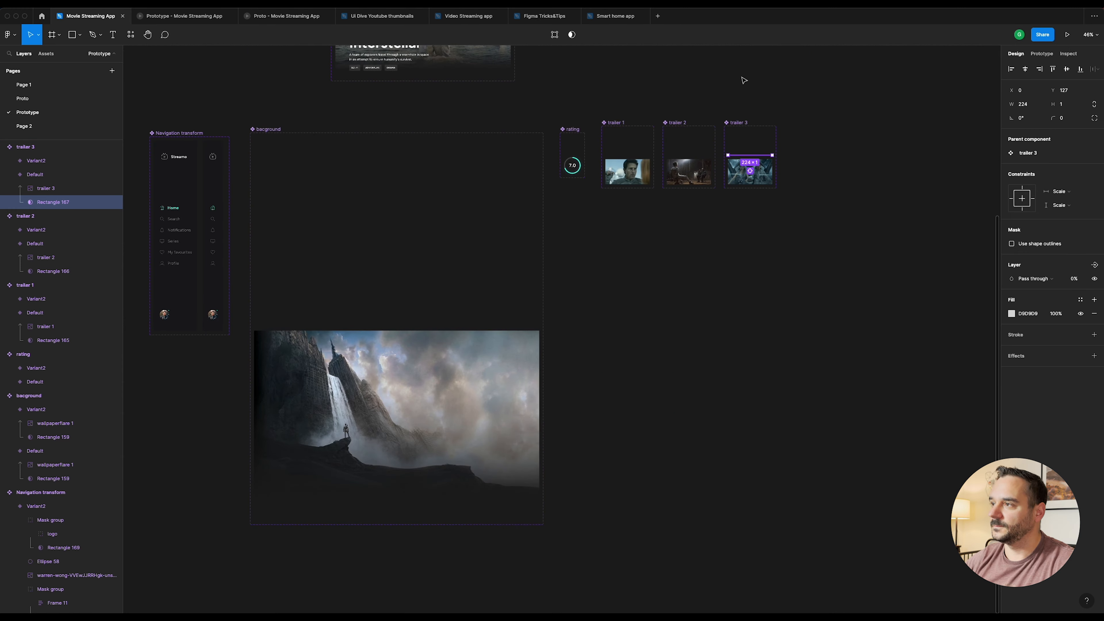
pyautogui.click(691, 109)
pyautogui.scroll(10, 703, 117)
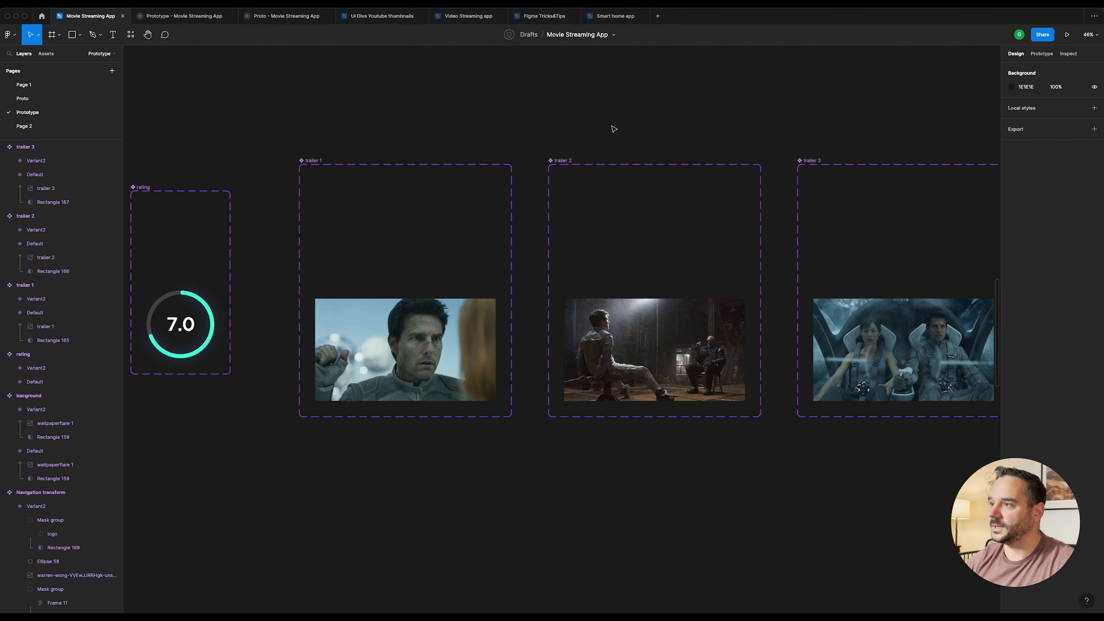
# Step: Connect trailer 1's Default variant to Variant2 with an After delay trigger of 400 ms and Ease in and out easing
pyautogui.click(1042, 54)
pyautogui.click(435, 263)
pyautogui.scroll(4, 430, 263)
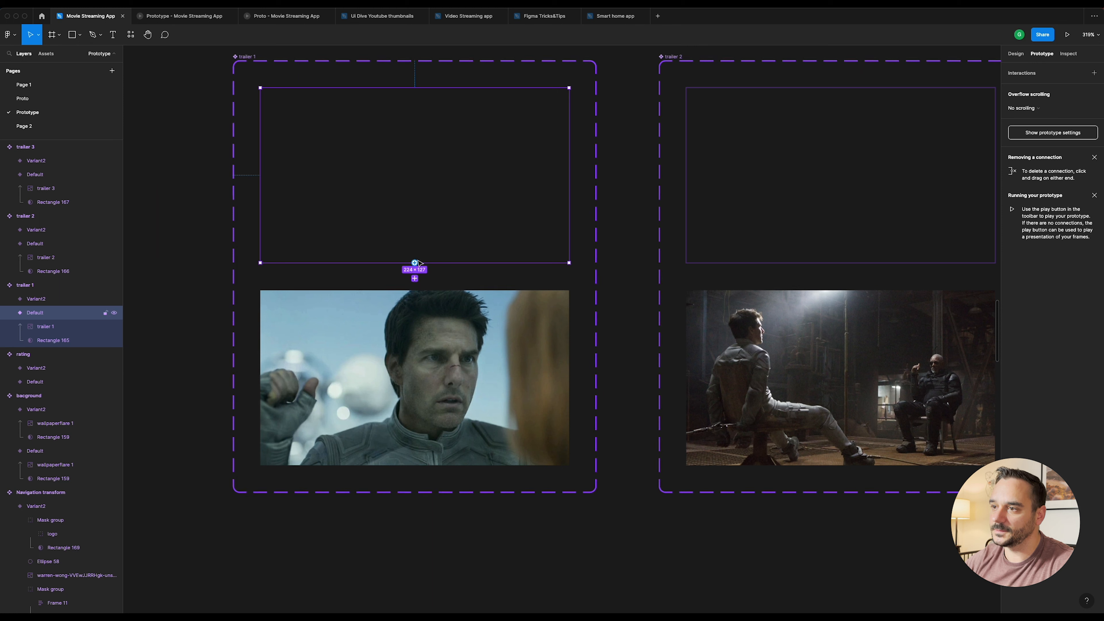
pyautogui.moveTo(414, 279); pyautogui.dragTo(416, 303)
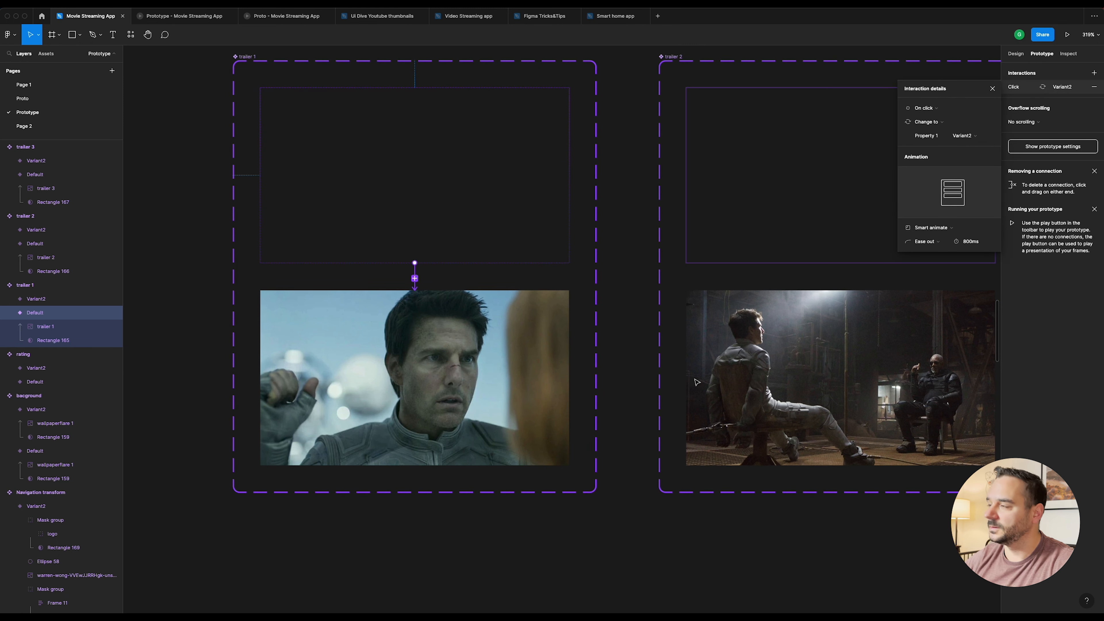
pyautogui.click(946, 112)
pyautogui.click(948, 215)
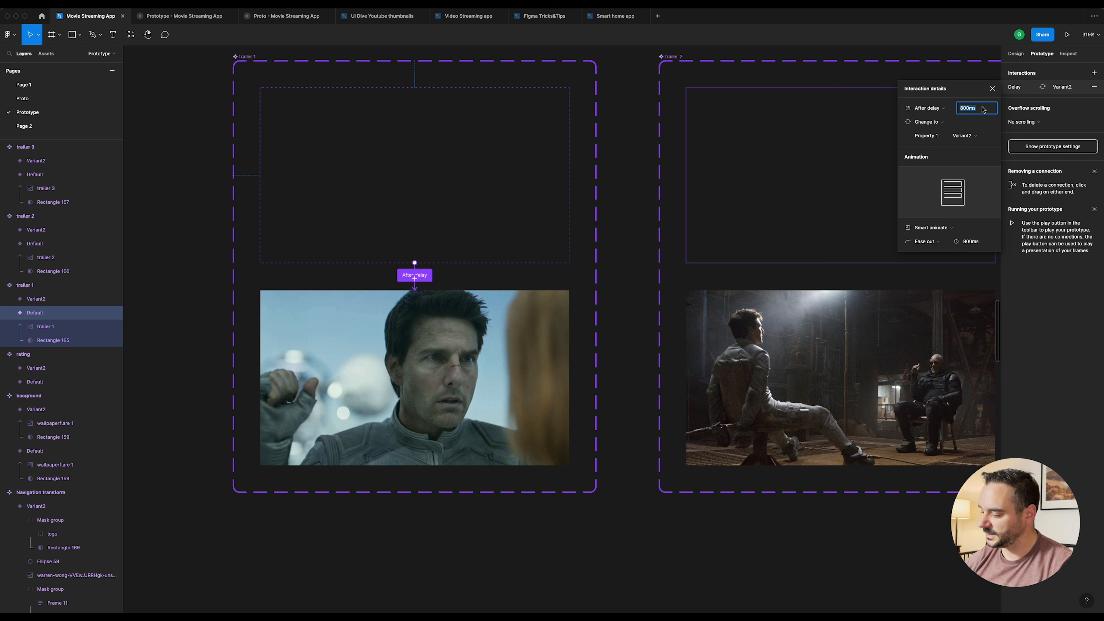
pyautogui.press('Return')
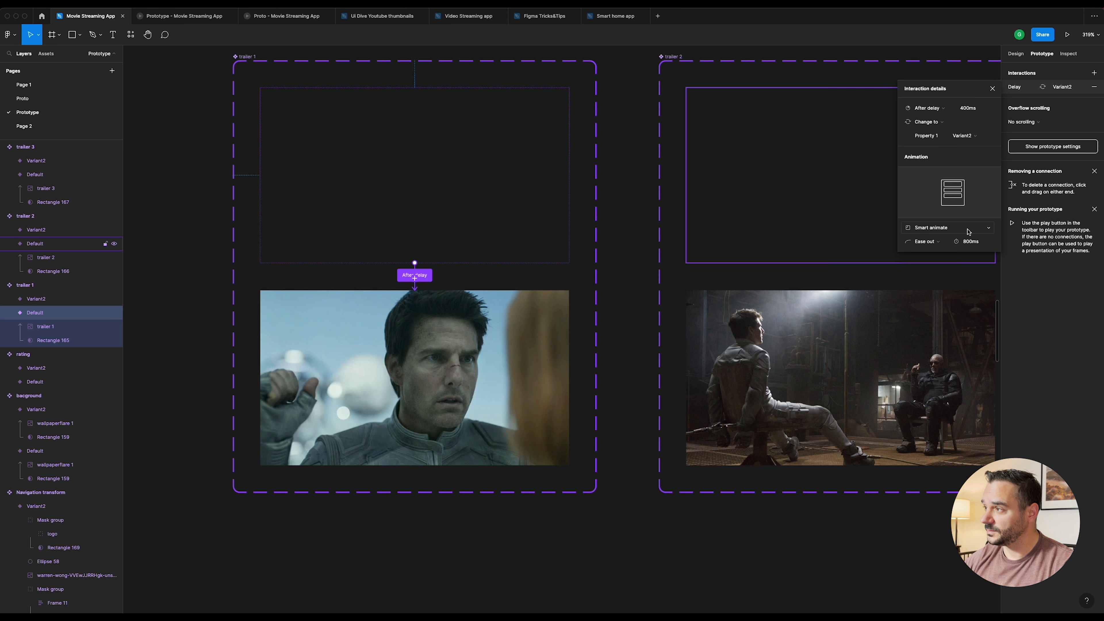
pyautogui.click(940, 242)
pyautogui.click(911, 258)
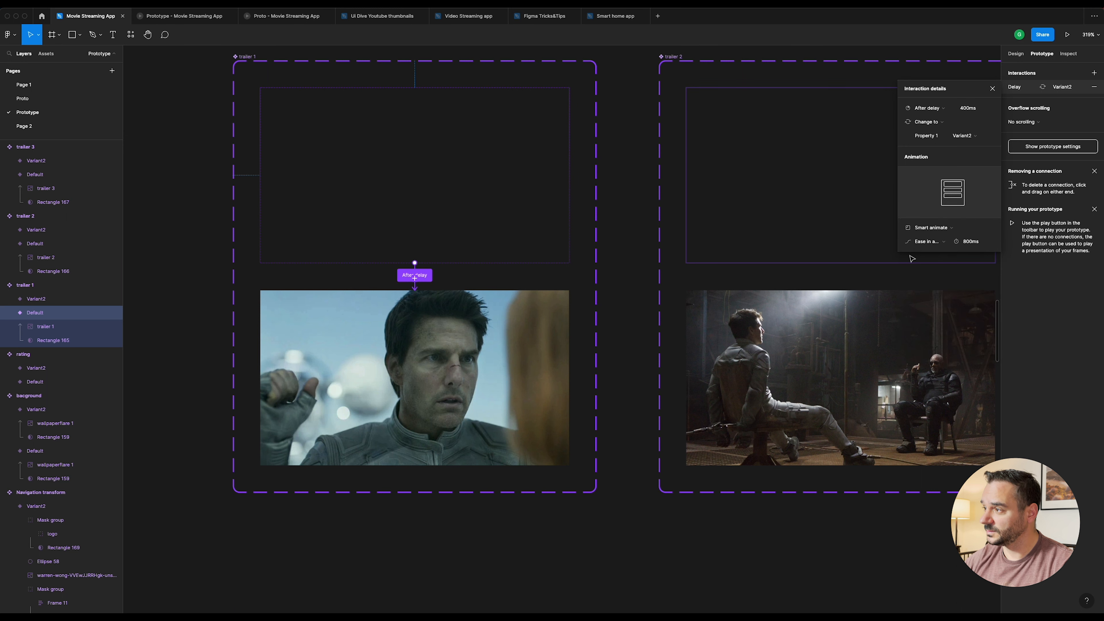
# Step: Connect trailer 2's Default variant to Variant2 with an After delay trigger of 500 ms
pyautogui.hscroll(9, 480, 70)
pyautogui.click(489, 261)
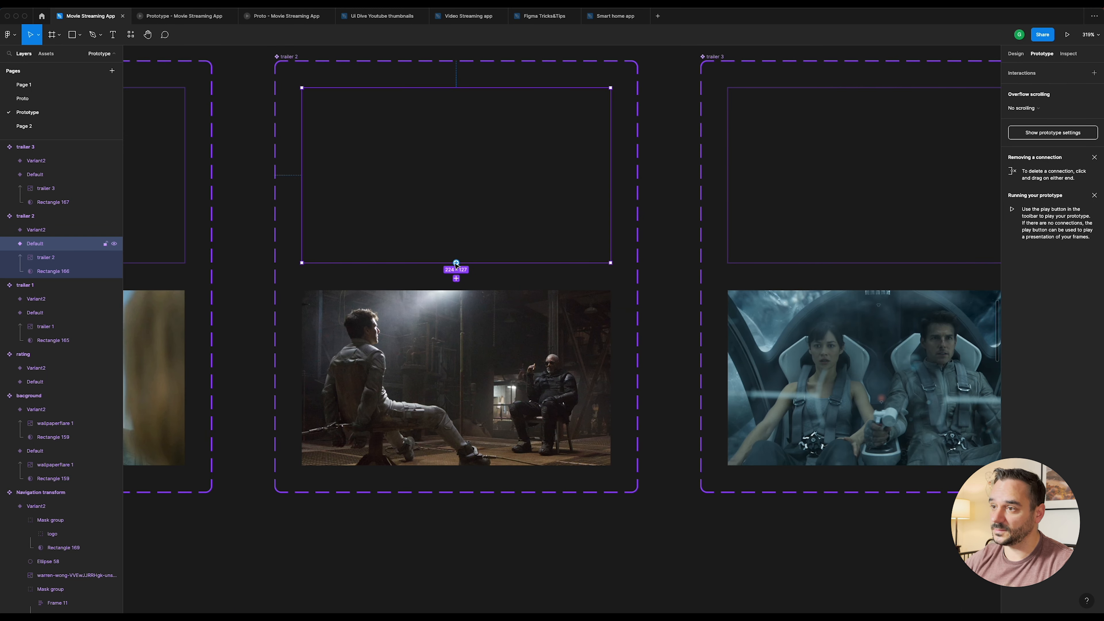
pyautogui.moveTo(456, 264); pyautogui.dragTo(456, 304)
pyautogui.click(932, 109)
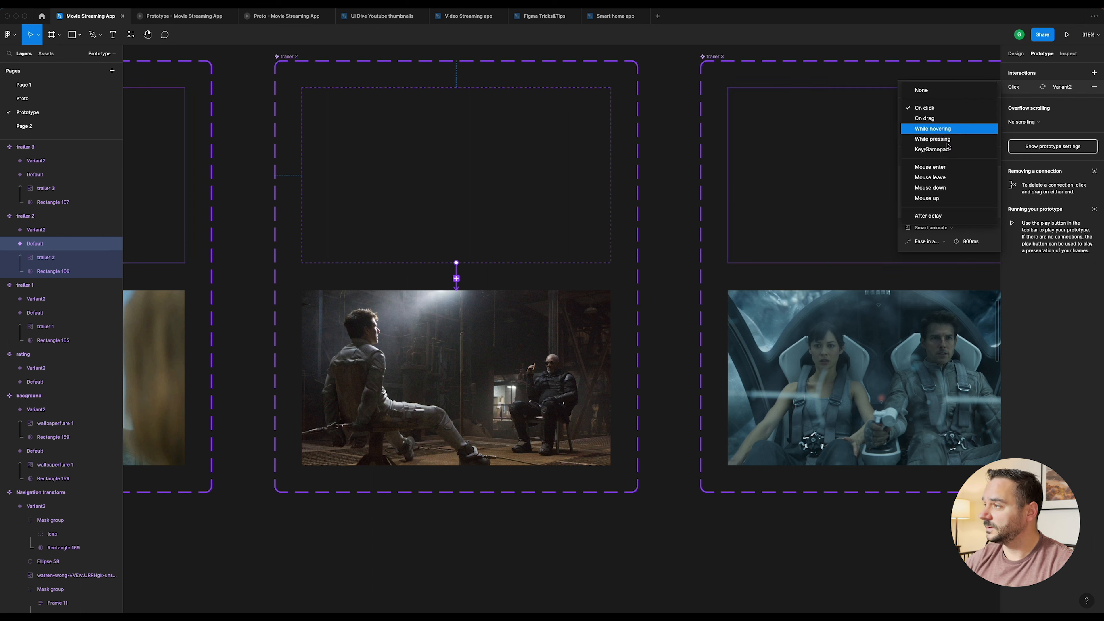
pyautogui.click(948, 219)
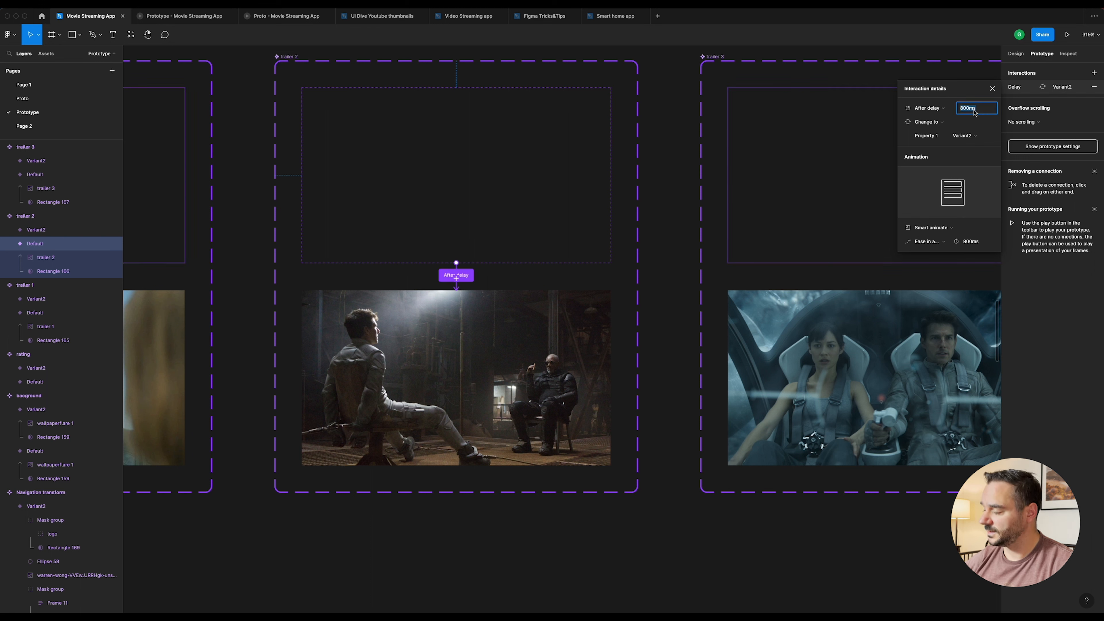
pyautogui.write('500')
pyautogui.press('Return')
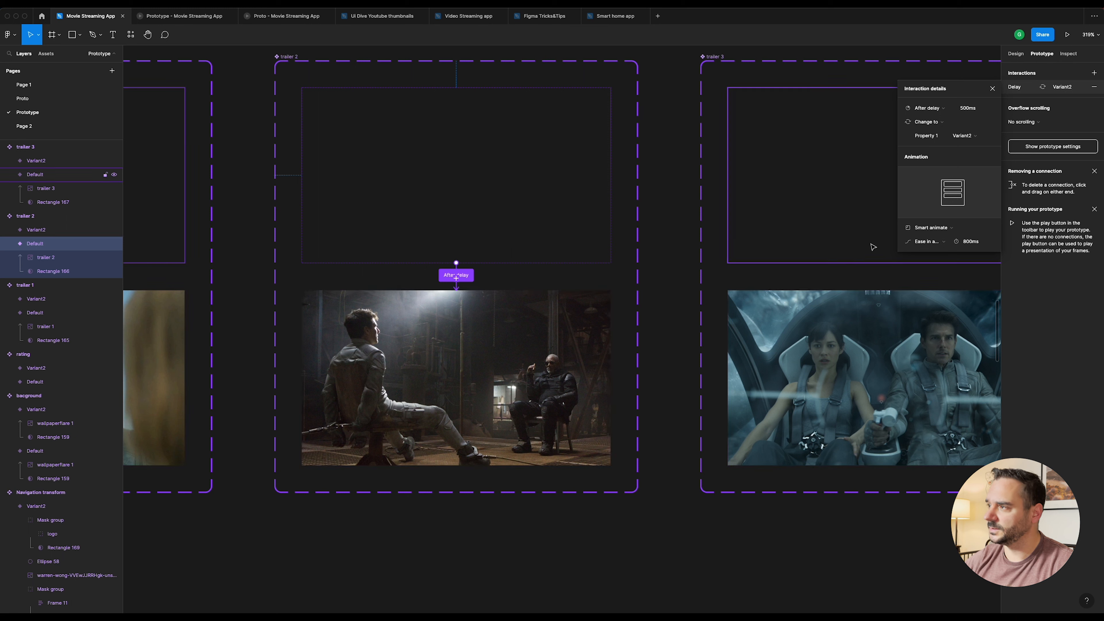
# Step: Connect trailer 3's Default variant to Variant2 with an After delay trigger
pyautogui.click(808, 185)
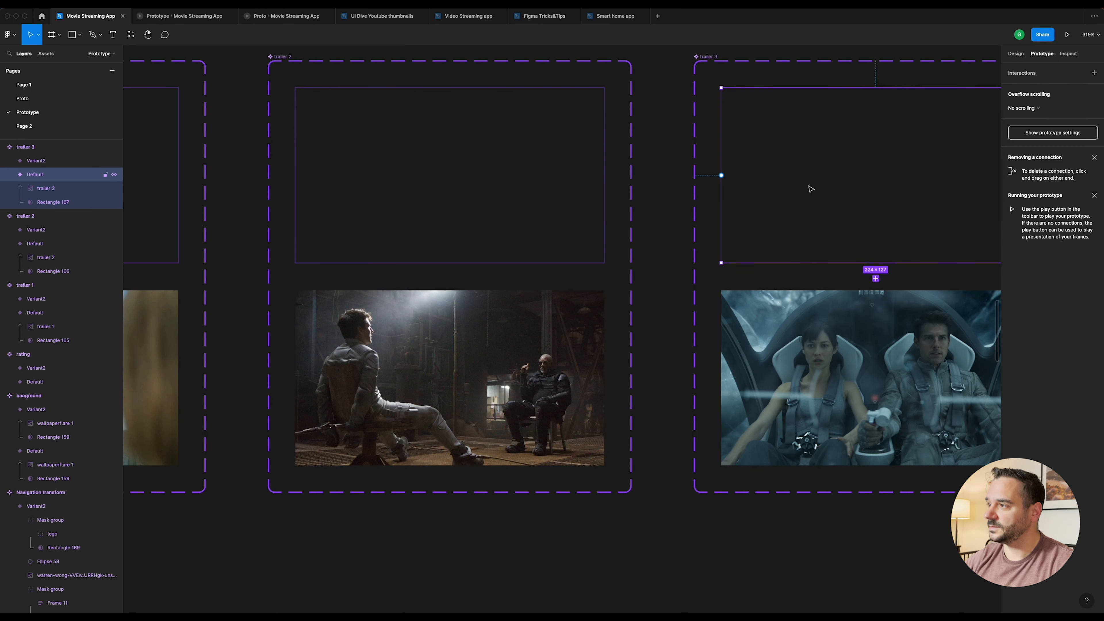
pyautogui.hscroll(6, 809, 184)
pyautogui.moveTo(609, 263); pyautogui.dragTo(613, 300)
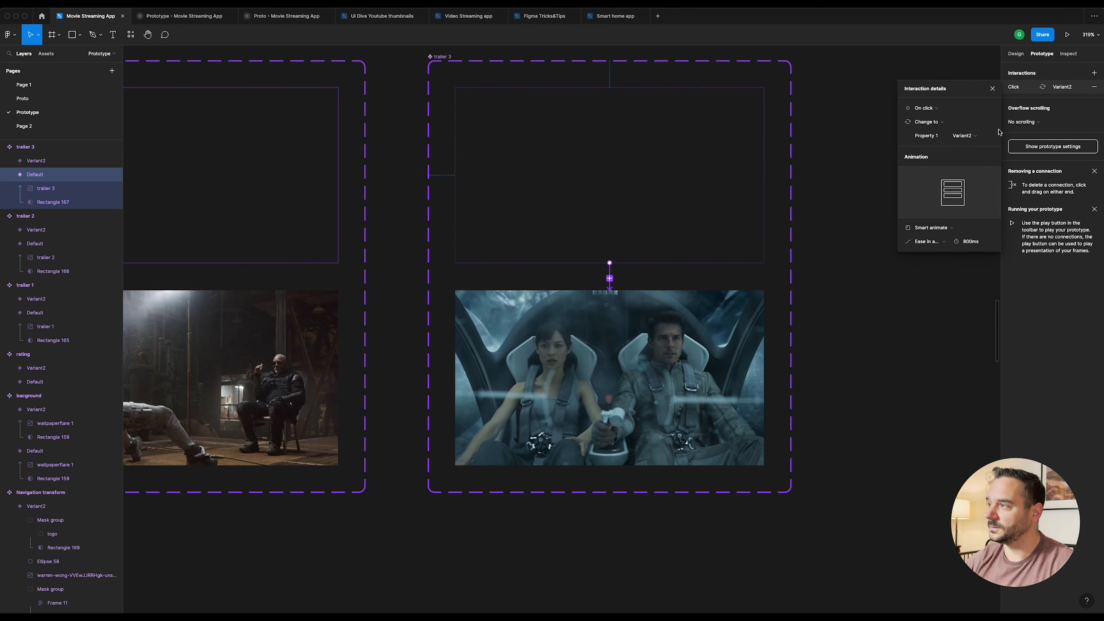
pyautogui.click(946, 112)
pyautogui.click(956, 215)
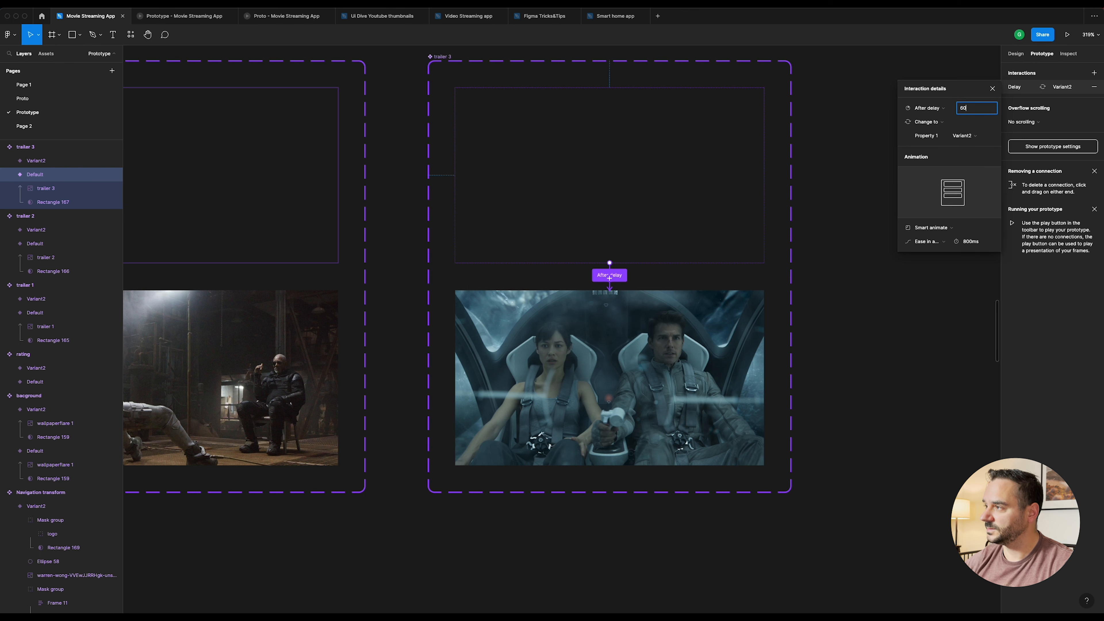
# Step: Check the delay connections on the Default variants of trailer 2 and trailer 3
pyautogui.hscroll(-2, 376, 160)
pyautogui.click(364, 166)
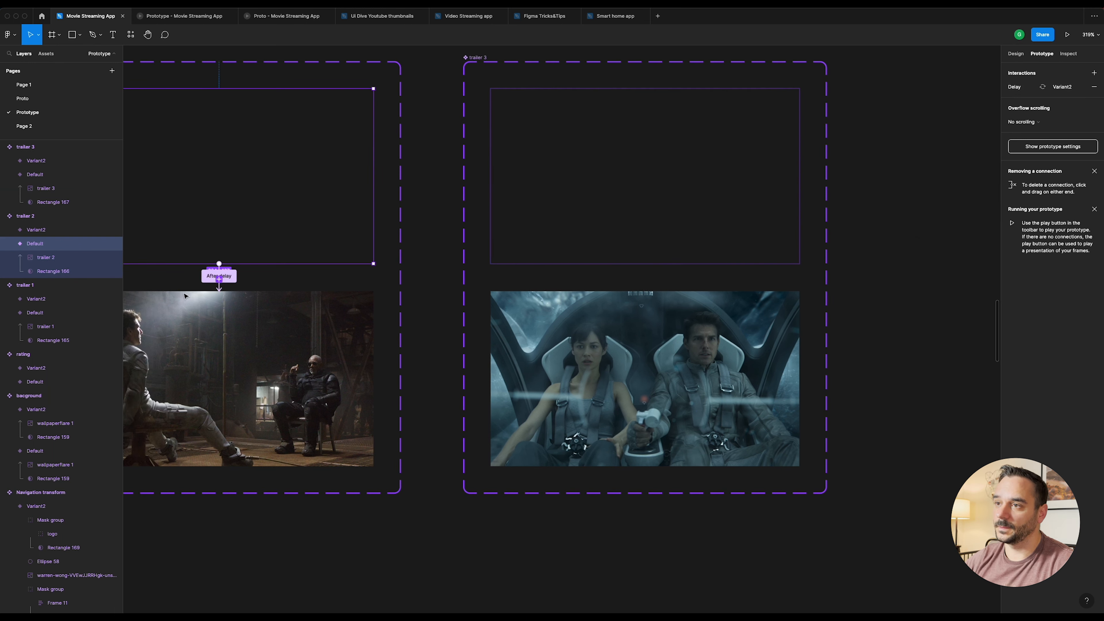
pyautogui.click(230, 280)
pyautogui.click(783, 217)
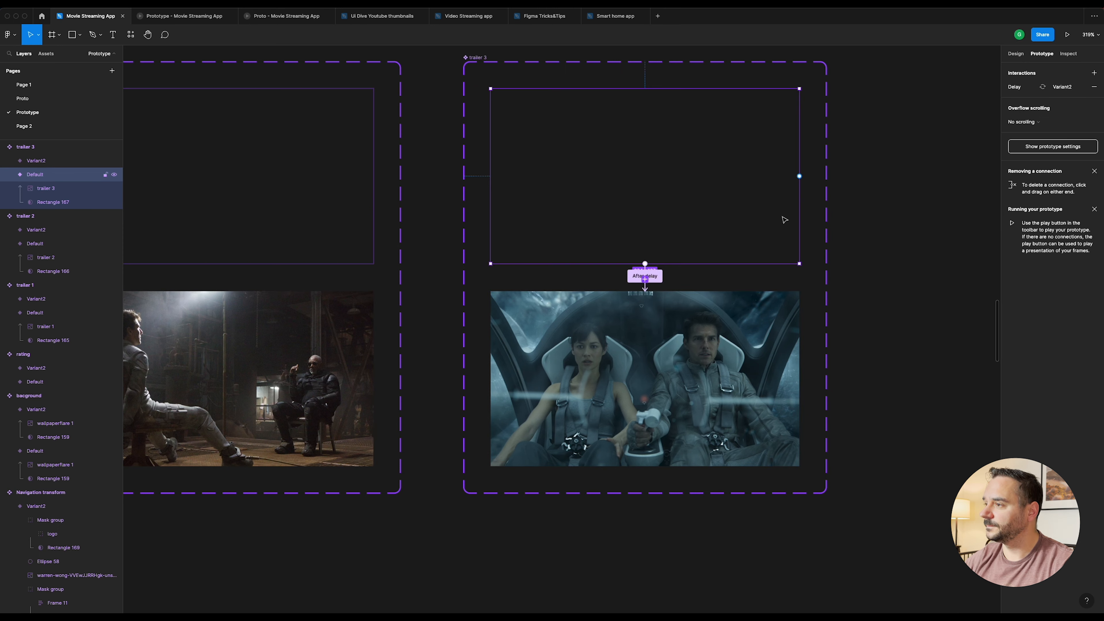
pyautogui.click(868, 178)
pyautogui.scroll(-5, 868, 178)
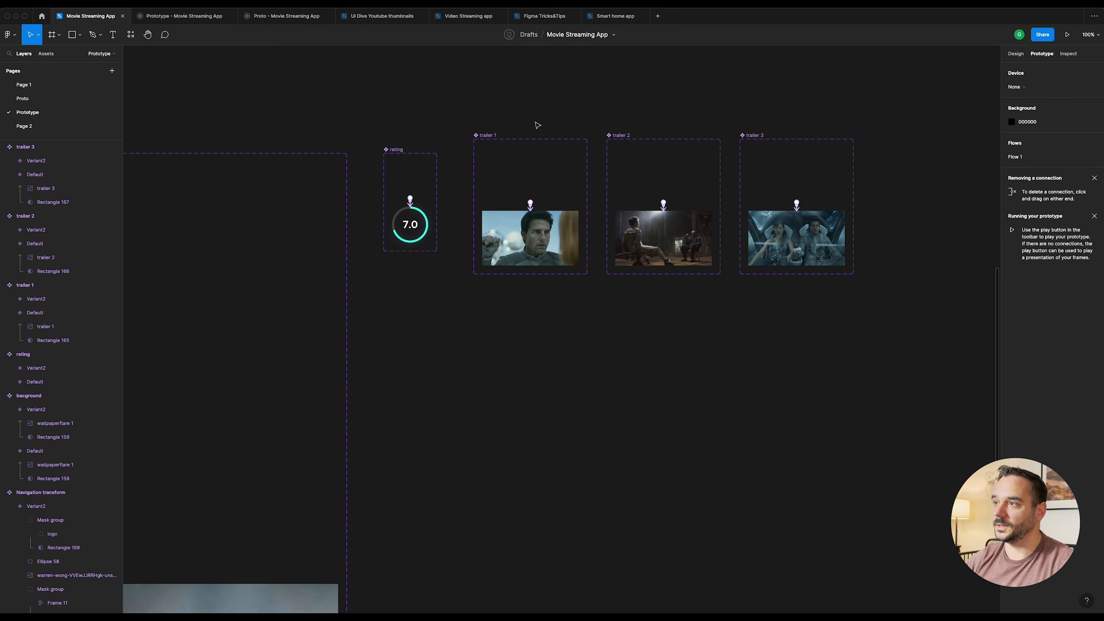
# Step: Insert the trailer 1 component into the Surface Pro 8 - 6 frame beside the sidebar at X 190, Y 777
pyautogui.scroll(-3, 537, 125)
pyautogui.click(524, 126)
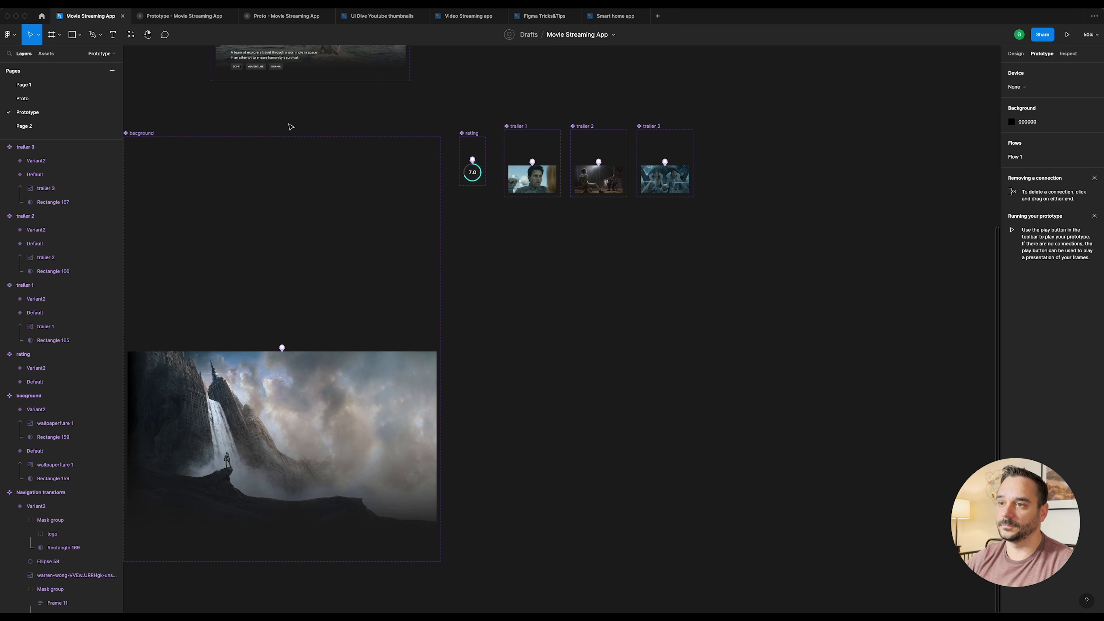
pyautogui.moveTo(271, 123); pyautogui.dragTo(714, 111)
pyautogui.moveTo(311, 142); pyautogui.dragTo(569, 118)
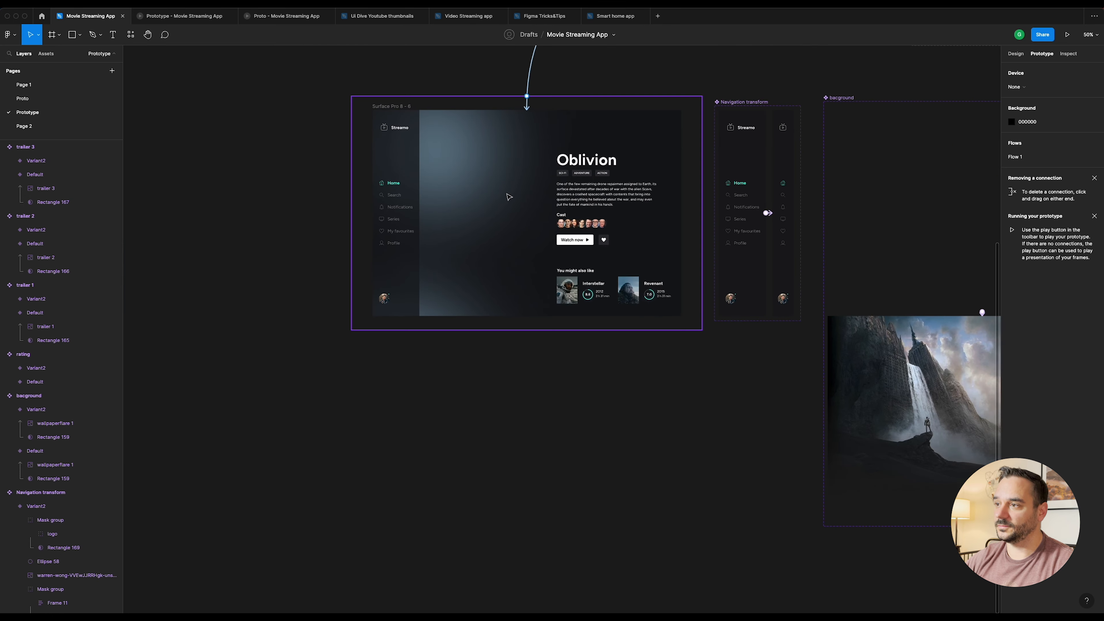
pyautogui.scroll(5, 486, 247)
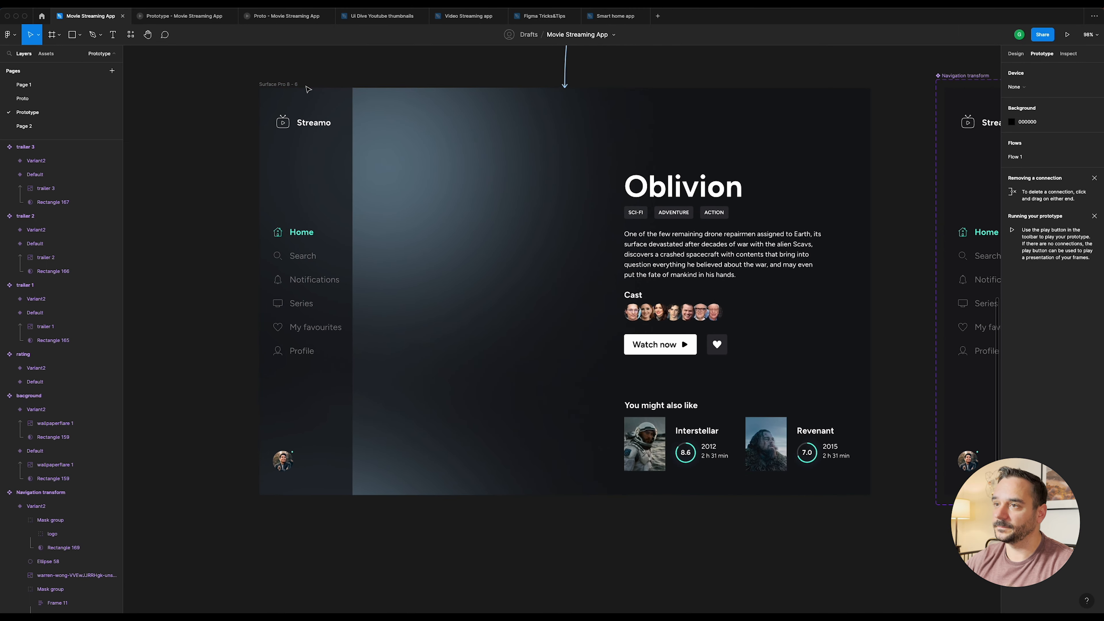
pyautogui.click(1017, 54)
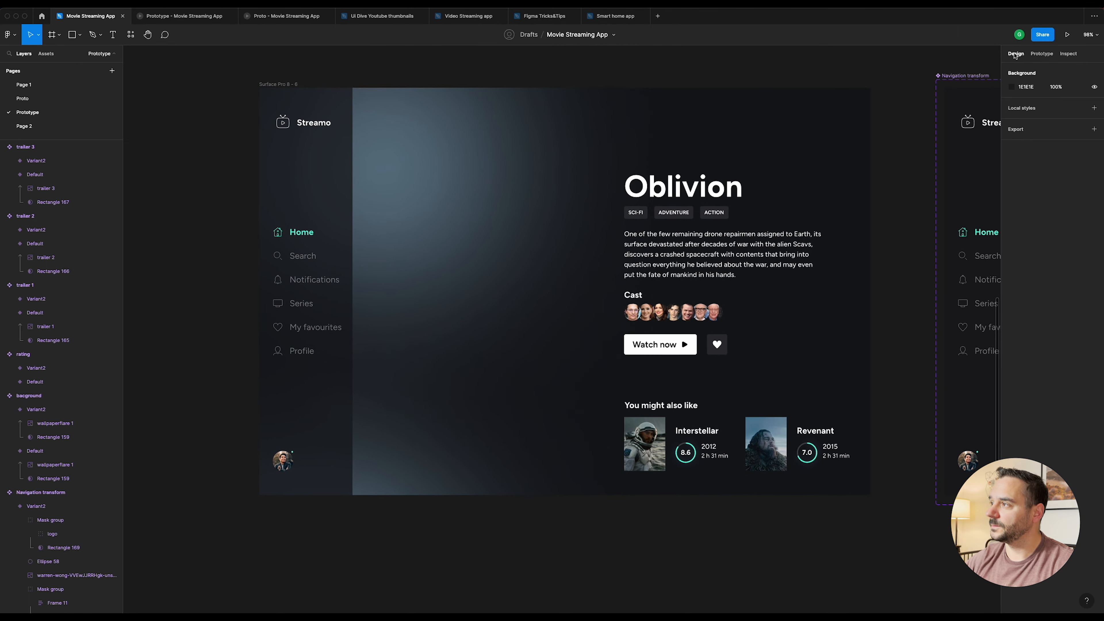
pyautogui.click(280, 83)
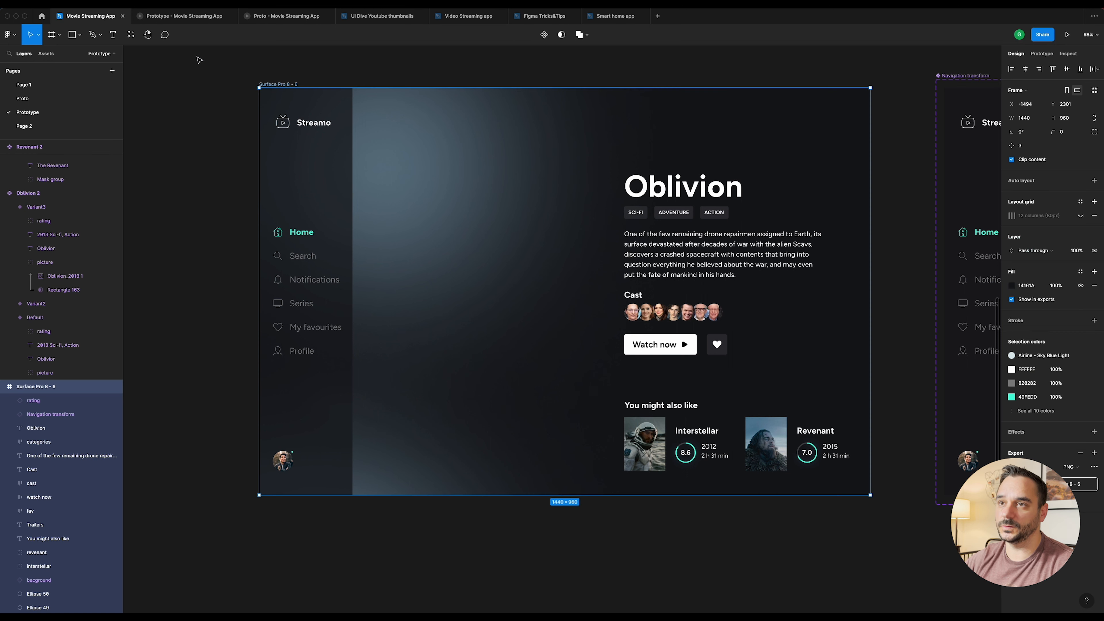
pyautogui.click(126, 35)
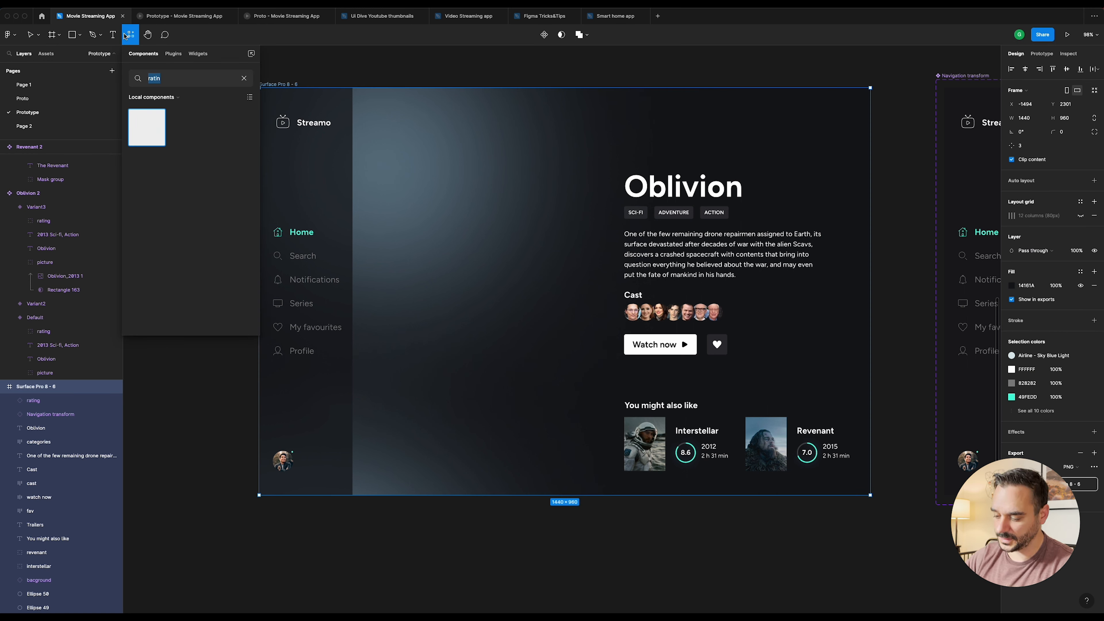
pyautogui.write('trailer 1')
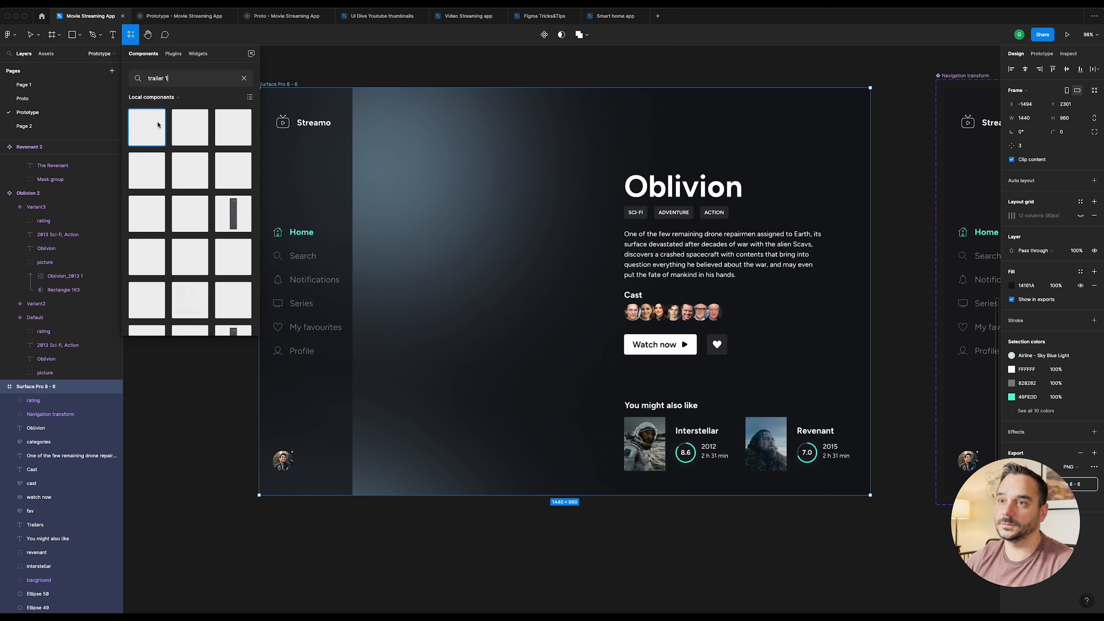
pyautogui.moveTo(158, 125); pyautogui.dragTo(403, 440)
pyautogui.scroll(-5, 404, 439)
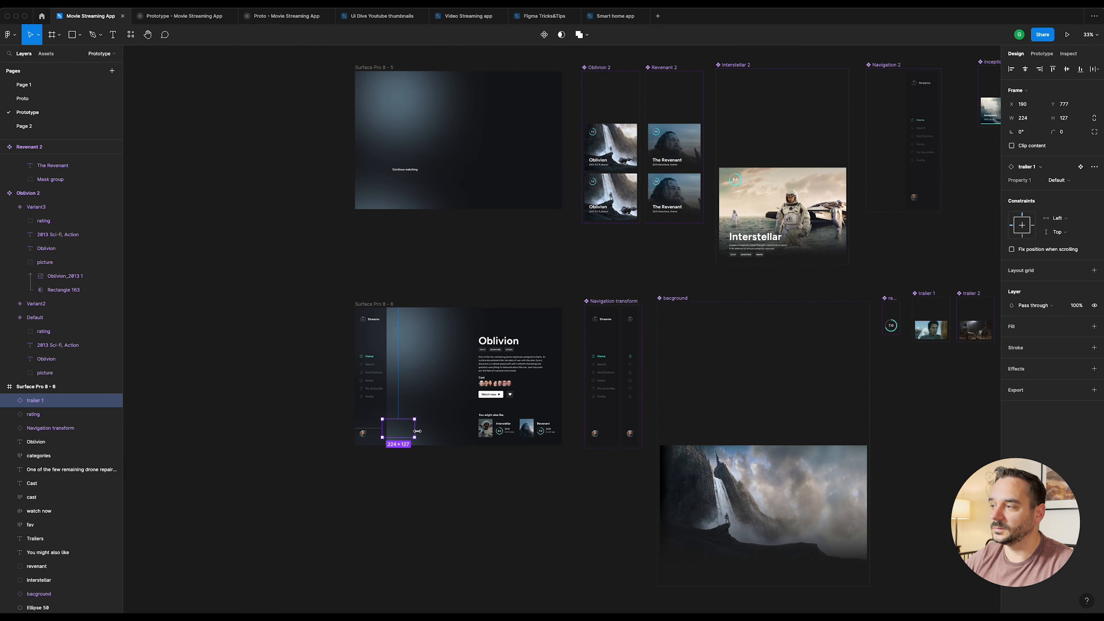
pyautogui.scroll(5, 417, 431)
pyautogui.click(187, 91)
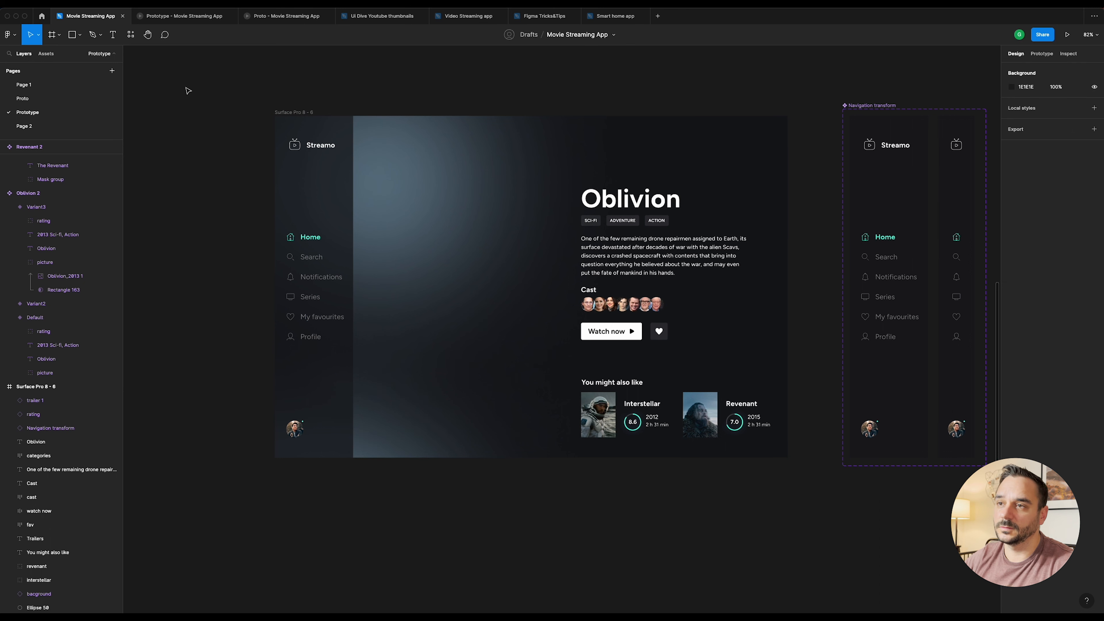
# Step: Insert the trailer 2 component into the Surface Pro 8 - 6 frame, to the right of trailer 1
pyautogui.click(280, 113)
pyautogui.click(131, 34)
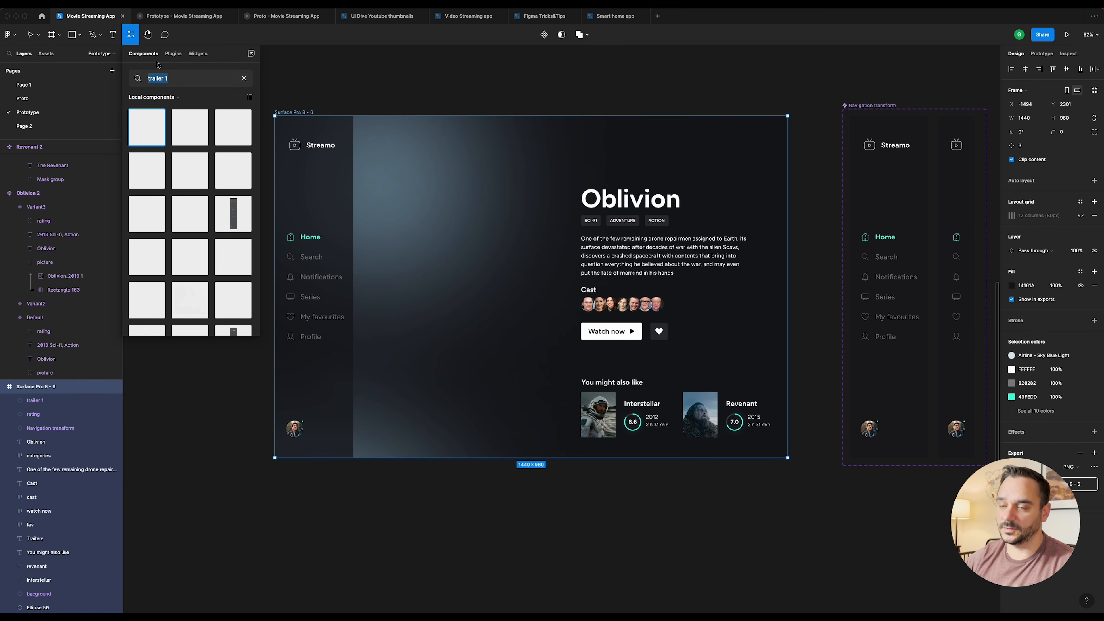
pyautogui.press('BackSpace')
pyautogui.write('2')
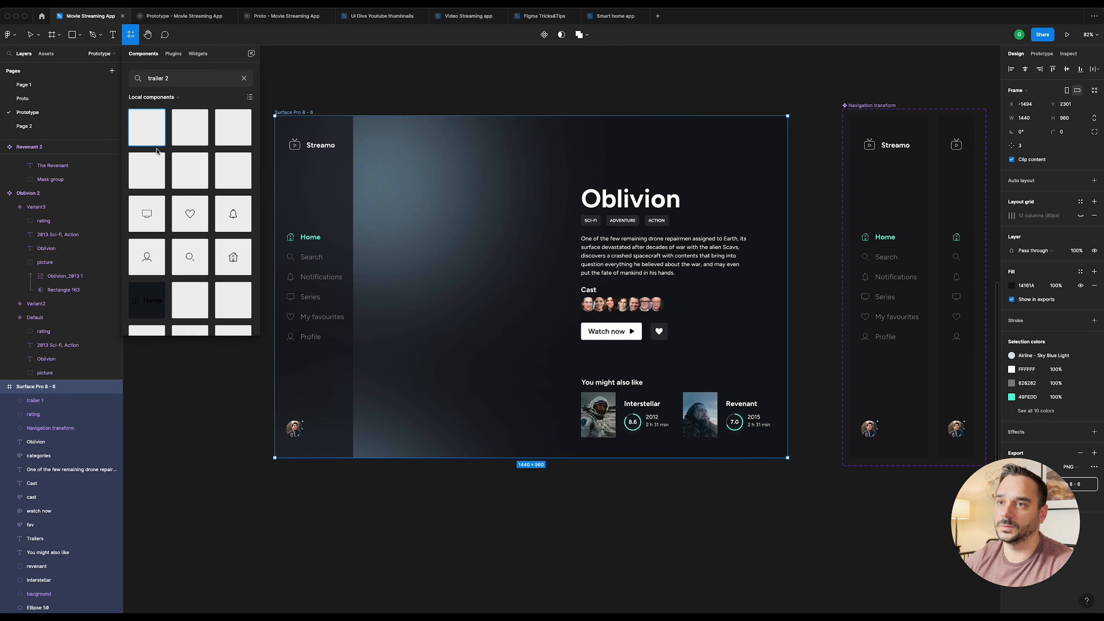
pyautogui.moveTo(150, 131); pyautogui.dragTo(490, 426)
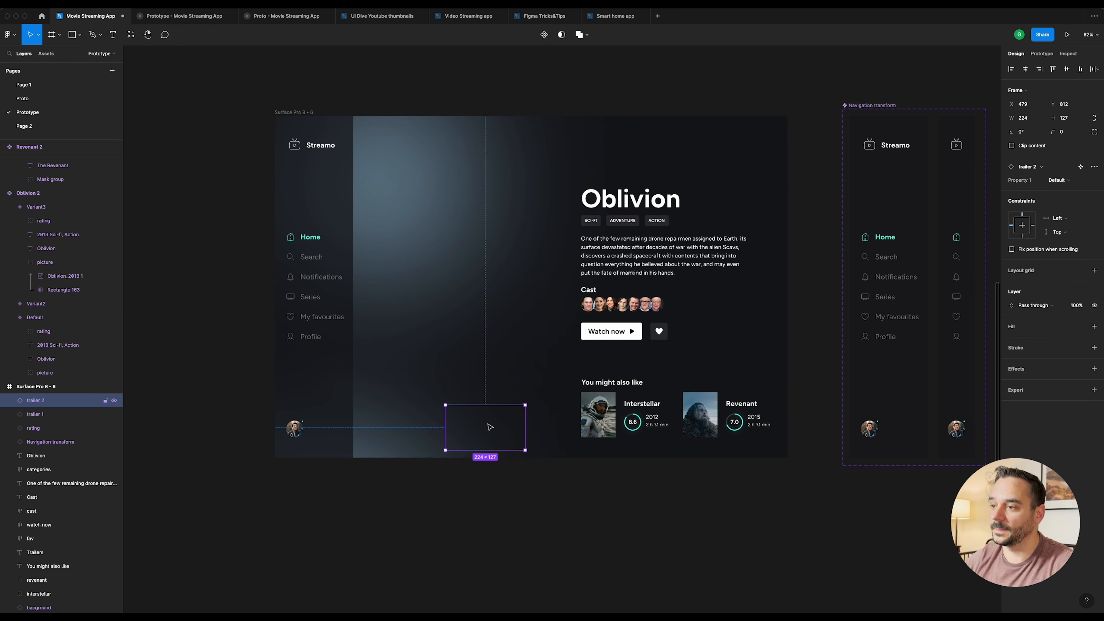
# Step: Insert the trailer 3 component into the Surface Pro 8 - 6 frame, between trailer 2 and the Interstellar card
pyautogui.click(130, 36)
pyautogui.press('BackSpace')
pyautogui.write('3')
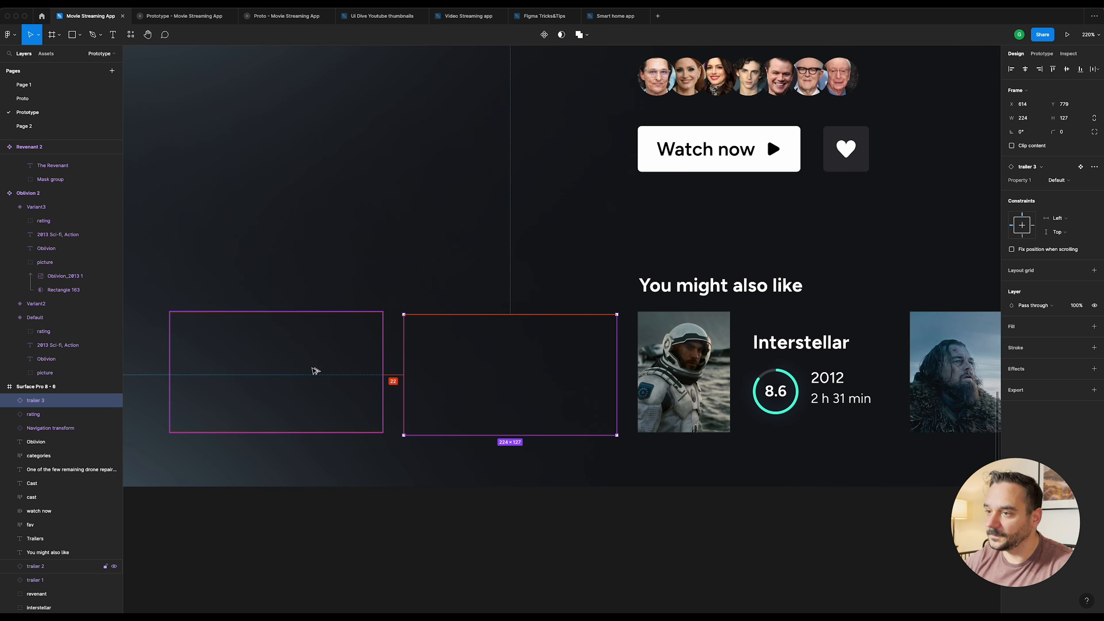
# Step: Nudge the trailer 3 instance to X 596, Y 776 so it sits in line just right of trailer 2
pyautogui.hotkey('shift', 'Left')
pyautogui.hotkey('shift', 'Left')
pyautogui.press('Right')
pyautogui.press('Right')
pyautogui.press('Up')
pyautogui.press('Up')
pyautogui.press('Up')
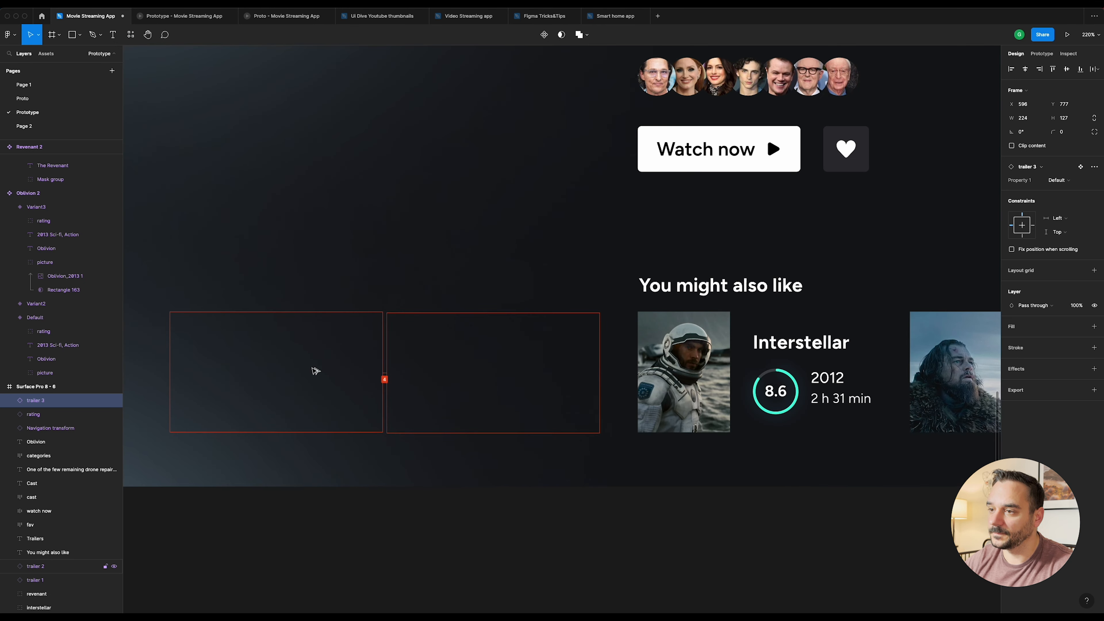
pyautogui.scroll(-1, 488, 271)
pyautogui.scroll(-3, 489, 274)
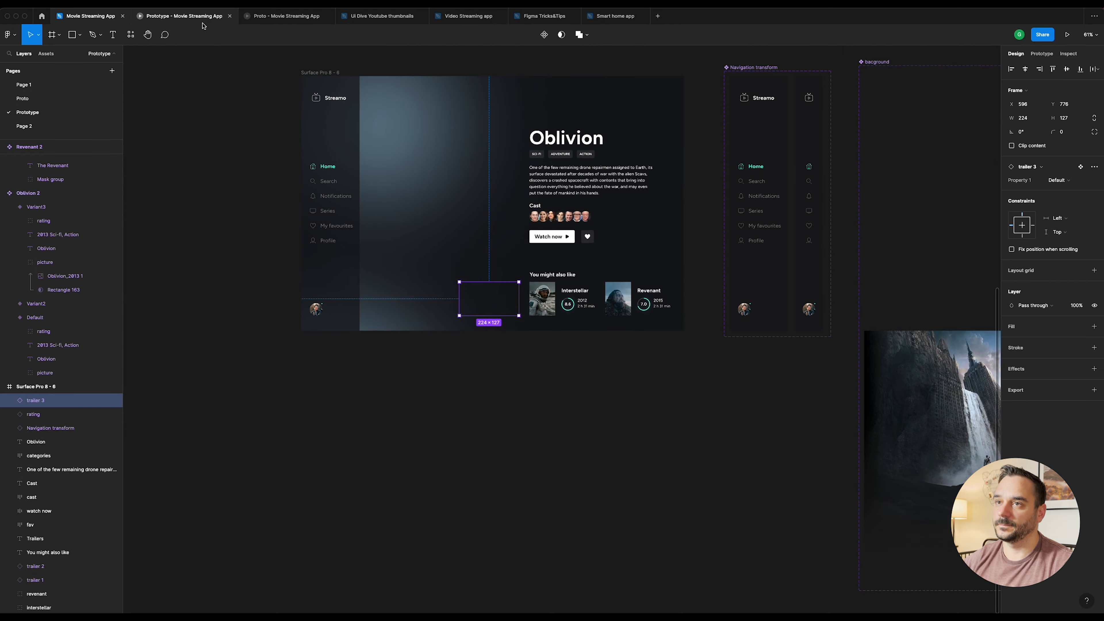
# Step: Play the Oblivion screen transition in the finished prototype preview and return to the design file
pyautogui.click(184, 15)
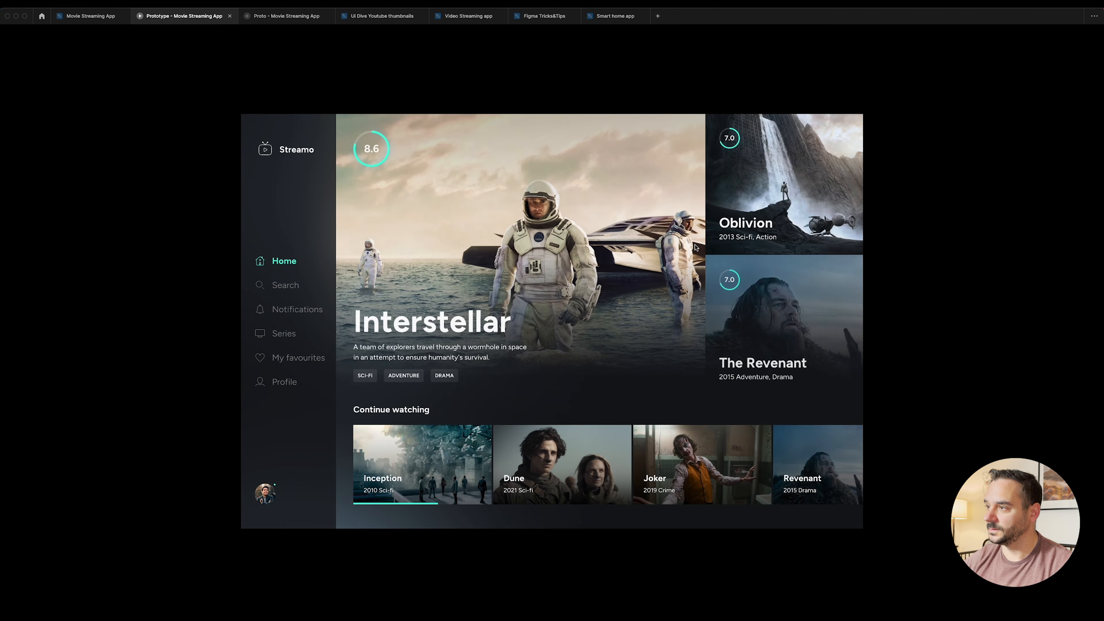
pyautogui.click(786, 173)
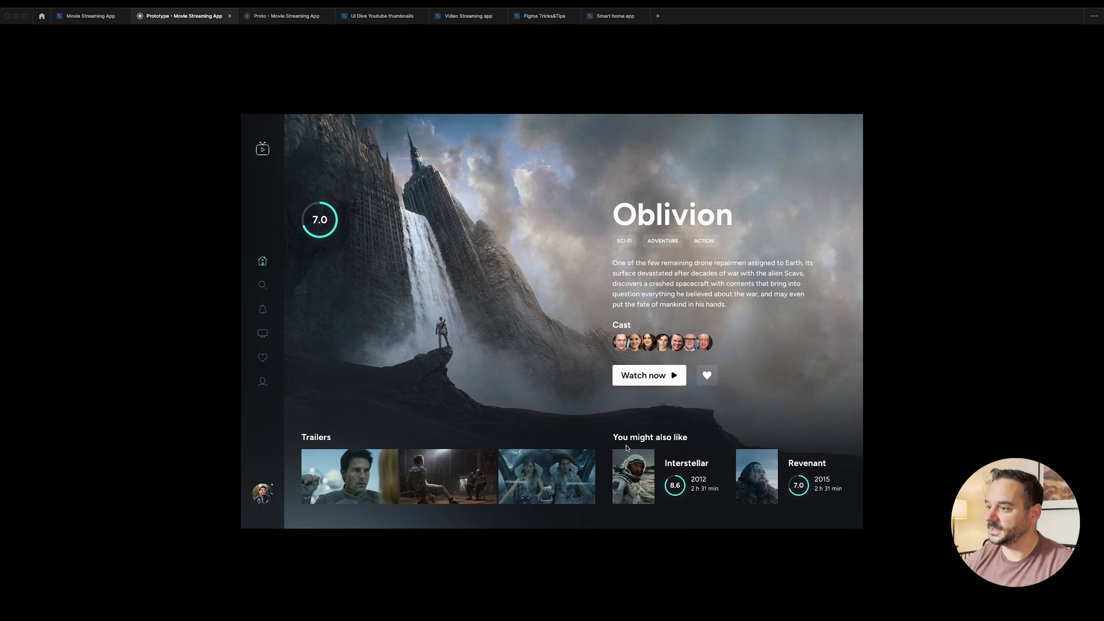
pyautogui.click(94, 16)
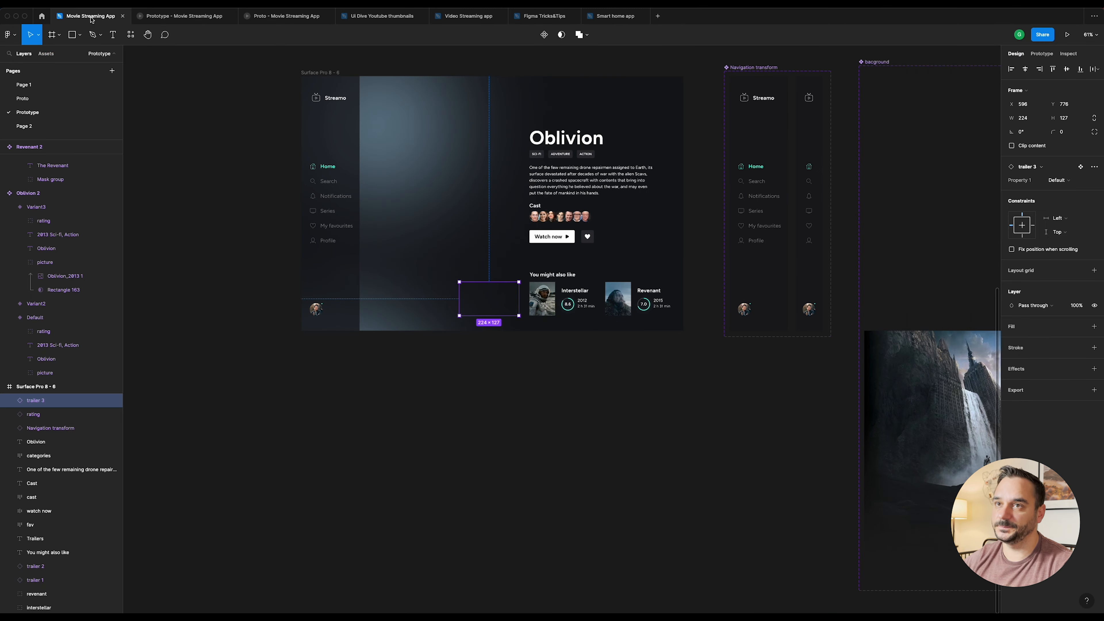
# Step: Cut the Interstellar and Revenant recommendation cards out of the Surface Pro 8 - 6 frame
pyautogui.click(620, 145)
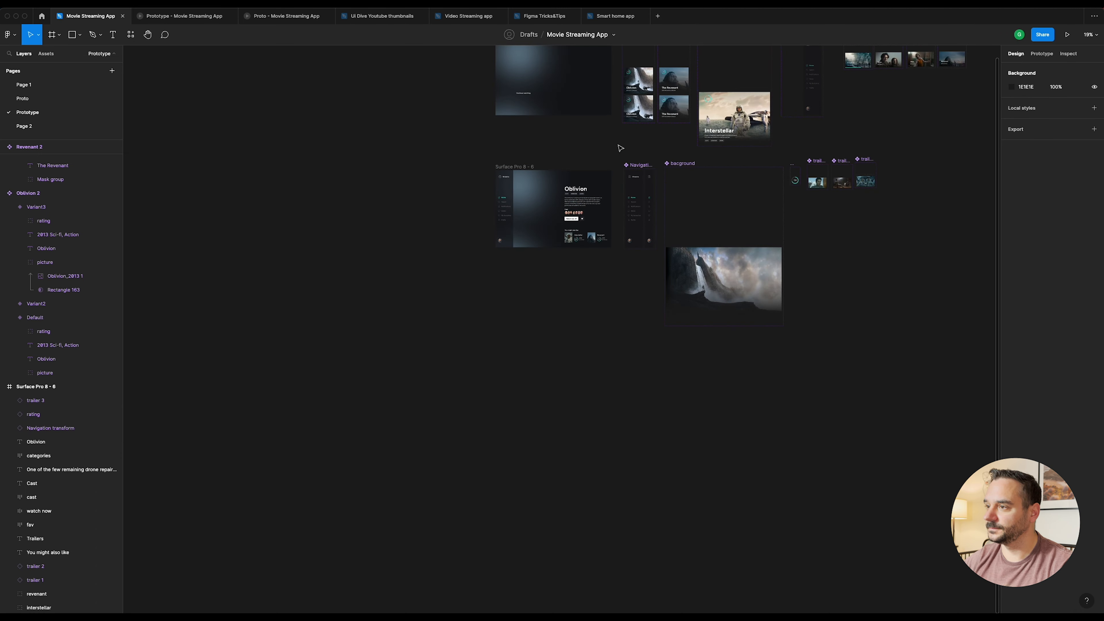
pyautogui.hscroll(5, 521, 147)
pyautogui.scroll(5, 317, 252)
pyautogui.scroll(1, 317, 251)
pyautogui.click(373, 236)
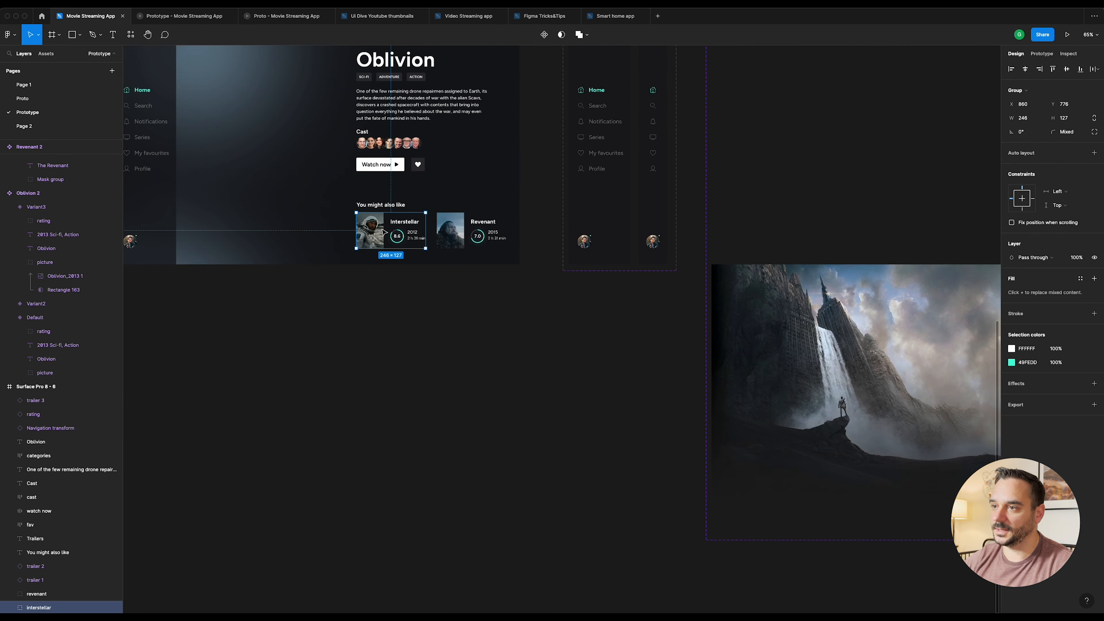
pyautogui.click(473, 228)
pyautogui.click(471, 321)
pyautogui.click(458, 242)
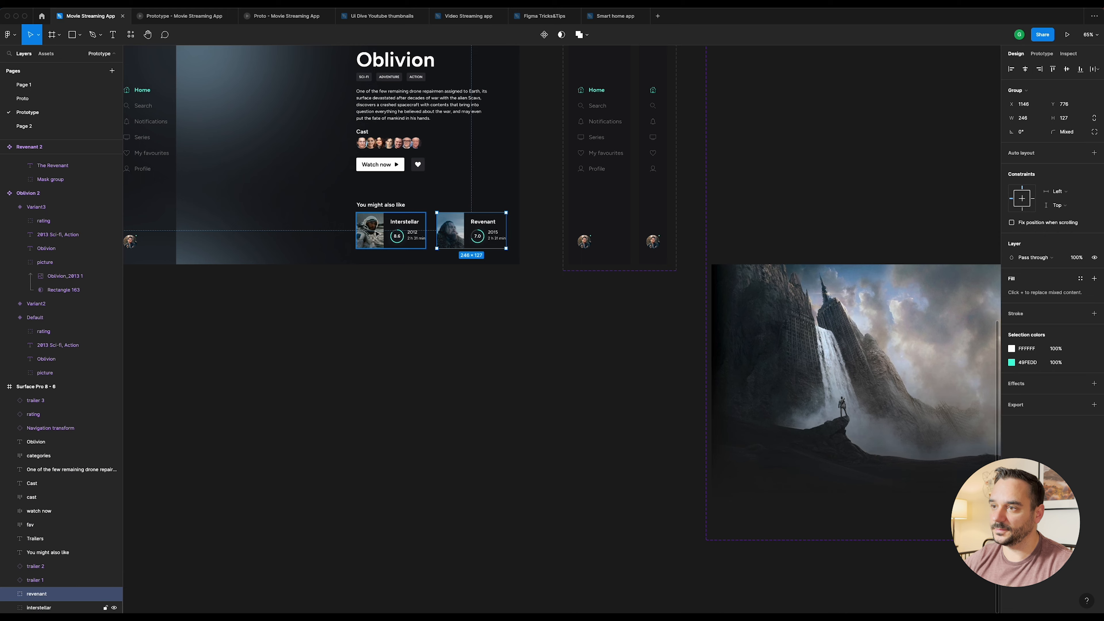
pyautogui.keyDown('shift'); pyautogui.click(373, 232); pyautogui.keyUp('shift')
pyautogui.press('Delete')
# Step: Paste the Interstellar and Revenant cards on the empty canvas to the right of the trailer components
pyautogui.scroll(-3, 378, 234)
pyautogui.scroll(-3, 383, 234)
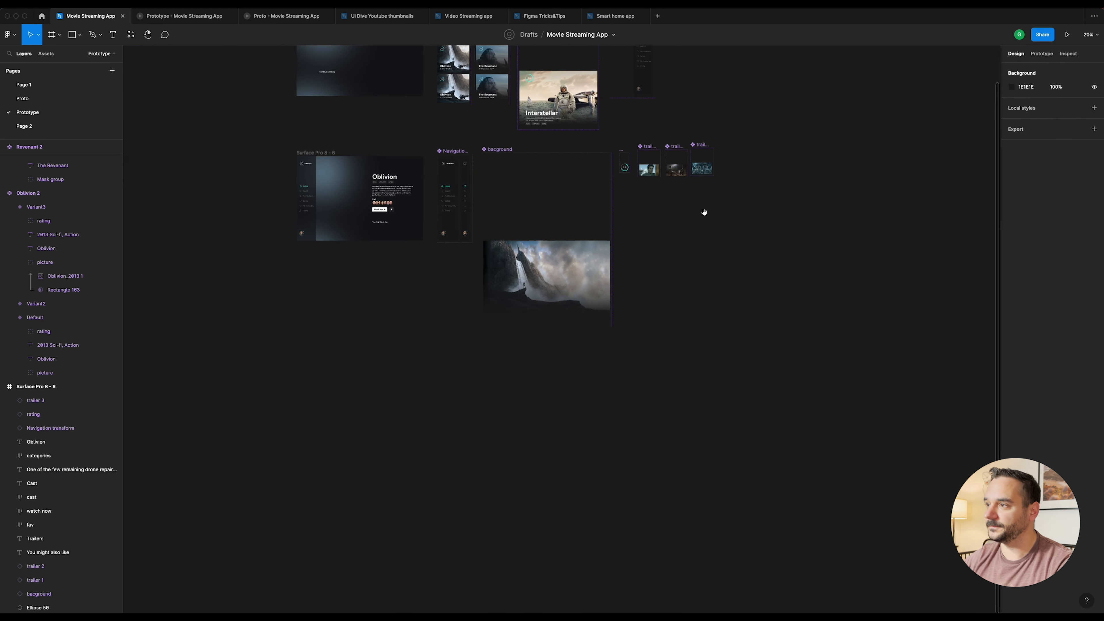
pyautogui.moveTo(702, 210); pyautogui.dragTo(488, 265)
pyautogui.scroll(7, 546, 218)
pyautogui.press('super+v')
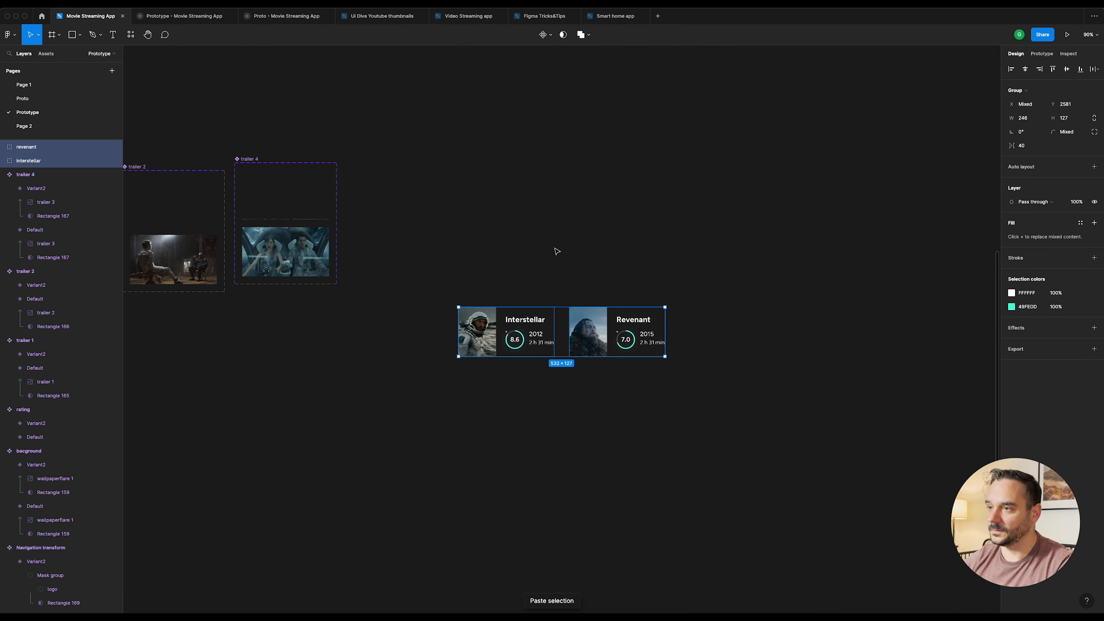
pyautogui.moveTo(536, 326); pyautogui.dragTo(494, 204)
pyautogui.press('Escape')
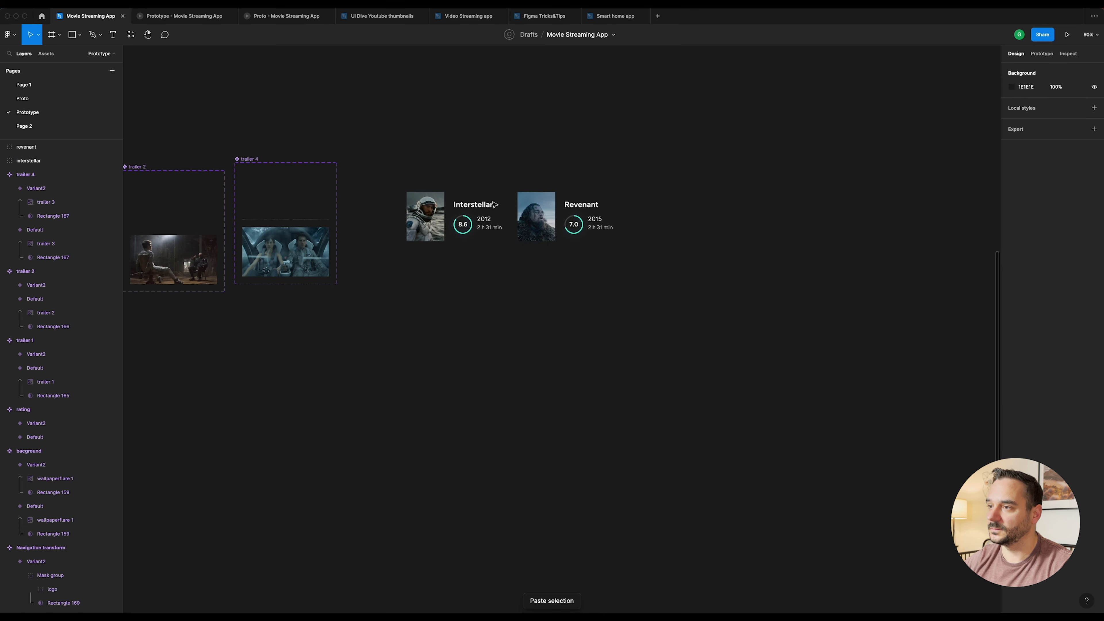
# Step: Turn the Interstellar card into a component and add a second variant to it
pyautogui.click(452, 208)
pyautogui.scroll(5, 456, 205)
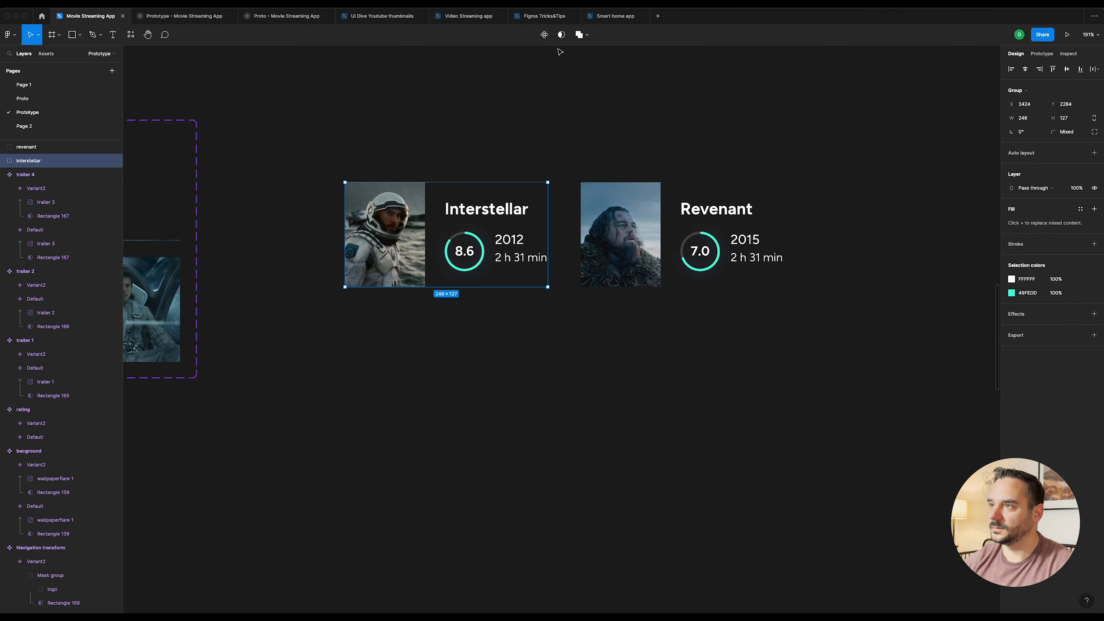
pyautogui.click(544, 35)
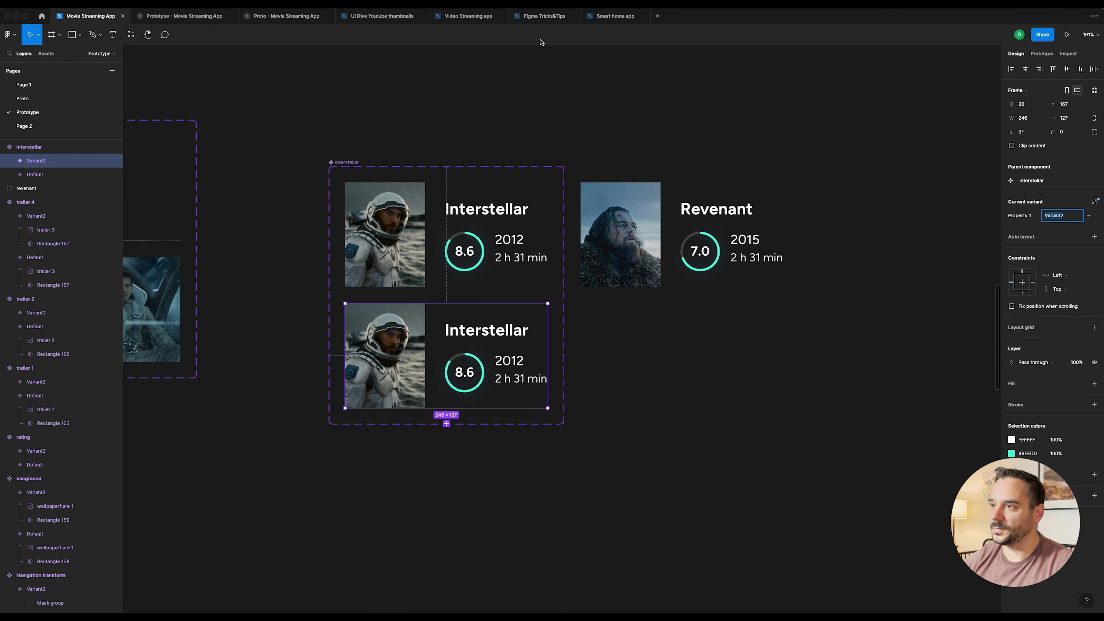
# Step: Shrink the picture mask Rectangle 168 in the Interstellar Default variant to 1 px wide and set its opacity to 0%
pyautogui.keyDown('super'); pyautogui.click(409, 242); pyautogui.keyUp('super')
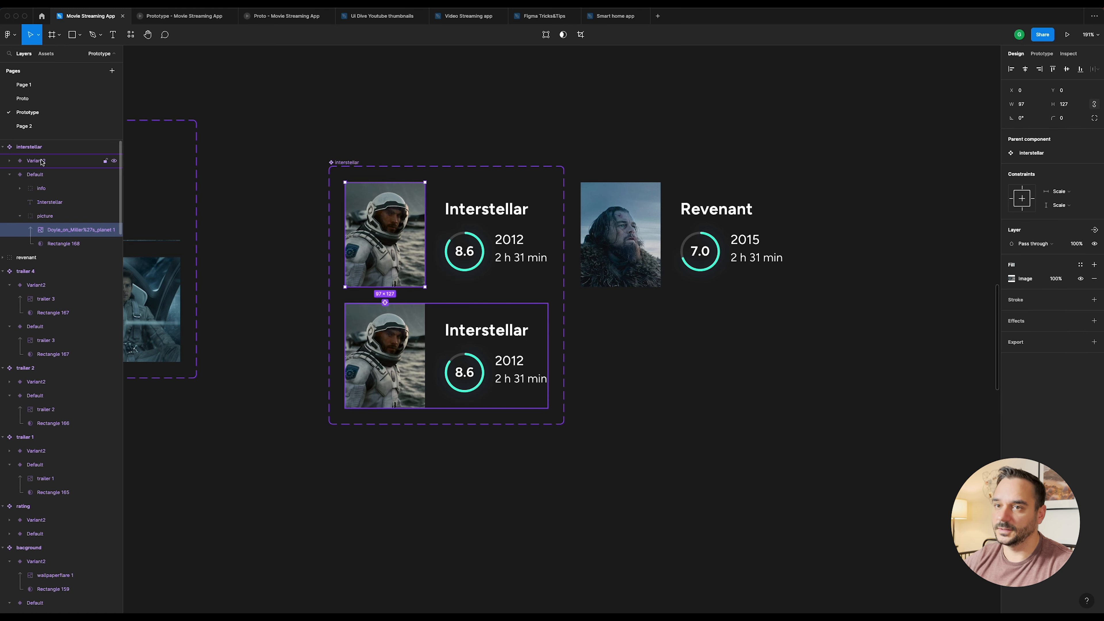
pyautogui.click(56, 241)
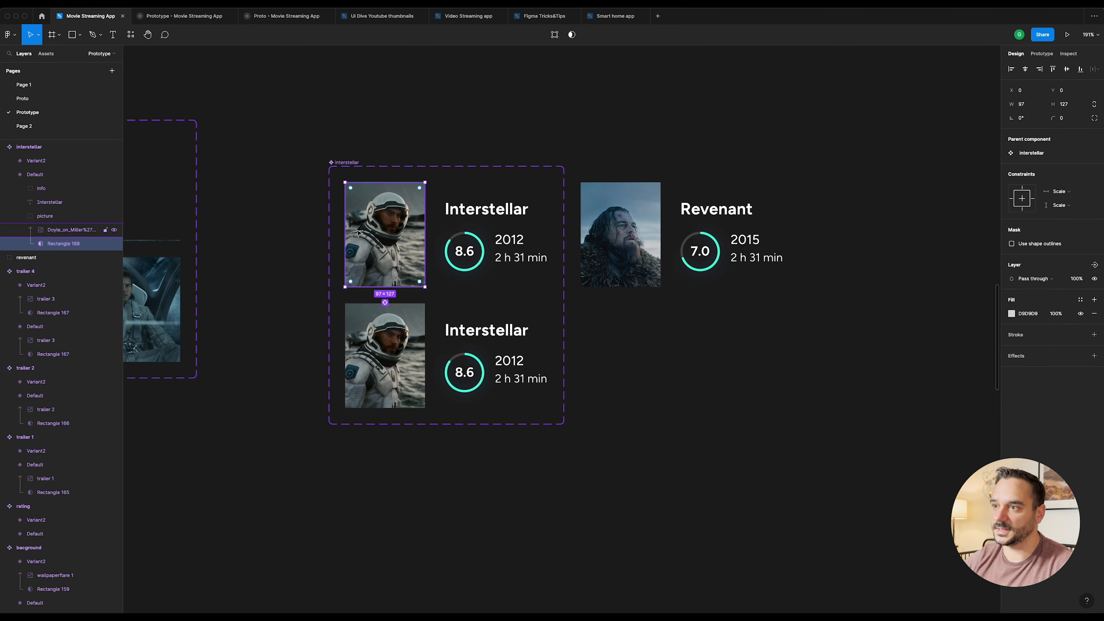
pyautogui.scroll(5, 375, 228)
pyautogui.moveTo(494, 197); pyautogui.dragTo(306, 197)
pyautogui.scroll(4, 309, 143)
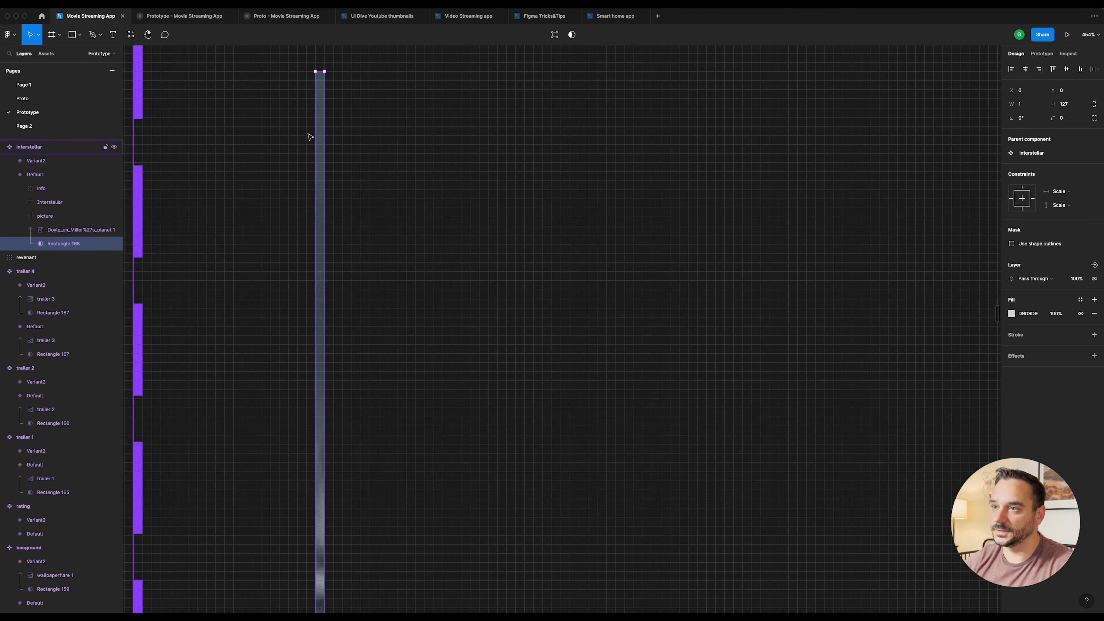
pyautogui.scroll(1, 309, 136)
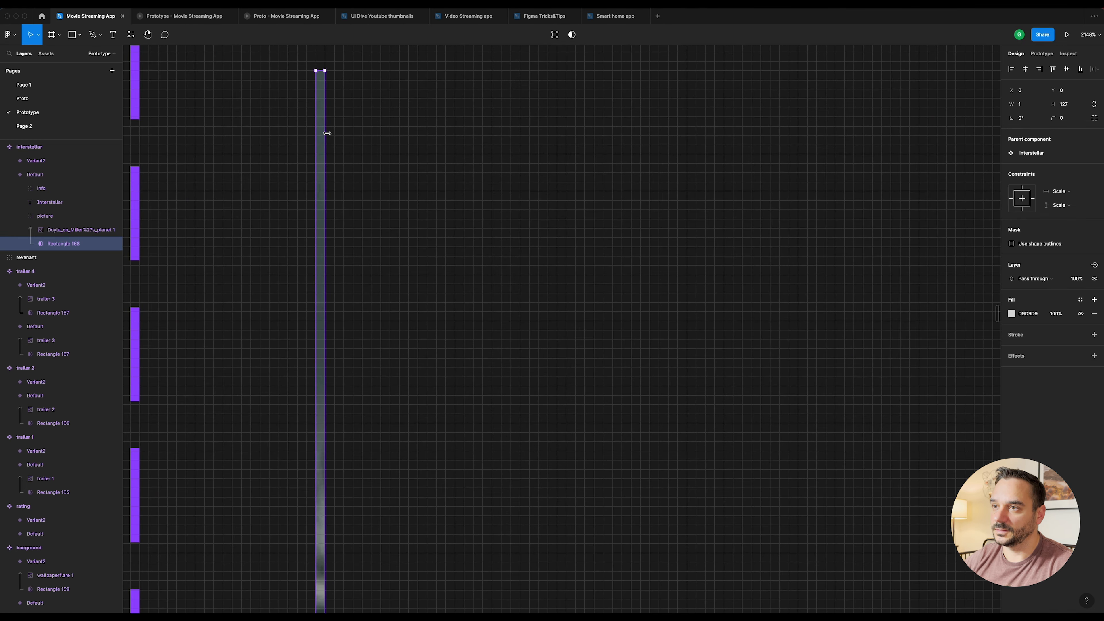
pyautogui.scroll(-10, 327, 133)
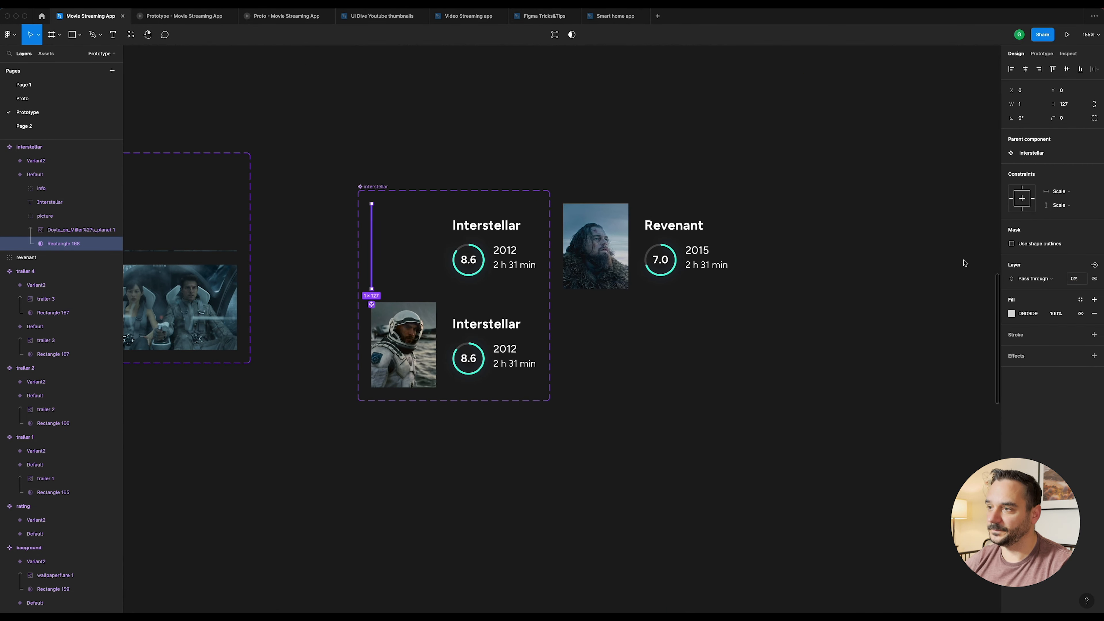
# Step: Set the opacity of the mask Rectangle 167 in the trailer 4 Default variant to 0%
pyautogui.scroll(5, 202, 252)
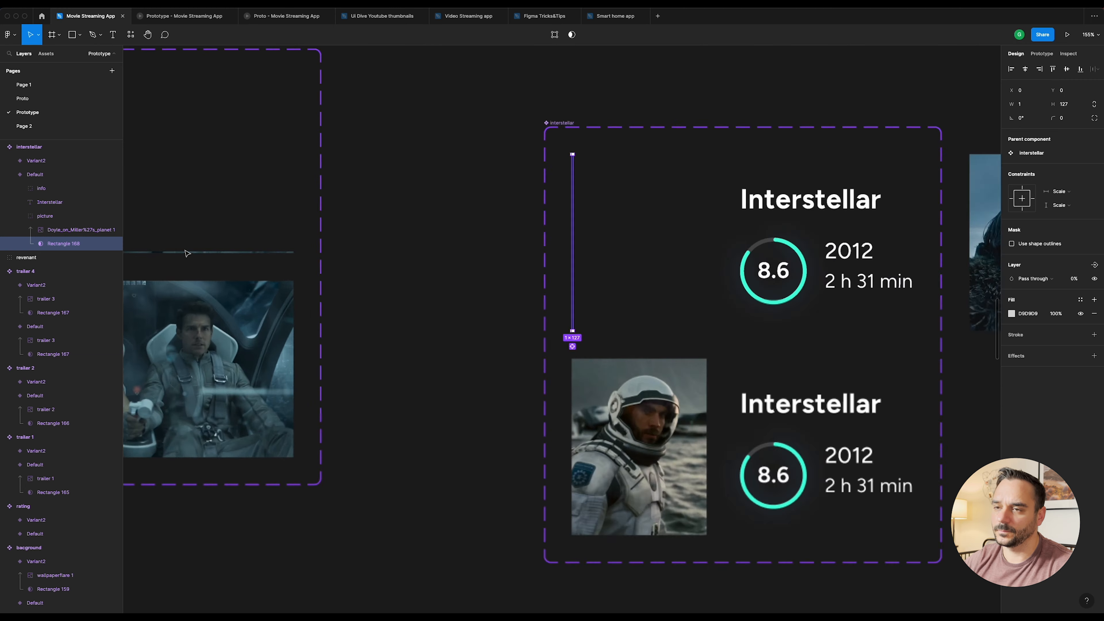
pyautogui.click(226, 255)
pyautogui.scroll(1, 226, 254)
pyautogui.click(70, 355)
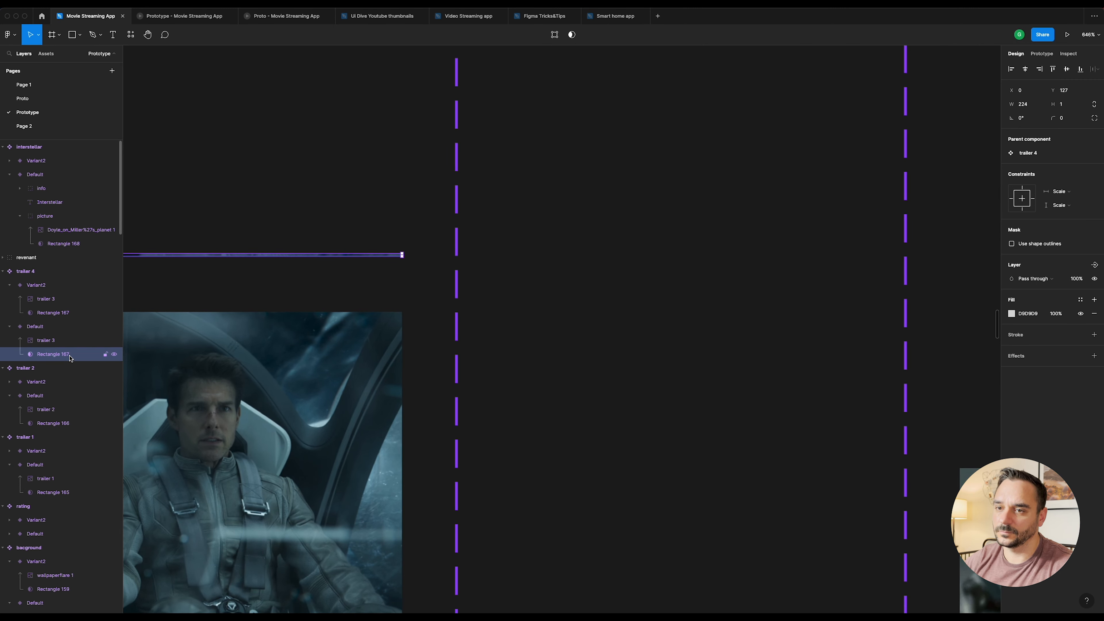
pyautogui.write('0')
pyautogui.press('Return')
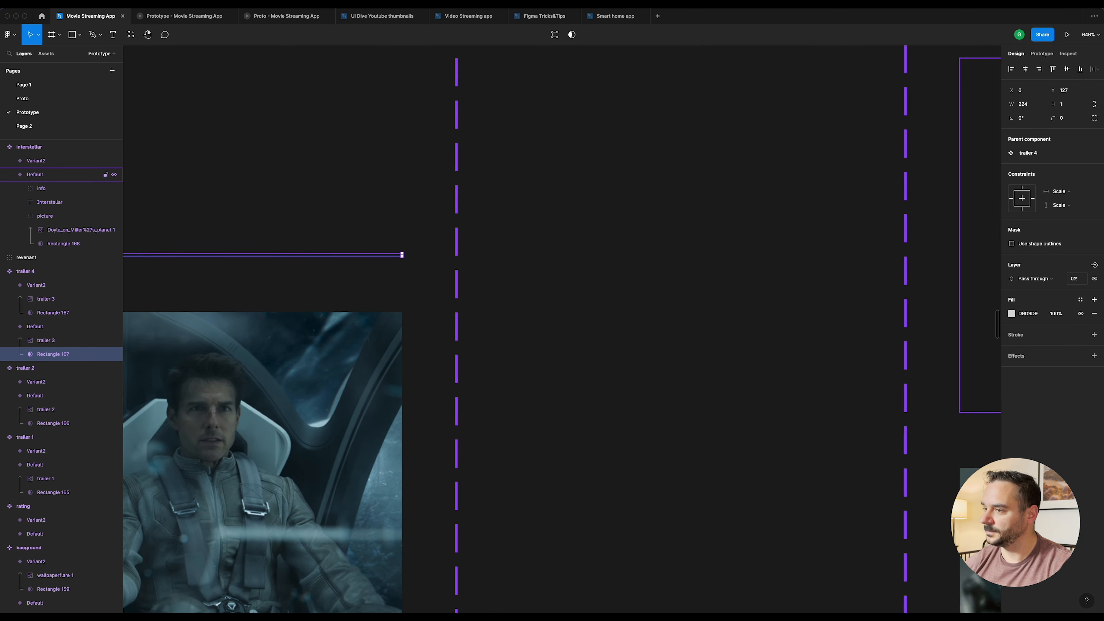
pyautogui.hscroll(15, 826, 180)
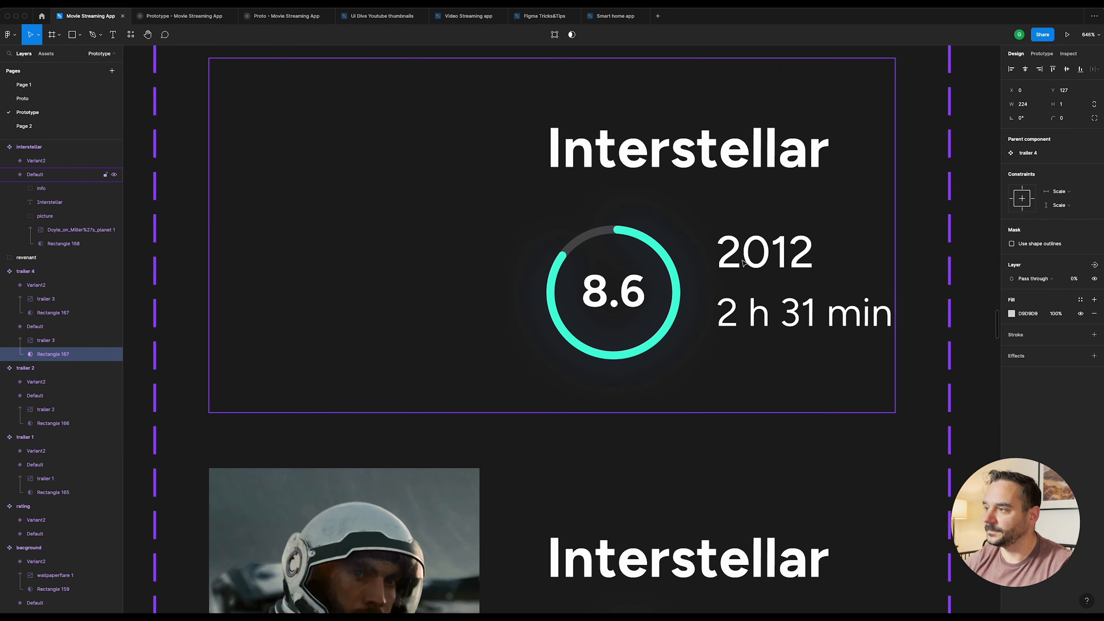
# Step: Move the info group and title in the Interstellar Default variant 20 px right to X 141 and set their opacity to 0%
pyautogui.click(744, 264)
pyautogui.click(750, 261)
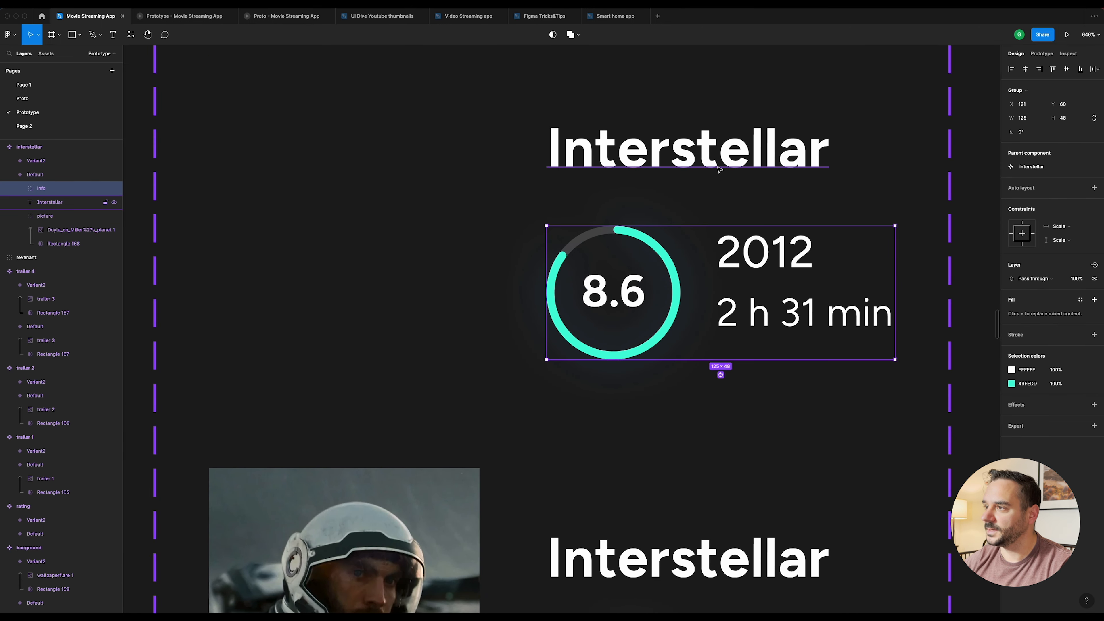
pyautogui.keyDown('shift'); pyautogui.click(690, 170); pyautogui.keyUp('shift')
pyautogui.moveTo(689, 169); pyautogui.dragTo(718, 170)
pyautogui.hotkey('shift', 'Right')
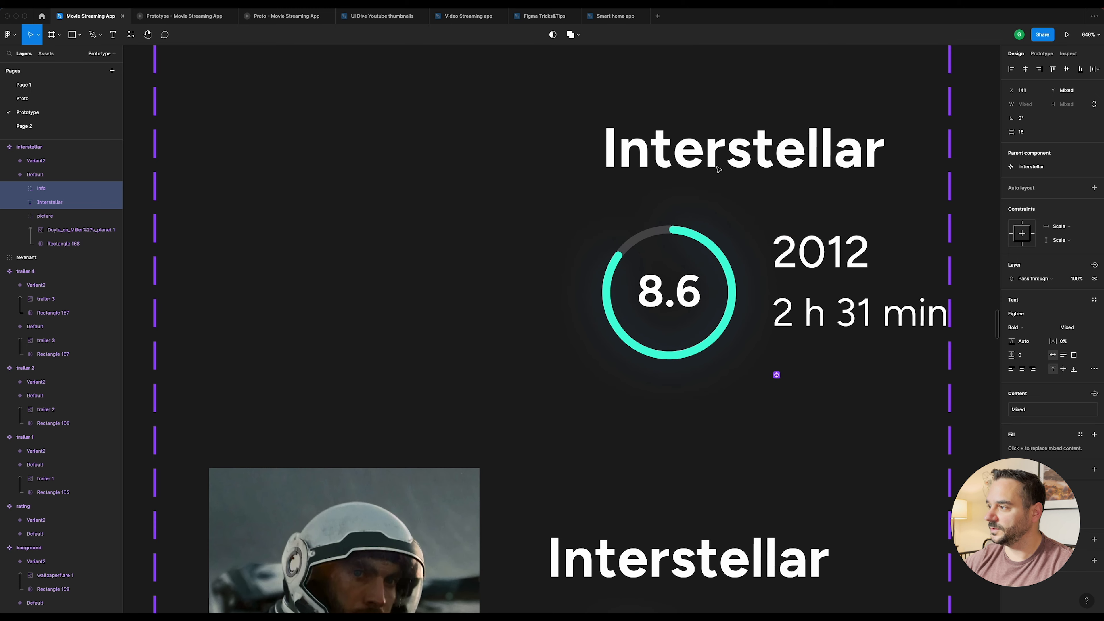
pyautogui.scroll(-5, 834, 169)
pyautogui.hscroll(3, 834, 169)
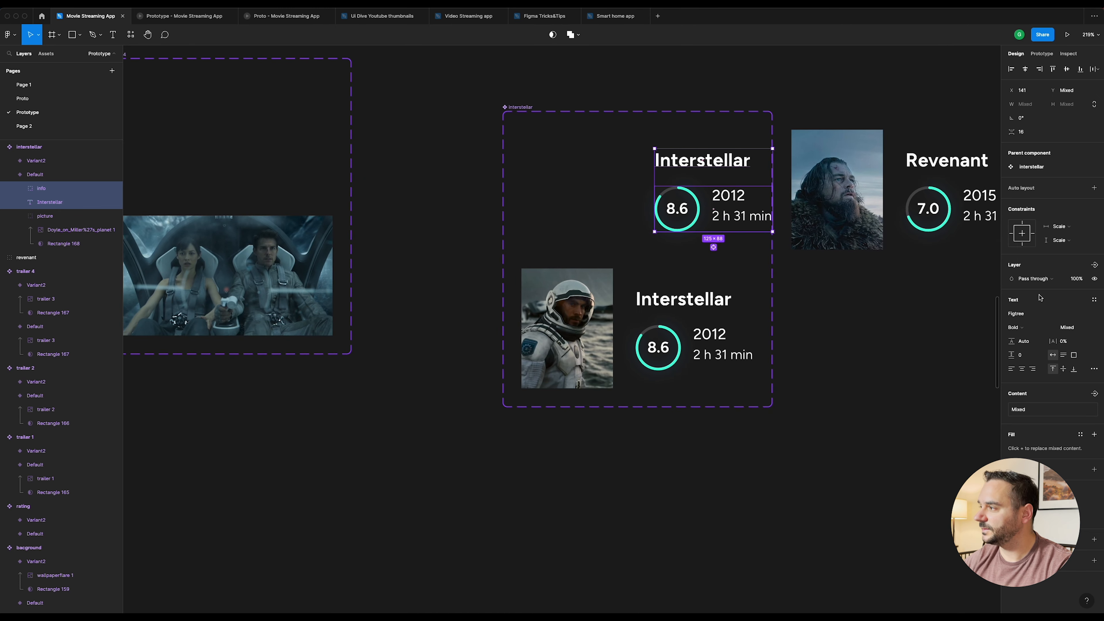
pyautogui.press('Return')
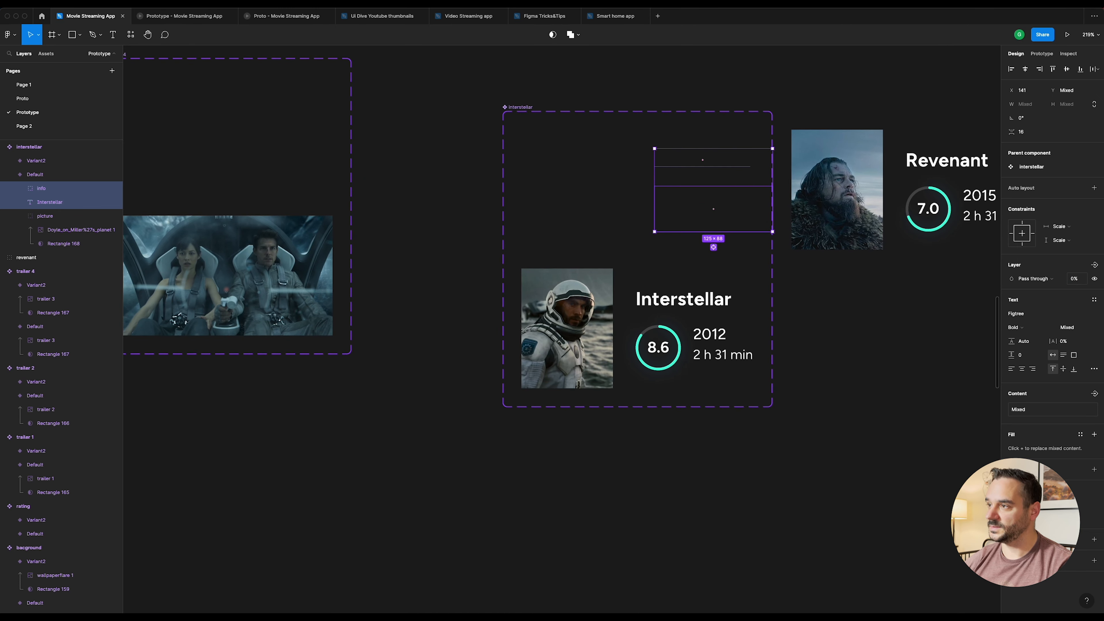
# Step: Move the Revenant card slightly away from the Interstellar set, turn it into a component and add a second variant
pyautogui.hscroll(4, 832, 91)
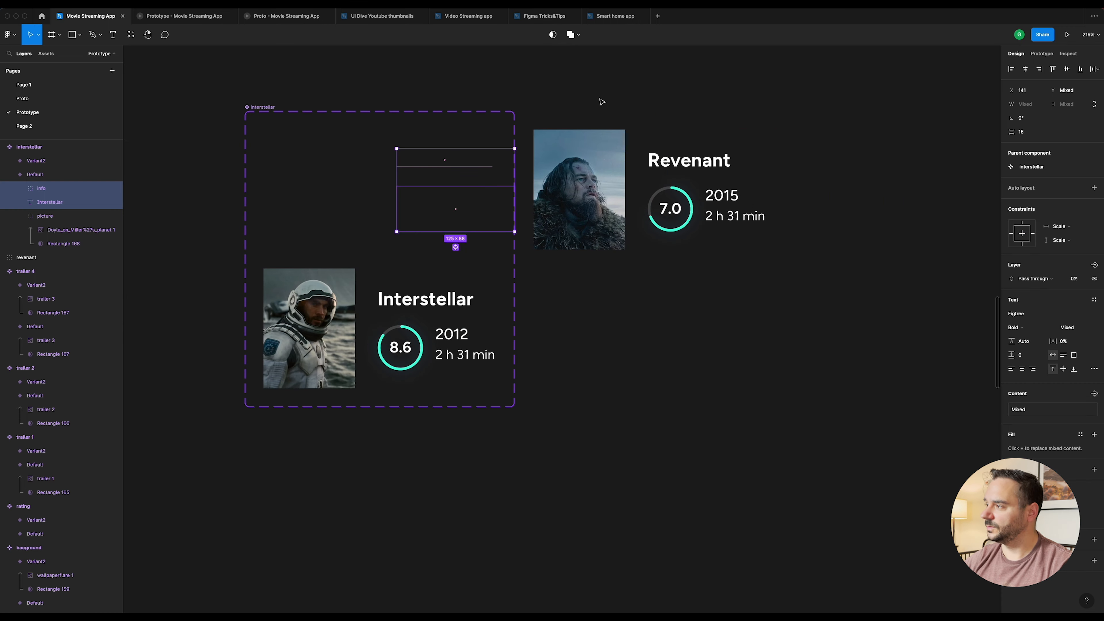
pyautogui.click(643, 95)
pyautogui.moveTo(611, 161); pyautogui.dragTo(632, 155)
pyautogui.press('super+alt+k')
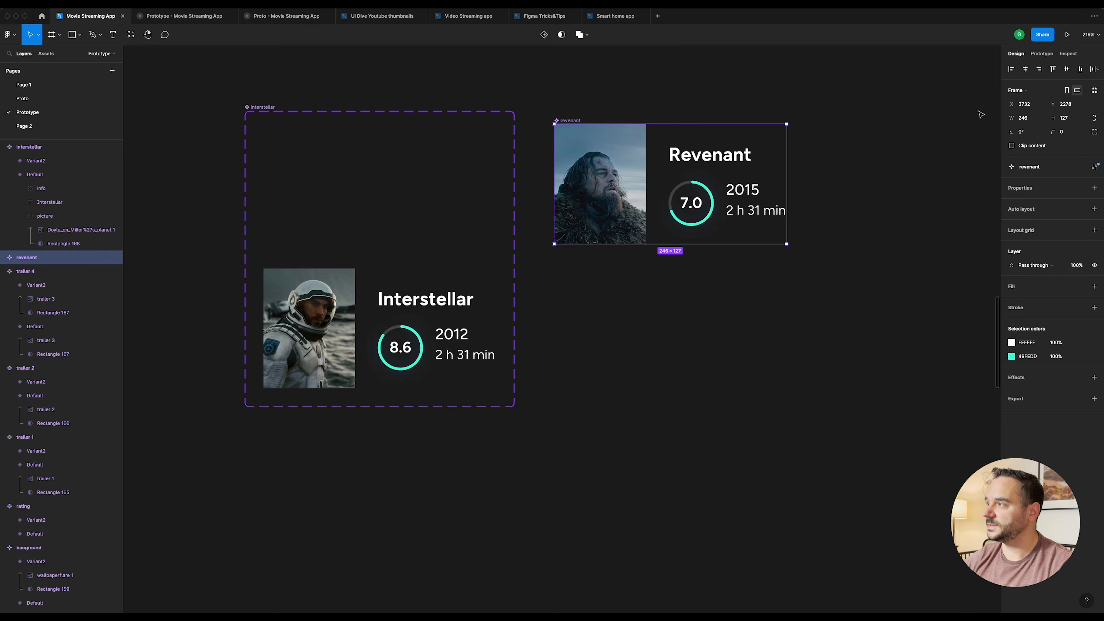
pyautogui.click(544, 35)
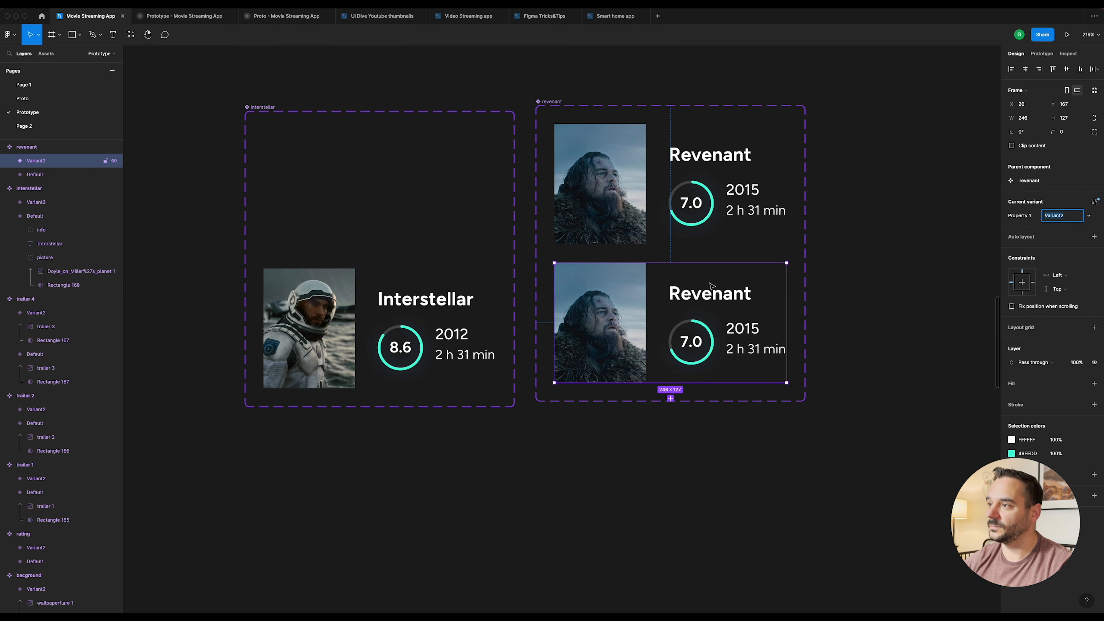
# Step: Shrink the picture mask Rectangle 168 in the revenant Default variant to 1 px wide and set its opacity to 0%
pyautogui.keyDown('super'); pyautogui.click(620, 204); pyautogui.keyUp('super')
pyautogui.click(64, 243)
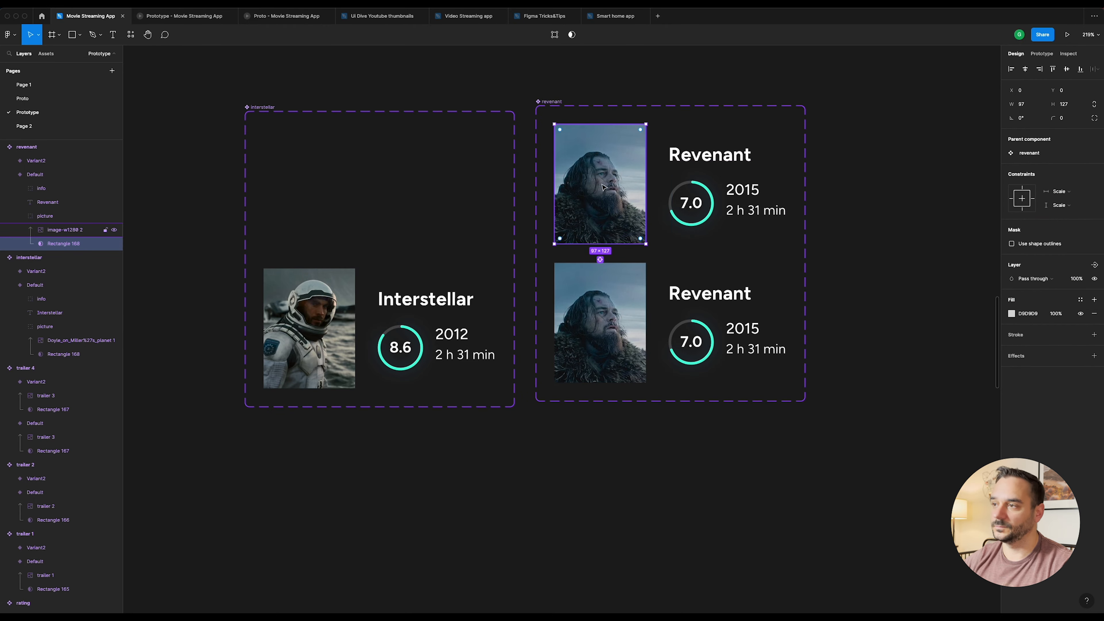
pyautogui.scroll(10, 613, 174)
pyautogui.moveTo(752, 152); pyautogui.dragTo(376, 143)
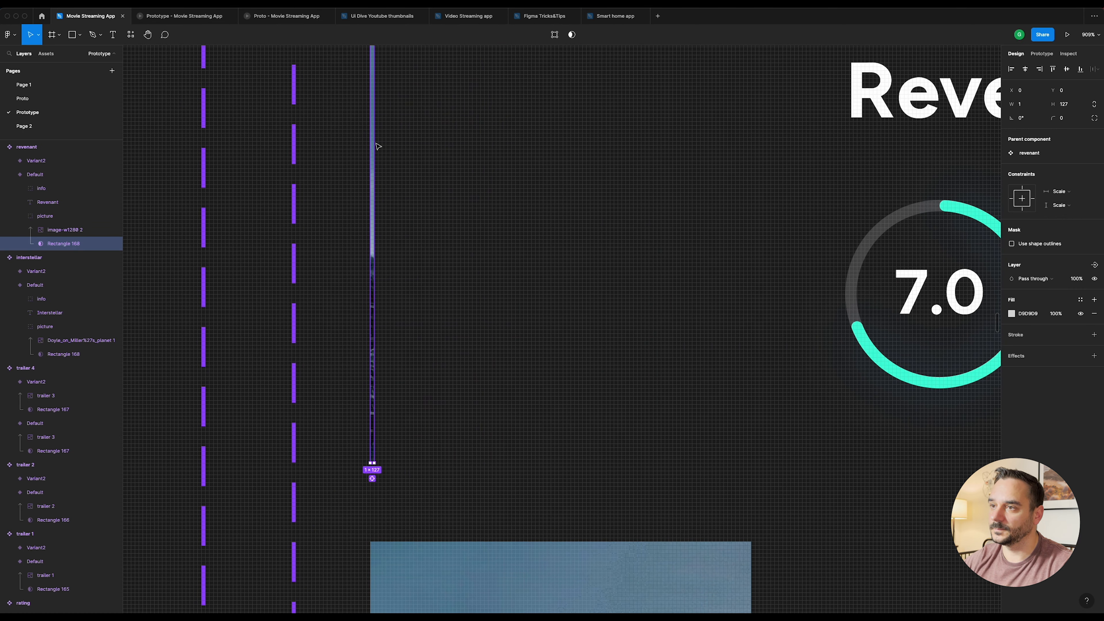
pyautogui.click(1077, 279)
pyautogui.write('0')
pyautogui.press('Return')
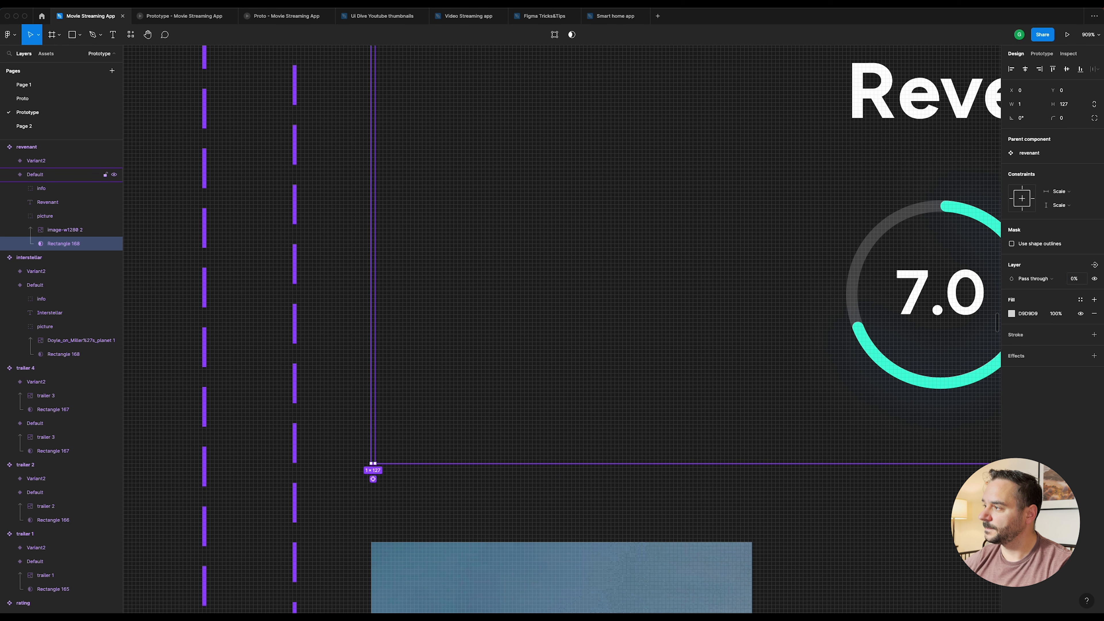
# Step: Move the title and info group in the revenant Default variant 20 px right to X 141 and set their opacity to 0%
pyautogui.scroll(-10, 670, 192)
pyautogui.moveTo(670, 193); pyautogui.dragTo(511, 201)
pyautogui.click(611, 185)
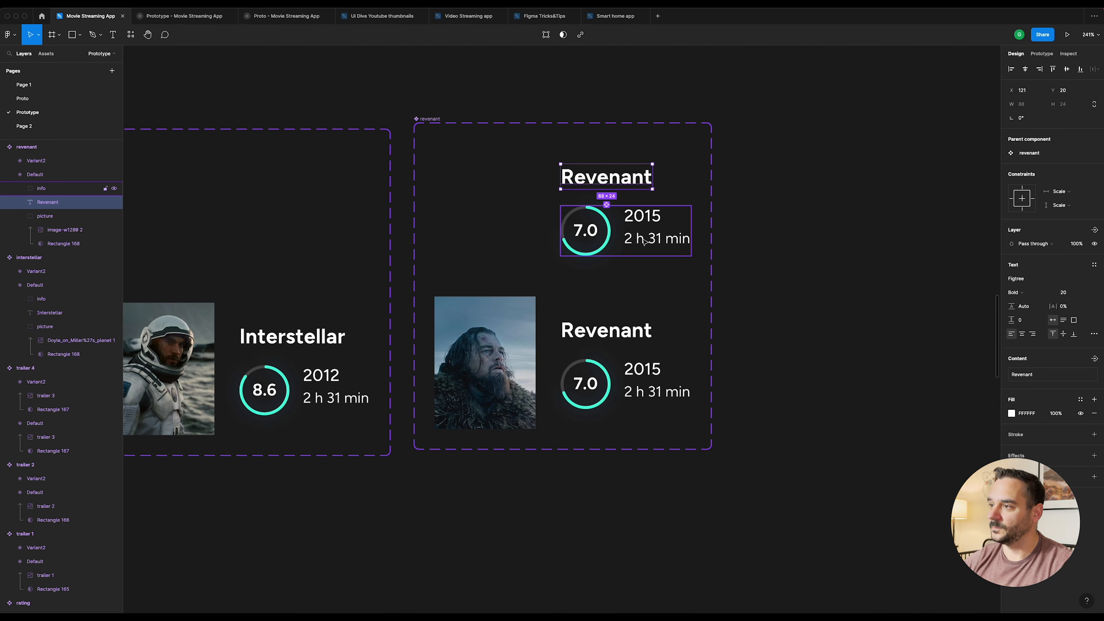
pyautogui.keyDown('shift'); pyautogui.click(642, 239); pyautogui.keyUp('shift')
pyautogui.hotkey('shift', 'Right')
pyautogui.hotkey('shift', 'Right')
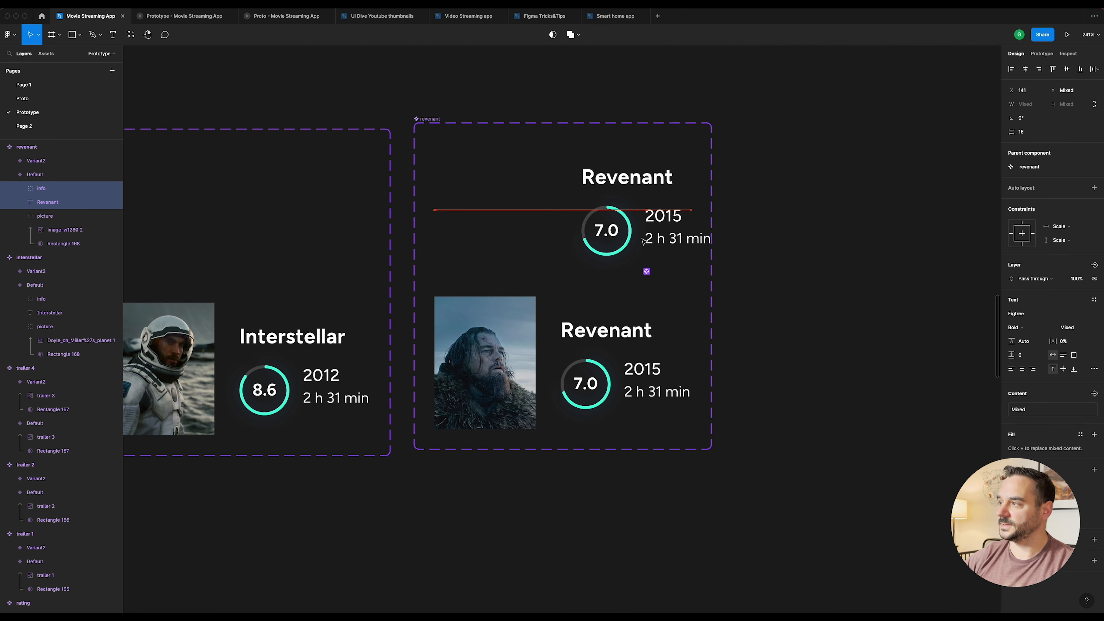
pyautogui.click(1078, 280)
pyautogui.write('0')
pyautogui.press('Return')
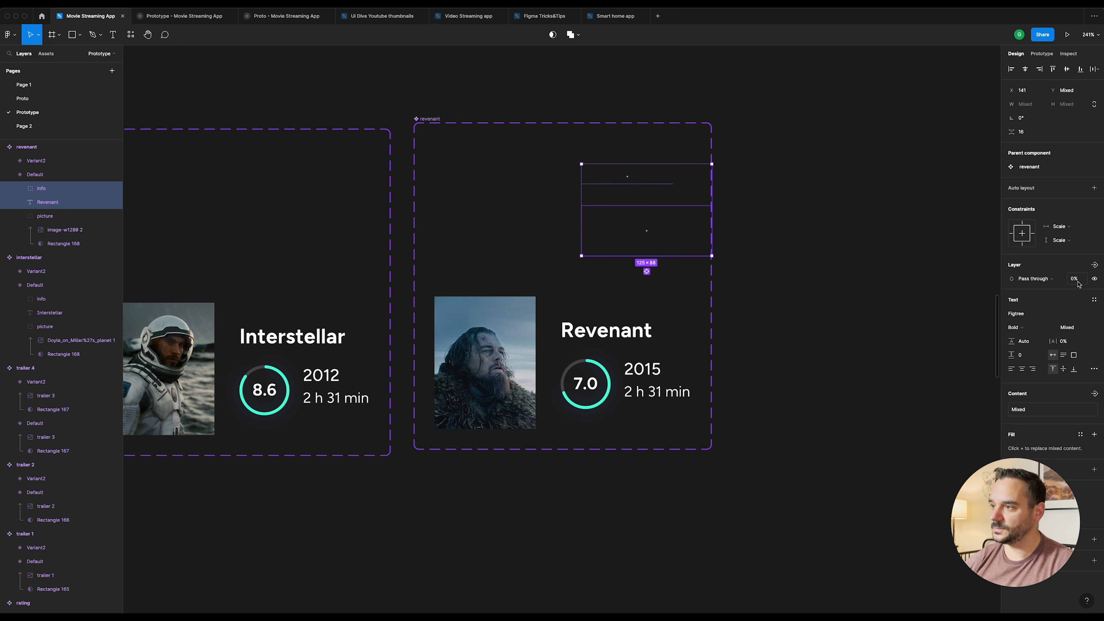
# Step: Align the revenant component set with the top edge of the Interstellar set at Y 2264
pyautogui.click(782, 137)
pyautogui.hscroll(-5, 778, 132)
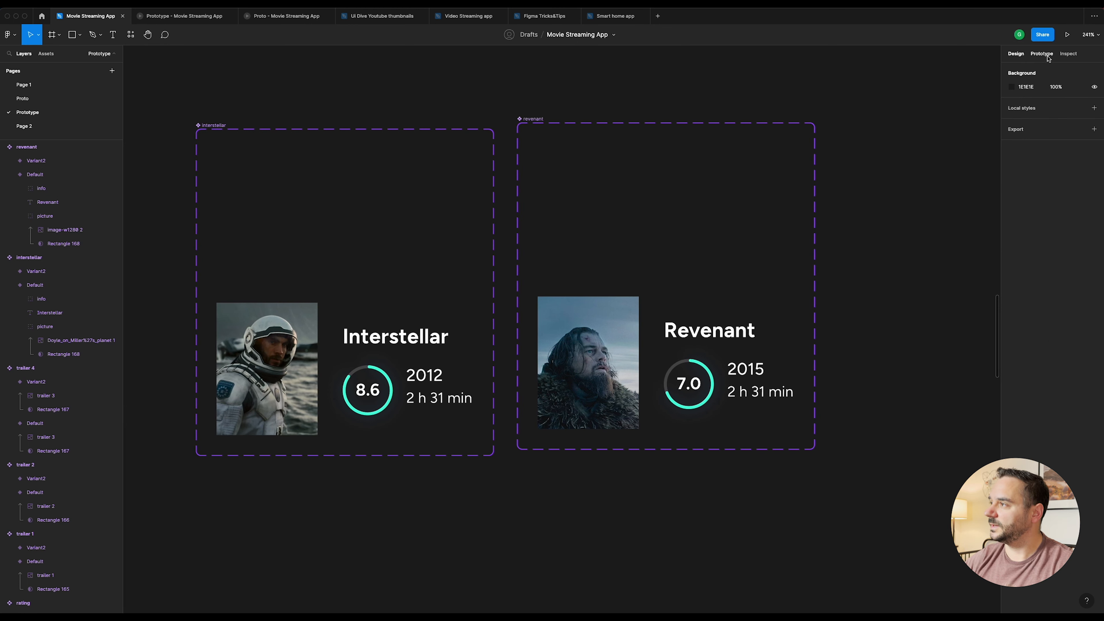
pyautogui.moveTo(539, 120); pyautogui.dragTo(541, 126)
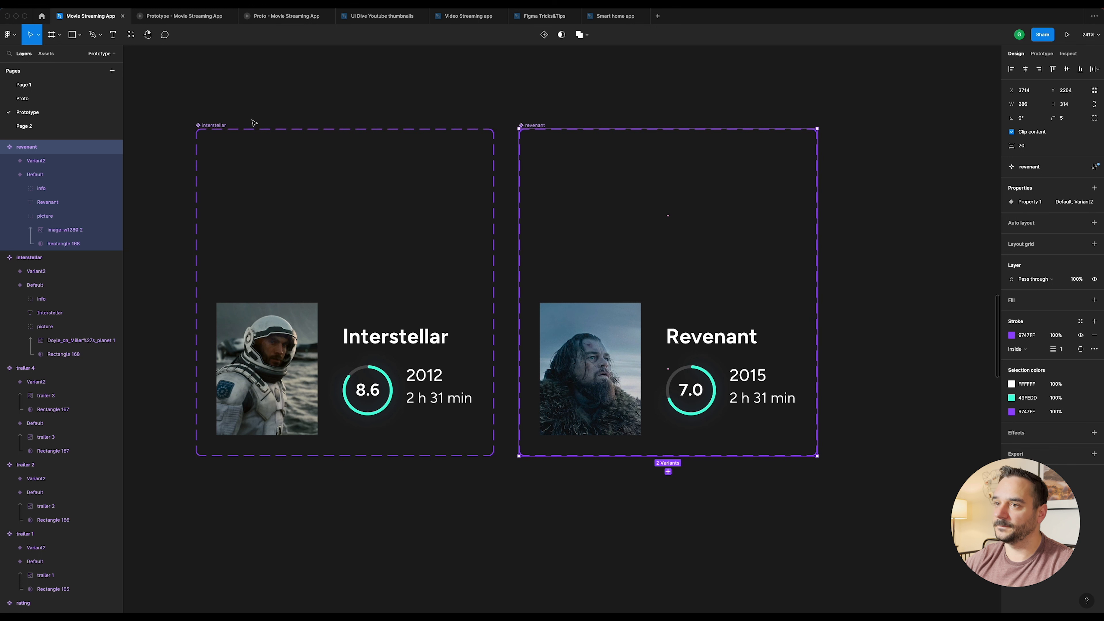
# Step: Rename the Interstellar component set to "you might also 1"
pyautogui.click(215, 127)
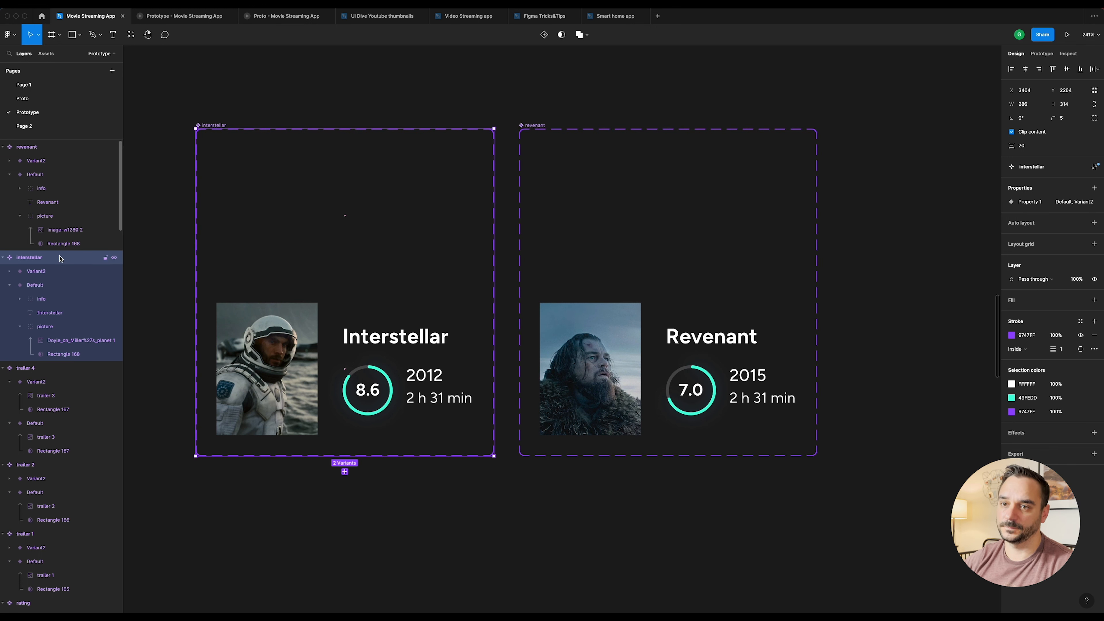
pyautogui.doubleClick(31, 257)
pyautogui.write('also')
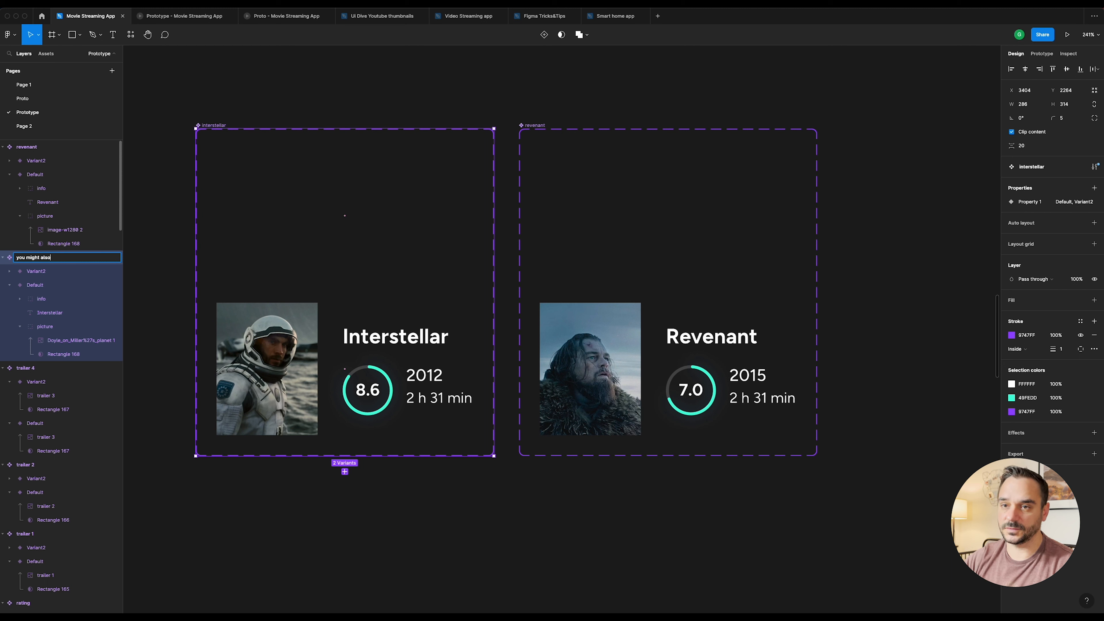
pyautogui.press('super+a')
pyautogui.press('super+c')
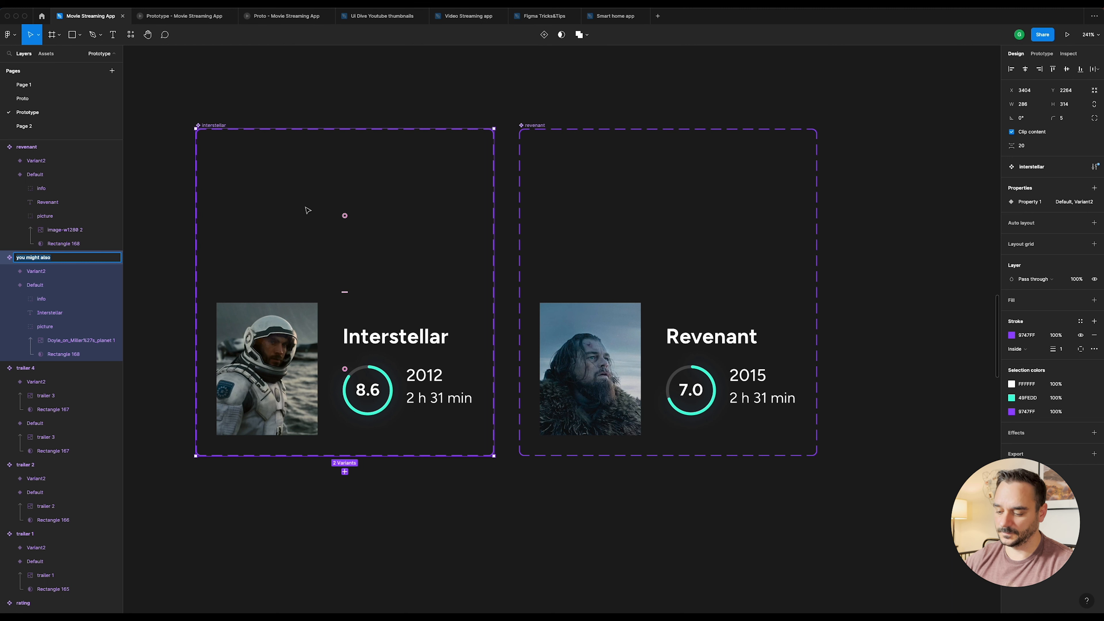
pyautogui.click(52, 257)
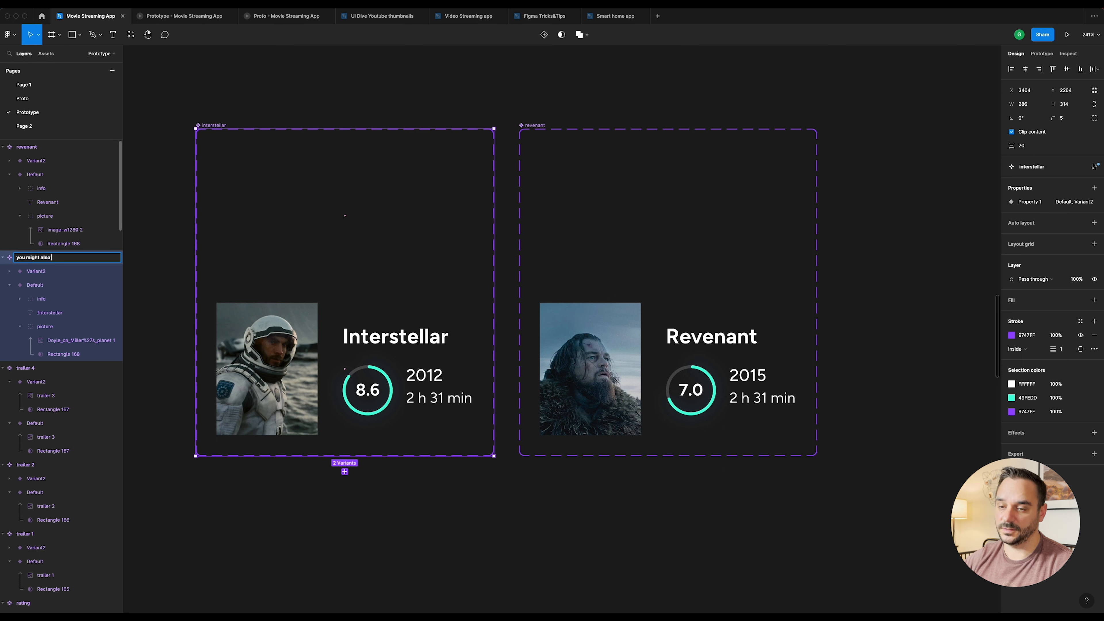
pyautogui.write('1')
pyautogui.press('Return')
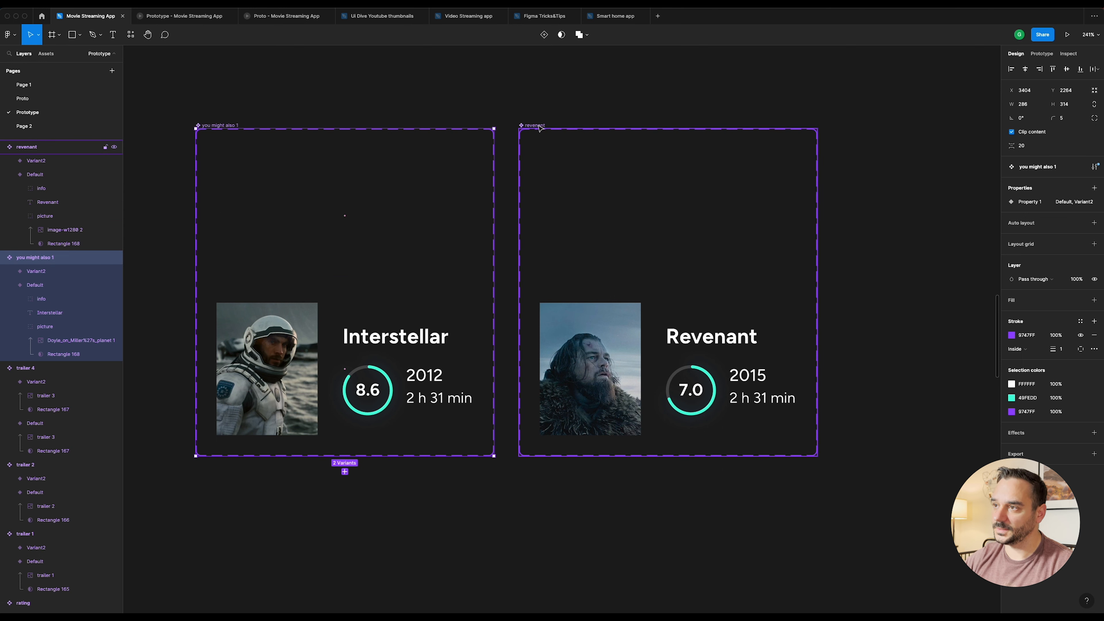
# Step: Rename the revenant component set to "you might also 2"
pyautogui.click(547, 136)
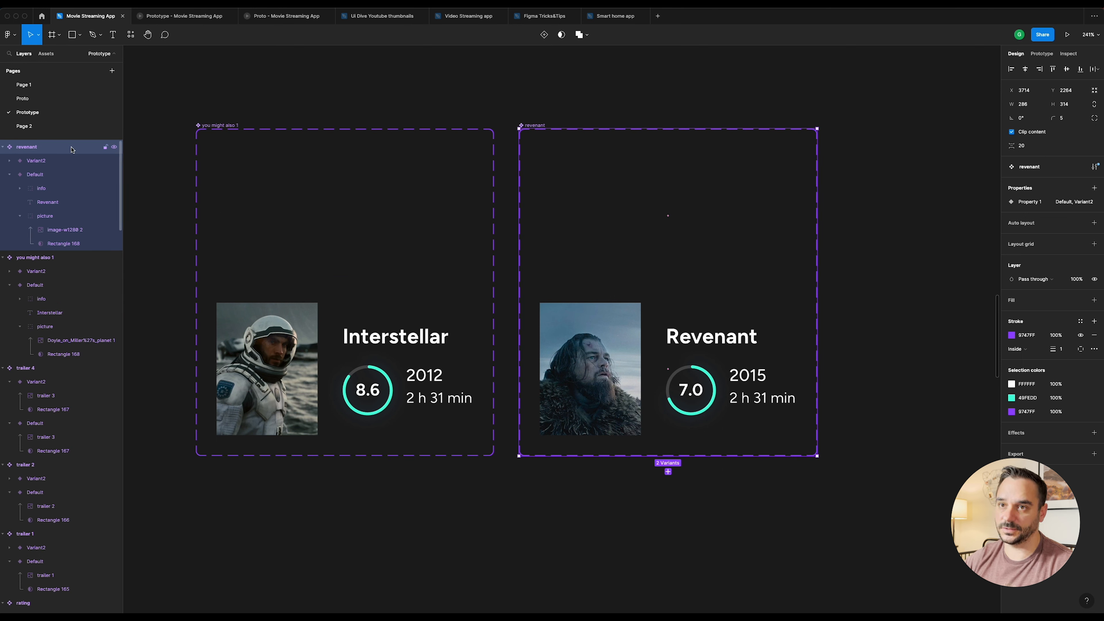
pyautogui.doubleClick(62, 147)
pyautogui.press('super+v')
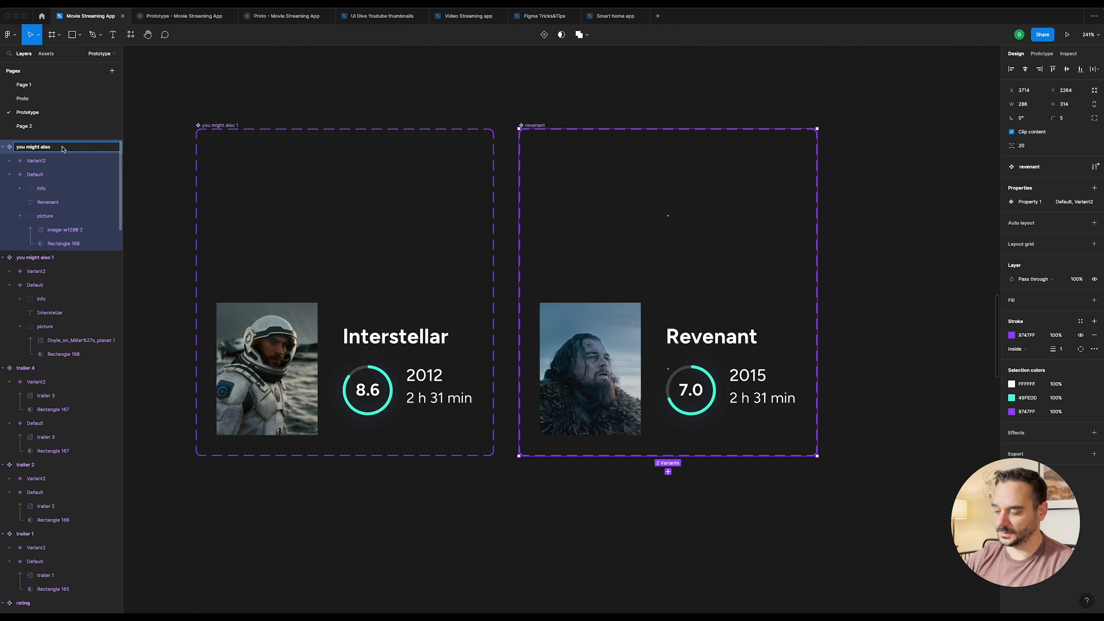
pyautogui.press('Return')
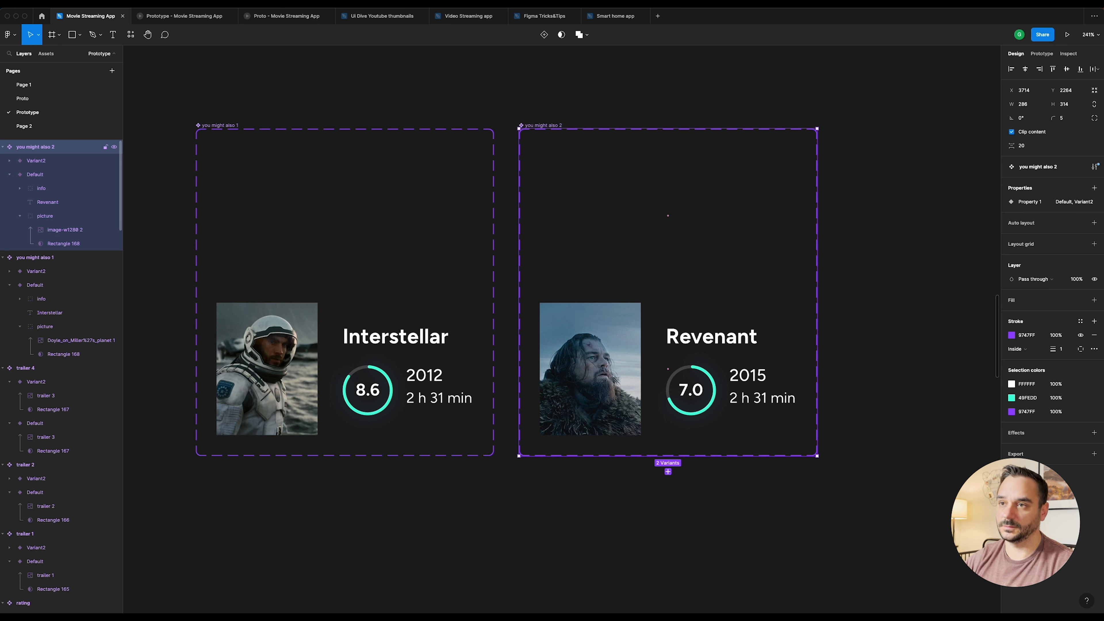
pyautogui.click(221, 127)
pyautogui.click(356, 86)
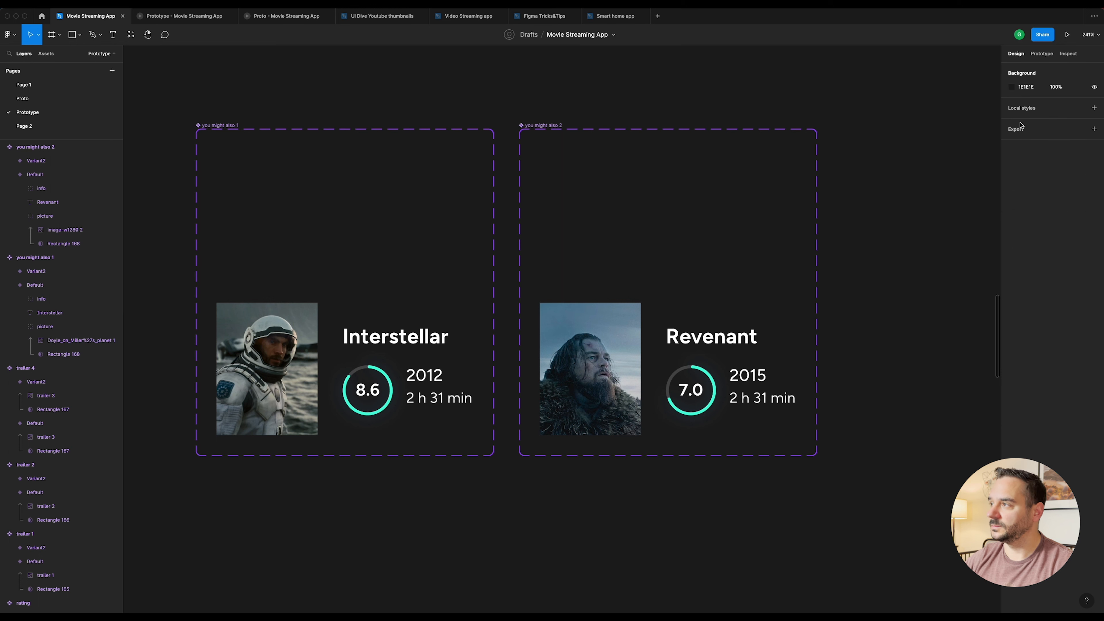
# Step: Connect the Default variant of you might also 1 to Variant2 with an After delay trigger of 800ms
pyautogui.click(1042, 55)
pyautogui.click(348, 283)
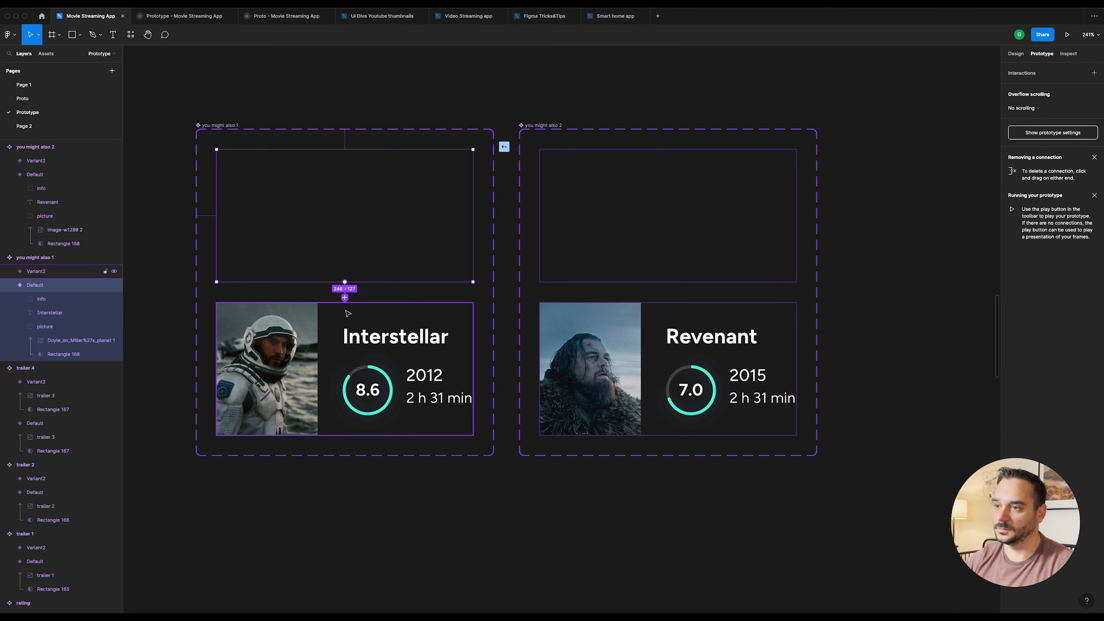
pyautogui.moveTo(345, 281); pyautogui.dragTo(346, 320)
pyautogui.click(911, 107)
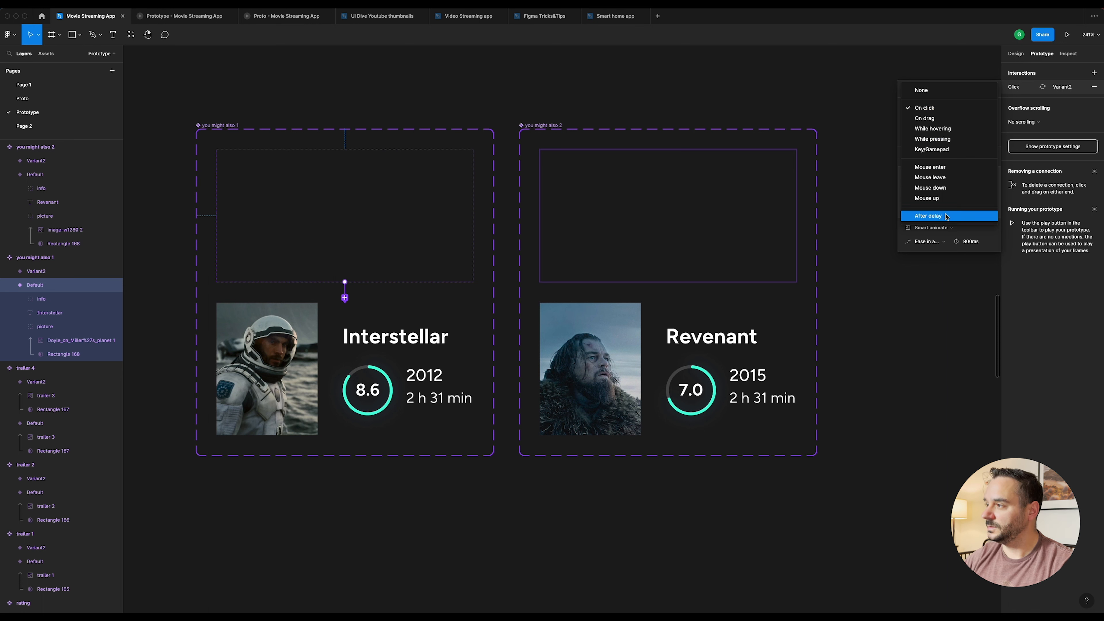
pyautogui.click(928, 216)
pyautogui.click(983, 111)
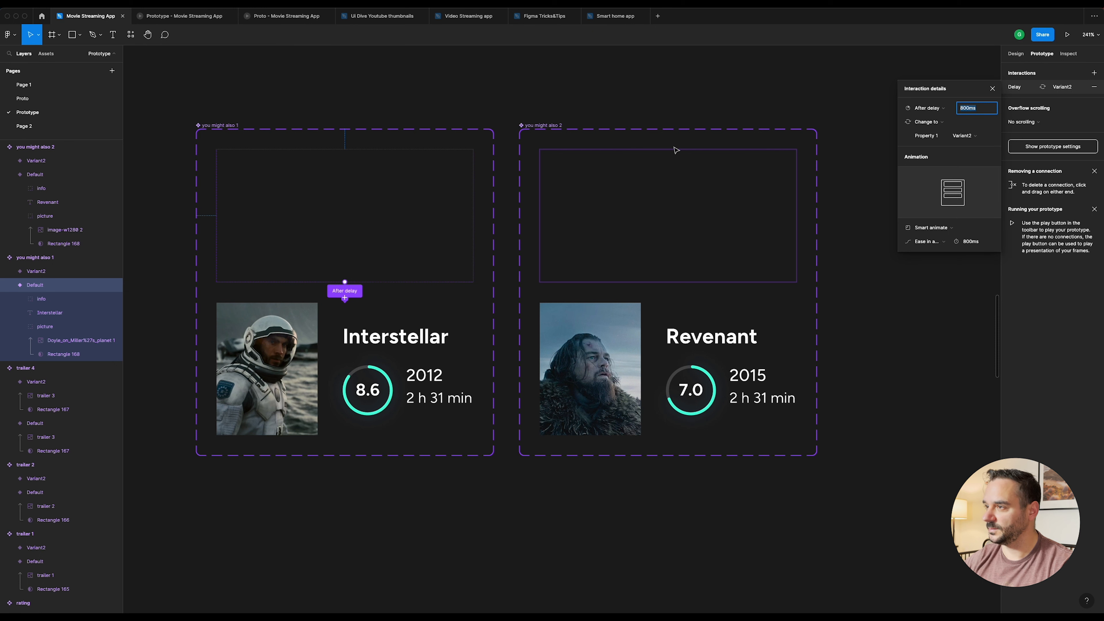
# Step: Connect the Default variant of you might also 2 to Variant2 with an After delay trigger of 800ms
pyautogui.click(686, 269)
pyautogui.moveTo(669, 282); pyautogui.dragTo(671, 314)
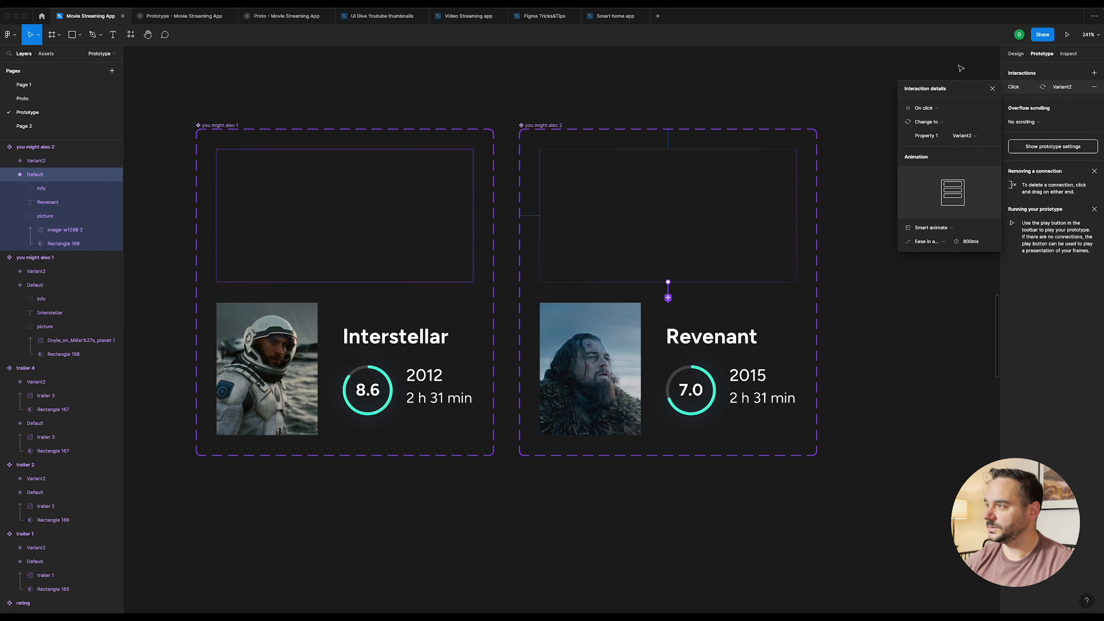
pyautogui.click(953, 111)
pyautogui.click(958, 217)
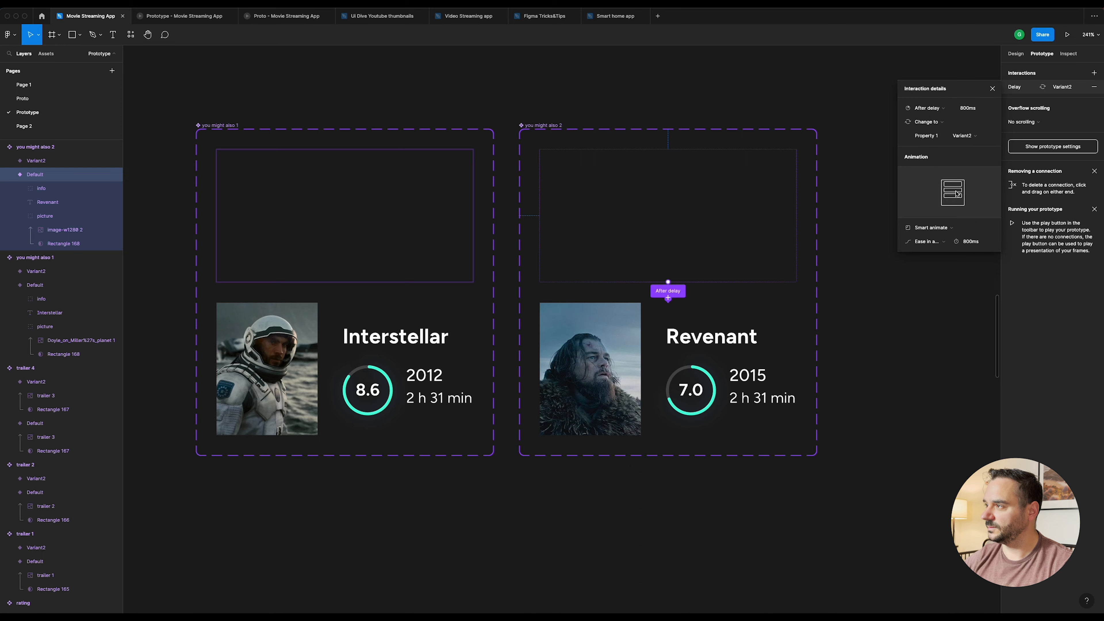
pyautogui.click(992, 89)
pyautogui.click(841, 93)
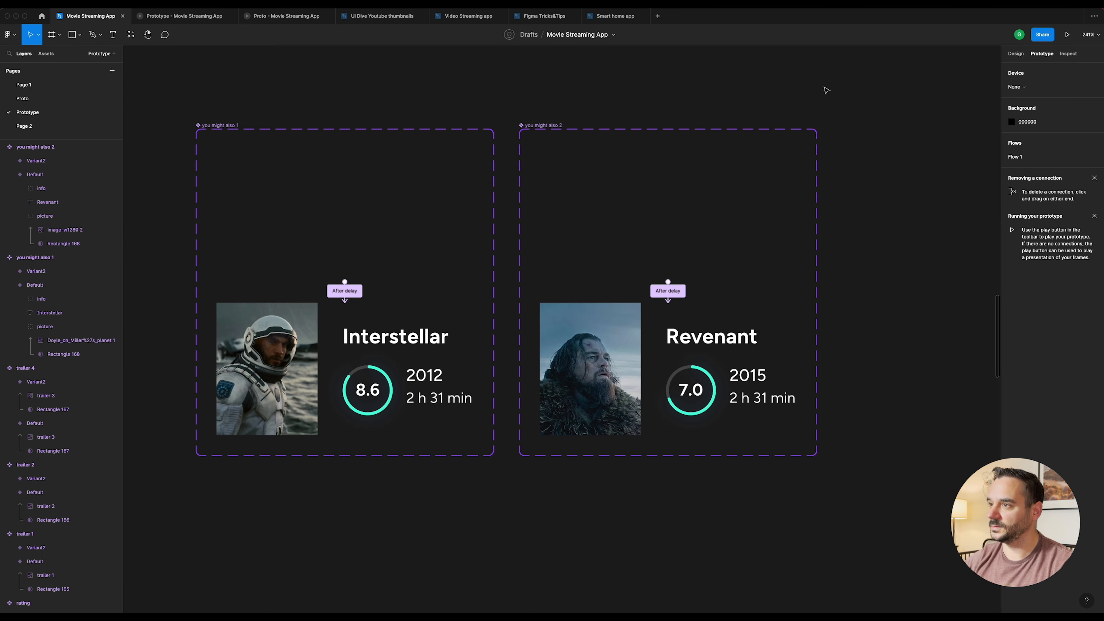
# Step: Insert an instance of the you might also 1 component under the "You might also like" heading on the Oblivion screen
pyautogui.scroll(-10, 826, 93)
pyautogui.scroll(-8, 530, 190)
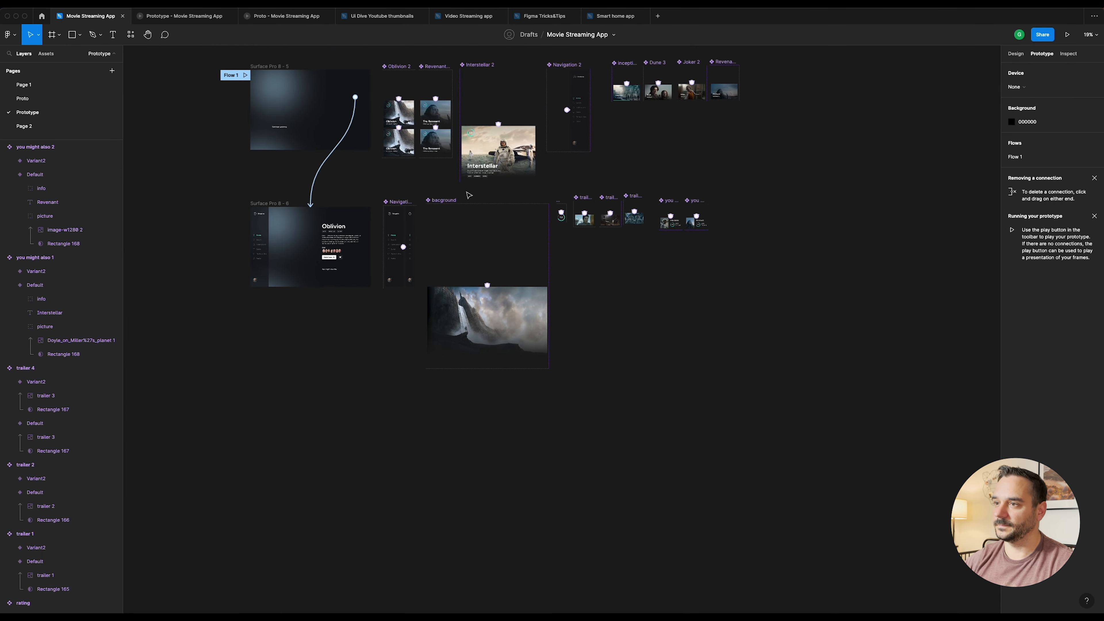
pyautogui.click(400, 243)
pyautogui.scroll(8, 399, 240)
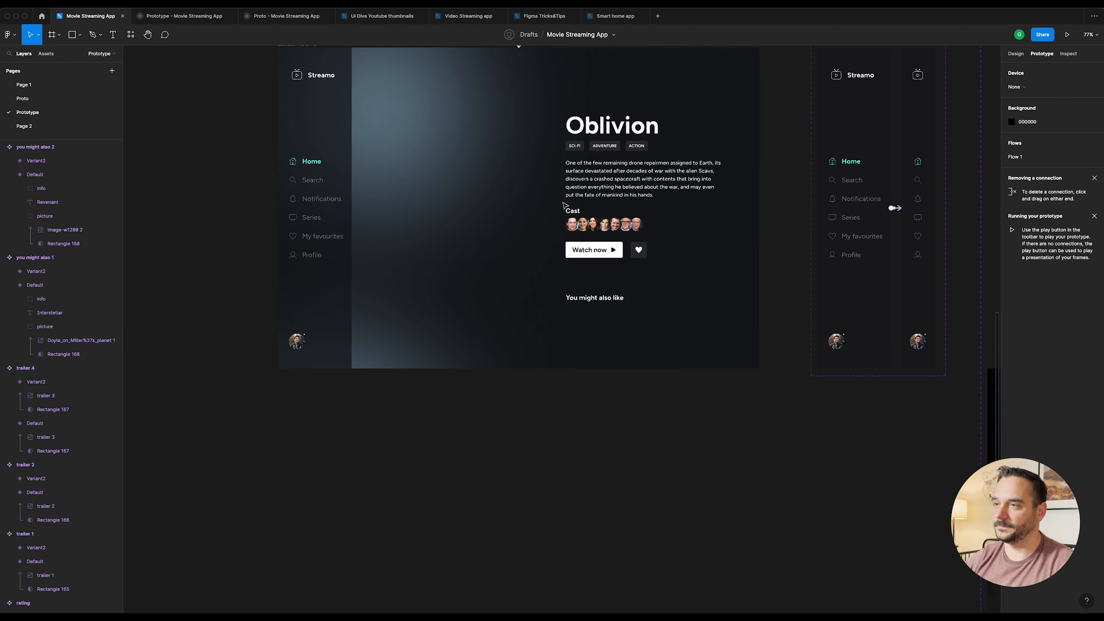
pyautogui.scroll(3, 567, 205)
pyautogui.click(1016, 53)
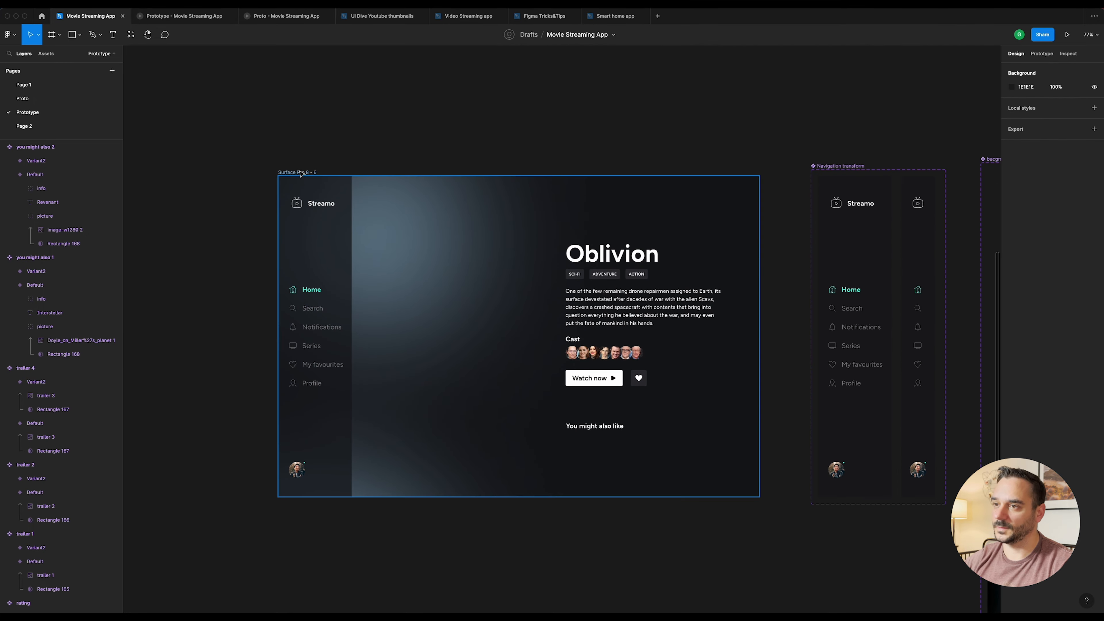
pyautogui.click(634, 451)
pyautogui.scroll(3, 644, 465)
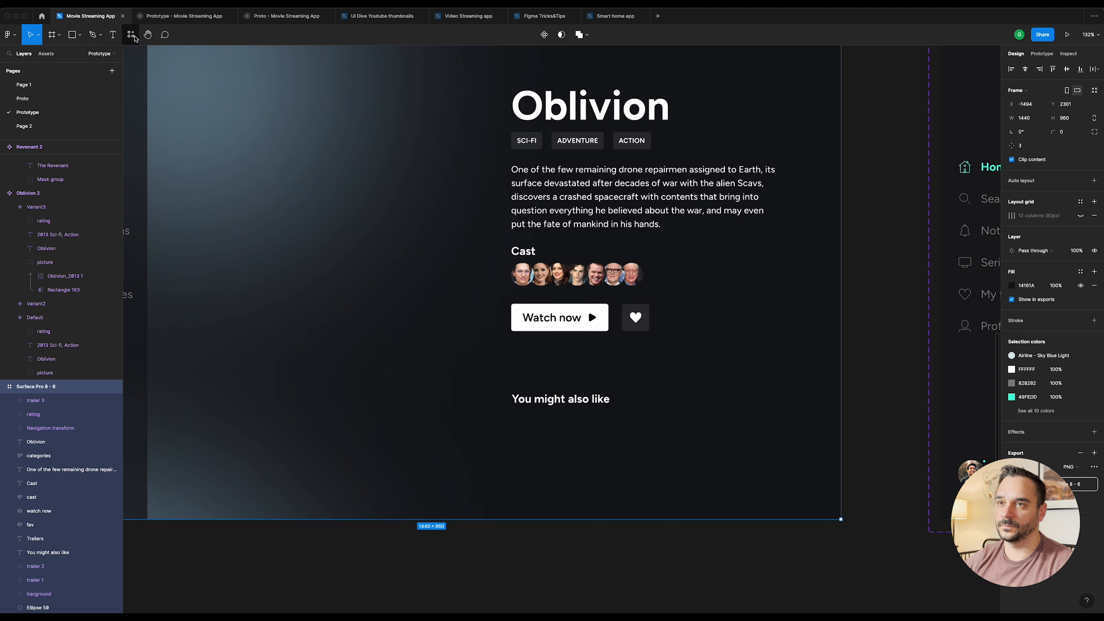
pyautogui.click(131, 34)
pyautogui.write('you mig')
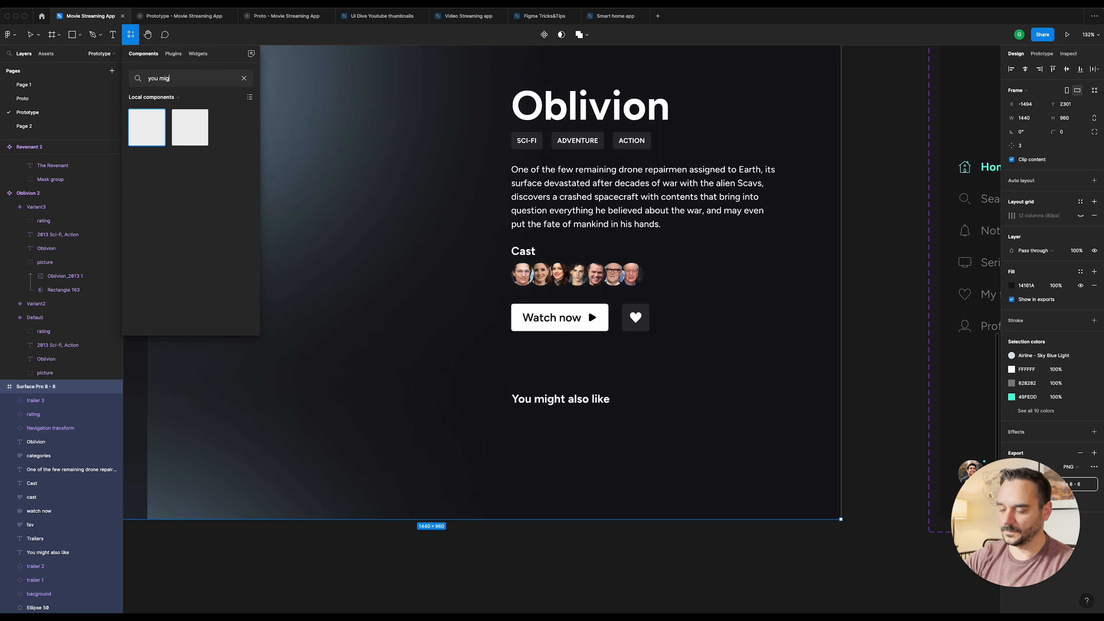
pyautogui.write('ht')
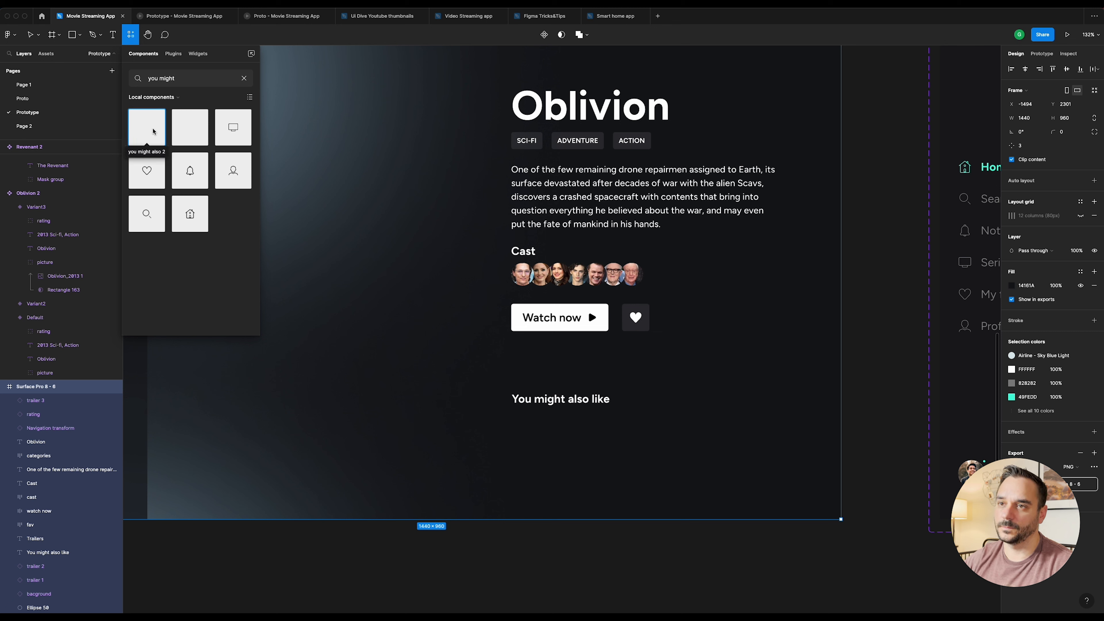
pyautogui.moveTo(157, 132); pyautogui.dragTo(573, 443)
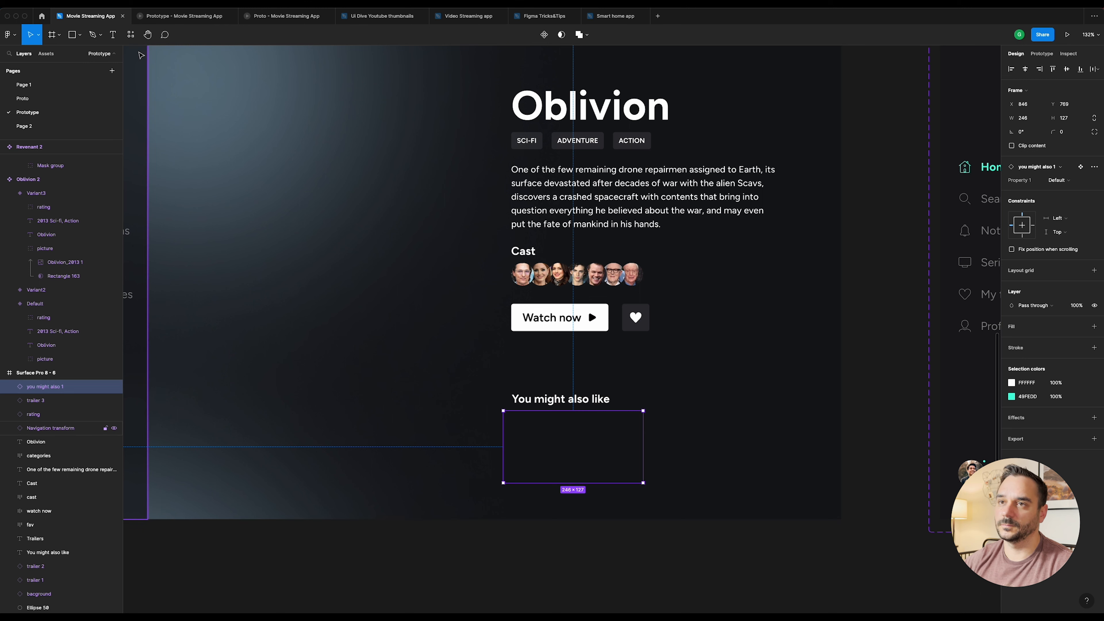
# Step: Insert an instance of you might also 2 beside the first card and line you might also 1 up with the heading at X 861, Y 776
pyautogui.hotkey('shift', 'i')
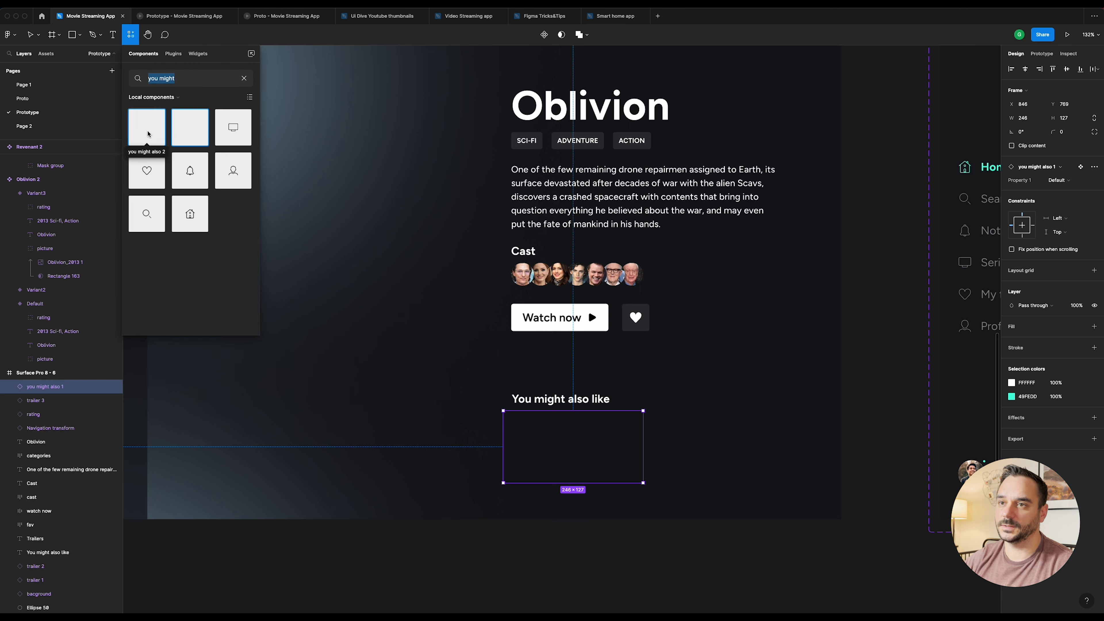
pyautogui.moveTo(147, 134); pyautogui.dragTo(559, 449)
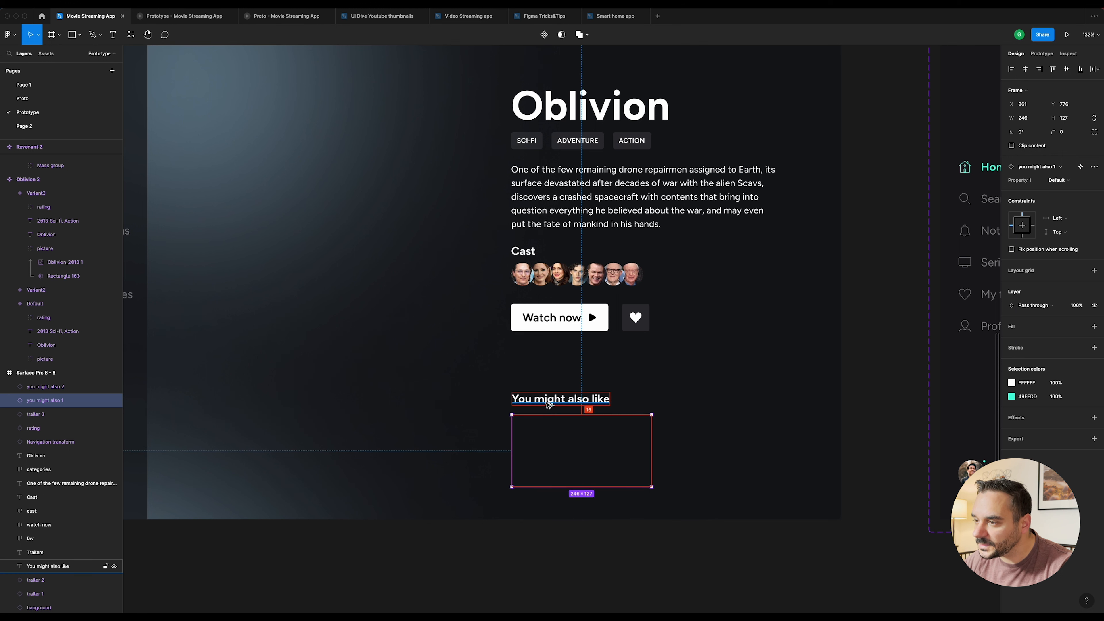
pyautogui.click(682, 427)
pyautogui.moveTo(709, 407); pyautogui.dragTo(692, 438)
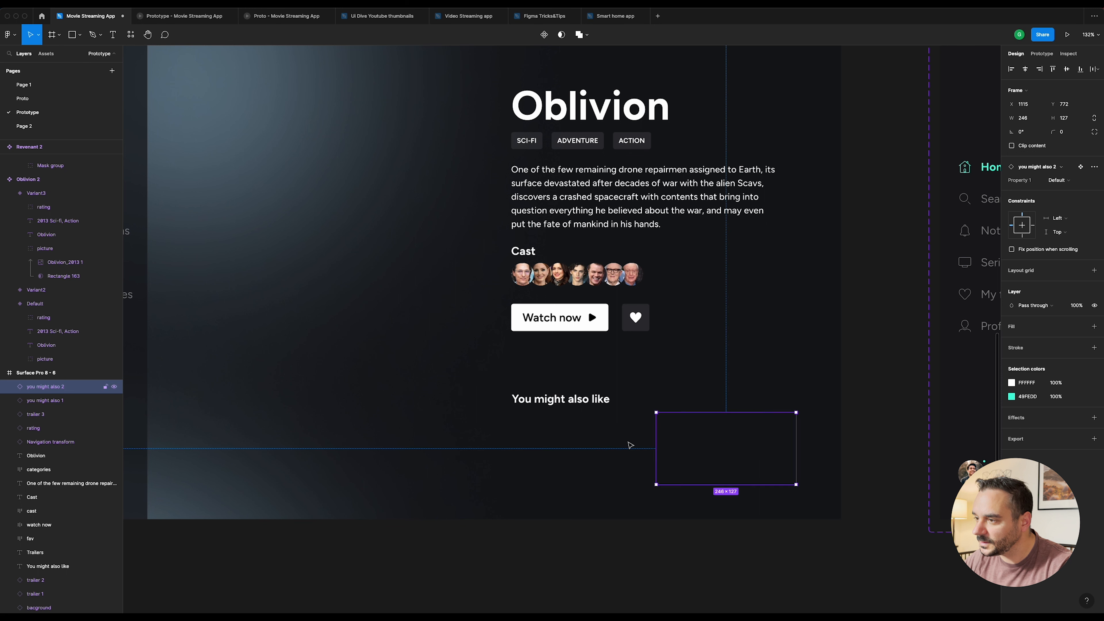
# Step: Nudge the you might also 2 instance to X 1147, Y 776, level with the first card with a 40 px gap
pyautogui.press('Down')
pyautogui.press('Down')
pyautogui.press('Down')
pyautogui.press('Down')
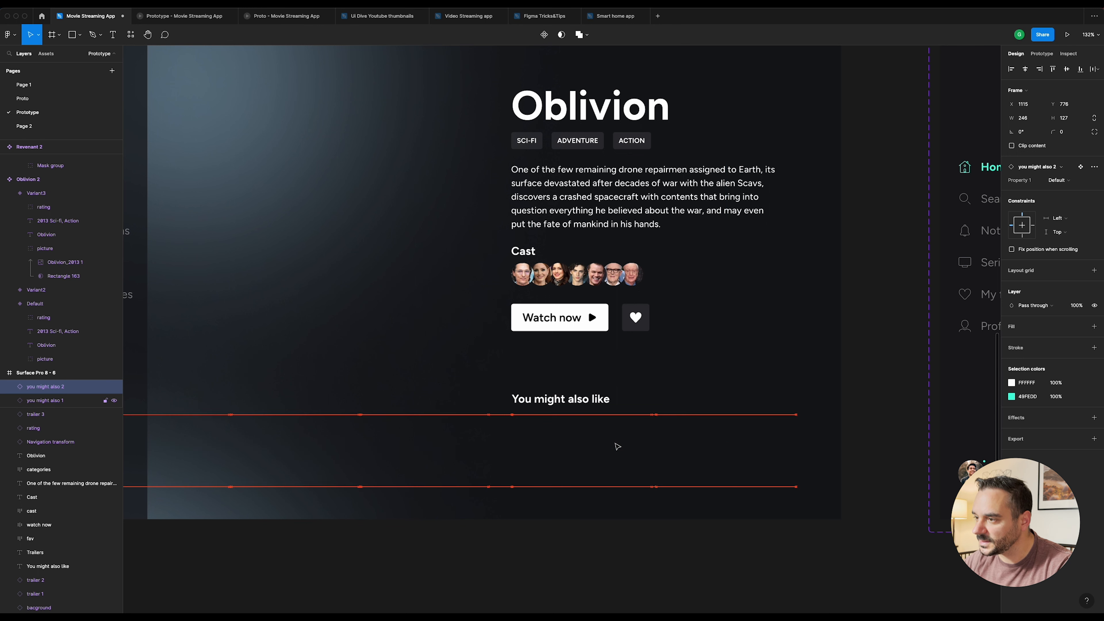
pyautogui.hotkey('shift', 'Right')
pyautogui.hotkey('shift', 'Right')
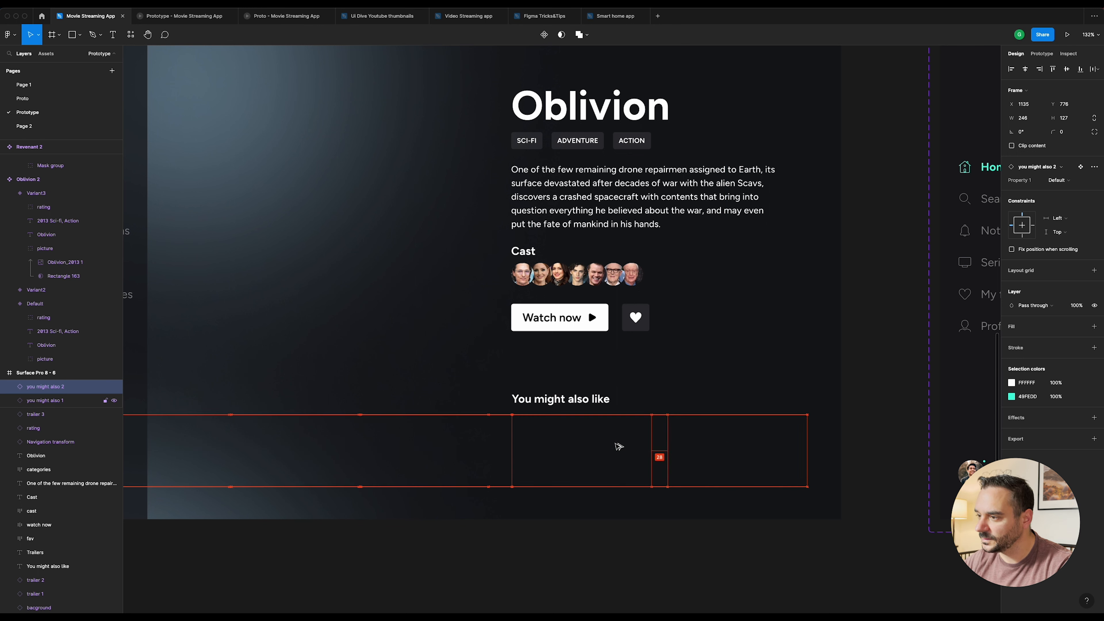
pyautogui.press('Right')
pyautogui.press('Right')
pyautogui.press('Right')
pyautogui.press('Right')
pyautogui.press('Right')
pyautogui.press('Right')
pyautogui.press('Right')
pyautogui.press('Right')
pyautogui.press('Right')
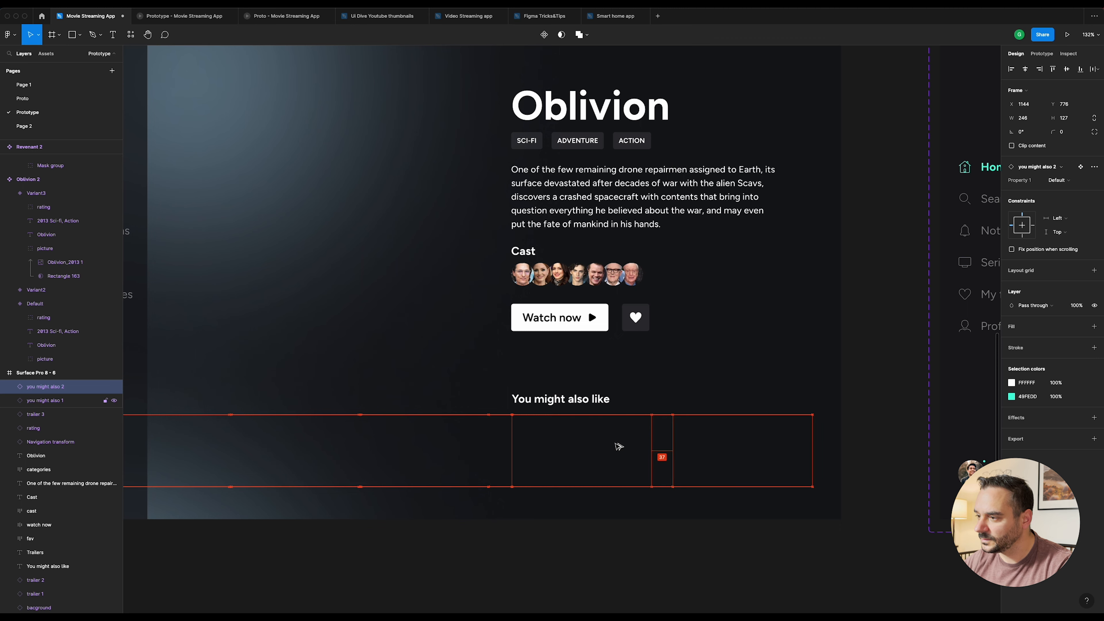
pyautogui.press('Right')
pyautogui.press('Right')
pyautogui.press('Right')
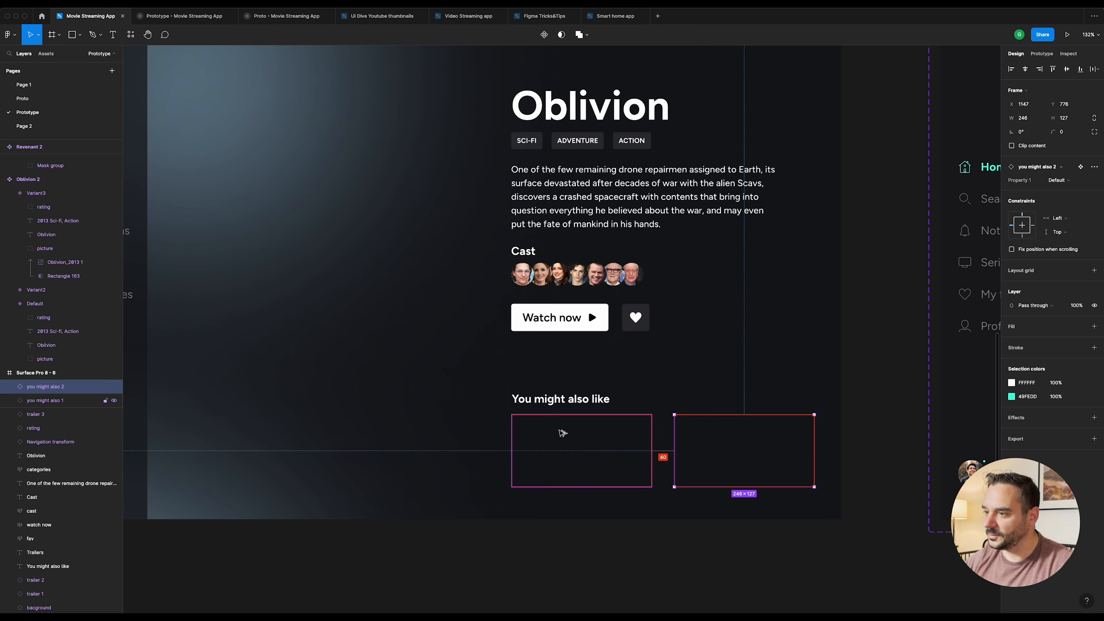
# Step: Replay the prototype preview and enter the Oblivion screen to check how the two recommendation cards animate in
pyautogui.scroll(-5, 563, 432)
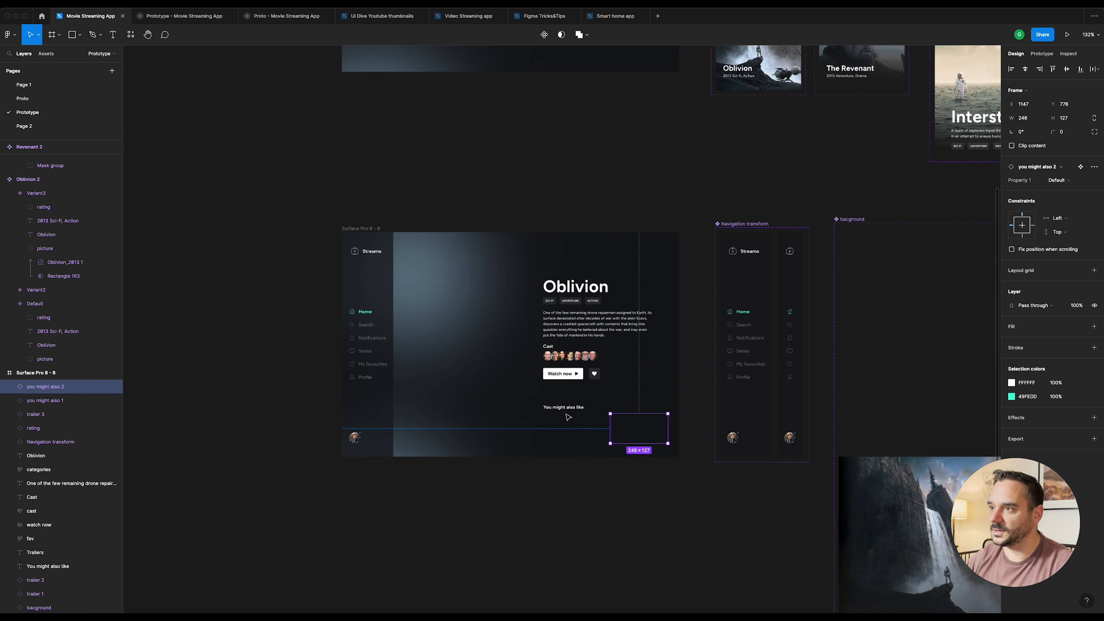
pyautogui.click(194, 16)
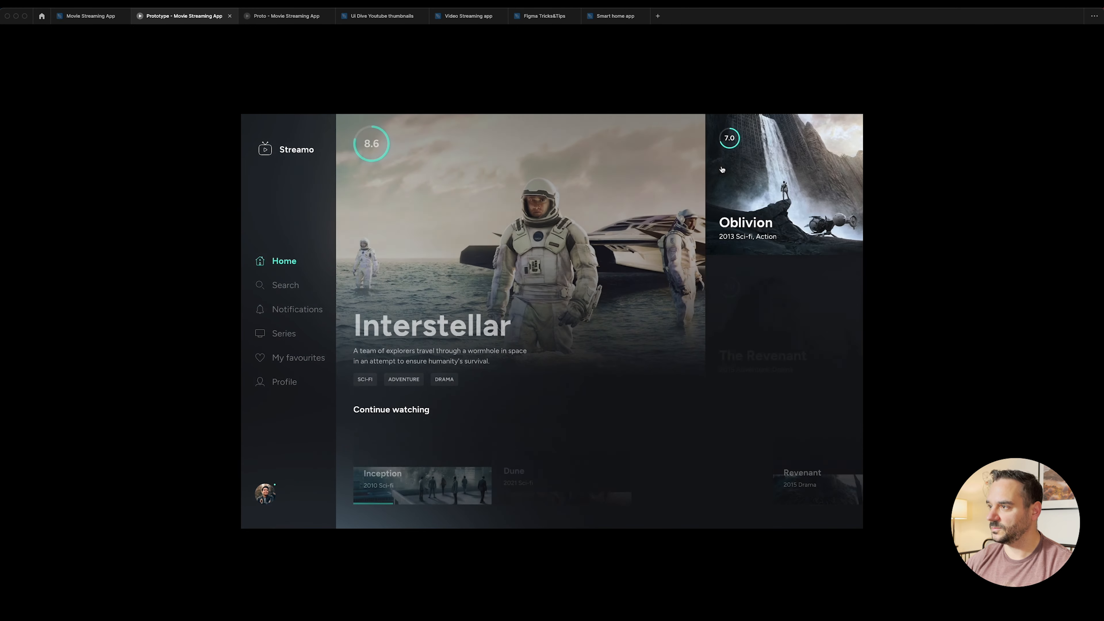
pyautogui.click(781, 177)
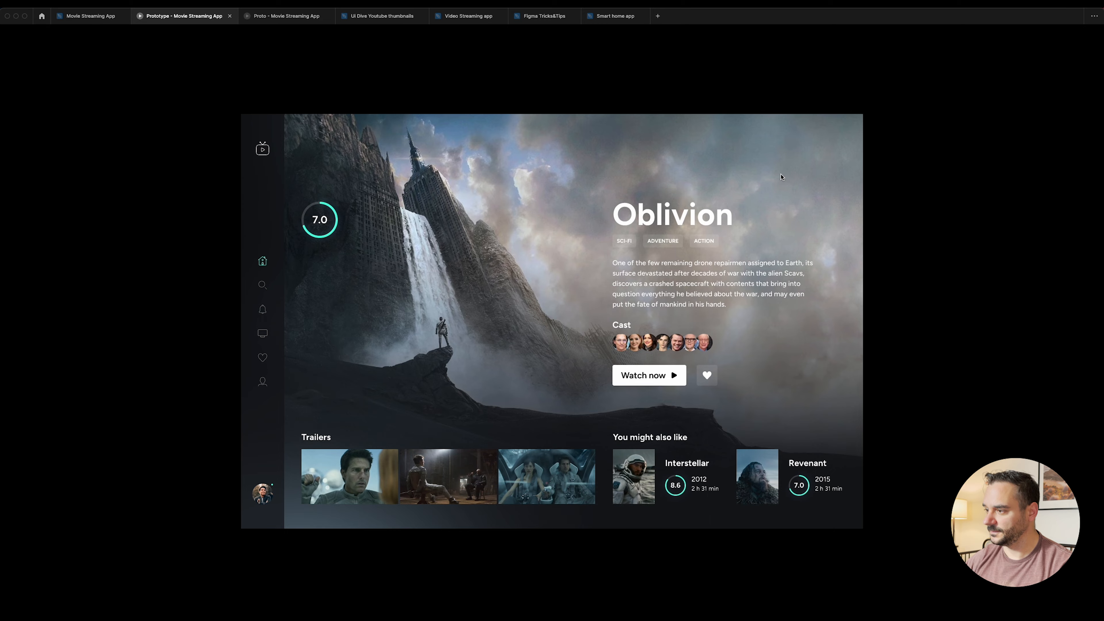
pyautogui.press('r')
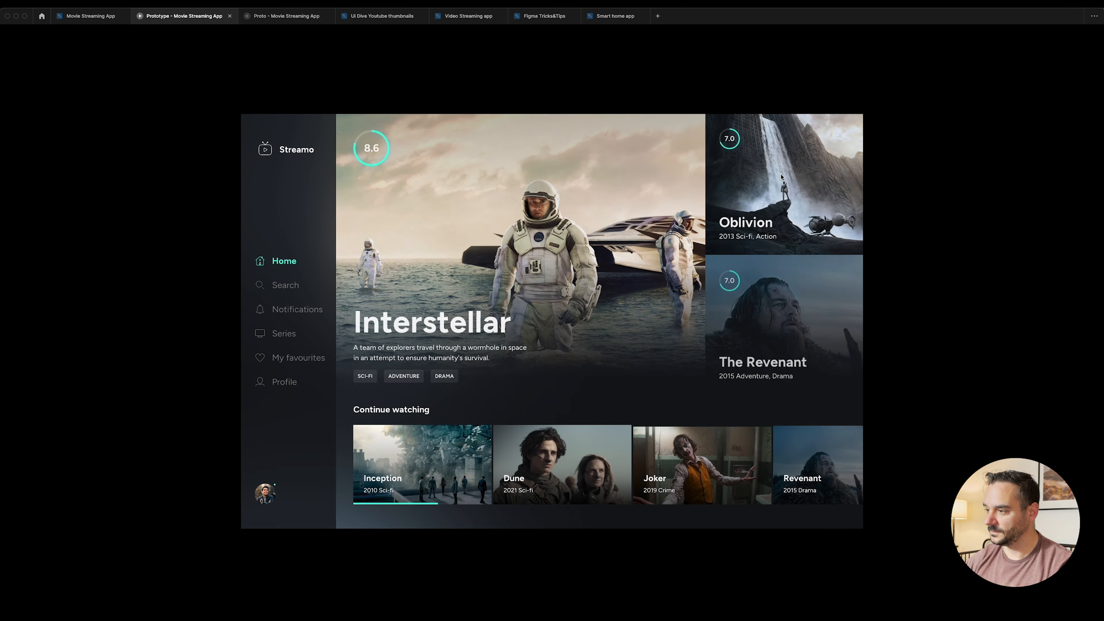
pyautogui.click(782, 177)
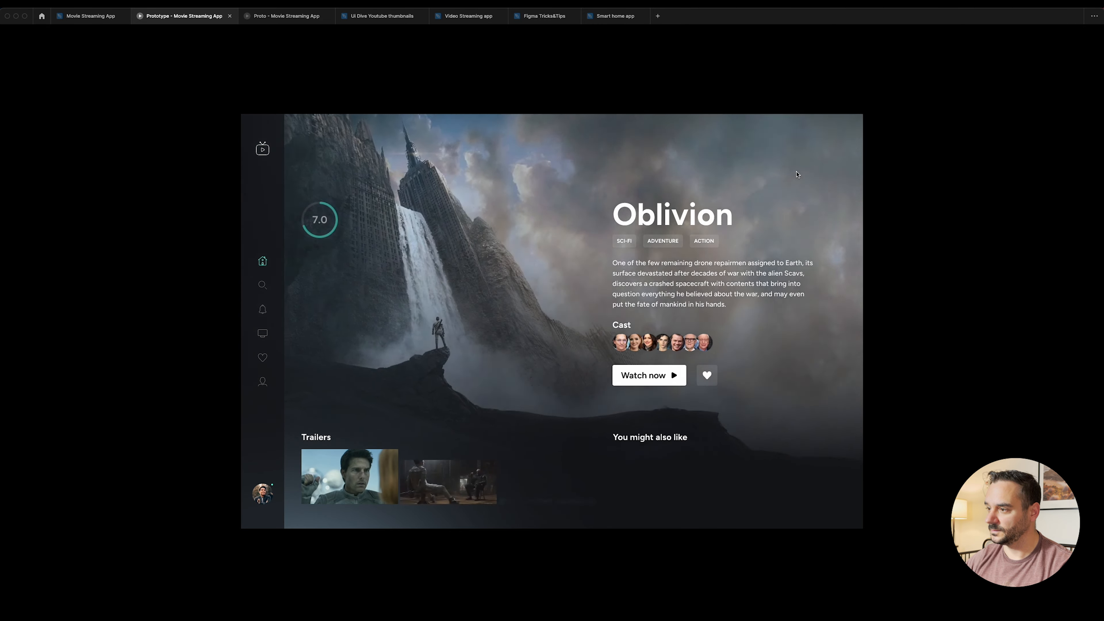
pyautogui.click(105, 18)
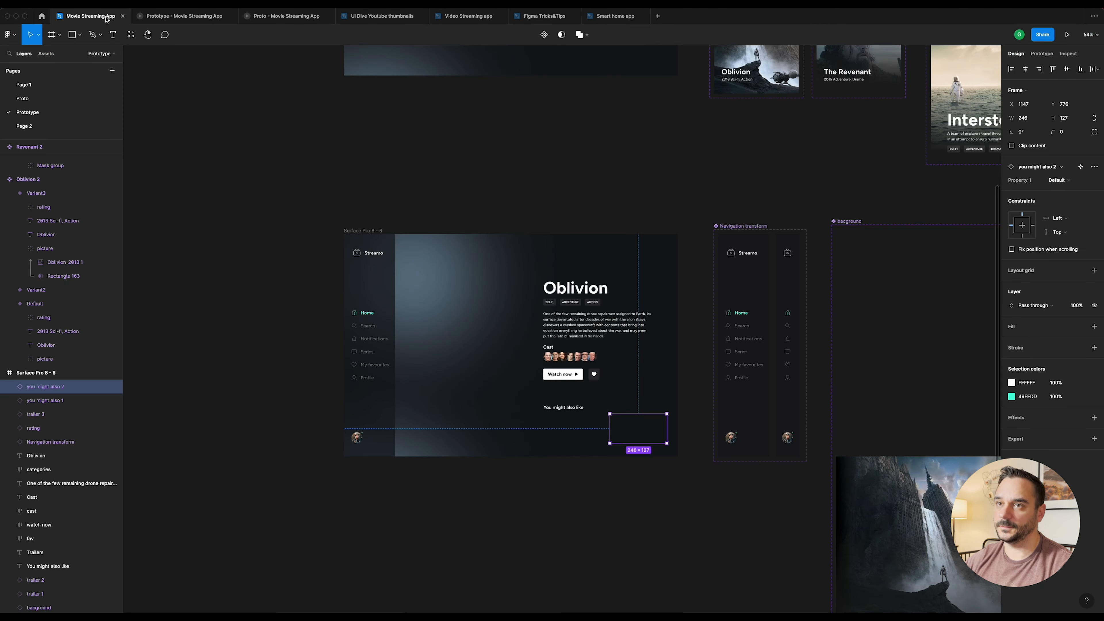
pyautogui.click(188, 18)
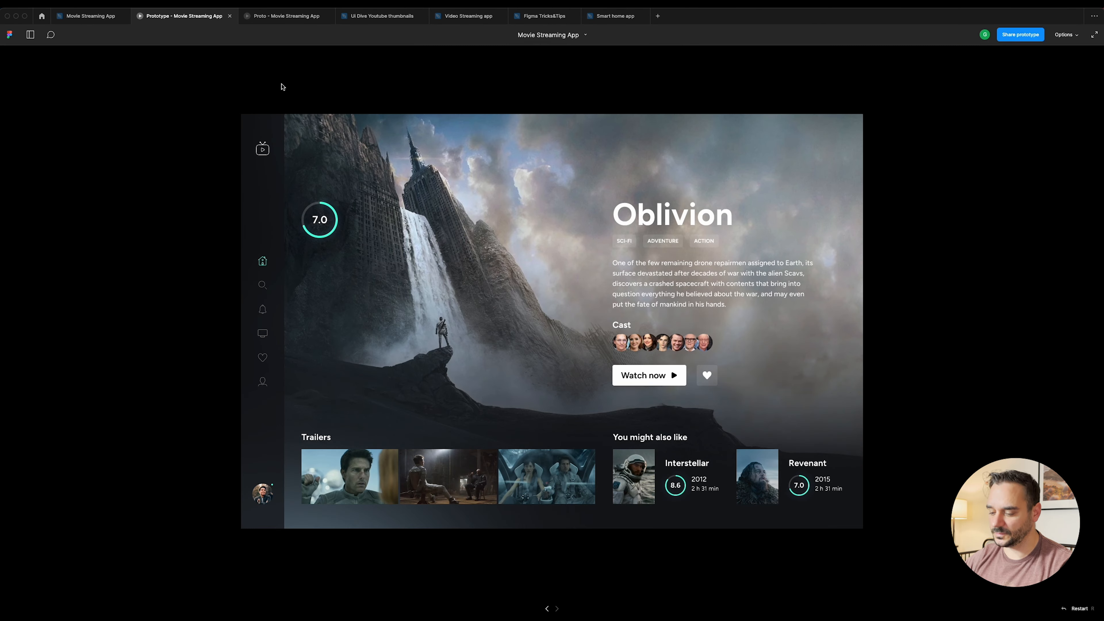
pyautogui.press('r')
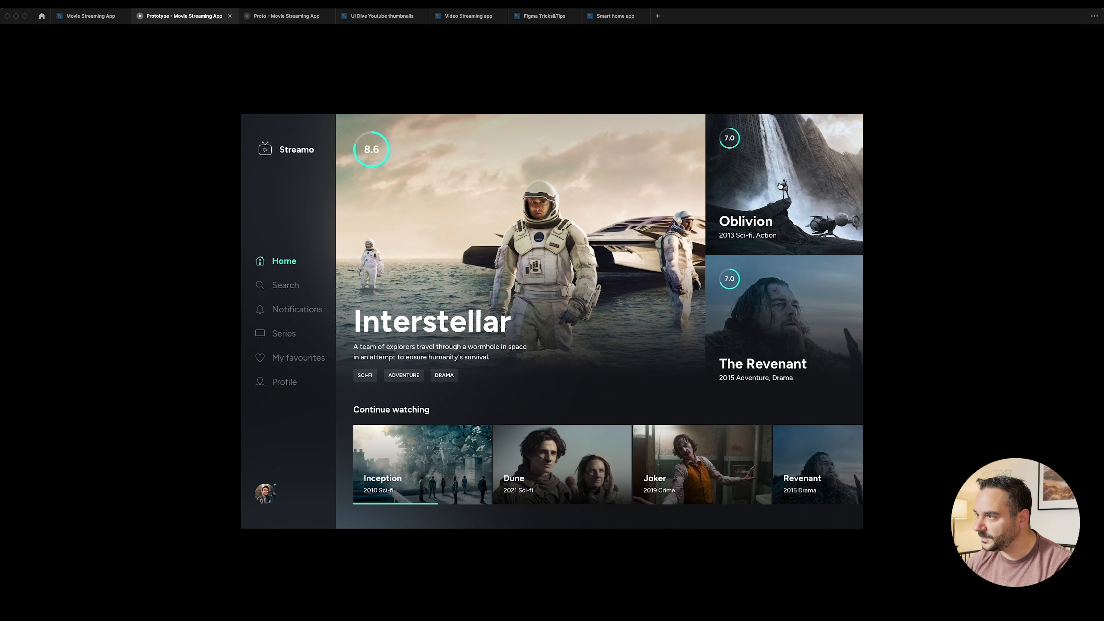
pyautogui.click(781, 186)
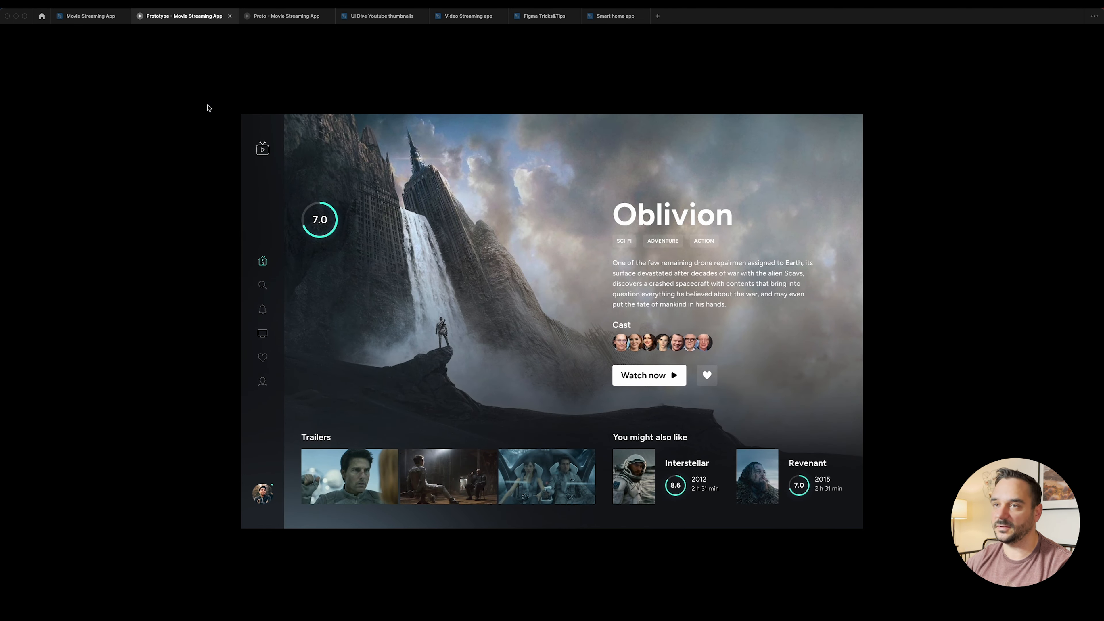
# Step: Return to the design file and open the delay value of the you might also 1 Default variant's After delay interaction
pyautogui.click(97, 17)
pyautogui.hscroll(10, 757, 237)
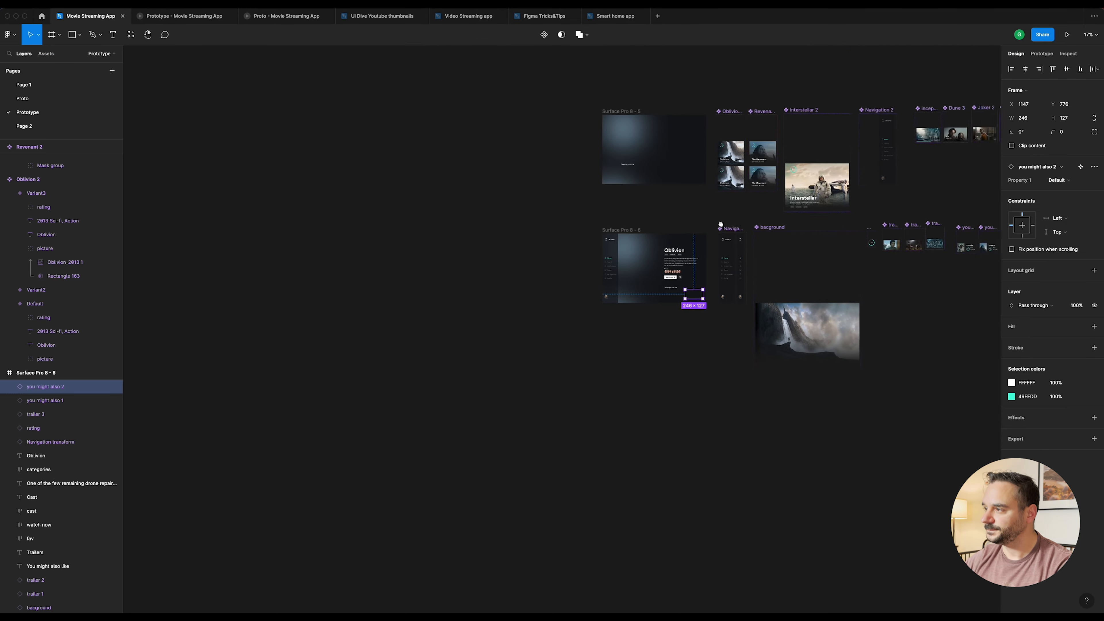
pyautogui.scroll(10, 574, 232)
pyautogui.click(413, 232)
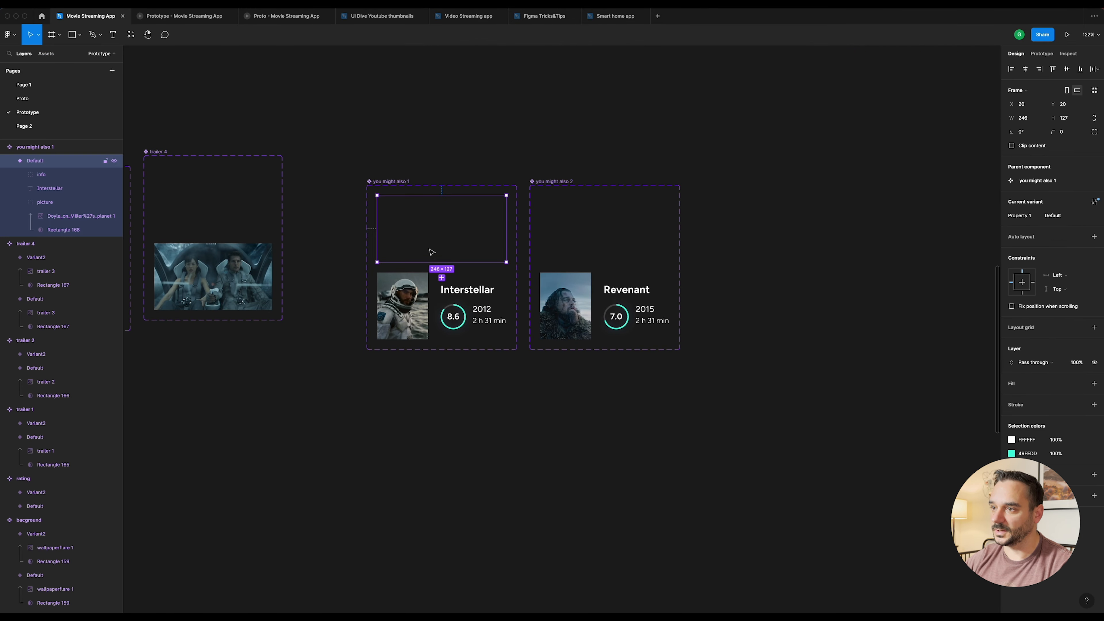
pyautogui.scroll(5, 442, 231)
pyautogui.click(1042, 54)
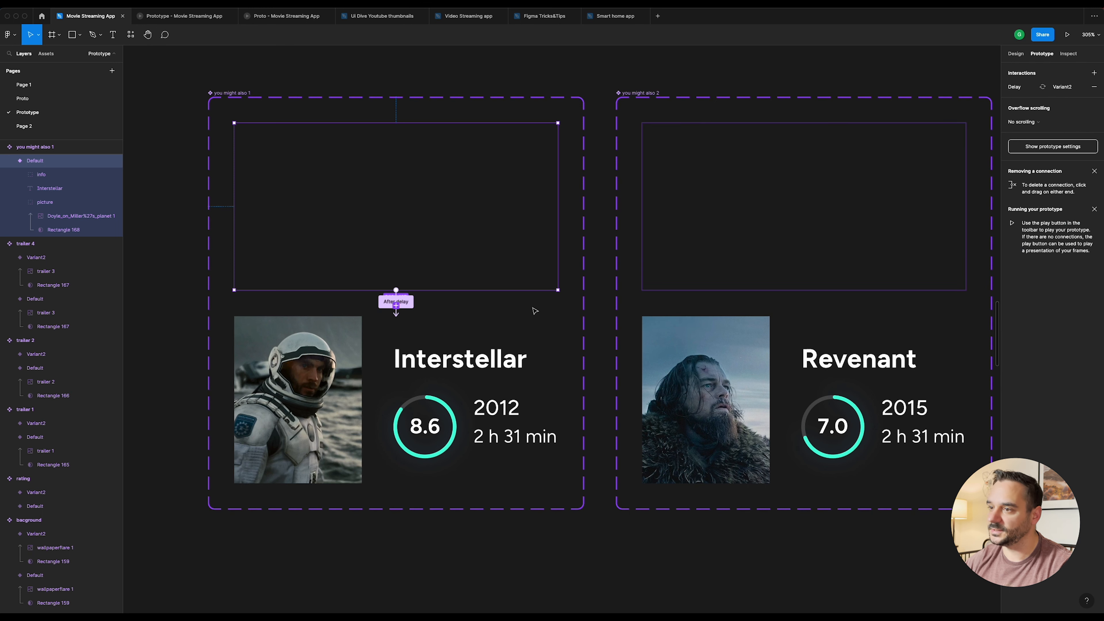
pyautogui.click(1021, 86)
pyautogui.click(977, 111)
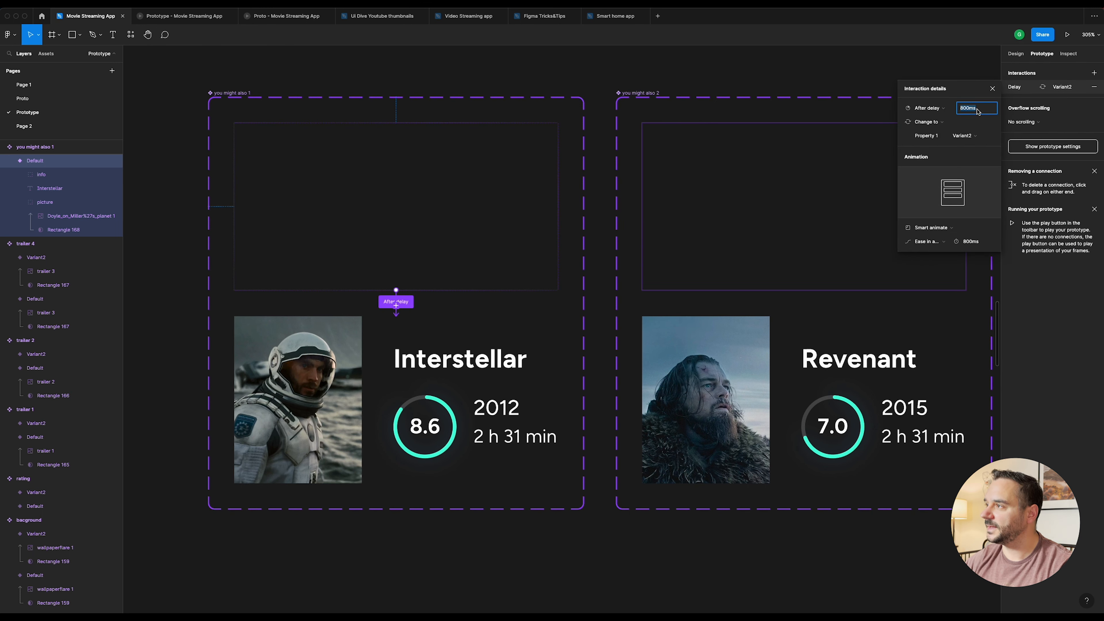
# Step: Set the After delay trigger of the you might also 2 Default variant to 1200ms
pyautogui.click(802, 165)
pyautogui.hscroll(5, 802, 165)
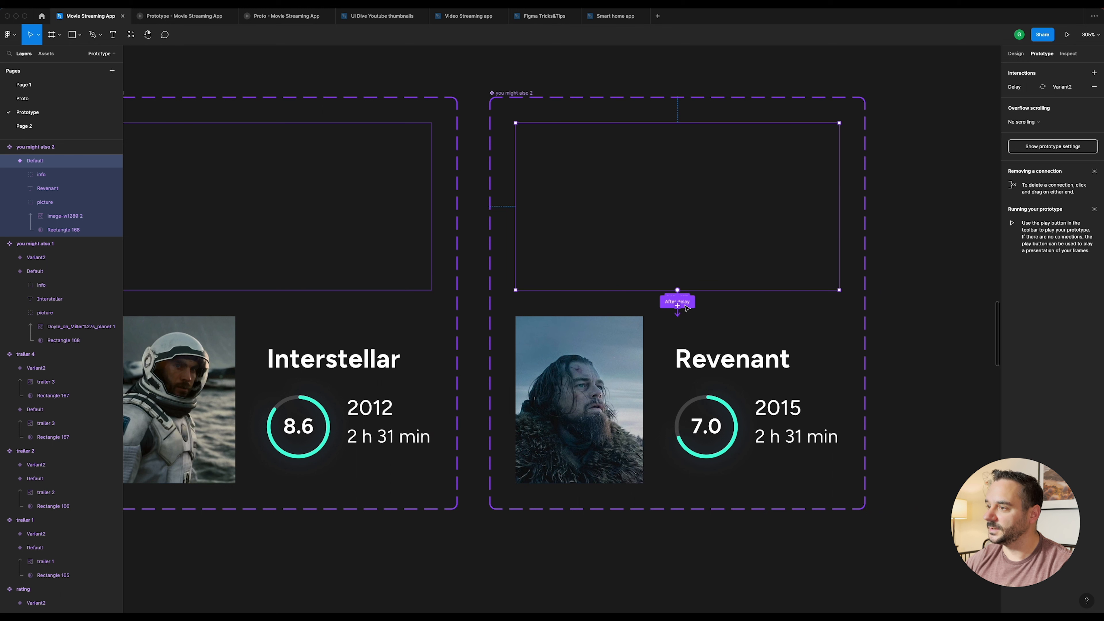
pyautogui.click(686, 304)
pyautogui.click(982, 112)
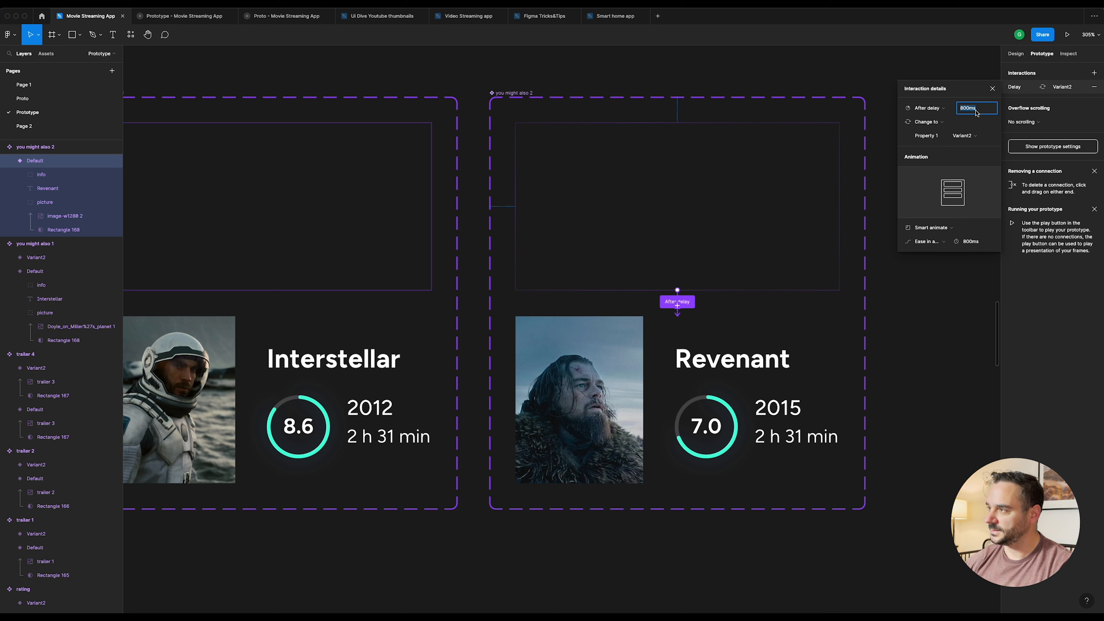
pyautogui.write('1200')
pyautogui.press('Return')
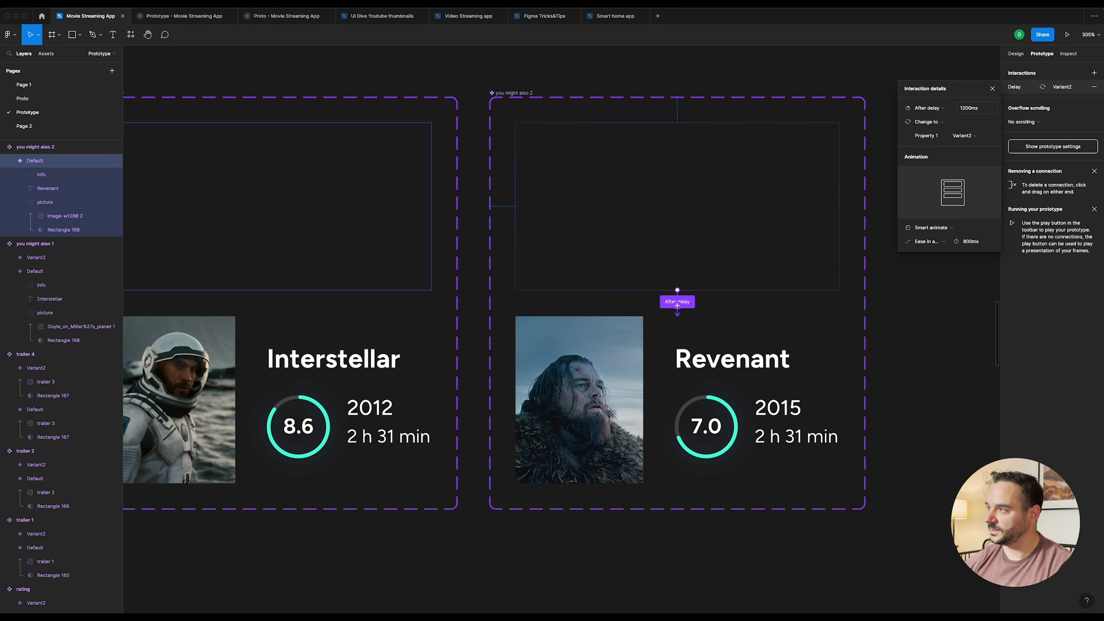
# Step: Preview the Oblivion screen with the new card timing, and return to the design file with the interaction details closed
pyautogui.click(185, 16)
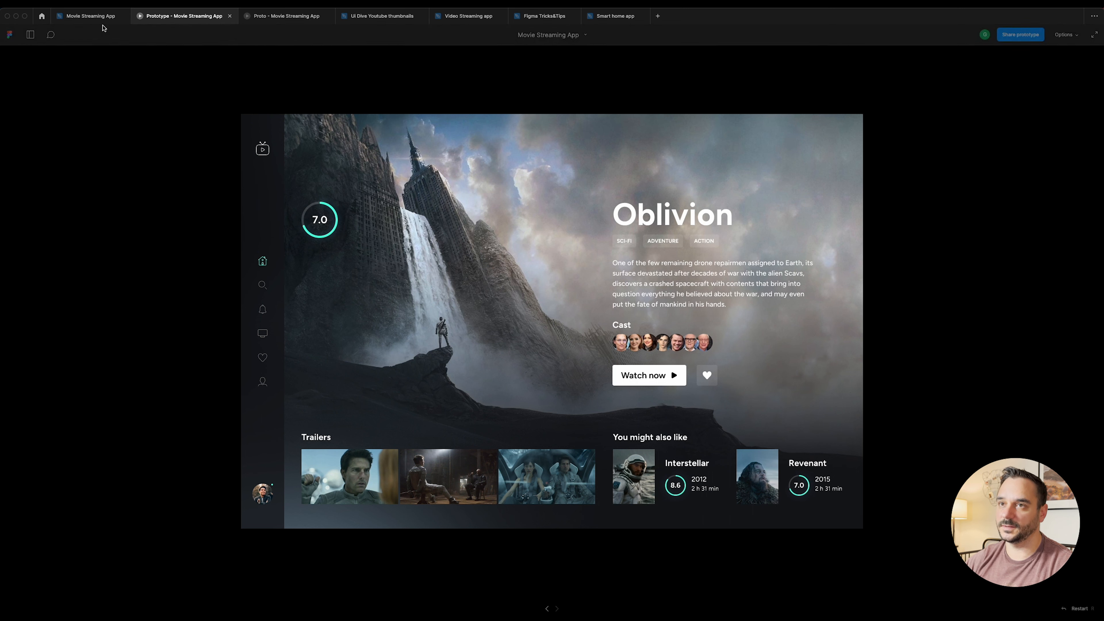
pyautogui.click(90, 15)
pyautogui.click(992, 89)
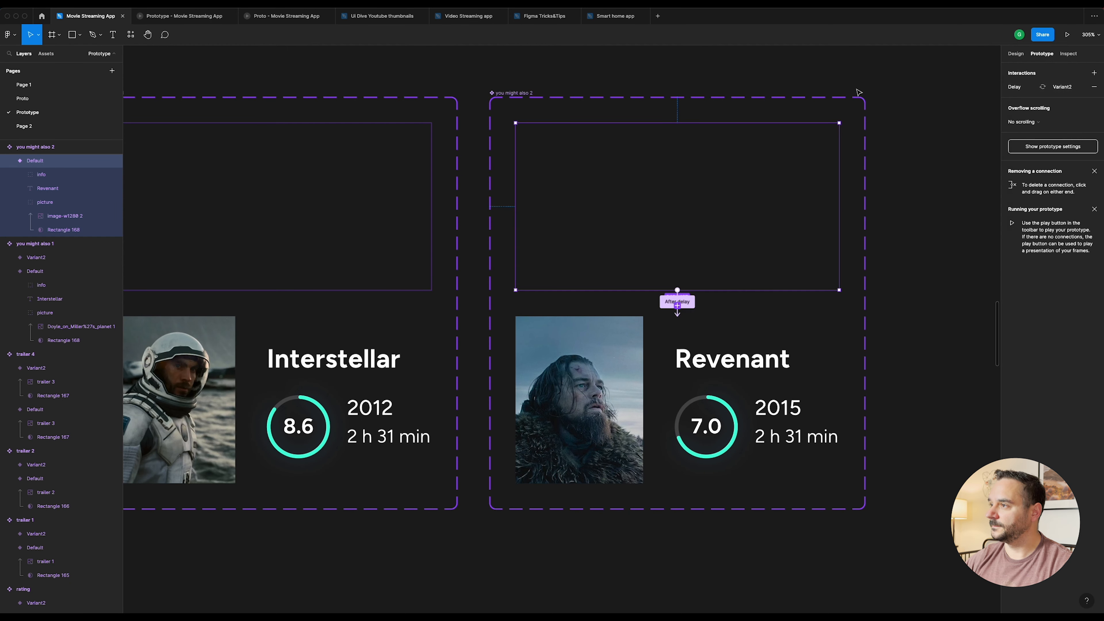
# Step: Cut the Oblivion title, the category tags and the description paragraph out of the Surface Pro 8 - 6 frame
pyautogui.scroll(-10, 785, 81)
pyautogui.moveTo(452, 112); pyautogui.dragTo(973, 146)
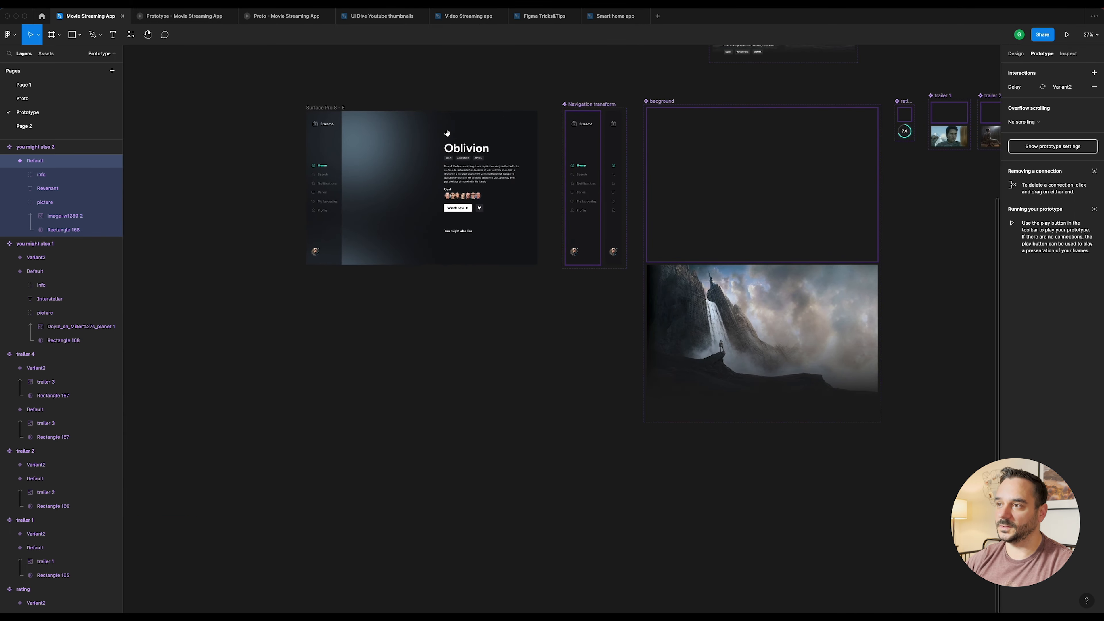
pyautogui.scroll(5, 474, 166)
pyautogui.click(477, 131)
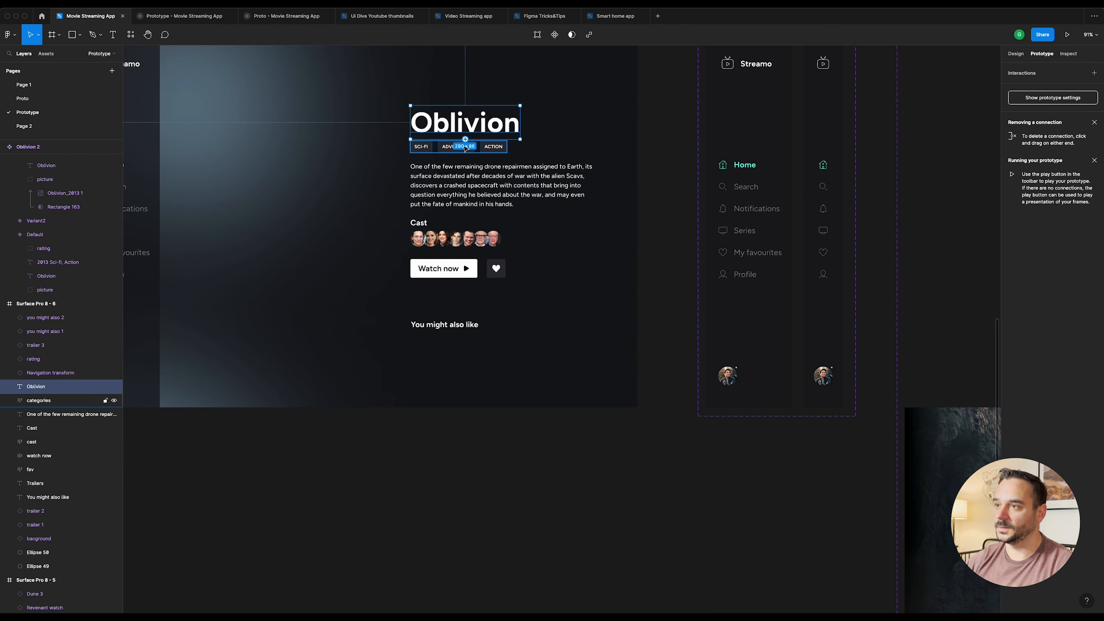
pyautogui.click(1016, 53)
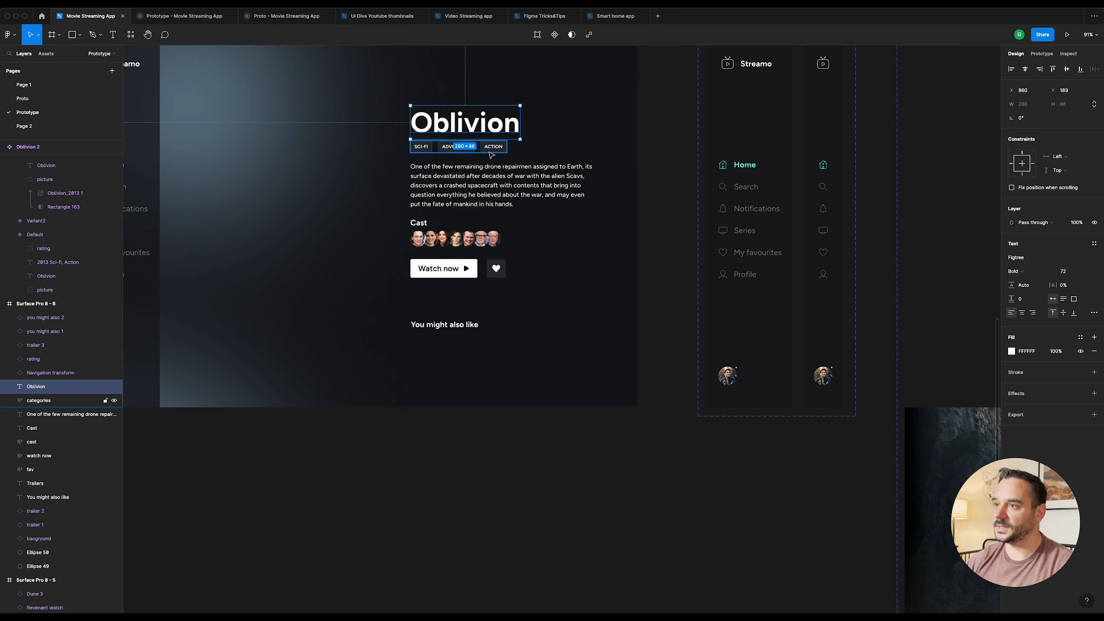
pyautogui.click(453, 172)
pyautogui.keyDown('shift'); pyautogui.click(448, 150); pyautogui.keyUp('shift')
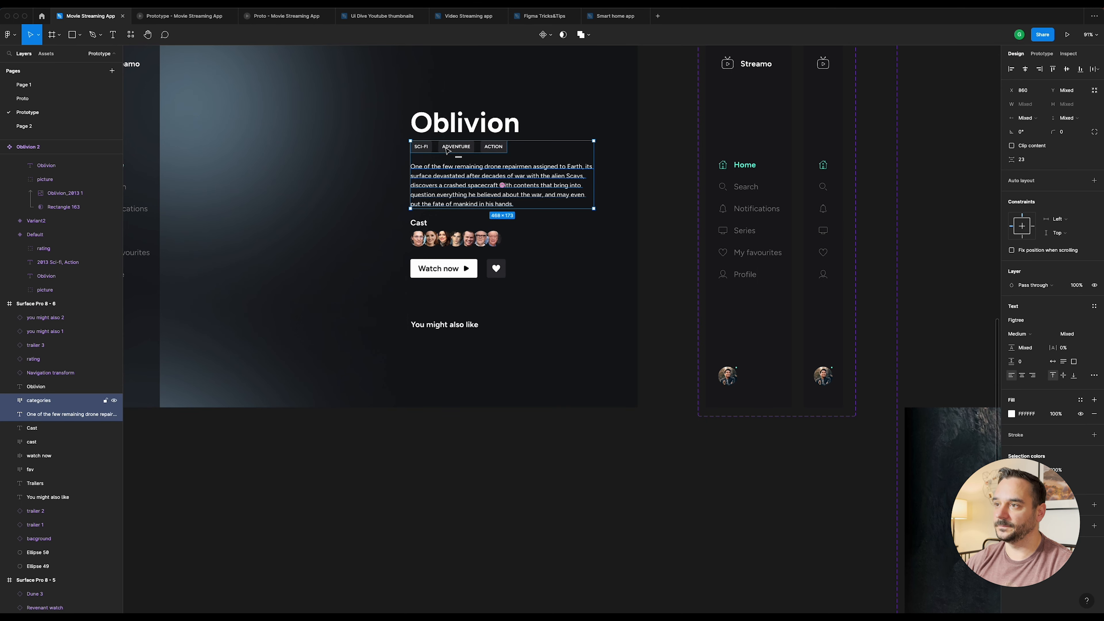
pyautogui.keyDown('shift'); pyautogui.click(466, 126); pyautogui.keyUp('shift')
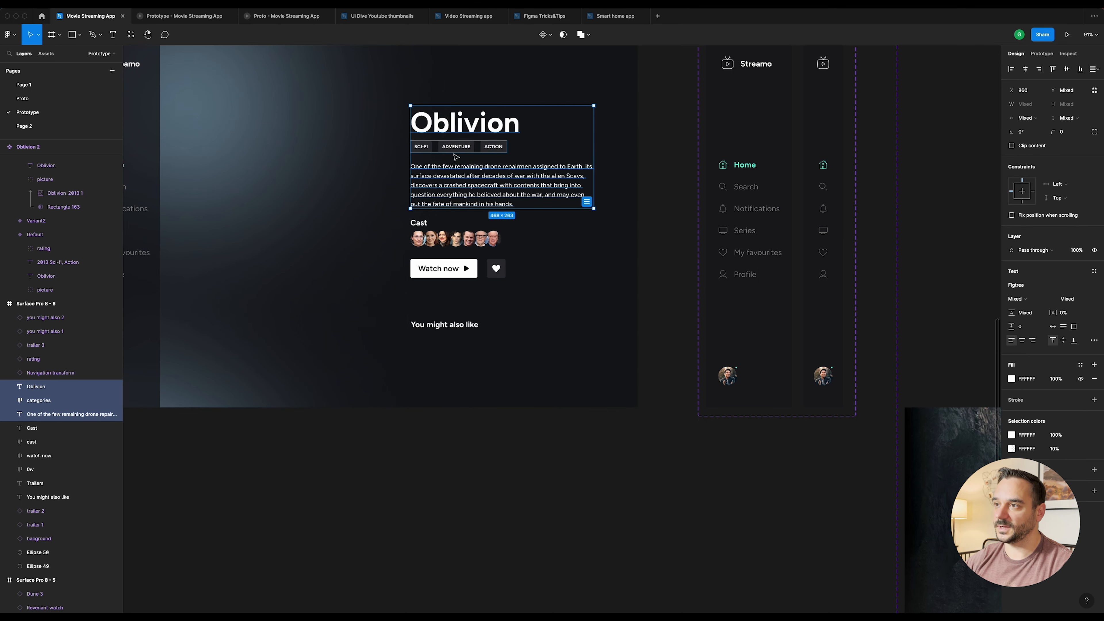
pyautogui.scroll(-5, 456, 157)
pyautogui.scroll(5, 459, 153)
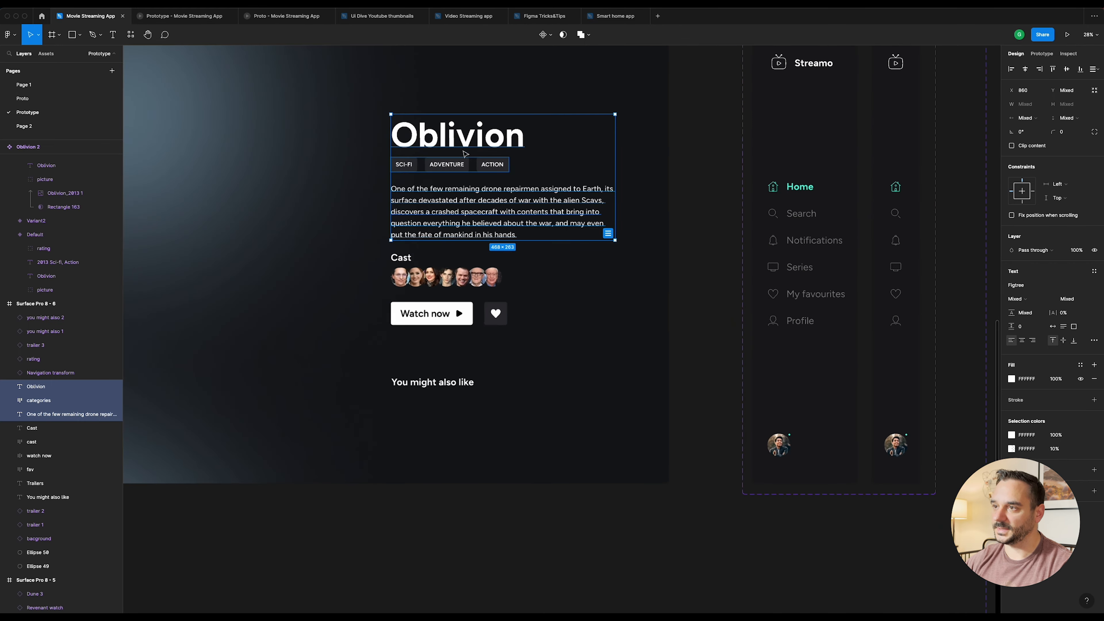
pyautogui.scroll(-5, 467, 160)
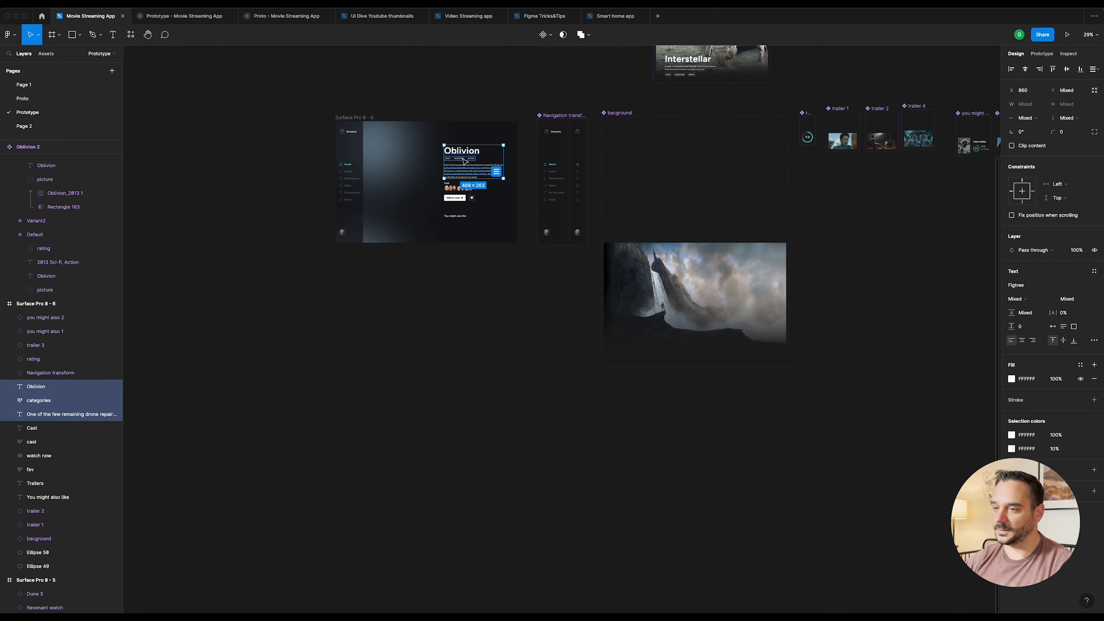
pyautogui.press('super+x')
# Step: Paste the title, category tags and description onto the empty canvas beside the you might also 2 component
pyautogui.hscroll(12, 470, 160)
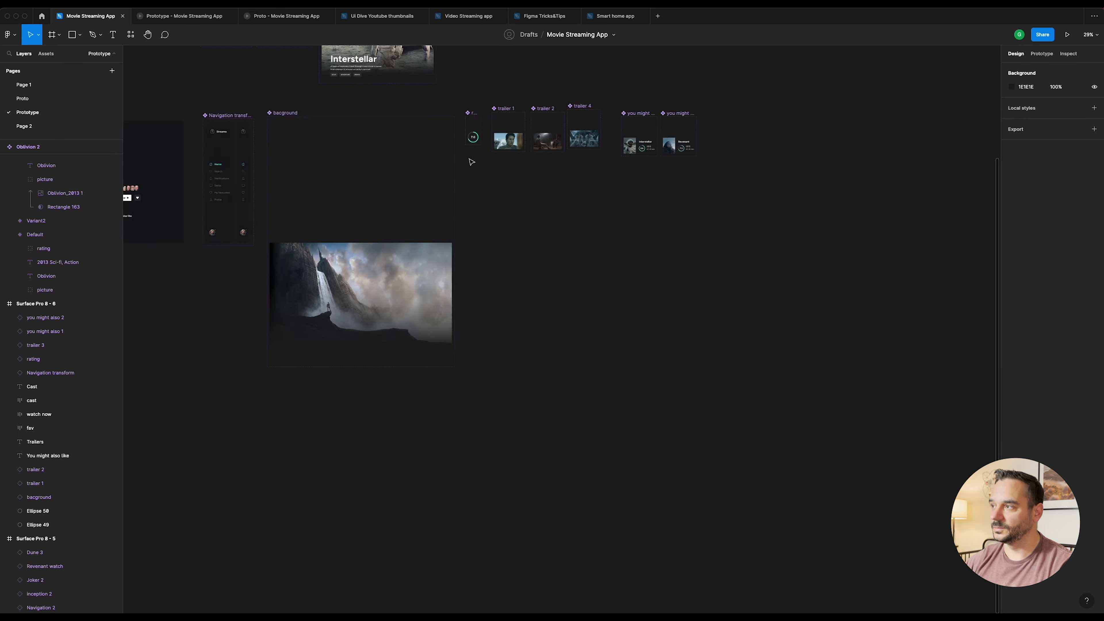
pyautogui.scroll(4, 450, 130)
pyautogui.press('super+v')
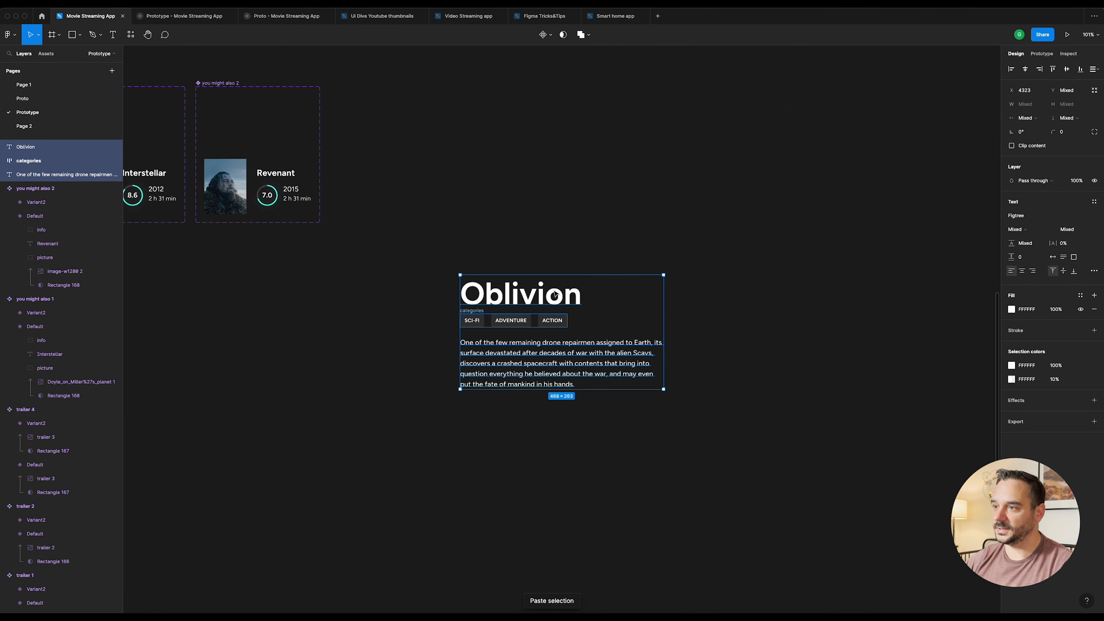
pyautogui.moveTo(549, 307); pyautogui.dragTo(518, 193)
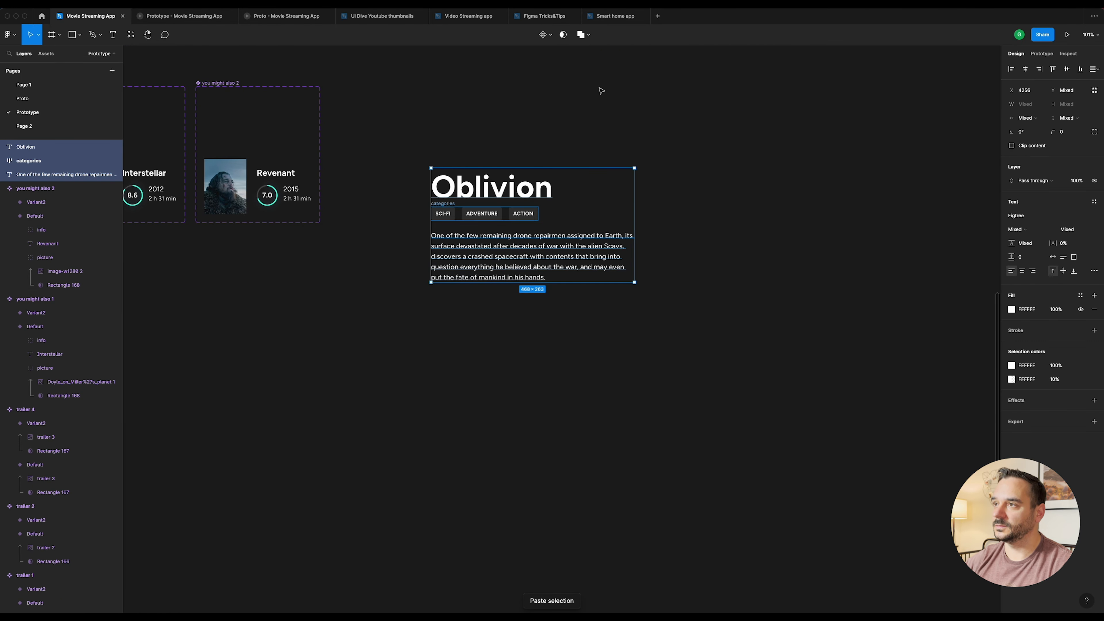
# Step: Draw a rectangle of about 308 × 79 over the Oblivion title and stack it beneath the title text
pyautogui.click(505, 142)
pyautogui.scroll(5, 478, 191)
pyautogui.click(507, 186)
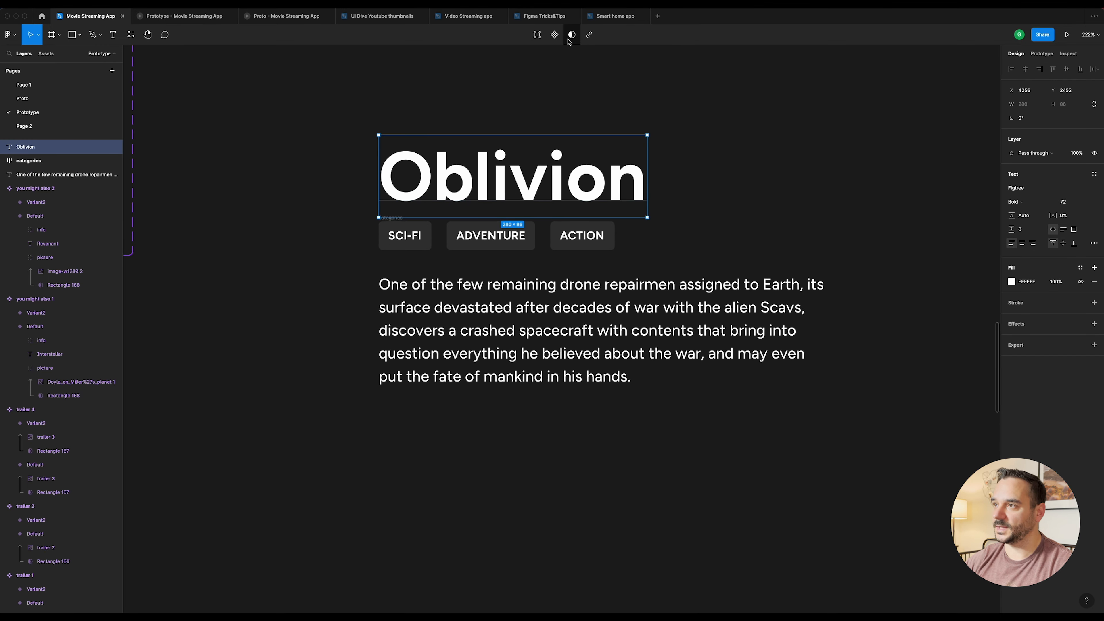
pyautogui.press('r')
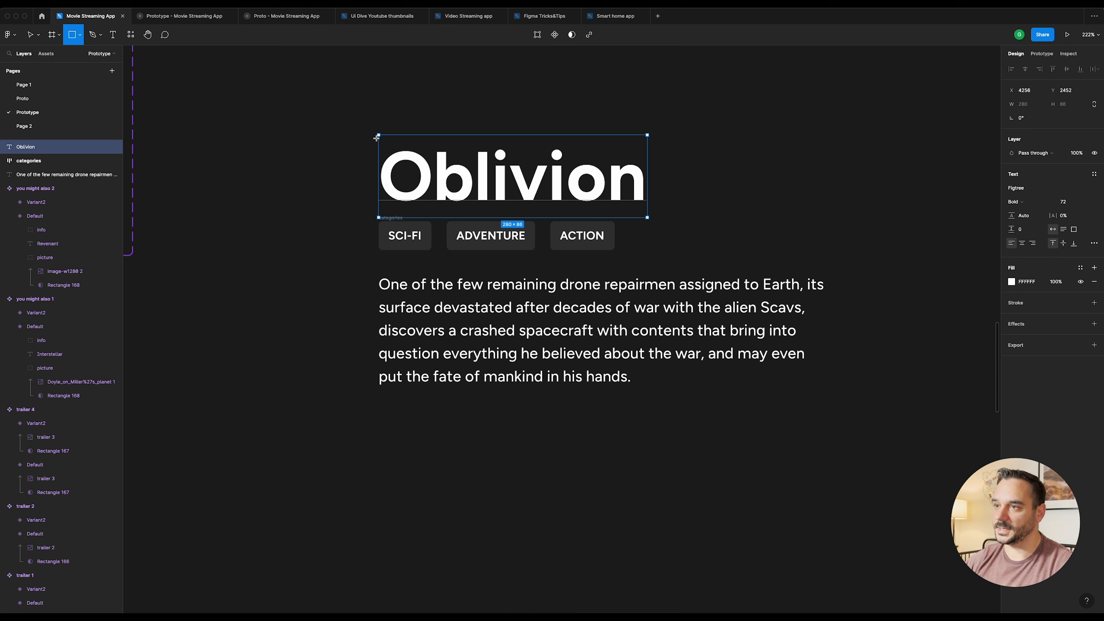
pyautogui.moveTo(376, 138); pyautogui.dragTo(669, 211)
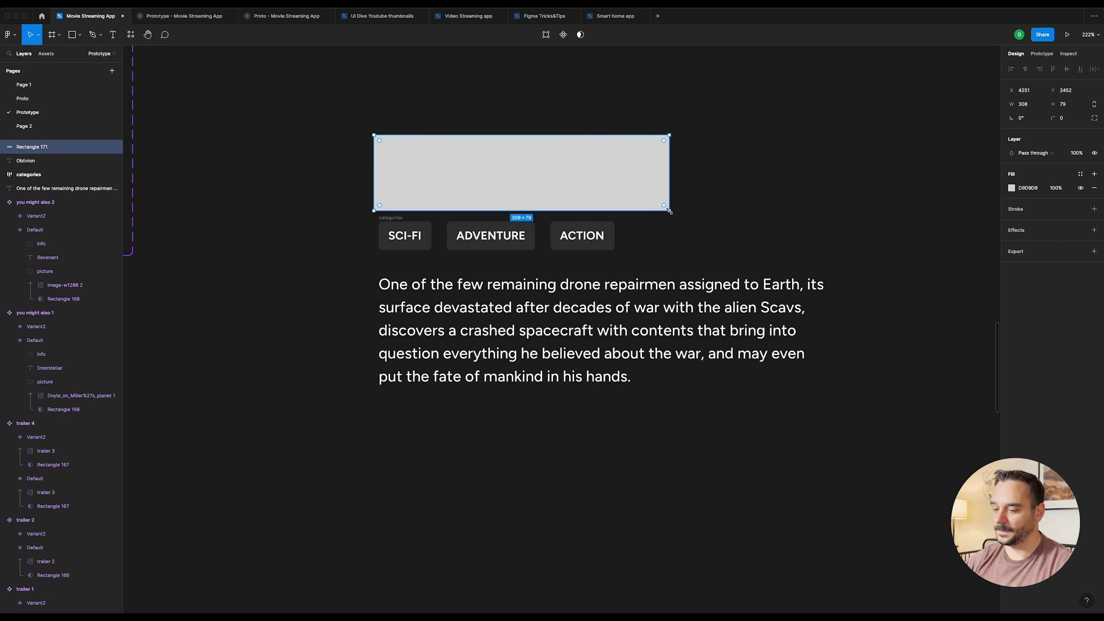
pyautogui.press('Delete')
pyautogui.click(607, 183)
pyautogui.press('super+v')
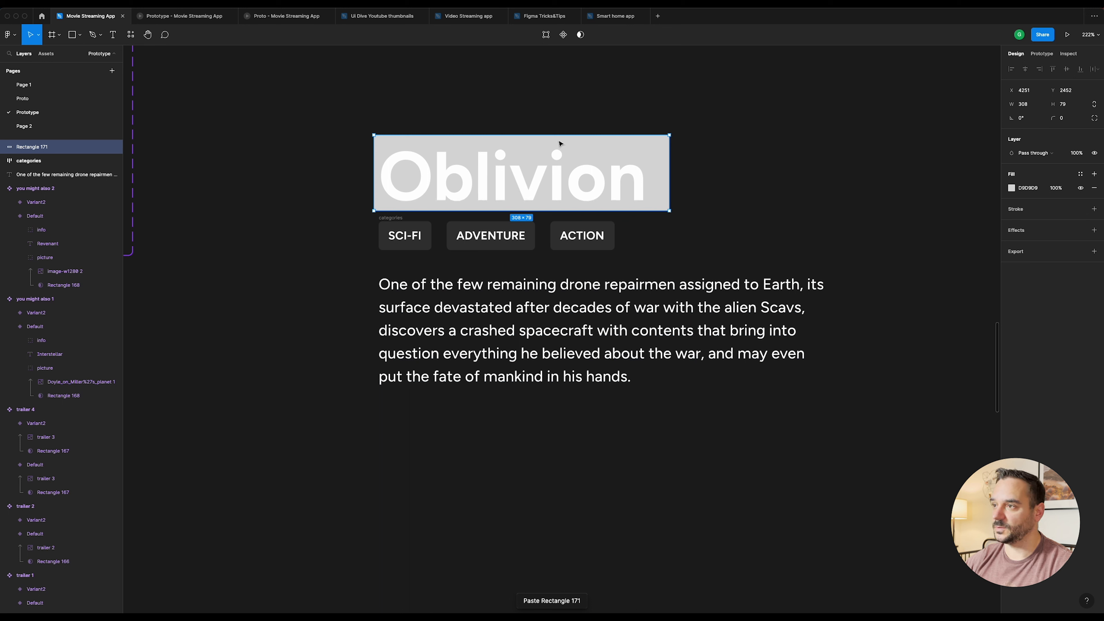
# Step: Mask the Oblivion title with the rectangle beneath it
pyautogui.click(514, 90)
pyautogui.click(559, 184)
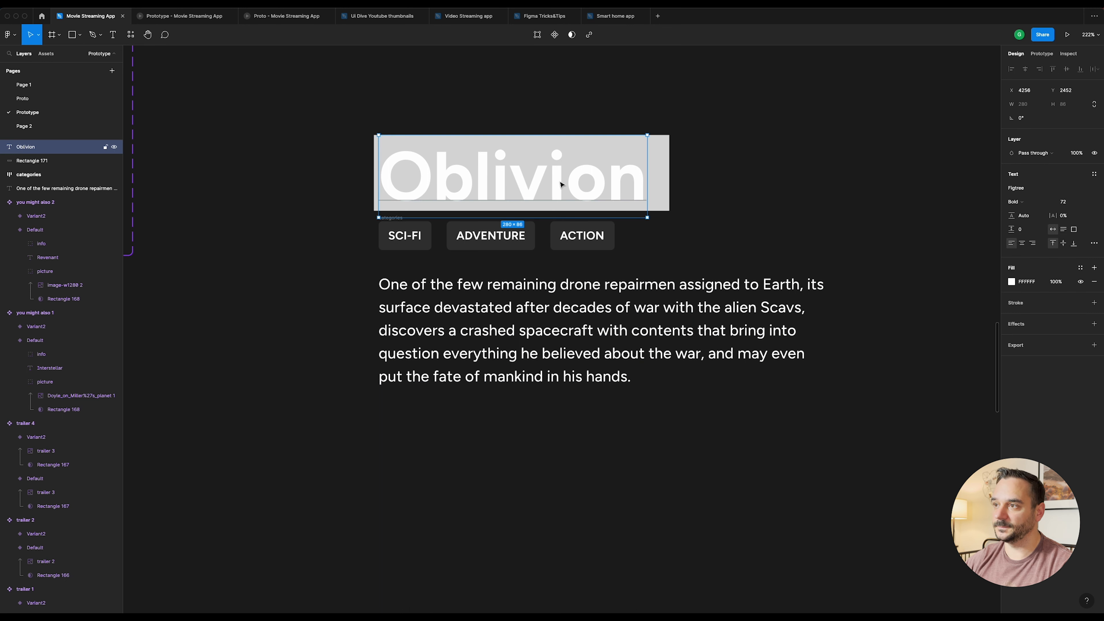
pyautogui.keyDown('shift'); pyautogui.click(655, 177); pyautogui.keyUp('shift')
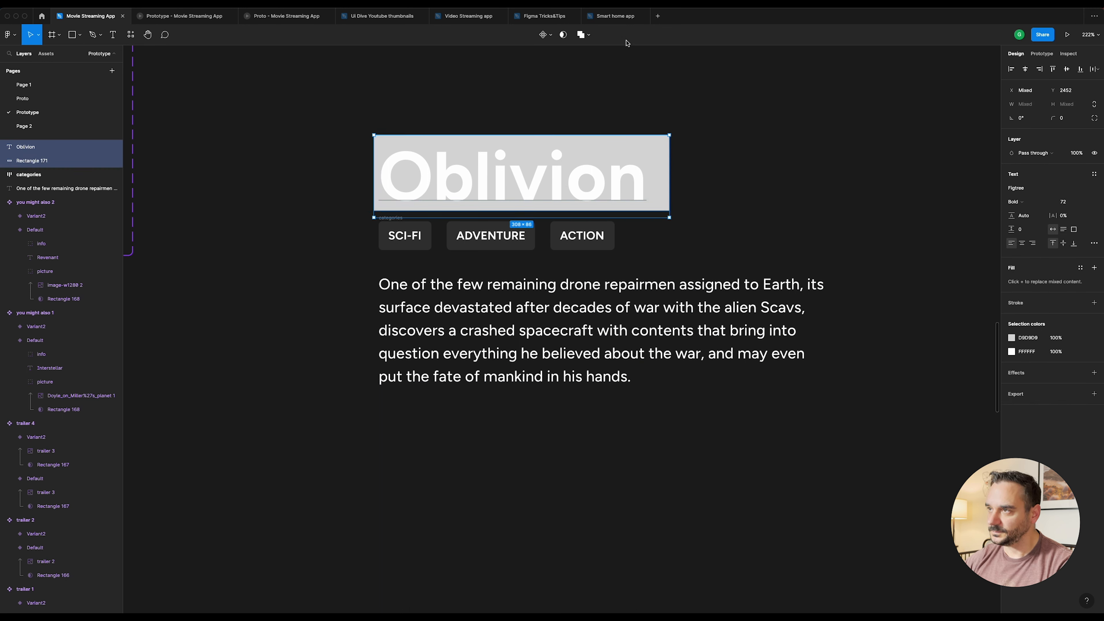
pyautogui.click(563, 35)
pyautogui.click(565, 77)
# Step: Create a component from the masked title, category tags and description, and add a second variant to it
pyautogui.moveTo(325, 86); pyautogui.dragTo(935, 494)
pyautogui.scroll(-5, 860, 285)
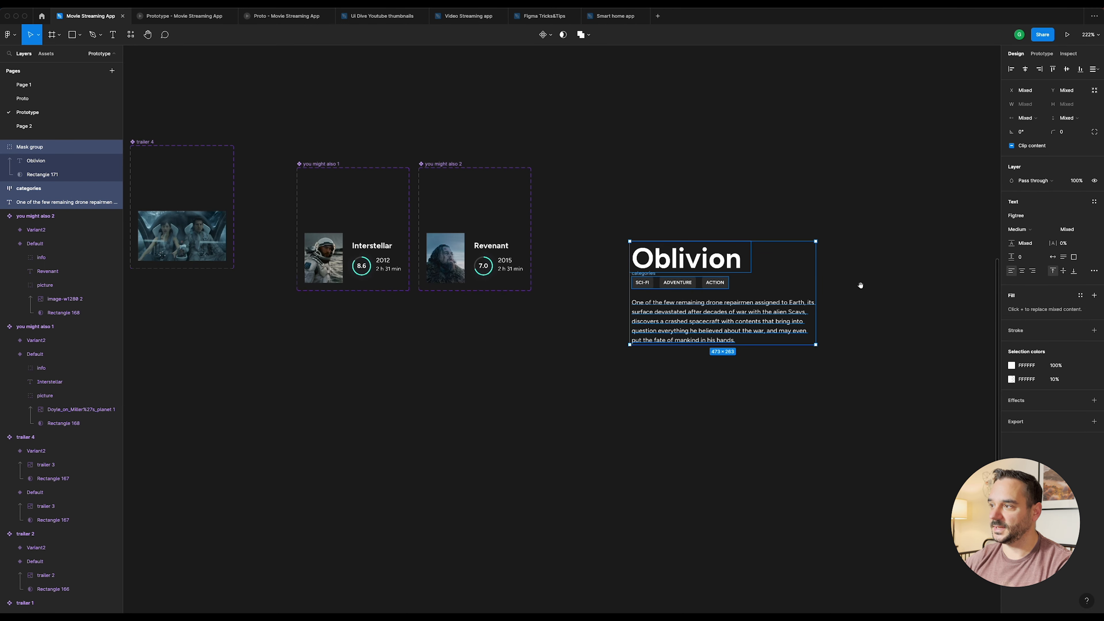
pyautogui.click(543, 34)
pyautogui.click(544, 37)
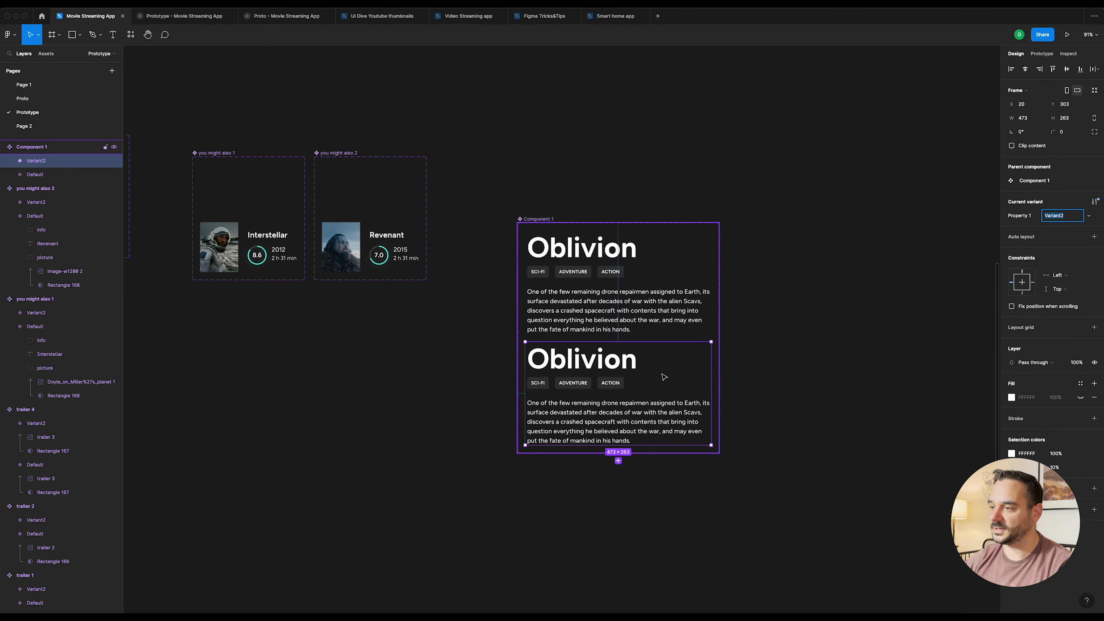
# Step: Move the Oblivion title text in the Default variant straight down until it is hidden below its mask
pyautogui.scroll(5, 661, 374)
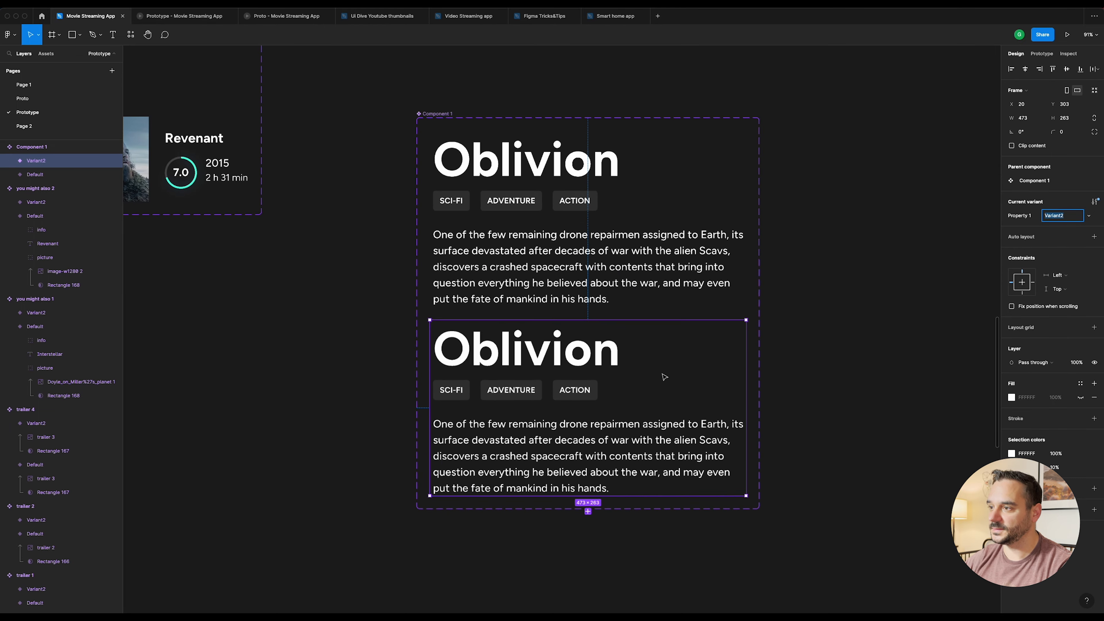
pyautogui.keyDown('super'); pyautogui.click(587, 150); pyautogui.keyUp('super')
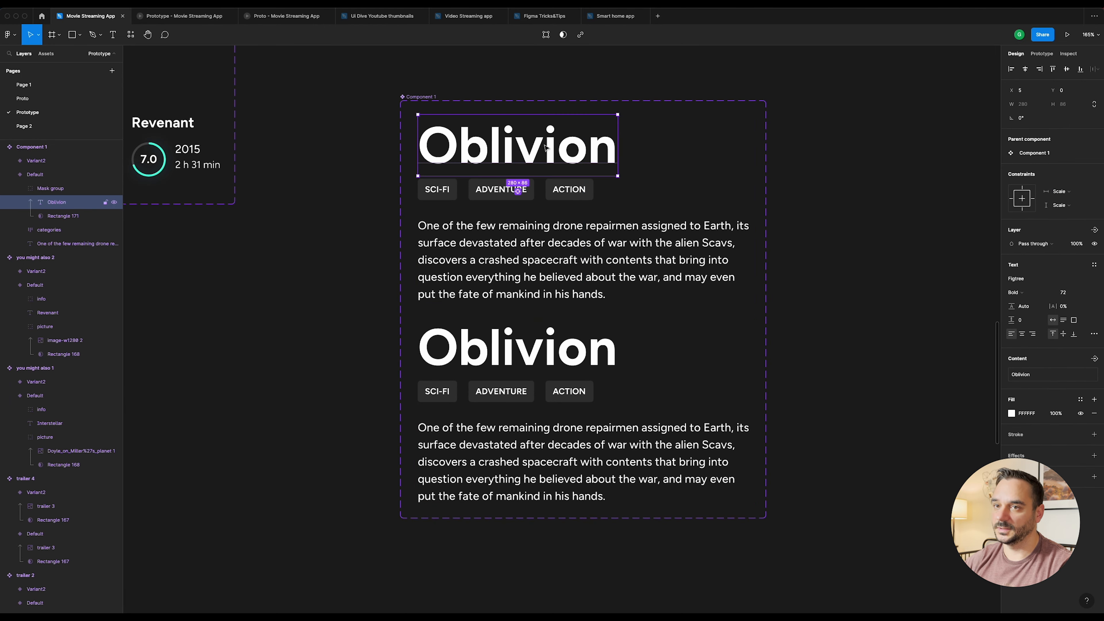
pyautogui.moveTo(583, 145); pyautogui.dragTo(584, 186)
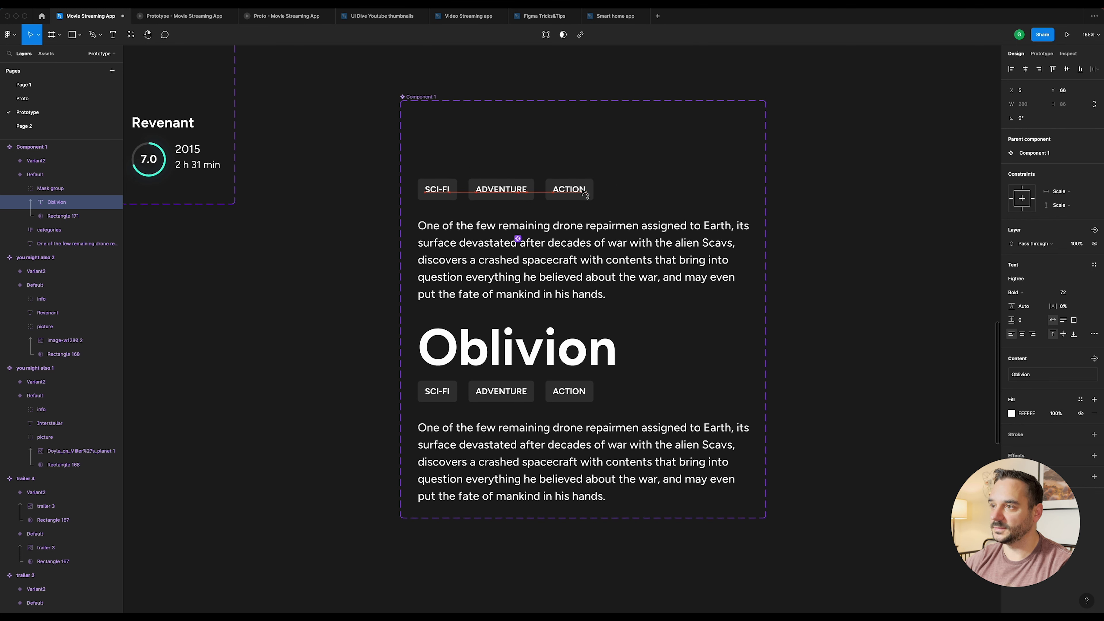
# Step: Shift the Default variant's category tags and description down by 30 px and set their opacity to 0%
pyautogui.click(582, 193)
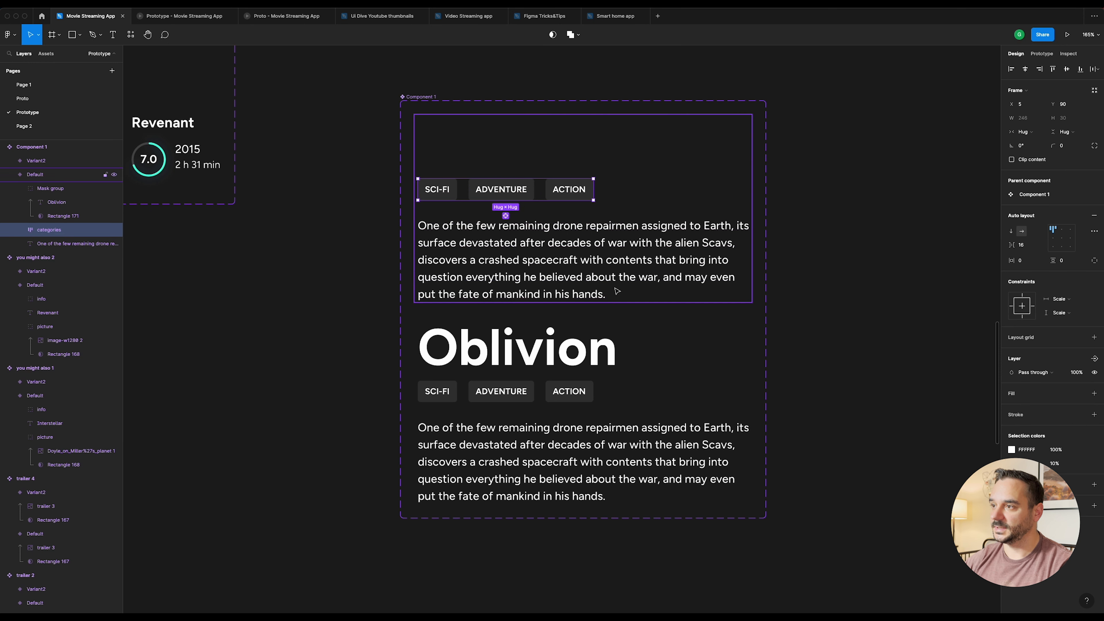
pyautogui.keyDown('shift'); pyautogui.click(614, 263); pyautogui.keyUp('shift')
pyautogui.hotkey('shift', 'Down')
pyautogui.hotkey('shift', 'Down')
pyautogui.hotkey('shift', 'Down')
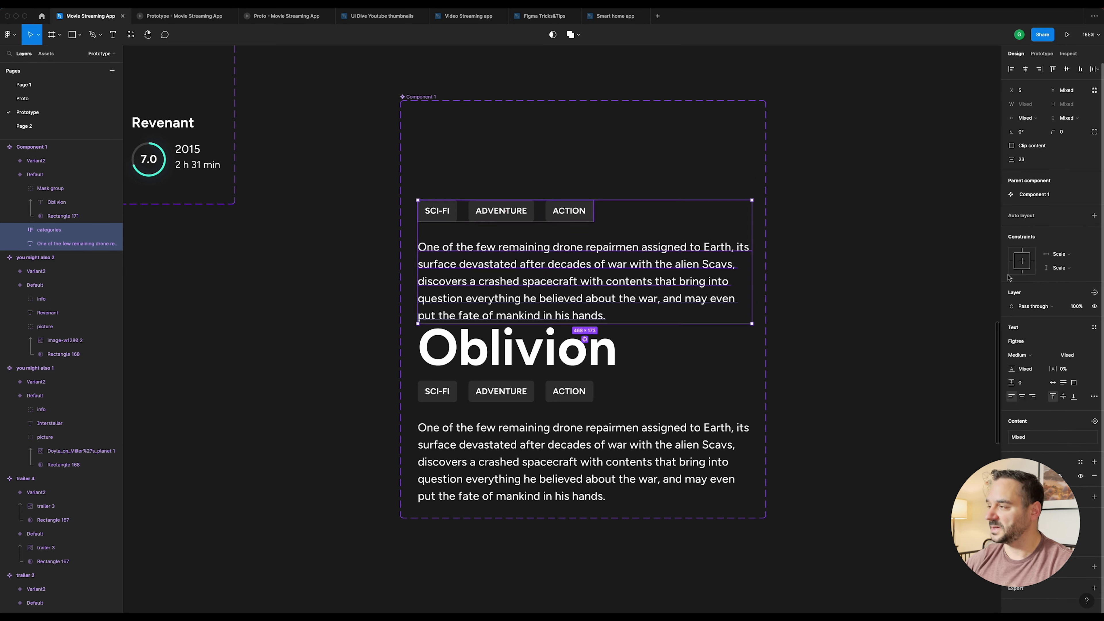
pyautogui.click(1077, 307)
pyautogui.write('0')
pyautogui.press('Return')
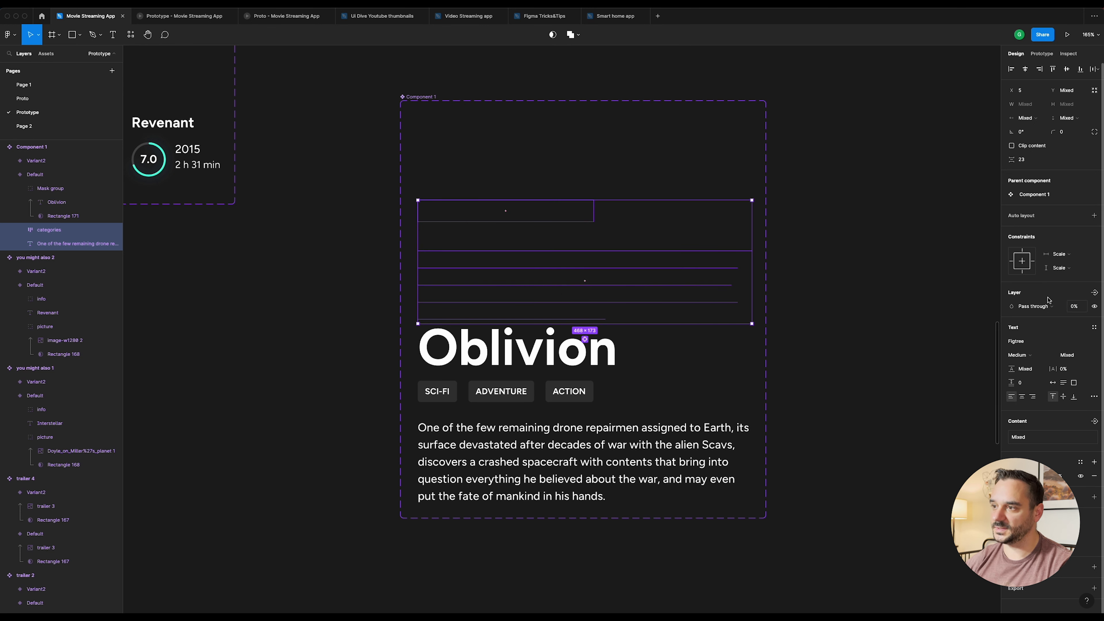
pyautogui.click(865, 89)
# Step: Connect the Default variant to Variant2 with an After delay trigger of 1ms, keeping the 800ms Smart animate transition
pyautogui.click(1041, 55)
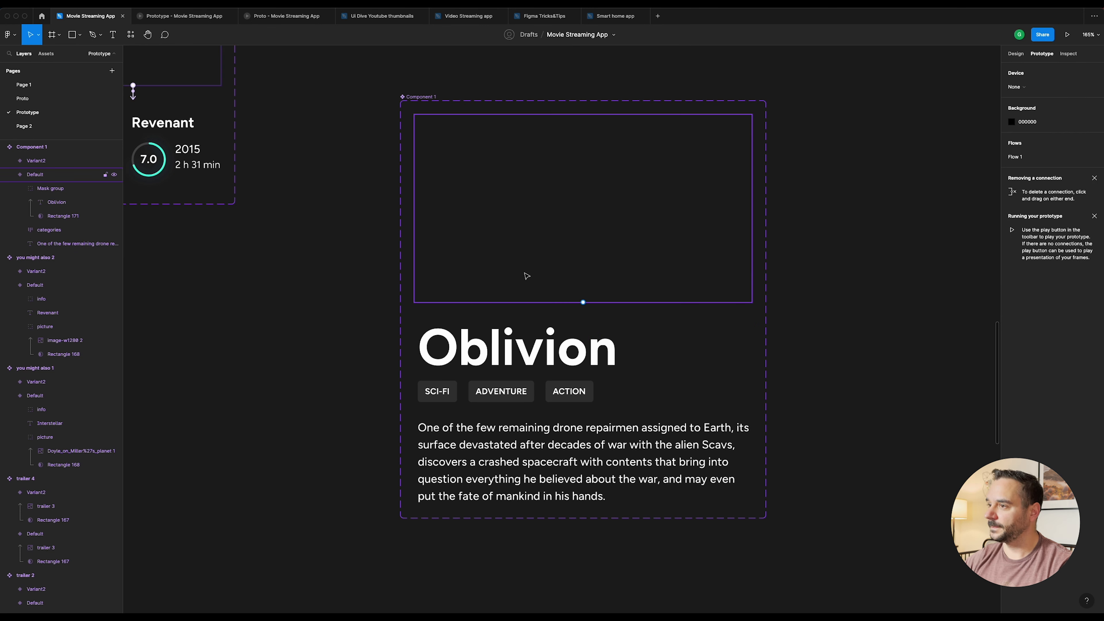
pyautogui.click(569, 245)
pyautogui.moveTo(583, 302); pyautogui.dragTo(584, 336)
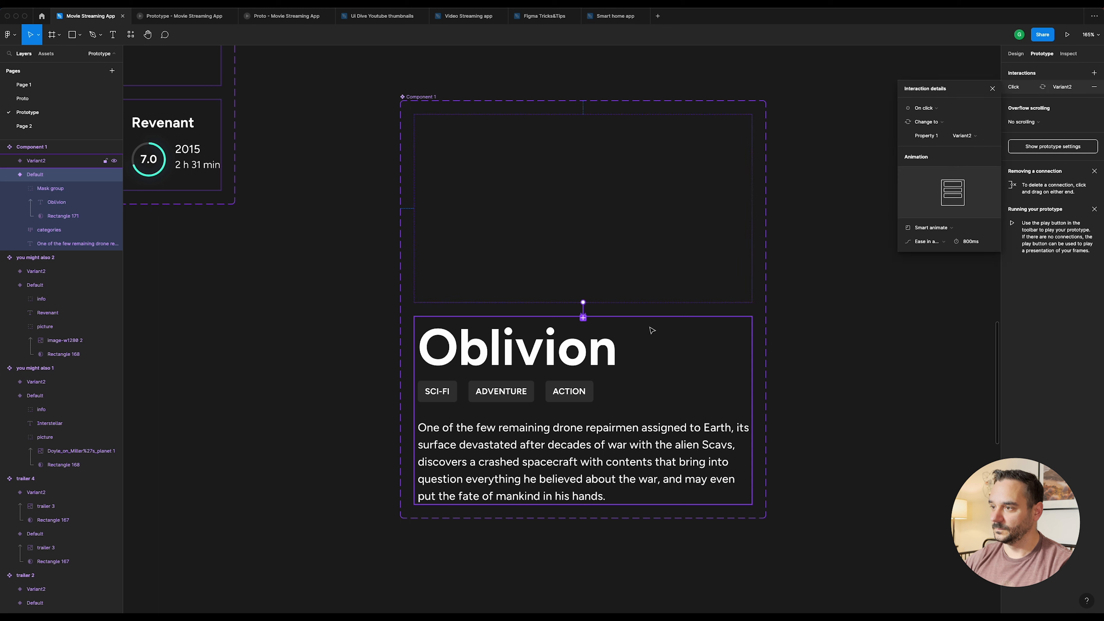
pyautogui.click(951, 112)
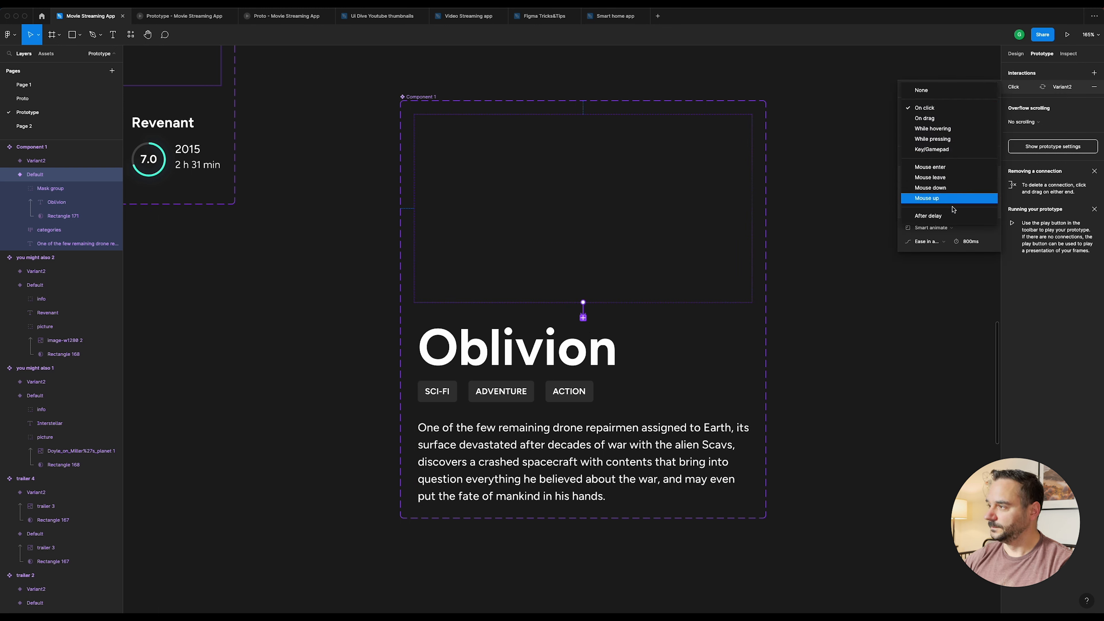
pyautogui.click(954, 222)
pyautogui.click(976, 112)
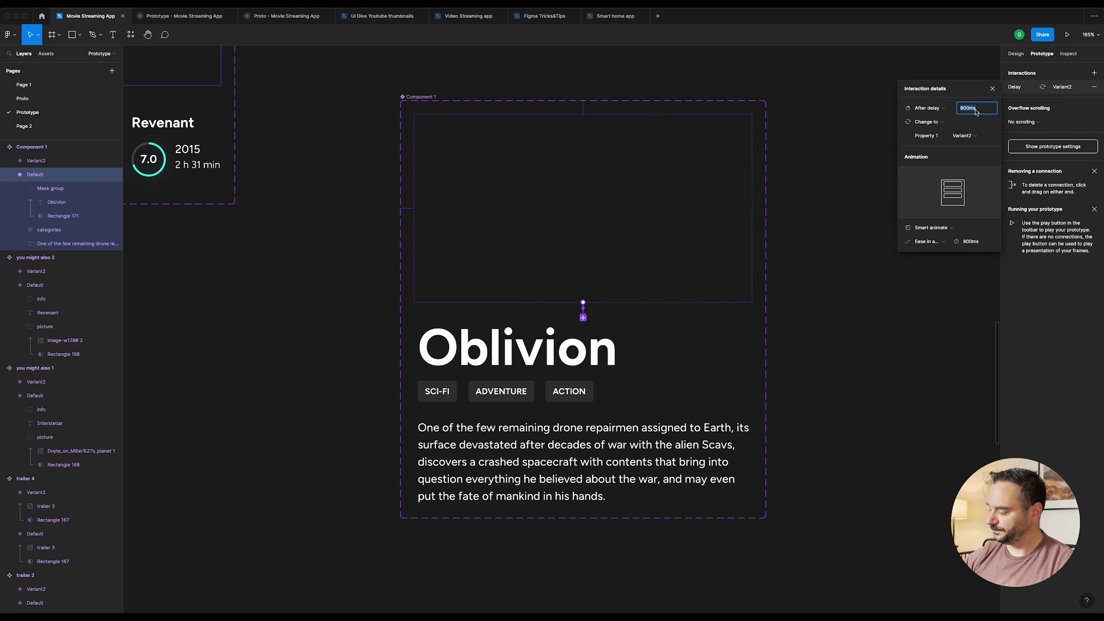
pyautogui.write('1')
pyautogui.press('Return')
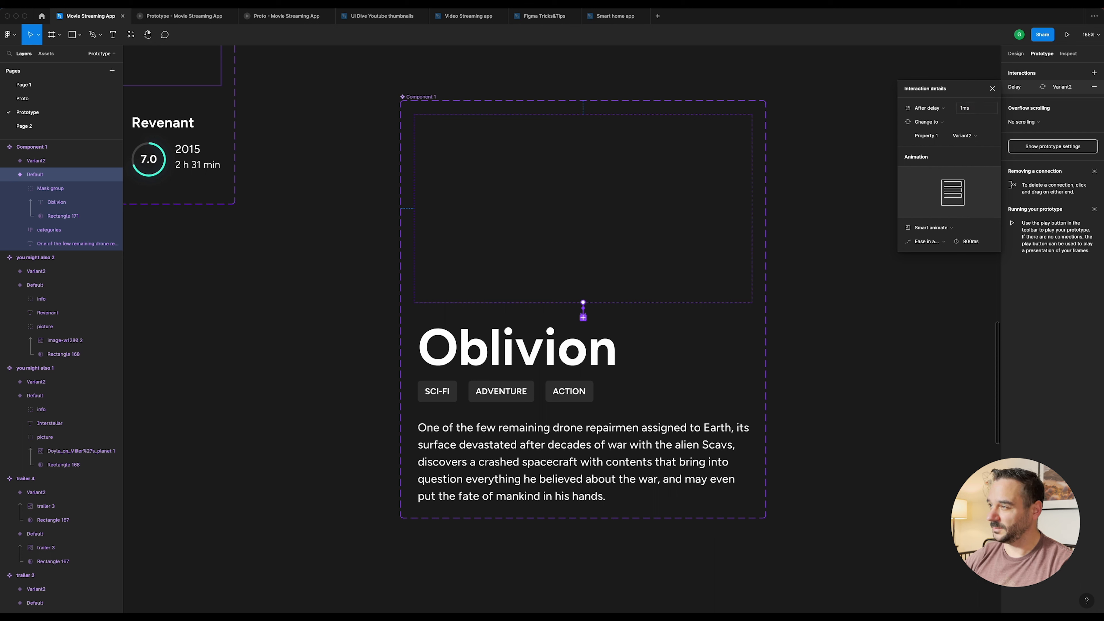
pyautogui.click(978, 245)
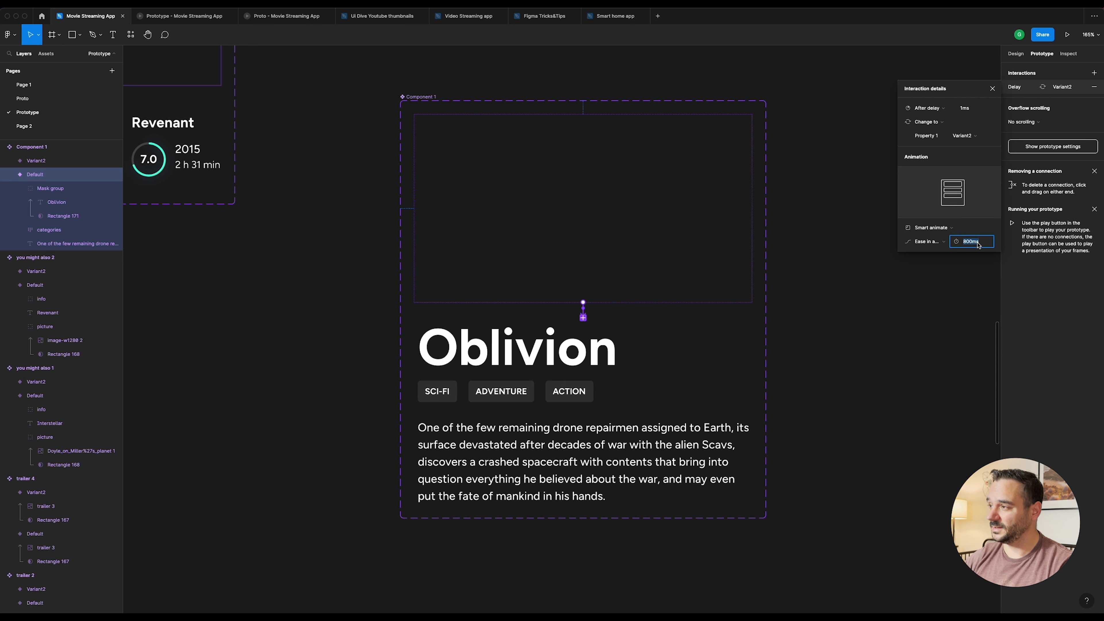
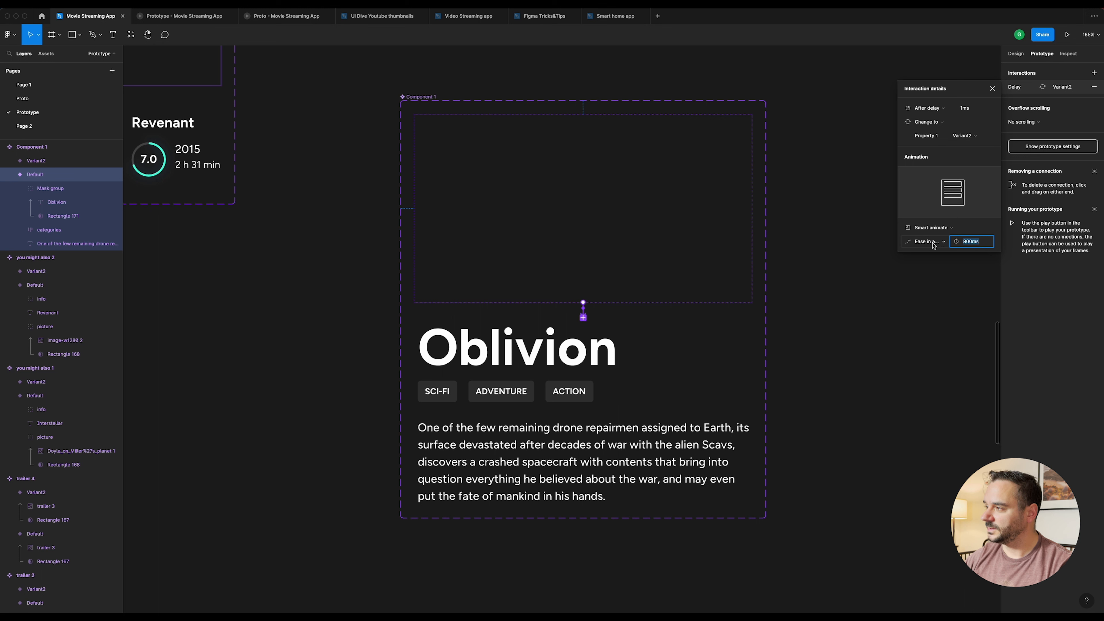
pyautogui.click(797, 97)
# Step: Rename the new component set as oblivion title main
pyautogui.click(416, 96)
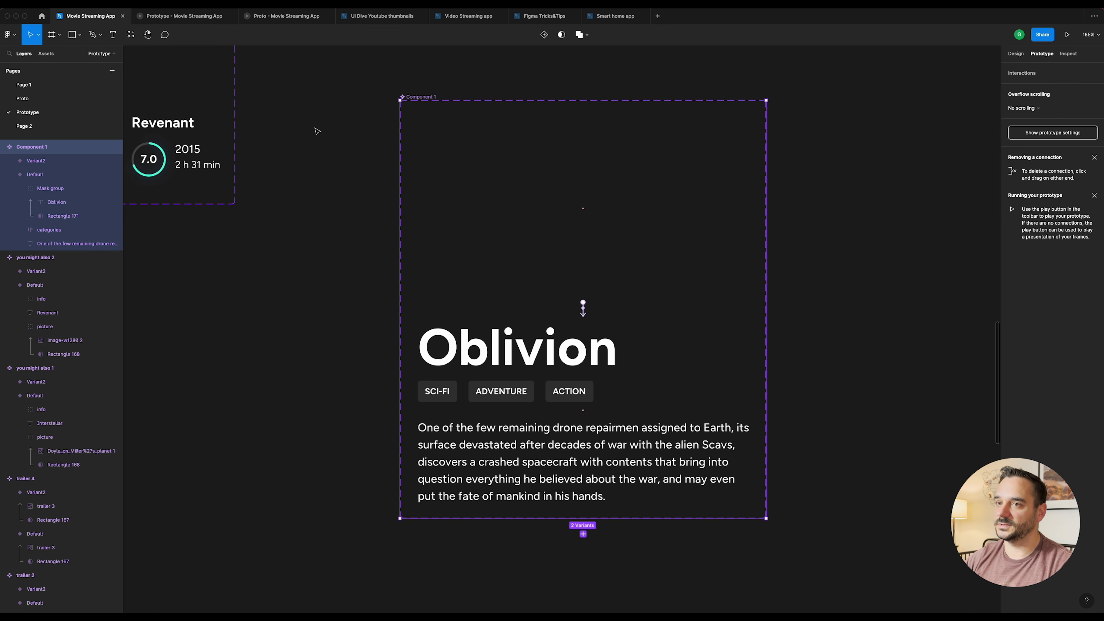
pyautogui.doubleClick(39, 147)
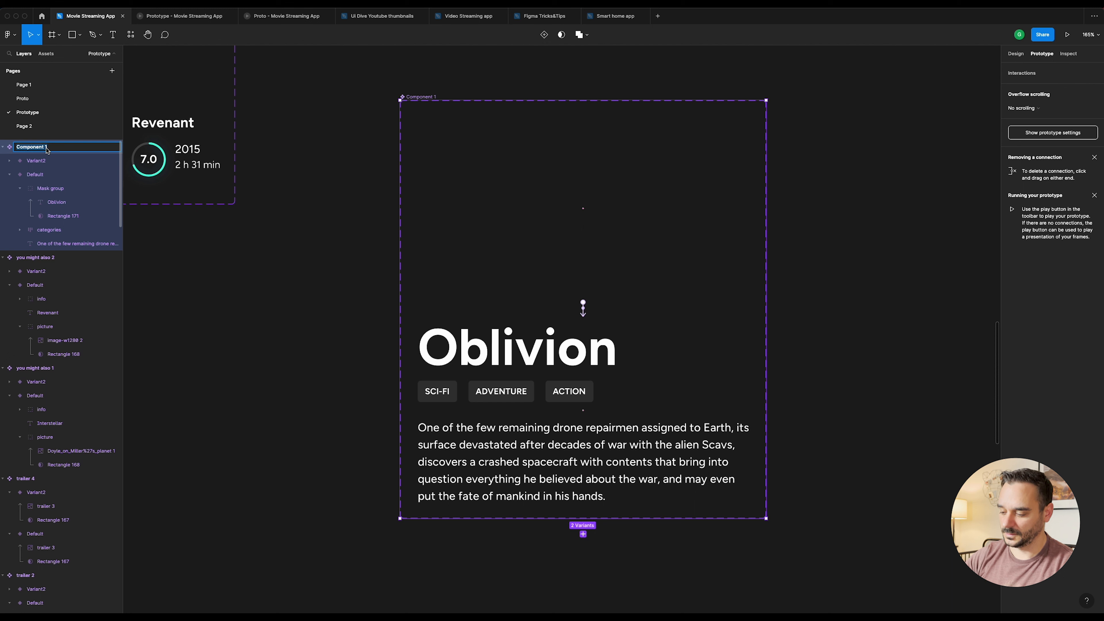
pyautogui.write('oblivion ti')
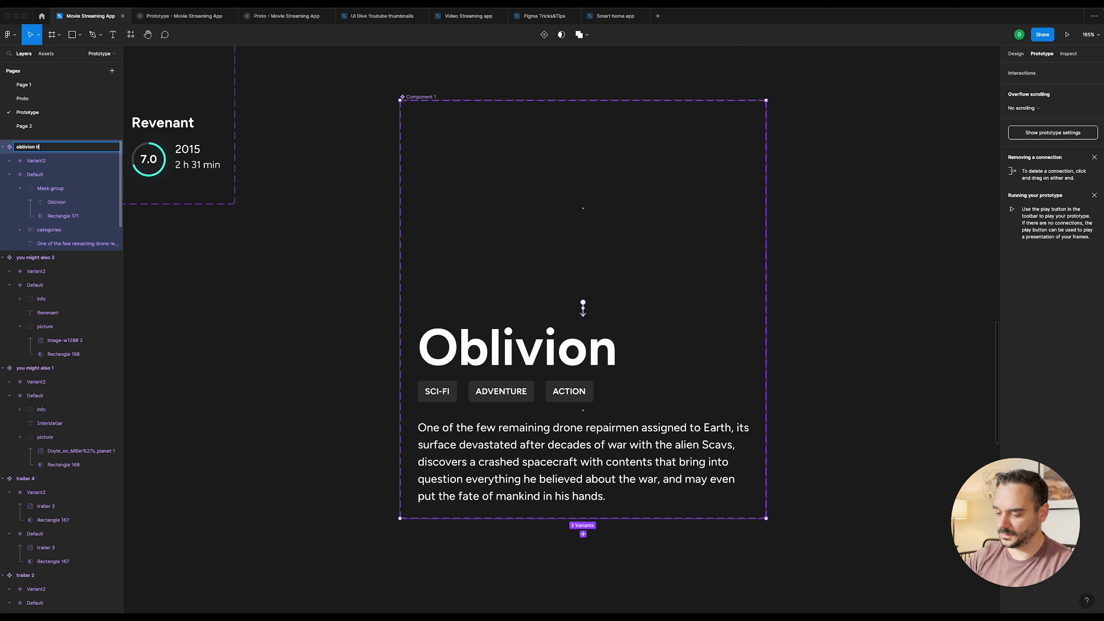
pyautogui.write('tle main')
pyautogui.press('Return')
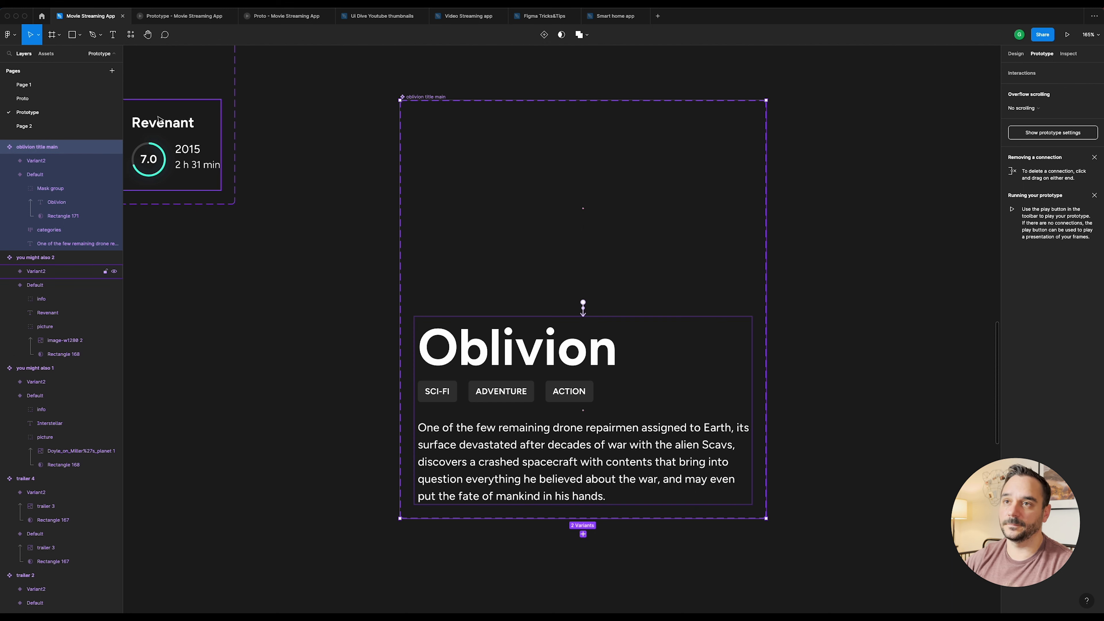
# Step: Move the oblivion title main component set beside you might also 2, with their top edges aligned
pyautogui.click(379, 108)
pyautogui.scroll(-1, 374, 105)
pyautogui.scroll(-5, 372, 104)
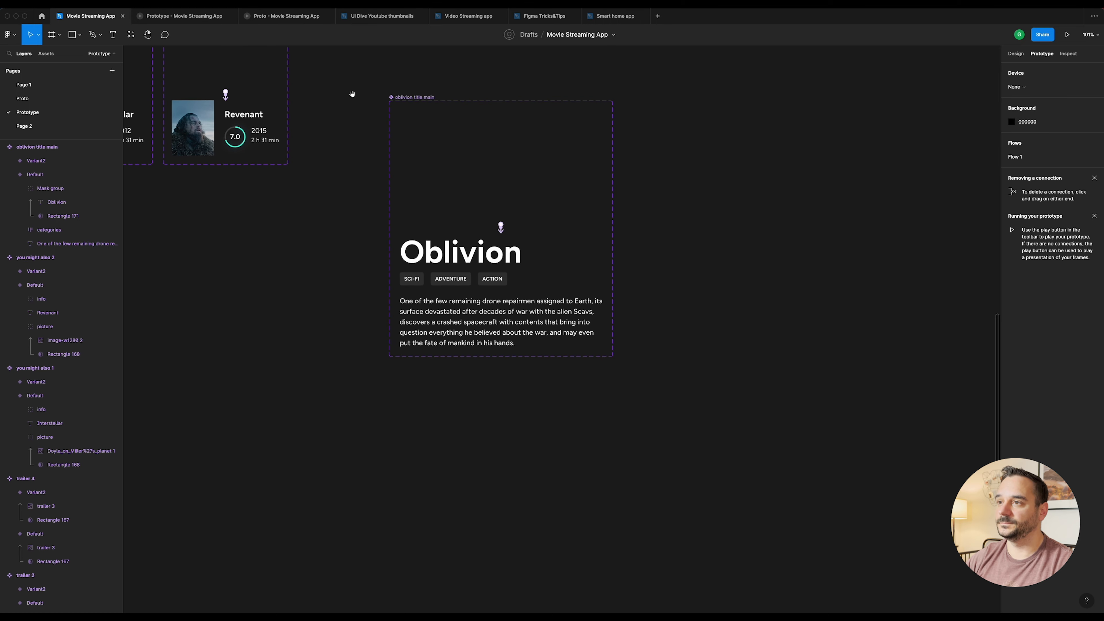
pyautogui.moveTo(352, 94); pyautogui.dragTo(535, 170)
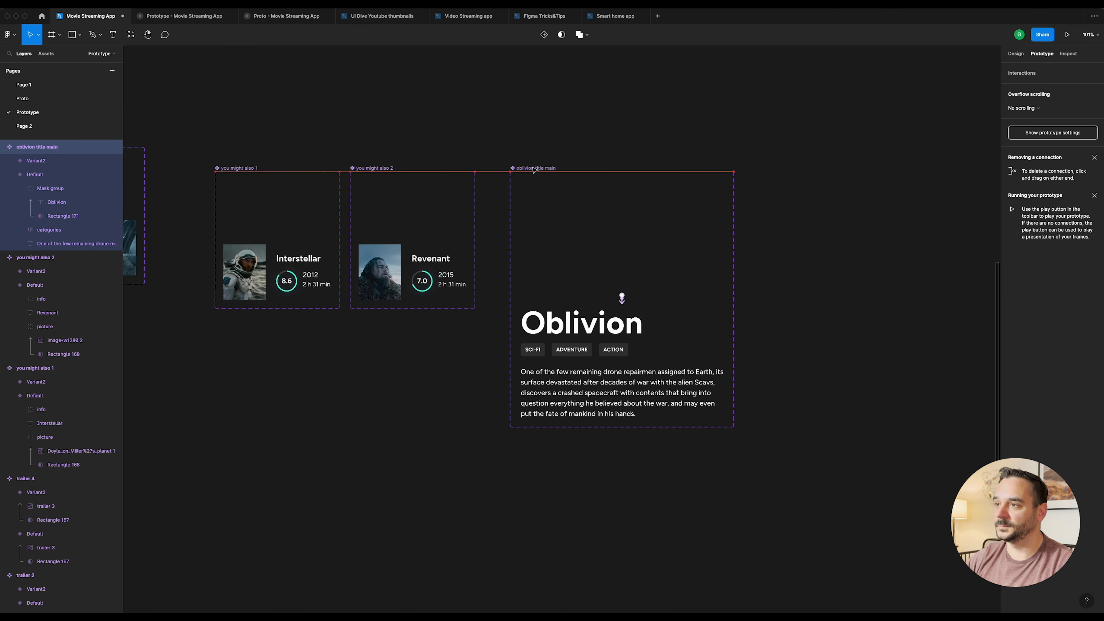
# Step: Align the component sets from Navigation transform to oblivion title main along their top edges and move them level with the Surface Pro 8 - 6 frame
pyautogui.scroll(-8, 535, 169)
pyautogui.hscroll(-2, 269, 158)
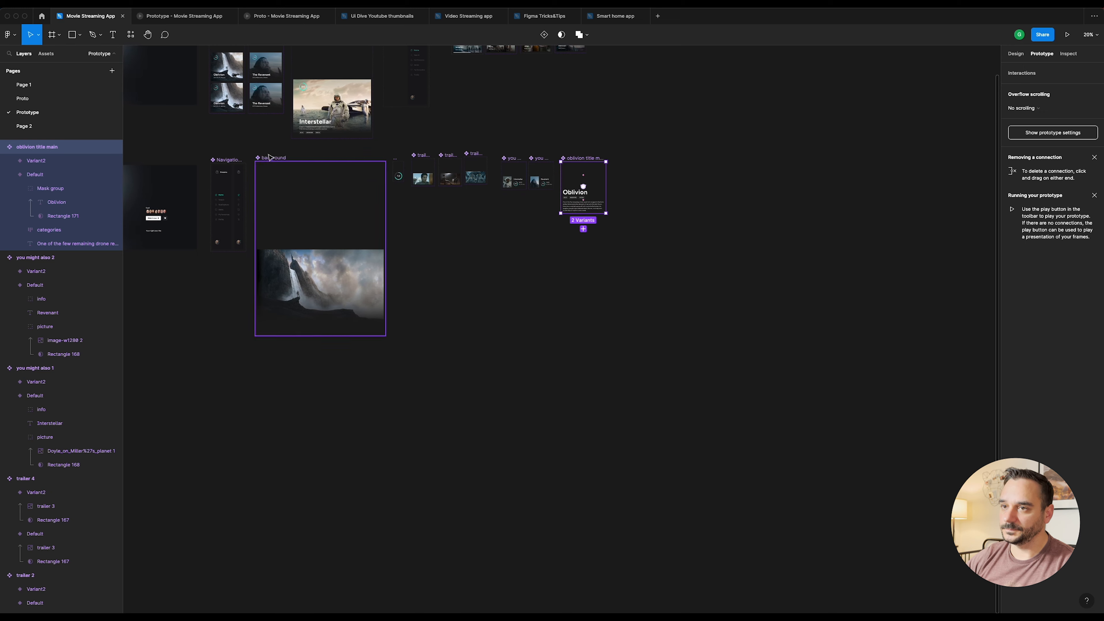
pyautogui.moveTo(213, 149); pyautogui.dragTo(744, 357)
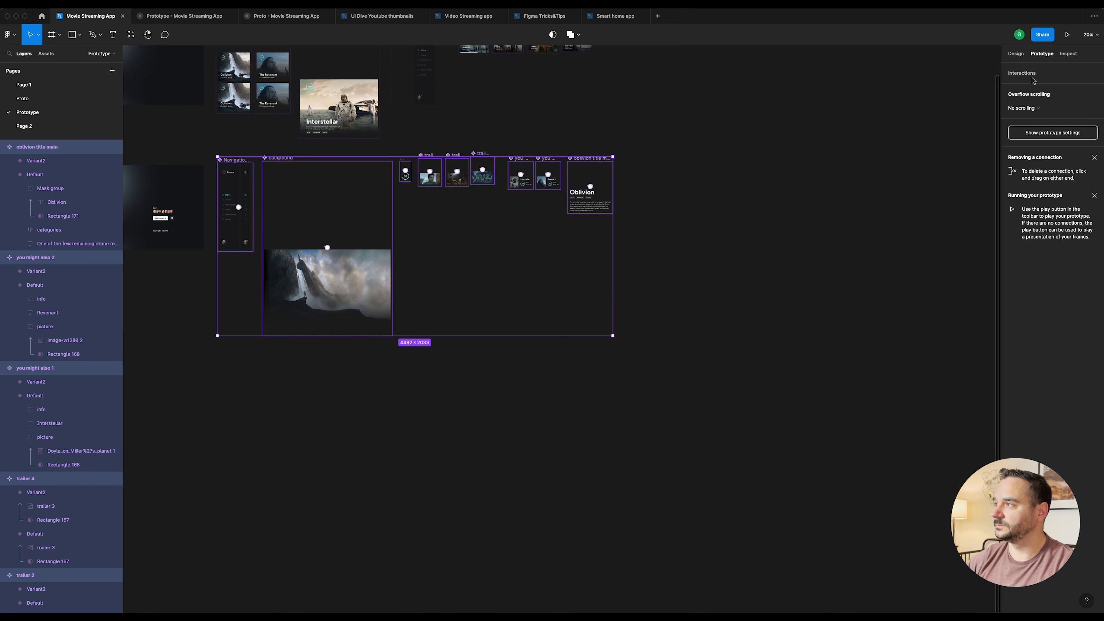
pyautogui.click(1016, 53)
pyautogui.click(1052, 70)
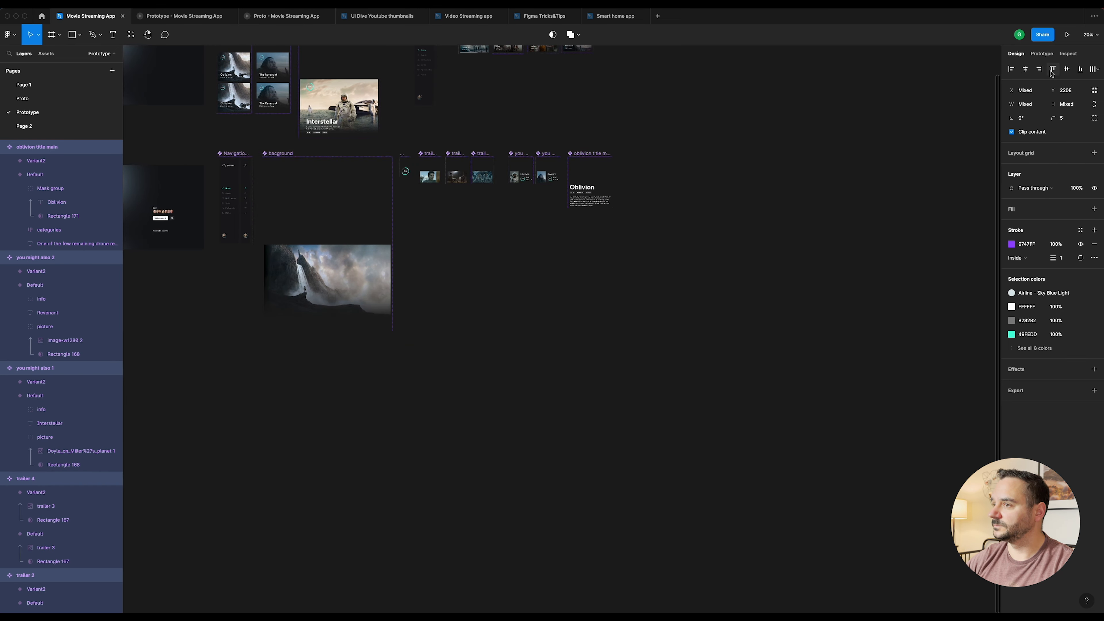
pyautogui.hscroll(-5, 764, 143)
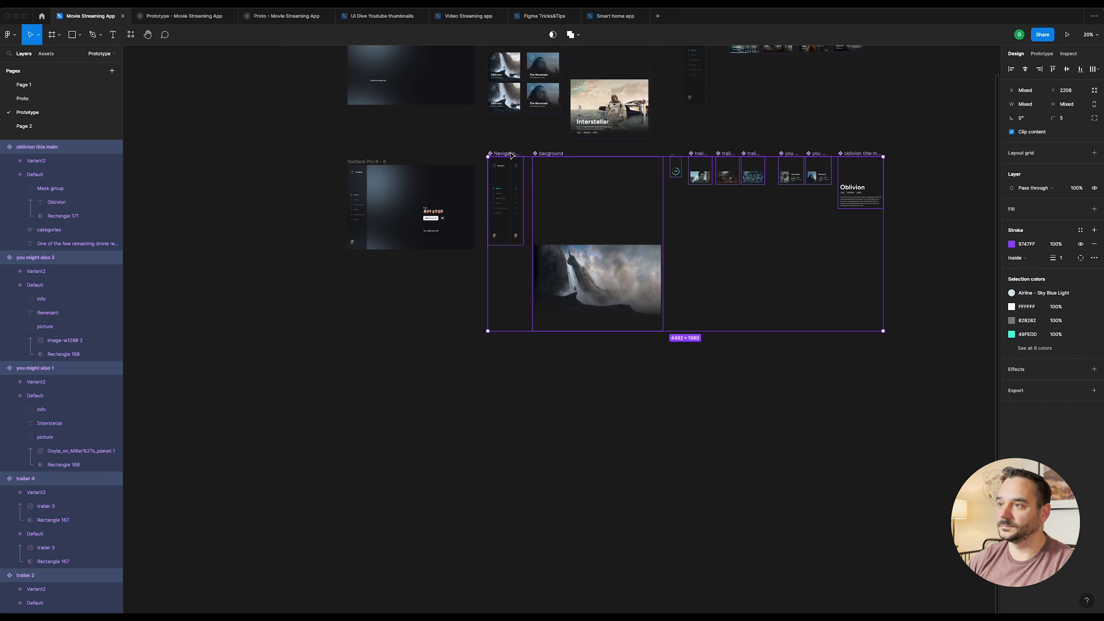
pyautogui.moveTo(511, 154); pyautogui.dragTo(512, 164)
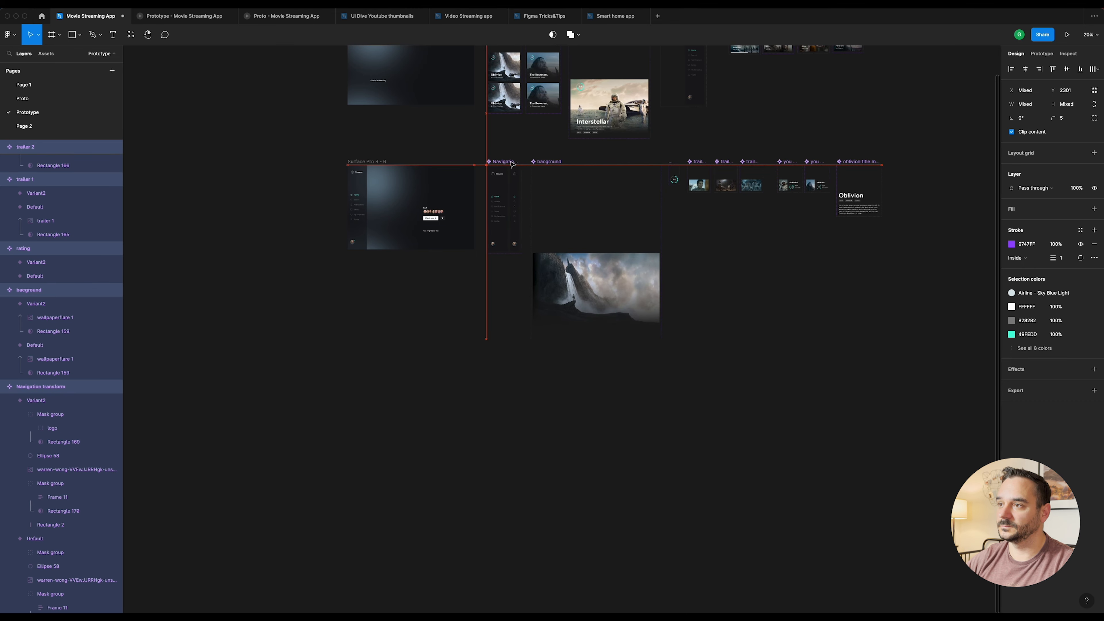
# Step: Insert an oblivion title main instance into the Surface Pro 8 - 6 frame above the Cast section
pyautogui.click(366, 161)
pyautogui.hotkey('shift', '2')
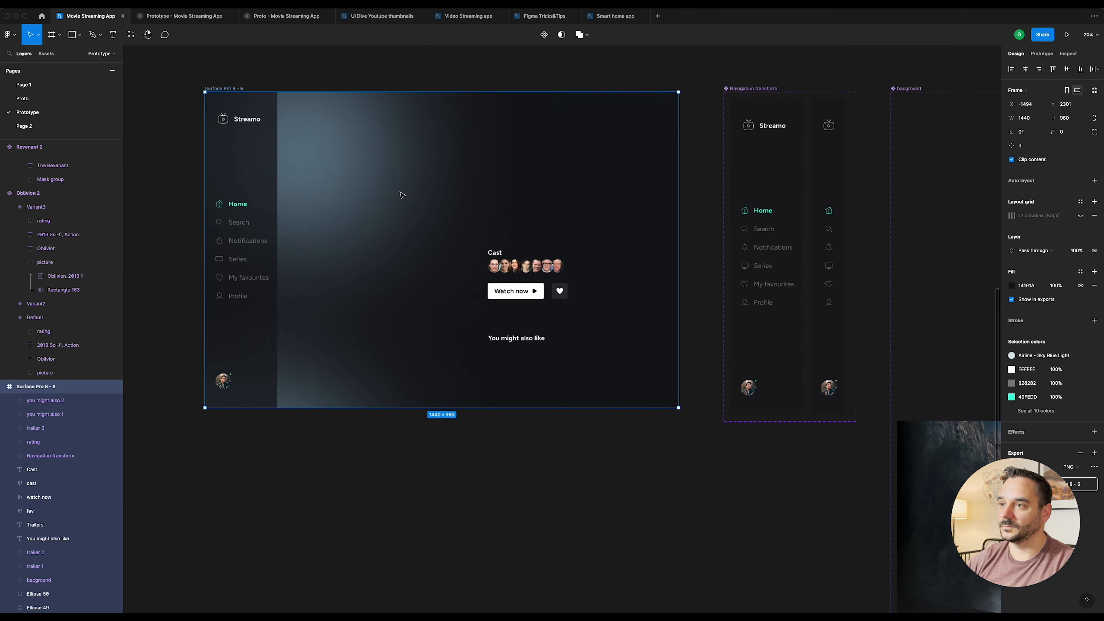
pyautogui.click(132, 36)
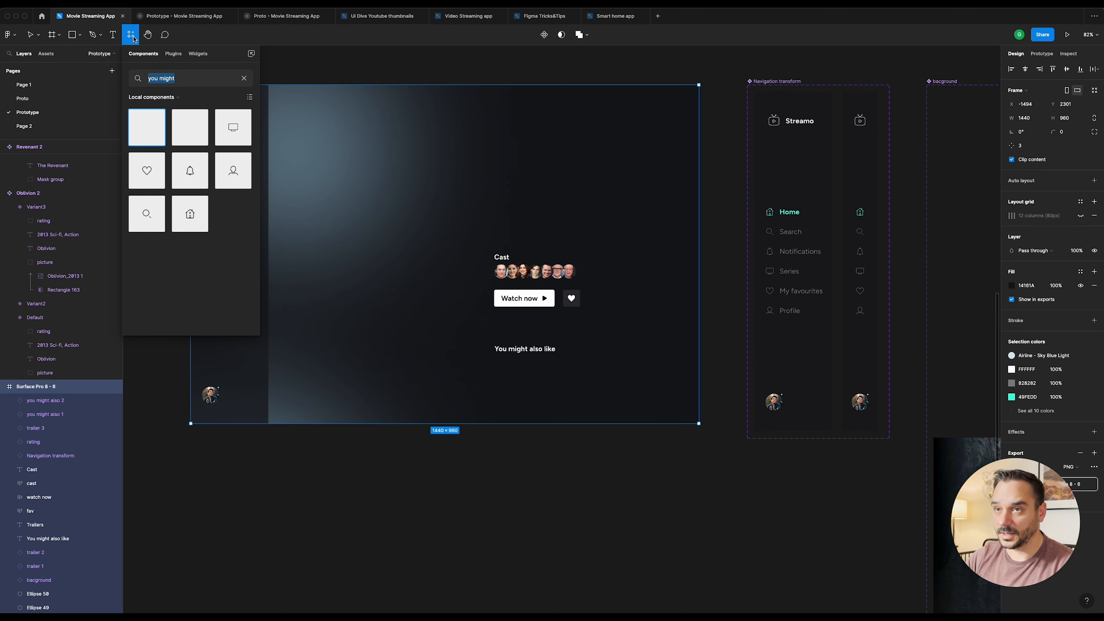
pyautogui.write('obli')
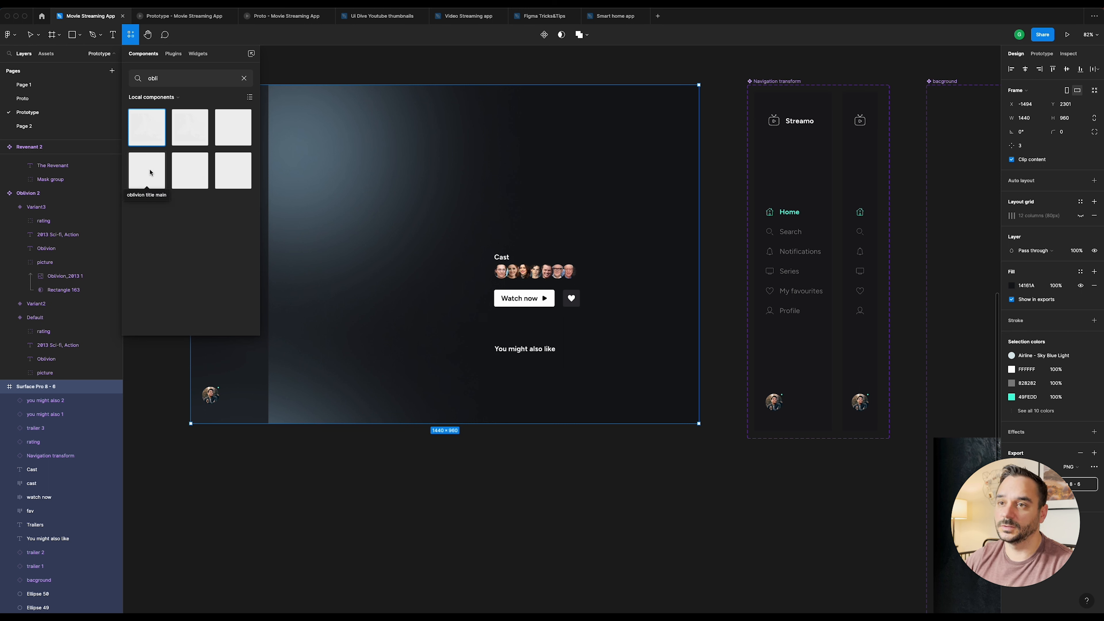
pyautogui.moveTo(151, 172); pyautogui.dragTo(544, 194)
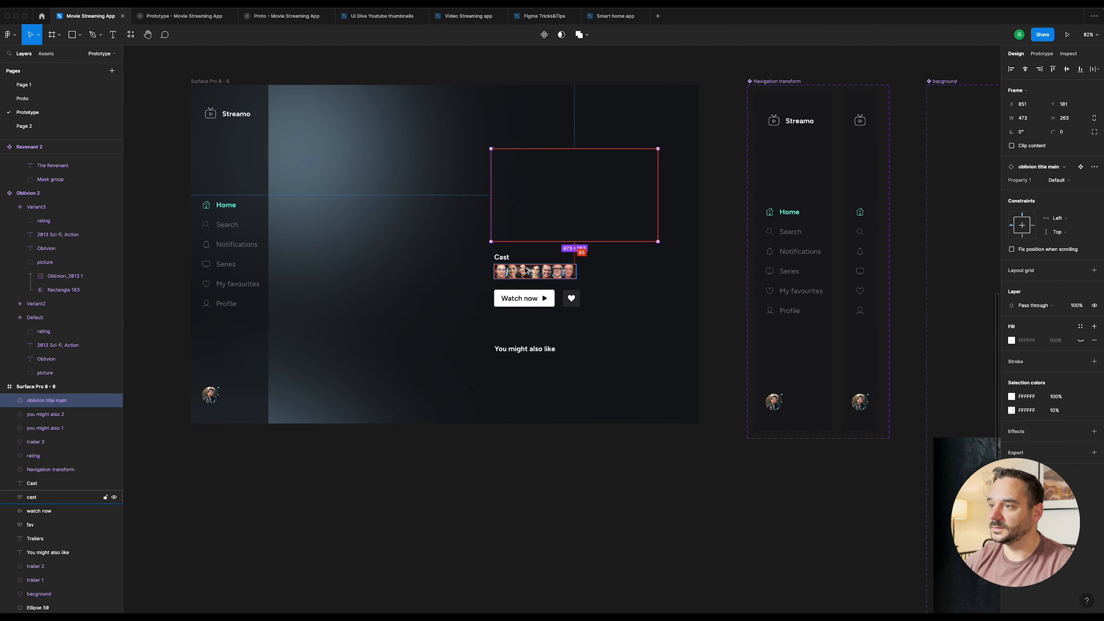
# Step: Nudge the oblivion title main instance 9 px to the right to X 860, lining it up with the Cast heading
pyautogui.press('Right')
pyautogui.press('Right')
pyautogui.press('Right')
pyautogui.press('Right')
pyautogui.press('Right')
pyautogui.press('Right')
pyautogui.press('Right')
pyautogui.press('Right')
pyautogui.press('Right')
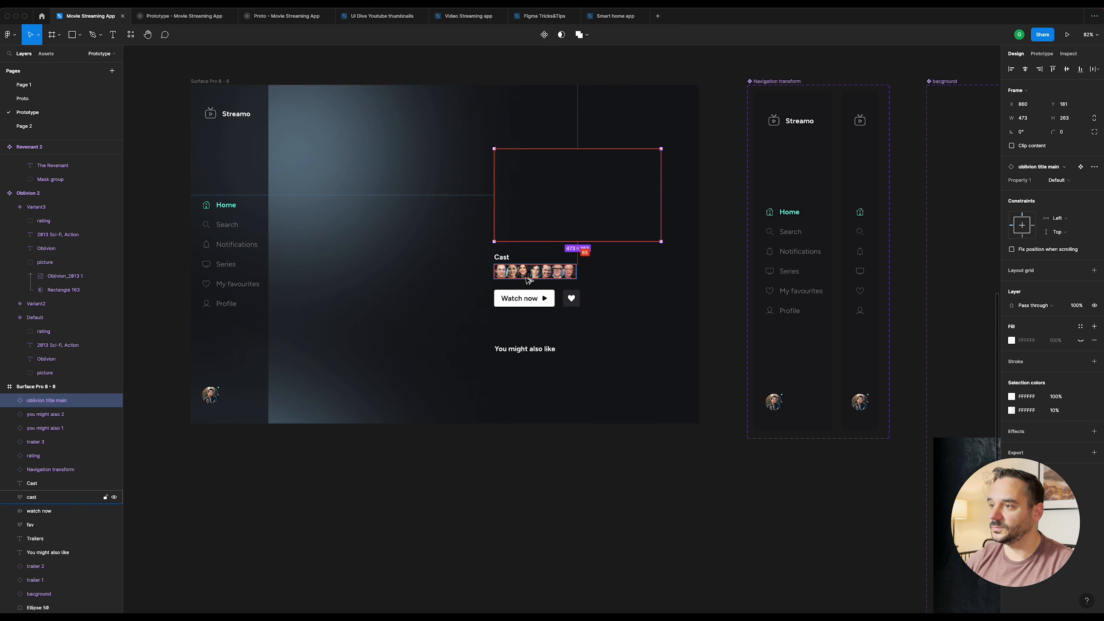
pyautogui.moveTo(500, 259)
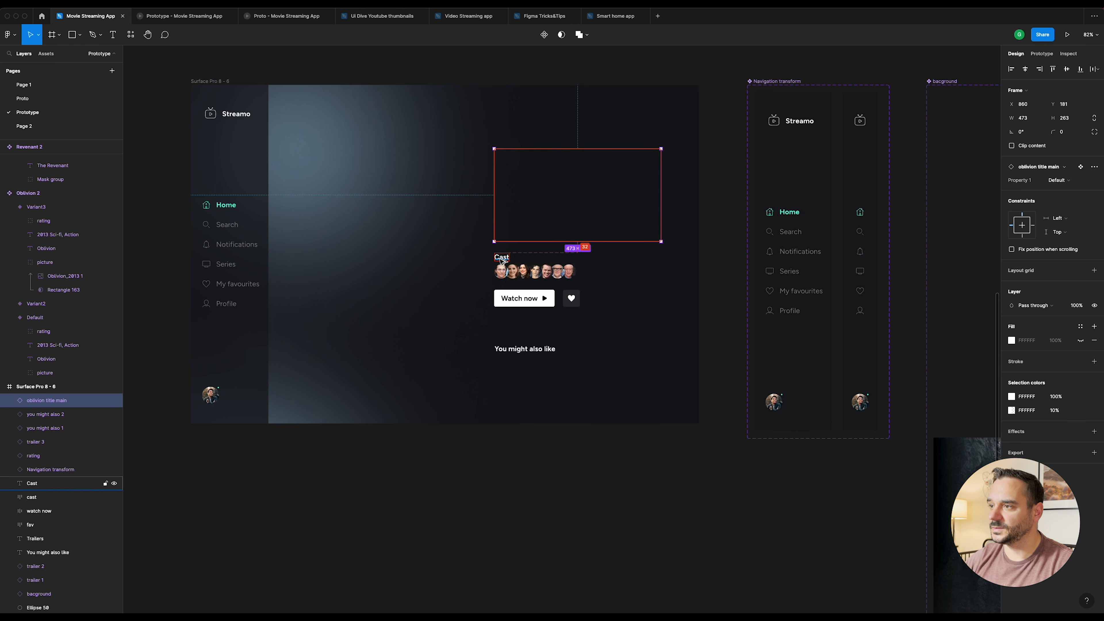
# Step: Replay the prototype several times, opening the Oblivion detail screen to check the timing of the title and card animations
pyautogui.click(200, 20)
pyautogui.press('r')
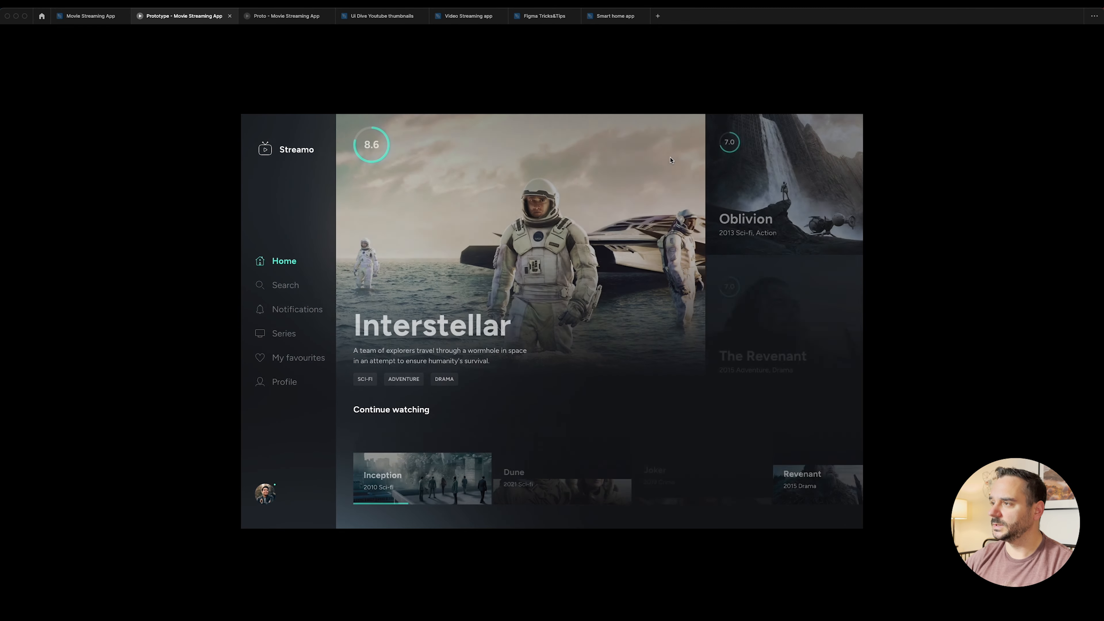
pyautogui.click(749, 185)
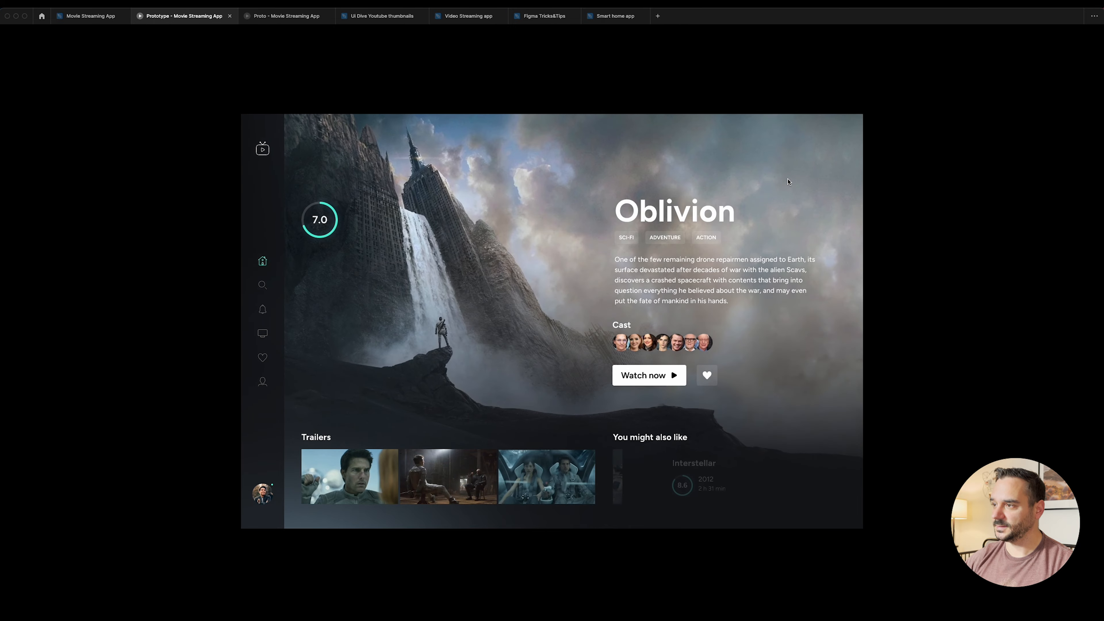
pyautogui.press('r')
pyautogui.click(788, 181)
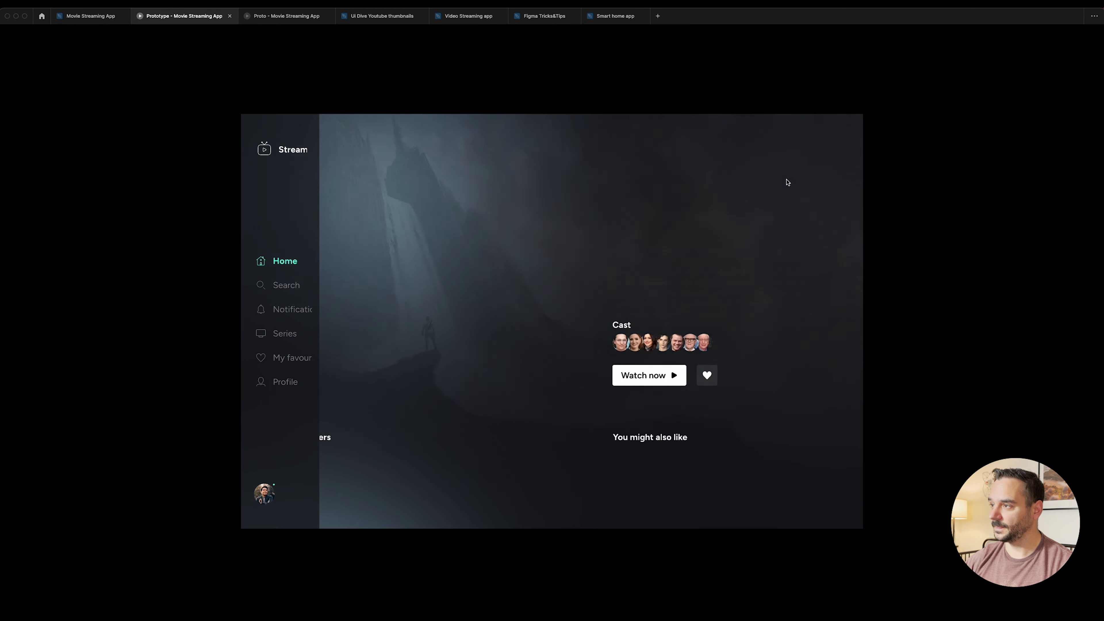
pyautogui.press('r')
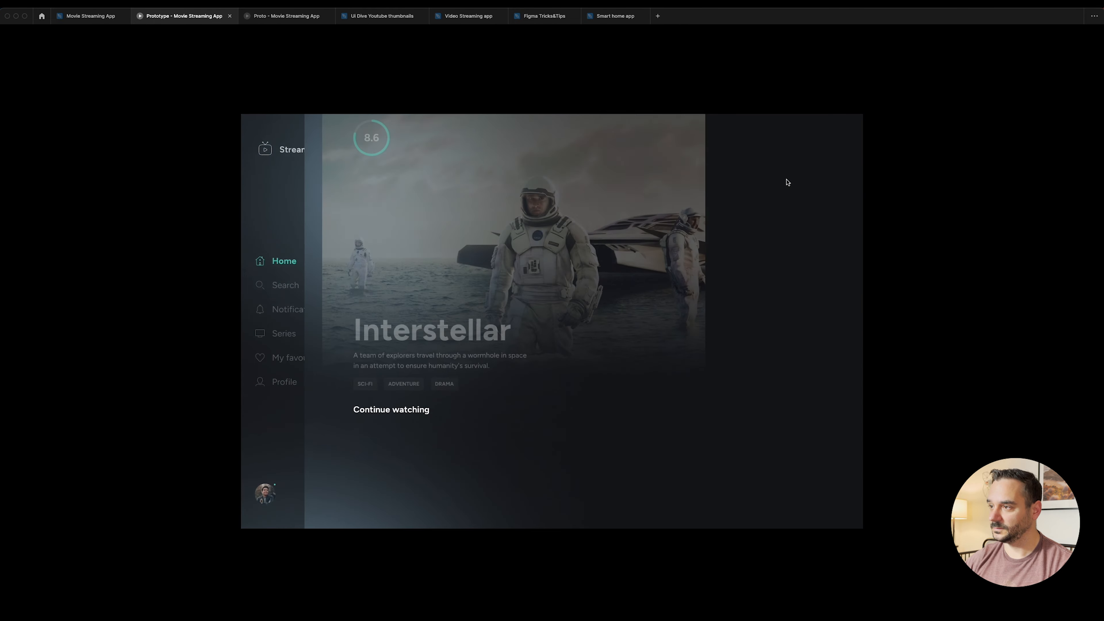
pyautogui.click(813, 167)
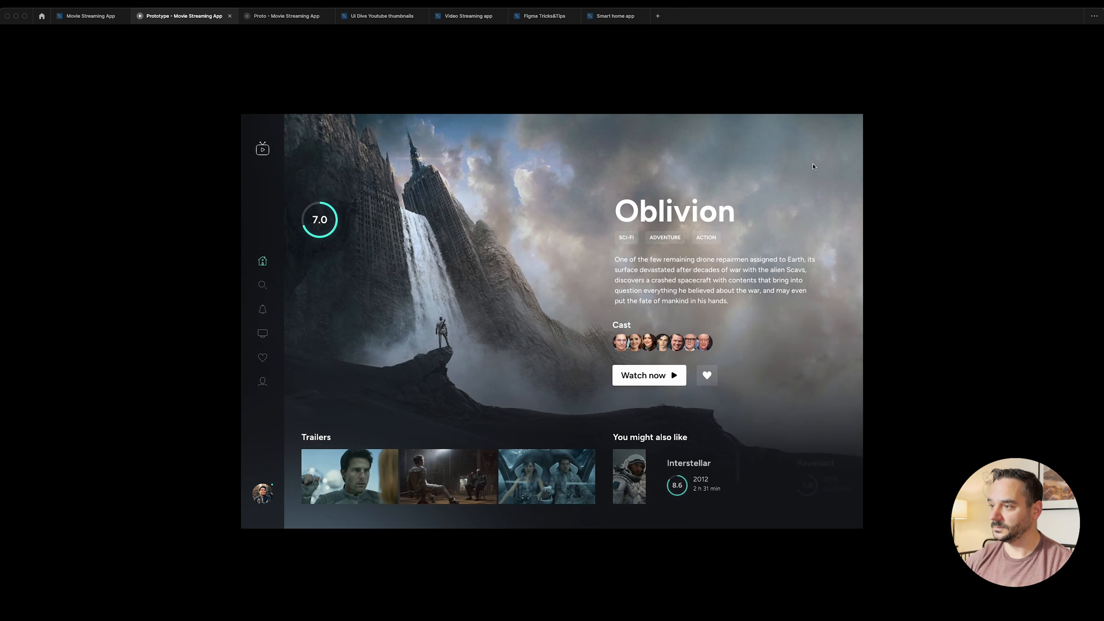
pyautogui.press('r')
pyautogui.click(815, 164)
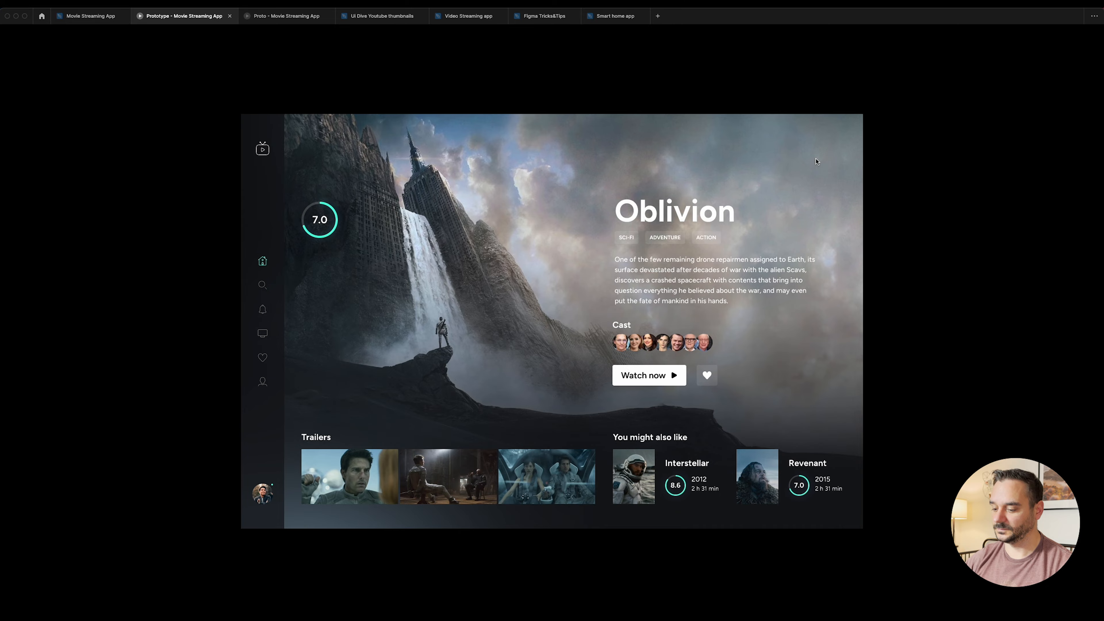
pyautogui.press('r')
pyautogui.click(815, 162)
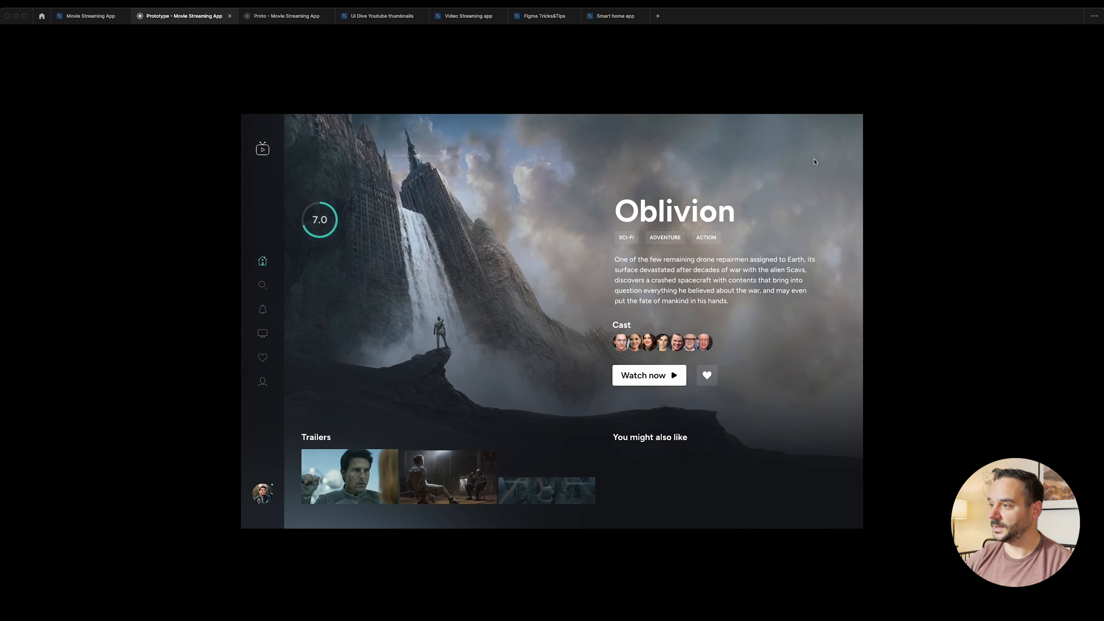
# Step: Cut the Cast heading and cast portrait row from the Surface Pro 8 - 6 frame and paste them beside oblivion title main
pyautogui.click(90, 16)
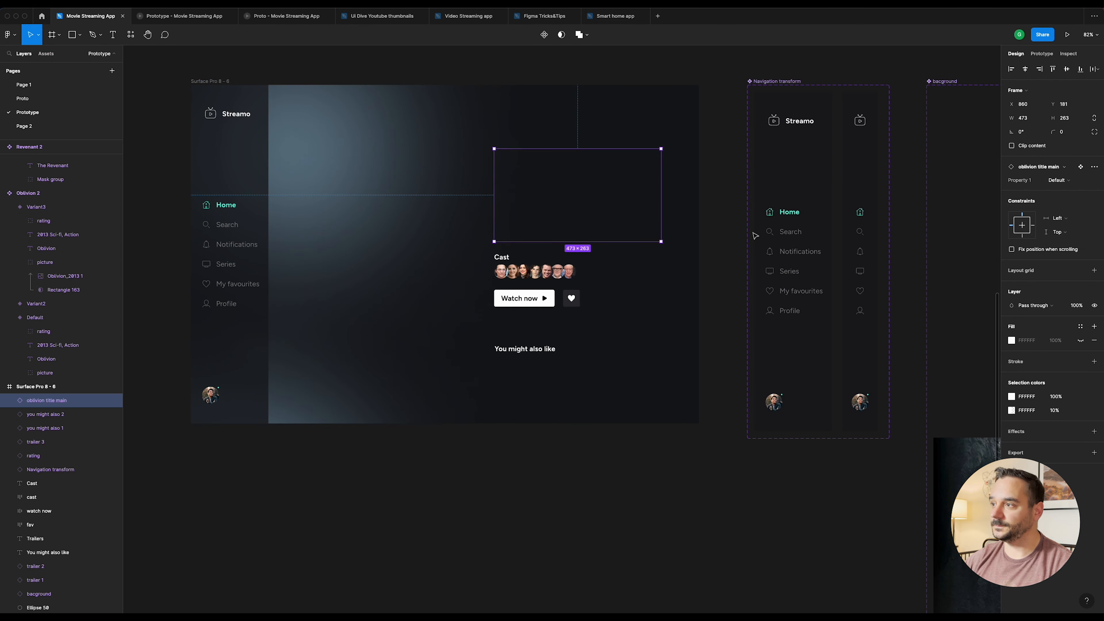
pyautogui.scroll(-6, 748, 222)
pyautogui.hscroll(6, 747, 220)
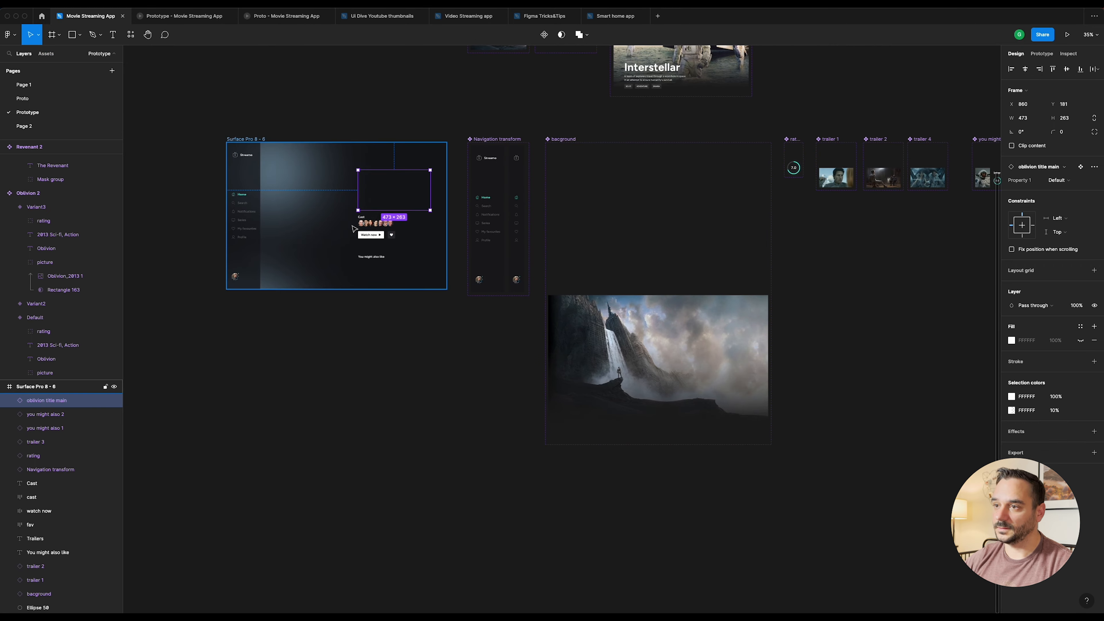
pyautogui.click(360, 224)
pyautogui.scroll(10, 359, 218)
pyautogui.keyDown('shift'); pyautogui.click(359, 205); pyautogui.keyUp('shift')
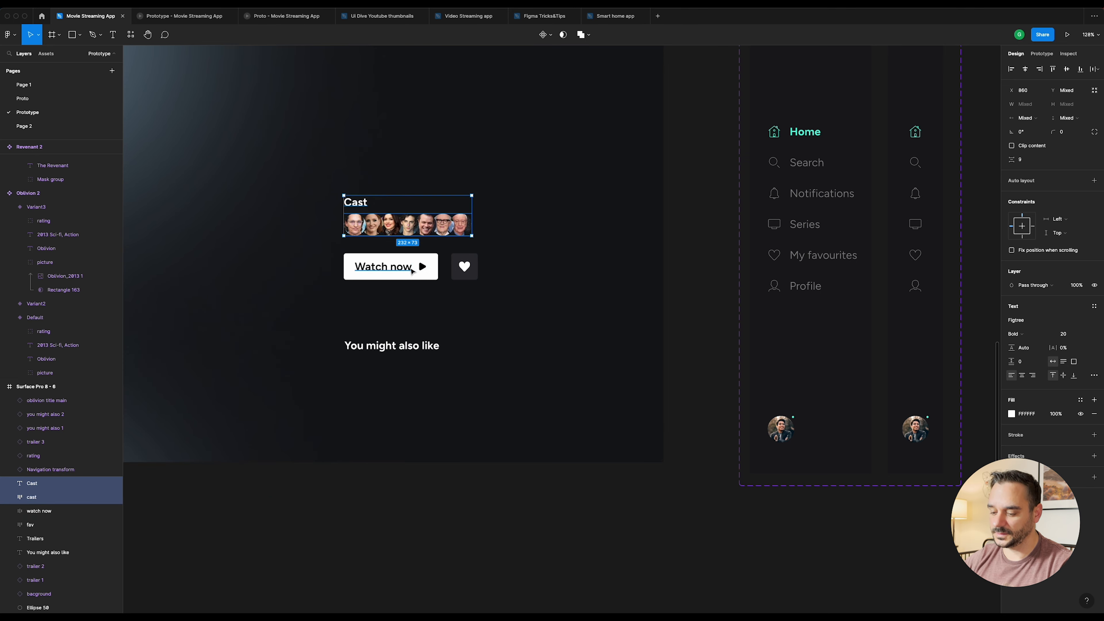
pyautogui.press('super+x')
pyautogui.scroll(-10, 396, 242)
pyautogui.hscroll(5, 752, 212)
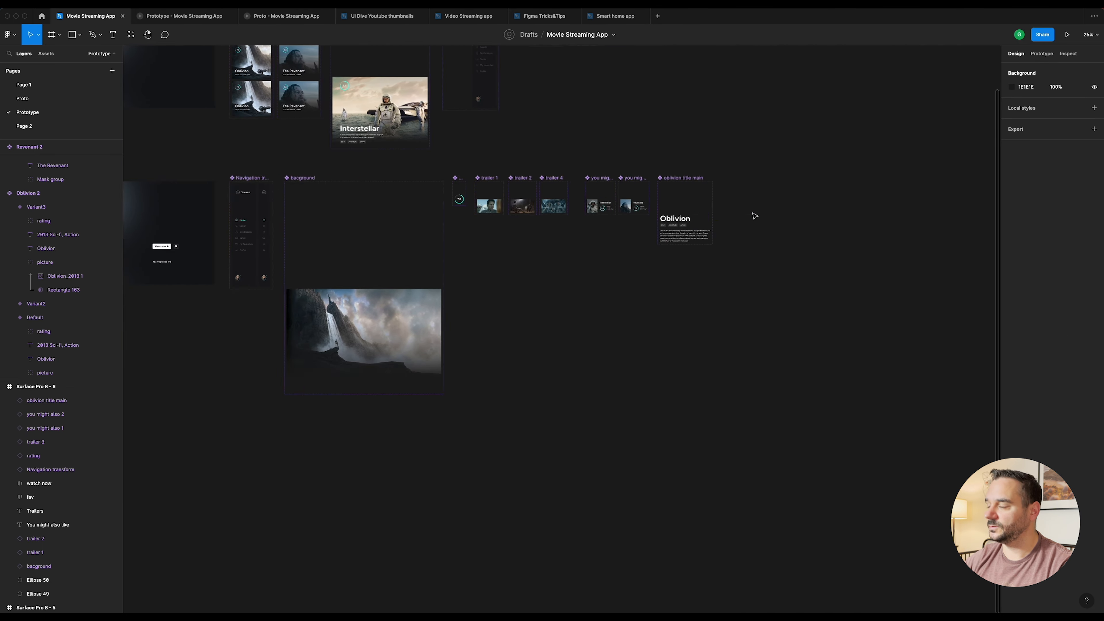
pyautogui.hscroll(5, 754, 216)
pyautogui.scroll(10, 474, 195)
pyautogui.press('super+v')
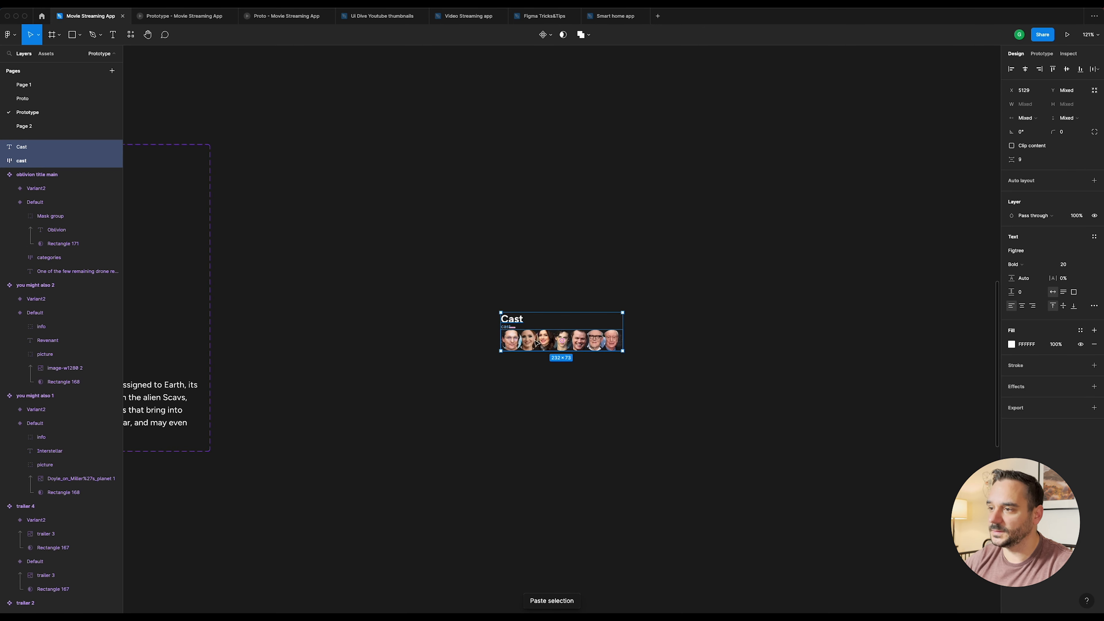
# Step: Turn the pasted Cast heading and portrait row into a single component
pyautogui.scroll(-2, 536, 344)
pyautogui.scroll(8, 307, 158)
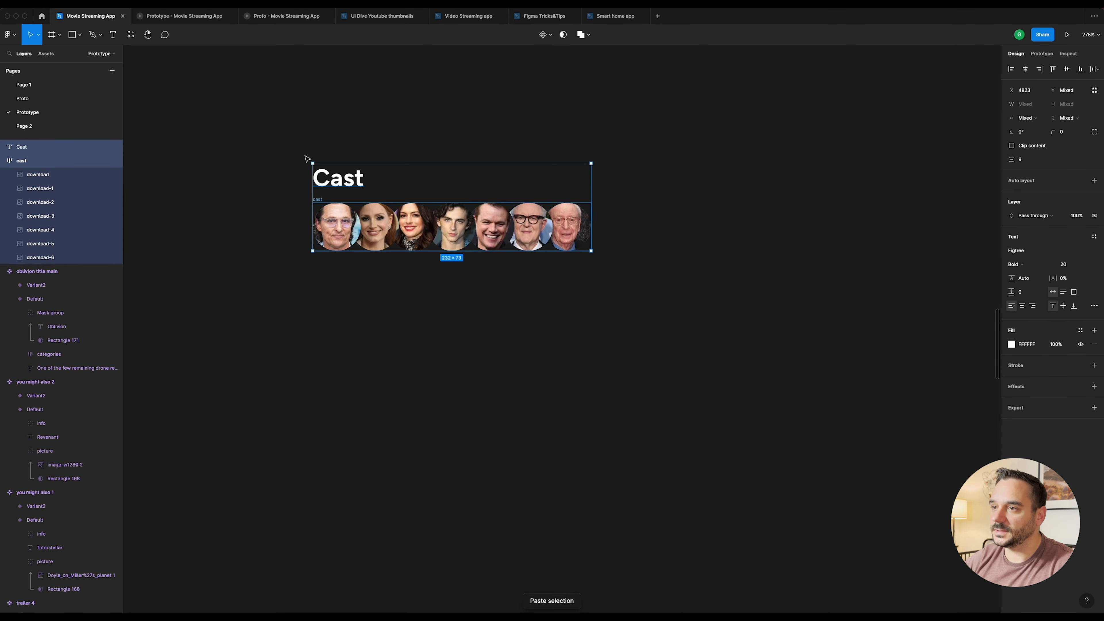
pyautogui.moveTo(292, 145); pyautogui.dragTo(683, 338)
pyautogui.press('super+alt+k')
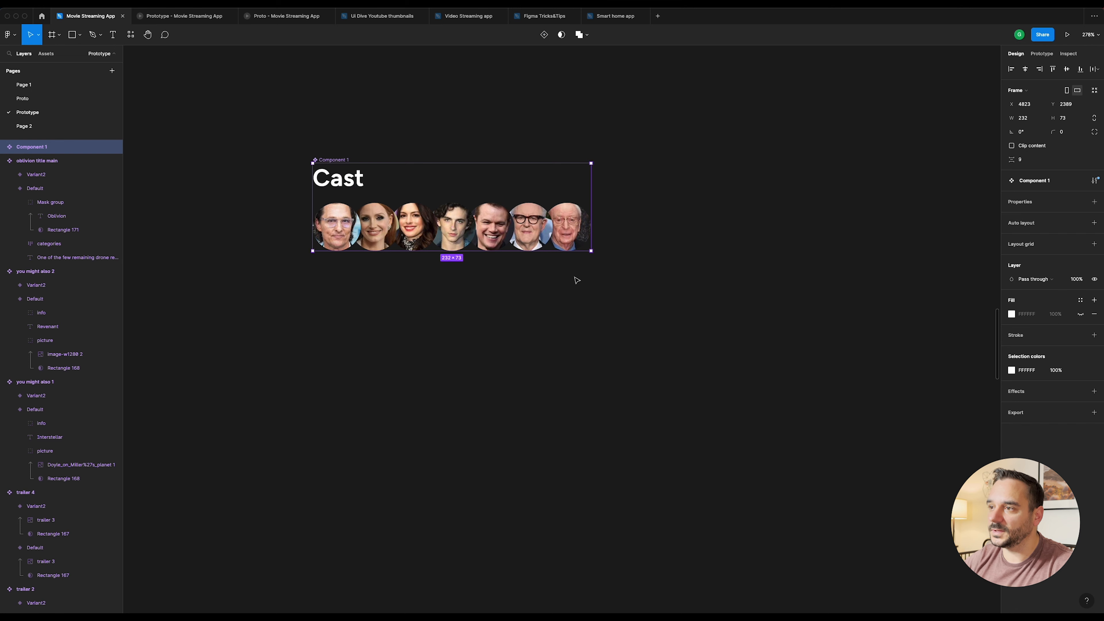
pyautogui.doubleClick(523, 228)
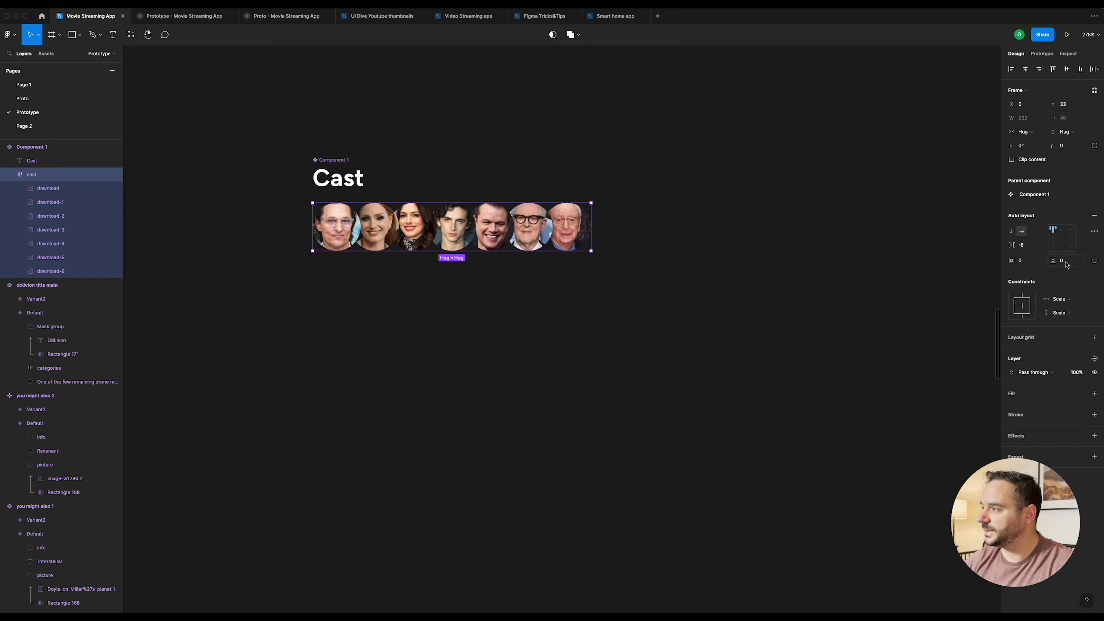
pyautogui.click(441, 157)
pyautogui.click(344, 160)
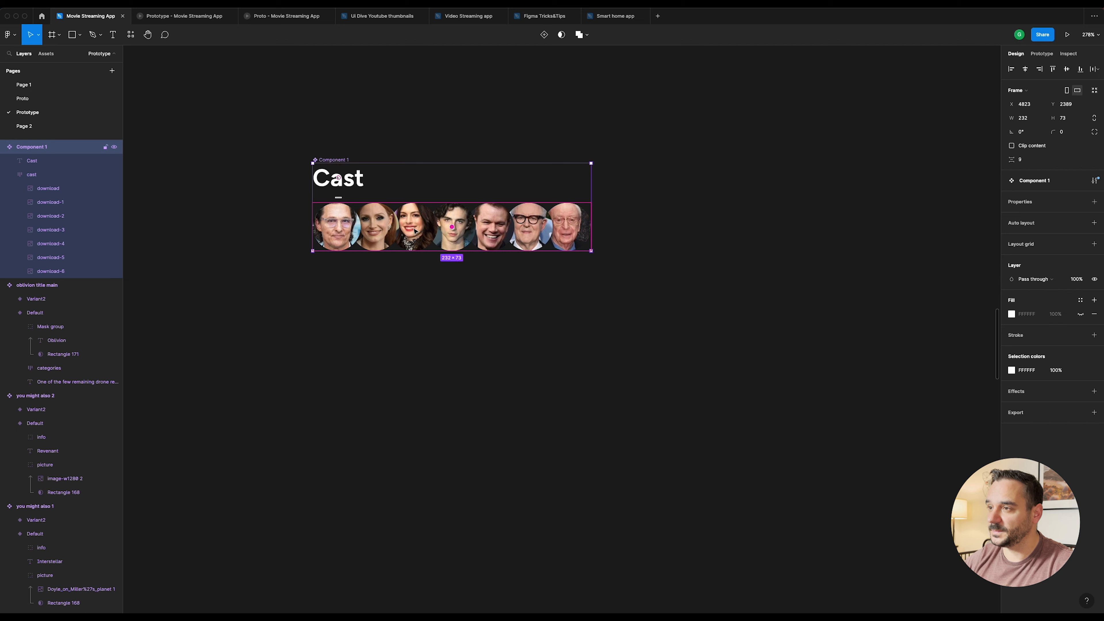
pyautogui.press('Escape')
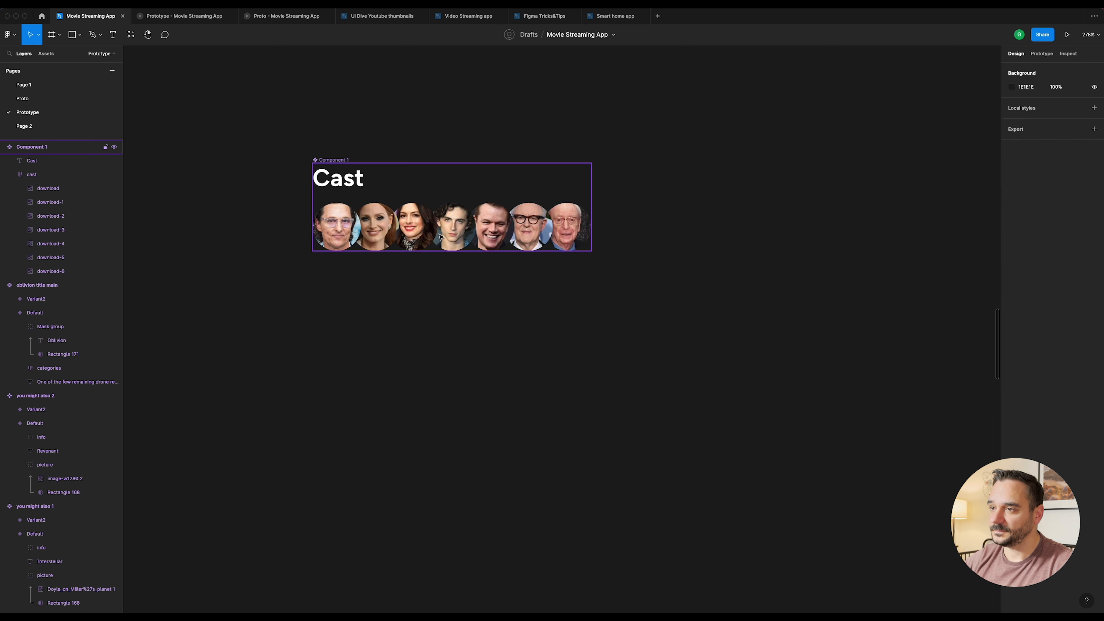
# Step: Try an auto layout item spacing of 32 for the cast portrait row and undo it
pyautogui.doubleClick(446, 236)
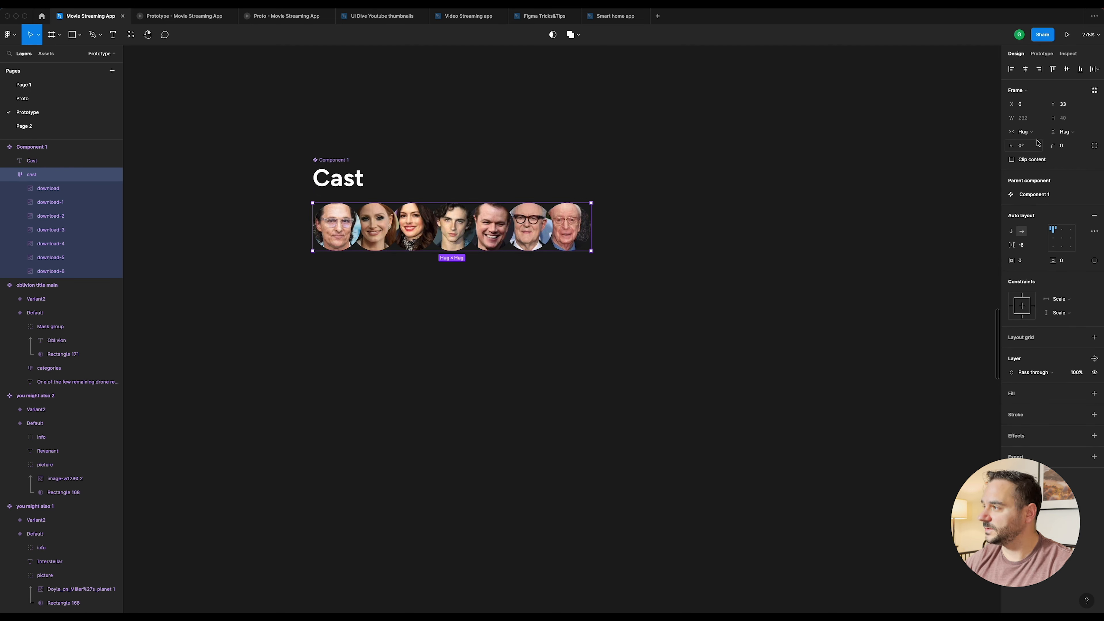
pyautogui.click(1030, 246)
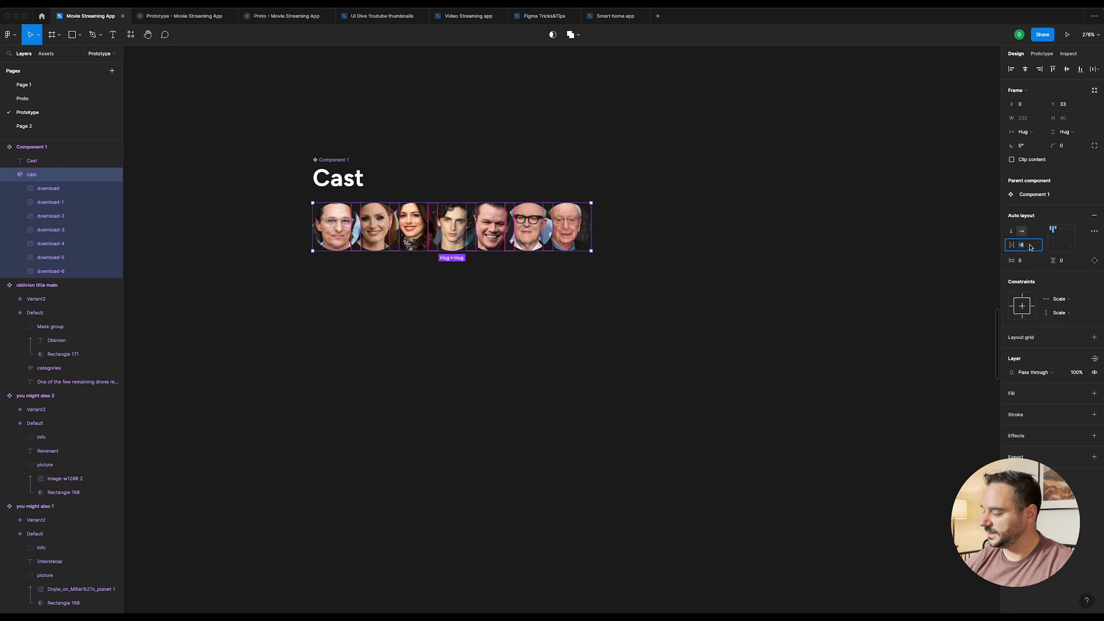
pyautogui.write('32')
pyautogui.press('Return')
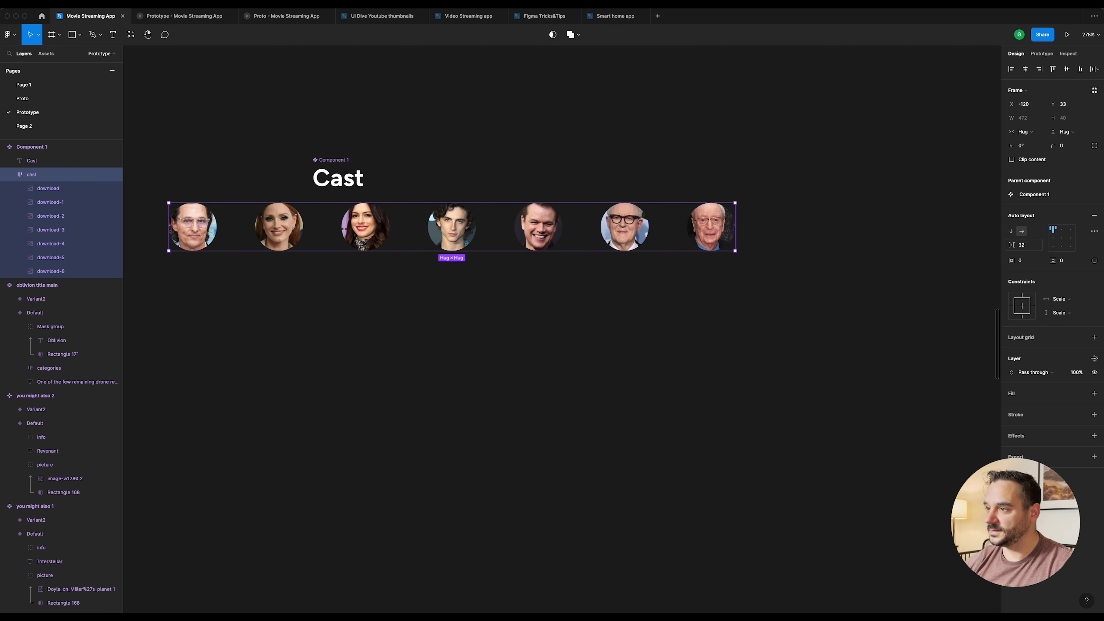
pyautogui.press('super+z')
# Step: Set the auto layout item spacing of the cast portrait row to 16
pyautogui.click(1030, 247)
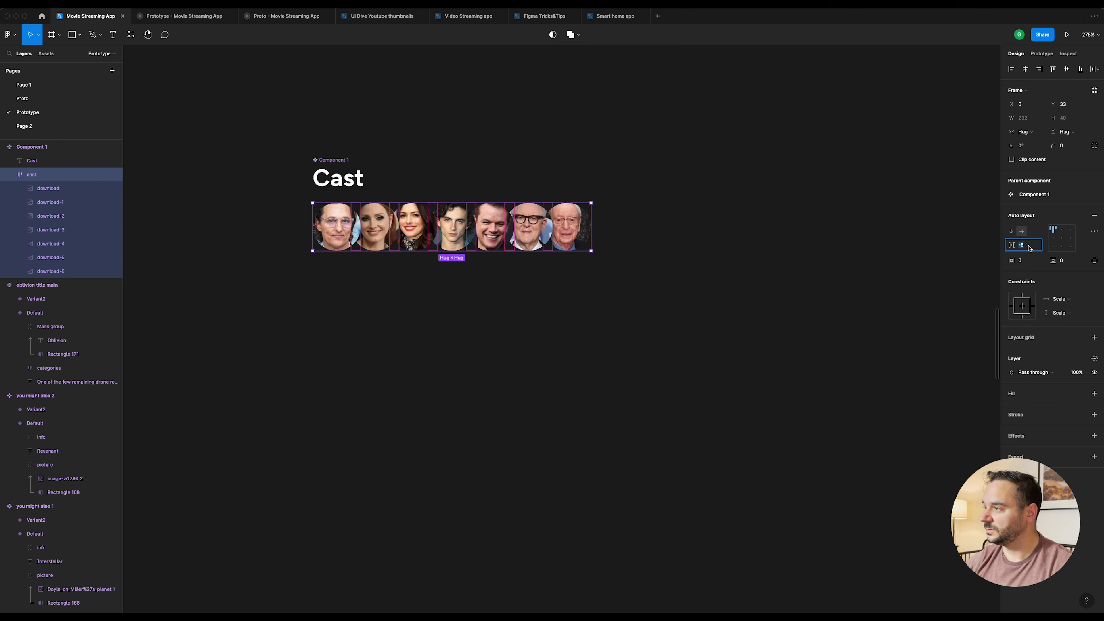
pyautogui.press('Return')
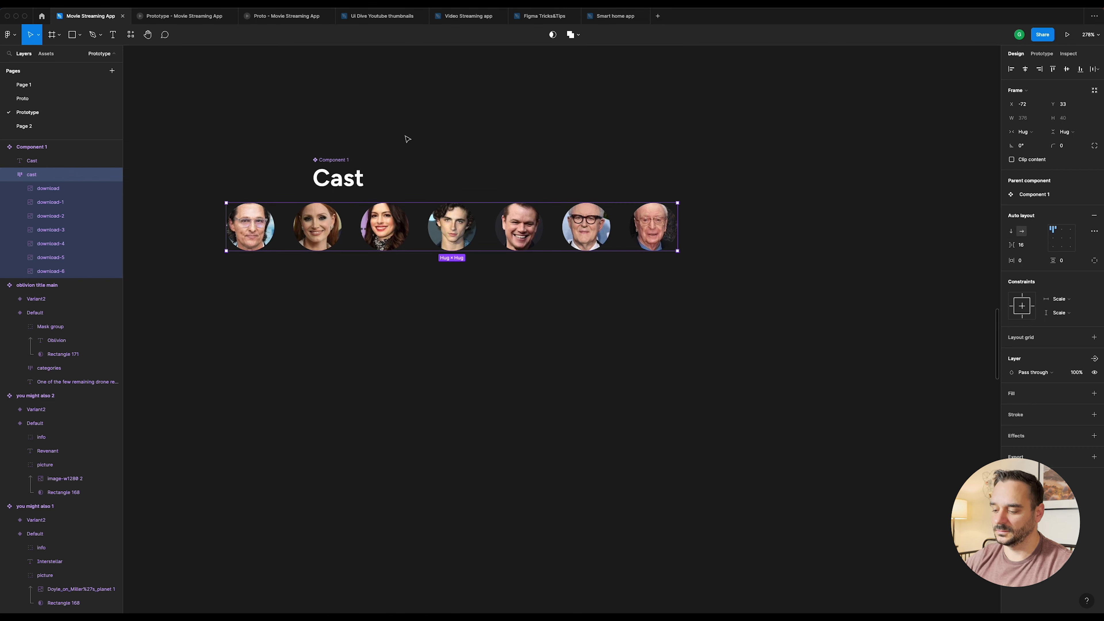
# Step: Make the cast component's Default variant change to Variant2 after a delay of 1000 ms
pyautogui.click(393, 138)
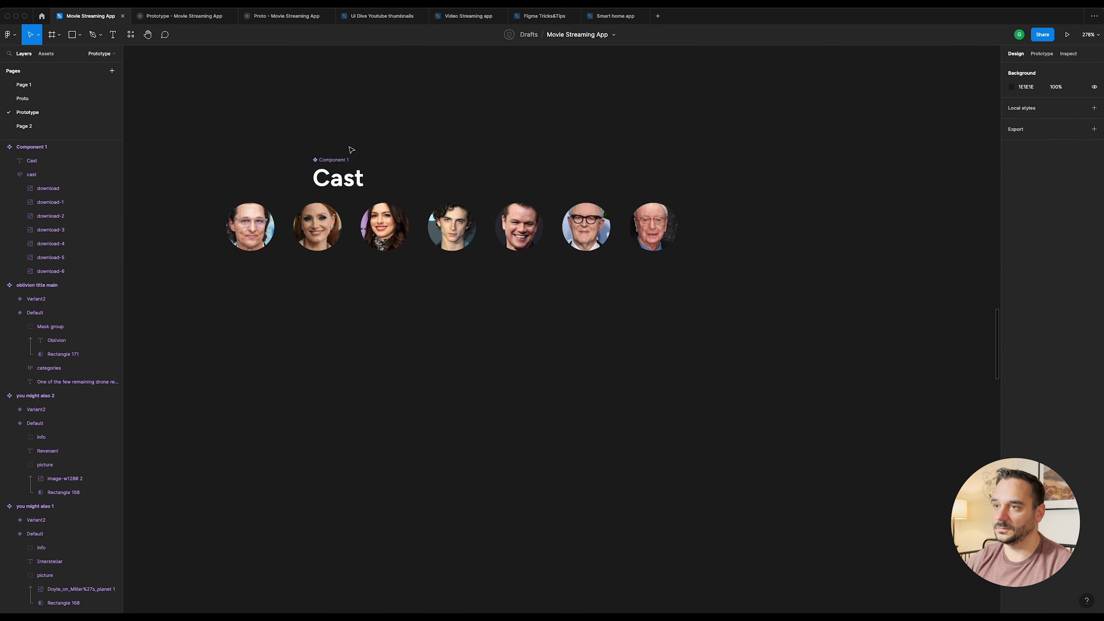
pyautogui.click(340, 161)
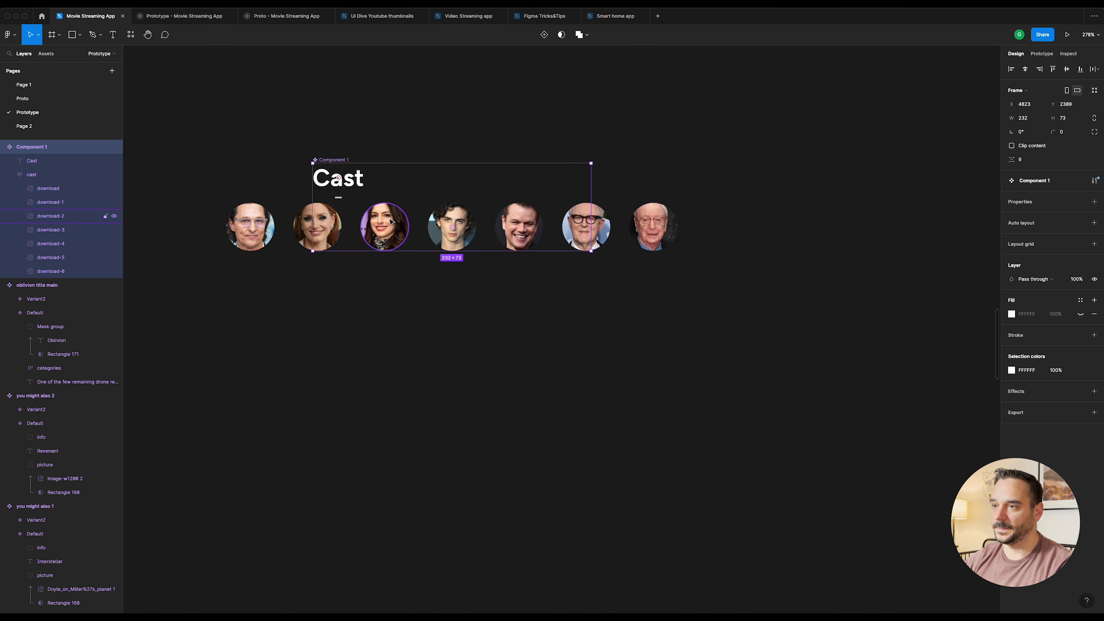
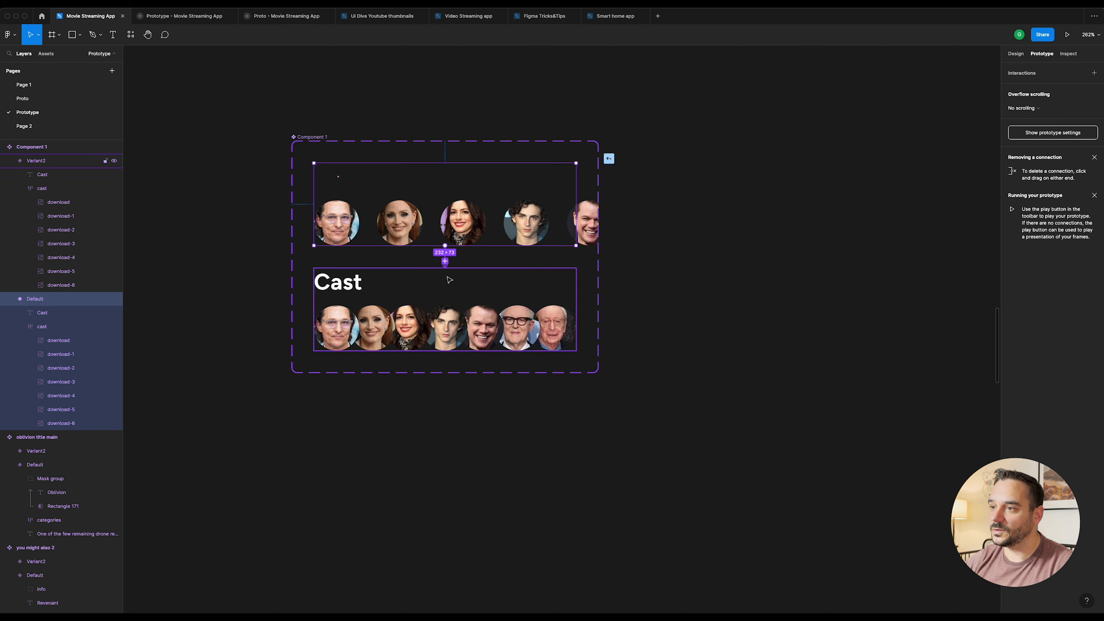
pyautogui.click(939, 110)
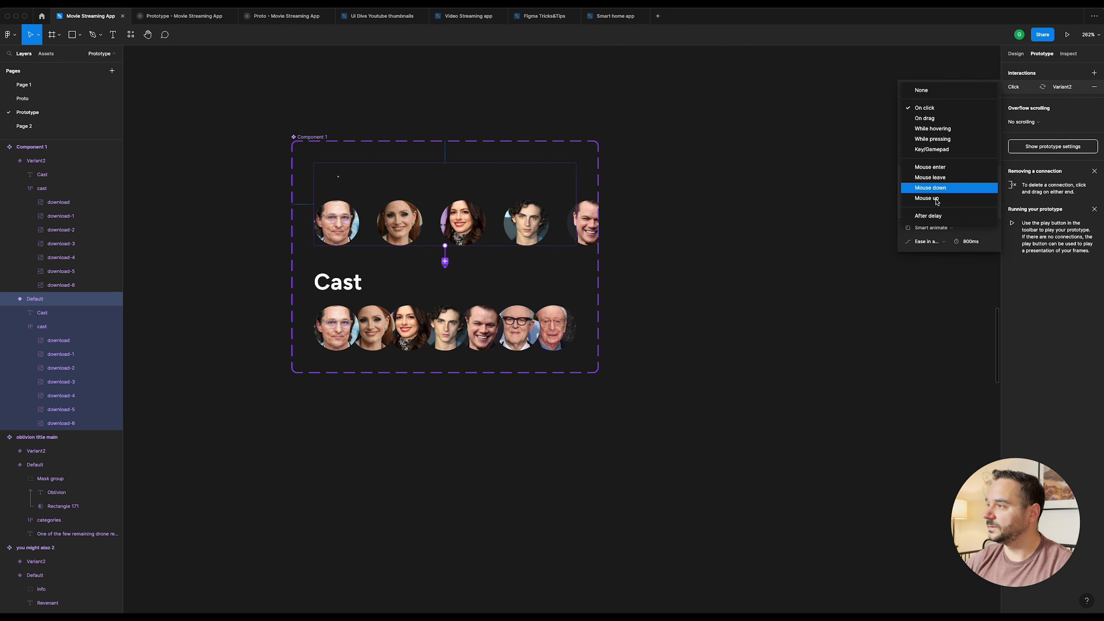
pyautogui.click(957, 217)
pyautogui.click(981, 109)
pyautogui.write('1000')
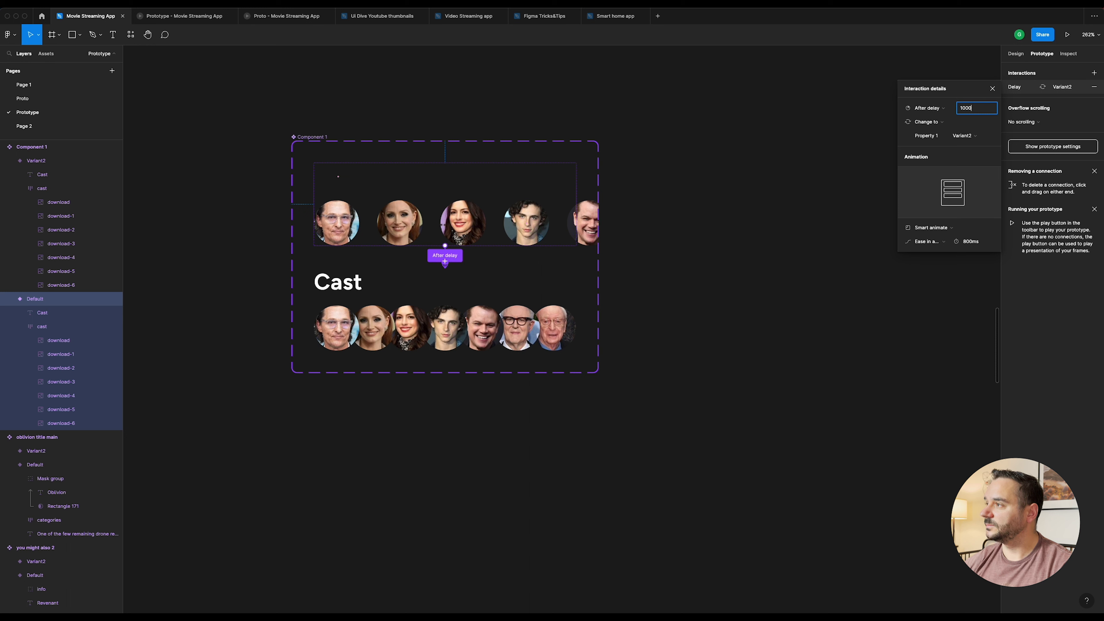
pyautogui.press('Return')
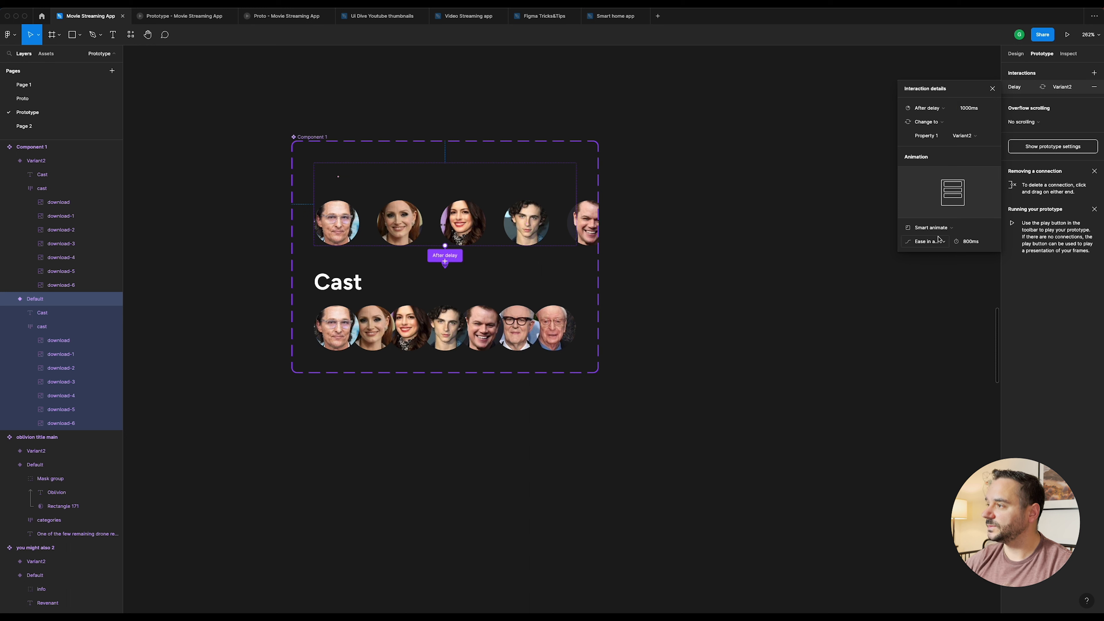
# Step: Rename the component set holding the two cast variants as cast
pyautogui.click(309, 136)
pyautogui.doubleClick(44, 147)
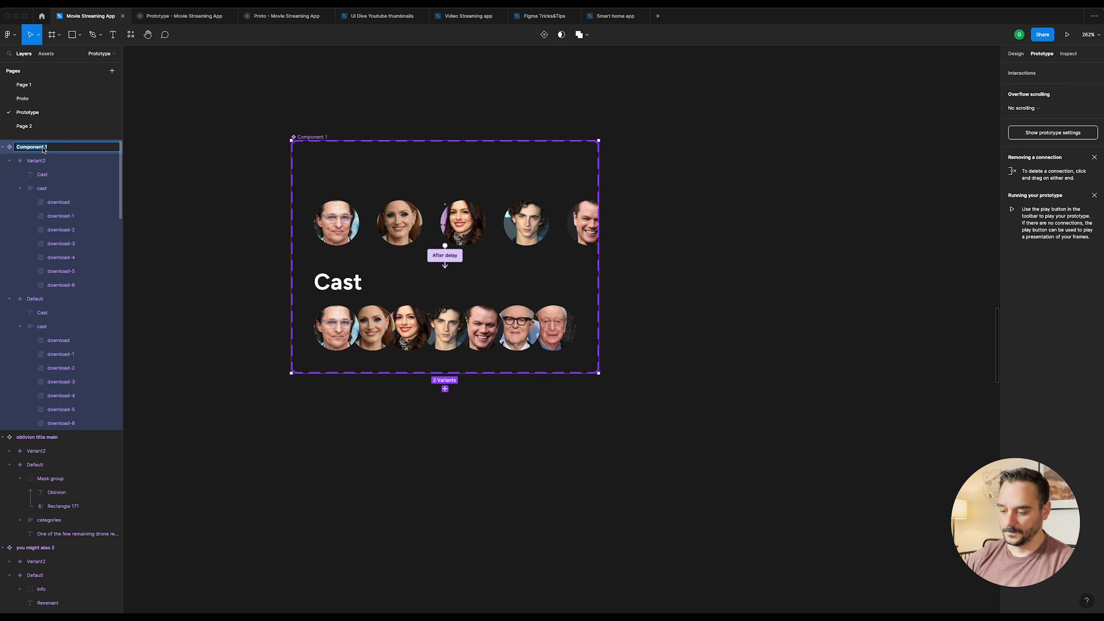
pyautogui.write('cast')
pyautogui.press('Return')
# Step: Place an instance of the cast component above the Watch now button in the Surface Pro 8 - 6 frame
pyautogui.scroll(-10, 464, 138)
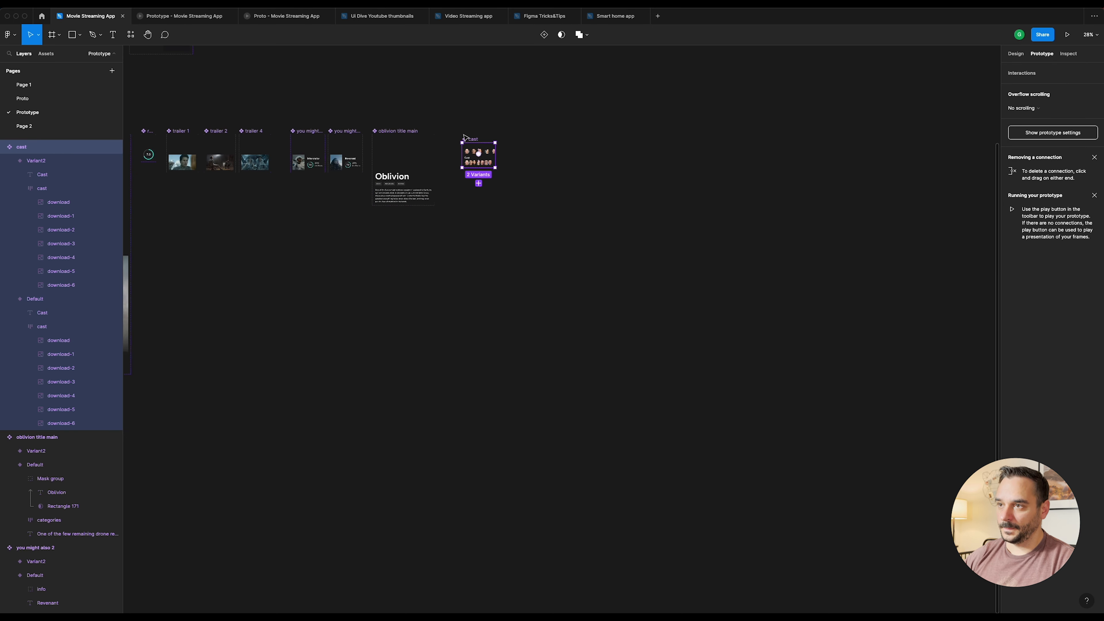
pyautogui.hscroll(-15, 464, 138)
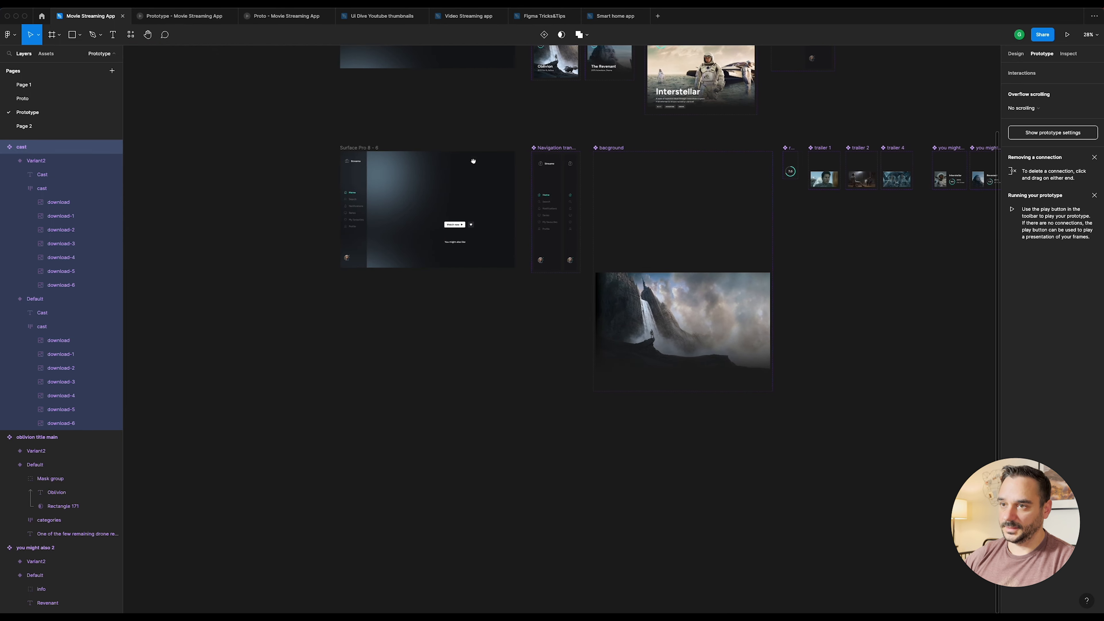
pyautogui.click(376, 147)
pyautogui.scroll(6, 432, 168)
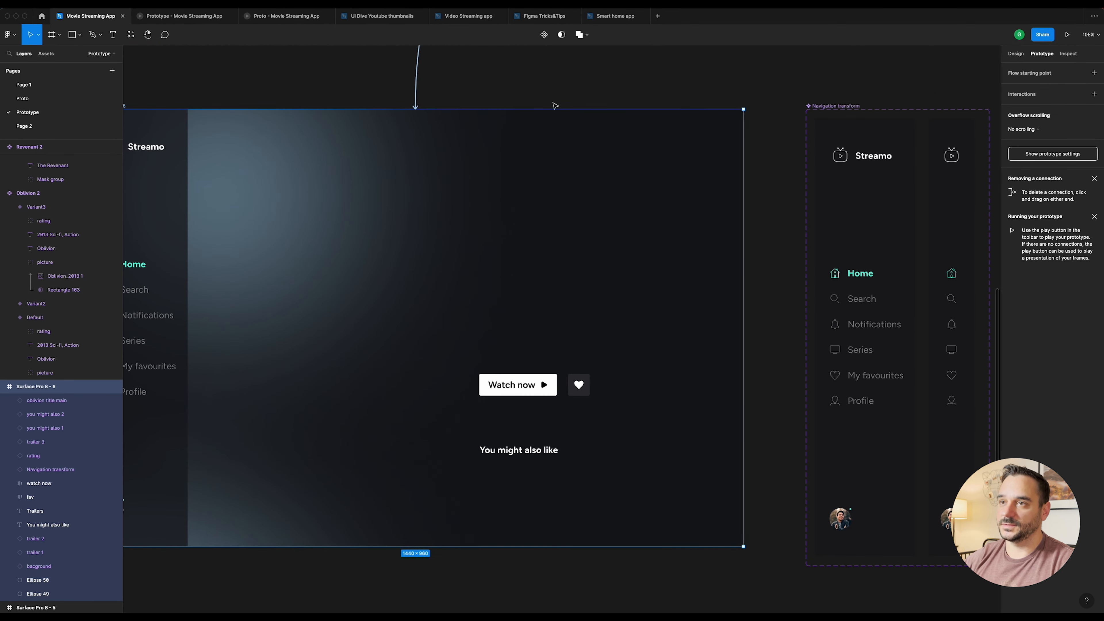
pyautogui.click(1016, 53)
pyautogui.click(130, 34)
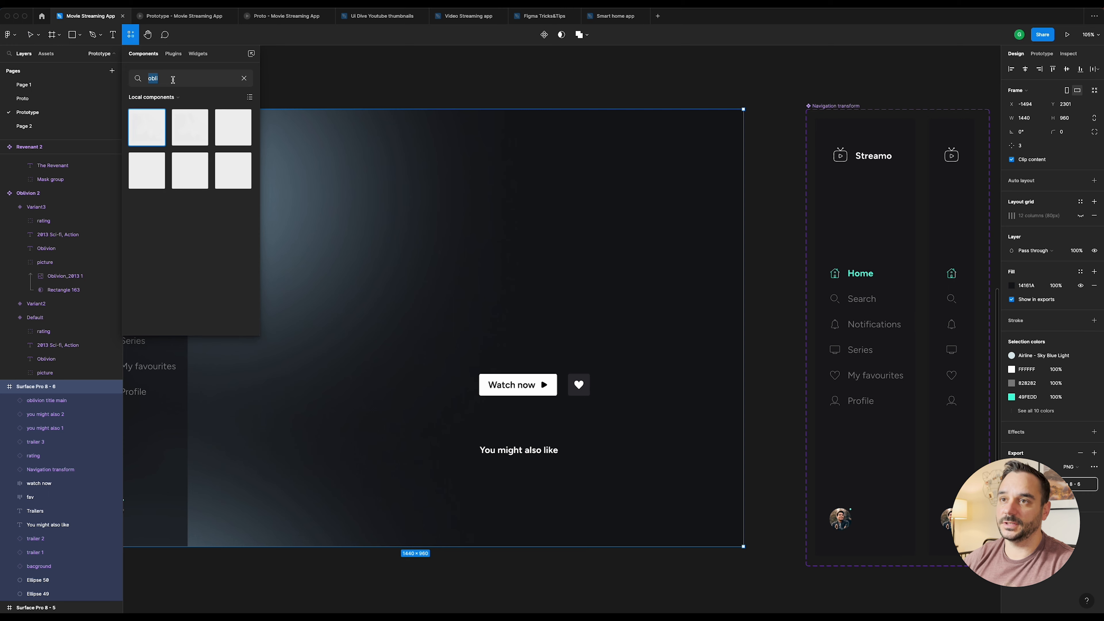
pyautogui.write('cast')
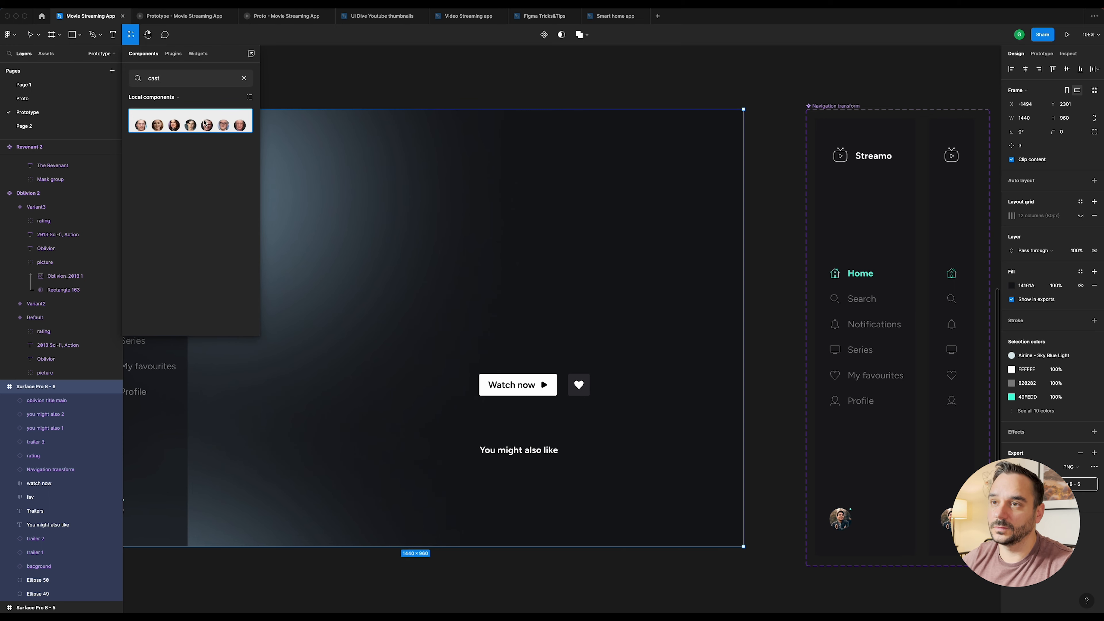
pyautogui.moveTo(205, 124); pyautogui.dragTo(543, 387)
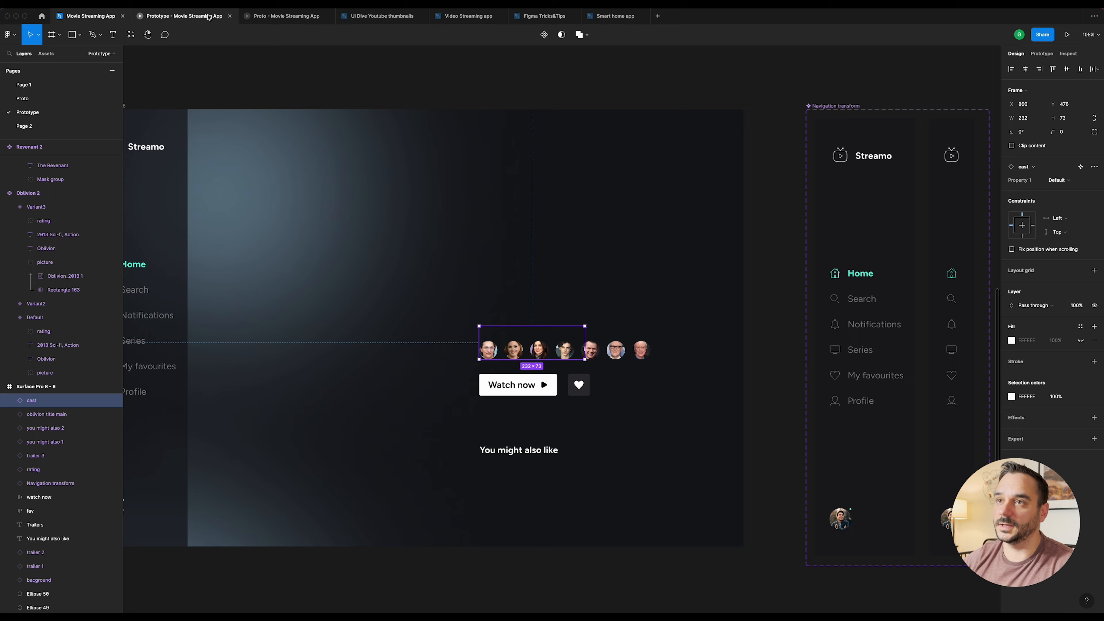
# Step: Check the cast animation on the Oblivion detail screen in the prototype preview
pyautogui.click(209, 17)
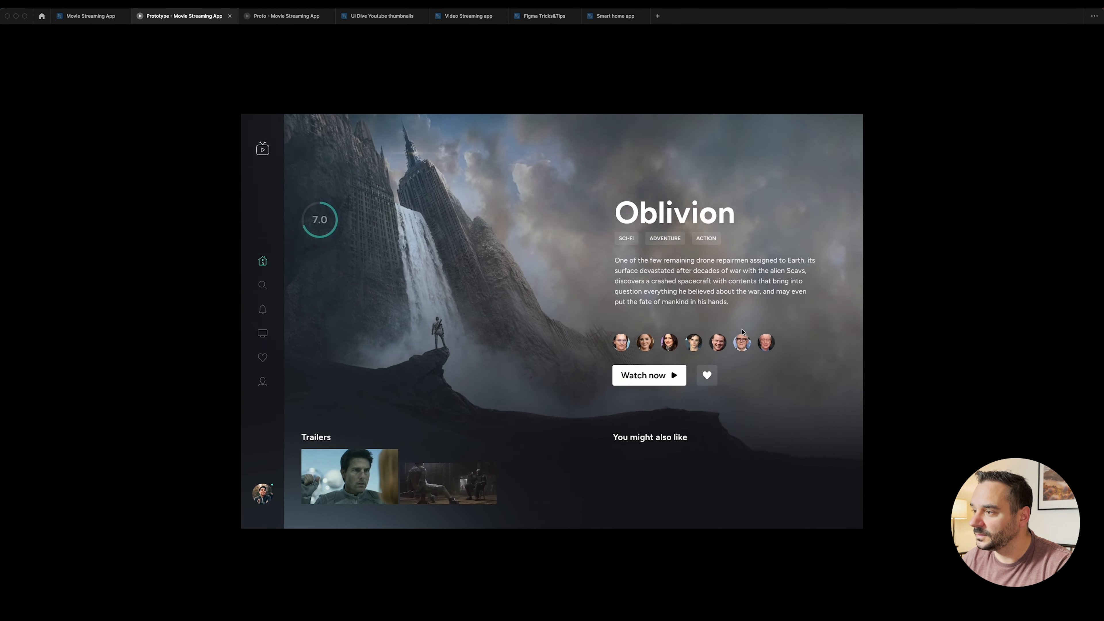
pyautogui.click(98, 16)
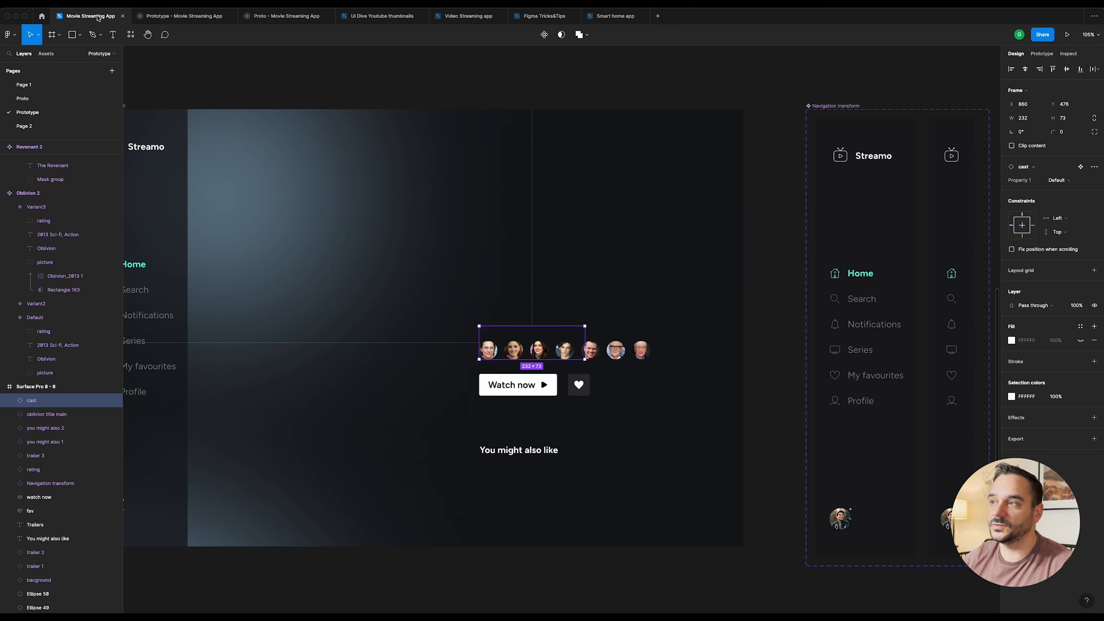
# Step: Set the after-delay trigger of the cast component's Default variant to 400 ms
pyautogui.scroll(-8, 586, 136)
pyautogui.moveTo(708, 91); pyautogui.dragTo(186, 180)
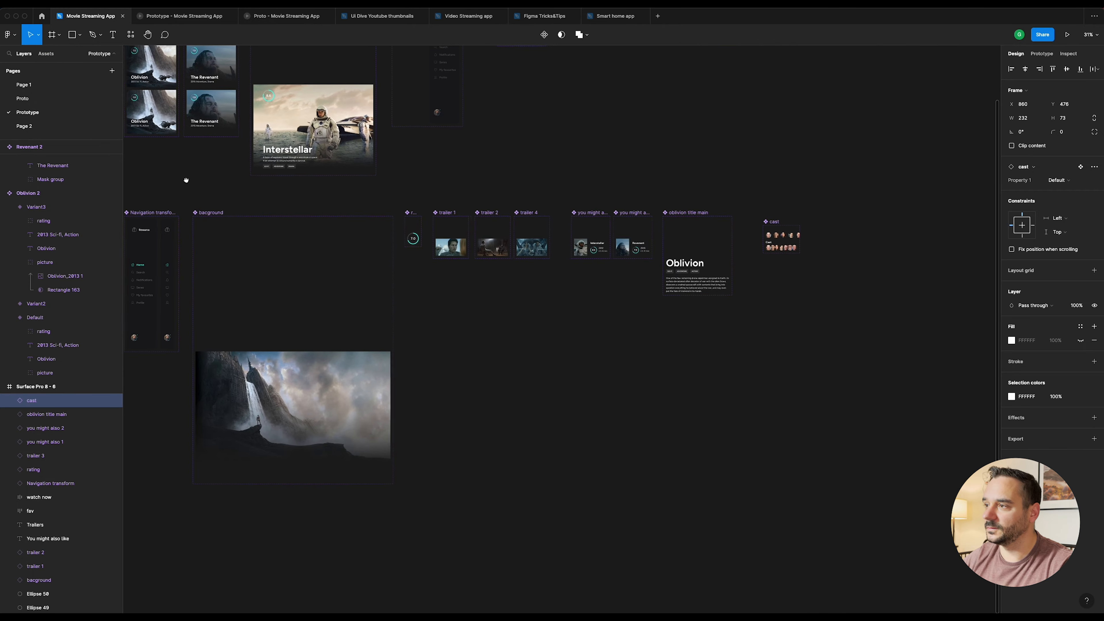
pyautogui.scroll(8, 729, 221)
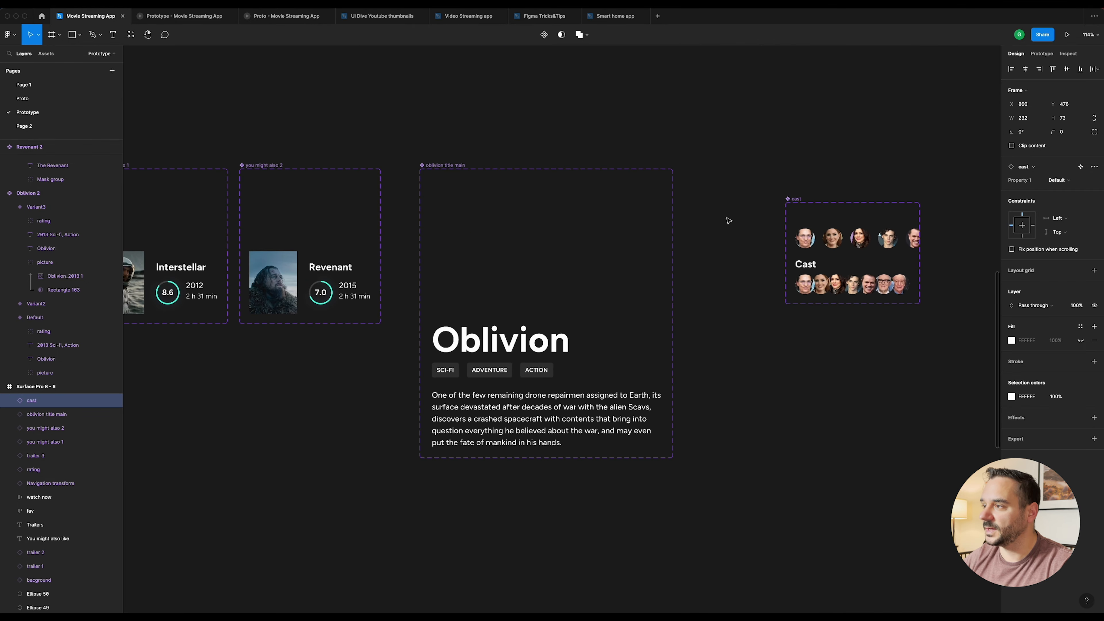
pyautogui.hscroll(8, 729, 221)
pyautogui.moveTo(420, 201); pyautogui.dragTo(385, 168)
pyautogui.scroll(5, 414, 190)
pyautogui.click(416, 191)
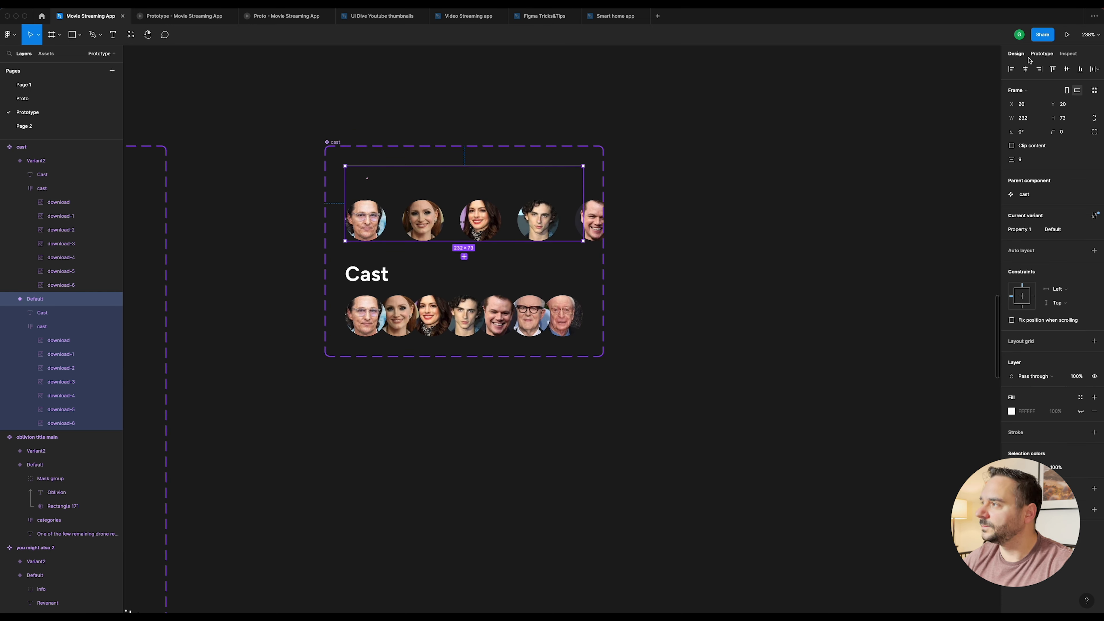
pyautogui.click(1038, 54)
pyautogui.click(474, 251)
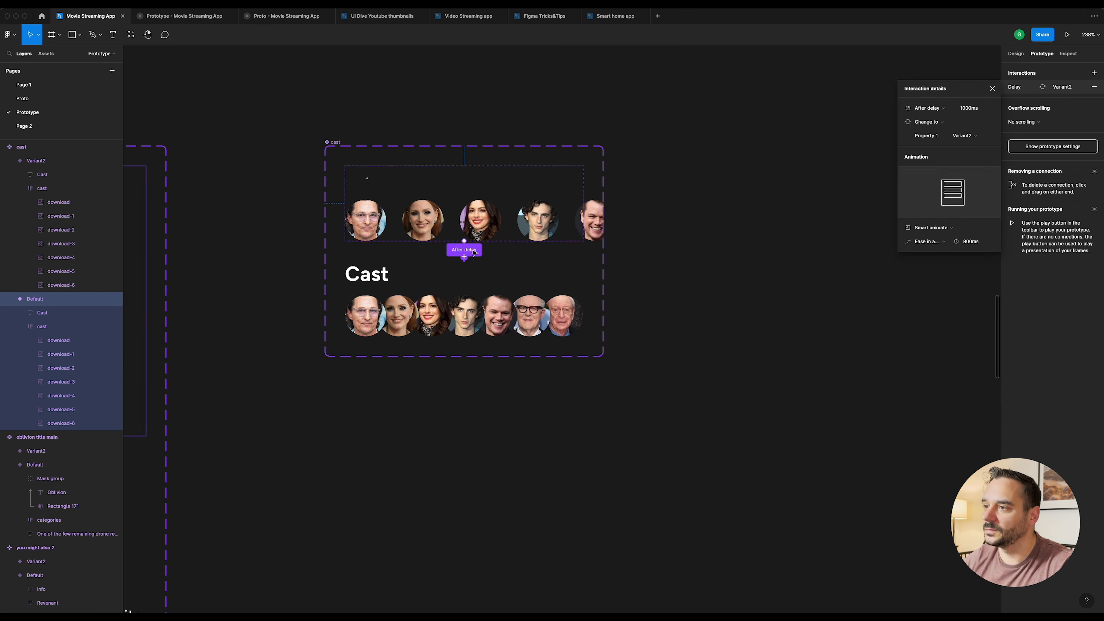
pyautogui.click(980, 109)
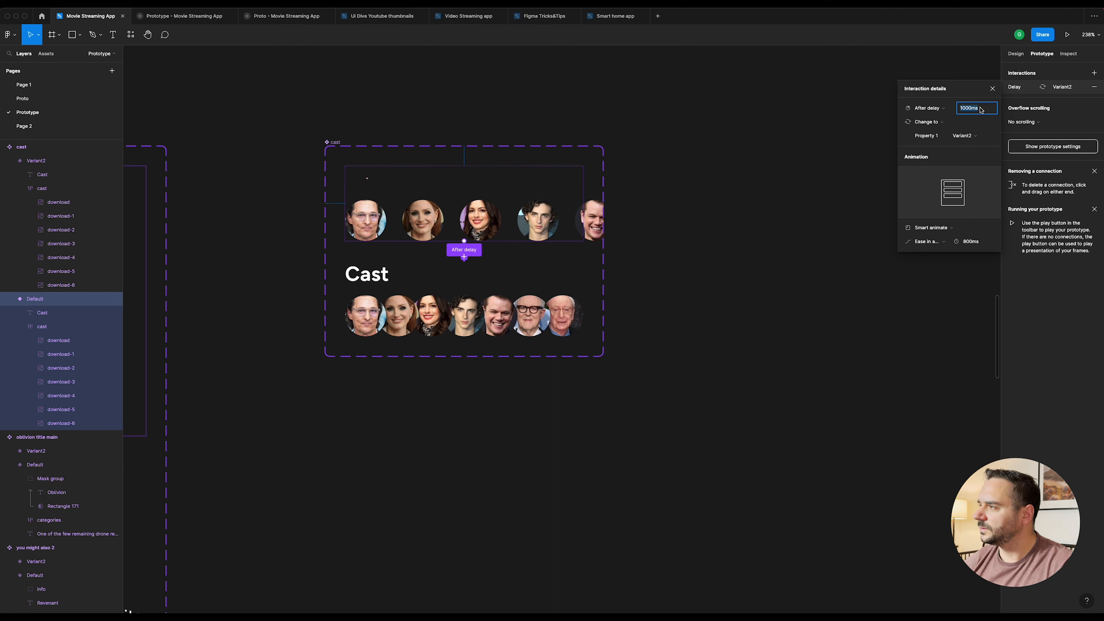
pyautogui.write('400')
pyautogui.press('Return')
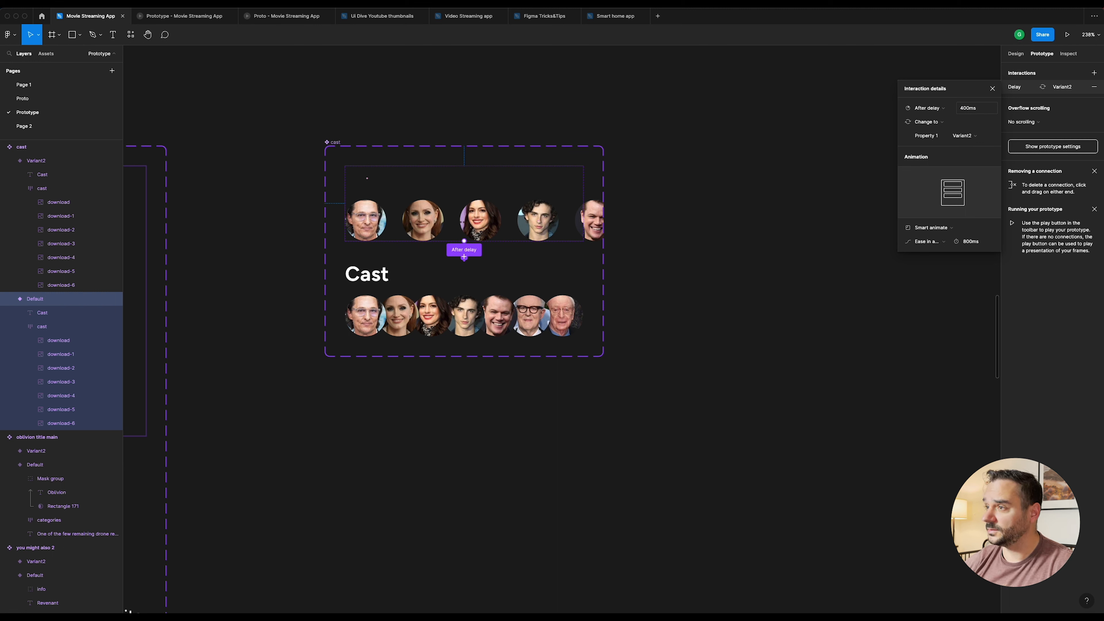
pyautogui.click(527, 223)
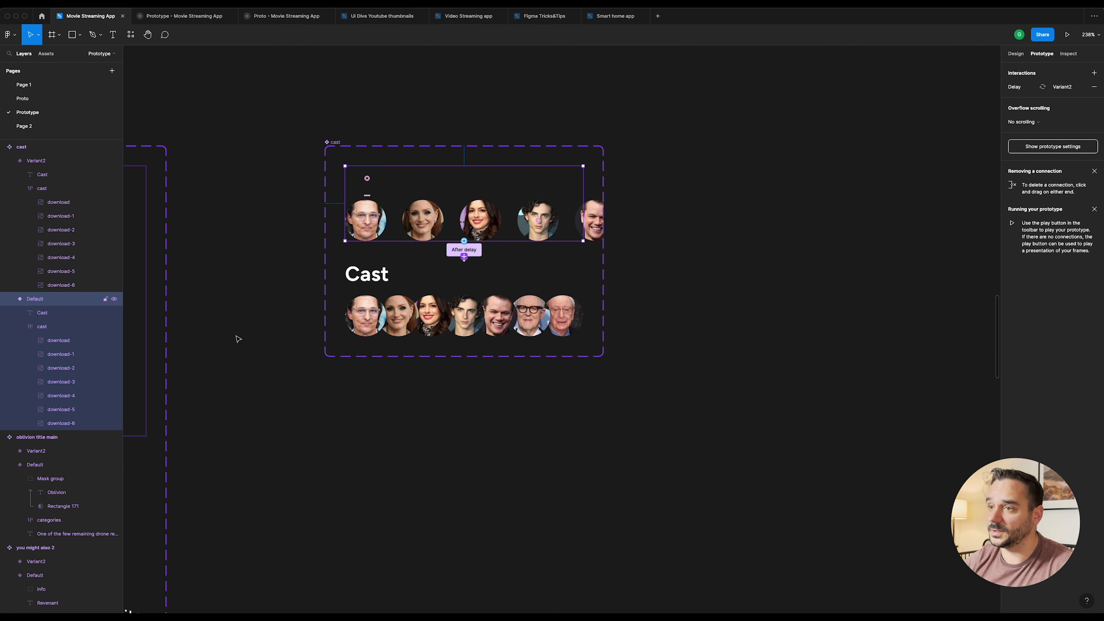
# Step: Set the layer opacity of the portrait row in the Default cast variant to 0%
pyautogui.click(68, 330)
pyautogui.click(1016, 54)
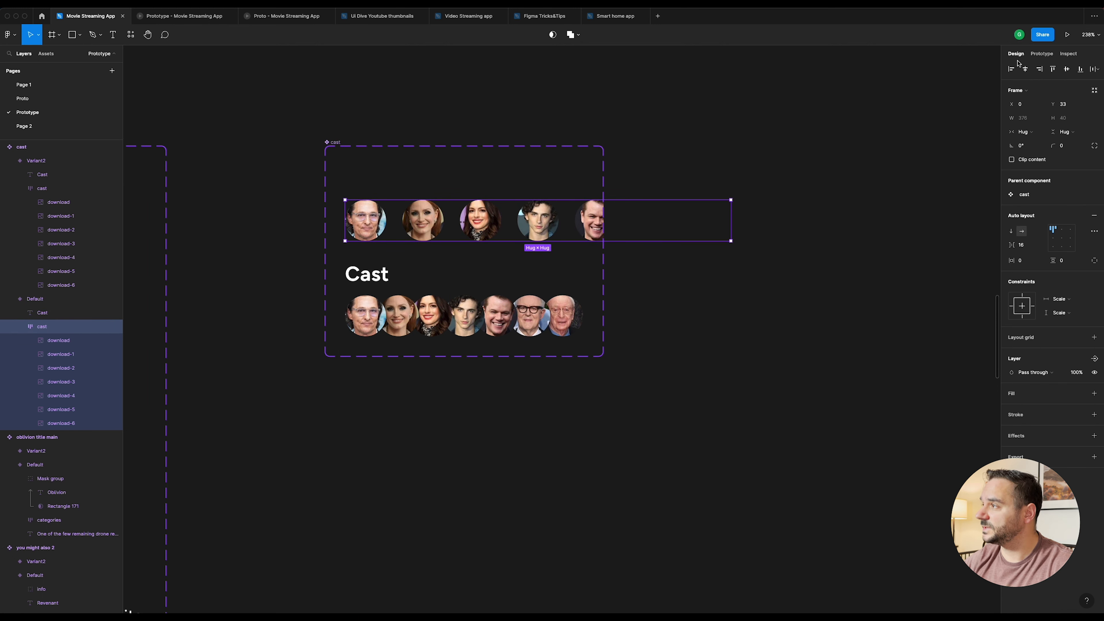
pyautogui.click(1074, 373)
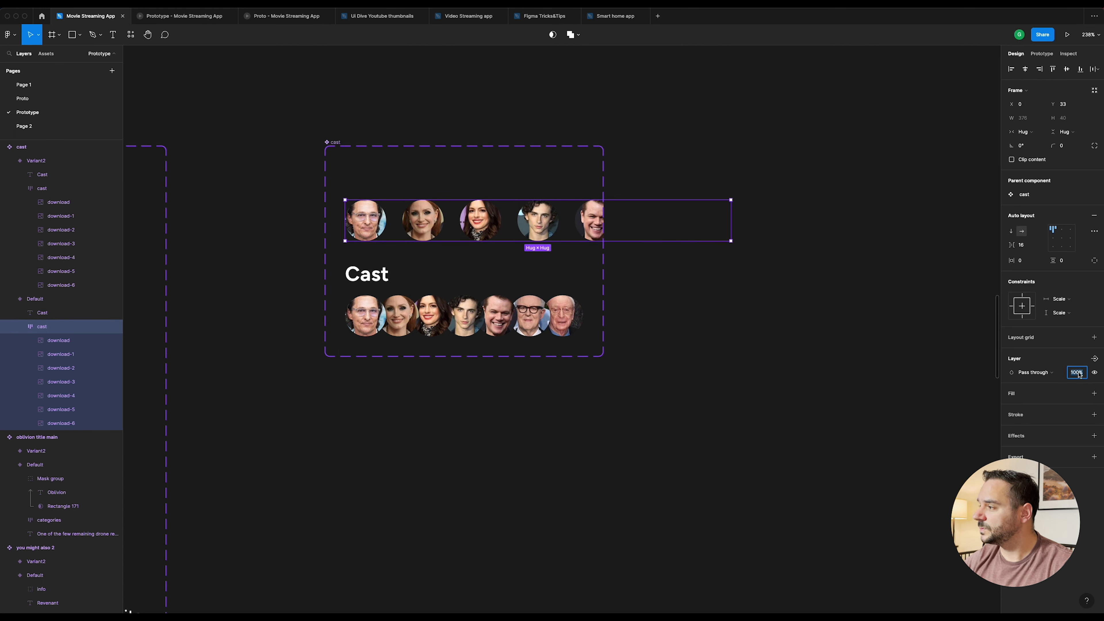
pyautogui.write('0')
pyautogui.press('Return')
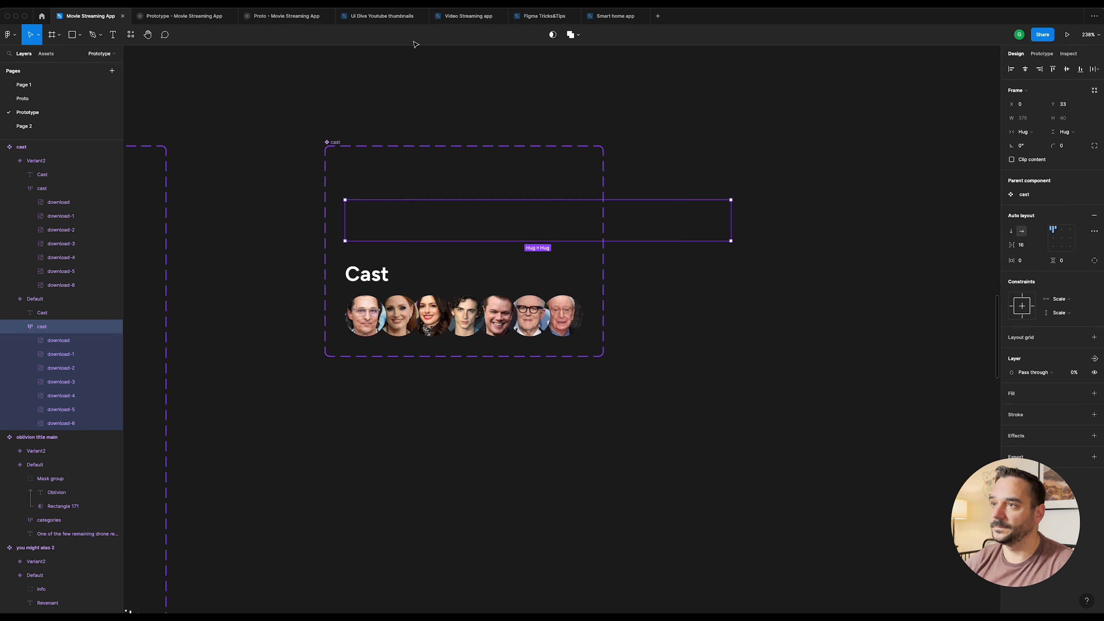
# Step: Restart the prototype preview and open the Oblivion card repeatedly to check how the detail screen and its cast section animate
pyautogui.click(191, 18)
pyautogui.click(305, 117)
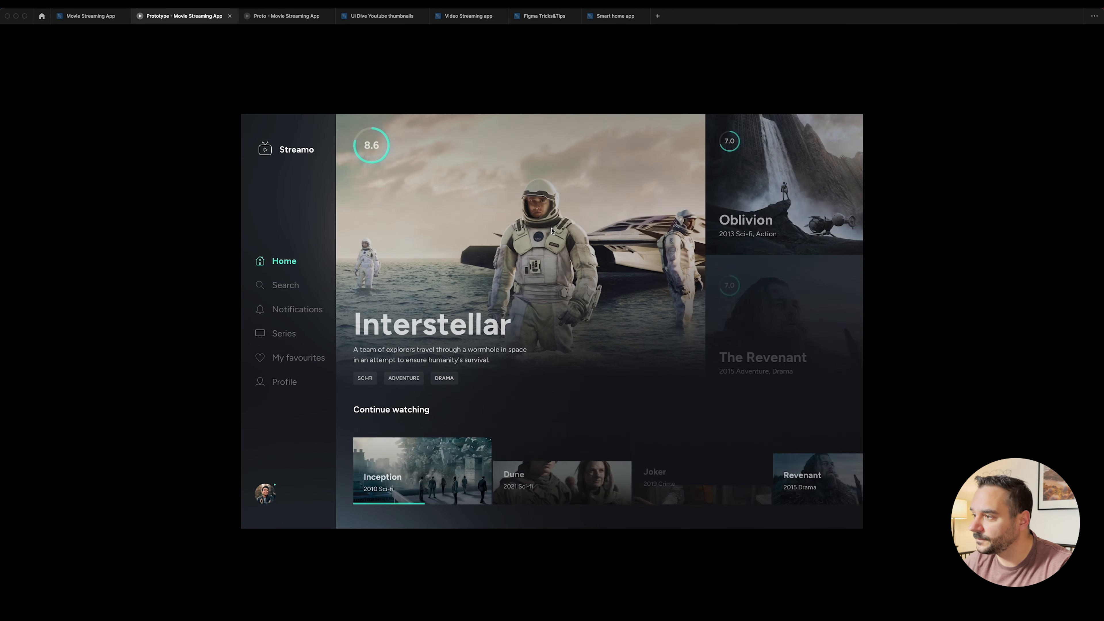
pyautogui.click(803, 189)
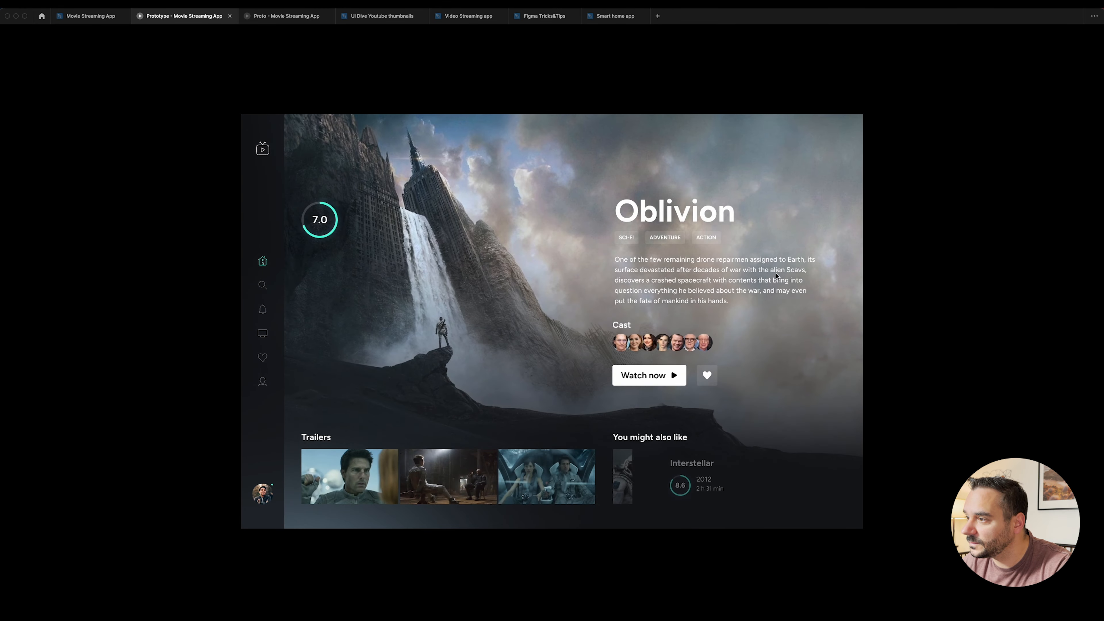
pyautogui.press('r')
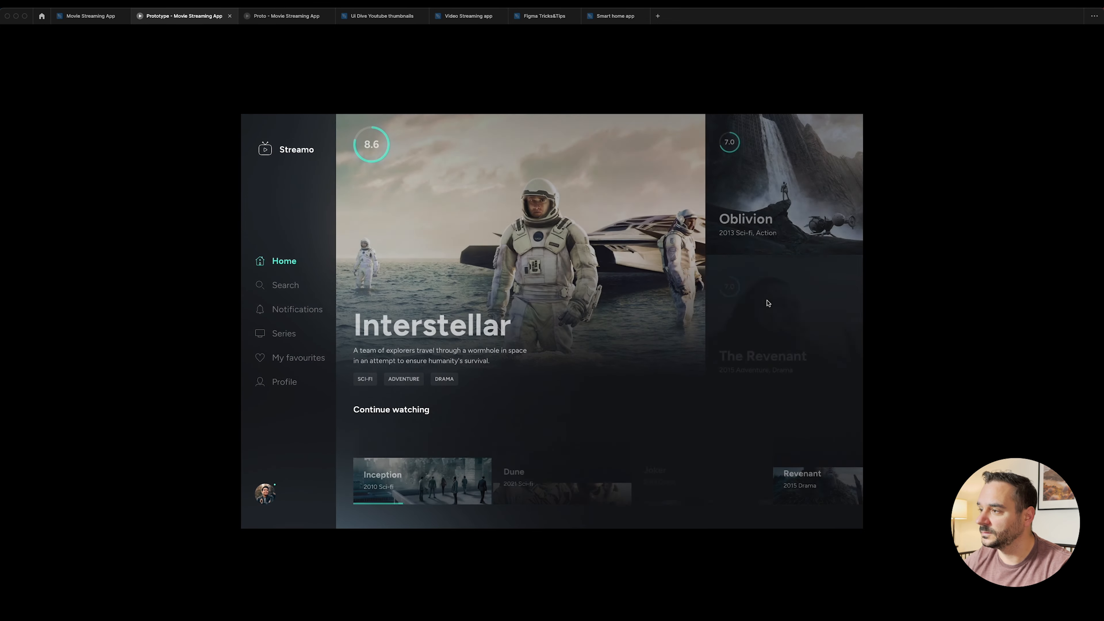
pyautogui.click(819, 179)
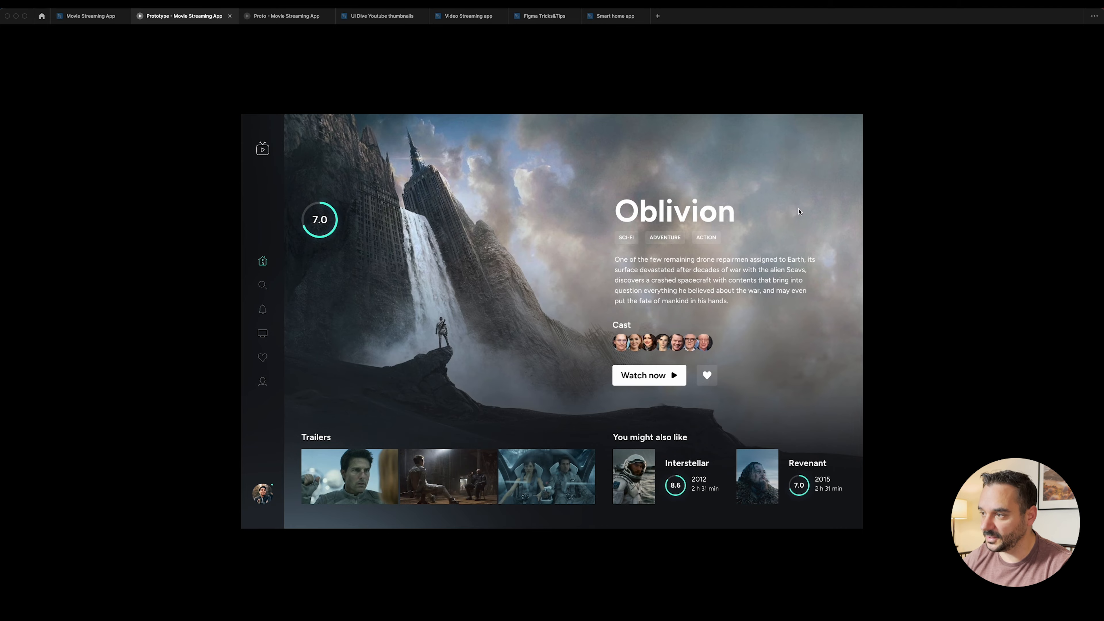
pyautogui.press('r')
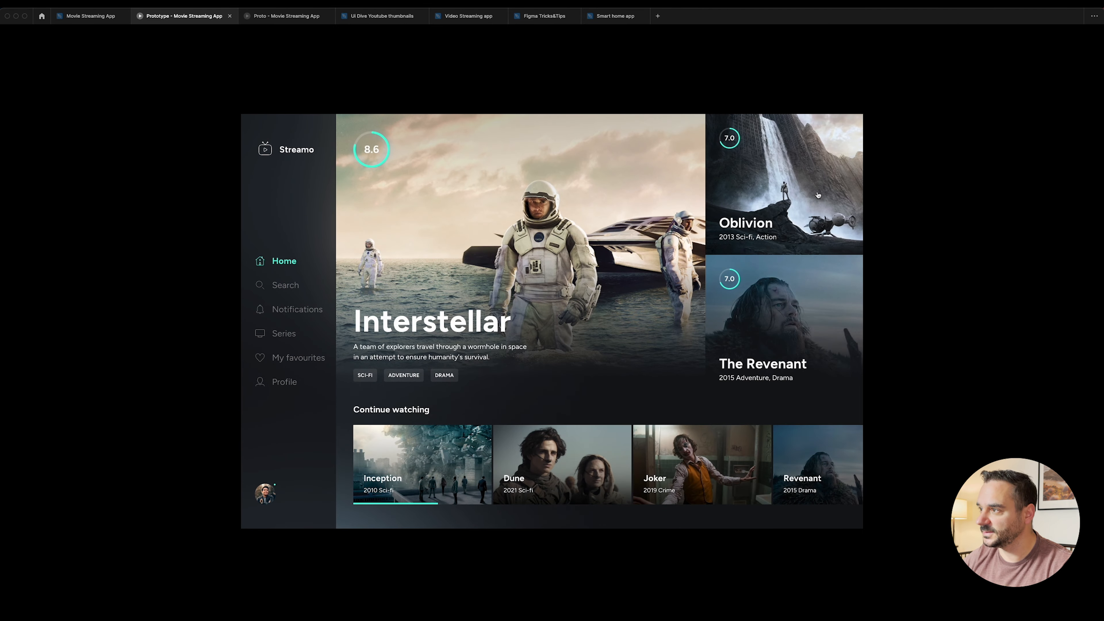
pyautogui.click(818, 195)
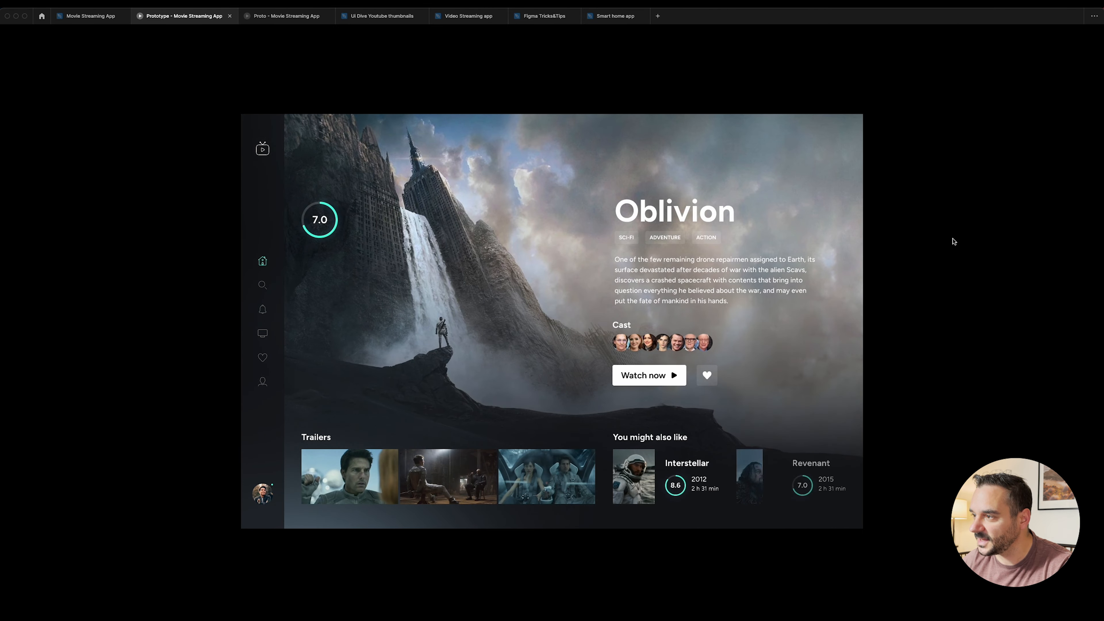
pyautogui.press('r')
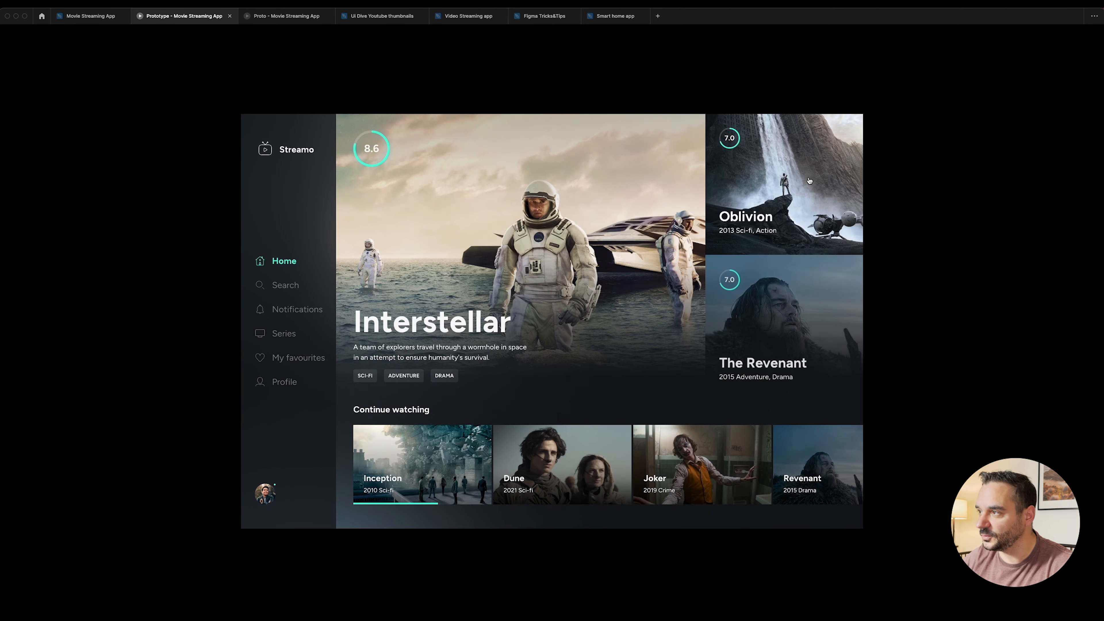
pyautogui.click(809, 180)
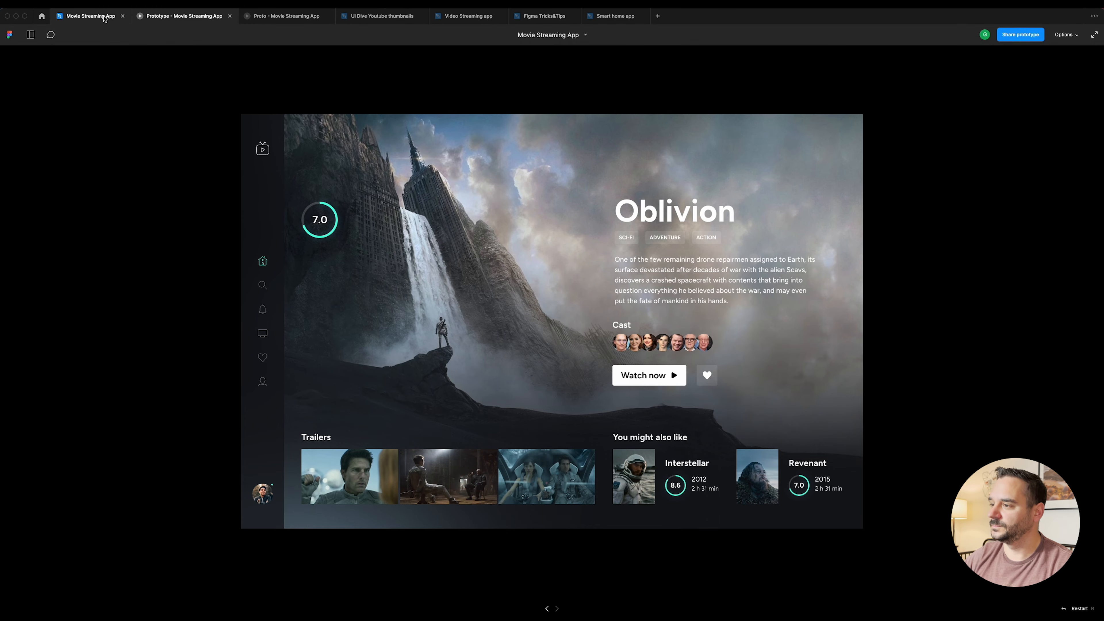
# Step: Restart the prototype preview and open the Oblivion card to check the detail screen's entrance animation
pyautogui.click(105, 18)
pyautogui.scroll(-5, 480, 91)
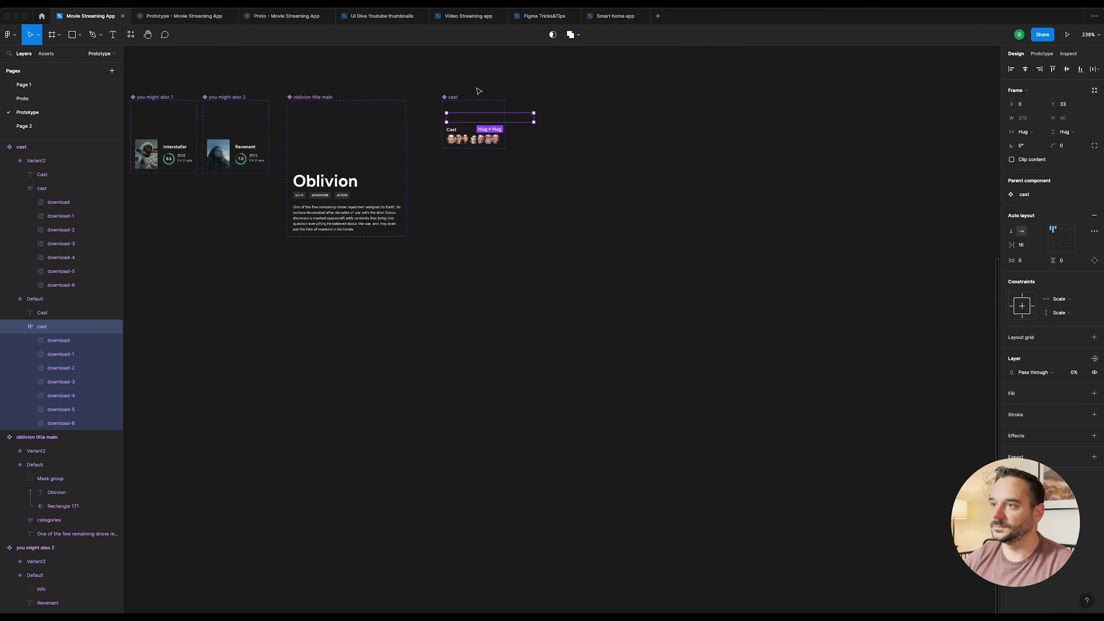
pyautogui.hscroll(-10, 459, 94)
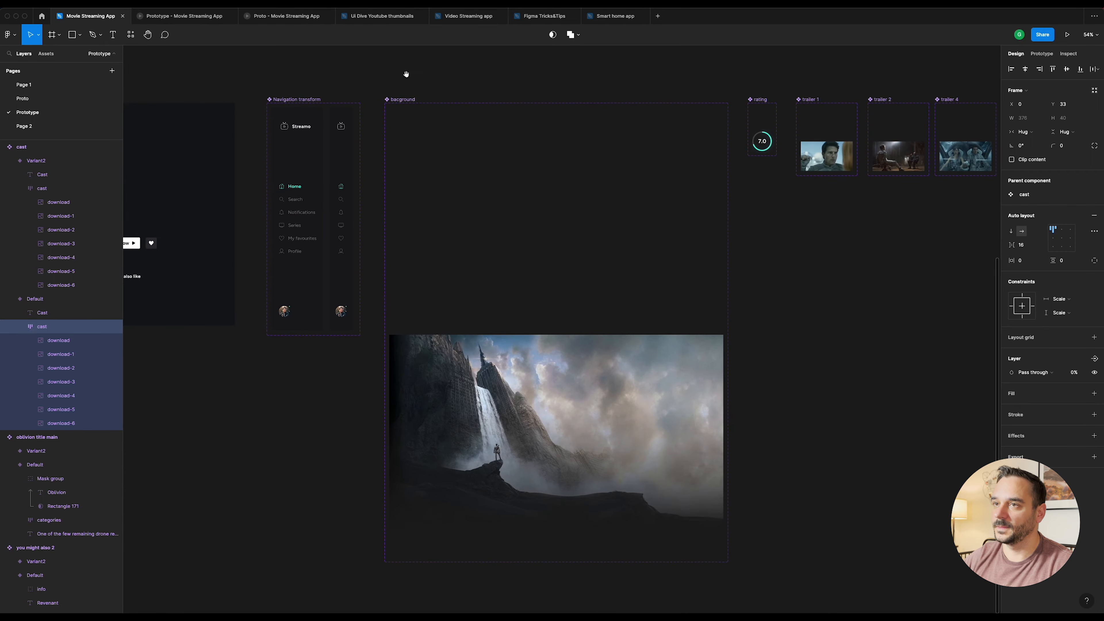
pyautogui.click(201, 16)
pyautogui.press('r')
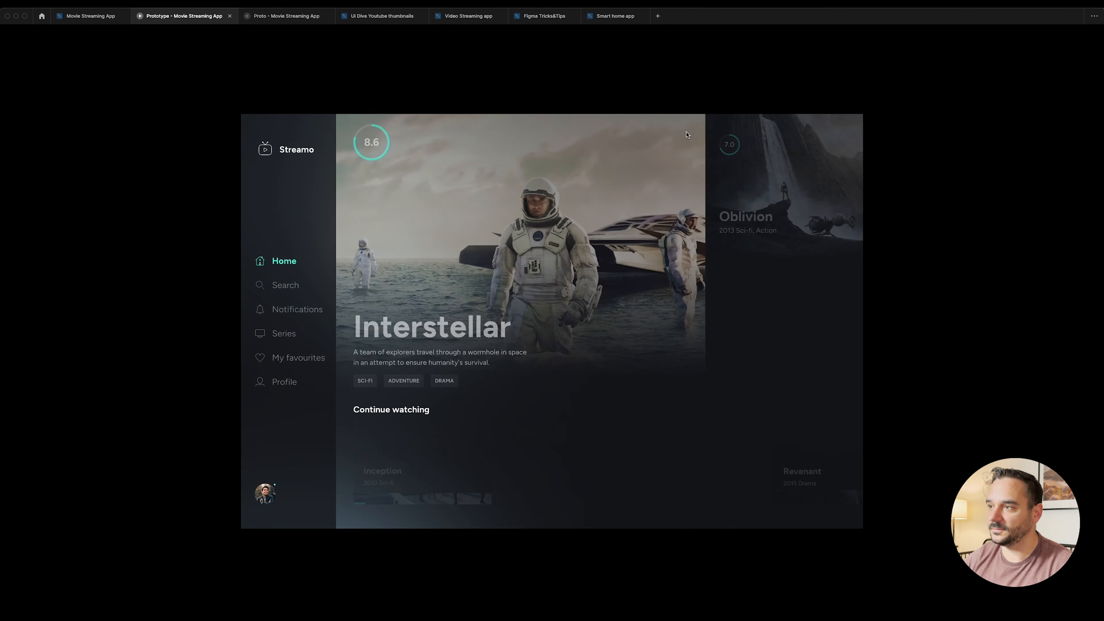
pyautogui.click(790, 169)
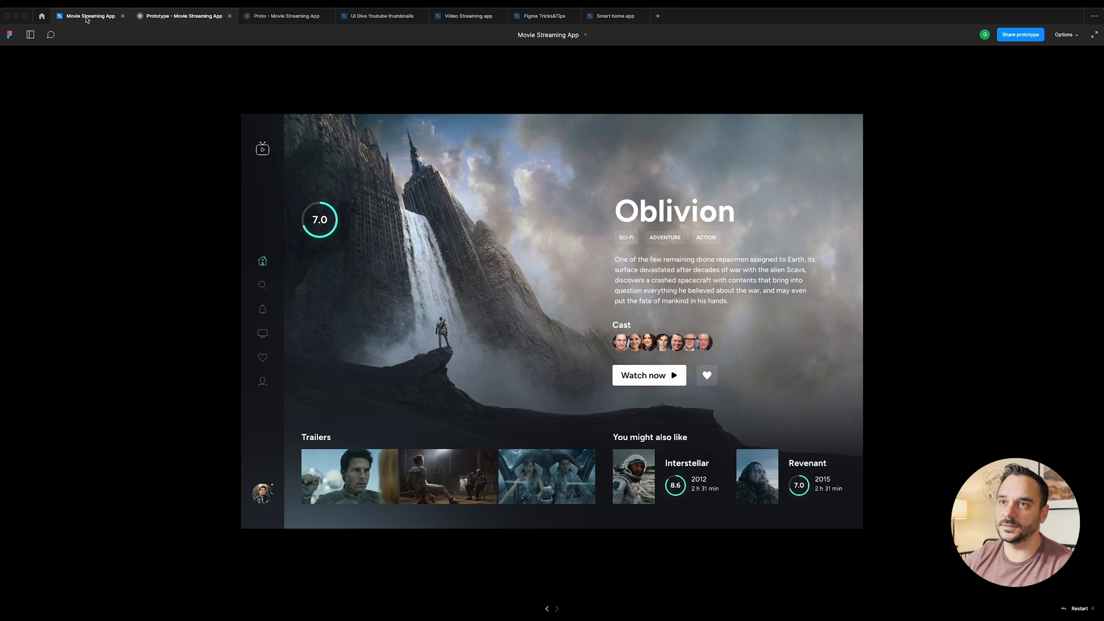
# Step: Cut the Watch now and heart buttons out of the Surface Pro 8 - 6 detail frame
pyautogui.click(87, 16)
pyautogui.scroll(-8, 537, 89)
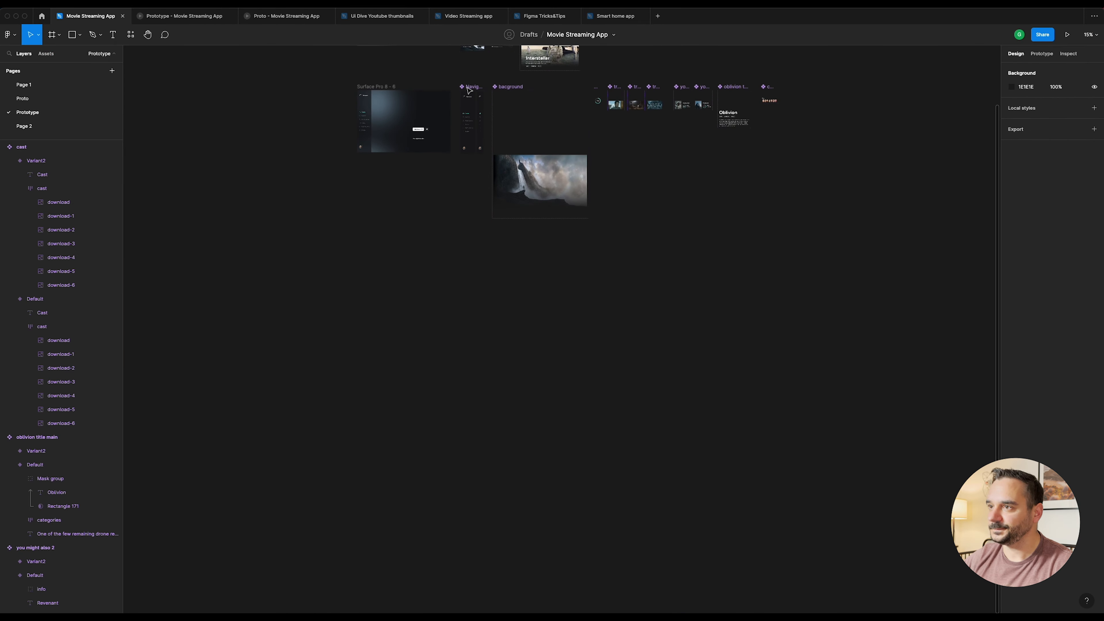
pyautogui.hscroll(-2, 471, 102)
pyautogui.scroll(1, 470, 112)
pyautogui.scroll(10, 498, 145)
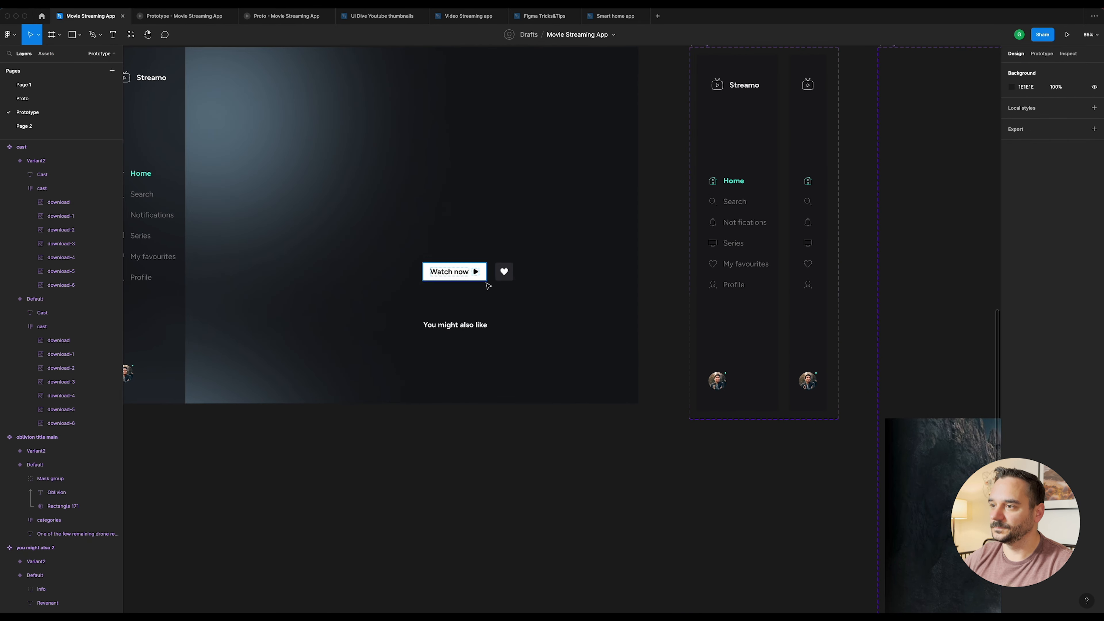
pyautogui.click(466, 273)
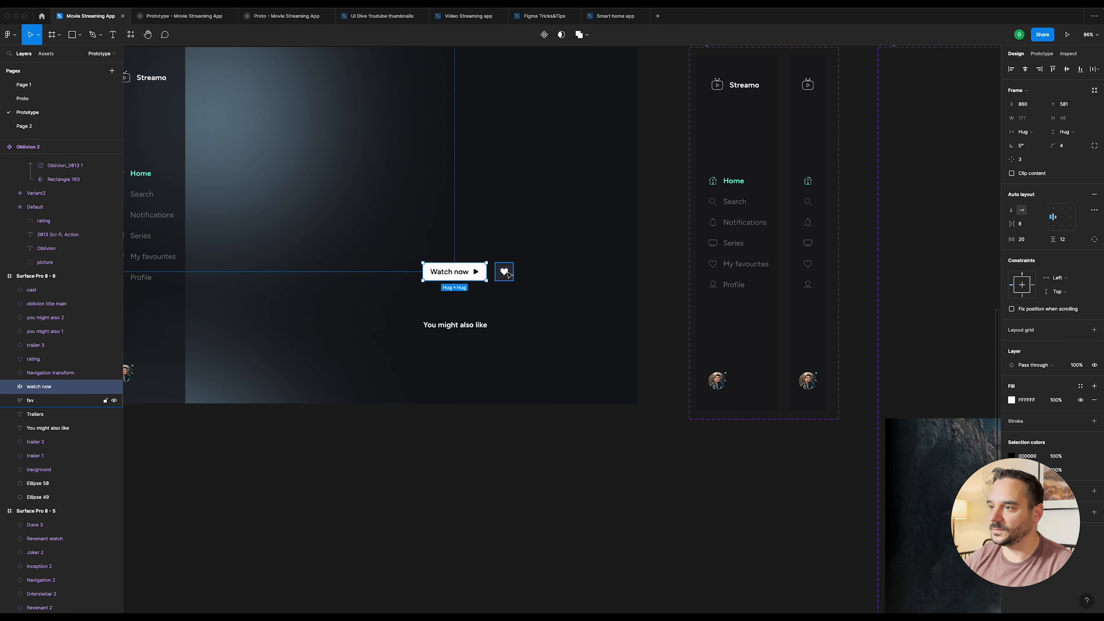
pyautogui.keyDown('shift'); pyautogui.click(505, 273); pyautogui.keyUp('shift')
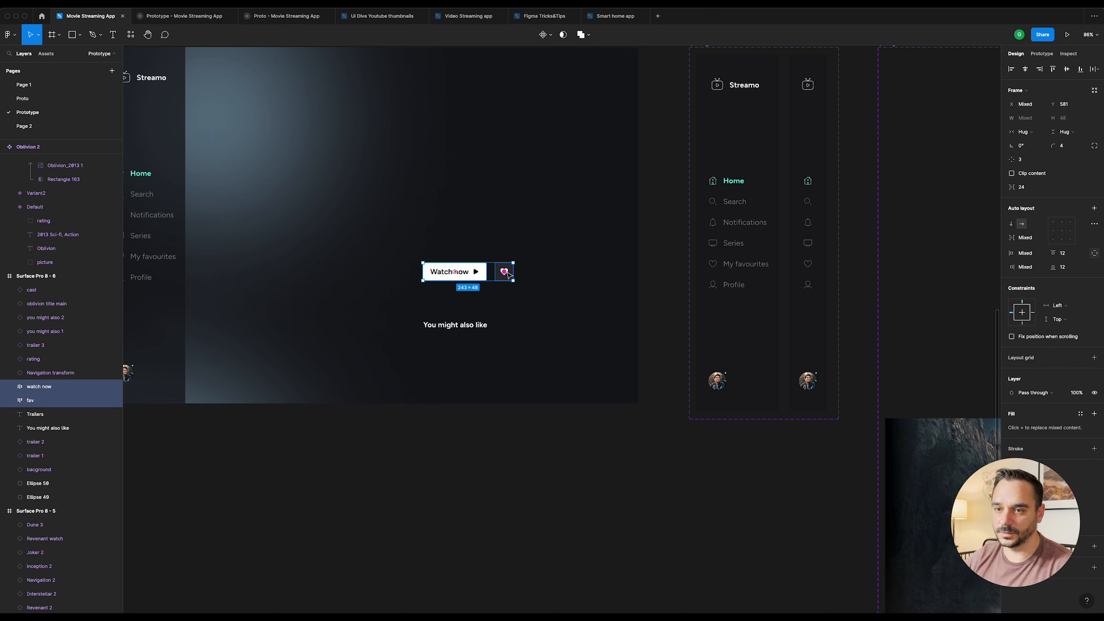
pyautogui.press('Escape')
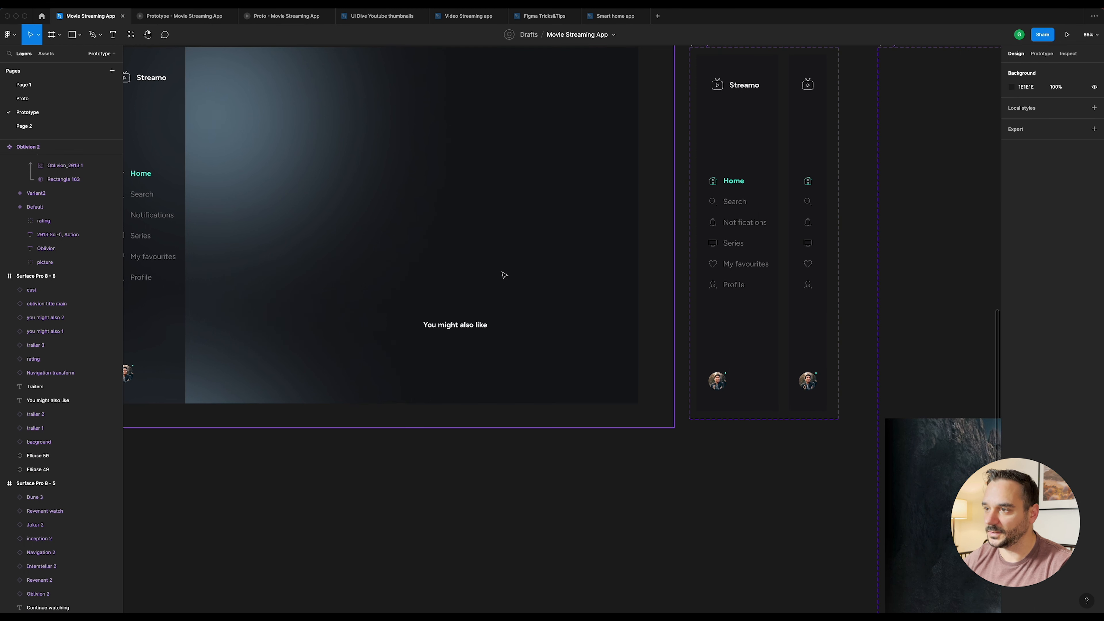
# Step: Paste the Watch now and heart buttons onto the empty canvas beside the cast component
pyautogui.scroll(-10, 506, 274)
pyautogui.moveTo(791, 188); pyautogui.dragTo(225, 205)
pyautogui.scroll(10, 426, 234)
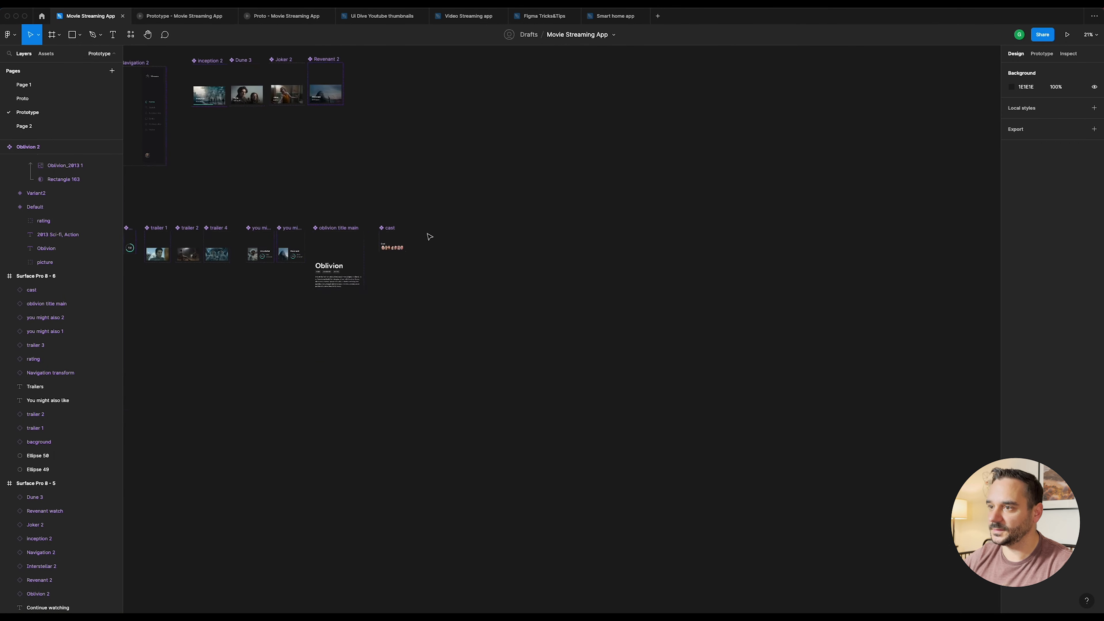
pyautogui.hotkey('ctrl', 'v')
pyautogui.click(538, 280)
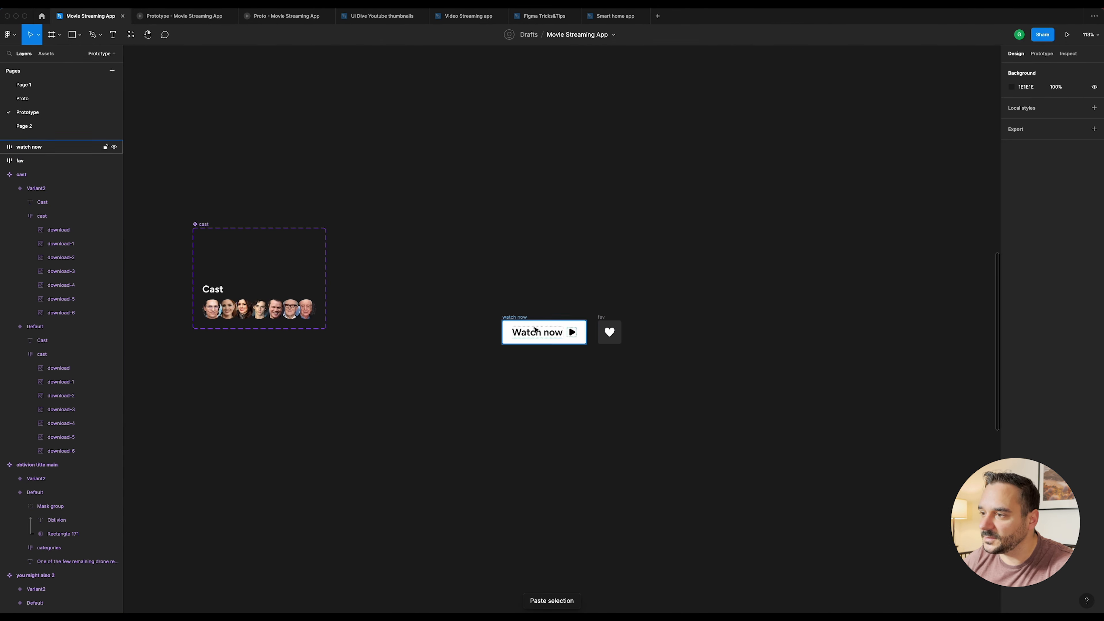
# Step: Move the pasted buttons up level with the cast component and separate the heart button from Watch now
pyautogui.moveTo(455, 285); pyautogui.dragTo(662, 378)
pyautogui.moveTo(555, 334); pyautogui.dragTo(446, 233)
pyautogui.click(507, 190)
pyautogui.moveTo(491, 201); pyautogui.dragTo(555, 278)
pyautogui.moveTo(504, 231); pyautogui.dragTo(563, 218)
pyautogui.press('super+z')
pyautogui.click(491, 200)
pyautogui.click(395, 222)
# Step: Turn the Watch now button into a component and add a second variant to it
pyautogui.press('super+alt+k')
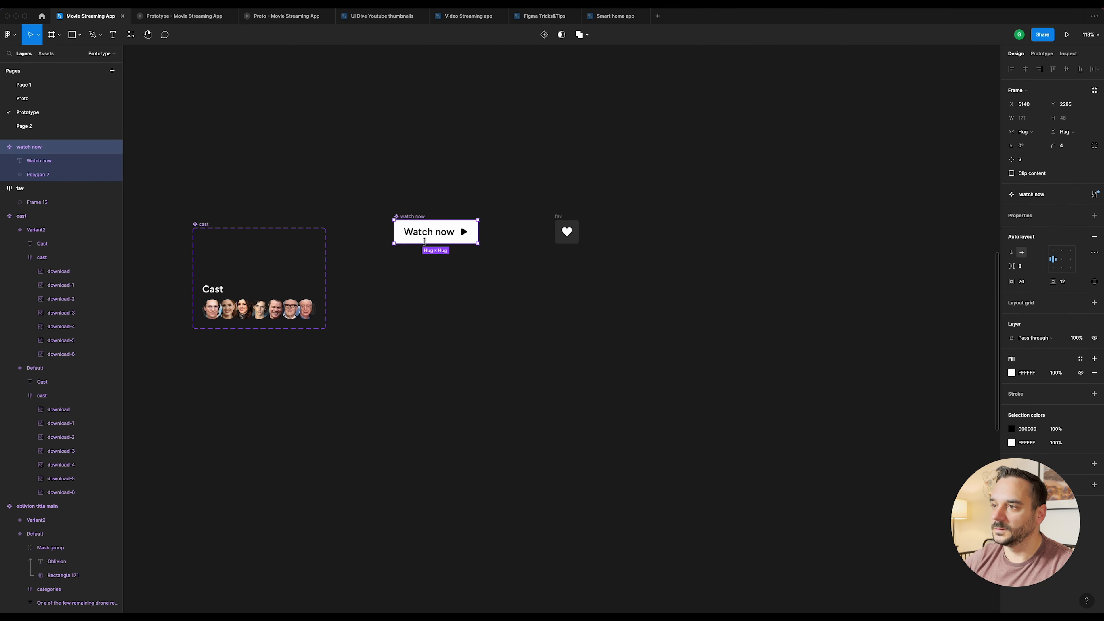
pyautogui.click(543, 38)
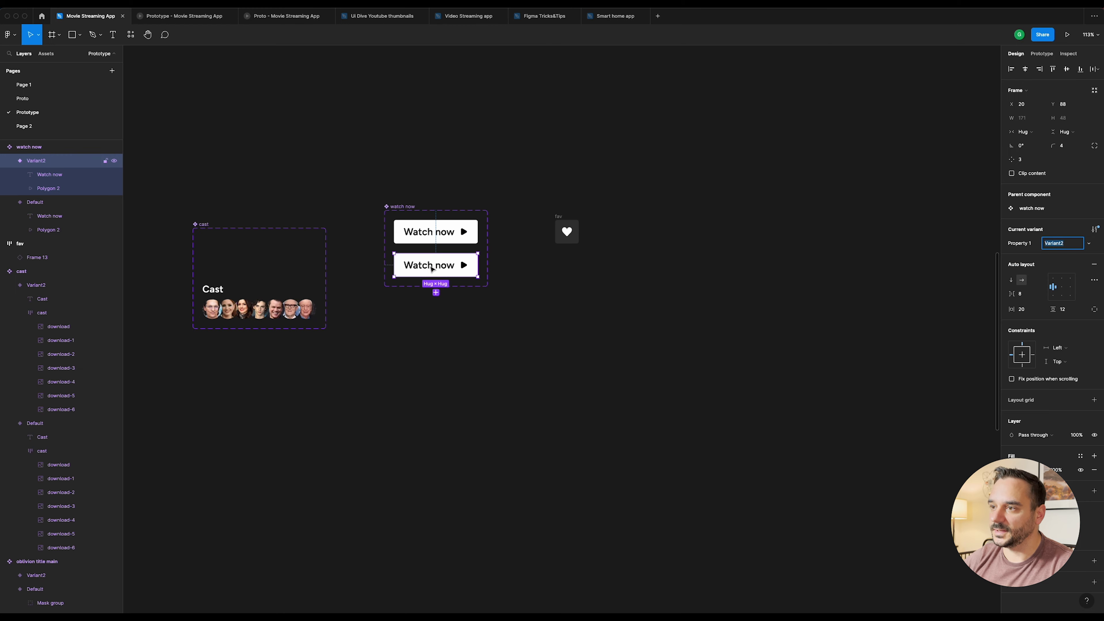
pyautogui.scroll(5, 426, 259)
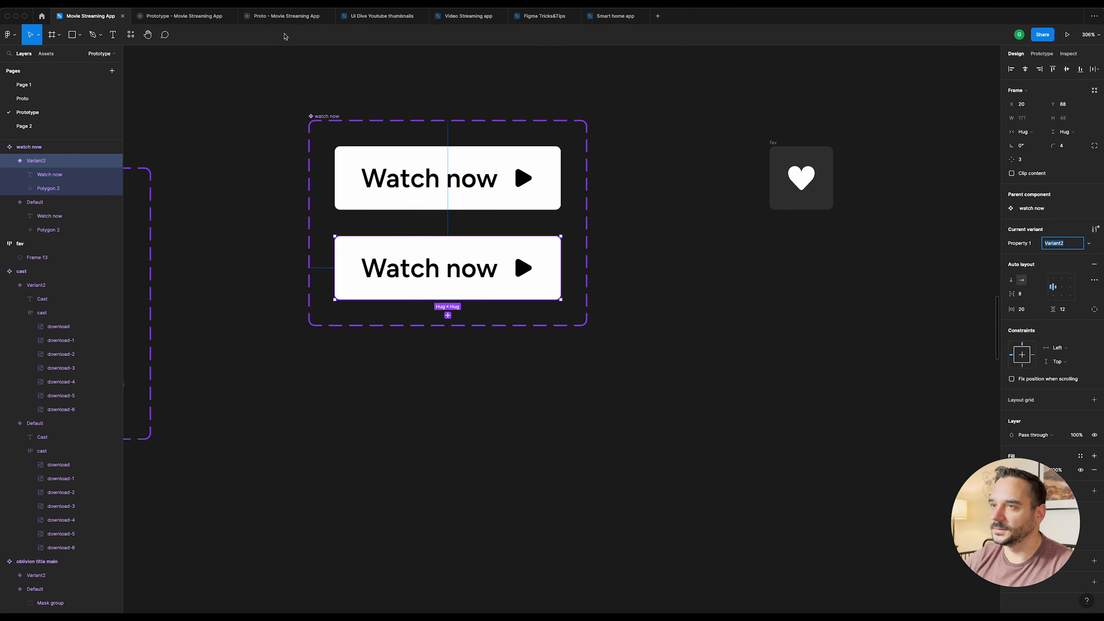
# Step: Restart the prototype preview and open the Oblivion card to review the detail screen without its buttons
pyautogui.hotkey('ctrl', 'Tab')
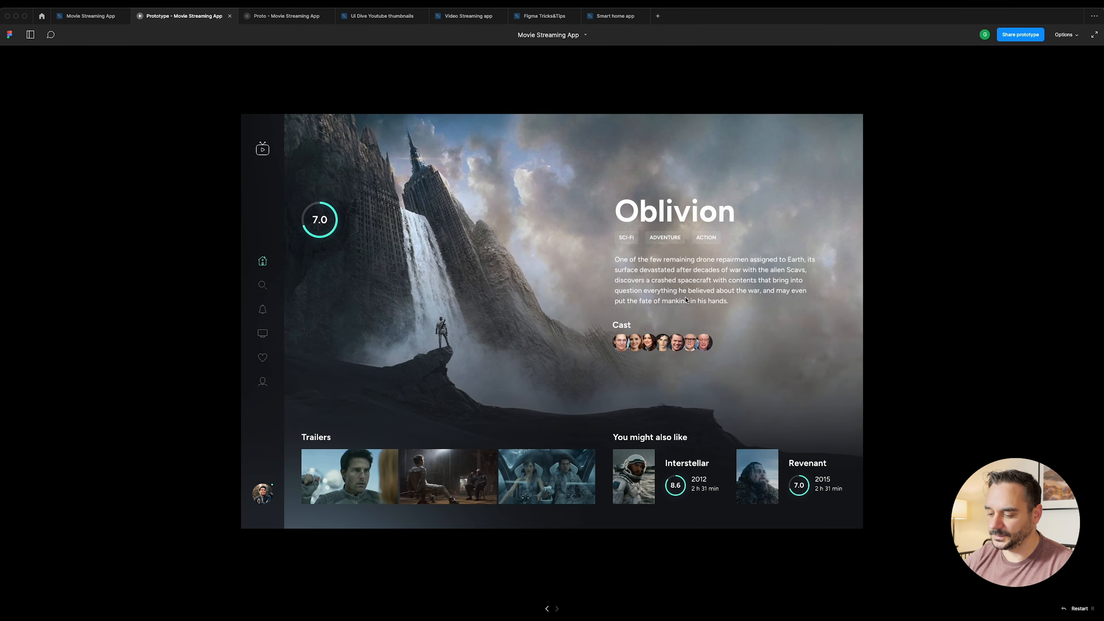
pyautogui.press('r')
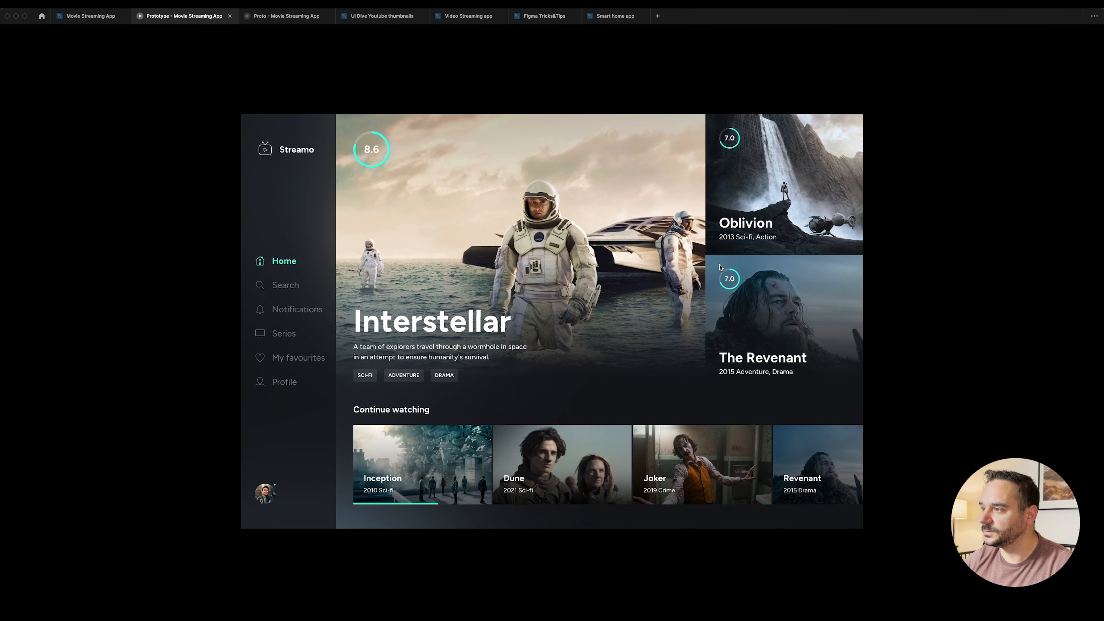
pyautogui.click(766, 178)
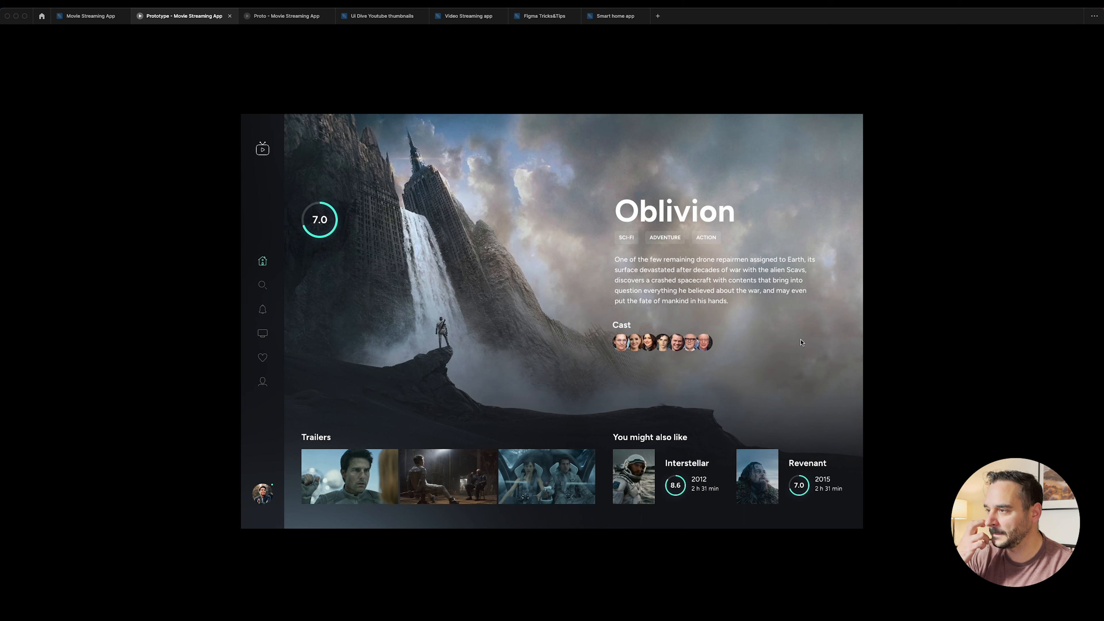
# Step: Invert the colours of the Watch now component's Variant2, using FFFFFF for the text and arrow and 000000 for the fill
pyautogui.click(92, 17)
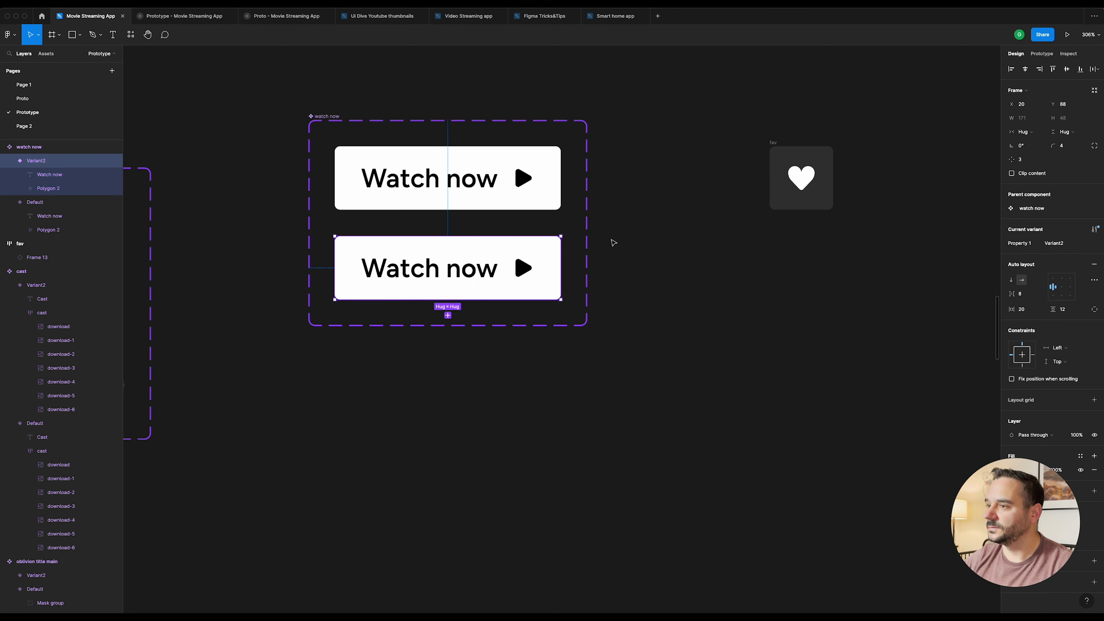
pyautogui.click(540, 267)
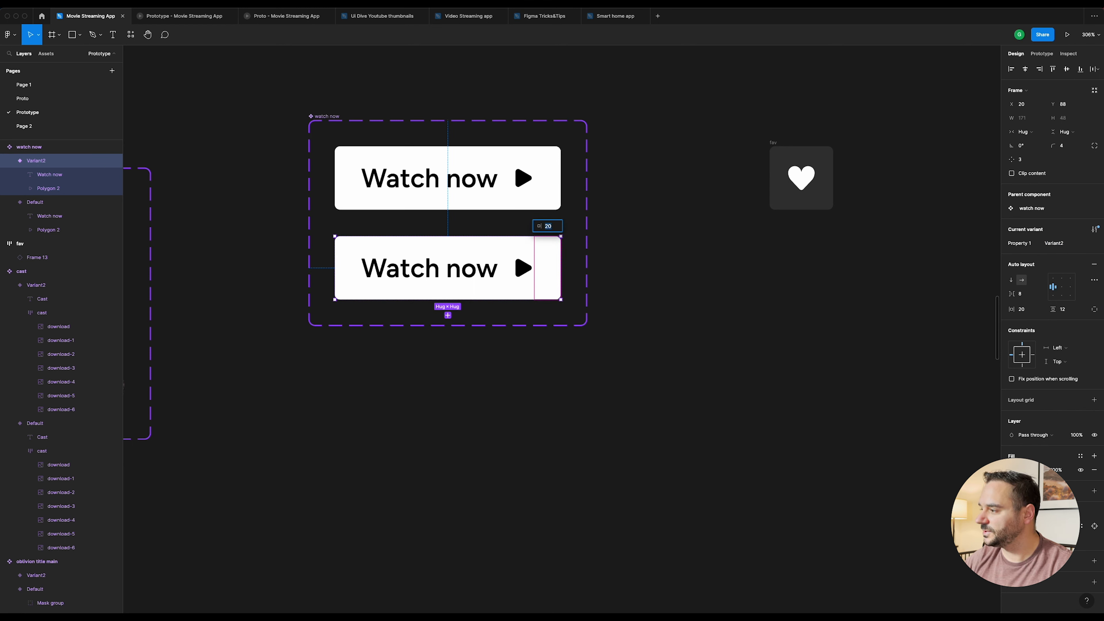
pyautogui.click(1011, 526)
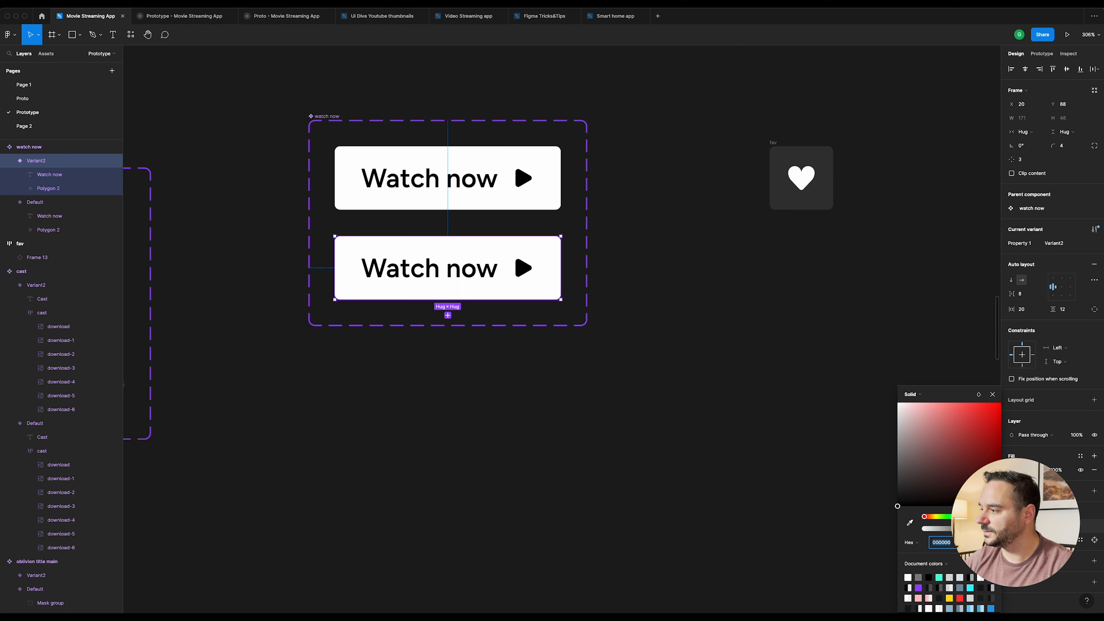
pyautogui.write('ffffff')
pyautogui.press('Return')
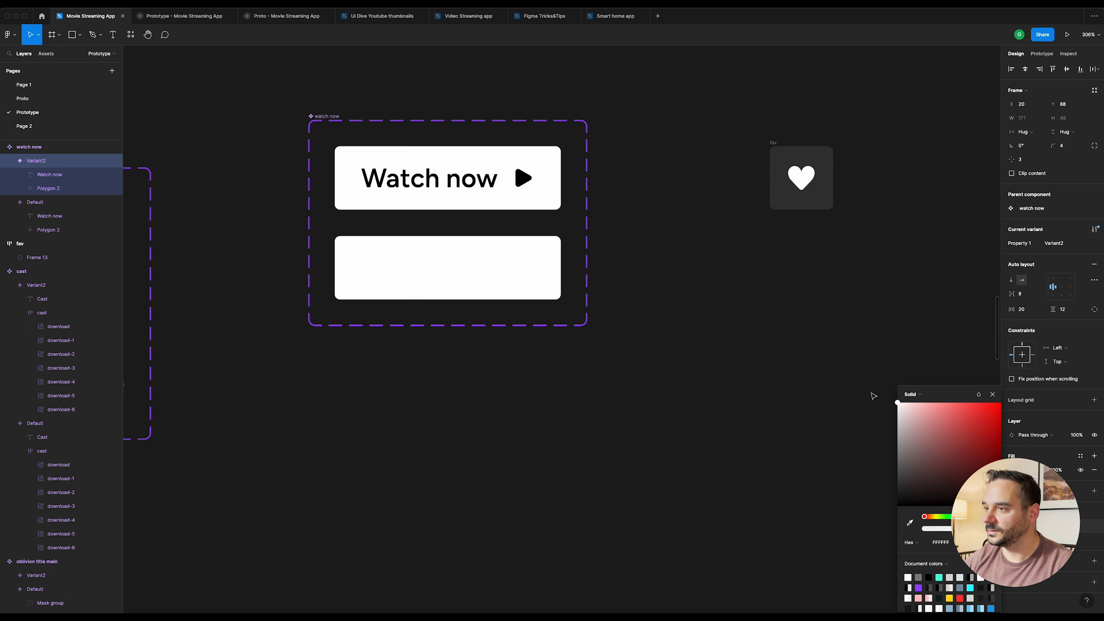
pyautogui.moveTo(898, 403); pyautogui.dragTo(857, 540)
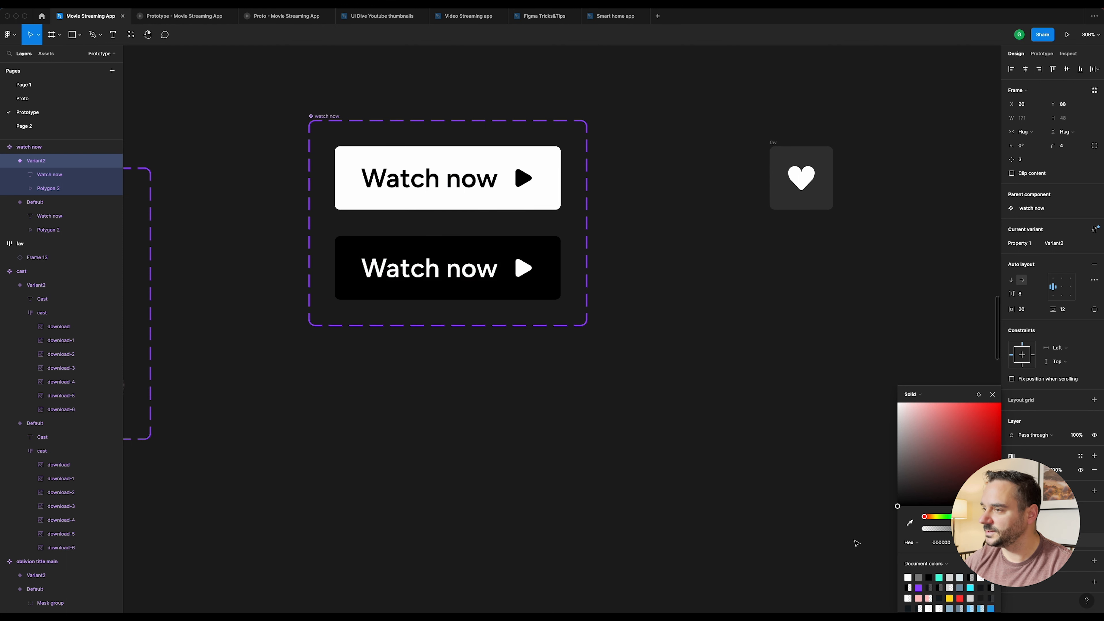
pyautogui.click(610, 97)
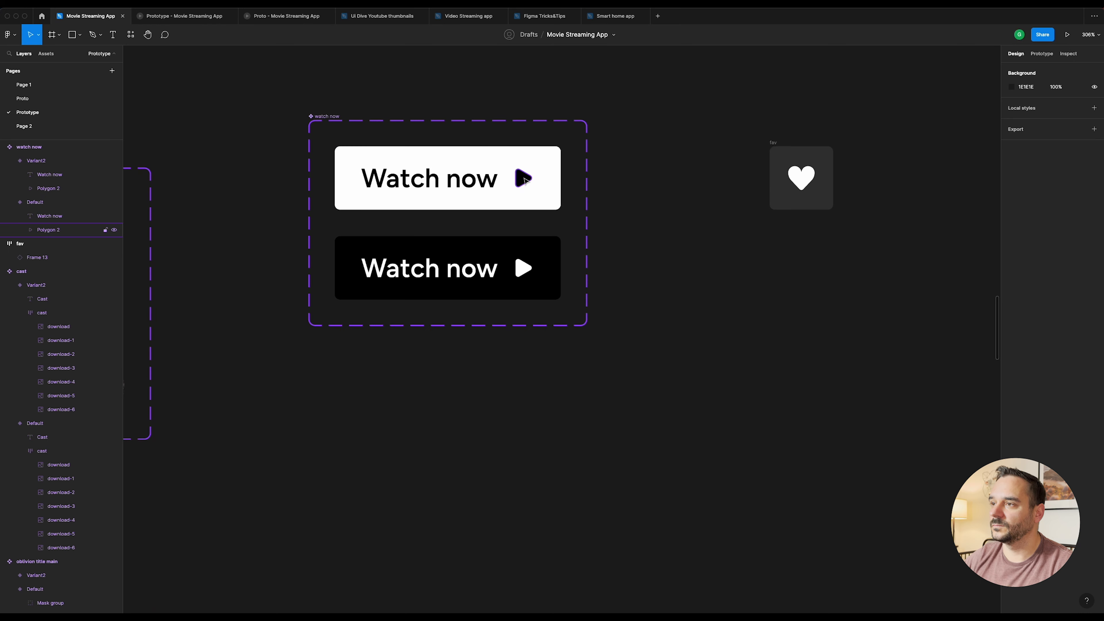
# Step: Try an auto layout item spacing of 12 in the black Watch now variant, and undo it
pyautogui.click(488, 262)
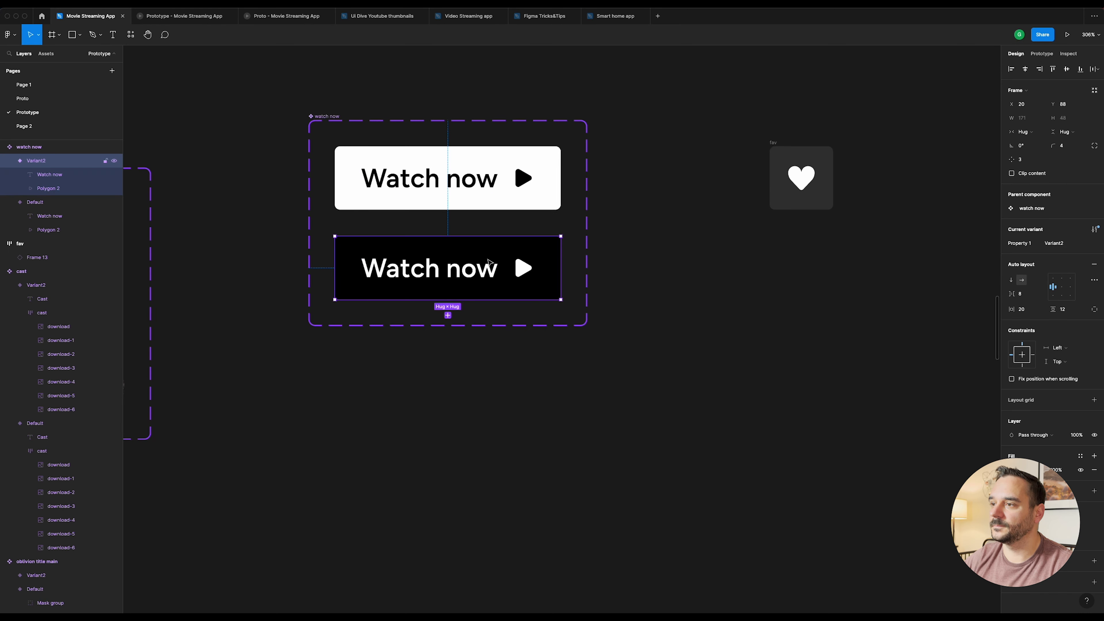
pyautogui.click(1032, 297)
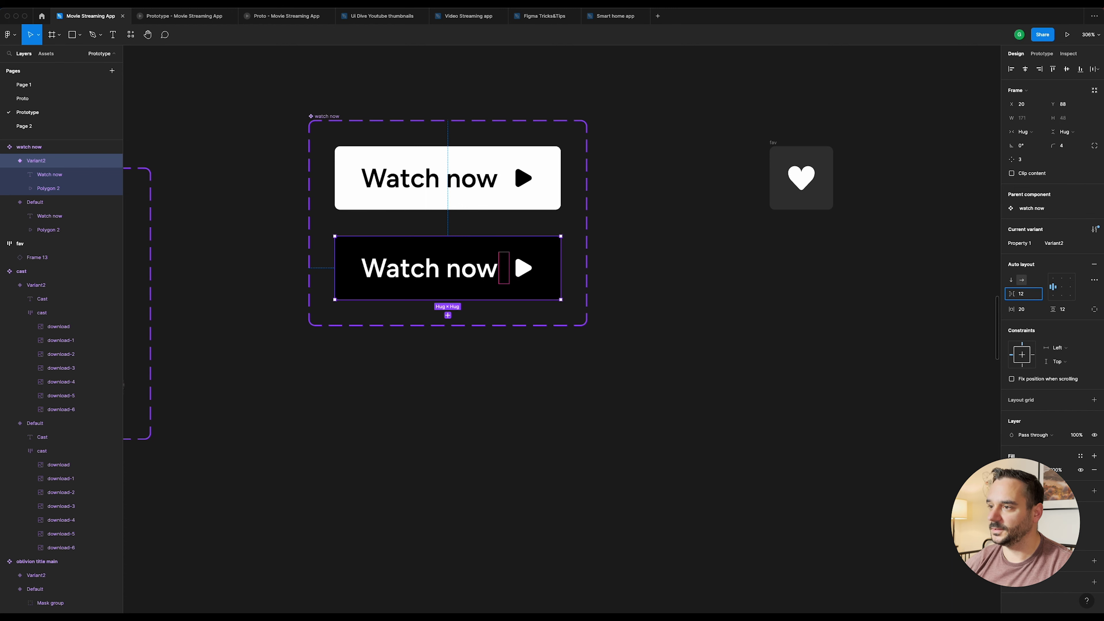
pyautogui.press('Return')
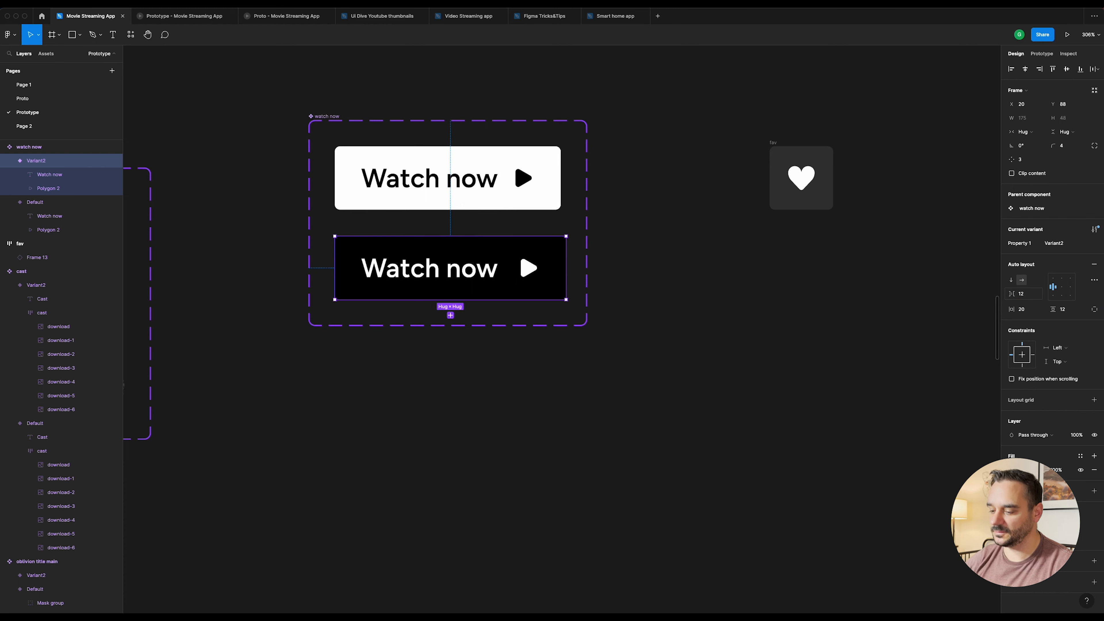
pyautogui.press('super+z')
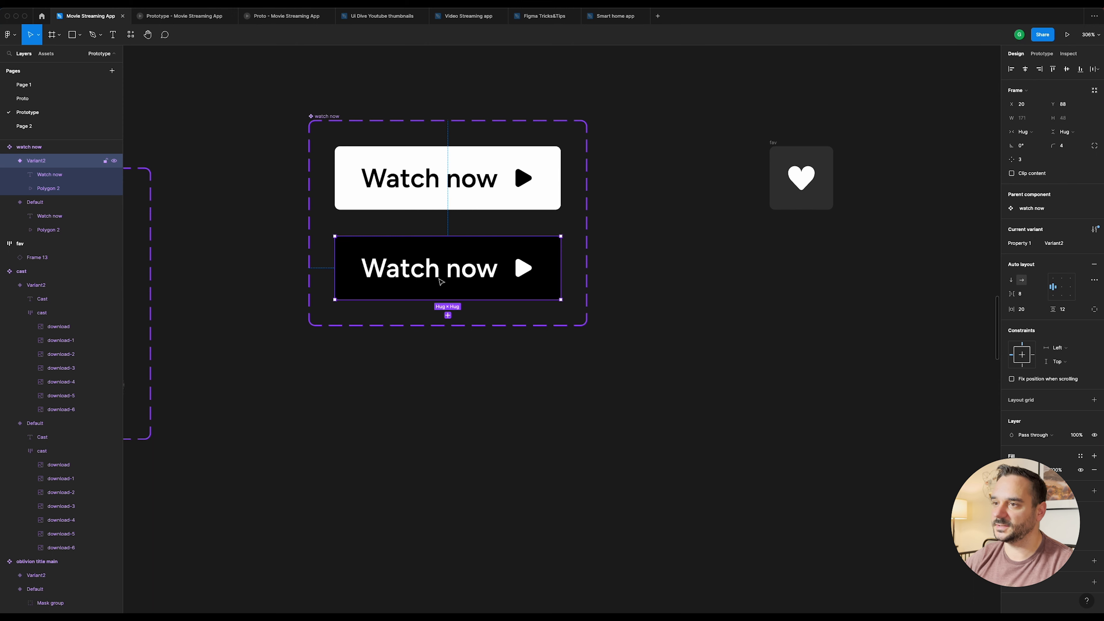
# Step: Connect the Default Watch now variant to Variant2 with a While hovering trigger
pyautogui.hotkey('shift', 'e')
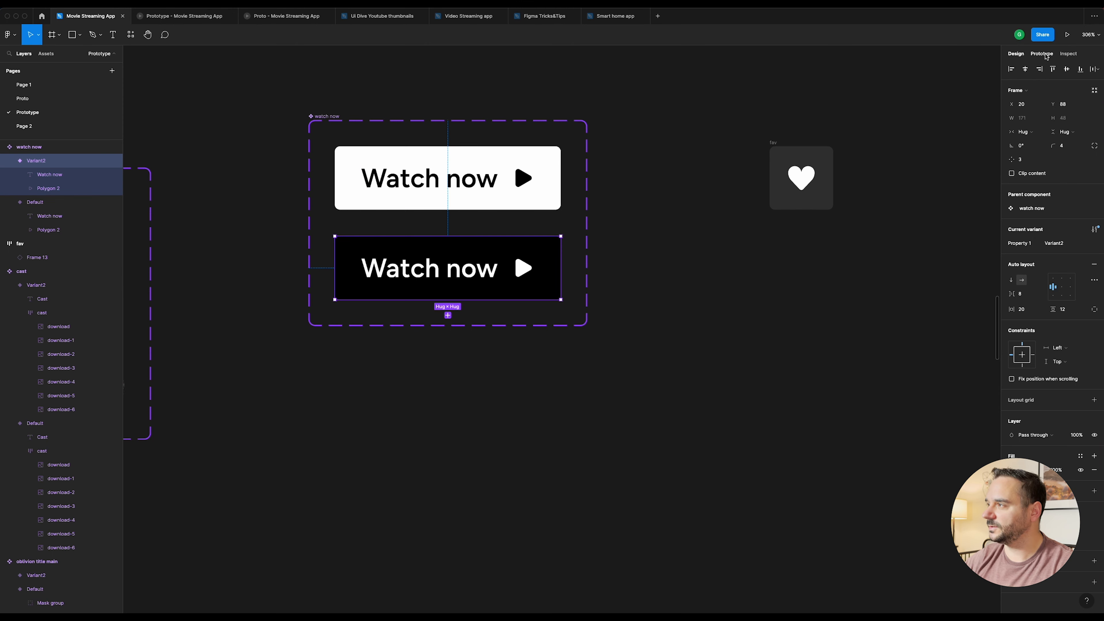
pyautogui.click(440, 208)
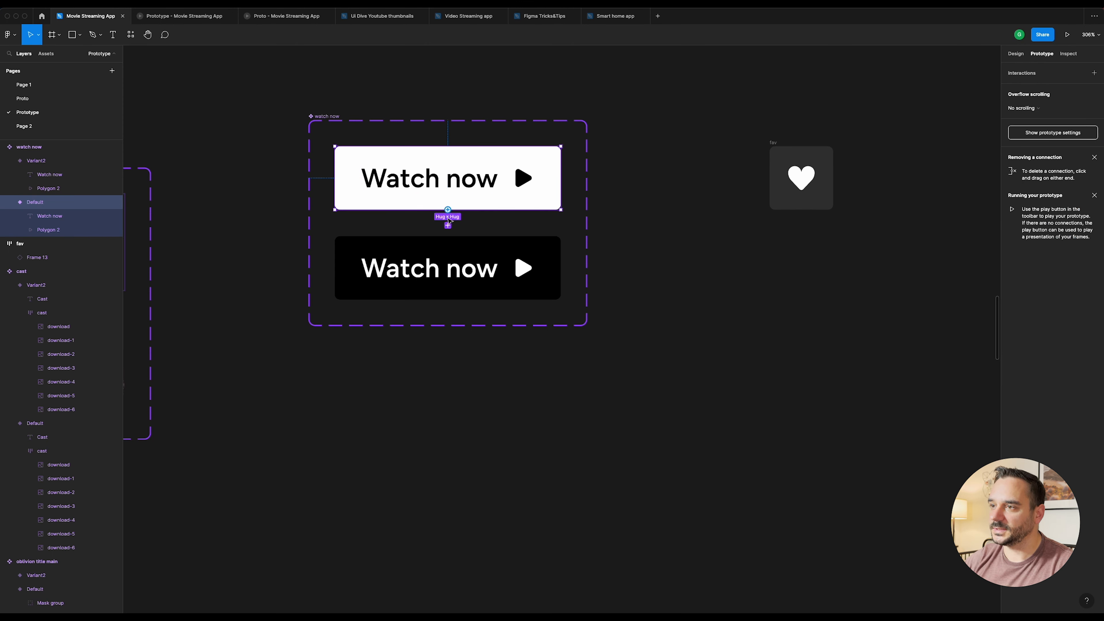
pyautogui.moveTo(447, 225); pyautogui.dragTo(450, 252)
pyautogui.click(935, 108)
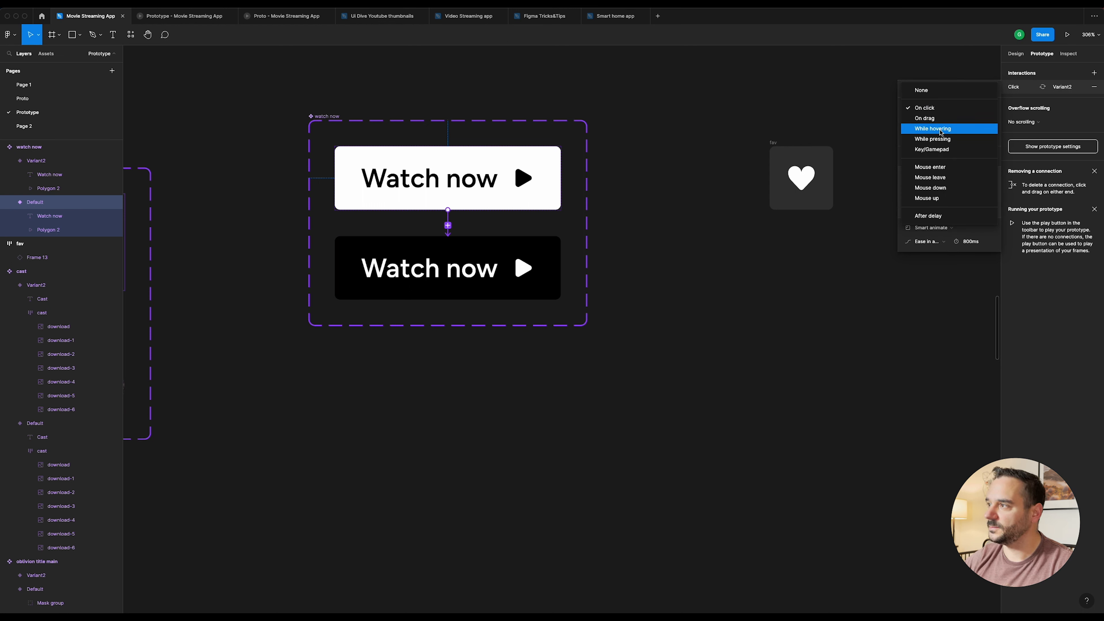
pyautogui.click(926, 130)
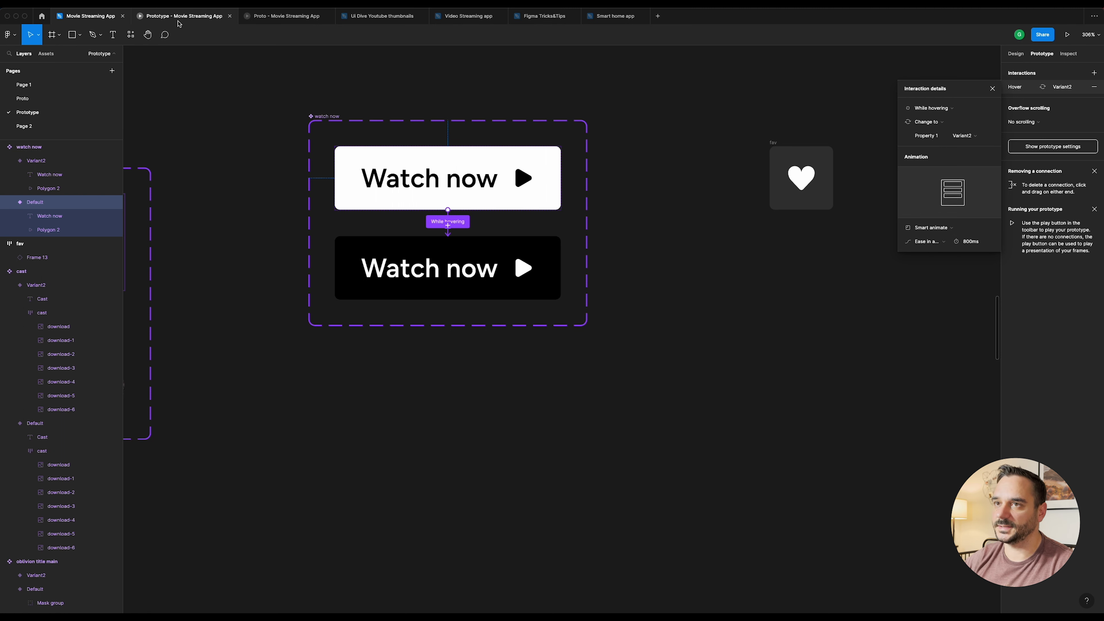
# Step: Insert a watch now component instance into the Surface Pro 8 - 6 frame, left-aligned above the You might also like heading
pyautogui.click(276, 102)
pyautogui.scroll(-10, 274, 102)
pyautogui.moveTo(217, 82); pyautogui.dragTo(642, 123)
pyautogui.moveTo(173, 223); pyautogui.dragTo(642, 186)
pyautogui.moveTo(347, 186); pyautogui.dragTo(362, 186)
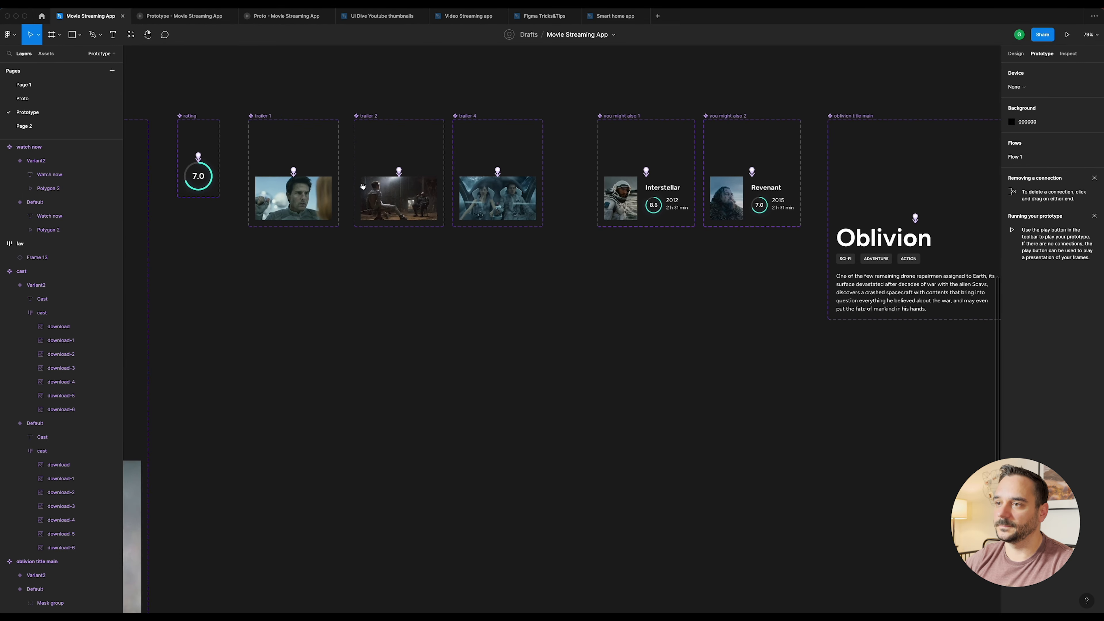
pyautogui.hscroll(-15, 363, 186)
pyautogui.hscroll(-5, 478, 192)
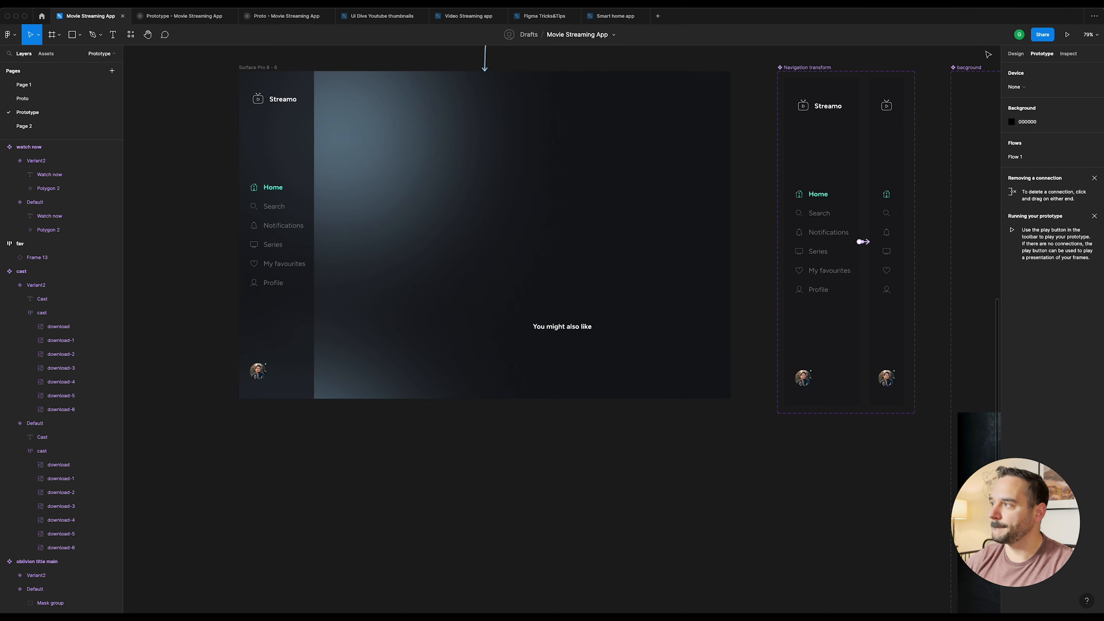
pyautogui.click(1016, 54)
pyautogui.click(259, 68)
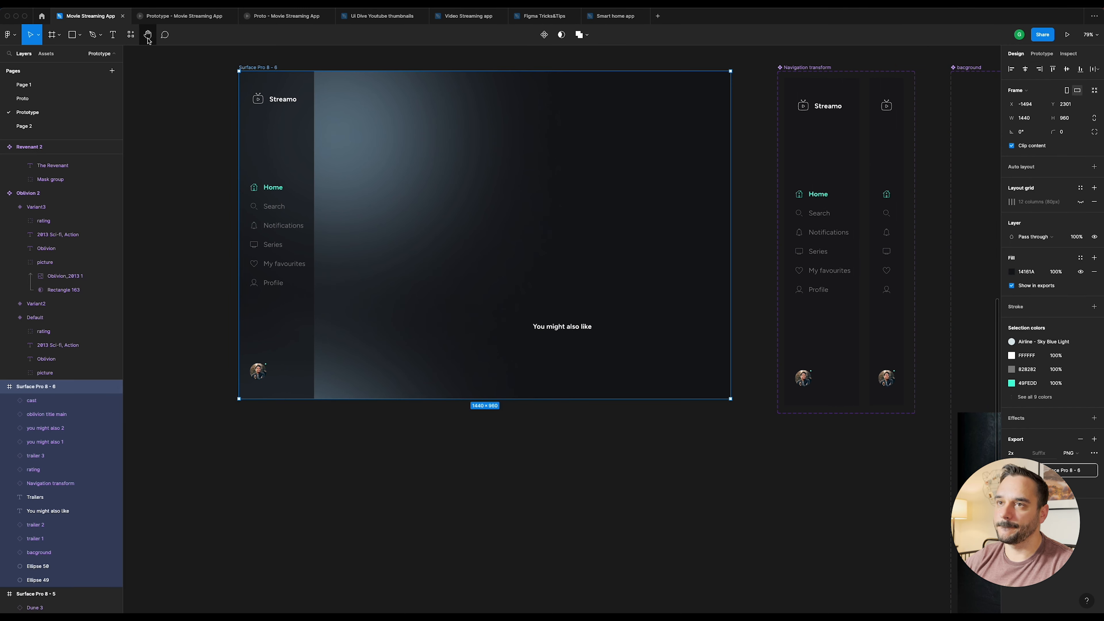
pyautogui.click(130, 36)
pyautogui.write('s')
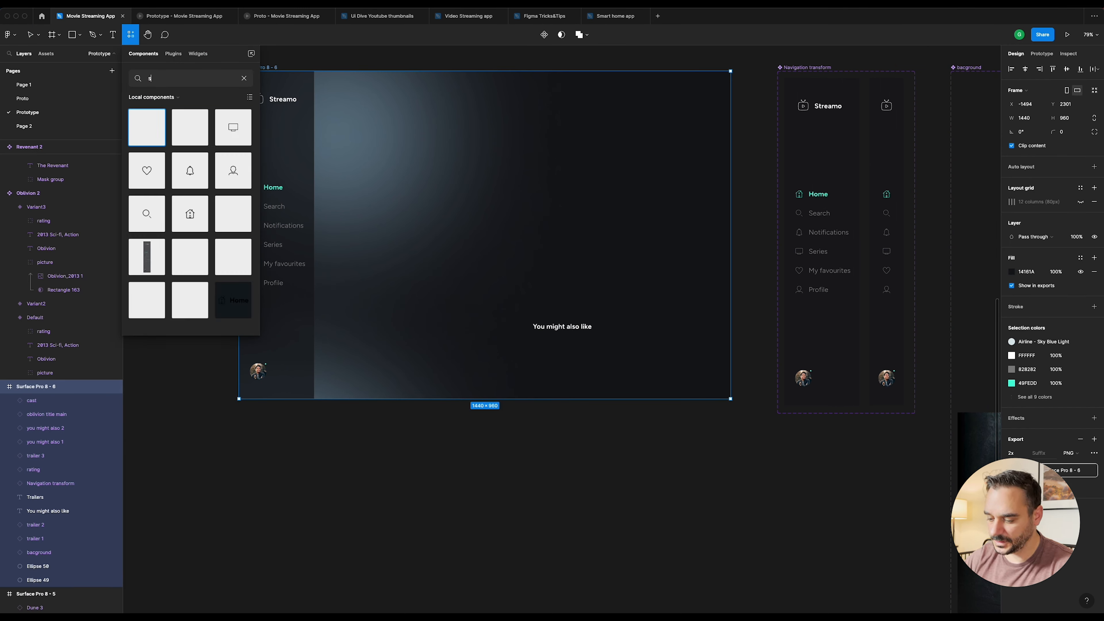
pyautogui.write('atch')
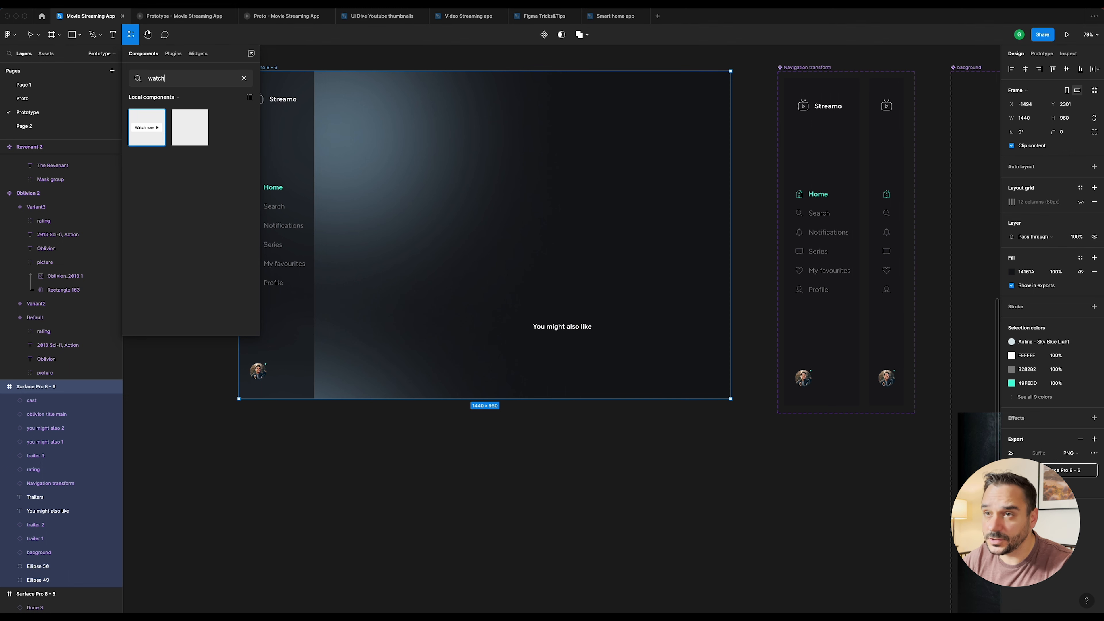
pyautogui.moveTo(149, 128); pyautogui.dragTo(558, 302)
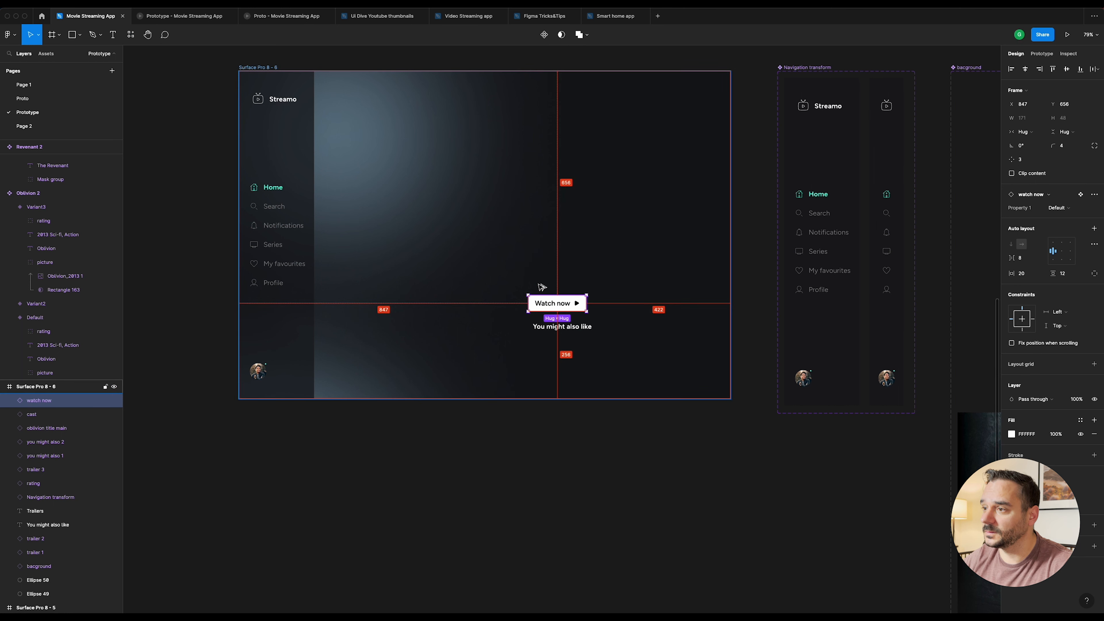
pyautogui.moveTo(558, 307); pyautogui.dragTo(562, 306)
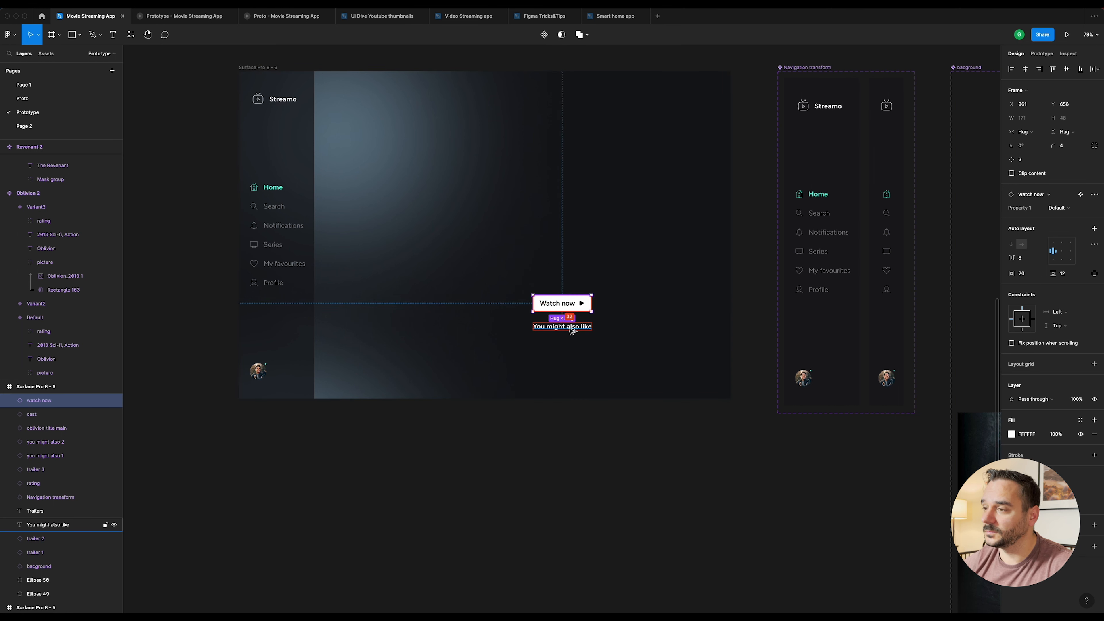
# Step: Check the Watch now button and its hover state in the prototype preview of the Oblivion detail screen
pyautogui.click(193, 16)
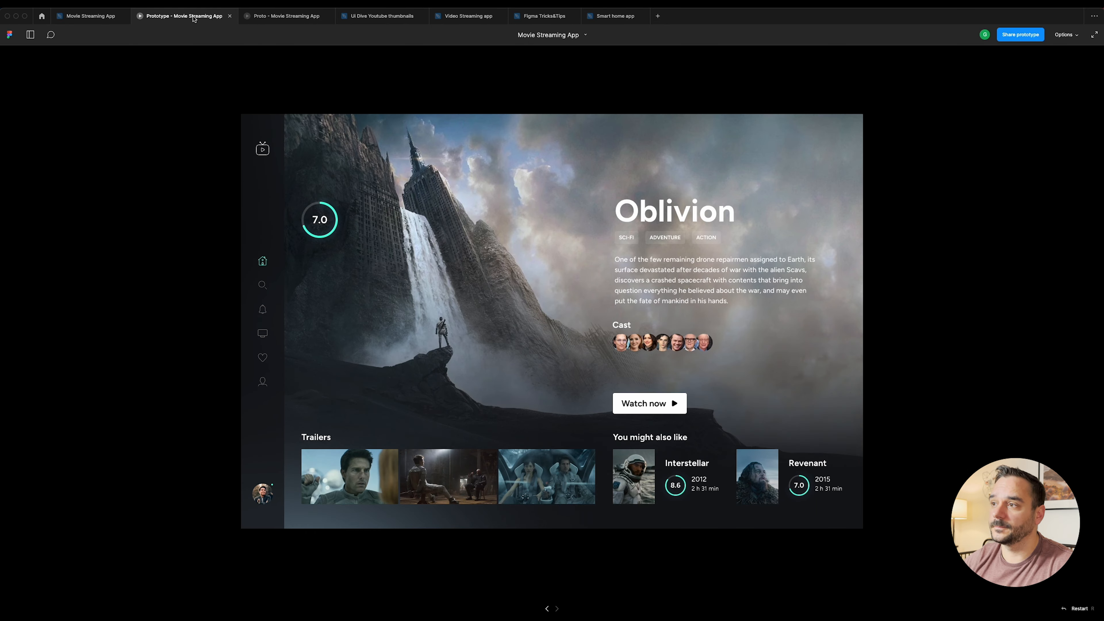
pyautogui.press('r')
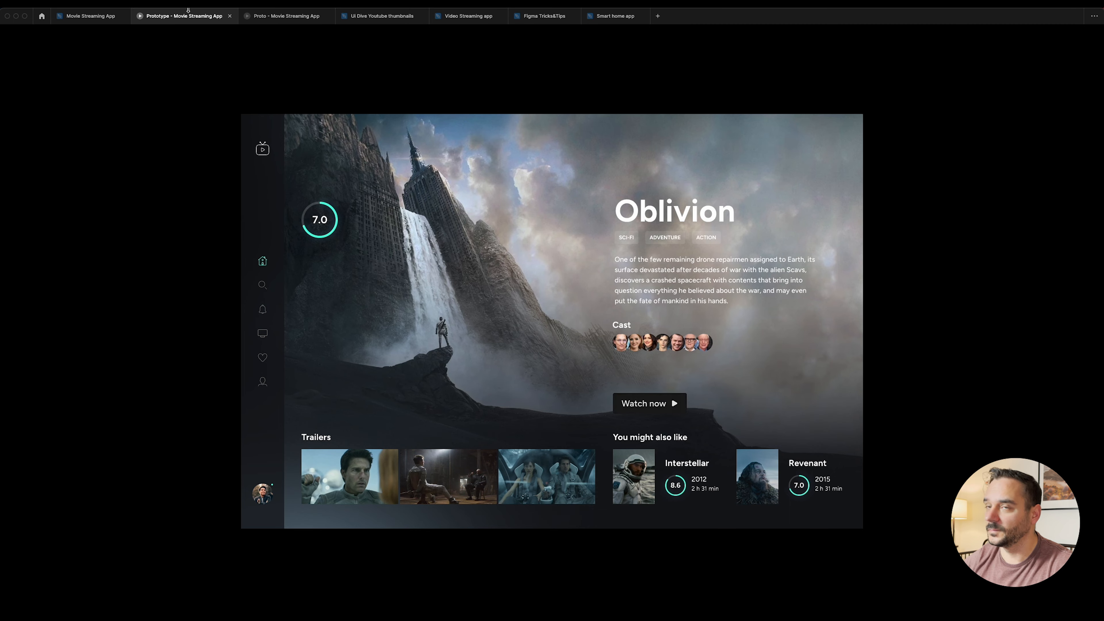
pyautogui.click(107, 19)
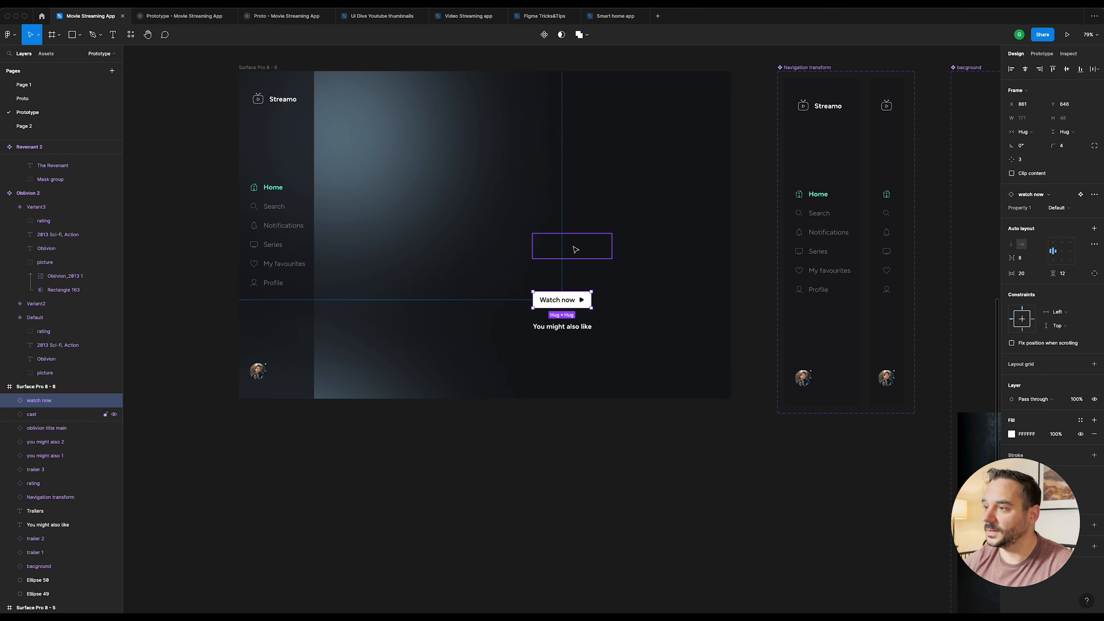
# Step: Move the Watch now button up so that it sits 32 px below the cast component
pyautogui.moveTo(568, 293); pyautogui.dragTo(569, 272)
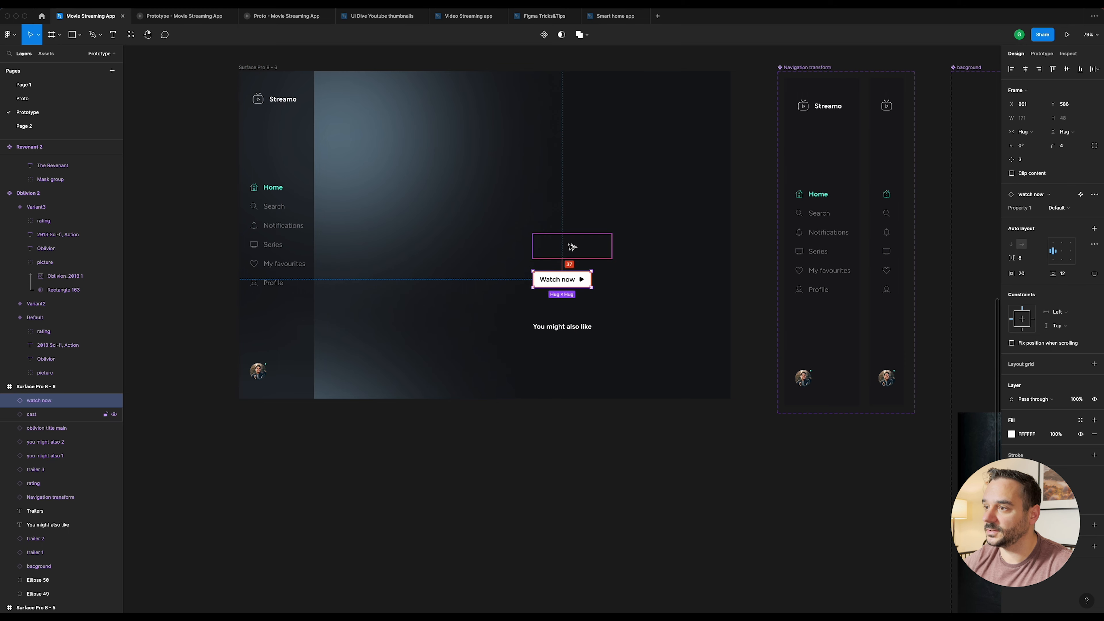
pyautogui.hotkey('alt', 'Up')
pyautogui.hotkey('alt', 'Up')
pyautogui.hotkey('alt', 'Up')
pyautogui.hotkey('alt', 'Up')
pyautogui.hotkey('alt', 'Down')
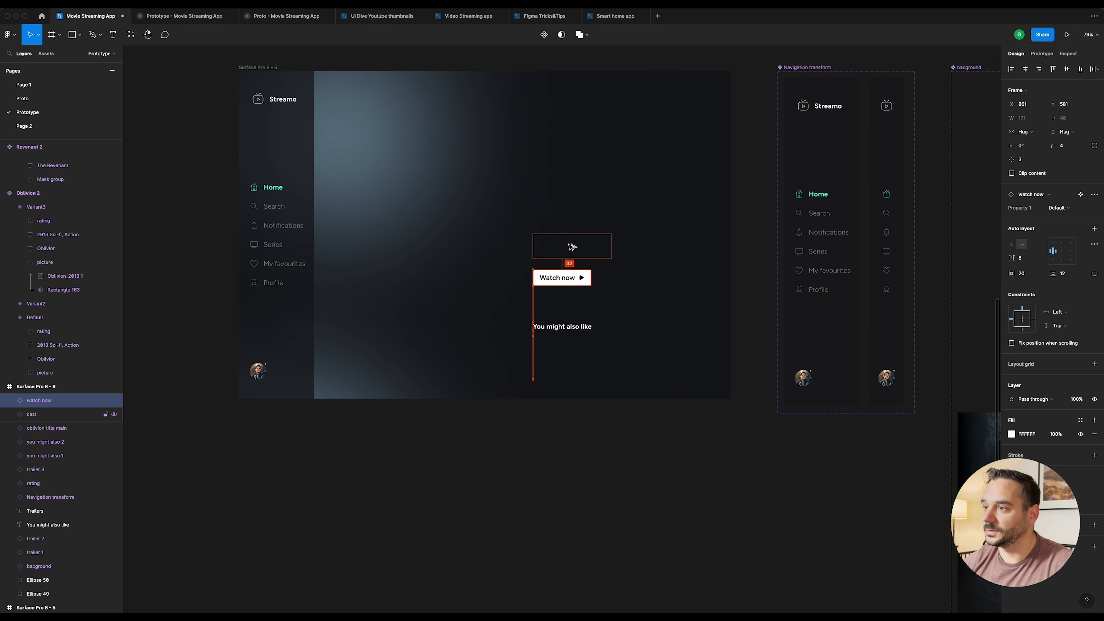
# Step: Delete the black Variant2 from the watch now component set
pyautogui.scroll(-3, 562, 235)
pyautogui.scroll(-3, 565, 236)
pyautogui.hscroll(10, 565, 217)
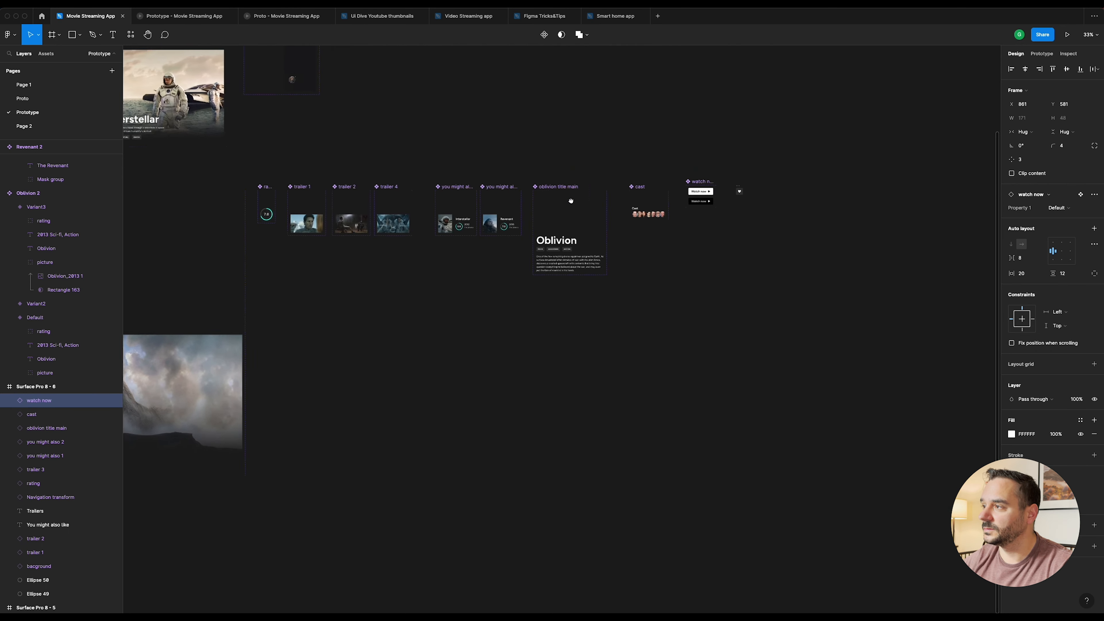
pyautogui.scroll(10, 521, 202)
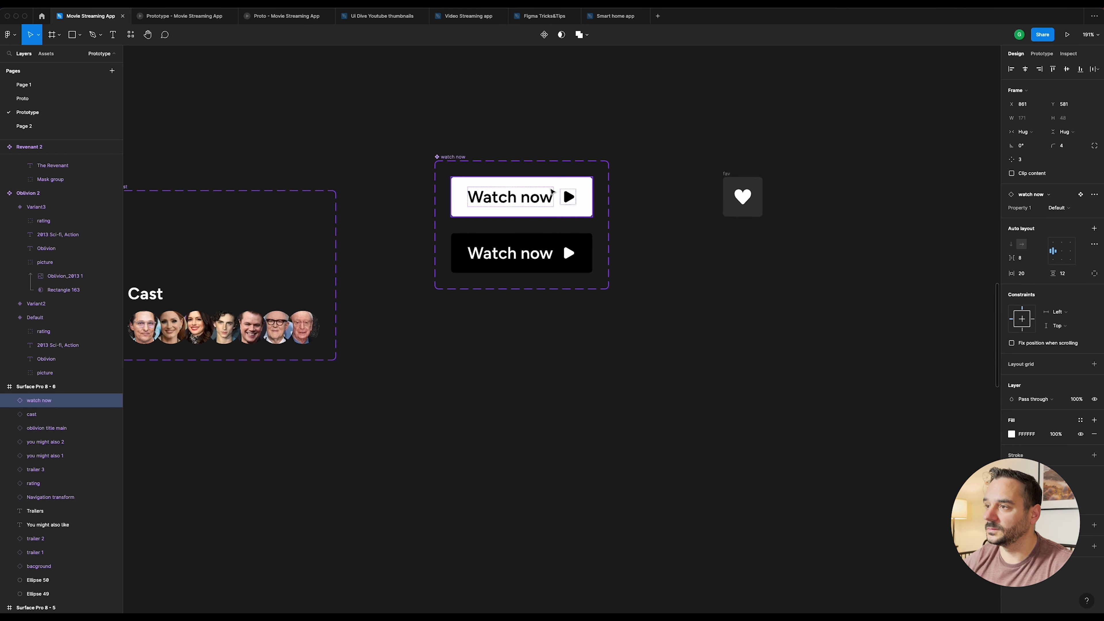
pyautogui.click(550, 191)
pyautogui.click(538, 256)
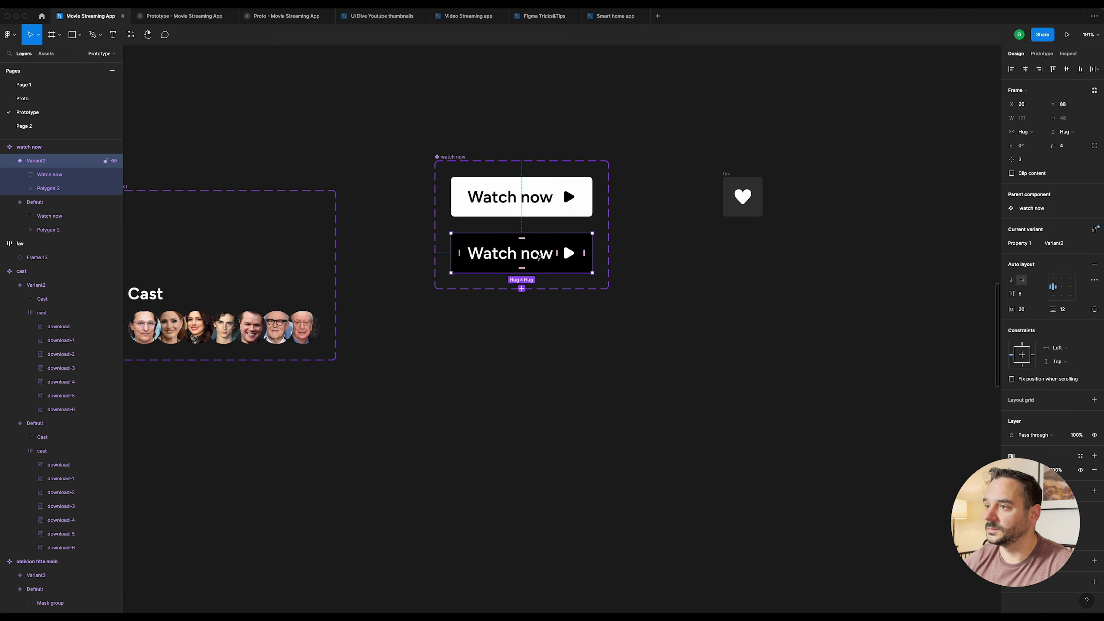
pyautogui.press('Delete')
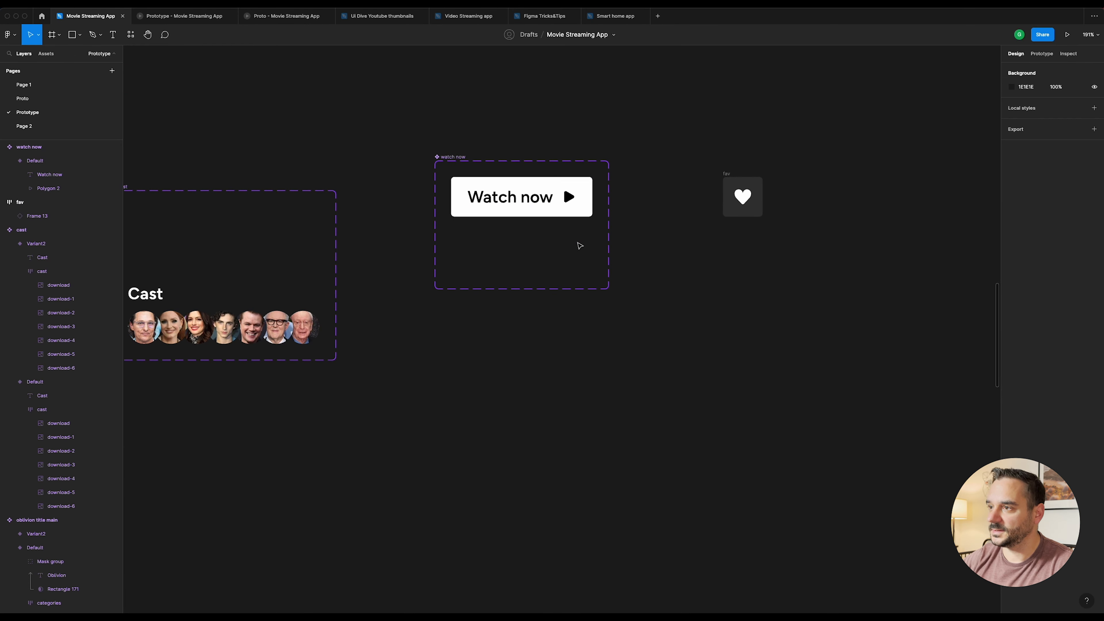
# Step: Add a new variant from the white Default Watch now button and place it aligned directly beneath the original
pyautogui.click(537, 206)
pyautogui.click(521, 233)
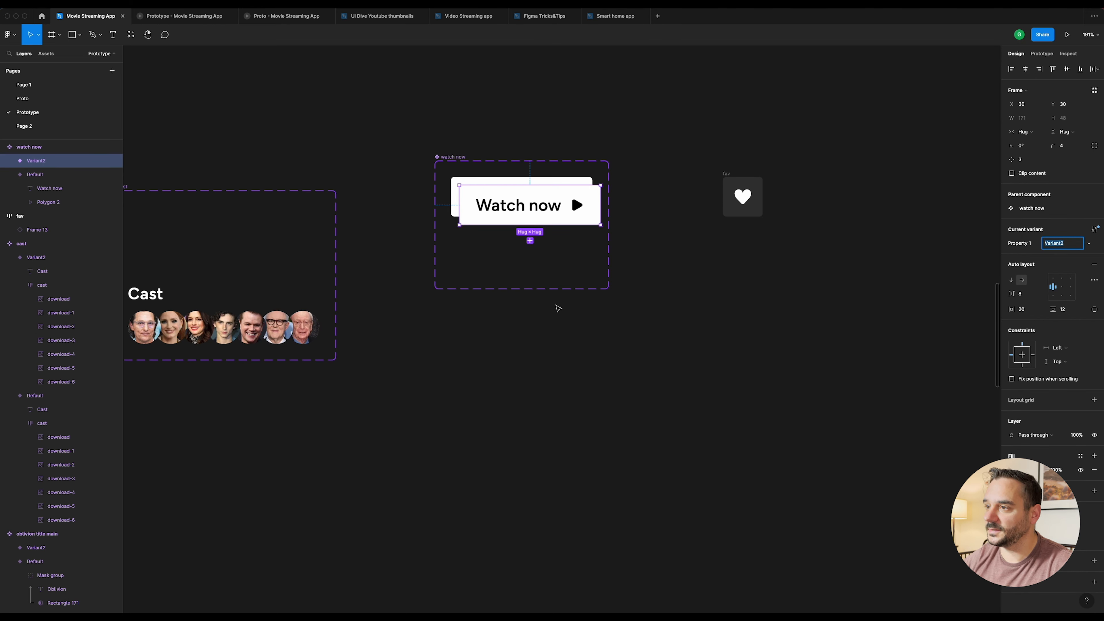
pyautogui.moveTo(558, 207); pyautogui.dragTo(549, 249)
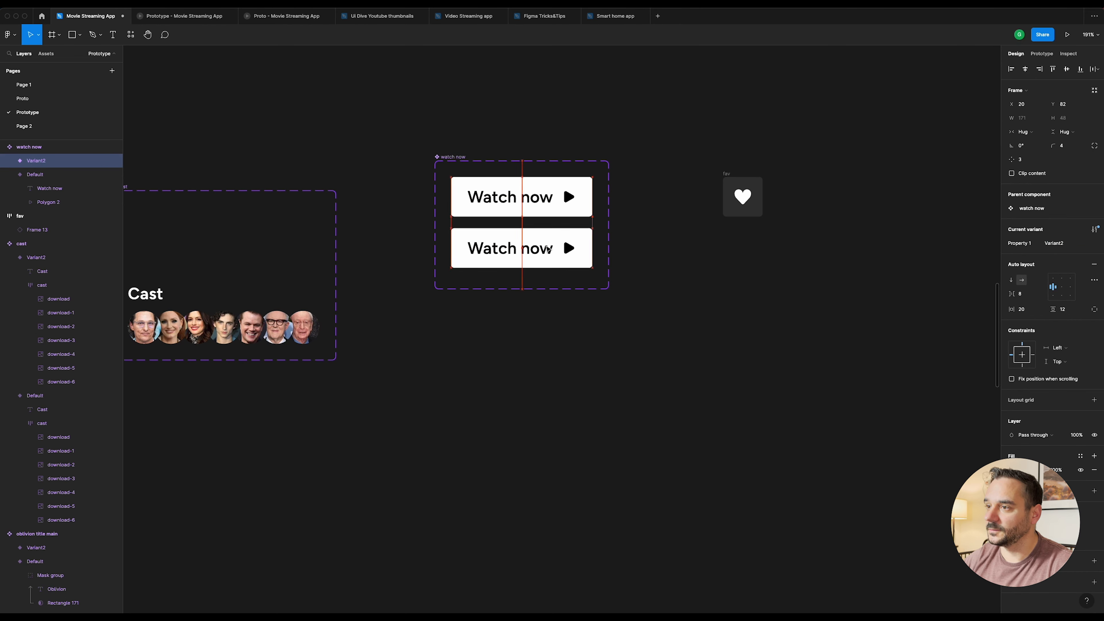
pyautogui.click(549, 292)
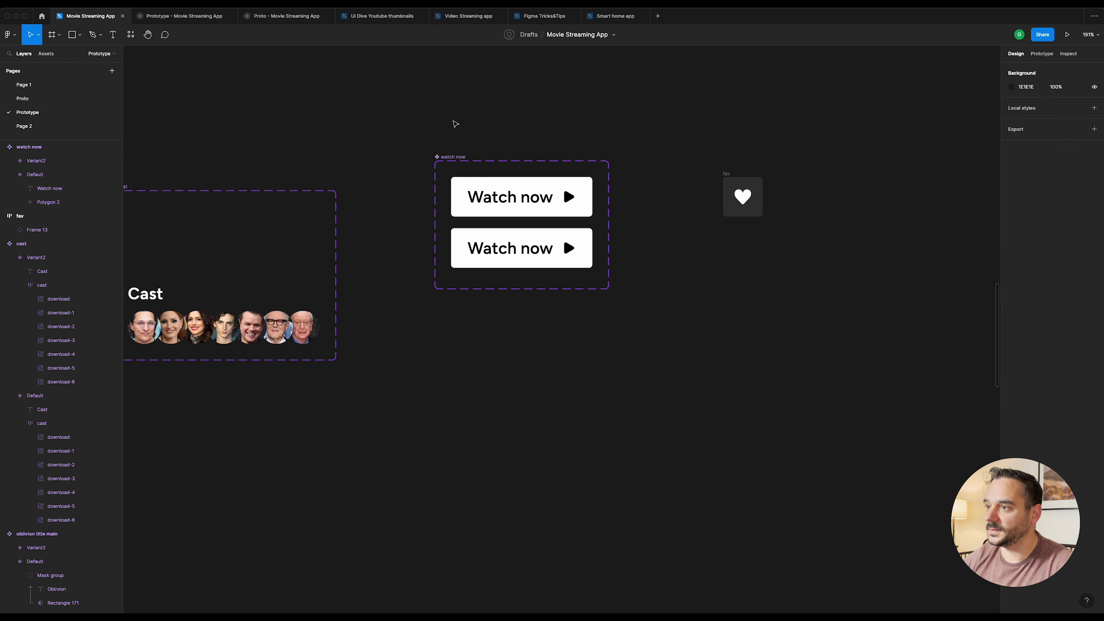
# Step: Extend the watch now component set downward to a height of about 321 and shift Variant2 down to Y 91
pyautogui.click(458, 157)
pyautogui.moveTo(543, 290); pyautogui.dragTo(543, 425)
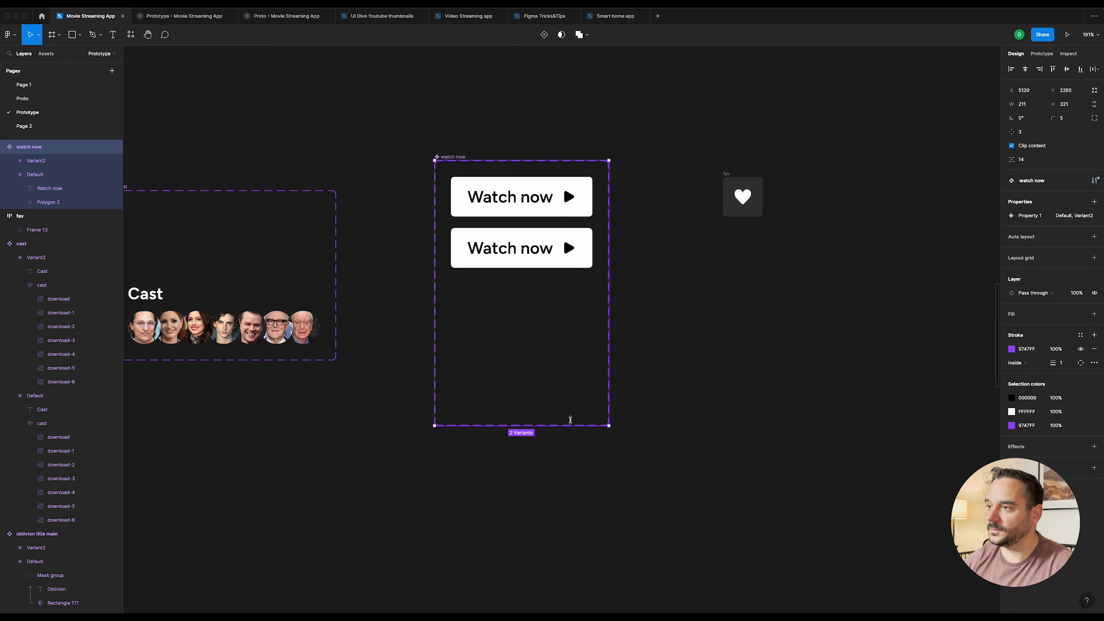
pyautogui.click(547, 199)
pyautogui.click(548, 256)
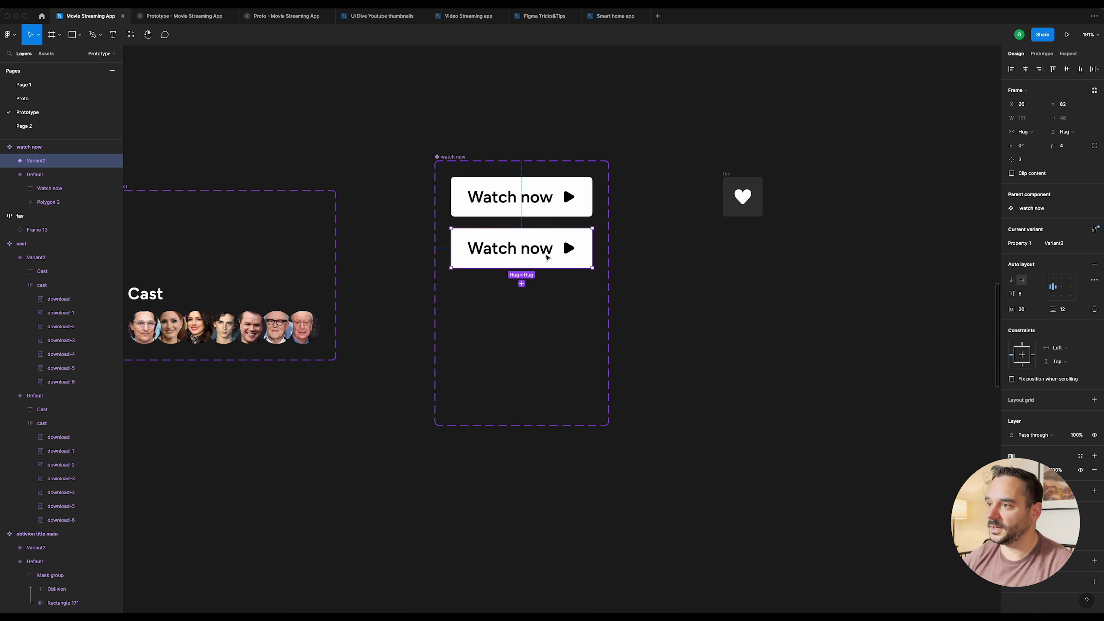
pyautogui.click(546, 195)
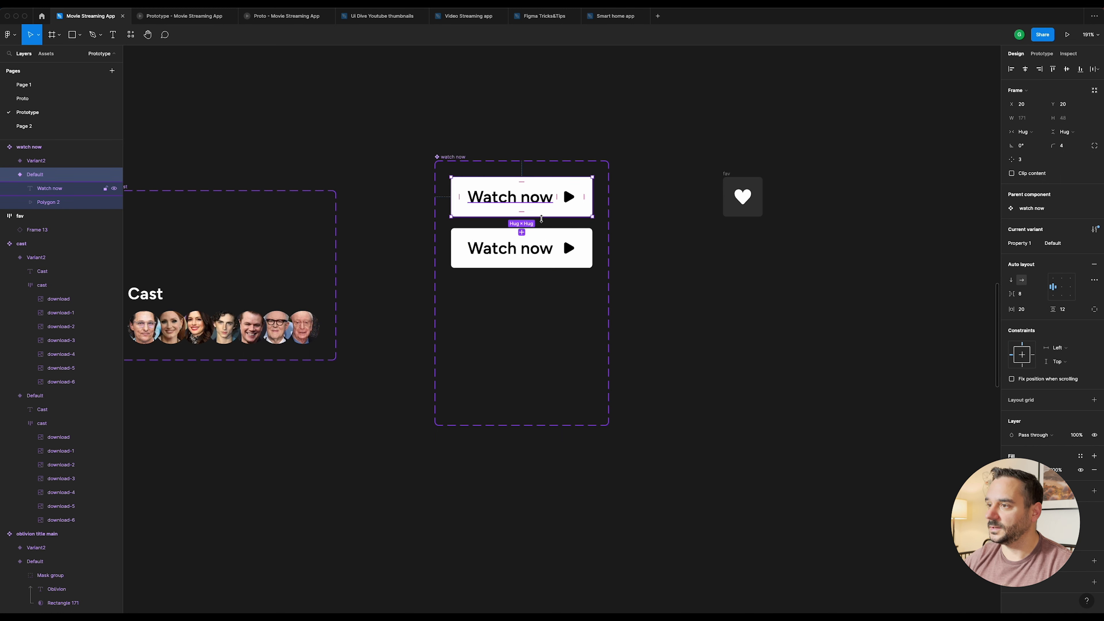
pyautogui.moveTo(547, 246); pyautogui.dragTo(547, 254)
# Step: Set the layer opacity of the Default Watch now variant to 0%
pyautogui.click(540, 199)
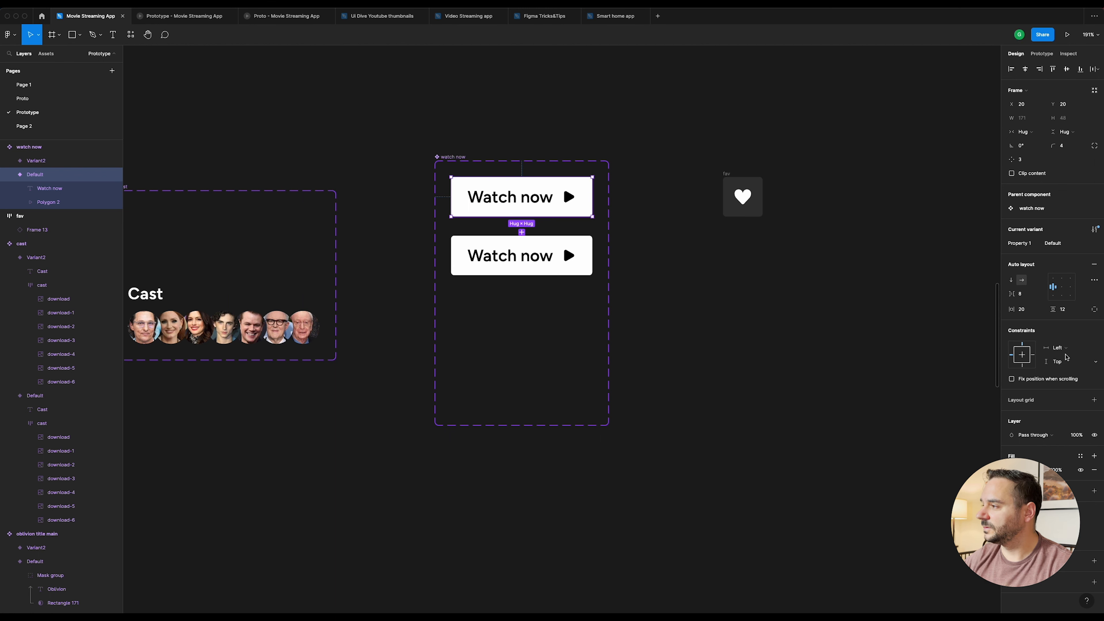
pyautogui.click(1076, 435)
pyautogui.write('0')
pyautogui.press('Return')
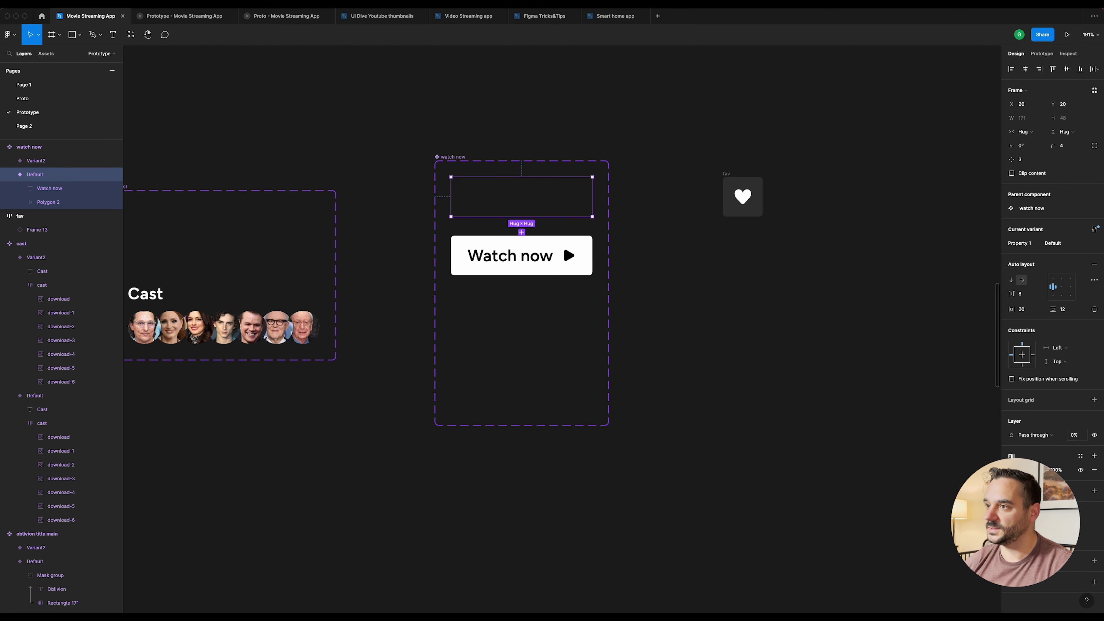
pyautogui.click(1043, 54)
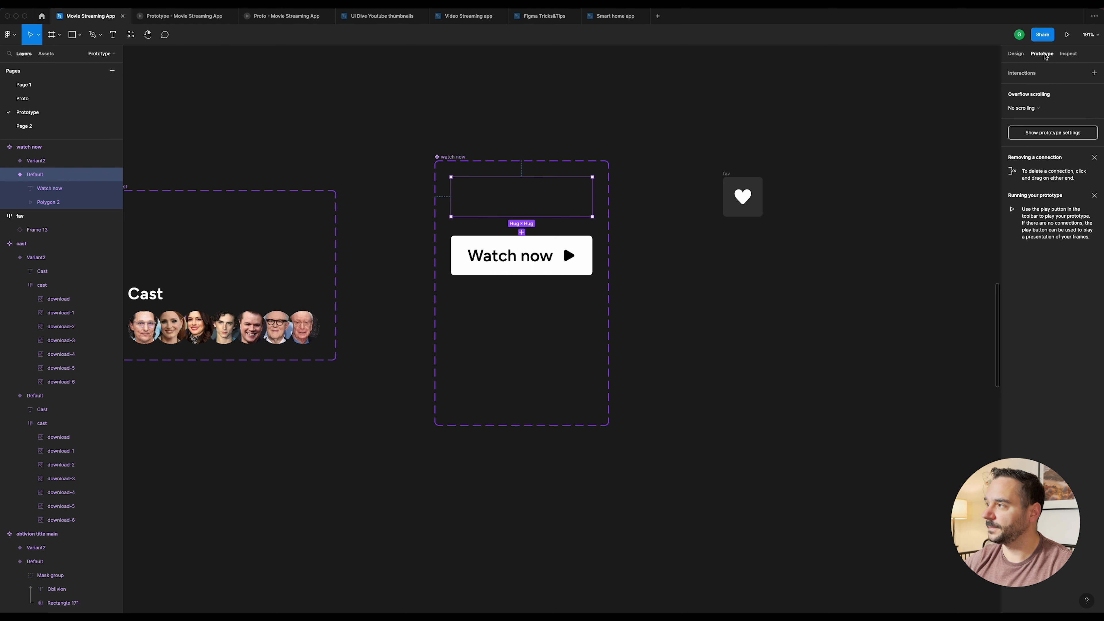
pyautogui.click(1015, 54)
# Step: Add a third Watch now variant below Variant2 with a black fill and FFFFFF text and arrow
pyautogui.click(539, 257)
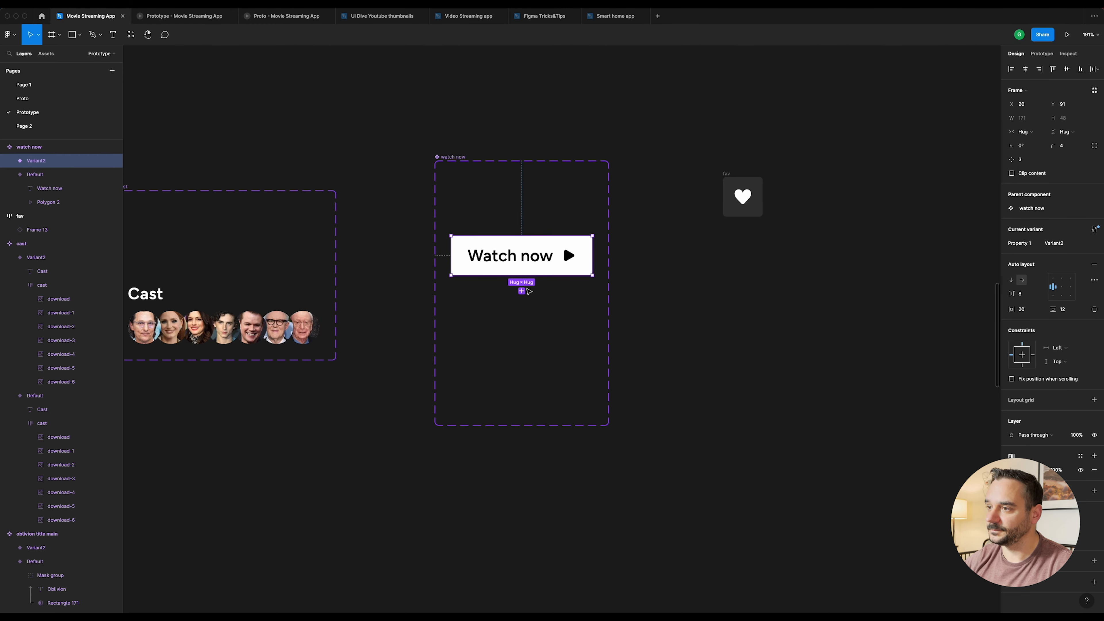
pyautogui.click(522, 291)
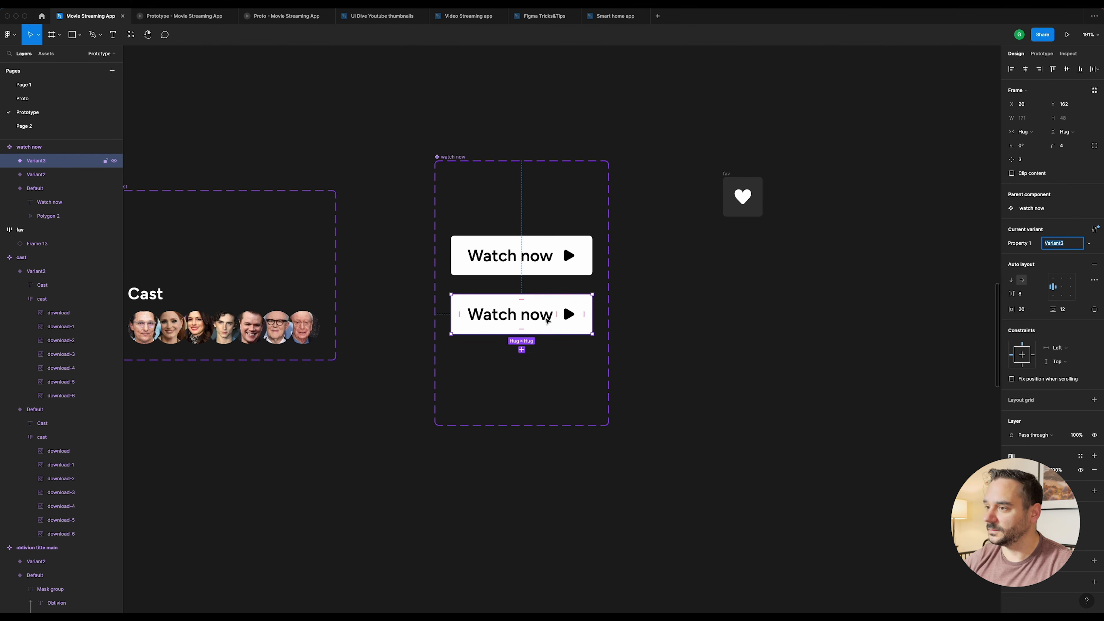
pyautogui.click(1012, 539)
pyautogui.moveTo(911, 490); pyautogui.dragTo(880, 537)
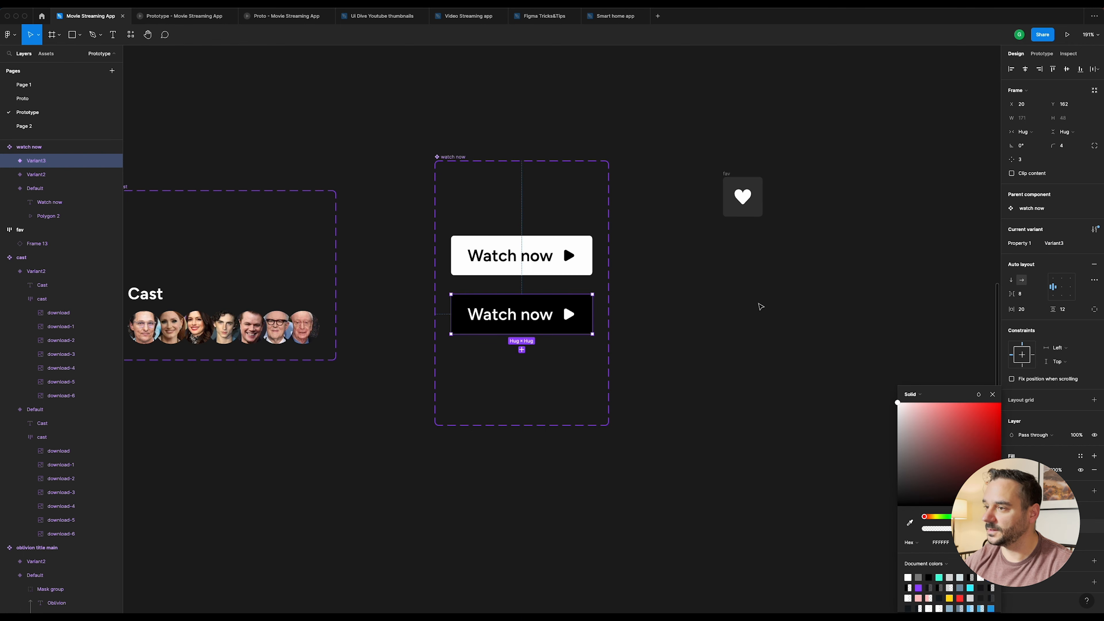
pyautogui.click(762, 309)
# Step: Link the transparent Default Watch now variant to Variant2 with a Change to interaction triggered after a 400ms delay
pyautogui.click(551, 197)
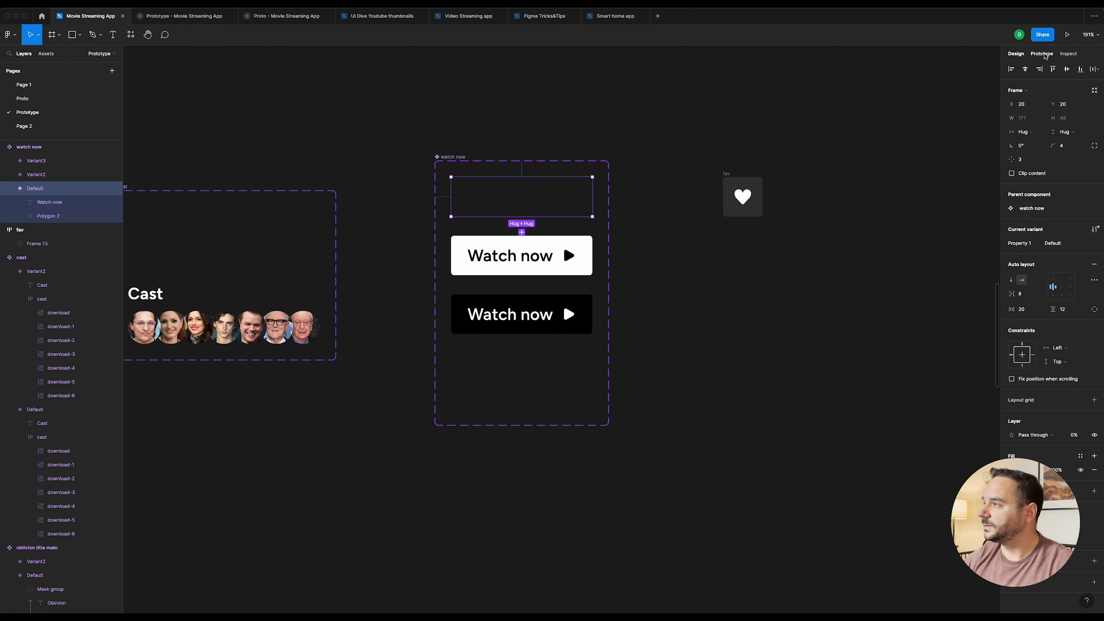
pyautogui.click(1042, 53)
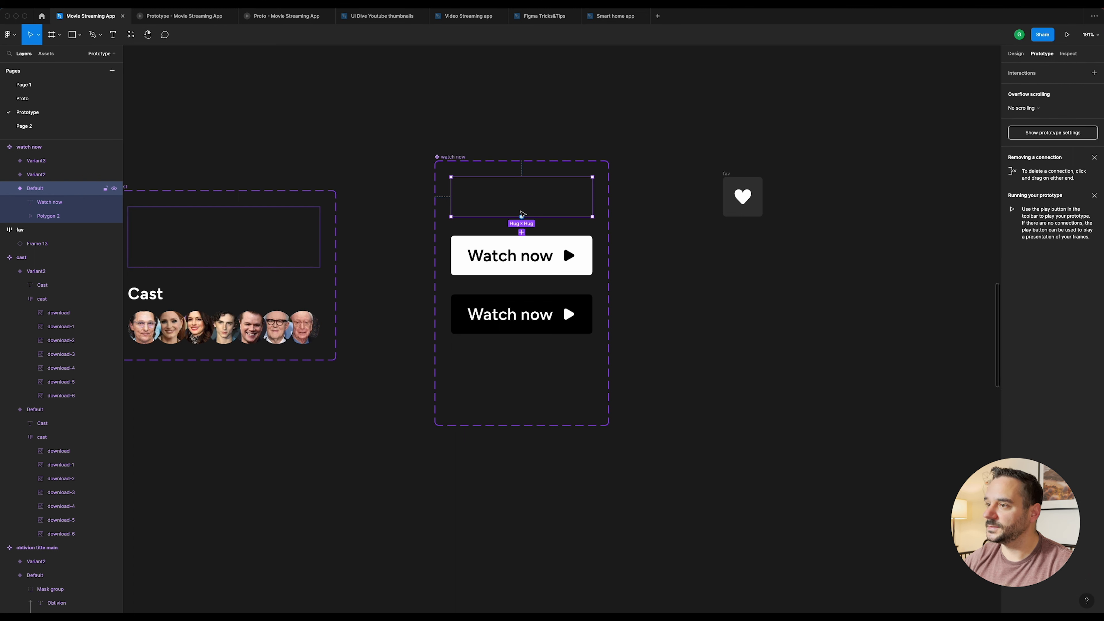
pyautogui.moveTo(522, 231); pyautogui.dragTo(522, 248)
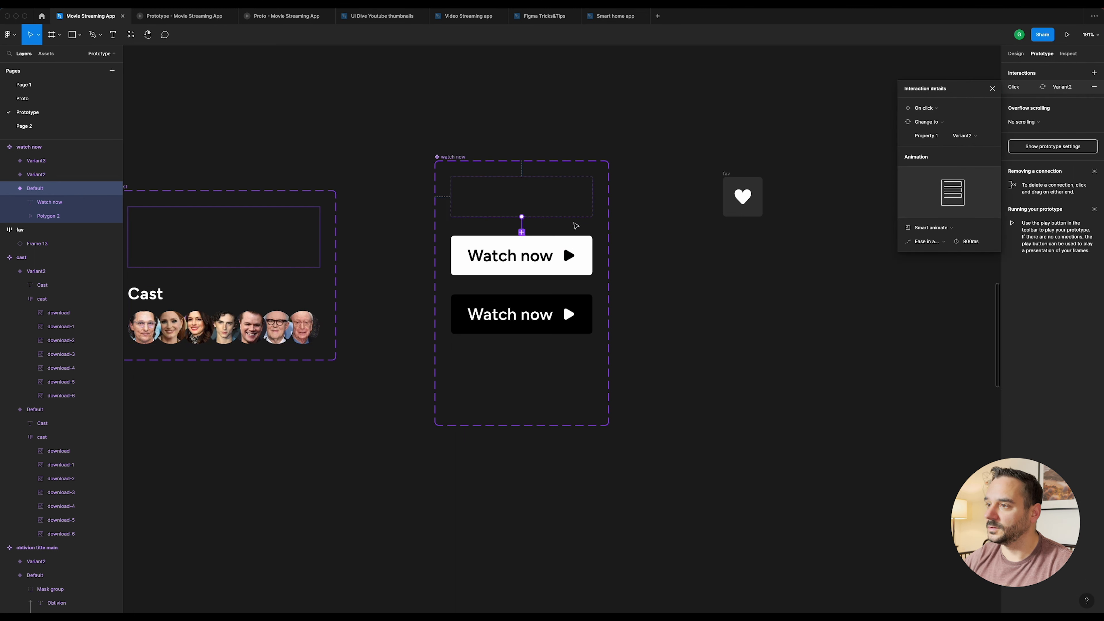
pyautogui.click(959, 113)
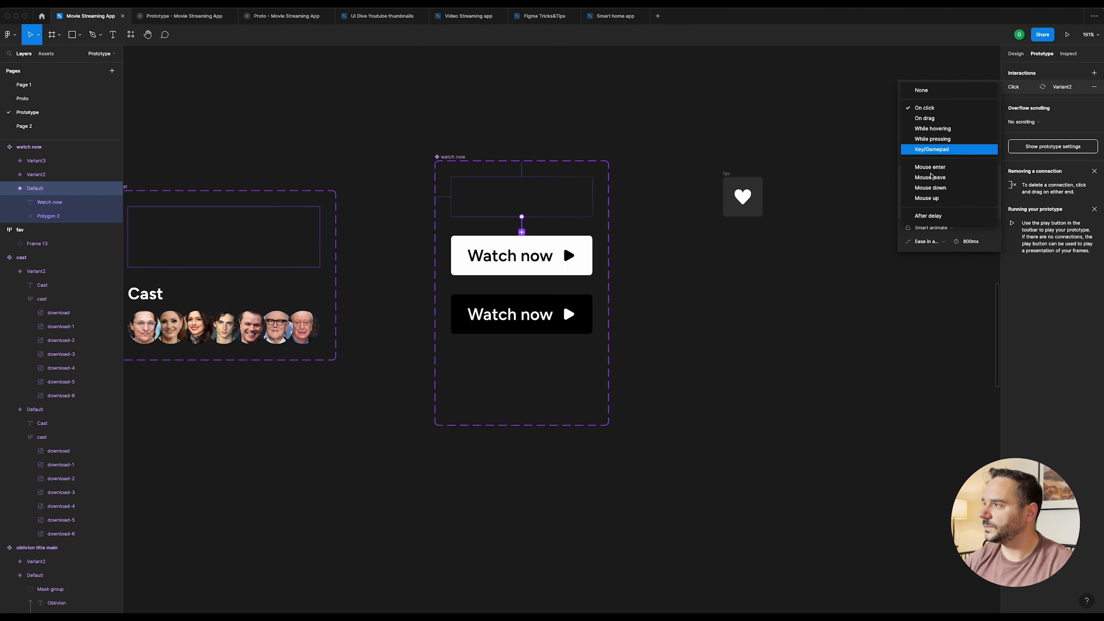
pyautogui.click(956, 217)
pyautogui.click(978, 109)
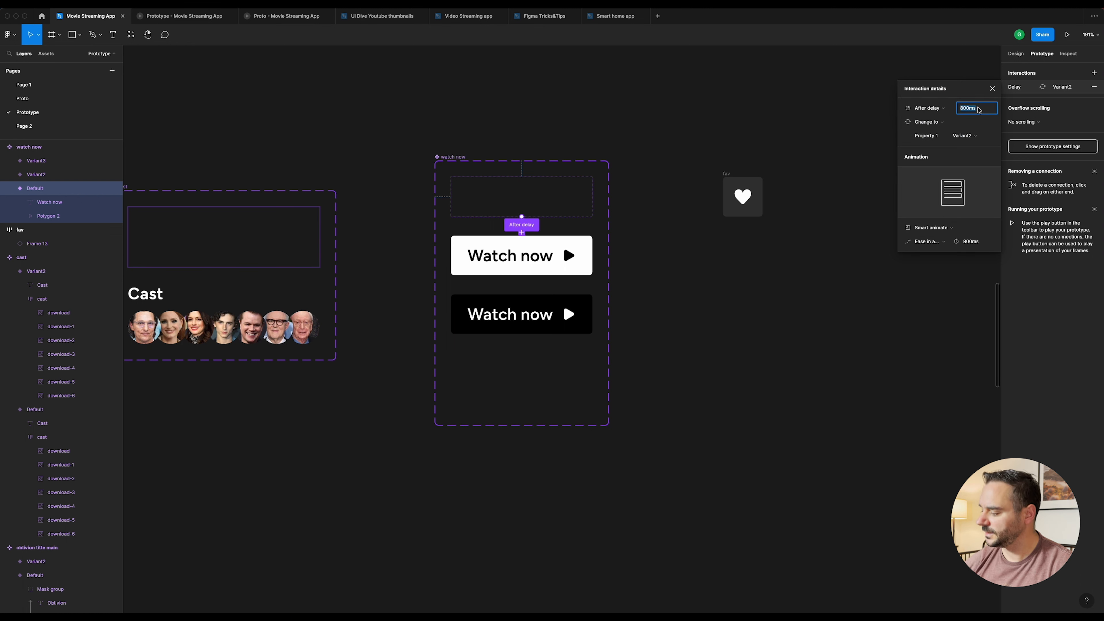
pyautogui.write('400')
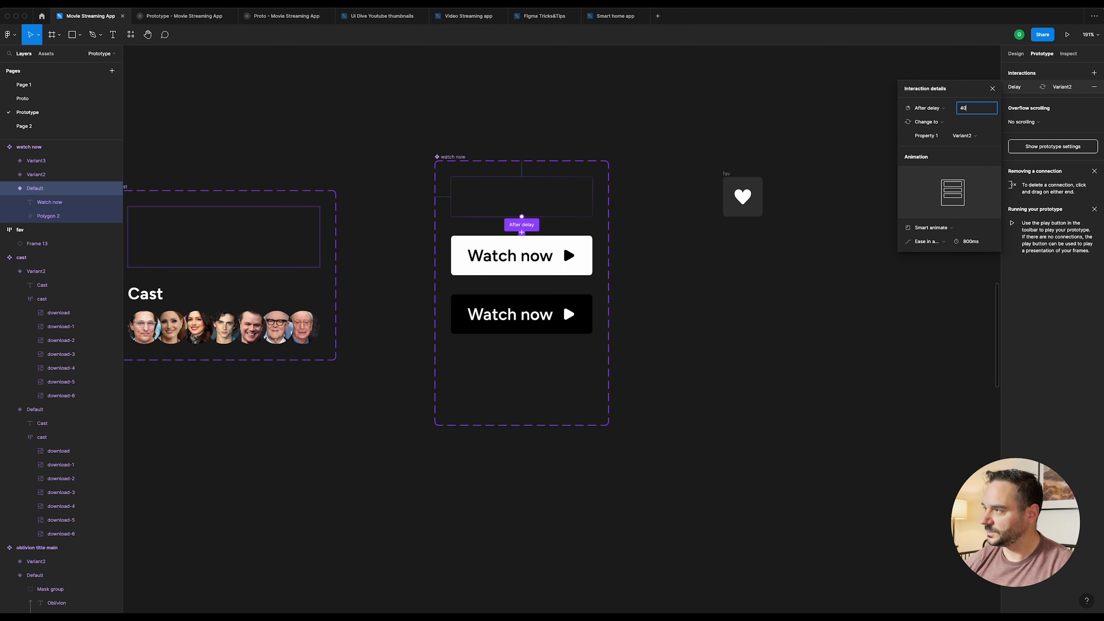
pyautogui.press('Return')
# Step: Set the Smart animate duration of the Default Watch now variant's interaction to 500ms
pyautogui.click(981, 243)
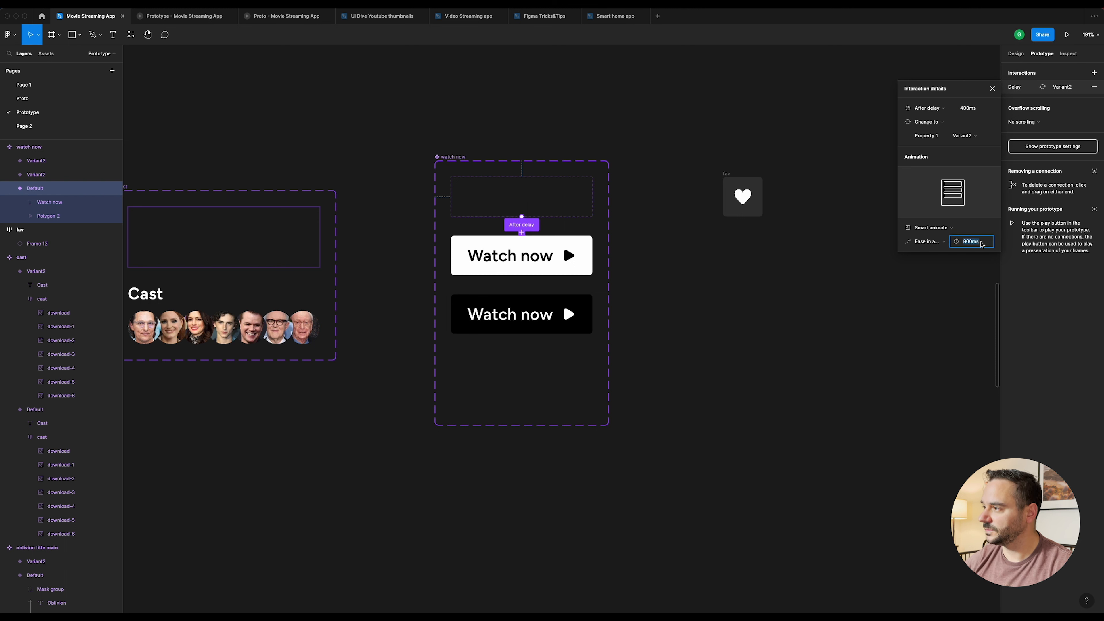
pyautogui.write('5')
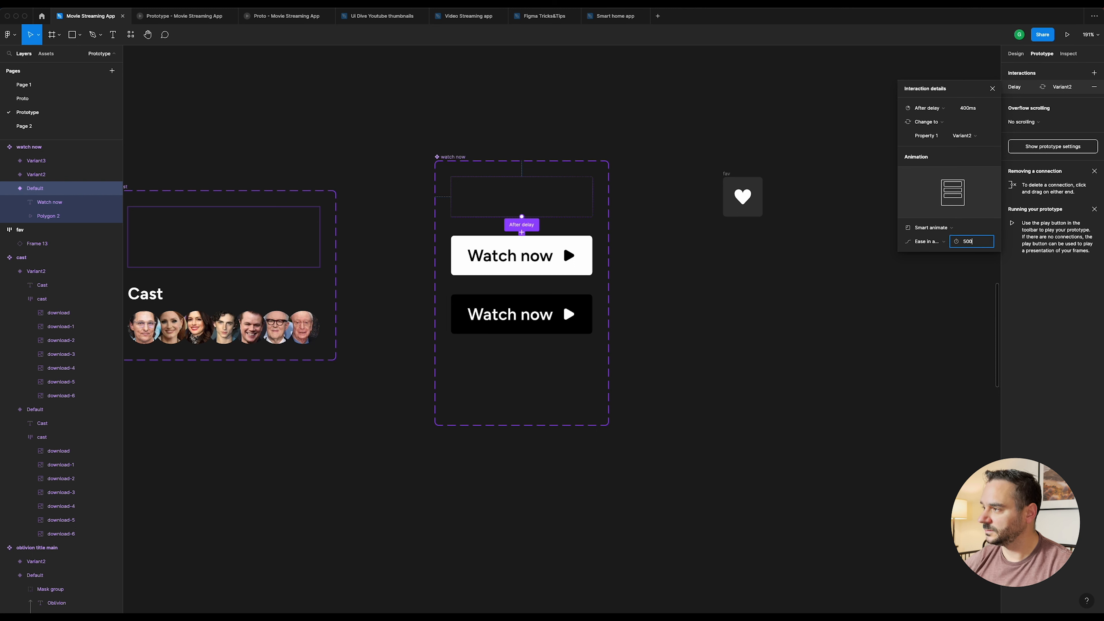
pyautogui.write('00')
pyautogui.press('Return')
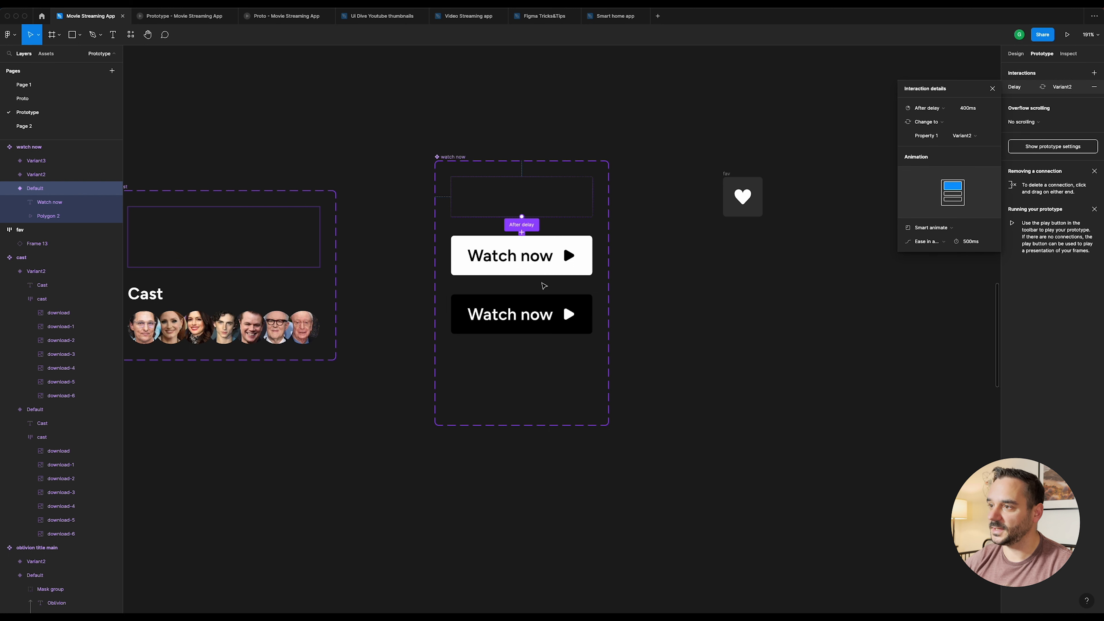
# Step: Link the white Watch now Variant2 to the black Variant3 with a While hovering interaction
pyautogui.click(542, 261)
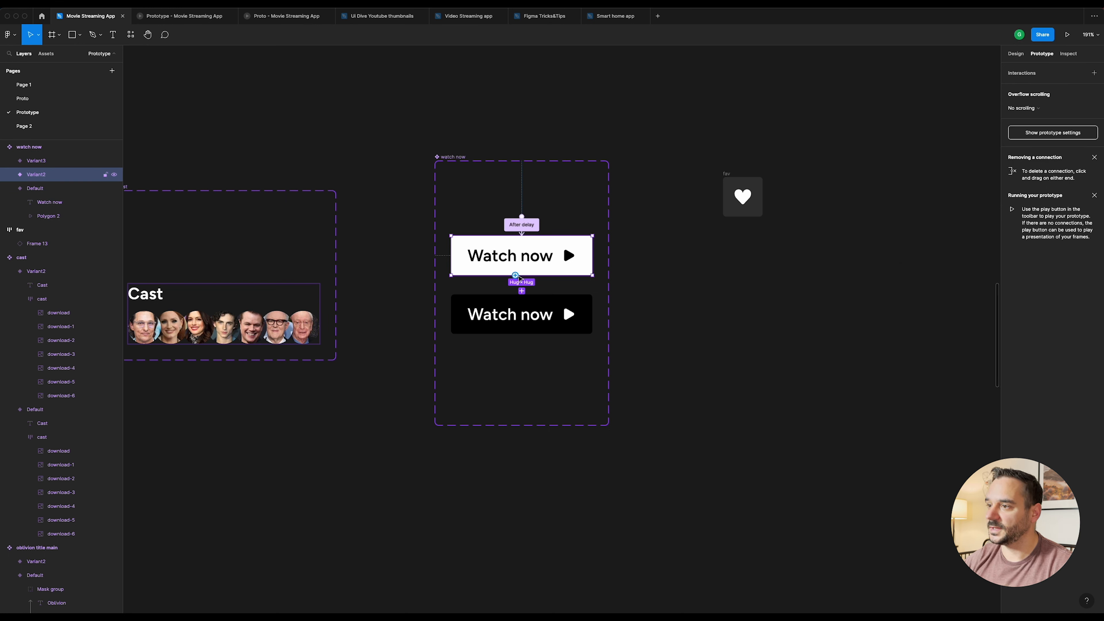
pyautogui.moveTo(515, 275); pyautogui.dragTo(535, 313)
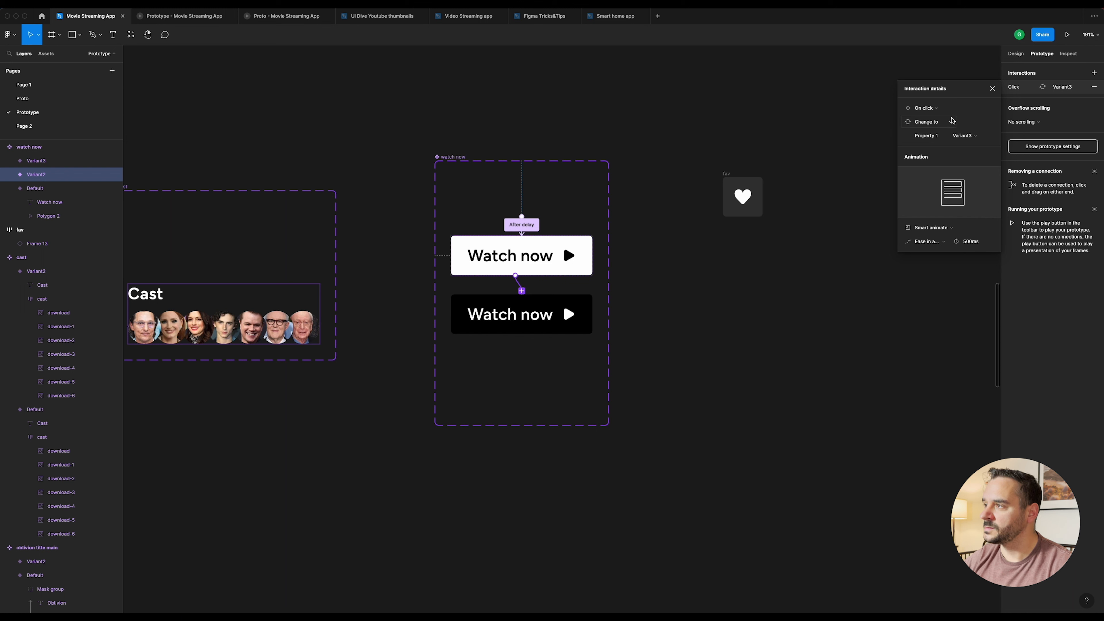
pyautogui.click(942, 108)
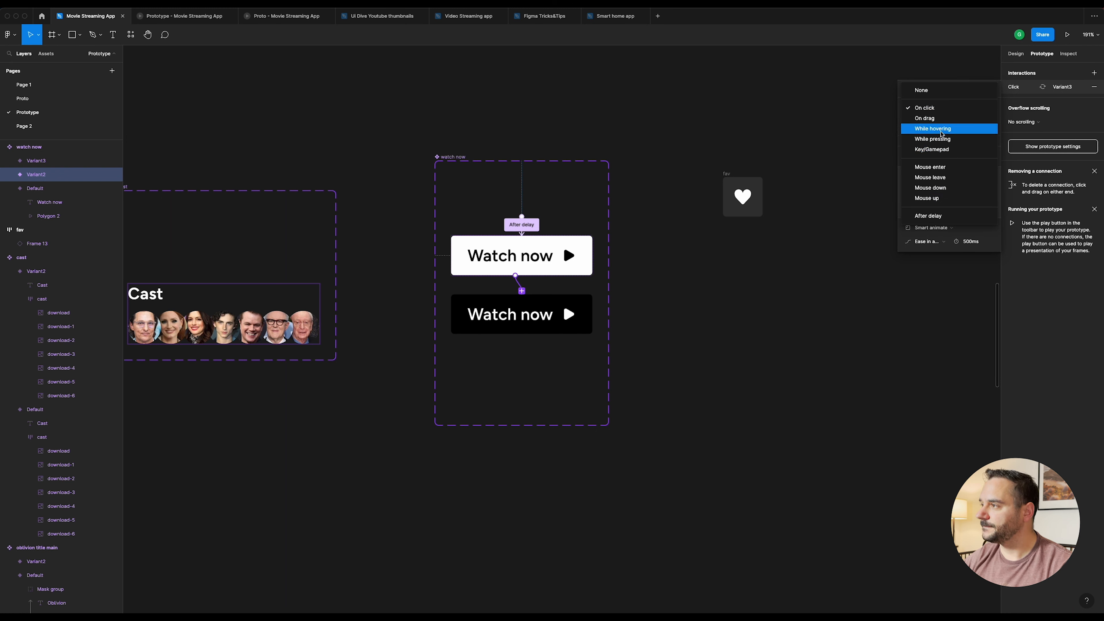
pyautogui.click(939, 130)
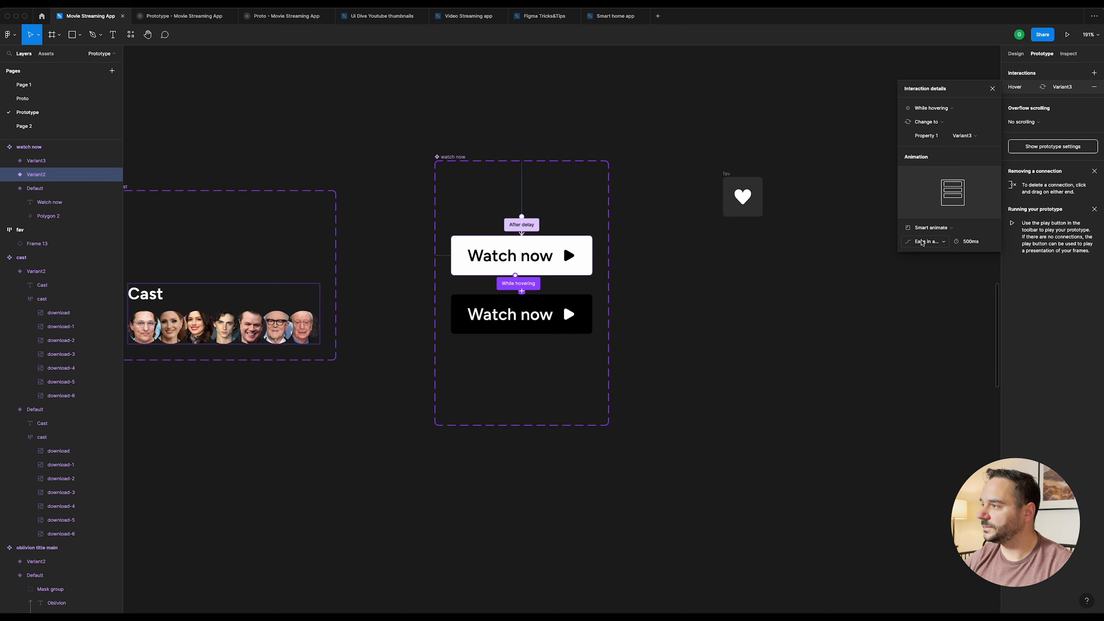
pyautogui.click(594, 100)
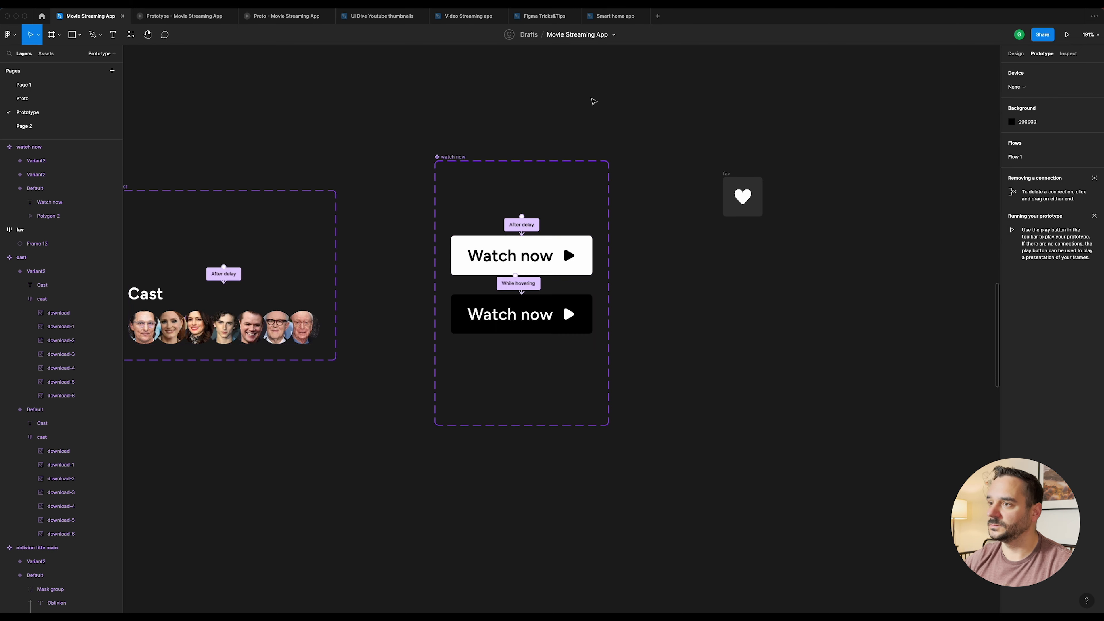
pyautogui.scroll(-5, 621, 101)
pyautogui.click(1011, 57)
pyautogui.scroll(-5, 740, 133)
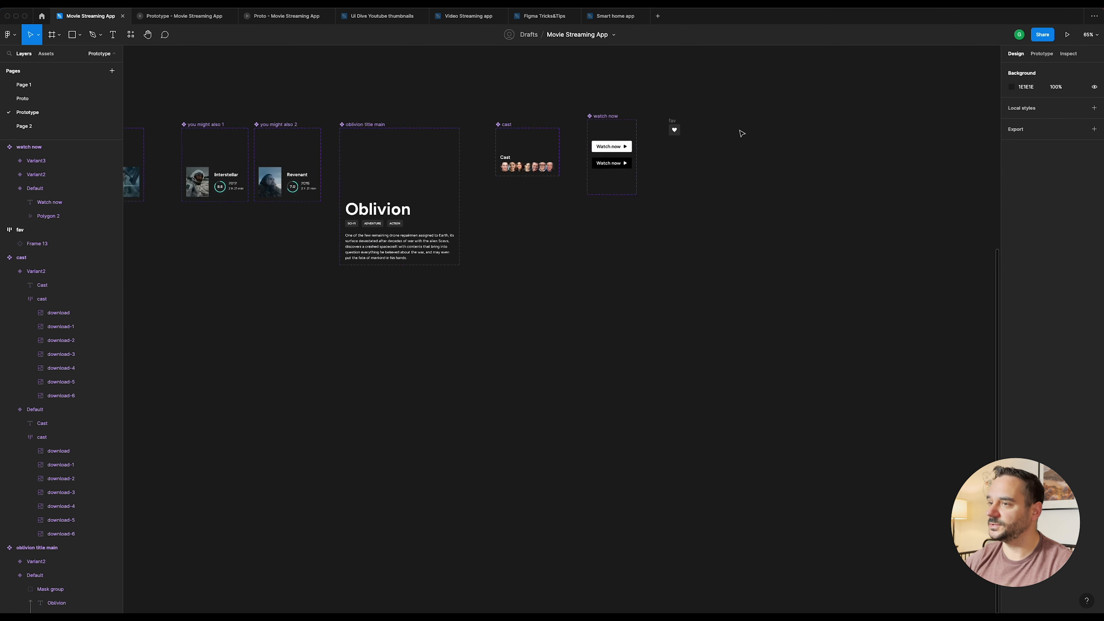
pyautogui.moveTo(404, 113); pyautogui.dragTo(836, 127)
pyautogui.scroll(5, 509, 151)
pyautogui.scroll(3, 510, 153)
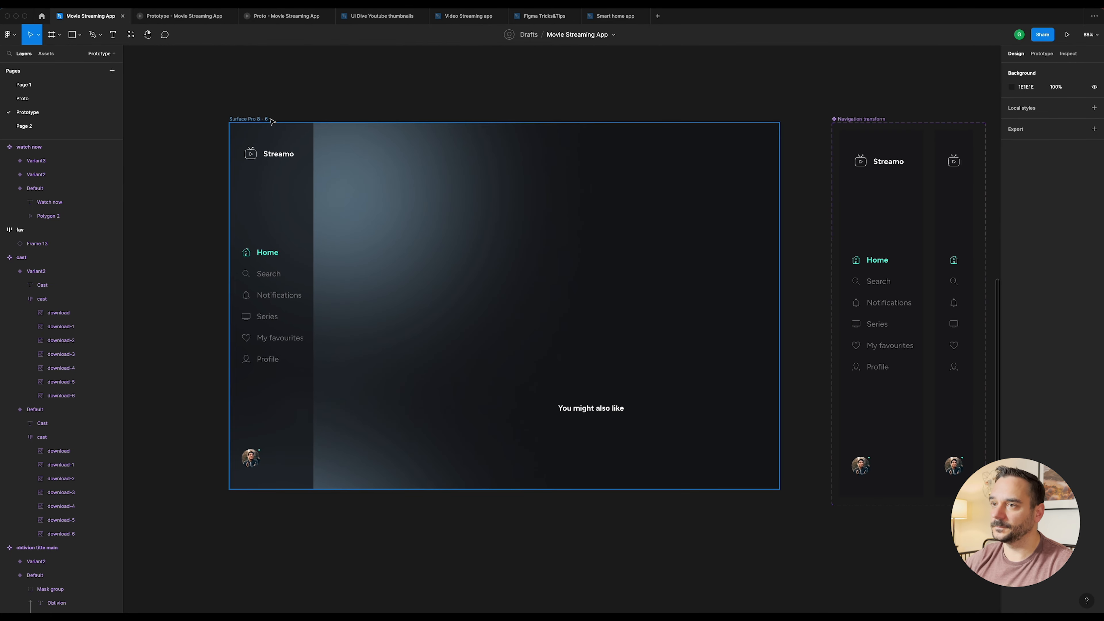
pyautogui.click(259, 121)
pyautogui.click(130, 35)
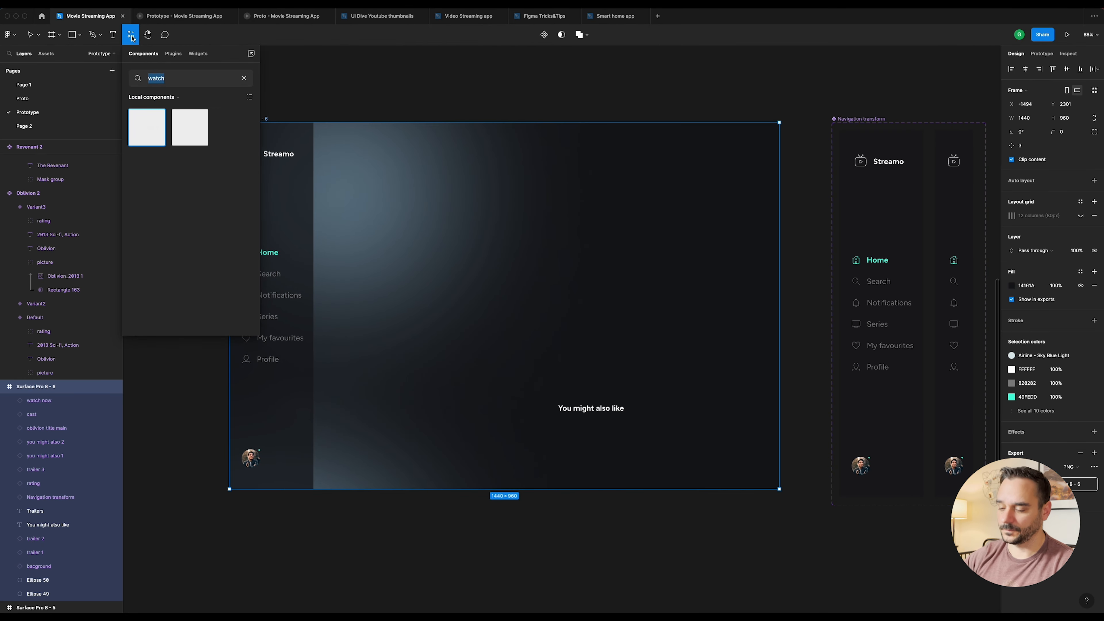
pyautogui.write('wa')
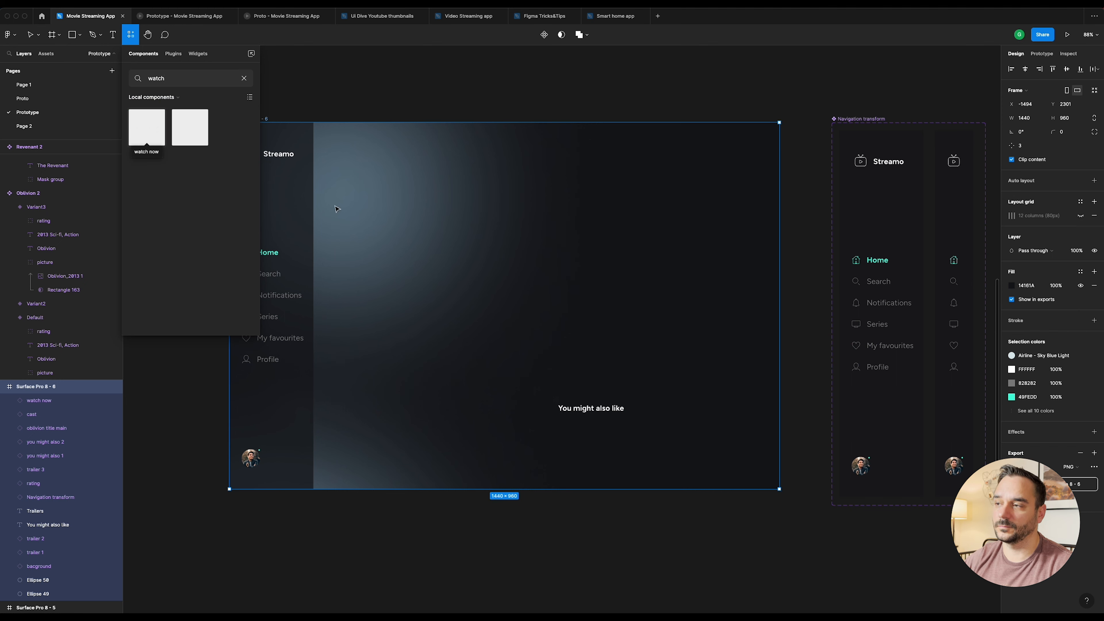
pyautogui.moveTo(135, 127); pyautogui.dragTo(594, 372)
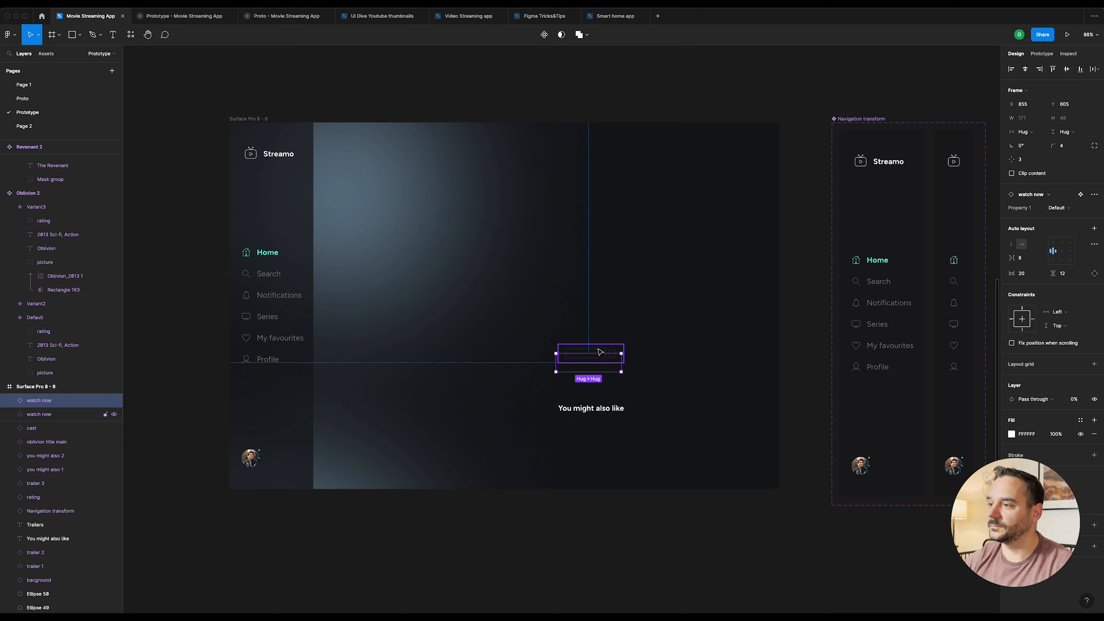
pyautogui.click(600, 351)
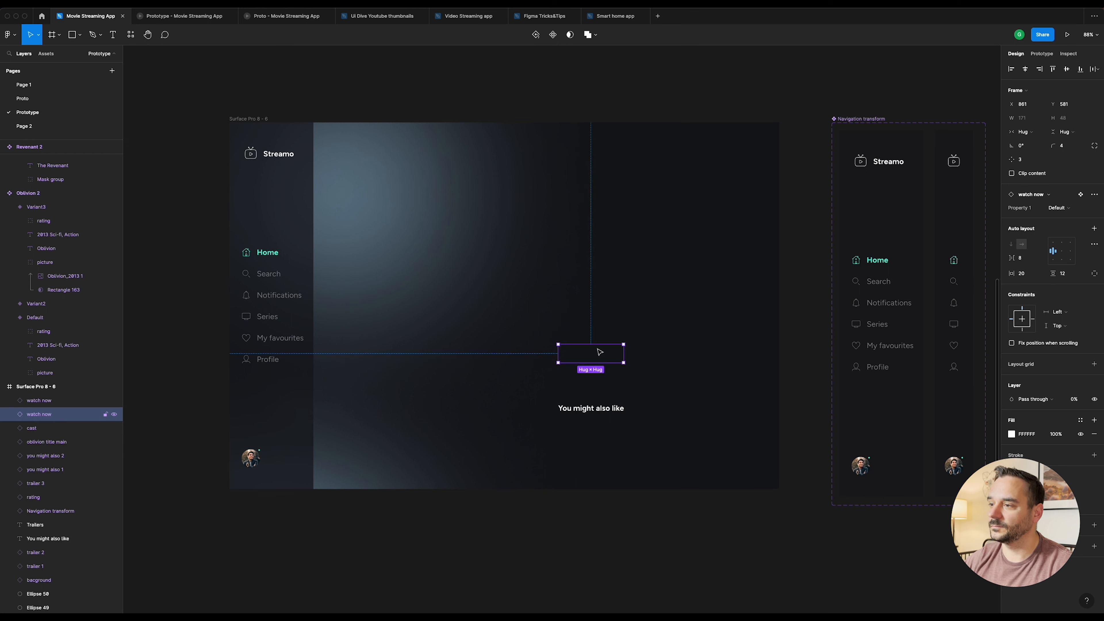
pyautogui.press('Delete')
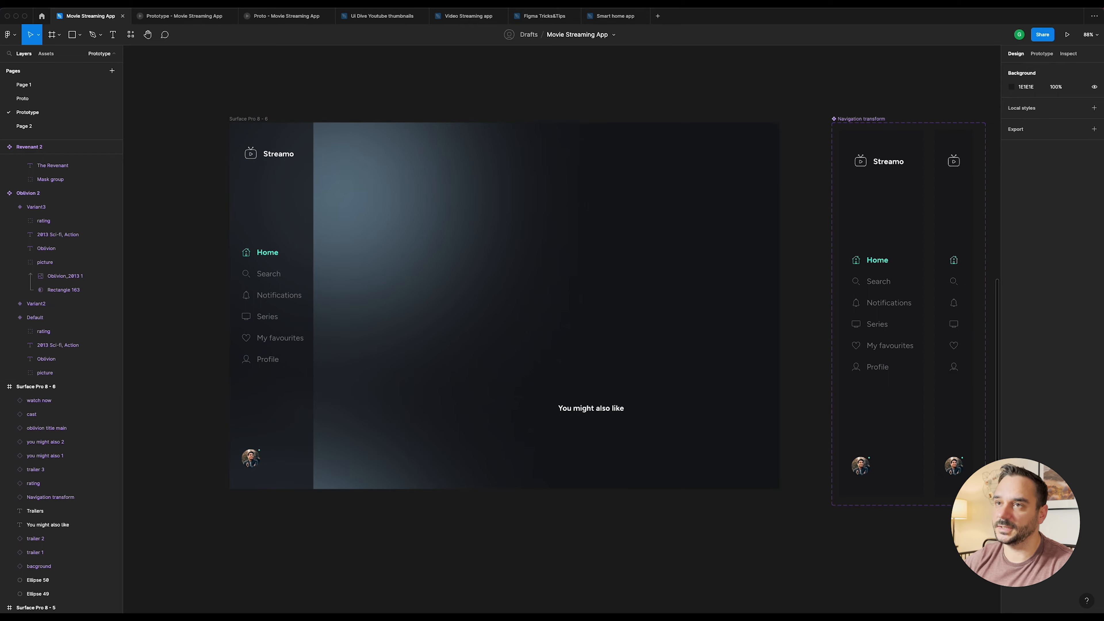
# Step: Replay the prototype from the home screen to the Oblivion detail screen, checking the Watch now button's fade-in and hover effect
pyautogui.click(168, 17)
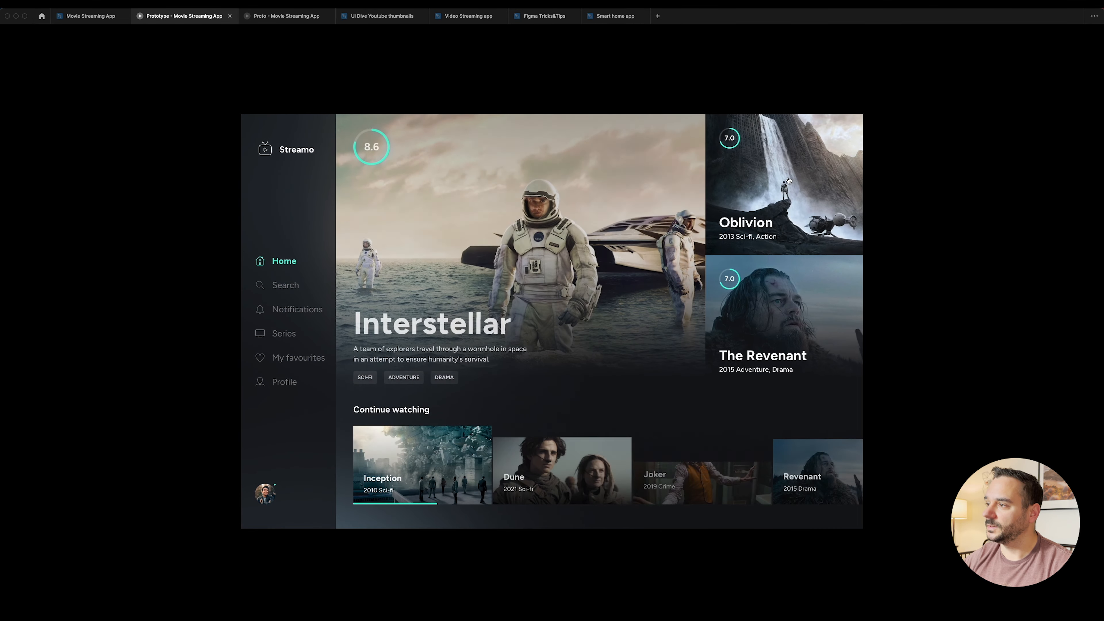
pyautogui.click(788, 180)
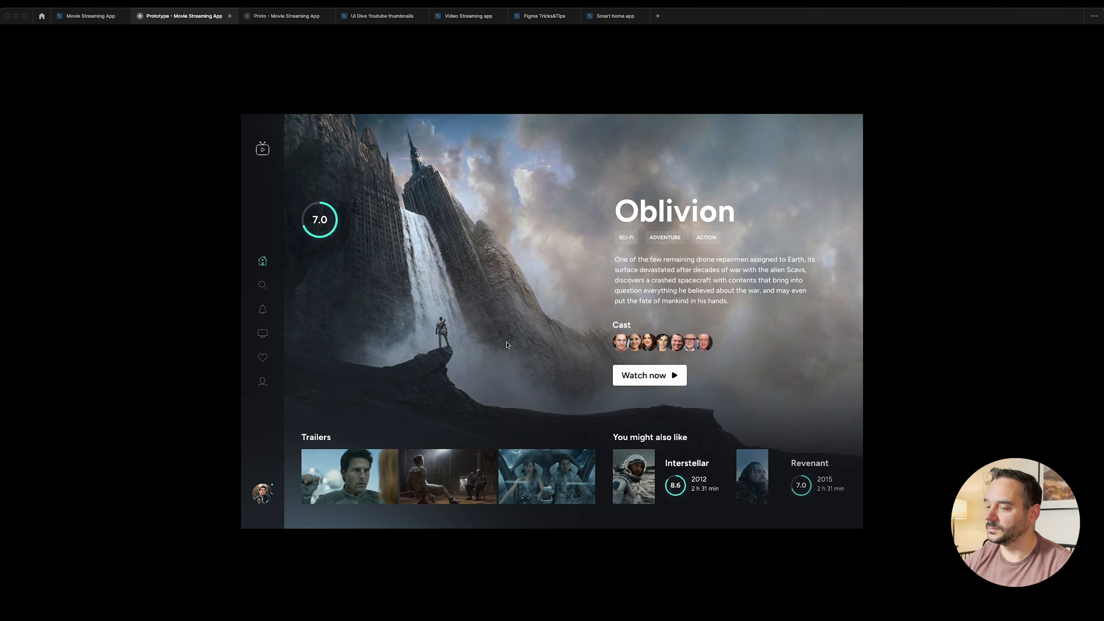
pyautogui.press('r')
pyautogui.click(834, 202)
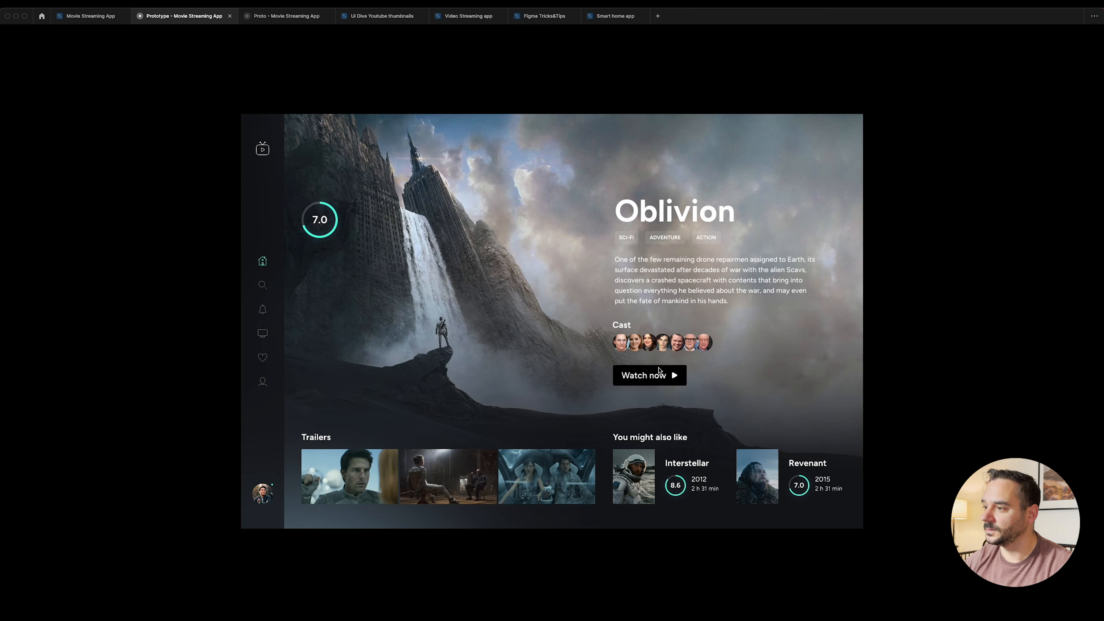
pyautogui.press('r')
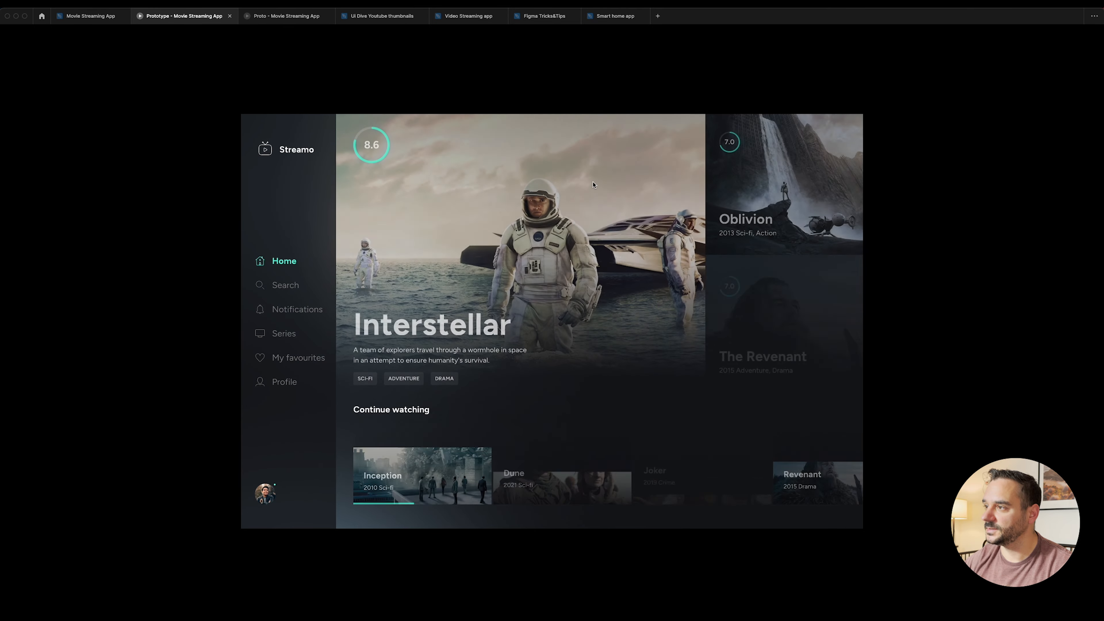
pyautogui.click(804, 173)
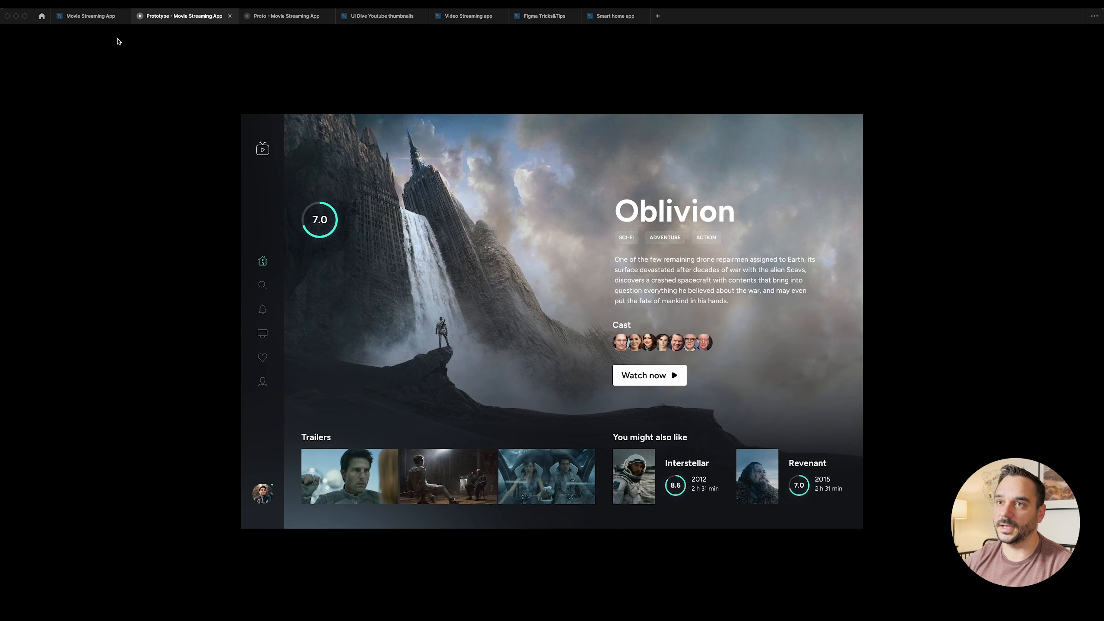
# Step: Move the fav heart button closer to the watch now set, make it a component and add a second variant below it
pyautogui.click(94, 17)
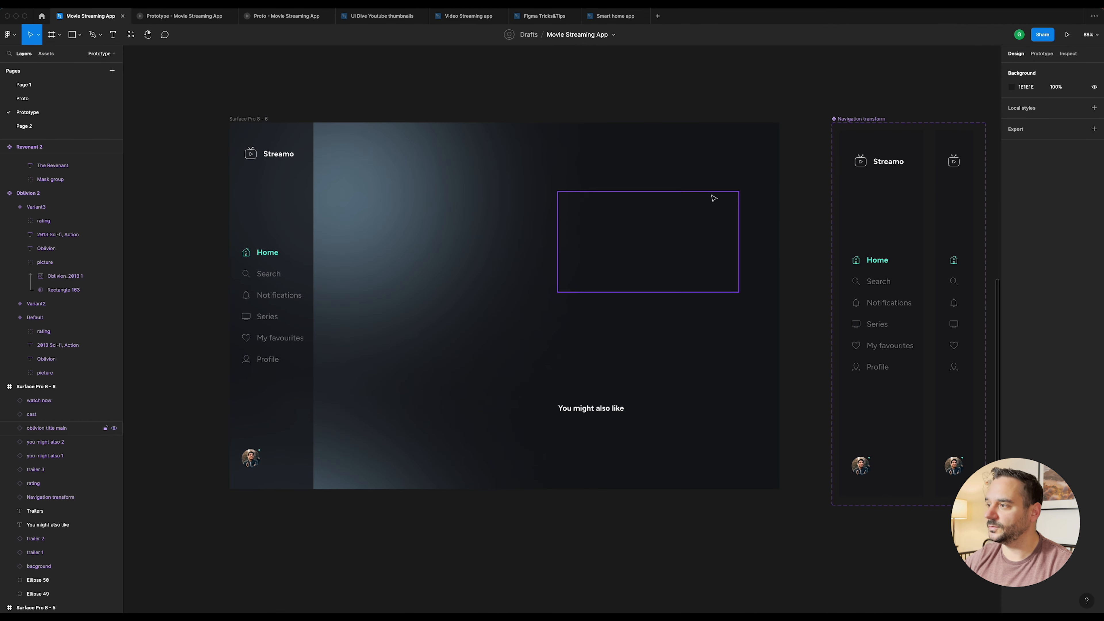
pyautogui.scroll(-10, 714, 198)
pyautogui.moveTo(776, 161); pyautogui.dragTo(437, 233)
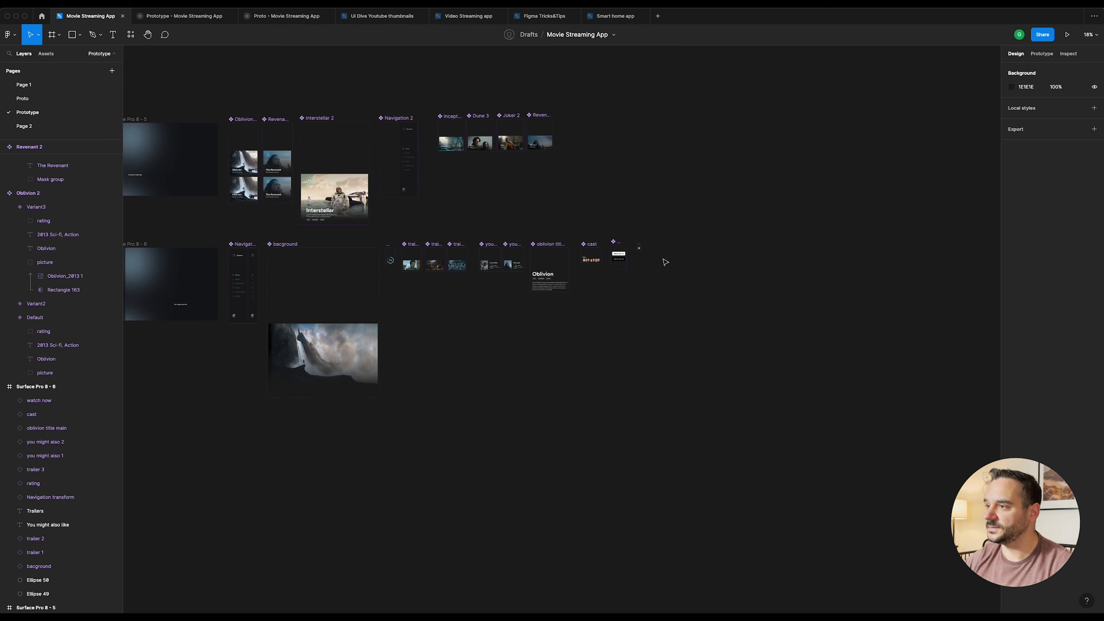
pyautogui.scroll(10, 573, 219)
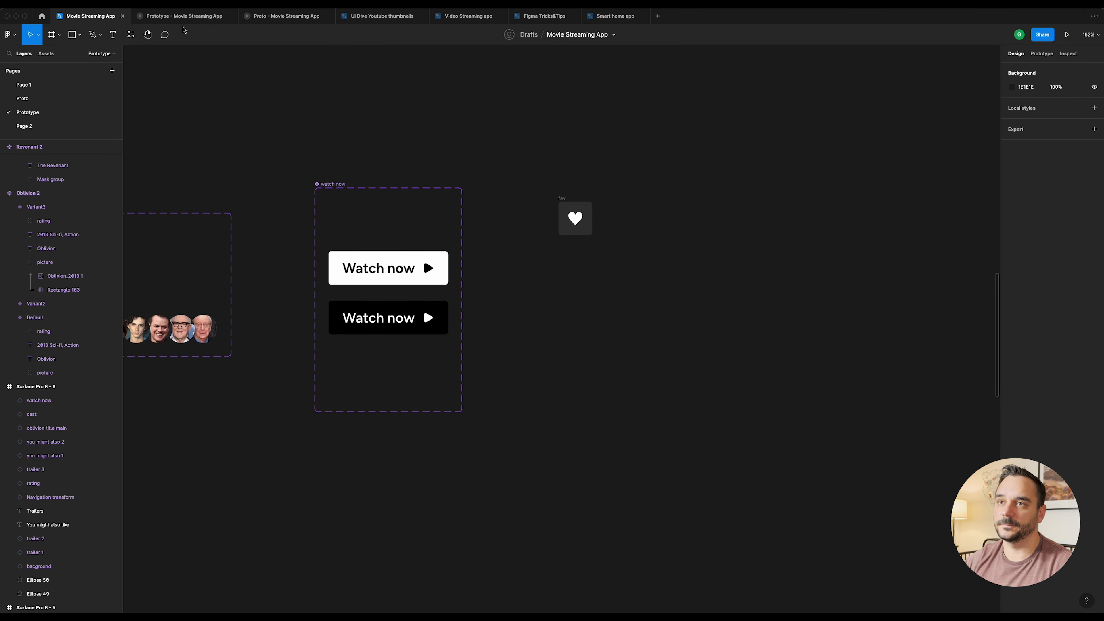
pyautogui.moveTo(564, 200); pyautogui.dragTo(540, 192)
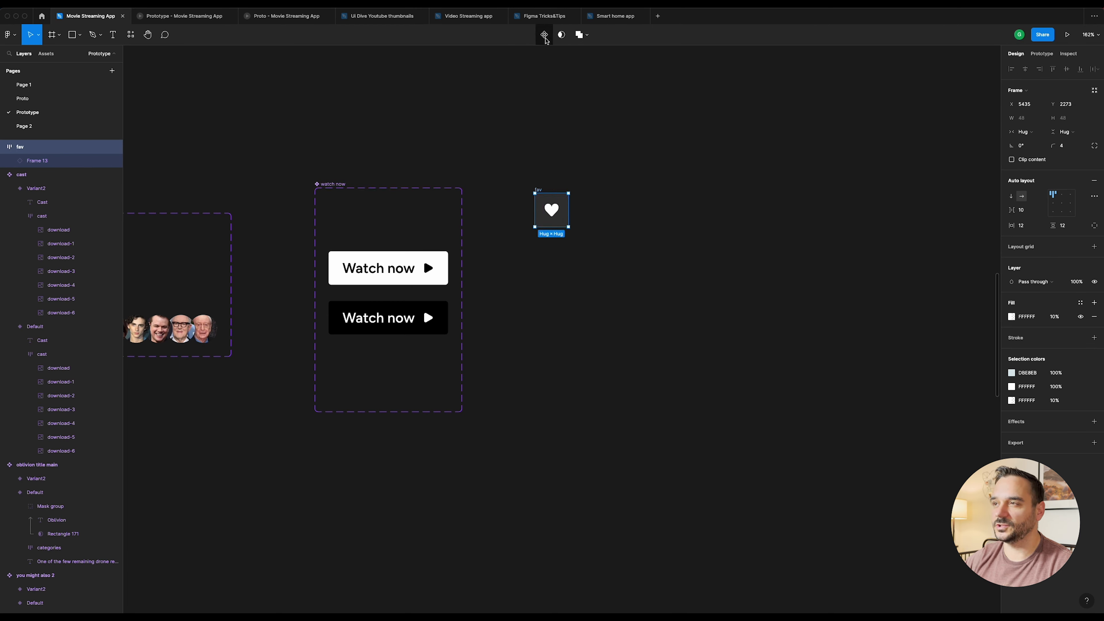
pyautogui.click(543, 35)
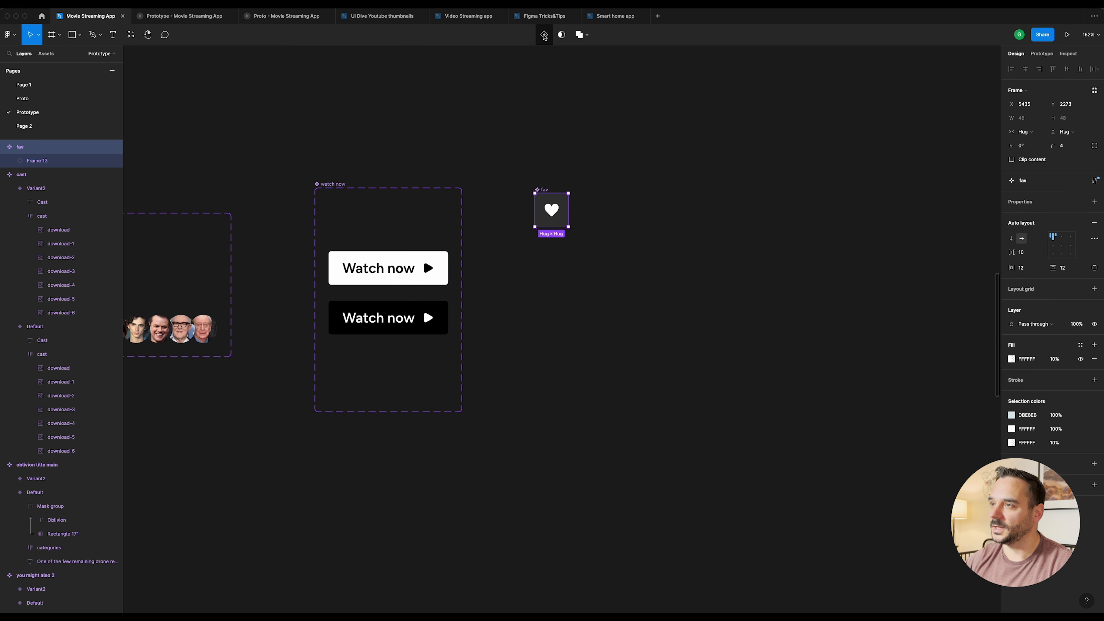
pyautogui.click(543, 35)
pyautogui.scroll(5, 554, 262)
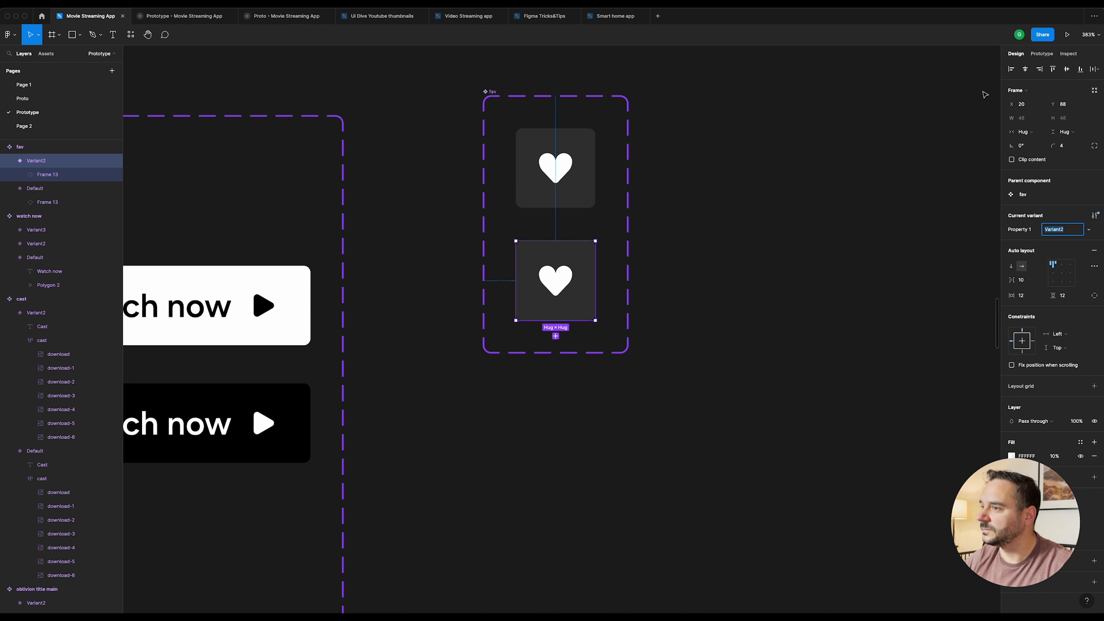
# Step: Set the fill of the fav set's second heart variant to FFFFFF at 100% opacity
pyautogui.click(568, 260)
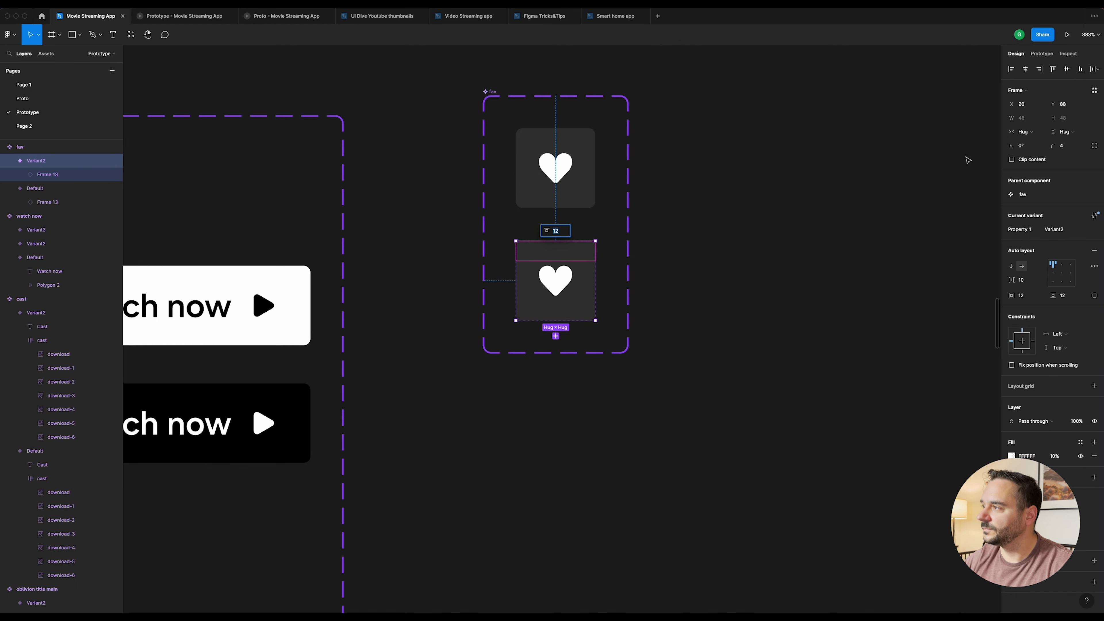
pyautogui.click(839, 140)
pyautogui.click(523, 259)
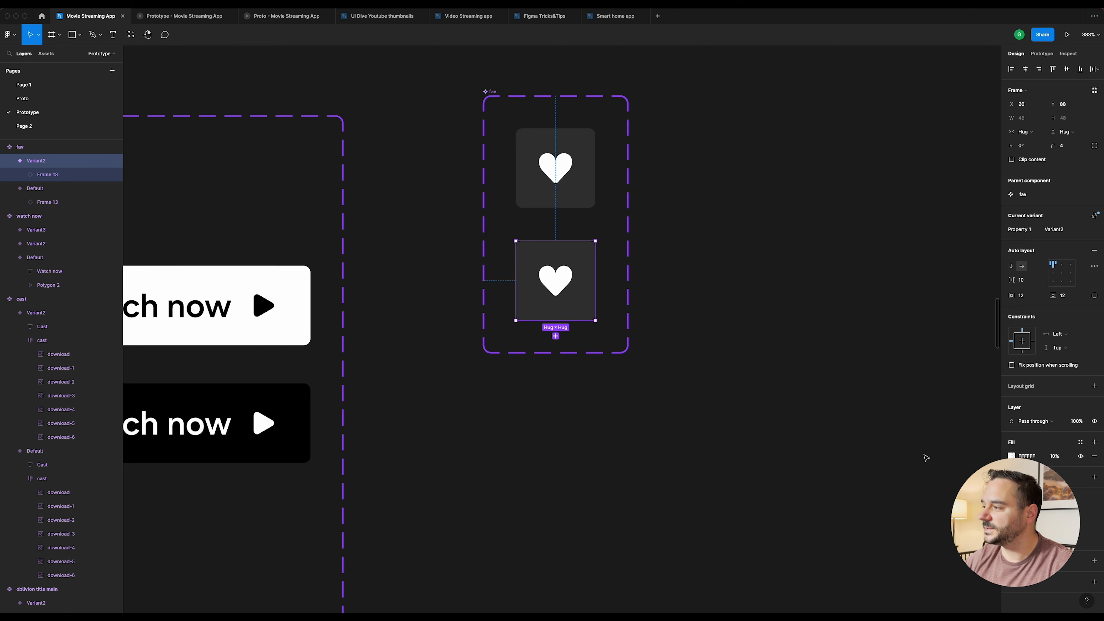
pyautogui.click(1012, 455)
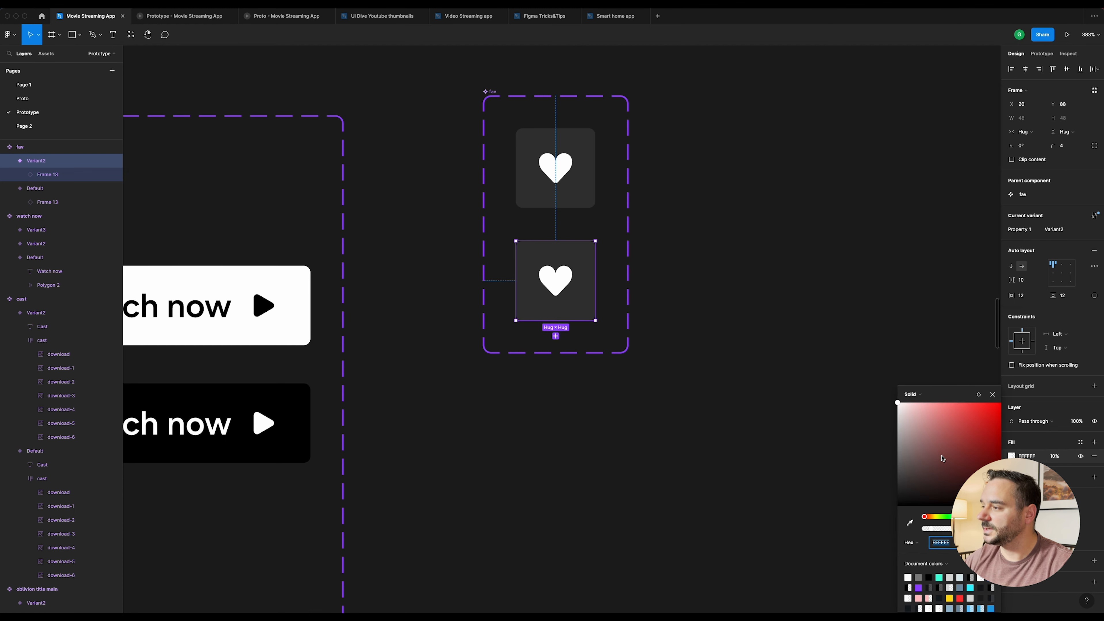
pyautogui.click(911, 467)
pyautogui.moveTo(916, 466); pyautogui.dragTo(875, 393)
pyautogui.click(1061, 457)
pyautogui.write('100')
pyautogui.press('Return')
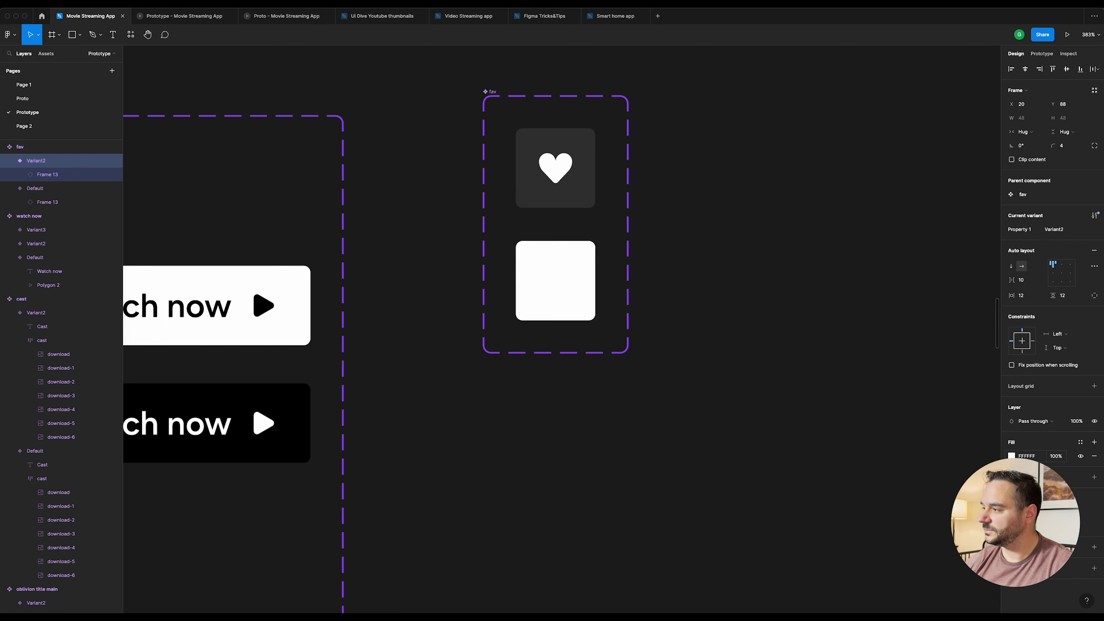
# Step: Recolour the heart icon inside the fav set's white Variant2 to black
pyautogui.keyDown('super'); pyautogui.click(556, 283); pyautogui.keyUp('super')
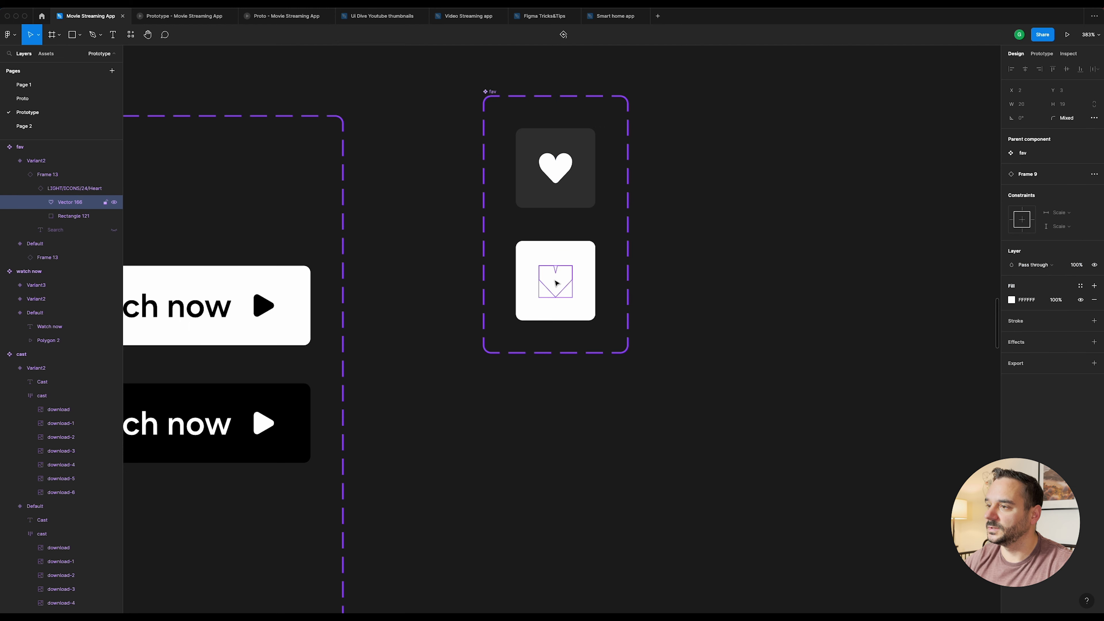
pyautogui.click(1012, 300)
pyautogui.moveTo(935, 369); pyautogui.dragTo(888, 421)
pyautogui.click(763, 157)
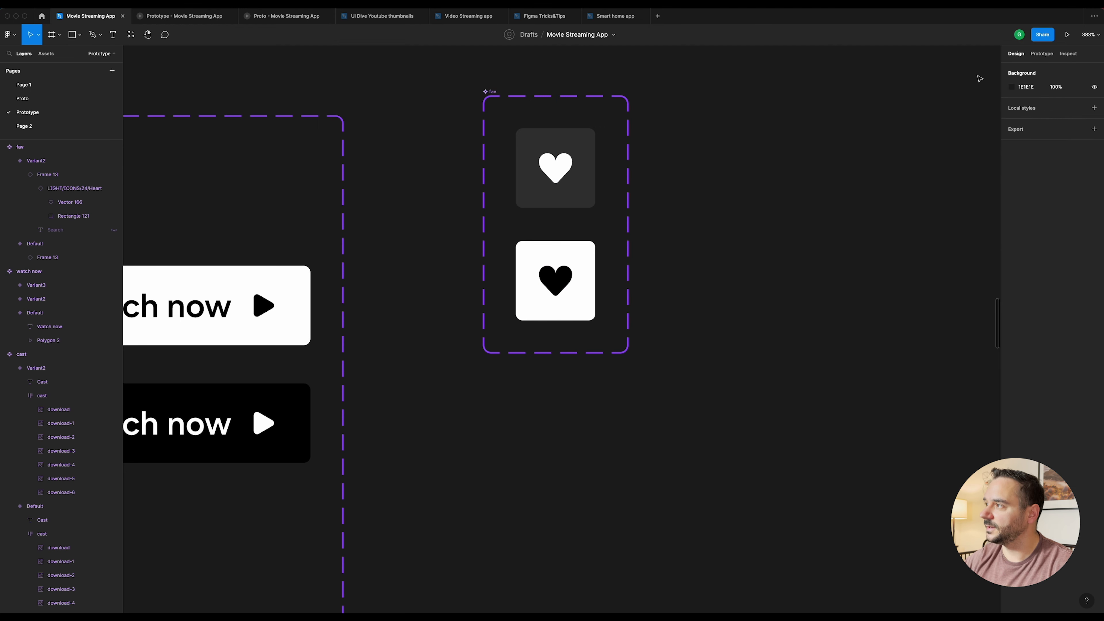
# Step: Link the Default heart variant to Variant2 with an On click Smart animate interaction lasting 400ms
pyautogui.click(1042, 54)
pyautogui.click(1016, 54)
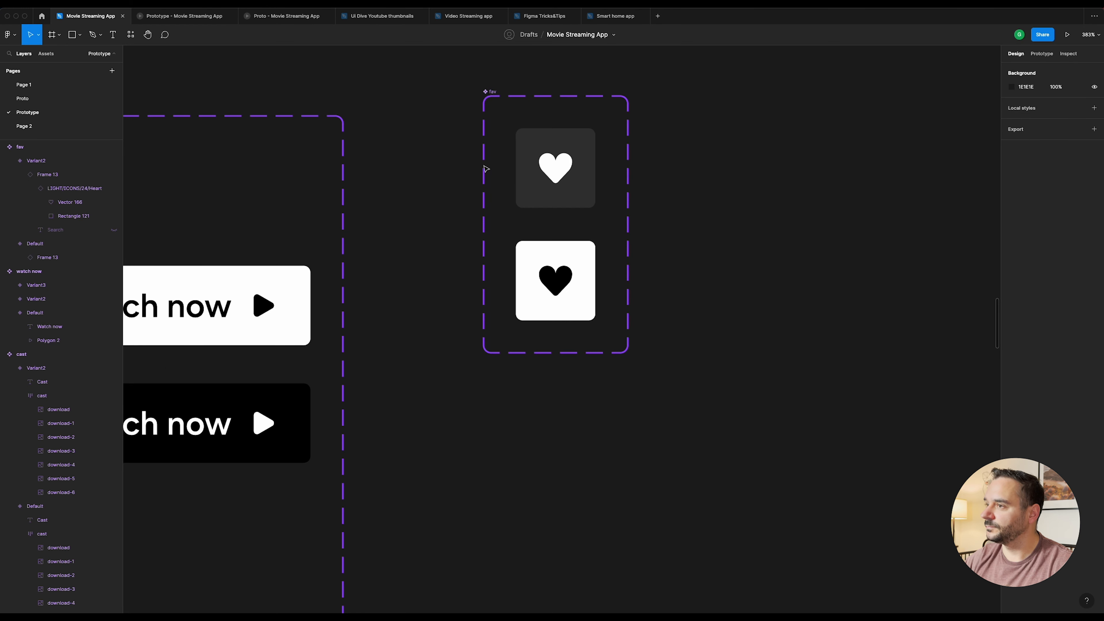
pyautogui.click(1043, 53)
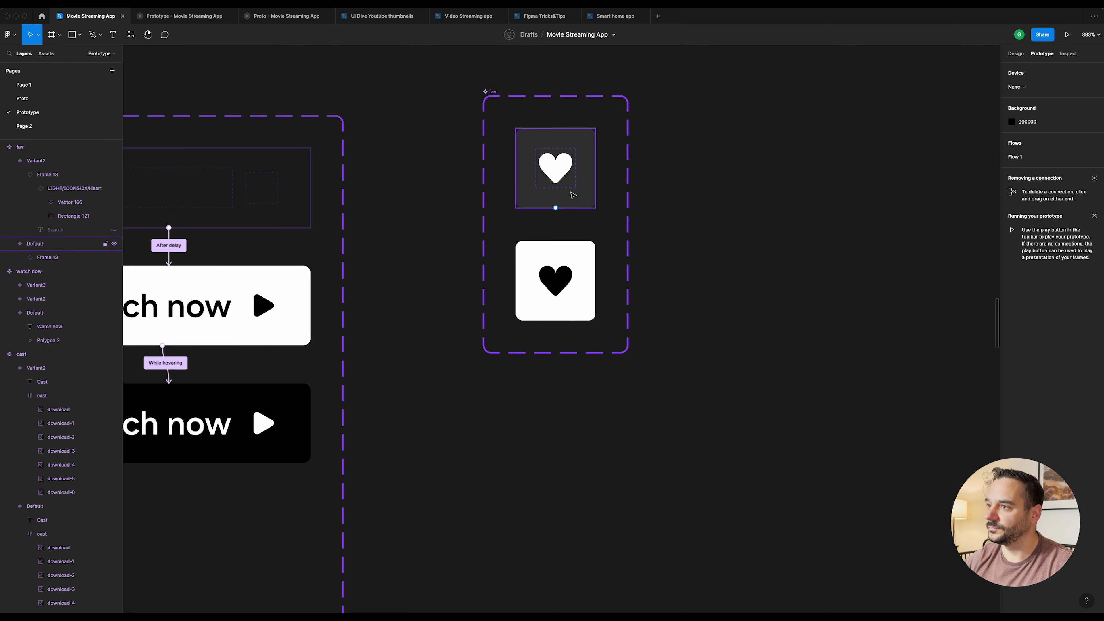
pyautogui.moveTo(556, 208); pyautogui.dragTo(555, 278)
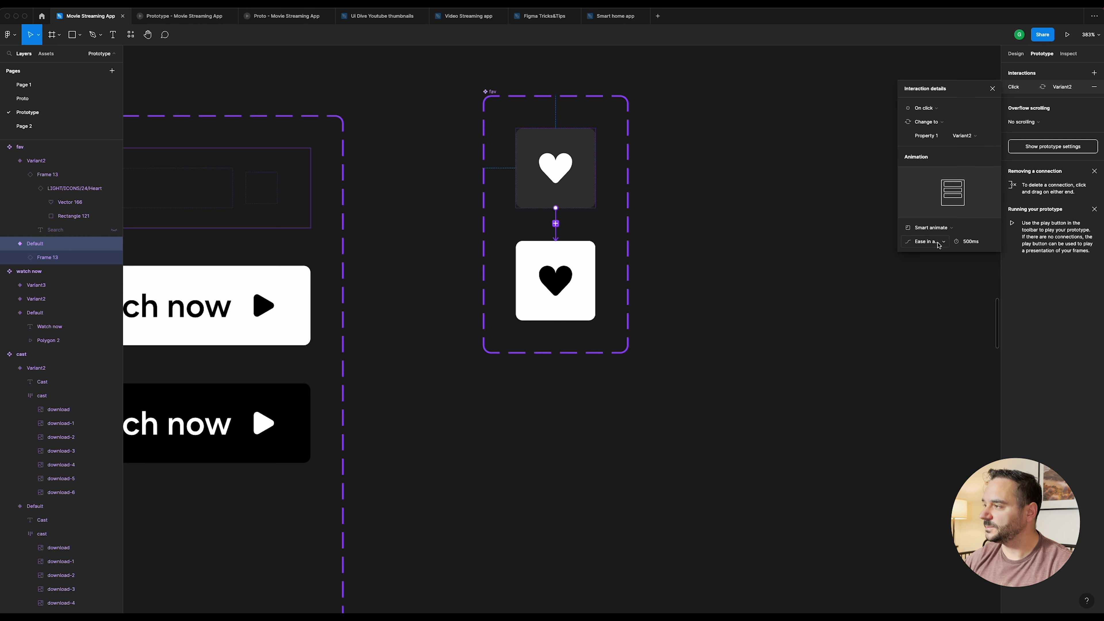
pyautogui.click(981, 243)
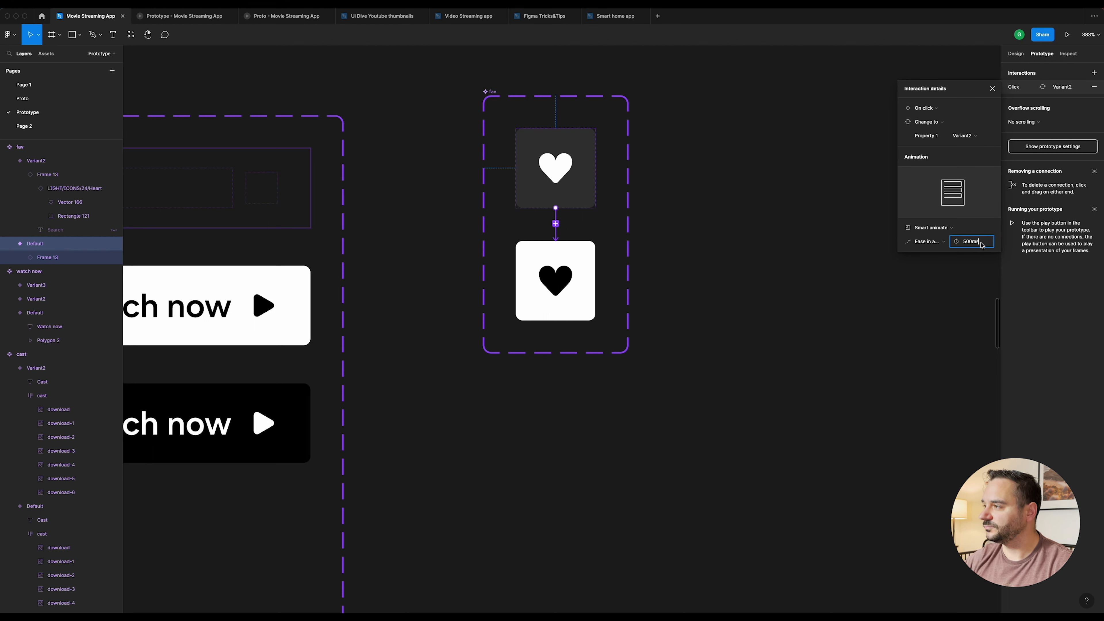
pyautogui.write('40')
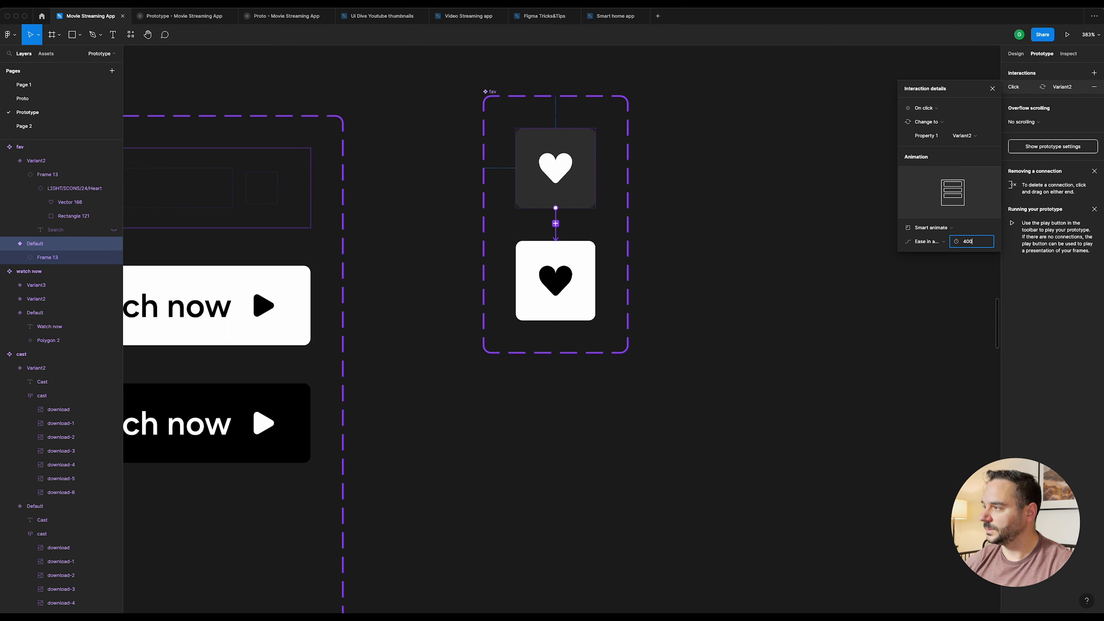
pyautogui.write('0')
pyautogui.press('Return')
pyautogui.click(591, 102)
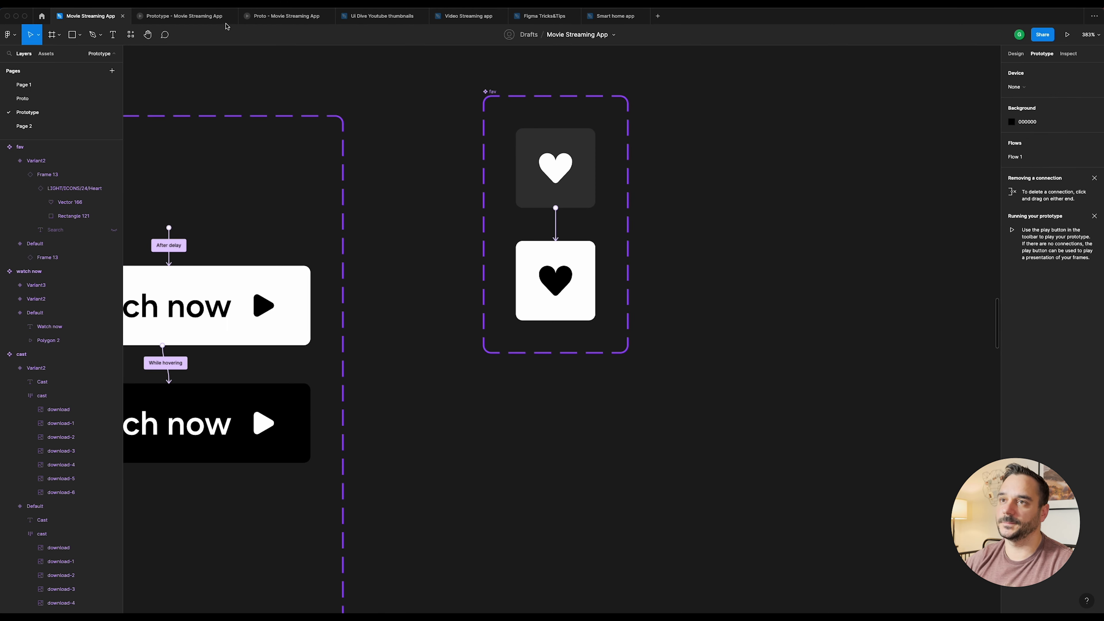
# Step: Find the fav component and place an instance in the Surface Pro 8 - 6 frame, above the "You might also like" heading
pyautogui.scroll(-5, 379, 100)
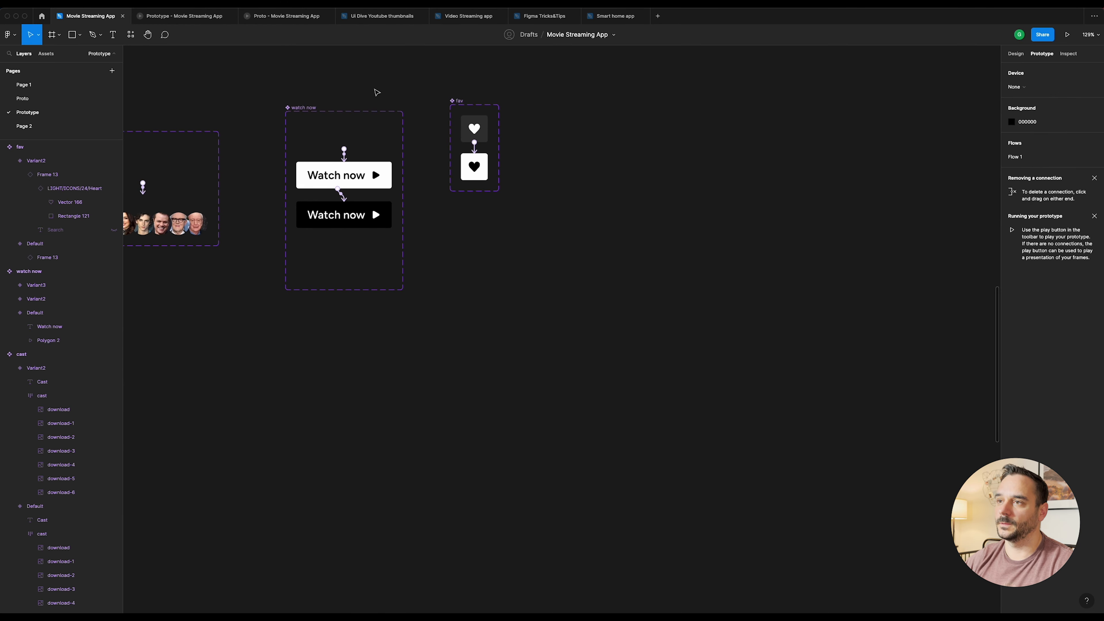
pyautogui.scroll(-5, 377, 93)
pyautogui.moveTo(249, 67); pyautogui.dragTo(895, 158)
pyautogui.moveTo(619, 135); pyautogui.dragTo(978, 85)
pyautogui.moveTo(458, 190); pyautogui.dragTo(743, 185)
pyautogui.scroll(3, 557, 187)
pyautogui.click(1022, 53)
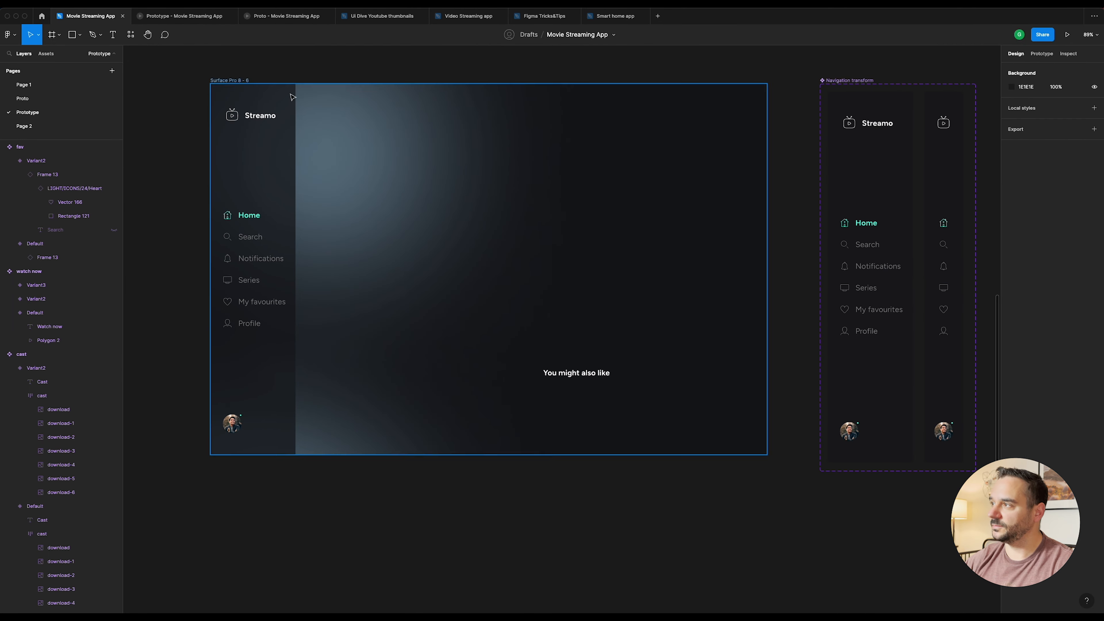
pyautogui.click(130, 35)
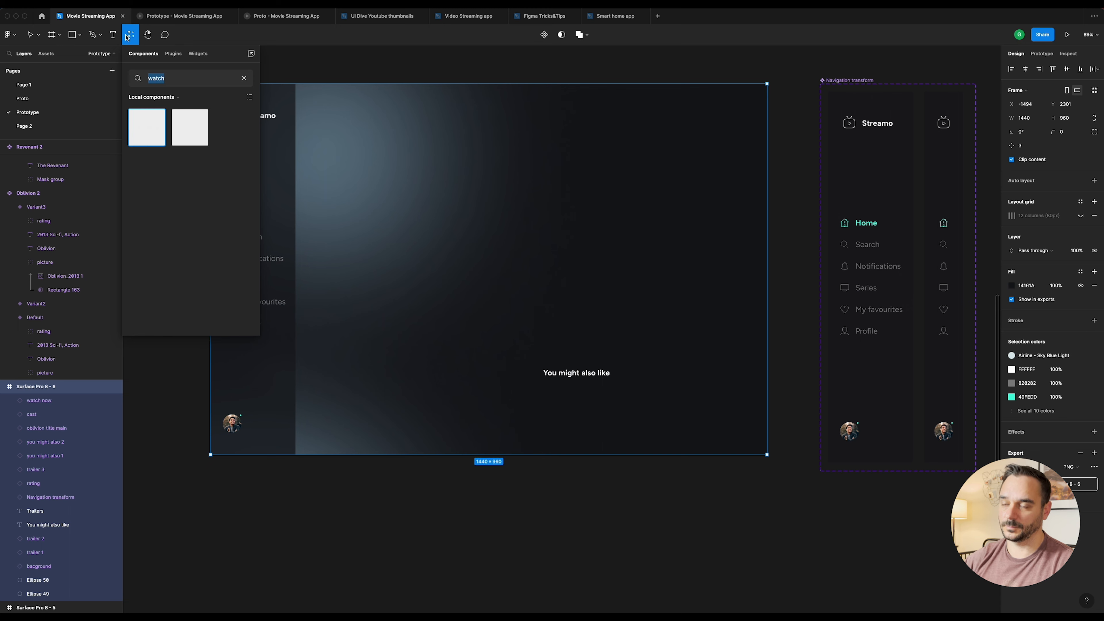
pyautogui.write('fav')
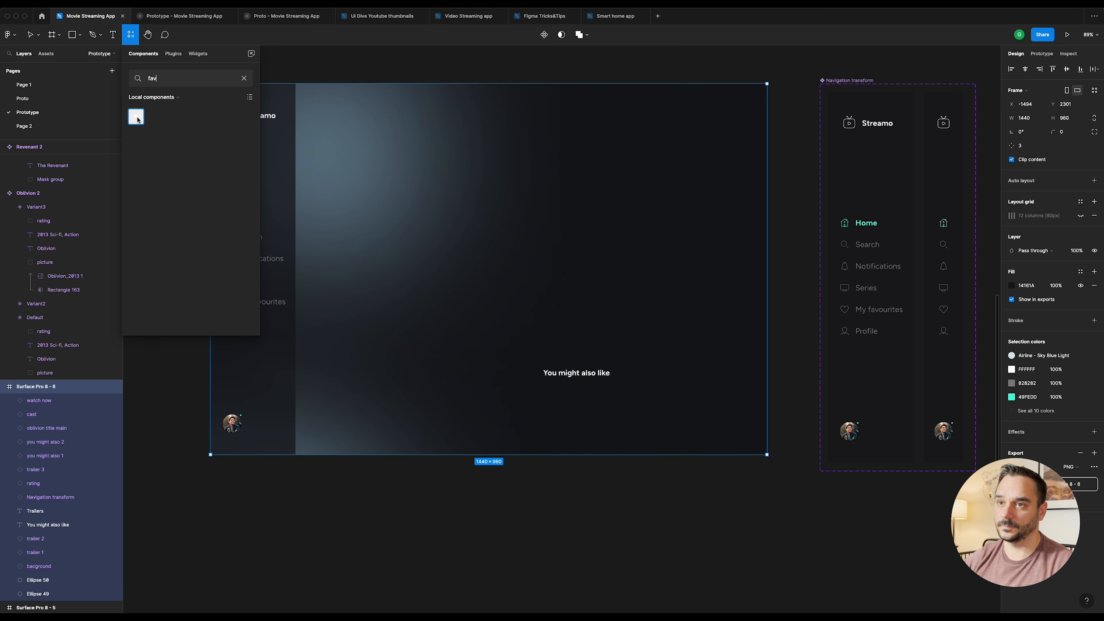
pyautogui.moveTo(138, 120); pyautogui.dragTo(585, 313)
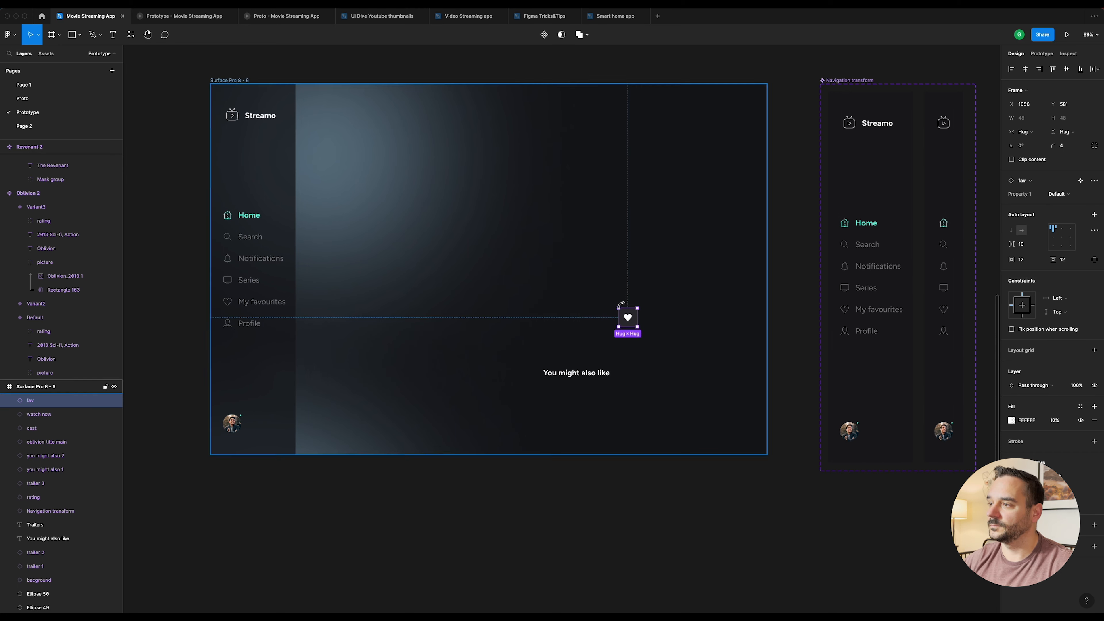
# Step: Extend the fav component set downward until its bottom edge roughly lines up with the watch now set
pyautogui.scroll(-5, 650, 309)
pyautogui.moveTo(646, 298); pyautogui.dragTo(193, 277)
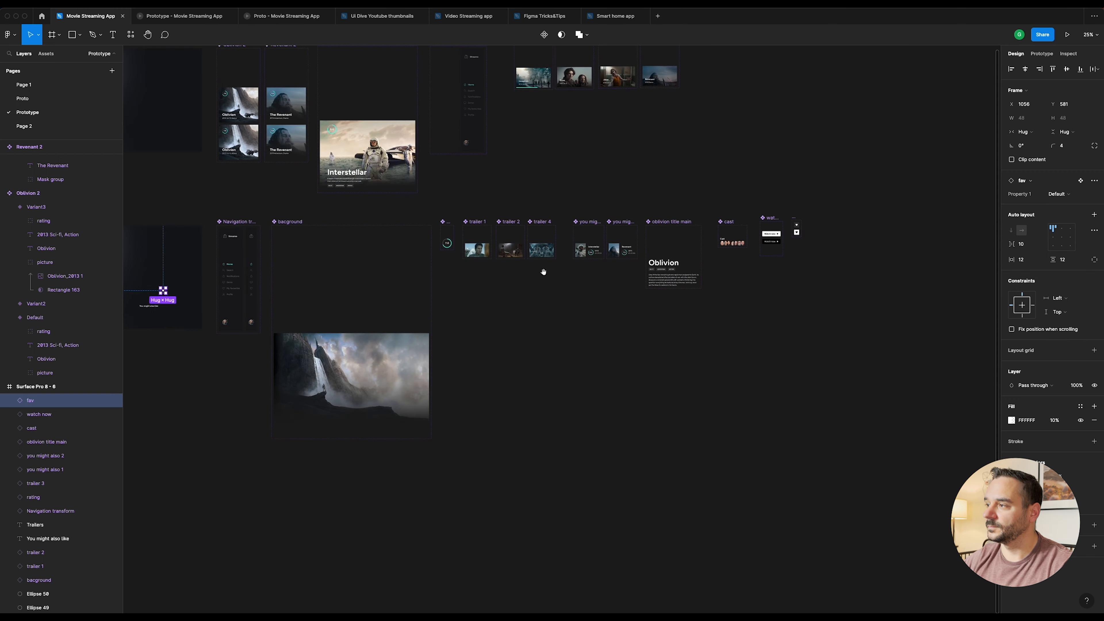
pyautogui.moveTo(657, 257); pyautogui.dragTo(424, 286)
pyautogui.scroll(5, 551, 265)
pyautogui.scroll(8, 554, 268)
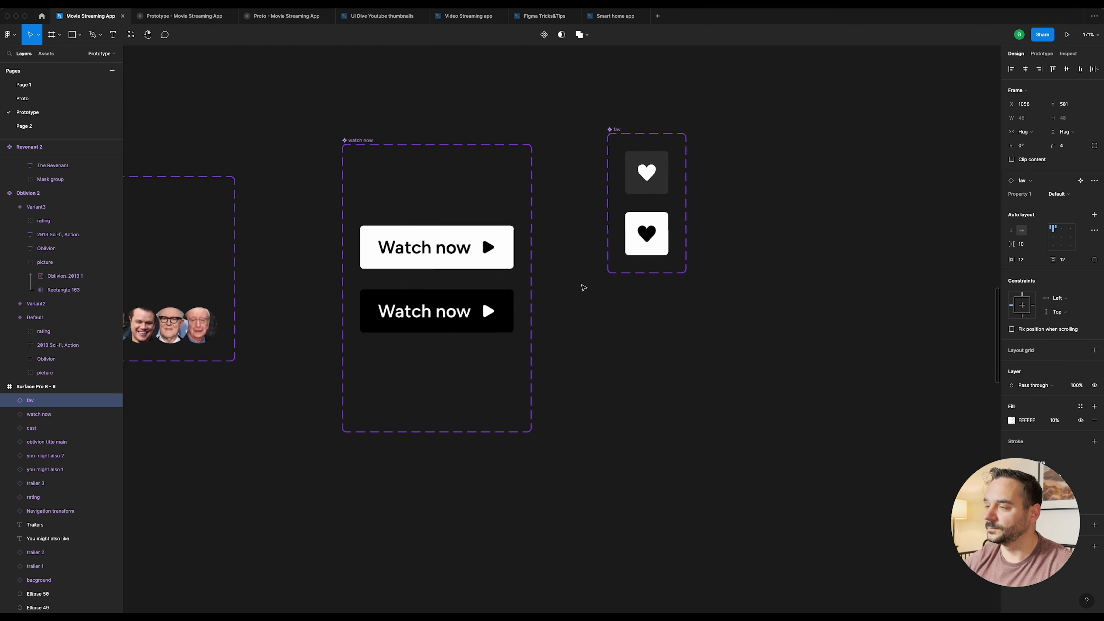
pyautogui.click(647, 231)
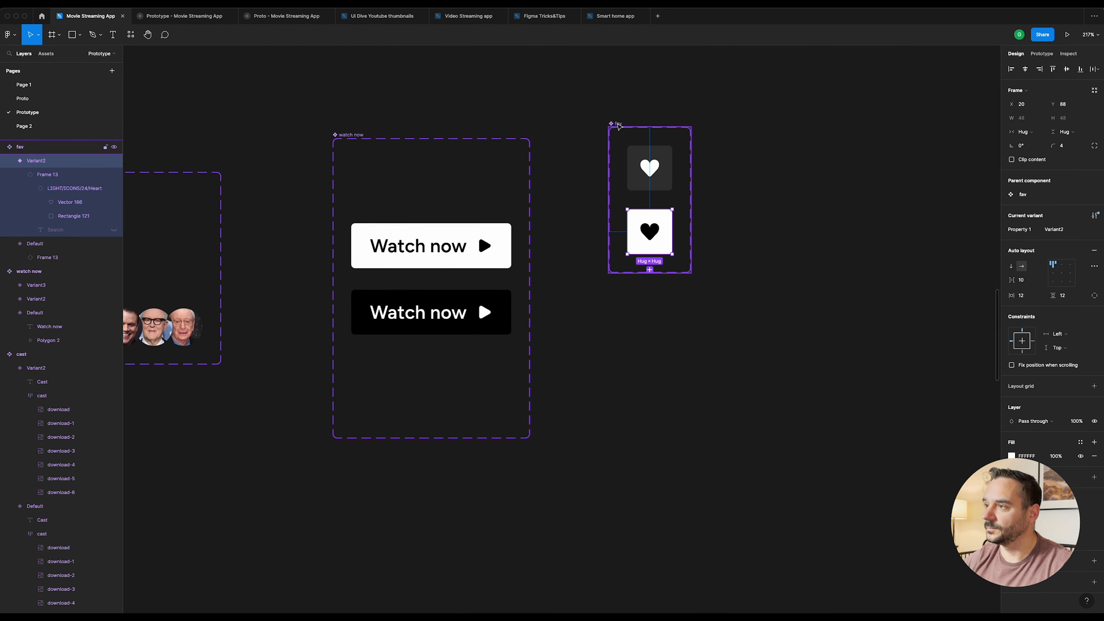
pyautogui.click(617, 124)
pyautogui.moveTo(652, 273); pyautogui.dragTo(652, 425)
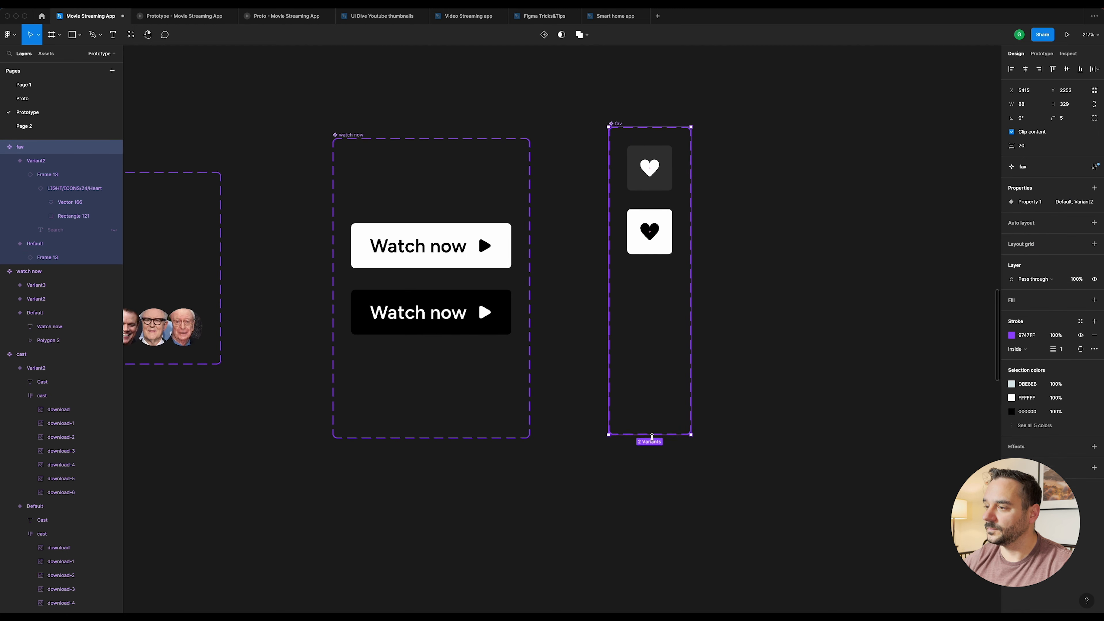
# Step: Move both heart variants down in the fav set and add a copy of the grey Default variant above them
pyautogui.click(649, 232)
pyautogui.keyDown('shift'); pyautogui.click(657, 174); pyautogui.keyUp('shift')
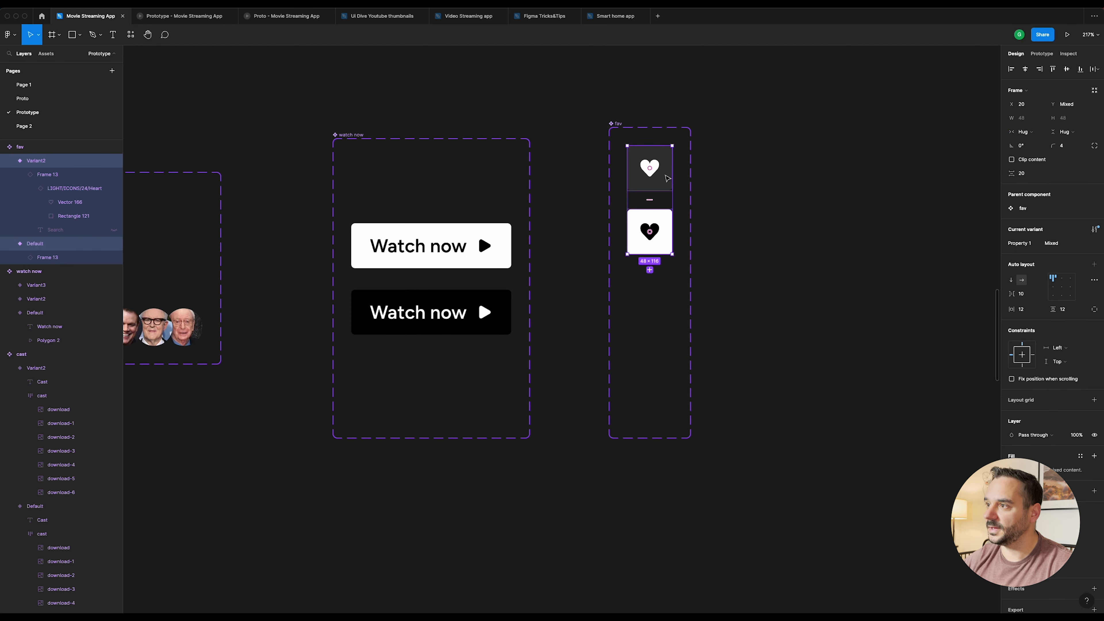
pyautogui.moveTo(667, 178)
pyautogui.mouseDown()
pyautogui.moveTo(665, 257)
pyautogui.moveTo(667, 186)
pyautogui.mouseUp()
pyautogui.click(717, 227)
pyautogui.click(661, 249)
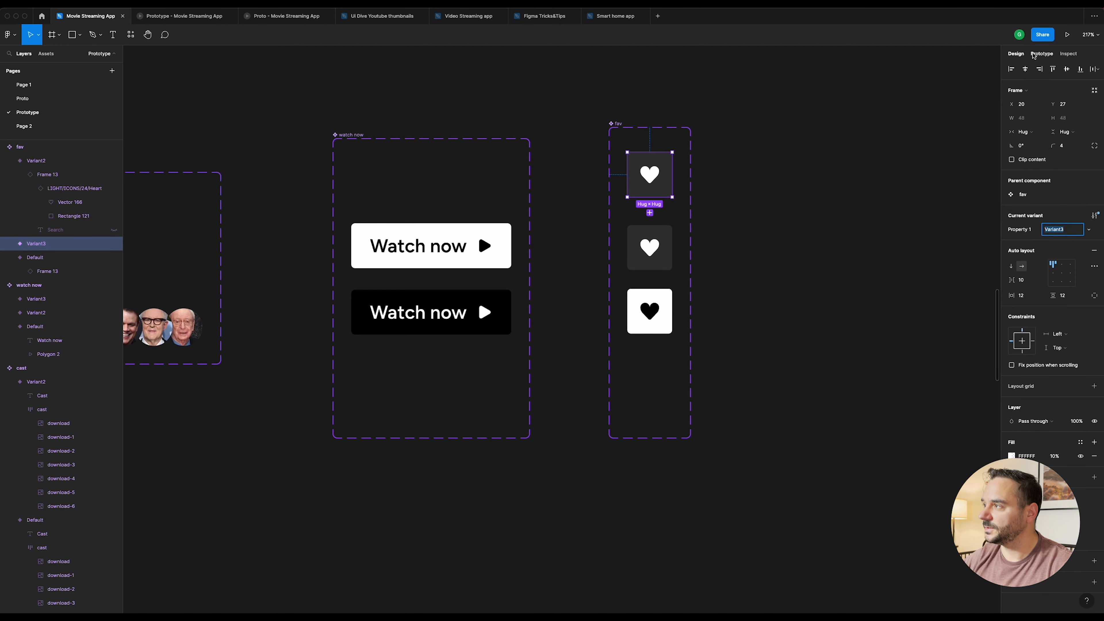
# Step: Delete the copied On click interaction between the top heart Variant3 and the white Variant2
pyautogui.hotkey('shift', 'e')
pyautogui.click(703, 204)
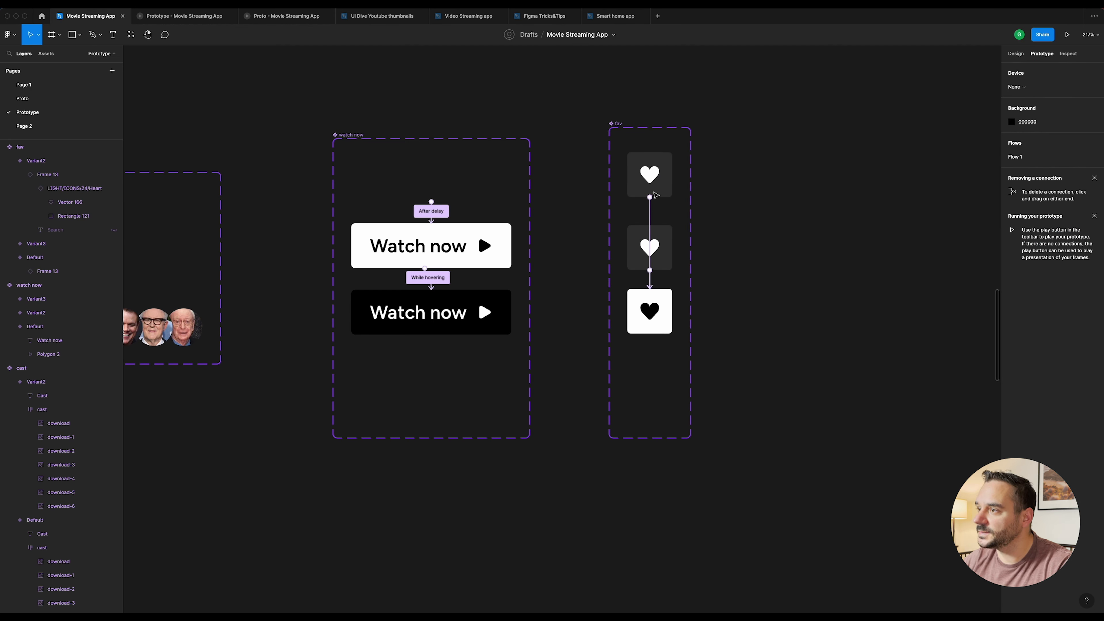
pyautogui.click(650, 209)
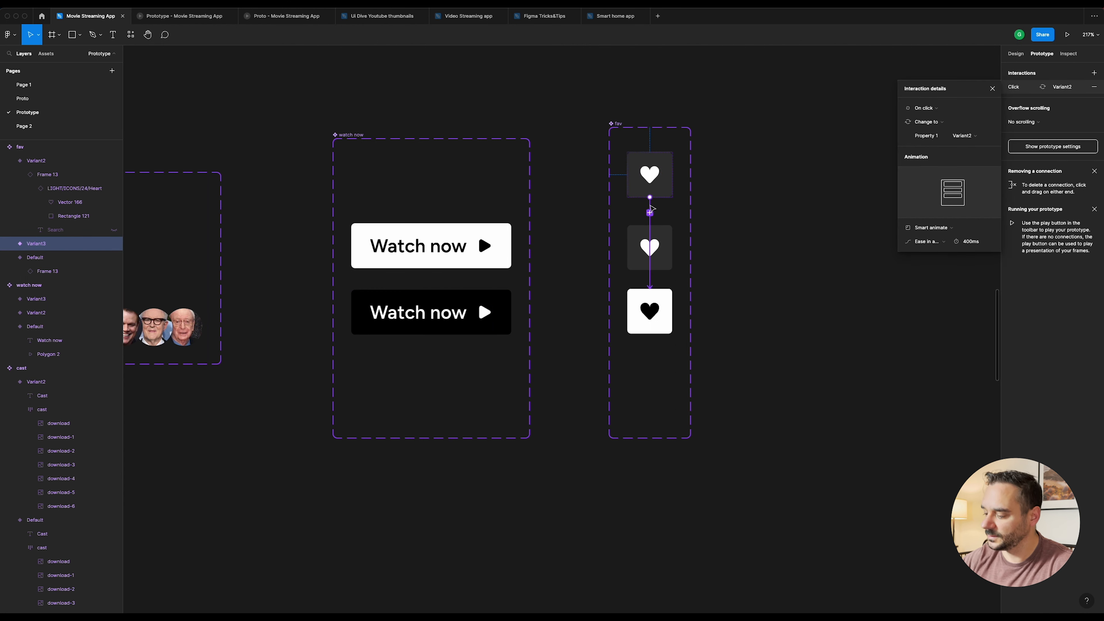
pyautogui.press('Delete')
# Step: Link the top heart Variant3 to Default with an After delay interaction of 400ms
pyautogui.click(655, 251)
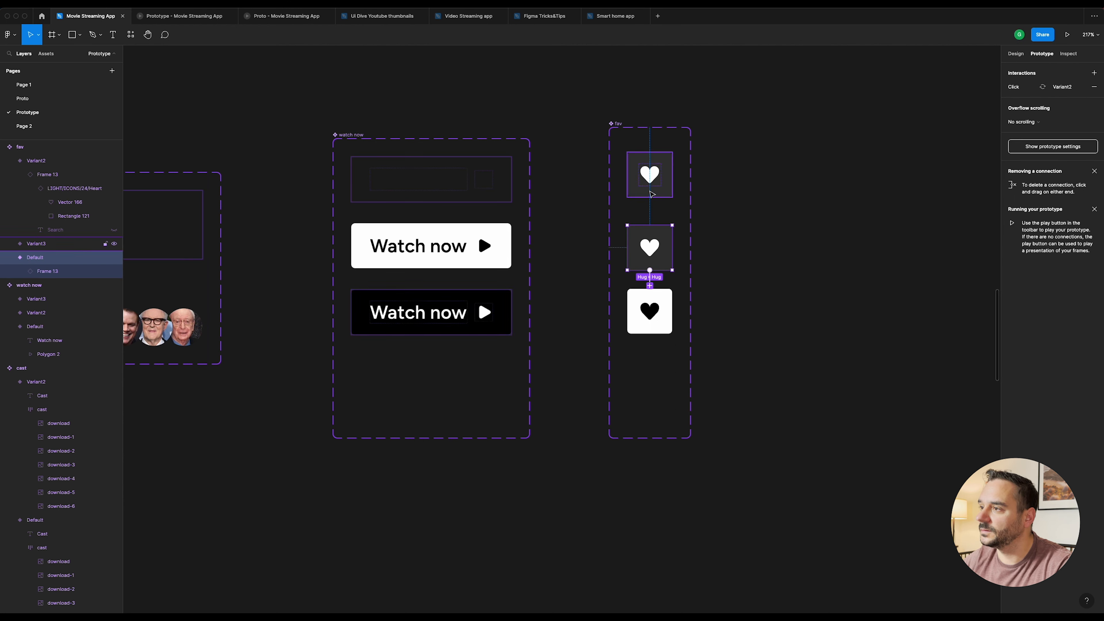
pyautogui.click(652, 194)
pyautogui.moveTo(650, 197); pyautogui.dragTo(650, 248)
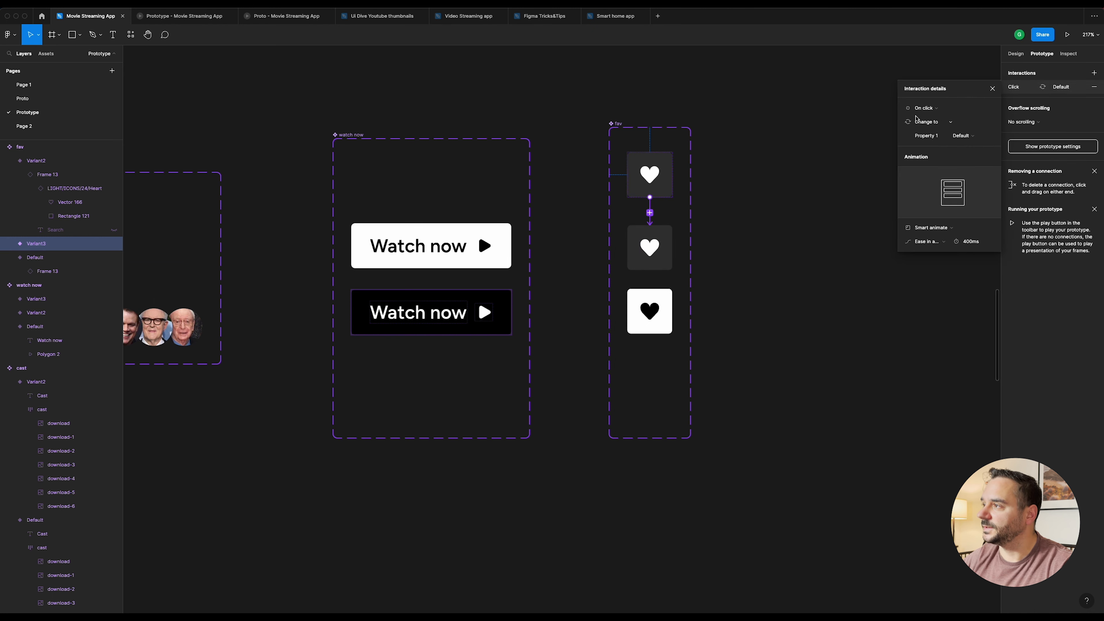
pyautogui.click(923, 109)
pyautogui.click(963, 215)
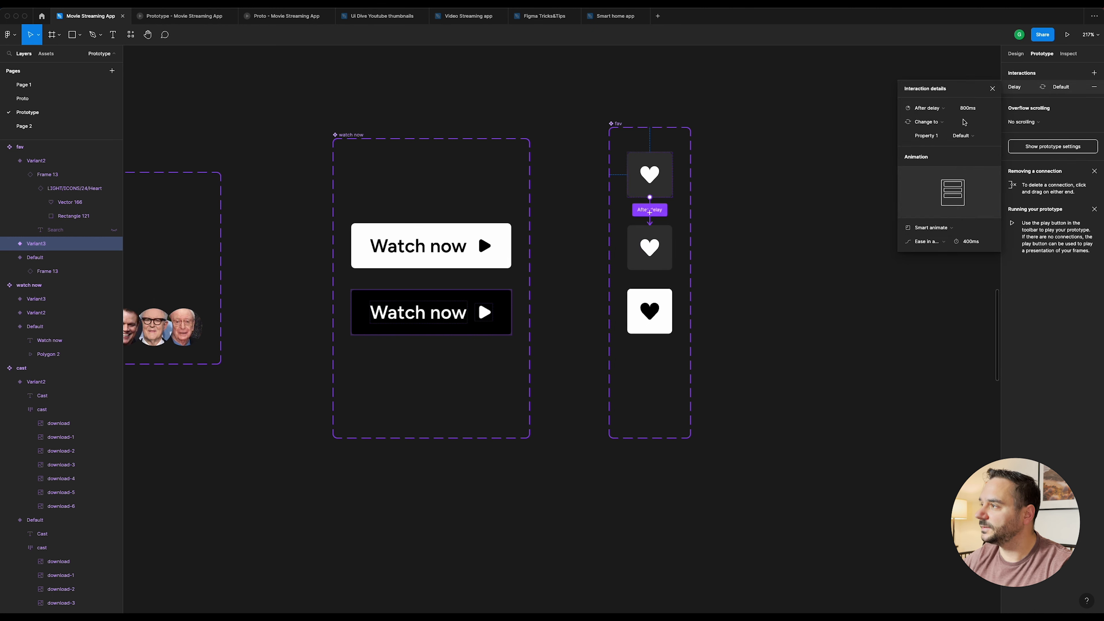
pyautogui.click(972, 110)
pyautogui.write('4')
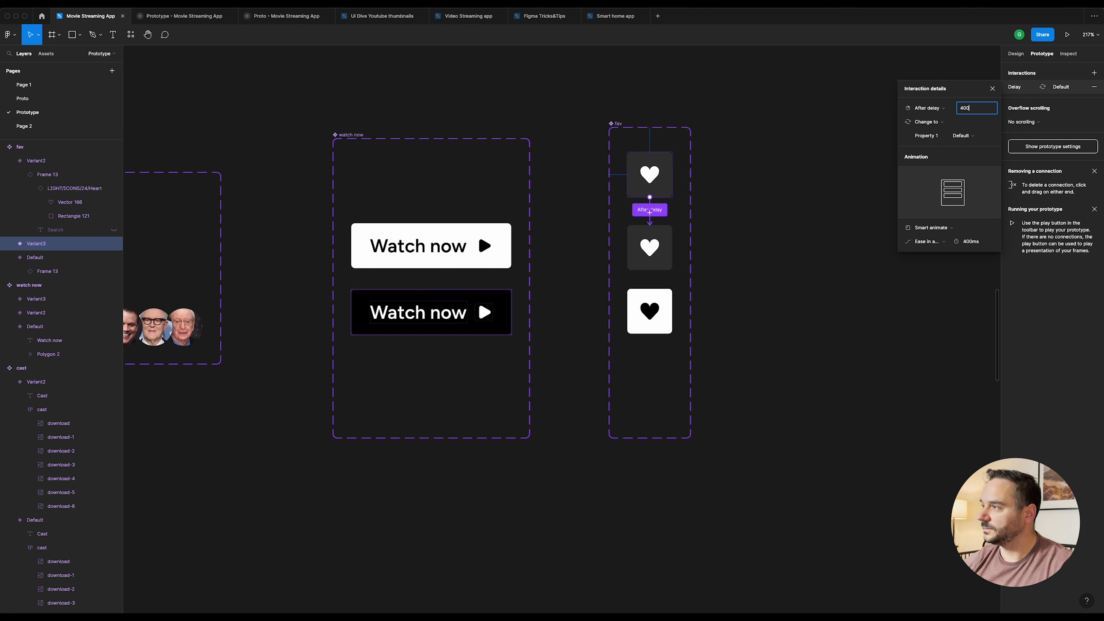
pyautogui.write('00')
pyautogui.press('Return')
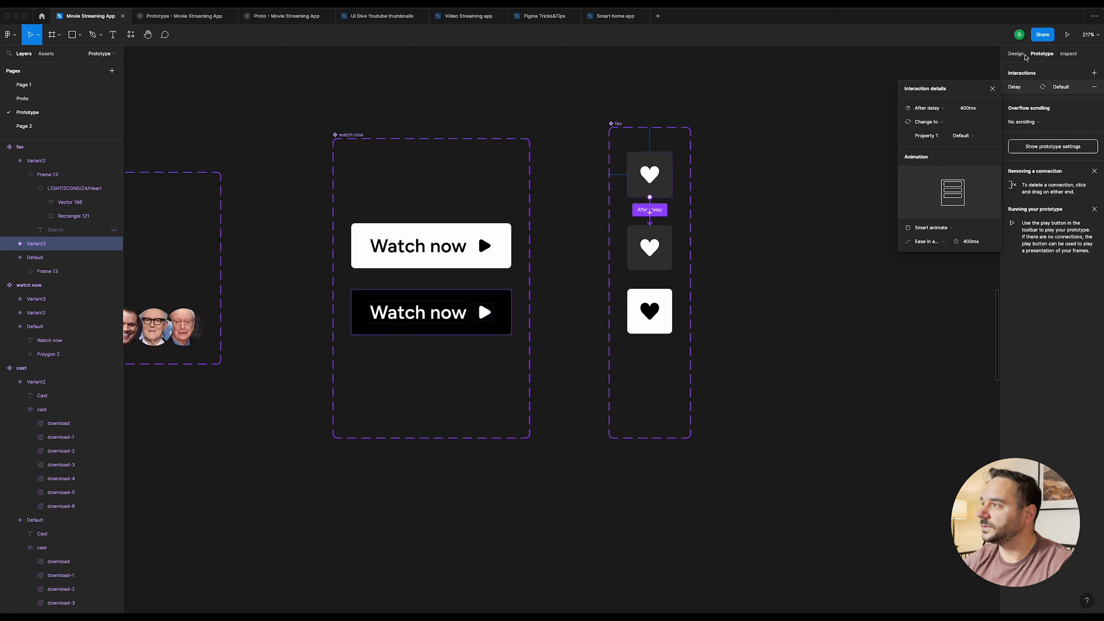
# Step: Set the layer opacity of the top heart Variant3 to 0%
pyautogui.click(1016, 54)
pyautogui.click(662, 179)
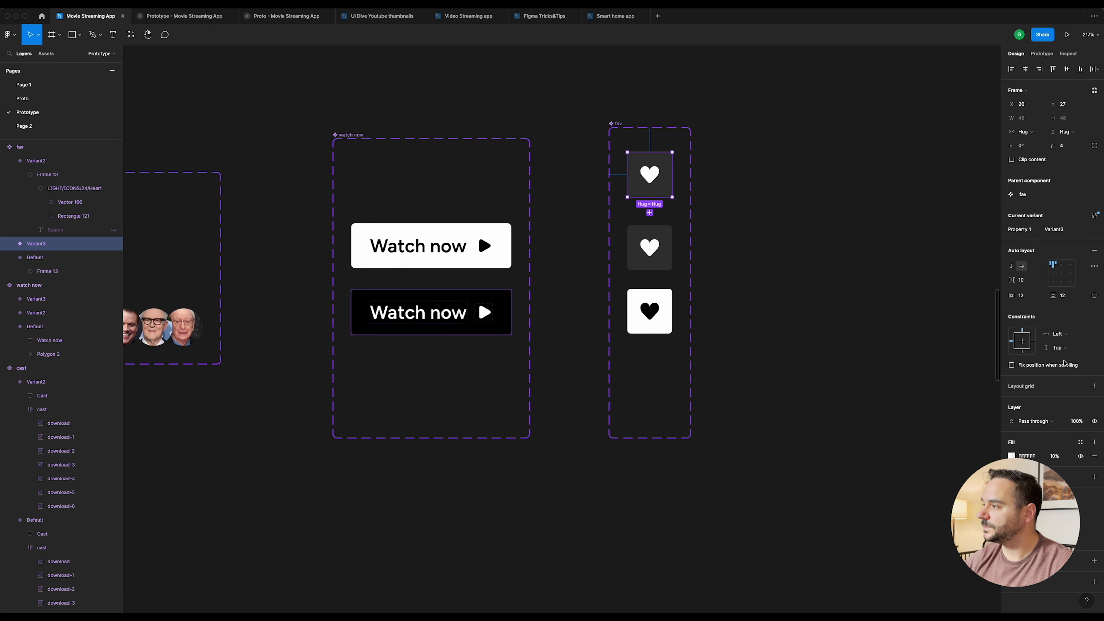
pyautogui.click(1077, 421)
pyautogui.write('0')
pyautogui.press('Return')
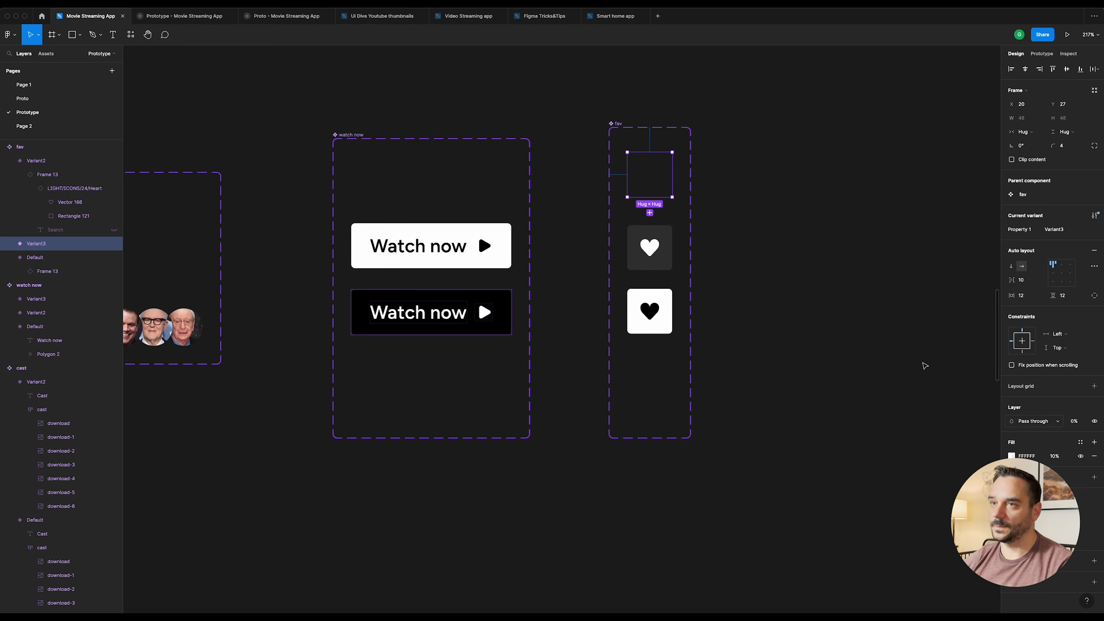
# Step: Check the favourite button on the prototype's Oblivion detail screen and inspect the fav set's Default and Variant3
pyautogui.click(184, 17)
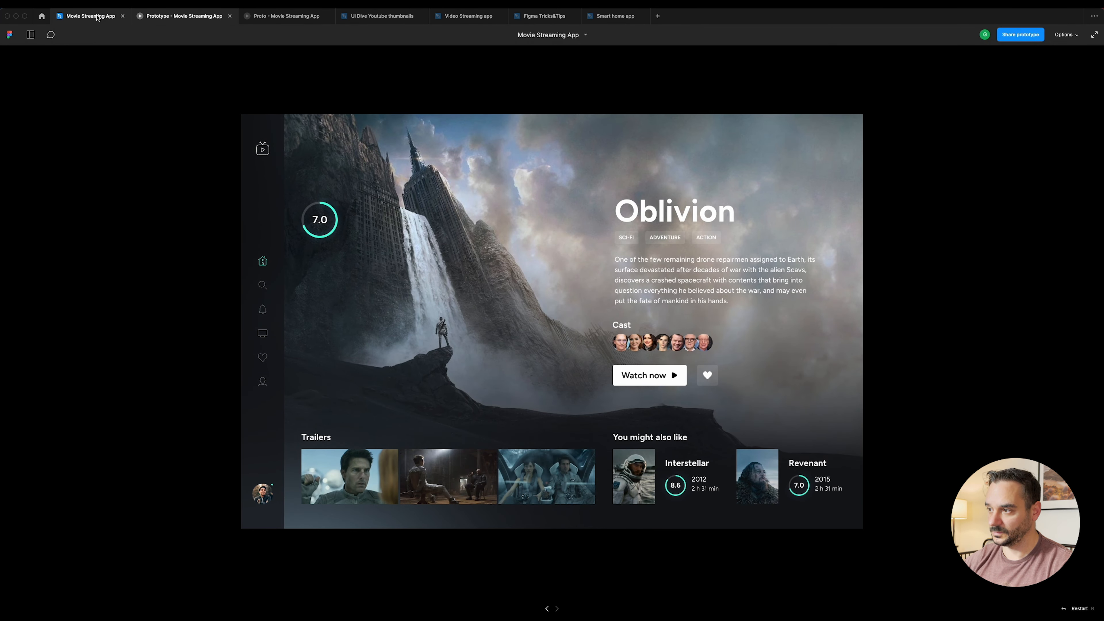
pyautogui.click(98, 18)
pyautogui.click(752, 165)
pyautogui.click(652, 247)
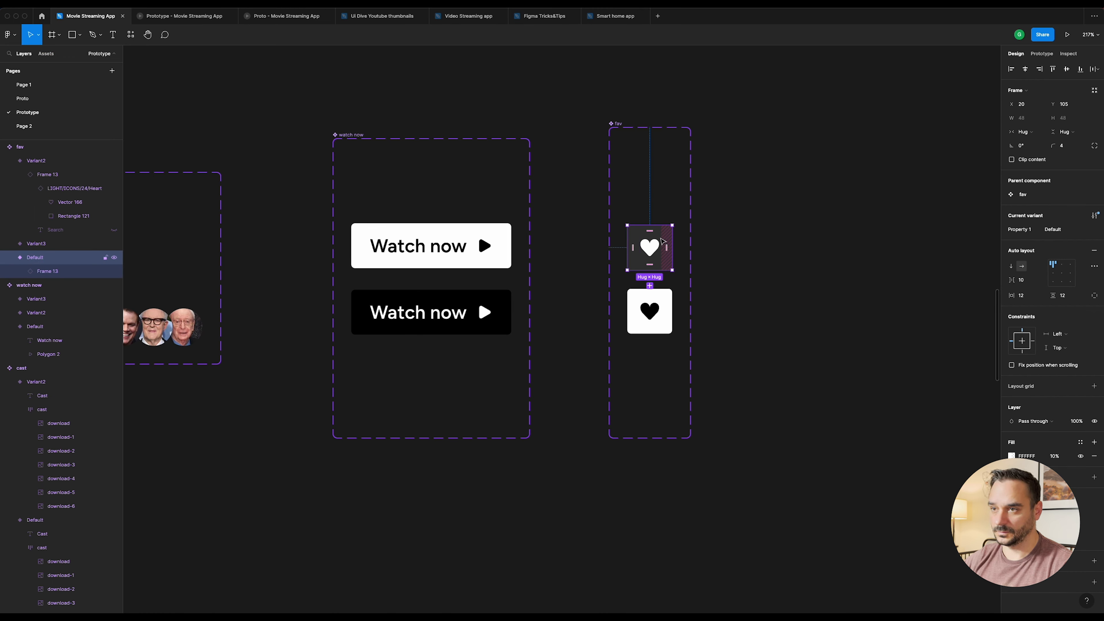
pyautogui.click(657, 189)
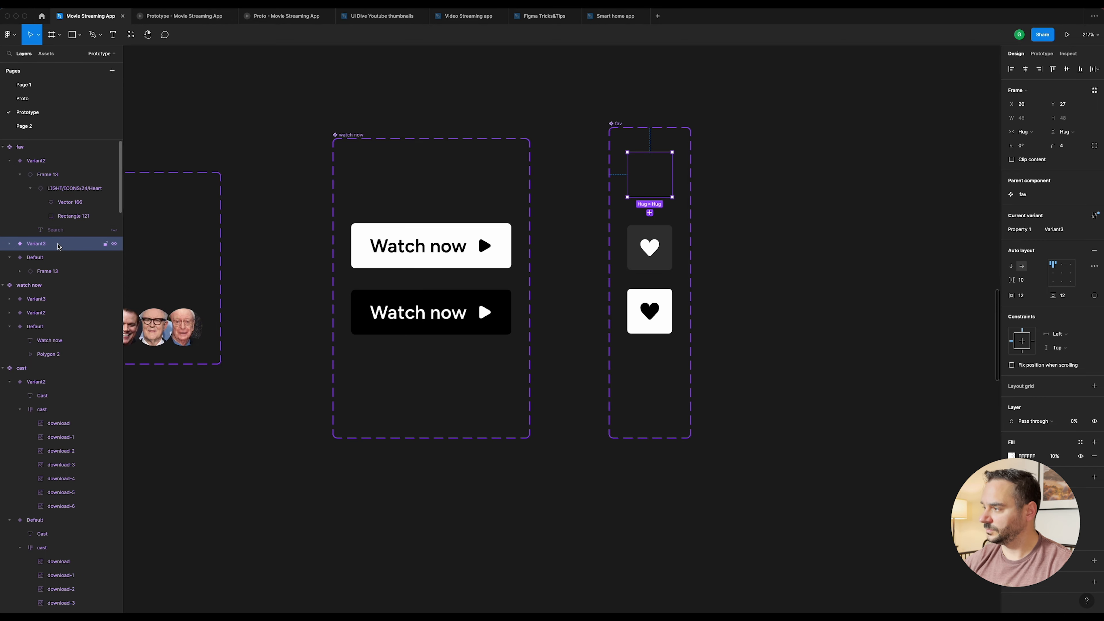
# Step: Replay the prototype from the home screen and open the Oblivion detail screen to check the favourite button's animation
pyautogui.click(185, 17)
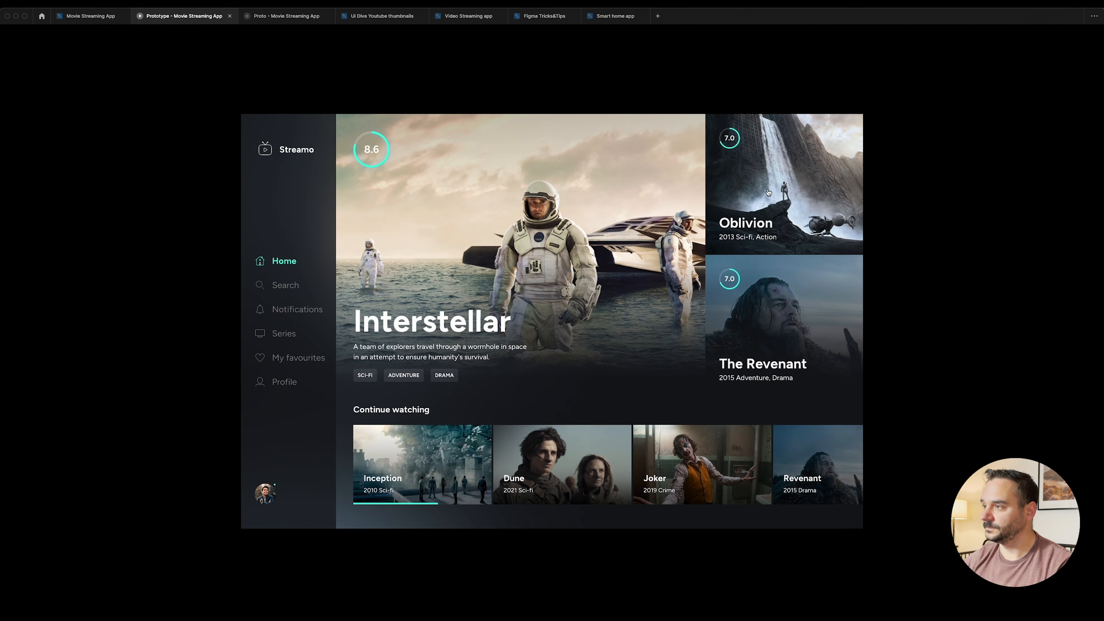
pyautogui.click(810, 196)
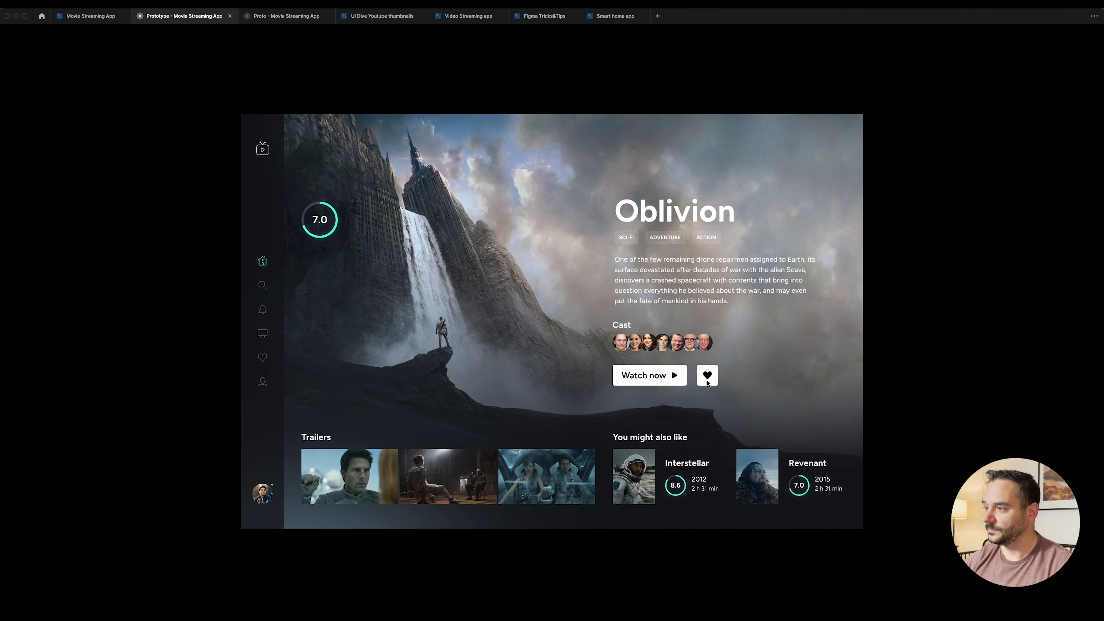
pyautogui.press('r')
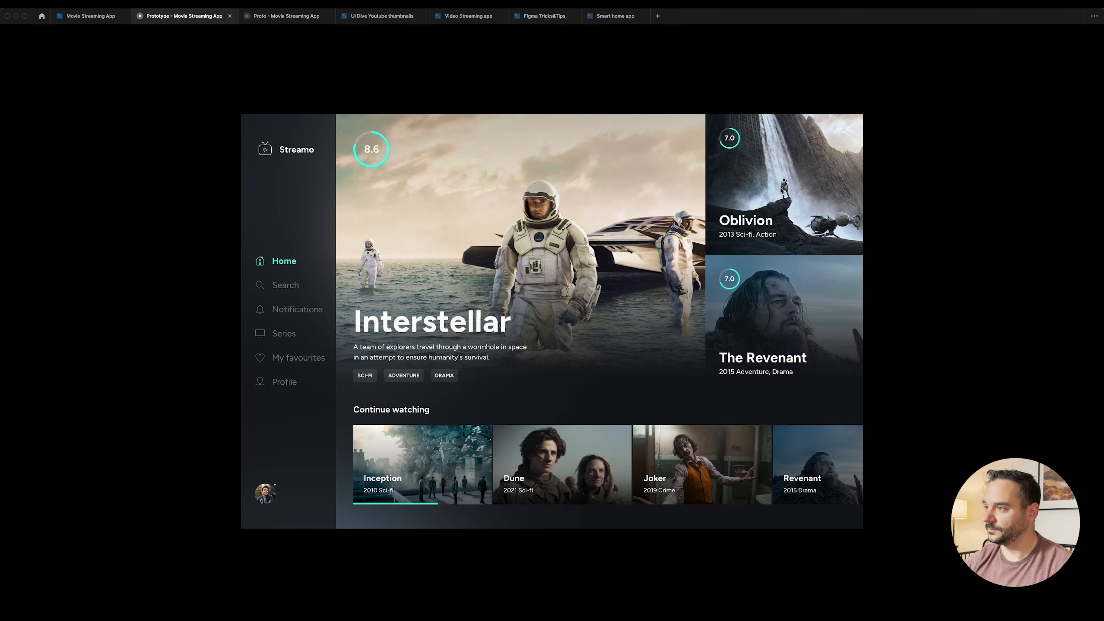
pyautogui.click(756, 213)
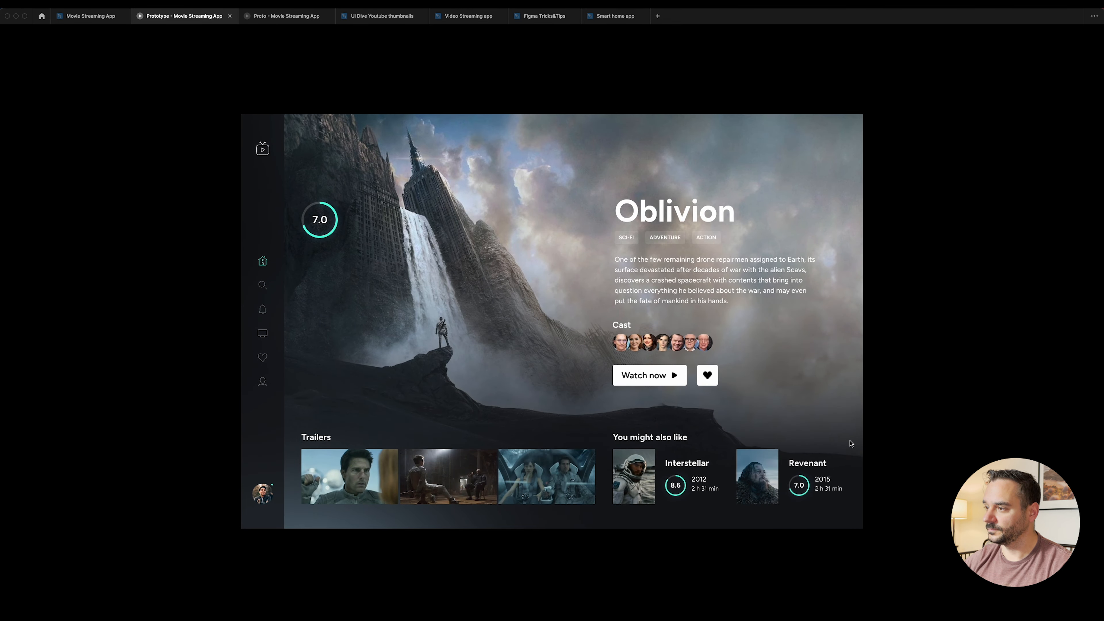
# Step: Back in the design file, move the fav component set slightly closer to the watch now set, aligning their top edges
pyautogui.click(104, 20)
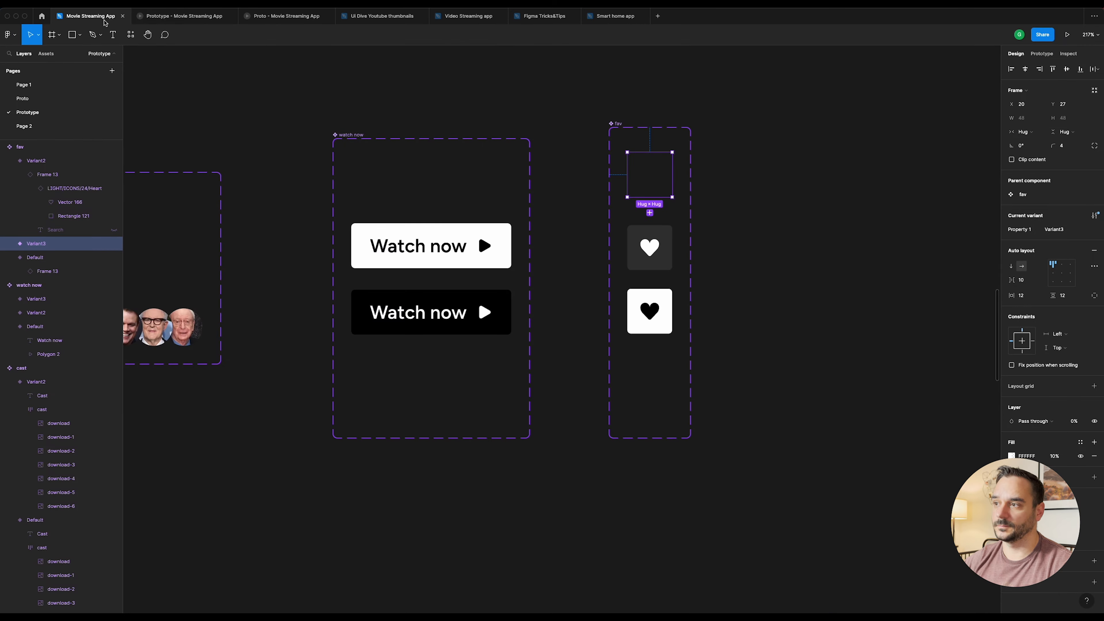
pyautogui.click(841, 167)
pyautogui.moveTo(649, 199); pyautogui.dragTo(632, 210)
# Step: Examine the fav set's prototype connections, including Variant3's delay to Default and Default's click interaction to Variant2
pyautogui.click(642, 188)
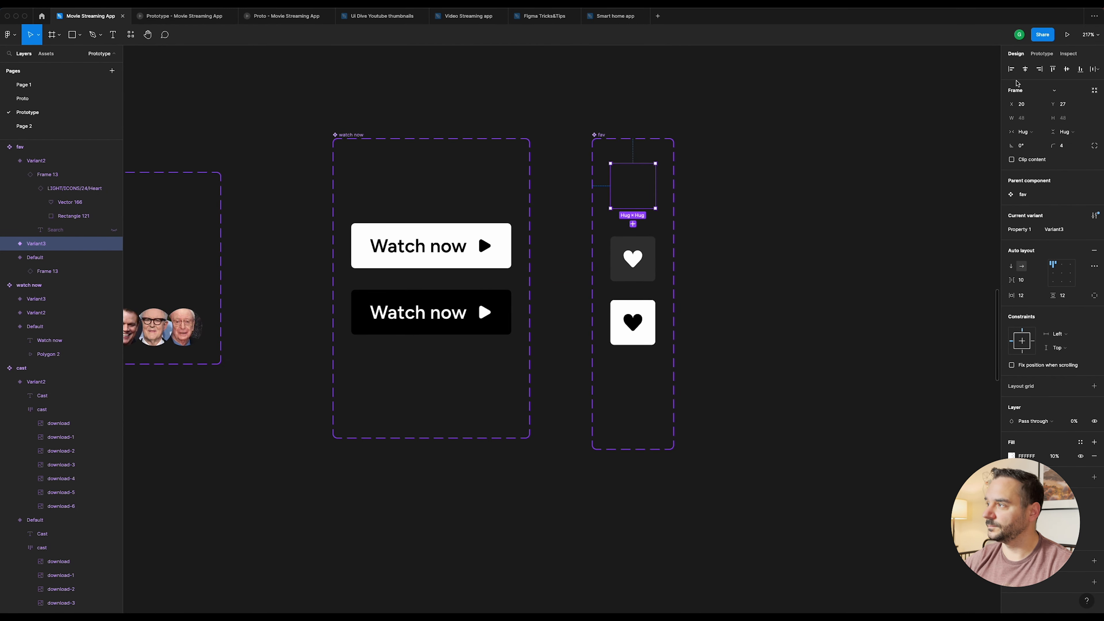
pyautogui.click(1042, 54)
pyautogui.scroll(5, 719, 192)
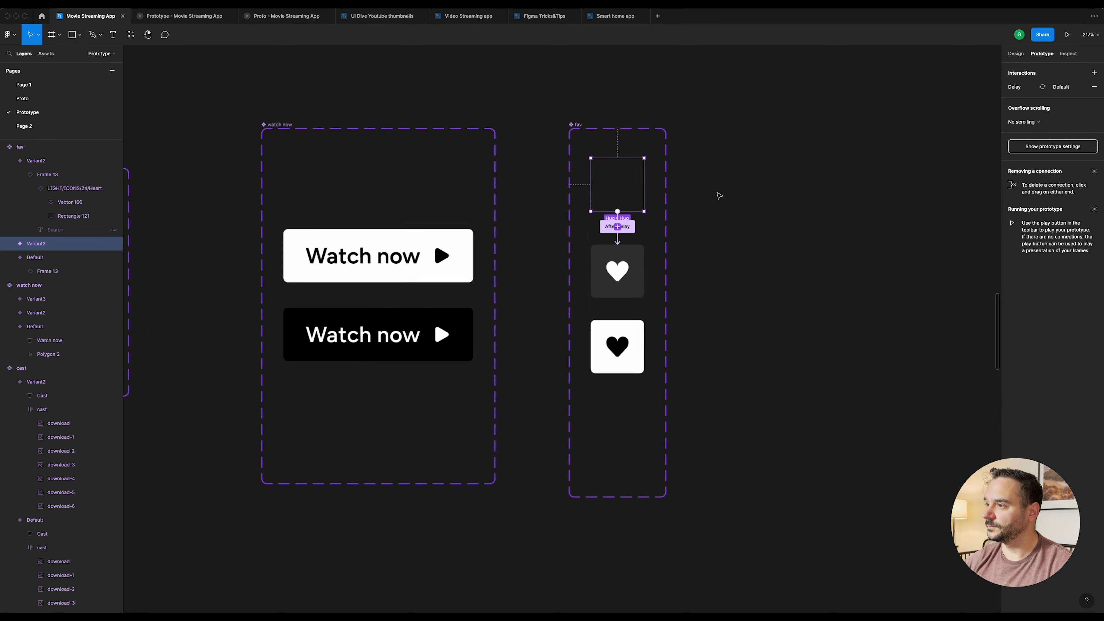
pyautogui.click(518, 268)
pyautogui.click(525, 377)
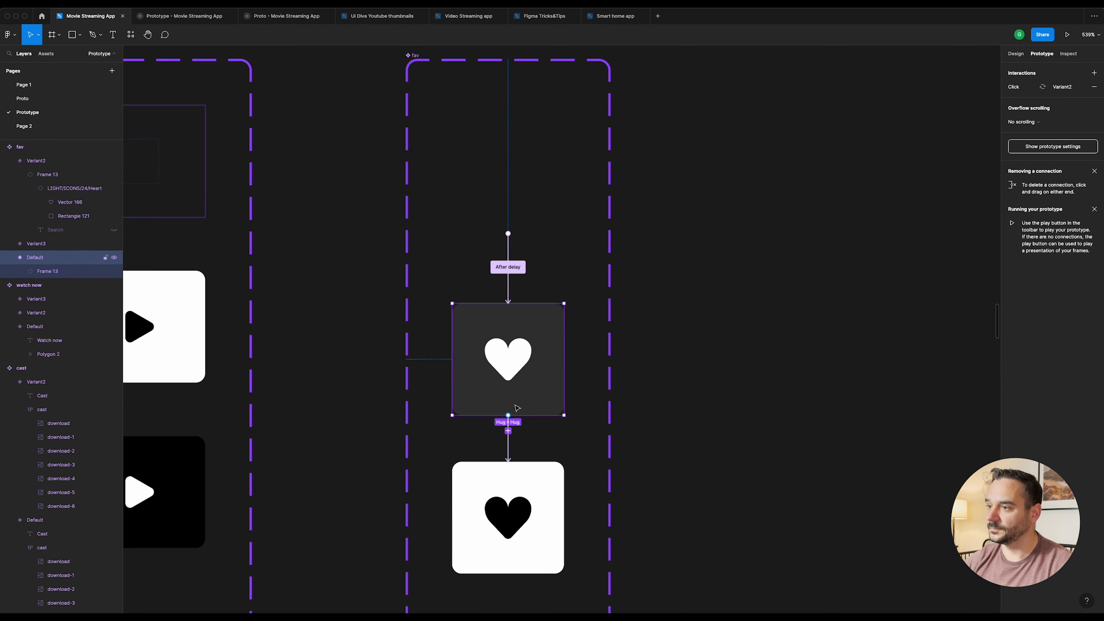
pyautogui.click(511, 446)
pyautogui.scroll(-5, 512, 447)
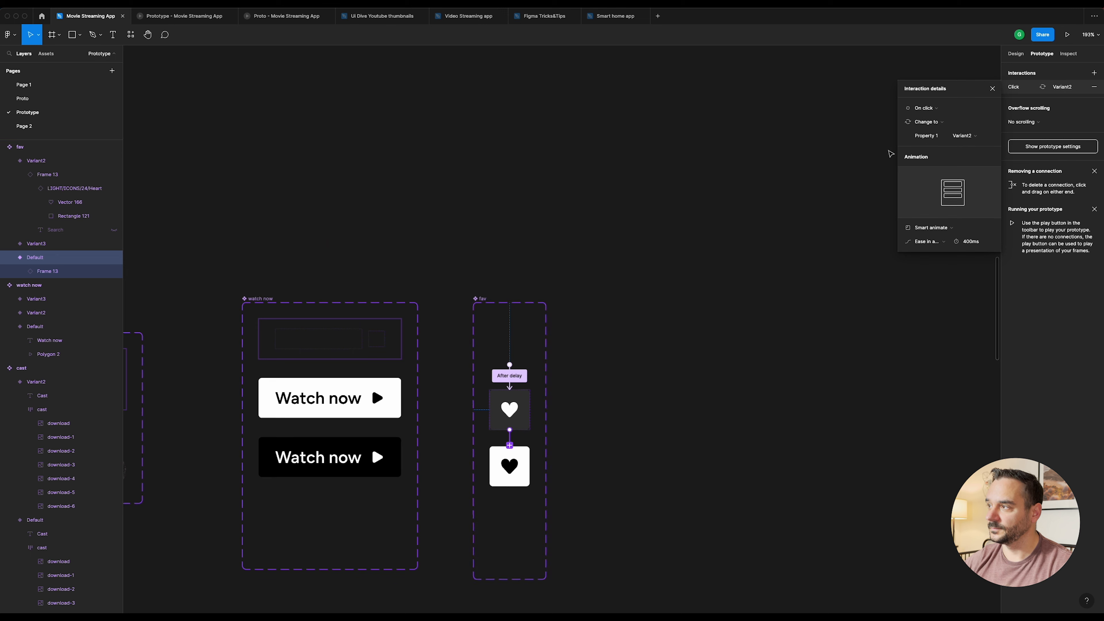
pyautogui.click(993, 89)
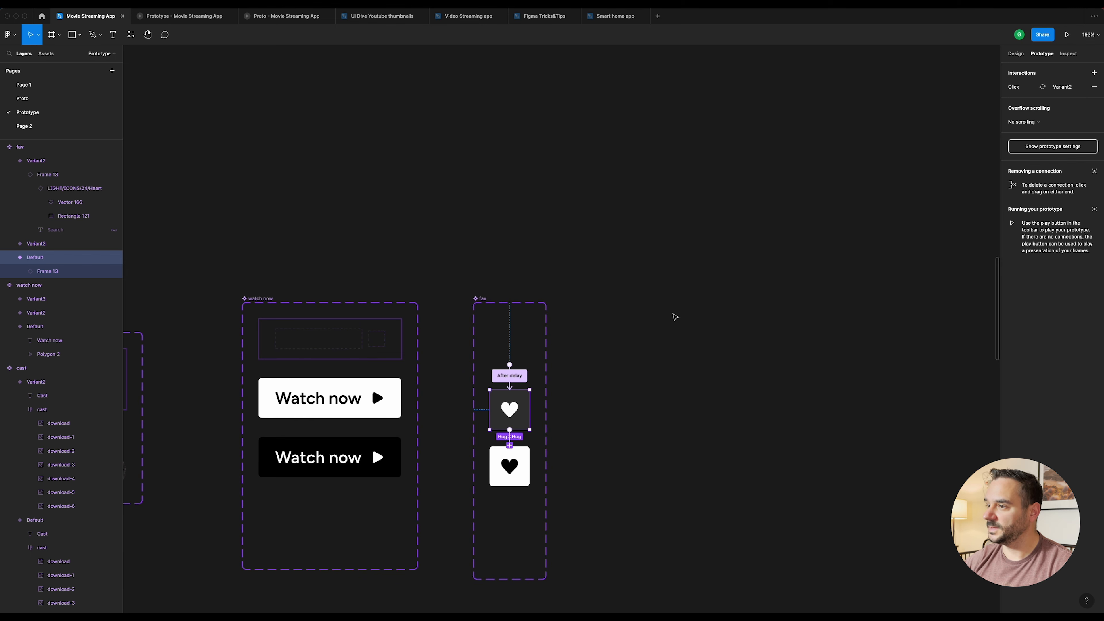
pyautogui.click(652, 326)
pyautogui.scroll(-4, 600, 305)
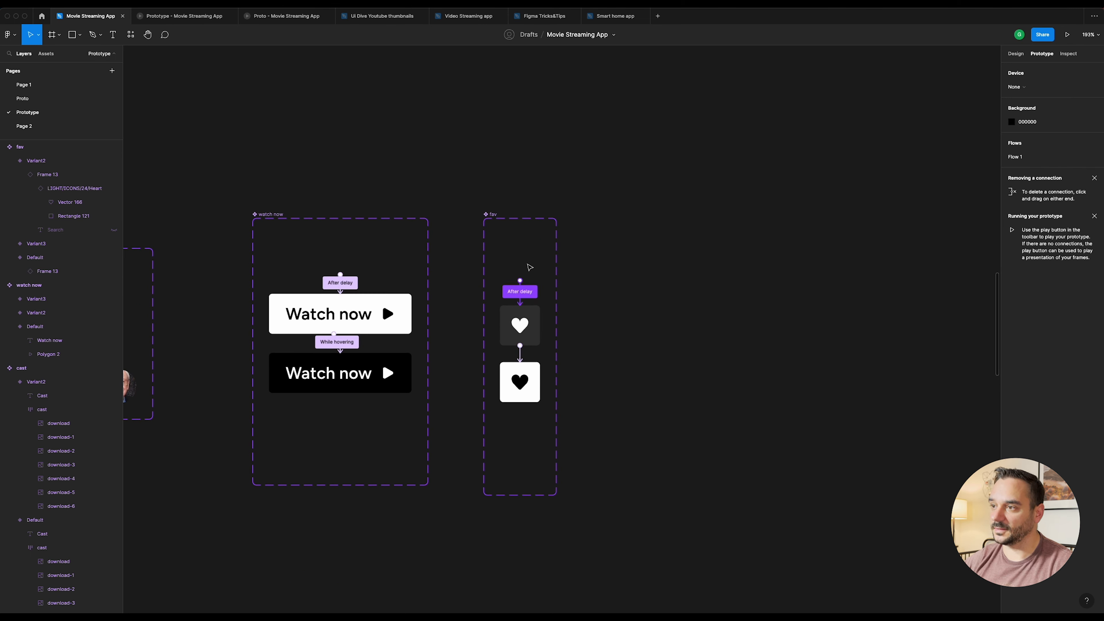
pyautogui.scroll(3, 508, 378)
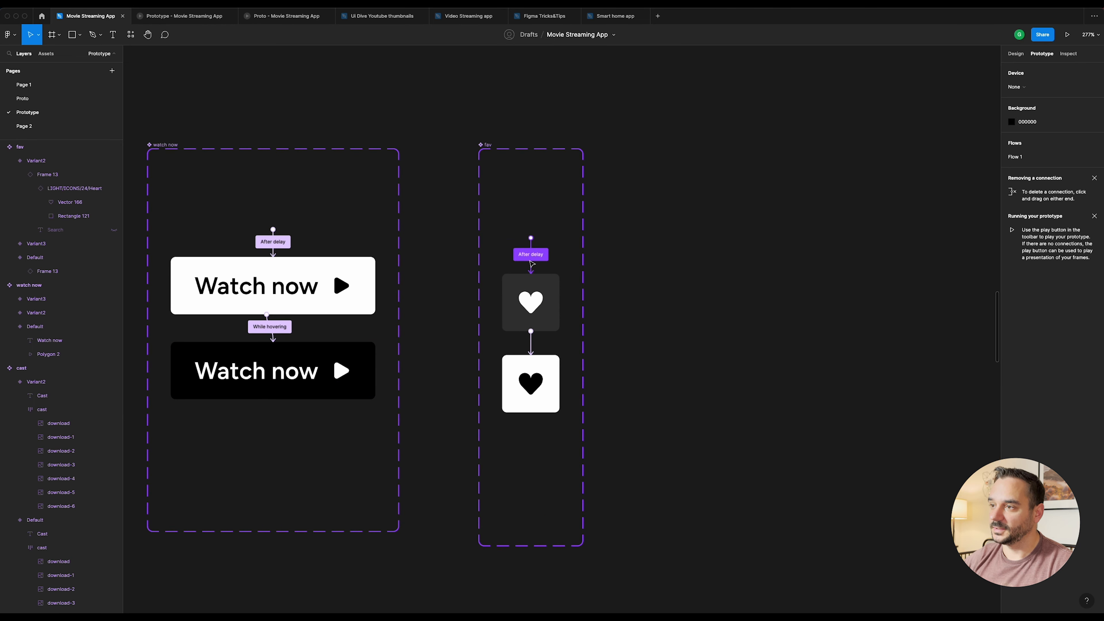
pyautogui.click(555, 209)
# Step: Delete the existing fav heart instance from the Surface Pro 8 - 6 frame
pyautogui.scroll(-15, 656, 201)
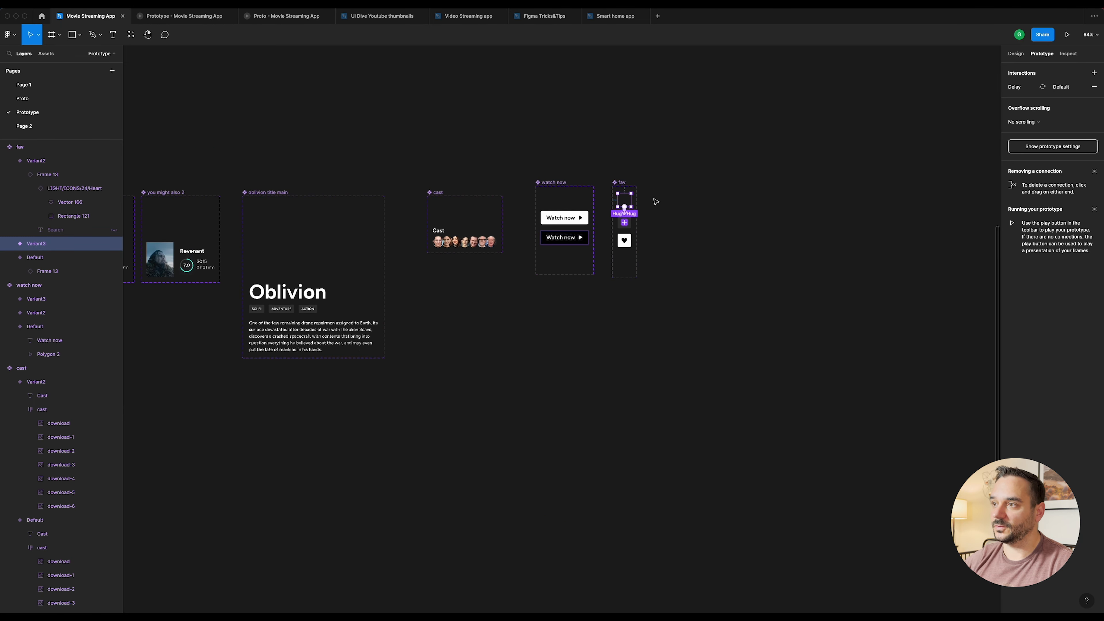
pyautogui.scroll(3, 459, 209)
pyautogui.scroll(4, 561, 211)
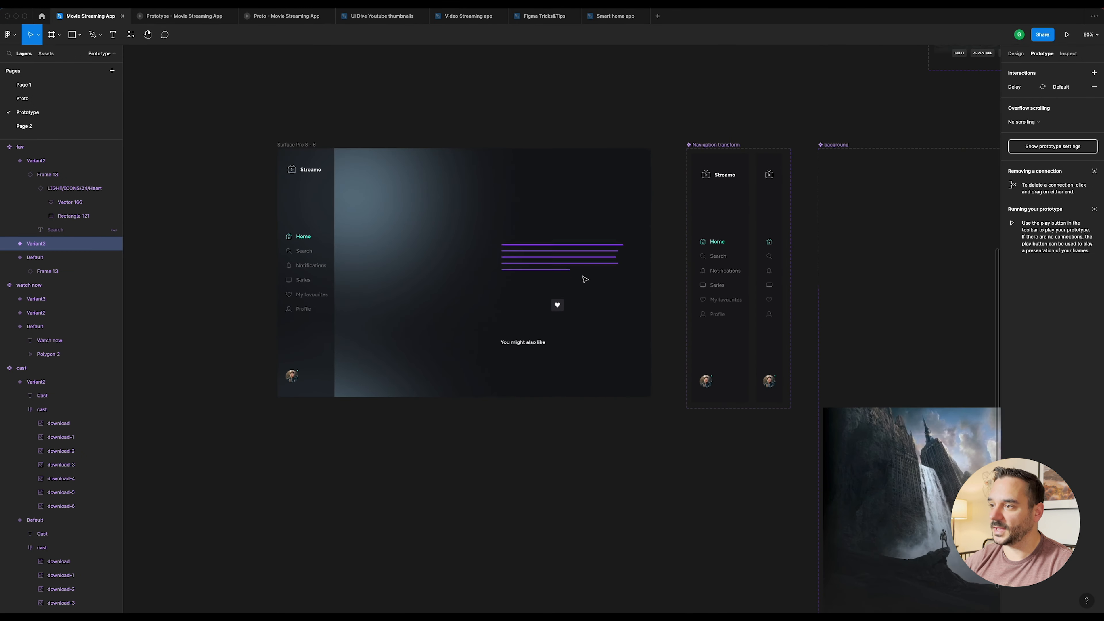
pyautogui.click(558, 305)
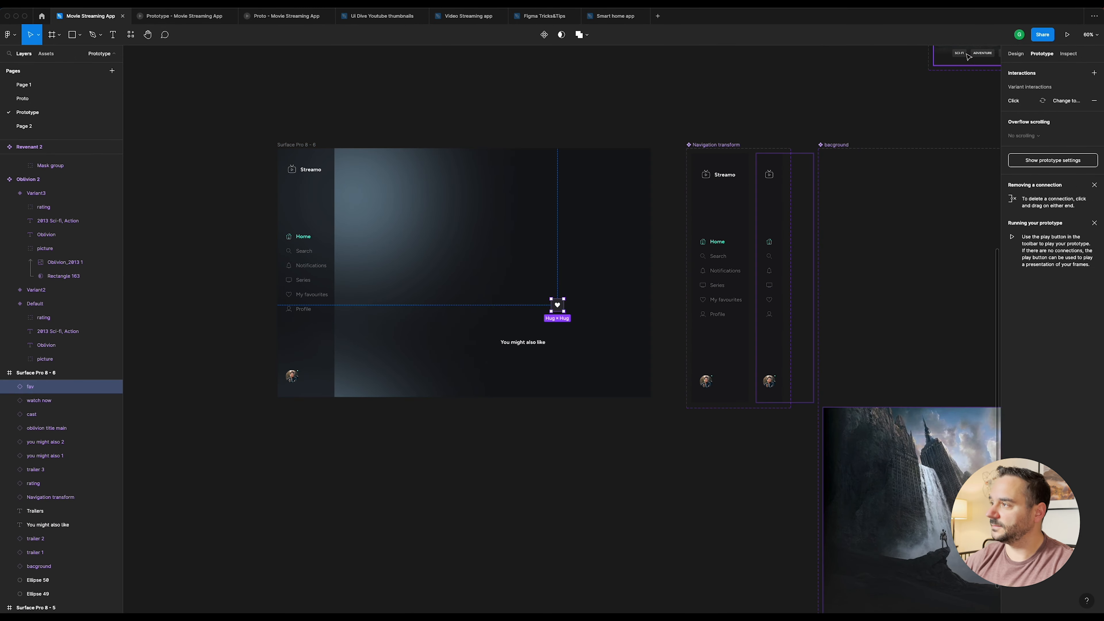
pyautogui.click(1017, 54)
pyautogui.press('Delete')
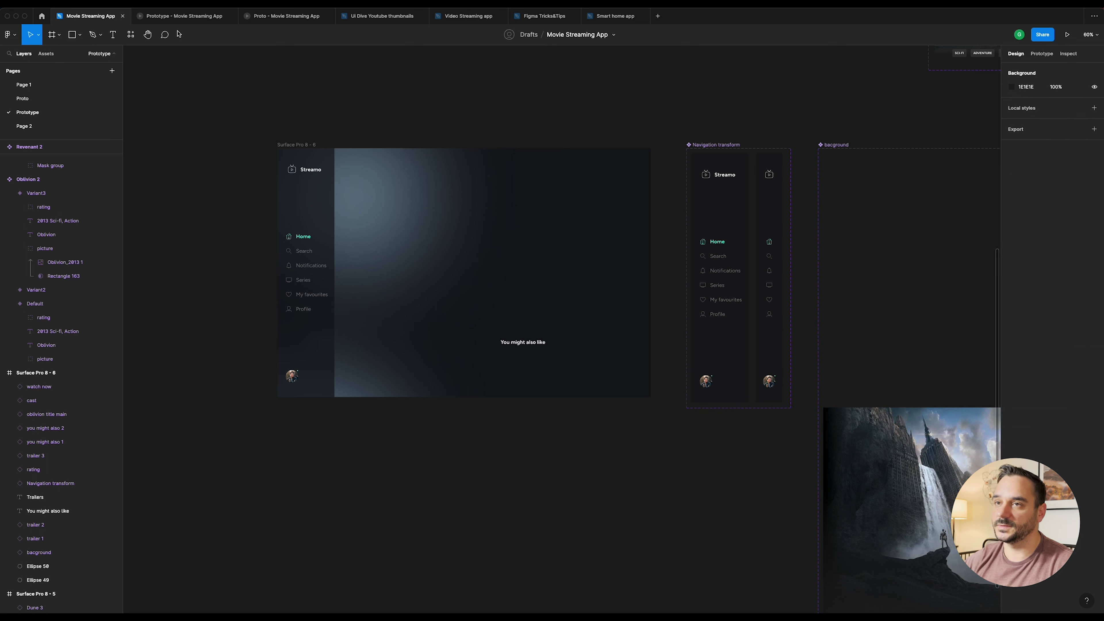
# Step: Find the local fav component and place a fresh instance beside the watch now button in the Surface Pro 8 - 6 frame
pyautogui.click(131, 34)
pyautogui.write('fav')
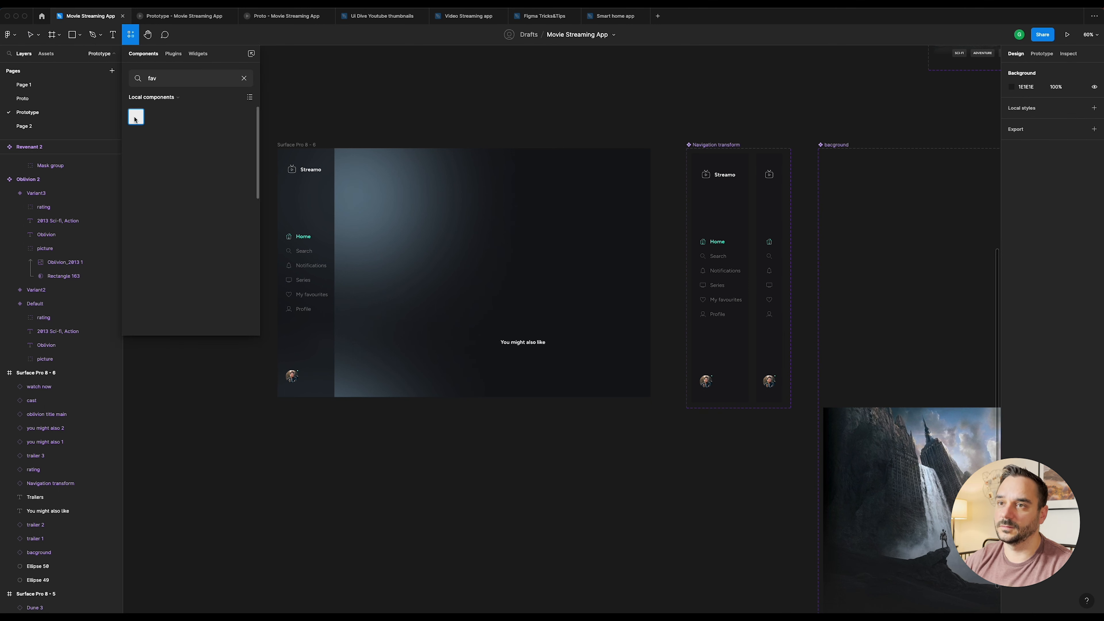
pyautogui.moveTo(136, 119); pyautogui.dragTo(585, 288)
# Step: Nudge the new fav instance horizontally to X 1056, just past the watch now button
pyautogui.scroll(6, 543, 314)
pyautogui.hotkey('shift', 'Right')
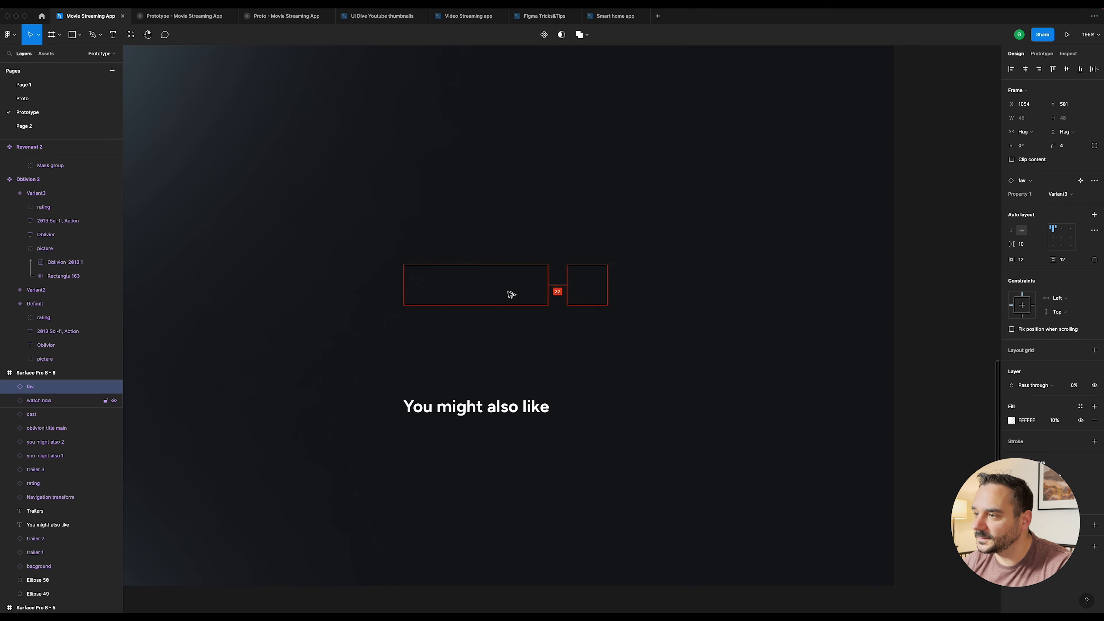
pyautogui.press('Right')
pyautogui.press('Right')
# Step: Play the prototype again, opening Oblivion from the home screen twice to check the replaced favourite button and the screen's animations
pyautogui.scroll(-5, 511, 291)
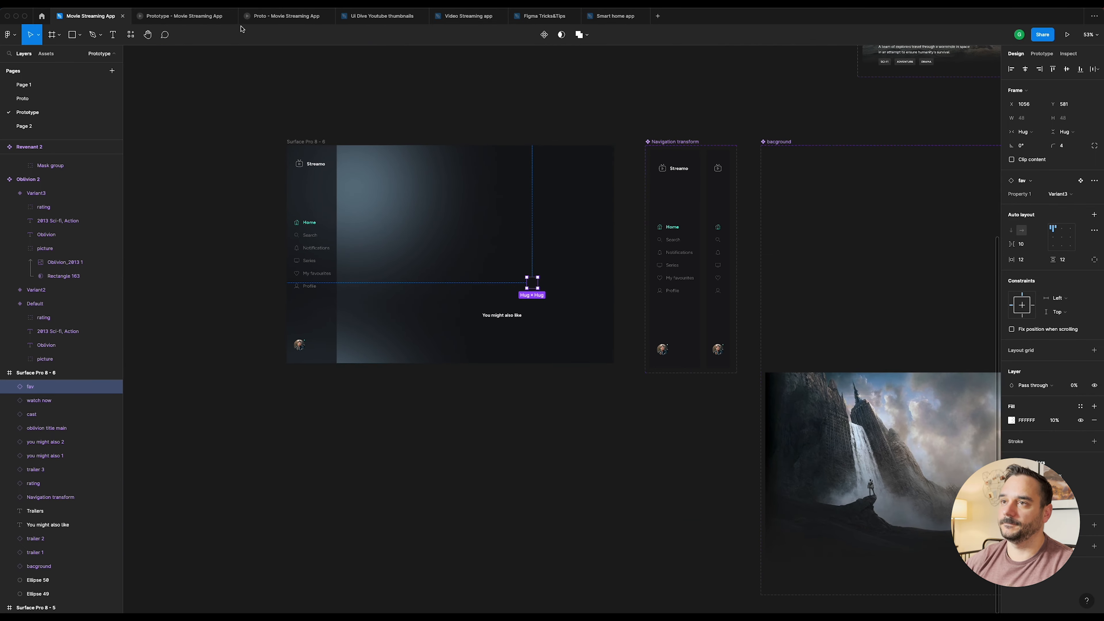
pyautogui.click(221, 17)
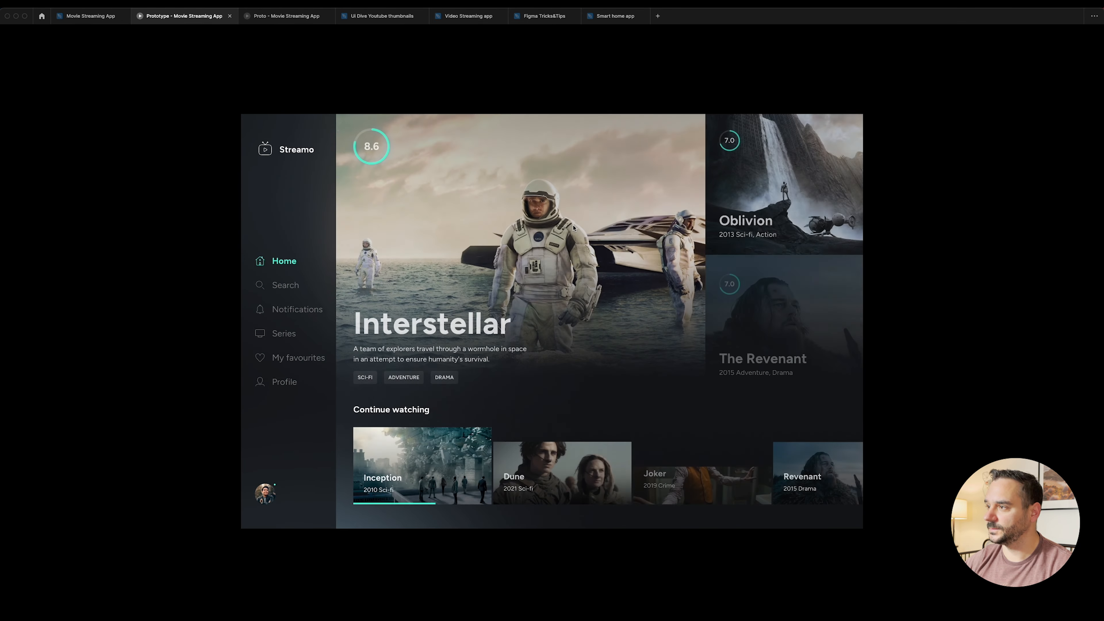
pyautogui.click(800, 184)
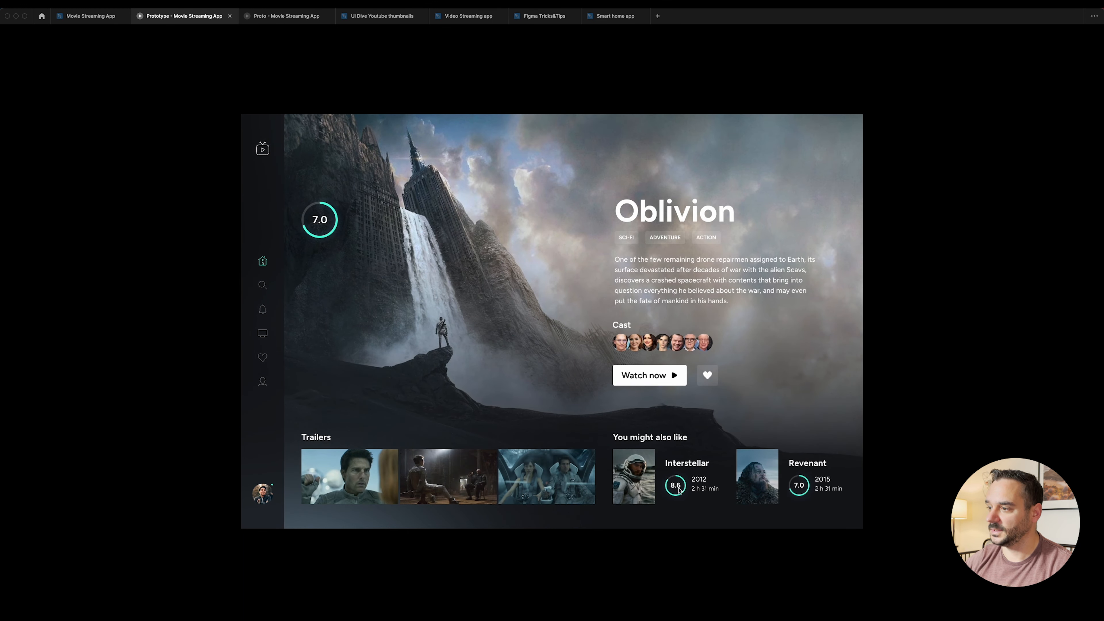
pyautogui.click(455, 334)
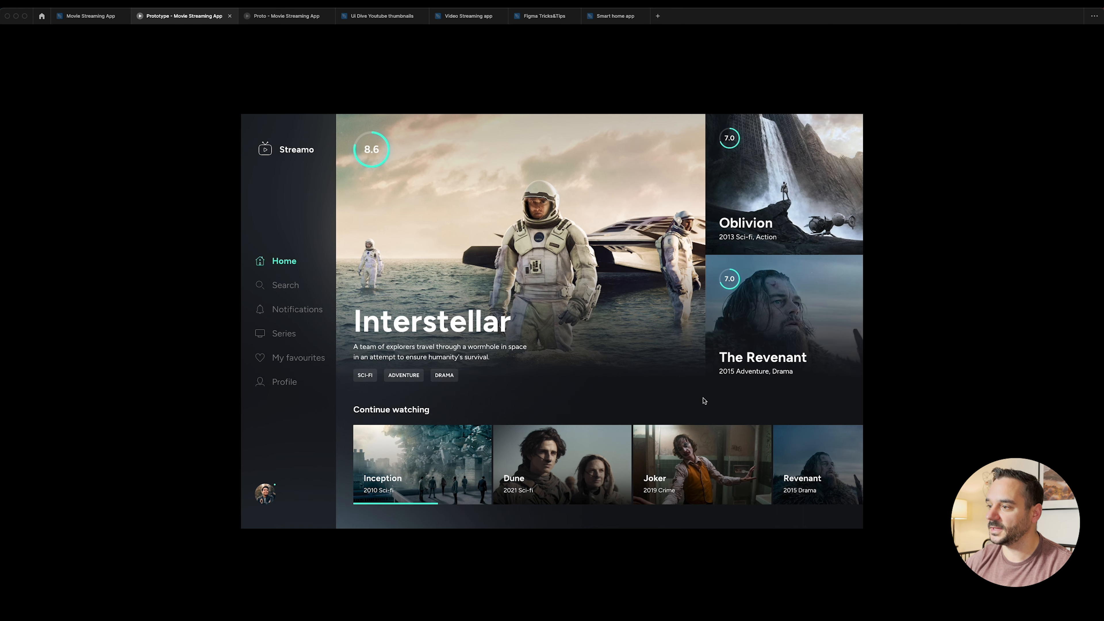
pyautogui.press('r')
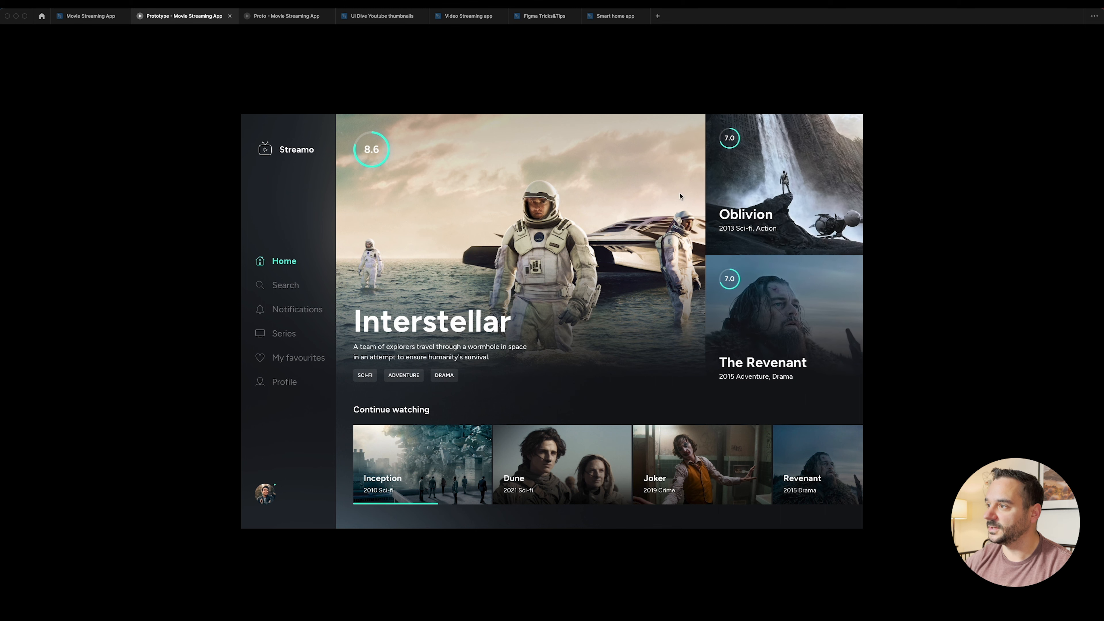
pyautogui.click(784, 180)
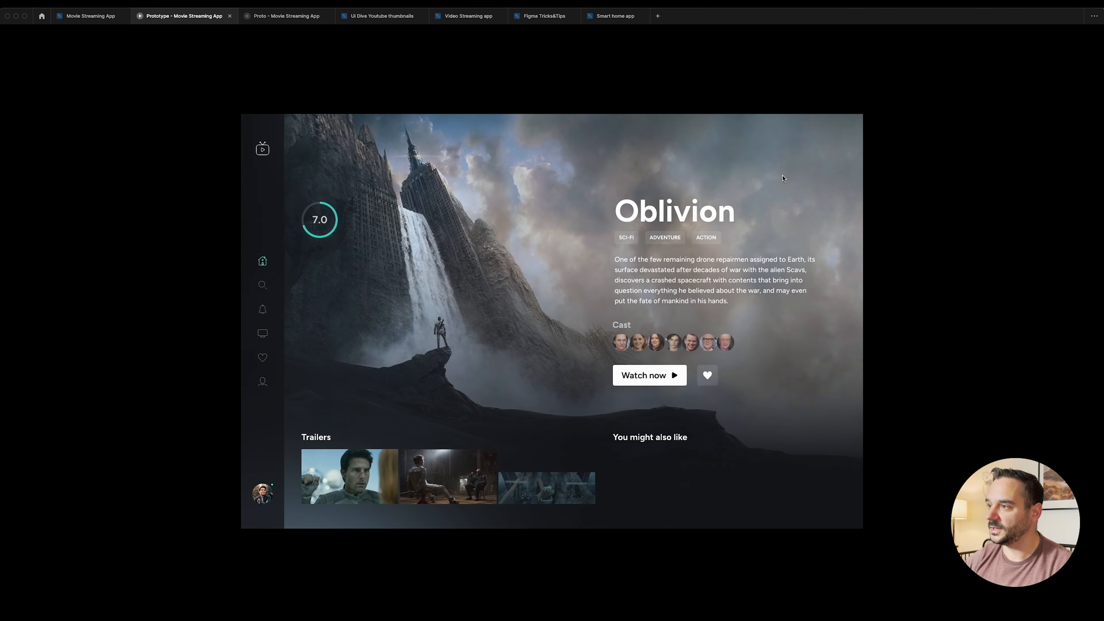